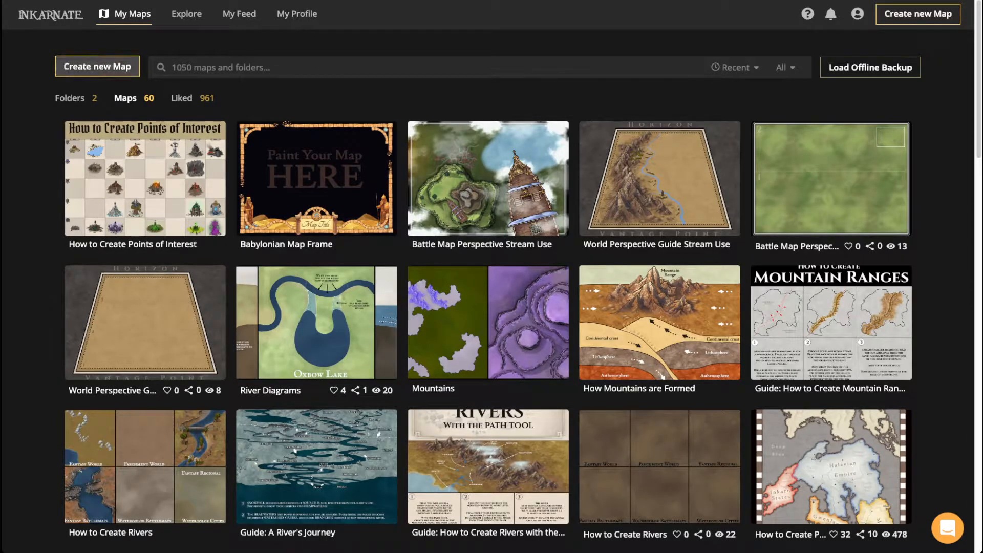
# Step: Create a Watercolor Battlemaps map at High (3K) resolution, portrait 30 × 40 tiles
pyautogui.click(98, 67)
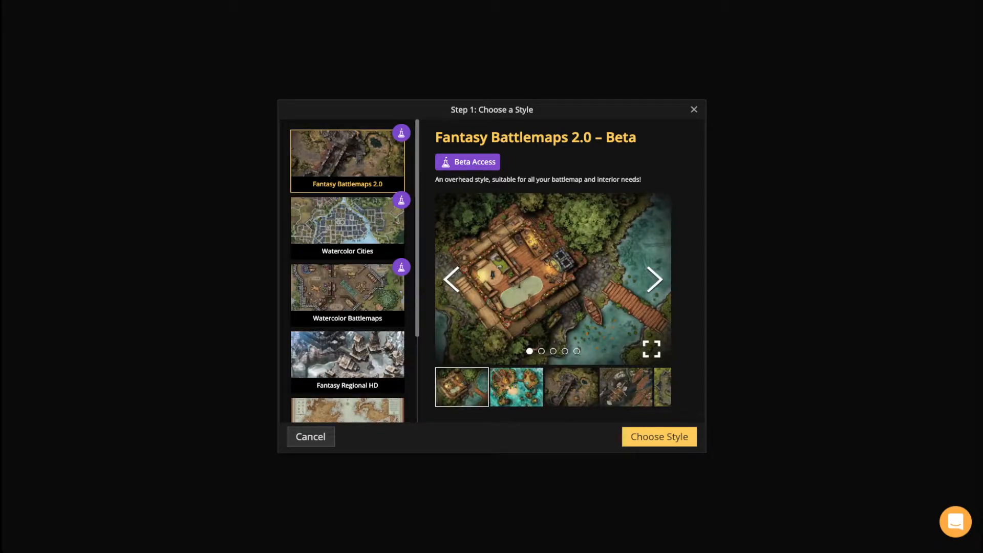
pyautogui.click(347, 295)
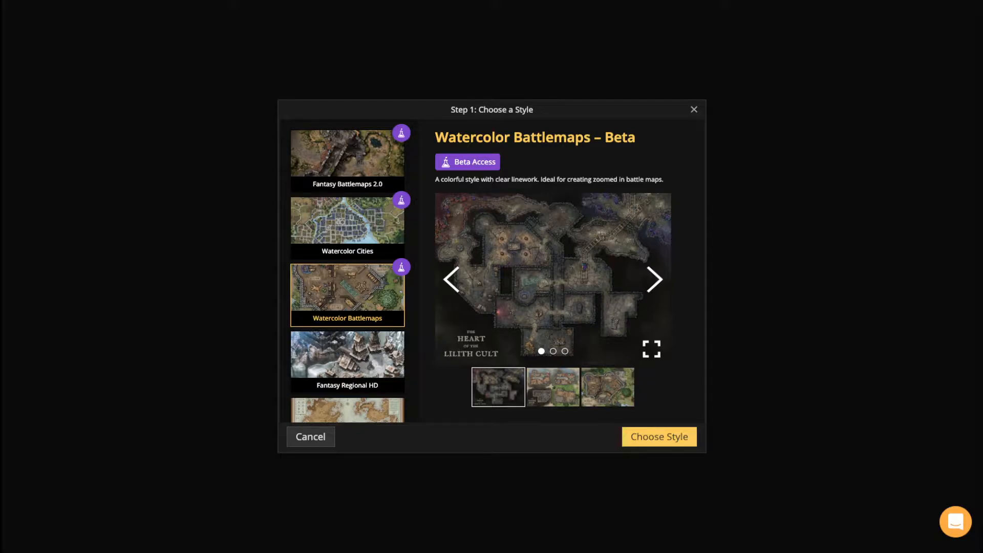
pyautogui.click(659, 436)
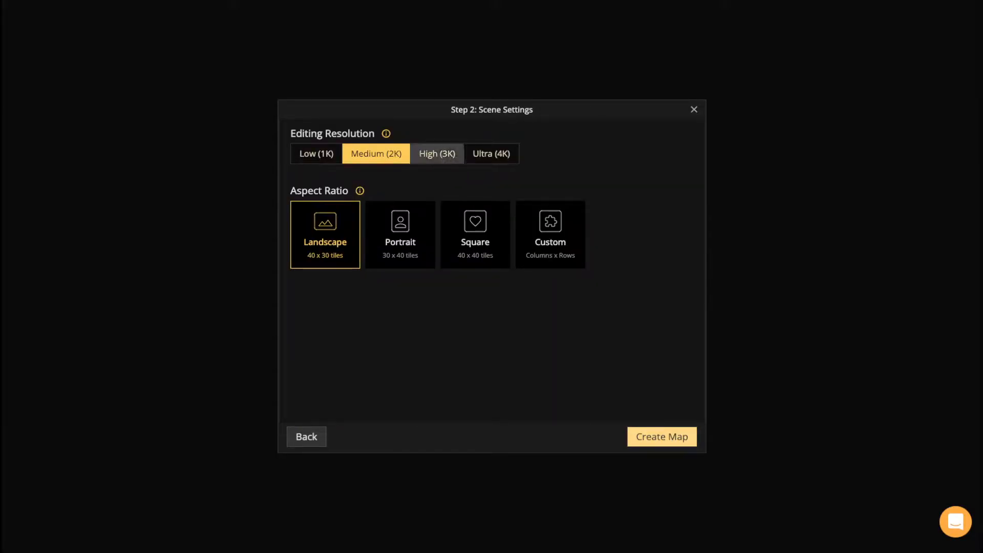
pyautogui.click(437, 154)
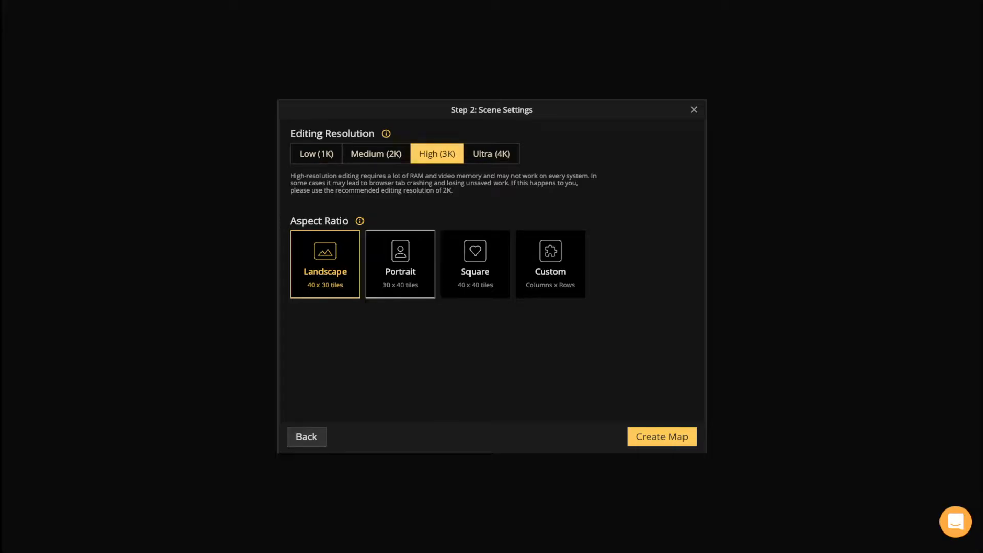
pyautogui.click(400, 265)
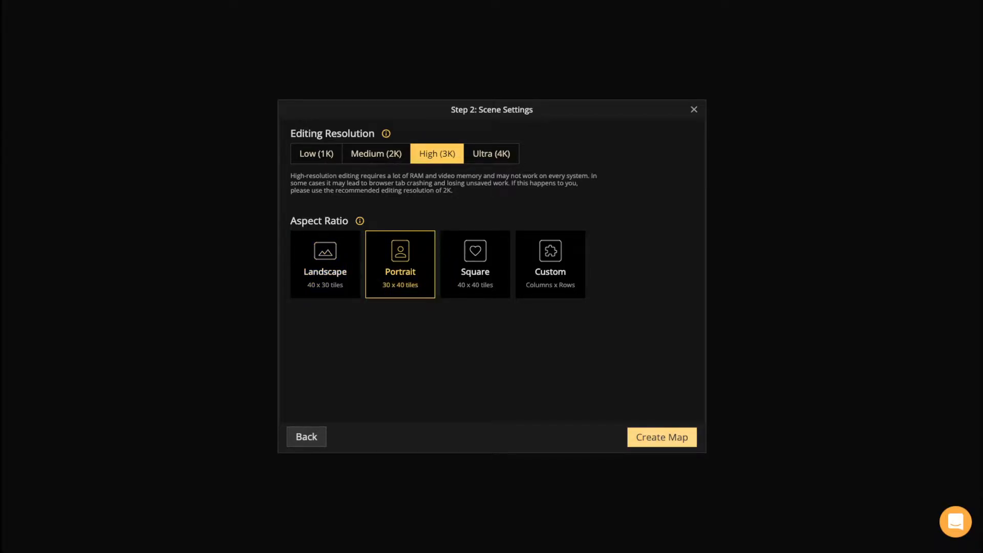
pyautogui.click(661, 436)
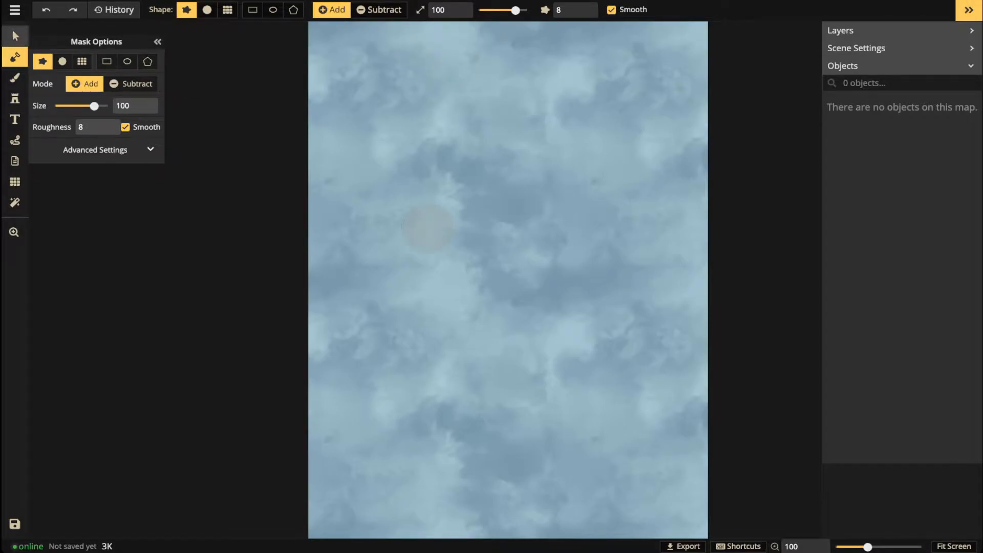
# Step: Pick the dark Stone Shadow texture from the texture catalog for painting
pyautogui.click(14, 34)
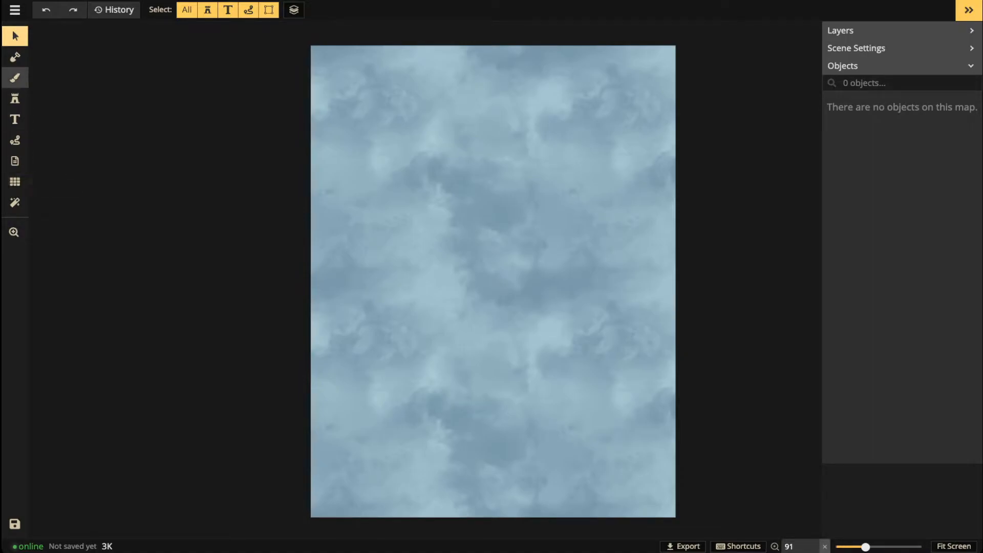
pyautogui.click(15, 78)
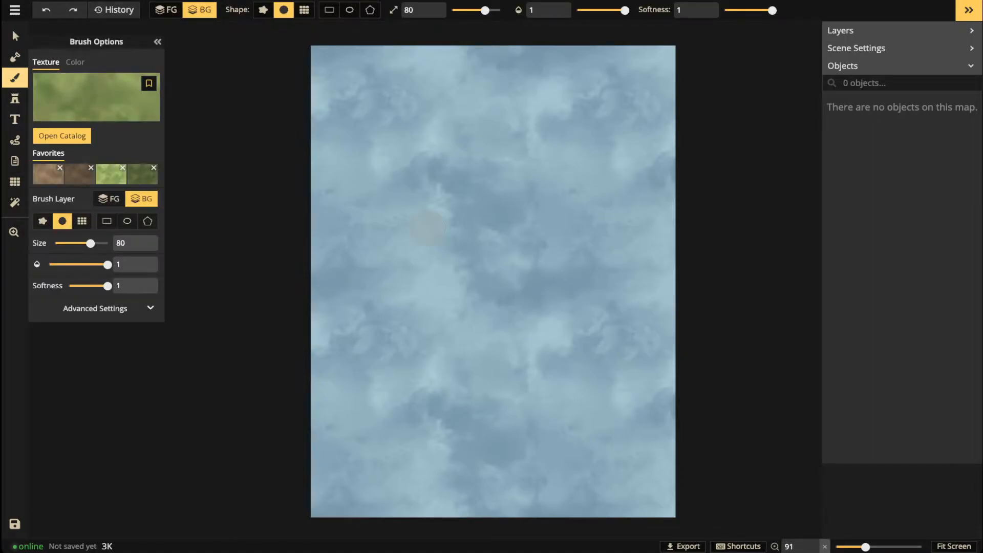
pyautogui.click(76, 62)
pyautogui.click(46, 62)
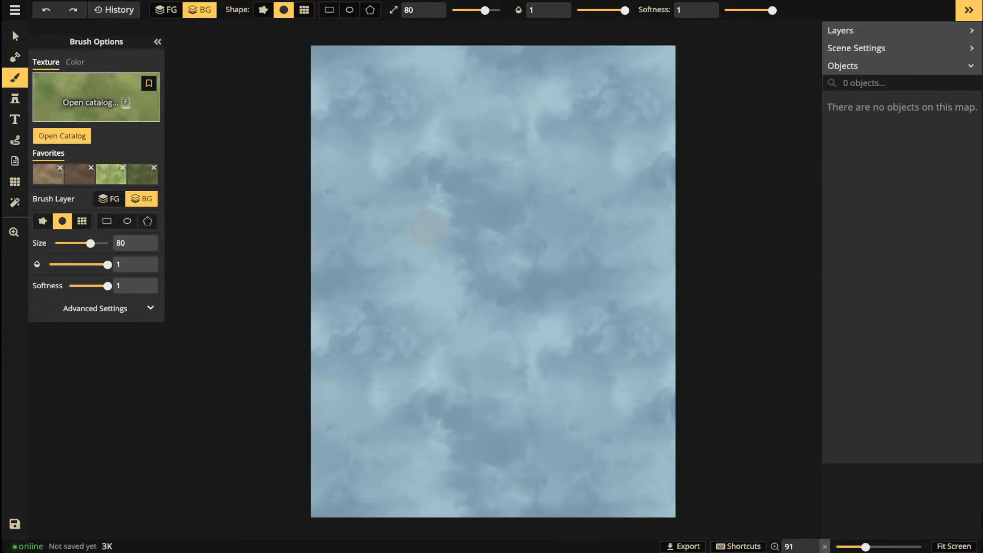
pyautogui.press('f')
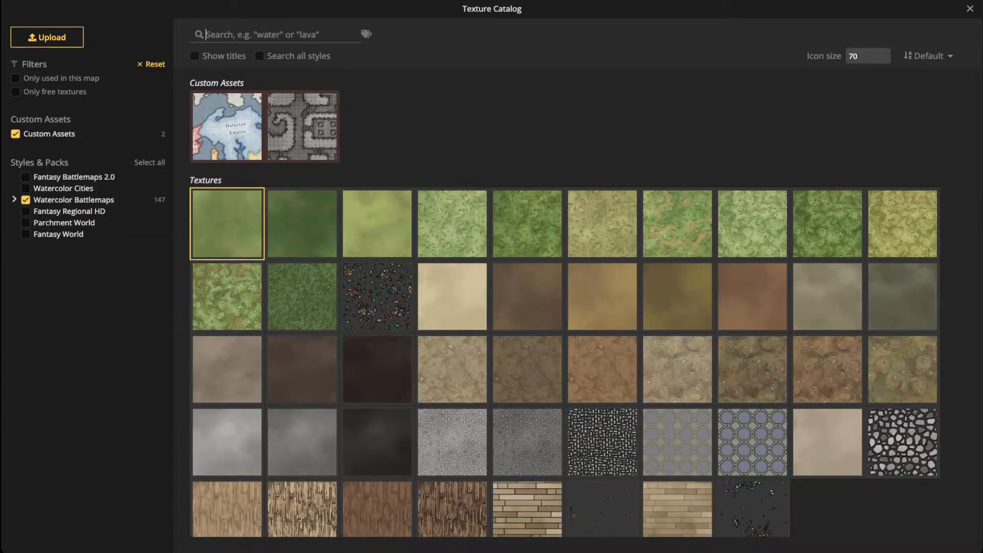
pyautogui.click(15, 134)
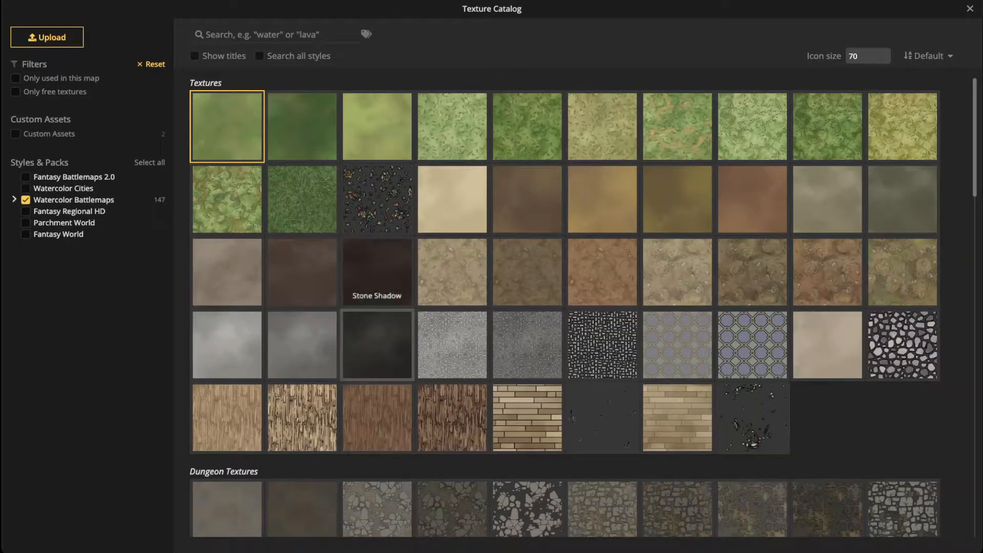
pyautogui.click(377, 345)
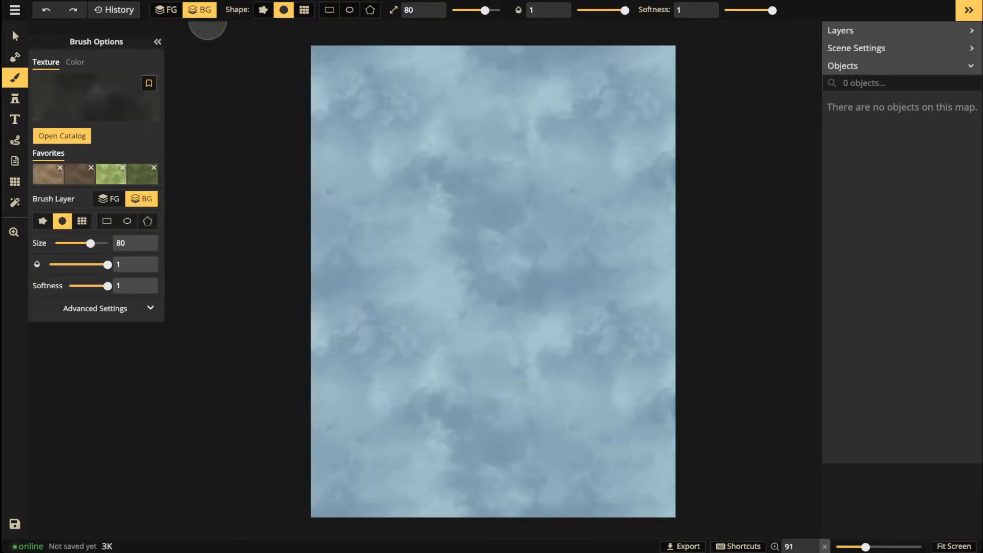
# Step: Fill the entire map with Stone Shadow using a rectangle brush shape
pyautogui.click(329, 9)
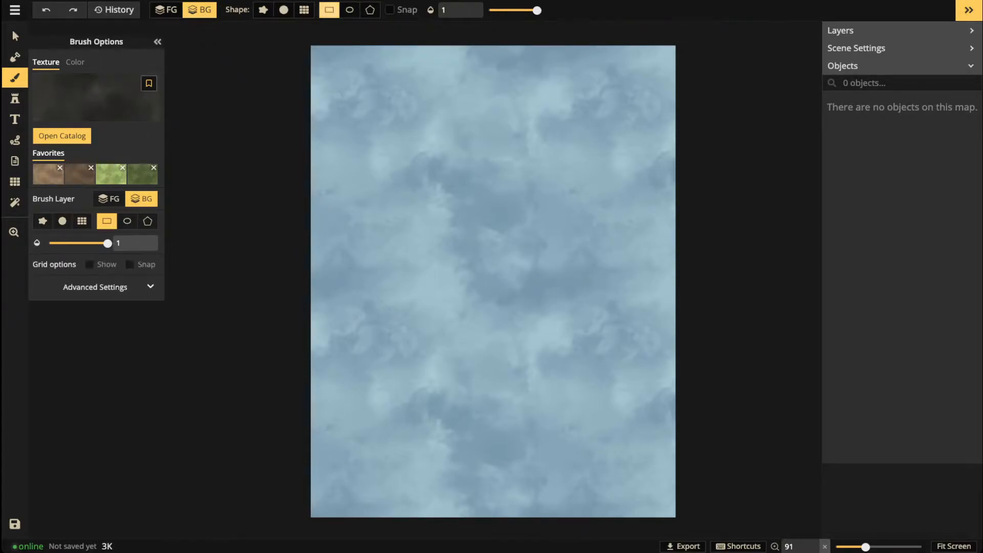
pyautogui.moveTo(286, 32)
pyautogui.mouseDown()
pyautogui.moveTo(505, 221)
pyautogui.moveTo(663, 419)
pyautogui.moveTo(736, 537)
pyautogui.moveTo(697, 529)
pyautogui.mouseUp()
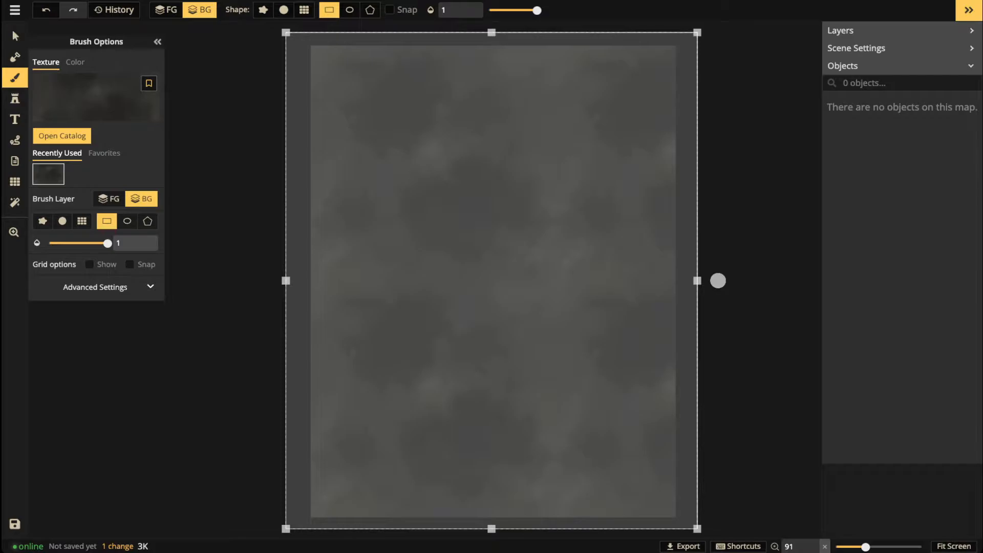
pyautogui.press('Escape')
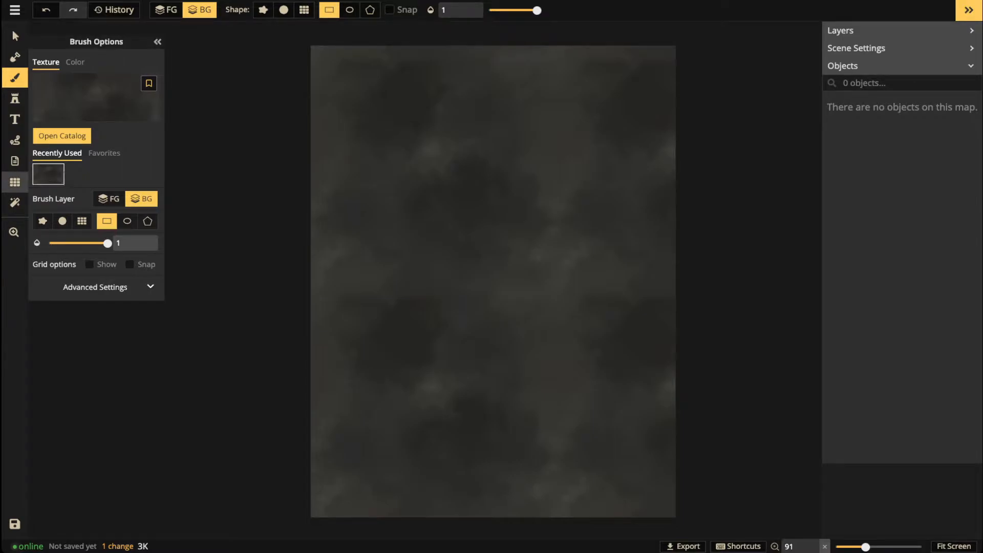
pyautogui.click(15, 182)
# Step: Show the 30 × 40 grid over the map on layer -5
pyautogui.click(37, 59)
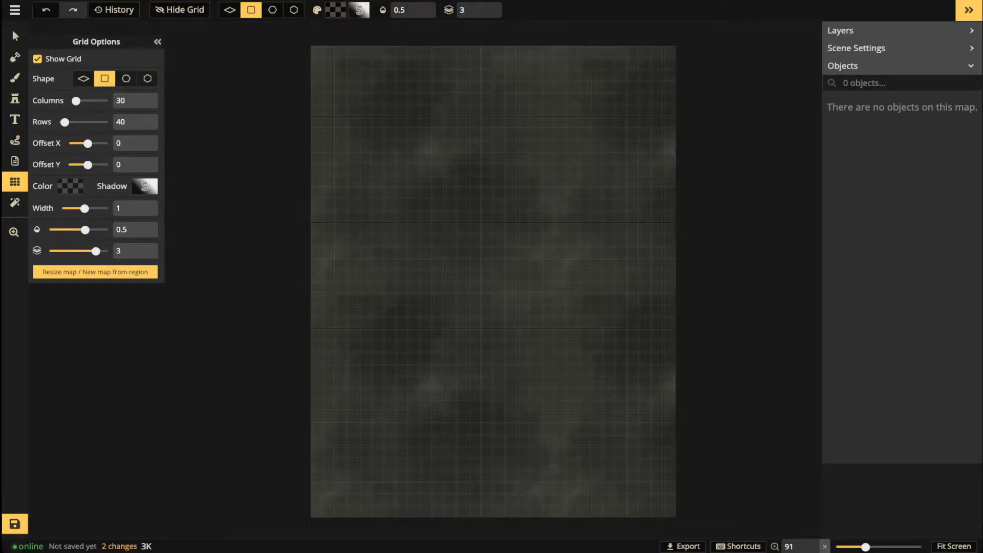
pyautogui.scroll(1, 340, 263)
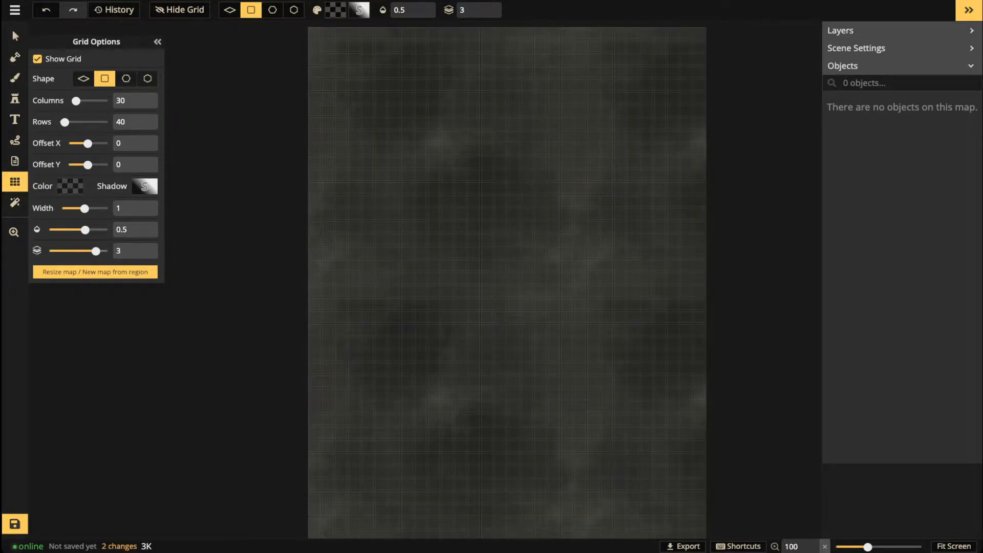
pyautogui.moveTo(96, 250); pyautogui.dragTo(48, 251)
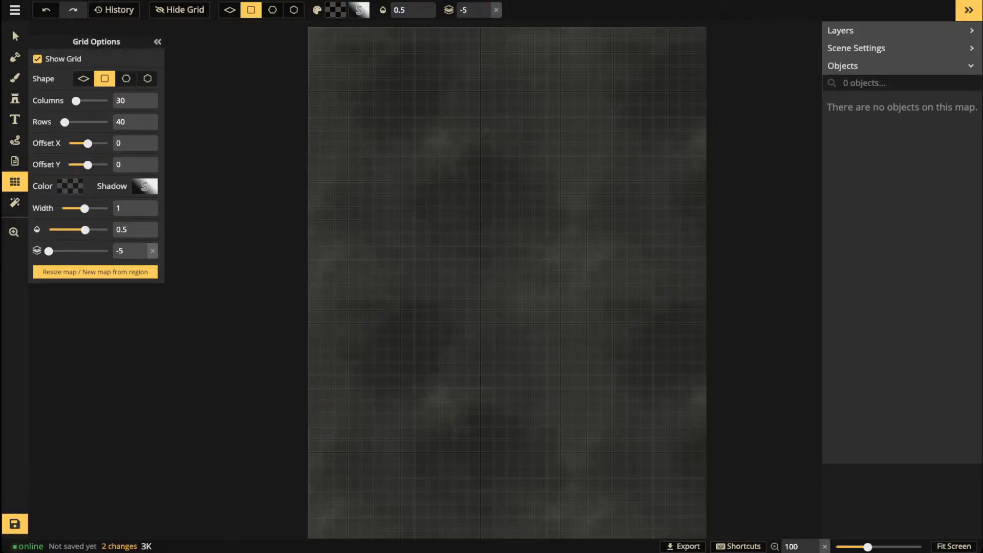
pyautogui.doubleClick(121, 100)
pyautogui.write('15')
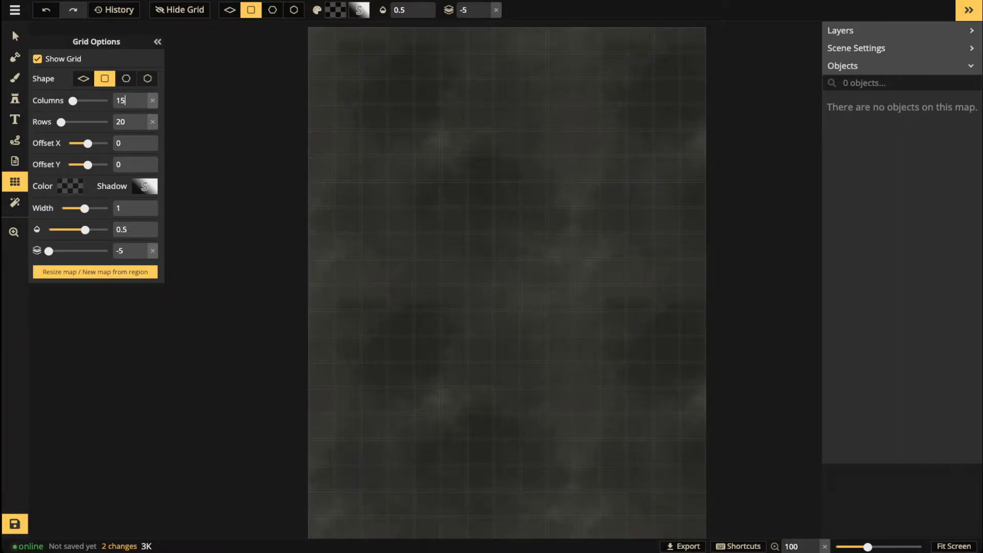
pyautogui.hotkey('ctrl', 'z')
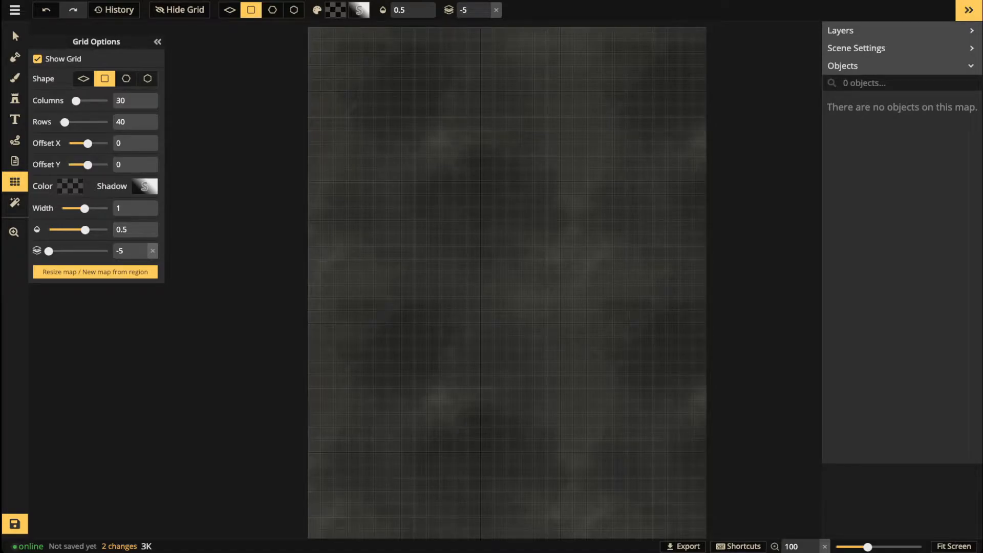
# Step: Set the grid lines' shadow blur to 0
pyautogui.scroll(3, 410, 281)
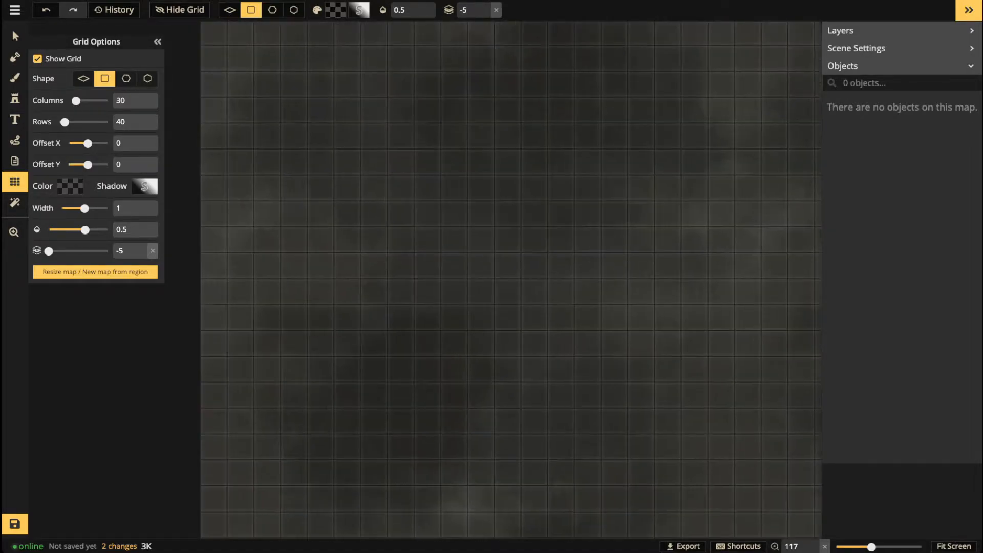
pyautogui.click(14, 232)
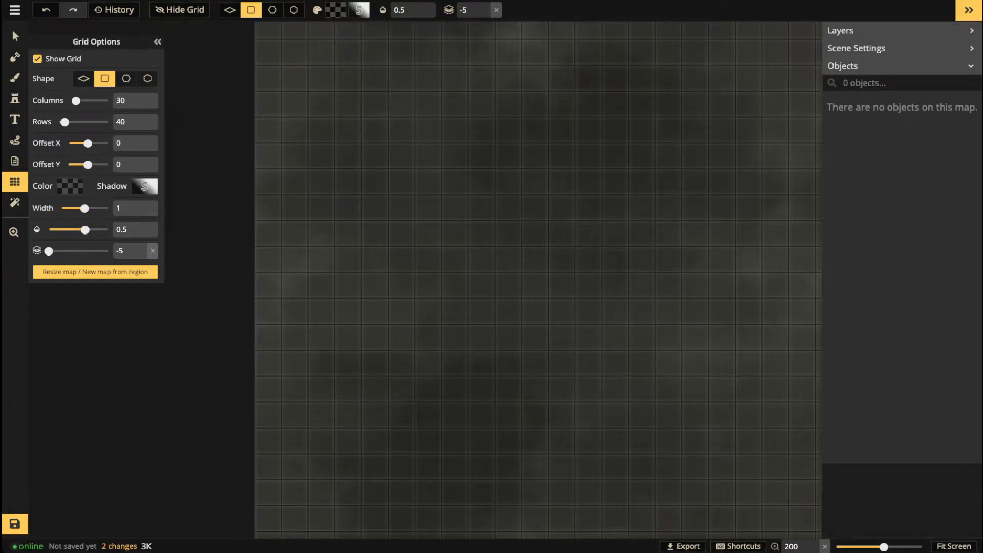
pyautogui.click(144, 186)
pyautogui.moveTo(206, 91); pyautogui.dragTo(174, 91)
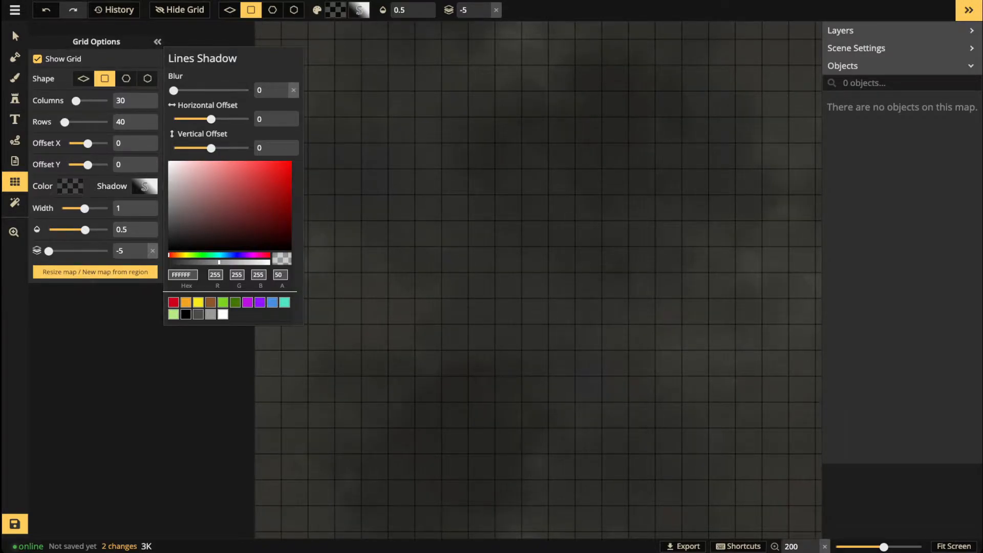
pyautogui.click(513, 320)
# Step: Reframe the view on the gridded map and save it
pyautogui.scroll(-5, 513, 320)
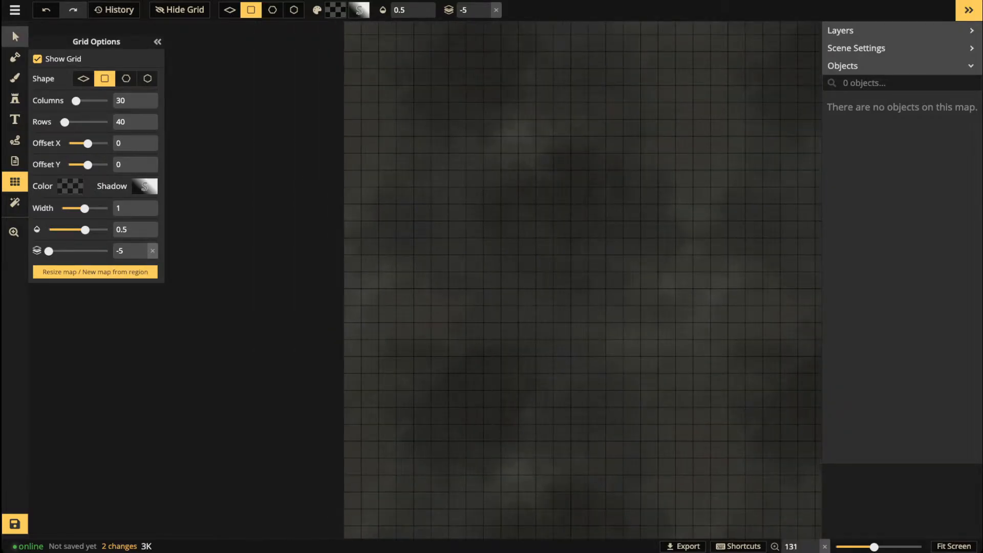
pyautogui.click(14, 33)
pyautogui.press('space')
pyautogui.moveTo(504, 238); pyautogui.dragTo(381, 205)
pyautogui.scroll(-3, 350, 305)
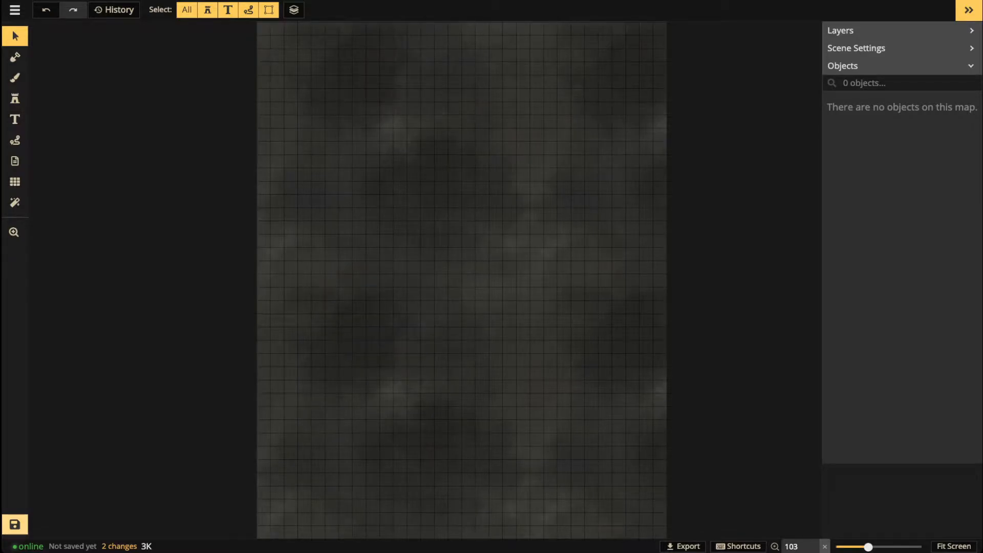
pyautogui.hotkey('ctrl', 's')
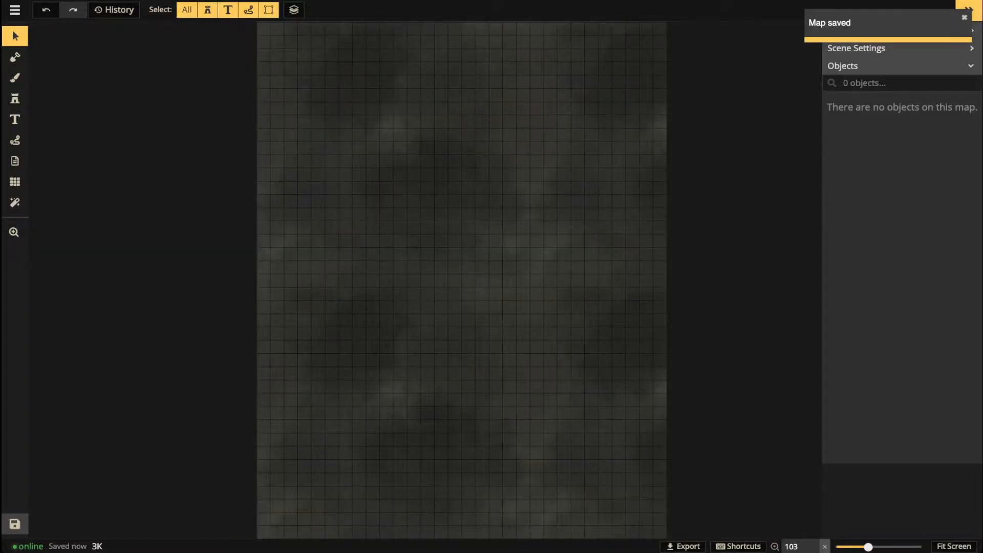
pyautogui.scroll(-2, 356, 166)
pyautogui.moveTo(356, 166); pyautogui.dragTo(351, 193)
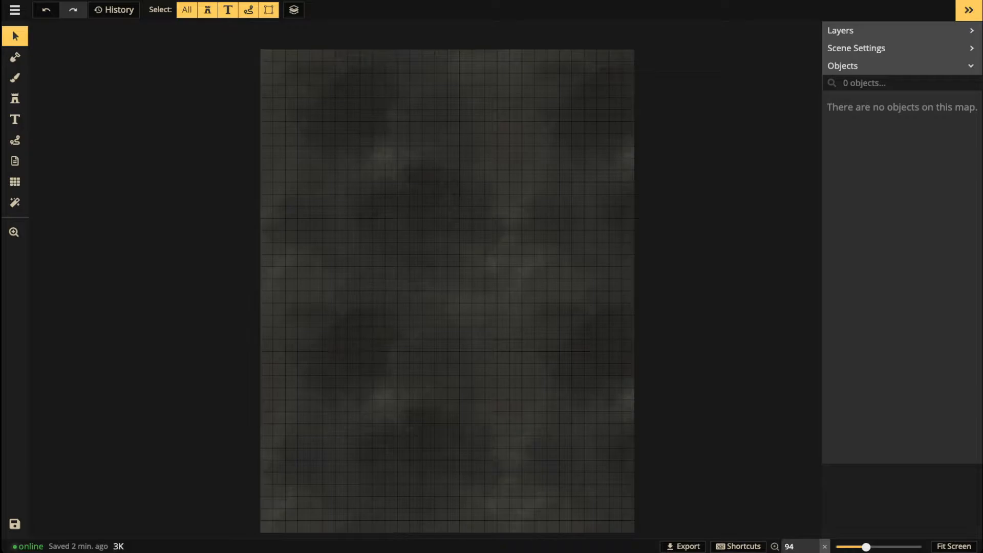
pyautogui.scroll(5, 310, 422)
# Step: Filter the stamp catalog to only Gothic Horror and Dungeon stamps, hiding custom assets
pyautogui.press('space')
pyautogui.moveTo(311, 422); pyautogui.dragTo(197, 306)
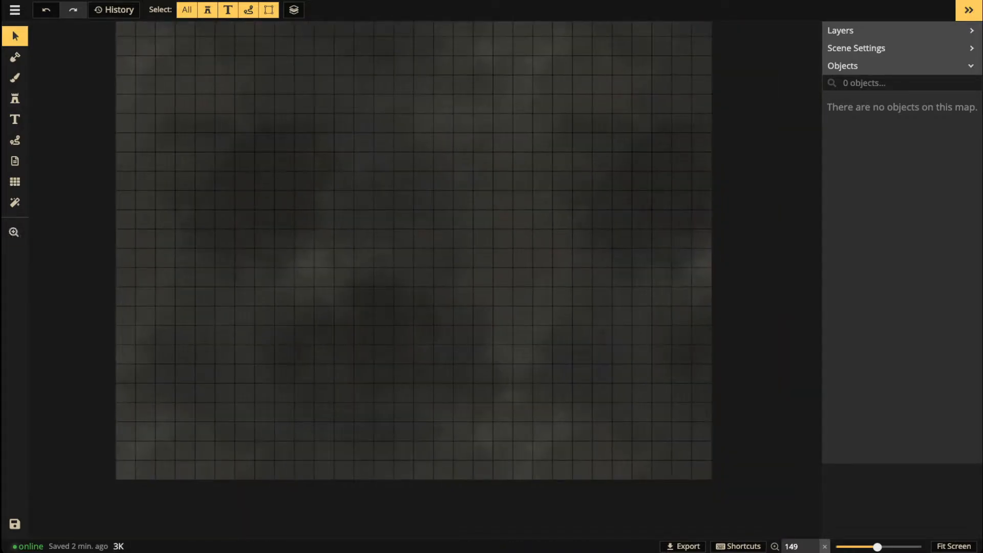
pyautogui.click(15, 98)
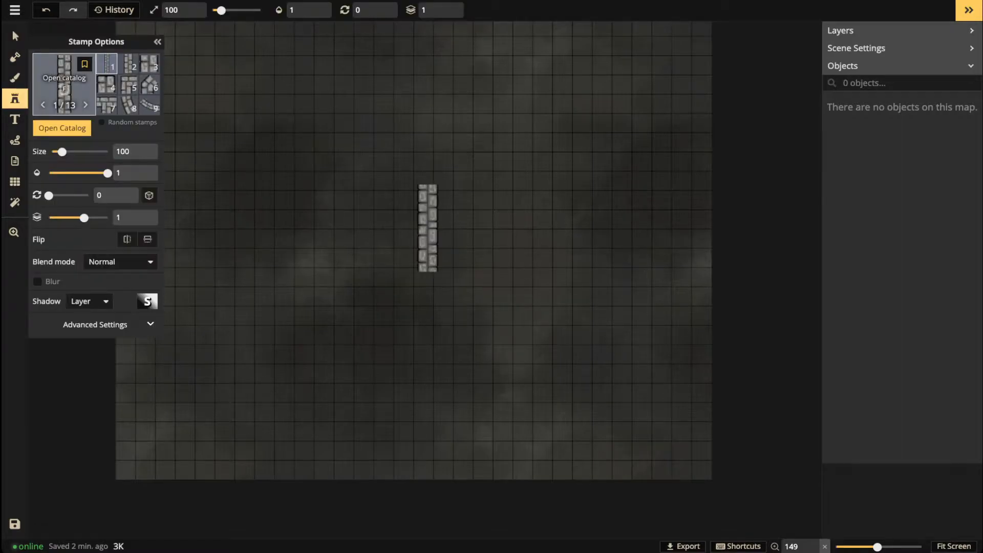
pyautogui.press('f')
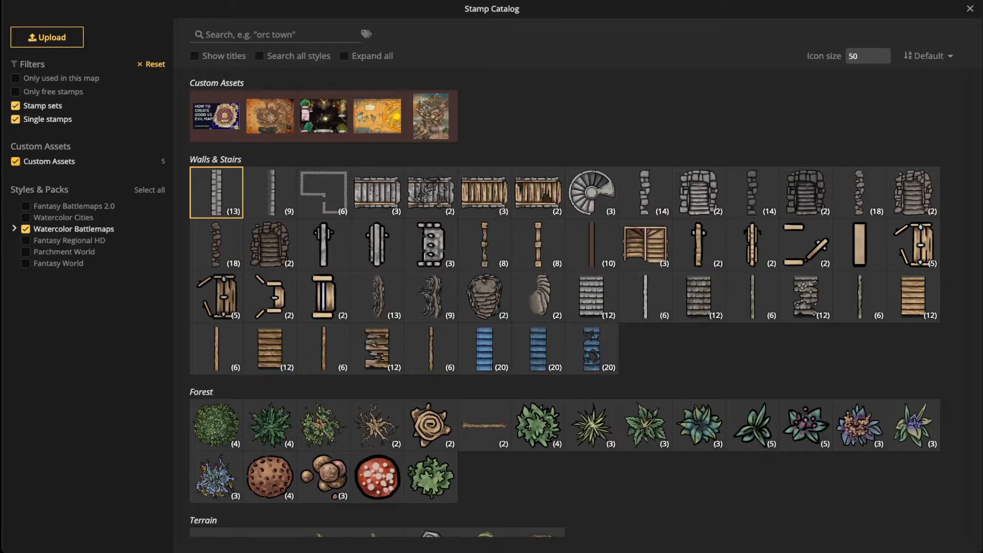
pyautogui.click(15, 162)
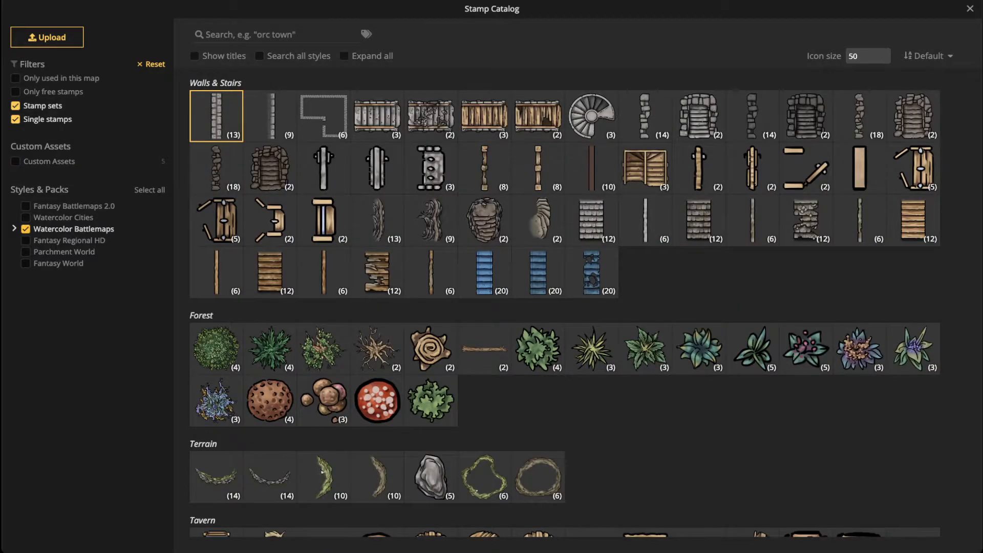
pyautogui.click(14, 228)
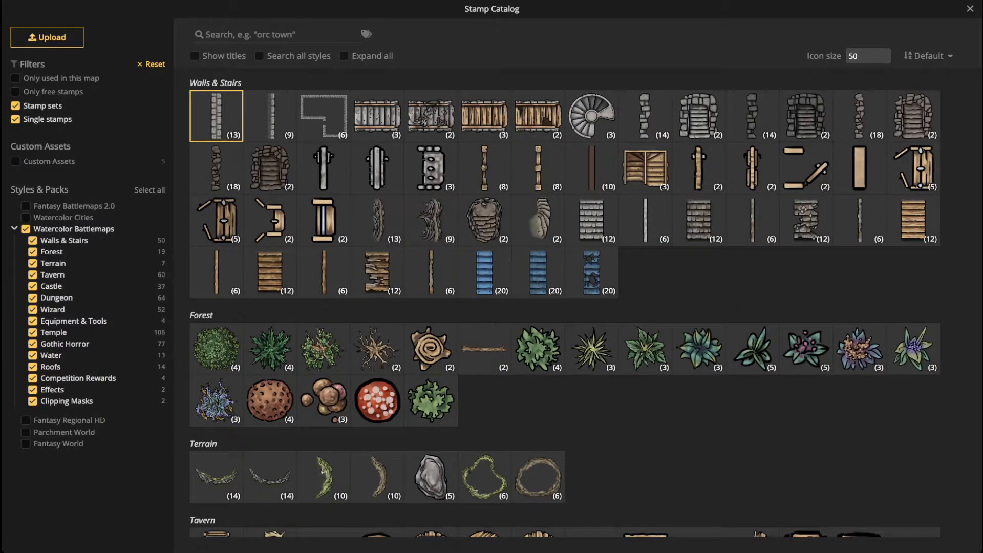
pyautogui.click(25, 228)
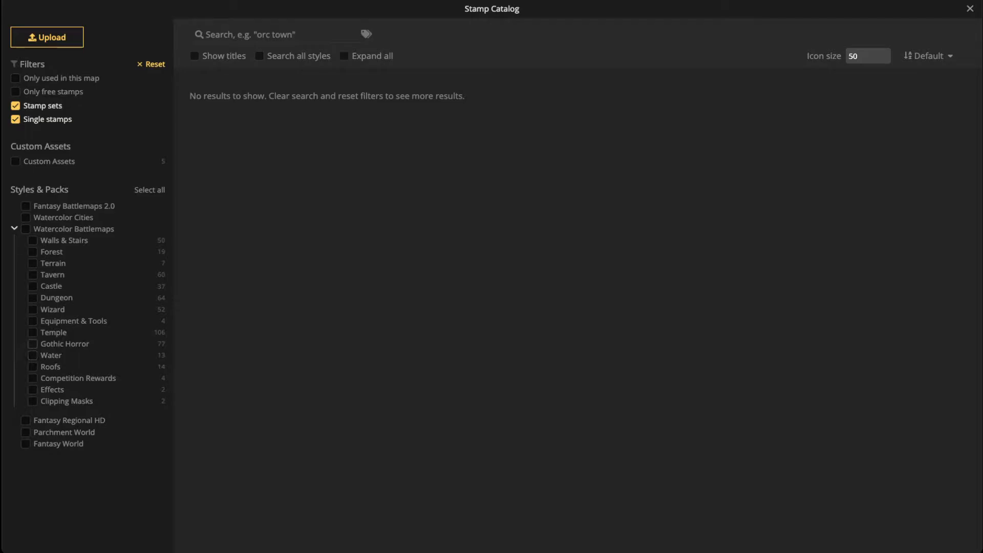
pyautogui.click(33, 344)
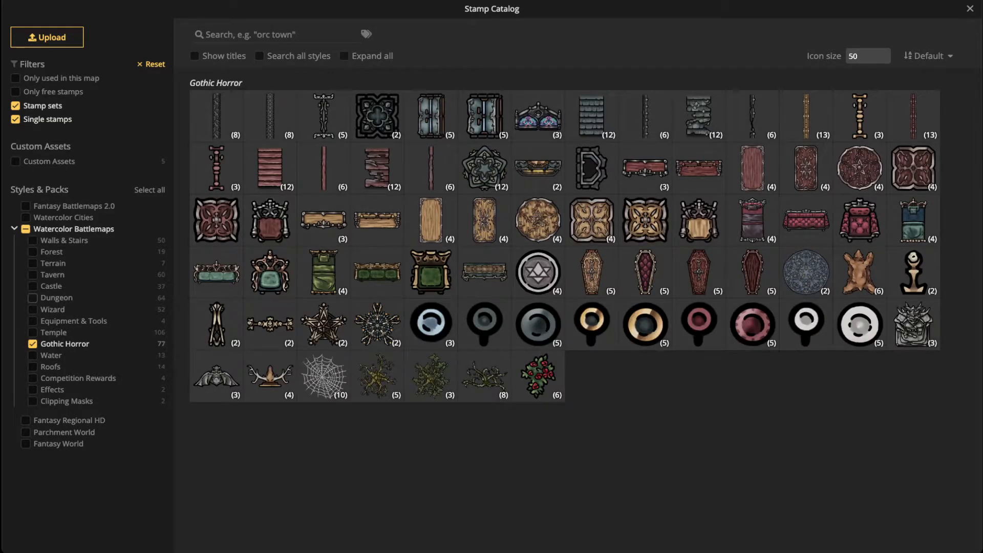
pyautogui.click(32, 297)
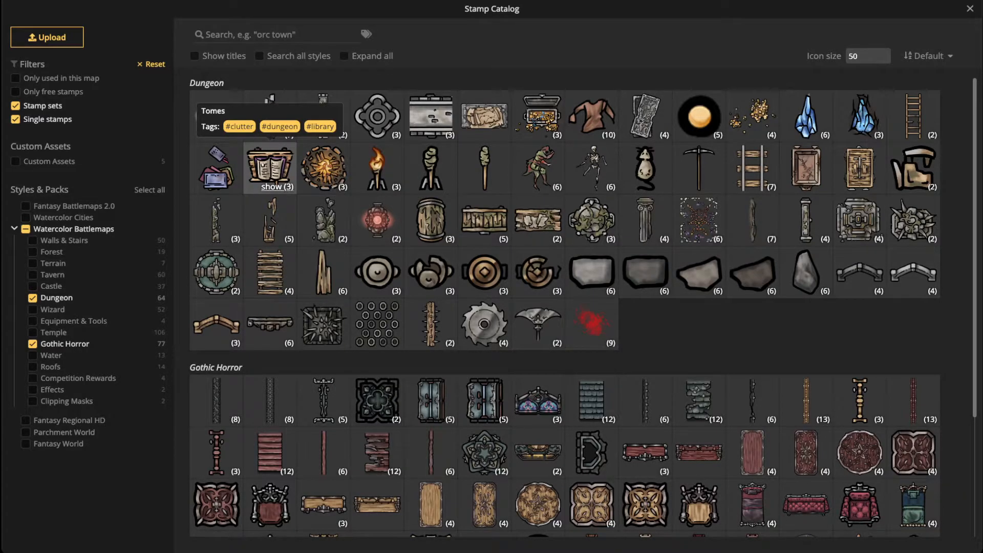
# Step: Expand all stamp sets and select the Fancy Red Wooden Wall stamp
pyautogui.scroll(-3, 270, 272)
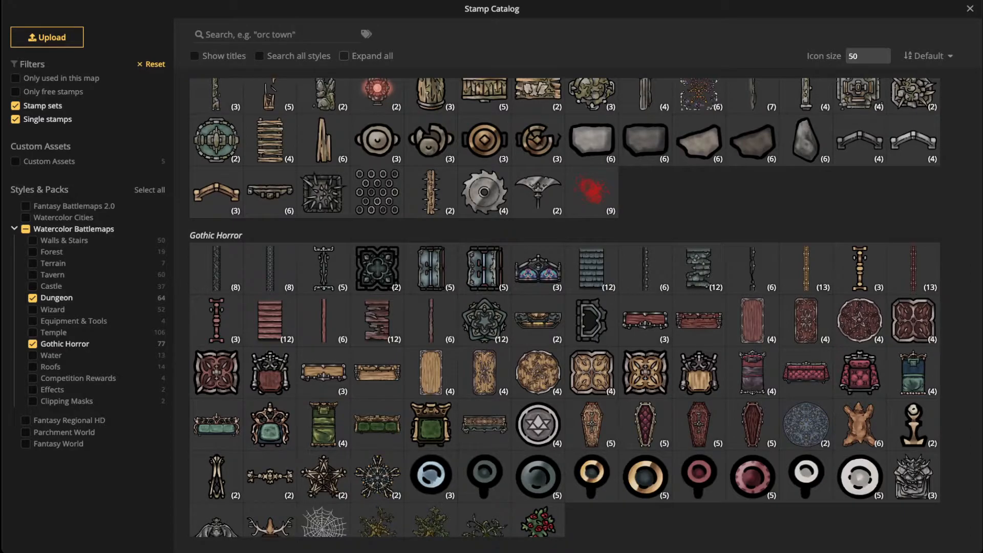
pyautogui.click(344, 56)
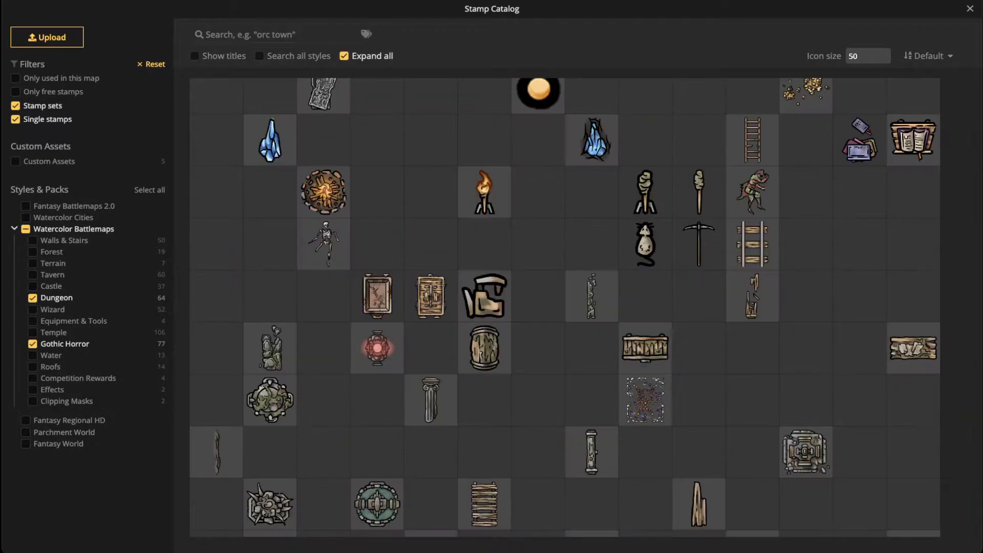
pyautogui.scroll(-2, 565, 307)
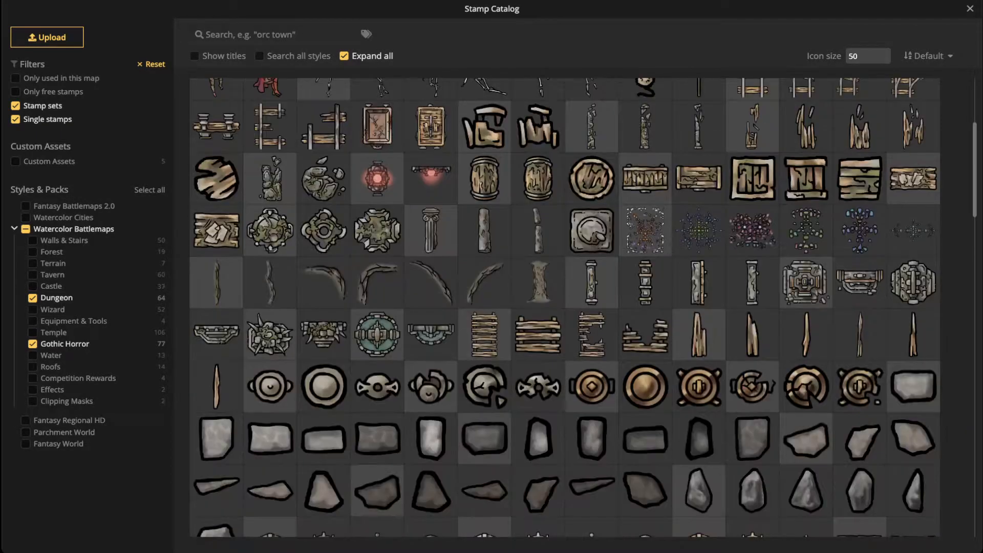
pyautogui.scroll(-10, 565, 308)
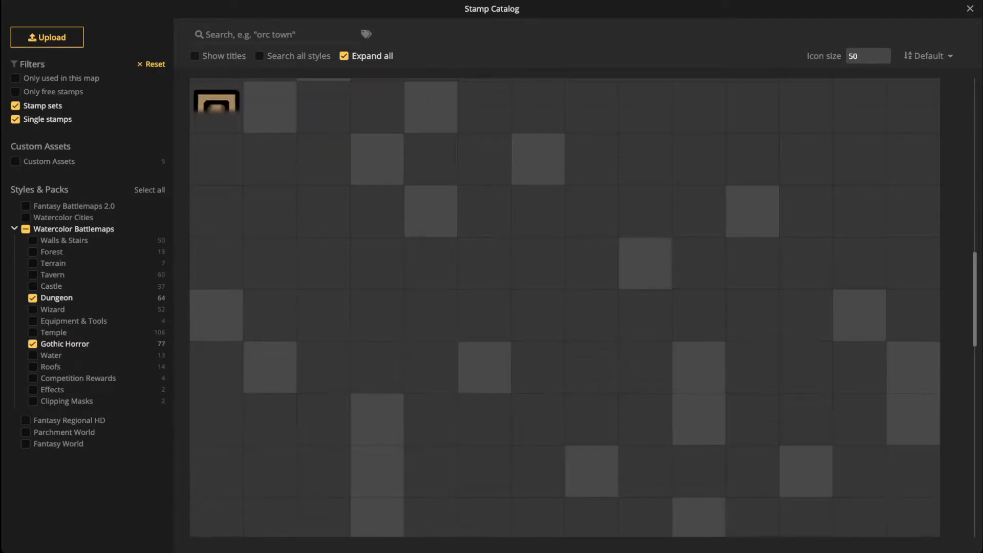
pyautogui.scroll(-1, 382, 115)
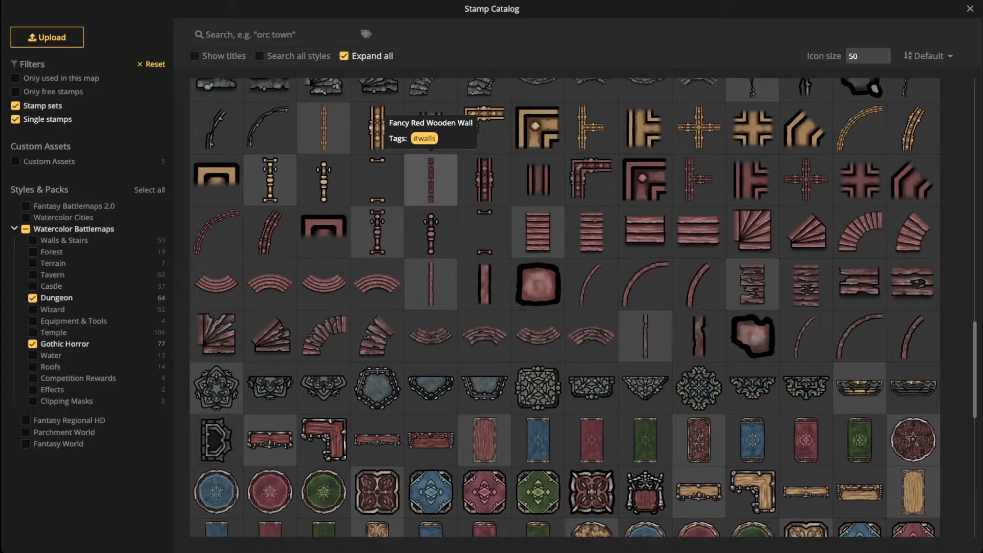
pyautogui.click(431, 179)
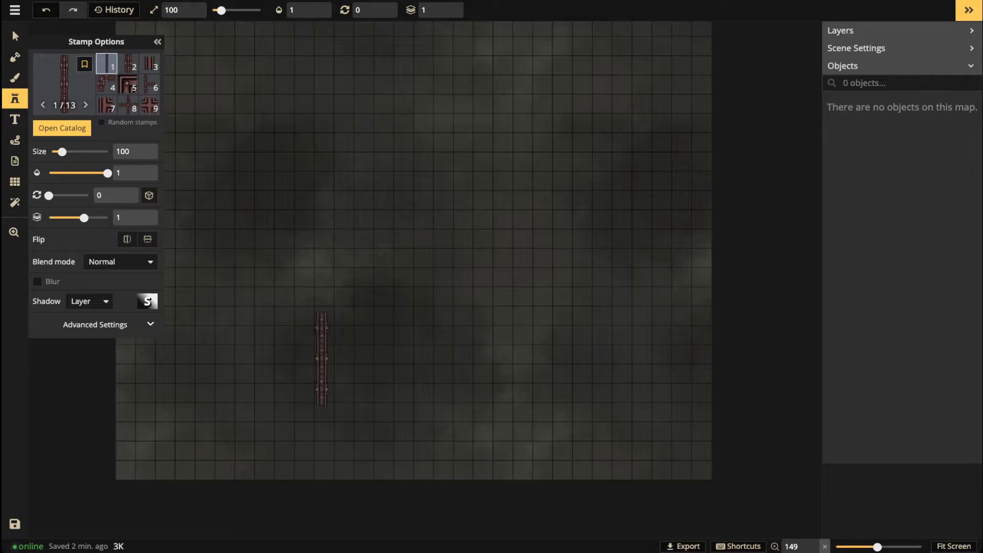
# Step: Place a size-160 red wood wall horizontally along the map's lower-left edge
pyautogui.press(']')
pyautogui.press(']')
pyautogui.press(']')
pyautogui.press(']')
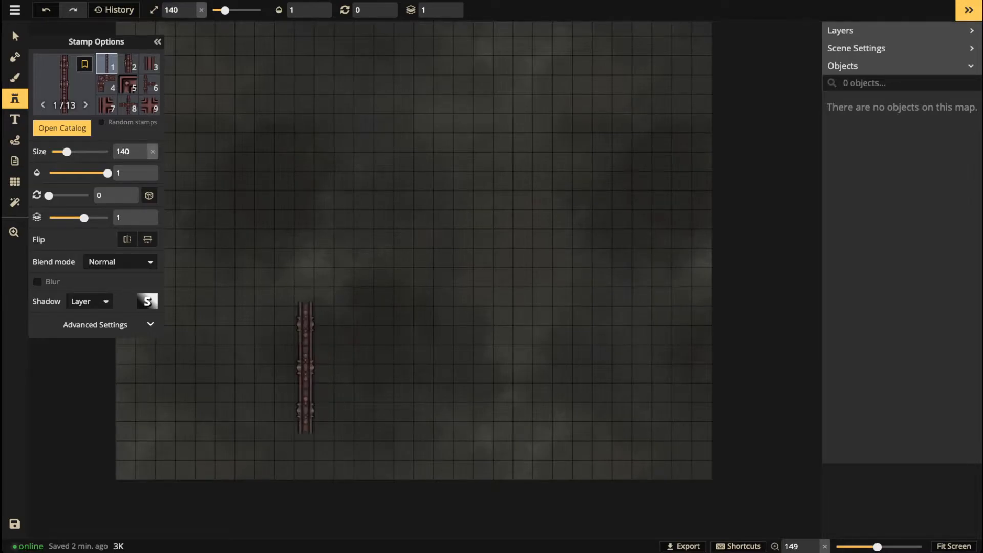
pyautogui.press(']')
pyautogui.press(']')
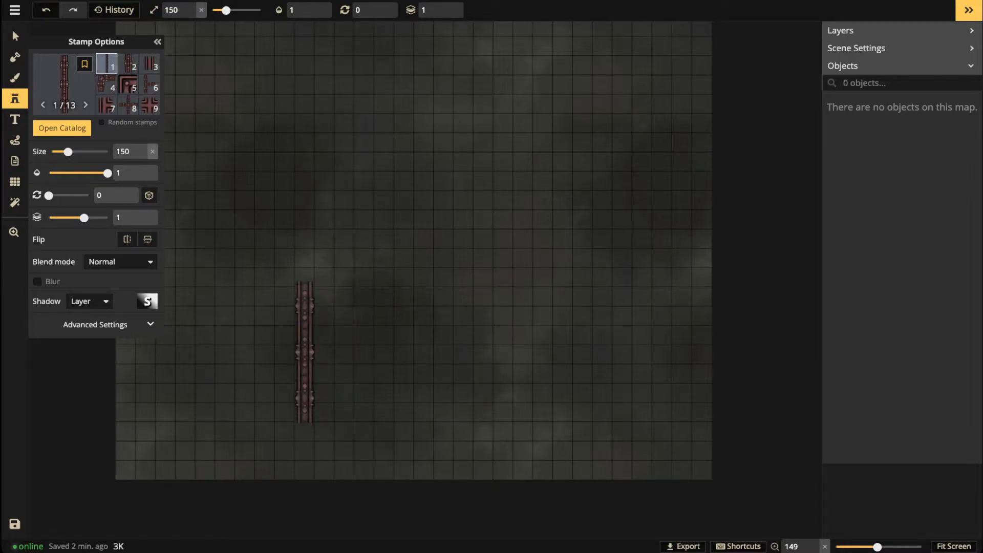
pyautogui.click(305, 344)
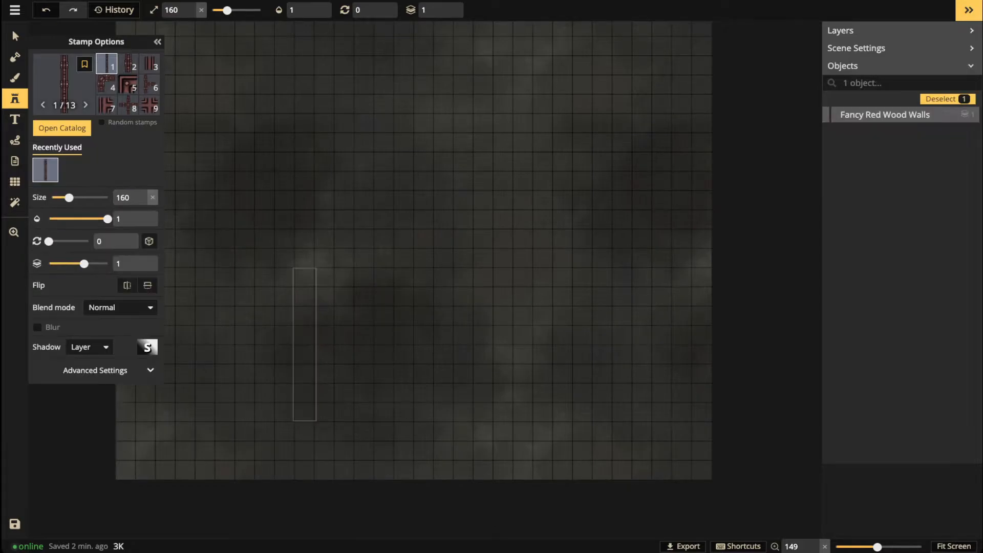
pyautogui.moveTo(305, 344); pyautogui.dragTo(271, 357)
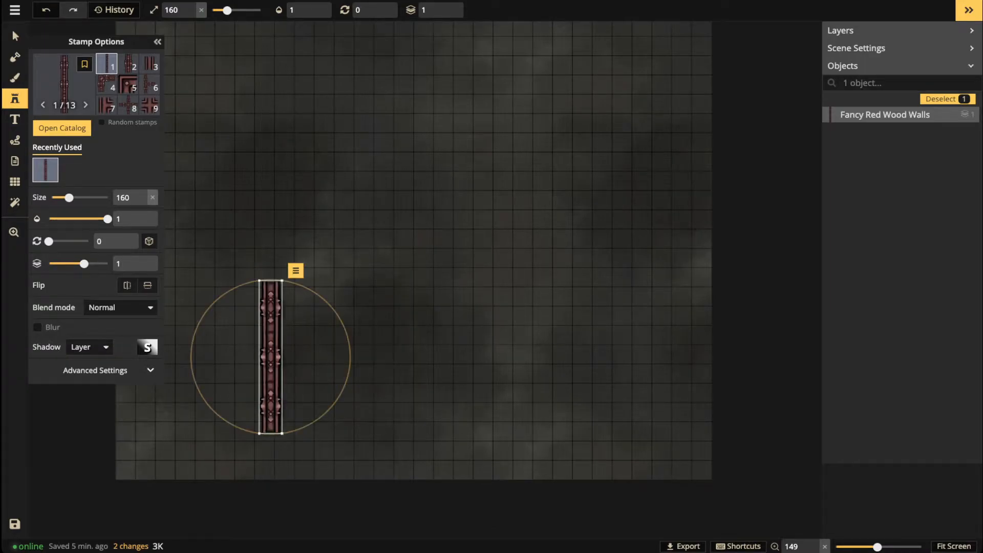
pyautogui.moveTo(327, 301); pyautogui.dragTo(410, 413)
pyautogui.moveTo(354, 356); pyautogui.dragTo(317, 448)
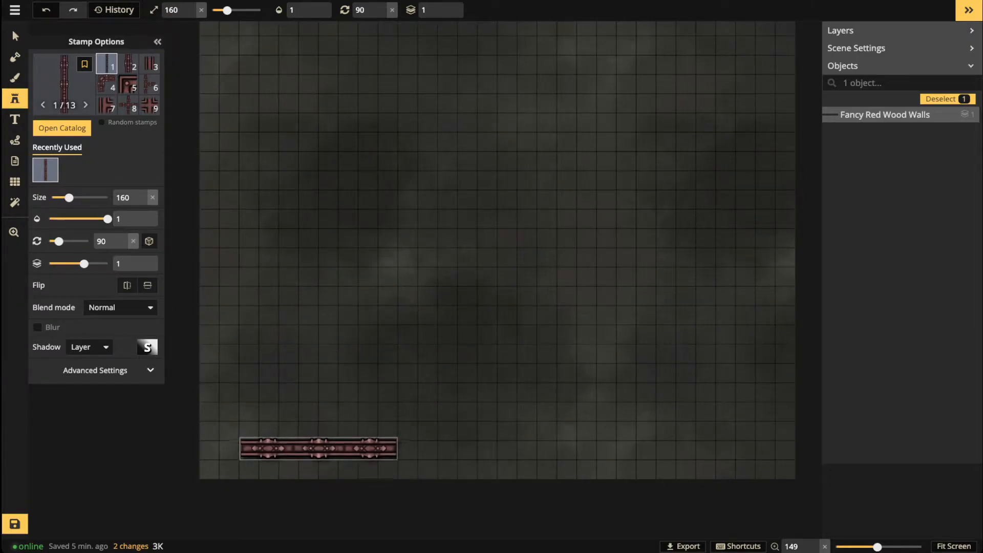
# Step: Deselect the placed wall and readjust the view around it
pyautogui.scroll(-3, 408, 321)
pyautogui.scroll(-5, 407, 320)
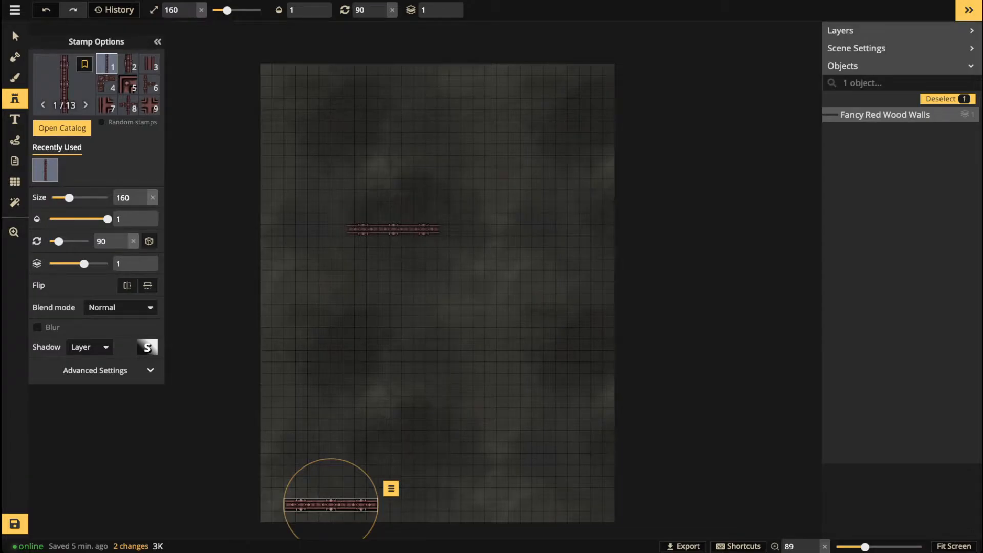
pyautogui.press('space')
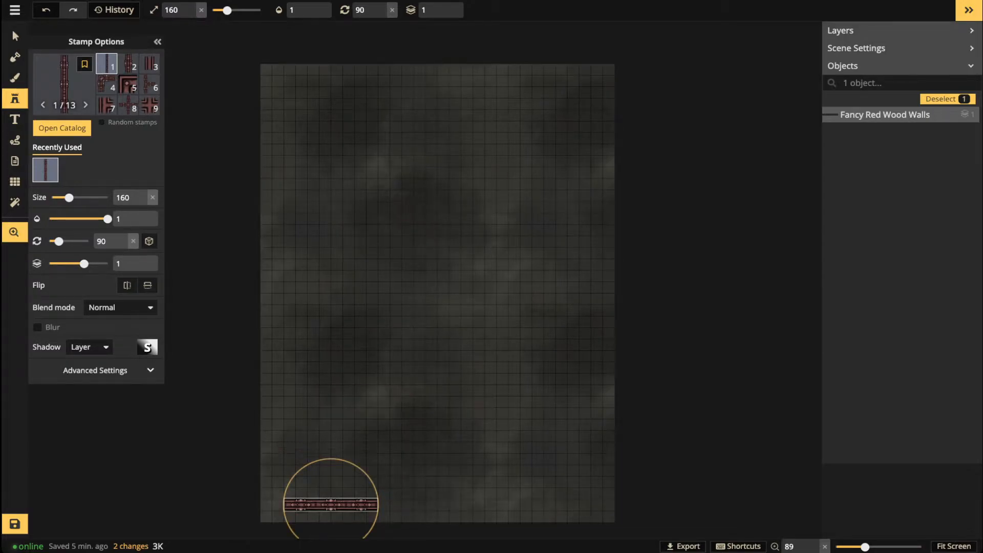
pyautogui.moveTo(357, 415); pyautogui.dragTo(359, 395)
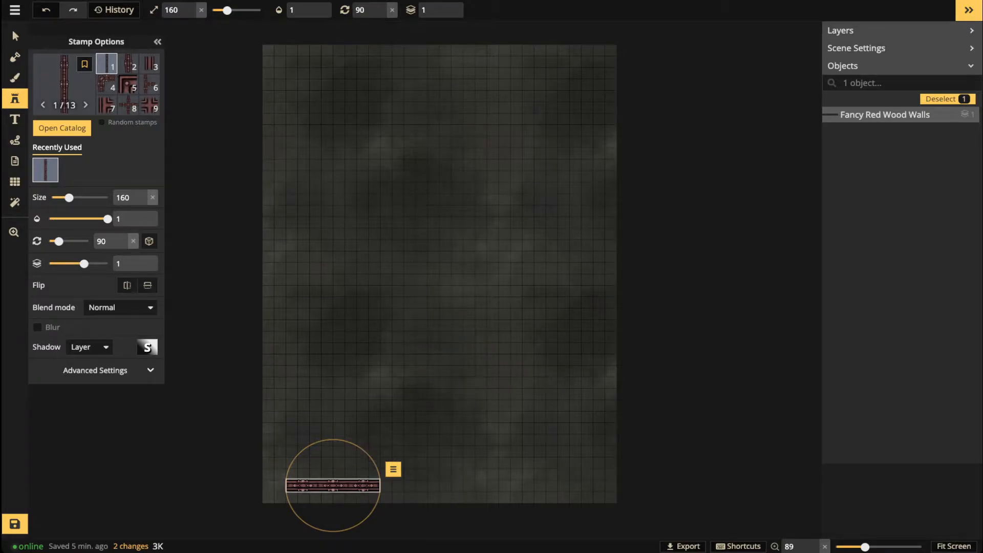
pyautogui.press('Escape')
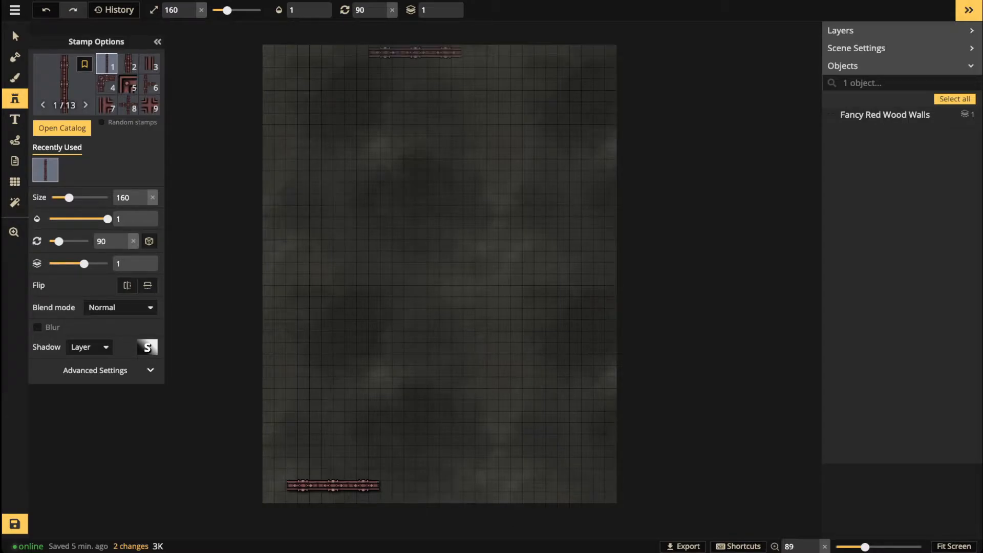
pyautogui.scroll(6, 307, 429)
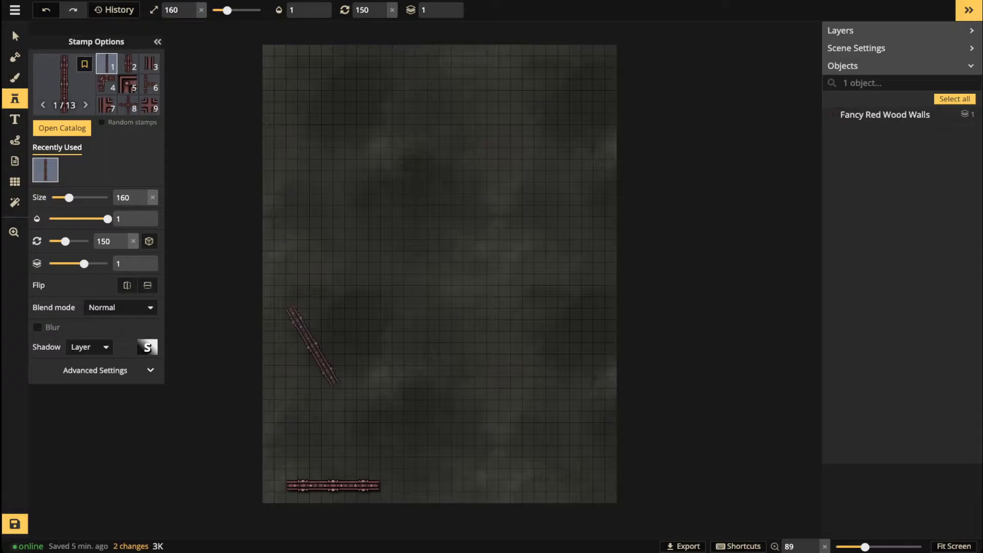
pyautogui.scroll(3, 302, 394)
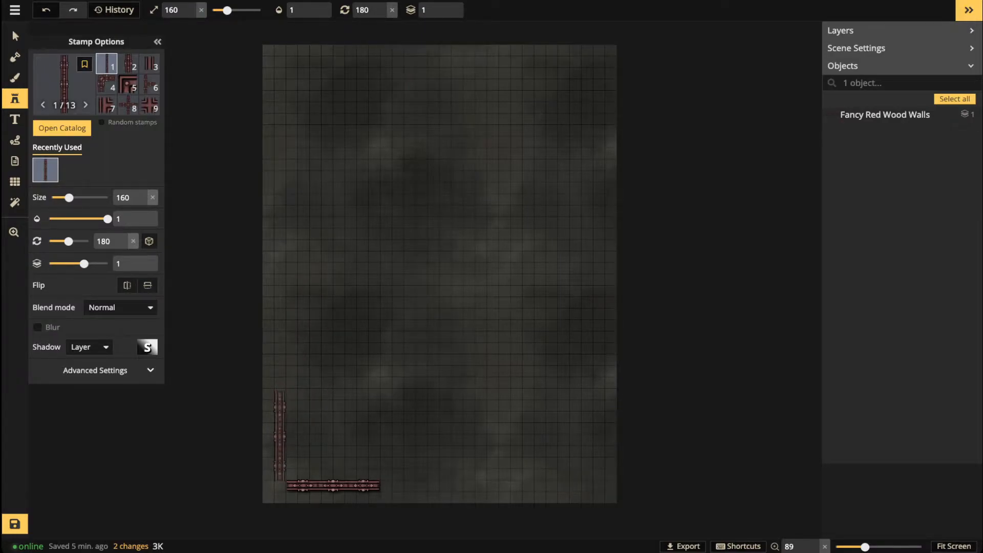
# Step: Place a vertical red wood wall at the lower left plus a corner piece where walls meet
pyautogui.click(280, 434)
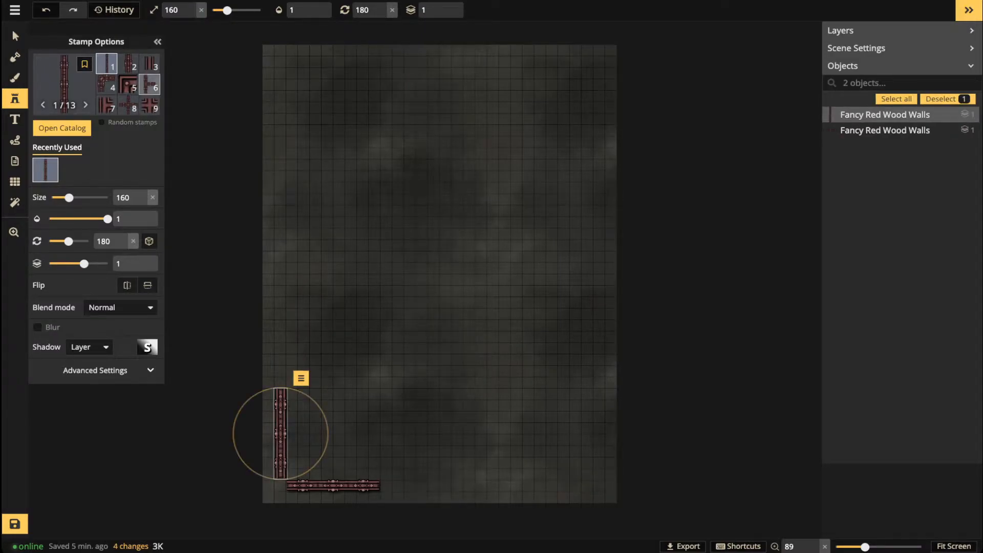
pyautogui.click(128, 85)
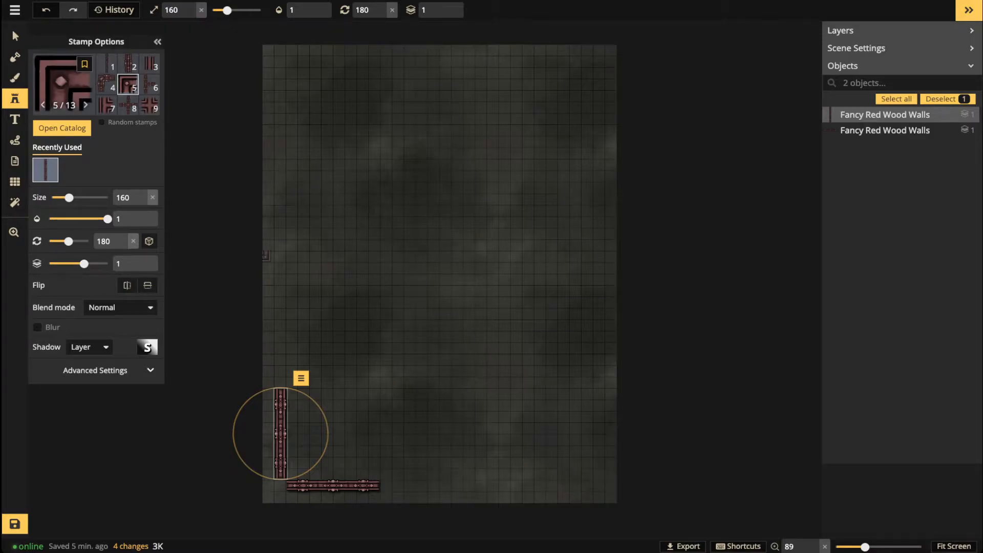
pyautogui.scroll(5, 302, 499)
pyautogui.scroll(10, 276, 483)
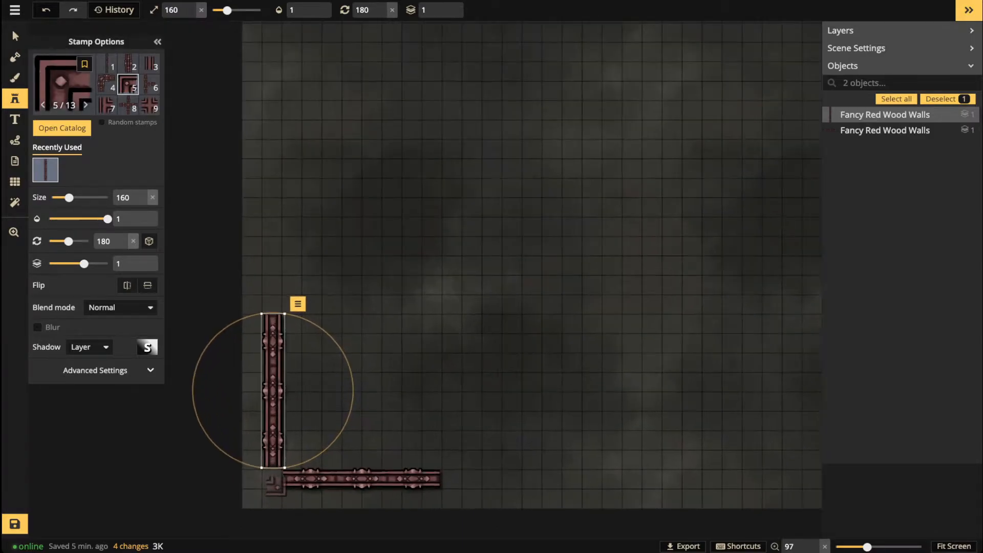
pyautogui.press('Escape')
pyautogui.scroll(2, 272, 479)
pyautogui.scroll(4, 272, 480)
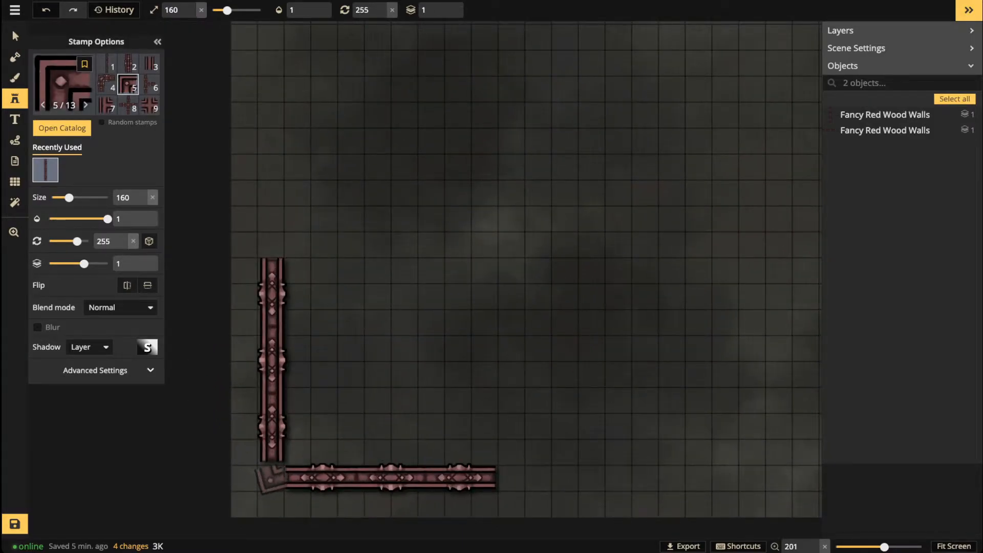
pyautogui.click(274, 475)
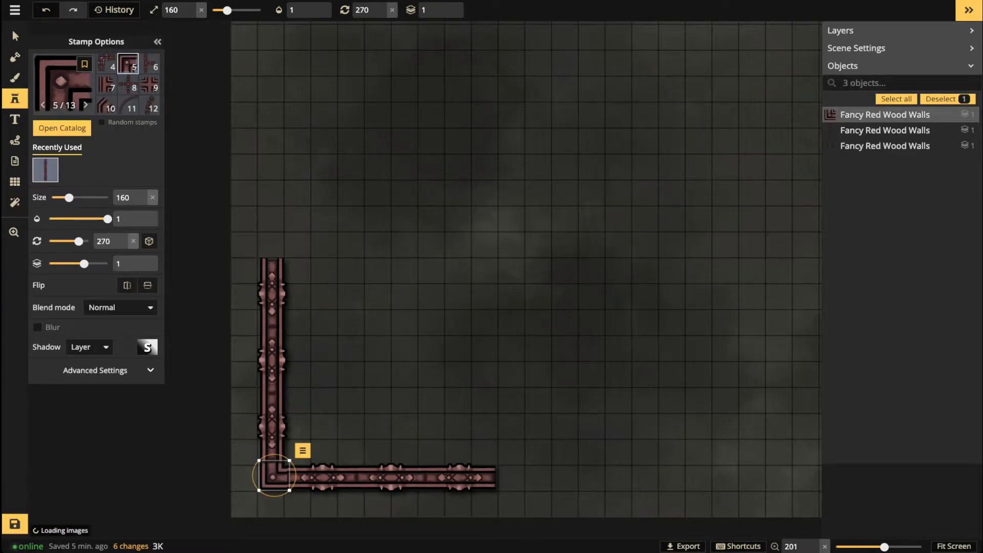
# Step: Nudge the vertical wall right and the horizontal wall left so they join cleanly
pyautogui.click(15, 37)
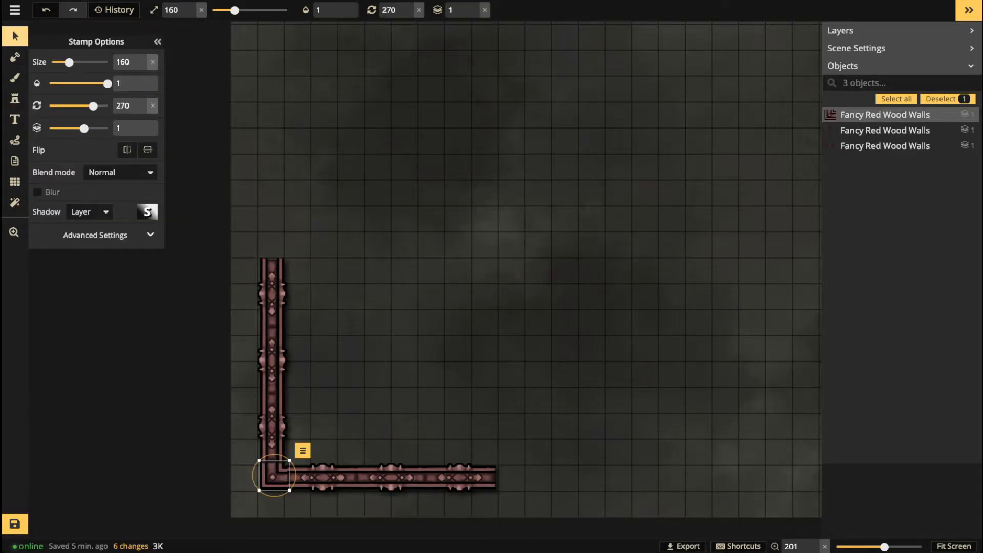
pyautogui.click(272, 359)
pyautogui.moveTo(272, 358); pyautogui.dragTo(271, 358)
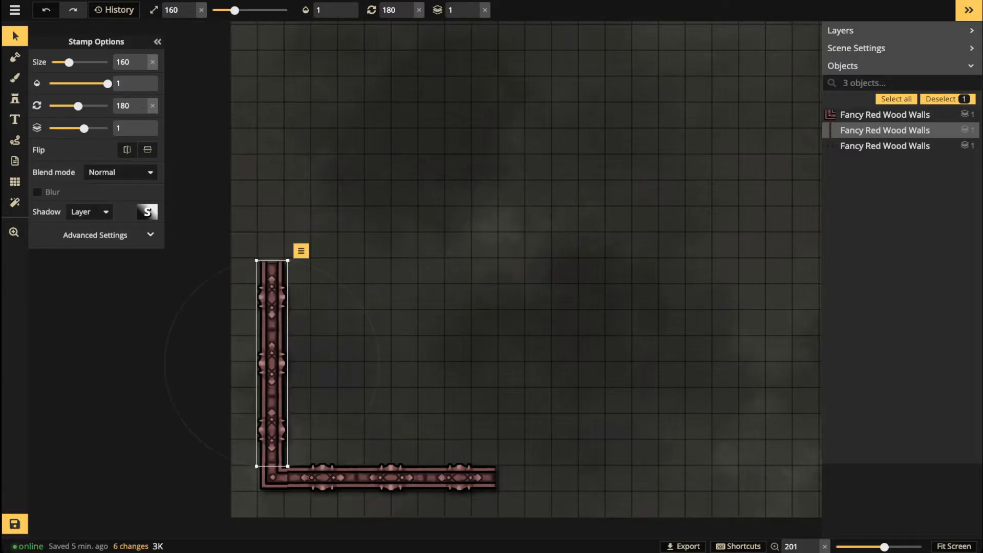
pyautogui.moveTo(359, 477); pyautogui.dragTo(356, 478)
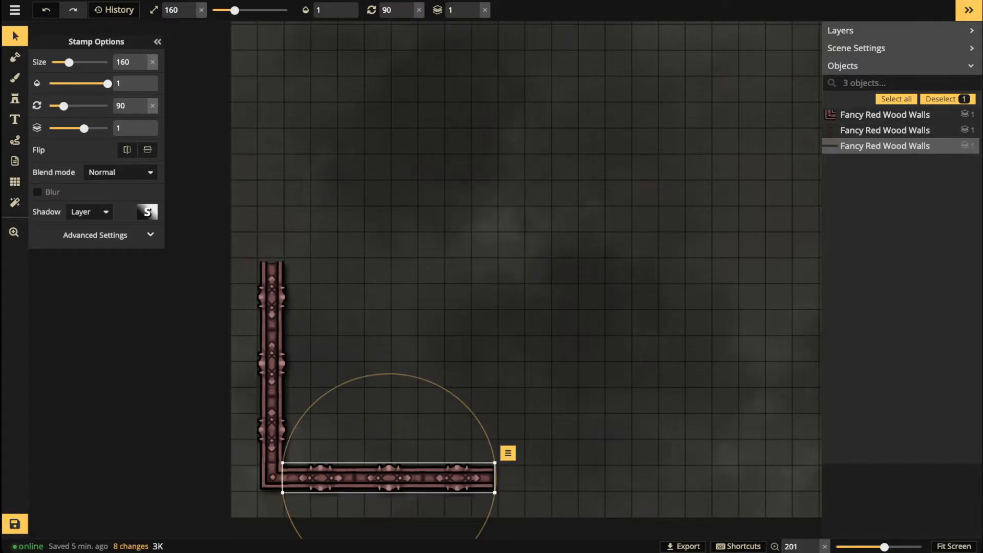
pyautogui.click(336, 269)
pyautogui.scroll(-4, 336, 268)
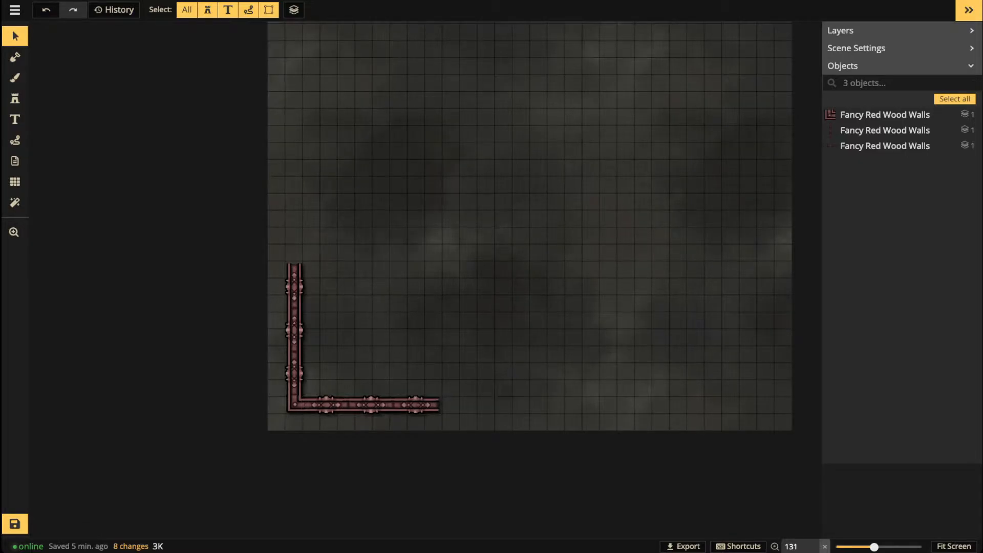
# Step: Extend the bottom wall rightward with two slightly angled straight wall segments
pyautogui.click(295, 330)
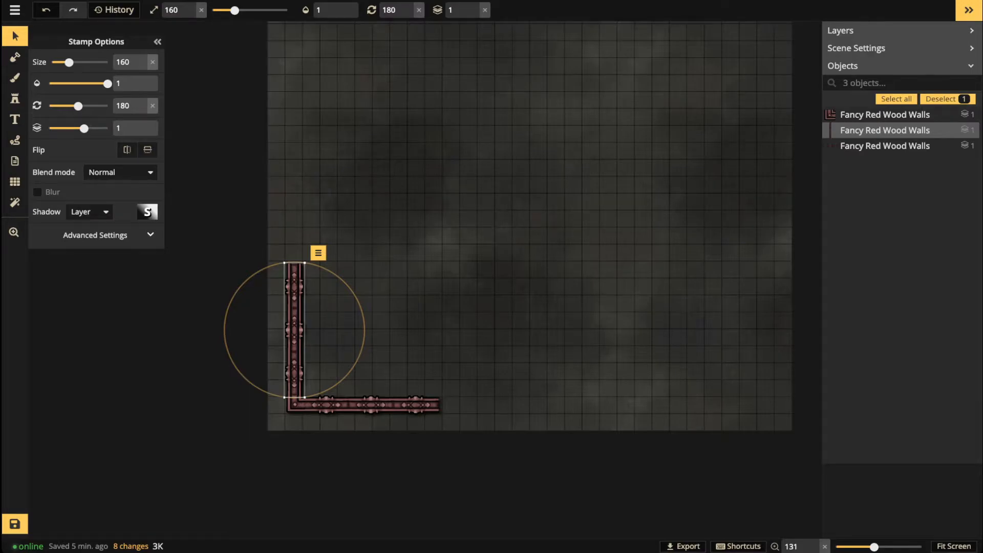
pyautogui.click(15, 99)
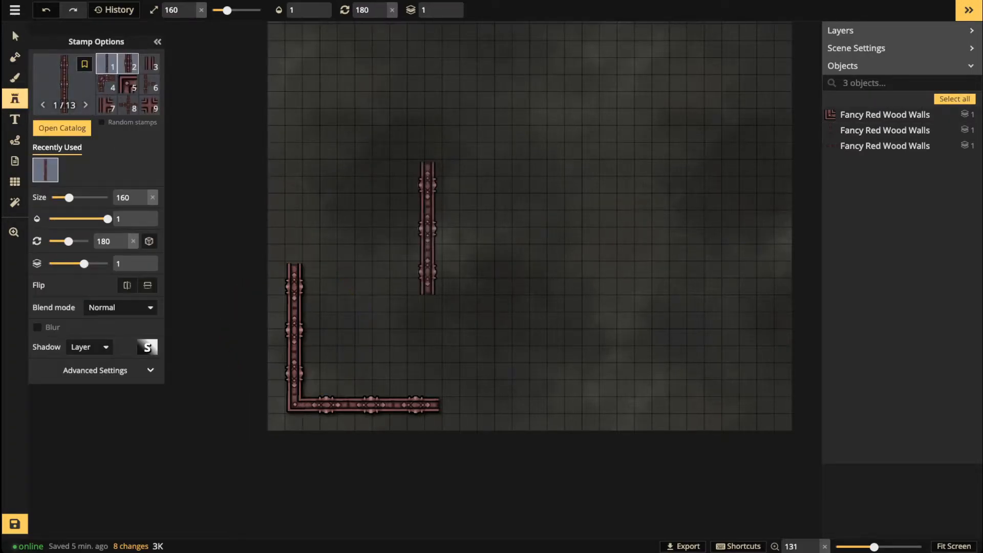
pyautogui.click(128, 64)
pyautogui.scroll(5, 448, 386)
pyautogui.scroll(7, 476, 424)
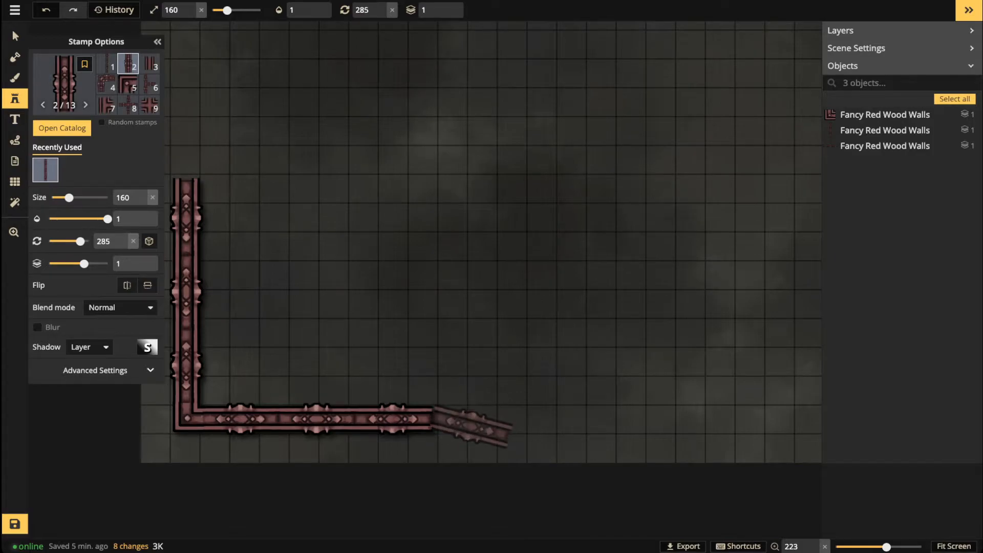
pyautogui.click(472, 427)
pyautogui.moveTo(520, 441); pyautogui.dragTo(469, 420)
pyautogui.click(557, 417)
pyautogui.scroll(-3, 556, 415)
pyautogui.click(548, 416)
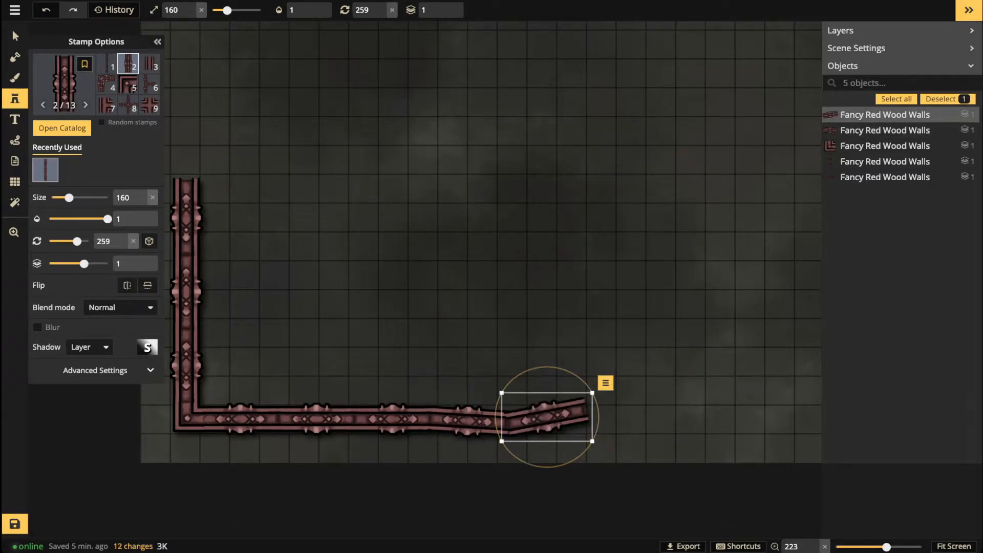
pyautogui.moveTo(598, 423); pyautogui.dragTo(546, 418)
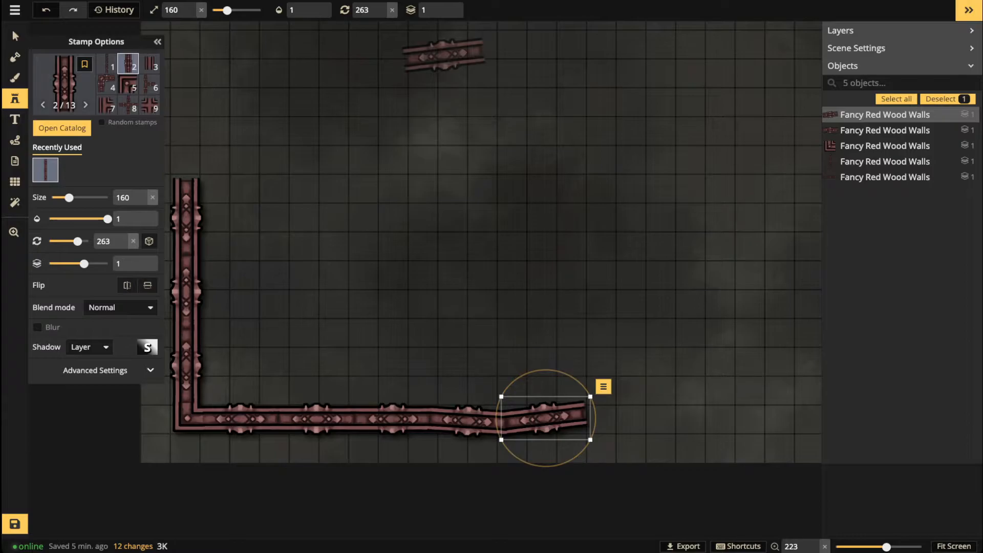
pyautogui.click(562, 325)
# Step: Add a third wall piece at the bottom wall's right end
pyautogui.press('space')
pyautogui.moveTo(563, 328); pyautogui.dragTo(392, 286)
pyautogui.scroll(3, 464, 394)
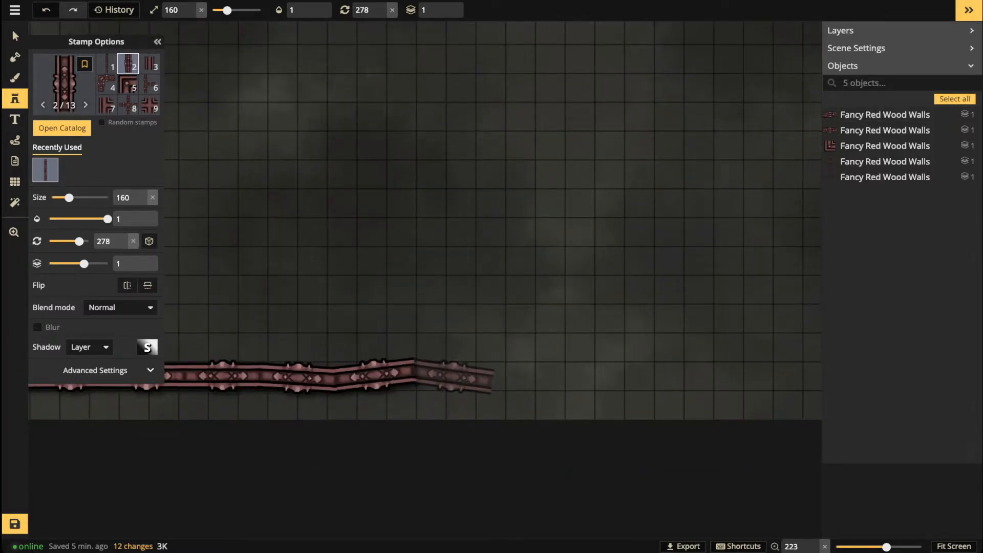
pyautogui.click(451, 376)
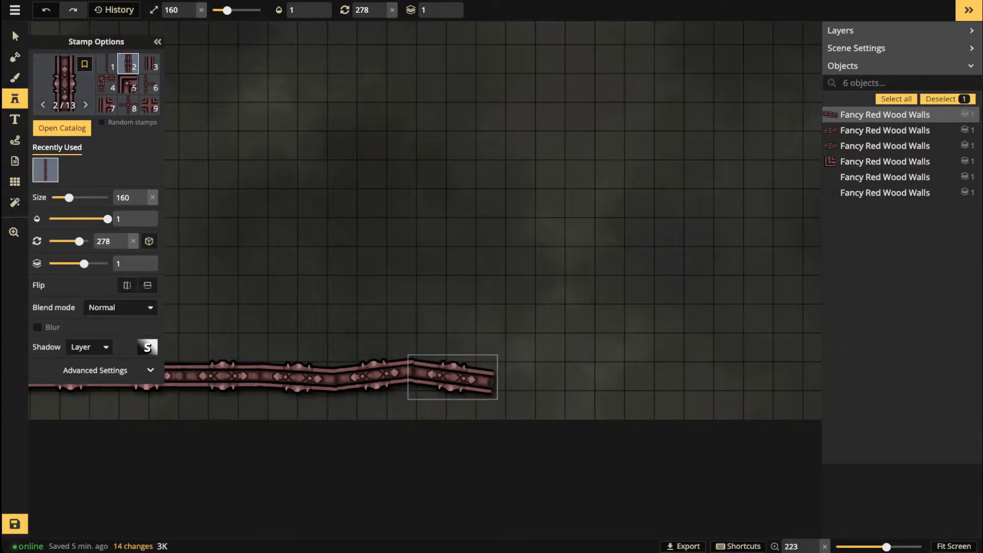
pyautogui.moveTo(452, 376); pyautogui.dragTo(450, 376)
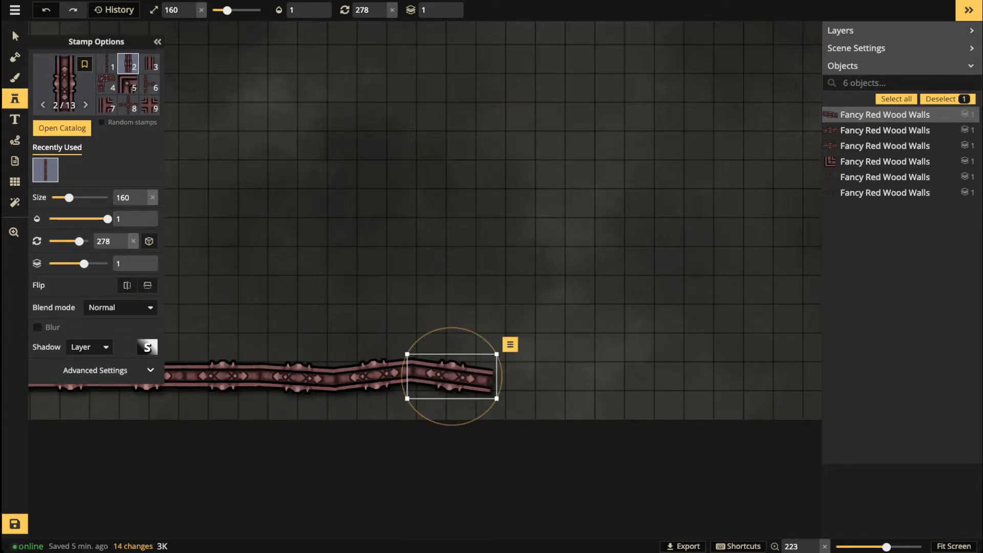
pyautogui.click(367, 336)
pyautogui.scroll(-3, 346, 331)
pyautogui.scroll(-2, 319, 329)
pyautogui.moveTo(302, 303); pyautogui.dragTo(502, 352)
pyautogui.scroll(15, 316, 201)
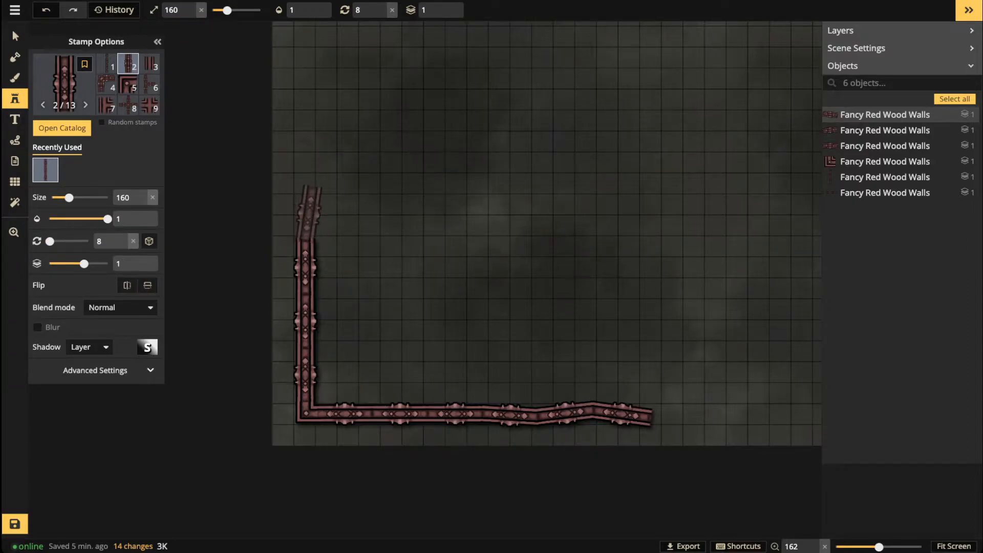
# Step: Extend the left wall upward with two tilted wall pieces atop the vertical wall
pyautogui.click(302, 213)
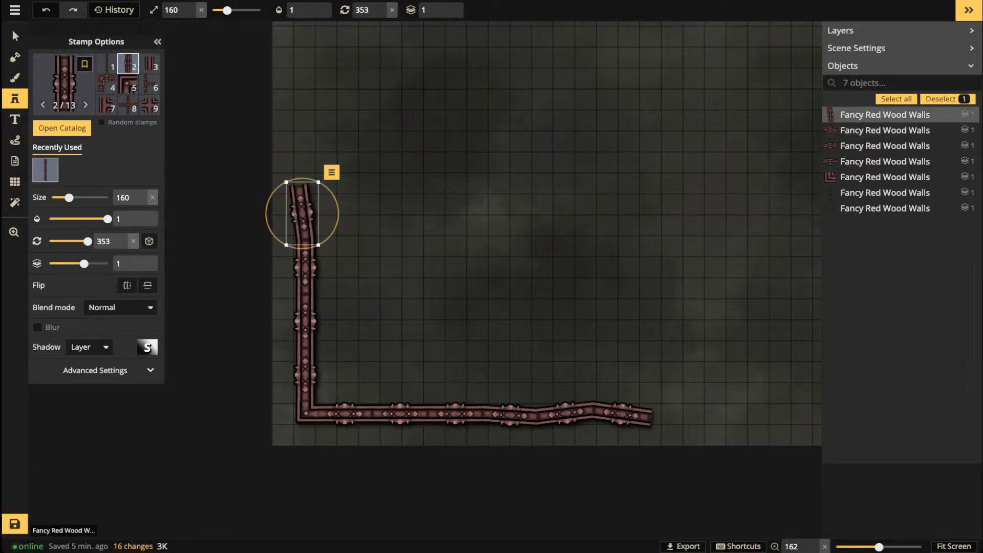
pyautogui.moveTo(328, 188); pyautogui.dragTo(304, 214)
pyautogui.press('Escape')
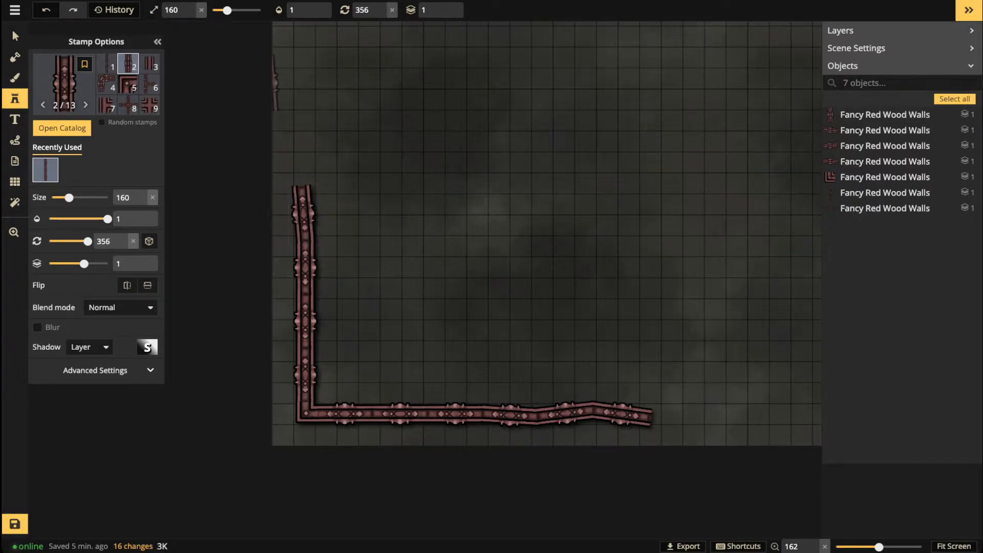
pyautogui.scroll(3, 338, 192)
pyautogui.scroll(3, 303, 157)
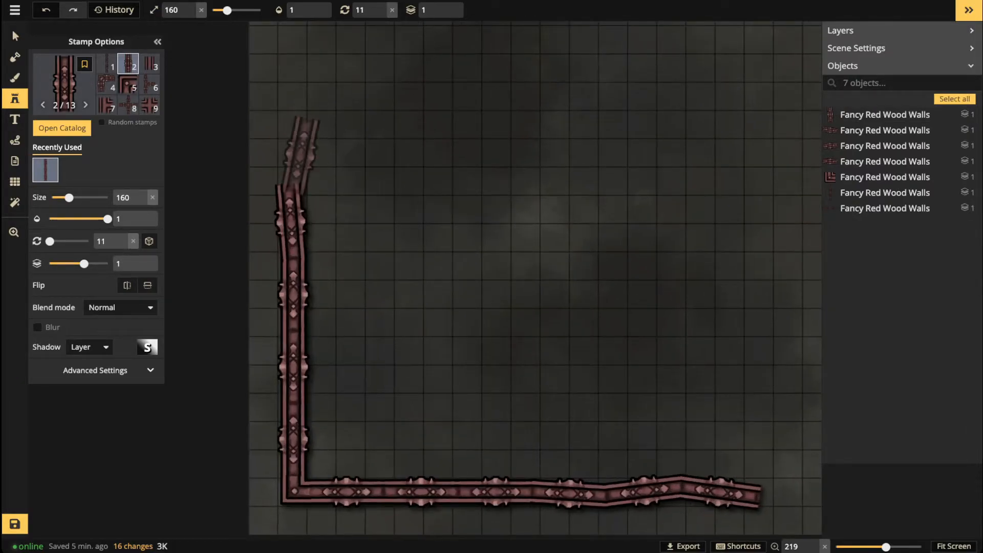
pyautogui.click(298, 153)
pyautogui.moveTo(329, 189); pyautogui.dragTo(332, 185)
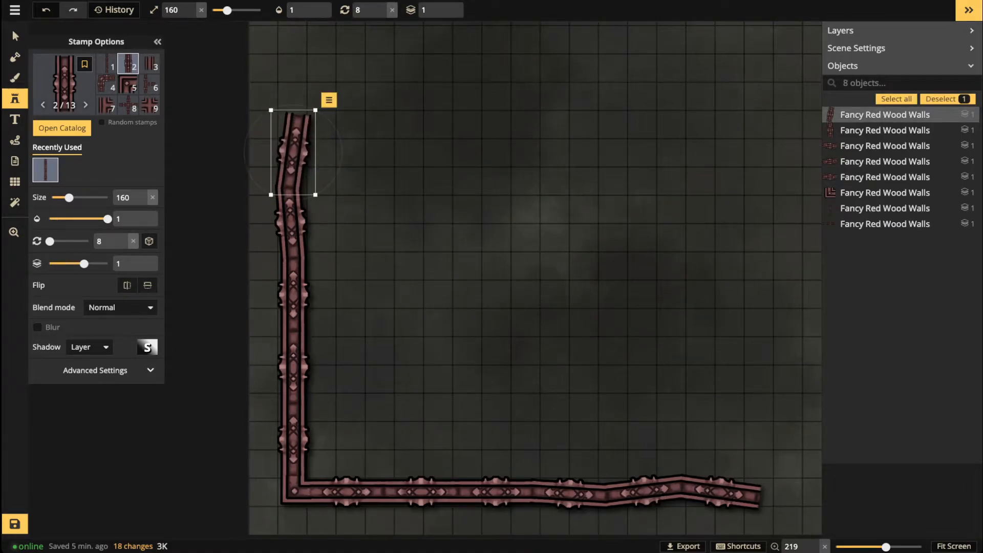
pyautogui.press('Escape')
# Step: Close the bottom wall's right end with the wall end-cap stamp 13
pyautogui.scroll(-2, 448, 328)
pyautogui.moveTo(601, 370); pyautogui.dragTo(373, 318)
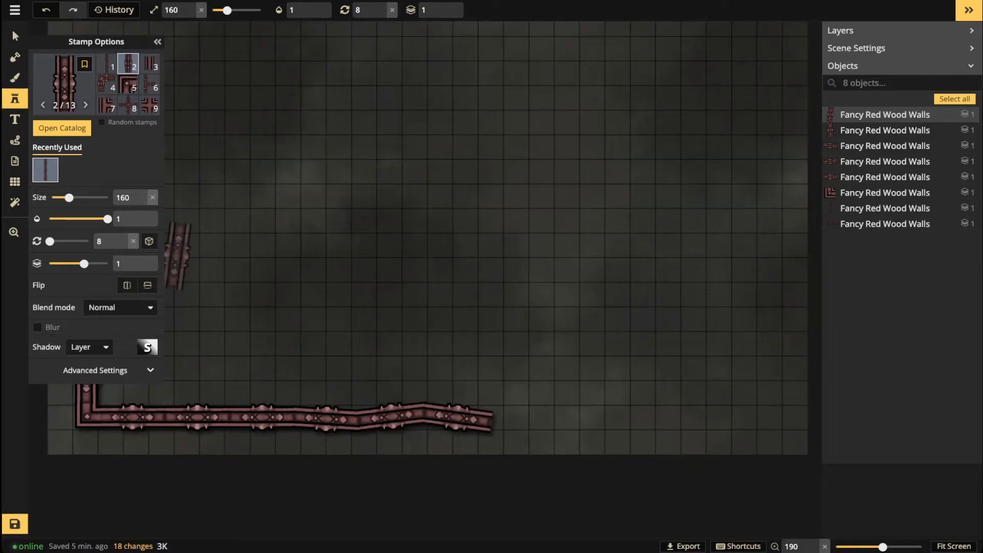
pyautogui.scroll(-2, 149, 85)
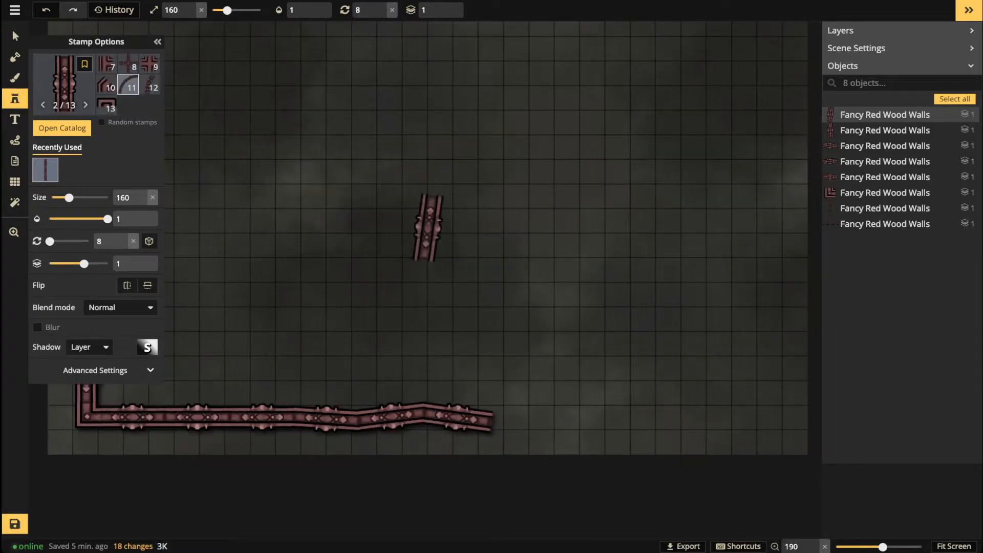
pyautogui.click(107, 105)
pyautogui.scroll(2, 469, 428)
pyautogui.scroll(2, 484, 433)
pyautogui.scroll(7, 519, 418)
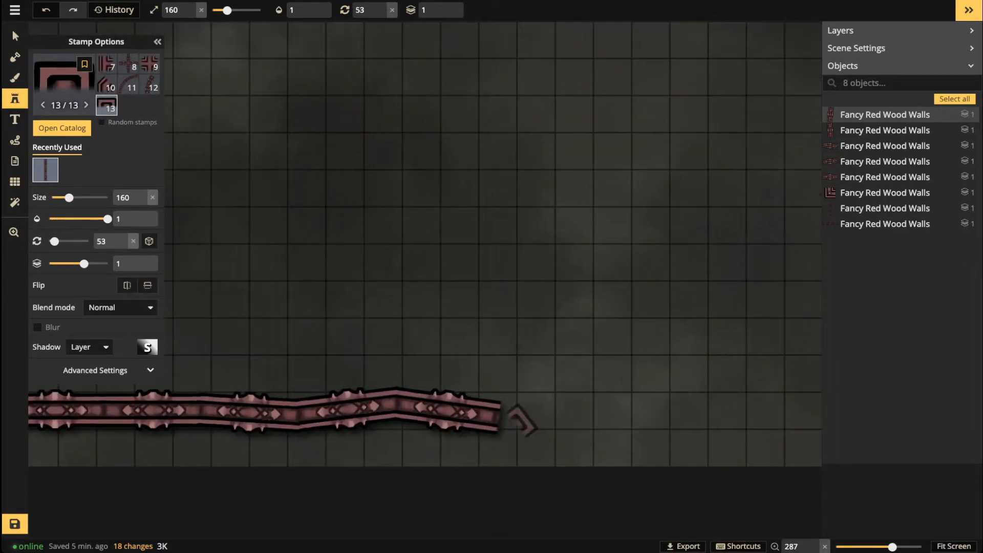
pyautogui.scroll(-1, 509, 419)
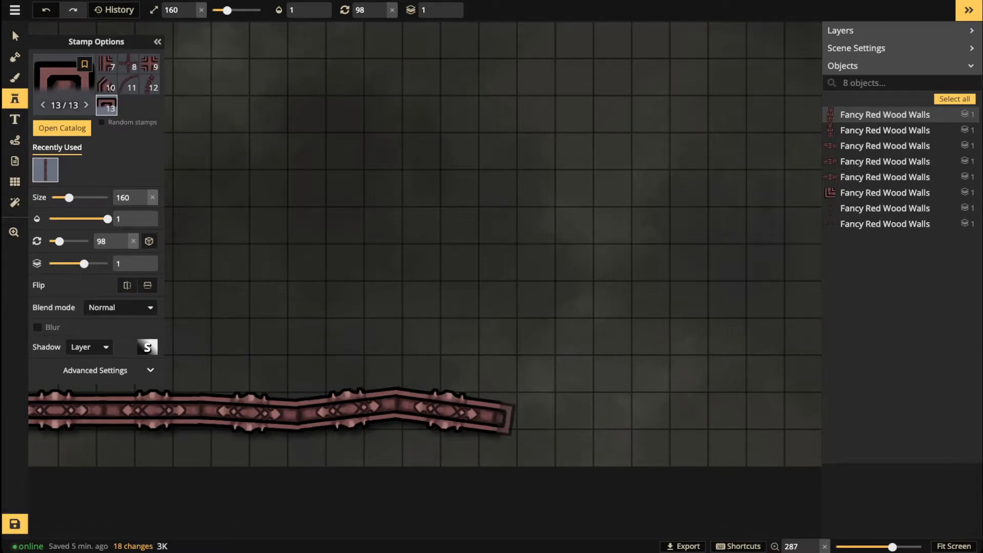
pyautogui.click(499, 418)
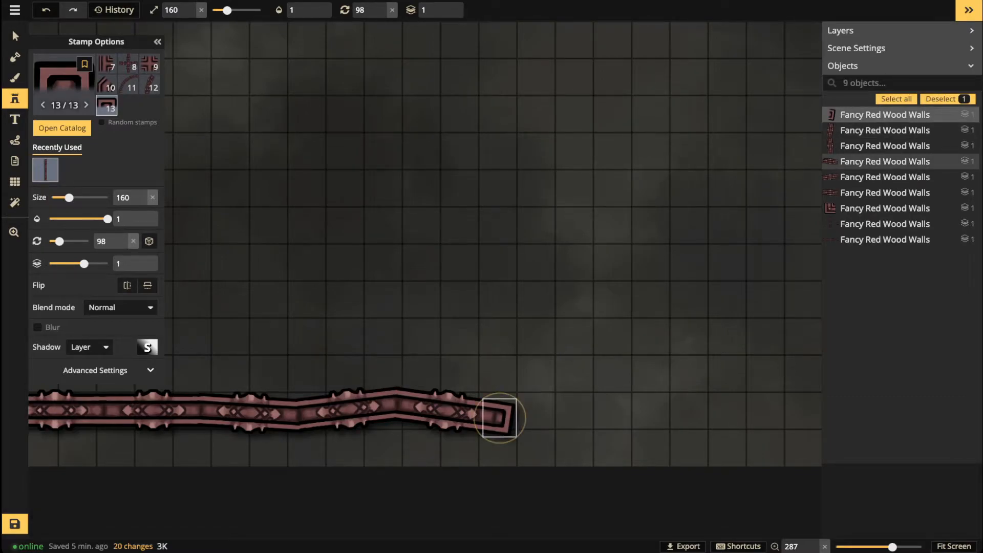
pyautogui.press('Escape')
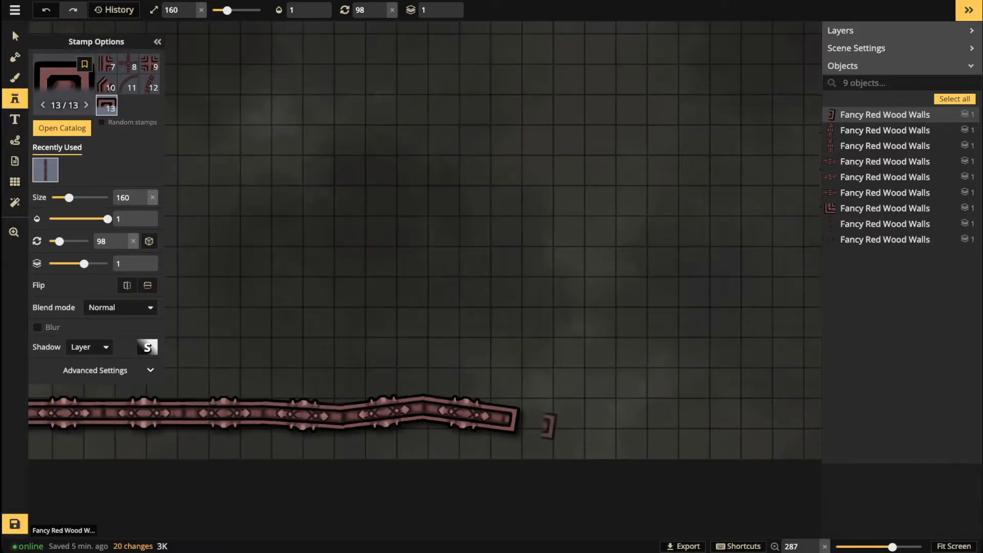
pyautogui.scroll(-3, 547, 422)
pyautogui.moveTo(683, 418); pyautogui.dragTo(641, 412)
# Step: Duplicate the bottom wall's end pieces and lay the copy along the bottom, right of a gap
pyautogui.click(15, 35)
pyautogui.moveTo(360, 361); pyautogui.dragTo(484, 417)
pyautogui.hotkey('ctrl', 'v')
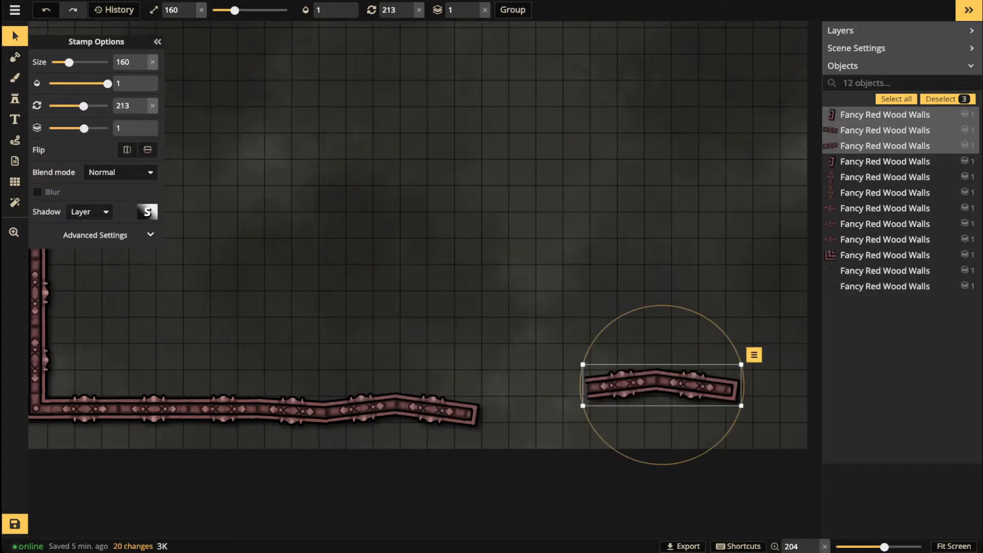
pyautogui.moveTo(742, 385); pyautogui.dragTo(581, 405)
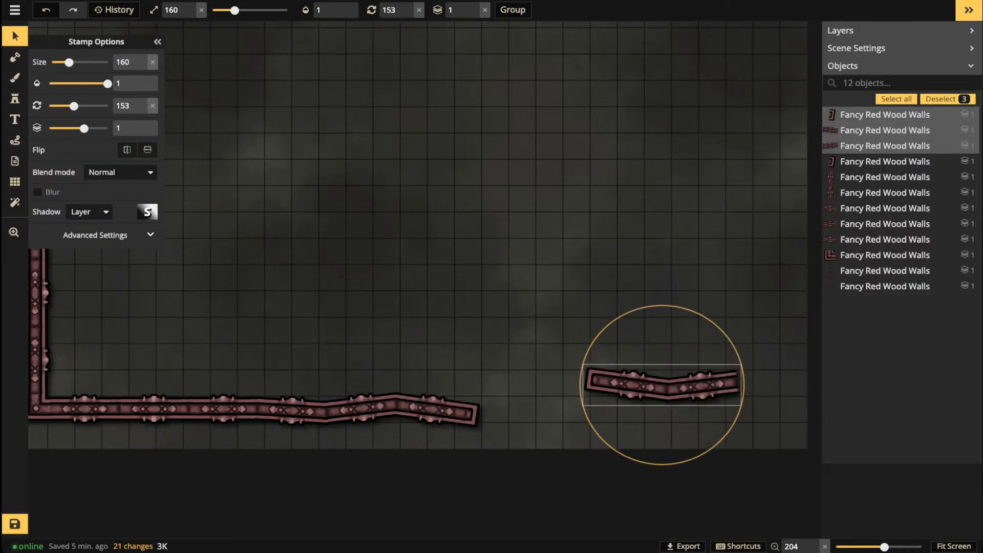
pyautogui.moveTo(665, 385); pyautogui.dragTo(590, 413)
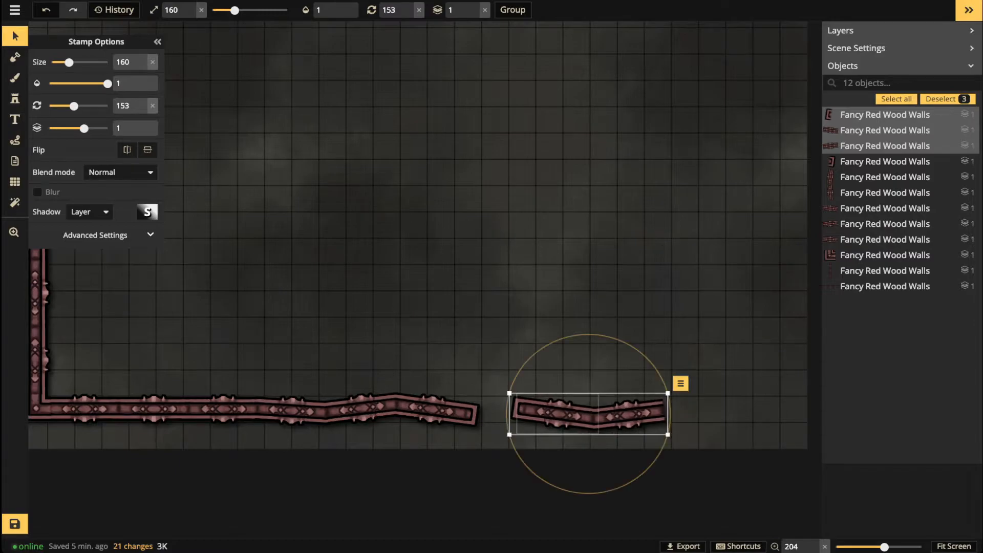
pyautogui.moveTo(669, 413)
pyautogui.mouseDown()
pyautogui.moveTo(625, 413)
pyautogui.moveTo(656, 412)
pyautogui.mouseUp()
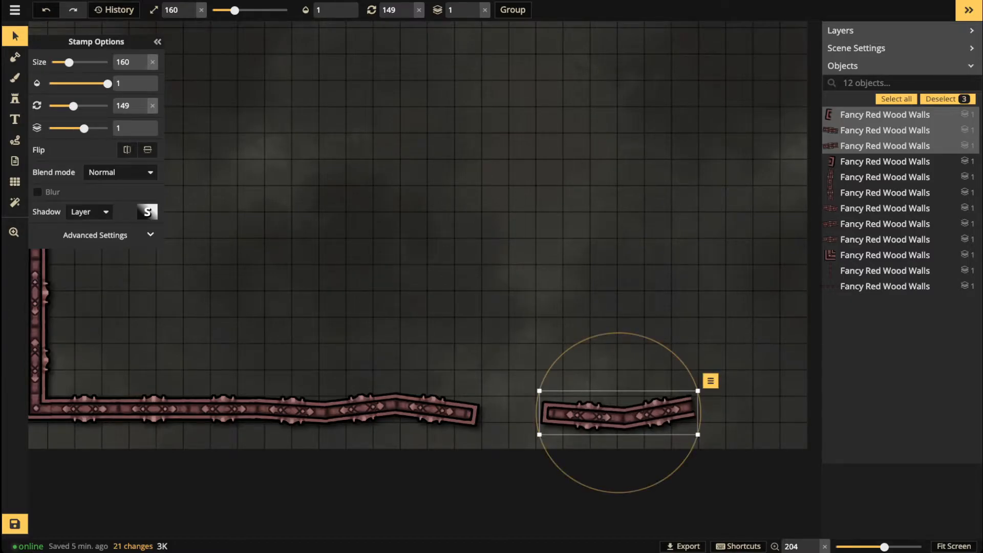
# Step: Extend the second bottom run with another copied wall piece angled to fit
pyautogui.press('space')
pyautogui.moveTo(655, 413); pyautogui.dragTo(464, 405)
pyautogui.click(464, 405)
pyautogui.hotkey('ctrl', 'c')
pyautogui.hotkey('ctrl', 'v')
pyautogui.moveTo(575, 401); pyautogui.dragTo(543, 402)
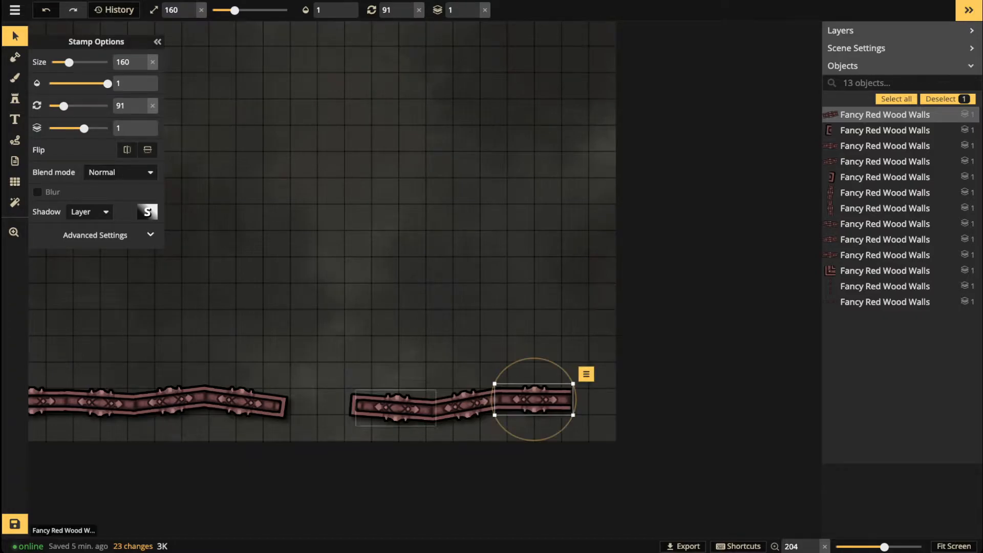
# Step: Copy the L-shaped corner piece, rotate it, and set it at the second run's right end
pyautogui.press('space')
pyautogui.moveTo(226, 358); pyautogui.dragTo(601, 364)
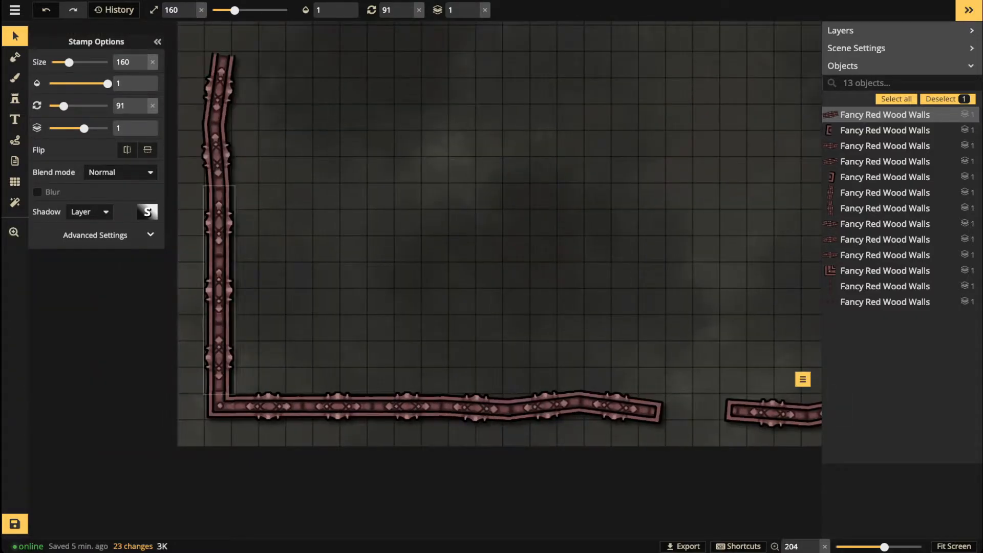
pyautogui.click(220, 405)
pyautogui.press('space')
pyautogui.moveTo(634, 402); pyautogui.dragTo(206, 415)
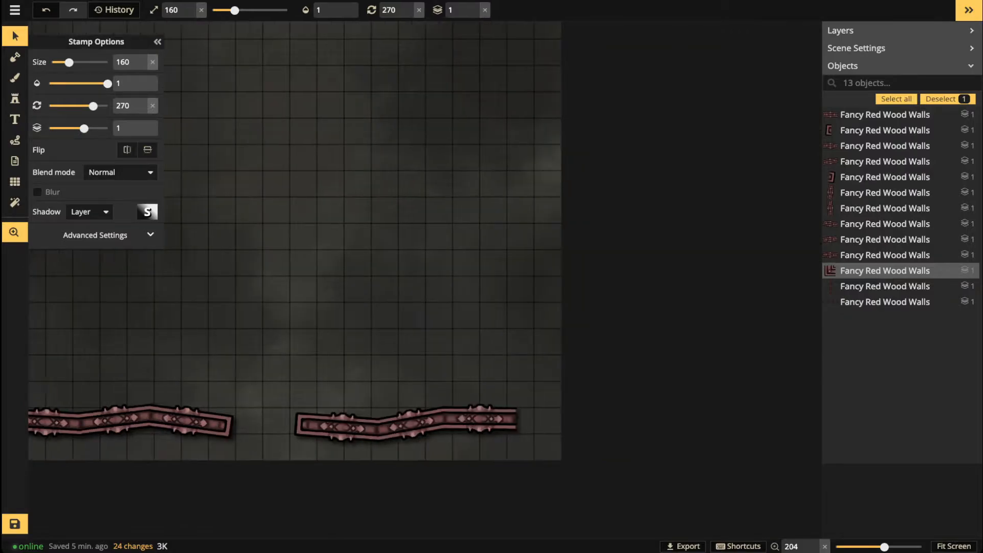
pyautogui.hotkey('ctrl', 'v')
pyautogui.press(',')
pyautogui.press(',')
pyautogui.moveTo(443, 392); pyautogui.dragTo(520, 417)
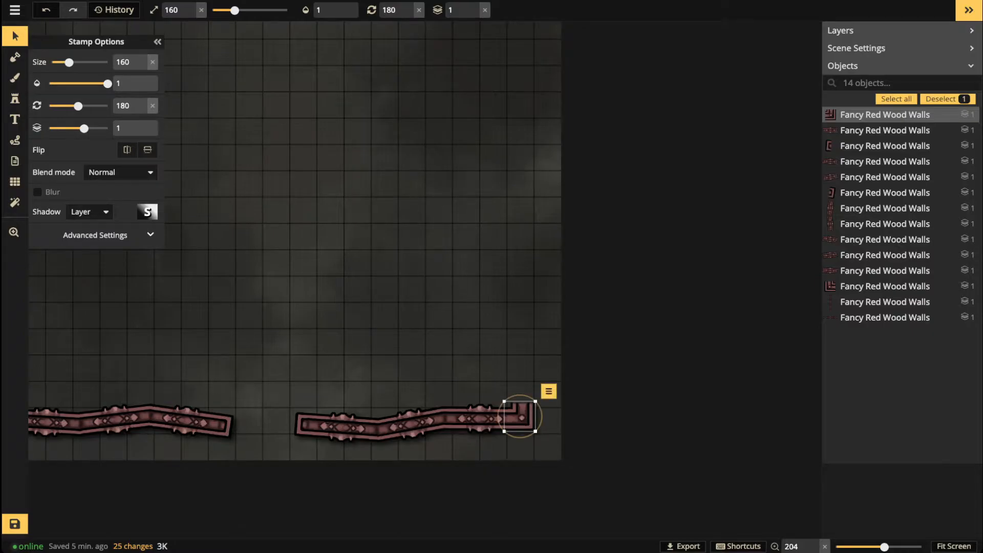
pyautogui.press('Escape')
pyautogui.moveTo(256, 353); pyautogui.dragTo(618, 329)
pyautogui.moveTo(276, 307); pyautogui.dragTo(428, 494)
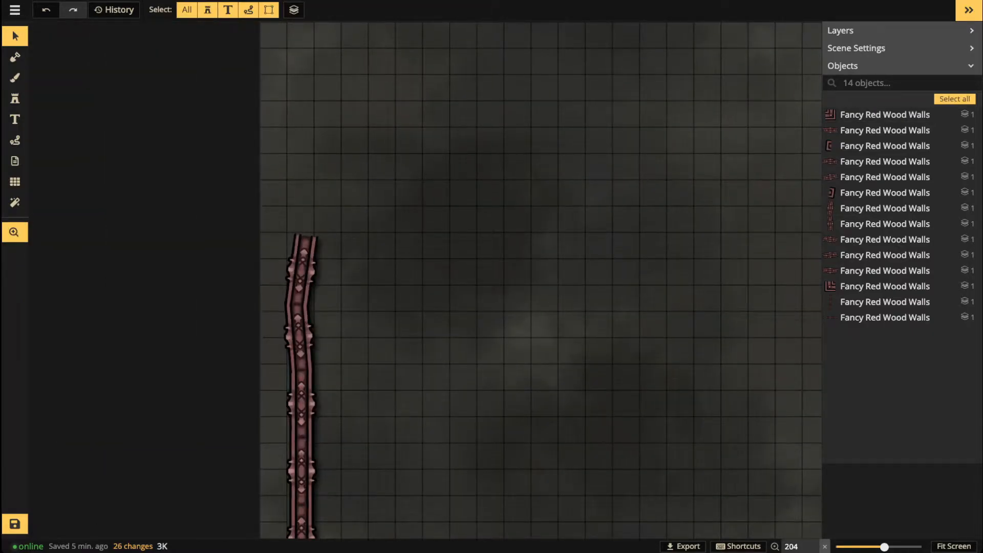
pyautogui.moveTo(428, 435); pyautogui.dragTo(427, 286)
# Step: Duplicate one of the bottom red wood wall pieces near the map's bottom-right corner
pyautogui.moveTo(563, 437); pyautogui.dragTo(503, 481)
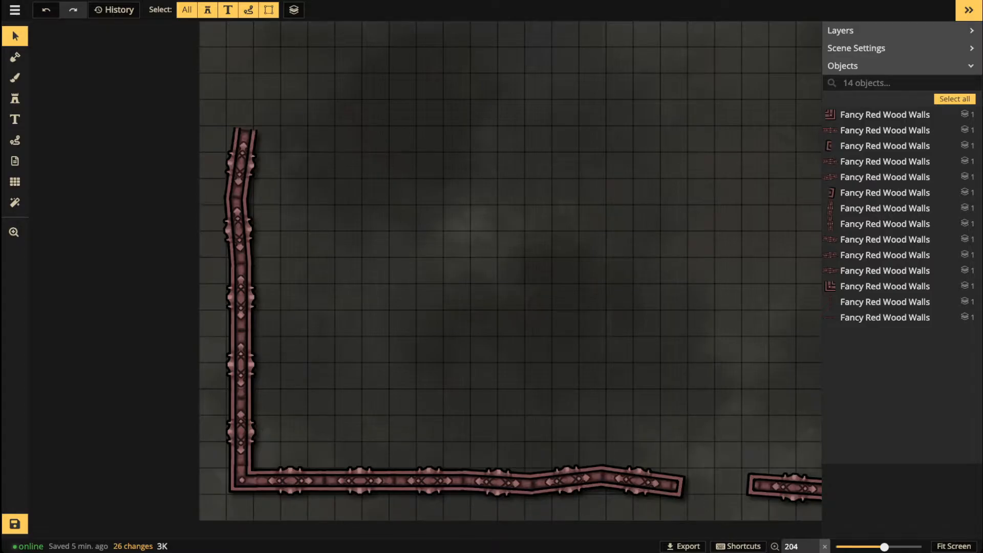
pyautogui.scroll(-5, 400, 318)
pyautogui.press('space')
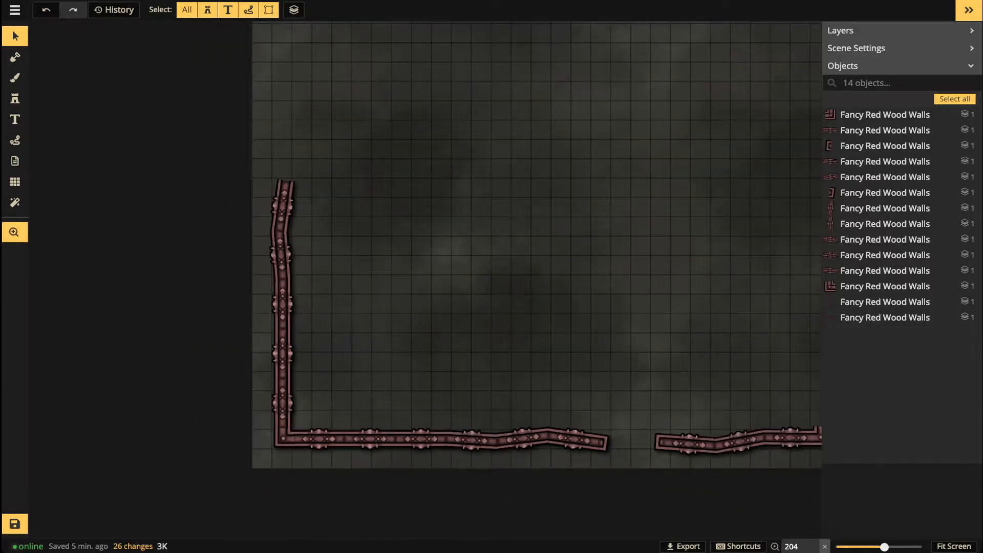
pyautogui.moveTo(400, 318); pyautogui.dragTo(115, 329)
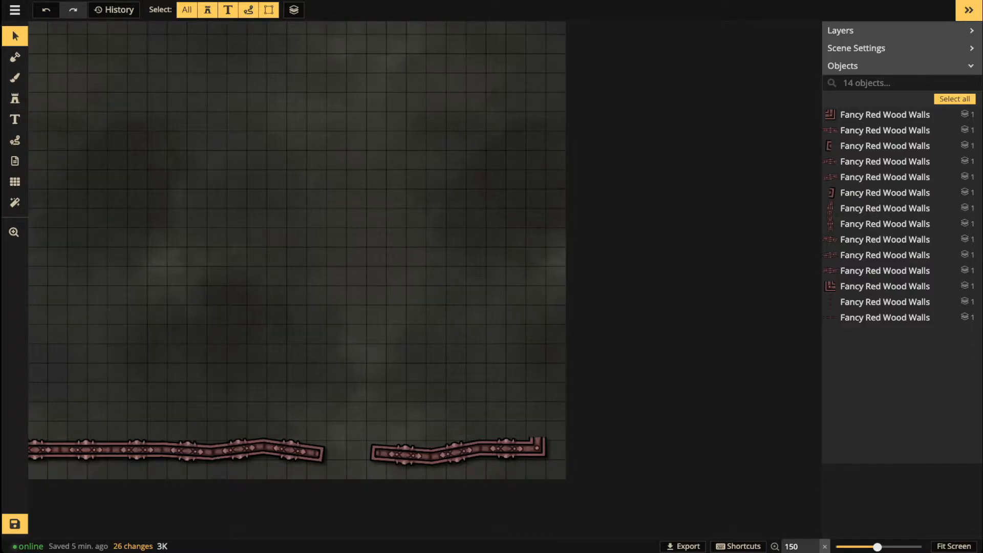
pyautogui.scroll(2, 357, 442)
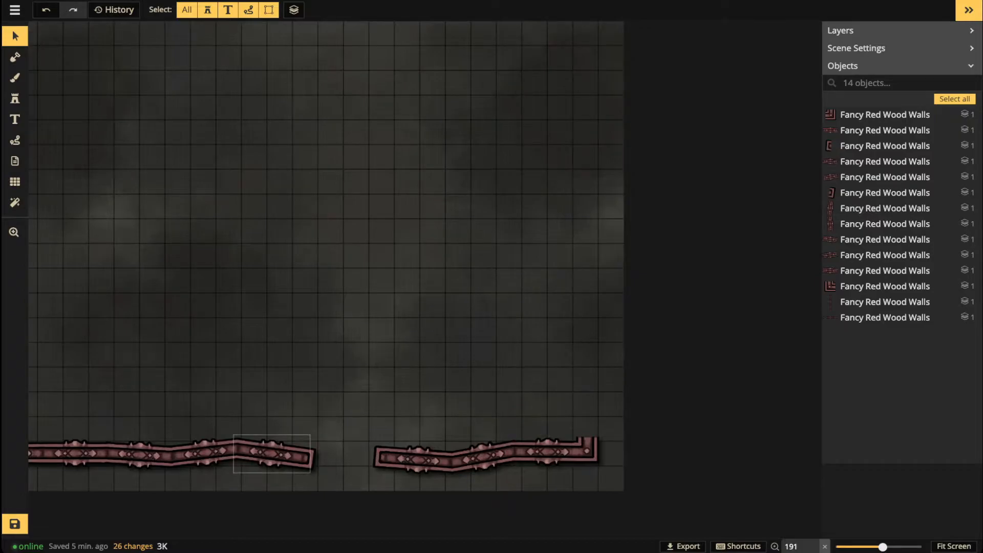
pyautogui.click(418, 460)
pyautogui.hotkey('ctrl', 'c')
pyautogui.hotkey('ctrl', 'v')
pyautogui.scroll(5, 570, 322)
pyautogui.scroll(1, 566, 316)
# Step: Stand the wall copy upright at 0° rotation on the bottom-right corner
pyautogui.moveTo(566, 316); pyautogui.dragTo(590, 399)
pyautogui.scroll(2, 589, 399)
pyautogui.scroll(-1, 596, 408)
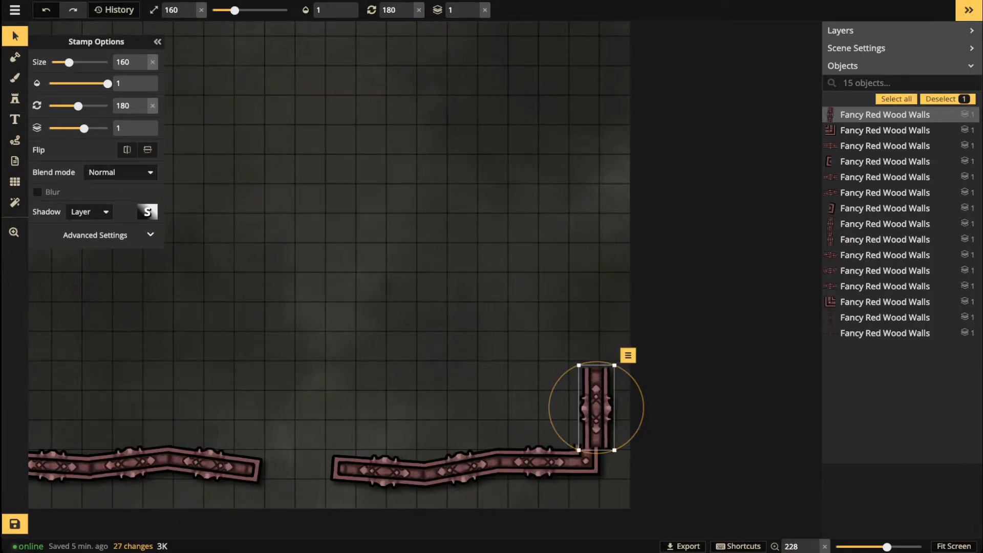
pyautogui.click(418, 10)
pyautogui.moveTo(596, 407); pyautogui.dragTo(587, 404)
# Step: Stack a second vertical wall piece onto it and align it into line
pyautogui.hotkey('ctrl', 'c')
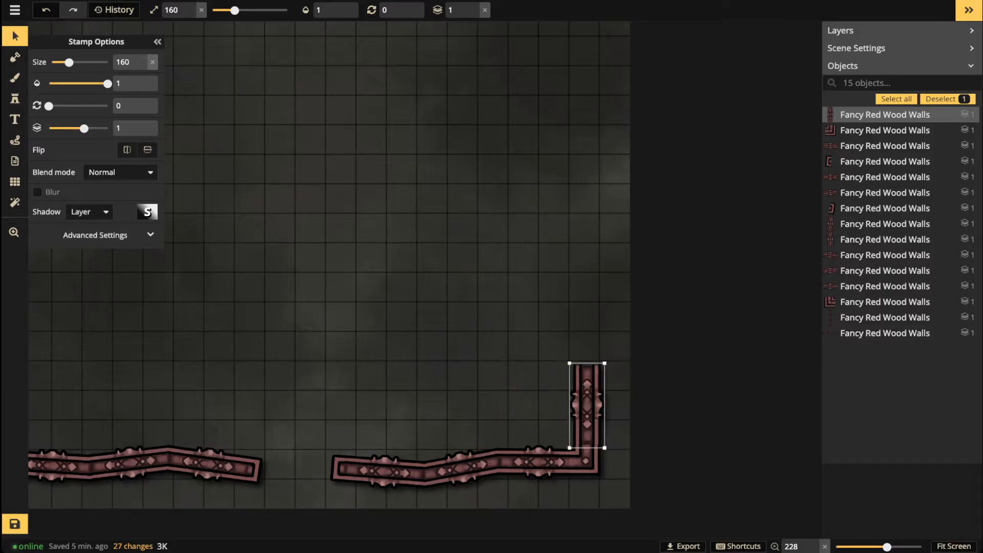
pyautogui.hotkey('ctrl', 'v')
pyautogui.moveTo(584, 305); pyautogui.dragTo(587, 325)
pyautogui.moveTo(587, 280); pyautogui.dragTo(585, 280)
pyautogui.moveTo(587, 326); pyautogui.dragTo(586, 333)
# Step: Nudge the lower wall piece and top the right wall with another angled vertical piece
pyautogui.click(460, 467)
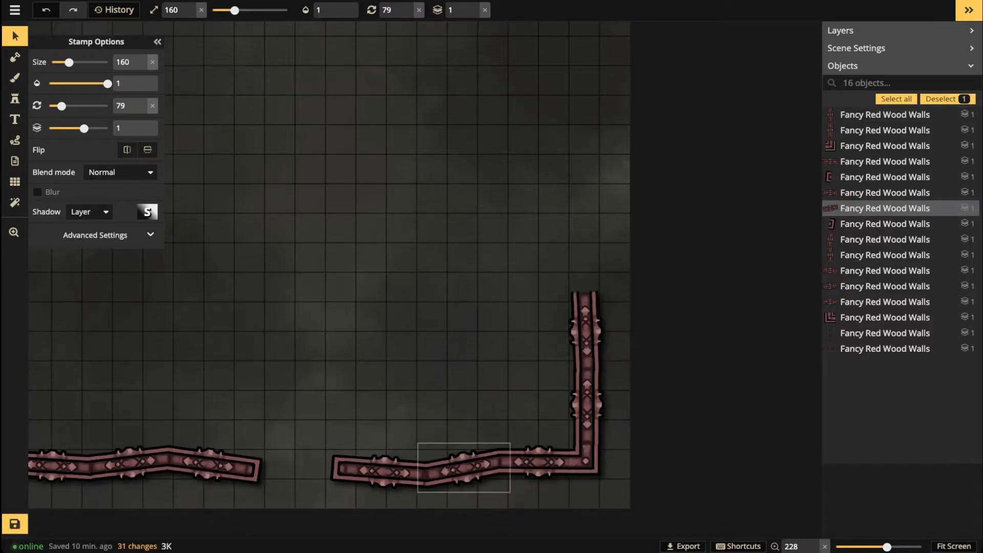
pyautogui.moveTo(461, 466); pyautogui.dragTo(461, 466)
pyautogui.hotkey('ctrl', 'v')
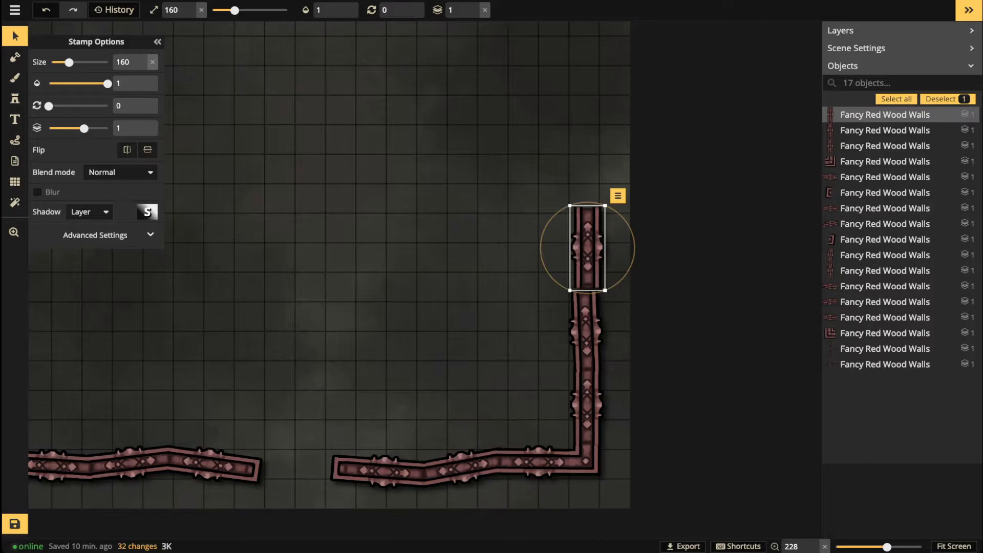
pyautogui.moveTo(635, 248); pyautogui.dragTo(588, 253)
pyautogui.click(289, 200)
pyautogui.scroll(-5, 289, 200)
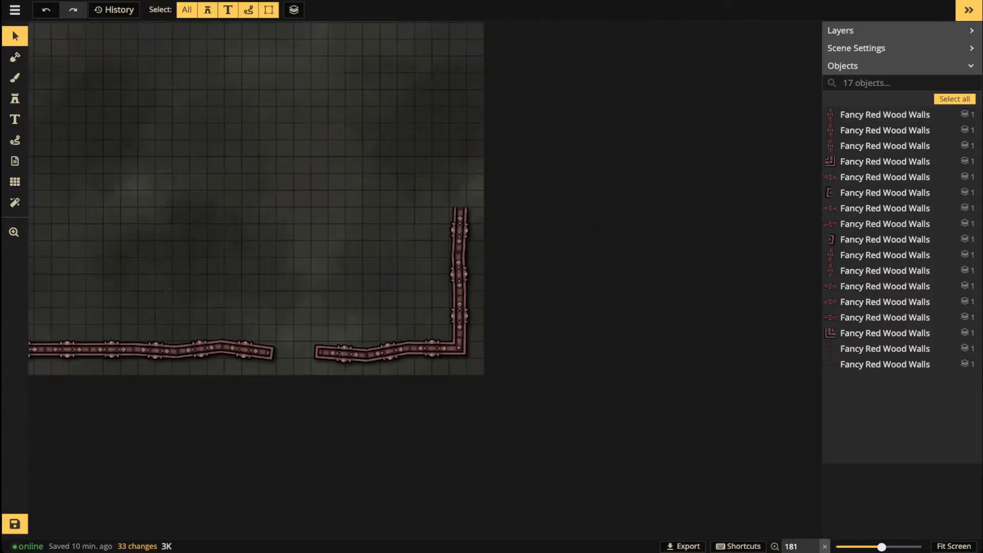
pyautogui.press('space')
pyautogui.moveTo(289, 200); pyautogui.dragTo(597, 204)
pyautogui.scroll(-2, 531, 207)
pyautogui.press('space')
pyautogui.moveTo(531, 207); pyautogui.dragTo(465, 450)
# Step: Choose the Path tool with the Dotted style and center the whole map
pyautogui.click(15, 140)
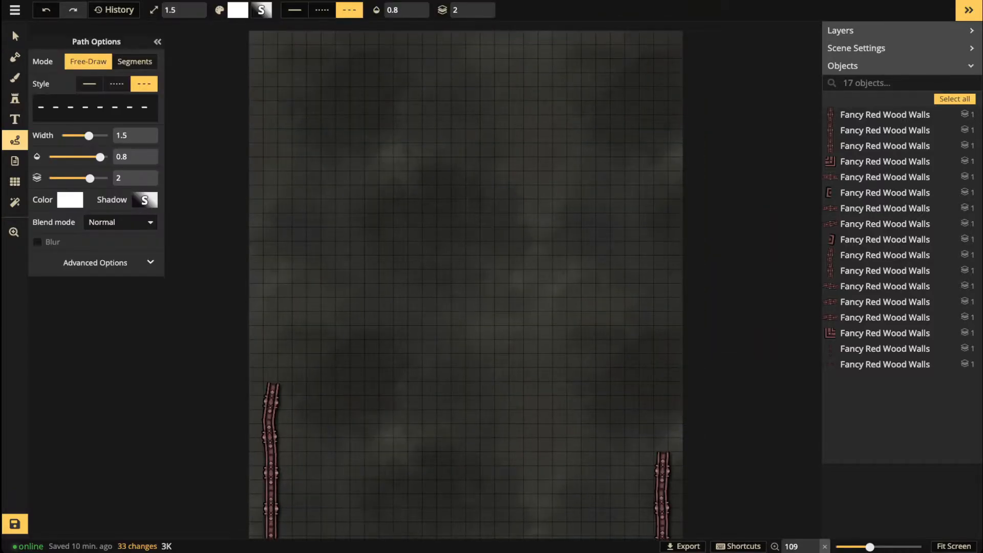
pyautogui.click(117, 84)
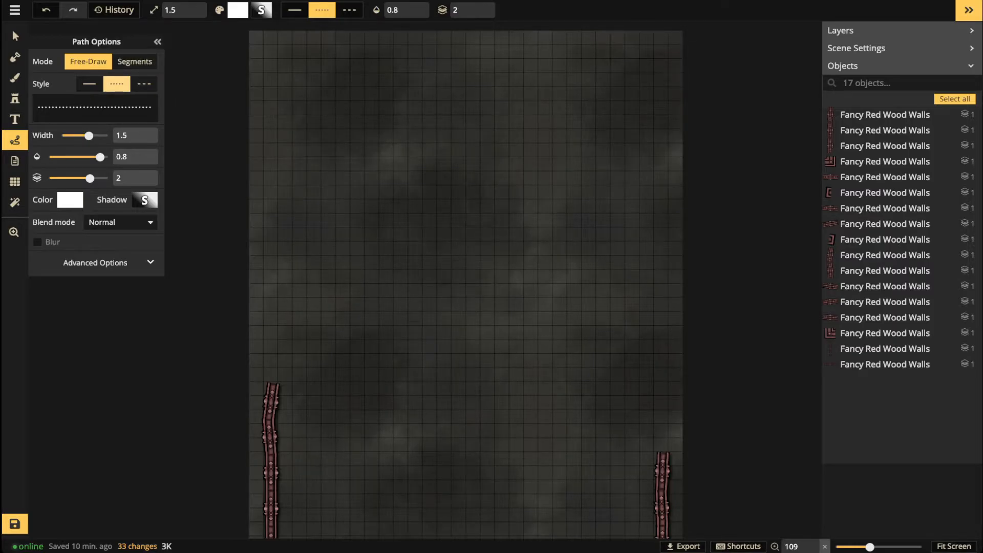
pyautogui.scroll(-5, 416, 202)
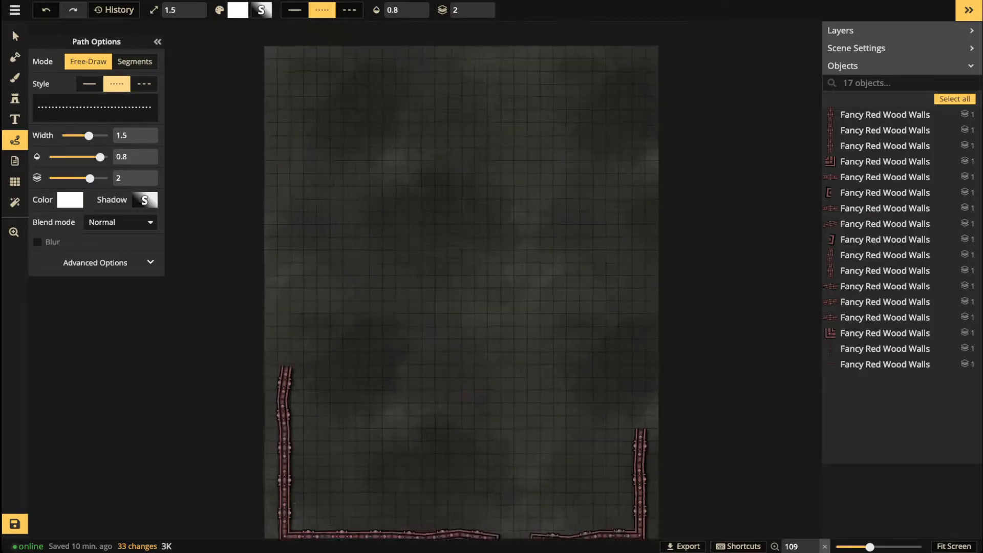
pyautogui.moveTo(416, 202); pyautogui.dragTo(401, 194)
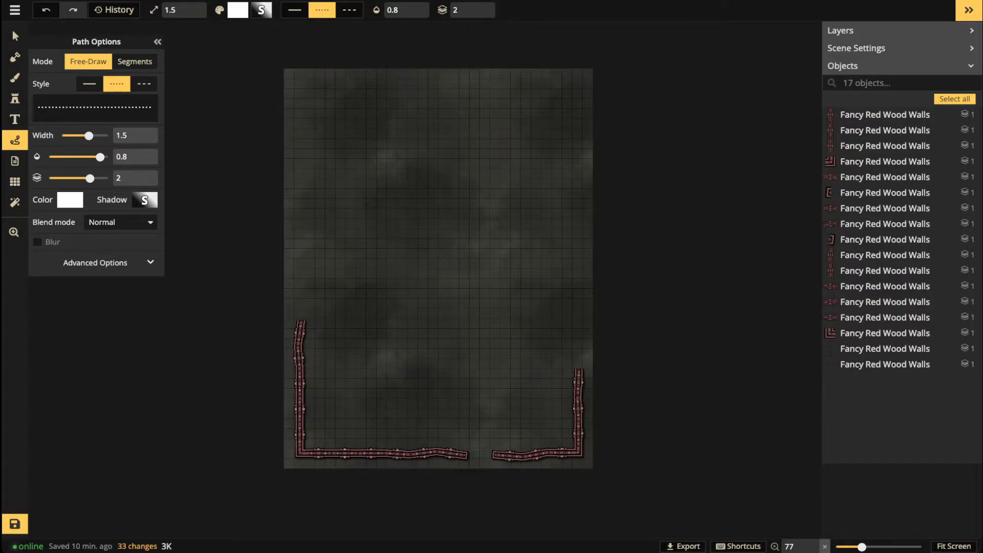
# Step: Draw two wavy dotted lines across the map's middle, shifting the second one down
pyautogui.moveTo(284, 290)
pyautogui.mouseDown()
pyautogui.moveTo(320, 279)
pyautogui.moveTo(423, 322)
pyautogui.moveTo(501, 286)
pyautogui.moveTo(593, 296)
pyautogui.mouseUp()
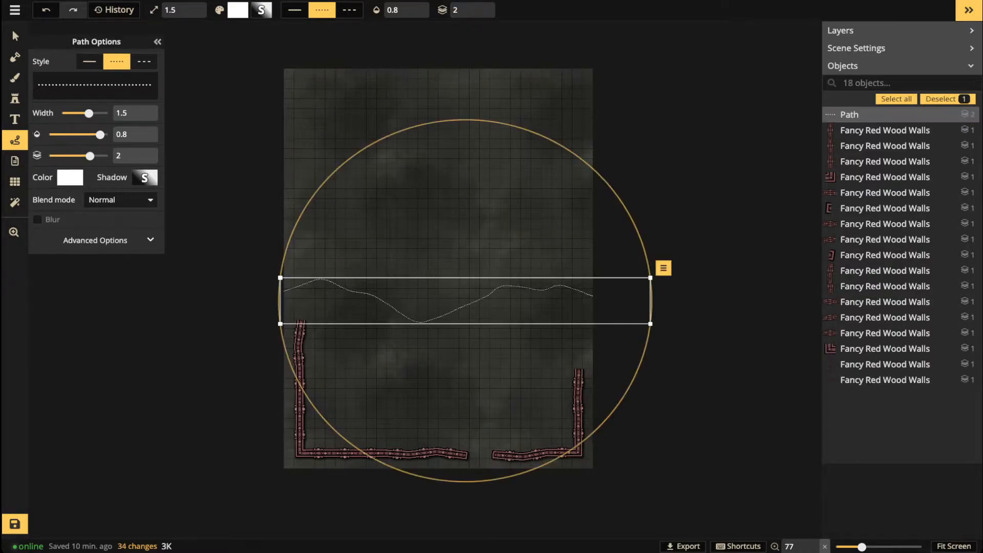
pyautogui.moveTo(592, 197)
pyautogui.mouseDown()
pyautogui.moveTo(535, 220)
pyautogui.moveTo(494, 220)
pyautogui.moveTo(424, 254)
pyautogui.moveTo(284, 225)
pyautogui.mouseUp()
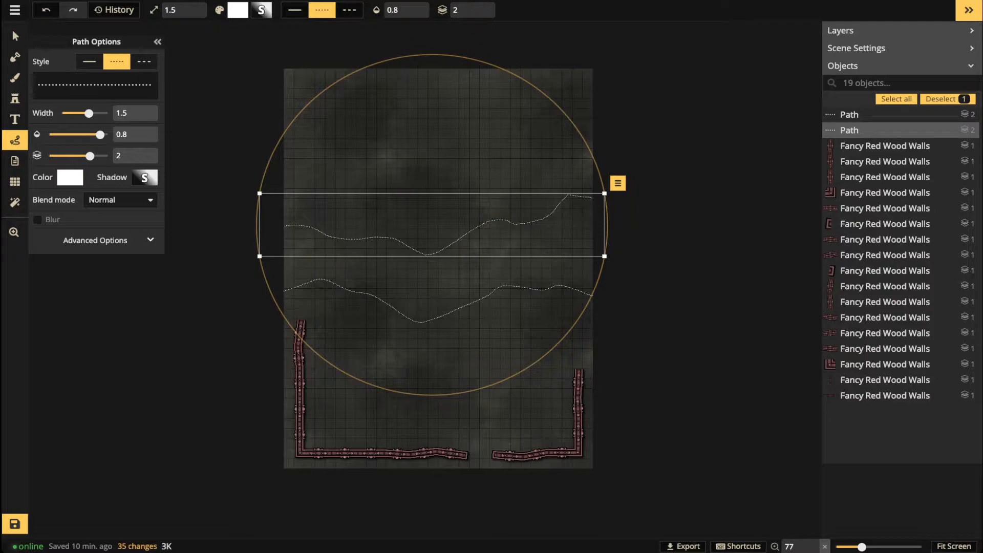
pyautogui.moveTo(432, 225)
pyautogui.mouseDown()
pyautogui.moveTo(434, 237)
pyautogui.moveTo(437, 158)
pyautogui.moveTo(438, 233)
pyautogui.mouseUp()
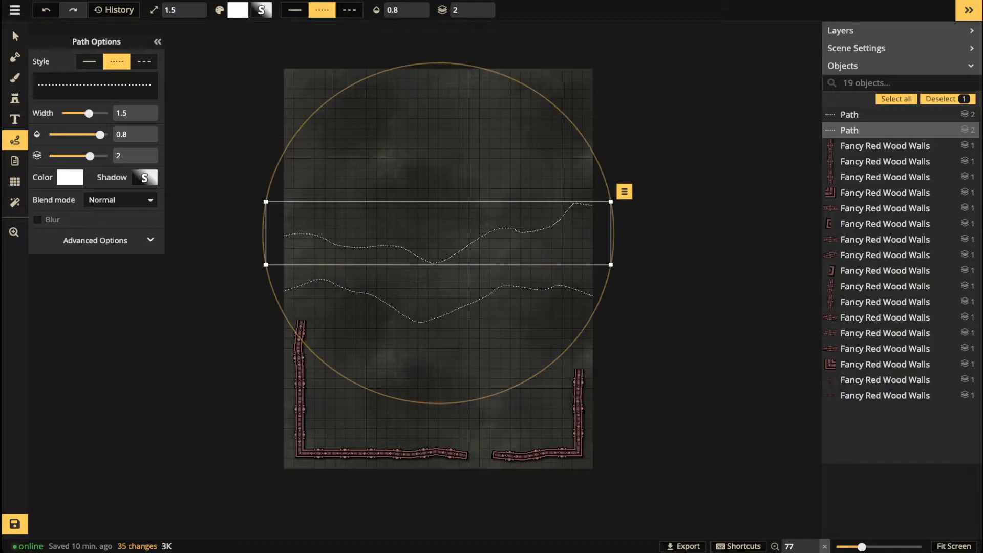
pyautogui.press('Escape')
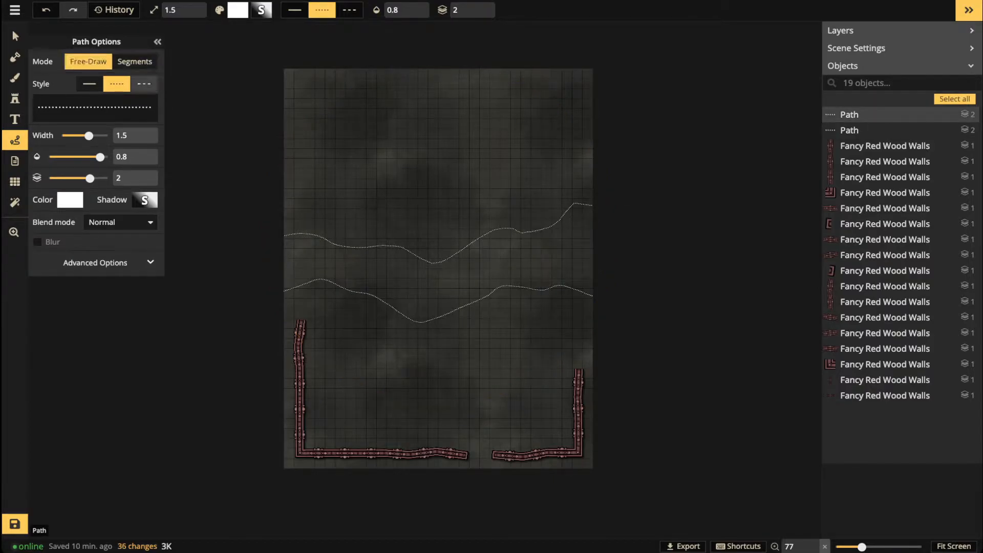
# Step: Nudge both dotted lines slightly upward
pyautogui.click(14, 34)
pyautogui.moveTo(484, 236); pyautogui.dragTo(484, 234)
pyautogui.moveTo(483, 298); pyautogui.dragTo(484, 297)
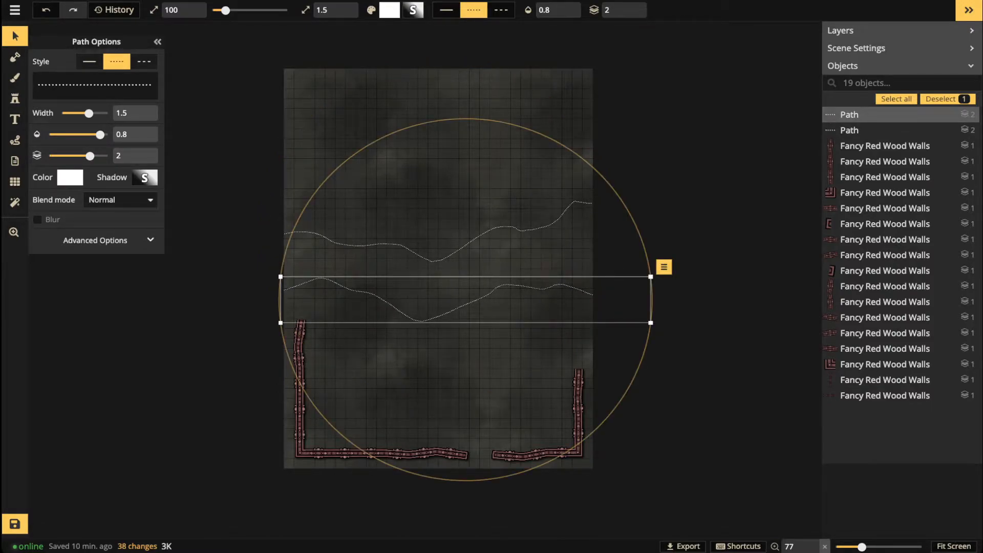
pyautogui.scroll(3, 384, 323)
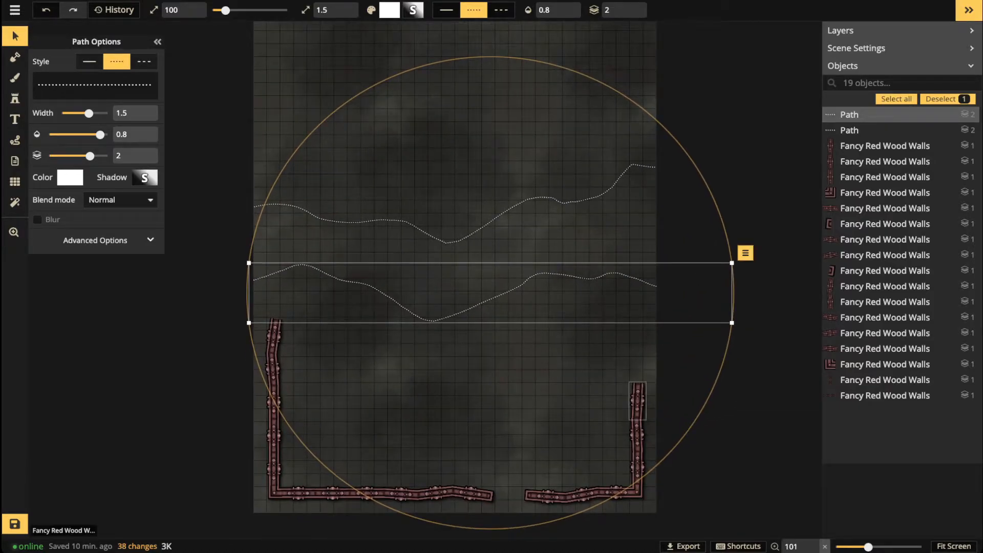
# Step: Drag a duplicate of the left wall's top piece upward to extend the wall
pyautogui.click(637, 401)
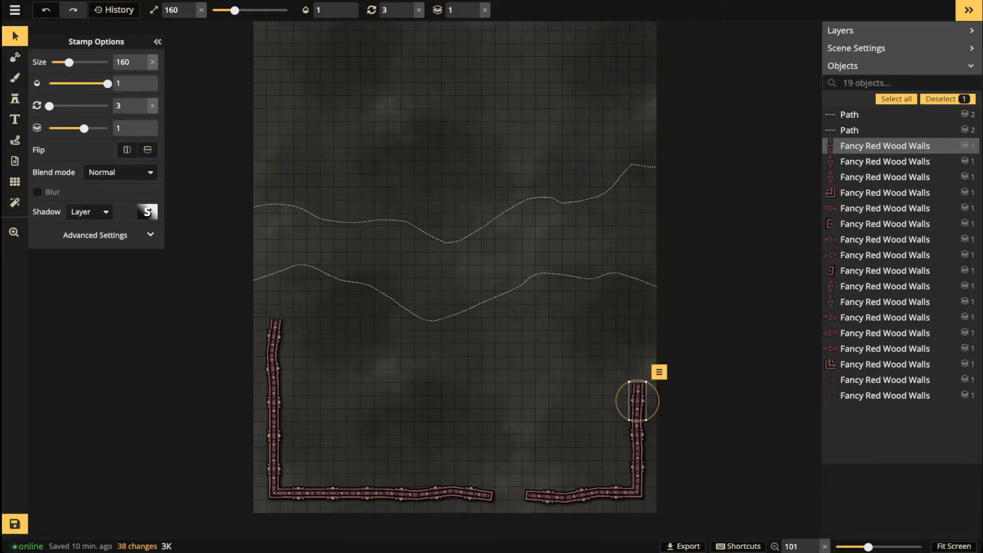
pyautogui.scroll(5, 373, 300)
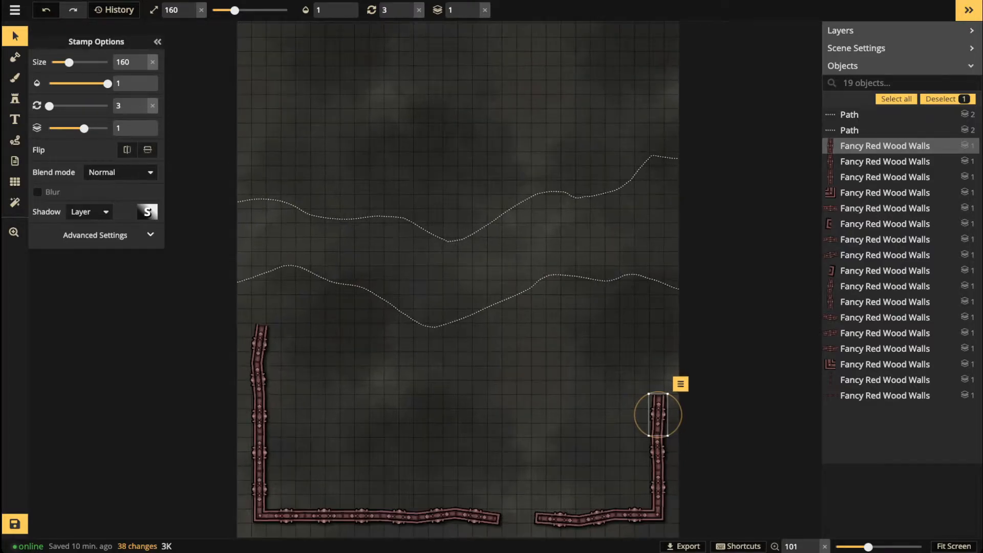
pyautogui.click(234, 354)
pyautogui.moveTo(234, 354); pyautogui.dragTo(234, 307)
# Step: Stamp a wall end cap (stamp 13) on top of the left red wall
pyautogui.click(14, 99)
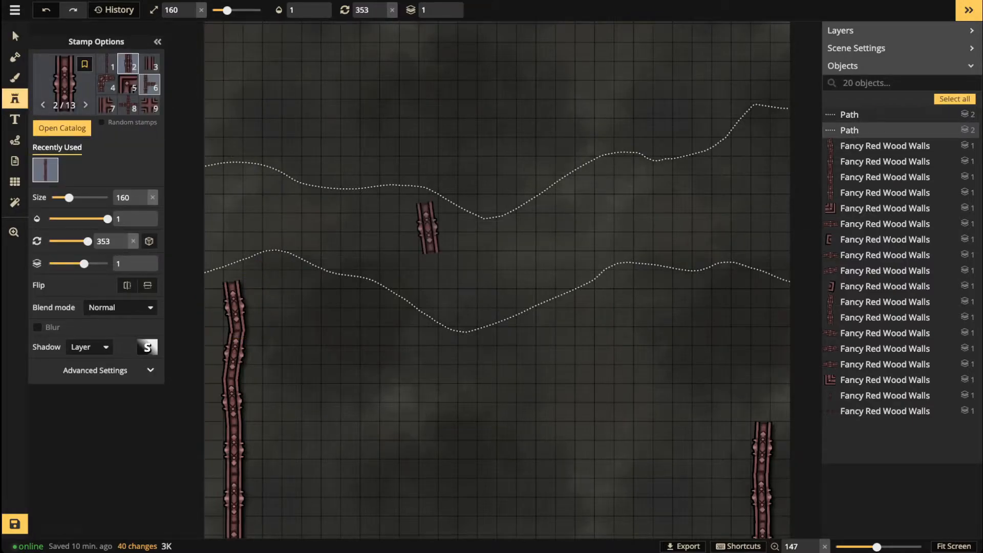
pyautogui.scroll(-3, 128, 105)
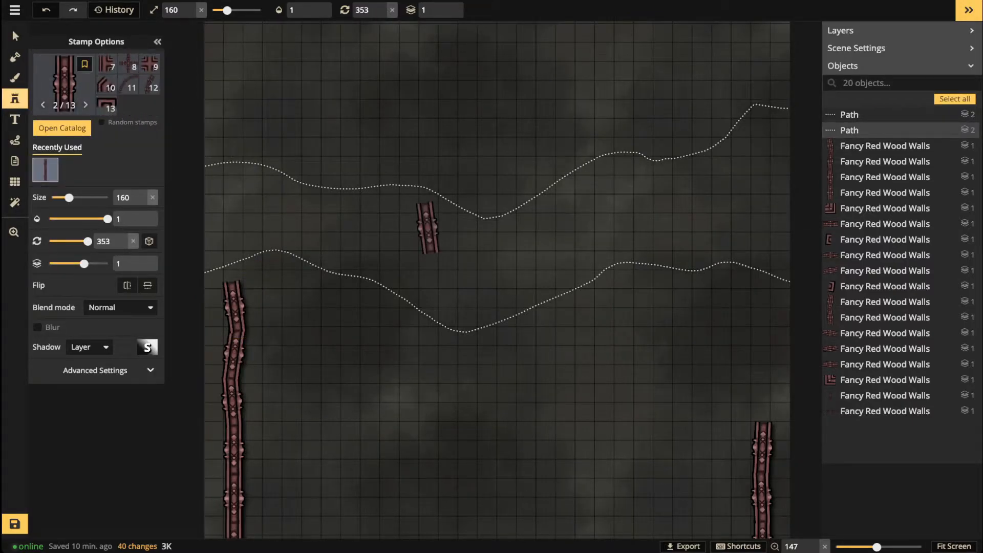
pyautogui.click(106, 105)
pyautogui.scroll(5, 230, 281)
pyautogui.scroll(3, 245, 270)
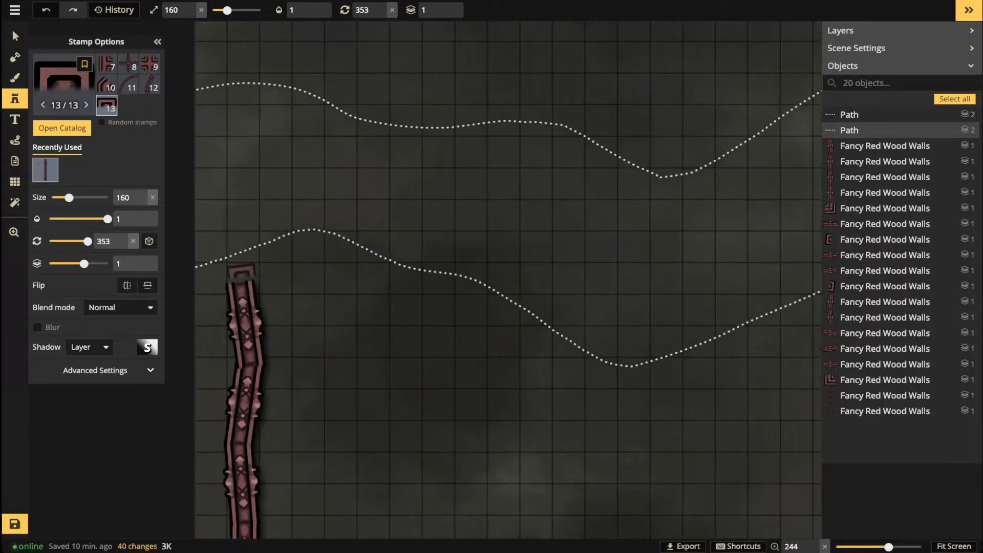
pyautogui.click(239, 281)
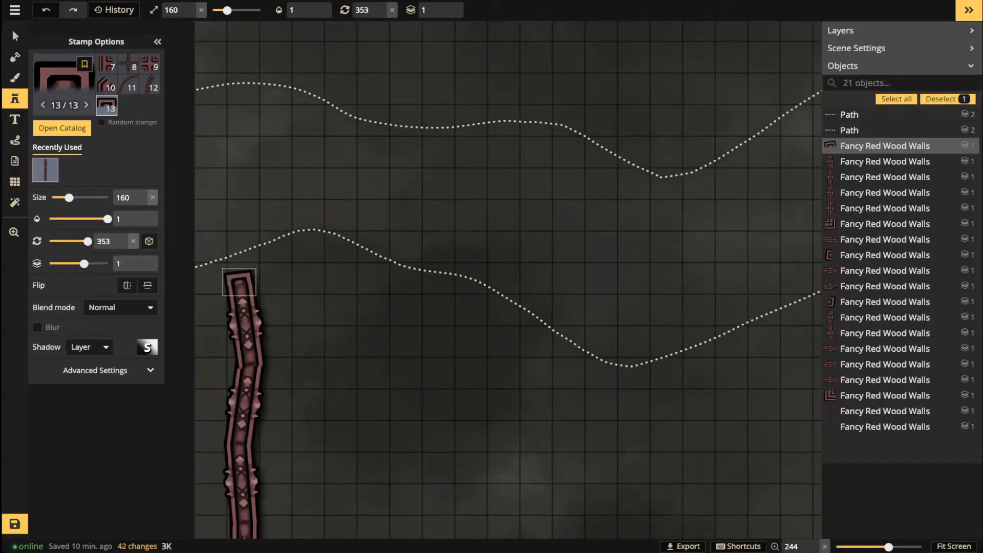
pyautogui.scroll(-3, 246, 229)
pyautogui.moveTo(598, 225); pyautogui.dragTo(410, 179)
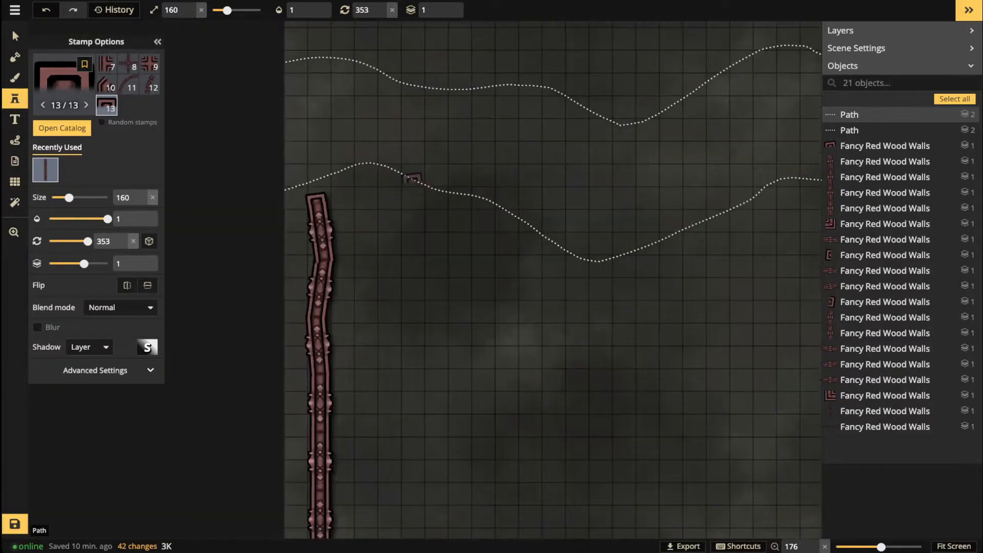
pyautogui.scroll(-3, 409, 180)
# Step: Rotate the lower dotted line slightly clockwise and shift it down and left
pyautogui.click(12, 30)
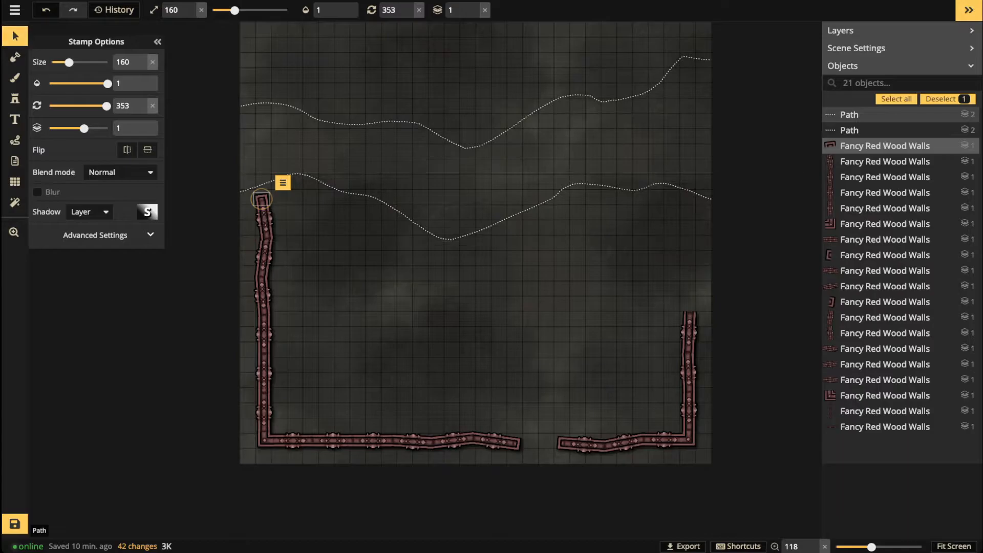
pyautogui.click(261, 199)
pyautogui.scroll(-3, 397, 223)
pyautogui.moveTo(688, 274); pyautogui.dragTo(676, 302)
pyautogui.moveTo(532, 205); pyautogui.dragTo(526, 215)
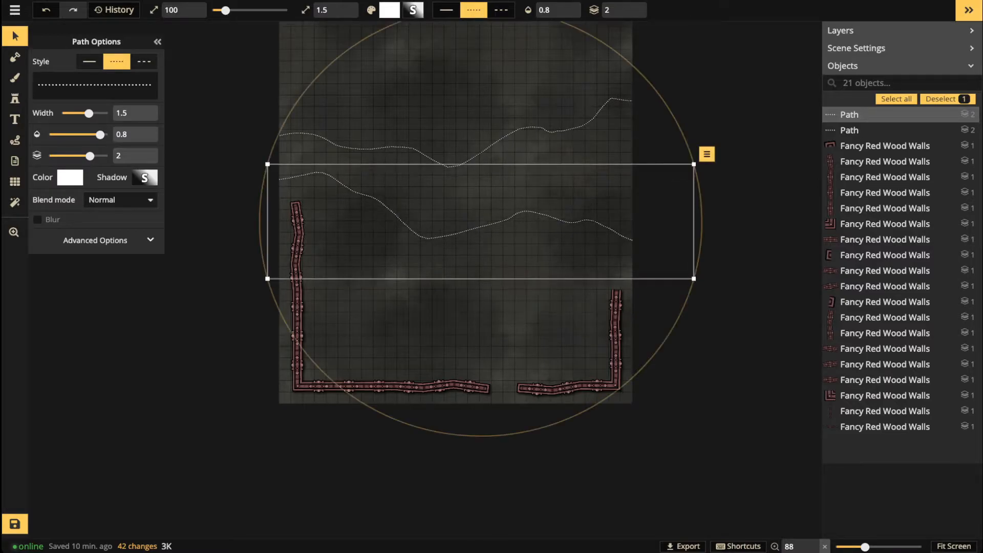
# Step: Rotate the upper dotted line and move it down a bit
pyautogui.click(524, 128)
pyautogui.moveTo(655, 154); pyautogui.dragTo(646, 197)
pyautogui.moveTo(522, 143); pyautogui.dragTo(521, 156)
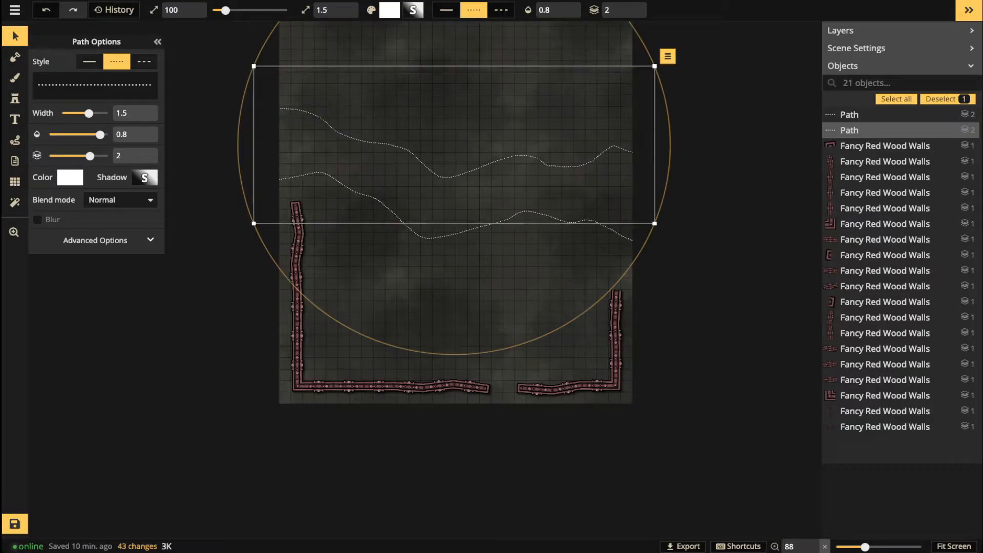
# Step: Draw a straight dotted segment from the left wall's top, then delete it
pyautogui.click(14, 141)
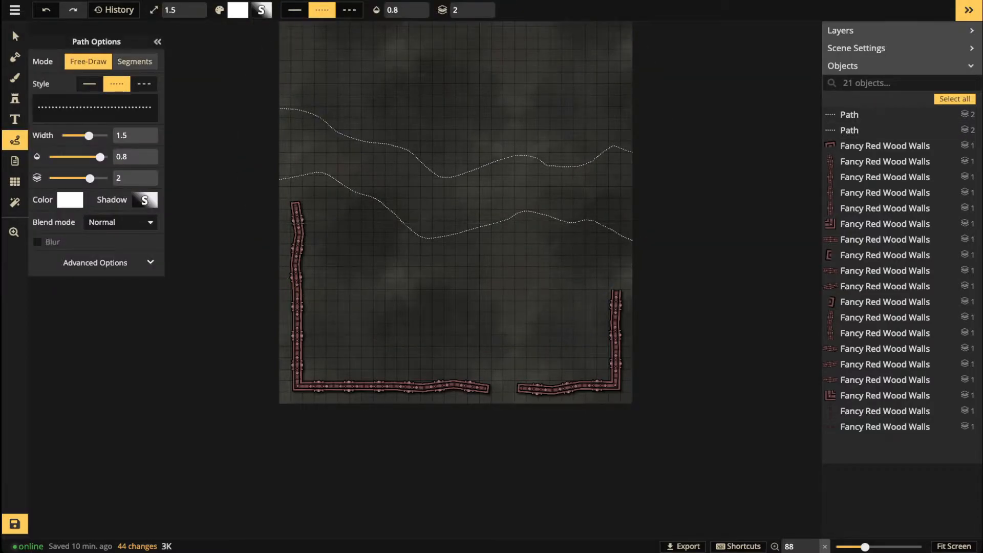
pyautogui.click(134, 62)
pyautogui.click(301, 205)
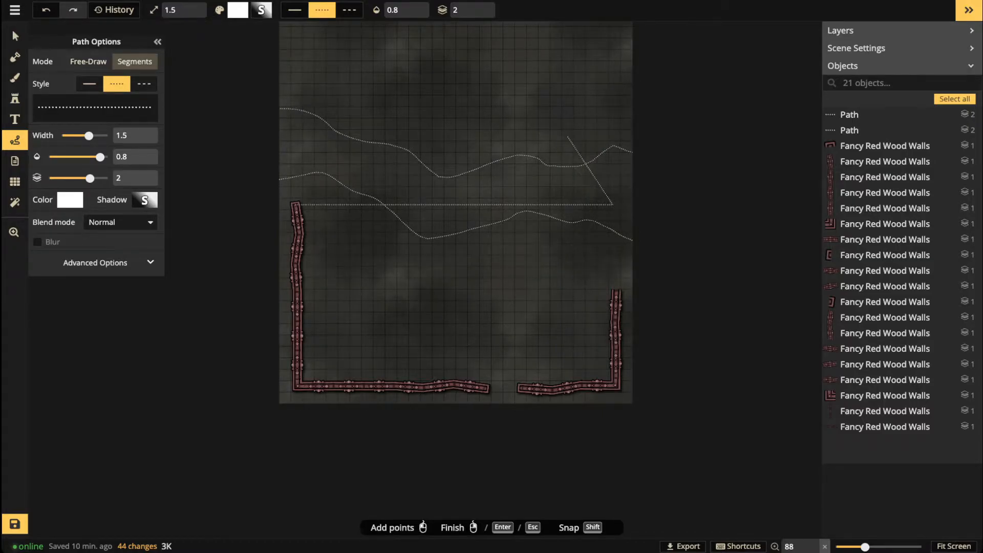
pyautogui.press('Return')
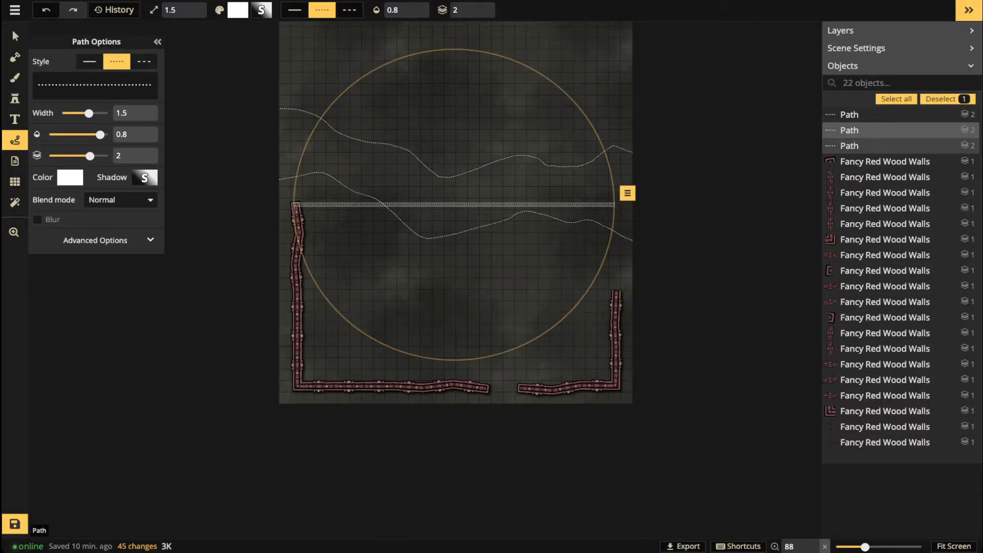
pyautogui.moveTo(594, 204); pyautogui.dragTo(595, 208)
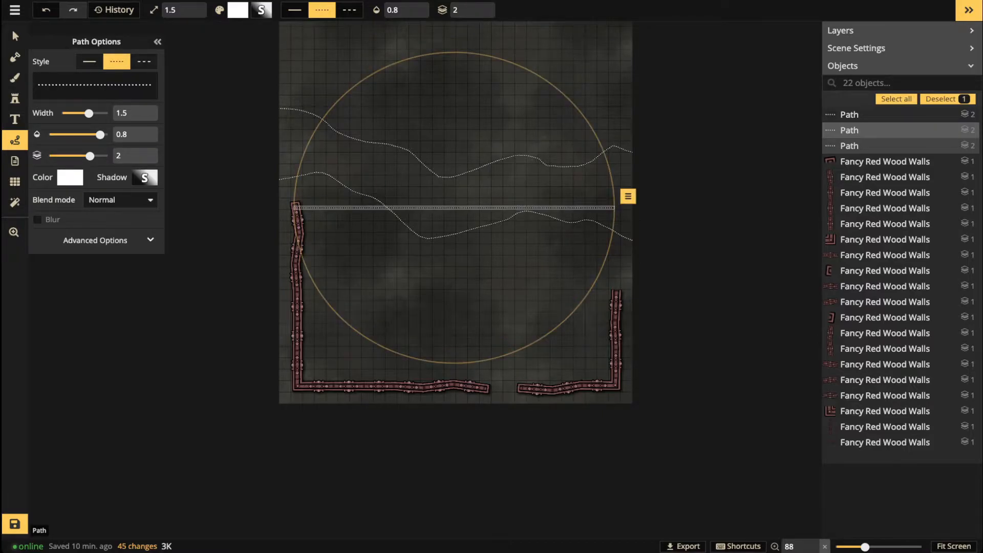
pyautogui.press('Delete')
pyautogui.scroll(2, 635, 335)
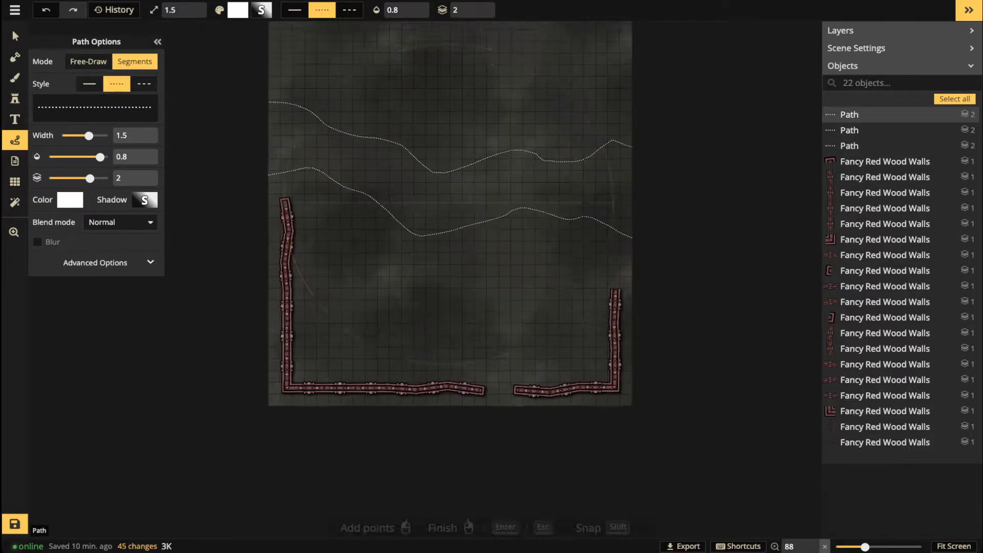
pyautogui.scroll(3, 616, 308)
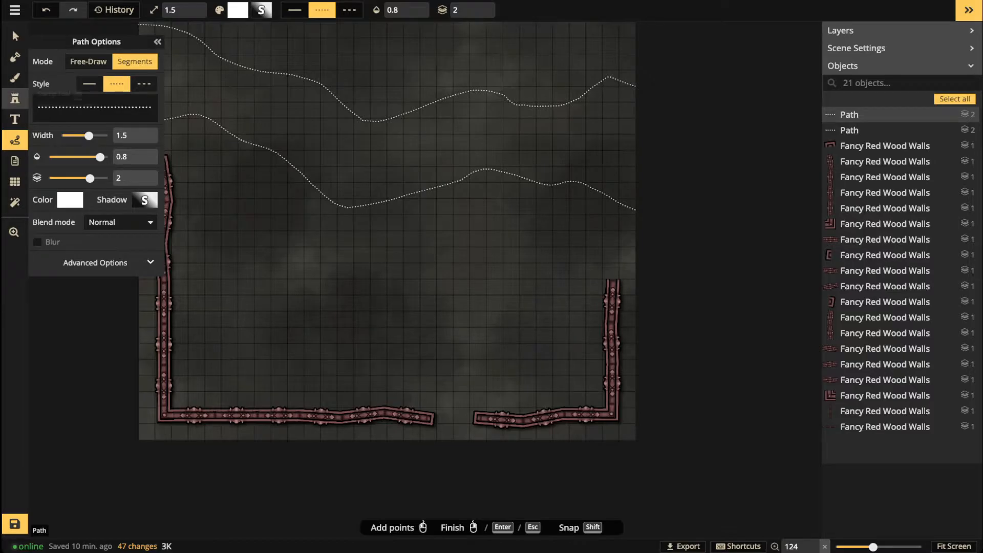
pyautogui.click(15, 99)
pyautogui.scroll(3, 593, 261)
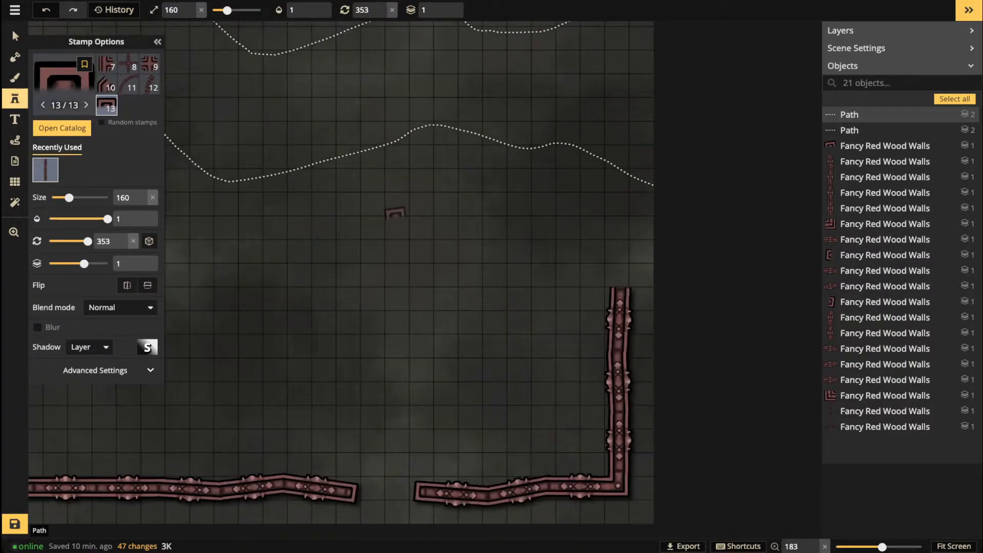
# Step: Copy the left wall's top end cap together with the section below it
pyautogui.scroll(1, 424, 221)
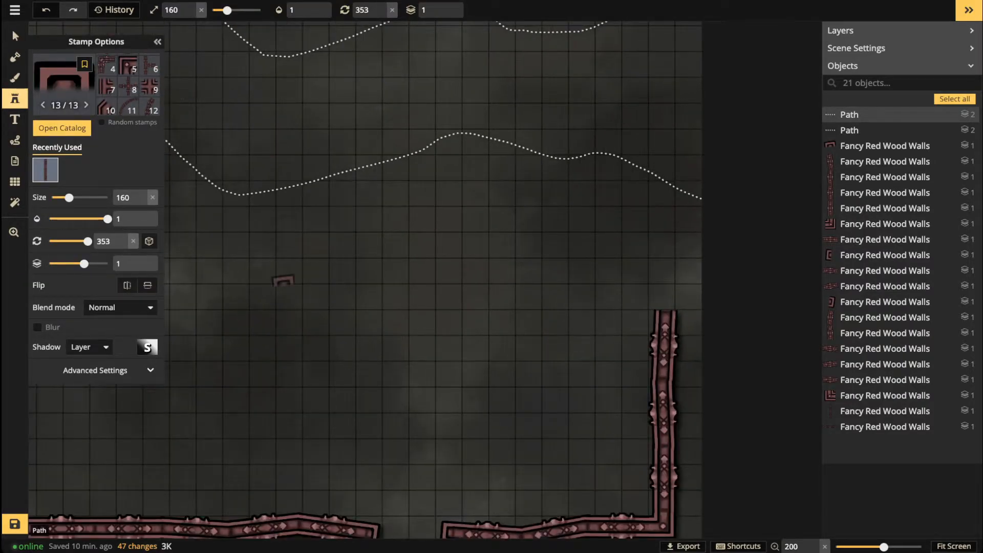
pyautogui.press('space')
pyautogui.moveTo(465, 374); pyautogui.dragTo(716, 388)
pyautogui.click(15, 36)
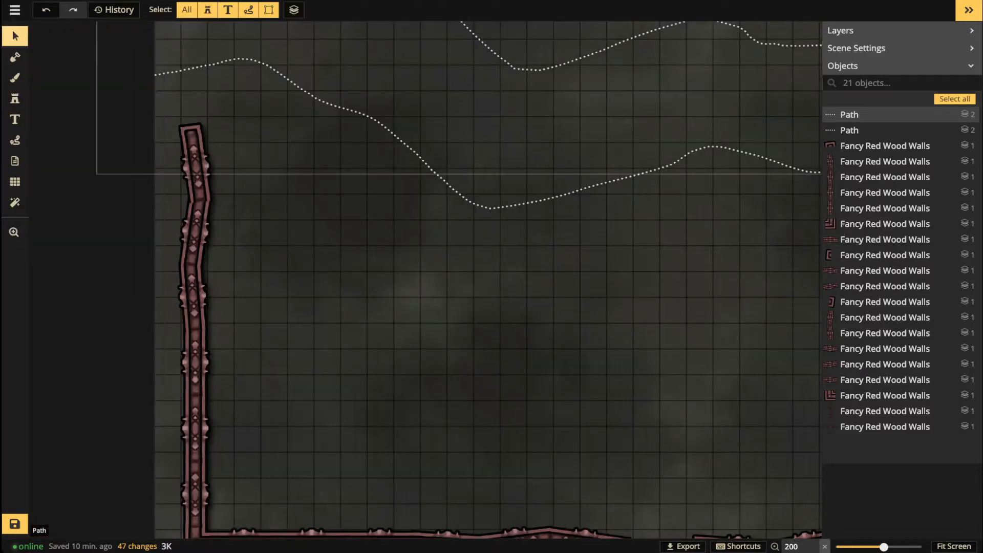
pyautogui.click(192, 132)
pyautogui.keyDown('shift'); pyautogui.click(197, 166); pyautogui.keyUp('shift')
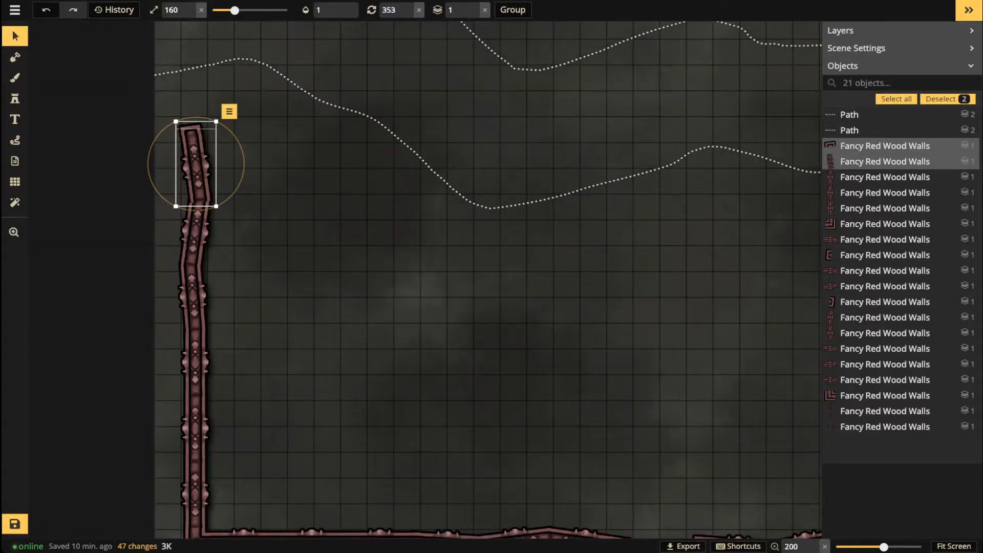
pyautogui.press('space')
pyautogui.moveTo(366, 231); pyautogui.dragTo(15, 232)
# Step: Paste the pieces onto the right wall's top and rotate them to about 5°
pyautogui.hotkey('ctrl', 'v')
pyautogui.moveTo(578, 301); pyautogui.dragTo(561, 288)
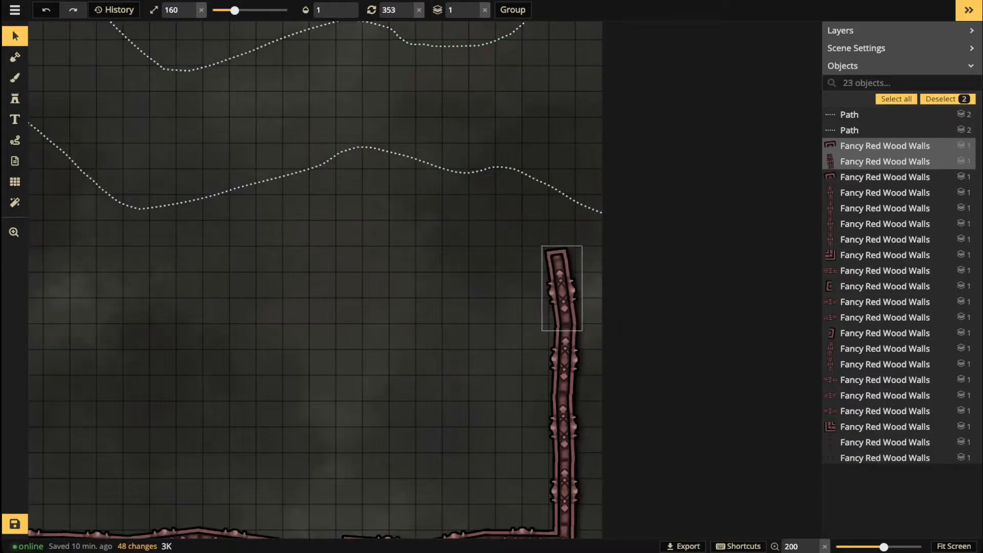
pyautogui.scroll(-6, 330, 233)
pyautogui.press('space')
pyautogui.moveTo(331, 233); pyautogui.dragTo(465, 270)
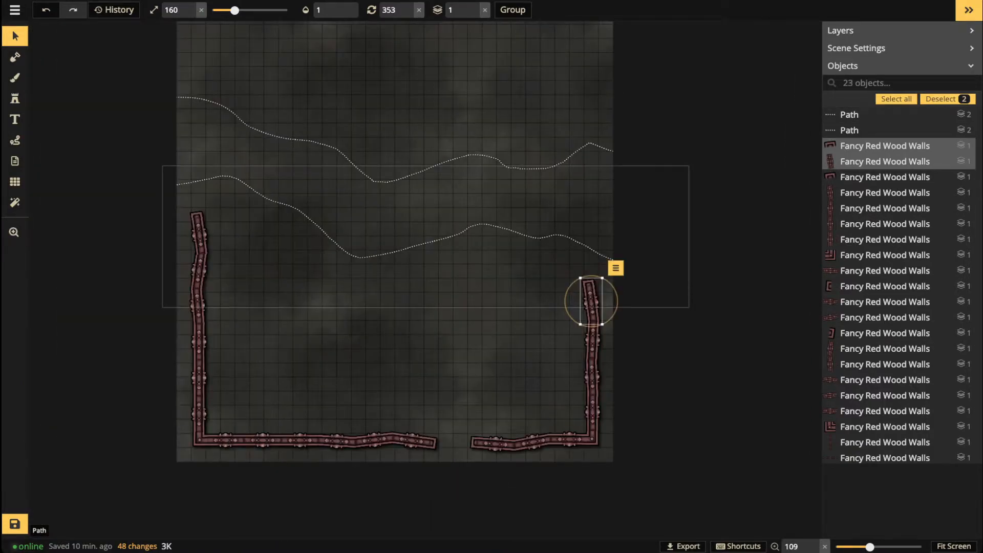
pyautogui.moveTo(609, 320)
pyautogui.mouseDown()
pyautogui.moveTo(601, 326)
pyautogui.moveTo(610, 321)
pyautogui.mouseUp()
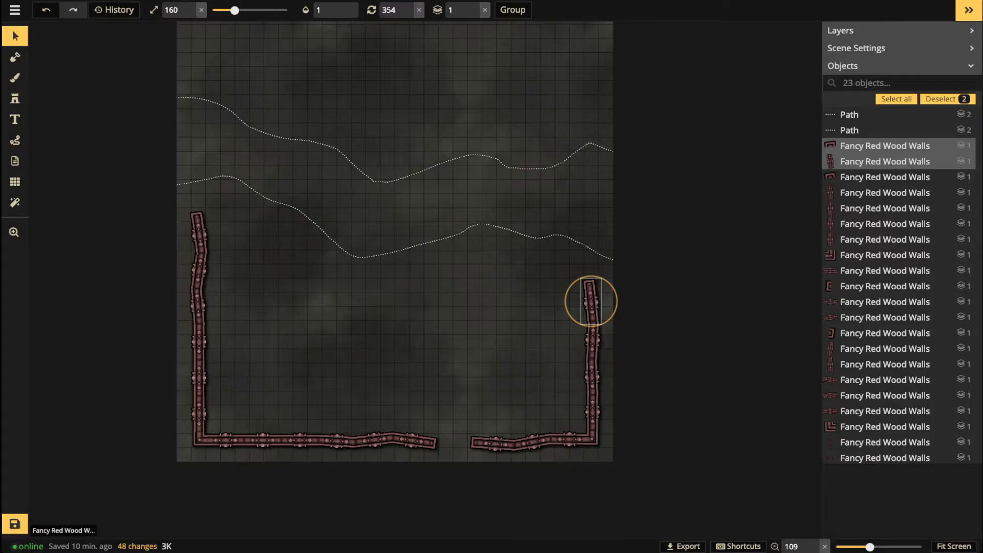
pyautogui.moveTo(610, 321); pyautogui.dragTo(595, 311)
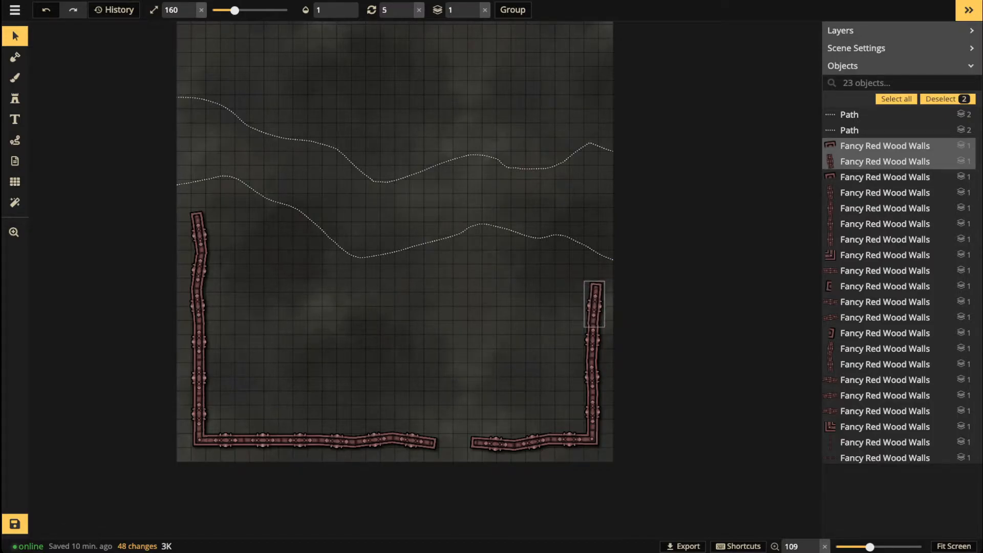
pyautogui.press('Escape')
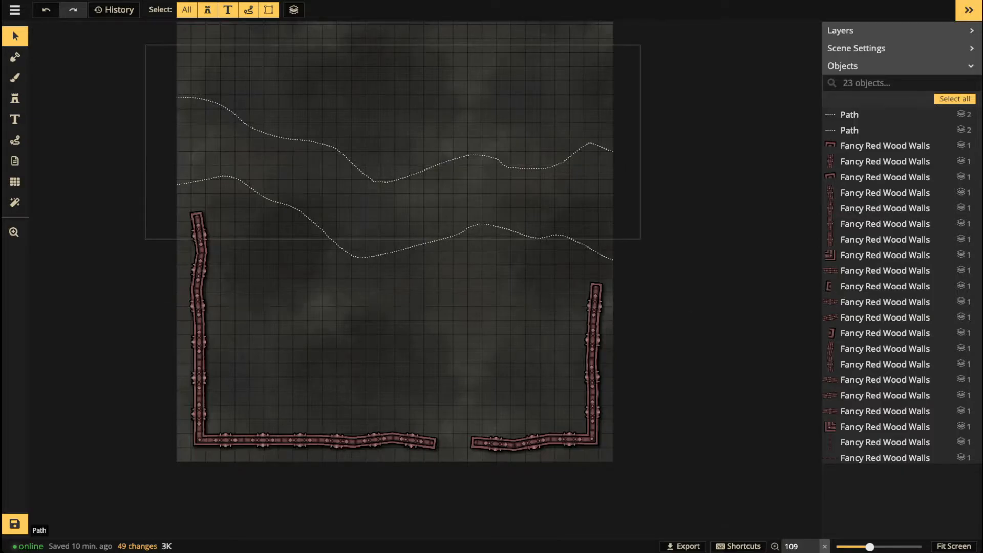
# Step: Tilt the left wall's end cap up, raise its top section, and discard a stray duplicate
pyautogui.moveTo(197, 217); pyautogui.dragTo(198, 215)
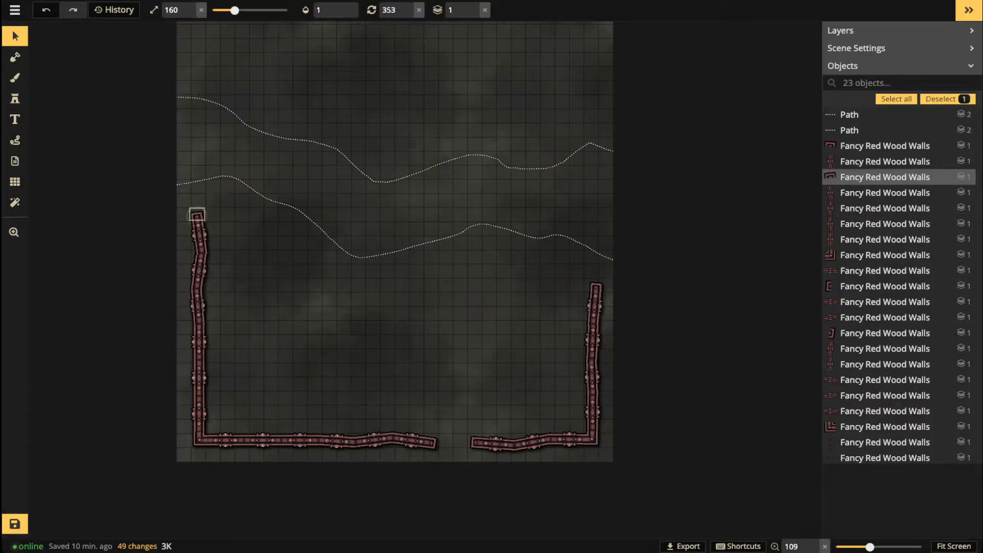
pyautogui.scroll(5, 196, 220)
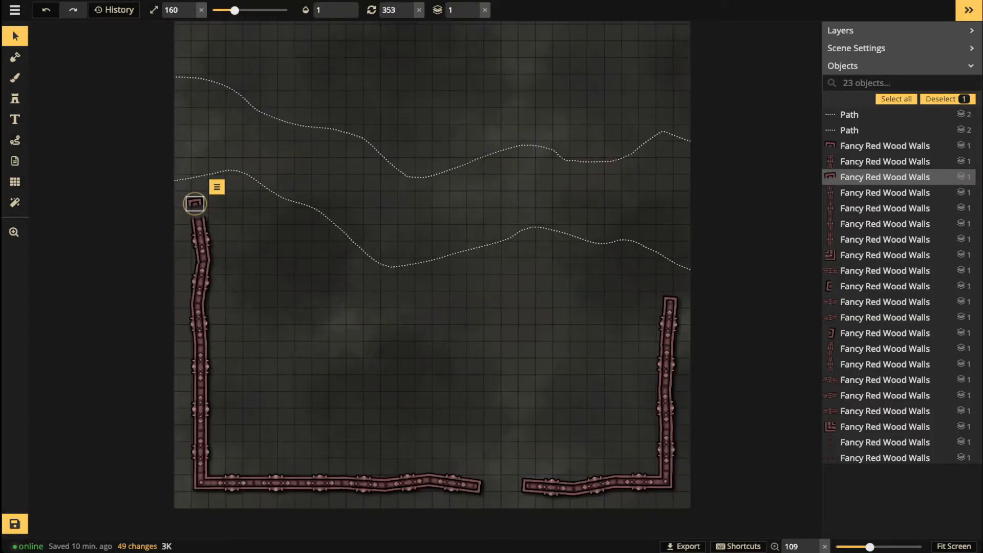
pyautogui.moveTo(193, 186); pyautogui.dragTo(192, 180)
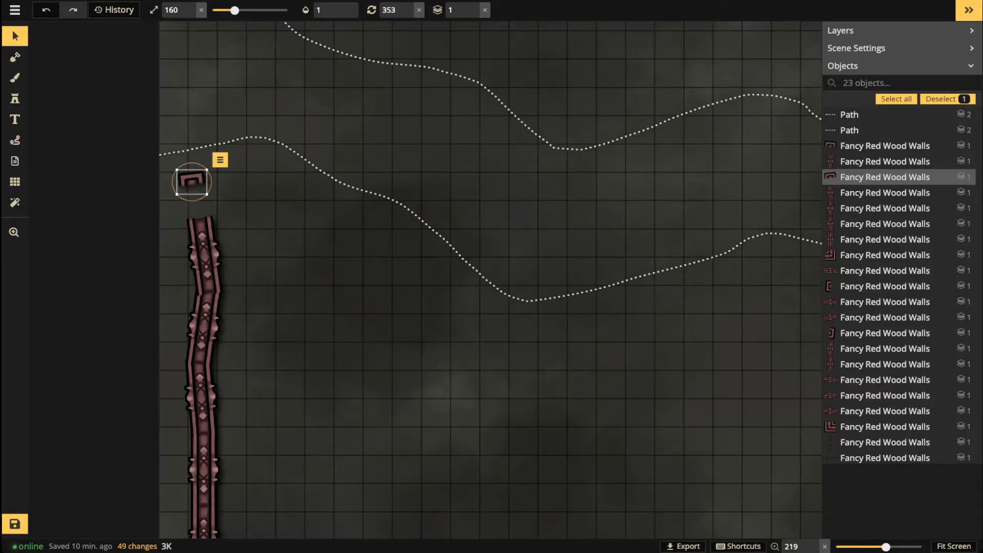
pyautogui.click(203, 256)
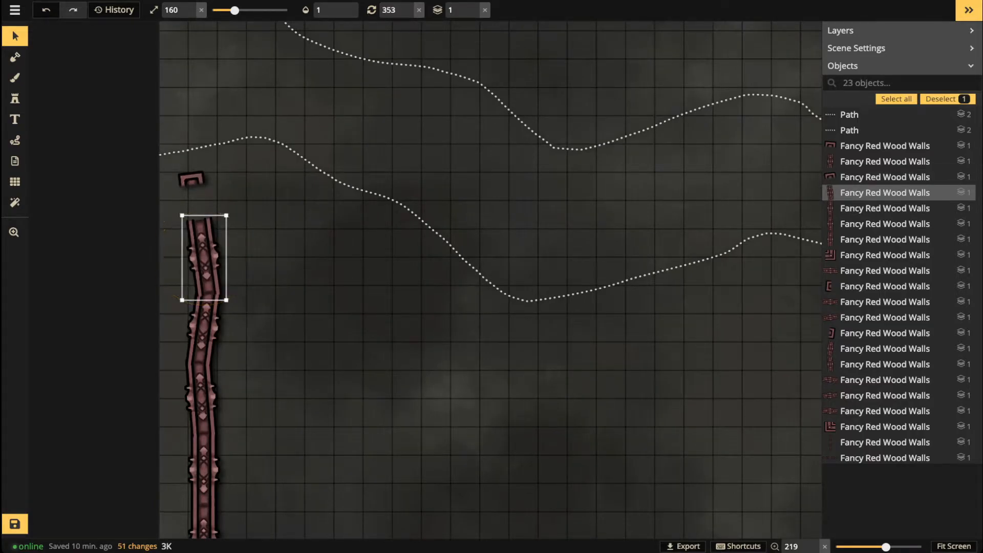
pyautogui.moveTo(204, 256); pyautogui.dragTo(204, 255)
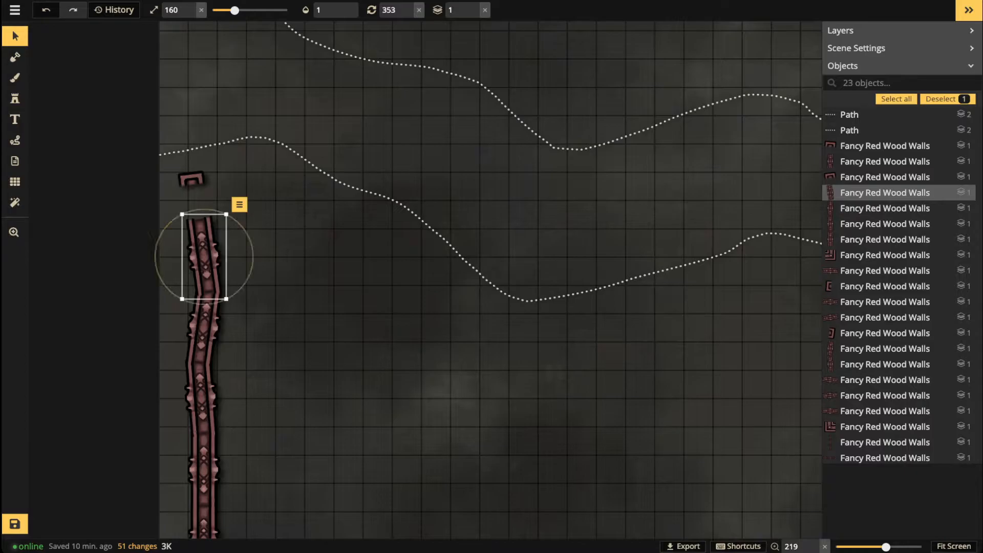
pyautogui.hotkey('ctrl', 'v')
pyautogui.press('Delete')
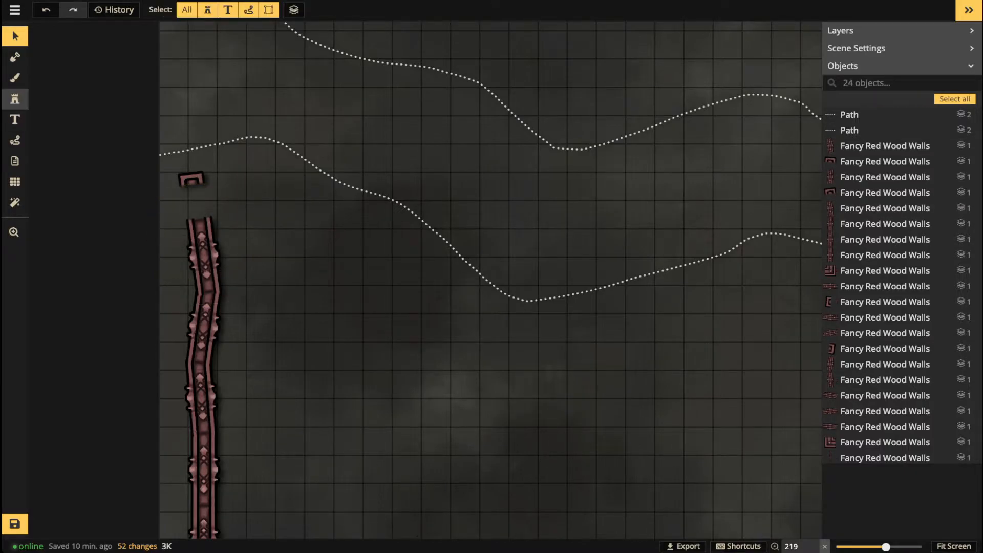
# Step: Stamp wall section 3 atop the left wall at 346°, reseating the end cap at 344°
pyautogui.click(15, 99)
pyautogui.click(150, 64)
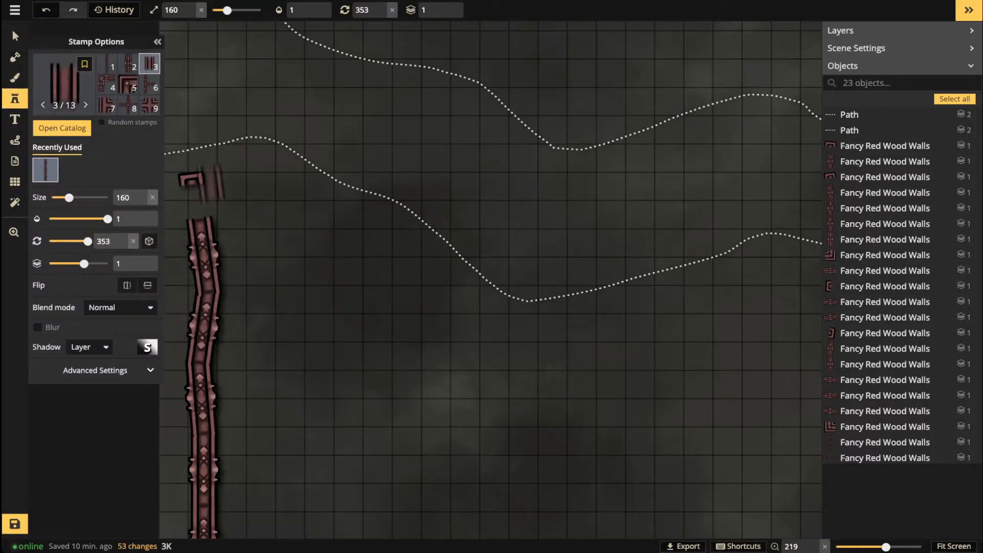
pyautogui.click(197, 202)
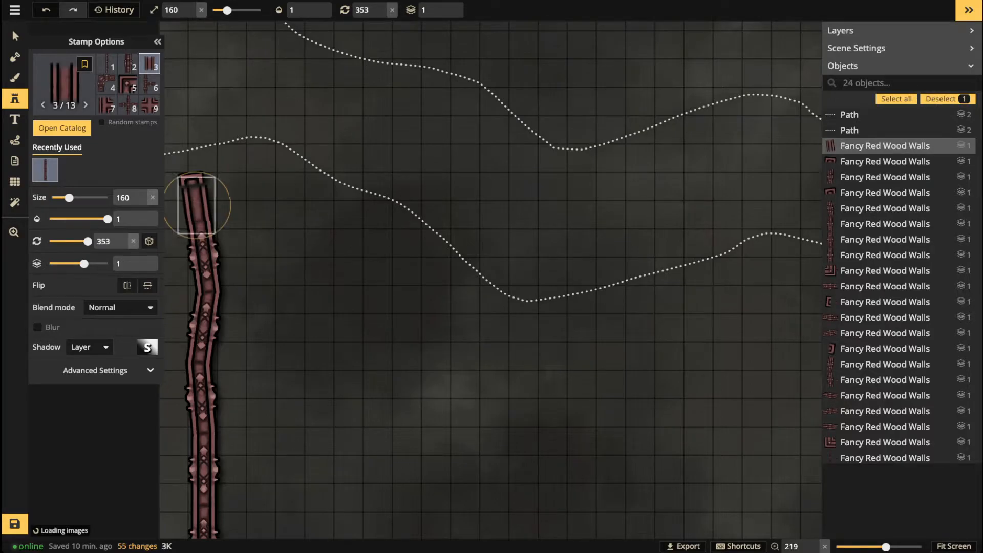
pyautogui.moveTo(231, 203); pyautogui.dragTo(195, 205)
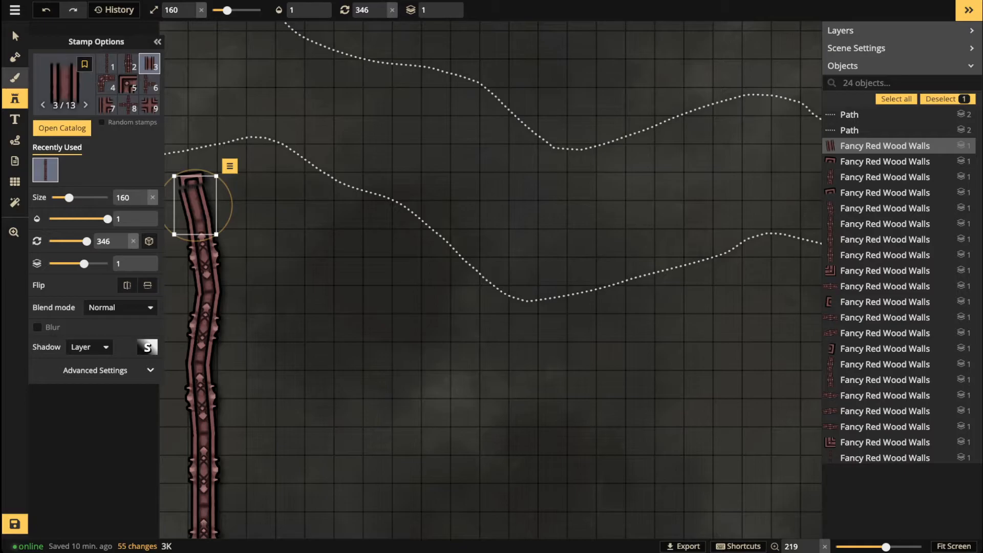
pyautogui.click(15, 36)
pyautogui.click(192, 181)
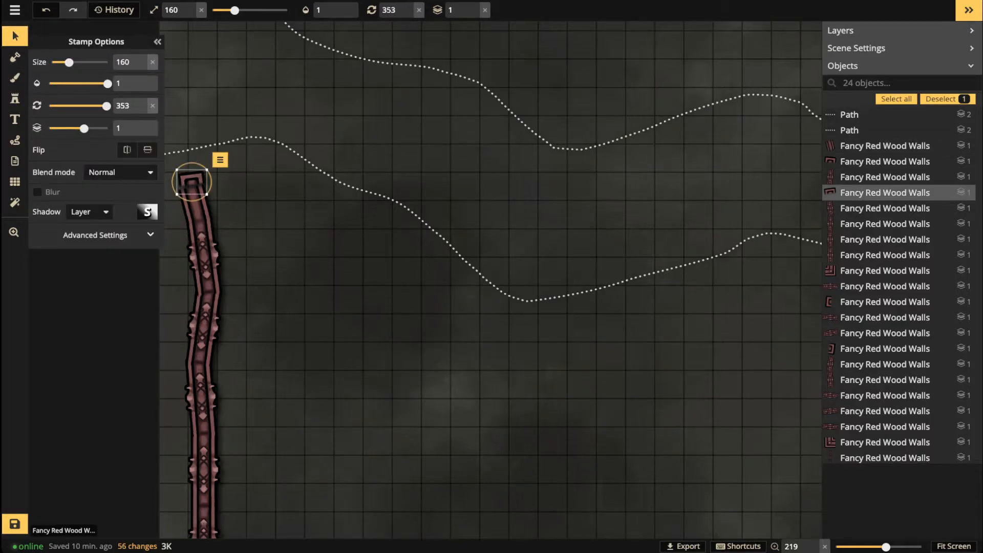
pyautogui.moveTo(212, 181); pyautogui.dragTo(191, 187)
pyautogui.scroll(-4, 185, 184)
# Step: Delete the red wall section just left of the bottom wall's gap
pyautogui.click(465, 335)
pyautogui.press('space')
pyautogui.moveTo(465, 335); pyautogui.dragTo(428, 203)
pyautogui.scroll(2, 428, 202)
pyautogui.scroll(2, 433, 406)
pyautogui.click(433, 383)
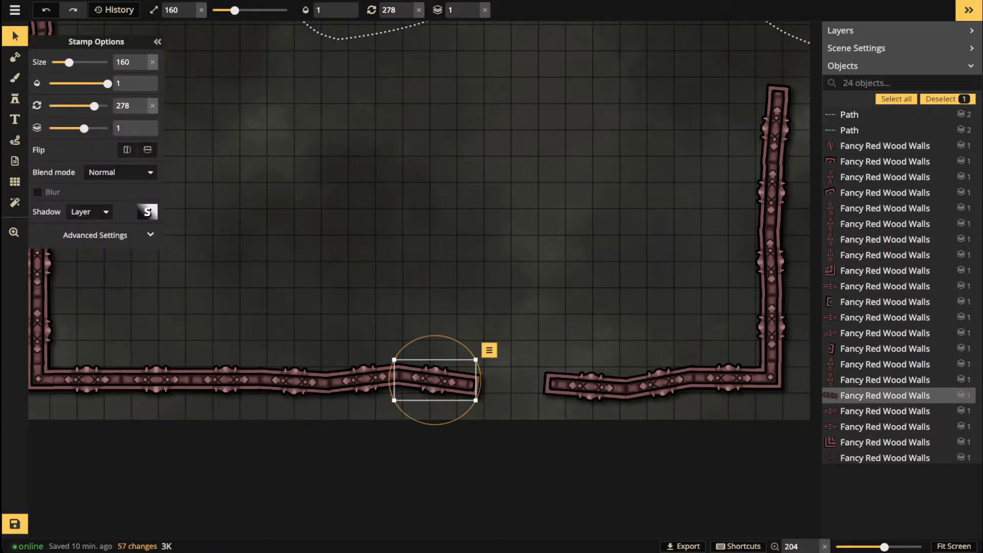
pyautogui.press('Delete')
# Step: Stamp two straight red wall sections to extend the bottom wall's end
pyautogui.click(15, 98)
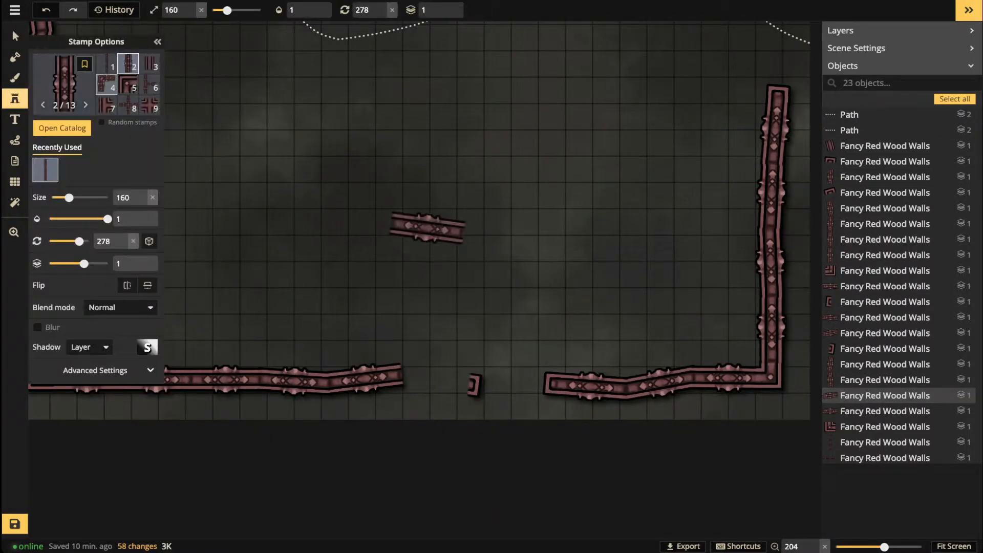
pyautogui.click(149, 64)
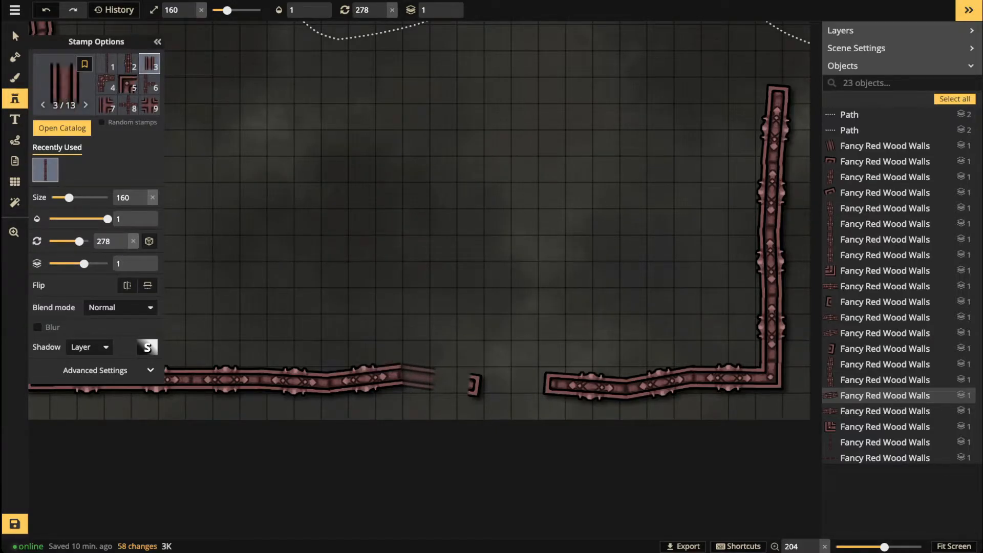
pyautogui.click(416, 377)
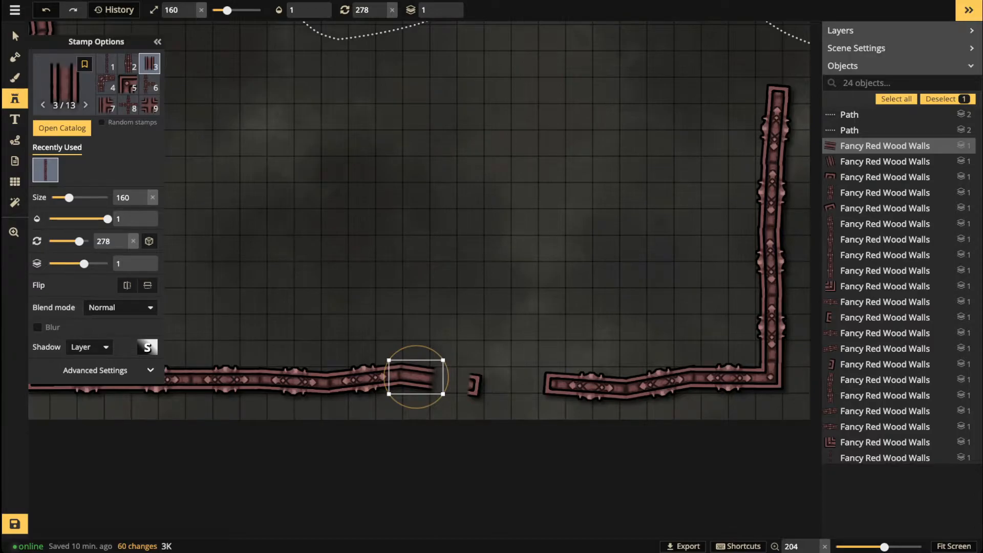
pyautogui.click(449, 378)
pyautogui.scroll(-3, 448, 377)
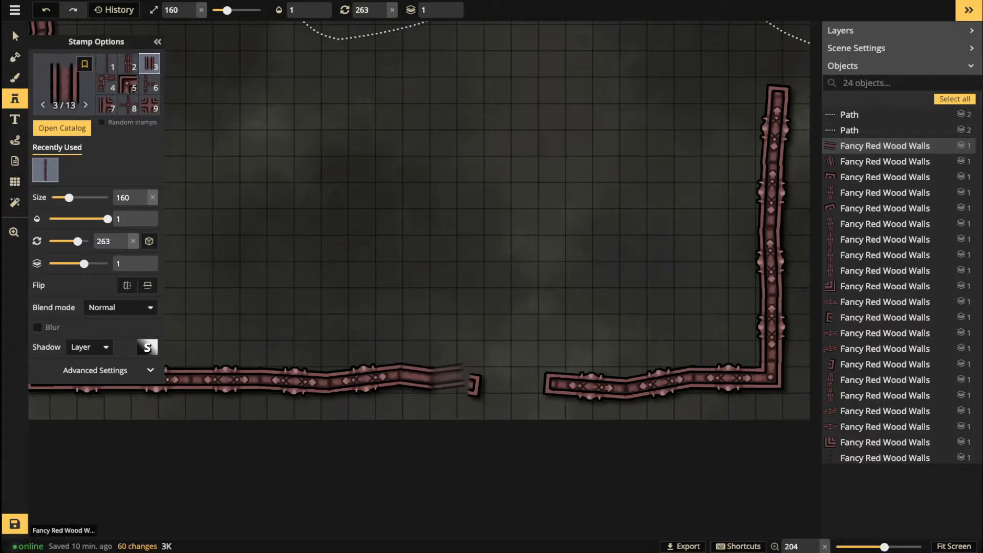
pyautogui.click(445, 378)
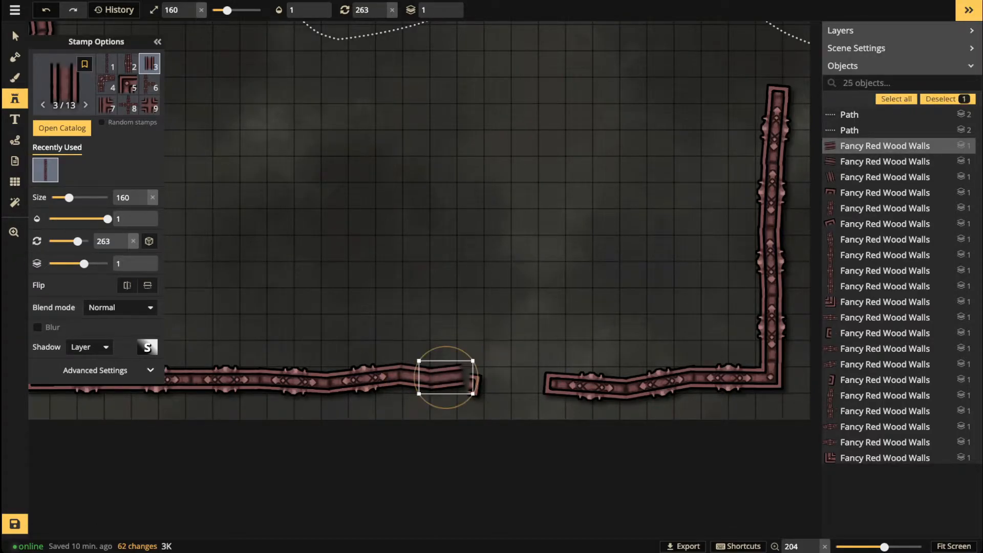
# Step: Nudge the end cap up-left onto the wall end and delete the segment right of the gap
pyautogui.click(14, 36)
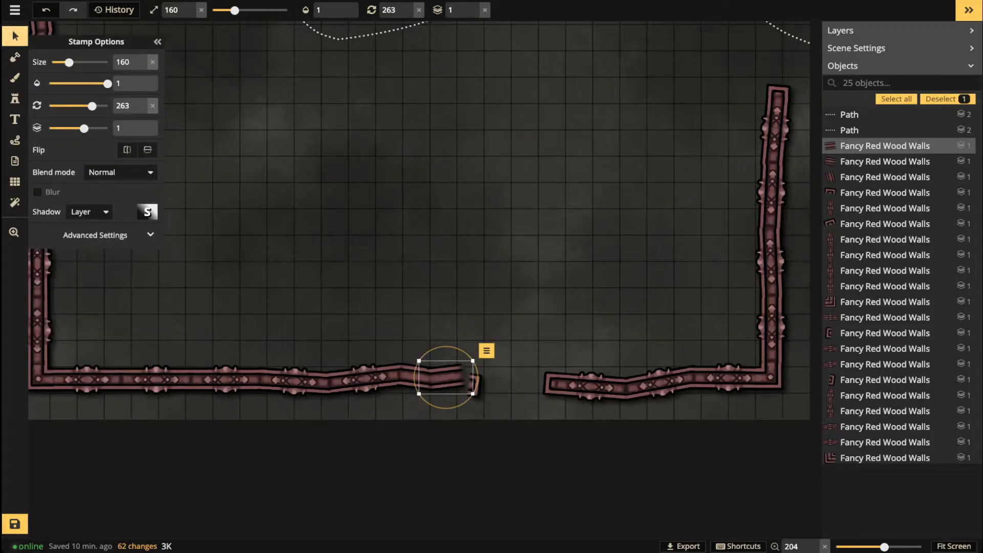
pyautogui.click(471, 384)
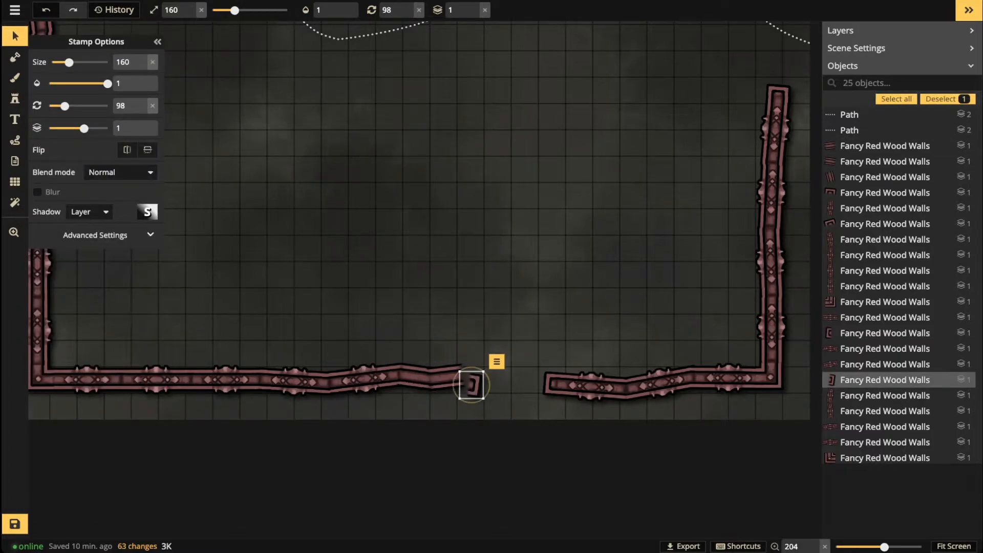
pyautogui.moveTo(470, 384); pyautogui.dragTo(463, 374)
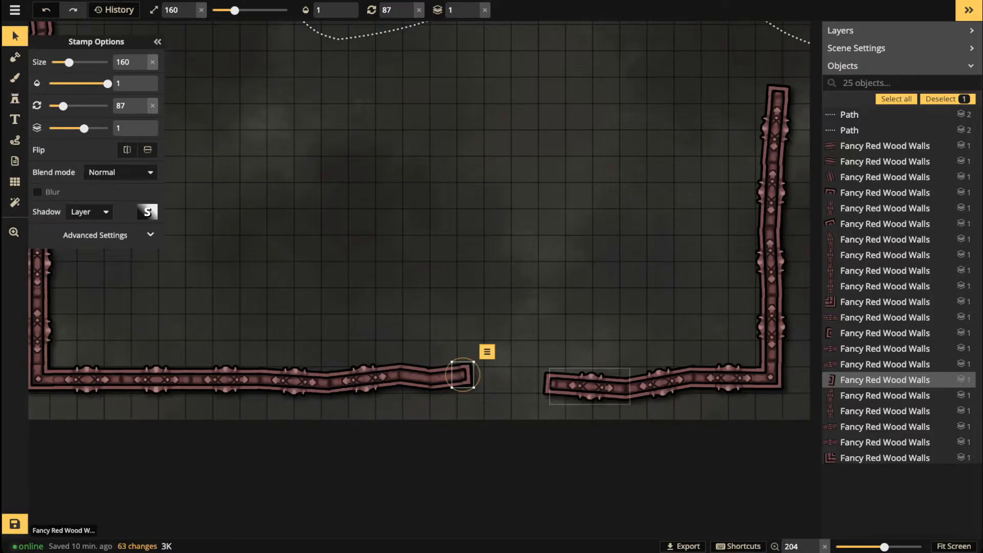
pyautogui.click(584, 386)
pyautogui.press('Delete')
# Step: Duplicate a wall segment and move the copy into the right-hand gap
pyautogui.click(416, 378)
pyautogui.hotkey('ctrl', 'c')
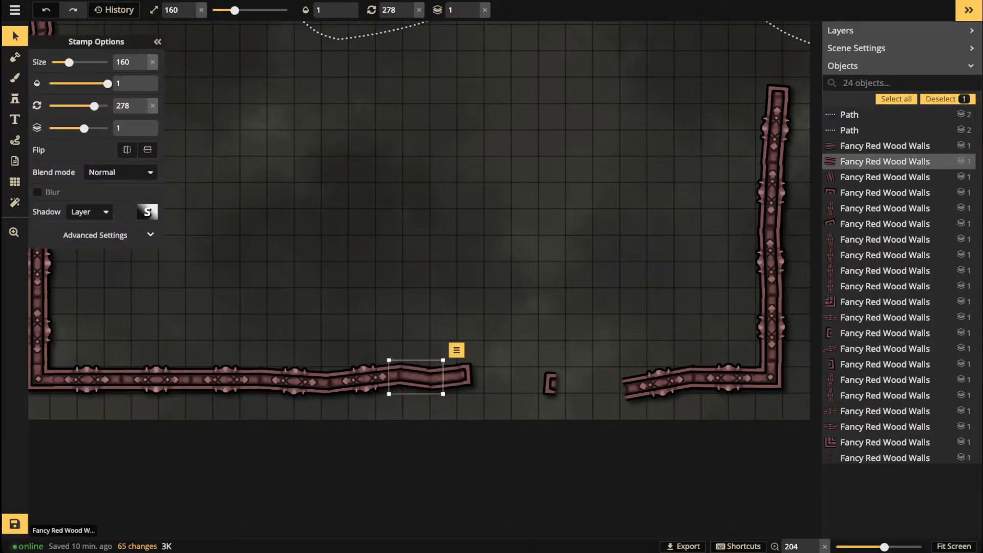
pyautogui.hotkey('ctrl', 'v')
pyautogui.moveTo(576, 387); pyautogui.dragTo(607, 392)
pyautogui.scroll(-5, 594, 388)
pyautogui.press('Escape')
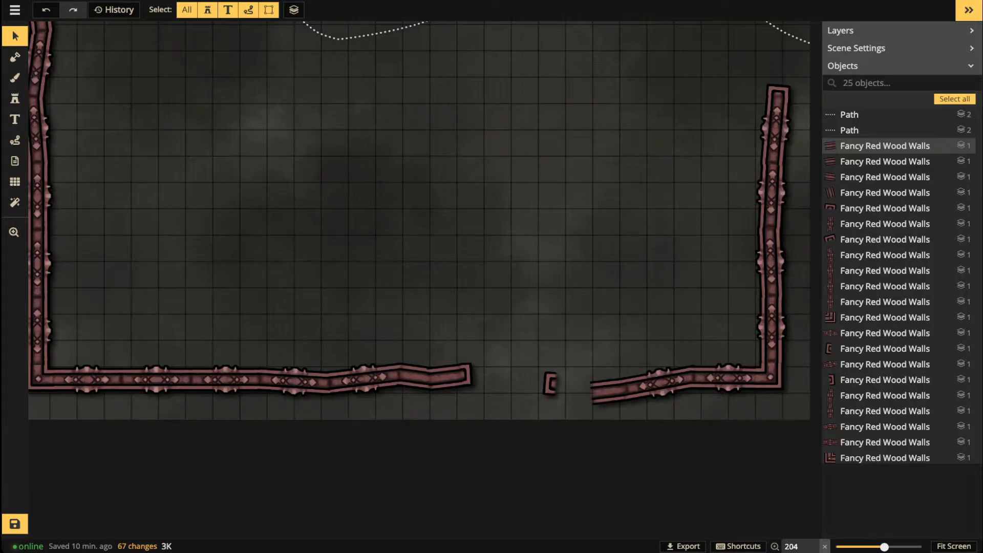
# Step: Paste another wall piece beside the right wall and reposition the end cap at its left end
pyautogui.hotkey('ctrl', 'v')
pyautogui.scroll(-5, 591, 346)
pyautogui.moveTo(592, 346); pyautogui.dragTo(565, 388)
pyautogui.press('Escape')
pyautogui.click(552, 384)
pyautogui.scroll(5, 553, 384)
pyautogui.scroll(-4, 563, 387)
pyautogui.scroll(-1, 563, 386)
pyautogui.press('Escape')
# Step: Zoom out to show the empty top of the map and save the map
pyautogui.scroll(-4, 302, 214)
pyautogui.scroll(-3, 304, 223)
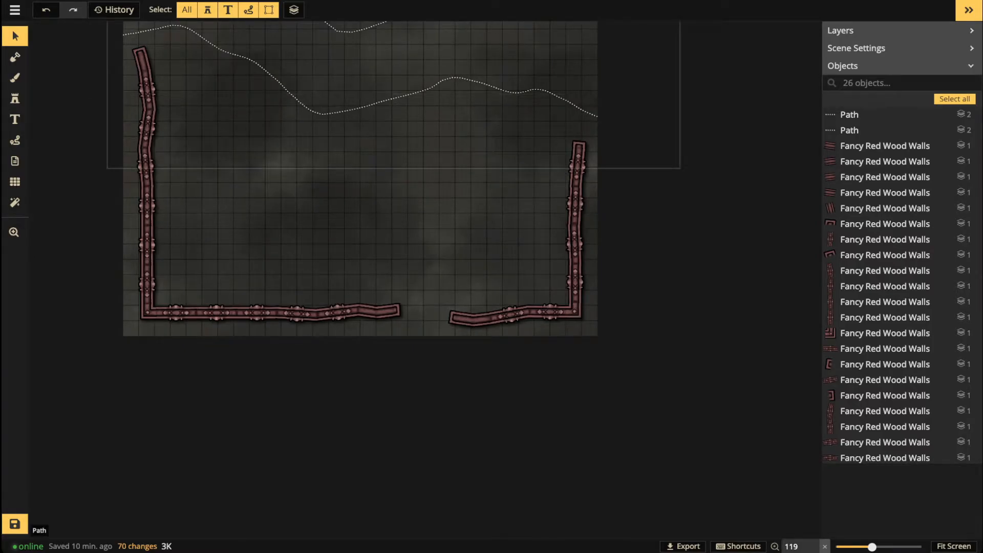
pyautogui.scroll(-2, 306, 313)
pyautogui.moveTo(306, 313); pyautogui.dragTo(340, 383)
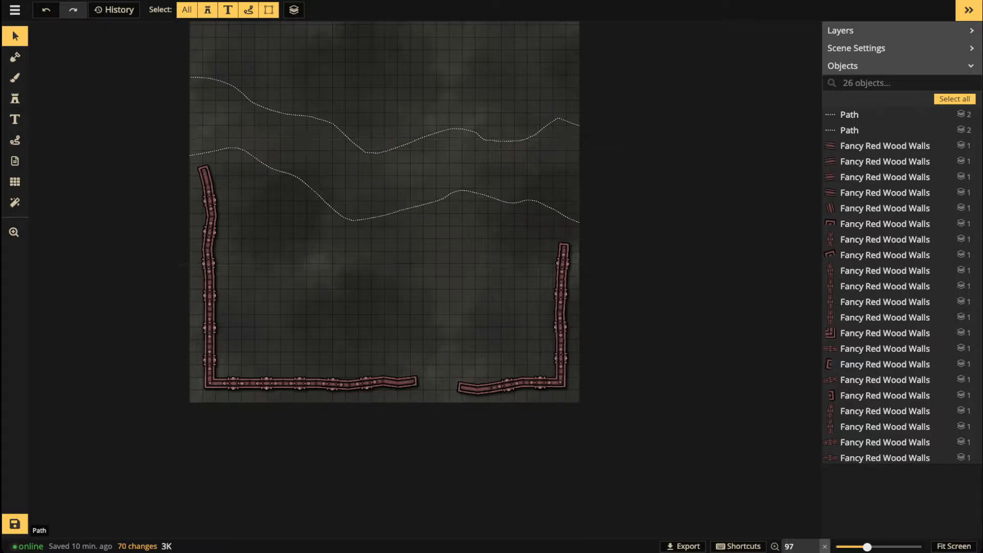
pyautogui.scroll(-1, 391, 262)
pyautogui.press('space')
pyautogui.moveTo(391, 261); pyautogui.dragTo(391, 335)
pyautogui.press('space')
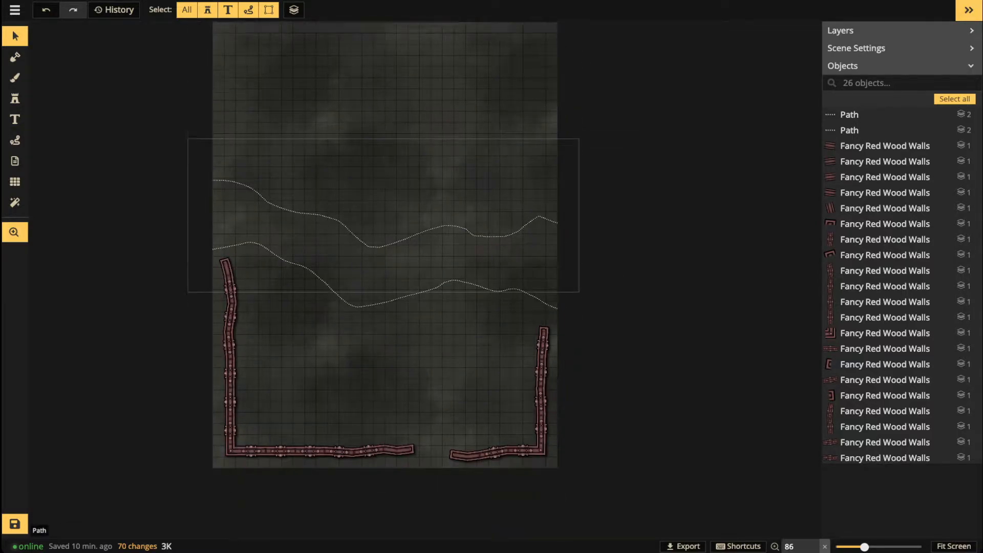
pyautogui.moveTo(383, 225); pyautogui.dragTo(392, 375)
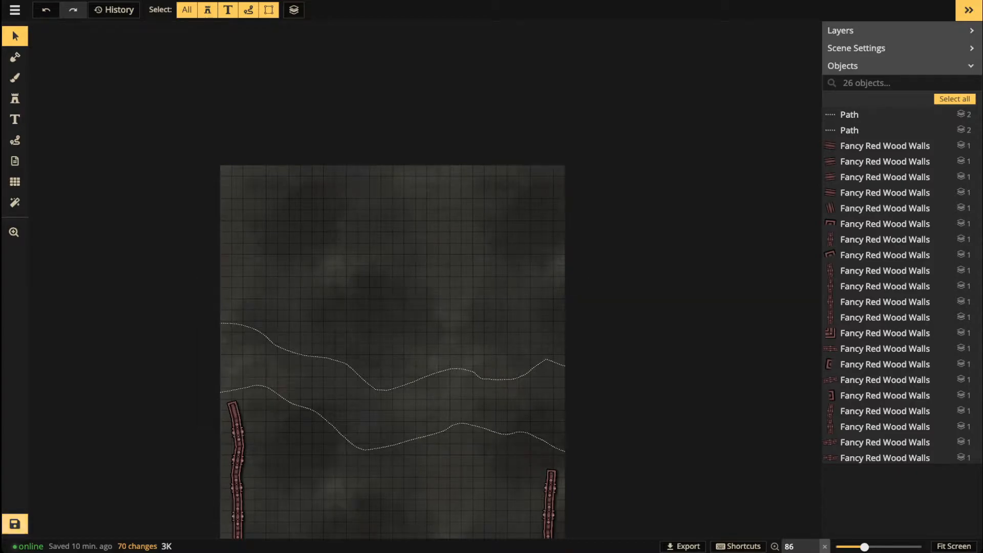
pyautogui.hotkey('ctrl', 's')
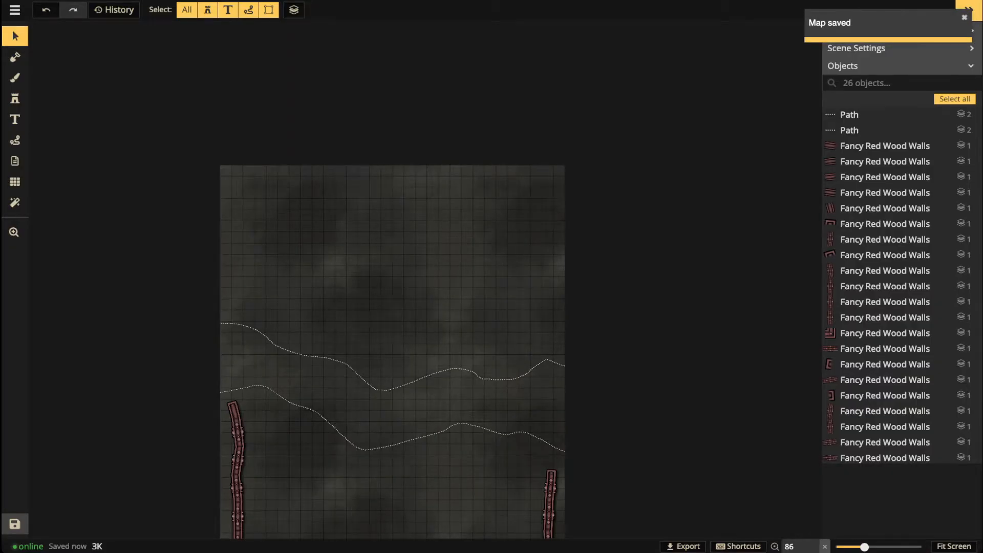
pyautogui.scroll(1, 178, 268)
pyautogui.click(15, 98)
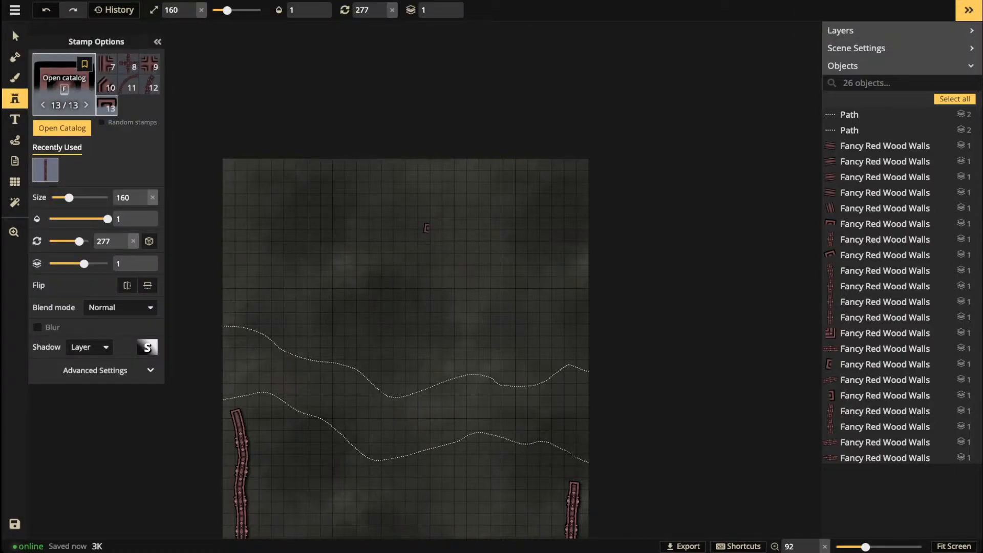
# Step: Filter the Stamp Catalog to Temple only, dropping Dungeon and Gothic Horror, and pick the first gold wall stamp
pyautogui.press('f')
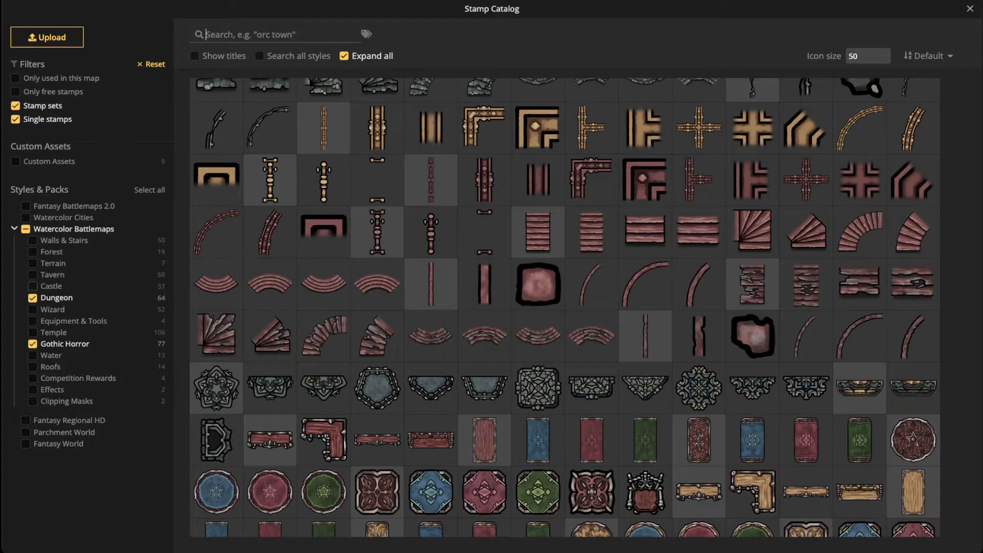
pyautogui.click(26, 229)
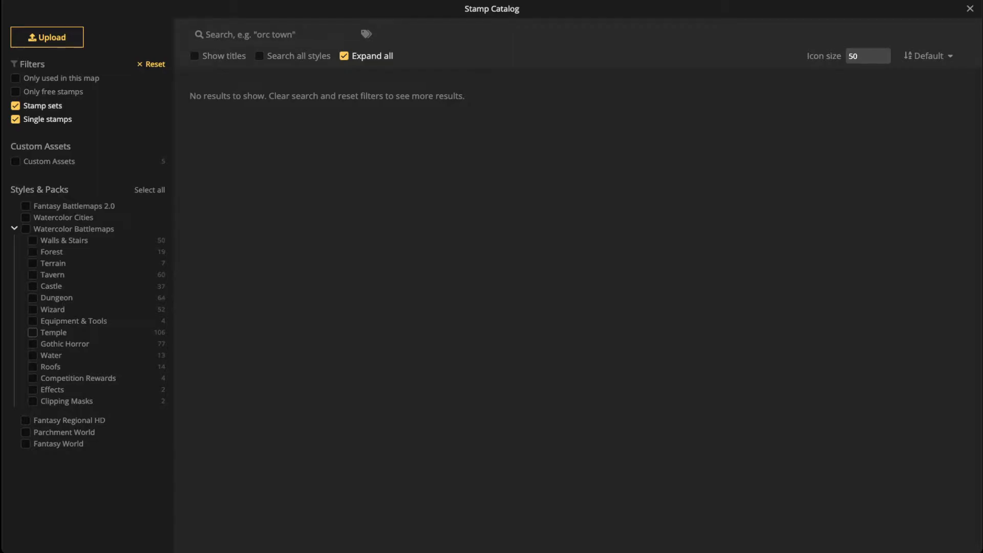
pyautogui.click(33, 332)
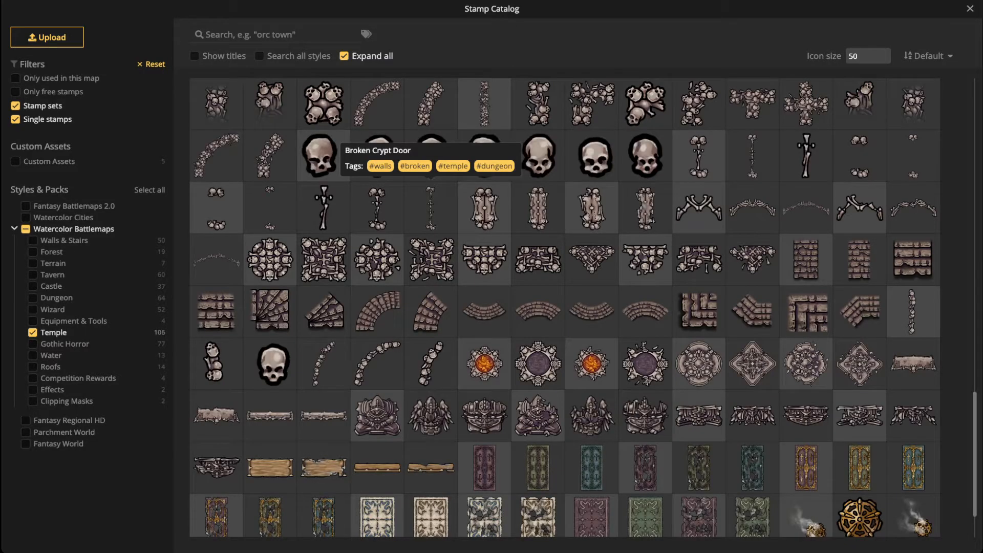
pyautogui.scroll(-2, 430, 153)
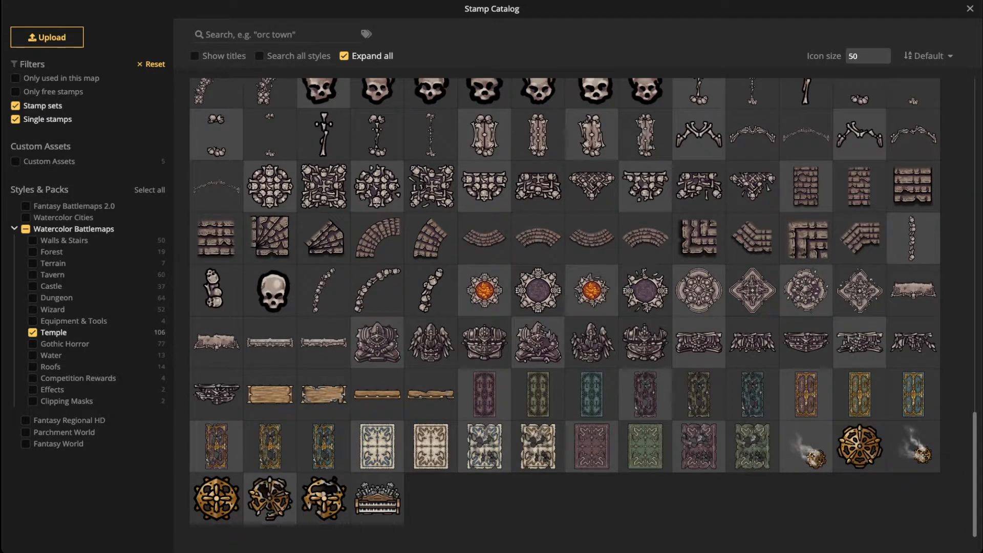
pyautogui.scroll(5, 484, 290)
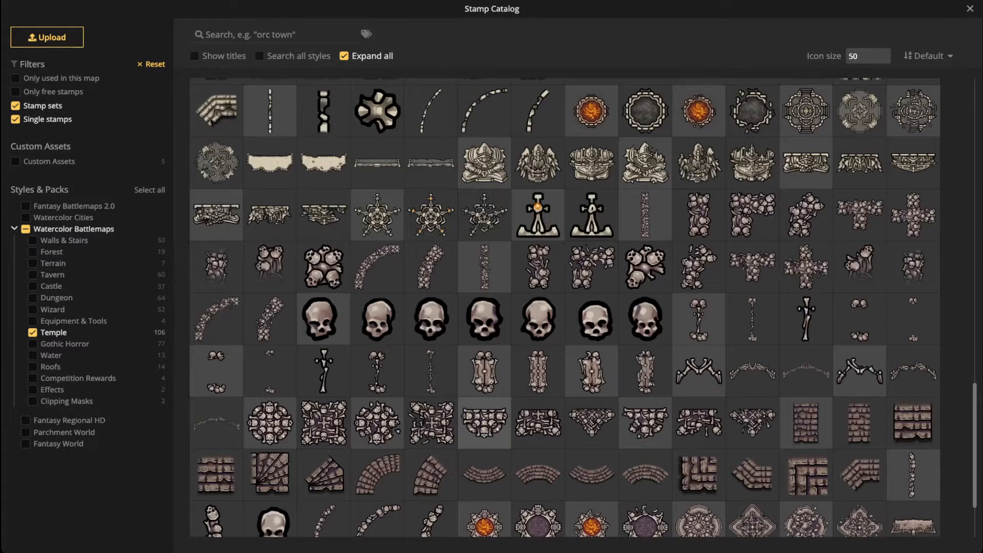
pyautogui.scroll(8, 485, 422)
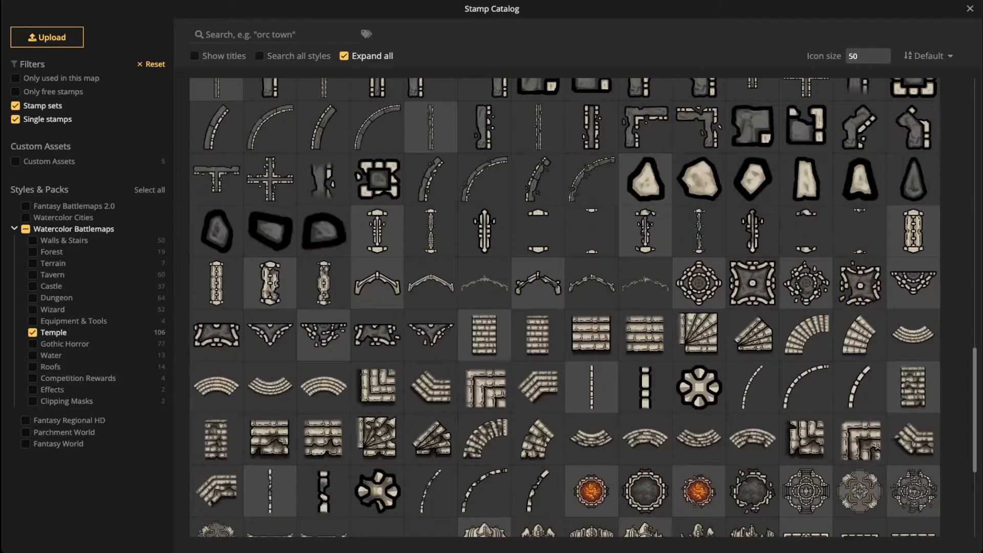
pyautogui.scroll(3, 565, 307)
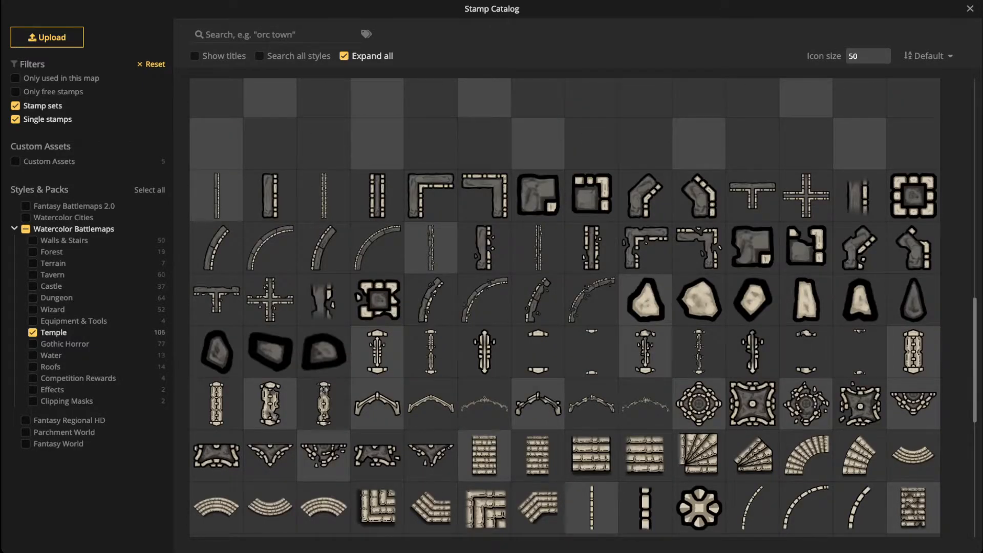
pyautogui.scroll(10, 565, 307)
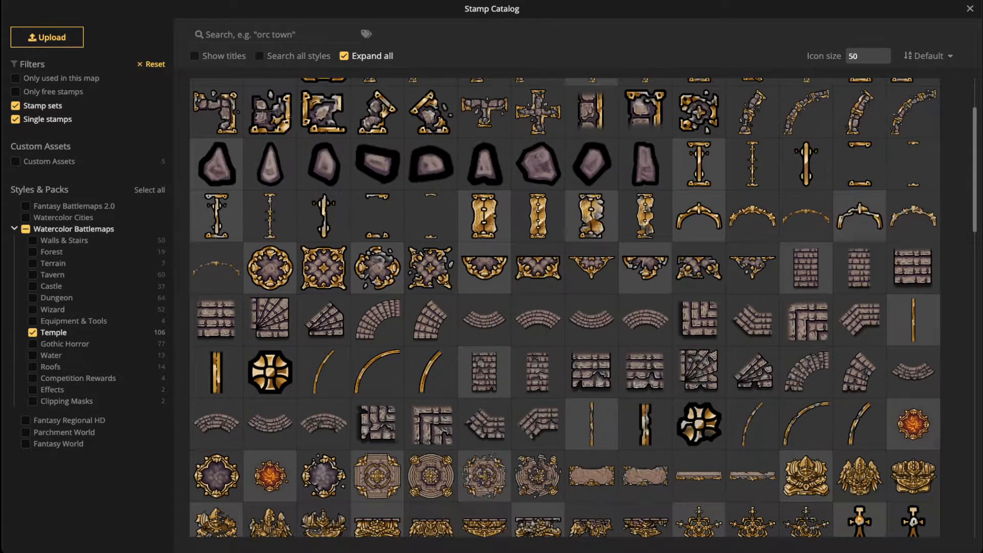
pyautogui.scroll(2, 565, 307)
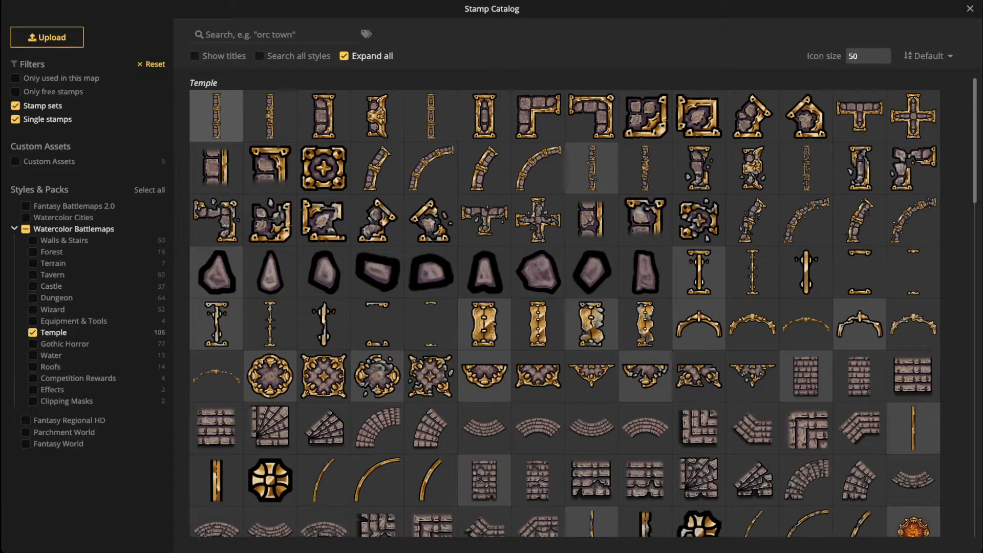
pyautogui.click(216, 116)
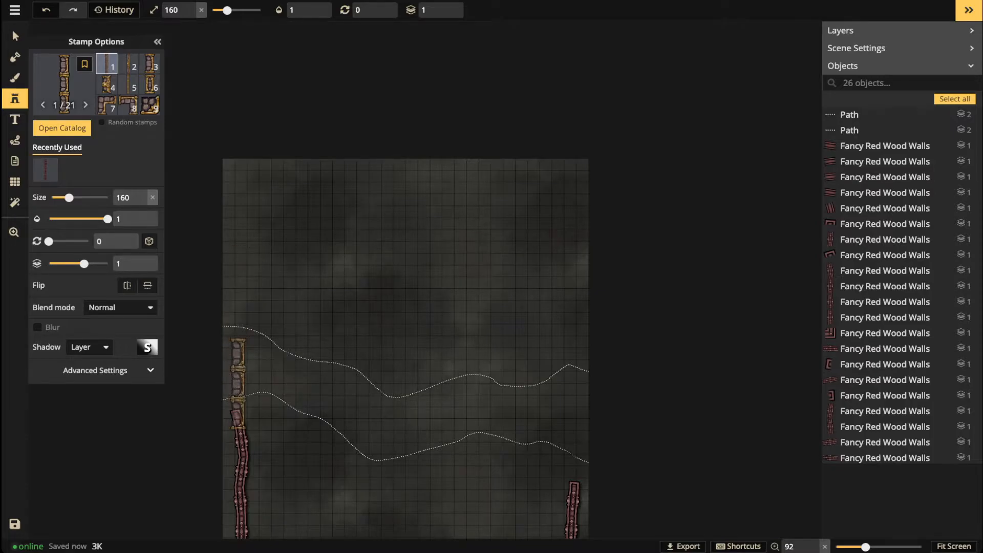
# Step: Place a vertical gold wall near the map's top-left
pyautogui.scroll(5, 245, 286)
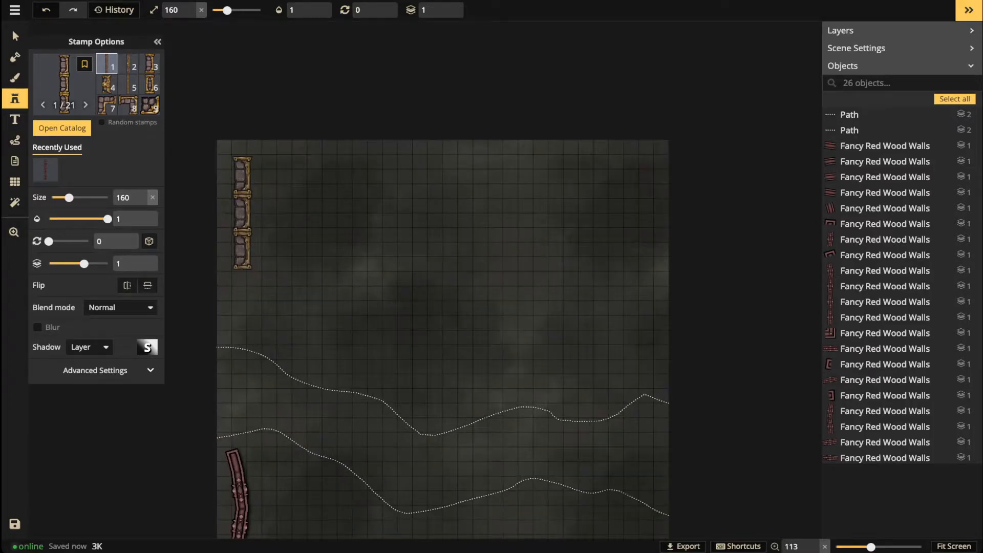
pyautogui.scroll(1, 239, 257)
pyautogui.scroll(-1, 240, 250)
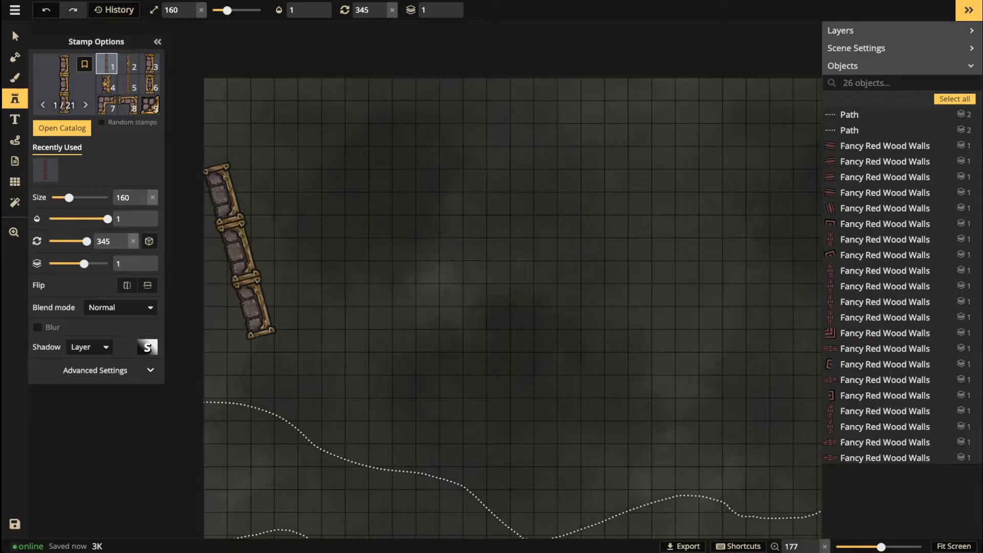
pyautogui.scroll(1, 239, 251)
pyautogui.scroll(-1, 239, 251)
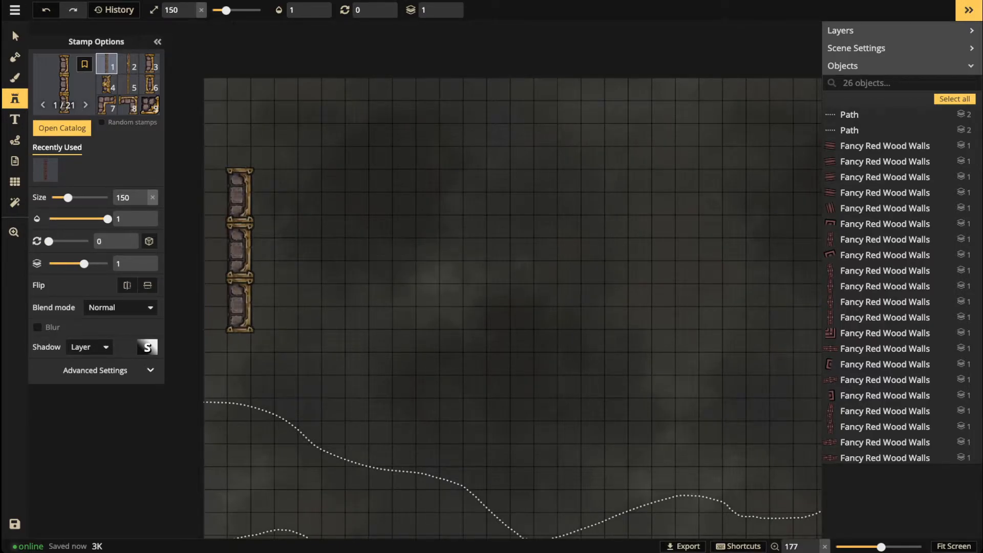
pyautogui.scroll(2, 245, 219)
pyautogui.scroll(10, 244, 220)
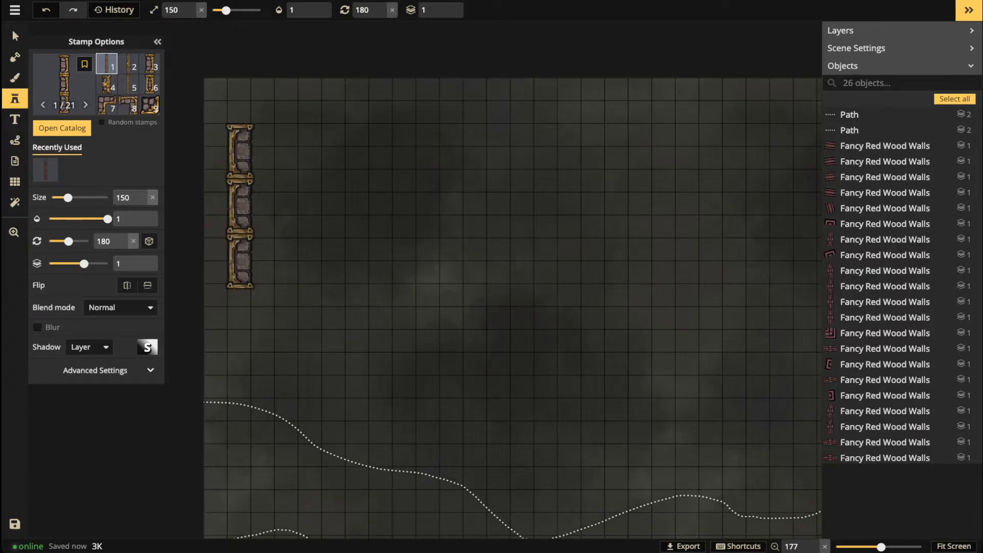
pyautogui.click(239, 235)
pyautogui.click(13, 29)
pyautogui.click(427, 228)
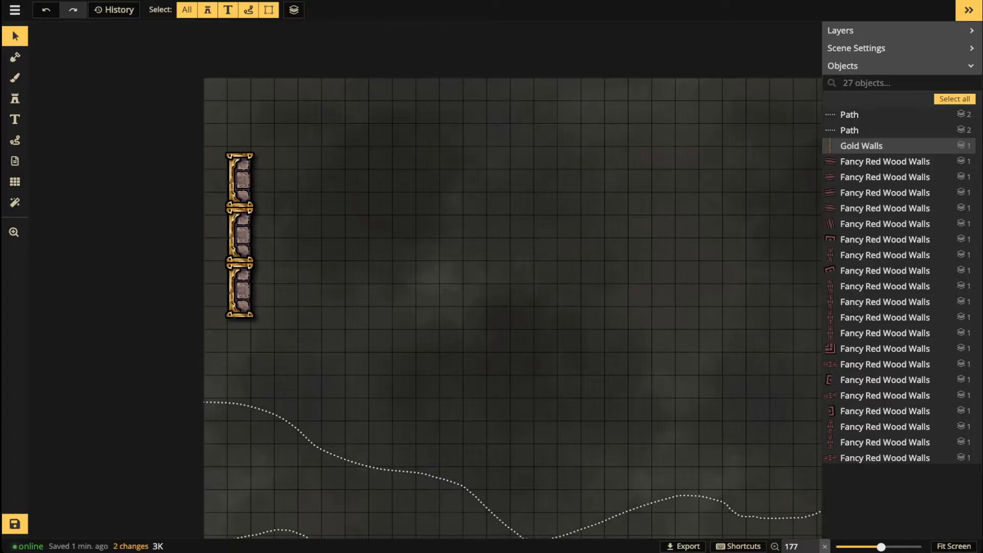
# Step: Place a gold corner piece on top of the vertical wall
pyautogui.click(15, 98)
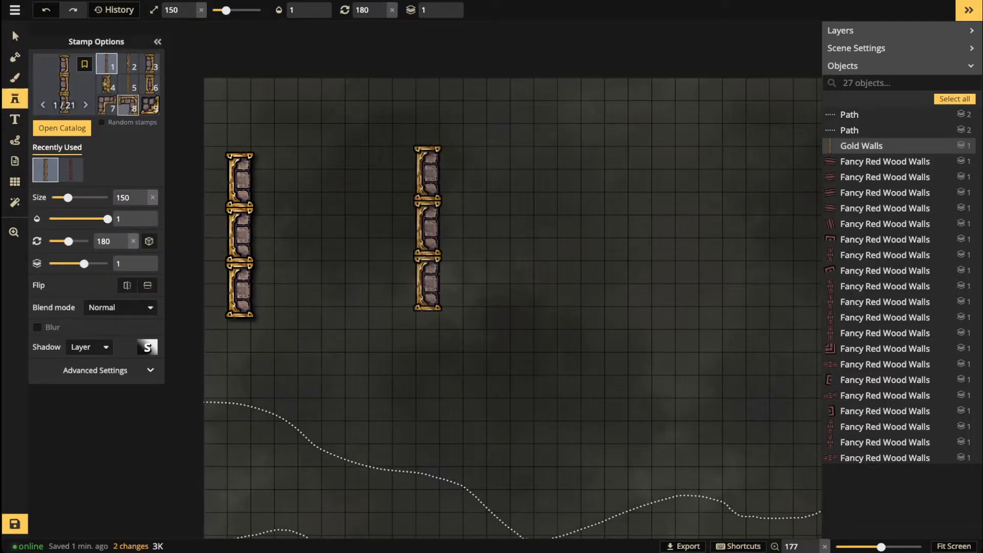
pyautogui.click(128, 105)
pyautogui.scroll(6, 259, 120)
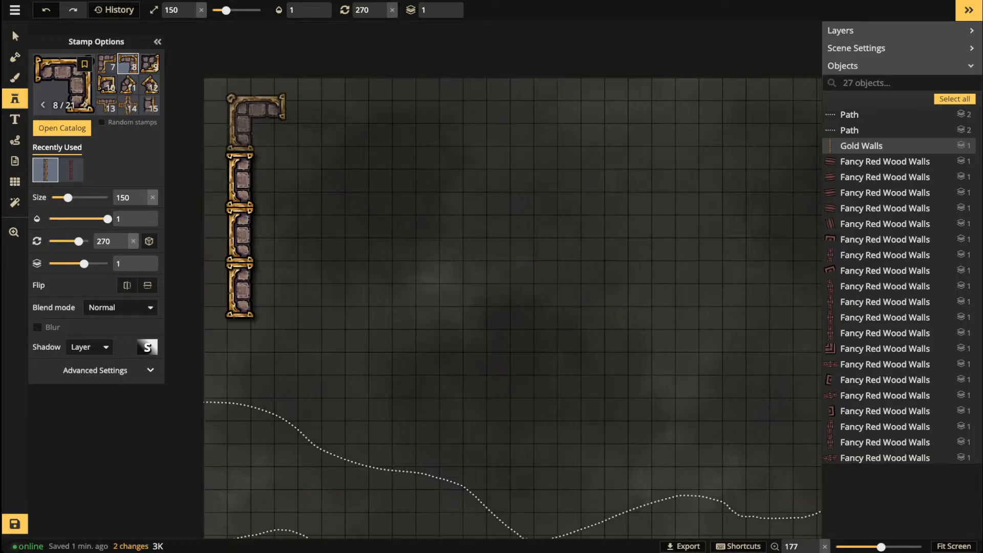
pyautogui.click(255, 124)
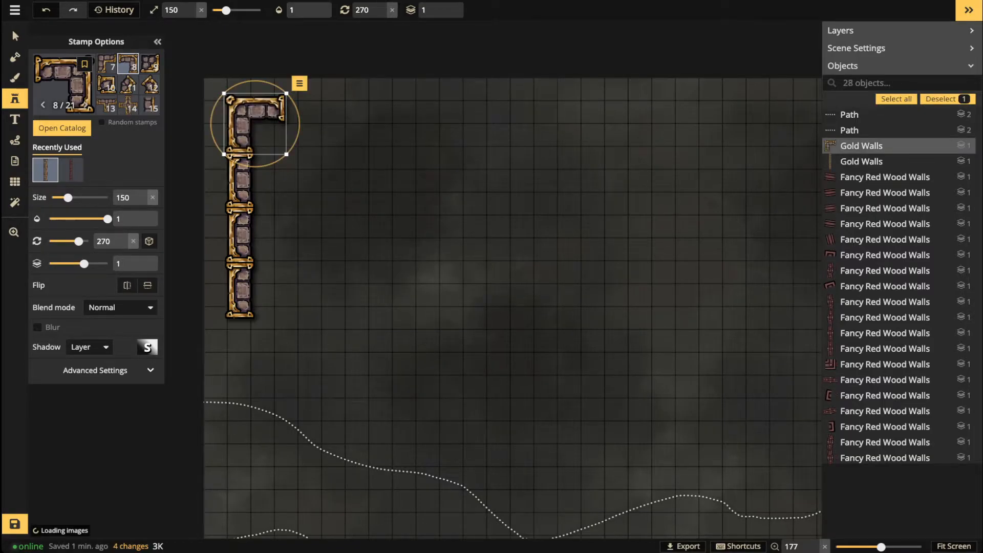
pyautogui.click(14, 36)
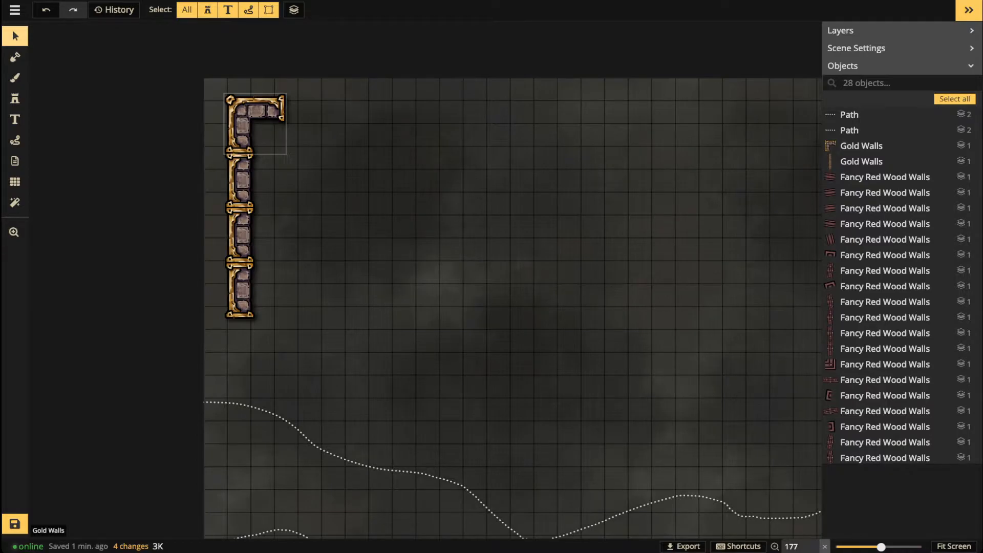
pyautogui.click(240, 236)
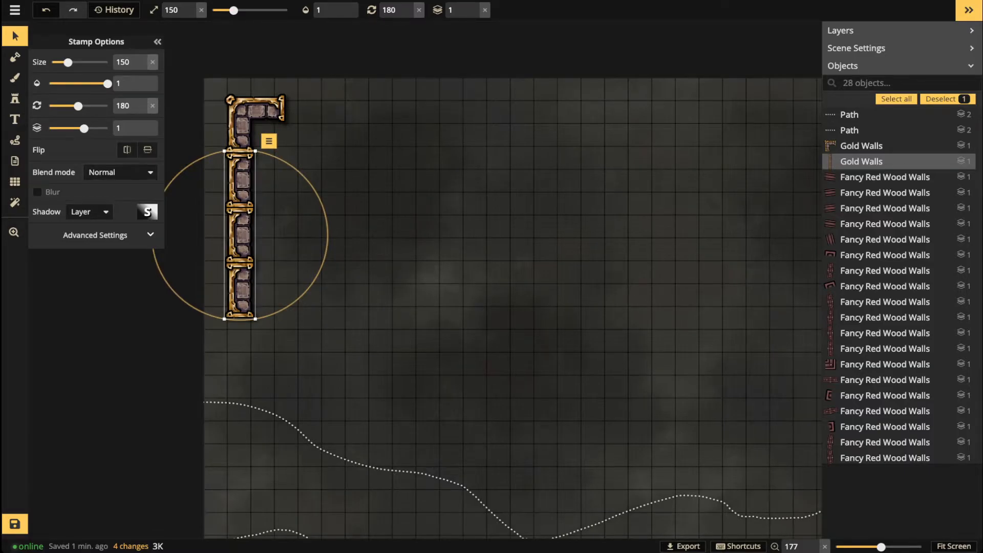
# Step: Extend the left wall down with a Gold Wall and a Broken Gold Wall at rotation 180
pyautogui.click(15, 98)
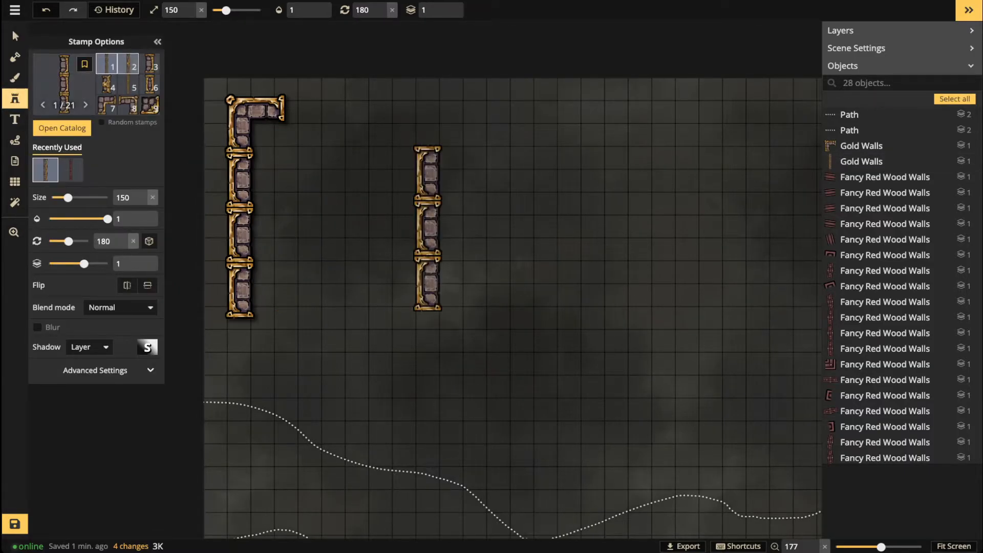
pyautogui.click(149, 64)
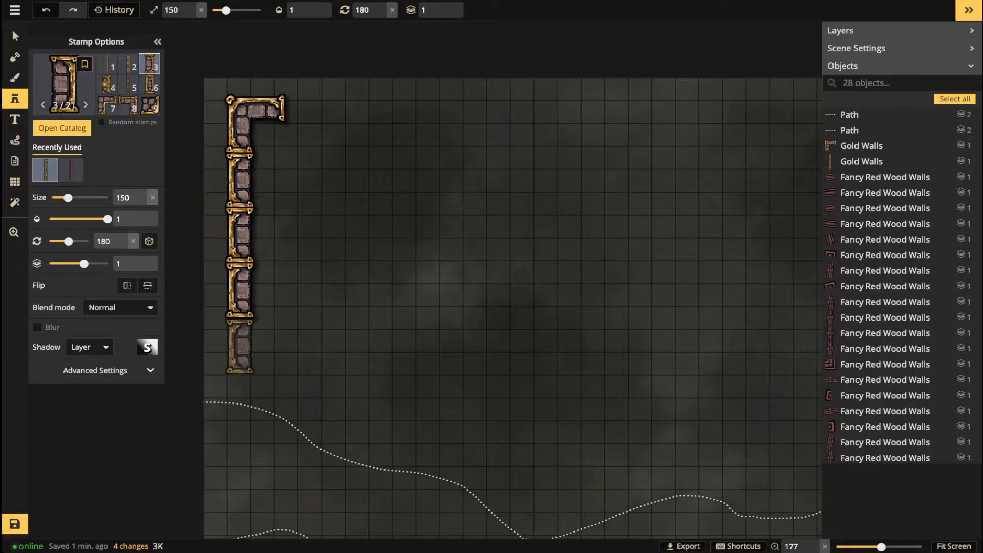
pyautogui.click(239, 346)
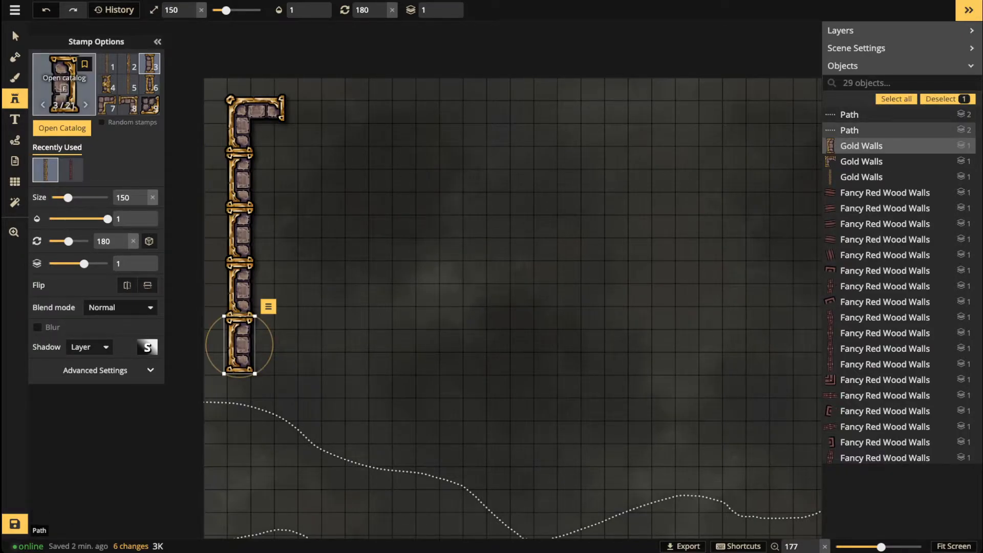
pyautogui.press('f')
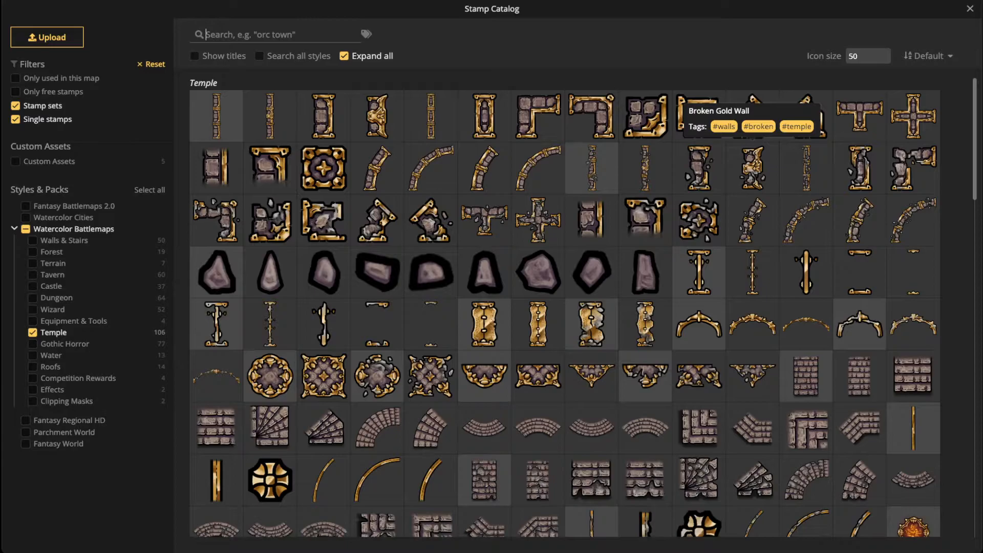
pyautogui.click(752, 168)
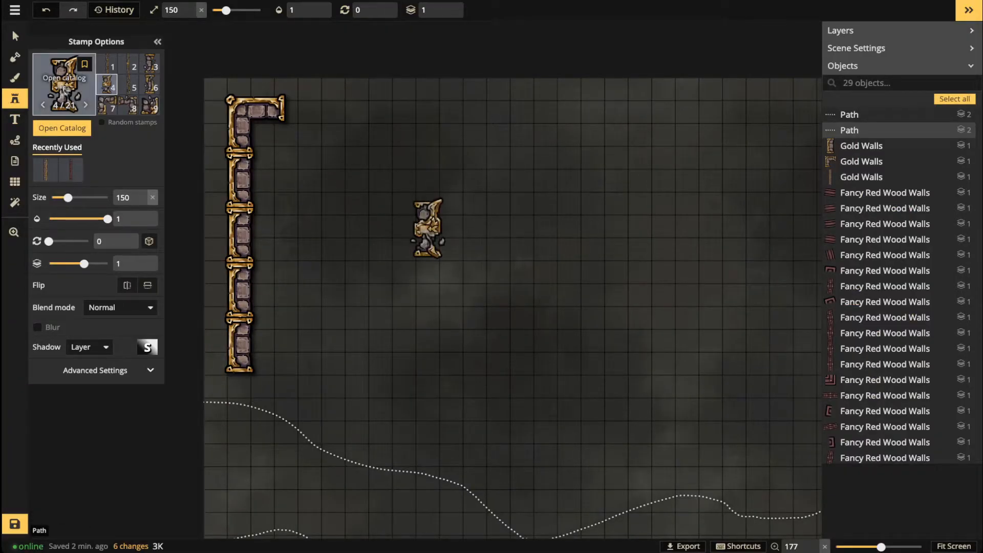
pyautogui.press('3')
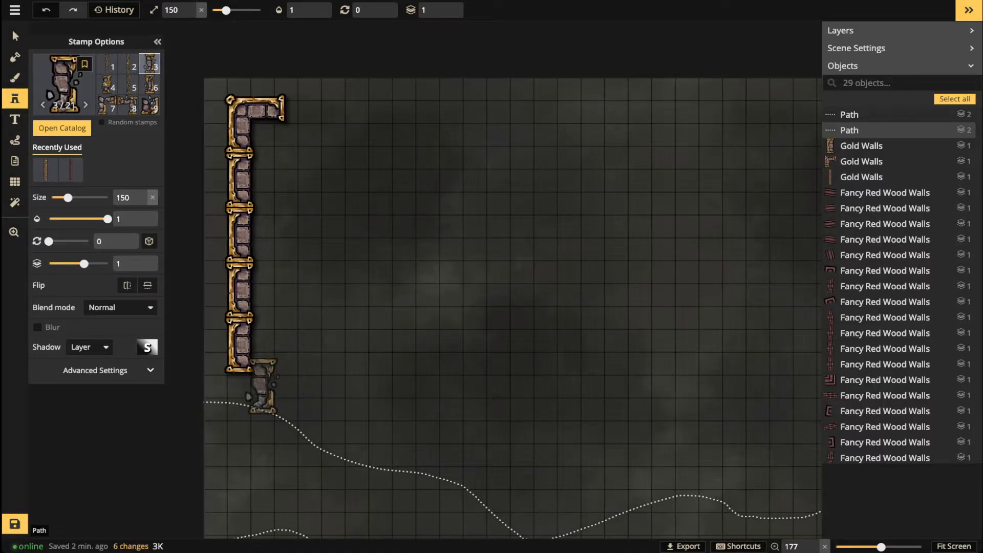
pyautogui.scroll(9, 262, 393)
pyautogui.scroll(3, 255, 407)
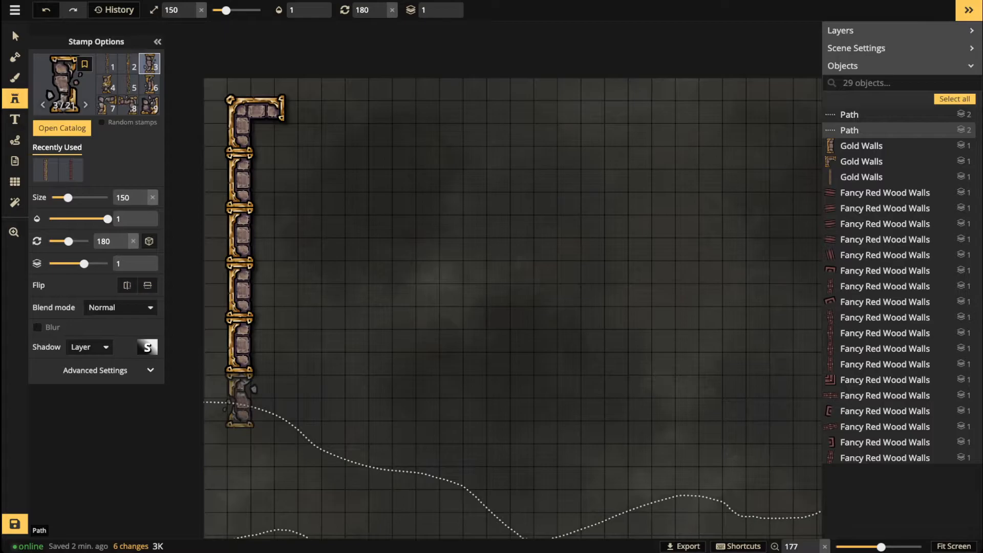
pyautogui.click(240, 401)
# Step: Add two horizontal Gold Walls at 270° along the top, right of the corner
pyautogui.scroll(-3, 211, 260)
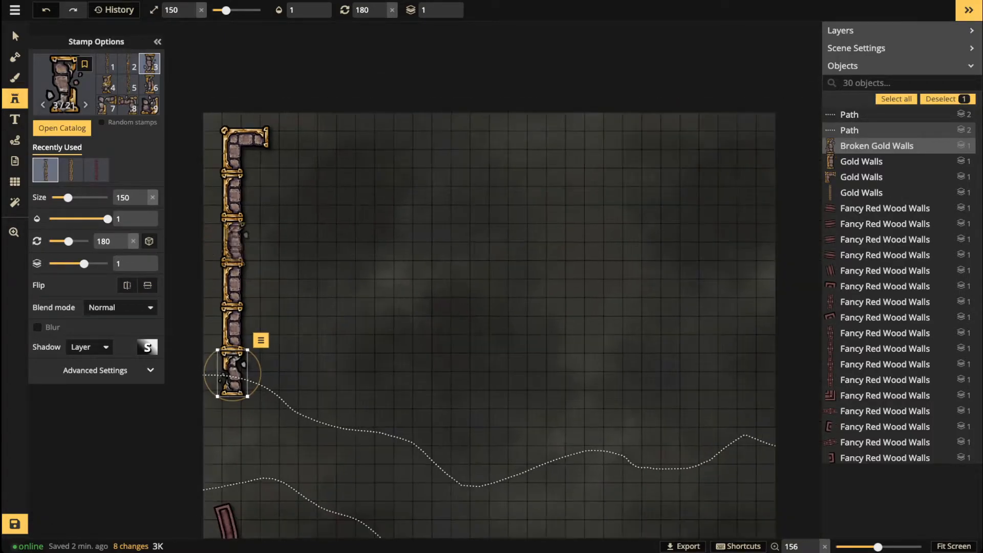
pyautogui.click(256, 248)
pyautogui.scroll(-3, 310, 254)
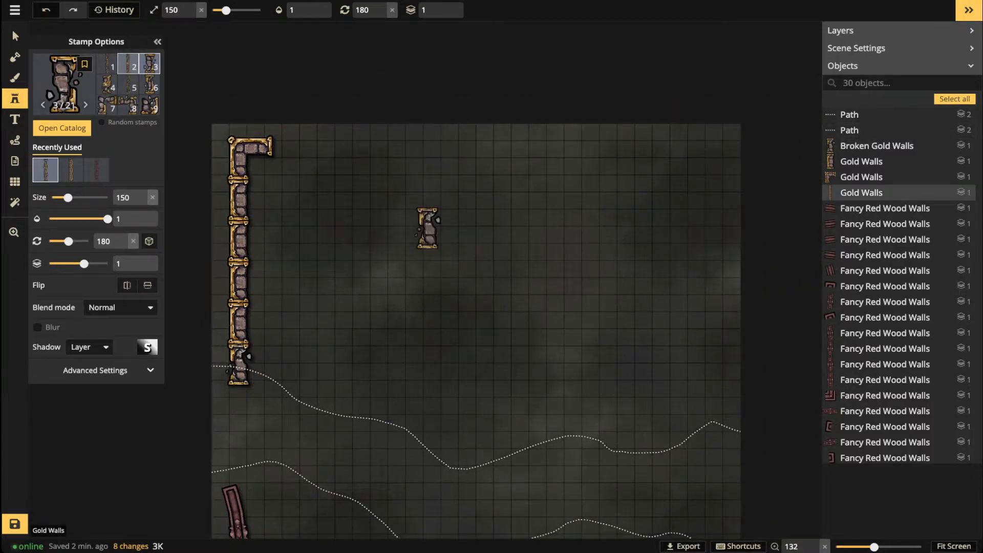
pyautogui.click(106, 64)
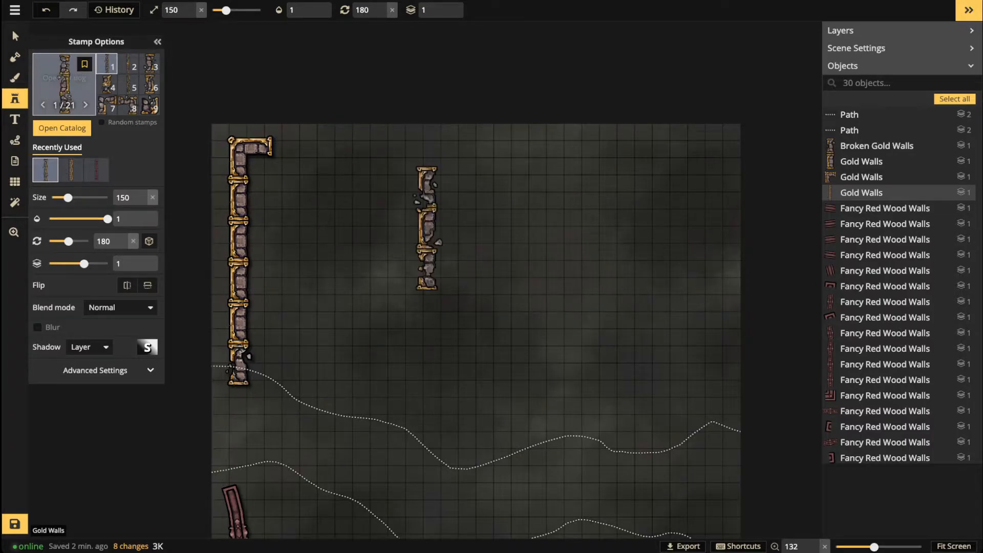
pyautogui.click(71, 169)
pyautogui.scroll(1, 358, 164)
pyautogui.scroll(1, 357, 154)
pyautogui.scroll(7, 324, 156)
pyautogui.scroll(-1, 328, 153)
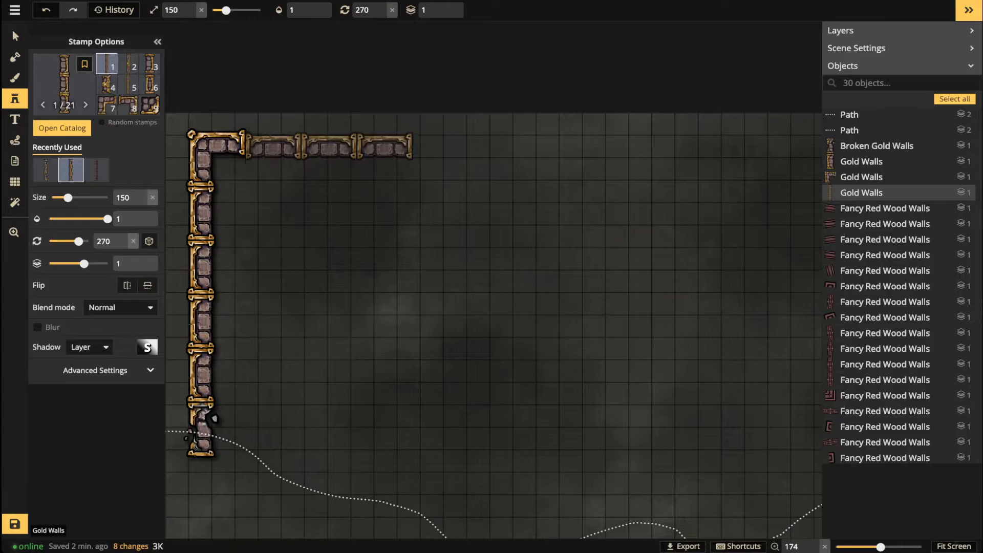
pyautogui.click(328, 143)
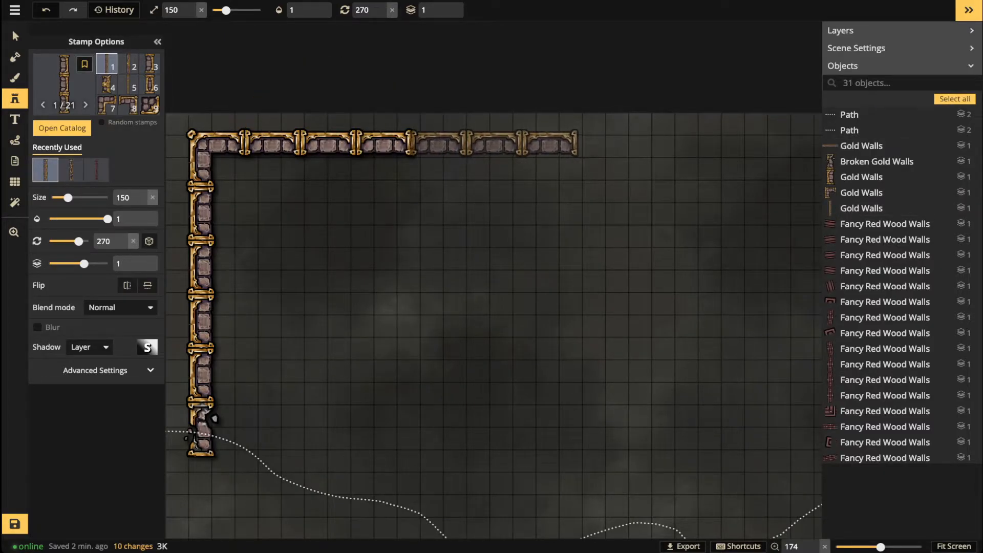
pyautogui.click(494, 143)
pyautogui.click(14, 32)
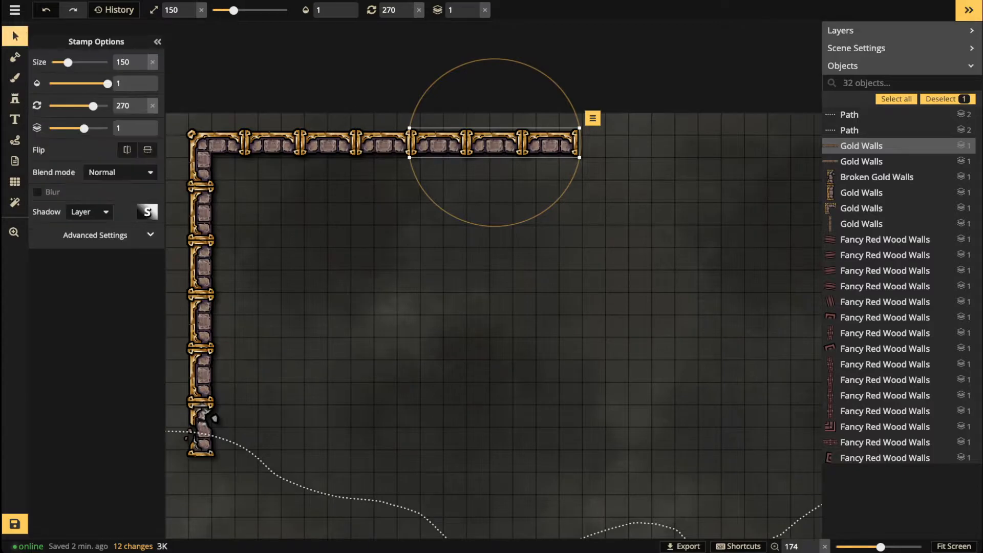
# Step: Marquee-select the top gold wall pieces and reposition them
pyautogui.moveTo(190, 123); pyautogui.dragTo(558, 147)
pyautogui.click(409, 266)
pyautogui.scroll(-4, 406, 270)
pyautogui.moveTo(406, 270); pyautogui.dragTo(344, 289)
pyautogui.moveTo(248, 152); pyautogui.dragTo(458, 255)
pyautogui.moveTo(440, 196); pyautogui.dragTo(441, 197)
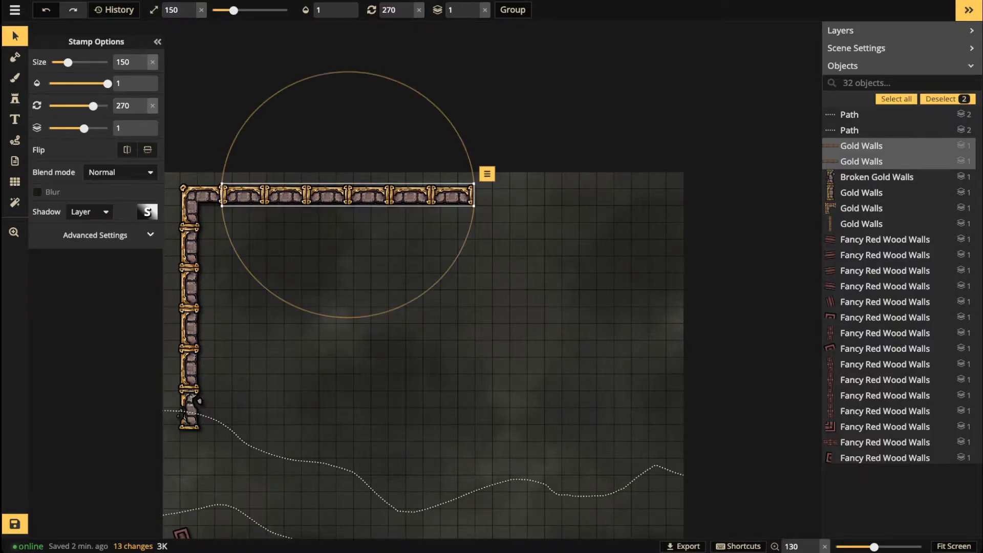
# Step: Duplicate the rightmost top wall piece and line the copy up at the wall's end
pyautogui.scroll(2, 483, 162)
pyautogui.click(440, 201)
pyautogui.hotkey('ctrl', 'c')
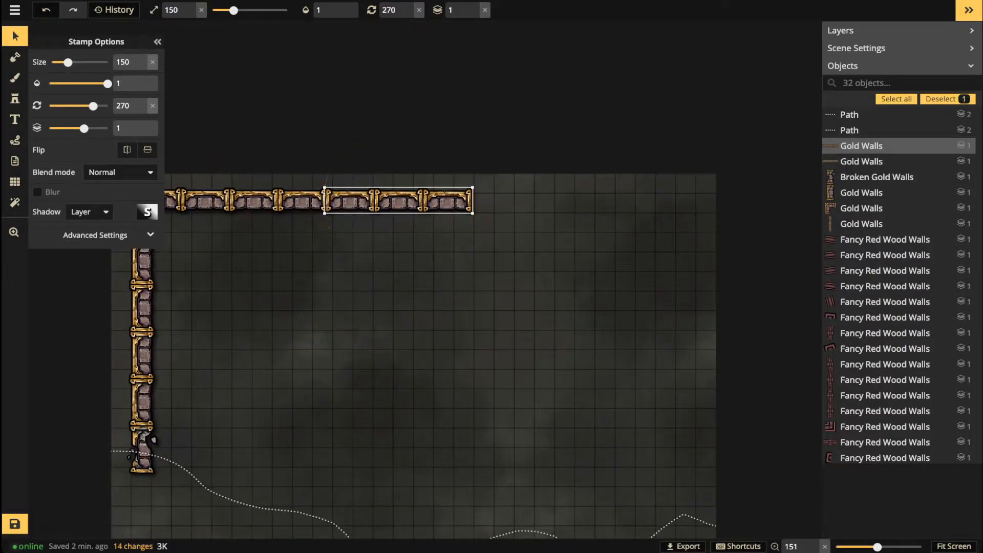
pyautogui.hotkey('ctrl', 'v')
pyautogui.moveTo(592, 210); pyautogui.dragTo(544, 201)
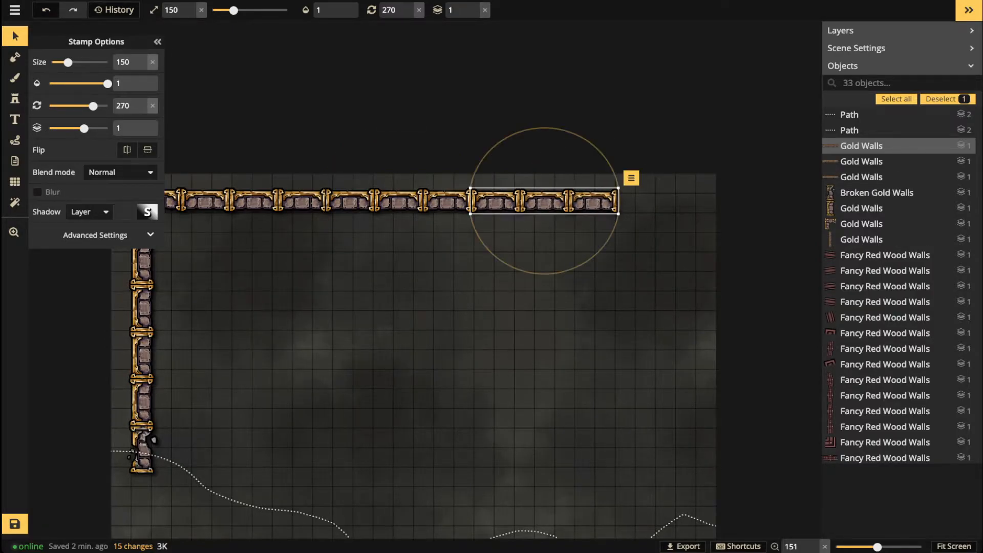
# Step: Place gold corner stamp 8/21 at the top wall's right end
pyautogui.click(15, 99)
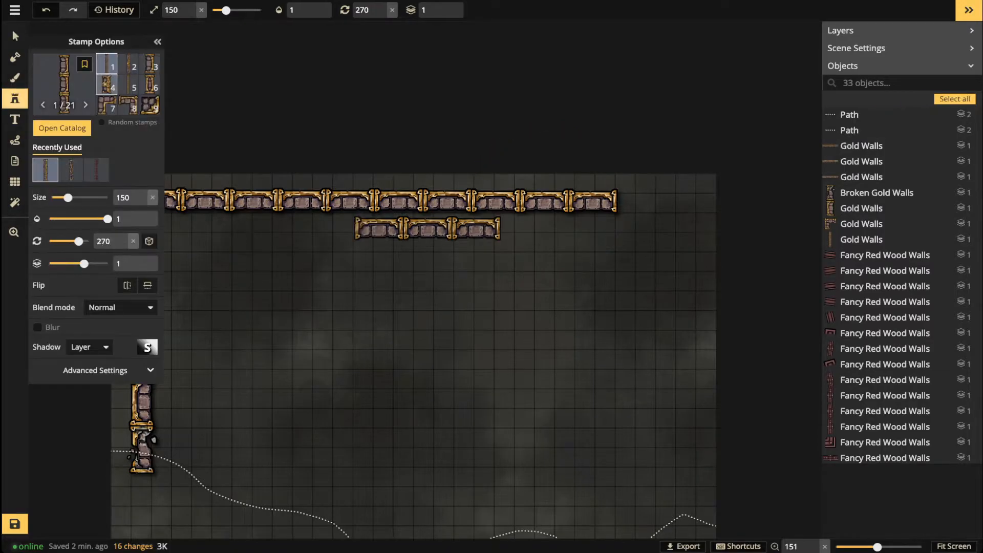
pyautogui.click(128, 85)
pyautogui.scroll(7, 669, 221)
pyautogui.scroll(-1, 672, 219)
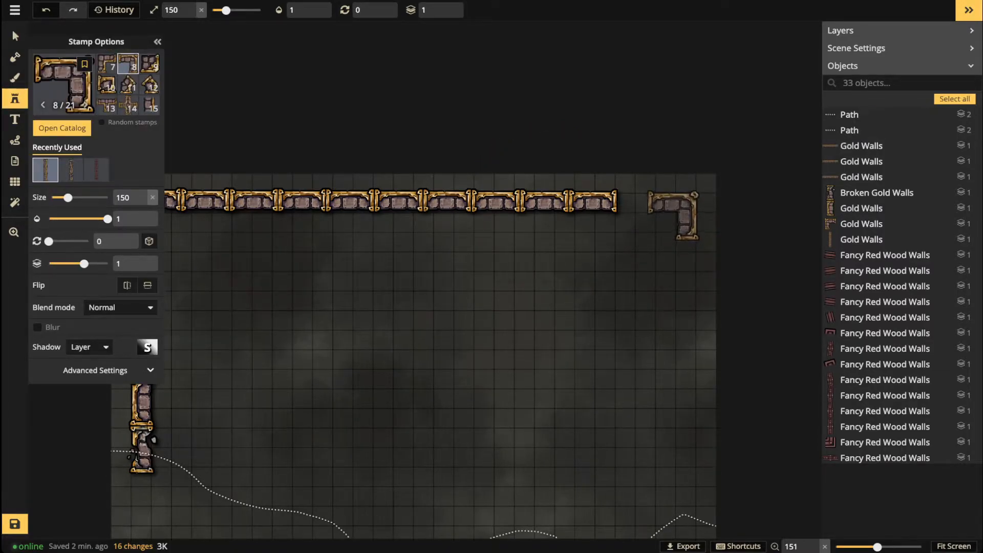
pyautogui.click(673, 215)
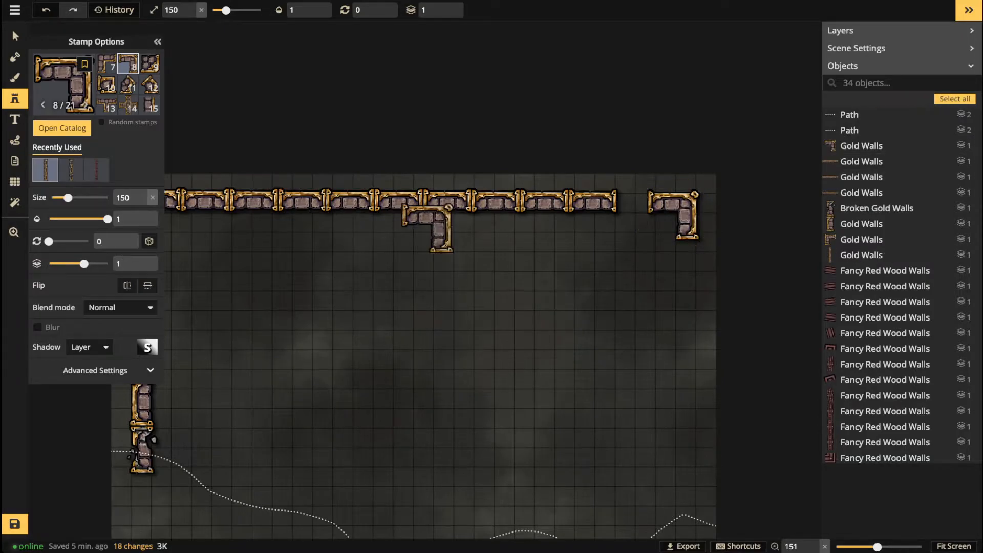
# Step: Fill the gap before the right corner with gold wall stamp 3/21 at 270°
pyautogui.click(149, 105)
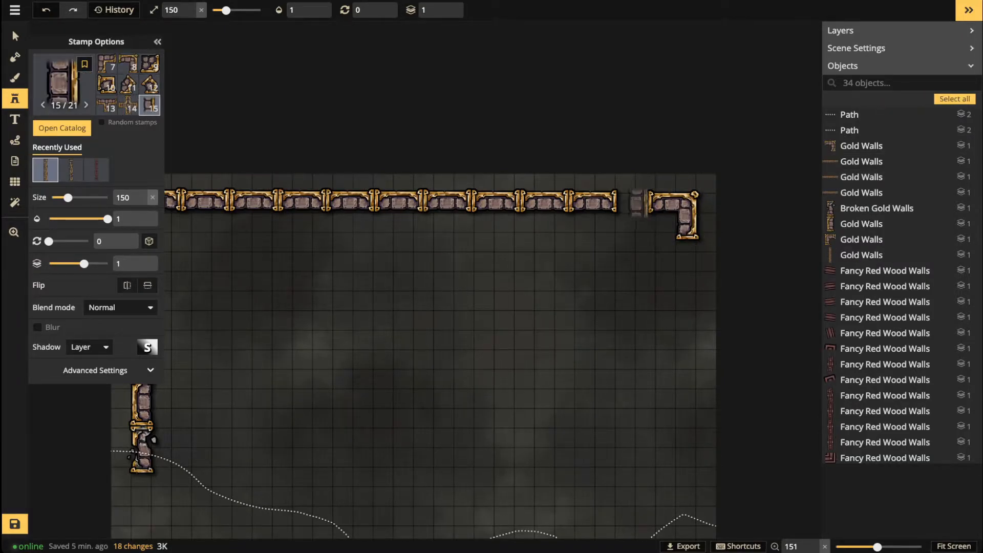
pyautogui.scroll(-3, 635, 204)
pyautogui.scroll(2, 128, 84)
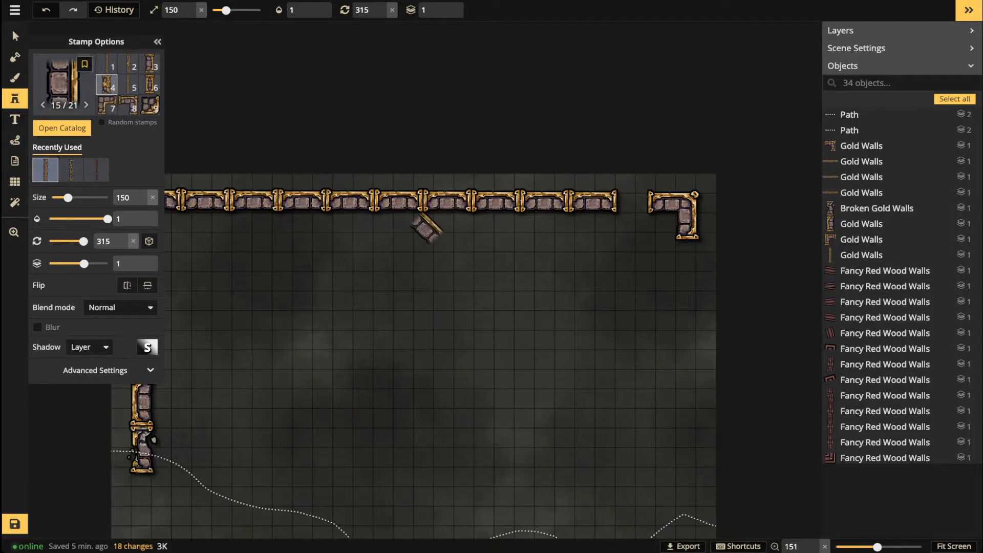
pyautogui.click(149, 64)
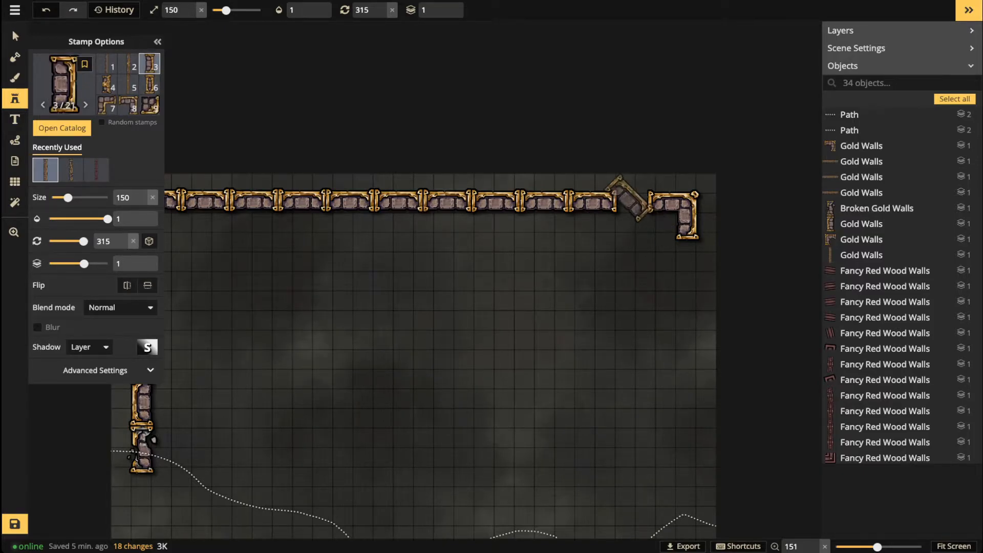
pyautogui.scroll(-1, 630, 202)
pyautogui.scroll(-2, 631, 202)
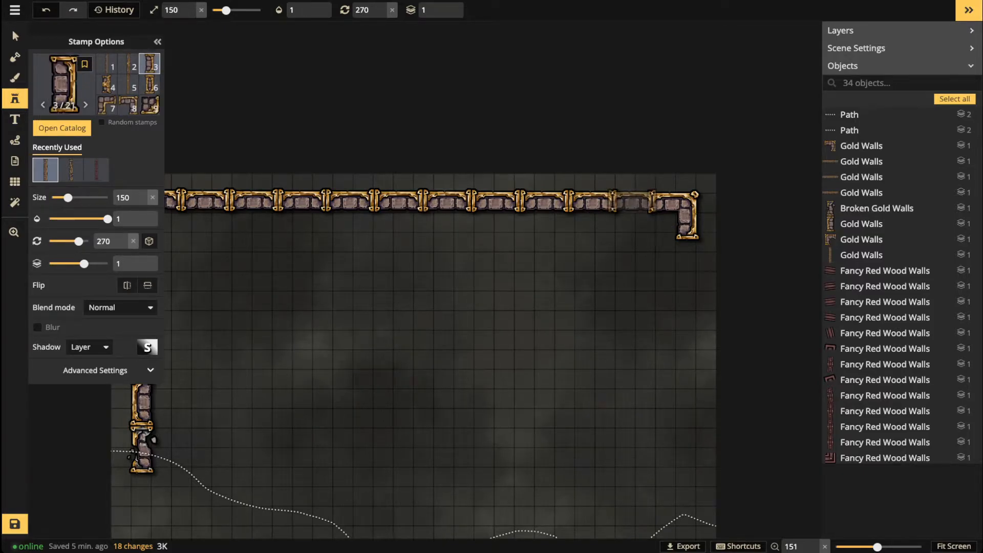
pyautogui.click(632, 202)
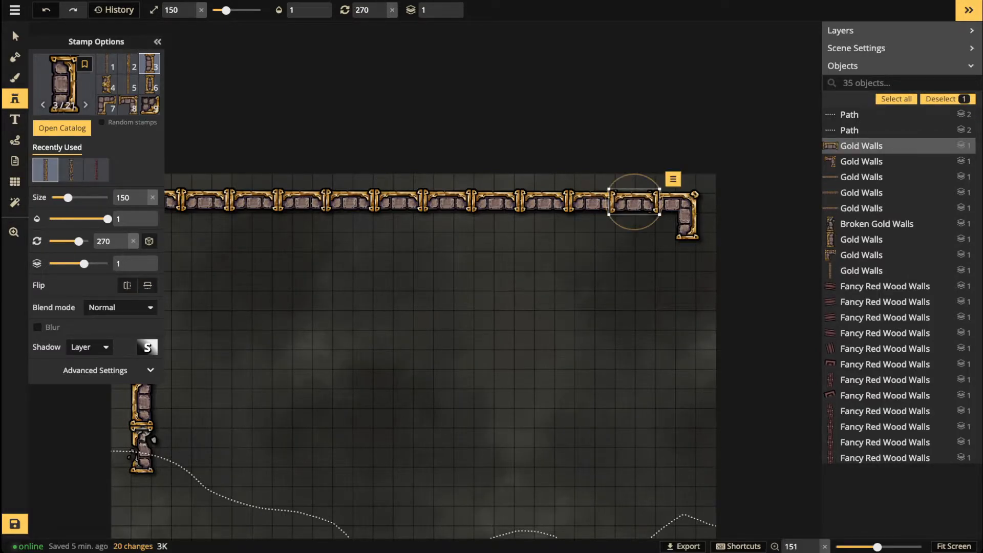
pyautogui.click(15, 37)
pyautogui.click(433, 258)
pyautogui.scroll(-2, 432, 258)
# Step: Pull the gap-filling piece out of the row and shorten it using the advanced width and height settings
pyautogui.scroll(-1, 433, 258)
pyautogui.moveTo(433, 258); pyautogui.dragTo(466, 253)
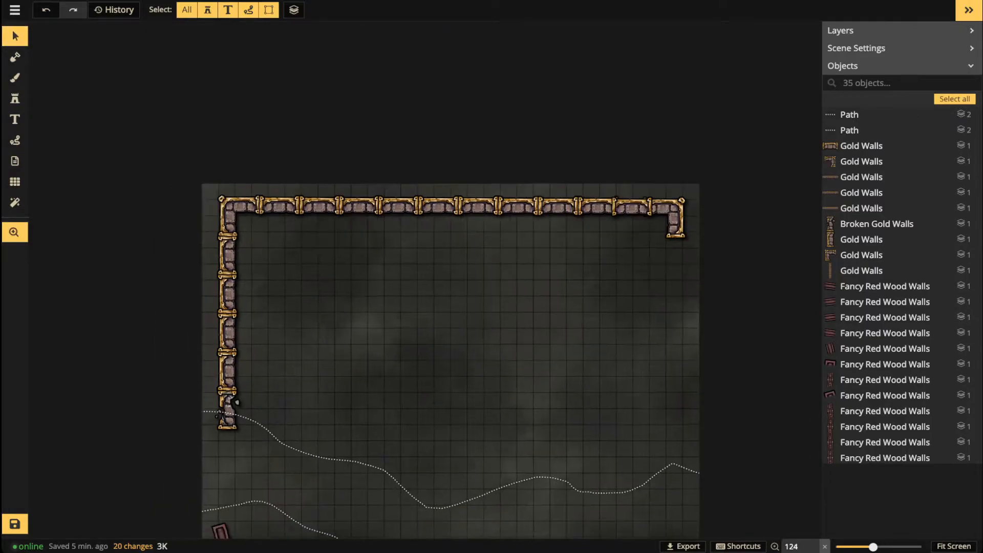
pyautogui.click(632, 208)
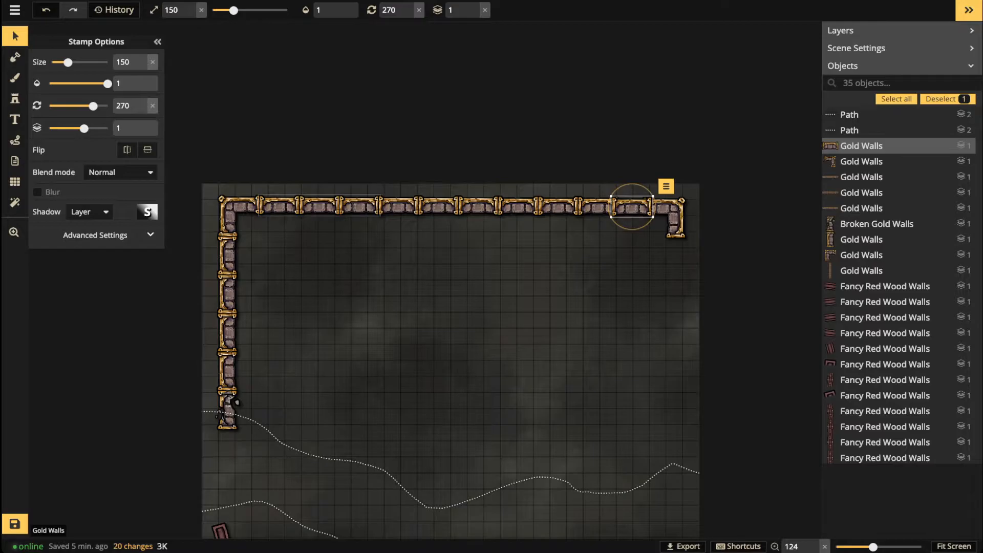
pyautogui.scroll(5, 570, 244)
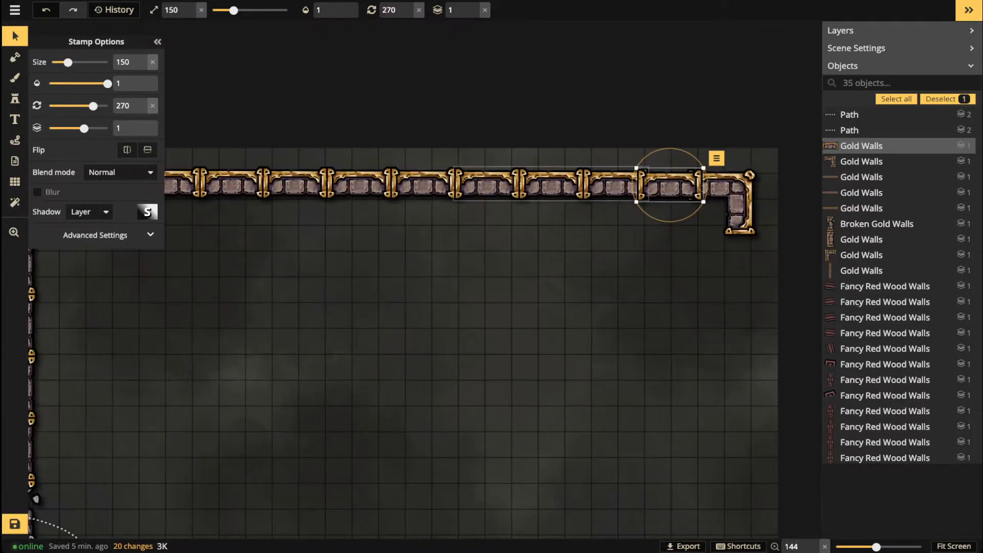
pyautogui.moveTo(669, 185); pyautogui.dragTo(663, 228)
pyautogui.scroll(4, 676, 227)
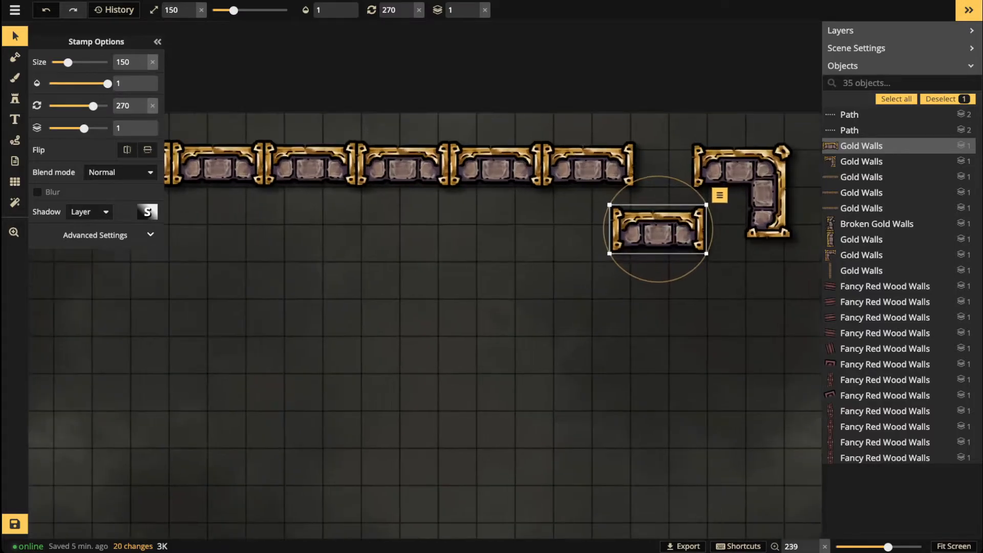
pyautogui.click(150, 235)
pyautogui.click(79, 255)
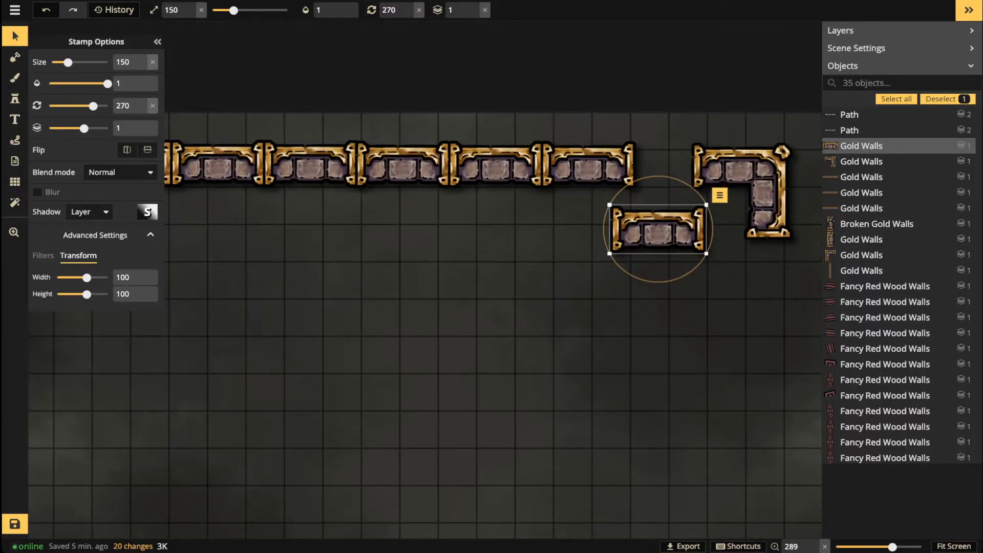
pyautogui.moveTo(87, 277); pyautogui.dragTo(82, 295)
pyautogui.click(142, 281)
pyautogui.click(152, 277)
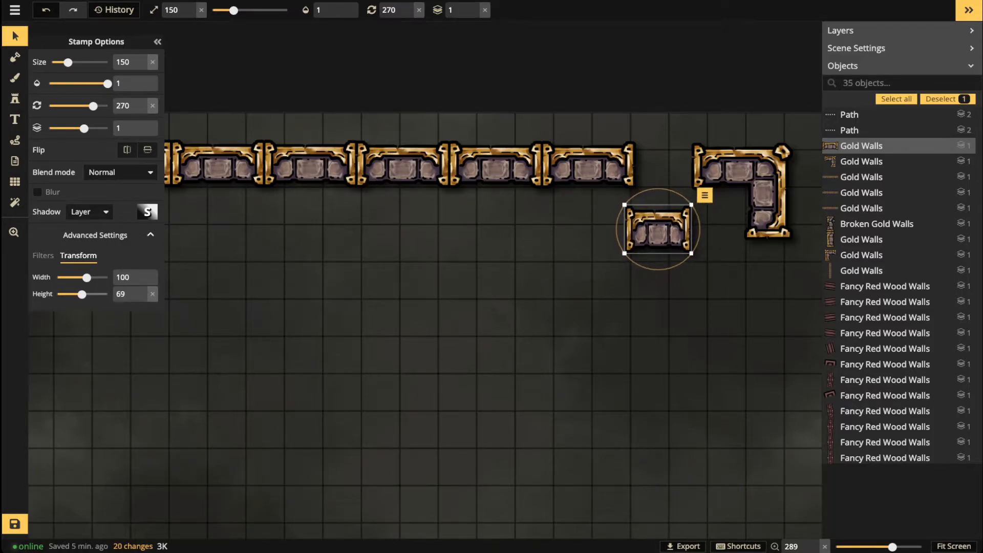
# Step: Drag the shortened piece into the gap between the top wall and the right corner
pyautogui.moveTo(658, 229); pyautogui.dragTo(664, 166)
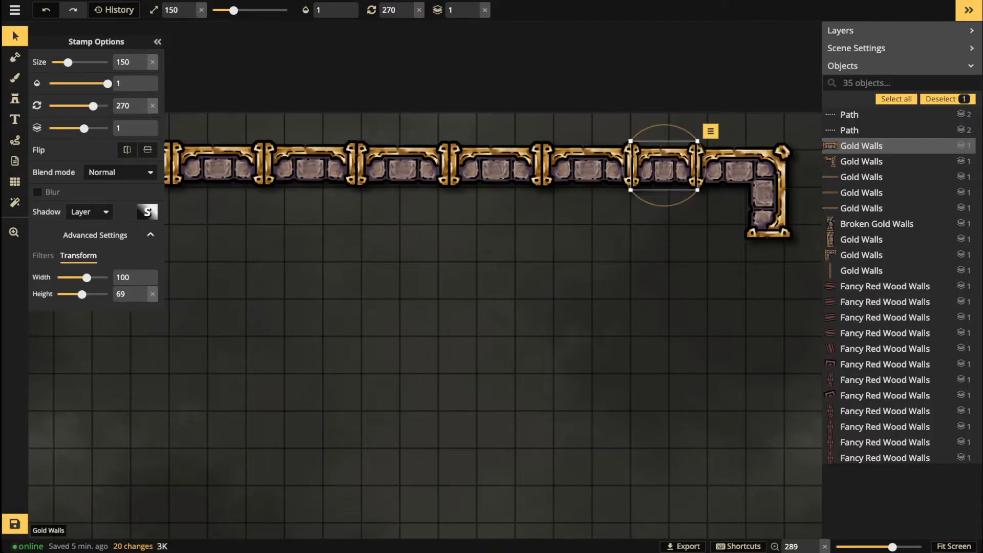
pyautogui.click(319, 268)
pyautogui.scroll(-4, 319, 268)
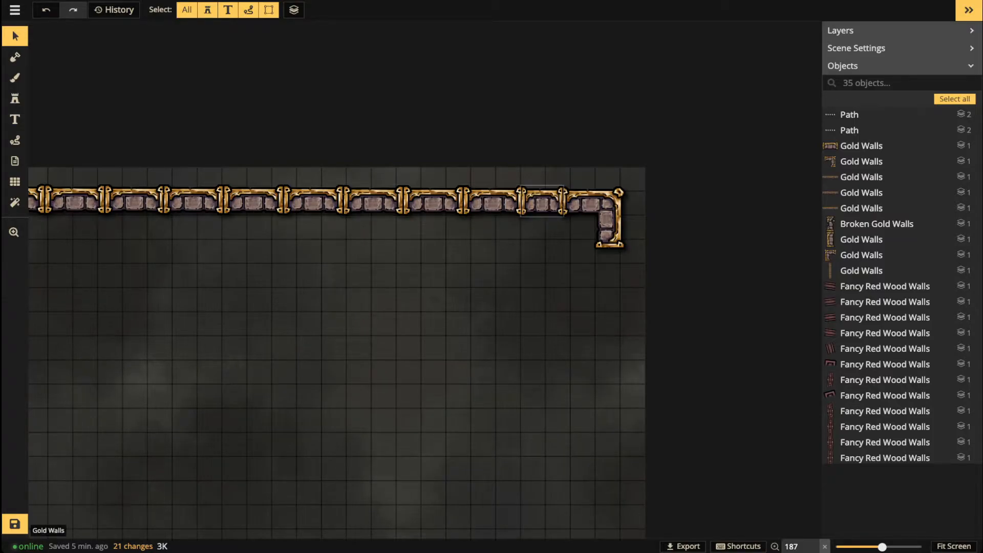
pyautogui.scroll(-2, 466, 216)
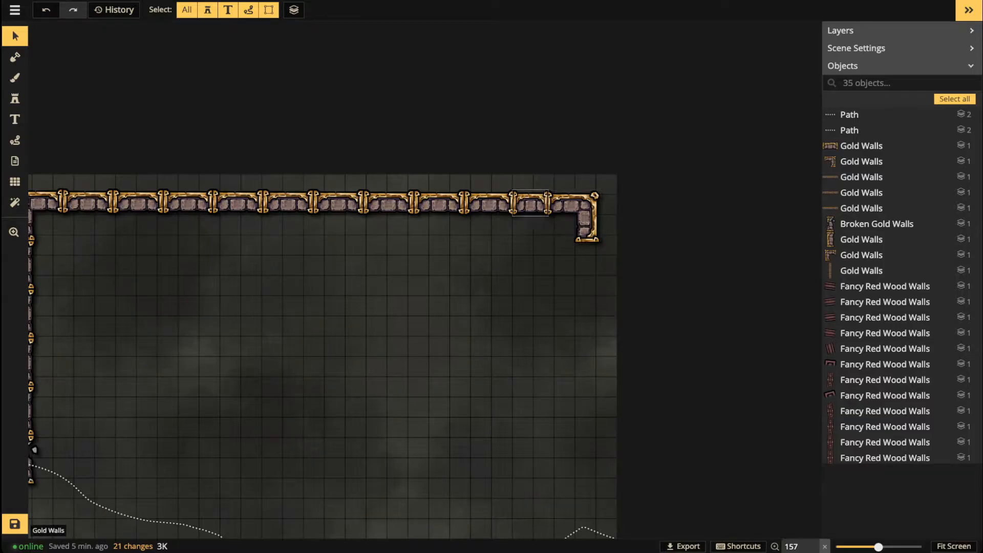
pyautogui.scroll(-2, 386, 222)
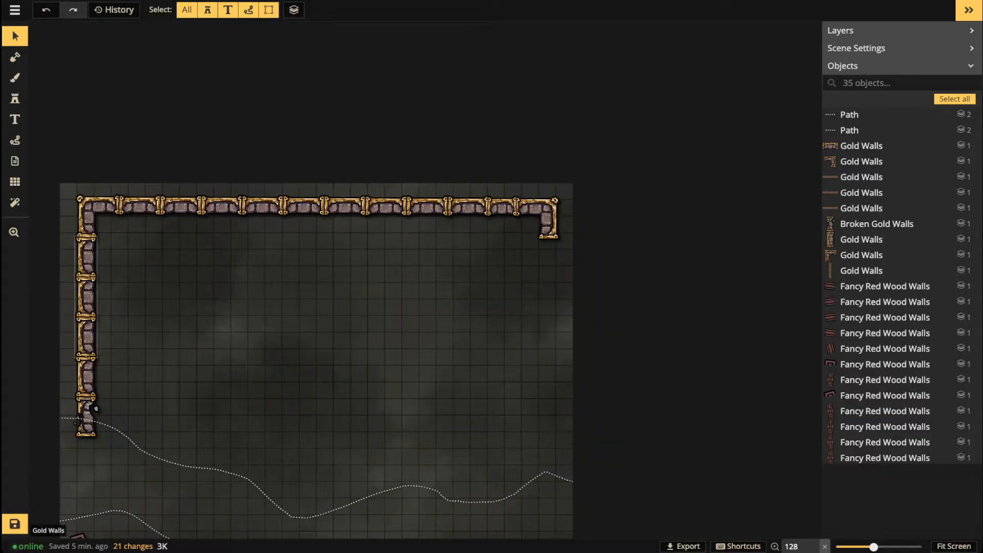
# Step: Stamp vertical Gold Walls pieces down the right side of the map
pyautogui.click(86, 297)
pyautogui.click(14, 98)
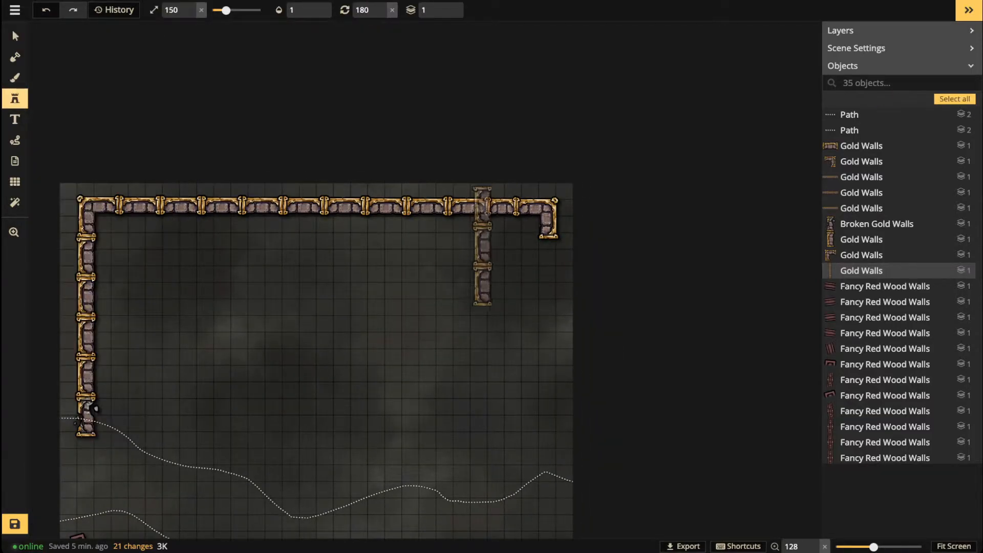
pyautogui.scroll(12, 533, 306)
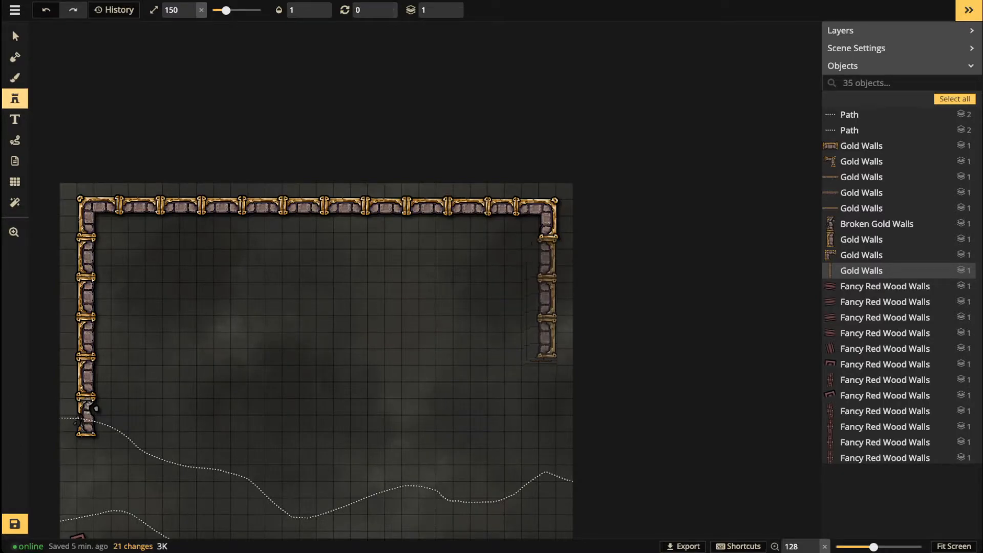
pyautogui.click(547, 300)
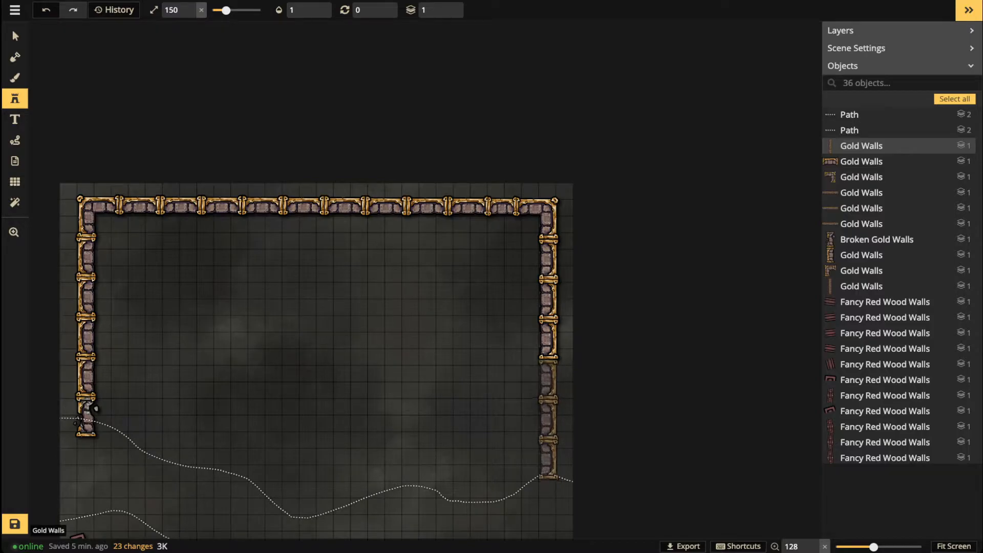
pyautogui.click(548, 419)
pyautogui.press('space')
pyautogui.moveTo(453, 328); pyautogui.dragTo(415, 189)
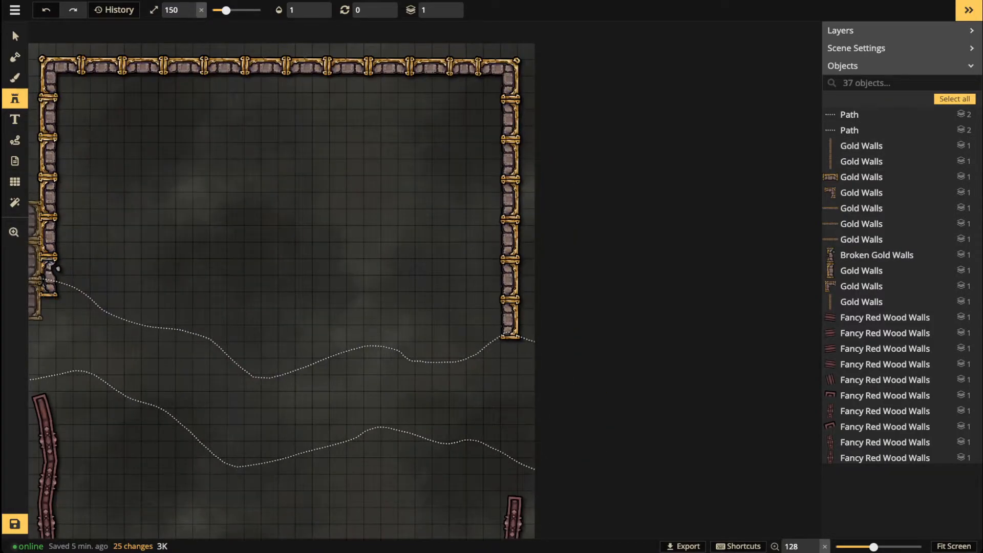
# Step: Duplicate the left Broken Gold Walls piece and place the copy at the bottom of the right wall
pyautogui.click(15, 36)
pyautogui.click(15, 37)
pyautogui.click(15, 37)
pyautogui.press('space')
pyautogui.moveTo(307, 328); pyautogui.dragTo(408, 326)
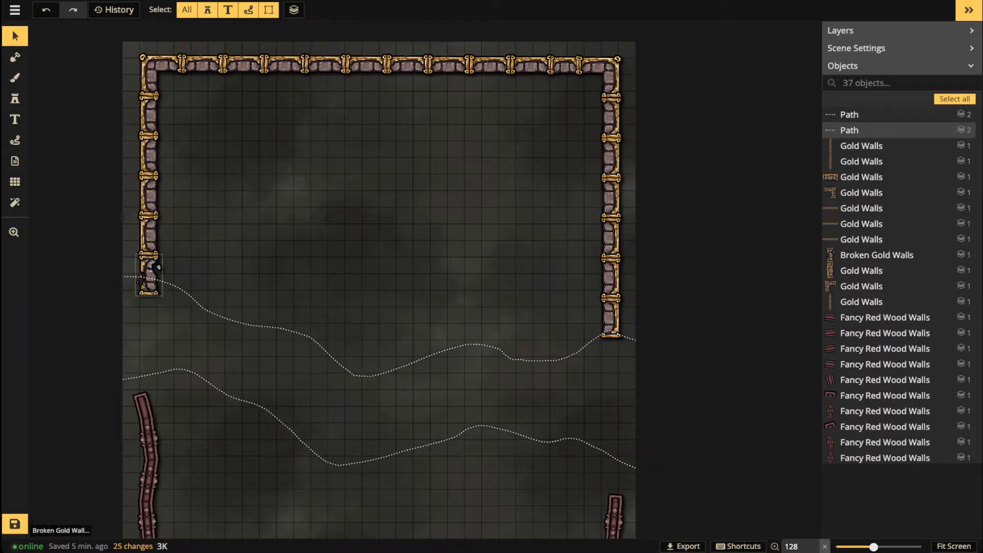
pyautogui.click(149, 269)
pyautogui.hotkey('ctrl', 'v')
pyautogui.scroll(11, 527, 391)
pyautogui.scroll(1, 528, 390)
pyautogui.moveTo(528, 391); pyautogui.dragTo(610, 360)
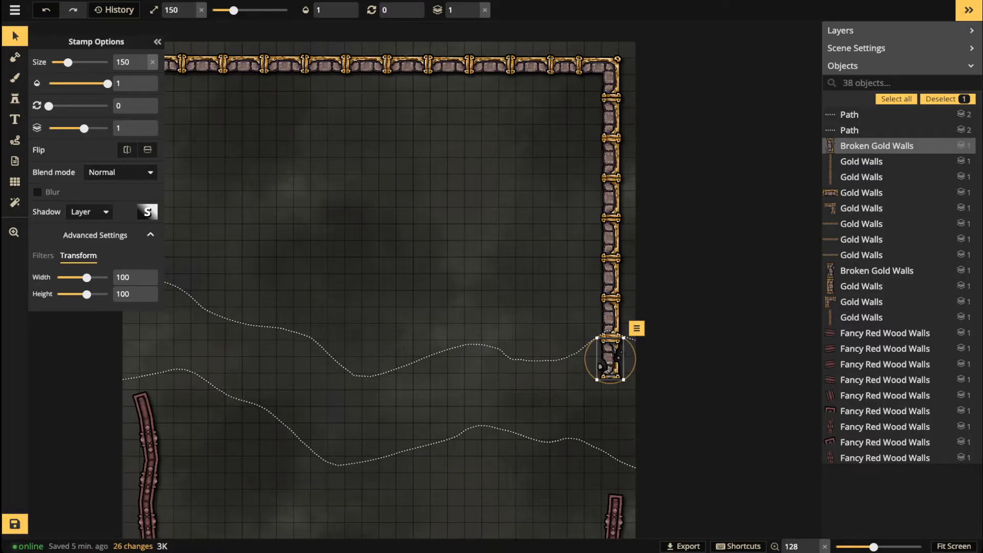
# Step: Move both dotted terrain paths slightly lower and tilt them a little
pyautogui.click(15, 36)
pyautogui.scroll(-2, 296, 261)
pyautogui.moveTo(295, 262); pyautogui.dragTo(361, 276)
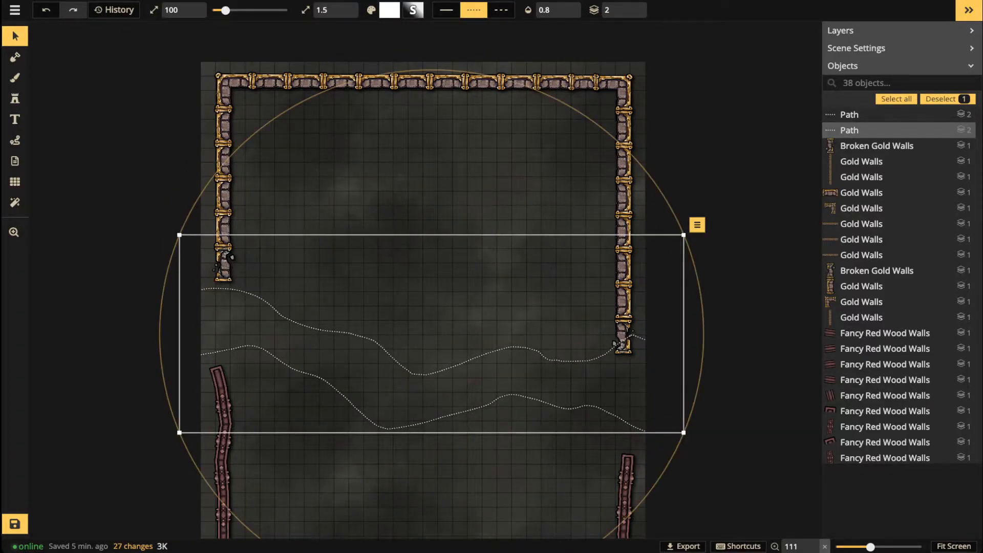
pyautogui.moveTo(703, 327); pyautogui.dragTo(704, 339)
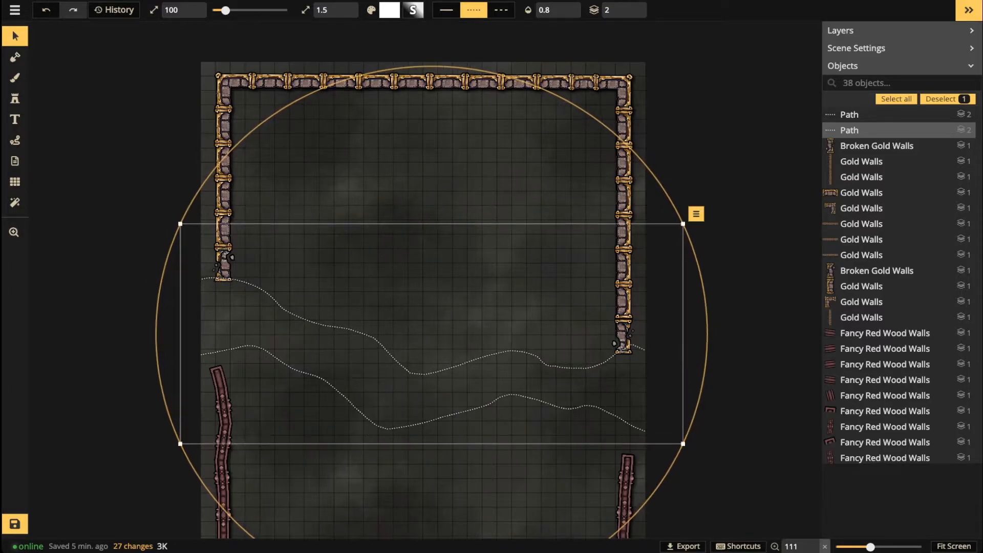
pyautogui.moveTo(615, 327); pyautogui.dragTo(614, 334)
pyautogui.moveTo(435, 420); pyautogui.dragTo(434, 441)
pyautogui.moveTo(735, 345); pyautogui.dragTo(738, 358)
pyautogui.moveTo(246, 358); pyautogui.dragTo(244, 358)
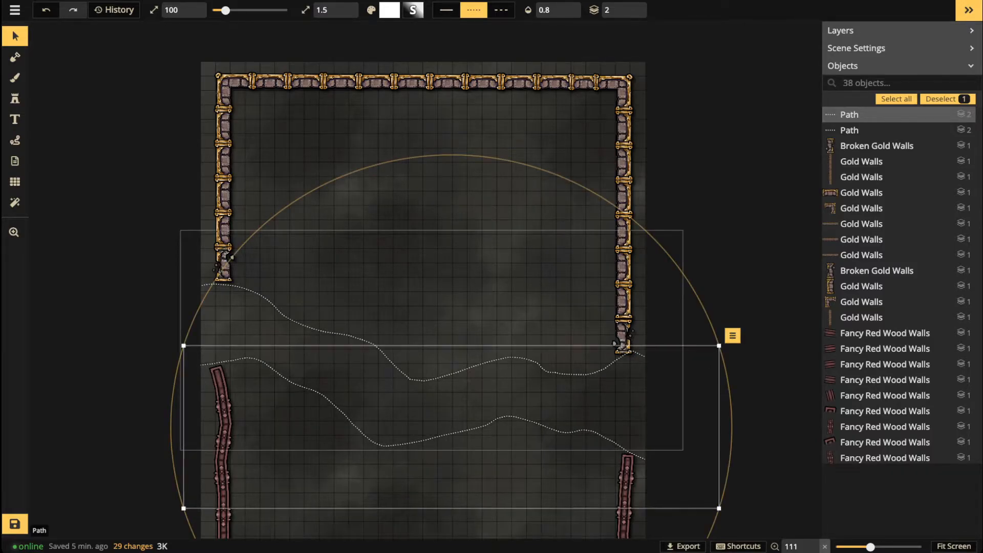
pyautogui.press('Escape')
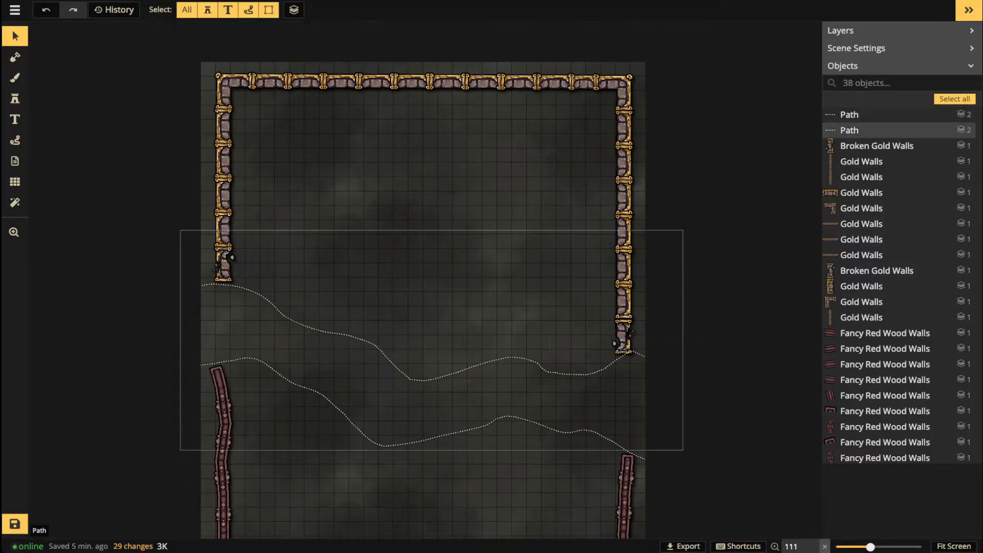
# Step: Rotate the left broken gold wall to about 184 and the right one to about 358
pyautogui.scroll(-3, 320, 270)
pyautogui.moveTo(320, 270); pyautogui.dragTo(314, 220)
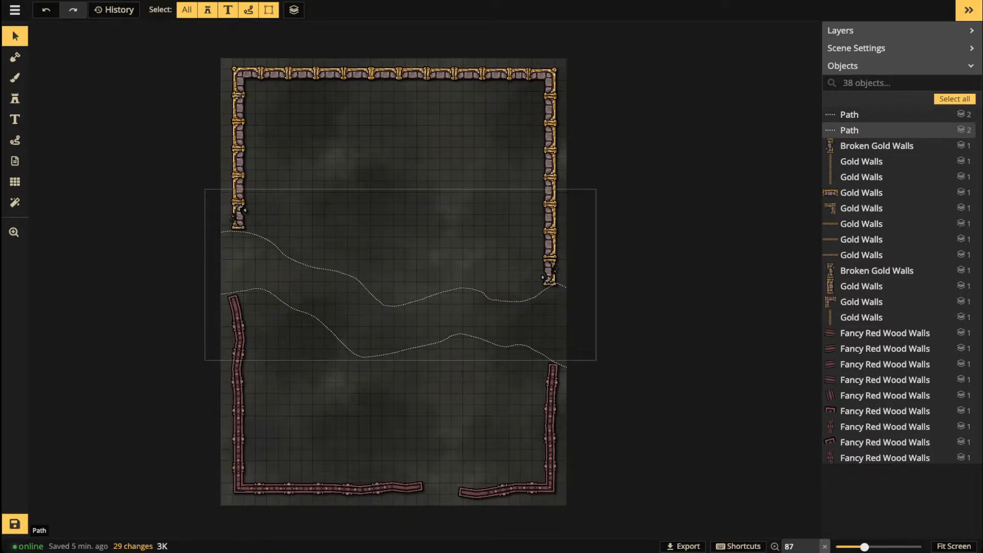
pyautogui.scroll(3, 222, 326)
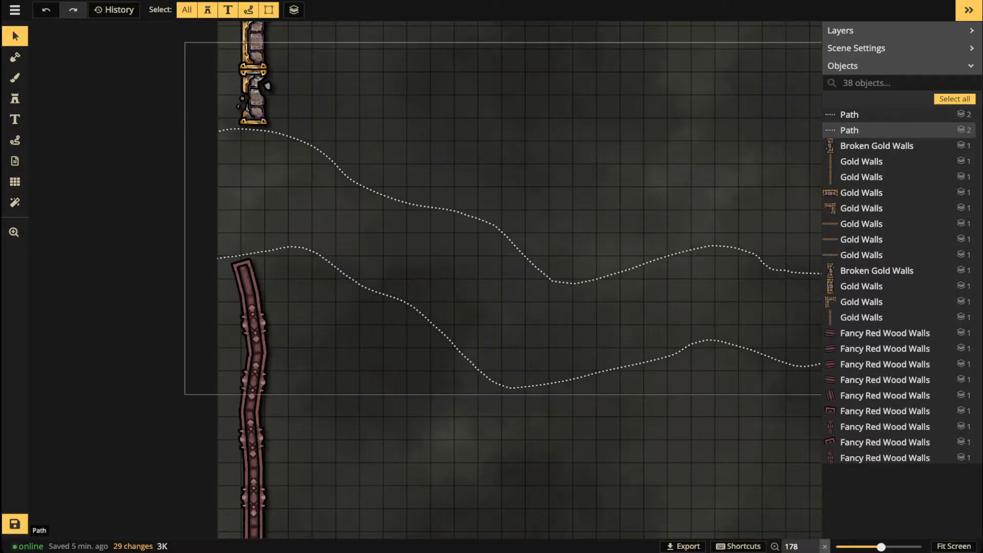
pyautogui.click(255, 99)
pyautogui.moveTo(264, 131); pyautogui.dragTo(253, 100)
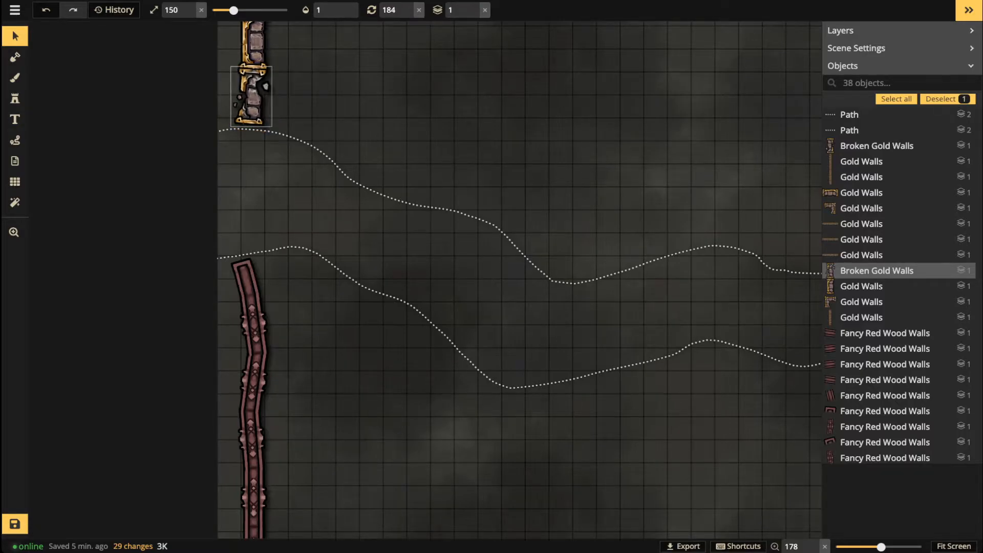
pyautogui.scroll(-3, 279, 140)
pyautogui.scroll(-3, 279, 139)
pyautogui.moveTo(280, 140); pyautogui.dragTo(141, 196)
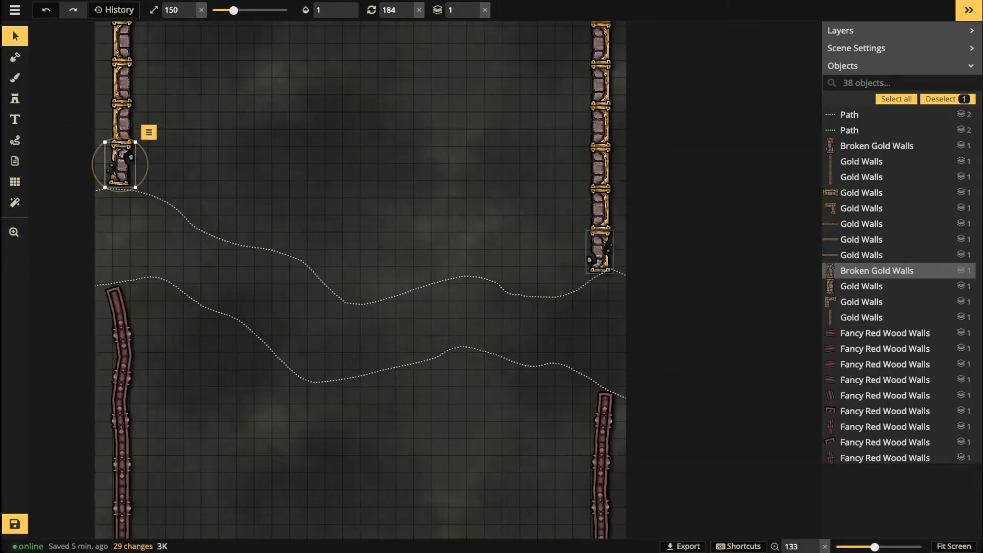
pyautogui.click(600, 251)
pyautogui.moveTo(598, 277); pyautogui.dragTo(601, 250)
pyautogui.click(948, 100)
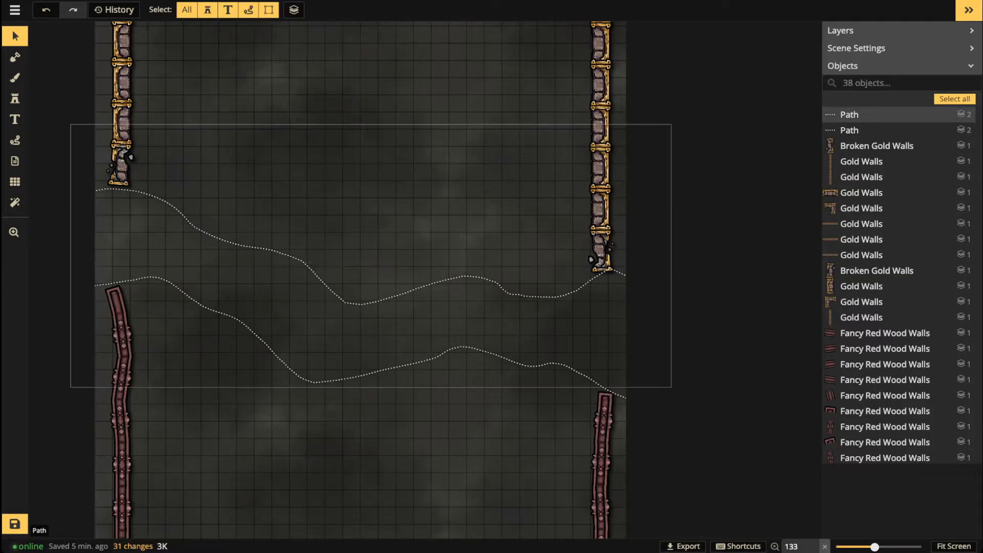
pyautogui.click(601, 252)
pyautogui.moveTo(601, 278); pyautogui.dragTo(603, 278)
pyautogui.click(253, 245)
# Step: Zoom out and recenter the view to show the whole map
pyautogui.scroll(-2, 253, 245)
pyautogui.moveTo(256, 249); pyautogui.dragTo(327, 247)
pyautogui.scroll(-3, 282, 158)
pyautogui.scroll(-2, 324, 242)
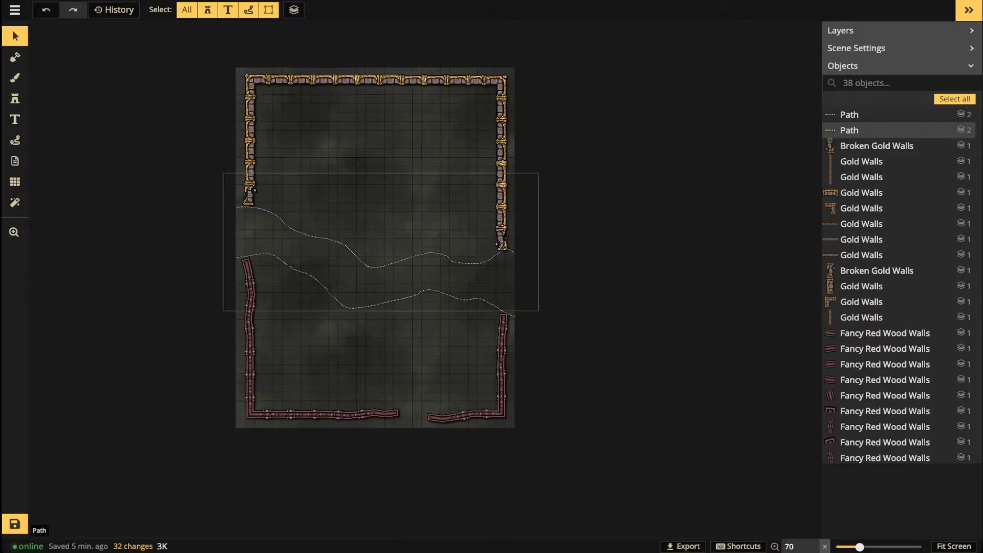
pyautogui.scroll(-1, 375, 236)
pyautogui.moveTo(375, 236); pyautogui.dragTo(361, 239)
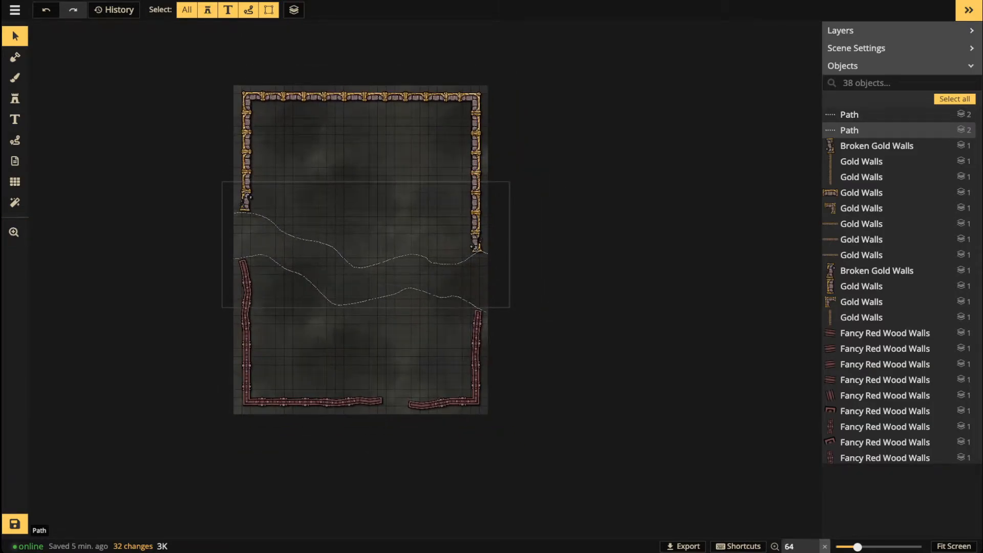
pyautogui.scroll(2, 330, 220)
pyautogui.moveTo(330, 221); pyautogui.dragTo(333, 215)
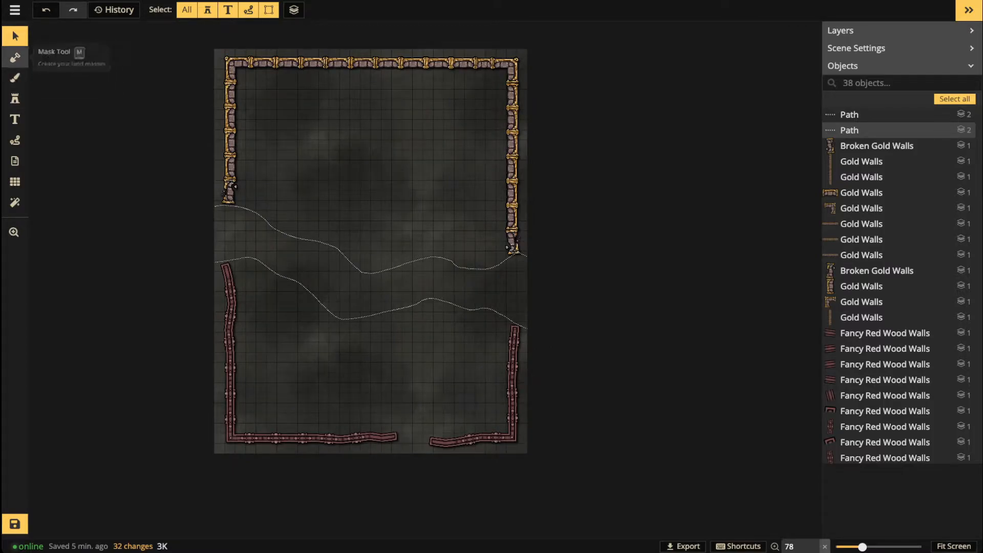
# Step: Draw a roughly 2091 × 2864 rectangular mask over the walled map interior
pyautogui.click(15, 57)
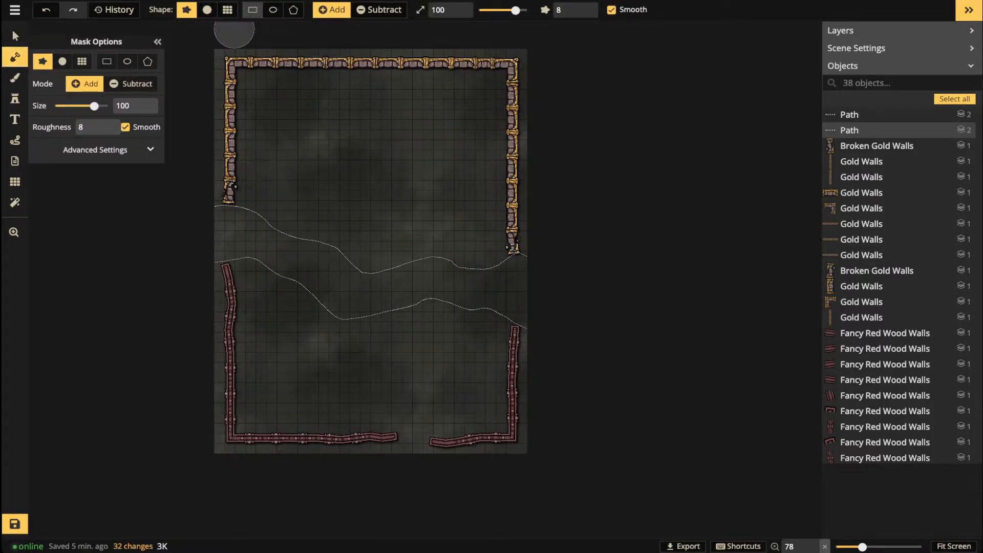
pyautogui.click(252, 10)
pyautogui.moveTo(229, 61); pyautogui.dragTo(514, 439)
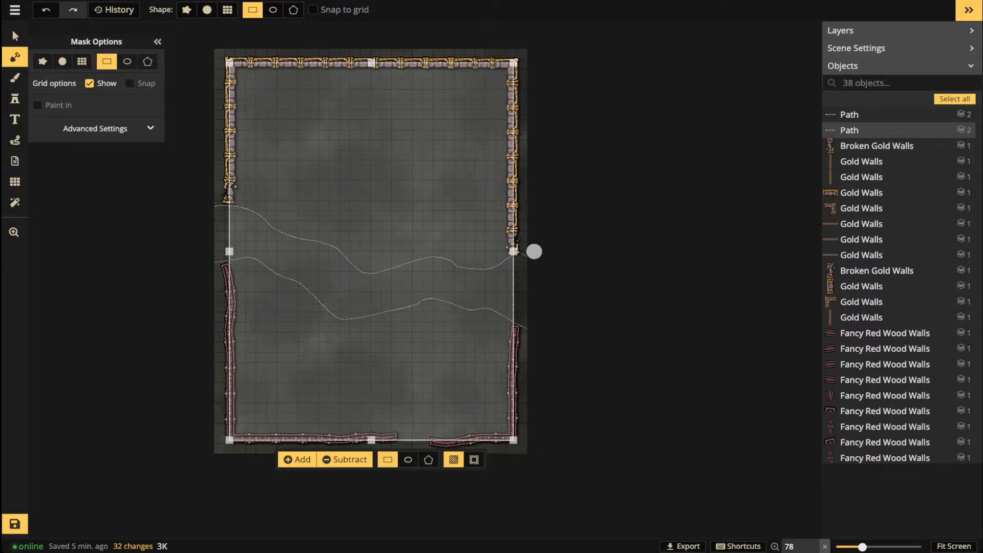
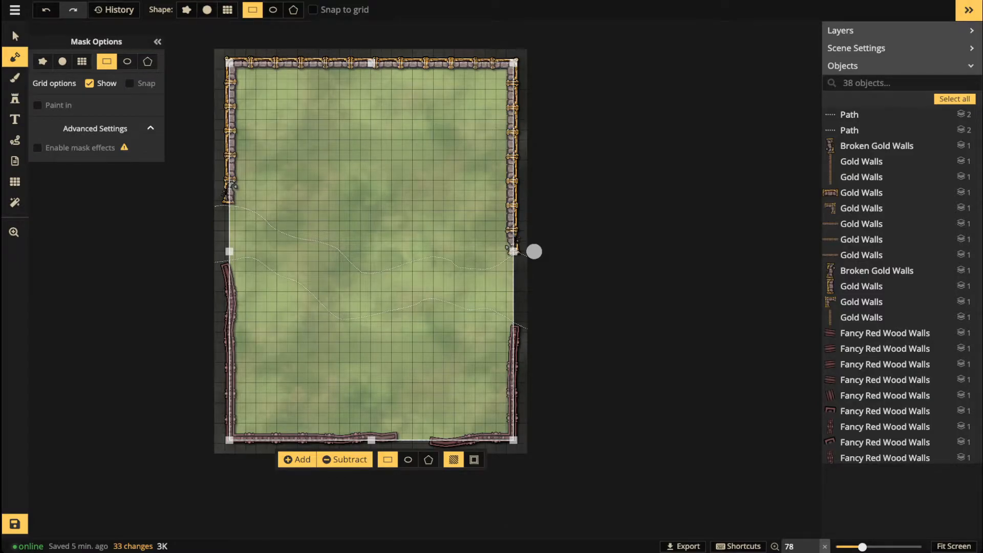
# Step: Commit the rectangular grass mask and switch to the texture brush
pyautogui.press('Escape')
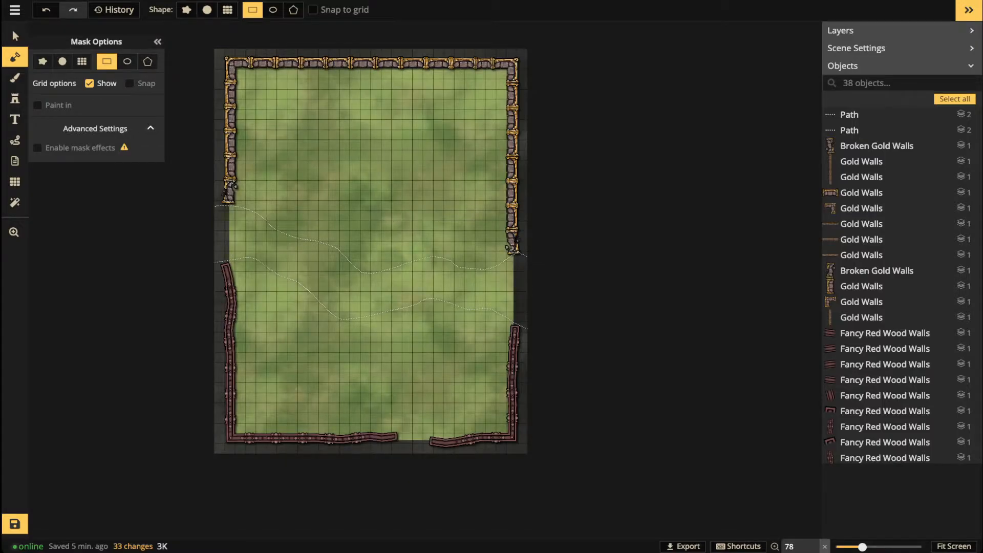
pyautogui.click(15, 78)
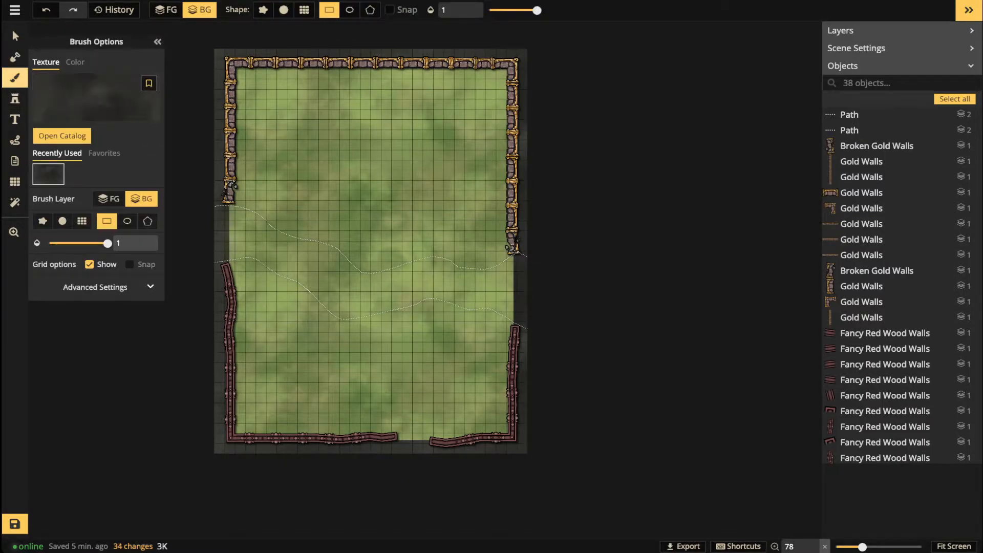
# Step: Set the mask brush to freehand round with smoothing off and lower roughness
pyautogui.click(15, 57)
pyautogui.click(43, 61)
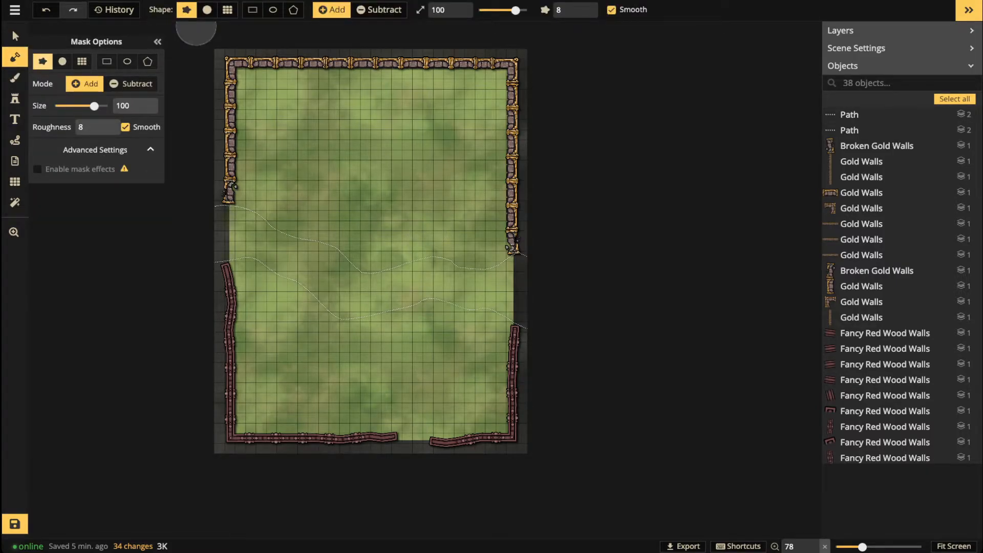
pyautogui.click(612, 10)
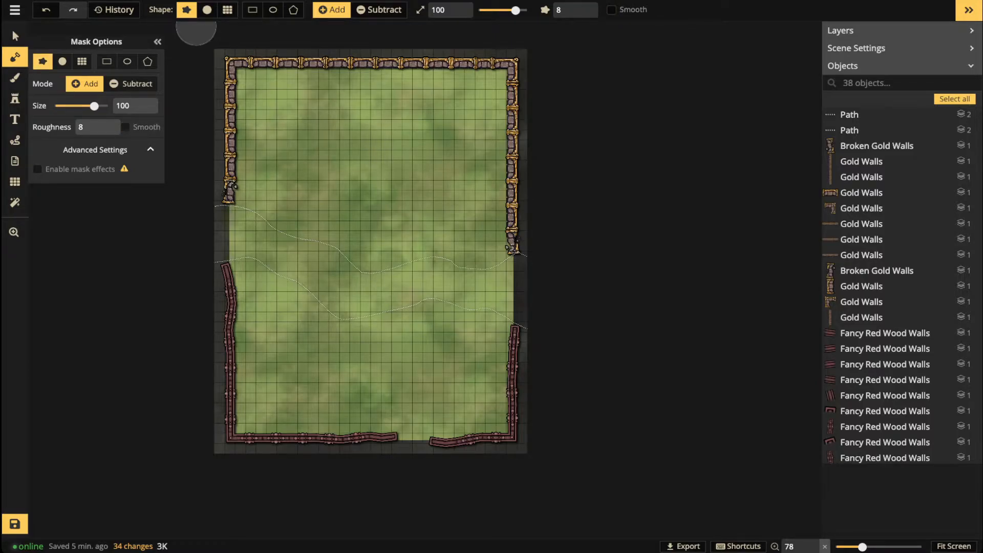
pyautogui.click(582, 14)
pyautogui.click(582, 14)
pyautogui.click(581, 15)
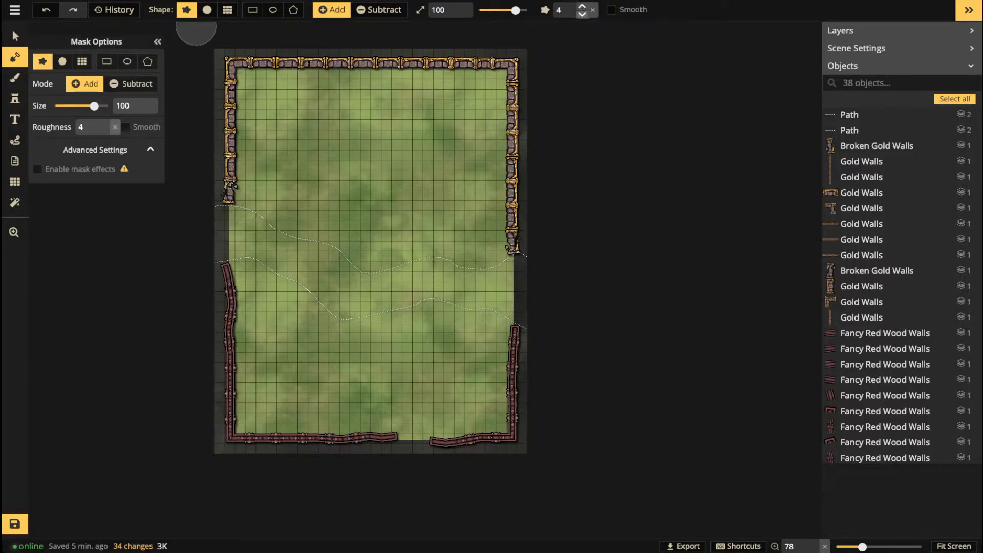
pyautogui.scroll(3, 393, 266)
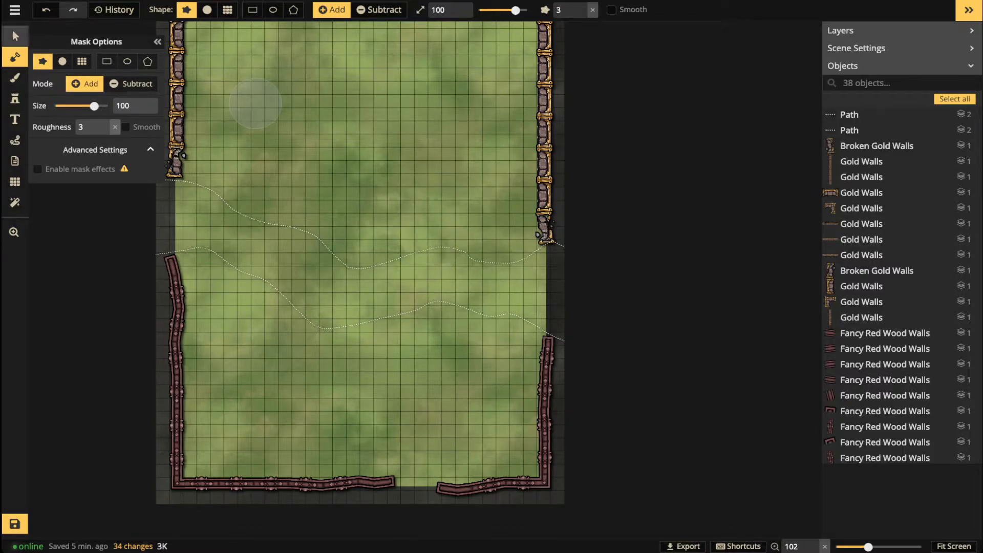
# Step: Move the upper dotted path up and the lower dotted path down
pyautogui.click(15, 35)
pyautogui.moveTo(328, 247); pyautogui.dragTo(328, 229)
pyautogui.click(326, 328)
pyautogui.moveTo(326, 328); pyautogui.dragTo(326, 343)
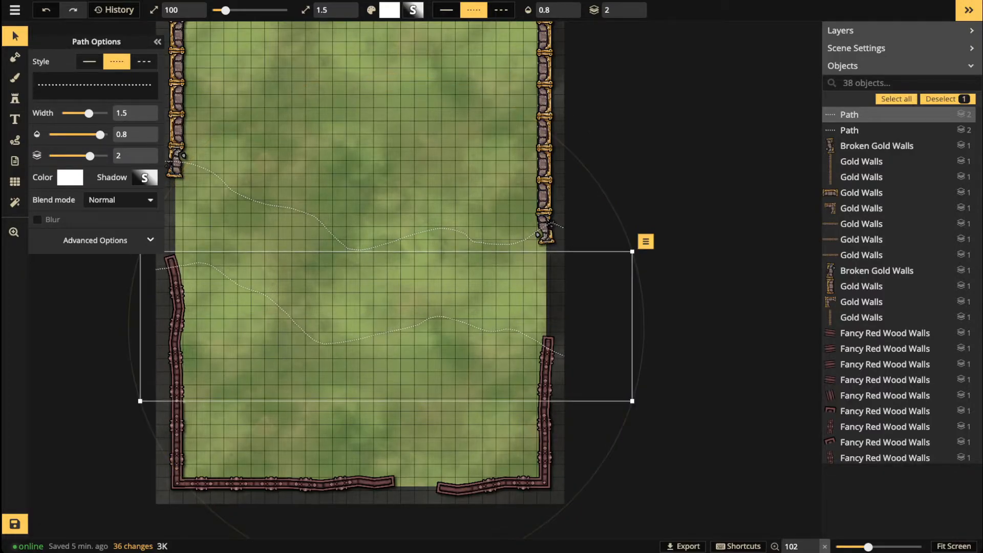
# Step: With a subtract mask brush (roughness 4, size 34), carve a strip along the upper path
pyautogui.click(15, 57)
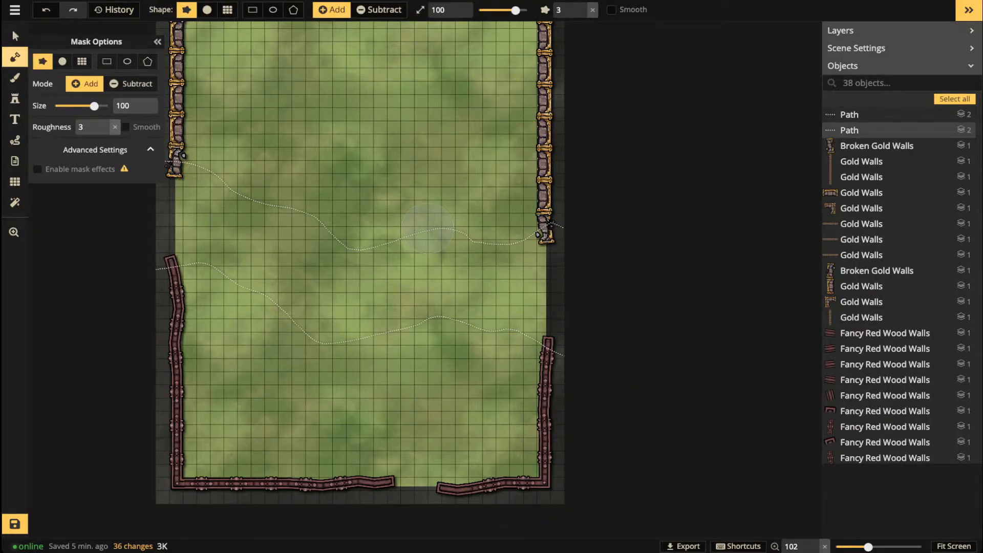
pyautogui.click(582, 7)
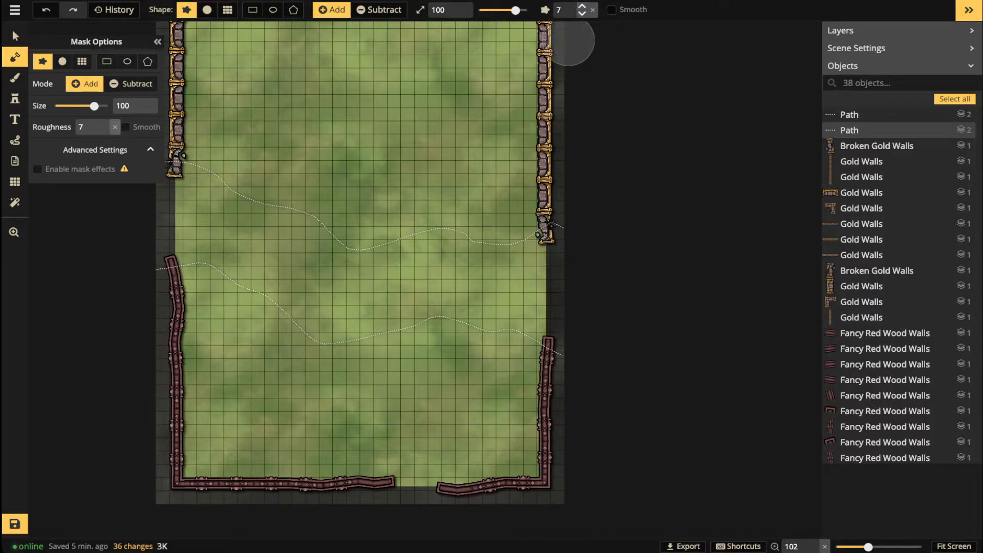
pyautogui.click(380, 10)
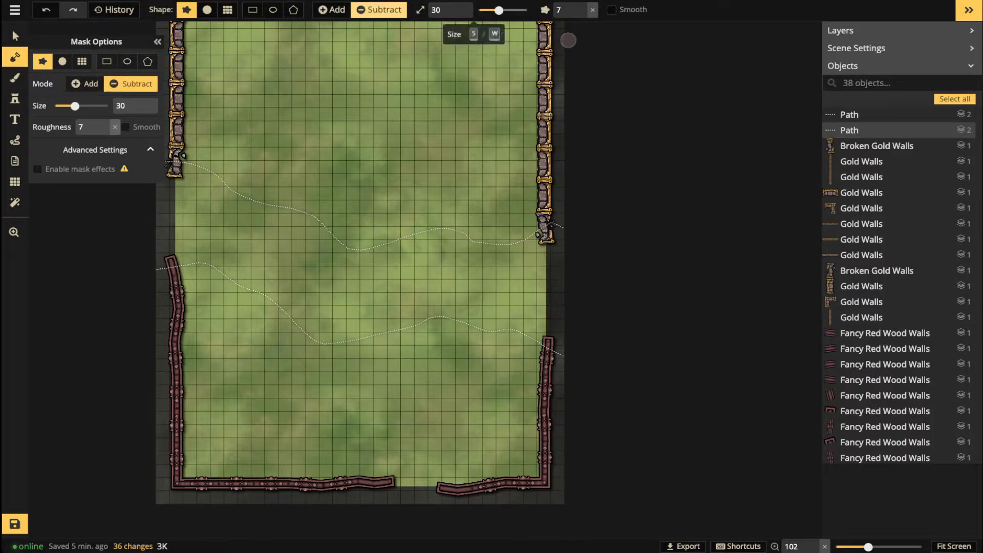
pyautogui.moveTo(498, 10); pyautogui.dragTo(501, 11)
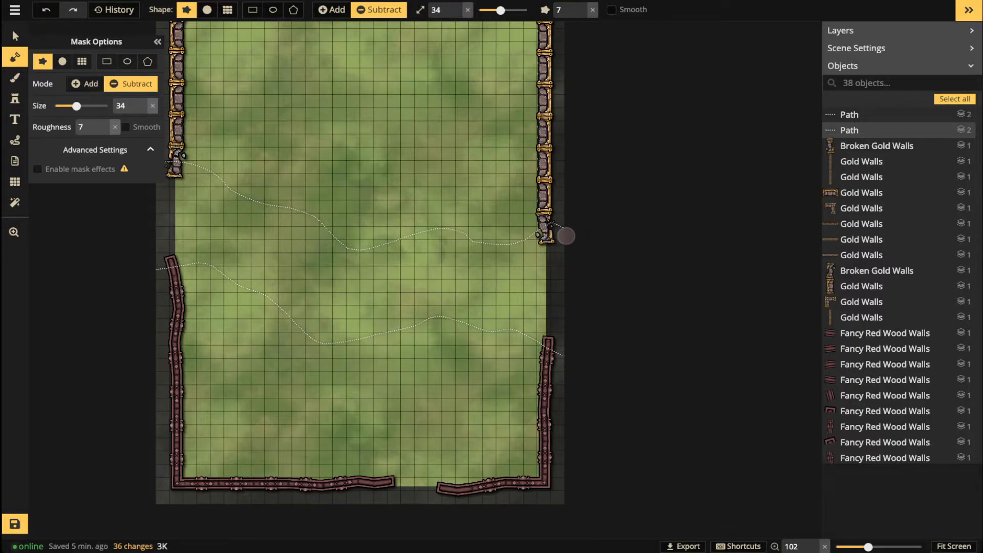
pyautogui.moveTo(532, 245)
pyautogui.mouseDown()
pyautogui.moveTo(497, 251)
pyautogui.moveTo(420, 234)
pyautogui.mouseUp()
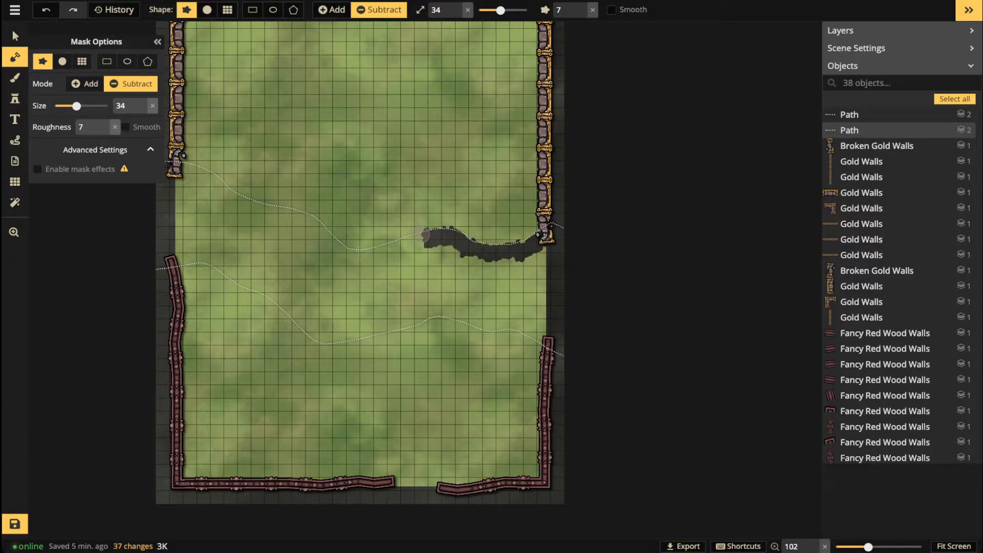
# Step: Undo the first strip, set roughness 12, and carve jagged edges along both dotted paths
pyautogui.hotkey('ctrl', 'z')
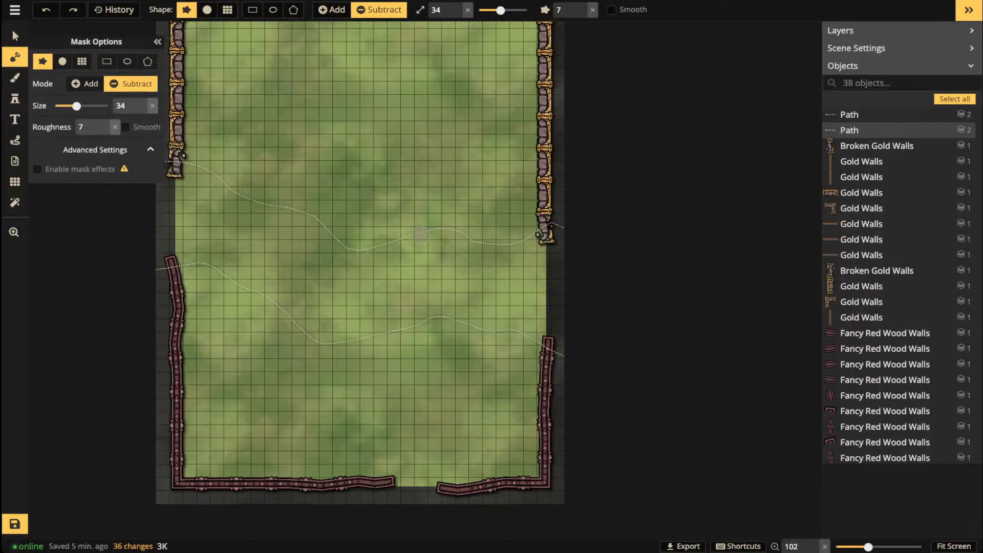
pyautogui.click(582, 8)
pyautogui.click(582, 8)
pyautogui.click(583, 7)
pyautogui.click(583, 7)
pyautogui.click(583, 8)
pyautogui.moveTo(542, 249)
pyautogui.mouseDown()
pyautogui.moveTo(512, 255)
pyautogui.moveTo(537, 244)
pyautogui.moveTo(491, 252)
pyautogui.moveTo(437, 237)
pyautogui.moveTo(344, 257)
pyautogui.moveTo(307, 225)
pyautogui.moveTo(174, 169)
pyautogui.mouseUp()
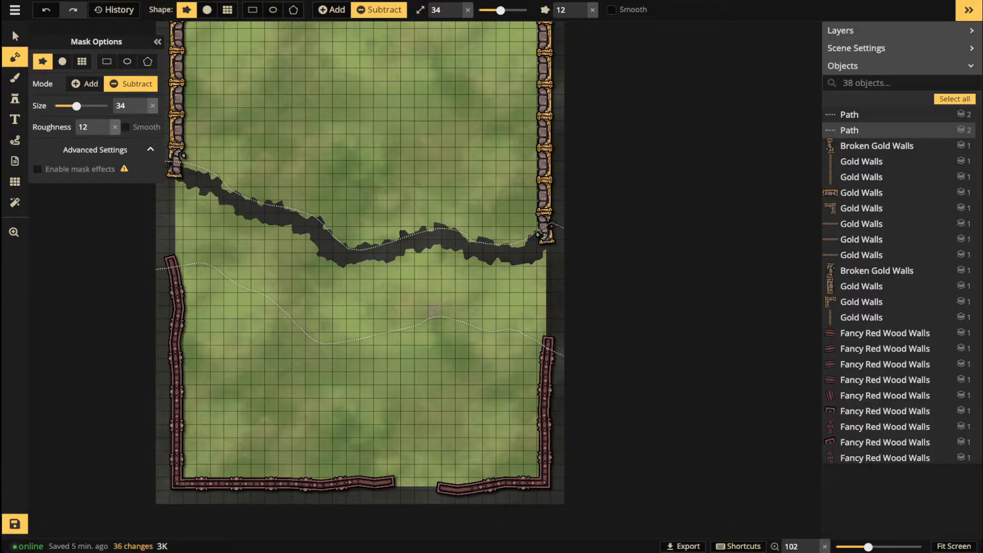
pyautogui.keyDown('shift'); pyautogui.click(408, 325); pyautogui.keyUp('shift')
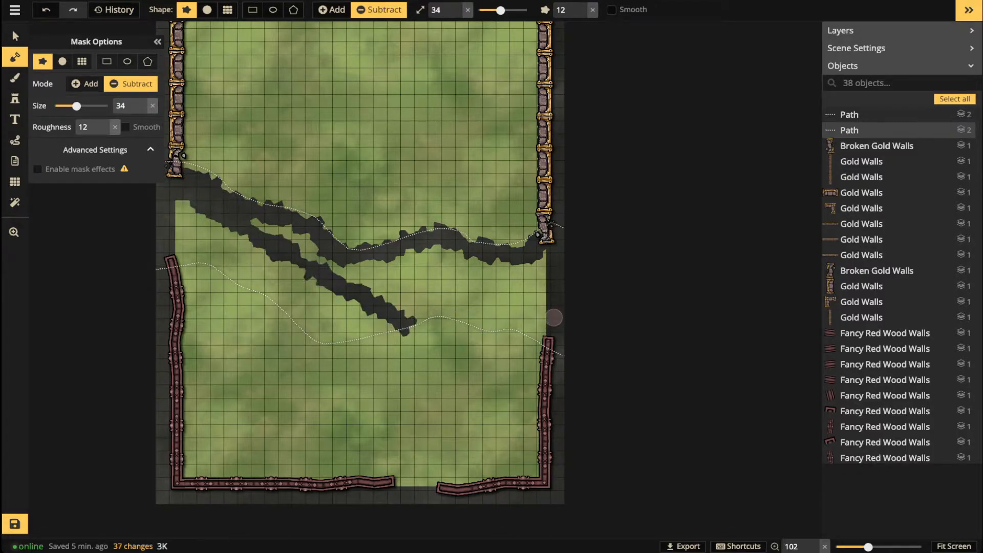
pyautogui.hotkey('ctrl', 'z')
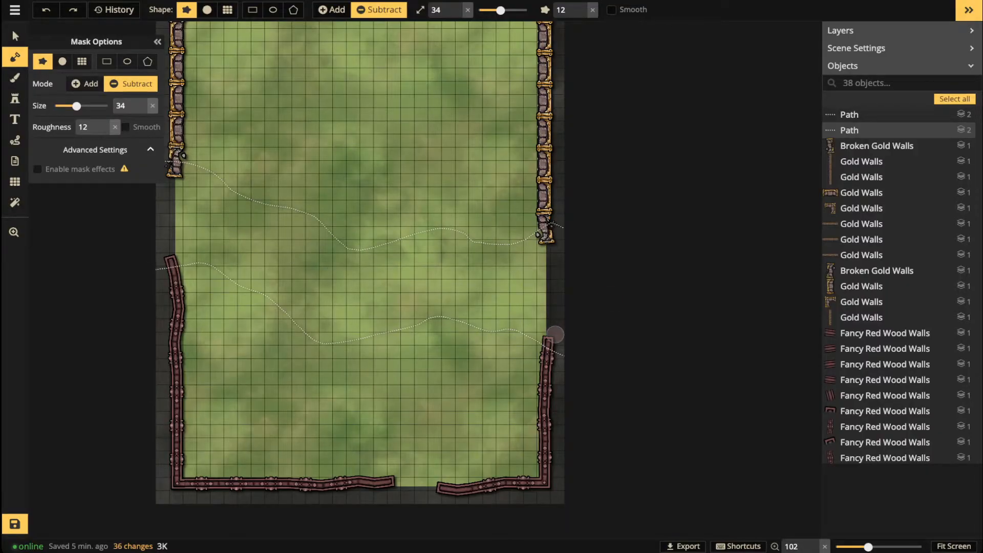
pyautogui.moveTo(553, 230)
pyautogui.mouseDown()
pyautogui.moveTo(525, 255)
pyautogui.moveTo(440, 237)
pyautogui.moveTo(343, 258)
pyautogui.moveTo(301, 219)
pyautogui.moveTo(176, 165)
pyautogui.mouseUp()
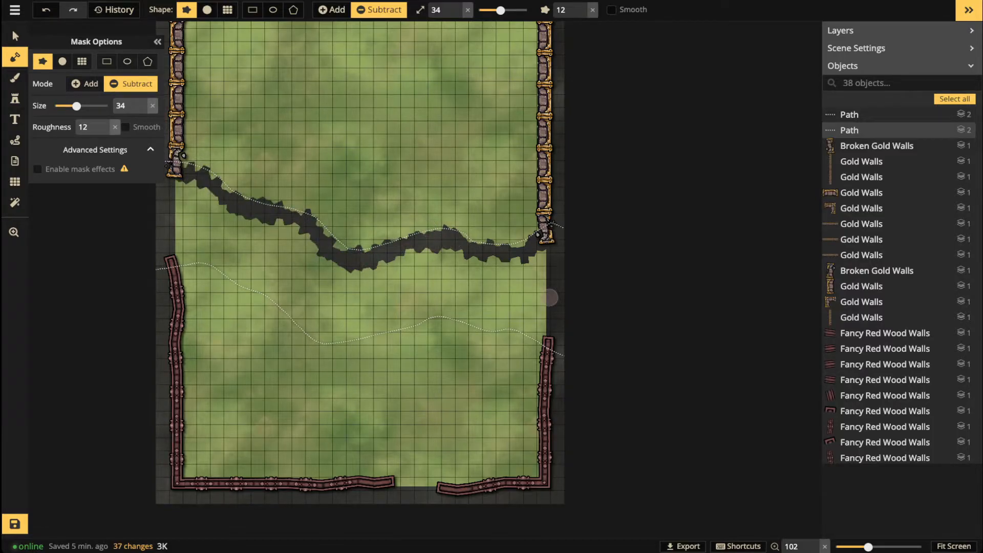
pyautogui.moveTo(544, 338)
pyautogui.mouseDown()
pyautogui.moveTo(439, 311)
pyautogui.moveTo(336, 340)
pyautogui.moveTo(297, 328)
pyautogui.moveTo(286, 310)
pyautogui.moveTo(171, 244)
pyautogui.moveTo(177, 174)
pyautogui.mouseUp()
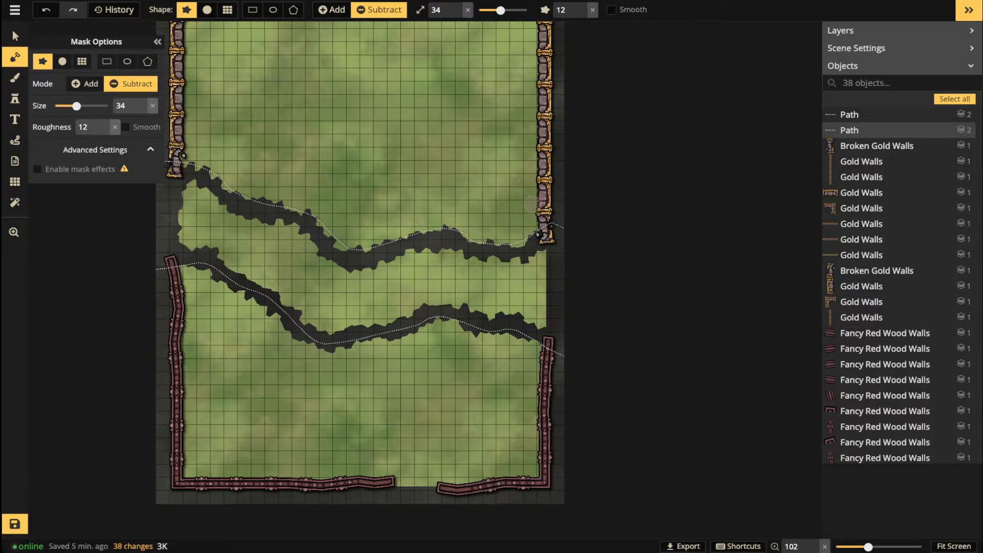
# Step: At brush size 86, erase the remaining grass between the two chasm edges
pyautogui.moveTo(500, 10); pyautogui.dragTo(514, 10)
pyautogui.moveTo(491, 277)
pyautogui.mouseDown()
pyautogui.moveTo(554, 265)
pyautogui.moveTo(541, 280)
pyautogui.moveTo(508, 286)
pyautogui.moveTo(517, 302)
pyautogui.moveTo(552, 316)
pyautogui.moveTo(450, 265)
pyautogui.moveTo(425, 261)
pyautogui.moveTo(371, 280)
pyautogui.moveTo(336, 275)
pyautogui.moveTo(193, 193)
pyautogui.moveTo(186, 233)
pyautogui.moveTo(301, 310)
pyautogui.moveTo(340, 320)
pyautogui.moveTo(441, 289)
pyautogui.moveTo(482, 288)
pyautogui.moveTo(294, 281)
pyautogui.mouseUp()
pyautogui.moveTo(411, 302); pyautogui.dragTo(567, 296)
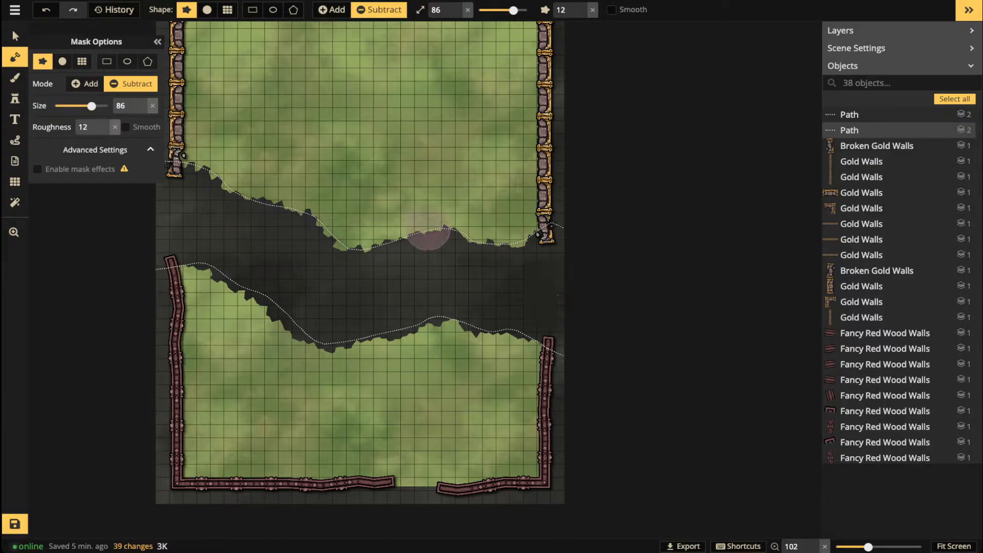
# Step: Delete the upper and lower dotted guide paths and zoom out to the whole map
pyautogui.press('v')
pyautogui.click(444, 228)
pyautogui.press('Delete')
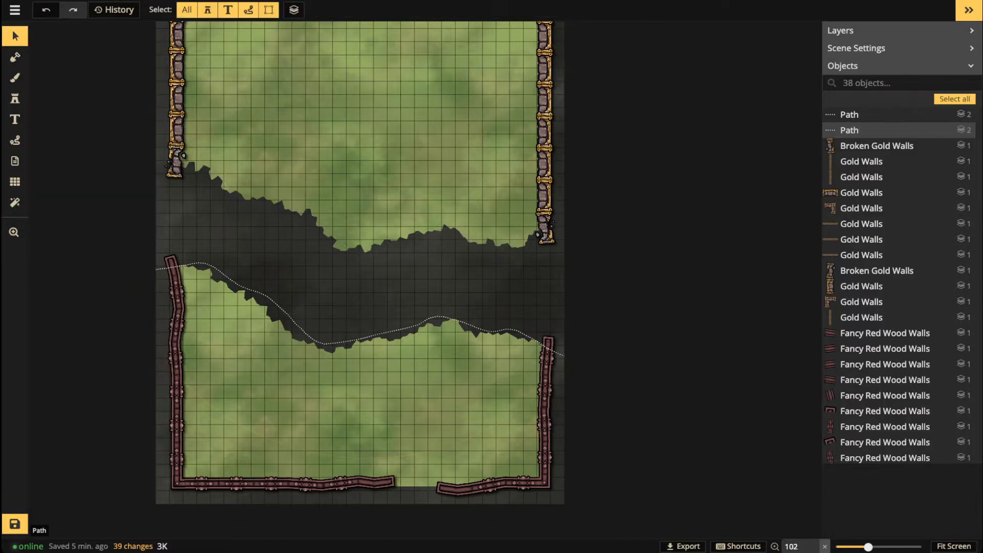
pyautogui.click(376, 335)
pyautogui.press('Delete')
pyautogui.scroll(-5, 330, 185)
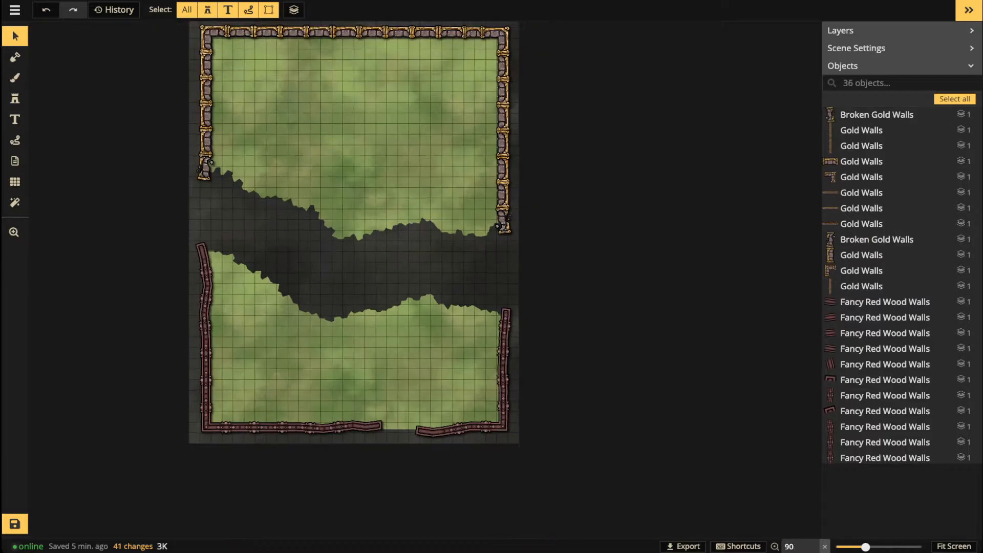
pyautogui.moveTo(204, 169); pyautogui.dragTo(222, 202)
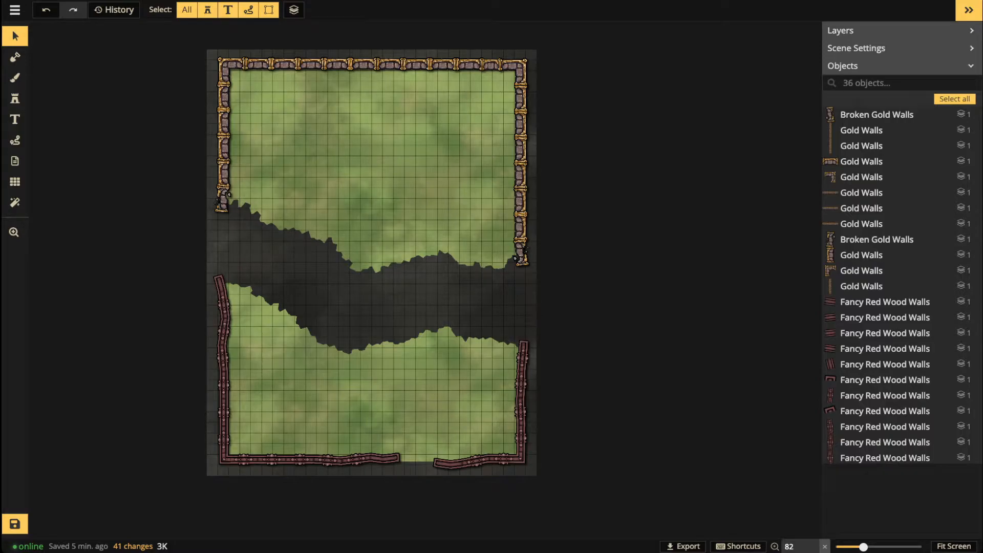
pyautogui.click(521, 228)
# Step: Replace a right gold wall piece with two short Gold Walls stamps
pyautogui.scroll(12, 520, 228)
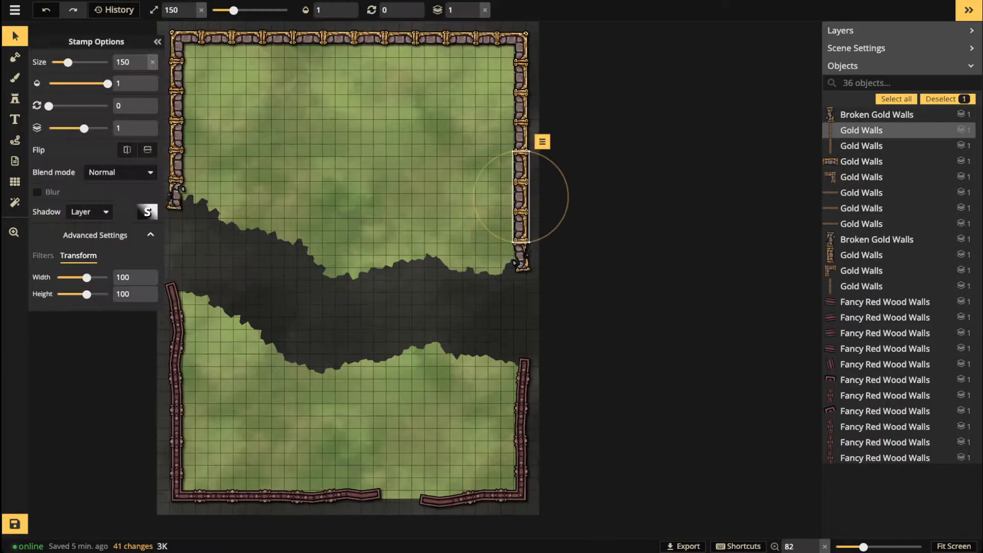
pyautogui.press('Delete')
pyautogui.click(521, 81)
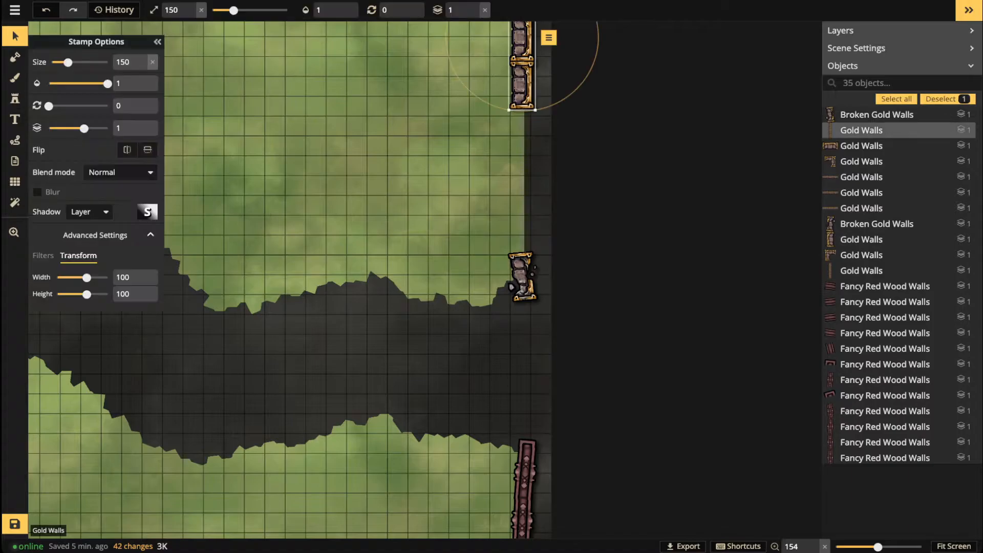
pyautogui.click(15, 98)
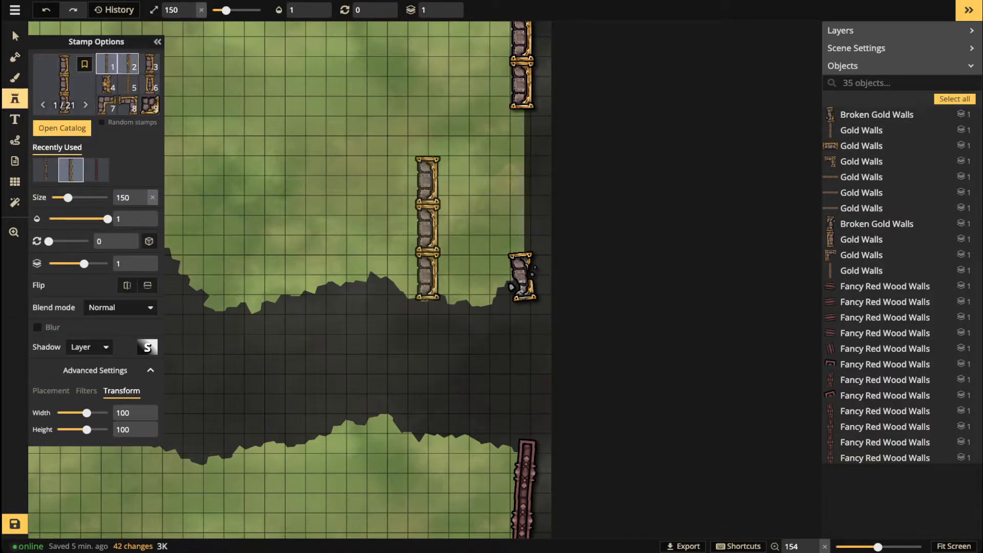
pyautogui.click(128, 64)
pyautogui.click(149, 64)
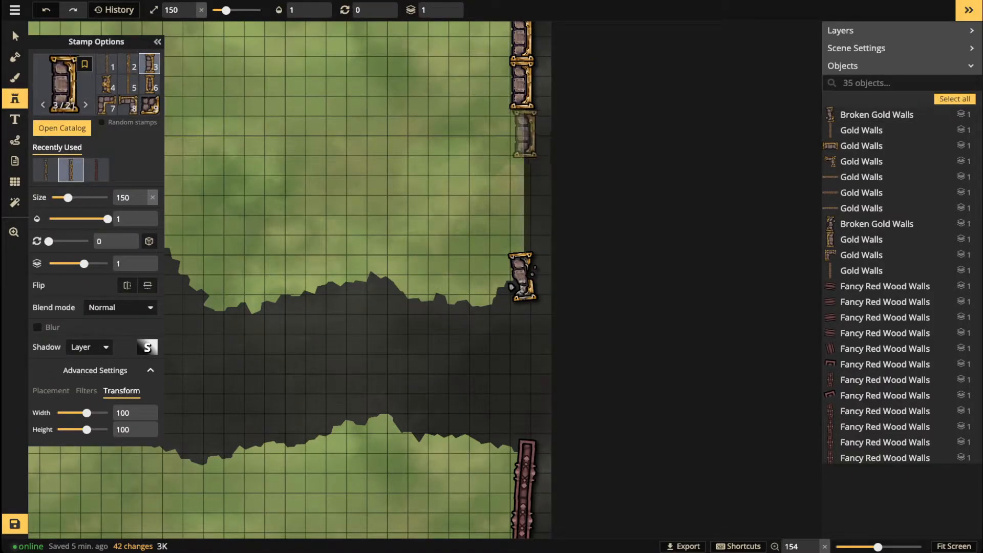
pyautogui.click(521, 135)
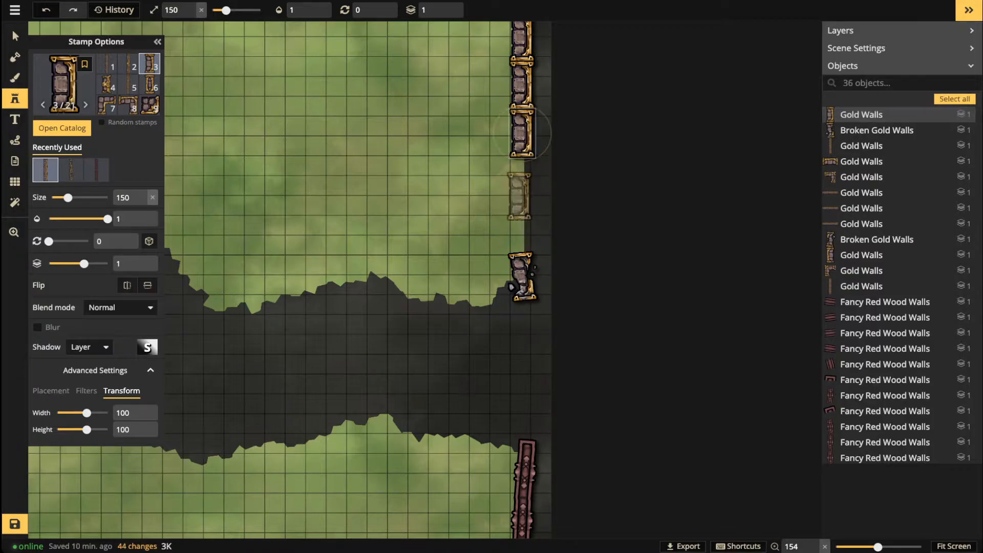
pyautogui.click(521, 182)
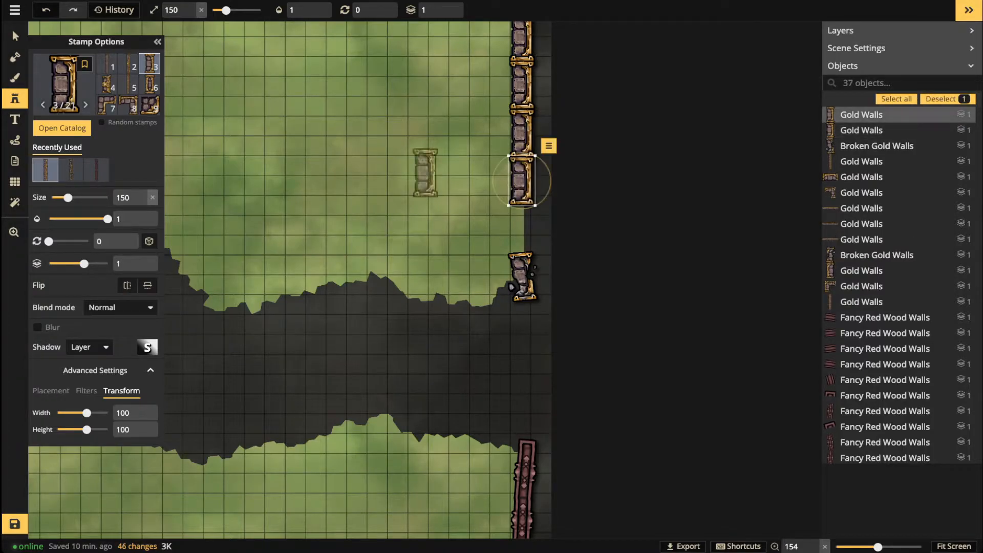
# Step: Stamp a gold wall piece into the right wall's gap above the chasm, tilted to align
pyautogui.scroll(-2, 421, 173)
pyautogui.moveTo(420, 173); pyautogui.dragTo(634, 234)
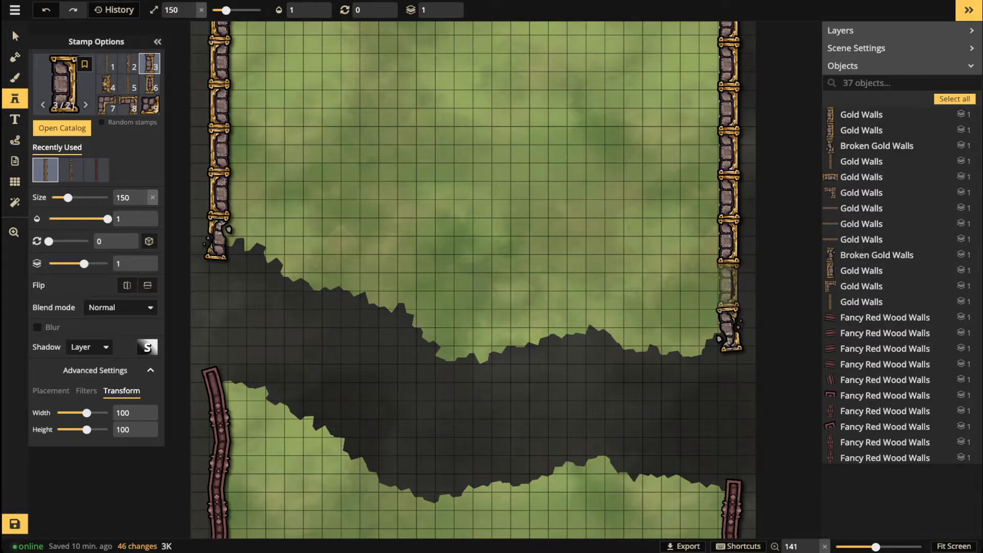
pyautogui.click(728, 285)
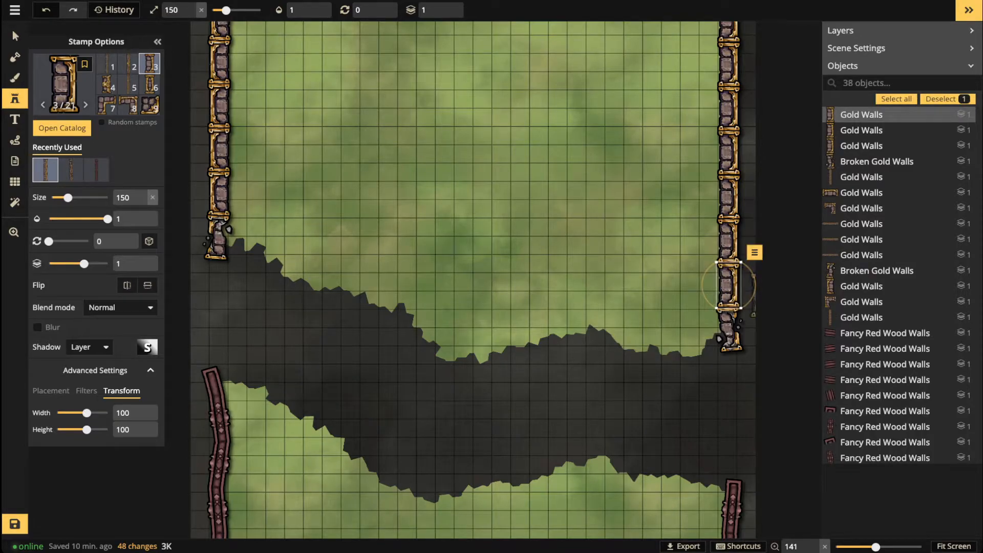
pyautogui.moveTo(755, 285); pyautogui.dragTo(755, 286)
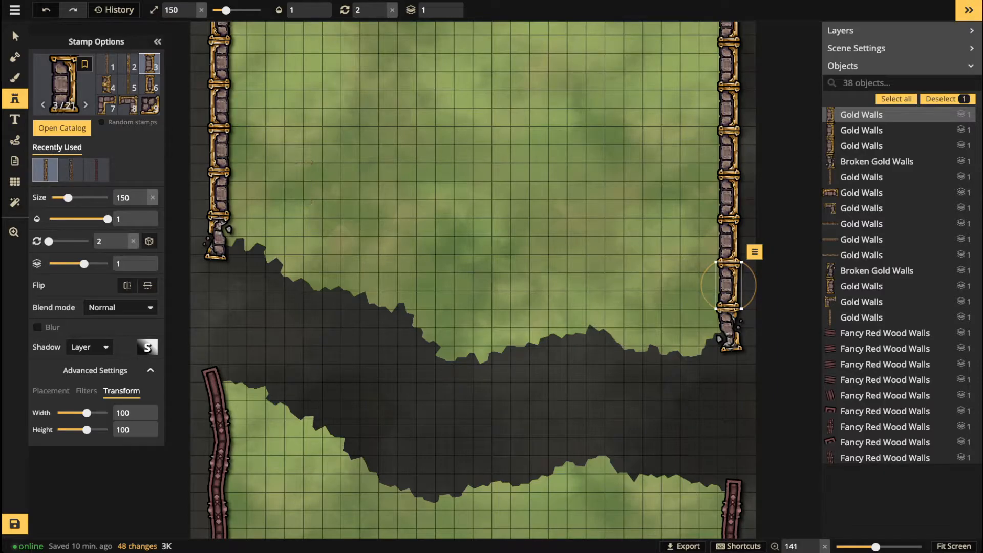
# Step: Check the new gold wall and the broken piece below, then pan to the bottom walls
pyautogui.click(14, 35)
pyautogui.scroll(-2, 543, 279)
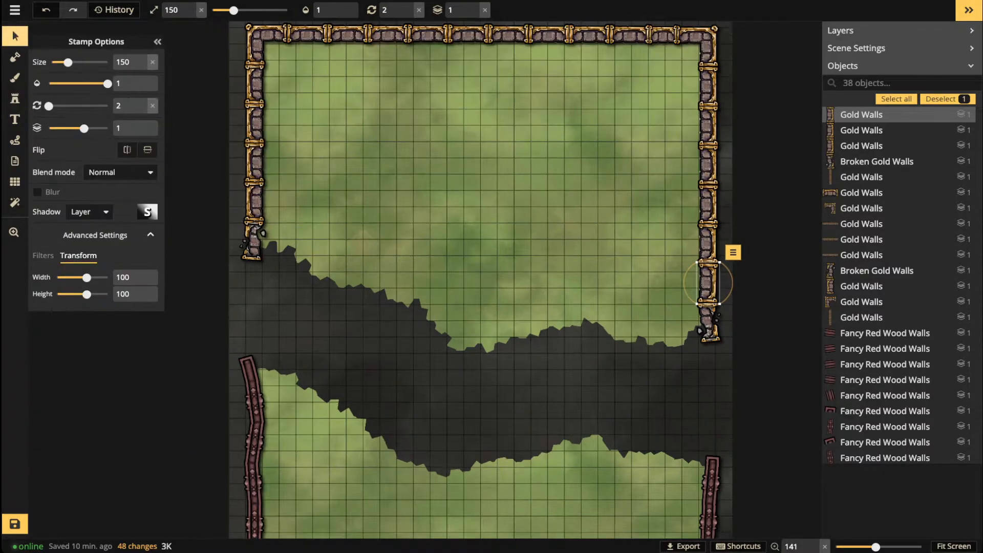
pyautogui.moveTo(543, 279); pyautogui.dragTo(412, 287)
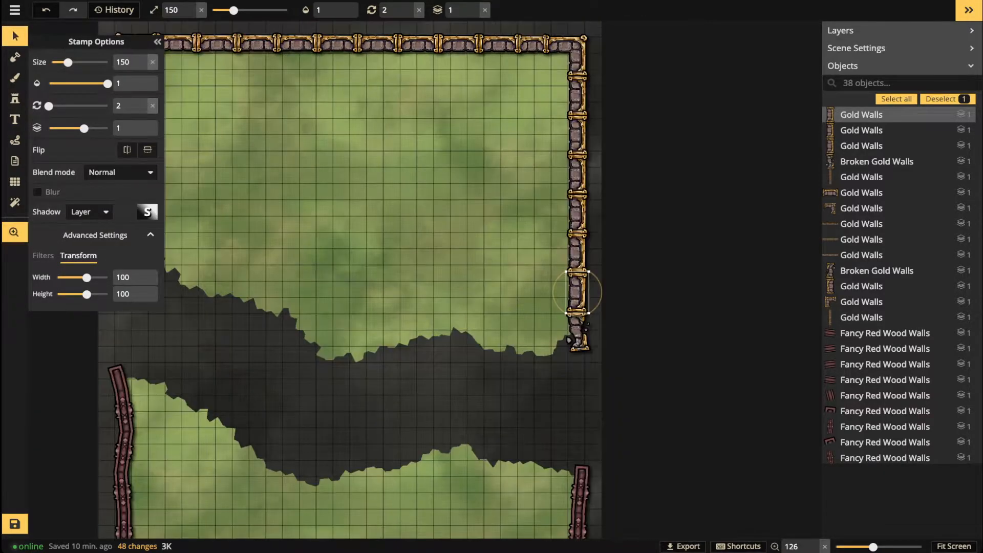
pyautogui.click(578, 292)
pyautogui.click(577, 330)
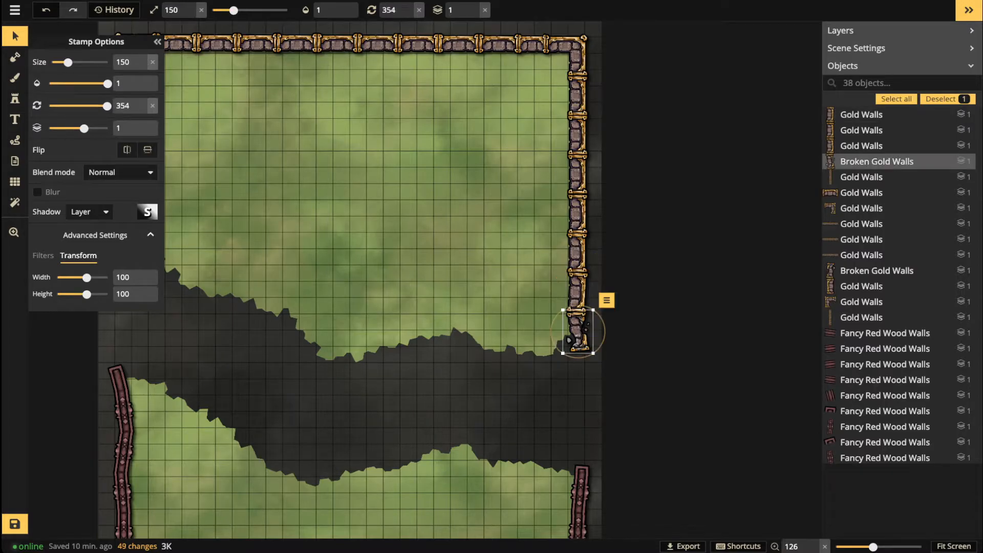
pyautogui.scroll(-3, 381, 212)
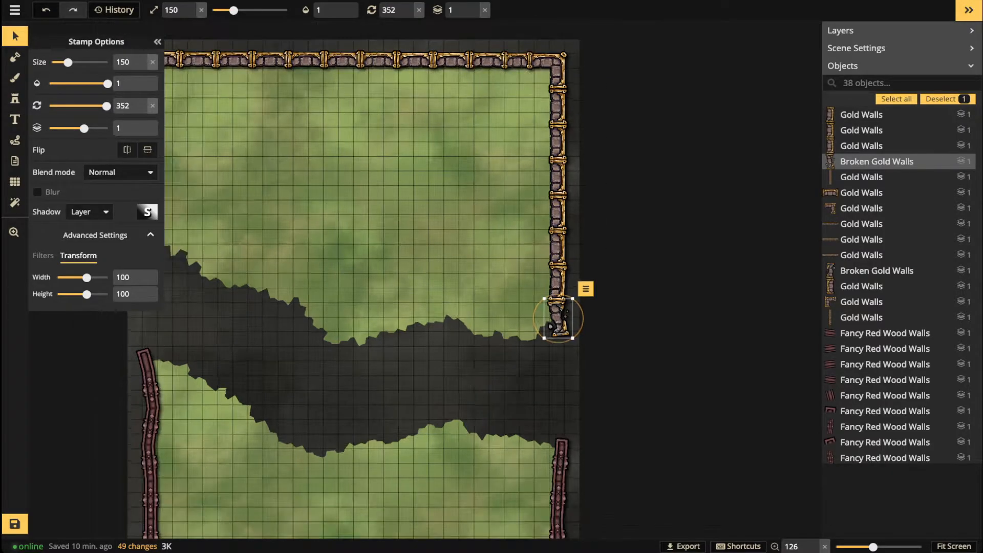
pyautogui.click(333, 271)
pyautogui.scroll(-2, 313, 289)
pyautogui.press('space')
pyautogui.moveTo(312, 289); pyautogui.dragTo(395, 241)
pyautogui.scroll(-1, 390, 267)
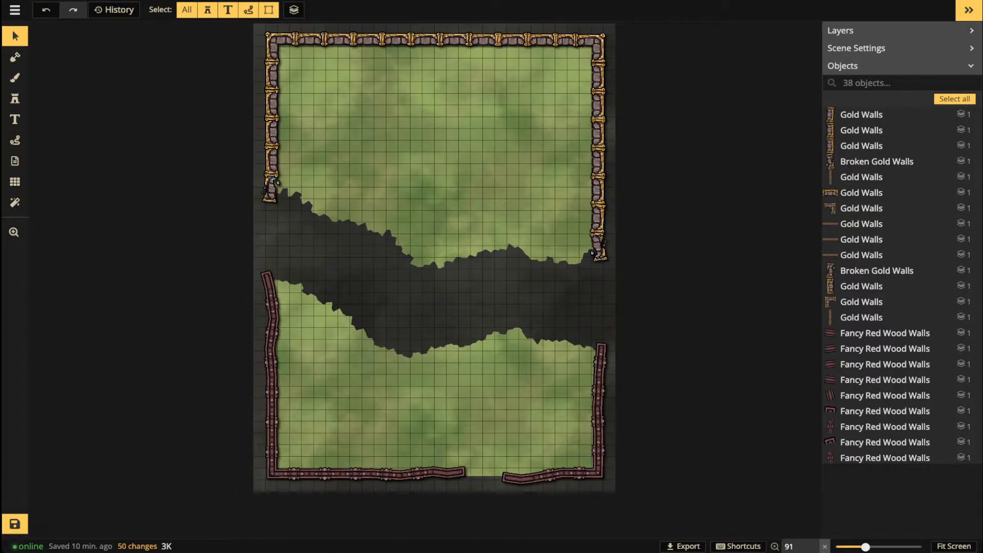
# Step: Copy the bottom red wood wall end piece and place a shadowless copy on the floor
pyautogui.scroll(3, 604, 364)
pyautogui.scroll(3, 561, 338)
pyautogui.scroll(-3, 328, 338)
pyautogui.press('space')
pyautogui.moveTo(325, 345); pyautogui.dragTo(384, 379)
pyautogui.scroll(-2, 391, 348)
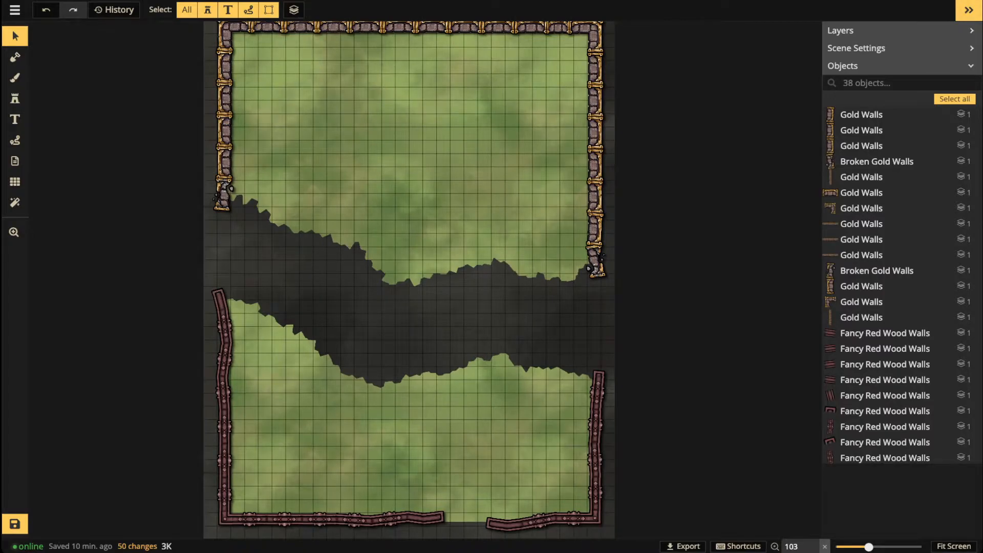
pyautogui.scroll(1, 384, 358)
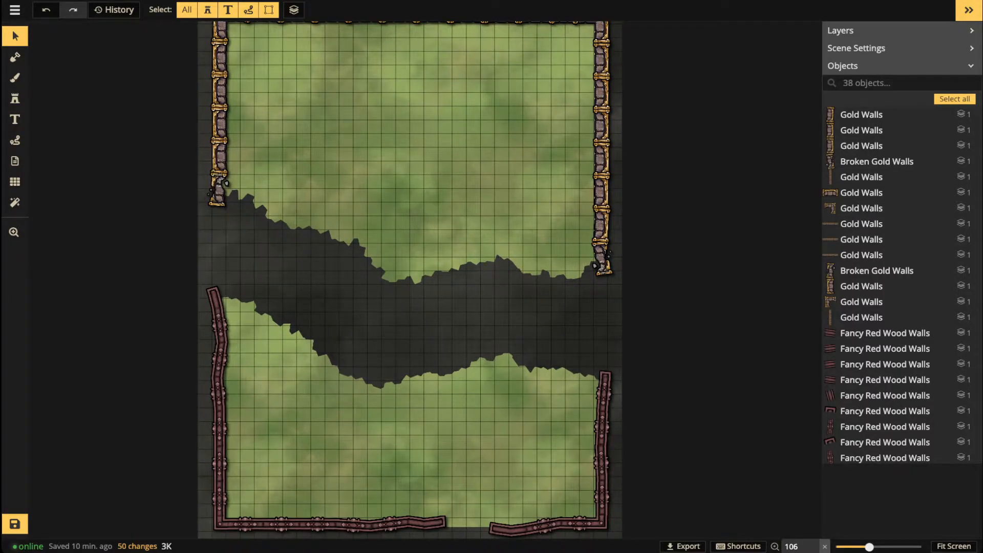
pyautogui.scroll(4, 443, 446)
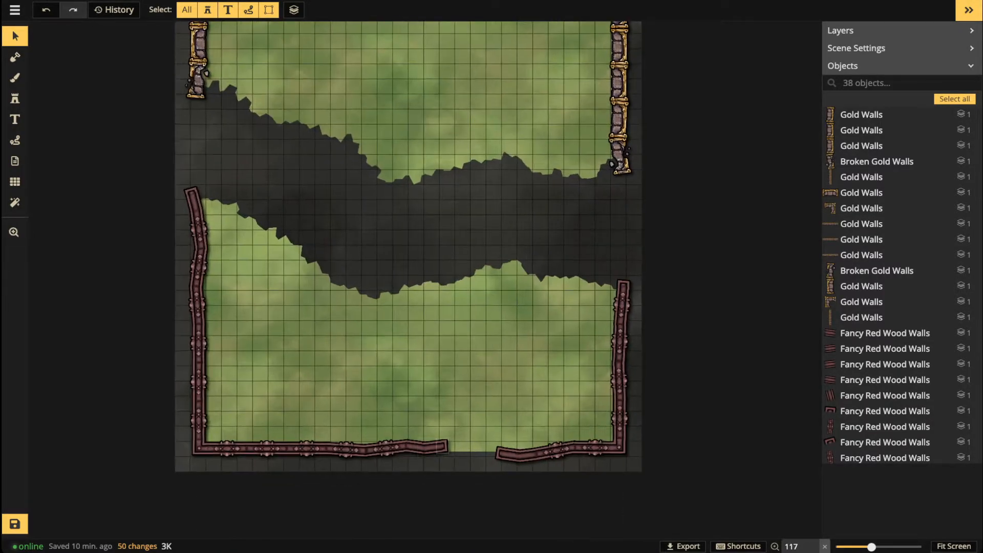
pyautogui.click(442, 445)
pyautogui.scroll(10, 445, 448)
pyautogui.hotkey('ctrl', 'c')
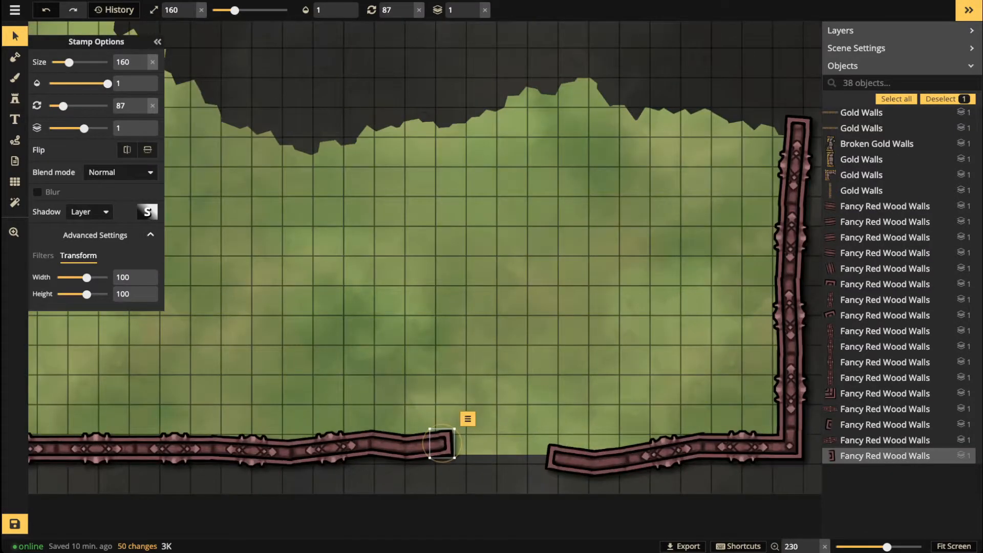
pyautogui.hotkey('ctrl', 'v')
pyautogui.scroll(4, 566, 305)
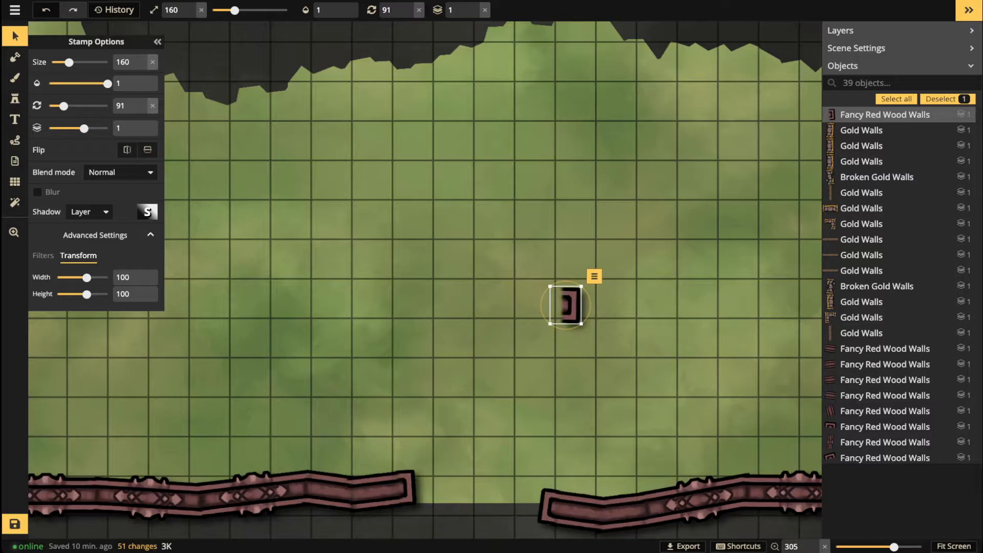
pyautogui.click(90, 212)
pyautogui.click(80, 228)
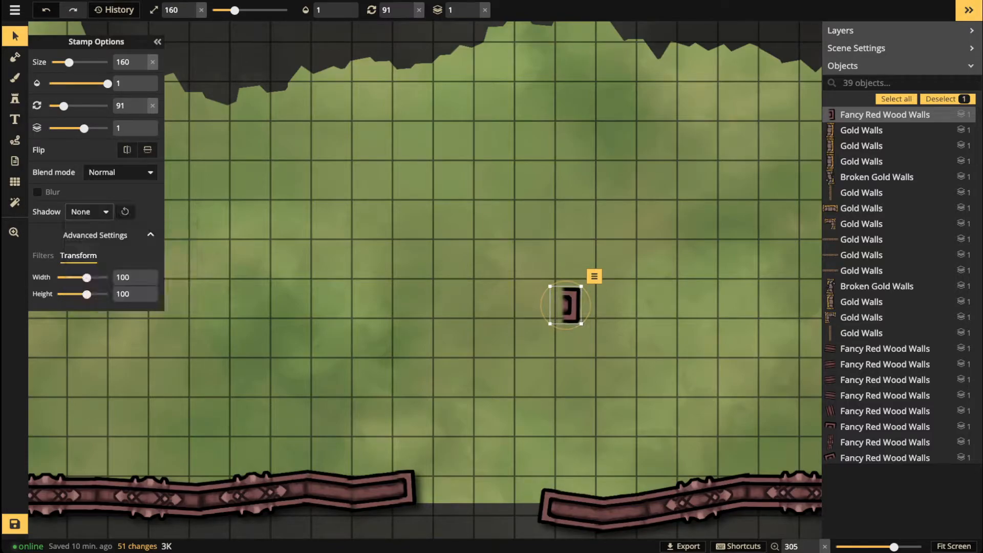
pyautogui.click(557, 302)
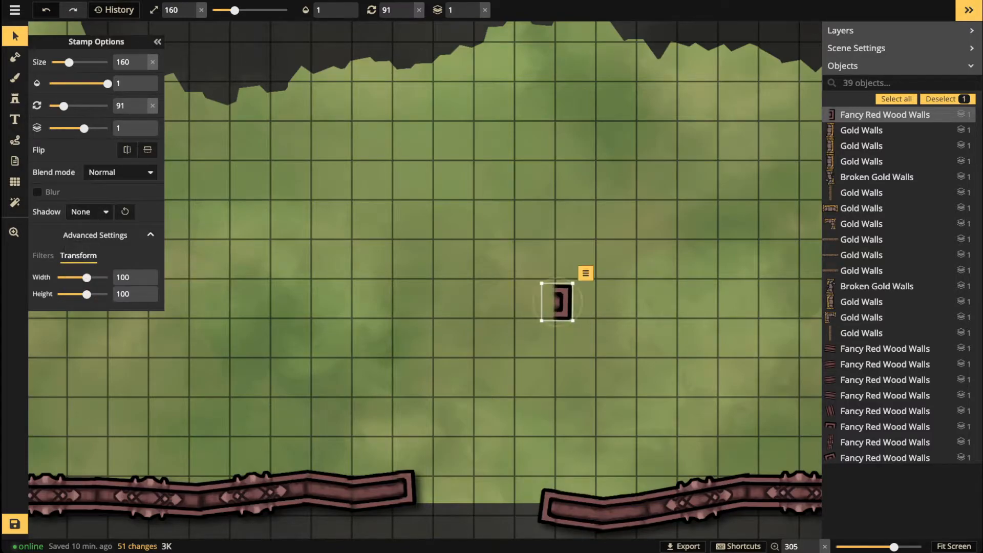
# Step: Add a turned second half, set height 113, group both, and move the post into the bottom gap
pyautogui.hotkey('ctrl', 'v')
pyautogui.scroll(10, 478, 301)
pyautogui.scroll(2, 478, 301)
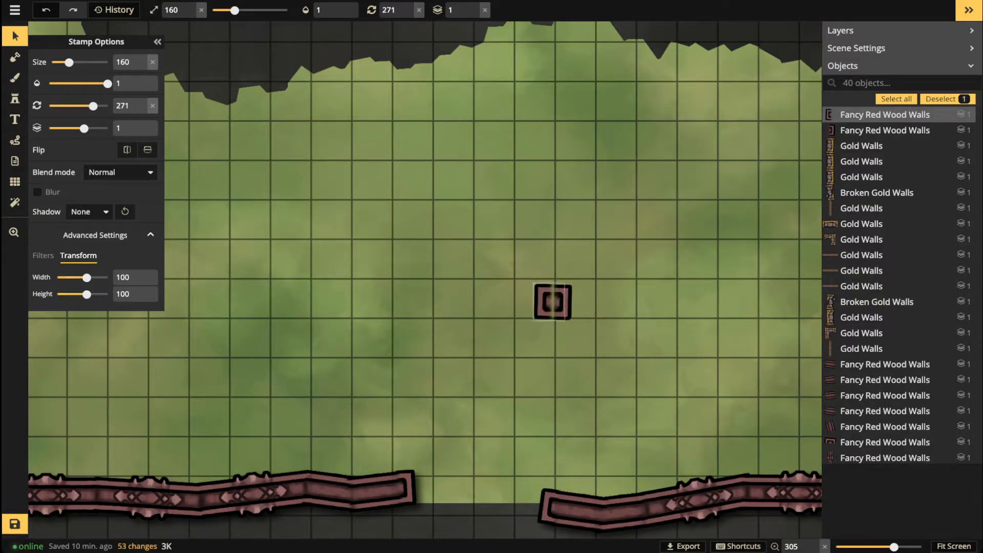
pyautogui.click(554, 302)
pyautogui.moveTo(505, 263); pyautogui.dragTo(563, 315)
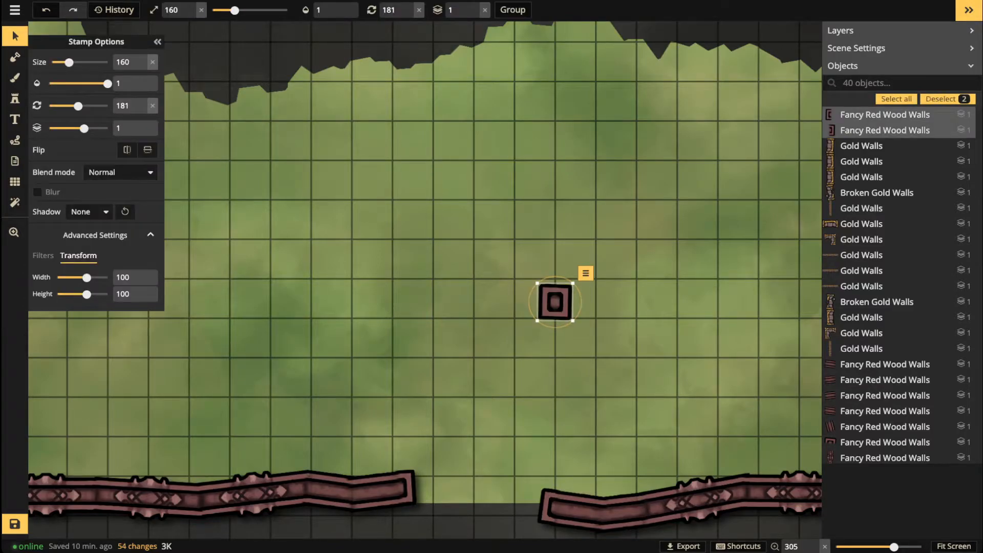
pyautogui.click(43, 256)
pyautogui.click(78, 256)
pyautogui.moveTo(86, 294); pyautogui.dragTo(89, 294)
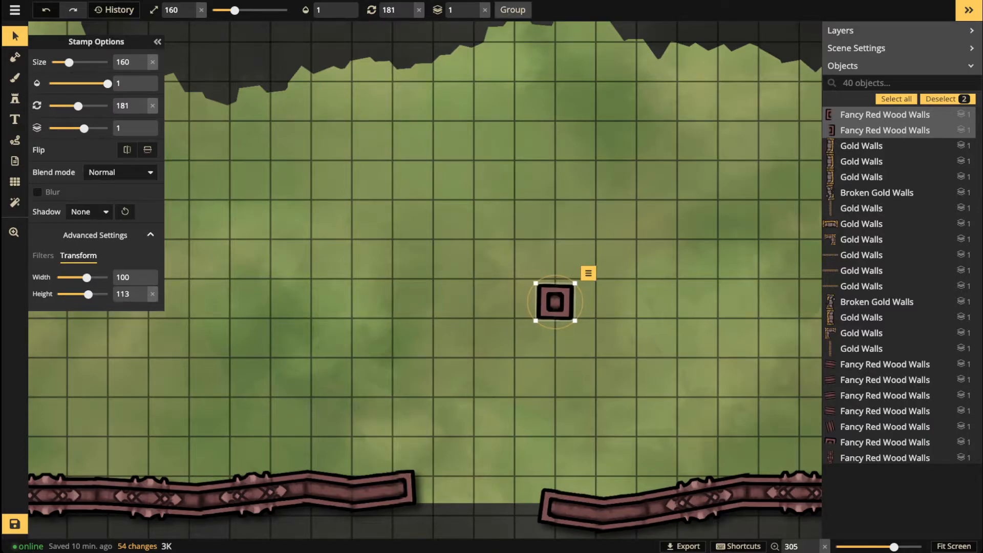
pyautogui.click(513, 10)
pyautogui.moveTo(555, 302); pyautogui.dragTo(477, 491)
# Step: Delete a lower segment of the left red wall
pyautogui.click(376, 312)
pyautogui.scroll(-8, 377, 311)
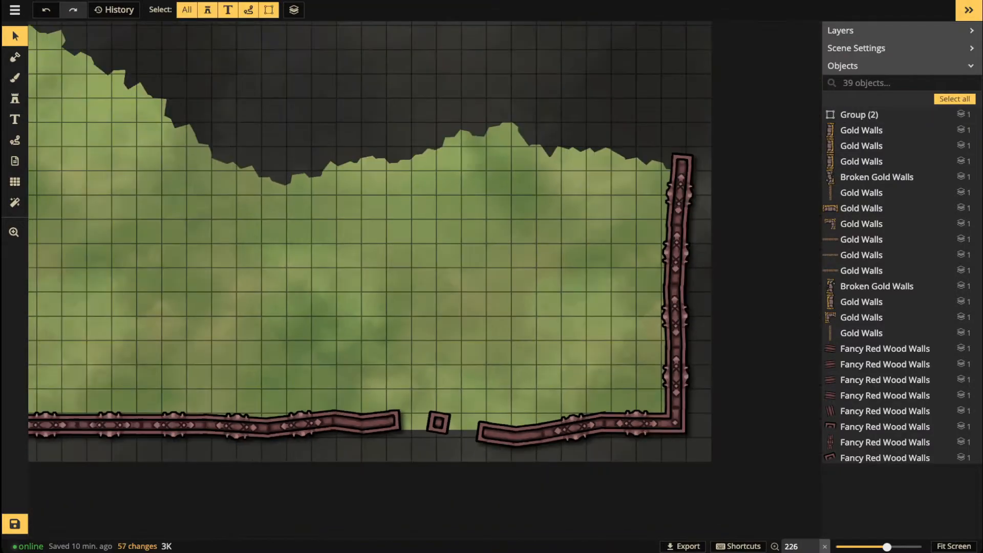
pyautogui.press('space')
pyautogui.moveTo(377, 312); pyautogui.dragTo(456, 330)
pyautogui.moveTo(204, 285); pyautogui.dragTo(287, 309)
pyautogui.scroll(5, 287, 309)
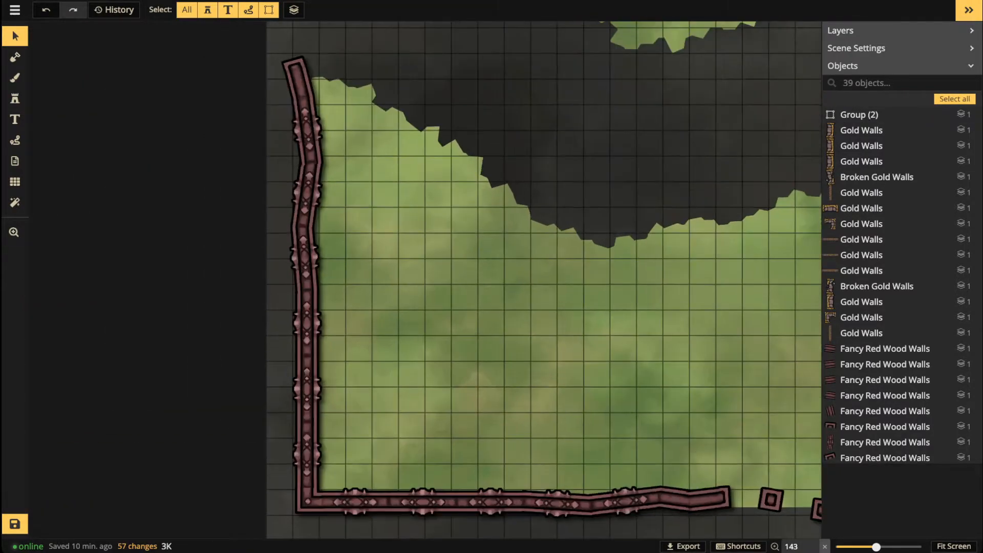
pyautogui.click(305, 272)
pyautogui.press('Delete')
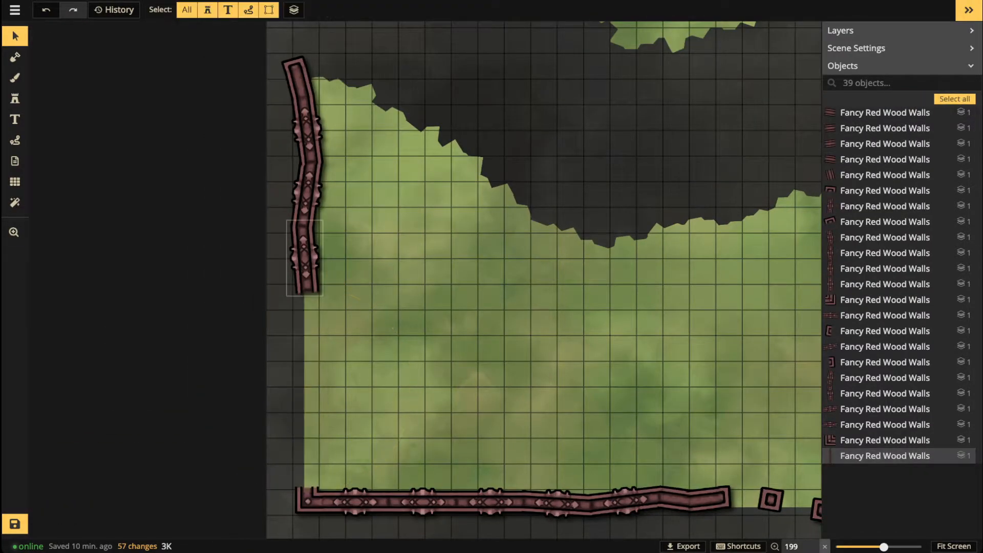
# Step: Paste a red wall piece and fit it straight against the left wall
pyautogui.click(300, 84)
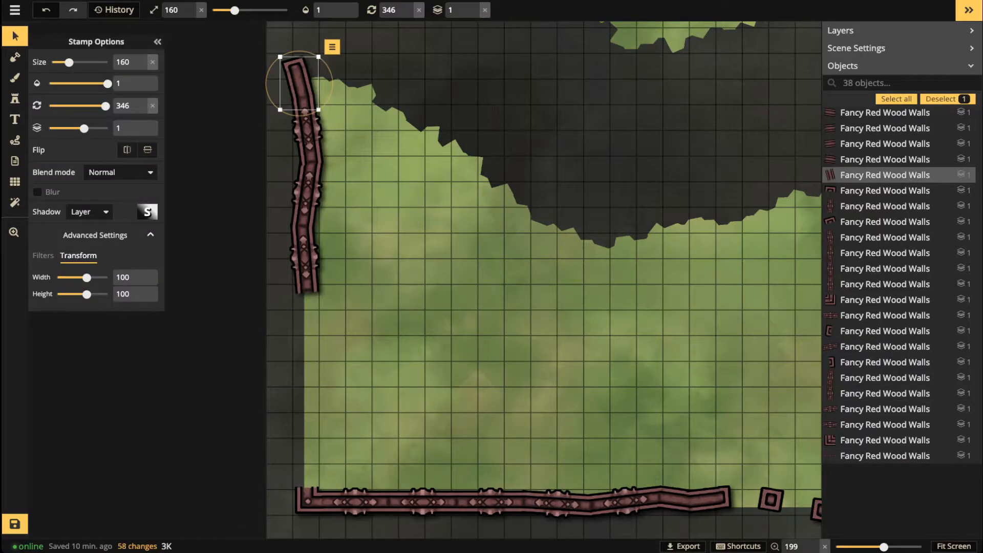
pyautogui.hotkey('ctrl', 'v')
pyautogui.click(318, 328)
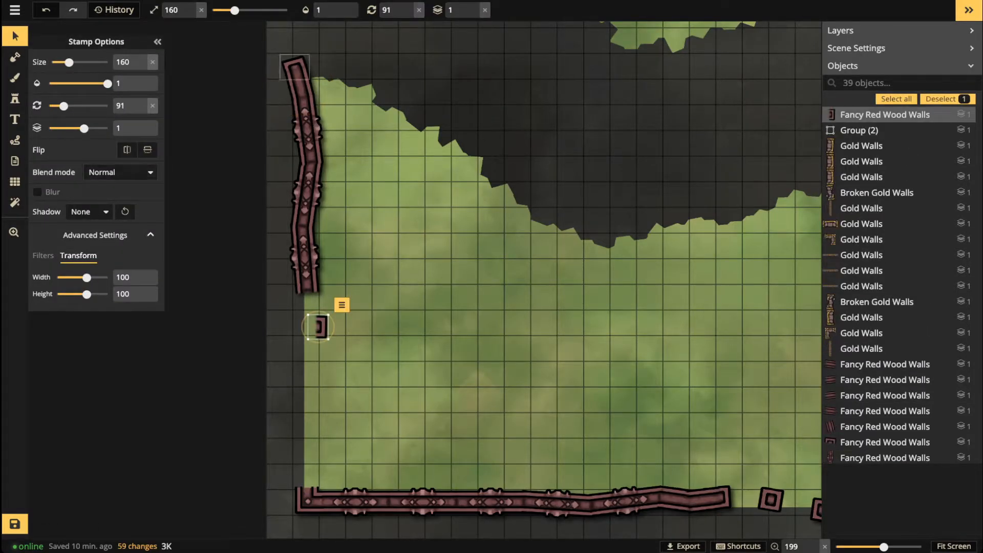
pyautogui.press('Delete')
pyautogui.click(884, 411)
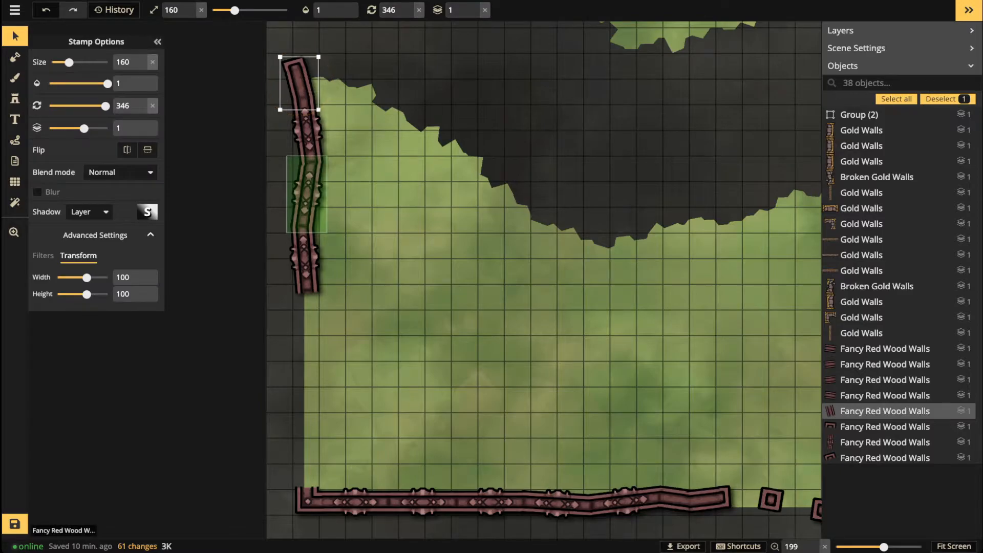
pyautogui.hotkey('ctrl', 'v')
pyautogui.moveTo(307, 319); pyautogui.dragTo(339, 323)
pyautogui.moveTo(308, 312); pyautogui.dragTo(308, 307)
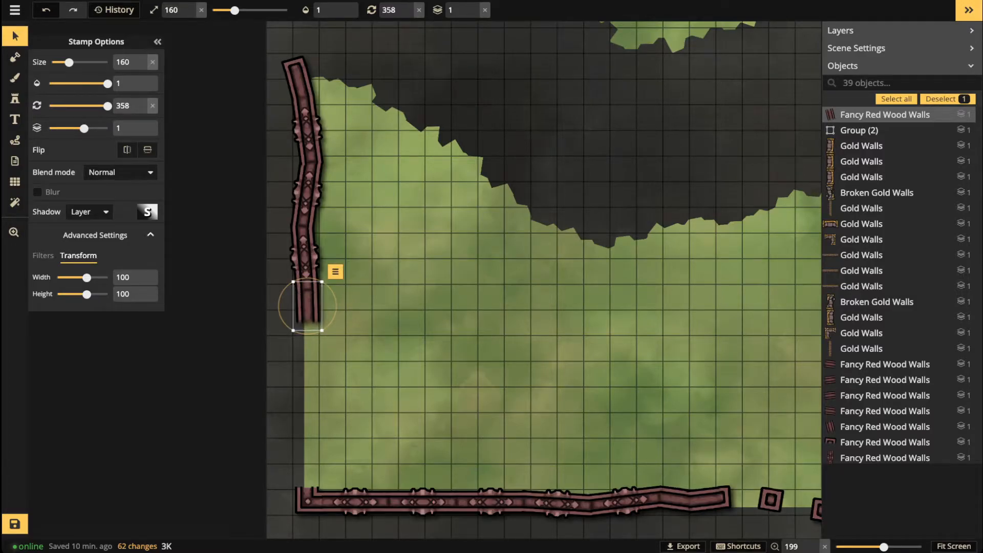
# Step: Paste more red wall piece copies and line them up around the left wall gap
pyautogui.hotkey('ctrl', 'v')
pyautogui.moveTo(296, 459); pyautogui.dragTo(306, 472)
pyautogui.hotkey('ctrl', 'v')
pyautogui.moveTo(305, 427); pyautogui.dragTo(334, 446)
pyautogui.moveTo(306, 443); pyautogui.dragTo(306, 446)
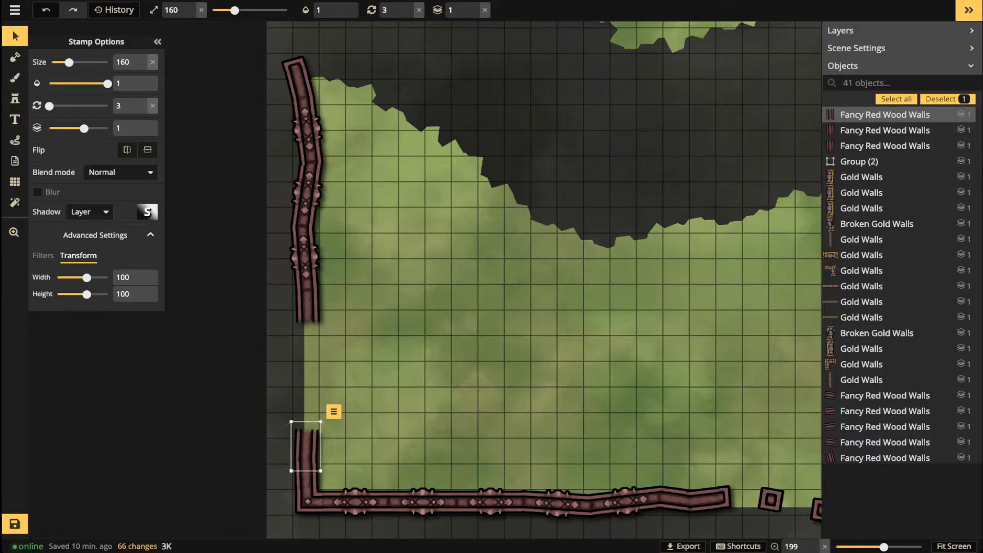
pyautogui.hotkey('ctrl', 'v')
pyautogui.moveTo(309, 364)
pyautogui.mouseDown()
pyautogui.moveTo(308, 336)
pyautogui.moveTo(337, 338)
pyautogui.moveTo(307, 336)
pyautogui.moveTo(309, 363)
pyautogui.mouseUp()
pyautogui.hotkey('ctrl', 'v')
# Step: Paste two red wall end caps onto the left wall's ends at the gap
pyautogui.click(721, 498)
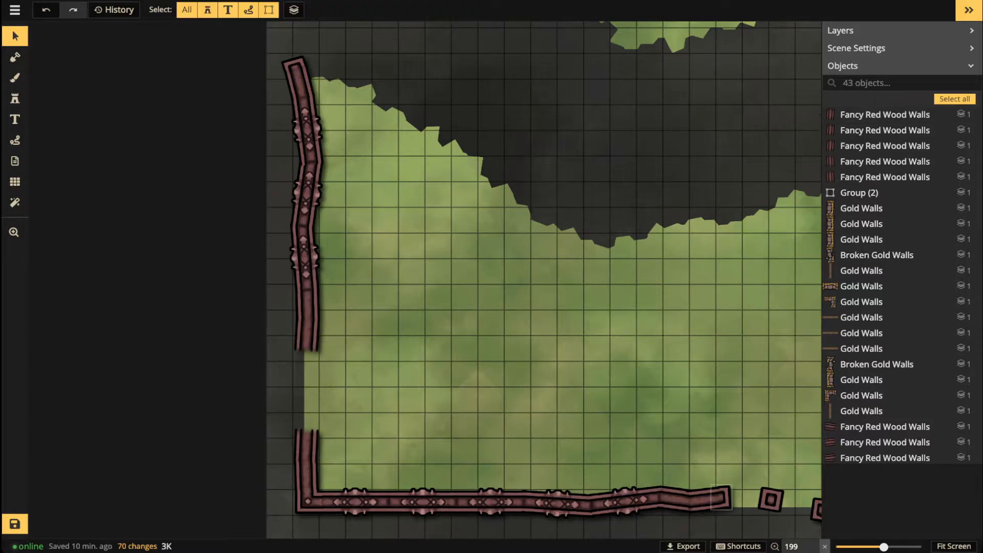
pyautogui.click(720, 498)
pyautogui.hotkey('ctrl', 'v')
pyautogui.scroll(6, 268, 378)
pyautogui.moveTo(268, 378); pyautogui.dragTo(322, 353)
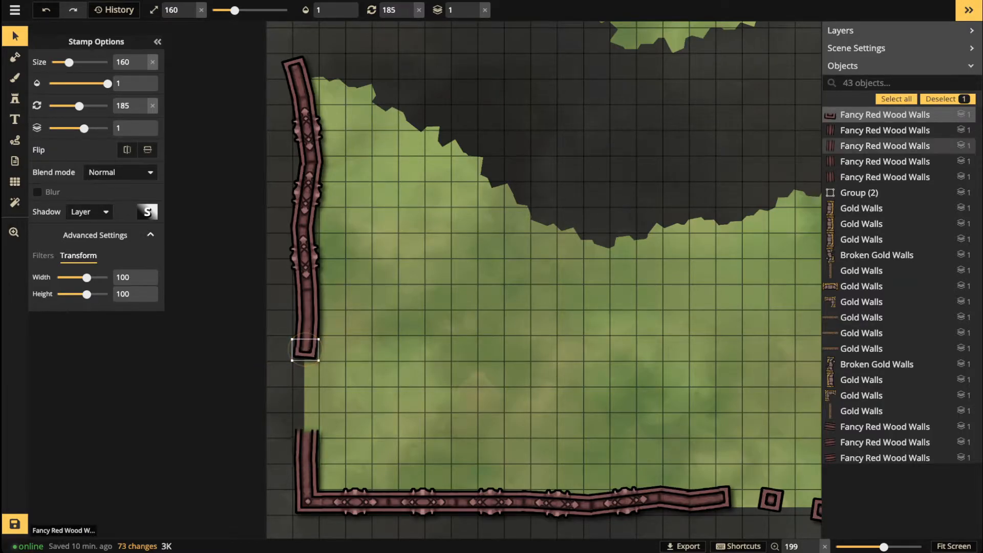
pyautogui.hotkey('ctrl', 'v')
pyautogui.scroll(11, 313, 413)
pyautogui.moveTo(312, 413); pyautogui.dragTo(306, 430)
pyautogui.scroll(1, 306, 429)
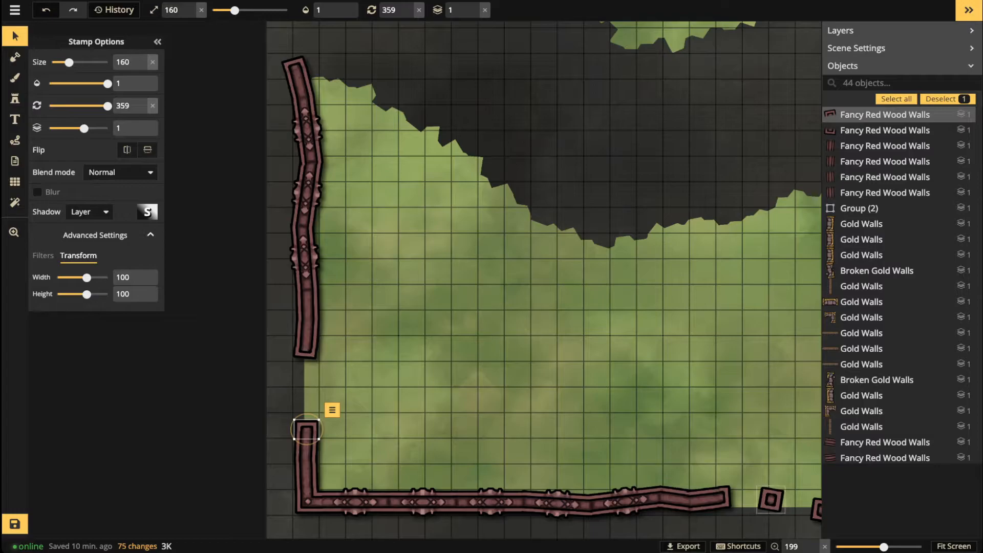
# Step: Copy the square post into the left wall's gap, straighten and nudge it into line
pyautogui.click(771, 499)
pyautogui.hotkey('ctrl', 'c')
pyautogui.hotkey('ctrl', 'v')
pyautogui.moveTo(374, 384); pyautogui.dragTo(299, 388)
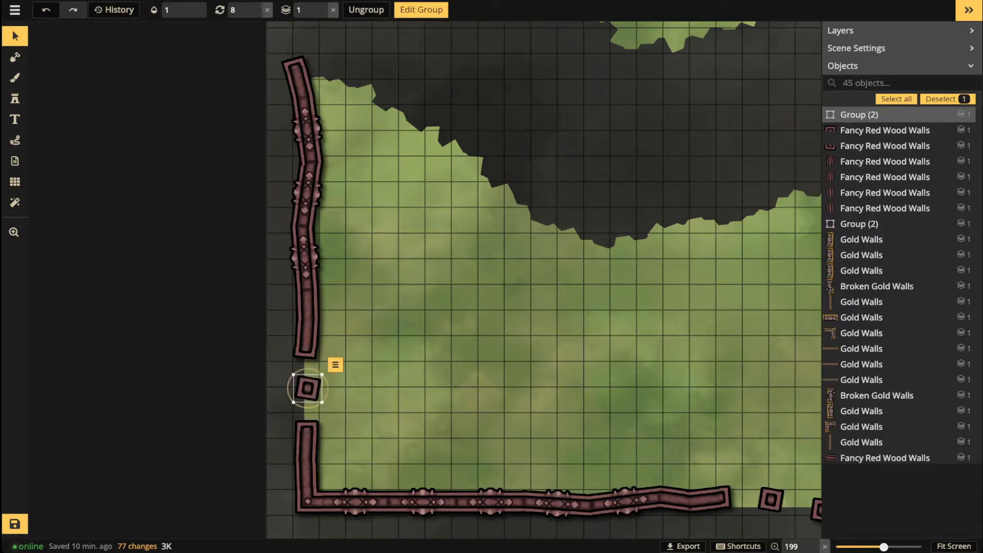
pyautogui.scroll(-1, 307, 388)
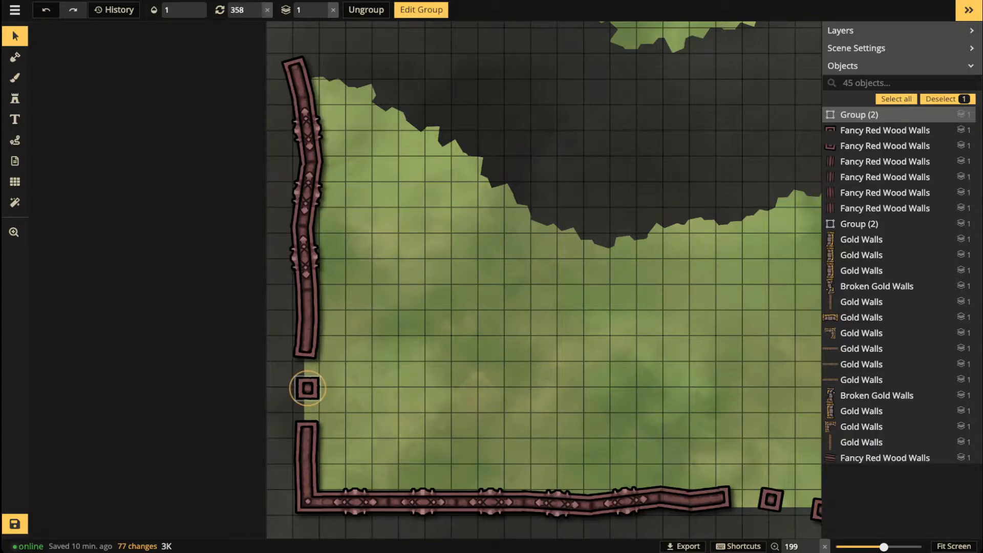
pyautogui.moveTo(307, 388); pyautogui.dragTo(306, 390)
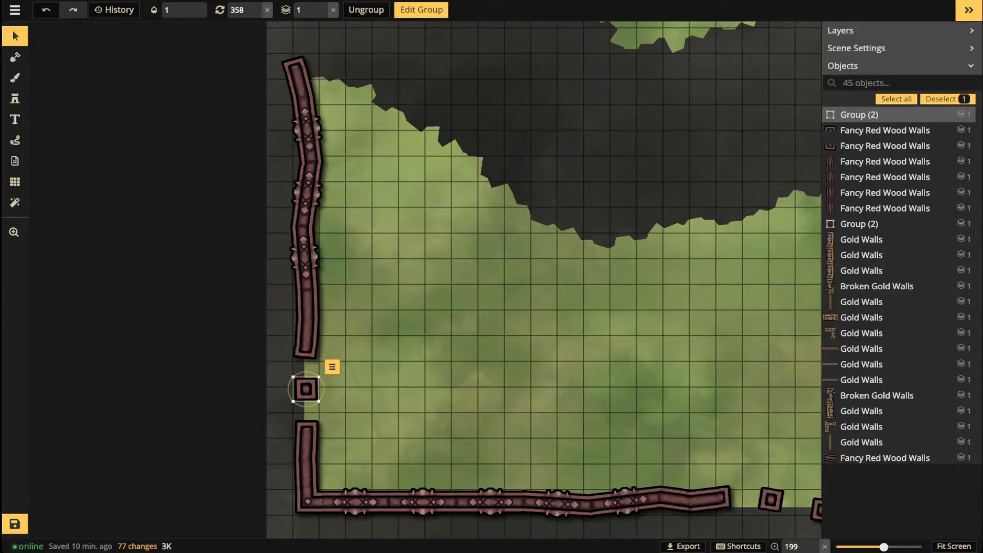
pyautogui.click(429, 338)
pyautogui.scroll(-3, 429, 338)
pyautogui.press('space')
pyautogui.moveTo(429, 338); pyautogui.dragTo(285, 348)
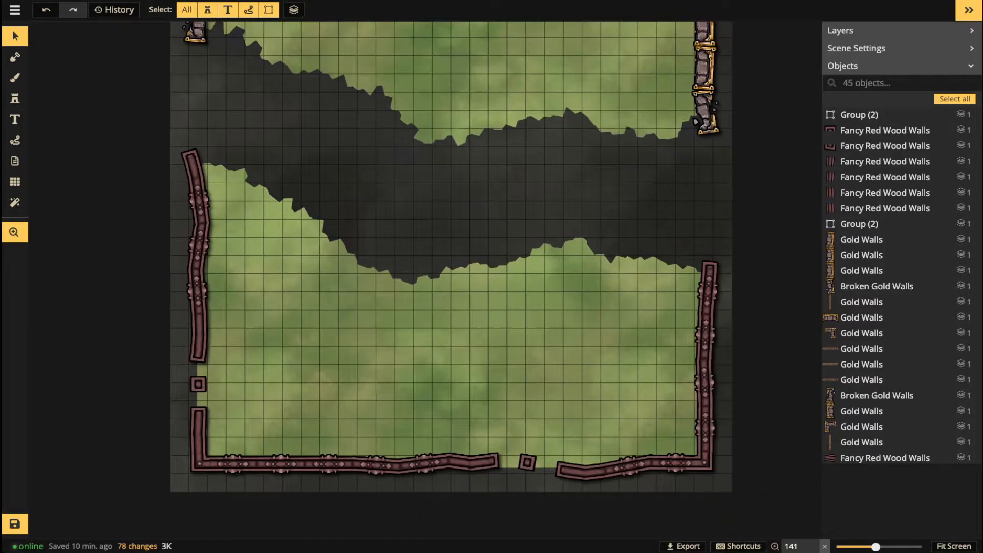
pyautogui.scroll(-1, 388, 313)
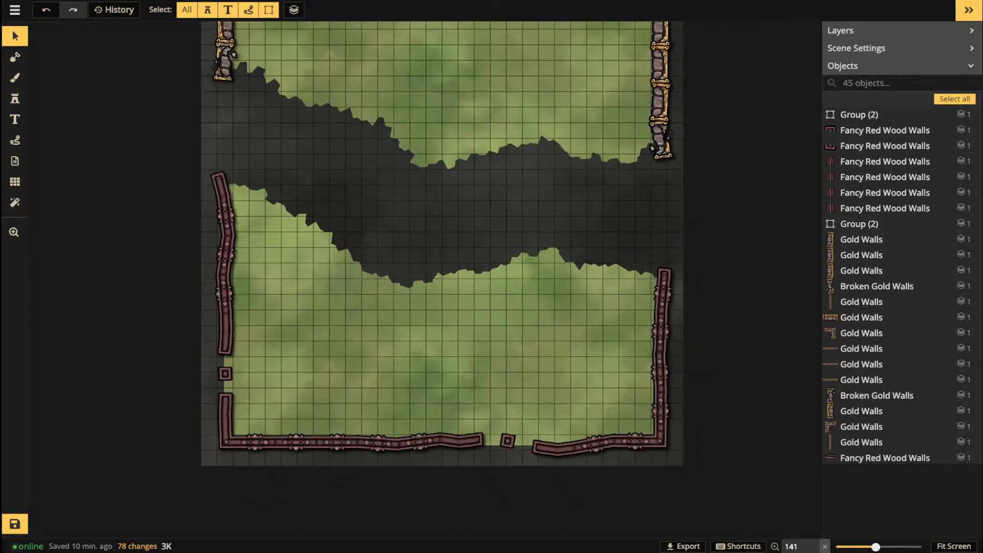
pyautogui.scroll(2, 345, 357)
pyautogui.press('space')
pyautogui.moveTo(345, 357); pyautogui.dragTo(281, 349)
pyautogui.scroll(-3, 378, 174)
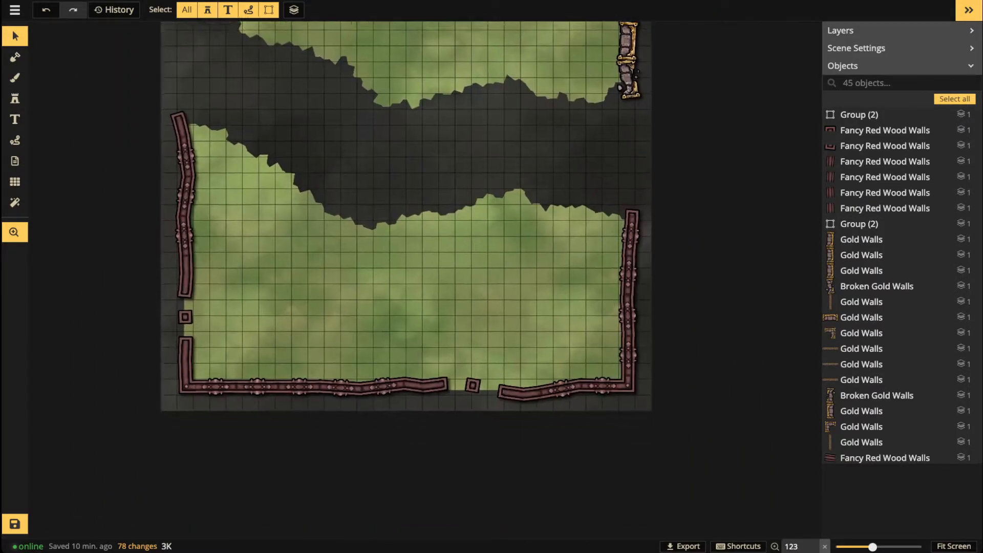
pyautogui.moveTo(377, 174); pyautogui.dragTo(391, 450)
pyautogui.scroll(-2, 373, 240)
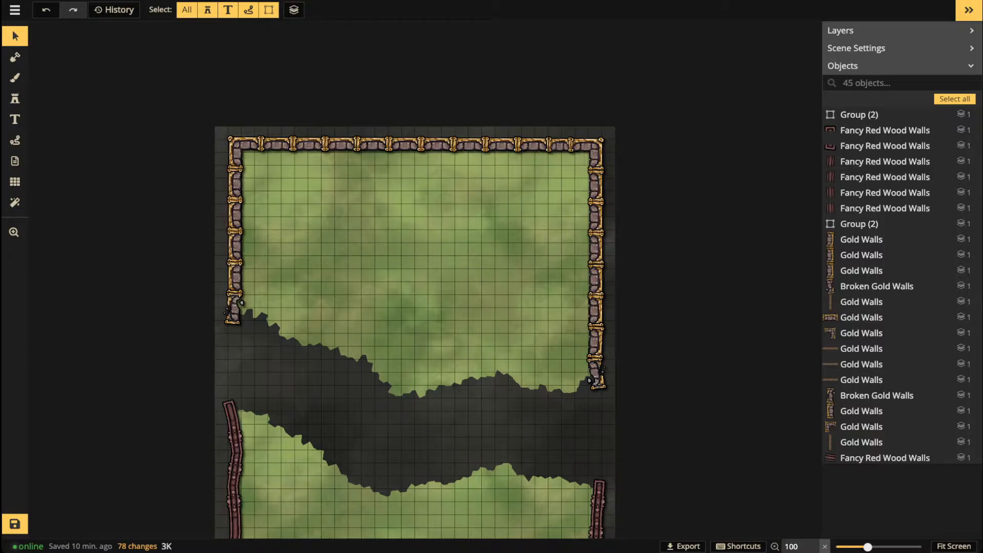
pyautogui.moveTo(412, 384); pyautogui.dragTo(412, 250)
pyautogui.scroll(-1, 413, 318)
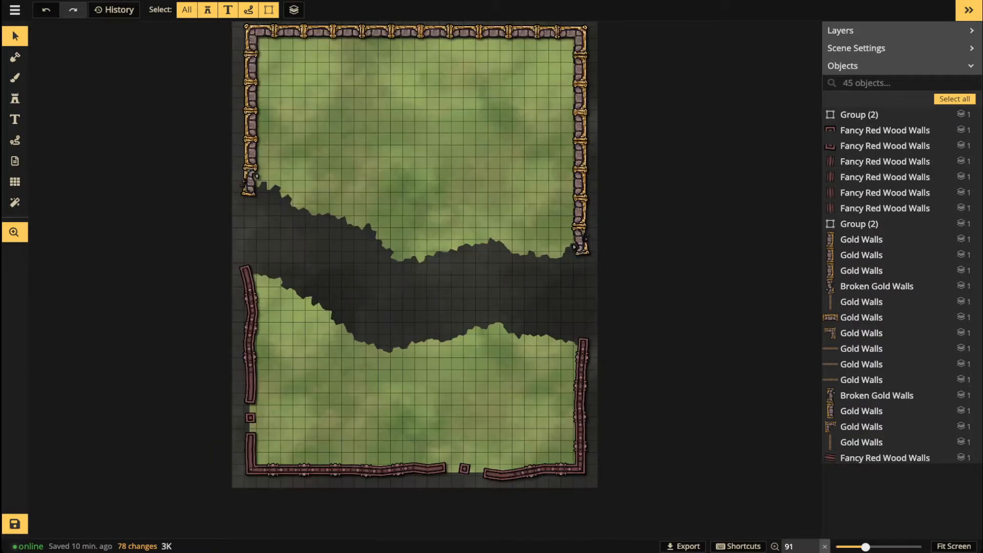
pyautogui.scroll(3, 390, 359)
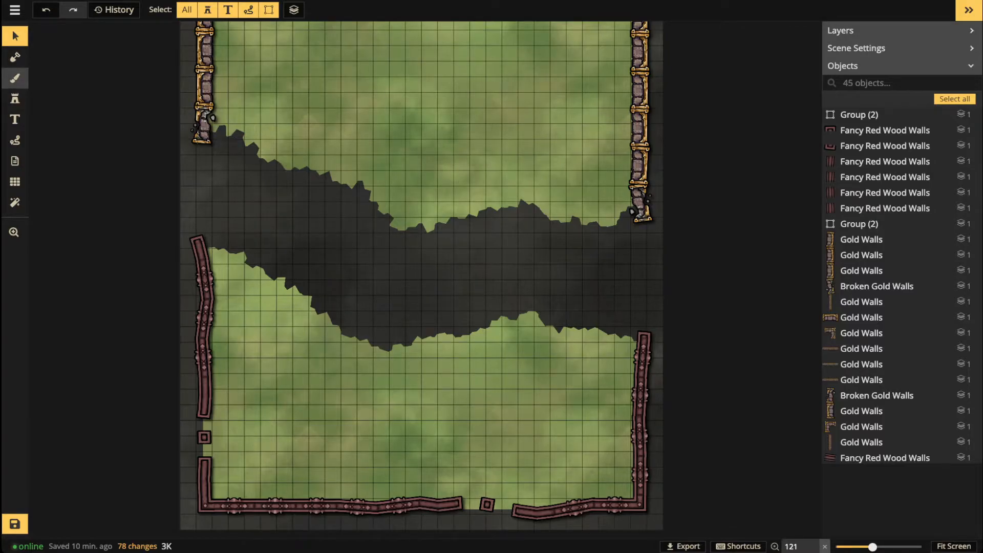
pyautogui.click(15, 78)
# Step: Filter the texture catalog to show only Gothic Horror Textures and Temple Textures
pyautogui.click(47, 97)
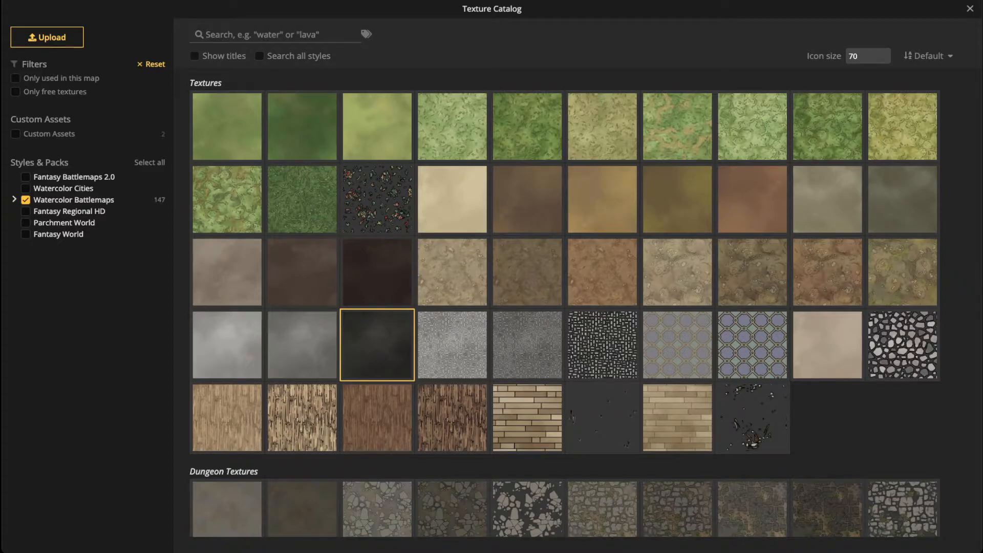
pyautogui.click(14, 199)
pyautogui.click(26, 200)
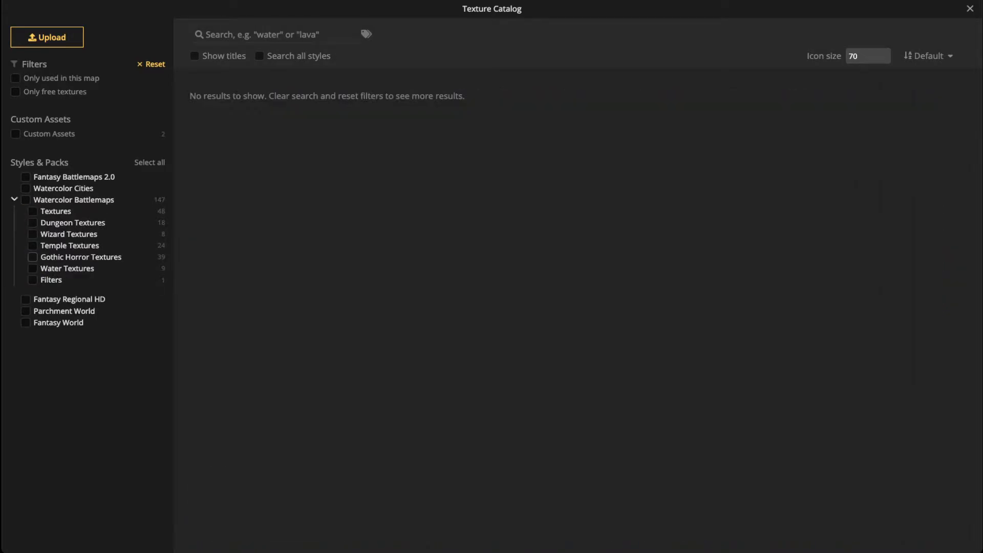
pyautogui.click(33, 257)
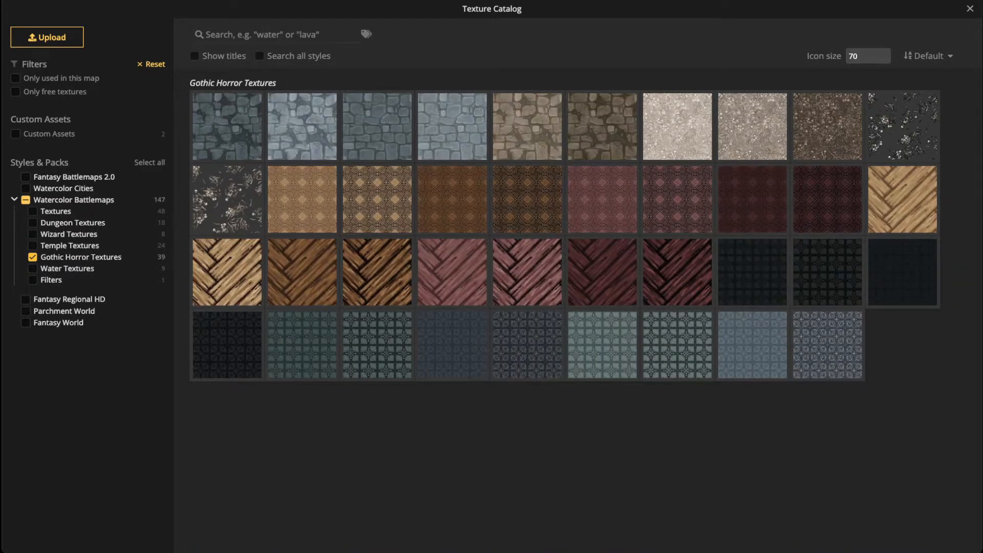
pyautogui.click(33, 246)
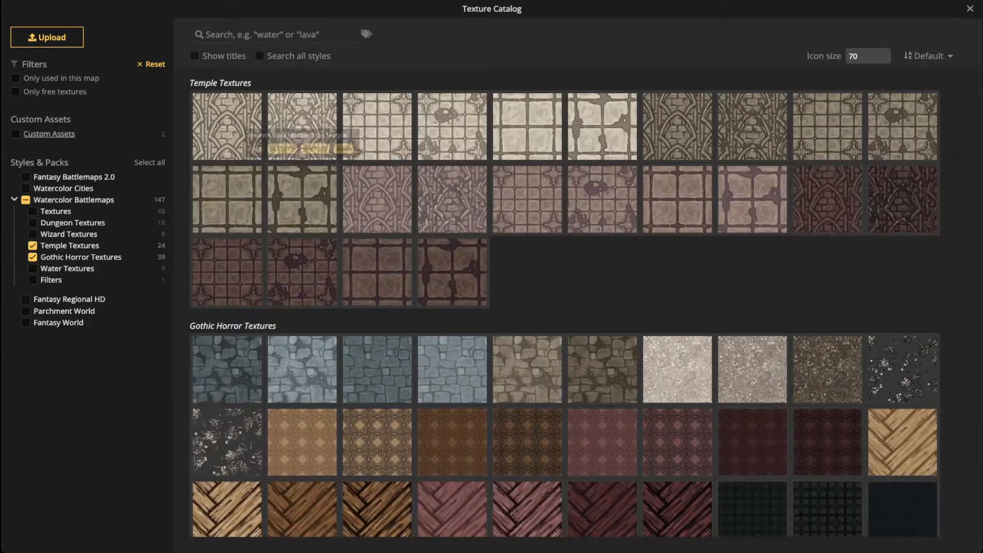
pyautogui.scroll(-2, 377, 271)
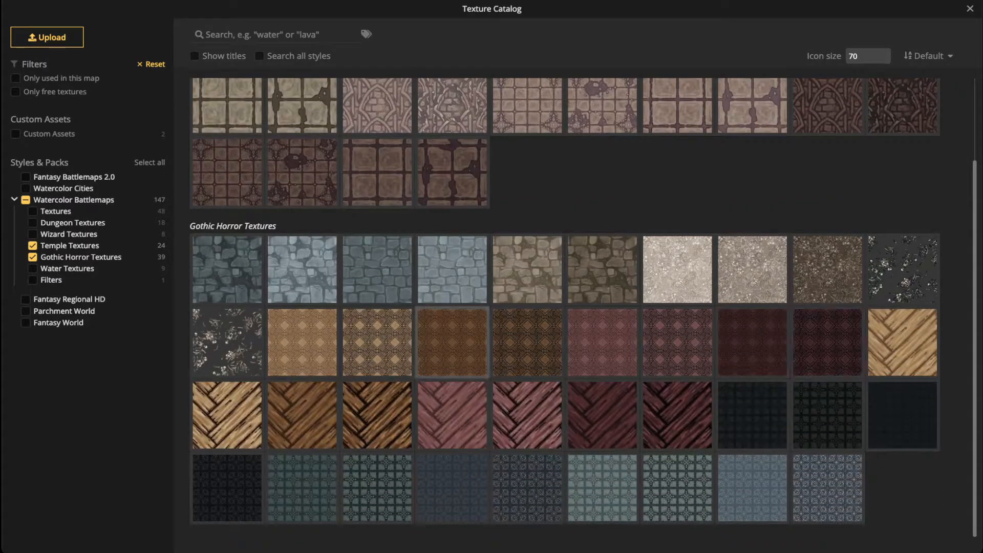
pyautogui.scroll(2, 451, 338)
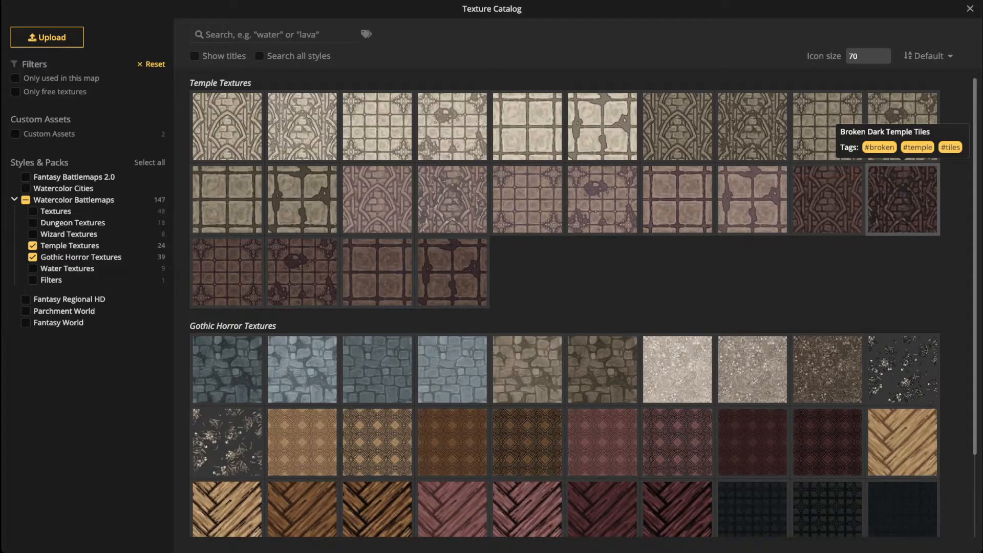
# Step: Pick the first Temple texture for the brush and centre the map layout in view
pyautogui.click(228, 128)
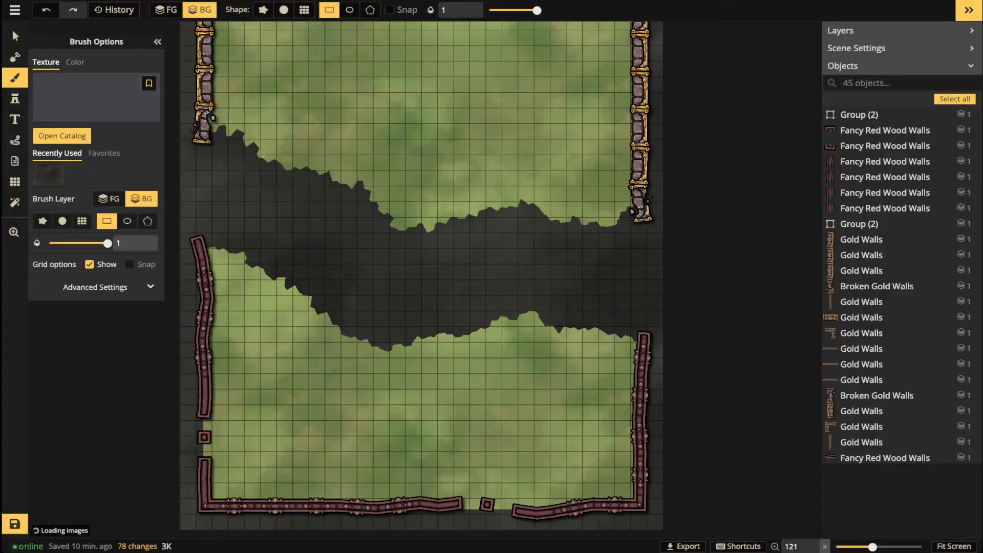
pyautogui.scroll(-3, 360, 125)
pyautogui.press('space')
pyautogui.moveTo(360, 125); pyautogui.dragTo(376, 213)
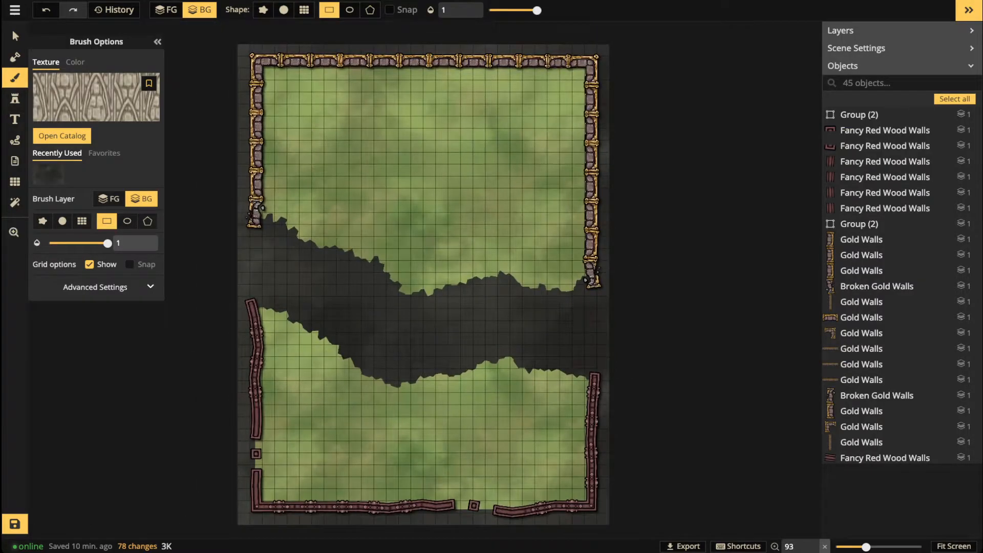
# Step: Set the brush texture's Placement Size to 191.5 under Advanced Settings
pyautogui.click(150, 287)
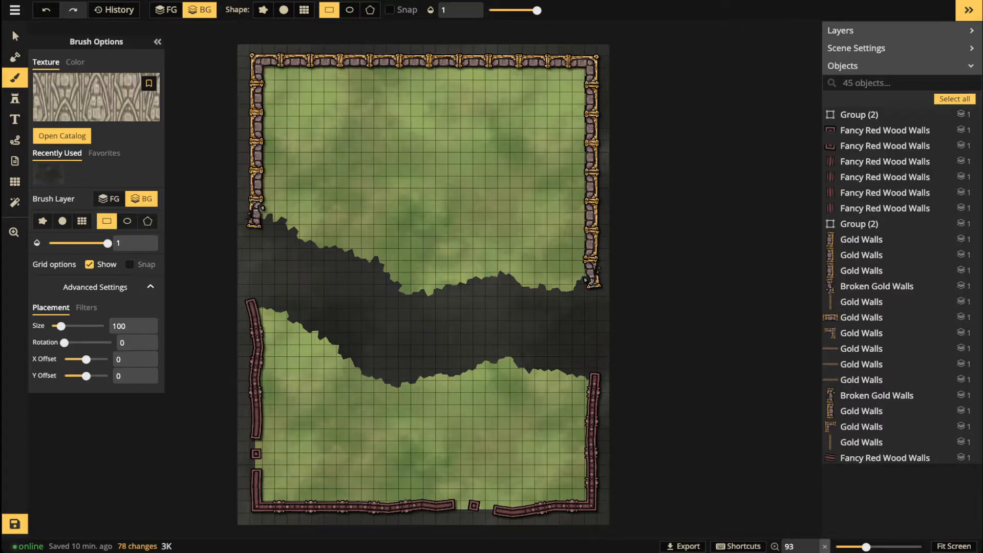
pyautogui.moveTo(61, 326); pyautogui.dragTo(71, 326)
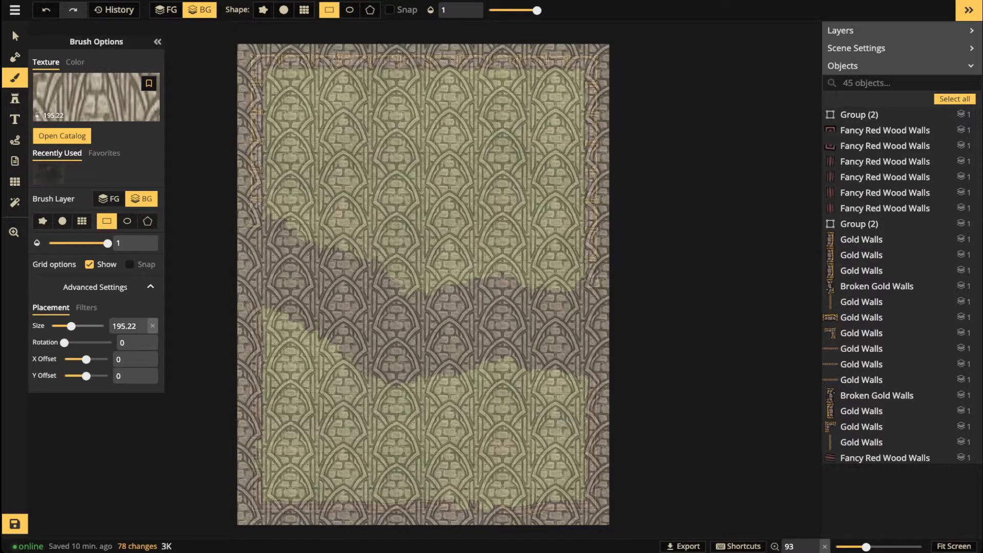
pyautogui.moveTo(71, 326); pyautogui.dragTo(71, 326)
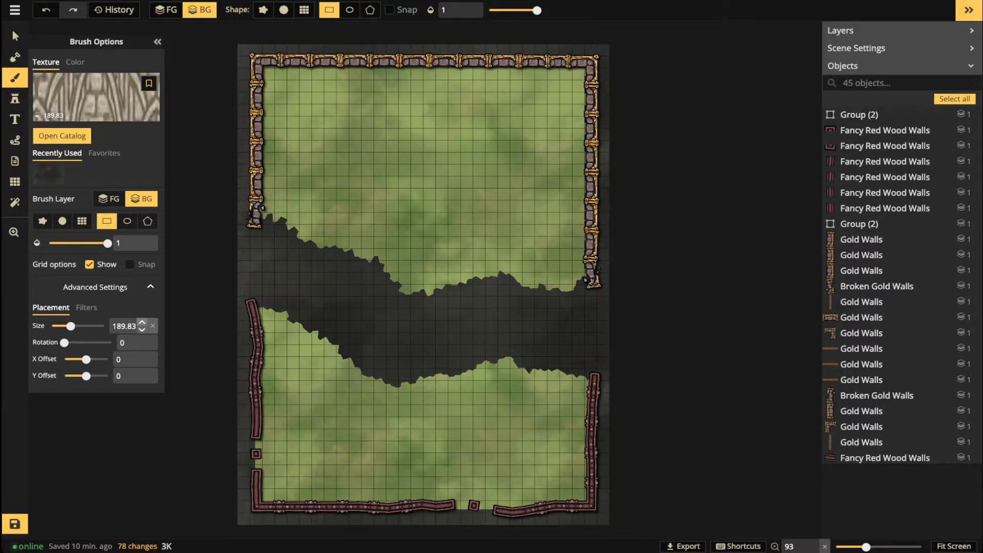
pyautogui.click(142, 321)
pyautogui.click(142, 321)
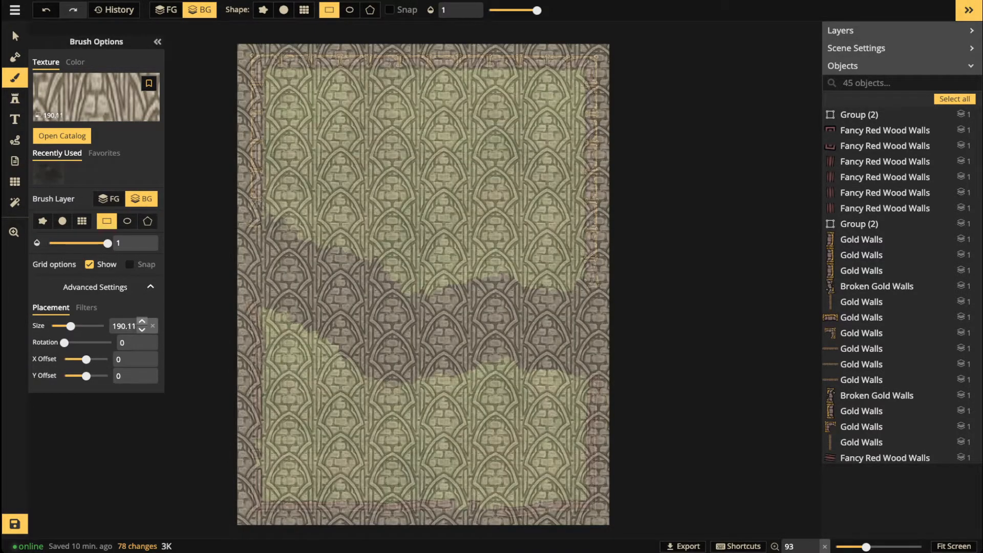
pyautogui.click(141, 322)
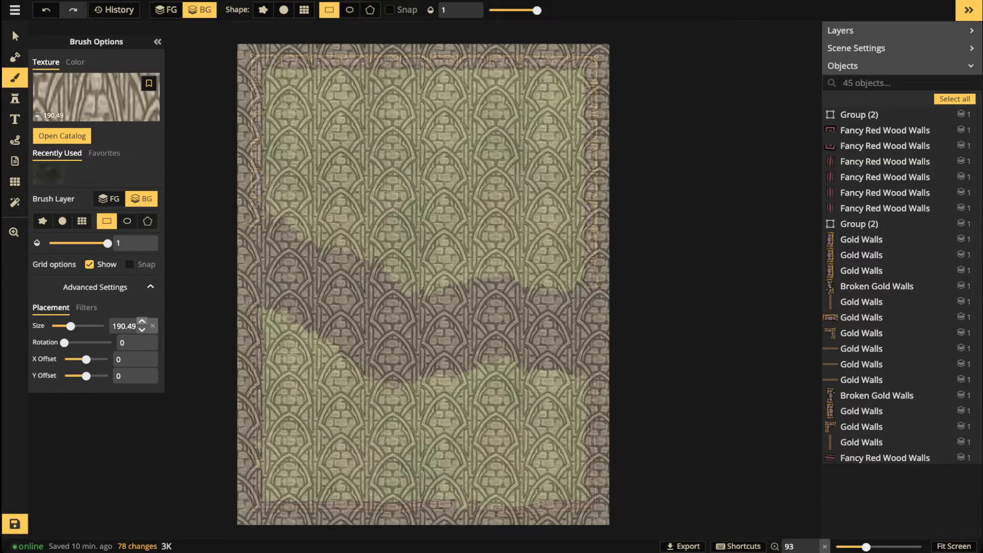
pyautogui.click(141, 321)
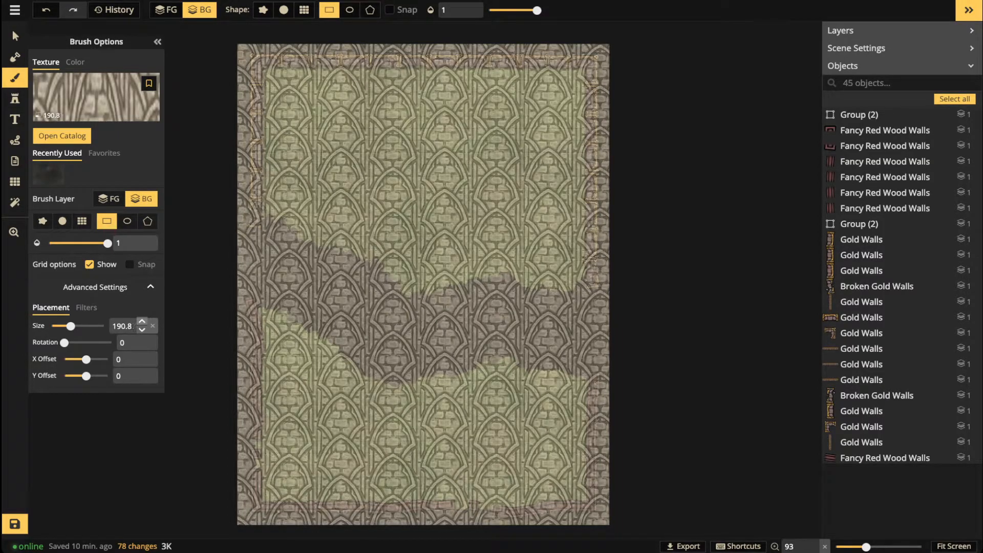
pyautogui.click(142, 322)
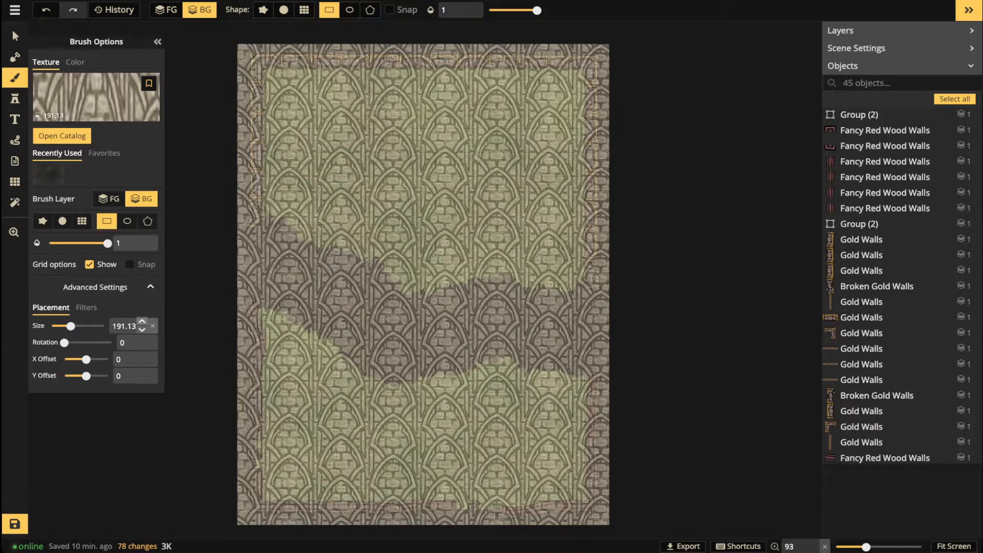
pyautogui.click(141, 321)
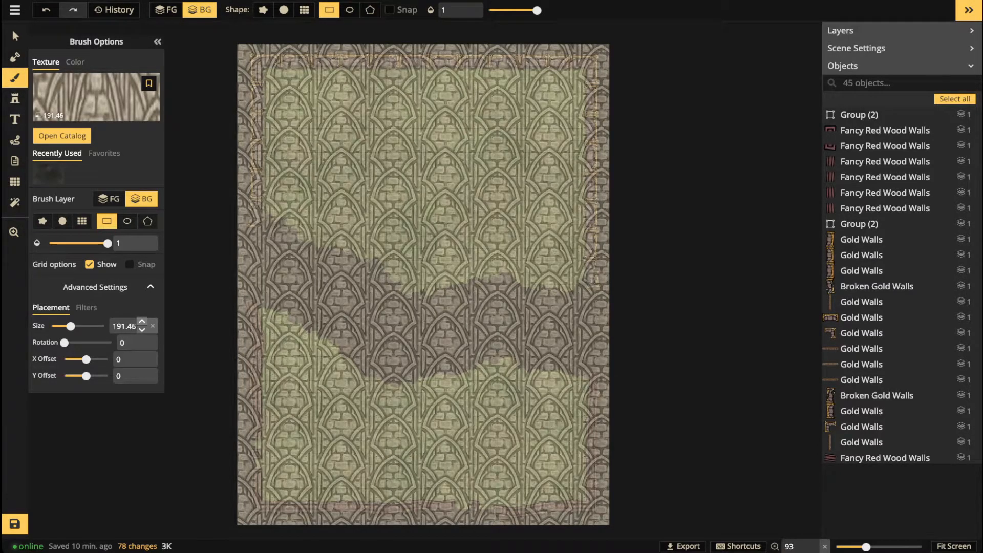
pyautogui.click(142, 329)
pyautogui.click(142, 329)
pyautogui.click(142, 330)
# Step: Paint stone-arch texture over the upper floor with a round FG brush, softness 0, size 200
pyautogui.click(284, 10)
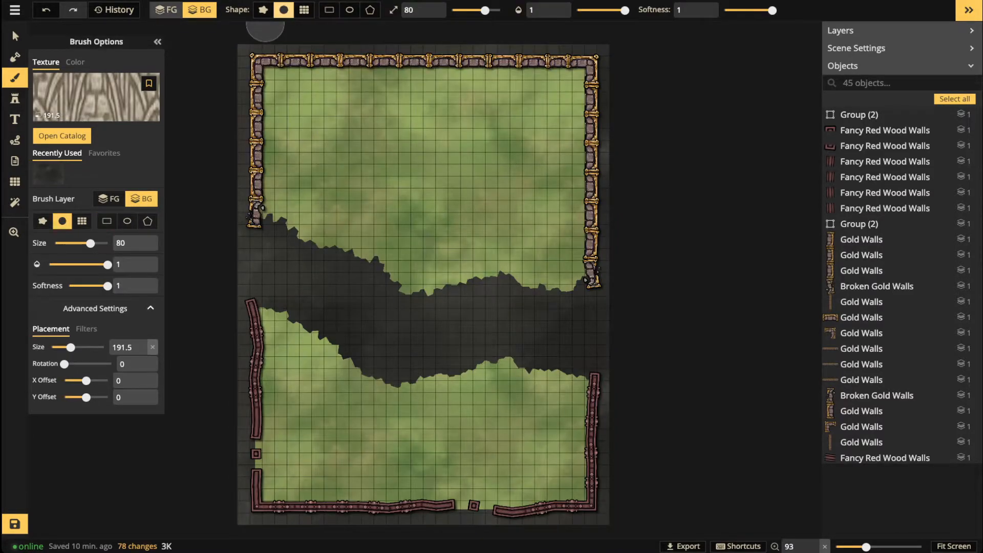
pyautogui.click(166, 11)
pyautogui.moveTo(772, 10); pyautogui.dragTo(724, 10)
pyautogui.moveTo(484, 10); pyautogui.dragTo(501, 10)
pyautogui.moveTo(425, 108)
pyautogui.mouseDown()
pyautogui.moveTo(451, 97)
pyautogui.moveTo(246, 100)
pyautogui.moveTo(568, 103)
pyautogui.moveTo(548, 139)
pyautogui.moveTo(248, 179)
pyautogui.moveTo(460, 259)
pyautogui.moveTo(619, 180)
pyautogui.moveTo(594, 247)
pyautogui.mouseUp()
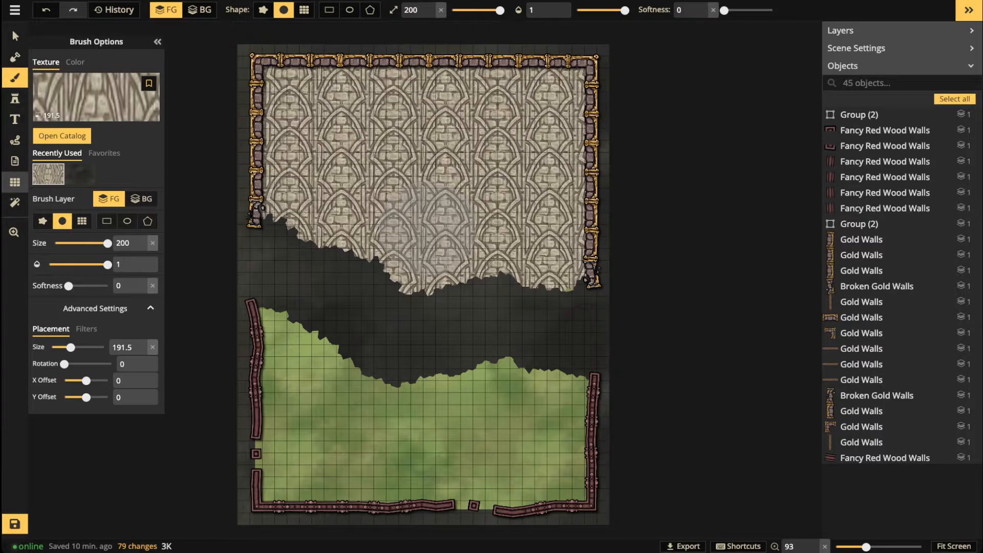
# Step: Hide the map grid by unchecking Show Grid, then return to the Brush tool
pyautogui.click(15, 182)
pyautogui.click(37, 59)
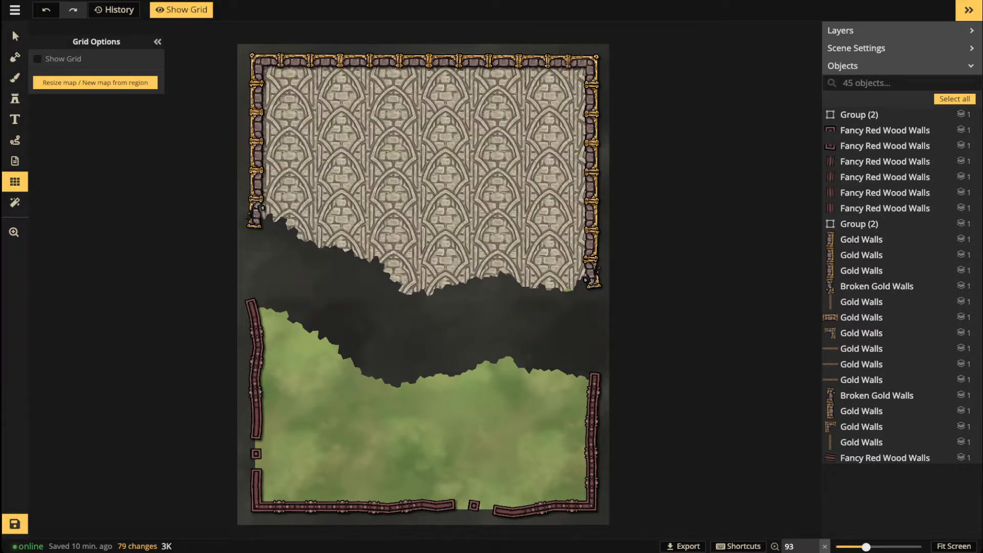
pyautogui.click(15, 78)
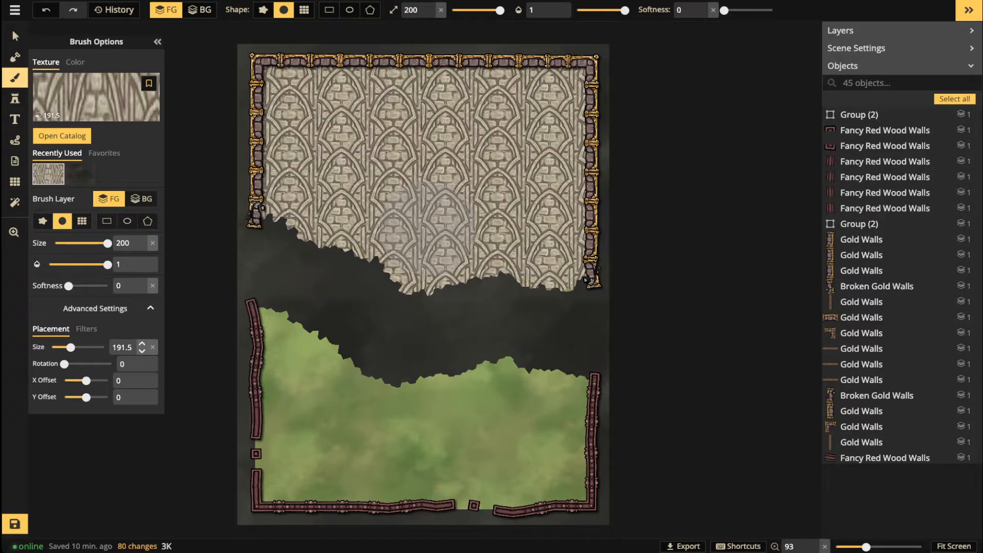
# Step: Choose Broken Dark Temple Tiles with Placement Size 191.5 and Rotation 180
pyautogui.press('f')
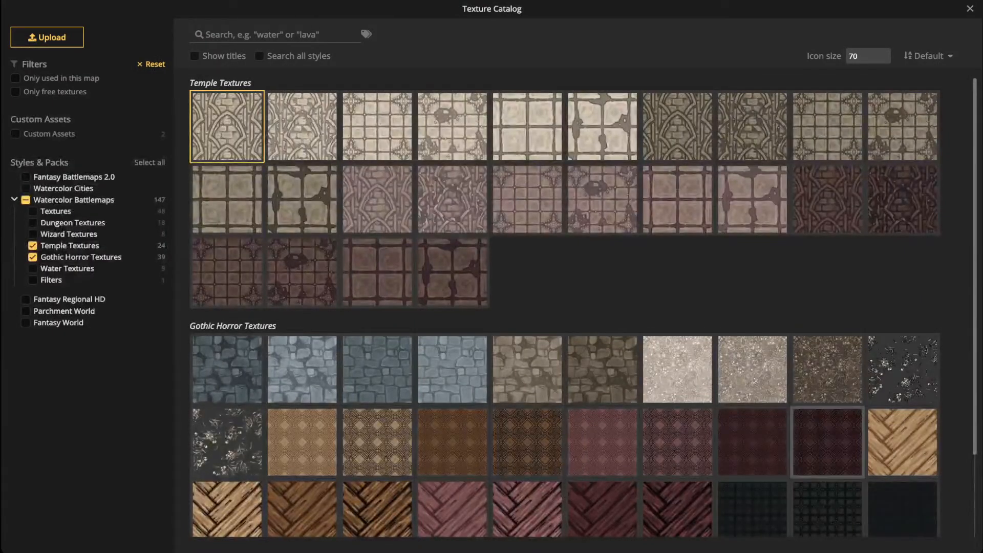
pyautogui.click(902, 200)
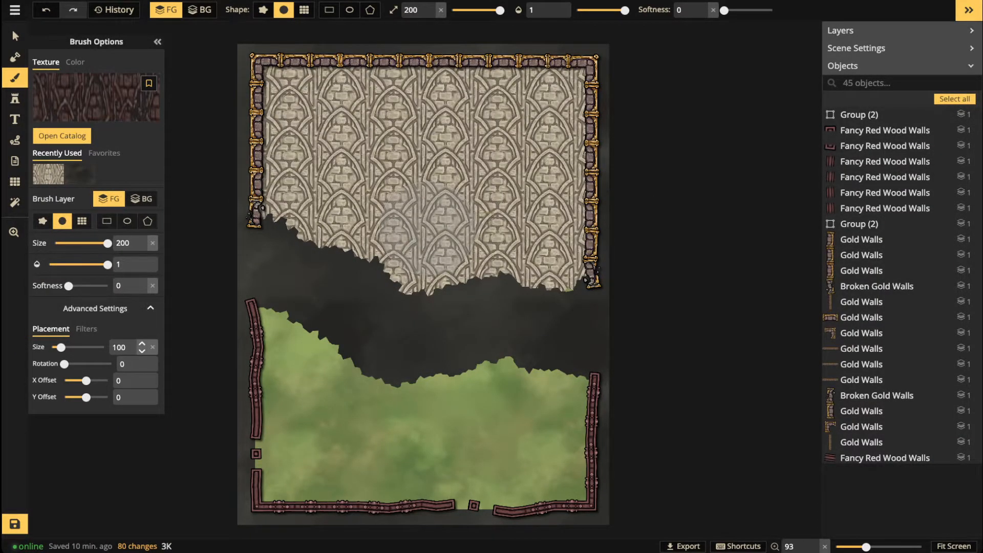
pyautogui.click(126, 347)
pyautogui.write('191.5')
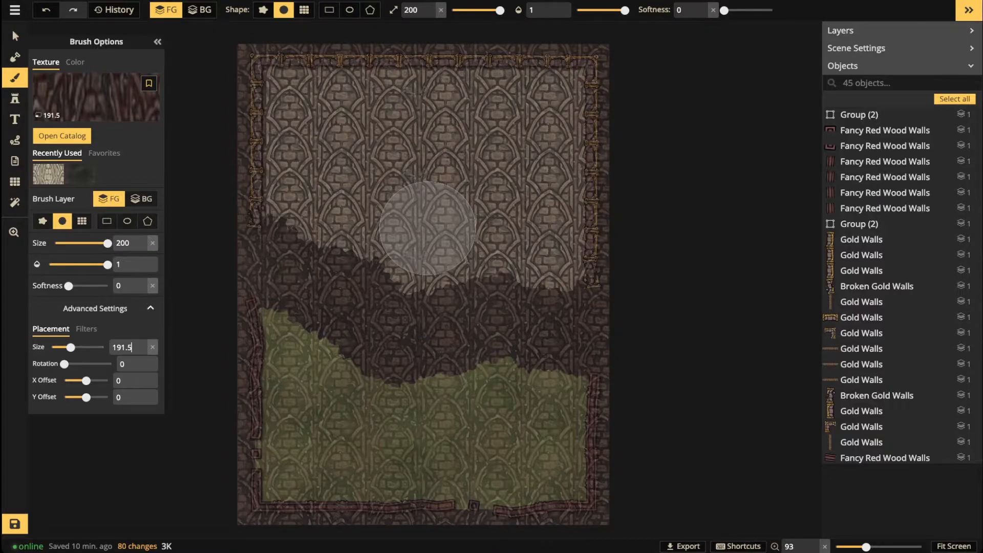
pyautogui.press('Tab')
pyautogui.write('90')
pyautogui.press('BackSpace')
pyautogui.press('BackSpace')
pyautogui.write('180')
# Step: Paint the dark red tiles over the green lower floor and save the map
pyautogui.moveTo(293, 333)
pyautogui.mouseDown()
pyautogui.moveTo(293, 389)
pyautogui.moveTo(598, 388)
pyautogui.moveTo(661, 405)
pyautogui.moveTo(277, 429)
pyautogui.moveTo(297, 461)
pyautogui.moveTo(431, 503)
pyautogui.moveTo(643, 486)
pyautogui.mouseUp()
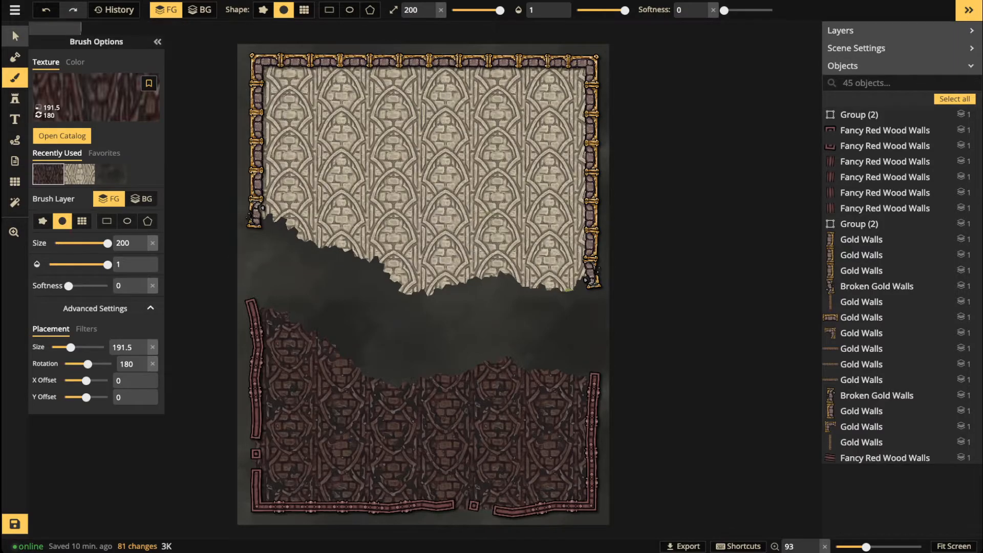
pyautogui.click(14, 36)
pyautogui.scroll(-5, 311, 201)
pyautogui.press('space')
pyautogui.moveTo(312, 201); pyautogui.dragTo(327, 213)
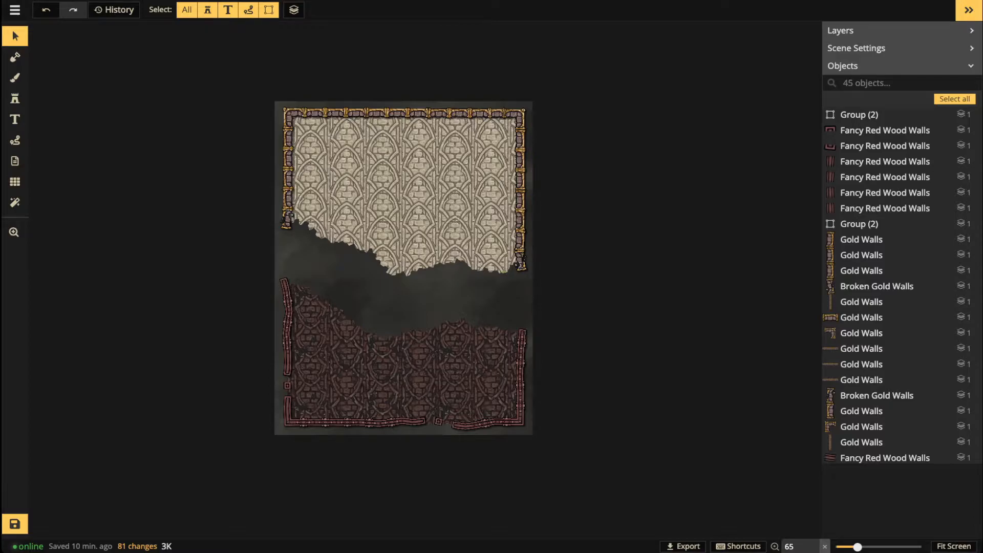
pyautogui.click(15, 524)
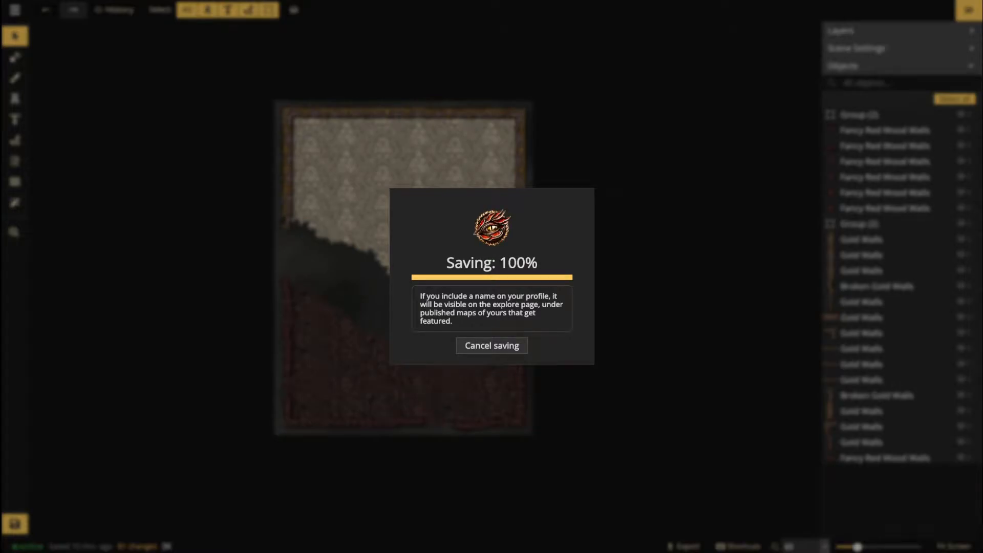
# Step: Zoom in and brush beige temple tiles over the green speck at the upper floor's edge
pyautogui.scroll(6, 479, 419)
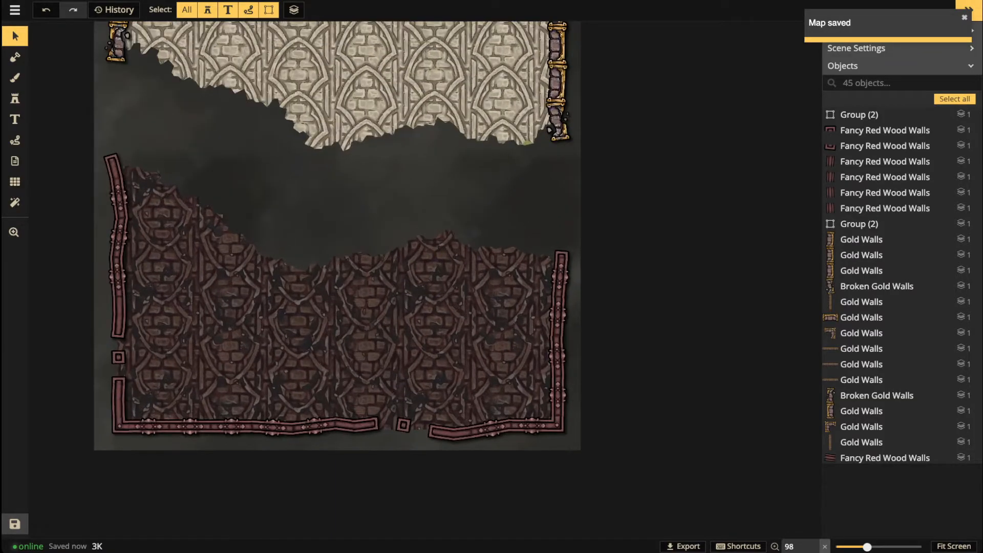
pyautogui.scroll(2, 532, 409)
pyautogui.scroll(-1, 440, 333)
pyautogui.press('space')
pyautogui.moveTo(435, 308); pyautogui.dragTo(499, 469)
pyautogui.press('b')
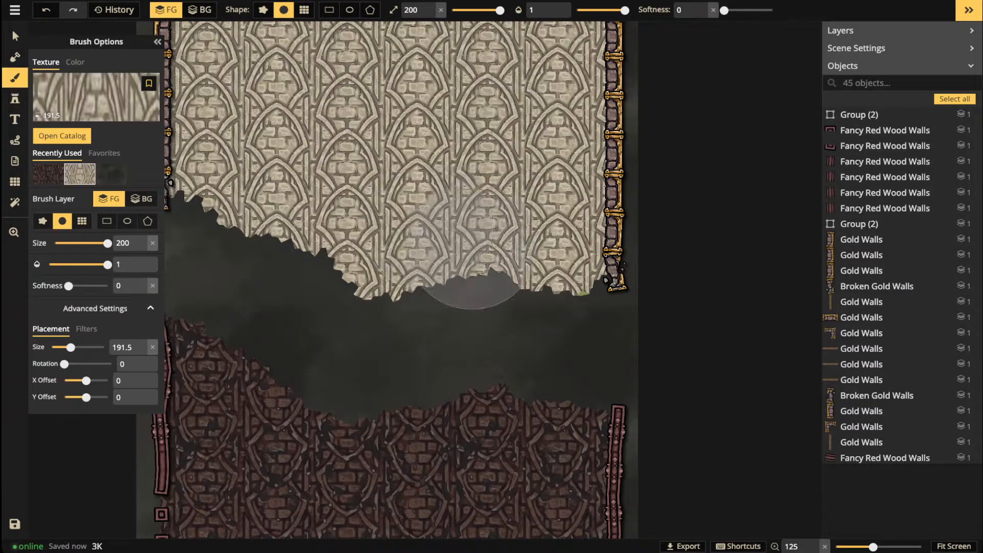
pyautogui.moveTo(517, 269)
pyautogui.mouseDown()
pyautogui.moveTo(600, 268)
pyautogui.moveTo(313, 270)
pyautogui.mouseUp()
# Step: Pan and zoom out to review the gold-walled upper room and red lower floor
pyautogui.moveTo(360, 231); pyautogui.dragTo(401, 375)
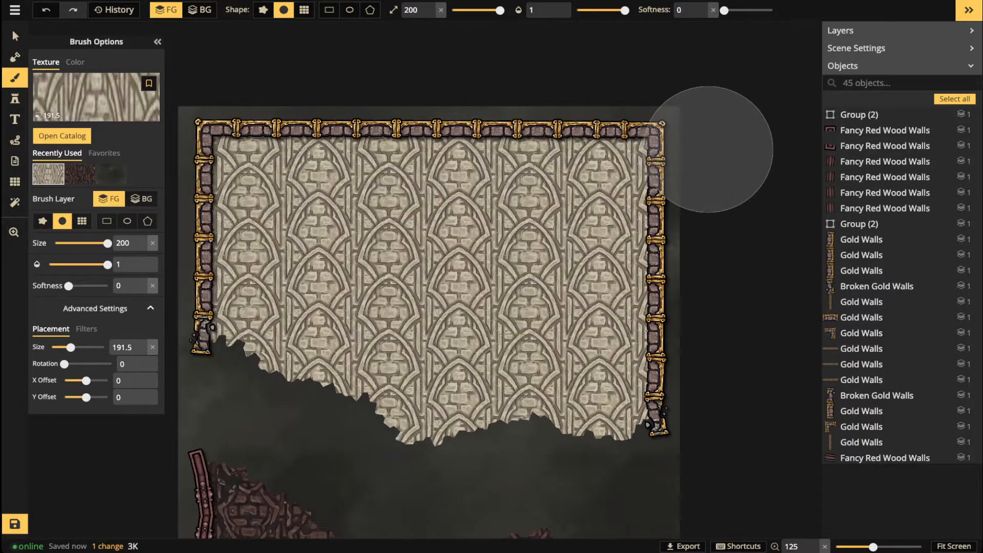
pyautogui.moveTo(670, 292); pyautogui.dragTo(741, 93)
pyautogui.moveTo(506, 293); pyautogui.dragTo(430, 161)
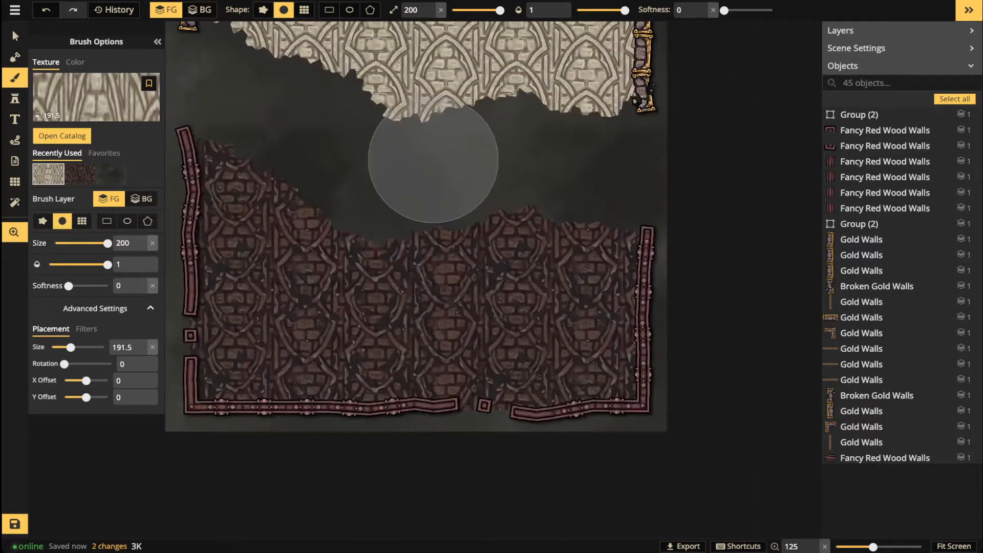
pyautogui.scroll(-1, 348, 240)
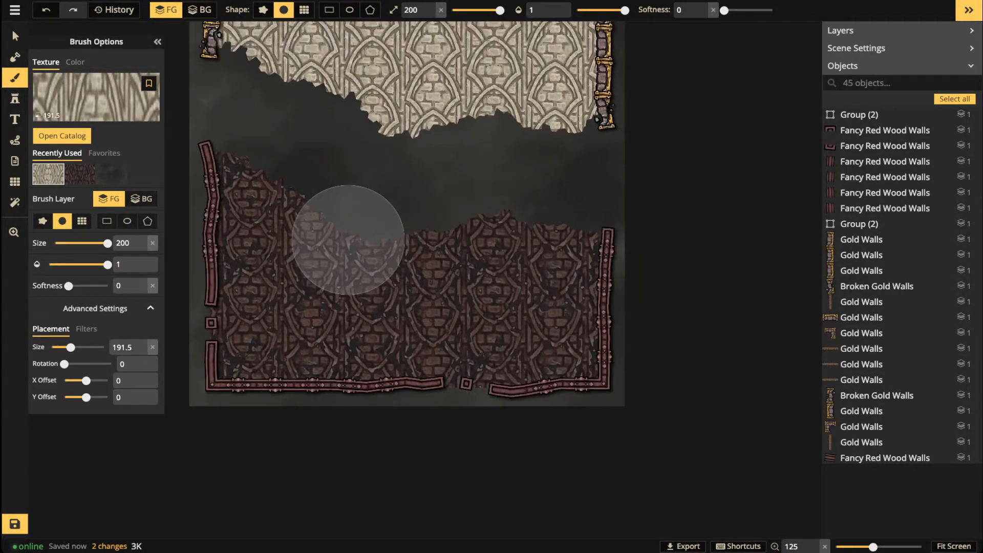
pyautogui.moveTo(394, 175); pyautogui.dragTo(397, 452)
pyautogui.scroll(-4, 409, 306)
pyautogui.moveTo(409, 303); pyautogui.dragTo(411, 272)
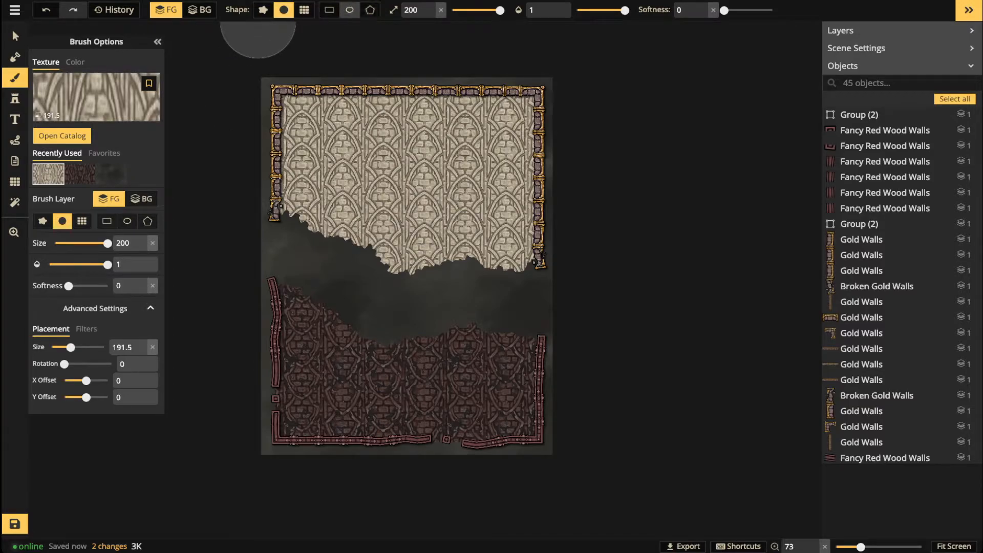
# Step: Fill a rectangle over the whole map with solid black on the BG layer, then select all objects
pyautogui.click(329, 10)
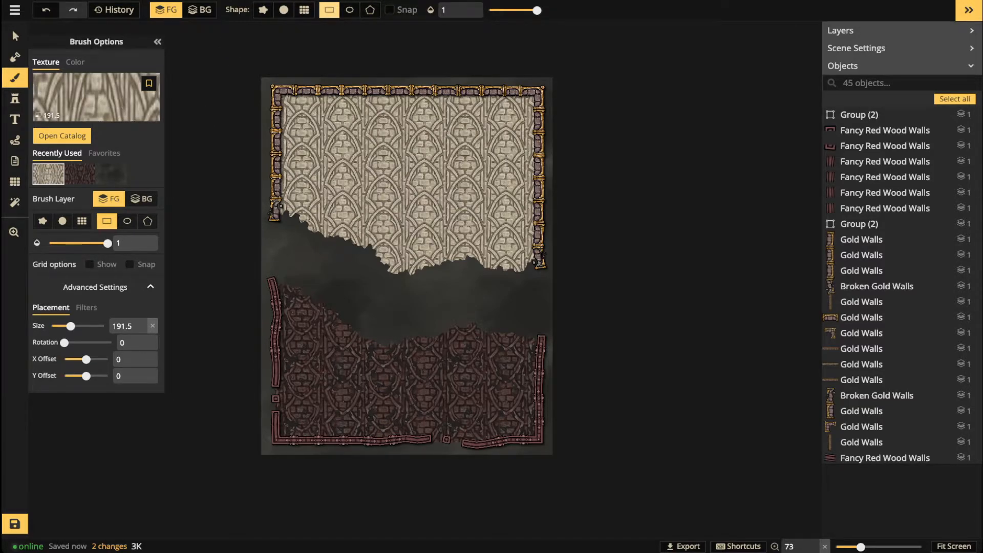
pyautogui.click(76, 62)
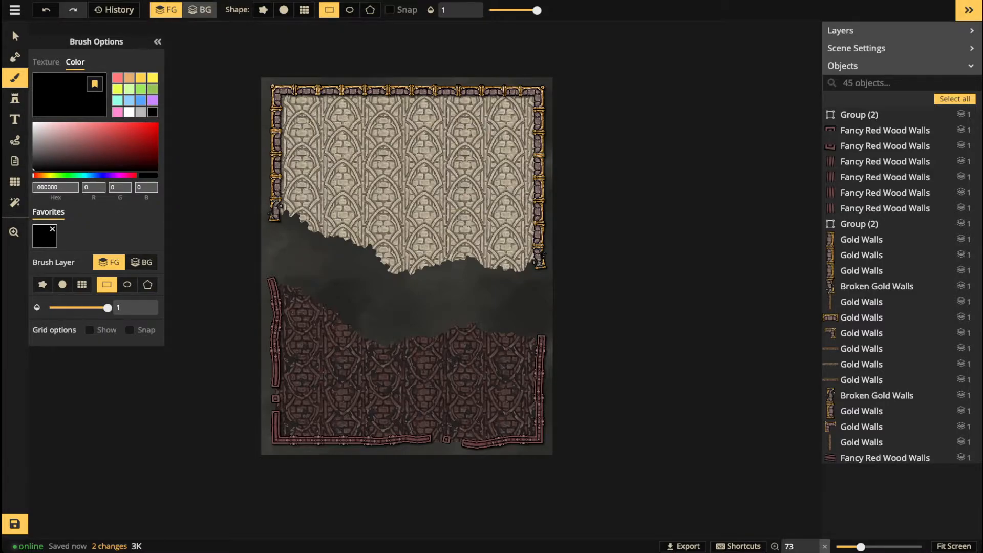
pyautogui.click(200, 9)
pyautogui.moveTo(231, 67); pyautogui.dragTo(596, 491)
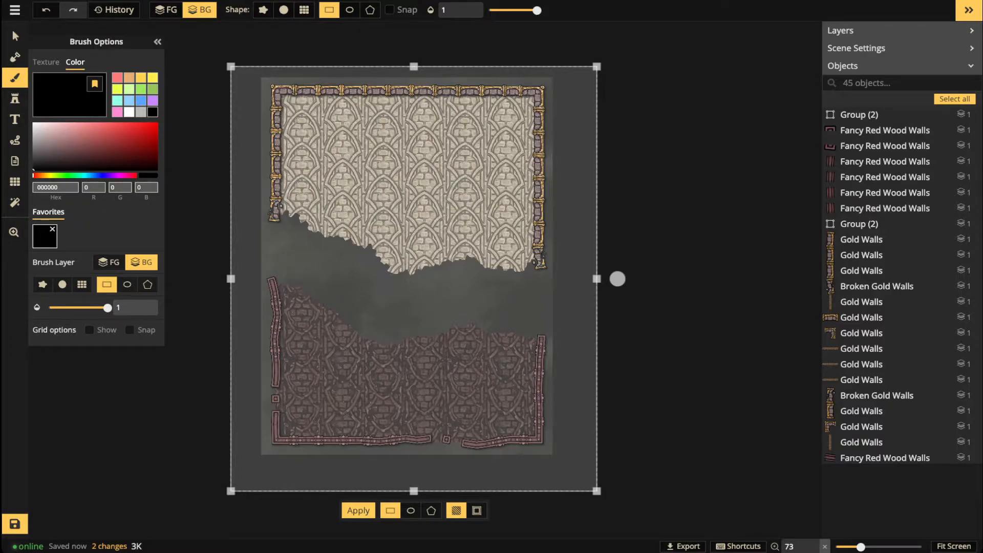
pyautogui.click(359, 510)
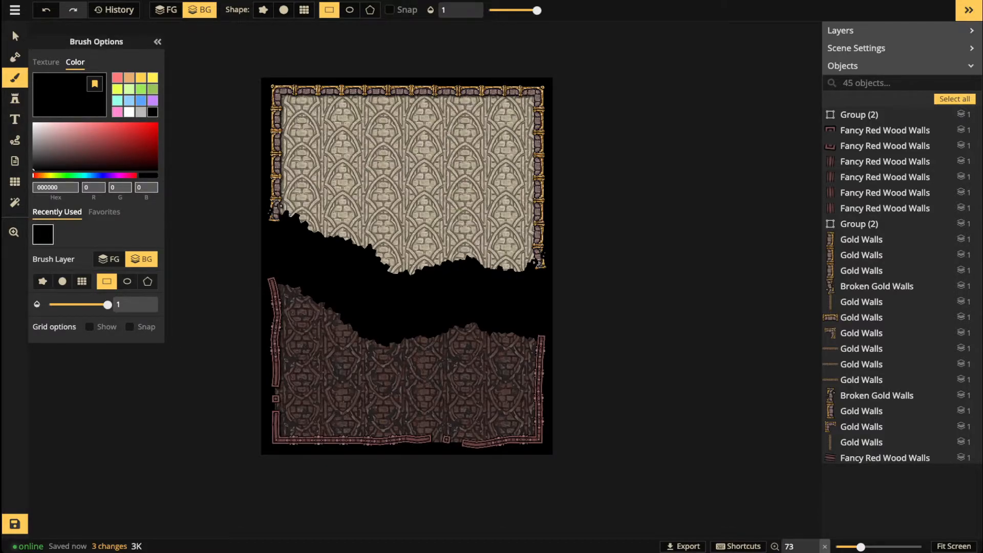
pyautogui.click(12, 30)
pyautogui.moveTo(234, 52); pyautogui.dragTo(542, 417)
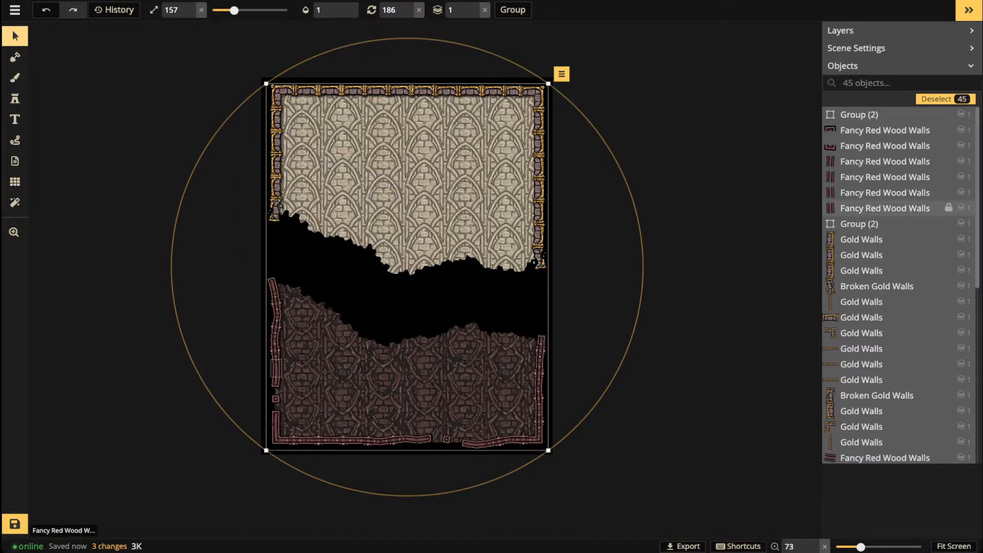
# Step: Ungroup both wall groups and select every object on the map
pyautogui.click(870, 224)
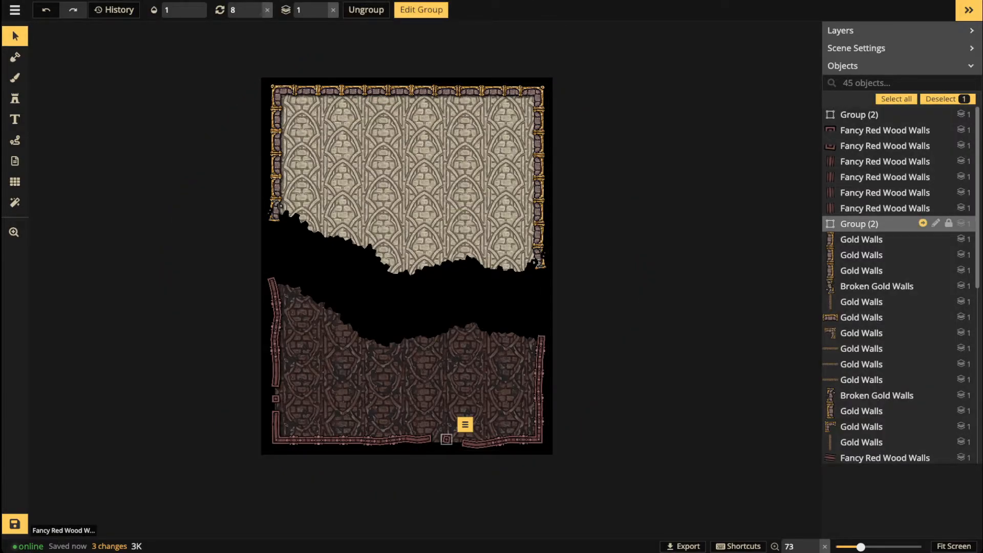
pyautogui.click(366, 10)
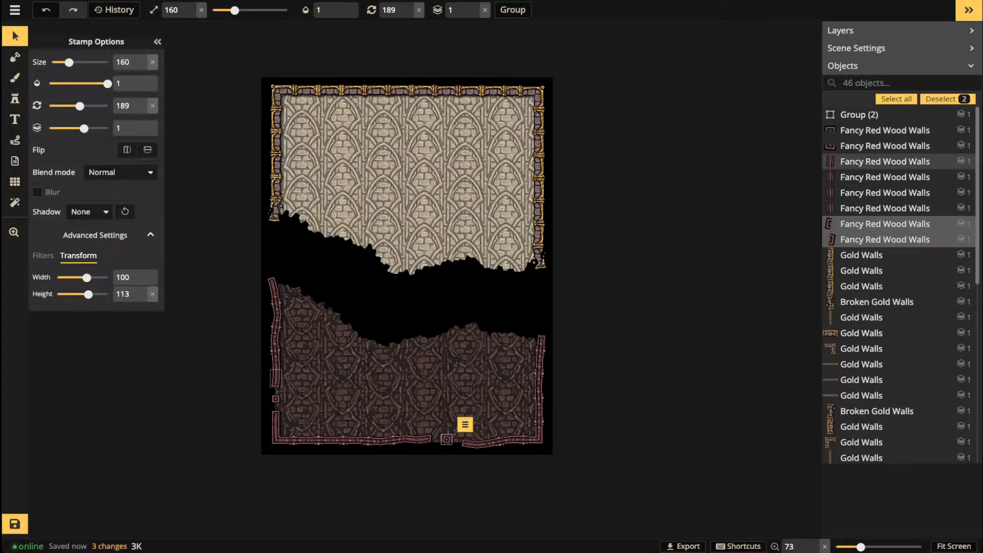
pyautogui.click(870, 114)
pyautogui.click(366, 9)
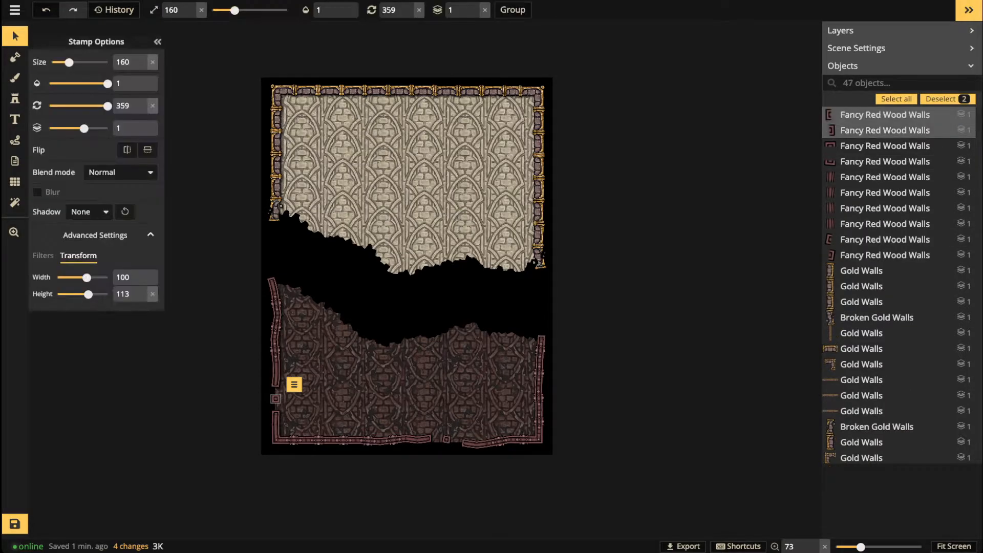
pyautogui.click(233, 61)
pyautogui.moveTo(234, 61); pyautogui.dragTo(654, 539)
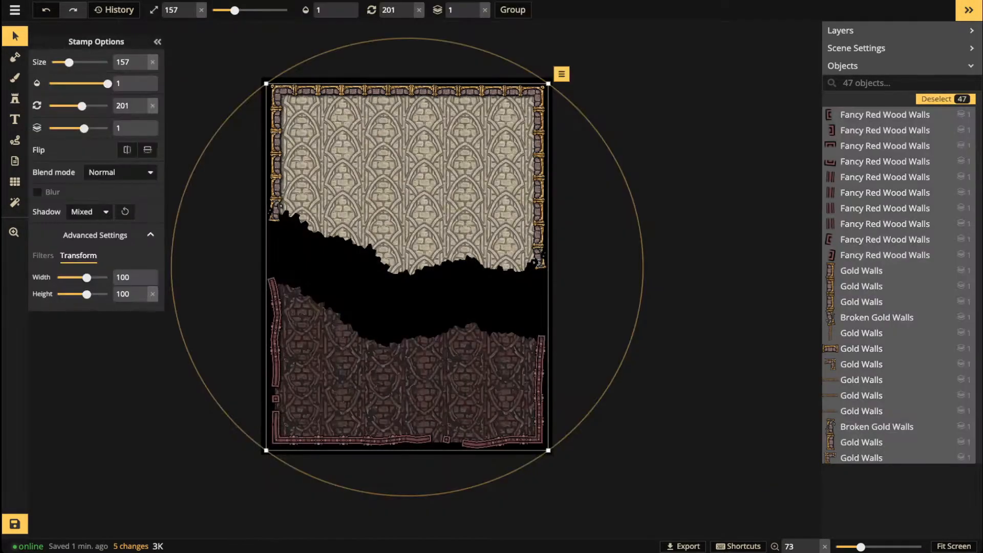
# Step: Give the walls a Layer shadow with 0/0 offset, full opacity and more blur
pyautogui.click(90, 211)
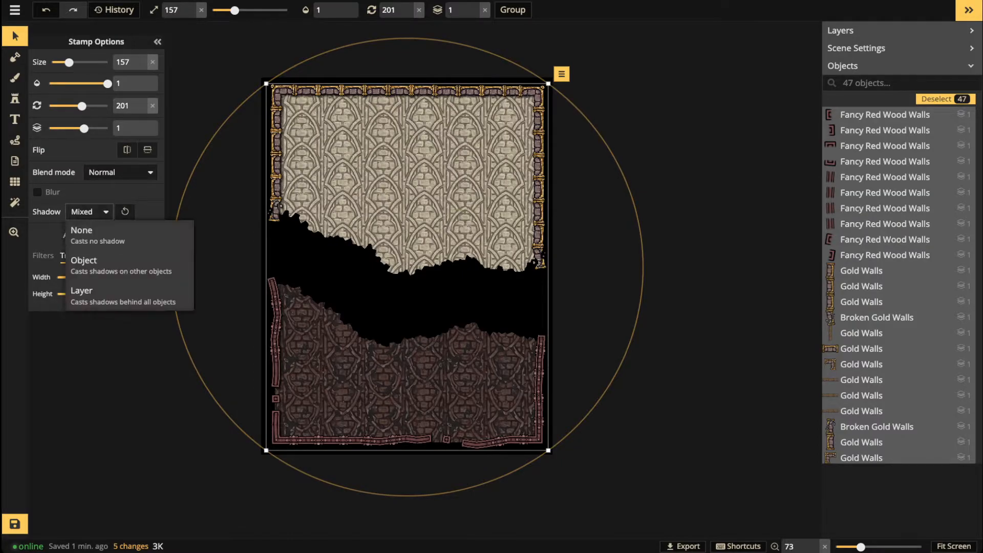
pyautogui.click(82, 294)
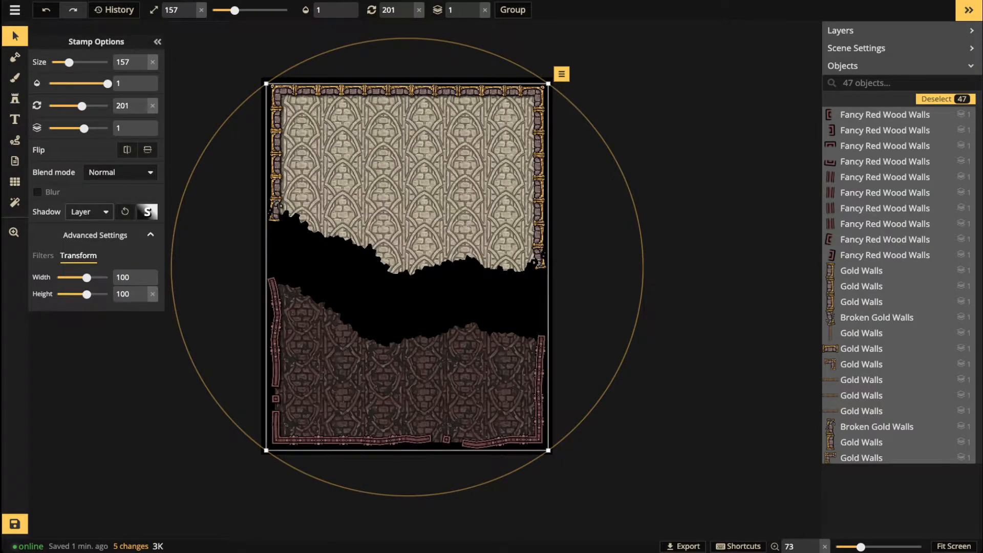
pyautogui.click(147, 212)
pyautogui.moveTo(269, 136); pyautogui.dragTo(251, 136)
pyautogui.write('0')
pyautogui.press('Tab')
pyautogui.write('0')
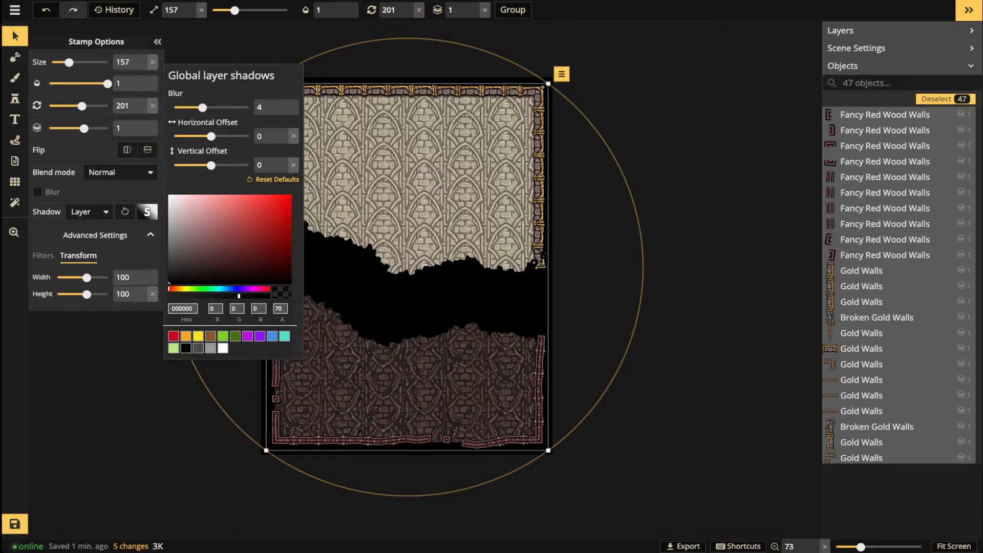
pyautogui.moveTo(239, 296); pyautogui.dragTo(268, 296)
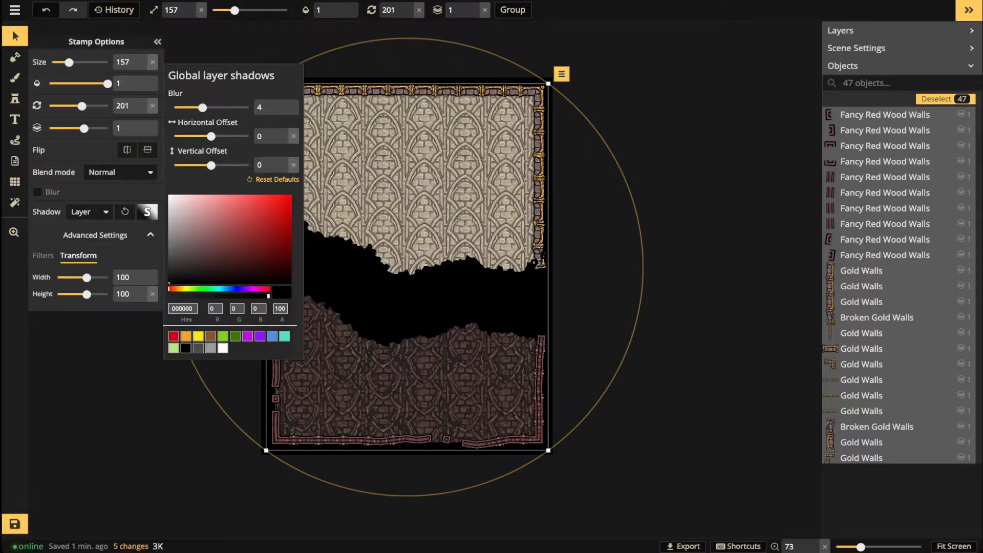
pyautogui.moveTo(202, 107); pyautogui.dragTo(245, 108)
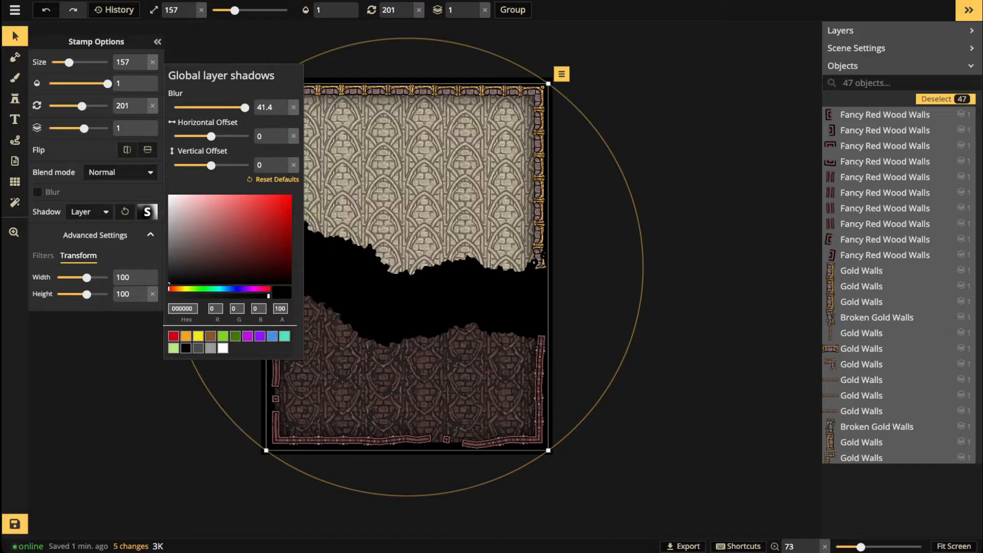
pyautogui.press('Escape')
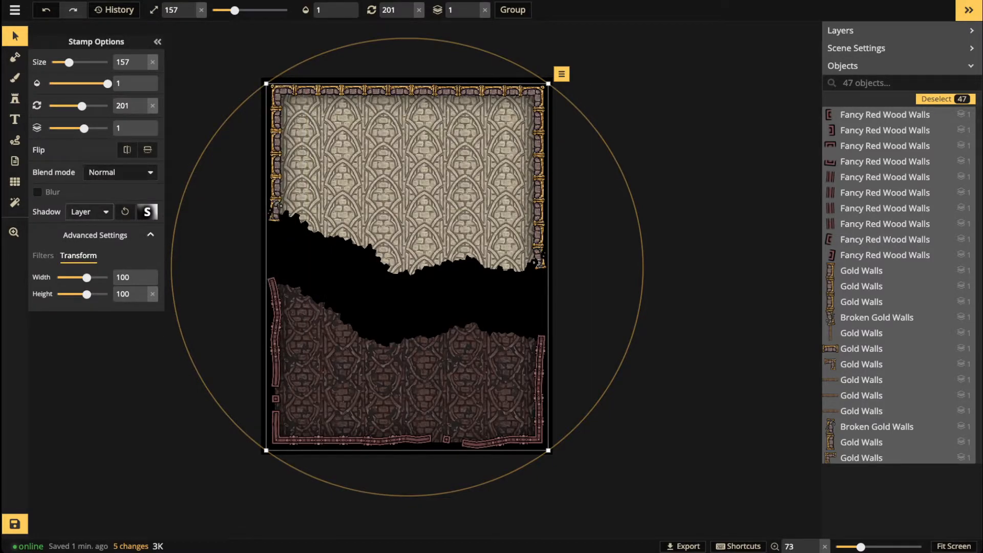
# Step: Keep the walls' blend mode on Normal and reapply the Layer shadow
pyautogui.click(88, 211)
pyautogui.click(103, 235)
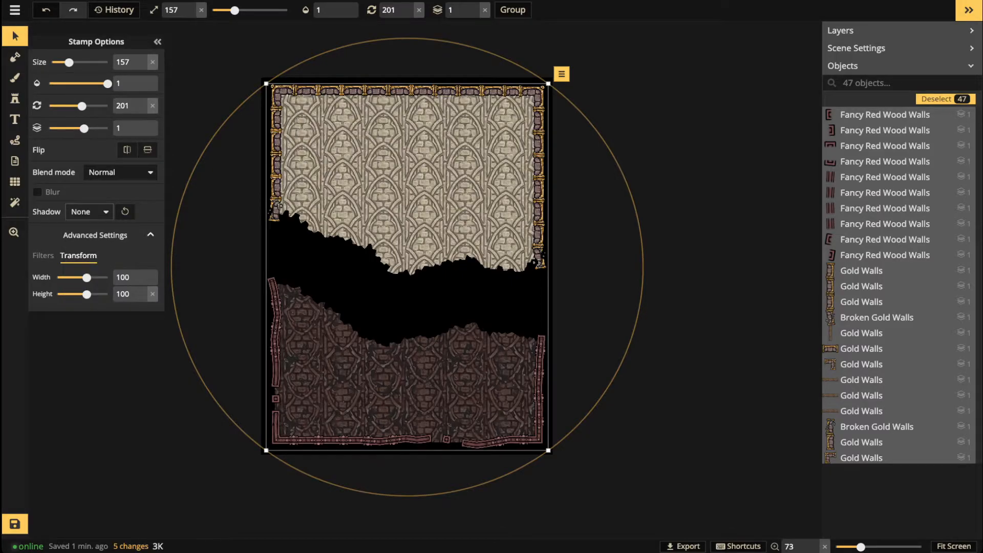
pyautogui.click(120, 172)
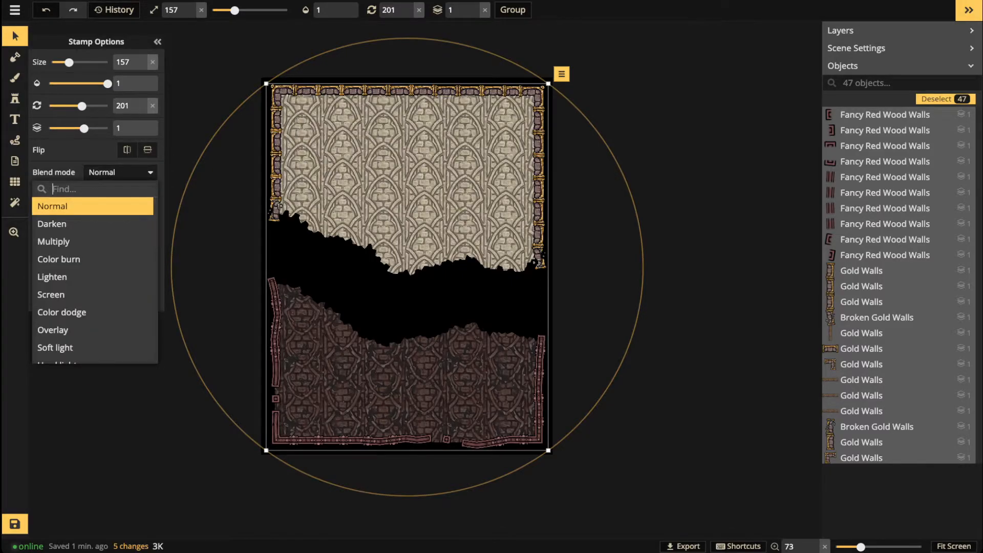
pyautogui.click(121, 172)
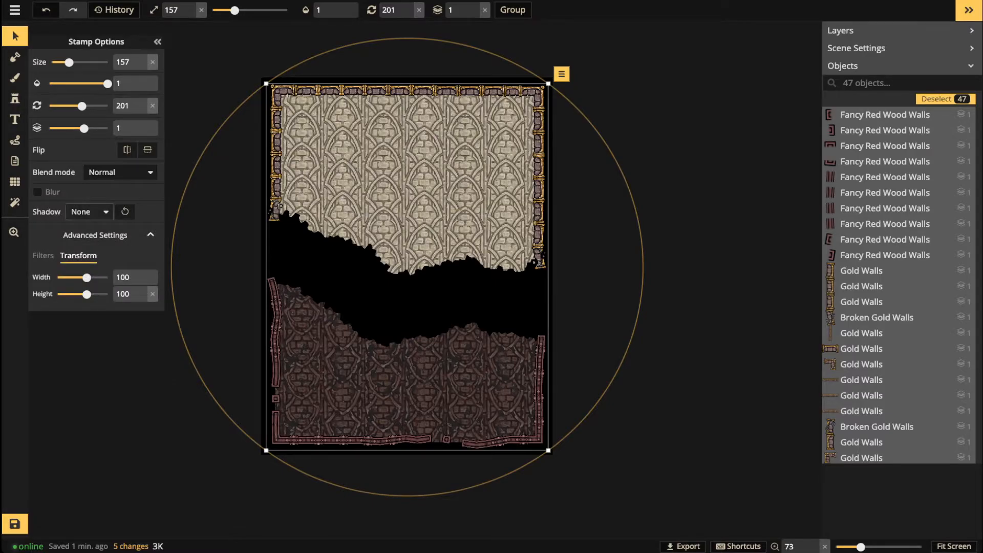
pyautogui.click(90, 212)
pyautogui.click(82, 293)
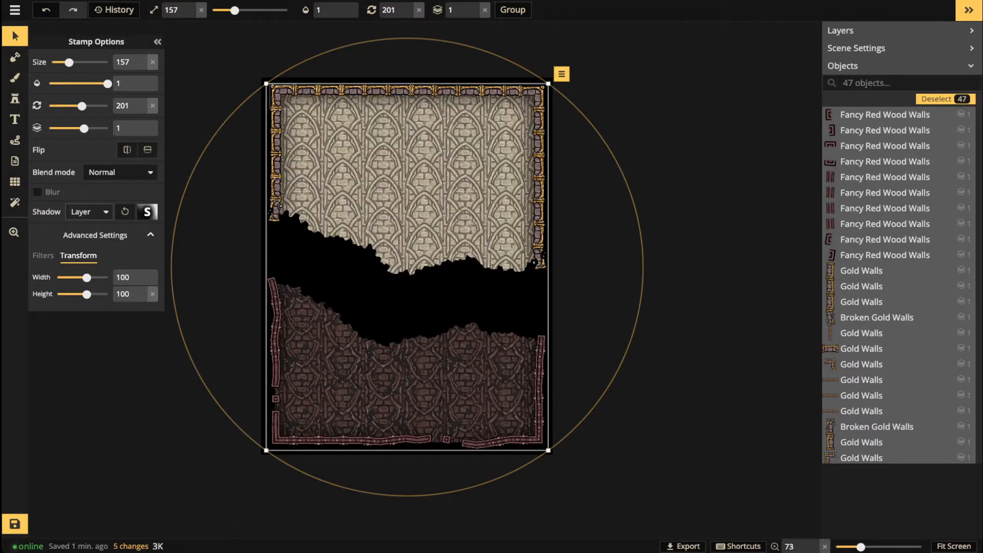
# Step: Deselect the walls, zoom in to frame the chasm, and switch to the Stamp tool
pyautogui.press('Escape')
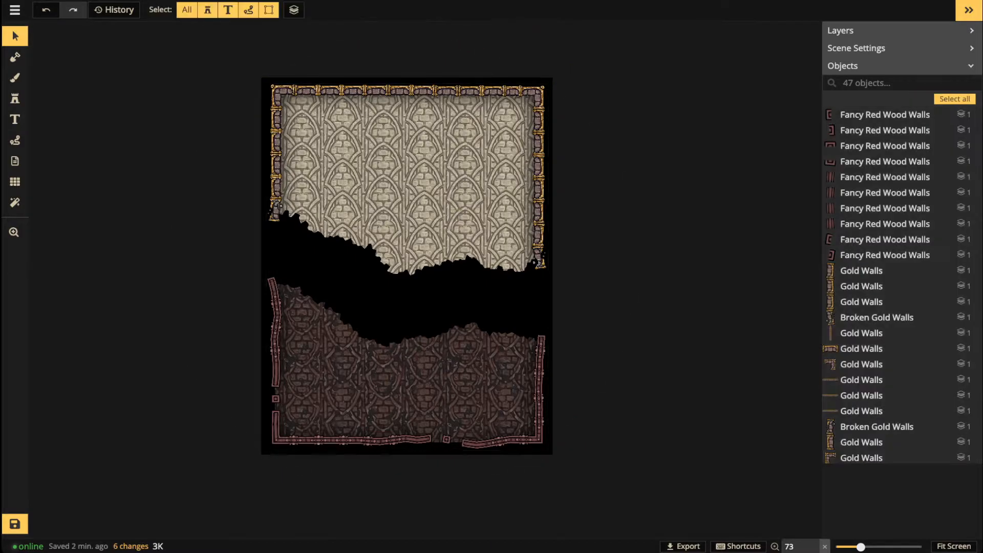
pyautogui.scroll(3, 315, 450)
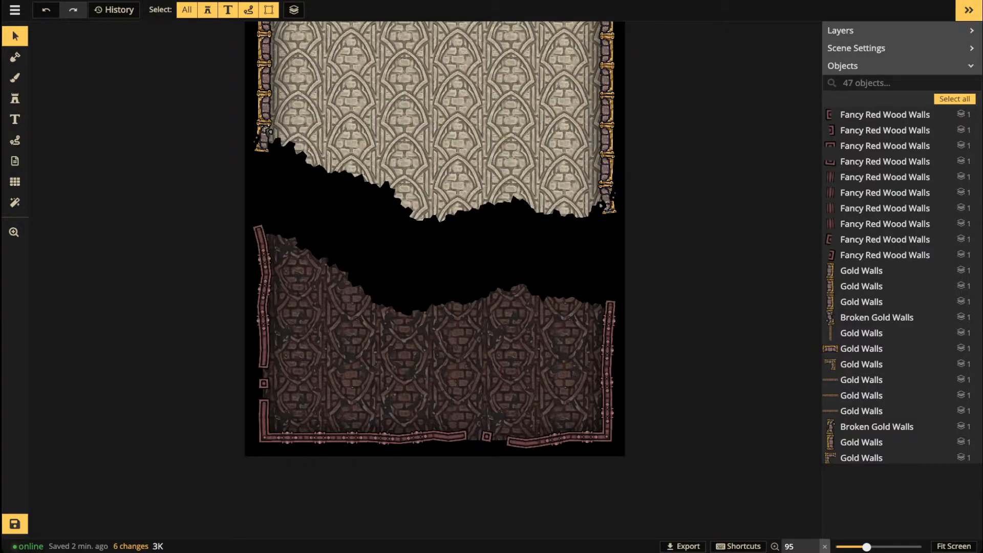
pyautogui.press('space')
pyautogui.moveTo(435, 230); pyautogui.dragTo(435, 278)
pyautogui.scroll(2, 381, 318)
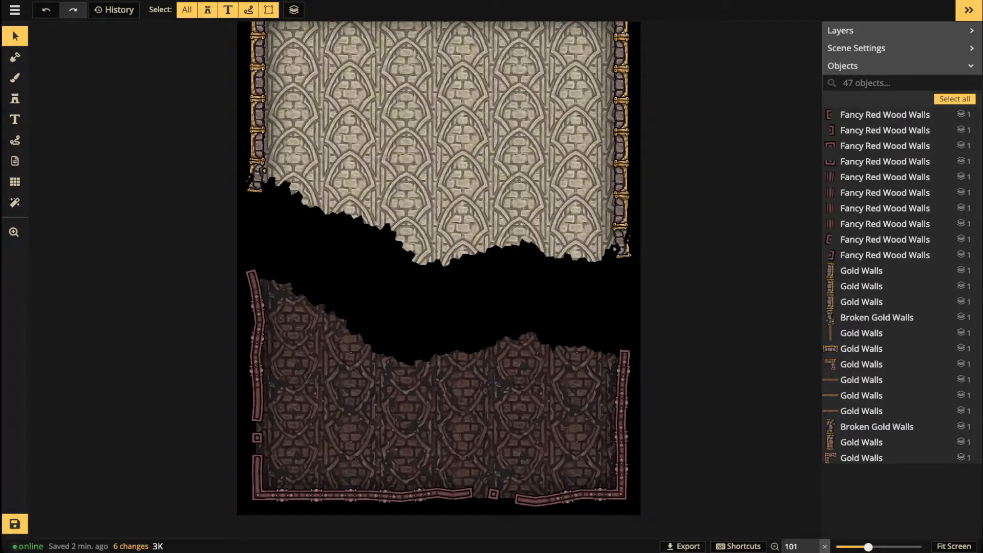
pyautogui.press('space')
pyautogui.moveTo(381, 318); pyautogui.dragTo(377, 247)
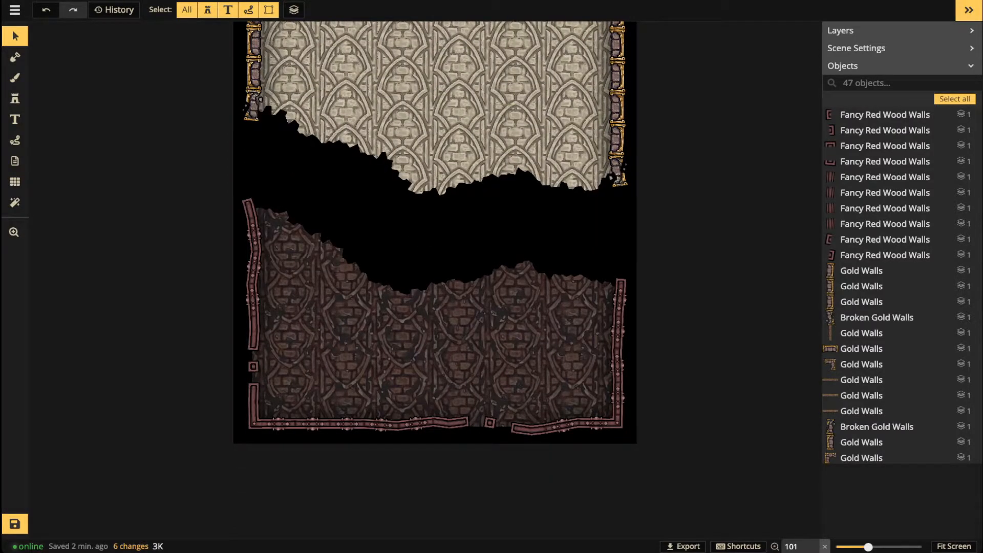
pyautogui.click(15, 99)
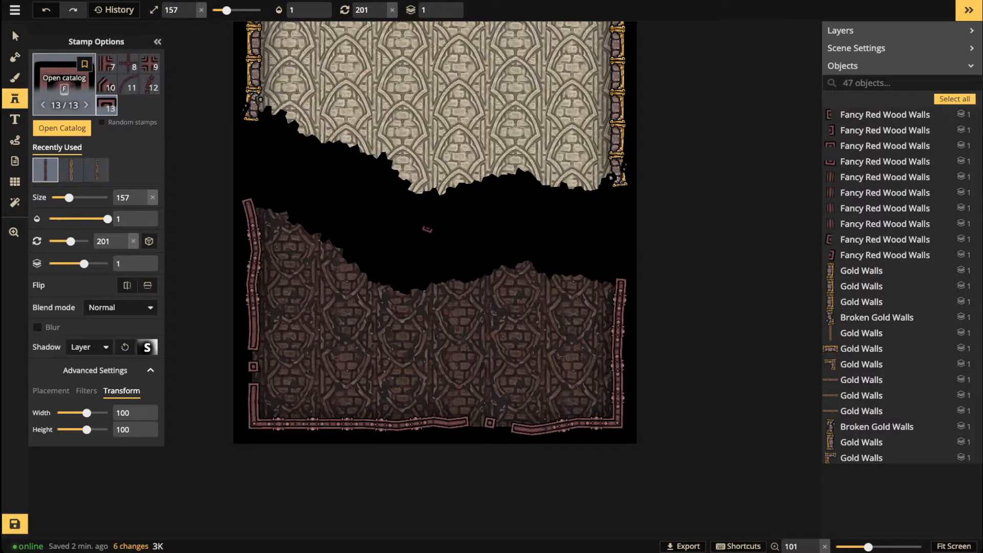
# Step: Clear the Temple filter, search the stamp catalog for 'skulls' and load the skull set
pyautogui.press('f')
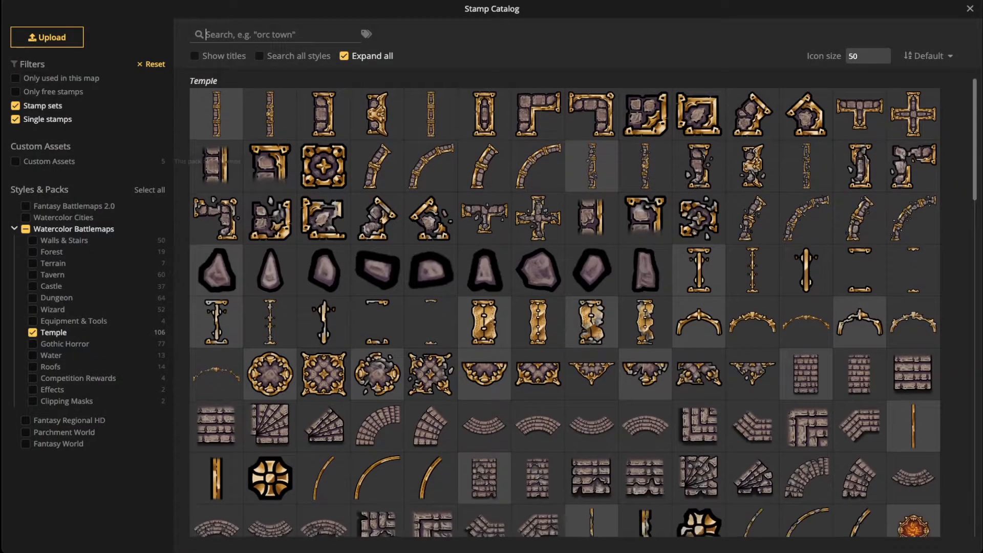
pyautogui.scroll(-3, 564, 308)
pyautogui.scroll(-2, 563, 307)
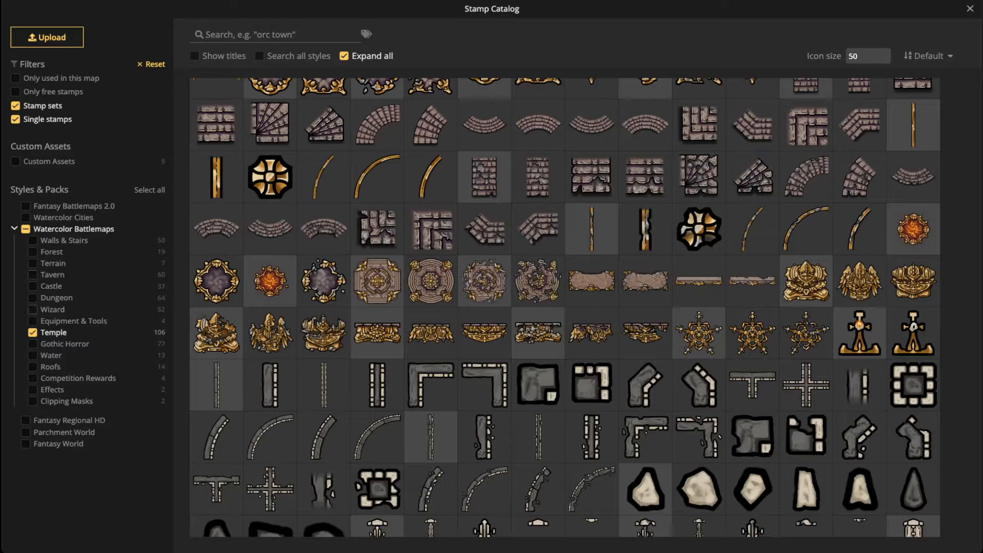
pyautogui.click(32, 332)
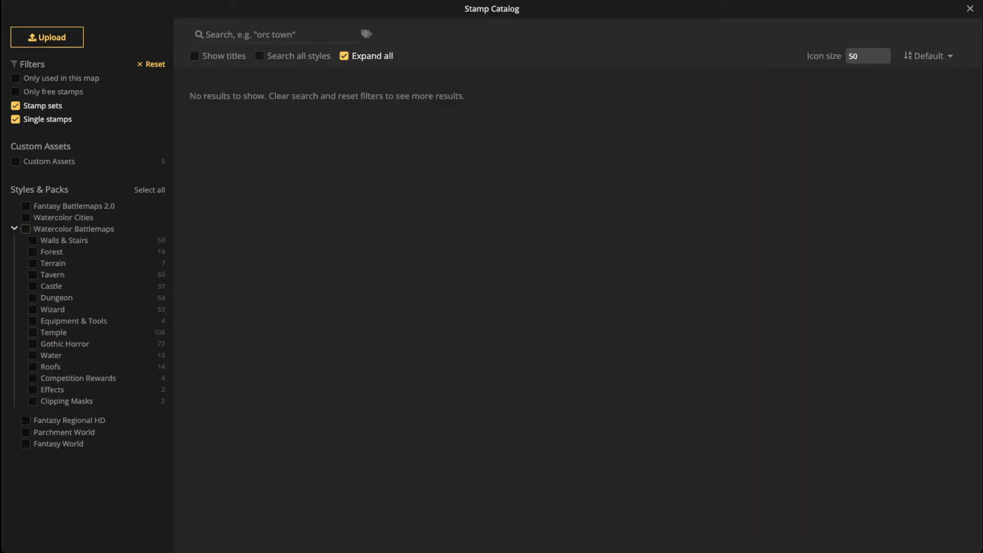
pyautogui.click(26, 229)
pyautogui.click(277, 35)
pyautogui.write('s')
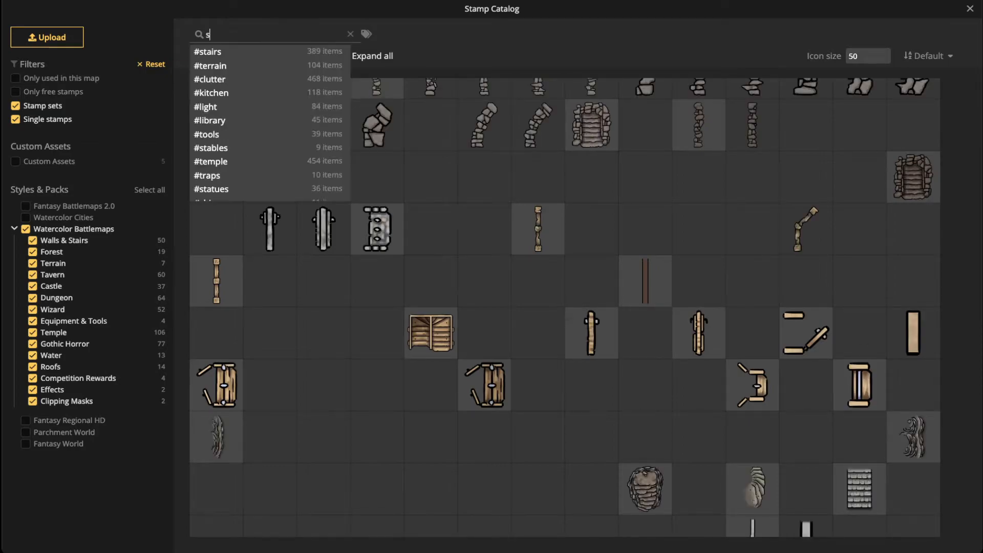
pyautogui.write('kulls')
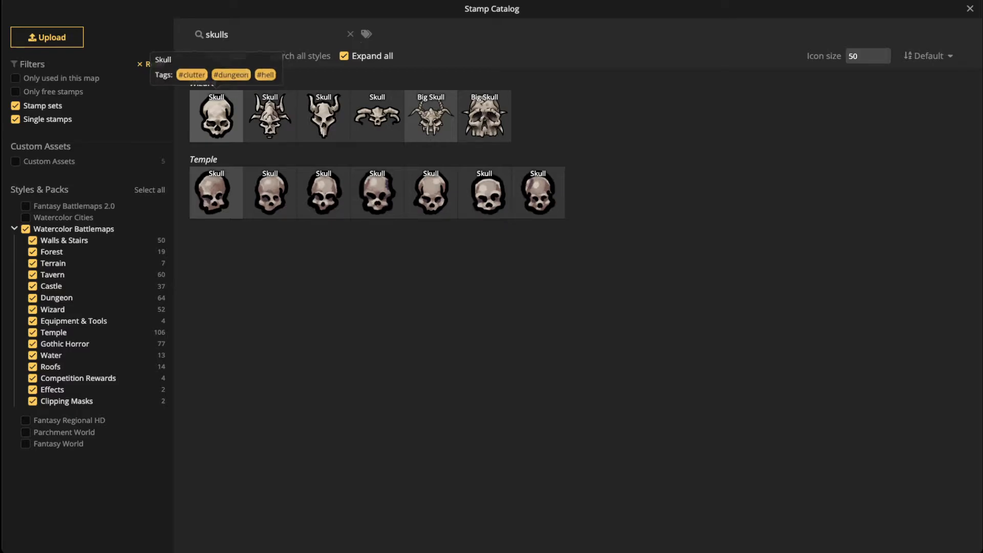
pyautogui.click(216, 115)
pyautogui.scroll(3, 269, 225)
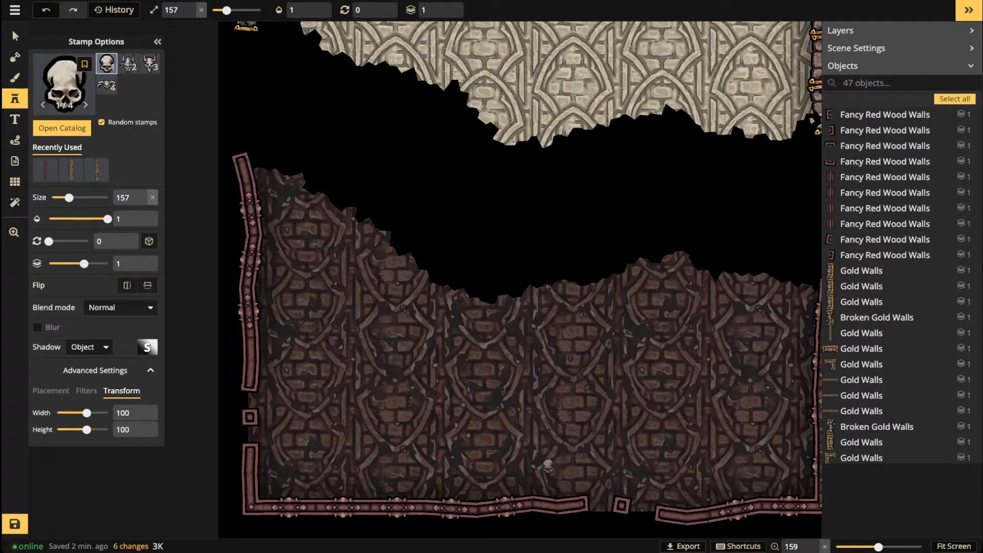
# Step: Pick the horned skull variant, tilt it, shrink it to size 127, and place one on the bottom wall
pyautogui.press('space')
pyautogui.moveTo(659, 244); pyautogui.dragTo(703, 109)
pyautogui.click(128, 63)
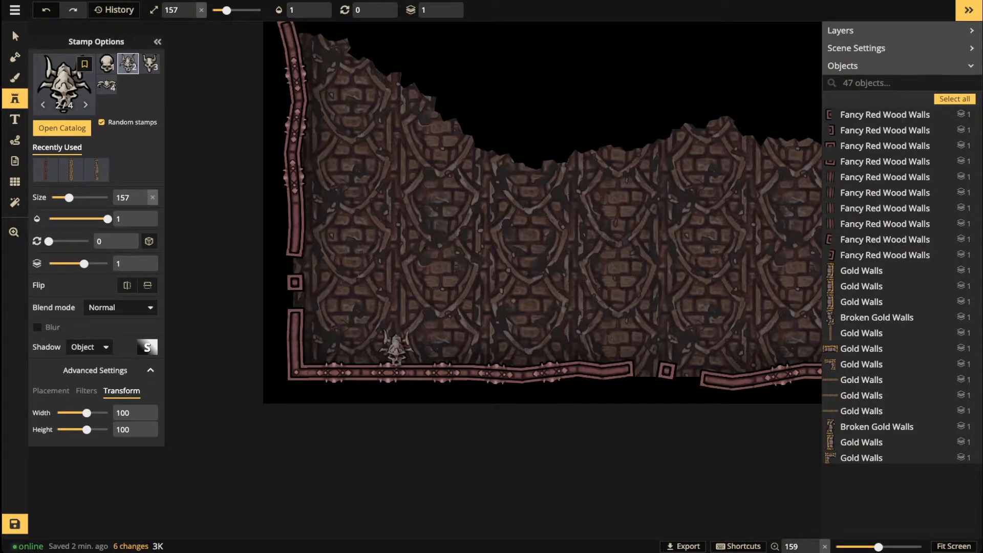
pyautogui.scroll(5, 391, 380)
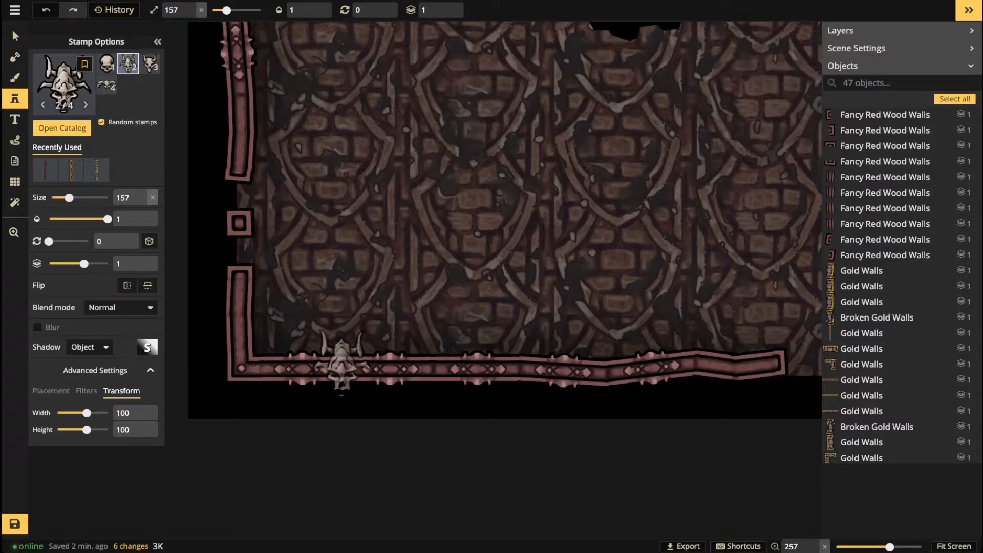
pyautogui.press('Right')
pyautogui.press('Down')
pyautogui.press('Down')
pyautogui.press('Down')
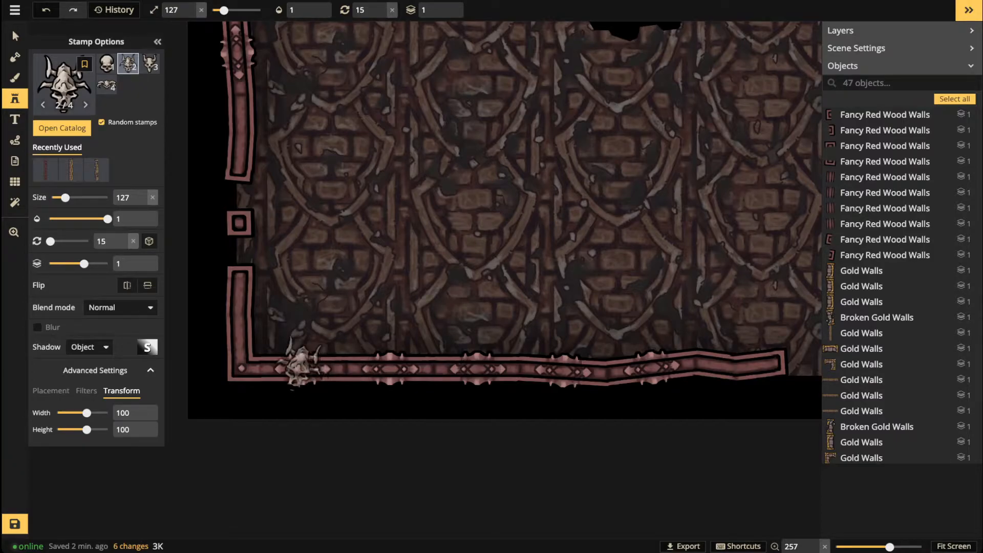
pyautogui.scroll(-2, 344, 364)
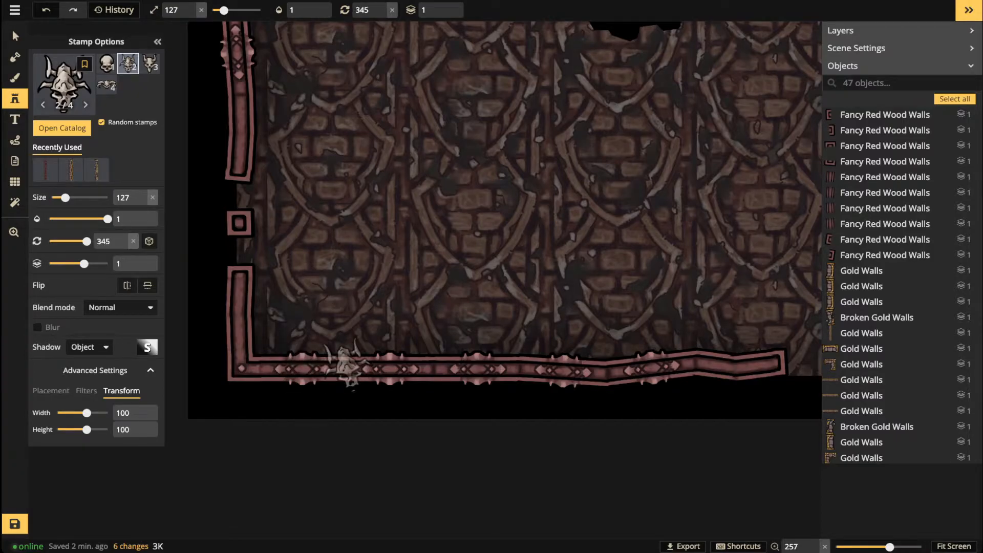
pyautogui.click(344, 365)
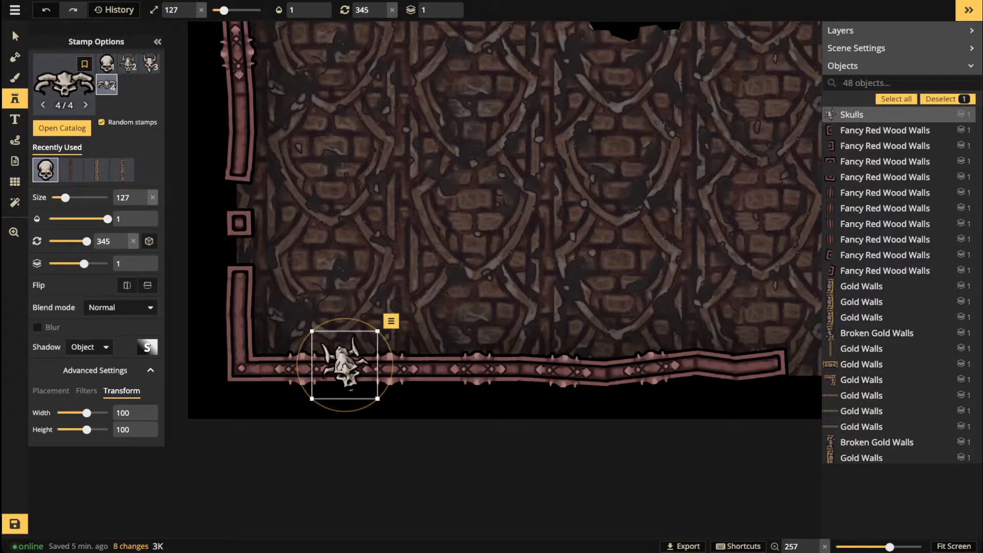
# Step: Place a sideways skull on the red floor's left wall
pyautogui.press('space')
pyautogui.moveTo(335, 222); pyautogui.dragTo(392, 371)
pyautogui.scroll(8, 289, 163)
pyautogui.scroll(-1, 293, 163)
pyautogui.click(292, 162)
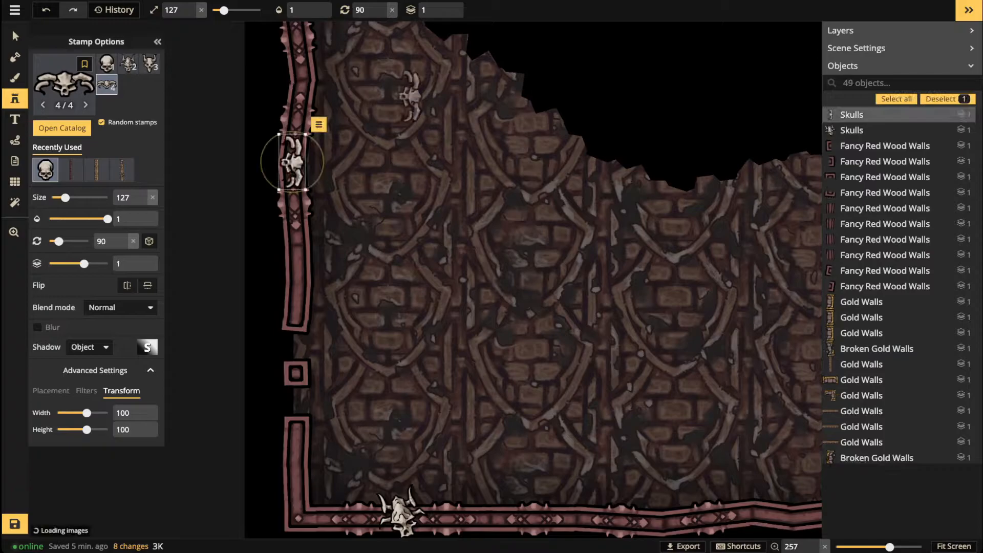
# Step: Place another skull further along the bottom wall, then bring the right wall into view
pyautogui.press('space')
pyautogui.moveTo(584, 302); pyautogui.dragTo(262, 146)
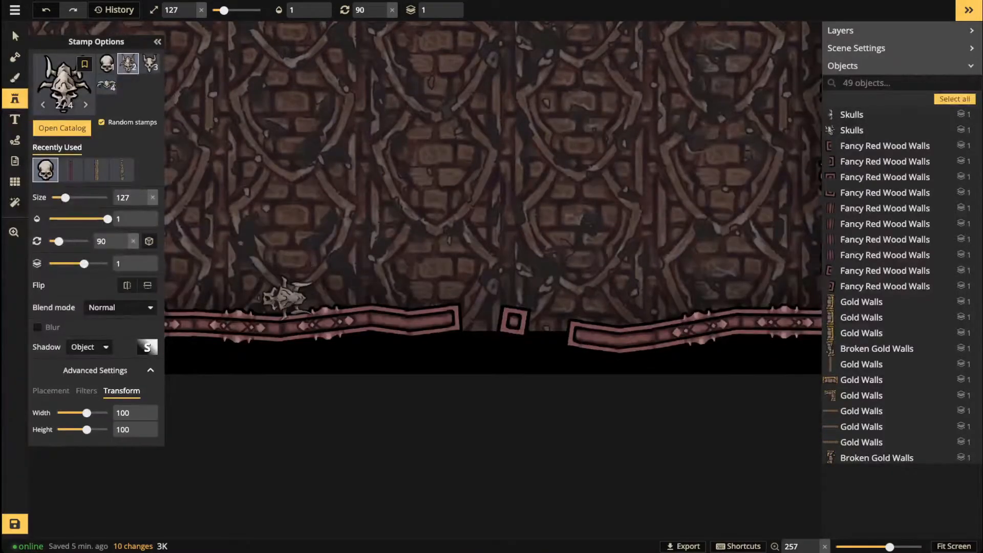
pyautogui.scroll(-4, 282, 324)
pyautogui.press('space')
pyautogui.moveTo(289, 315); pyautogui.dragTo(551, 277)
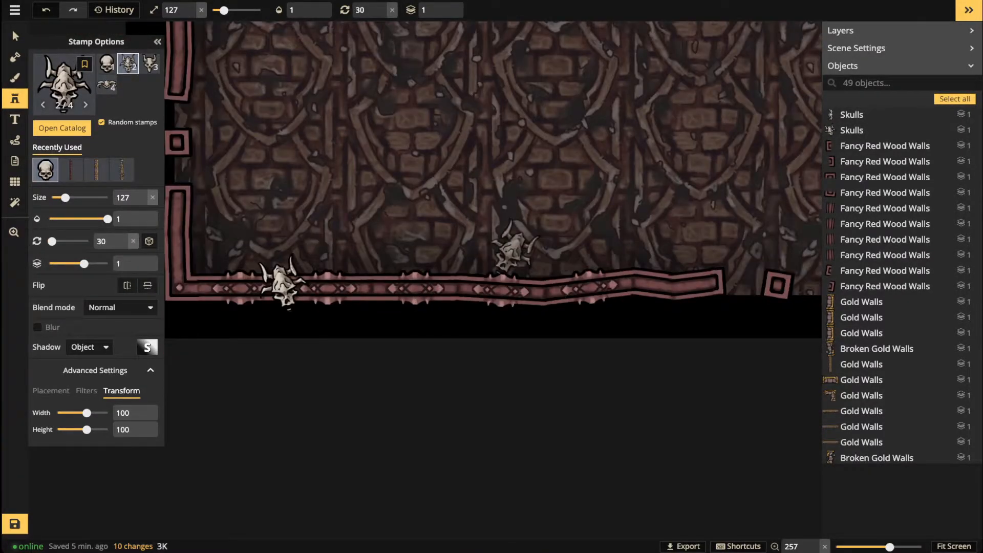
pyautogui.scroll(-3, 514, 250)
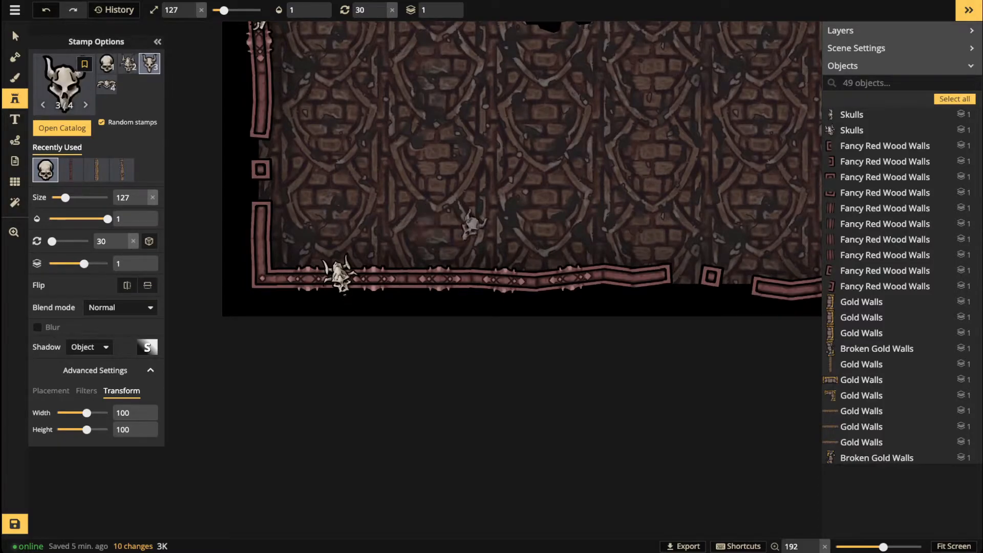
pyautogui.scroll(-1, 540, 279)
pyautogui.scroll(2, 540, 279)
pyautogui.scroll(-1, 540, 279)
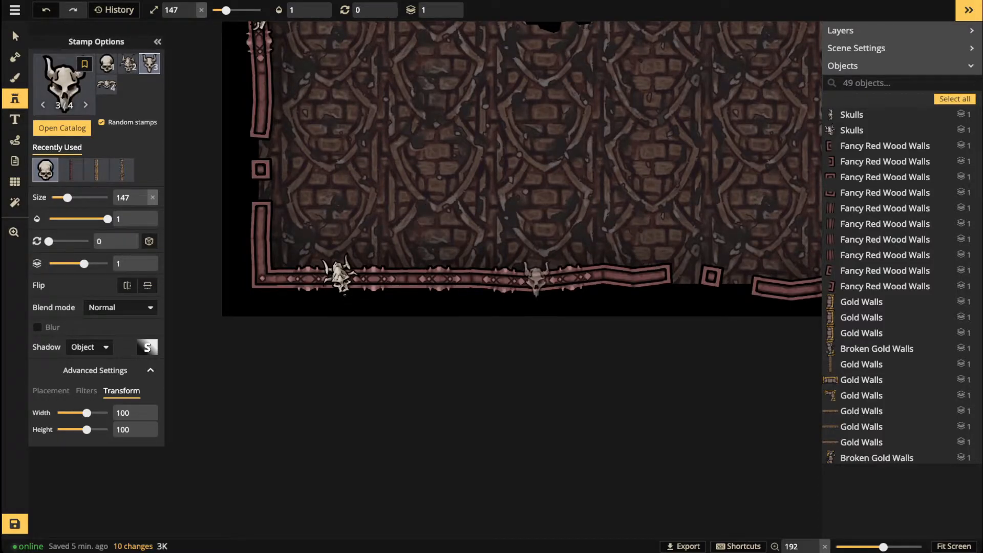
pyautogui.click(538, 279)
pyautogui.press('space')
pyautogui.moveTo(596, 203); pyautogui.dragTo(408, 268)
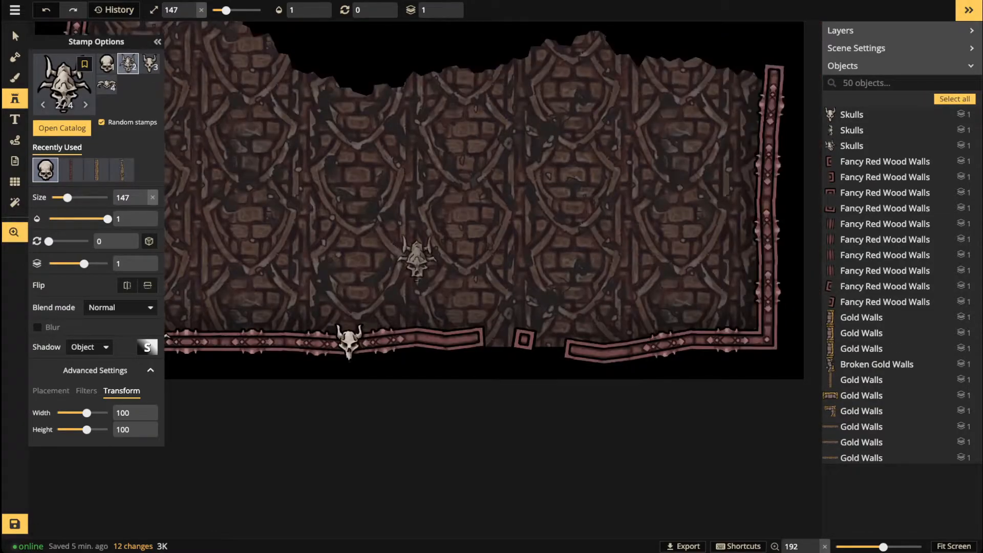
pyautogui.moveTo(538, 254); pyautogui.dragTo(402, 258)
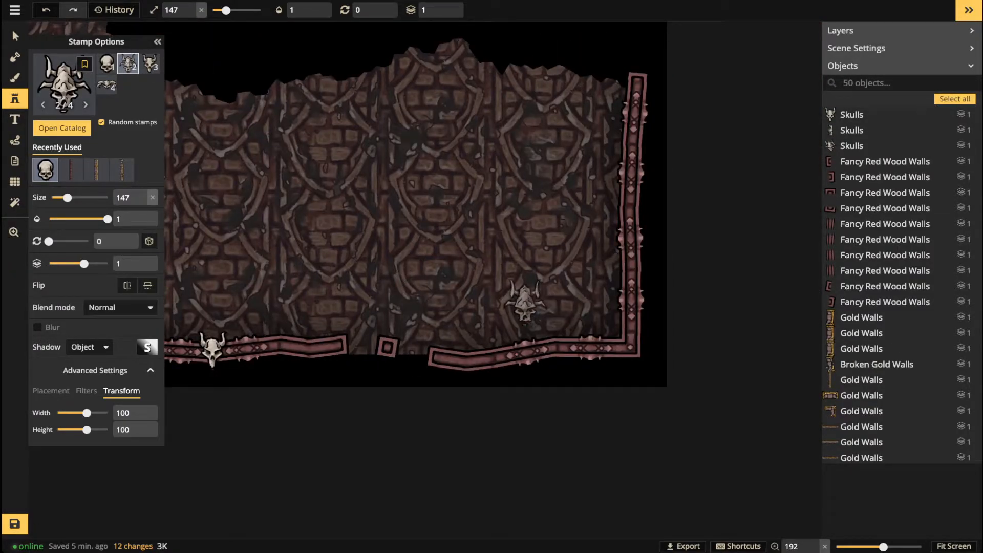
# Step: Choose the horned skull variant and stamp a sideways skull on the red floor's right wall
pyautogui.press('Left')
pyautogui.press('Left')
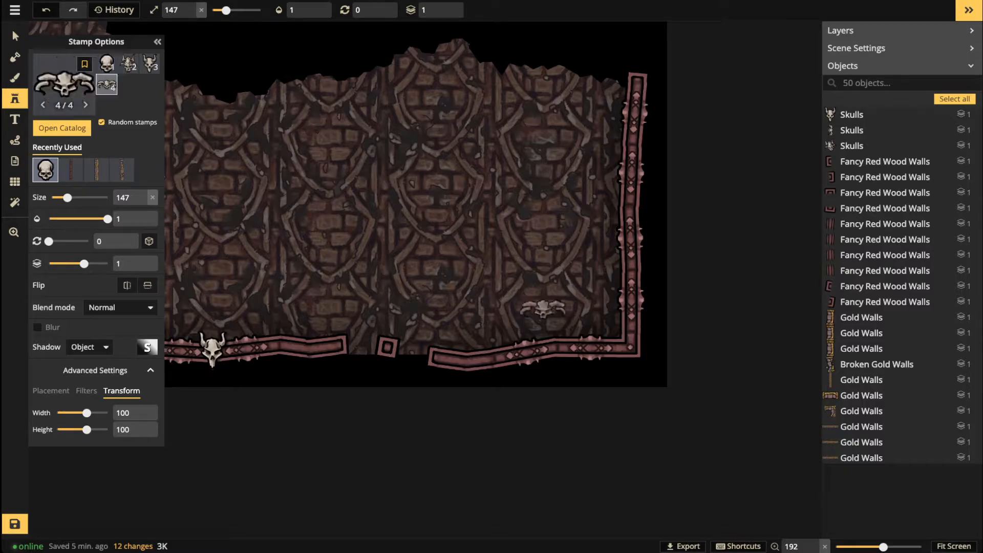
pyautogui.press('Left')
pyautogui.press('Left')
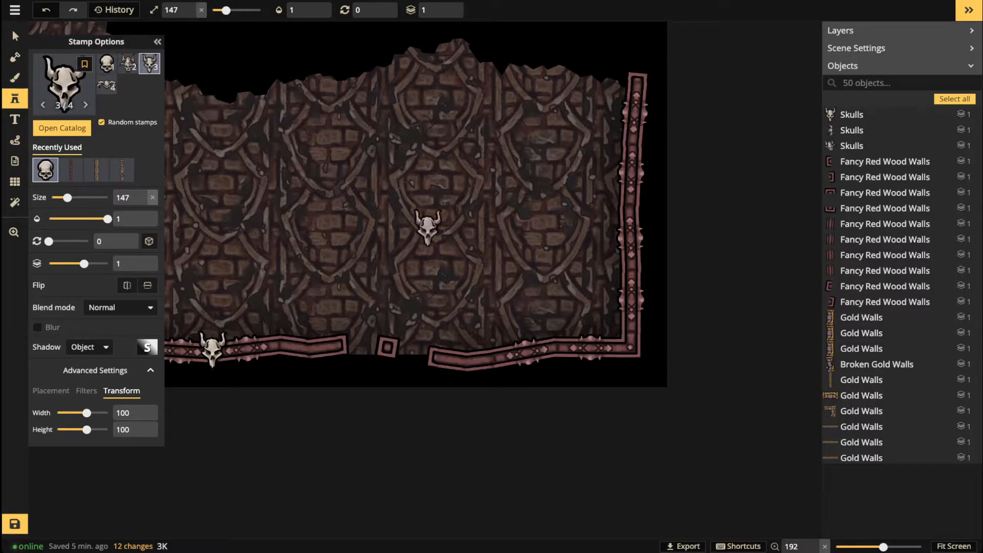
pyautogui.scroll(-5, 635, 213)
pyautogui.scroll(1, 627, 304)
pyautogui.scroll(2, 626, 262)
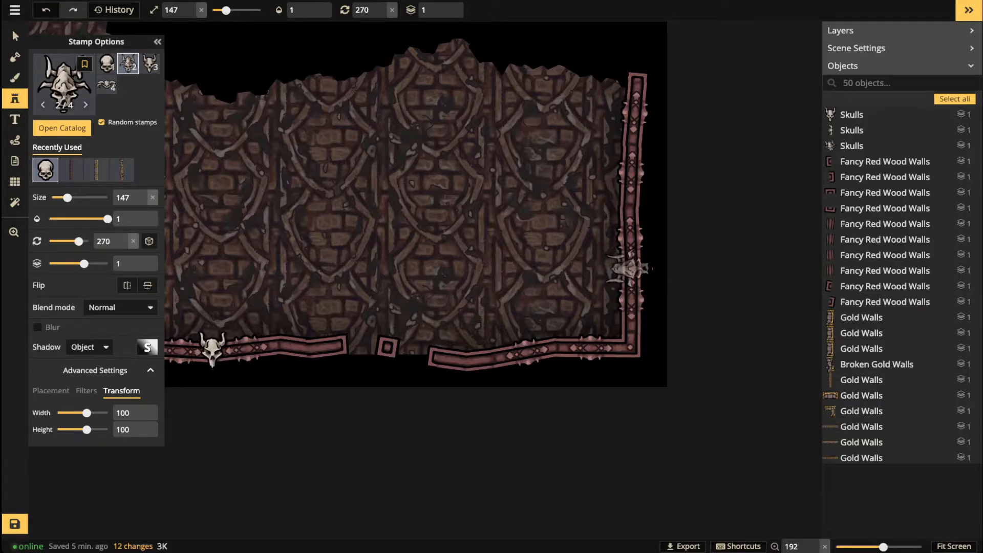
pyautogui.click(630, 268)
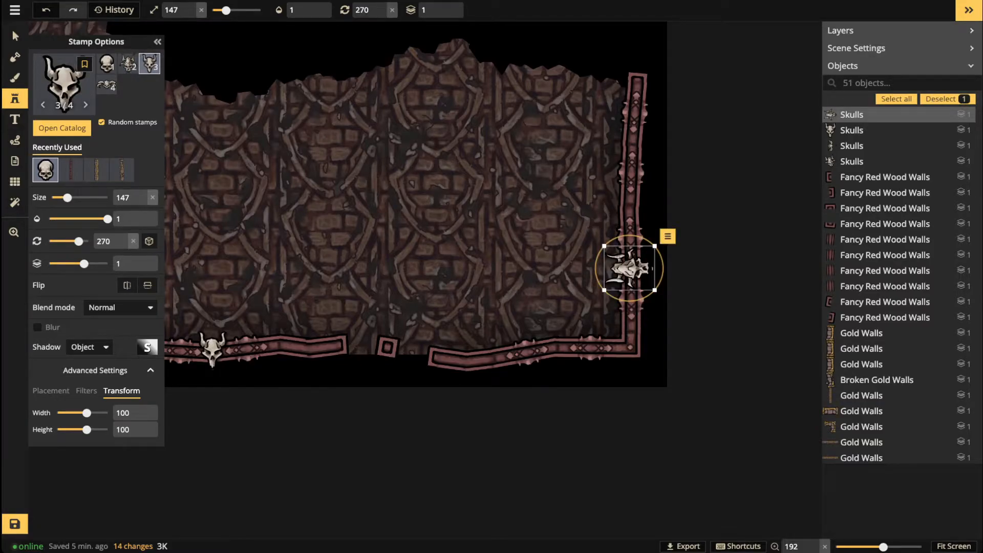
# Step: With the fourth skull variant, stamp skulls on the bottom wall and the right wall
pyautogui.scroll(1, 630, 267)
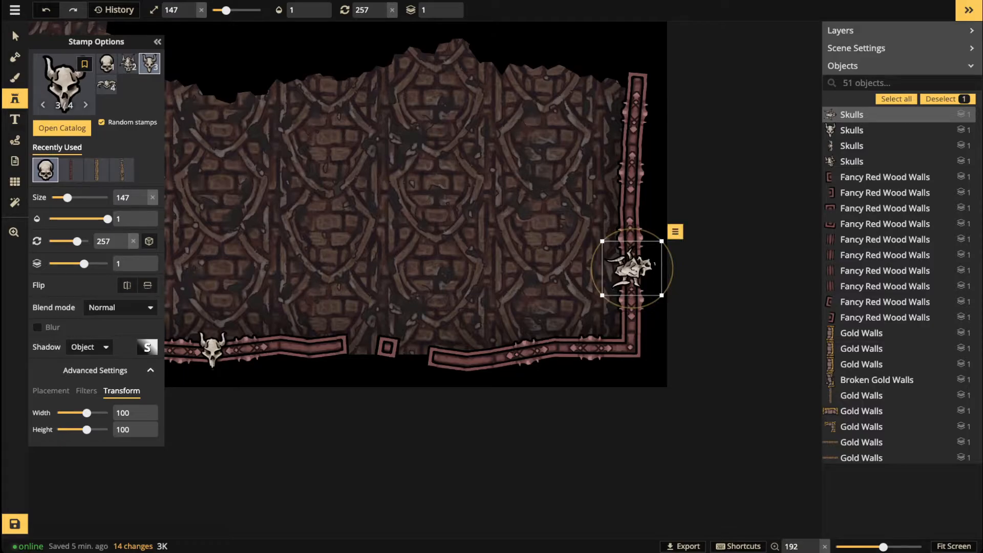
pyautogui.click(106, 84)
pyautogui.scroll(-1, 561, 350)
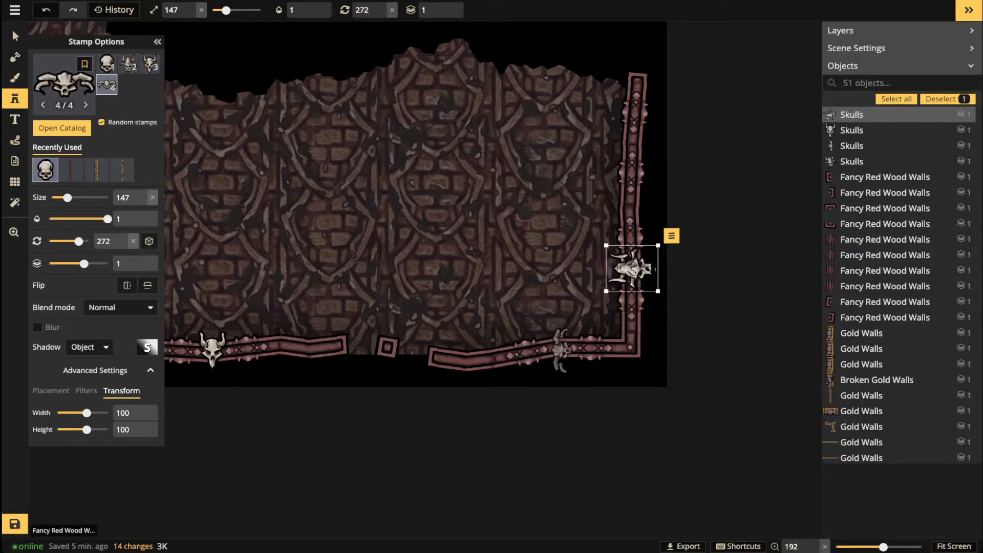
pyautogui.press('Escape')
pyautogui.scroll(-6, 560, 351)
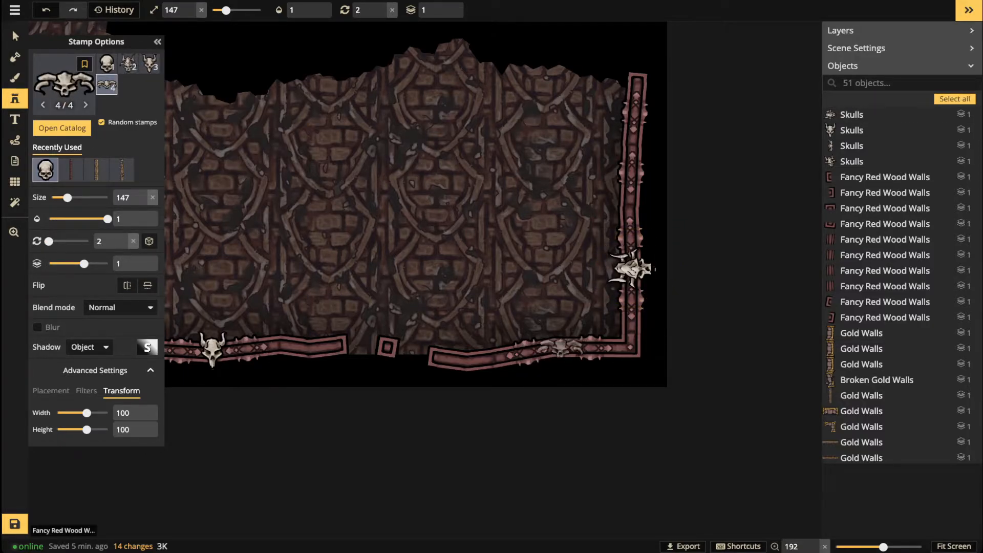
pyautogui.click(561, 350)
pyautogui.press('Escape')
pyautogui.scroll(6, 625, 202)
pyautogui.scroll(2, 628, 206)
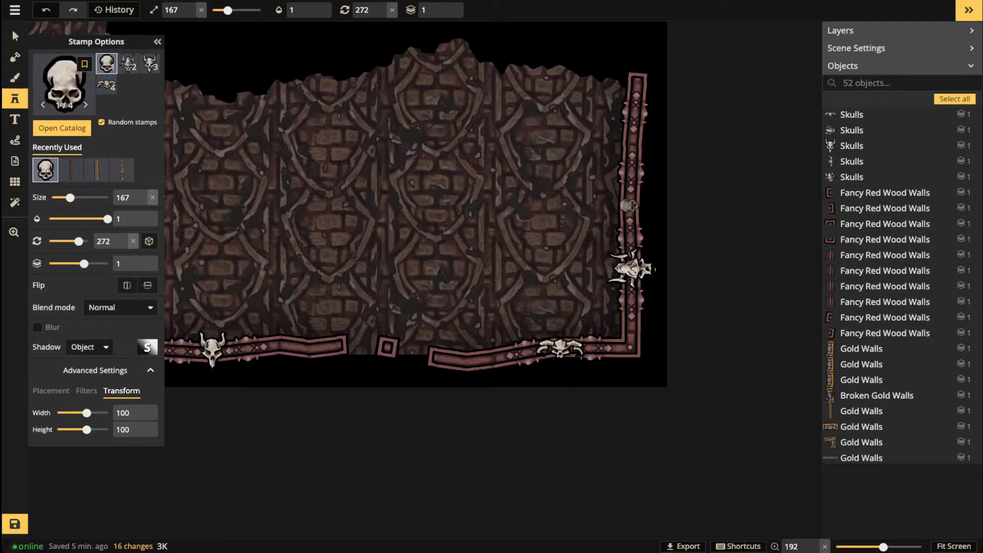
pyautogui.scroll(1, 630, 206)
pyautogui.click(630, 205)
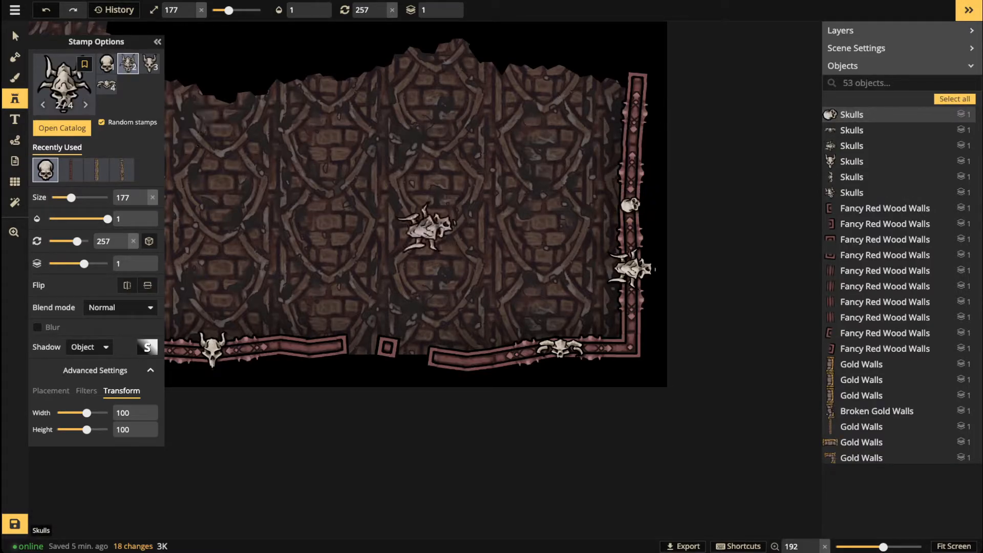
# Step: Switch to the plain skull with Random stamps unchecked, rotate it, and stamp it on the right wall
pyautogui.press('1')
pyautogui.click(101, 122)
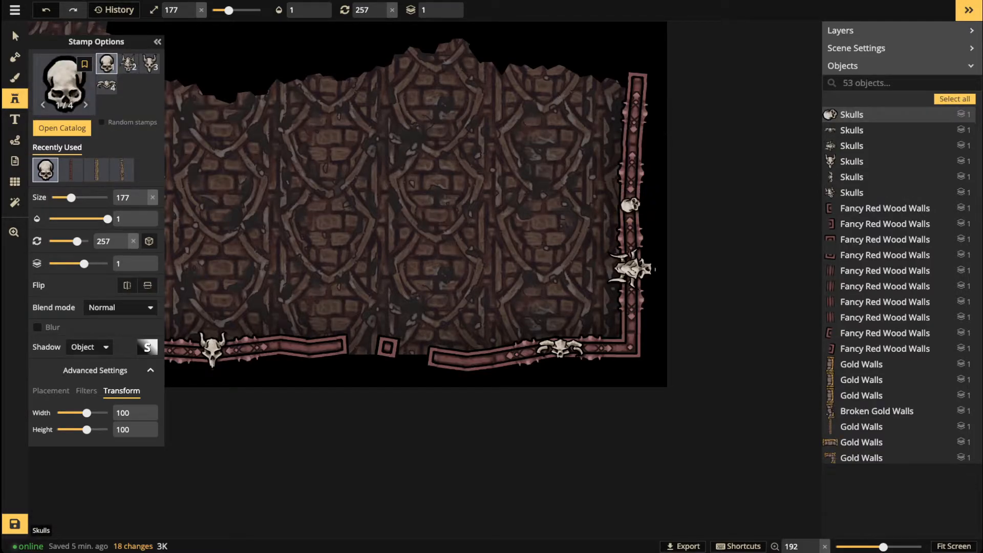
pyautogui.press('r')
pyautogui.click(631, 142)
# Step: Stamp two skulls along the bottom wall and one on the left wall
pyautogui.press('space')
pyautogui.moveTo(462, 182); pyautogui.dragTo(795, 182)
pyautogui.scroll(2, 470, 353)
pyautogui.scroll(4, 469, 354)
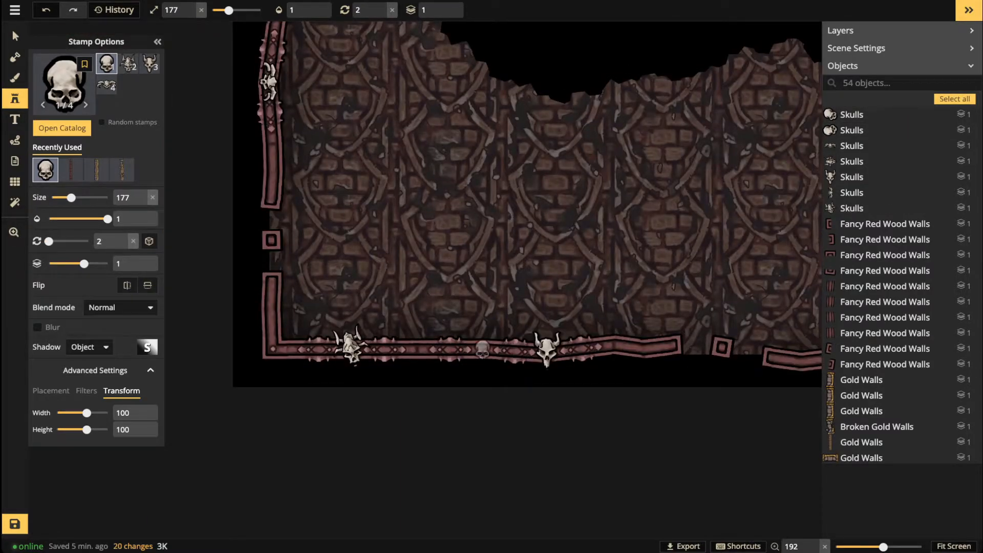
pyautogui.click(482, 350)
pyautogui.scroll(-4, 421, 350)
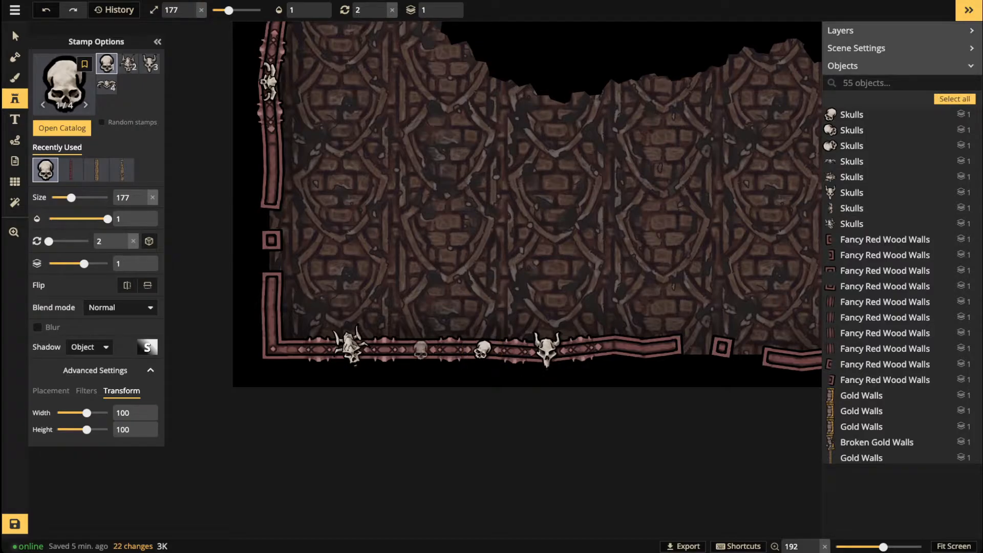
pyautogui.click(419, 350)
pyautogui.press('space')
pyautogui.moveTo(276, 110); pyautogui.dragTo(284, 283)
pyautogui.scroll(8, 276, 184)
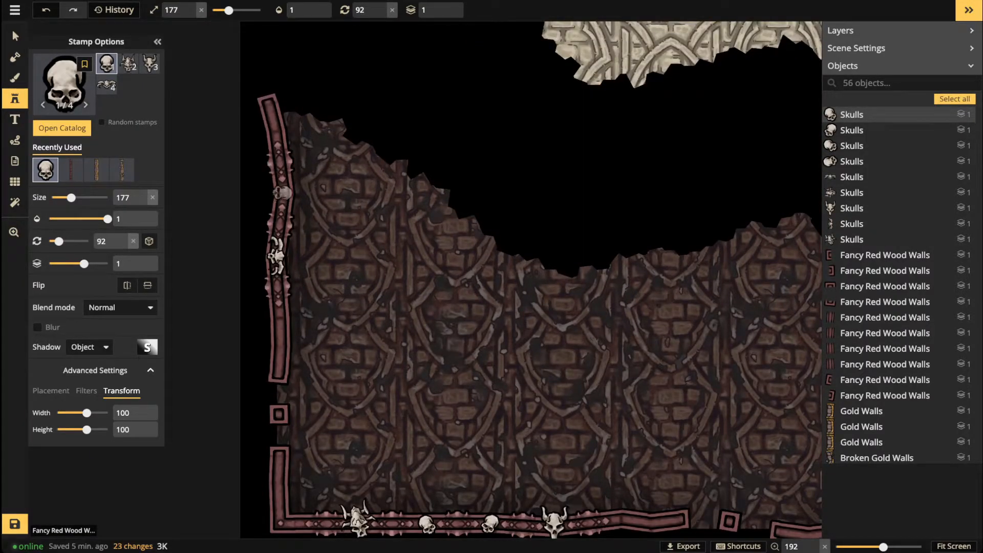
pyautogui.click(280, 194)
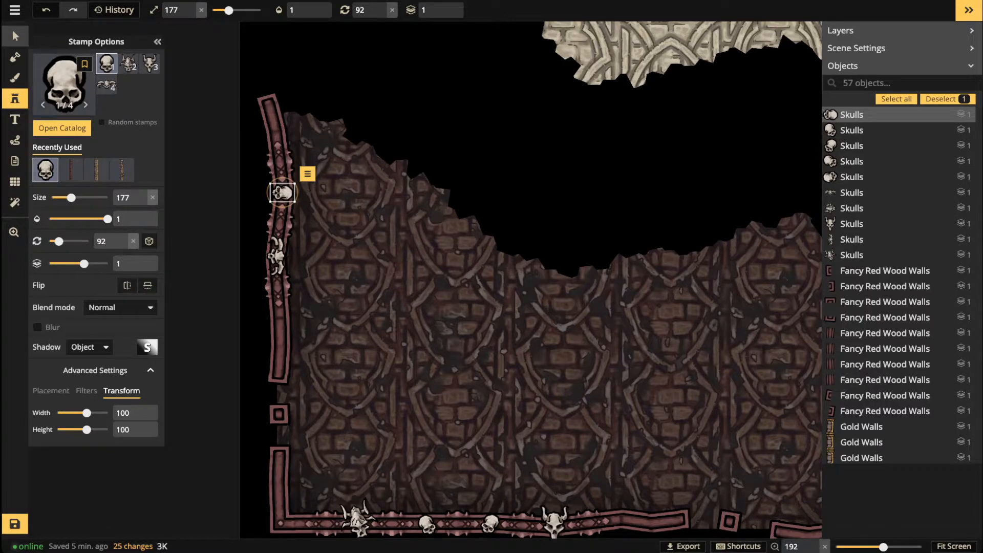
# Step: Return to the Select tool and frame the whole red-walled floor
pyautogui.click(15, 36)
pyautogui.scroll(-5, 328, 185)
pyautogui.press('space')
pyautogui.moveTo(329, 185); pyautogui.dragTo(216, 202)
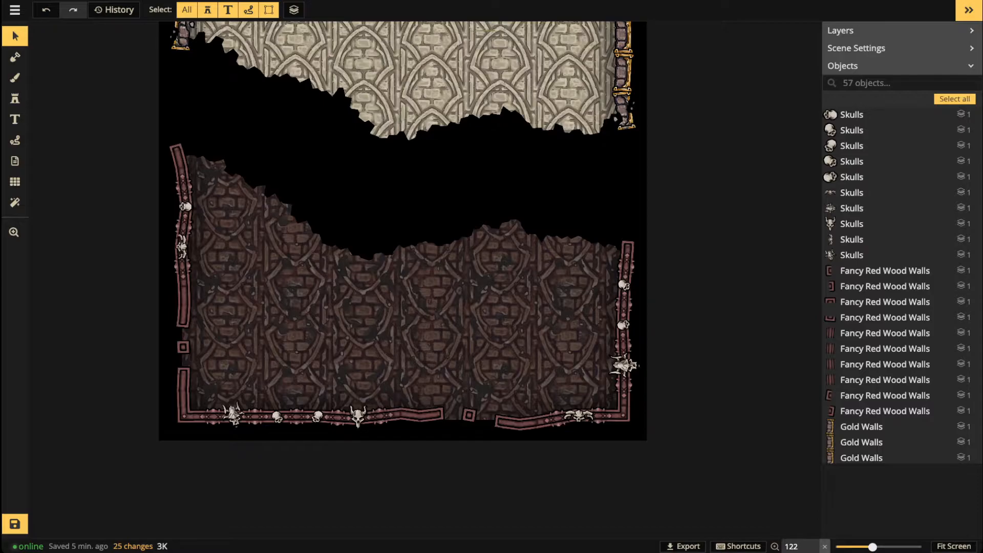
# Step: Zoom in on the lower-left wall and switch to the Path tool for a white 1.5-wide line
pyautogui.scroll(5, 279, 347)
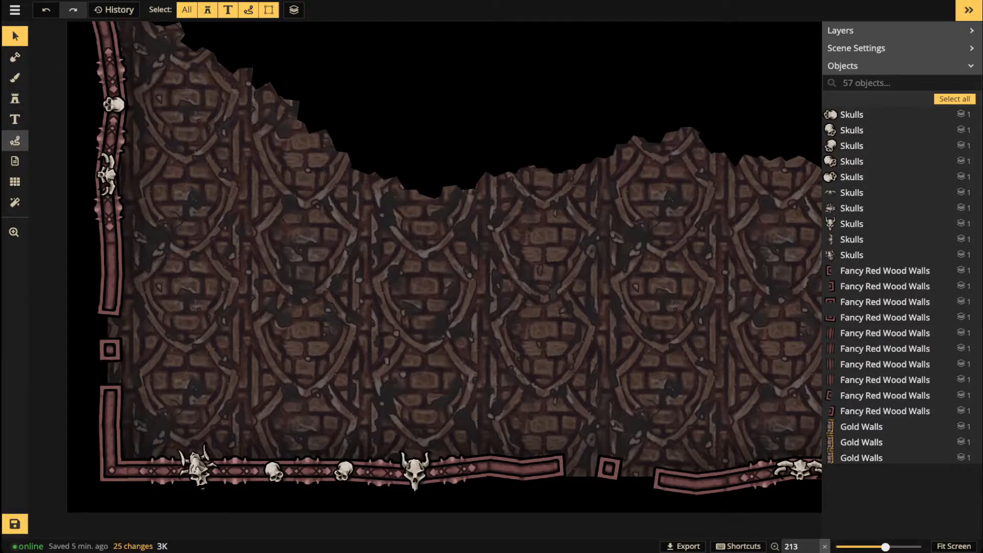
pyautogui.click(15, 140)
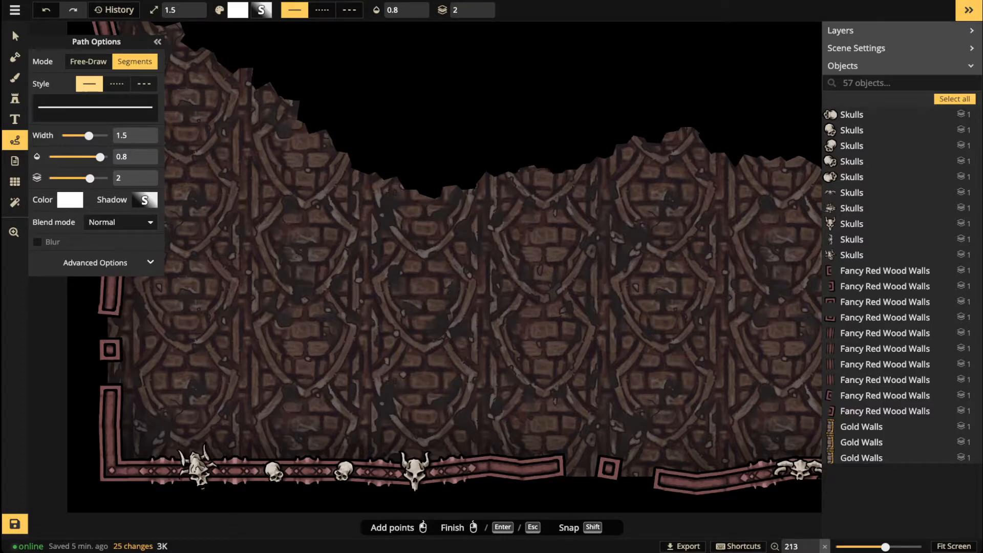
# Step: Draw a free-draw white L-shaped stroke on the brick wall left of centre
pyautogui.scroll(1, 305, 314)
pyautogui.click(306, 308)
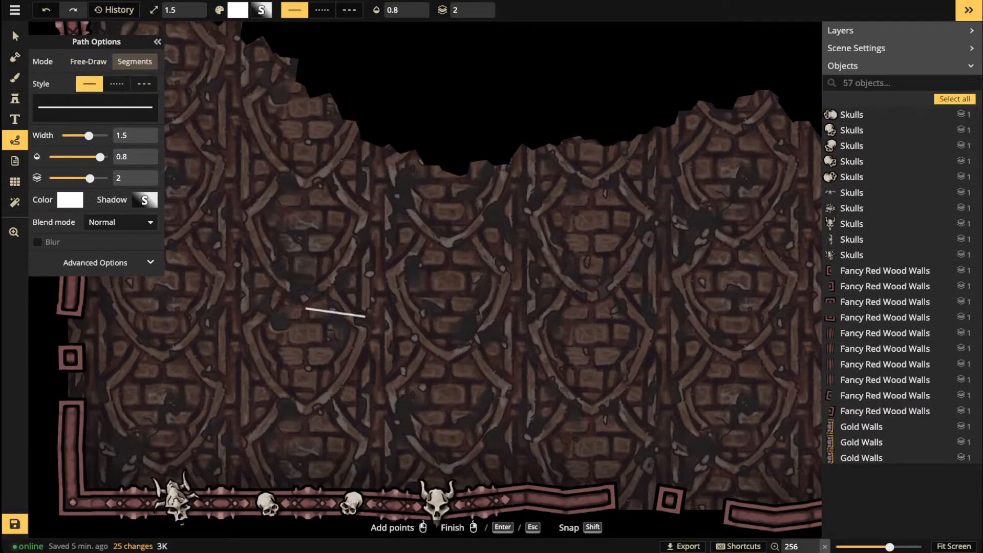
pyautogui.click(88, 62)
pyautogui.moveTo(284, 206)
pyautogui.mouseDown()
pyautogui.moveTo(284, 224)
pyautogui.moveTo(324, 279)
pyautogui.mouseUp()
pyautogui.click(70, 178)
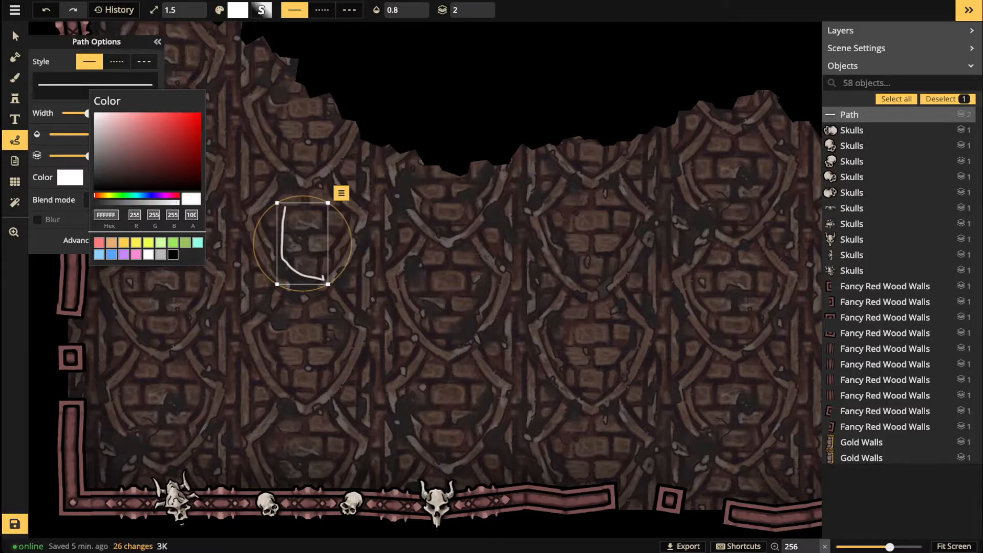
pyautogui.click(15, 36)
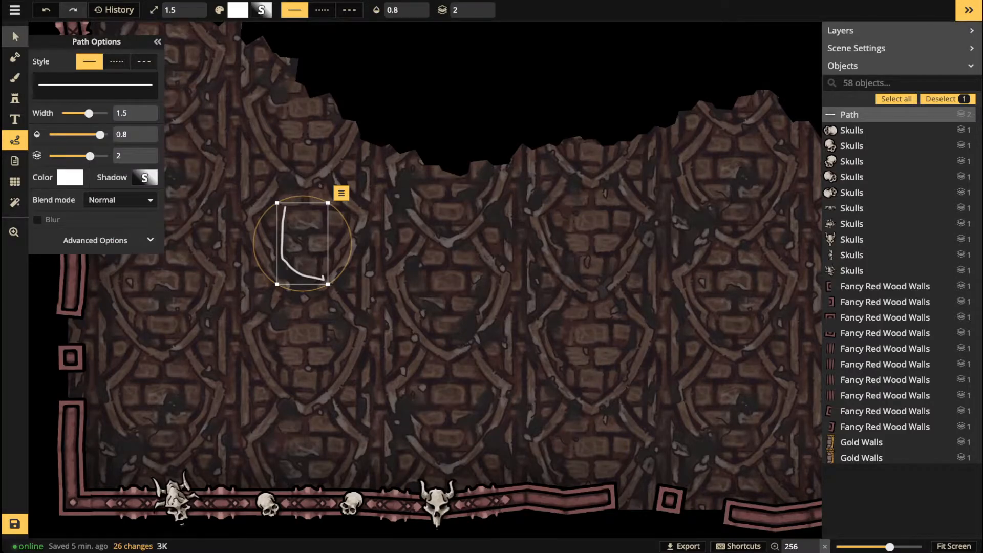
pyautogui.scroll(-5, 297, 234)
pyautogui.moveTo(297, 234); pyautogui.dragTo(289, 268)
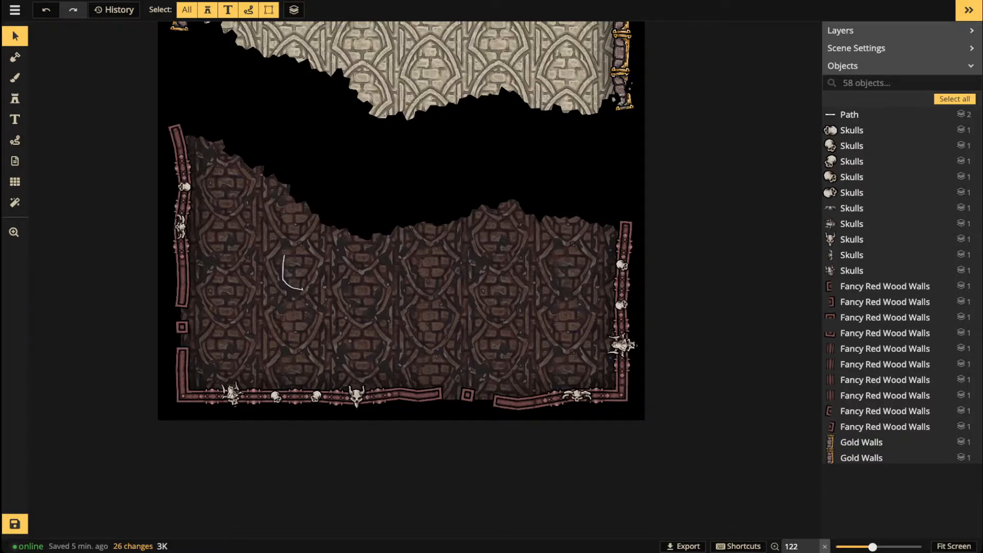
pyautogui.scroll(-3, 501, 267)
pyautogui.press('space')
pyautogui.moveTo(431, 151); pyautogui.dragTo(430, 306)
pyautogui.scroll(-1, 430, 306)
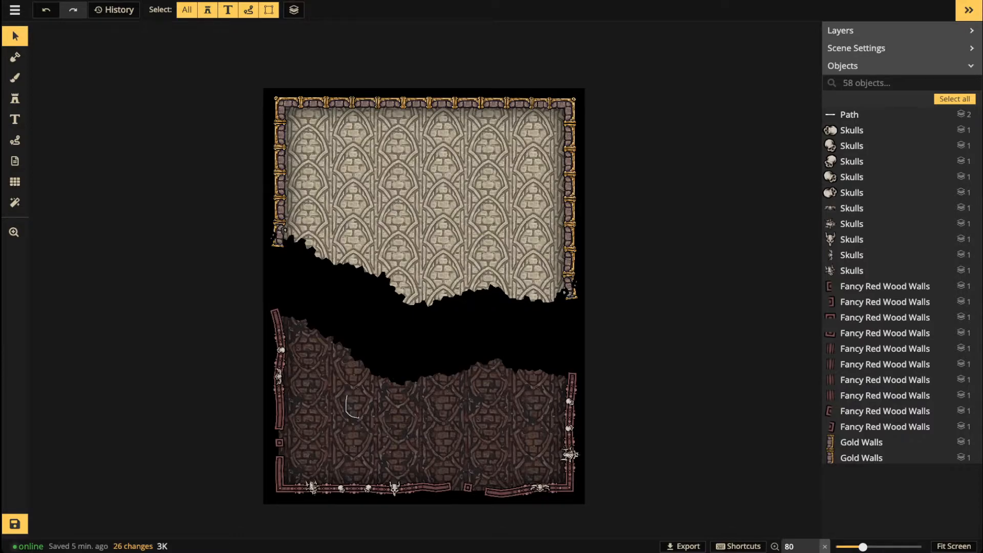
pyautogui.scroll(1, 474, 408)
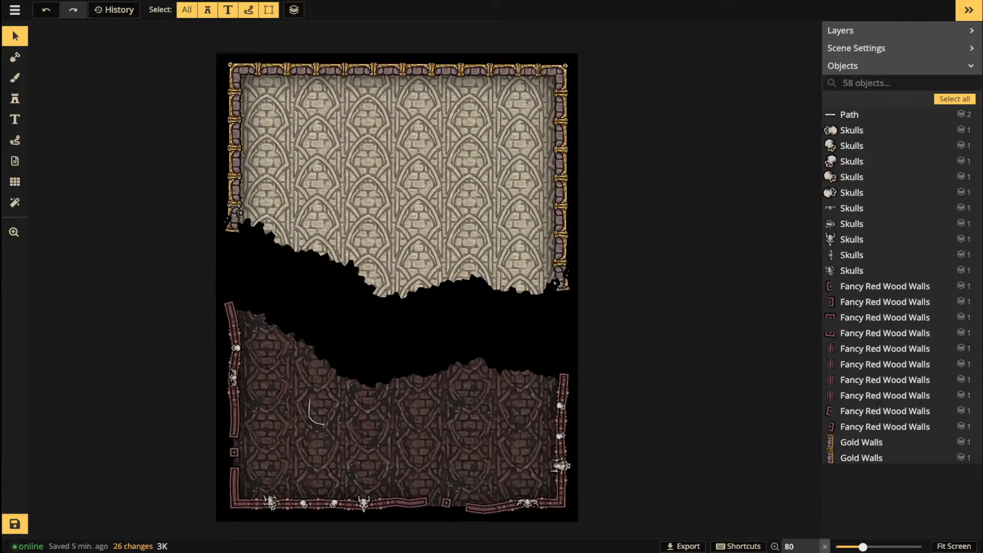
pyautogui.scroll(1, 473, 408)
pyautogui.scroll(4, 313, 407)
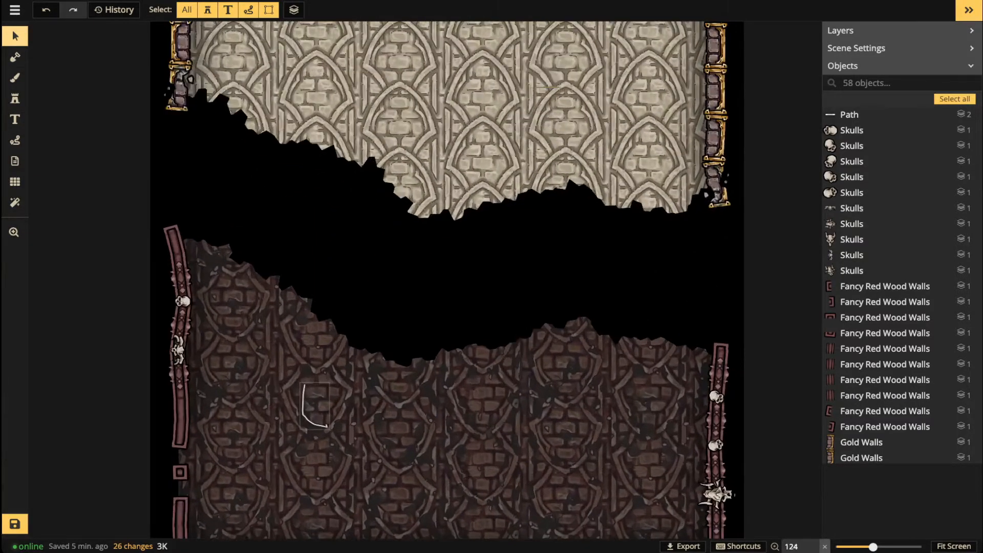
# Step: Make the L-shaped path yellow FFEE4E with a yellow F8E71C shadow
pyautogui.click(311, 411)
pyautogui.moveTo(312, 410); pyautogui.dragTo(311, 314)
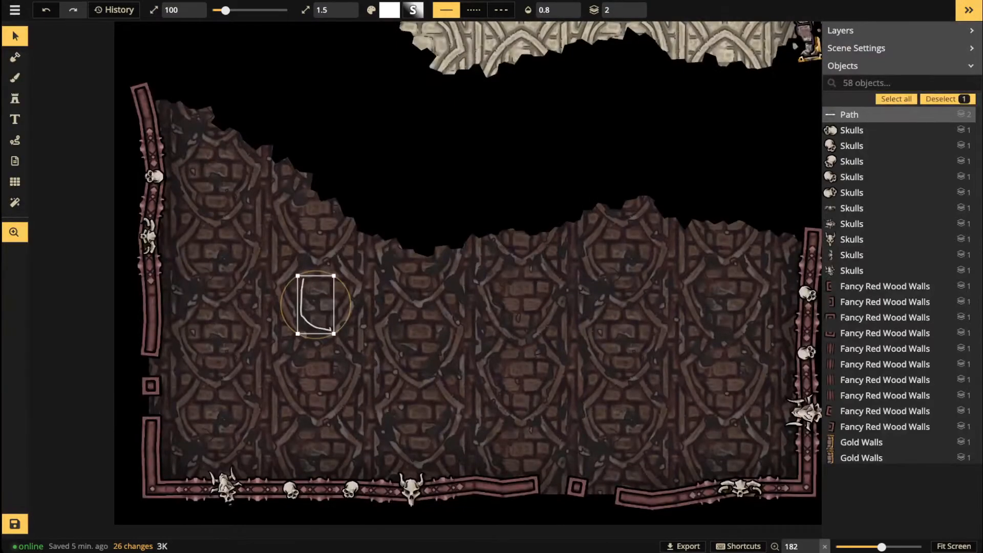
pyautogui.scroll(2, 315, 365)
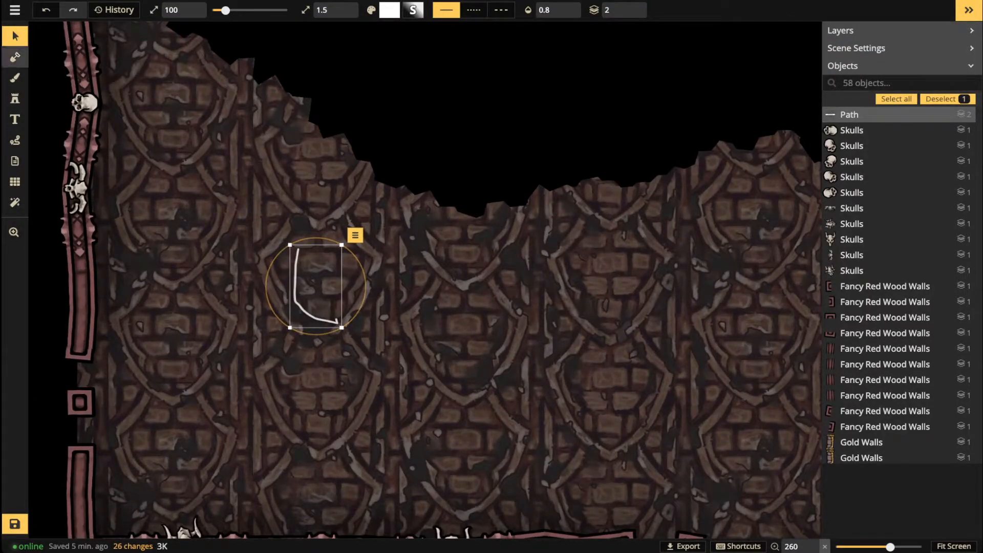
pyautogui.click(14, 37)
pyautogui.click(69, 177)
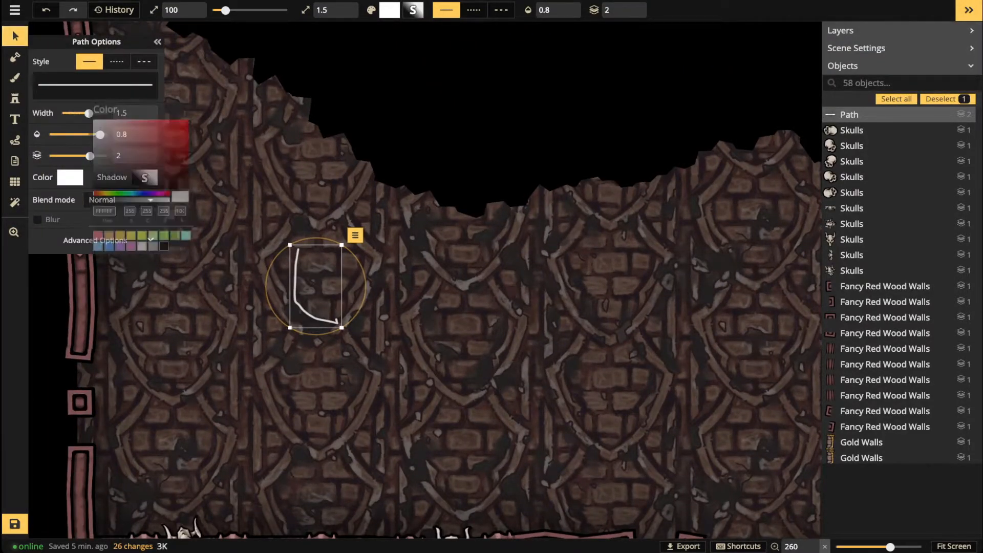
pyautogui.click(135, 242)
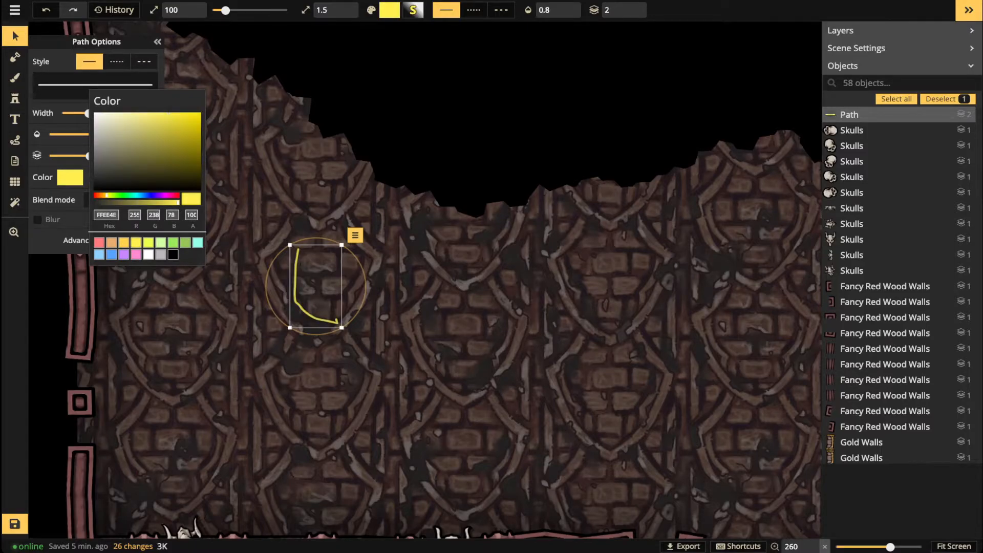
pyautogui.click(231, 211)
pyautogui.click(144, 178)
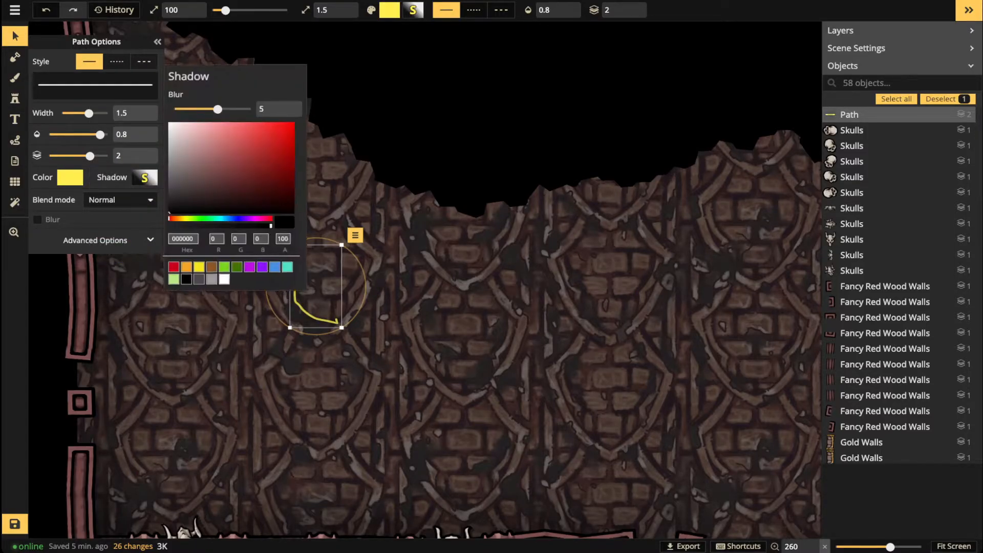
pyautogui.click(198, 264)
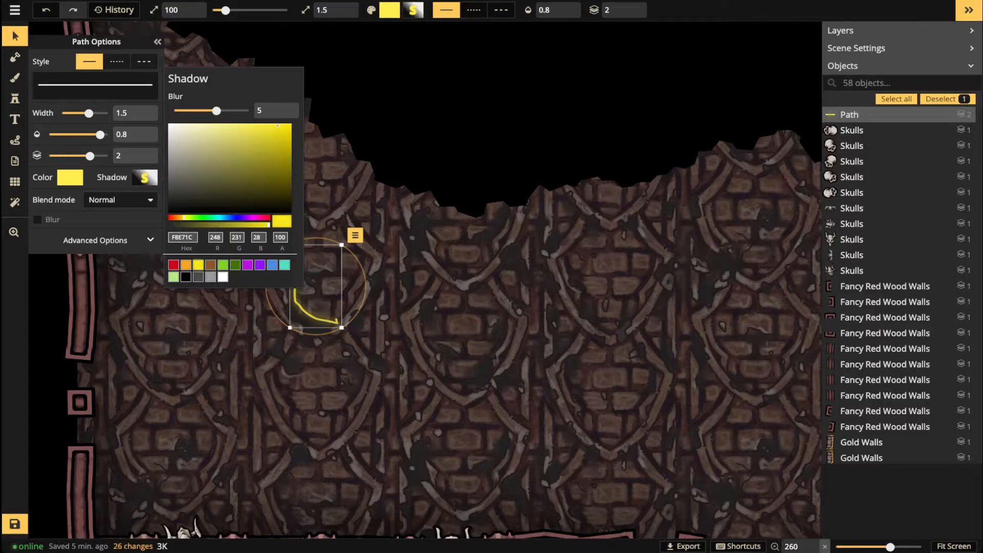
pyautogui.click(353, 189)
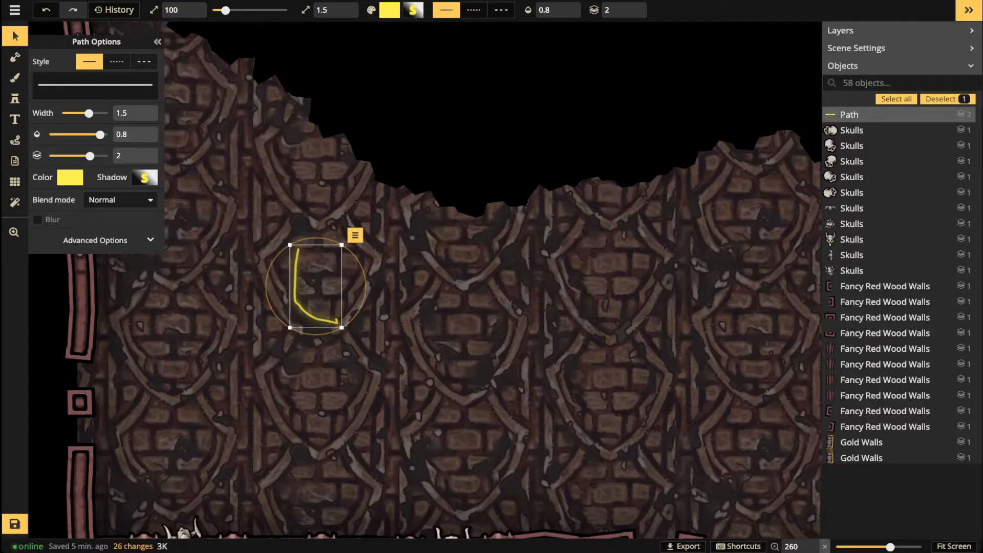
# Step: Delete the test line and paint a yellow free-draw stroke into the horned skull's left eye socket
pyautogui.press('Delete')
pyautogui.press('p')
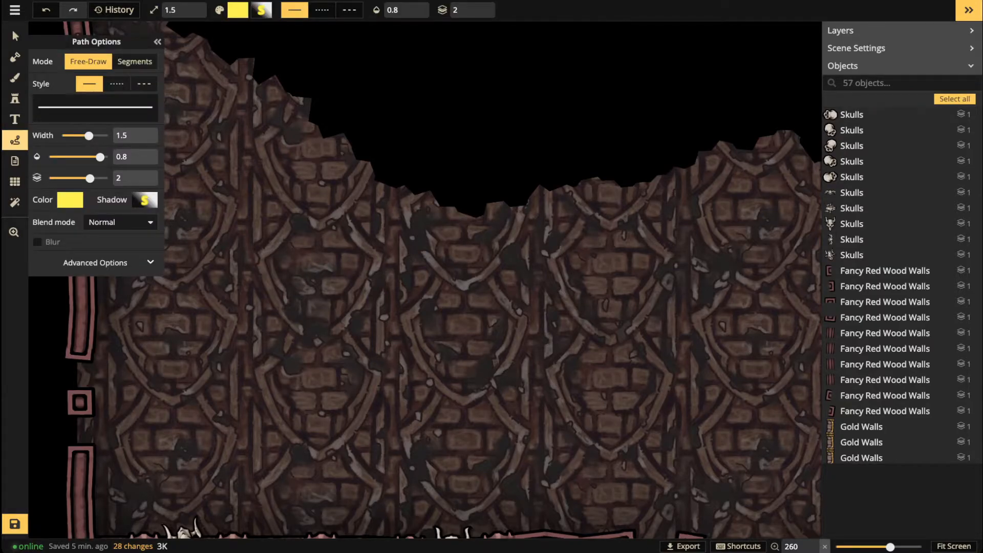
pyautogui.scroll(3, 330, 432)
pyautogui.press('space')
pyautogui.moveTo(331, 433); pyautogui.dragTo(556, 152)
pyautogui.scroll(10, 382, 266)
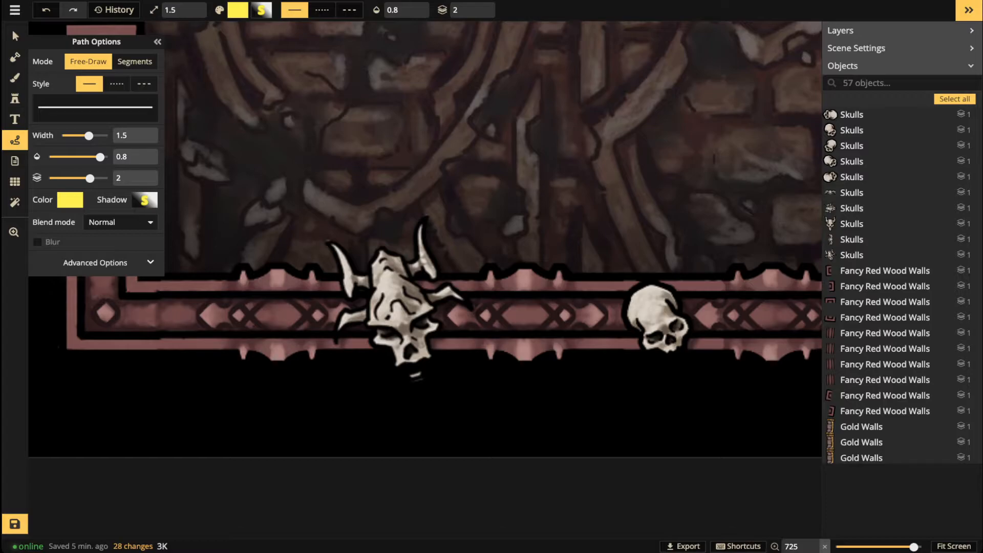
pyautogui.scroll(4, 402, 333)
pyautogui.moveTo(380, 334); pyautogui.dragTo(386, 336)
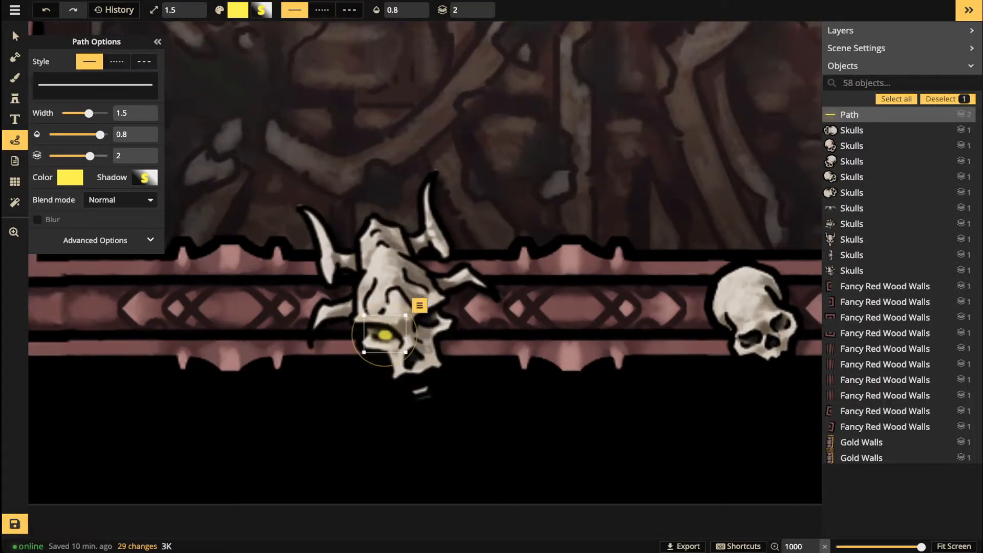
# Step: Put the eye path on layer 3 at opacity 1 with a blurred shadow glow, then paste and rotate a copy
pyautogui.click(15, 36)
pyautogui.click(632, 7)
pyautogui.moveTo(99, 134); pyautogui.dragTo(109, 135)
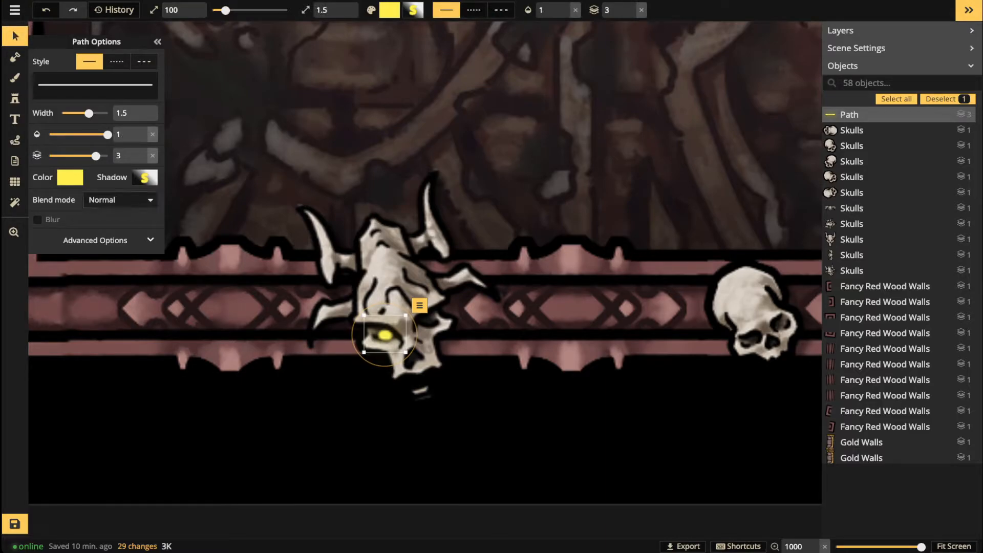
pyautogui.click(145, 177)
pyautogui.moveTo(217, 111)
pyautogui.mouseDown()
pyautogui.moveTo(207, 111)
pyautogui.moveTo(227, 111)
pyautogui.moveTo(201, 110)
pyautogui.mouseUp()
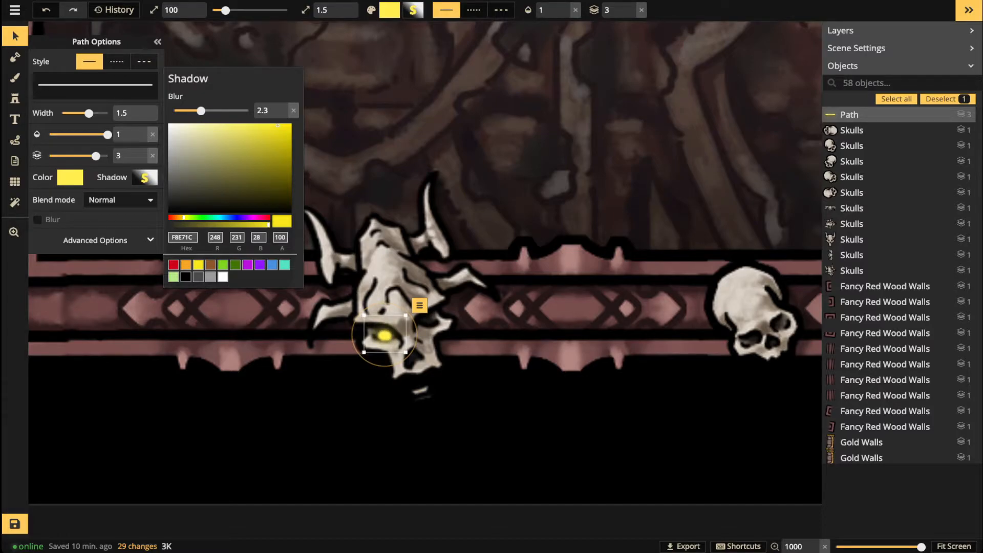
pyautogui.press('Escape')
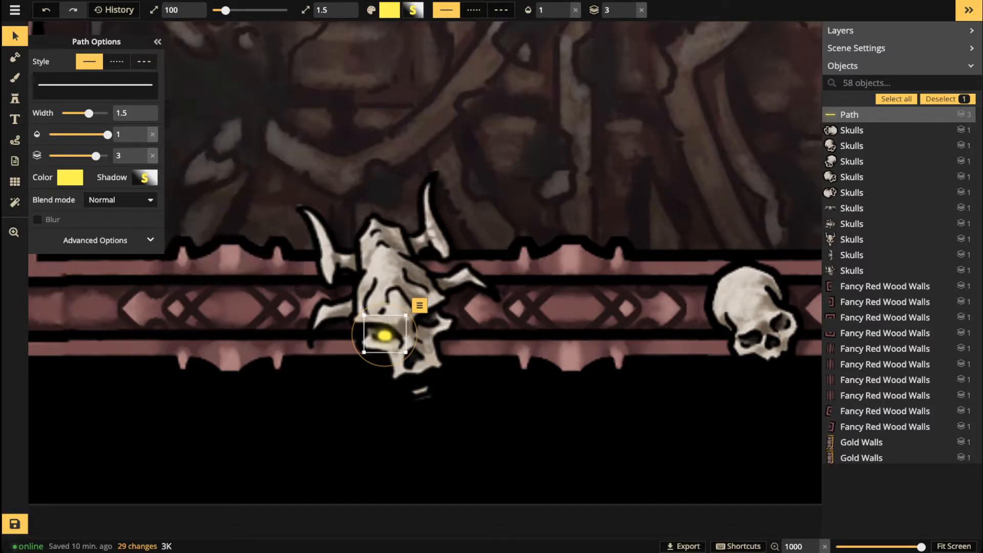
pyautogui.hotkey('ctrl', 'v')
pyautogui.moveTo(466, 335); pyautogui.dragTo(428, 322)
# Step: Fit the copied eye into the horned skull's second socket and give the middle skull two yellow eyes
pyautogui.moveTo(671, 327); pyautogui.dragTo(389, 329)
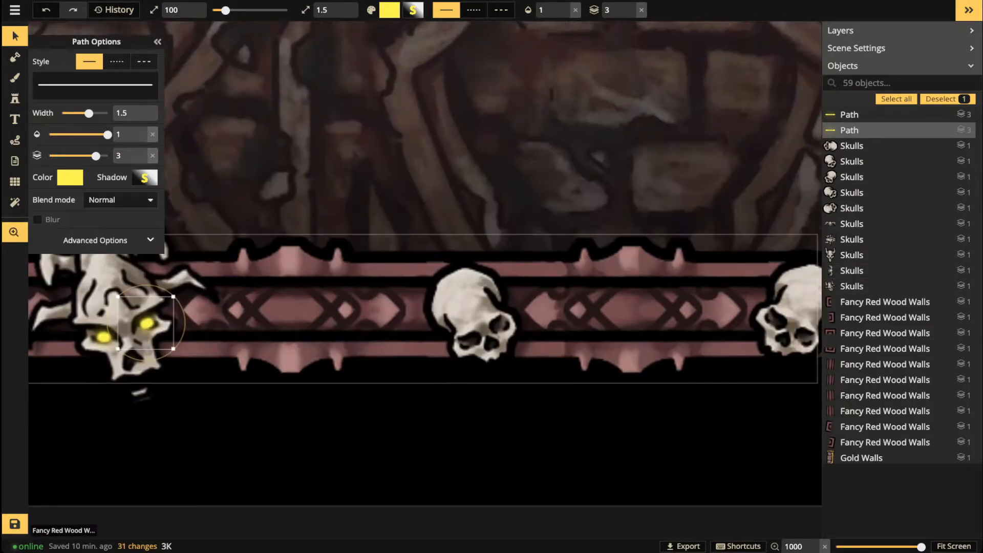
pyautogui.hotkey('ctrl', 'v')
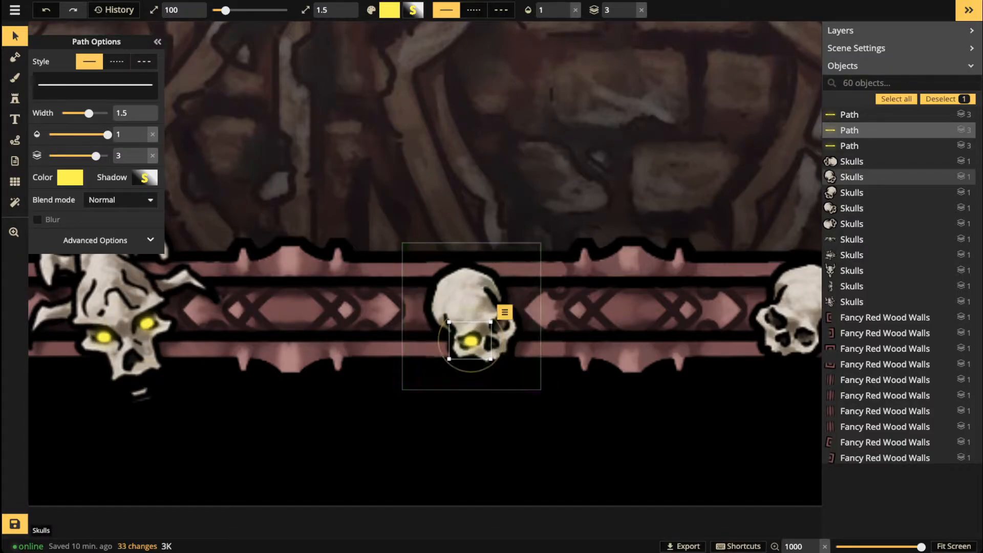
pyautogui.hotkey('ctrl', 'v')
pyautogui.moveTo(514, 336); pyautogui.dragTo(284, 344)
pyautogui.keyDown('shift'); pyautogui.click(471, 340); pyautogui.keyUp('shift')
# Step: Paste the eye pair onto the tilted right skull, rotating it into the sockets
pyautogui.press('space')
pyautogui.hotkey('ctrl', 'v')
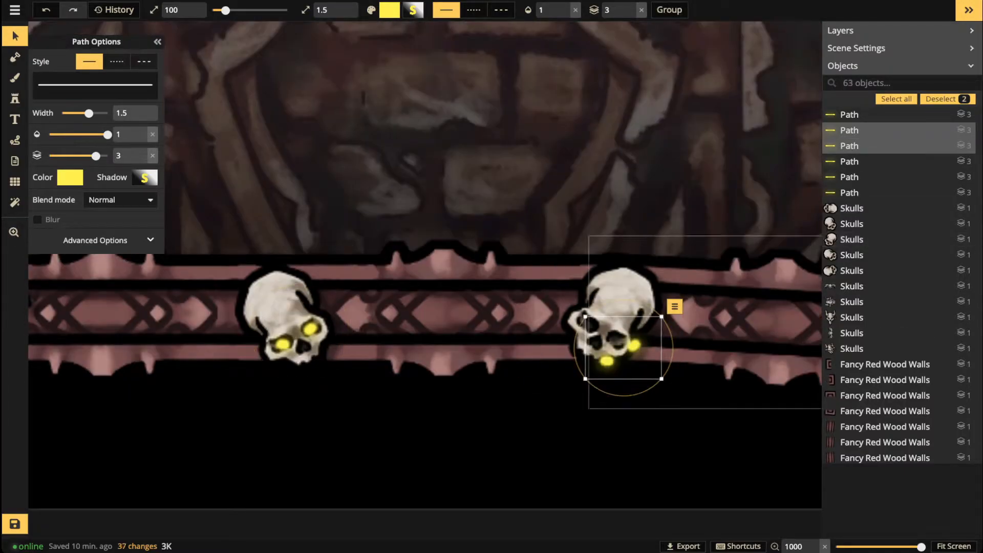
pyautogui.moveTo(680, 337); pyautogui.dragTo(681, 357)
pyautogui.moveTo(633, 356); pyautogui.dragTo(618, 334)
pyautogui.moveTo(651, 321); pyautogui.dragTo(651, 328)
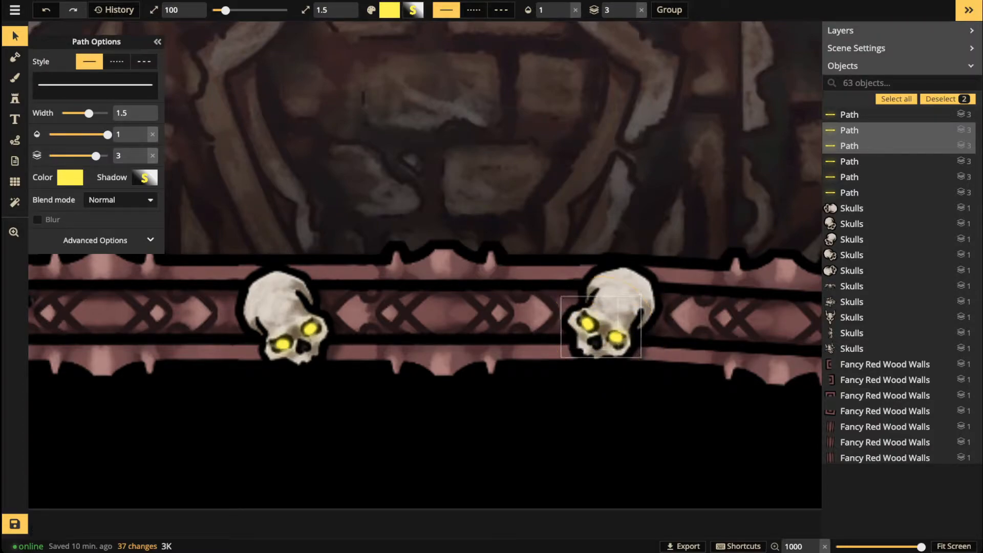
pyautogui.press('Escape')
# Step: Add a yellow eye pair to the horned skull further along the wall, nudging the left eye into place
pyautogui.scroll(3, 425, 281)
pyautogui.moveTo(512, 492); pyautogui.dragTo(340, 324)
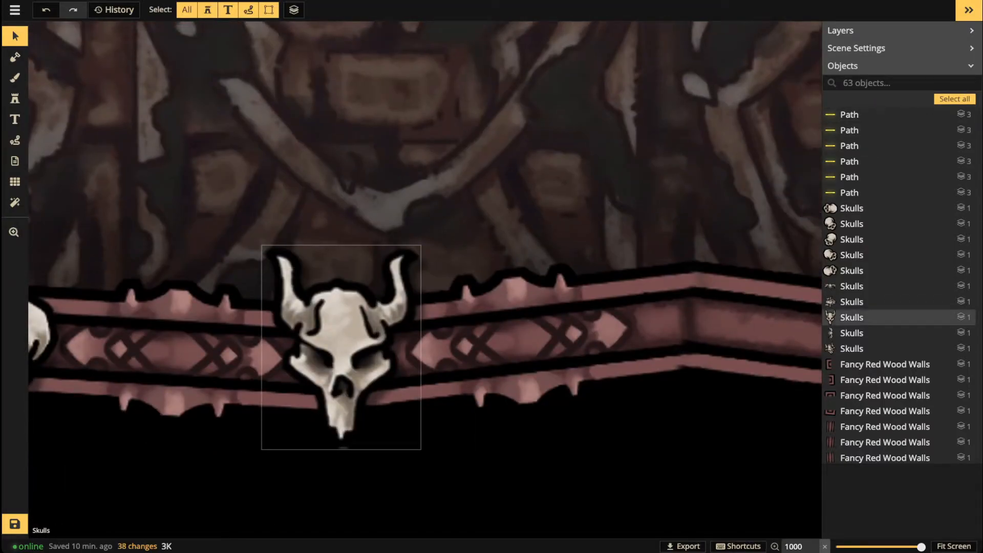
pyautogui.hotkey('ctrl', 'v')
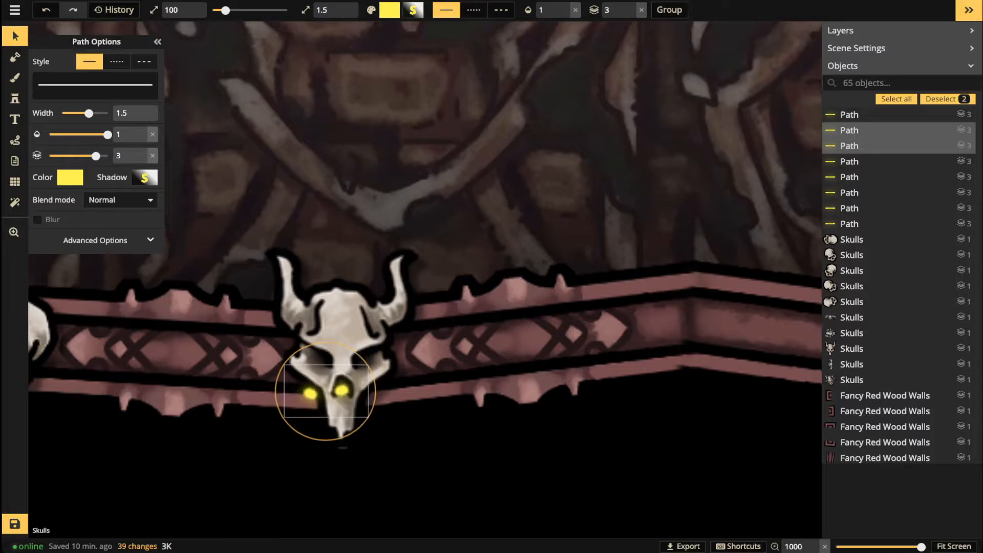
pyautogui.moveTo(341, 390); pyautogui.dragTo(360, 362)
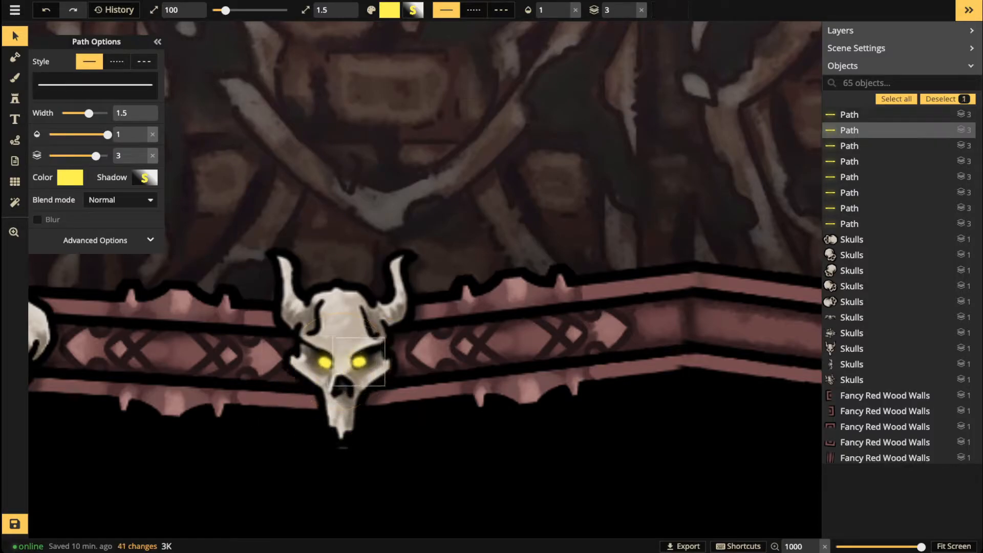
pyautogui.click(325, 362)
pyautogui.moveTo(325, 362); pyautogui.dragTo(323, 362)
pyautogui.click(333, 332)
pyautogui.scroll(-2, 333, 332)
# Step: Paste yellow eyes onto the winged skull at the wall corner, rotating them and lifting the right eye into its socket
pyautogui.scroll(-2, 588, 328)
pyautogui.moveTo(589, 327); pyautogui.dragTo(133, 435)
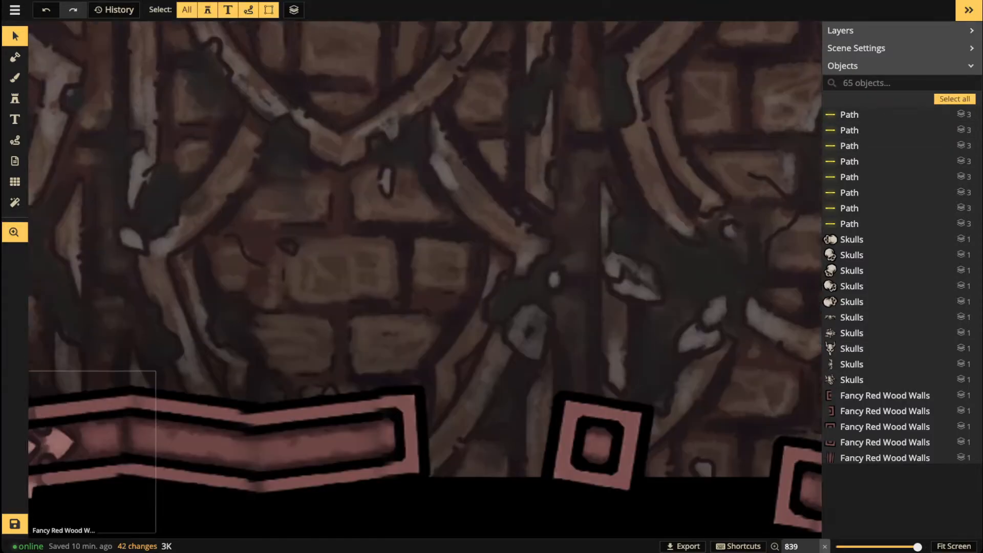
pyautogui.moveTo(758, 153); pyautogui.dragTo(460, 328)
pyautogui.scroll(-5, 553, 327)
pyautogui.click(852, 318)
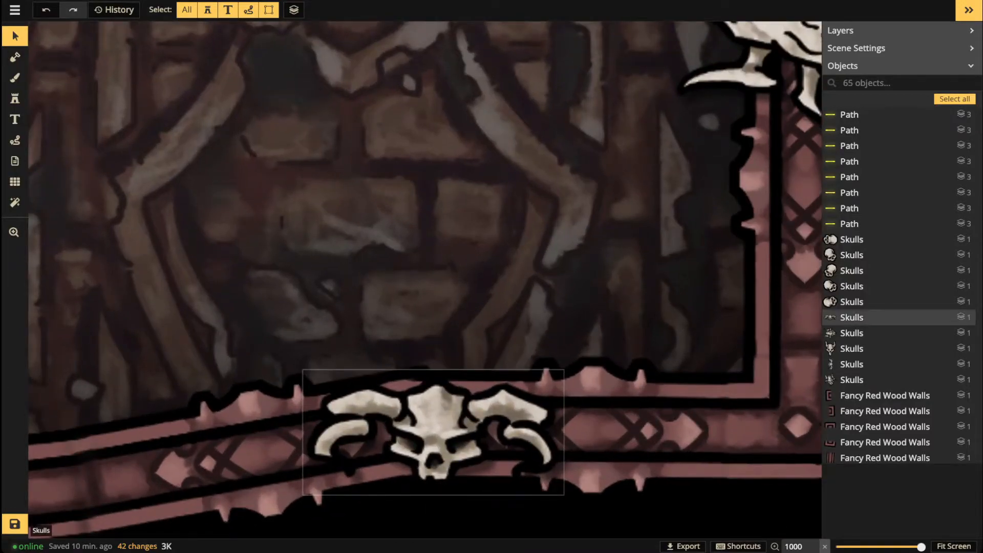
pyautogui.hotkey('ctrl', 'v')
pyautogui.moveTo(480, 467); pyautogui.dragTo(456, 488)
pyautogui.click(447, 447)
pyautogui.moveTo(446, 447); pyautogui.dragTo(454, 443)
# Step: Give the sideways horned skull a rotated pair of yellow eyes, moving the lower eye into its socket
pyautogui.scroll(-3, 486, 319)
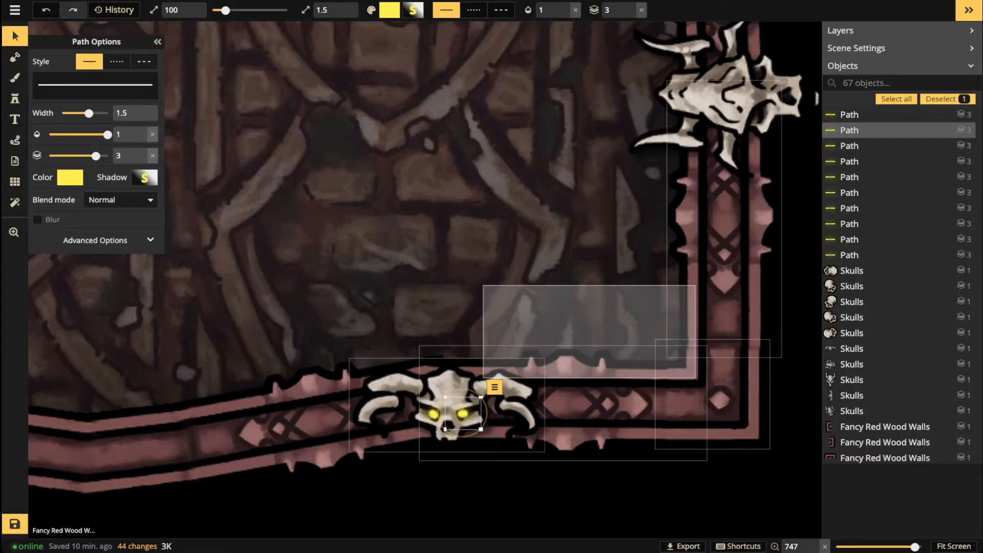
pyautogui.moveTo(483, 378); pyautogui.dragTo(483, 378)
pyautogui.press('space')
pyautogui.moveTo(763, 131); pyautogui.dragTo(567, 279)
pyautogui.scroll(3, 568, 279)
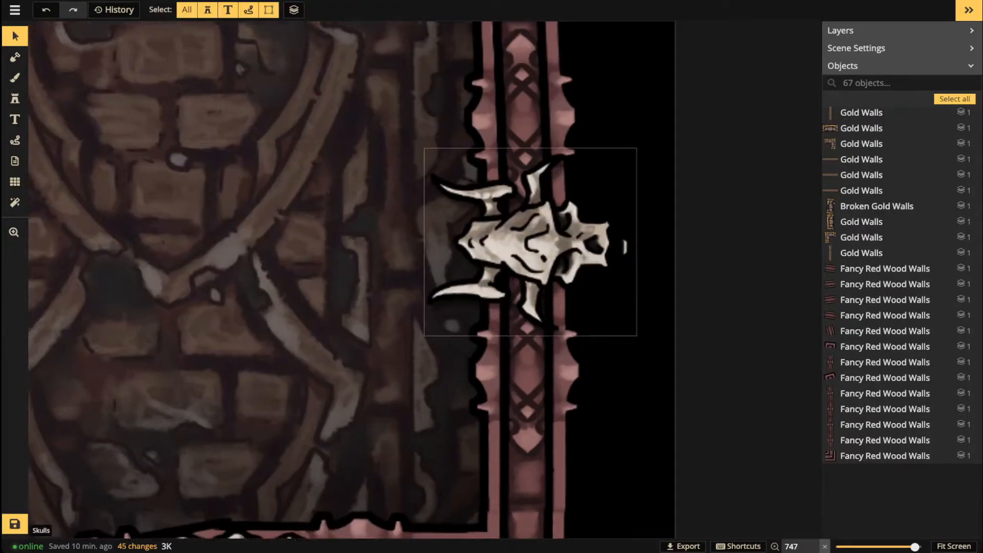
pyautogui.hotkey('ctrl', 'v')
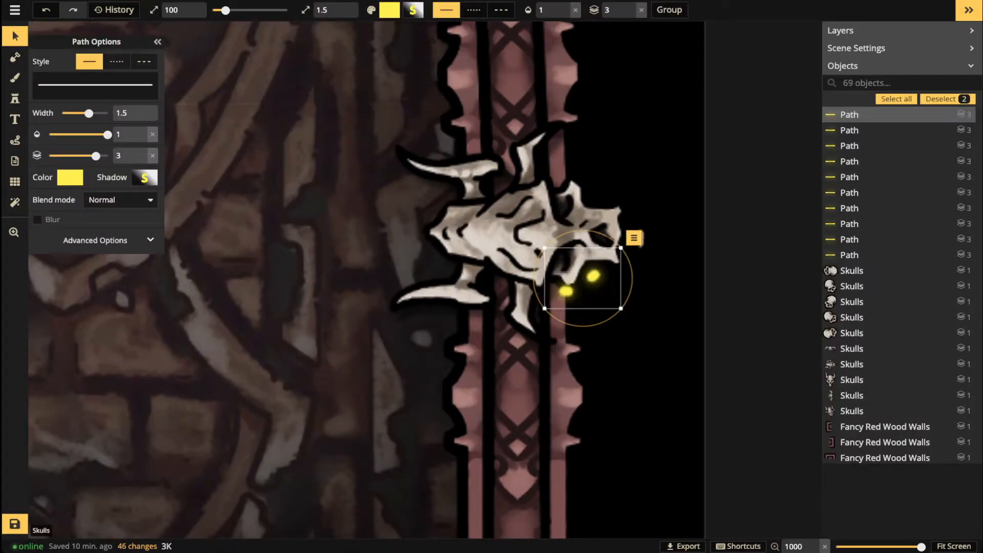
pyautogui.moveTo(606, 241); pyautogui.dragTo(564, 210)
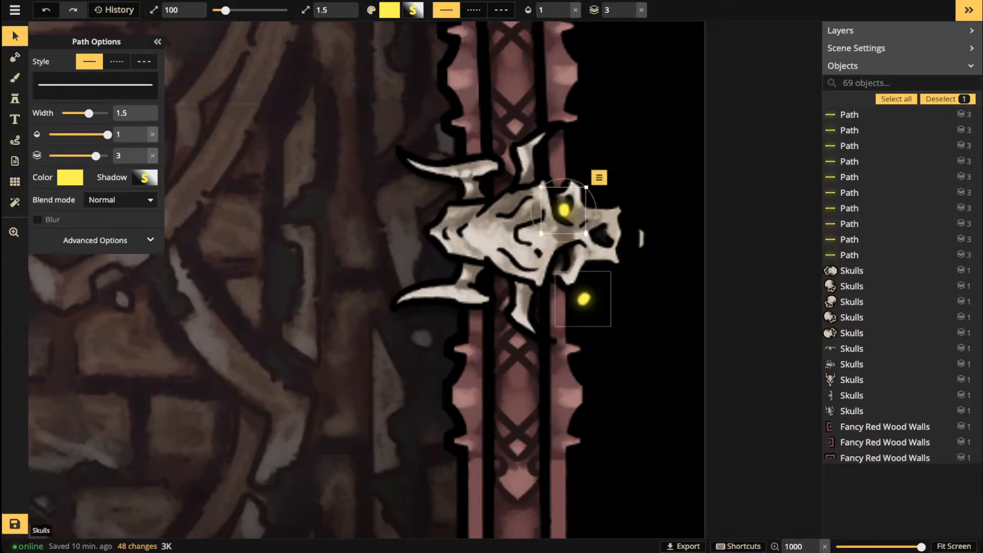
pyautogui.moveTo(583, 299); pyautogui.dragTo(563, 258)
pyautogui.scroll(-3, 439, 194)
pyautogui.press('Escape')
# Step: Paste rotated yellow eye pairs onto the round skull and the upper skull on the vertical wall
pyautogui.moveTo(439, 193); pyautogui.dragTo(422, 457)
pyautogui.scroll(3, 478, 241)
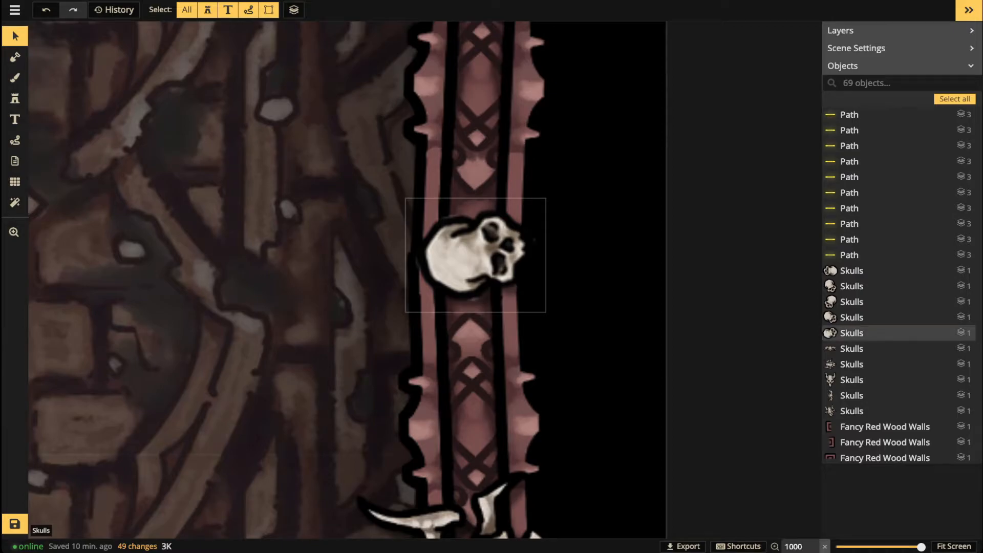
pyautogui.hotkey('ctrl', 'v')
pyautogui.moveTo(566, 248); pyautogui.dragTo(505, 247)
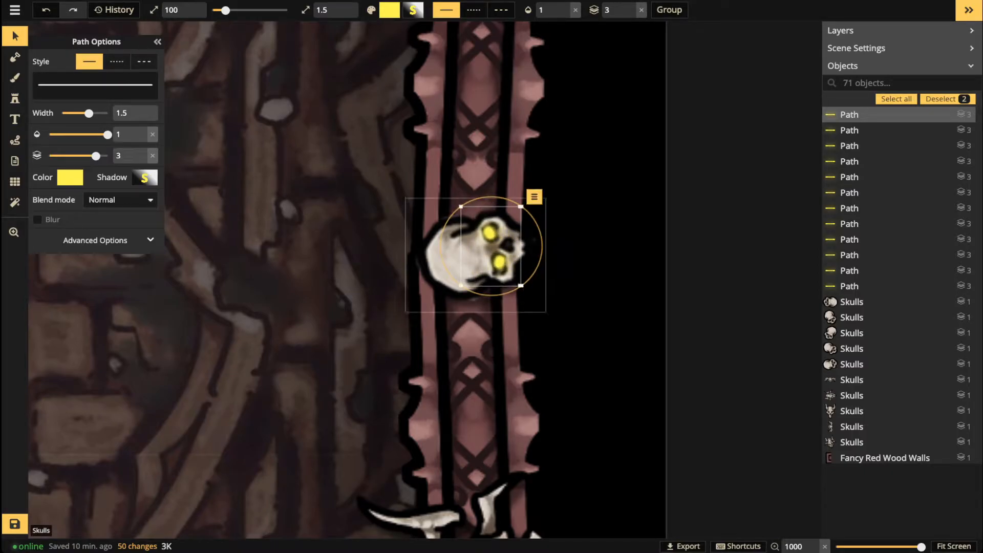
pyautogui.click(502, 172)
pyautogui.scroll(-4, 503, 169)
pyautogui.moveTo(503, 169); pyautogui.dragTo(565, 379)
pyautogui.scroll(2, 560, 215)
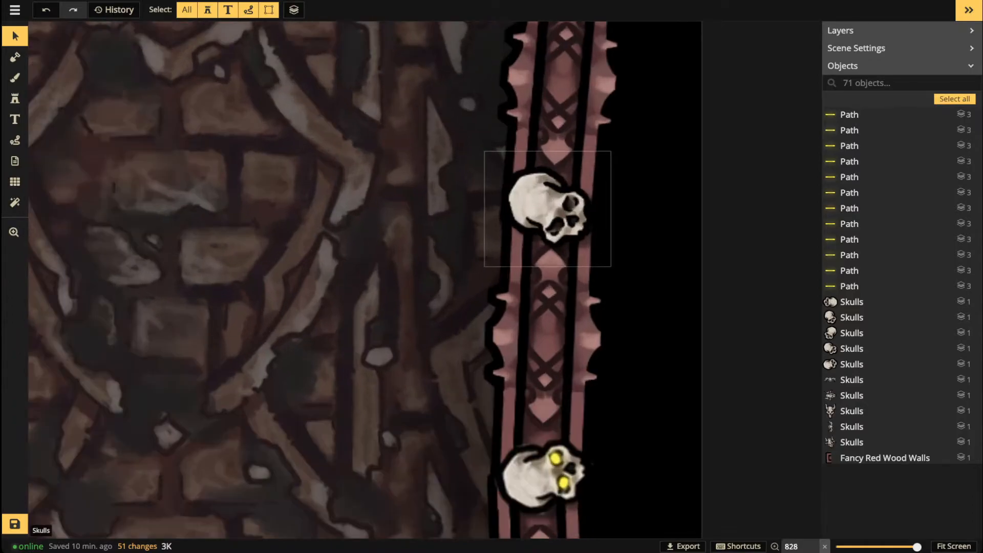
pyautogui.hotkey('ctrl', 'v')
pyautogui.moveTo(607, 215)
pyautogui.mouseDown()
pyautogui.moveTo(609, 201)
pyautogui.moveTo(562, 215)
pyautogui.moveTo(605, 210)
pyautogui.mouseUp()
# Step: Paste two yellow eye dots onto the left wall's horned skull and nudge them into its sockets
pyautogui.scroll(-1, 507, 208)
pyautogui.press('space')
pyautogui.moveTo(471, 251); pyautogui.dragTo(948, 68)
pyautogui.moveTo(153, 266); pyautogui.dragTo(812, 275)
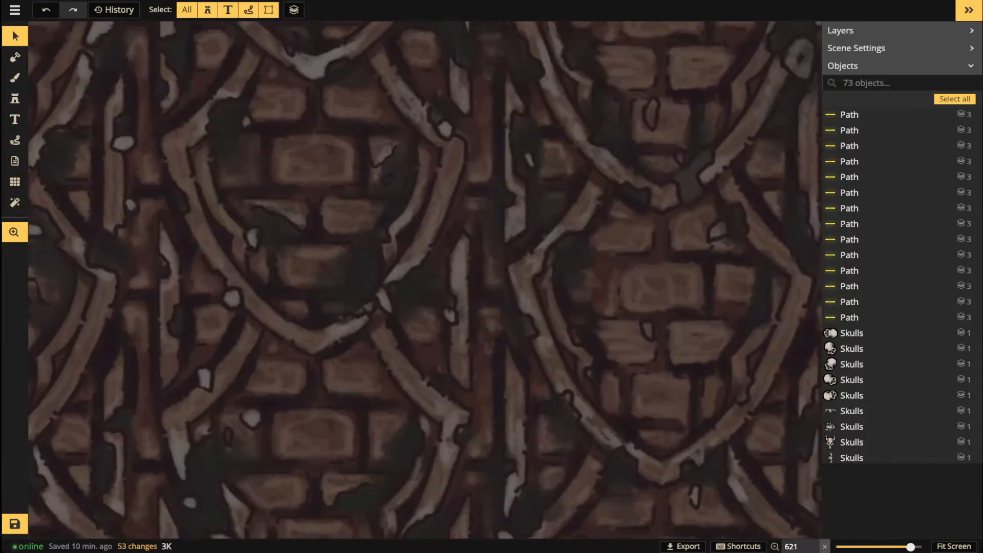
pyautogui.moveTo(307, 277); pyautogui.dragTo(604, 274)
pyautogui.moveTo(266, 225); pyautogui.dragTo(499, 218)
pyautogui.scroll(-2, 262, 217)
pyautogui.press('space')
pyautogui.moveTo(262, 217); pyautogui.dragTo(434, 296)
pyautogui.press('space')
pyautogui.moveTo(266, 66); pyautogui.dragTo(301, 226)
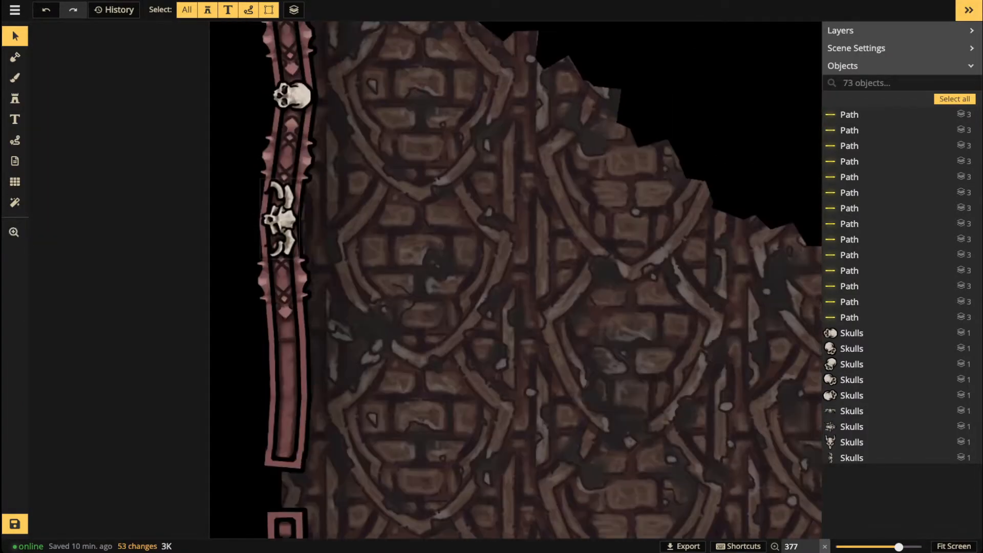
pyautogui.scroll(2, 303, 205)
pyautogui.scroll(2, 271, 224)
pyautogui.hotkey('ctrl', 'v')
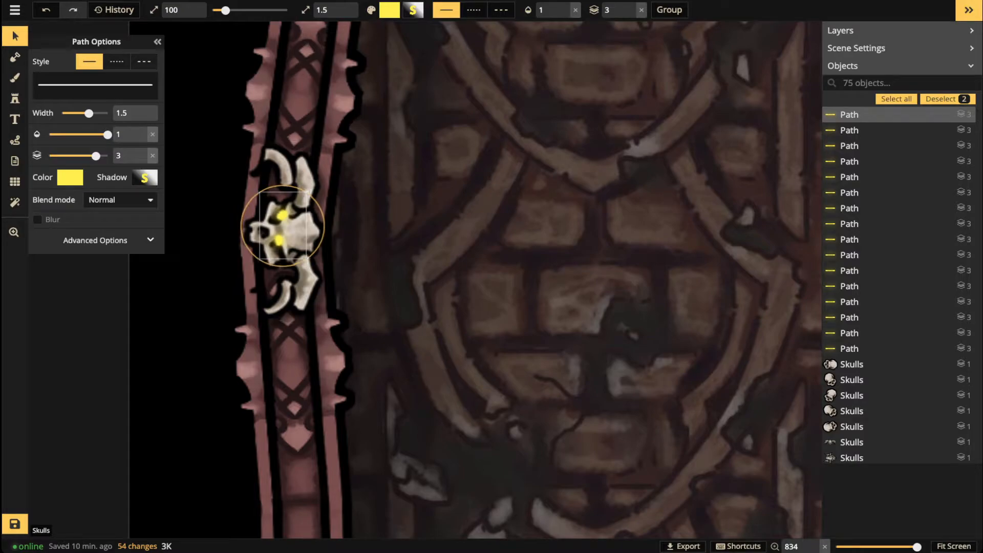
pyautogui.moveTo(281, 227); pyautogui.dragTo(278, 232)
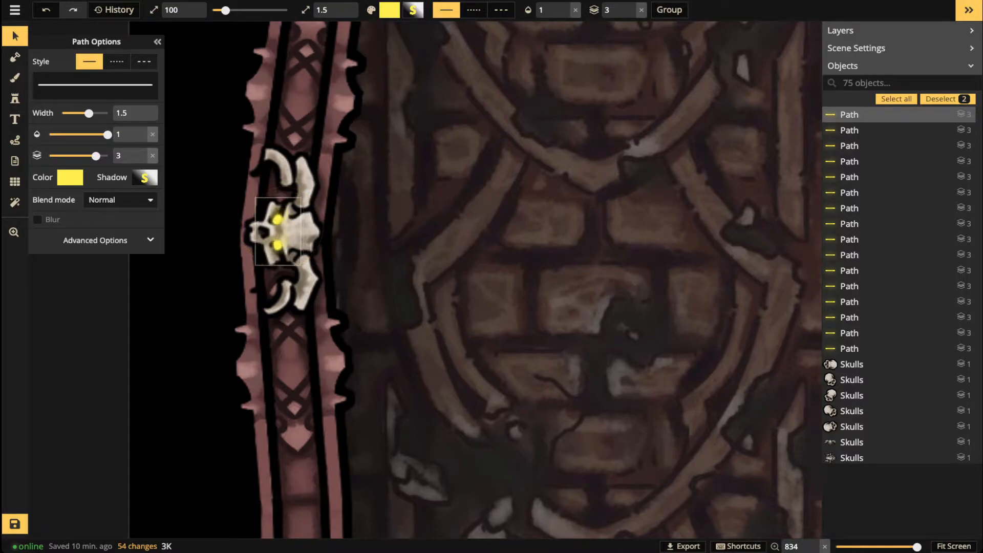
pyautogui.click(276, 220)
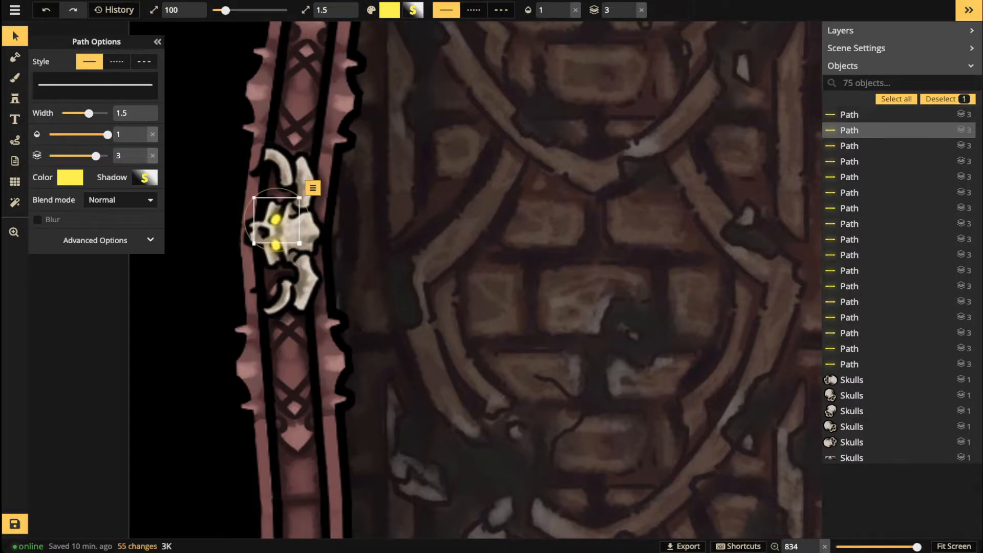
pyautogui.click(276, 246)
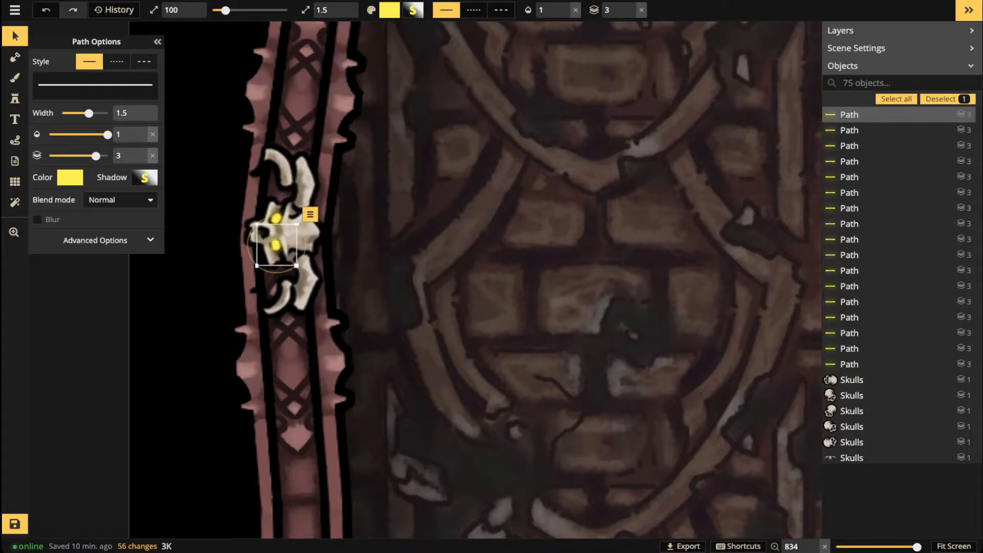
pyautogui.press('Escape')
# Step: Paste two more yellow eye dots, drag them into the upper skull's sockets, then deselect
pyautogui.scroll(-5, 366, 173)
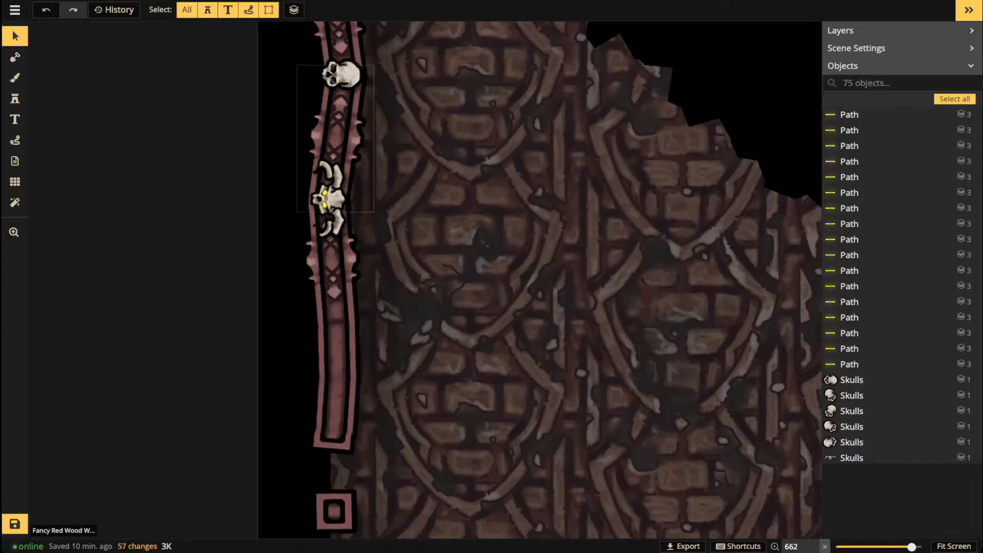
pyautogui.press('space')
pyautogui.moveTo(358, 92); pyautogui.dragTo(366, 235)
pyautogui.scroll(2, 361, 230)
pyautogui.scroll(2, 346, 247)
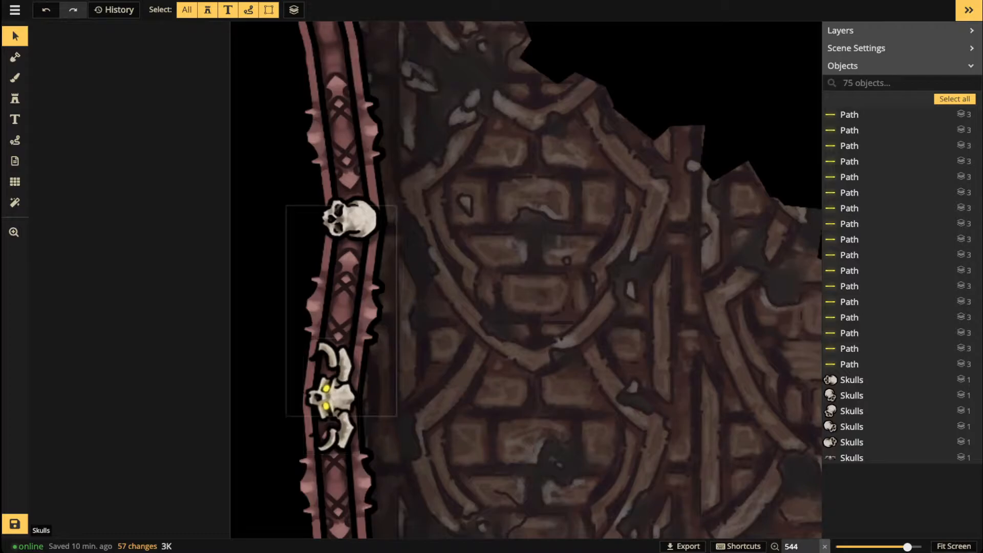
pyautogui.hotkey('ctrl', 'v')
pyautogui.scroll(1, 343, 249)
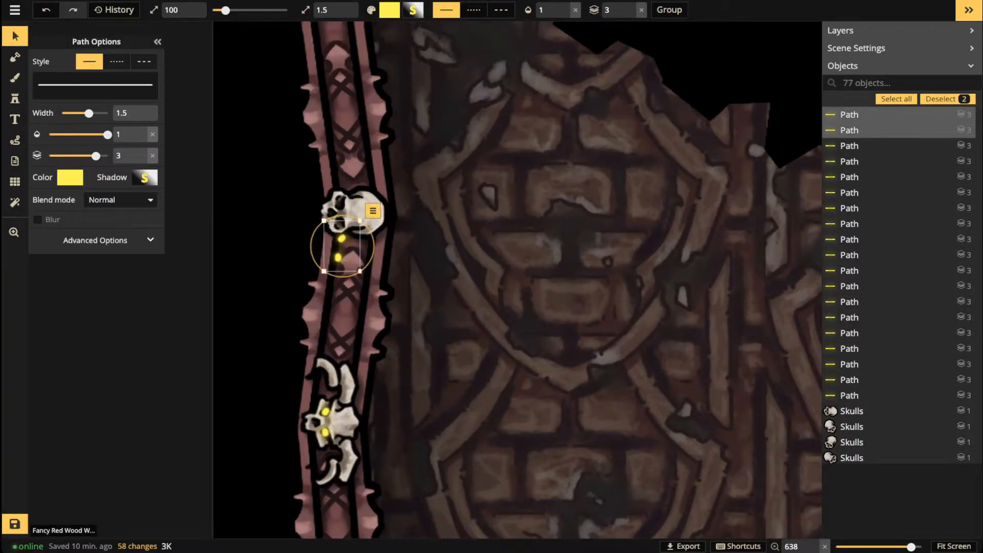
pyautogui.moveTo(342, 247); pyautogui.dragTo(340, 212)
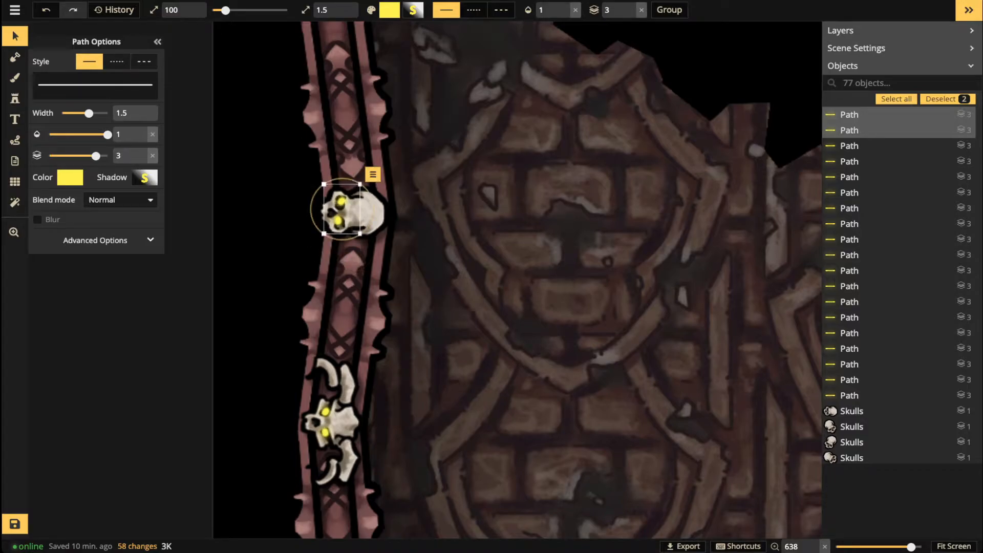
pyautogui.press('Escape')
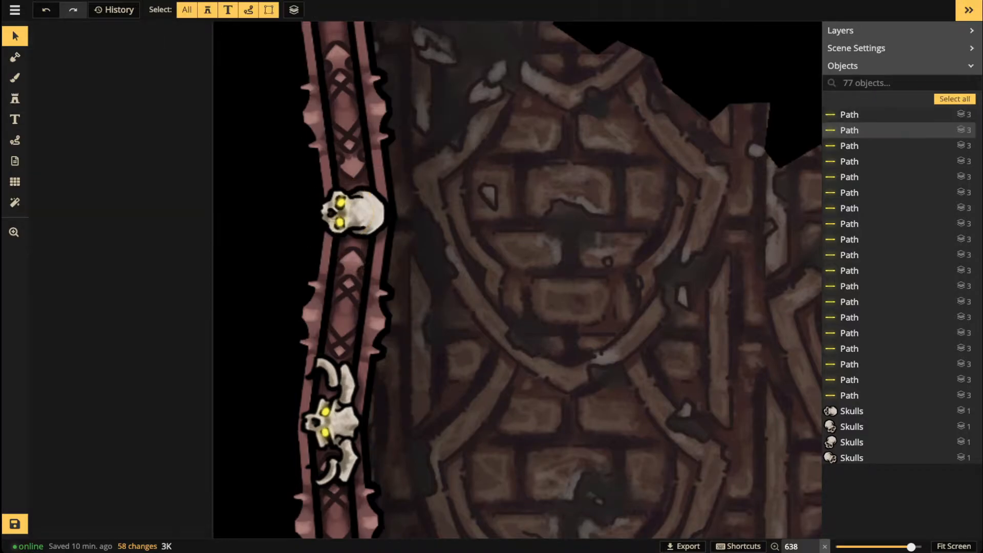
pyautogui.scroll(-4, 254, 247)
# Step: Pan and zoom along the left wall and lower room to inspect the eyed skulls
pyautogui.scroll(-3, 291, 240)
pyautogui.moveTo(291, 241); pyautogui.dragTo(183, 142)
pyautogui.scroll(2, 432, 279)
pyautogui.moveTo(97, 276); pyautogui.dragTo(267, 248)
pyautogui.scroll(2, 275, 268)
pyautogui.moveTo(317, 401); pyautogui.dragTo(292, 336)
pyautogui.scroll(2, 292, 336)
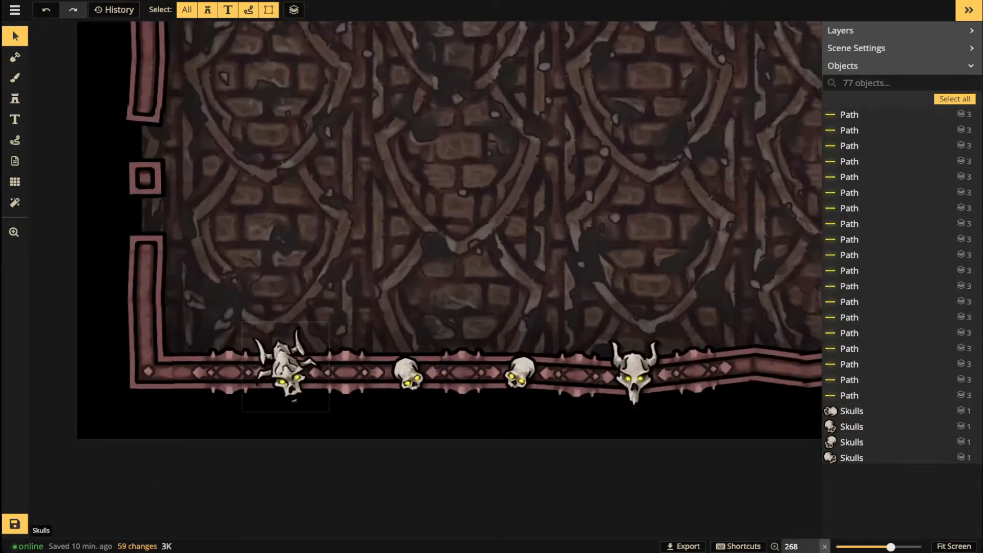
pyautogui.scroll(-5, 292, 336)
pyautogui.moveTo(271, 123); pyautogui.dragTo(230, 198)
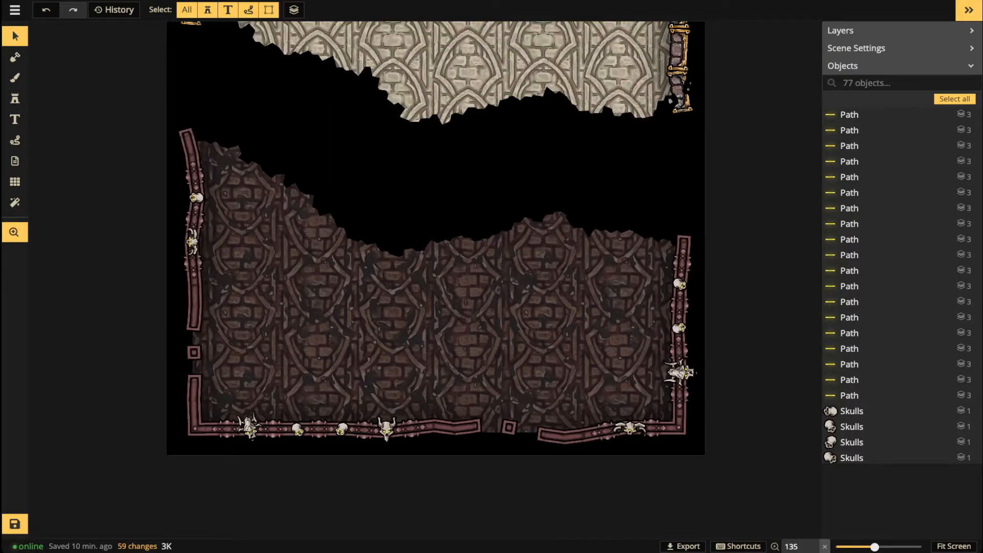
pyautogui.scroll(5, 197, 197)
pyautogui.scroll(6, 197, 196)
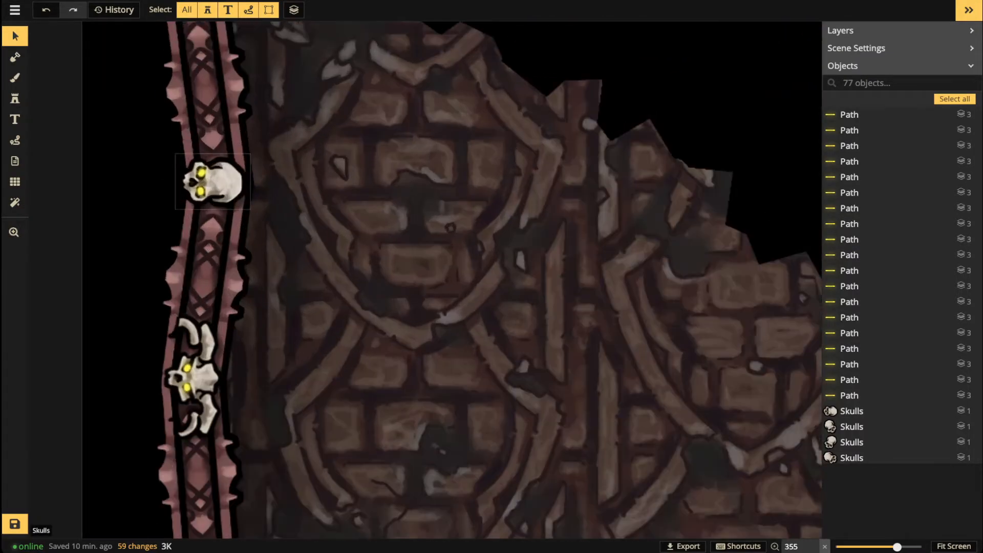
pyautogui.scroll(-8, 197, 197)
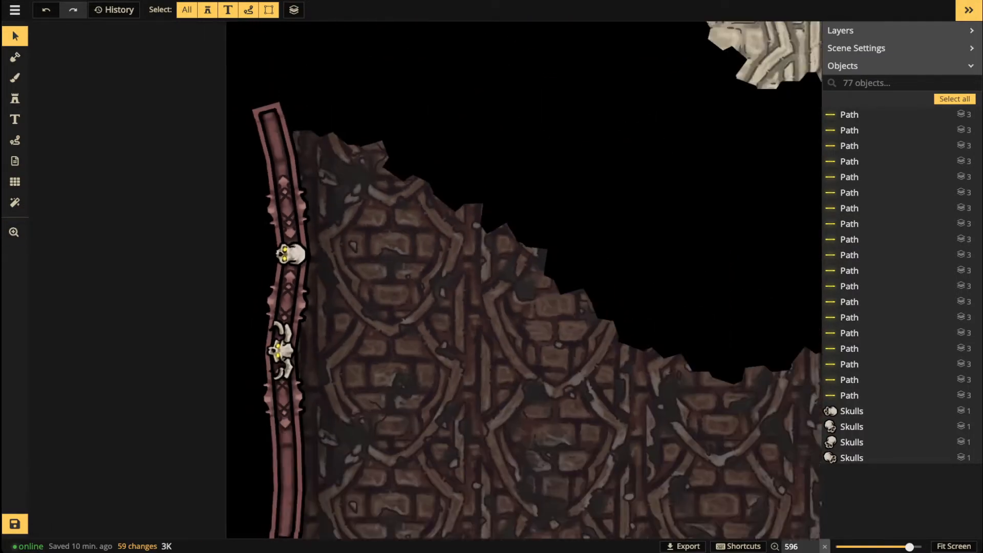
pyautogui.scroll(-1, 368, 294)
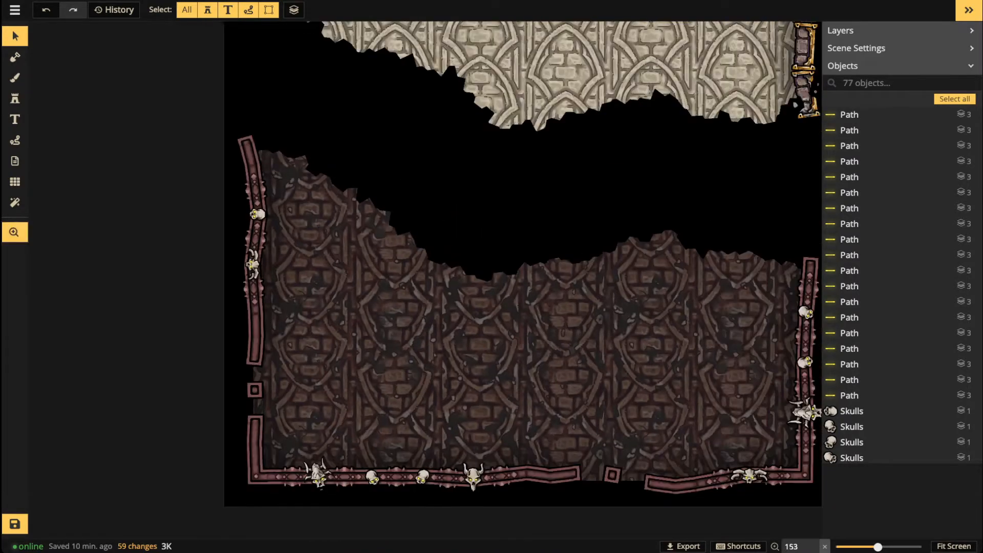
pyautogui.moveTo(266, 261); pyautogui.dragTo(240, 274)
pyautogui.scroll(2, 240, 275)
pyautogui.scroll(2, 228, 282)
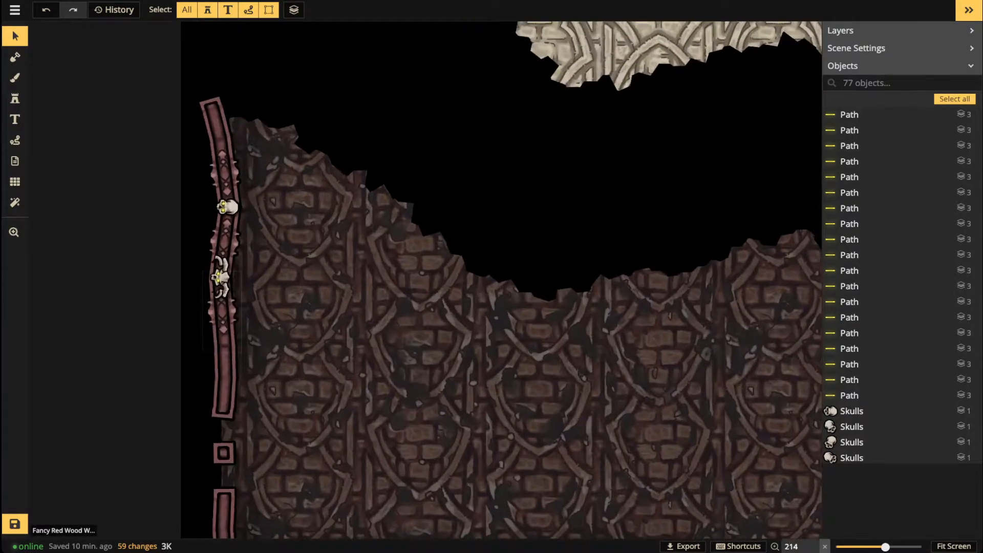
pyautogui.scroll(3, 286, 359)
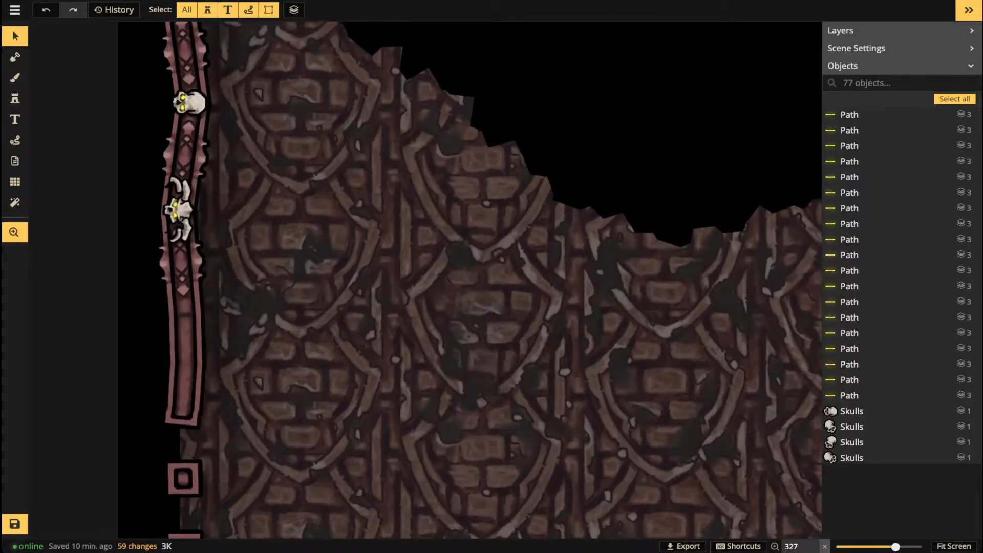
pyautogui.moveTo(287, 358); pyautogui.dragTo(277, 341)
pyautogui.moveTo(261, 161); pyautogui.dragTo(299, 281)
pyautogui.scroll(1, 299, 282)
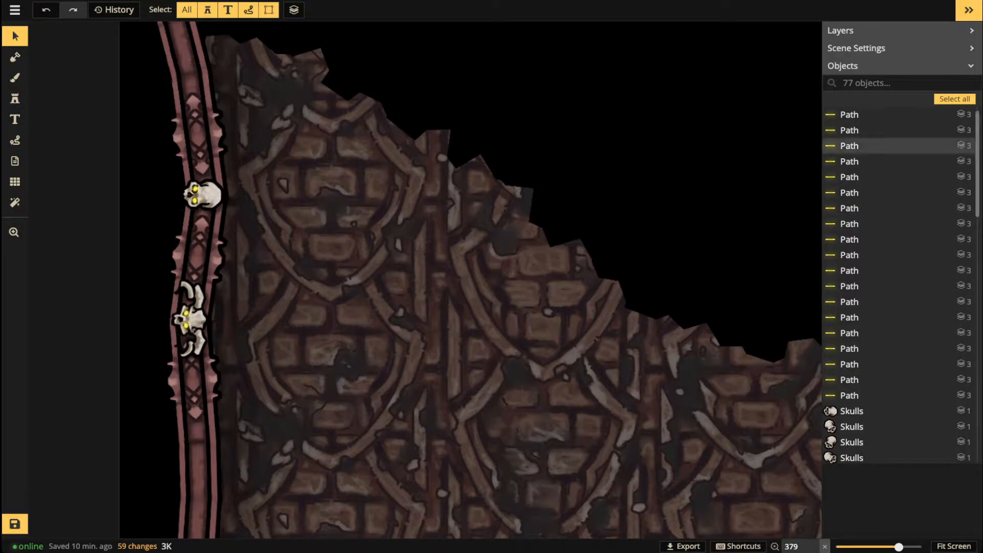
# Step: Select all 19 eye paths in the Objects list and show their yellow FFEE4E colour picker
pyautogui.click(850, 114)
pyautogui.keyDown('shift'); pyautogui.click(850, 395); pyautogui.keyUp('shift')
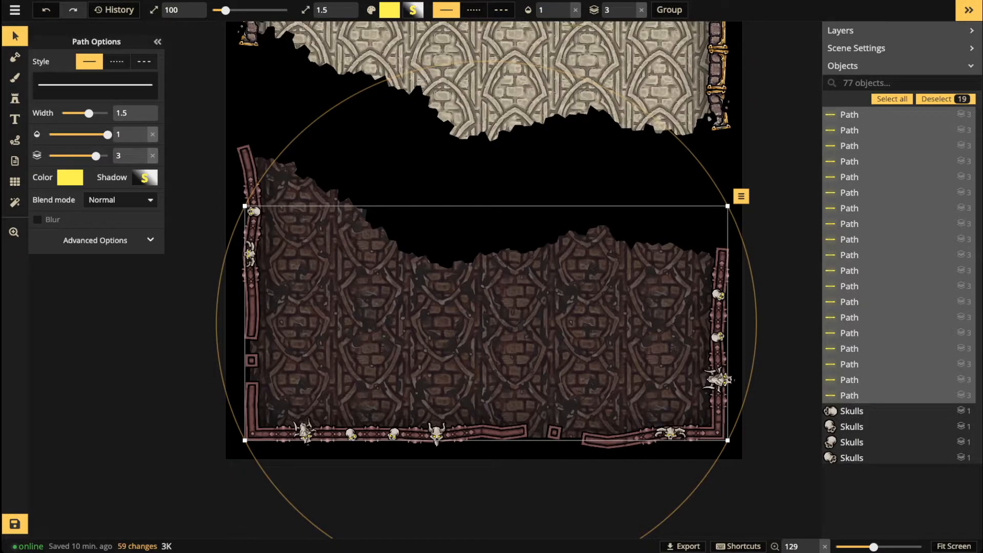
pyautogui.click(71, 178)
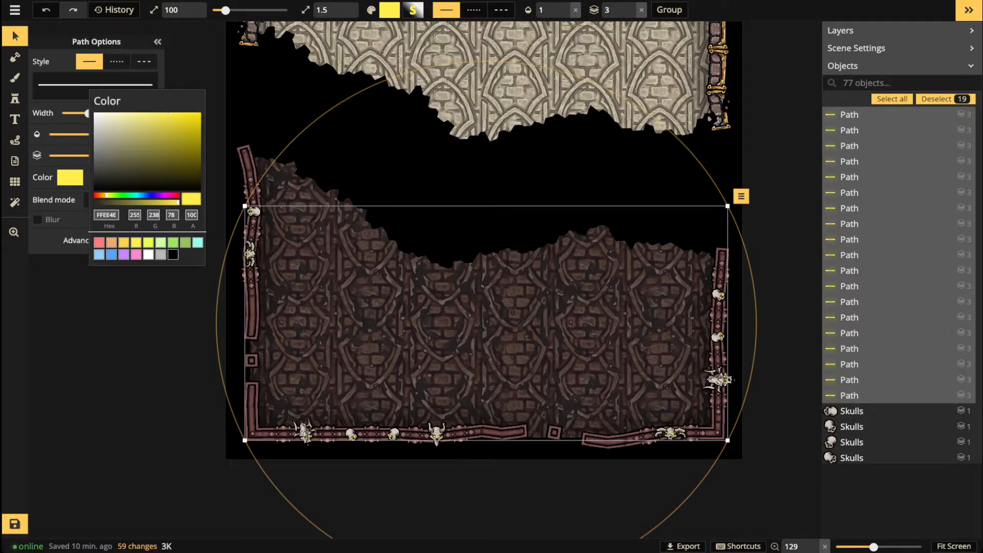
# Step: Try pink and then magenta as the eye path colour
pyautogui.click(136, 255)
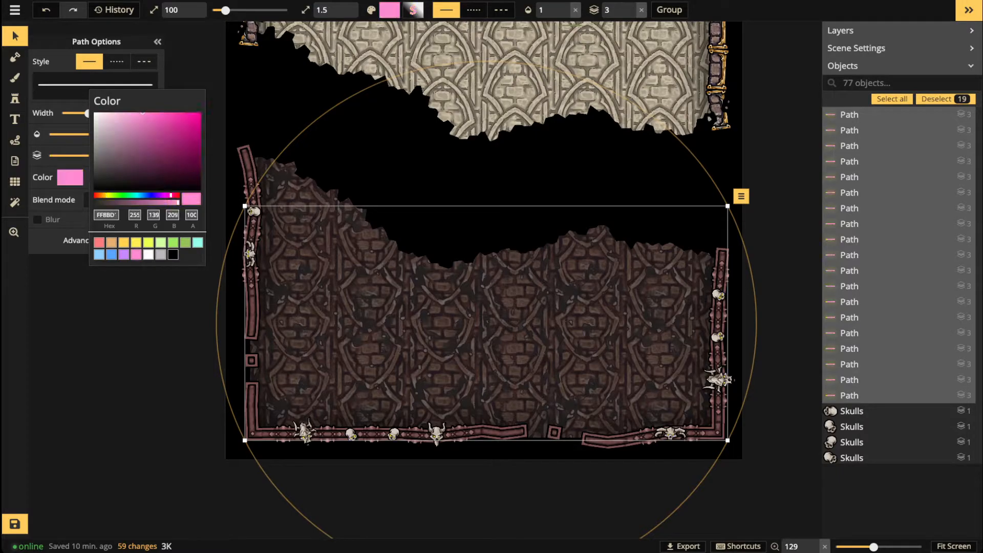
pyautogui.moveTo(182, 128); pyautogui.dragTo(201, 113)
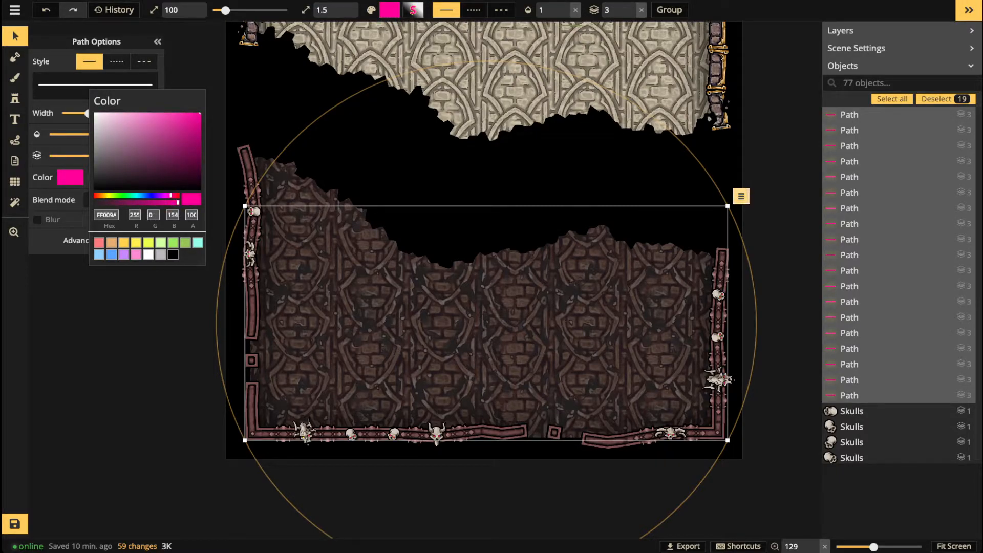
pyautogui.scroll(1, 899, 224)
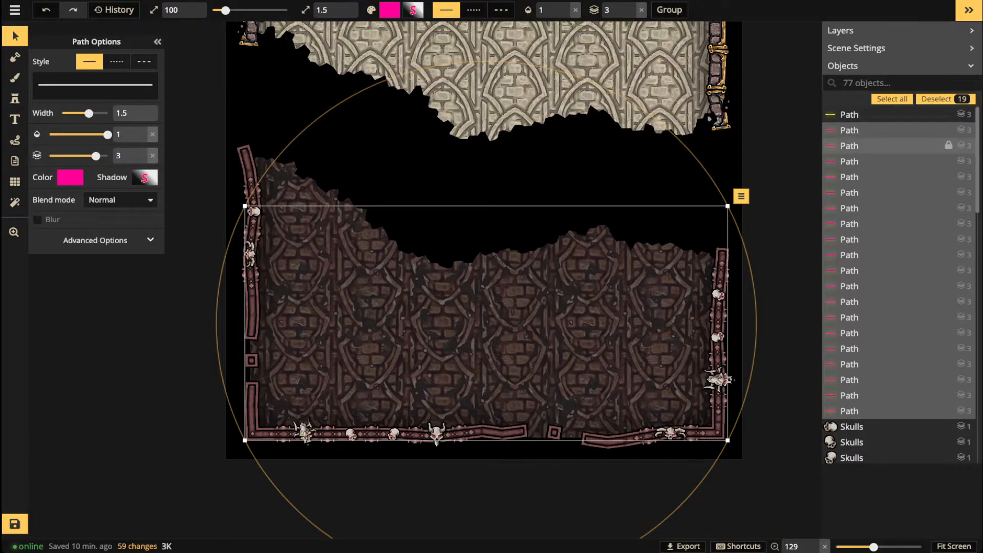
# Step: Select all 20 eye paths and recolour them bright green 76FF00
pyautogui.click(881, 115)
pyautogui.keyDown('shift'); pyautogui.click(870, 411); pyautogui.keyUp('shift')
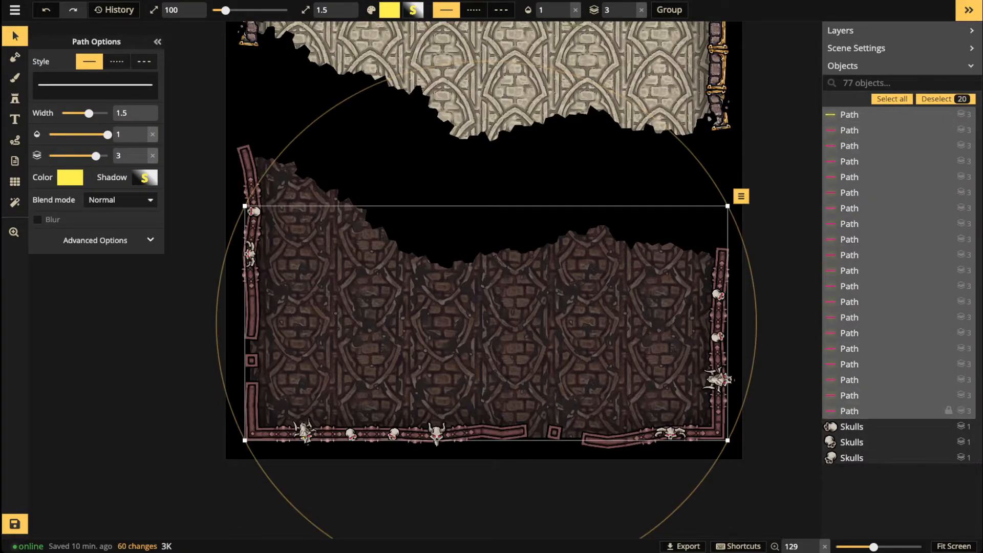
pyautogui.click(70, 177)
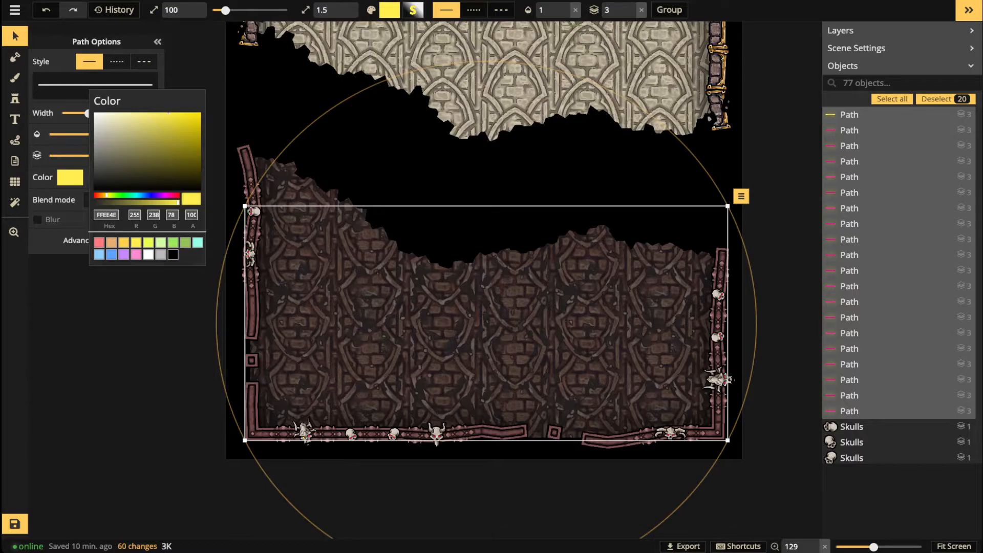
pyautogui.click(112, 254)
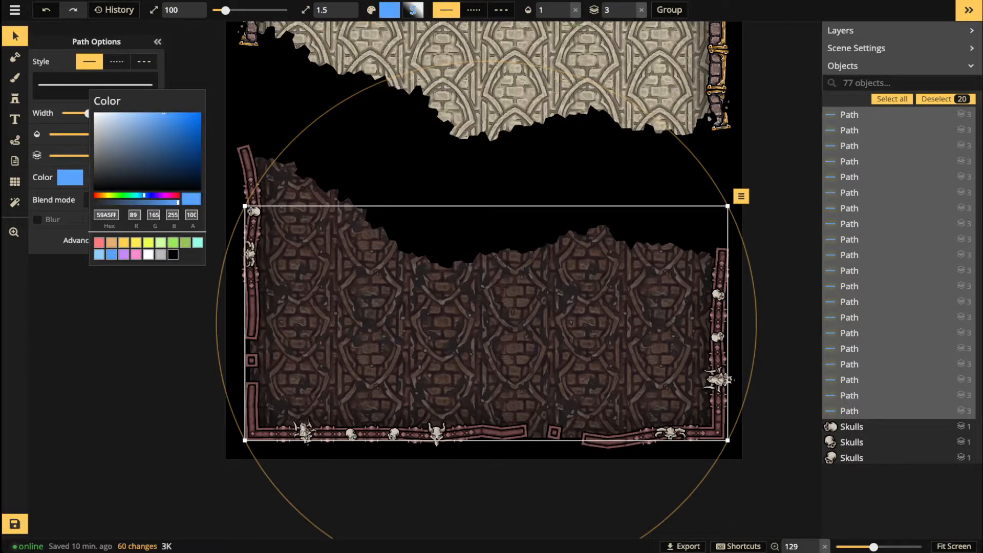
pyautogui.click(173, 242)
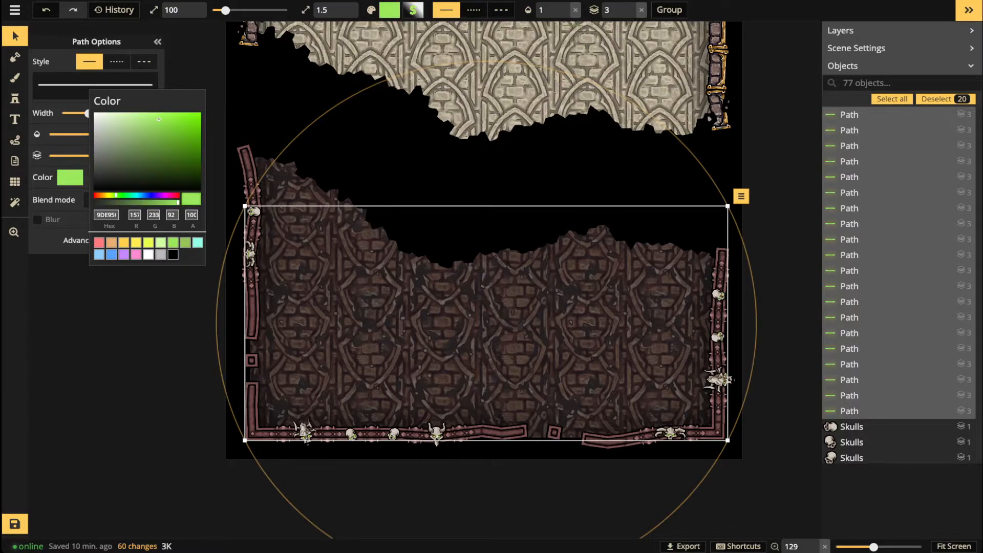
pyautogui.moveTo(159, 120); pyautogui.dragTo(201, 116)
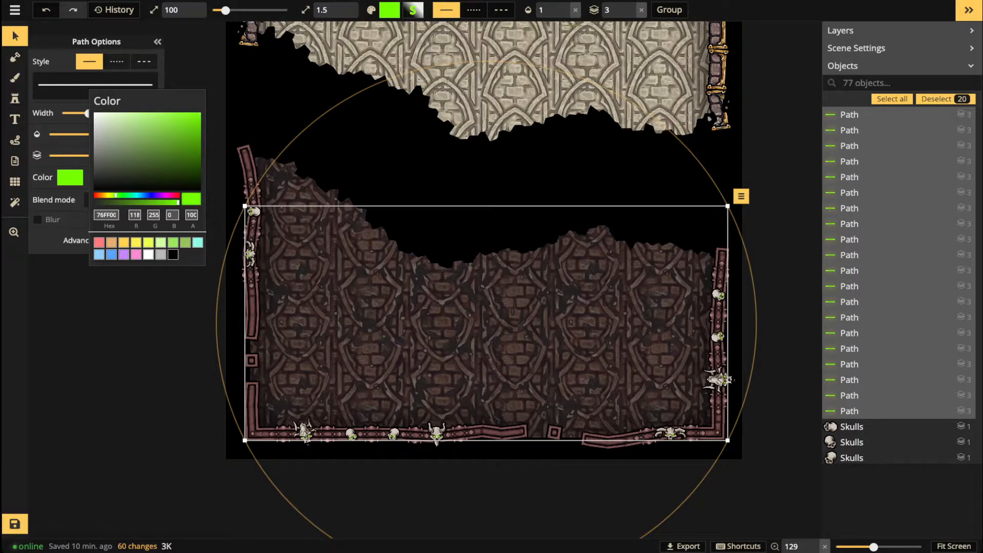
pyautogui.scroll(5, 248, 247)
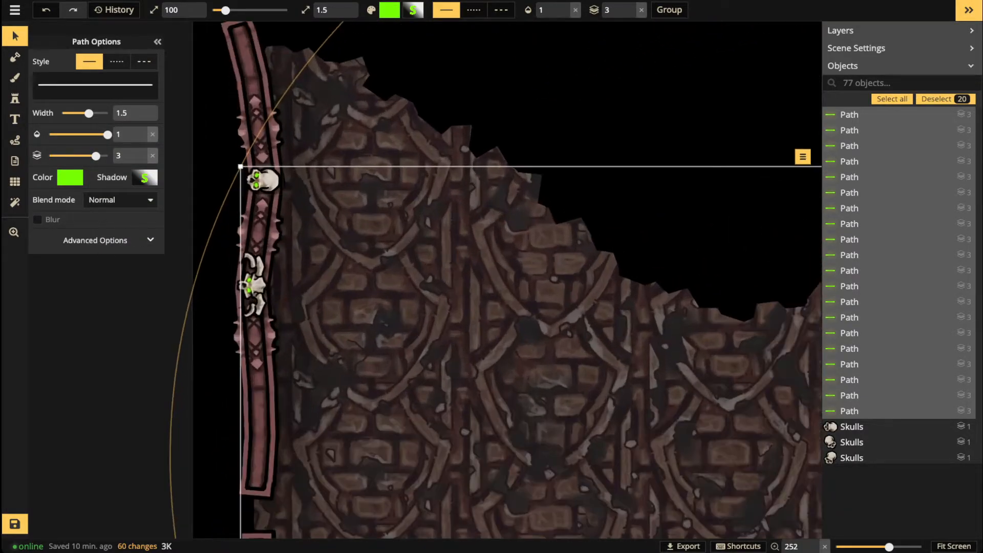
# Step: Pan around the lower room and briefly try red for the eye paths
pyautogui.scroll(3, 249, 247)
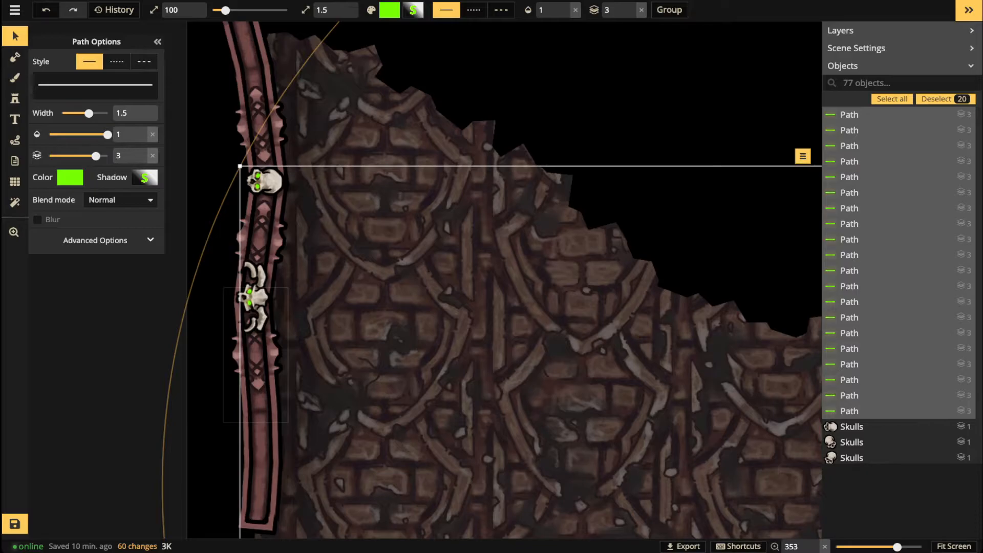
pyautogui.scroll(-3, 245, 387)
pyautogui.press('space')
pyautogui.moveTo(245, 387); pyautogui.dragTo(131, 102)
pyautogui.moveTo(512, 286); pyautogui.dragTo(253, 291)
pyautogui.click(71, 178)
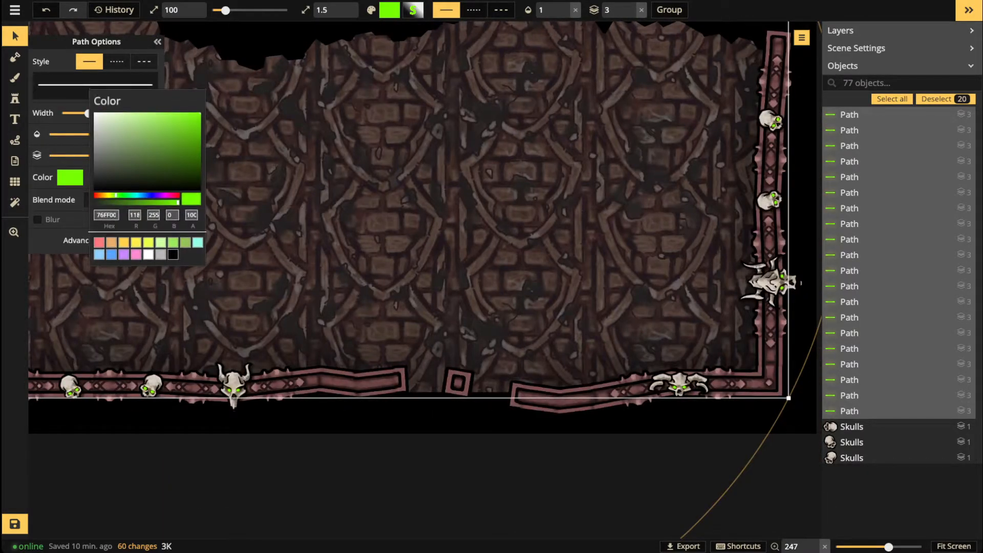
pyautogui.moveTo(116, 195); pyautogui.dragTo(95, 196)
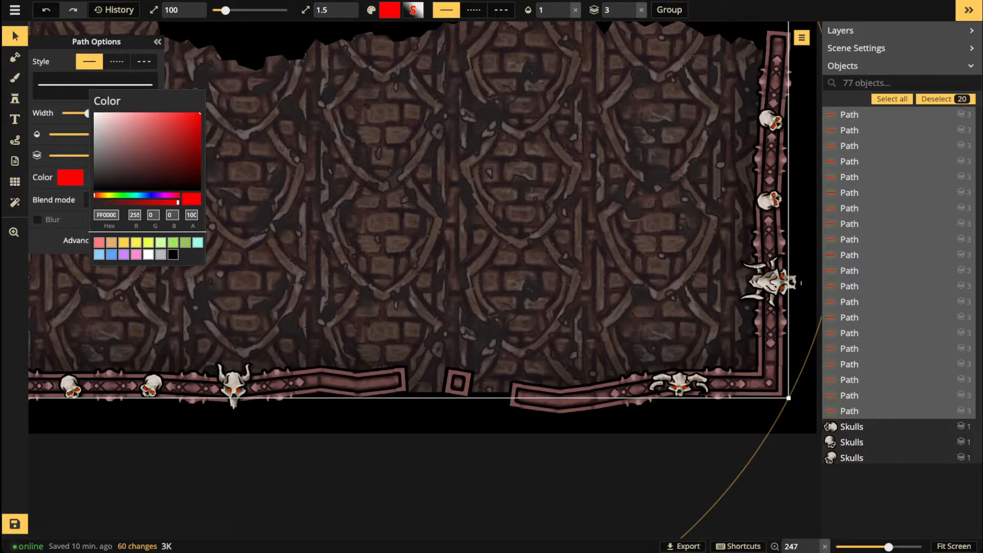
pyautogui.click(169, 333)
# Step: Restore the eye paths to fully saturated bright green
pyautogui.scroll(-2, 169, 333)
pyautogui.press('space')
pyautogui.moveTo(169, 332); pyautogui.dragTo(529, 472)
pyautogui.scroll(2, 226, 167)
pyautogui.scroll(-4, 225, 167)
pyautogui.press('space')
pyautogui.moveTo(225, 166); pyautogui.dragTo(141, 141)
pyautogui.click(70, 177)
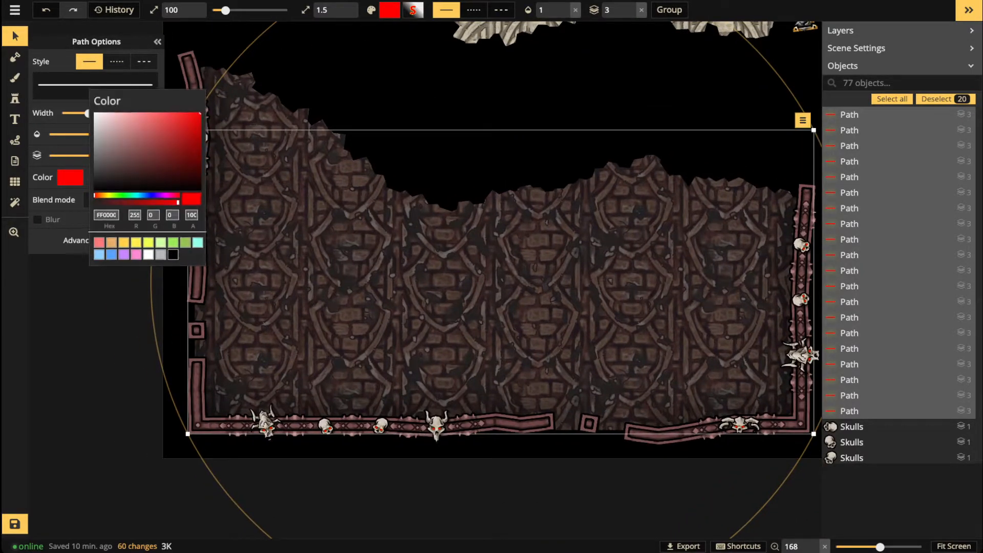
pyautogui.click(173, 242)
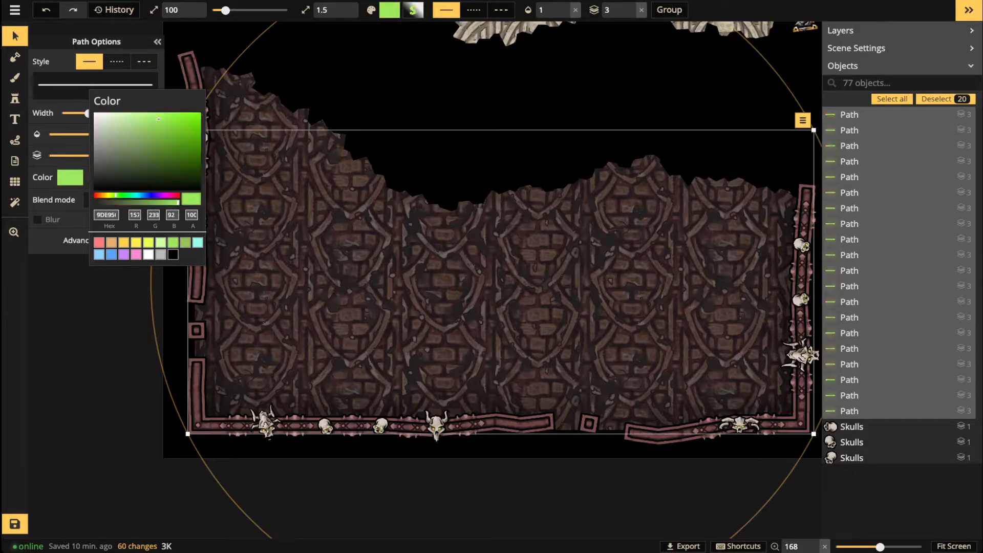
pyautogui.moveTo(191, 122); pyautogui.dragTo(202, 112)
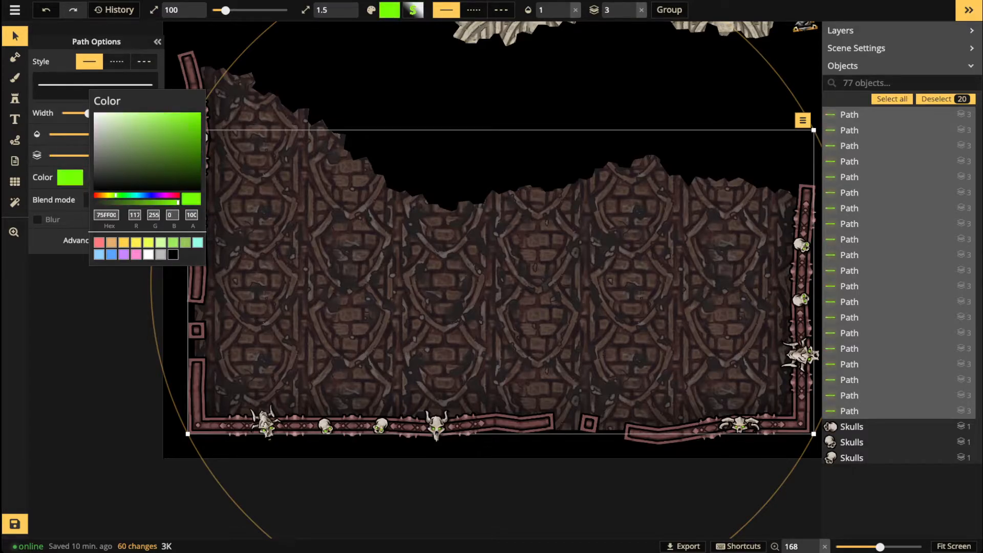
pyautogui.click(121, 291)
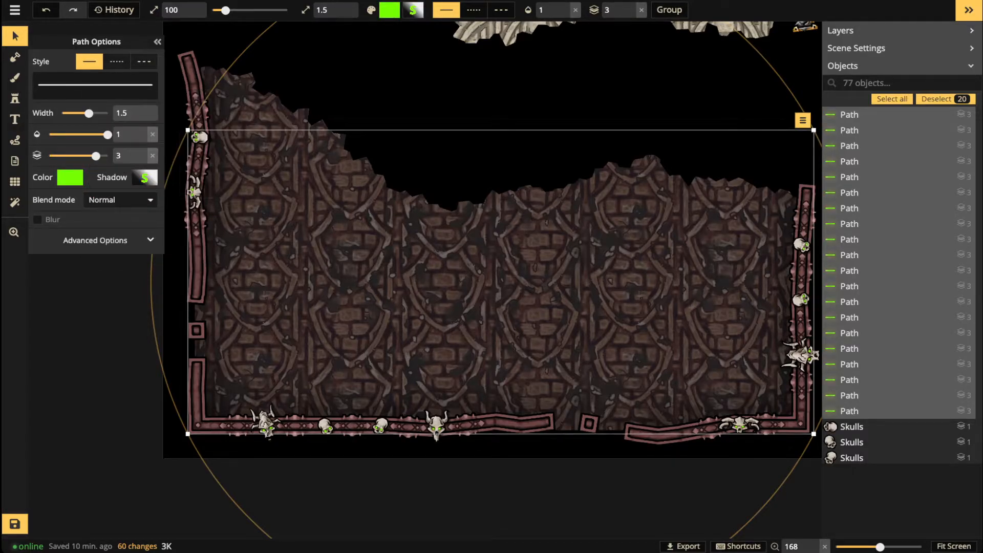
# Step: Make the eye paths' shadow glow green 7ED321 at blur 2.3, then deselect them
pyautogui.click(145, 177)
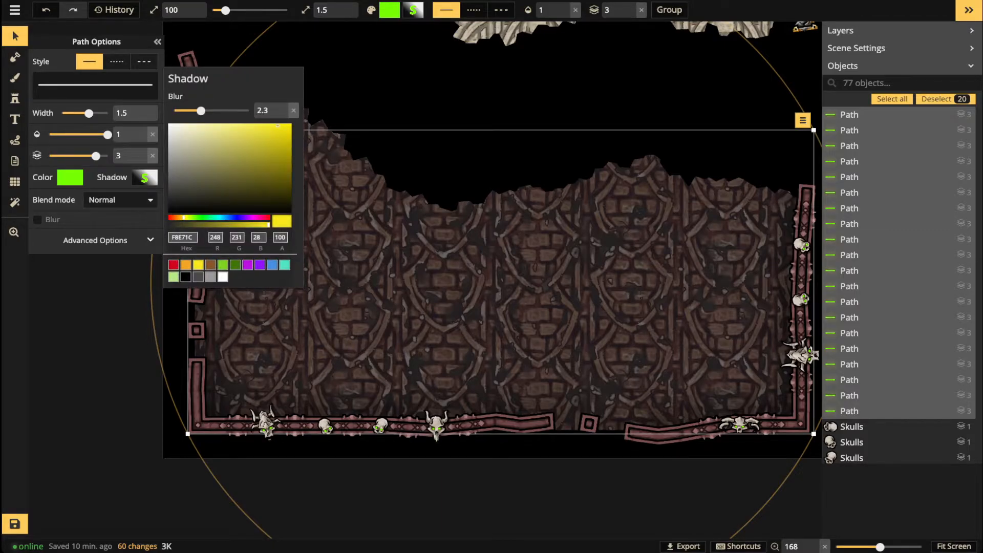
pyautogui.click(223, 264)
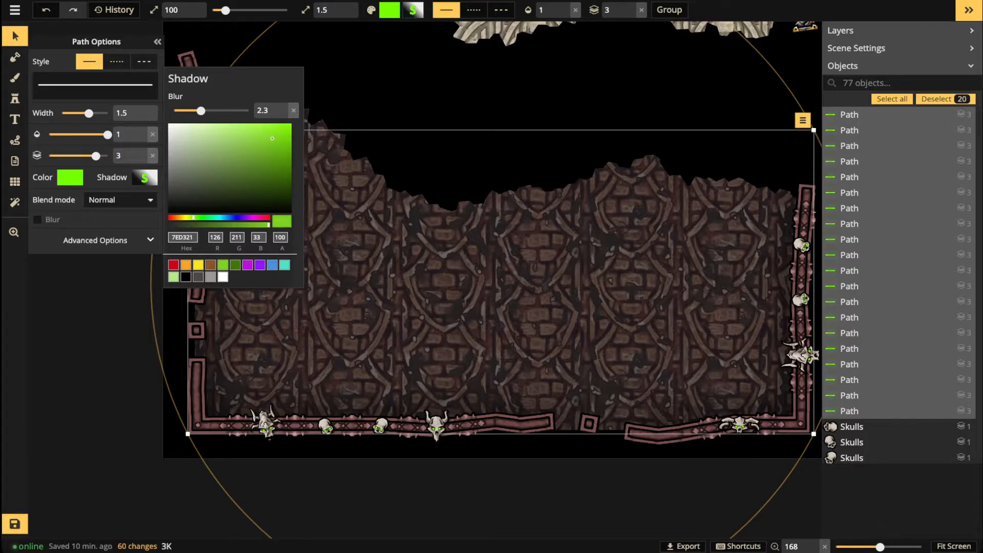
pyautogui.press('Escape')
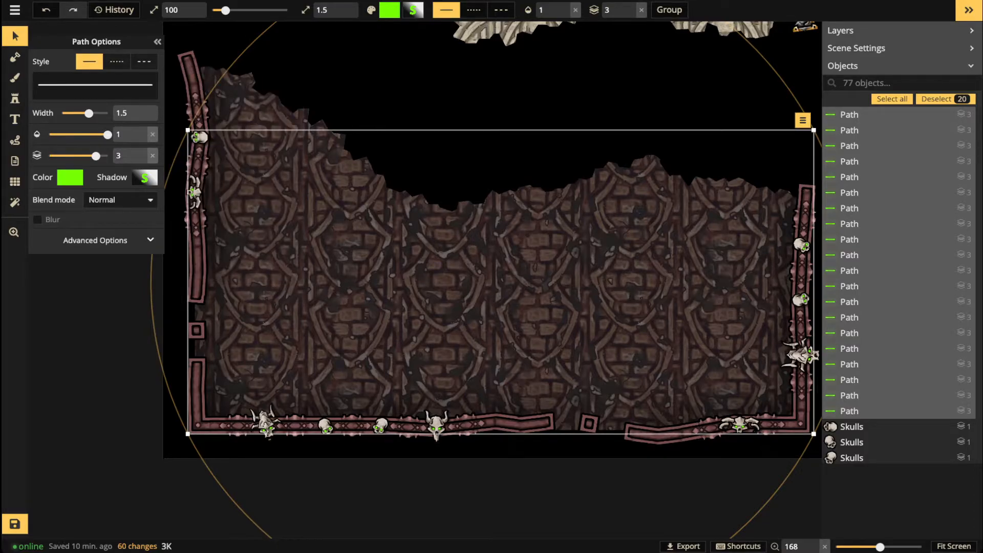
pyautogui.press('Escape')
pyautogui.scroll(6, 171, 399)
pyautogui.press('space')
pyautogui.moveTo(172, 399); pyautogui.dragTo(5, 291)
pyautogui.scroll(2, 363, 328)
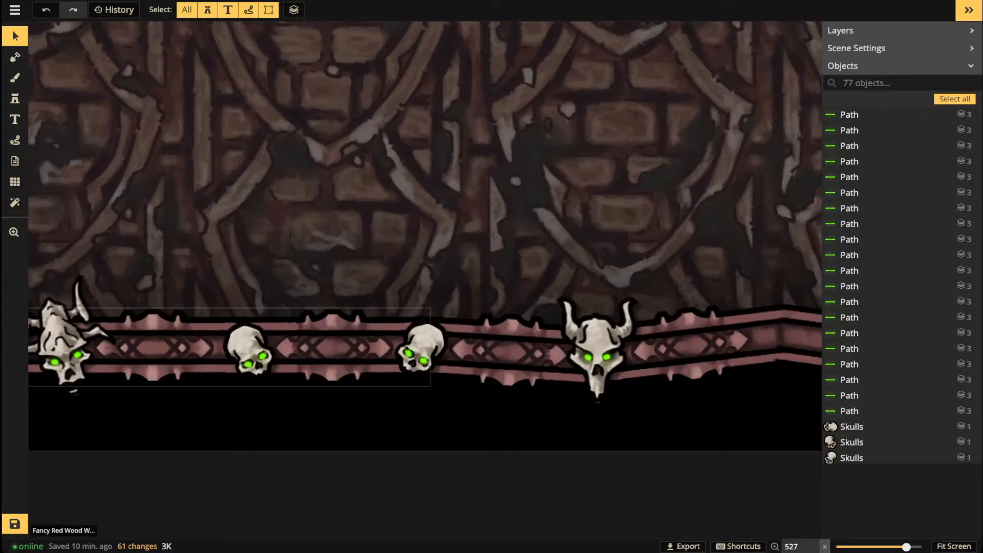
pyautogui.scroll(-1, 90, 326)
pyautogui.scroll(-2, 111, 326)
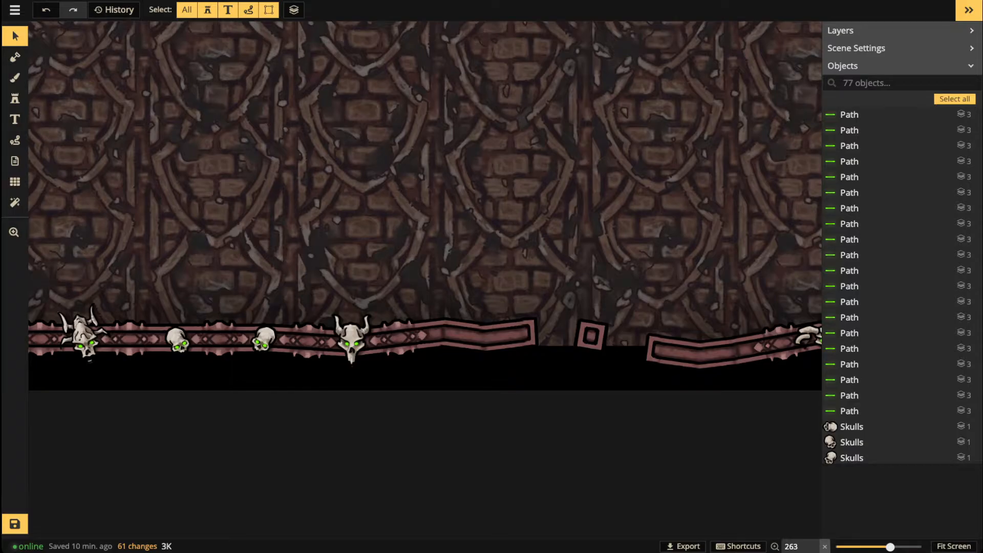
pyautogui.scroll(-2, 253, 246)
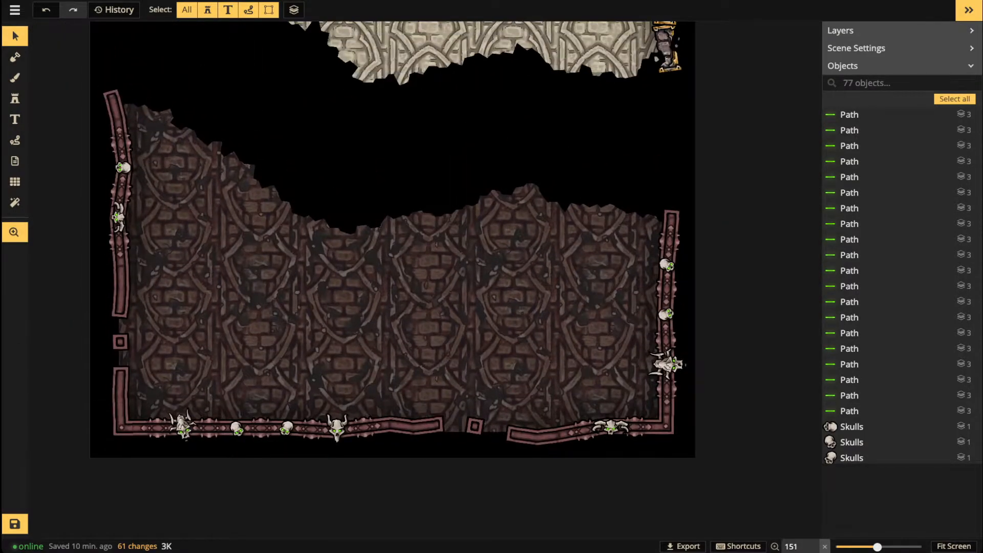
pyautogui.scroll(-5, 473, 252)
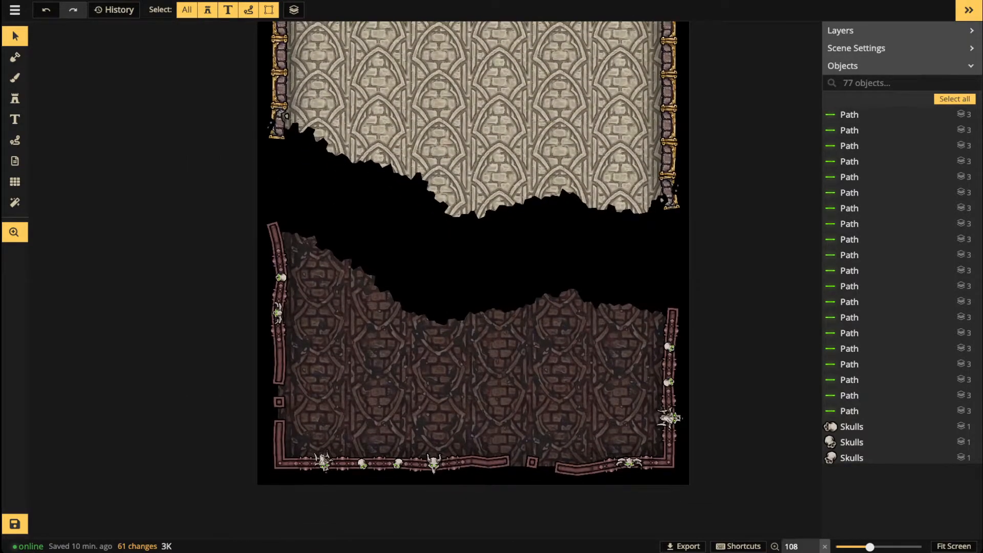
pyautogui.scroll(4, 444, 382)
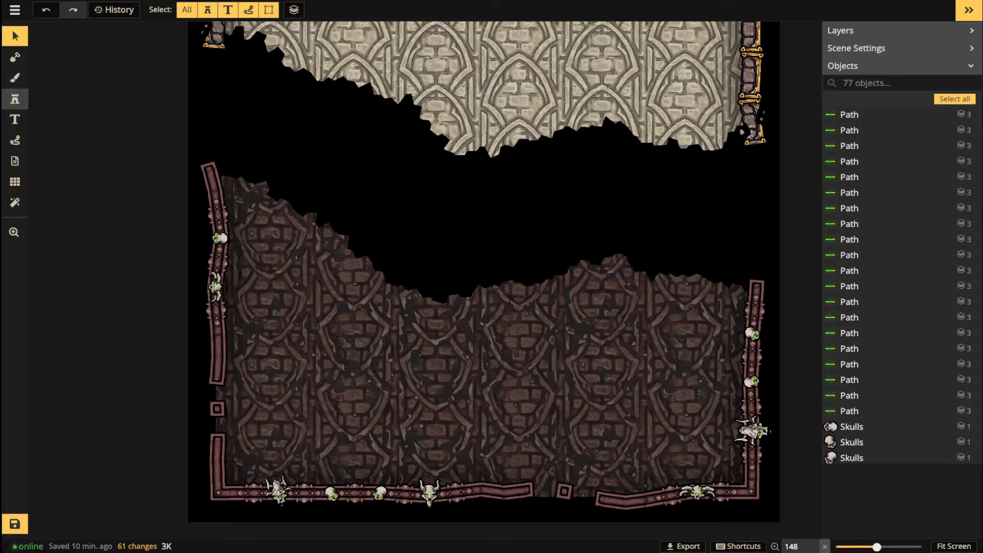
# Step: With the Stamp tool, open the Stamp Catalog and clear its 'skulls' search
pyautogui.click(15, 98)
pyautogui.click(64, 85)
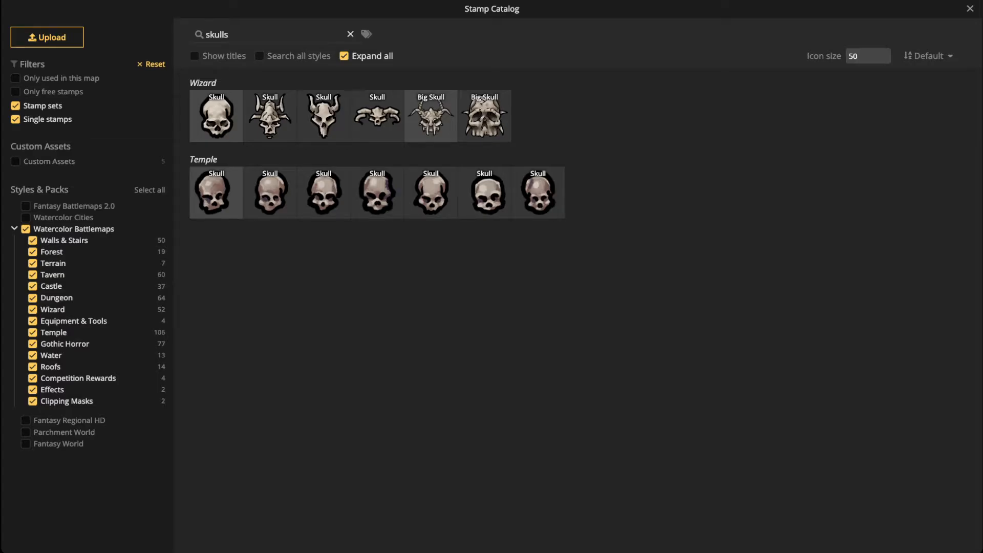
pyautogui.click(350, 34)
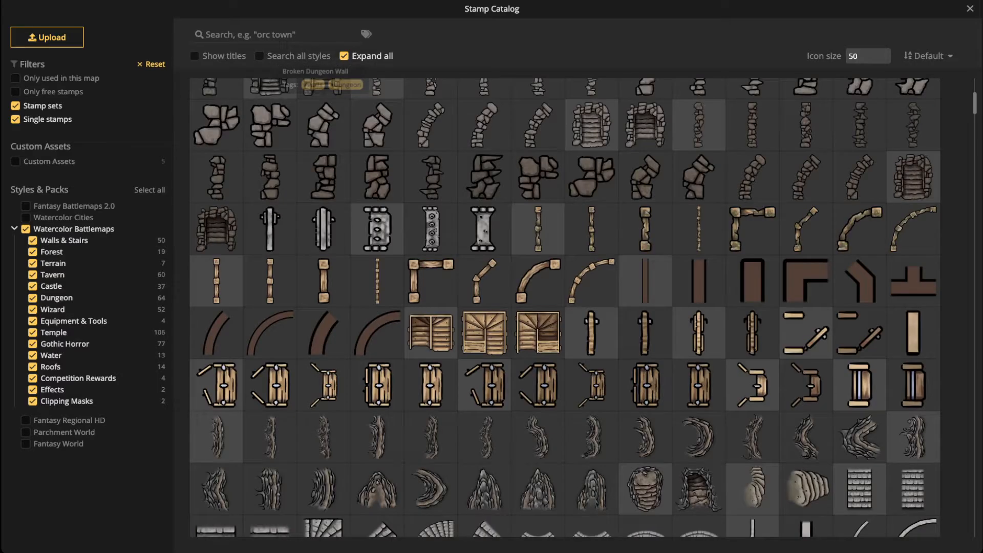
# Step: Search the catalog for 'wall' and browse the Temple gold, marble and crypt walls
pyautogui.scroll(5, 419, 205)
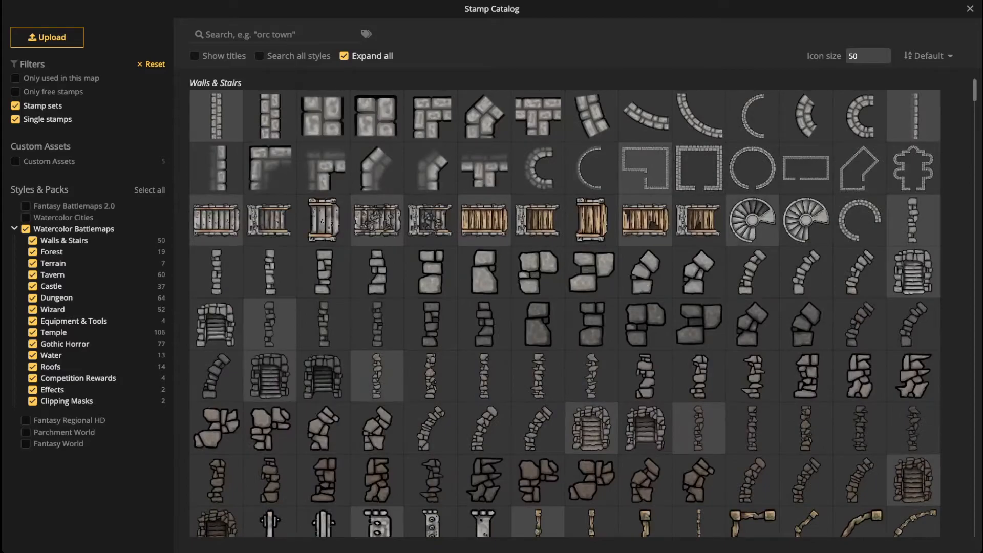
pyautogui.write('wak')
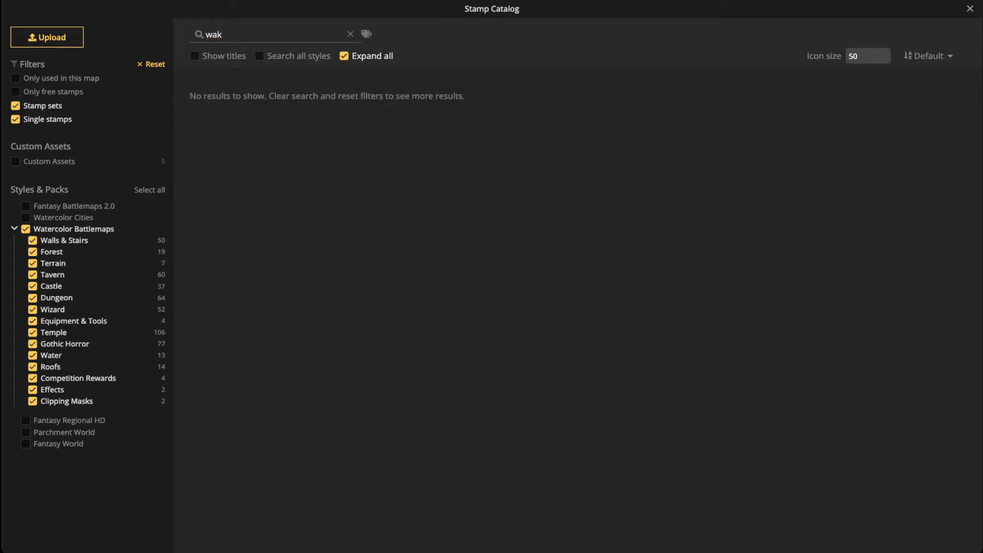
pyautogui.press('BackSpace')
pyautogui.write('ll')
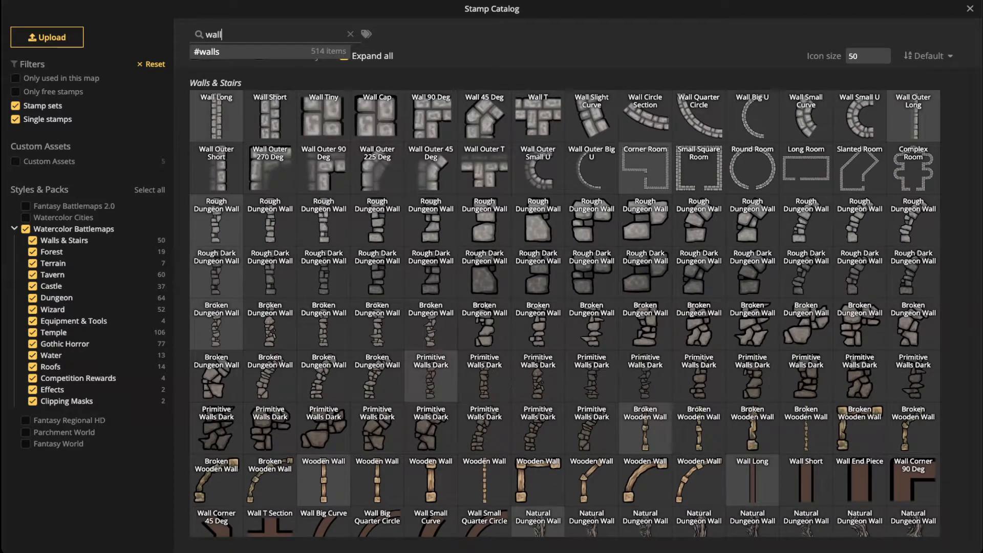
pyautogui.scroll(-10, 564, 307)
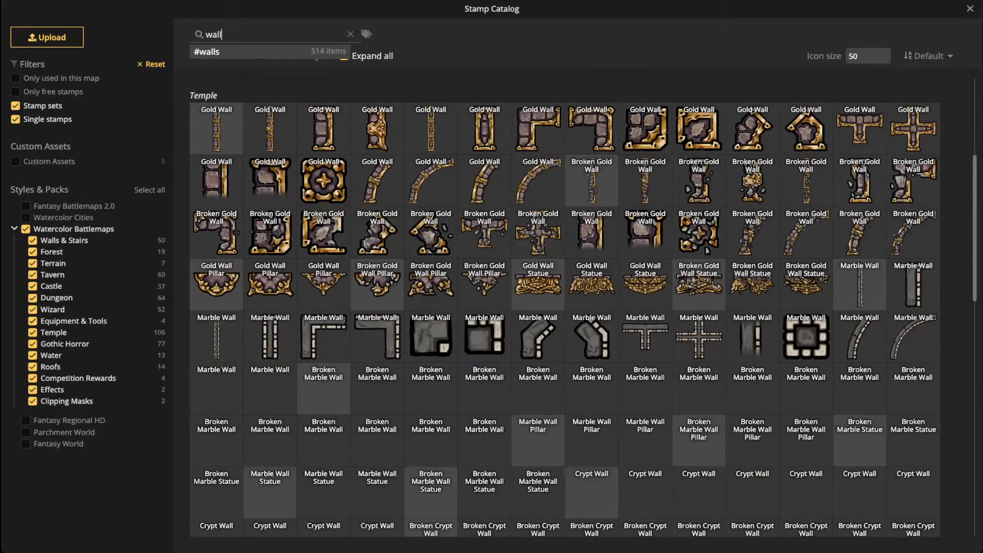
pyautogui.scroll(-2, 564, 307)
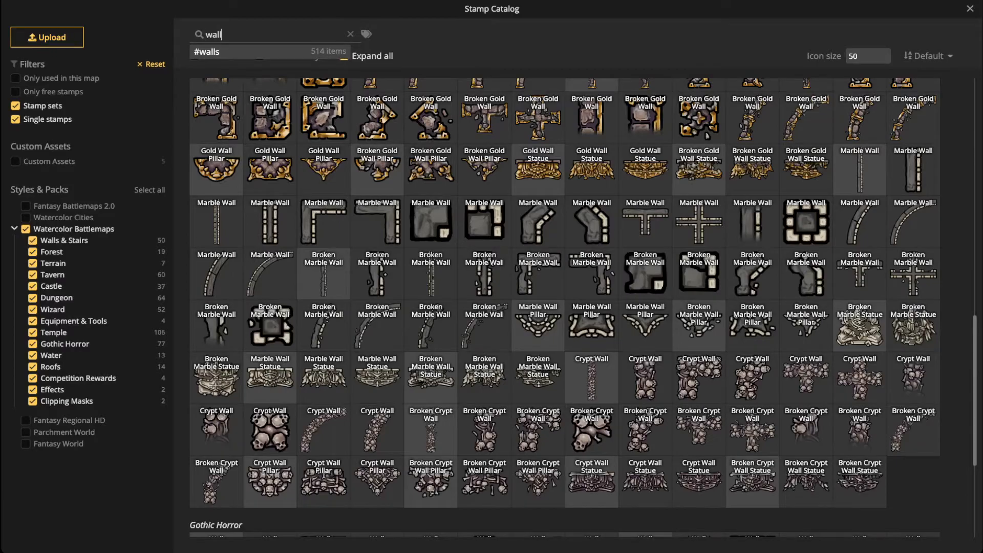
pyautogui.scroll(-4, 431, 266)
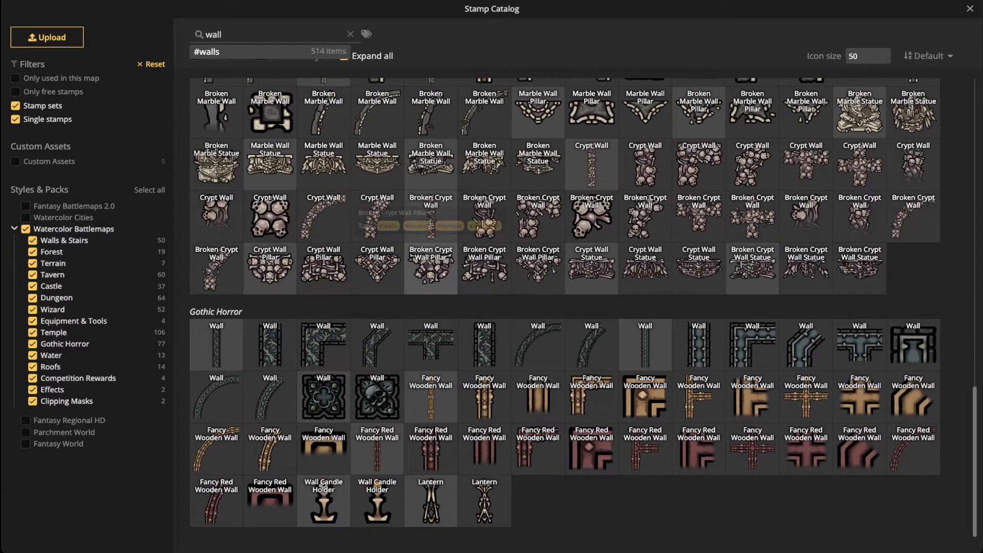
pyautogui.scroll(4, 431, 266)
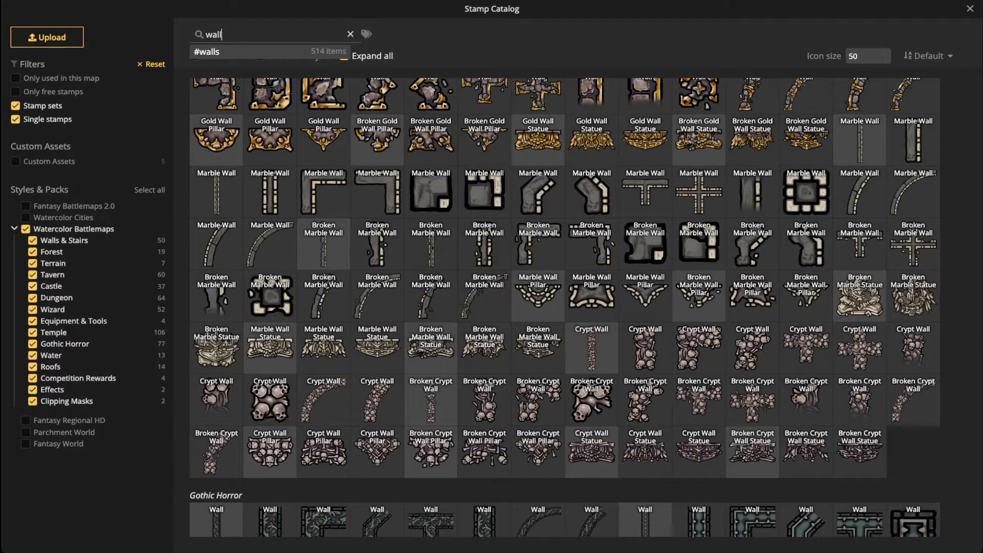
# Step: Remove the 'wall' filter and browse all stamps, including the Terrain, Tavern and Castle packs
pyautogui.click(350, 34)
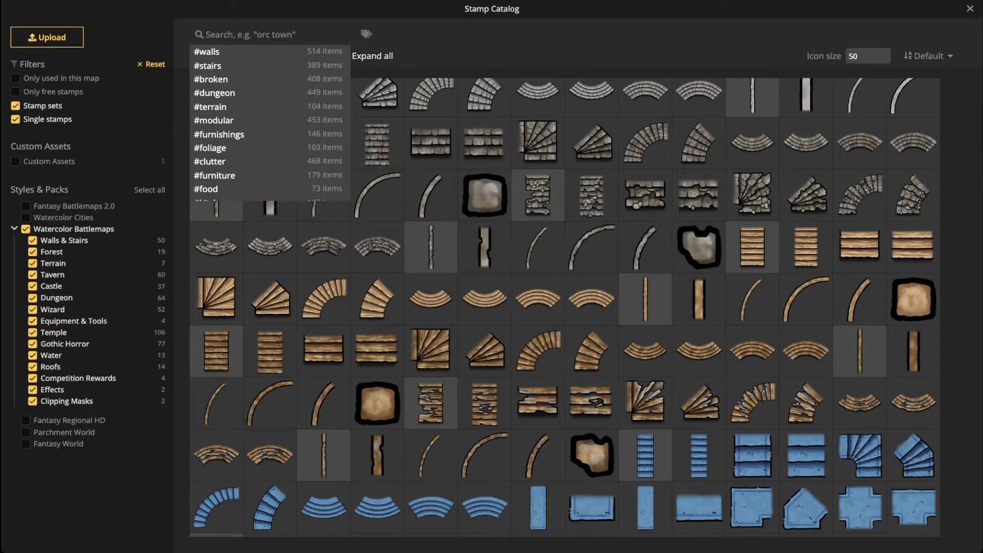
pyautogui.scroll(3, 565, 307)
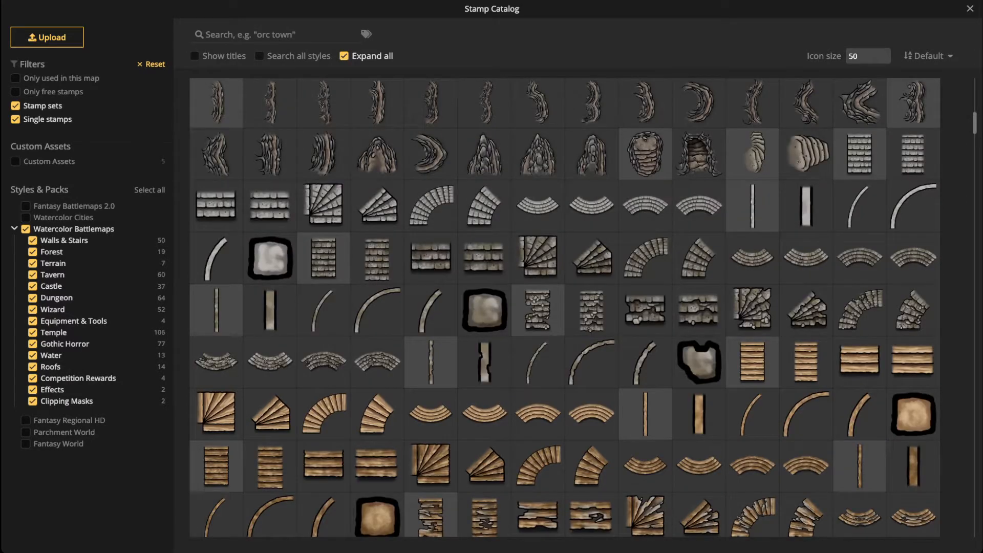
pyautogui.scroll(-10, 564, 307)
pyautogui.scroll(-5, 565, 211)
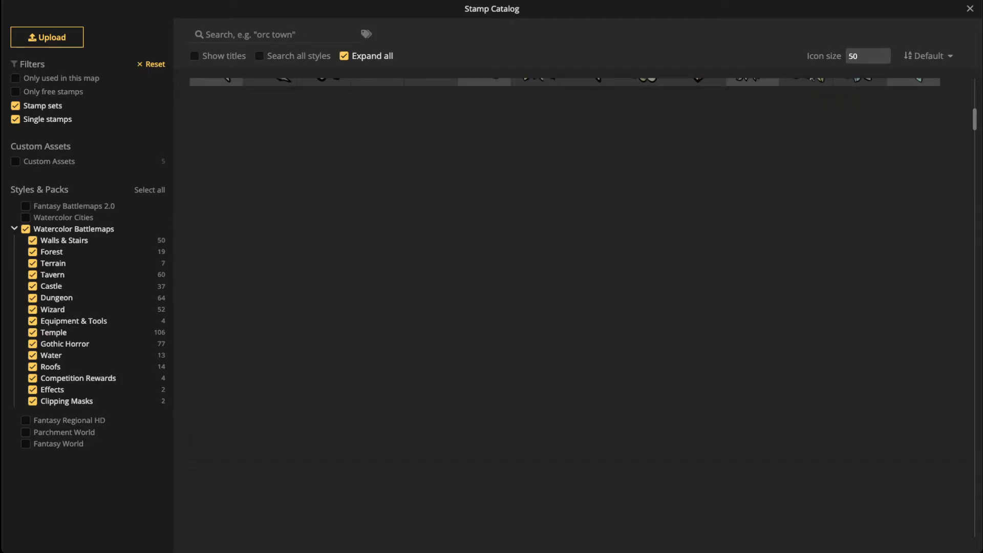
pyautogui.scroll(-7, 565, 307)
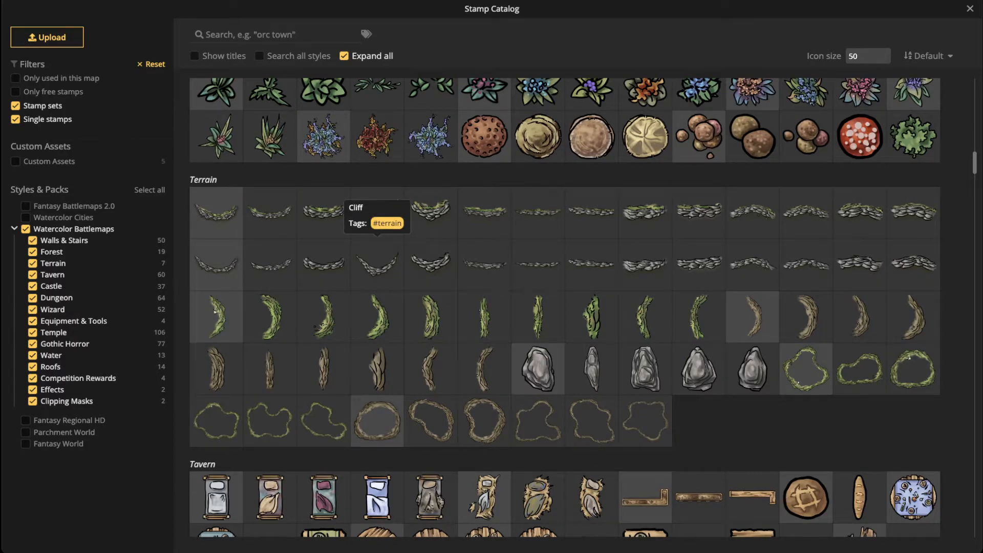
pyautogui.scroll(-4, 377, 264)
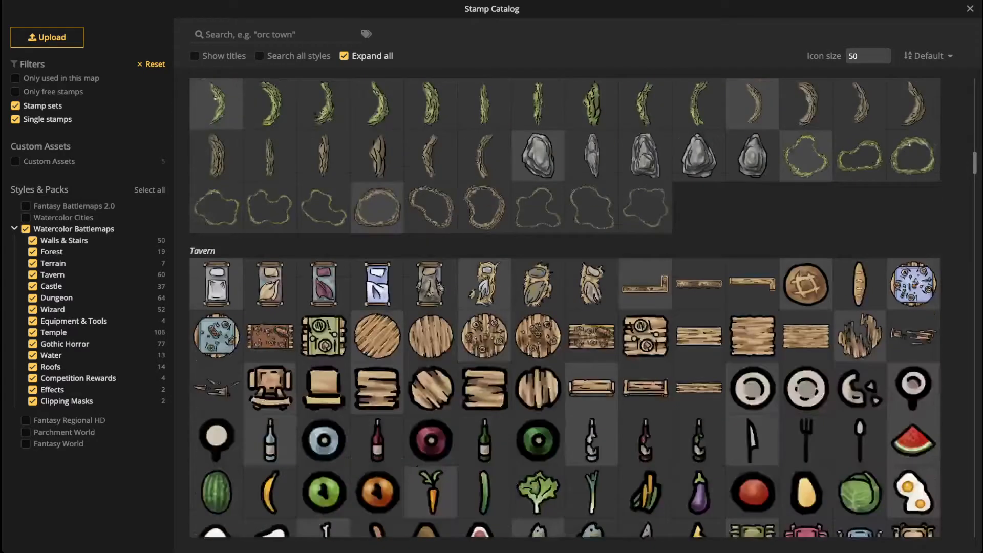
pyautogui.scroll(5, 377, 263)
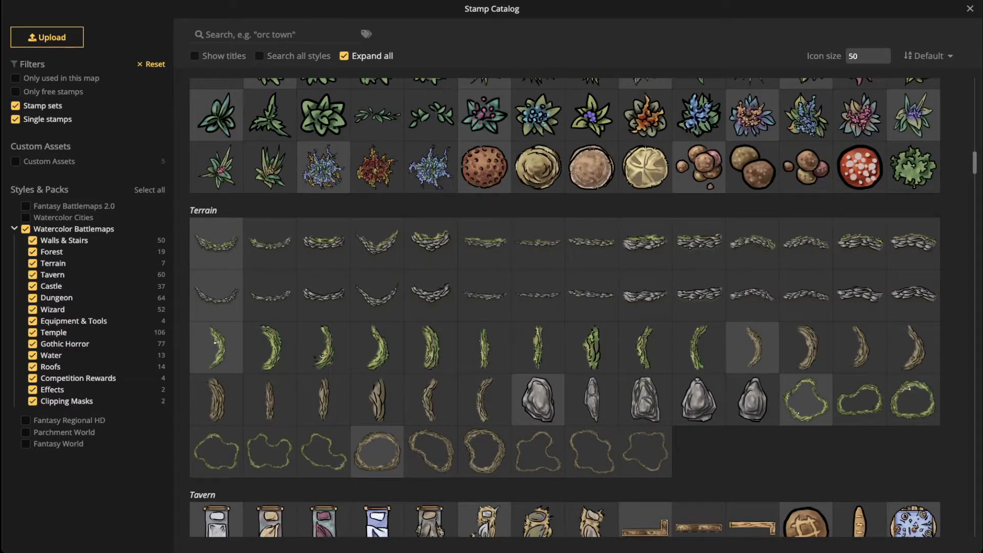
pyautogui.scroll(-3, 565, 307)
pyautogui.scroll(-5, 565, 307)
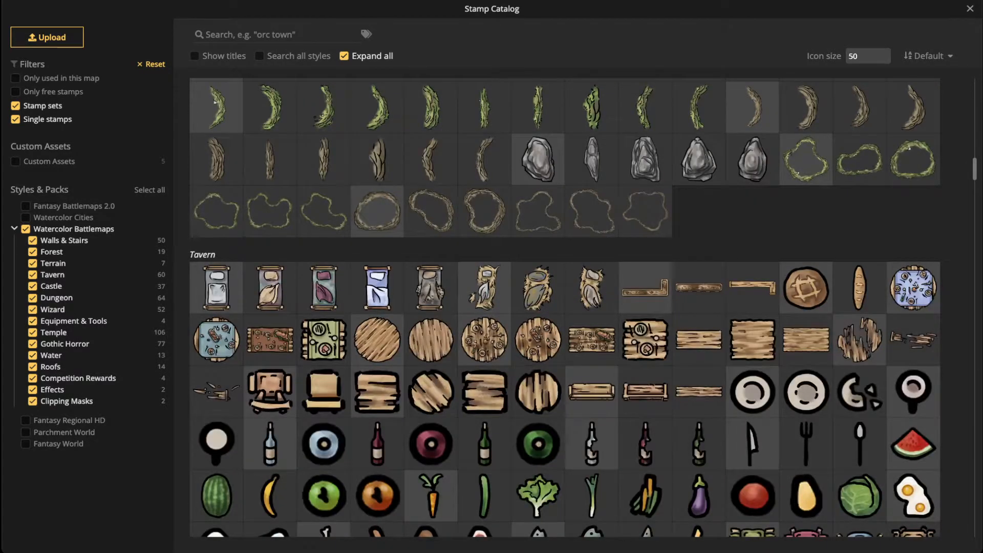
pyautogui.scroll(-7, 564, 307)
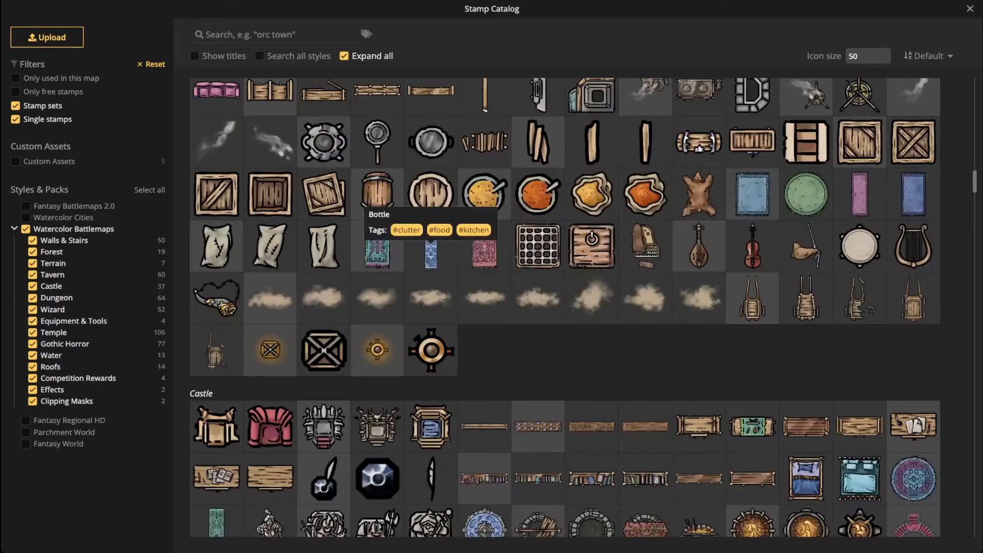
pyautogui.scroll(-4, 565, 307)
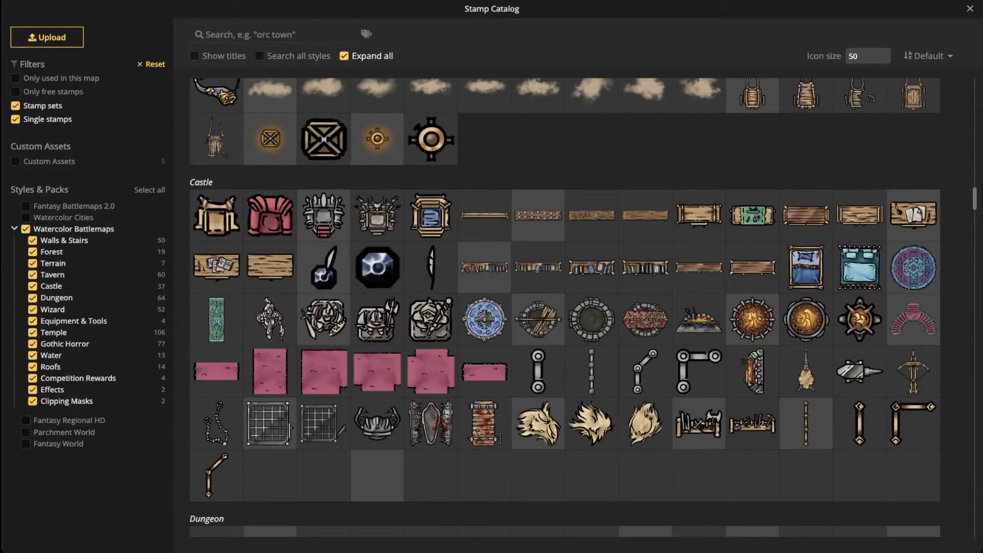
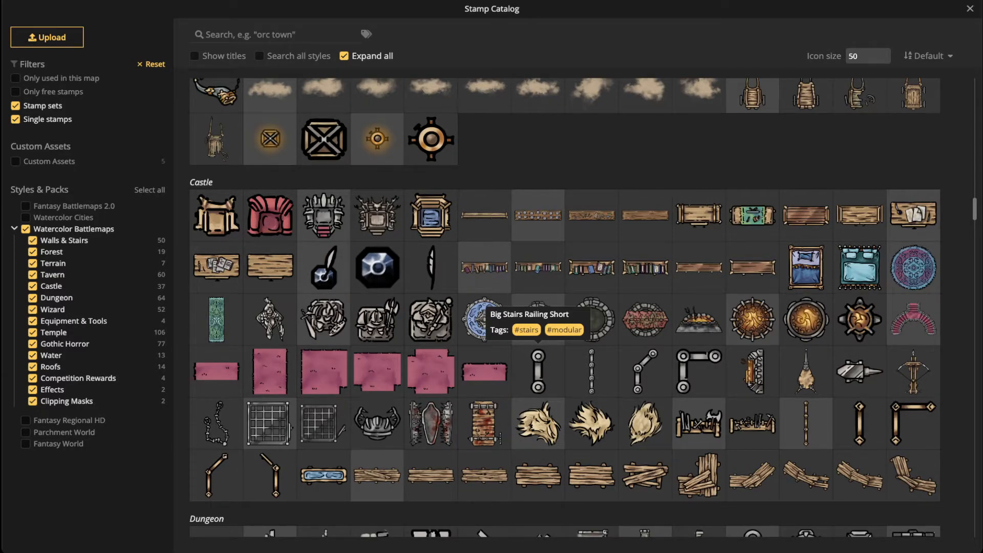
# Step: Search the Stamp Catalog for 'broken' and browse the matching stamps
pyautogui.scroll(-2, 537, 348)
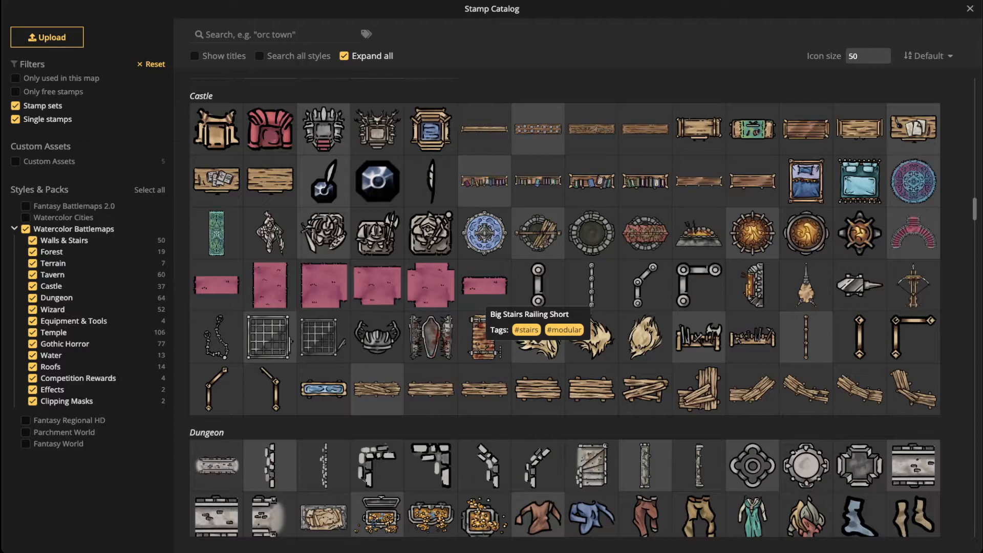
pyautogui.scroll(-5, 538, 286)
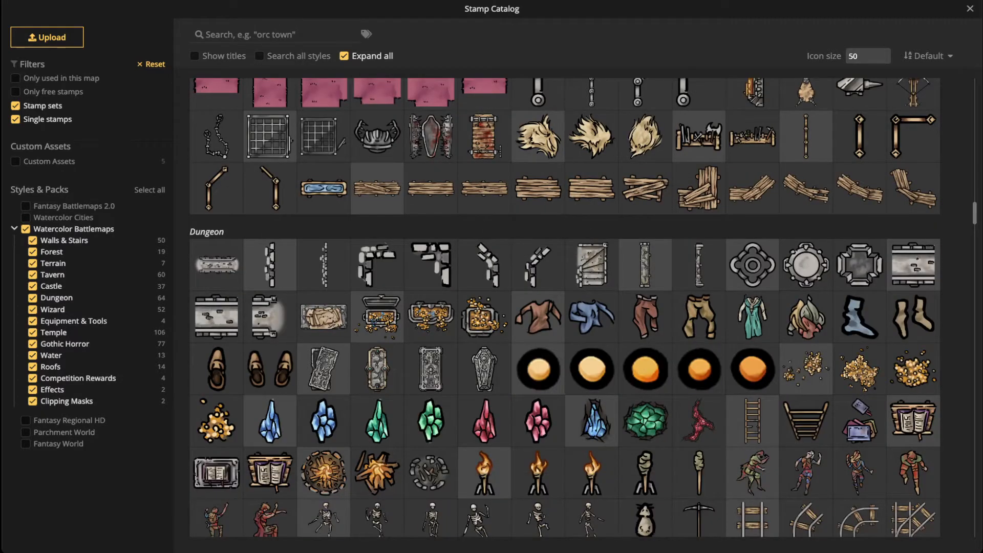
pyautogui.scroll(9, 538, 307)
pyautogui.click(276, 34)
pyautogui.write('broken')
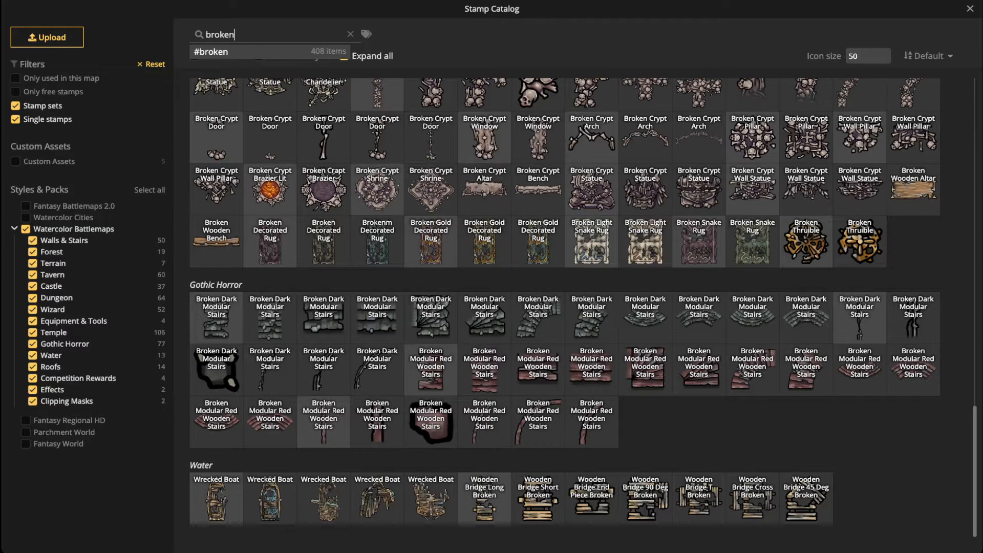
pyautogui.scroll(3, 323, 421)
pyautogui.scroll(6, 564, 307)
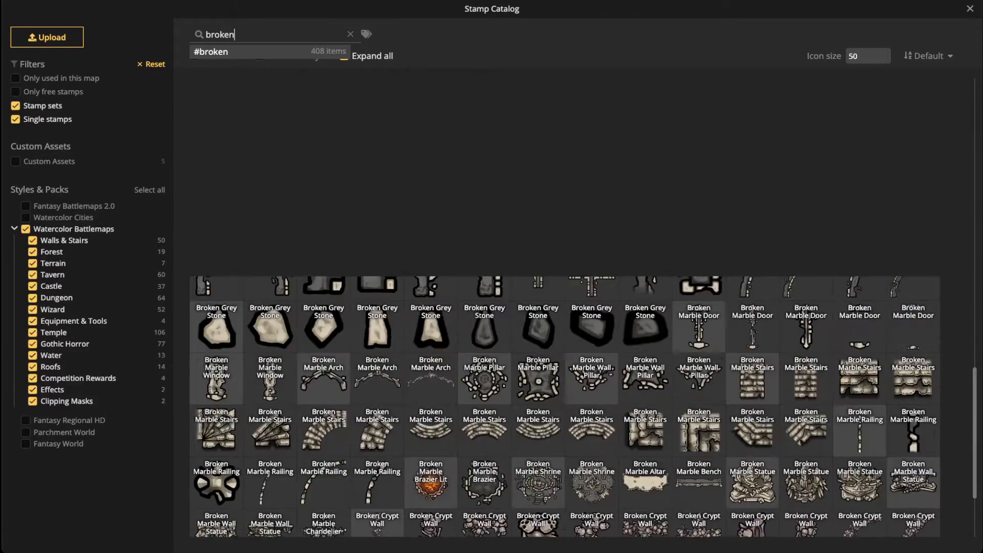
pyautogui.scroll(3, 358, 318)
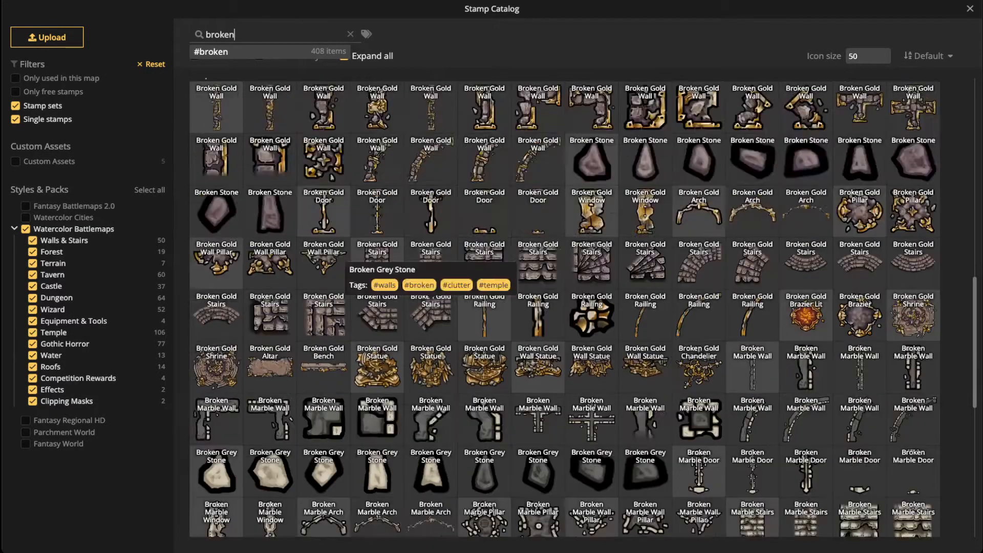
pyautogui.scroll(2, 358, 317)
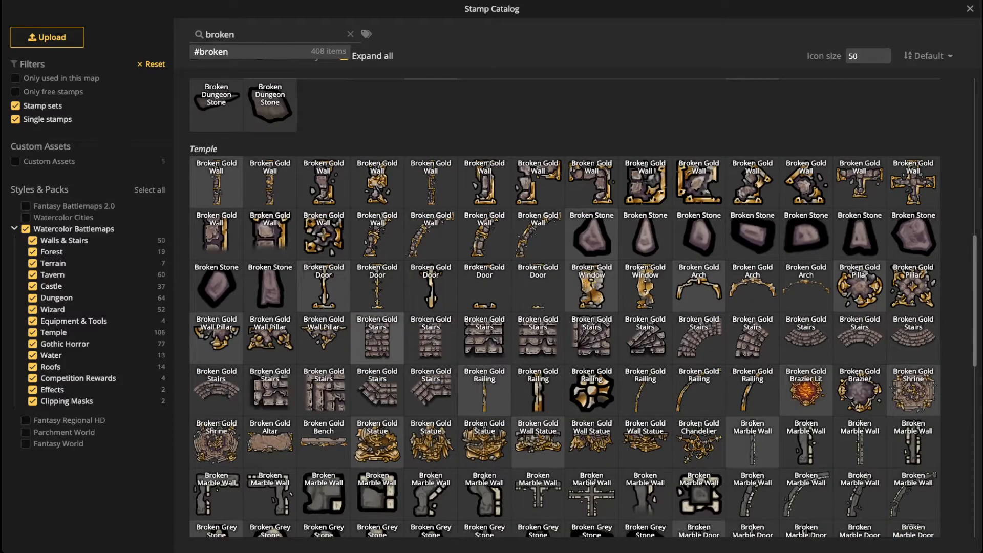
pyautogui.scroll(5, 565, 308)
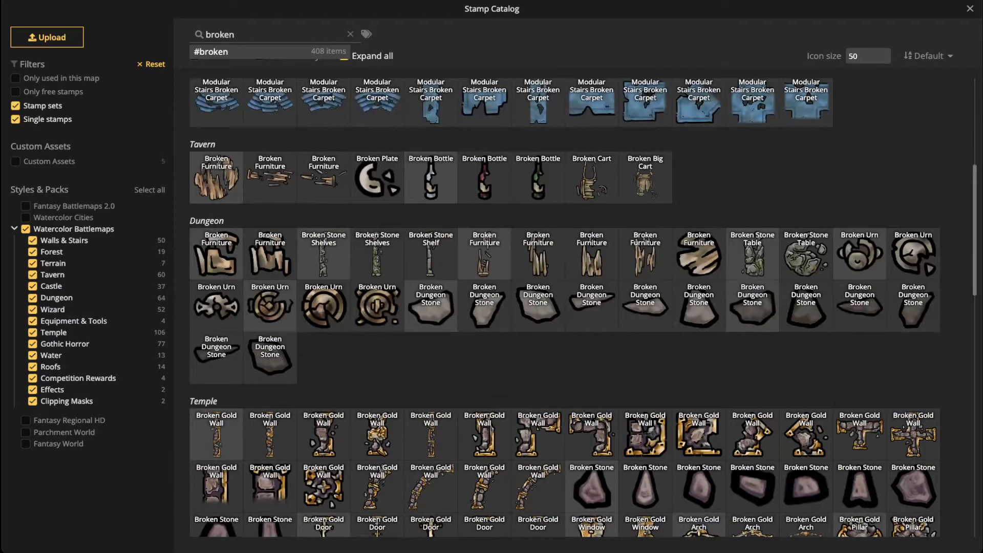
pyautogui.scroll(4, 565, 307)
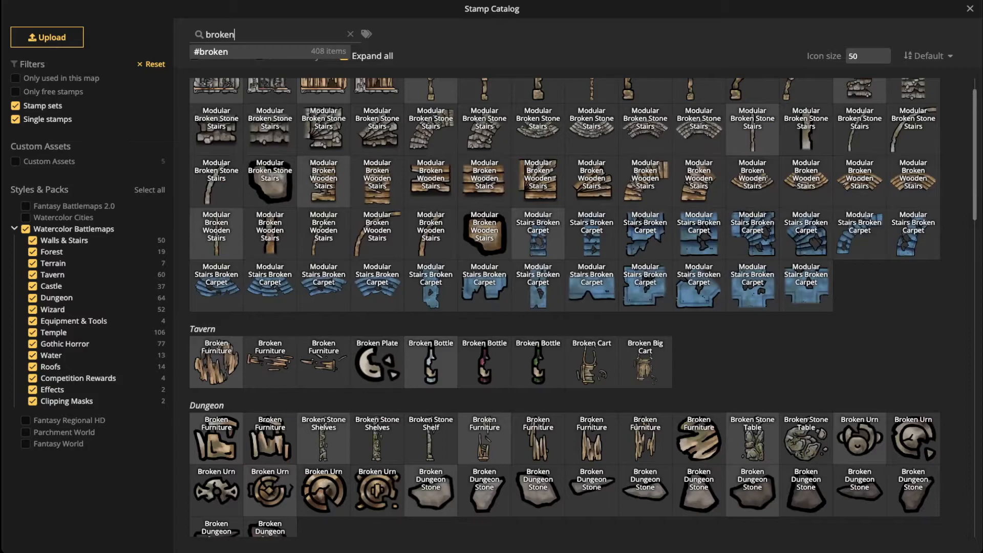
pyautogui.scroll(1, 564, 307)
pyautogui.scroll(-10, 565, 307)
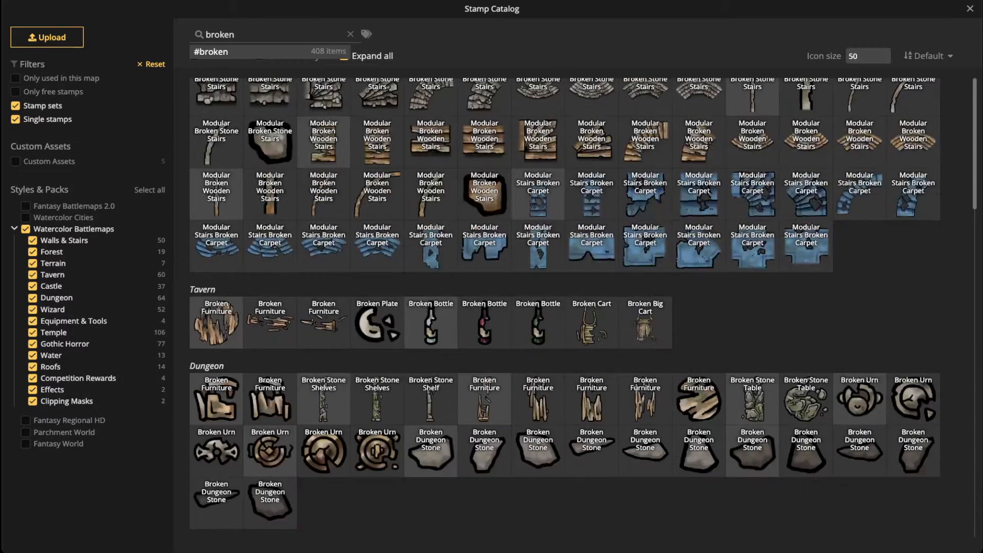
pyautogui.scroll(-10, 564, 307)
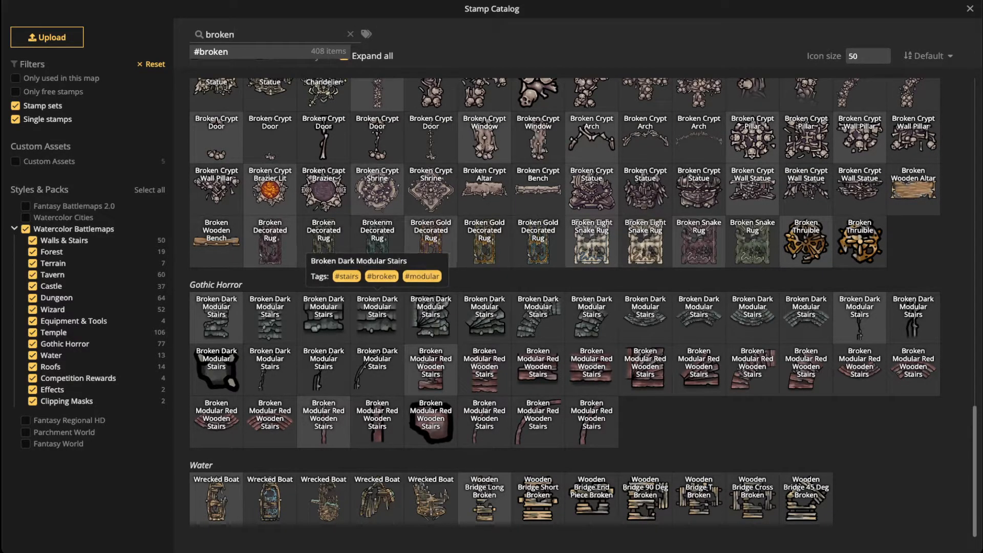
pyautogui.scroll(1, 564, 307)
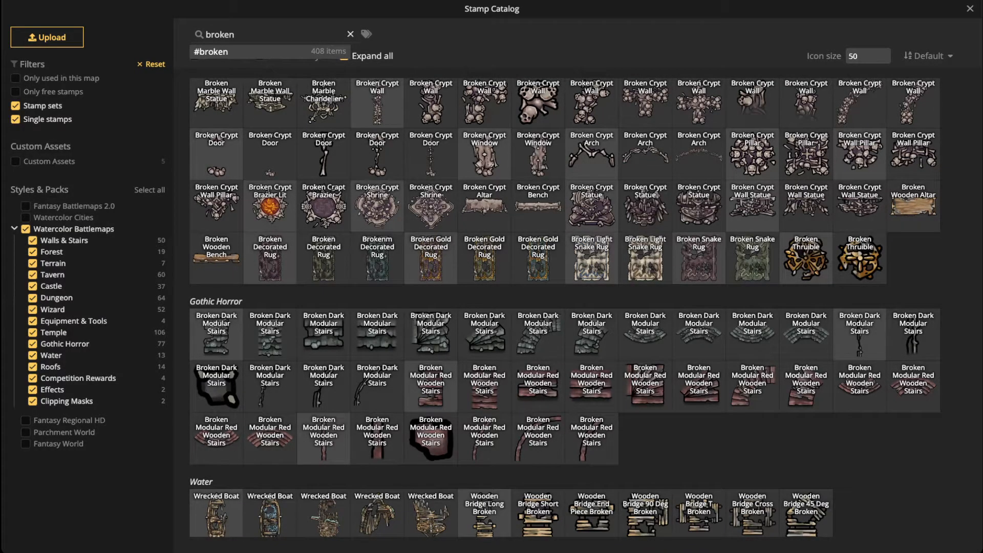
# Step: Clear the 'broken' search and browse the full, unfiltered stamp list
pyautogui.click(350, 34)
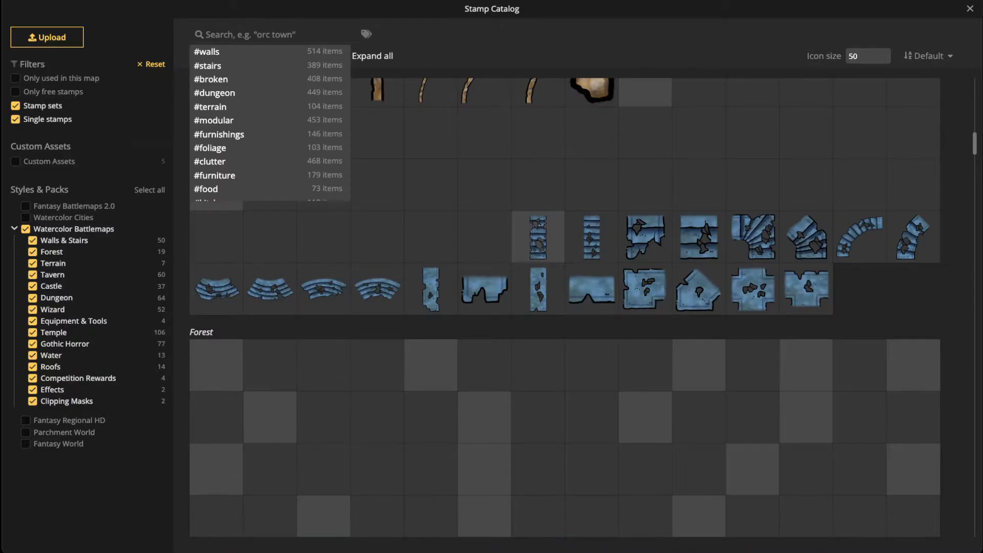
pyautogui.scroll(-4, 431, 241)
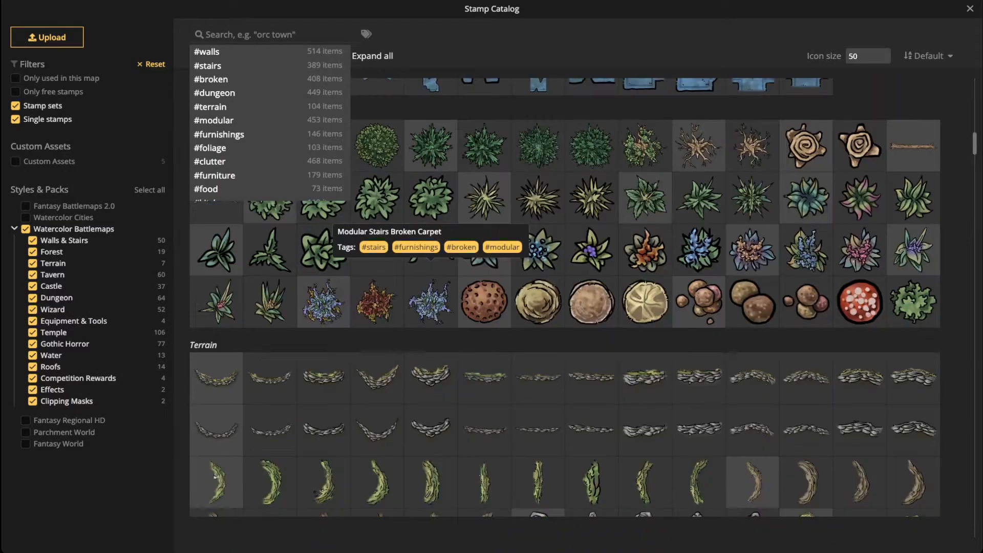
pyautogui.scroll(-8, 431, 256)
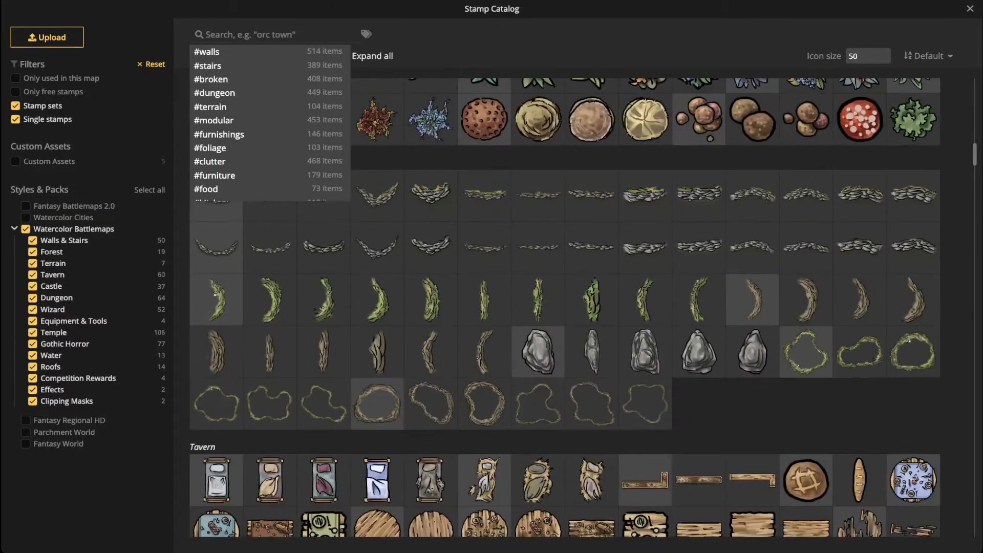
pyautogui.scroll(-10, 431, 256)
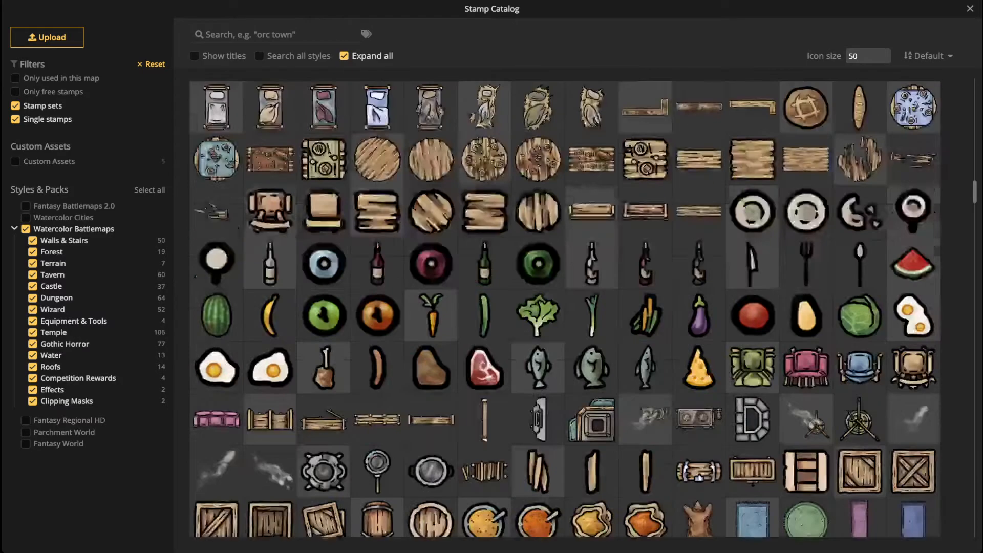
pyautogui.scroll(10, 565, 307)
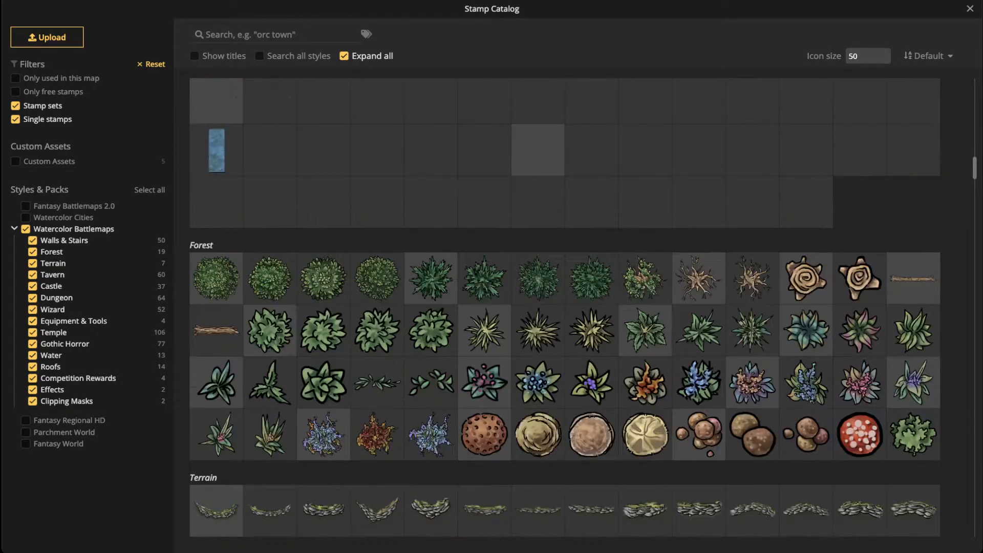
pyautogui.scroll(3, 564, 308)
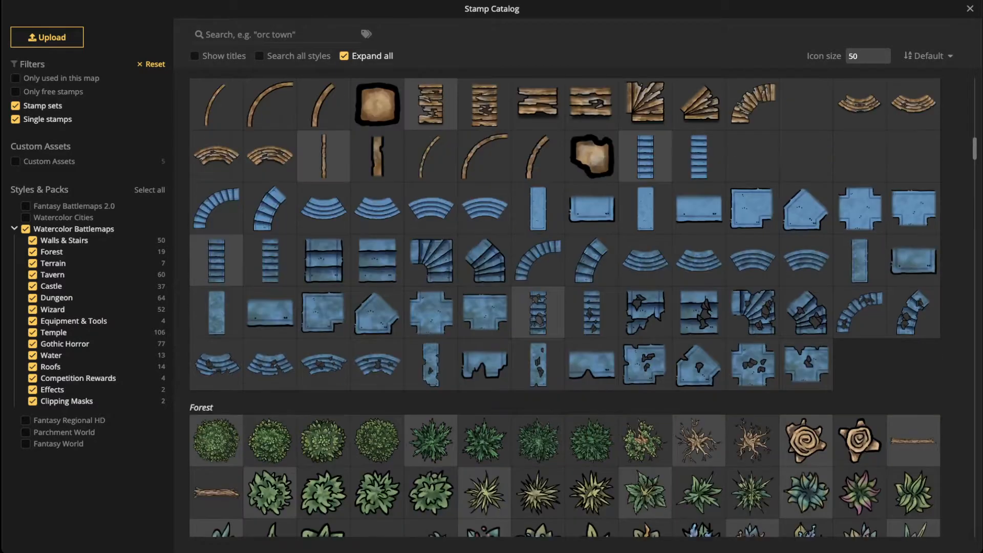
pyautogui.scroll(3, 565, 308)
pyautogui.scroll(3, 565, 307)
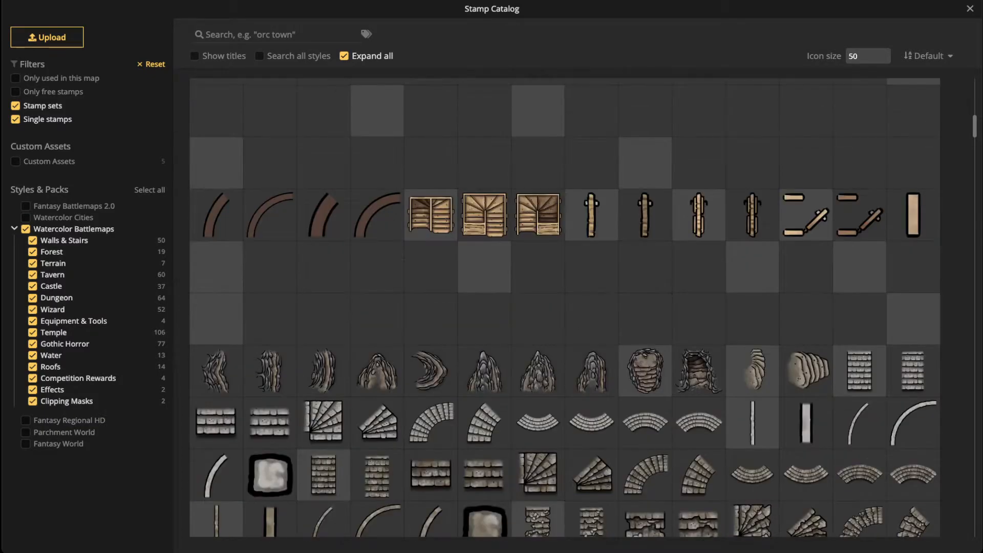
pyautogui.scroll(5, 564, 308)
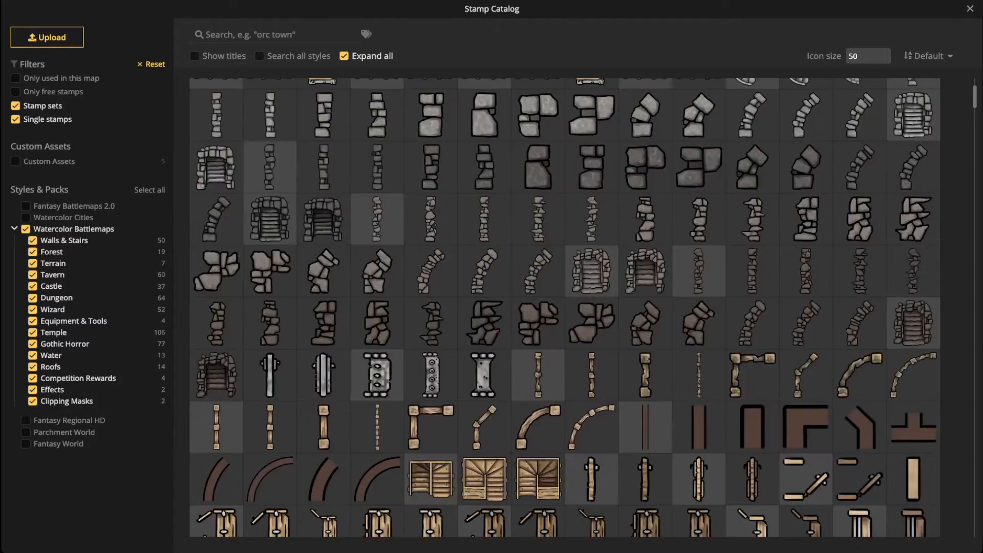
pyautogui.scroll(3, 565, 307)
pyautogui.scroll(-6, 565, 307)
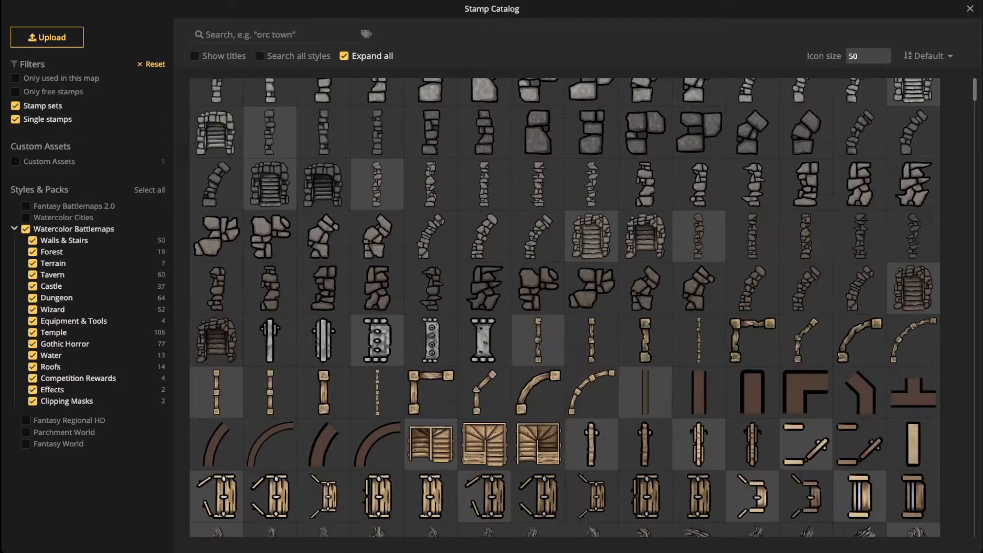
pyautogui.scroll(-4, 564, 307)
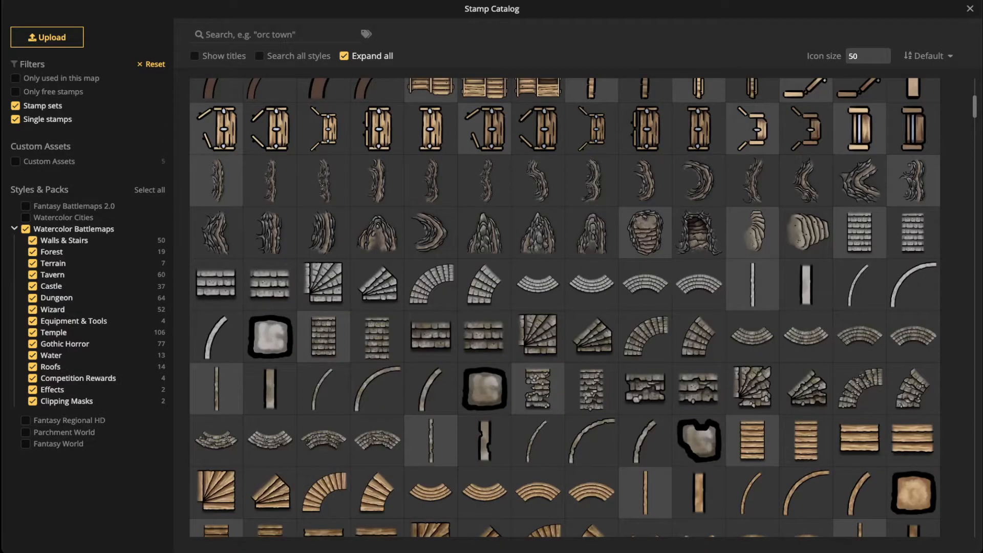
pyautogui.scroll(-7, 564, 307)
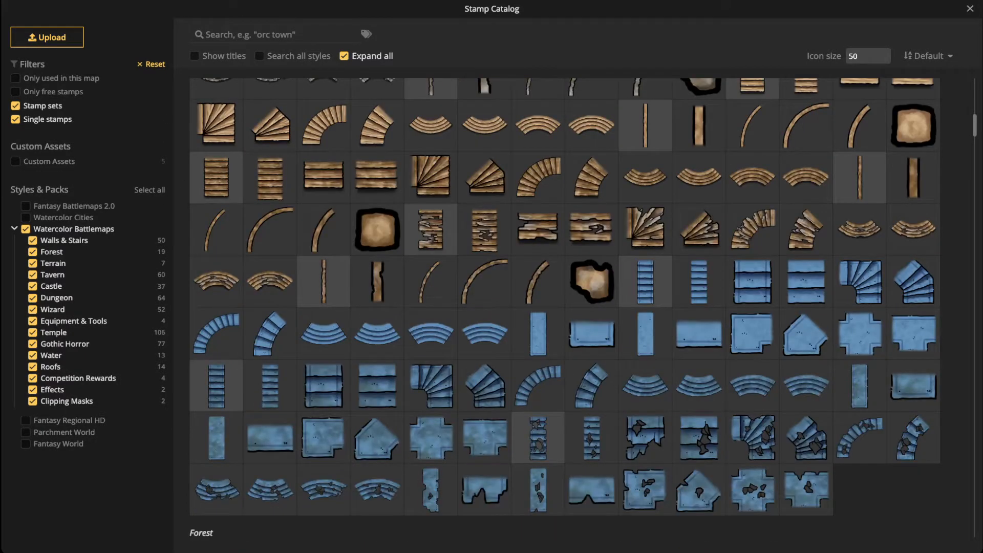
pyautogui.scroll(-4, 564, 307)
pyautogui.scroll(-4, 564, 307)
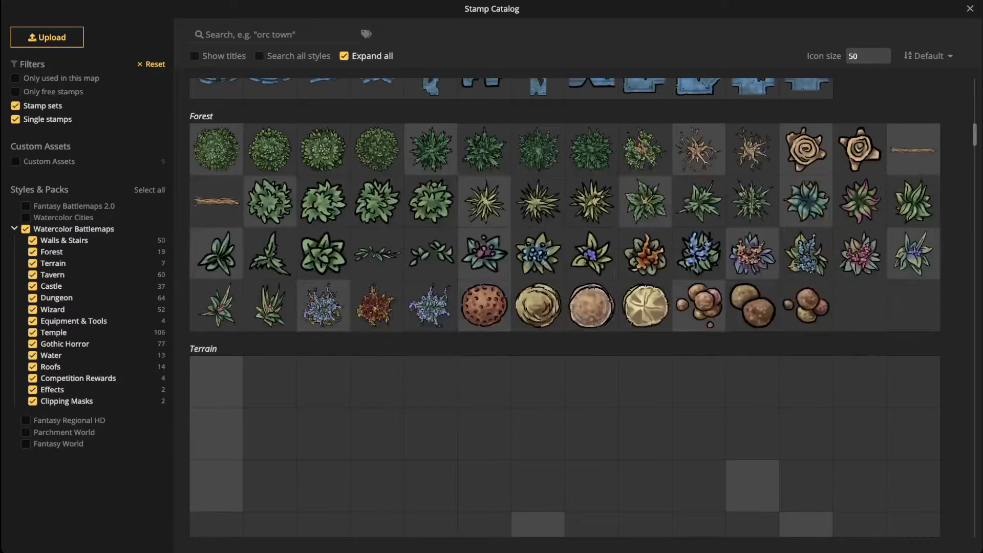
# Step: Search for 'railing', shorten the term to broaden results, then clear the search
pyautogui.write('railing')
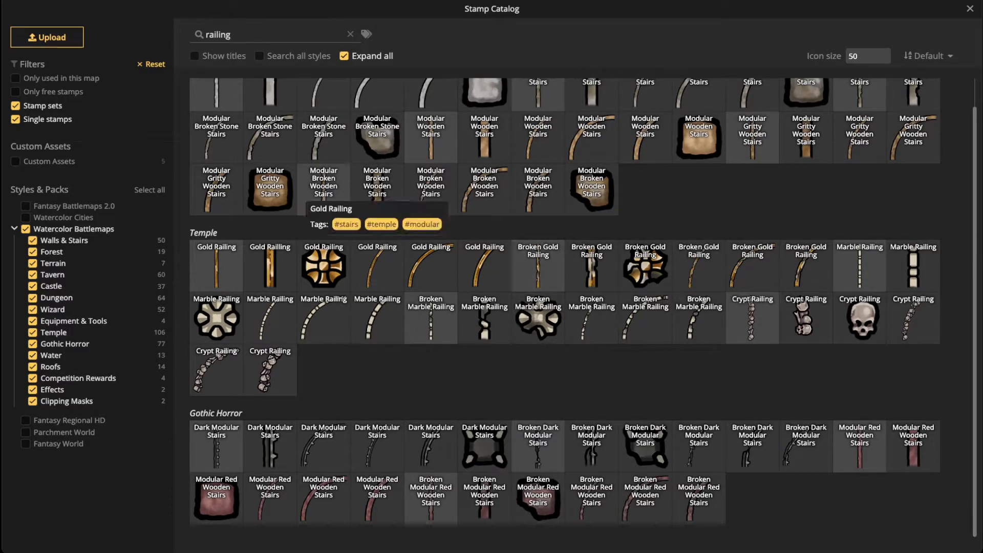
pyautogui.scroll(1, 324, 264)
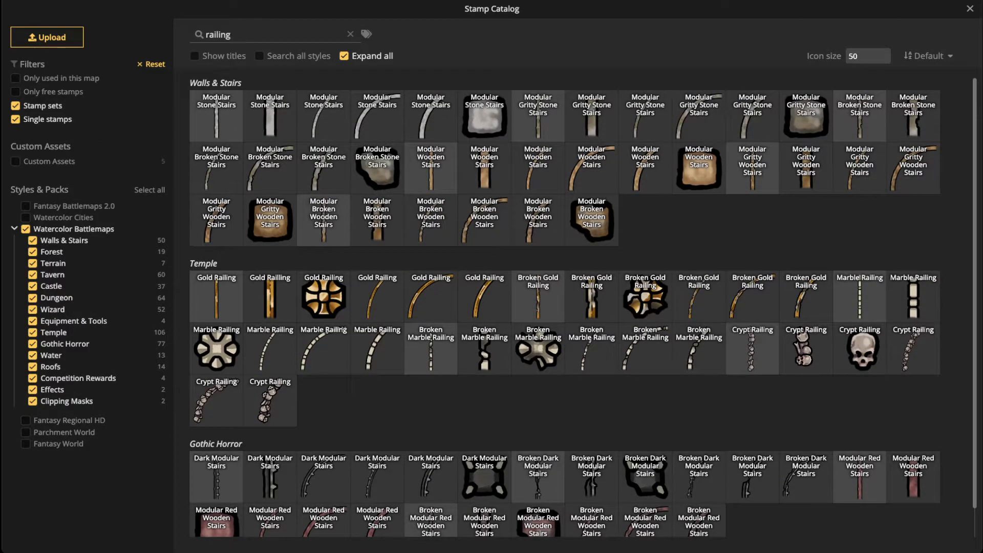
pyautogui.scroll(-1, 430, 164)
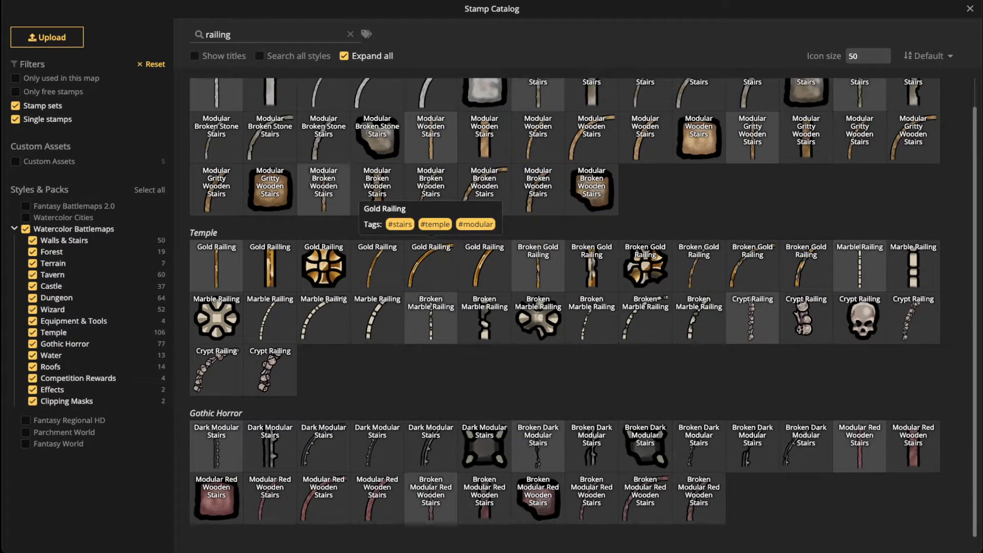
pyautogui.scroll(1, 377, 202)
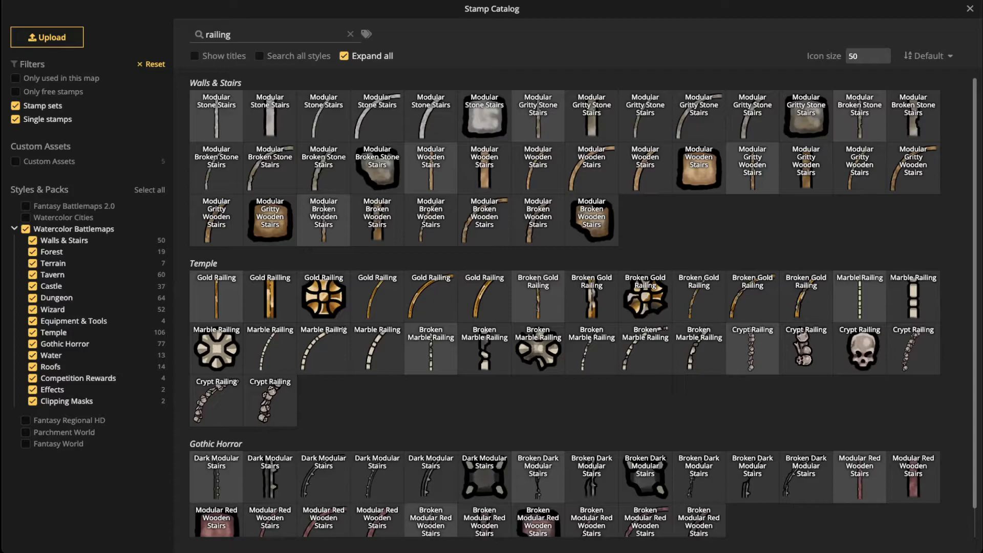
pyautogui.press('BackSpace')
pyautogui.press('BackSpace')
pyautogui.press('BackSpace')
pyautogui.press('BackSpace')
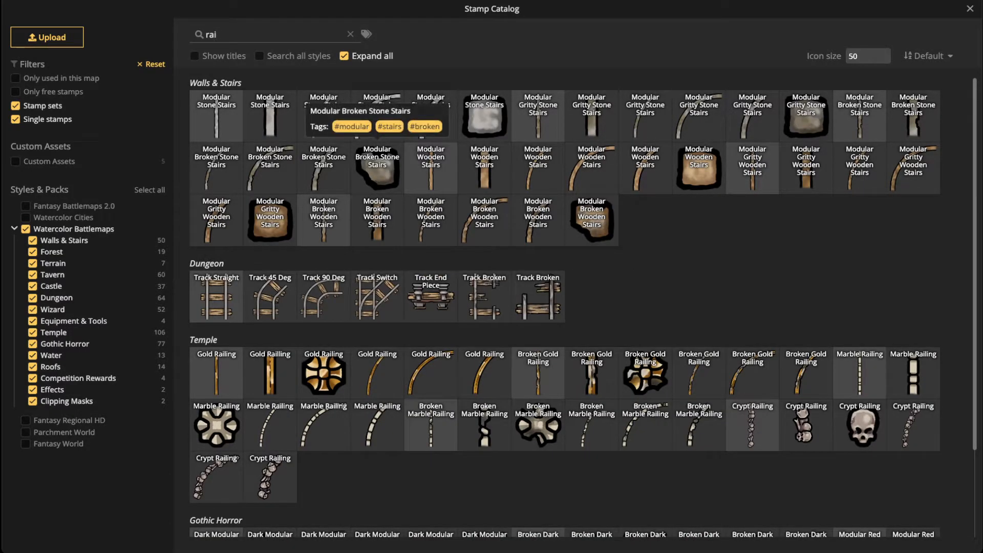
pyautogui.scroll(-4, 378, 123)
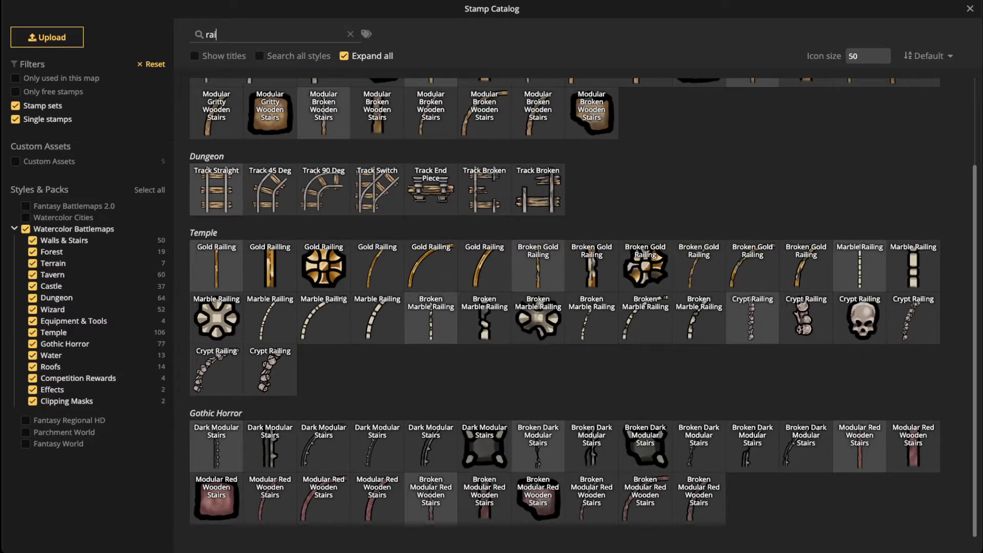
pyautogui.scroll(4, 565, 307)
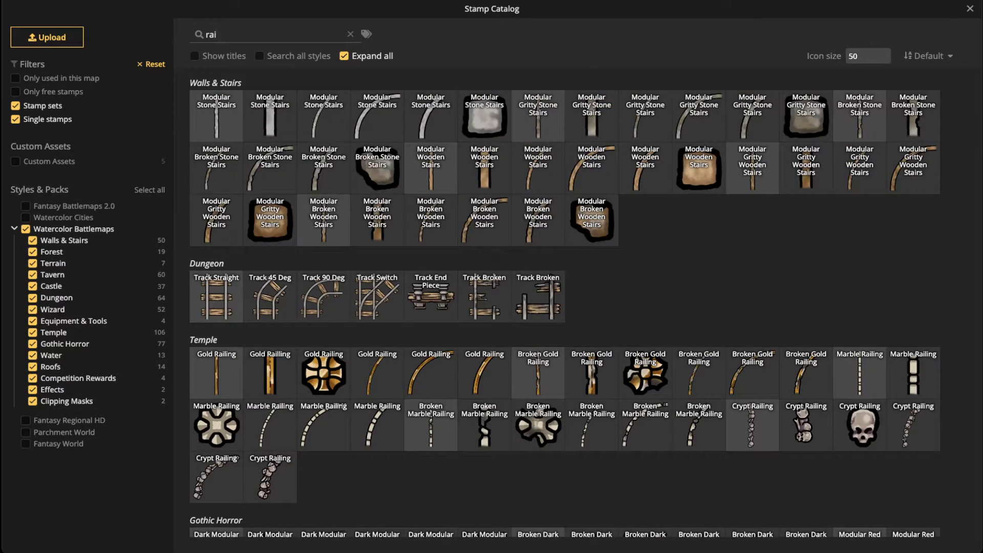
pyautogui.click(350, 34)
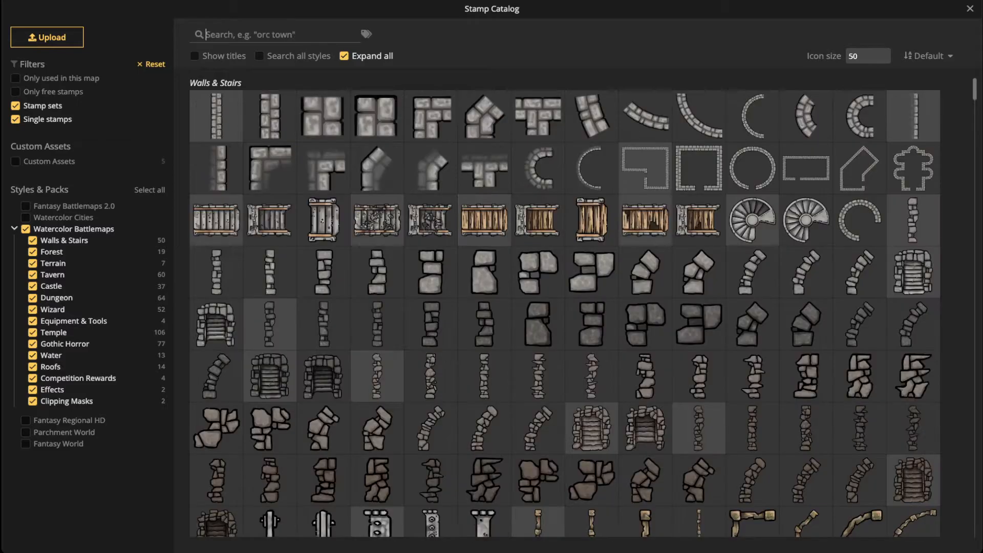
# Step: Scroll the unfiltered list down to the Tavern and Castle stamps
pyautogui.scroll(-5, 564, 307)
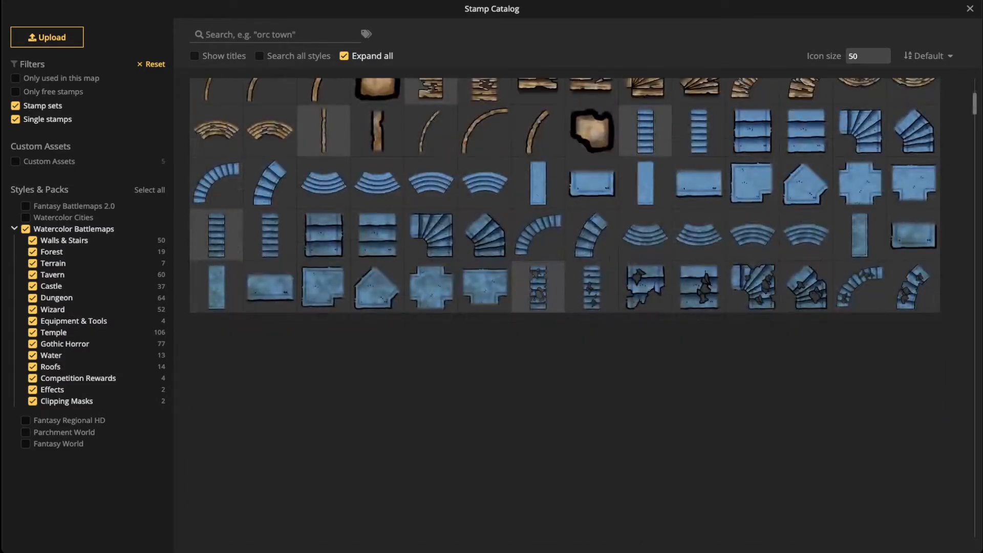
pyautogui.scroll(-5, 564, 307)
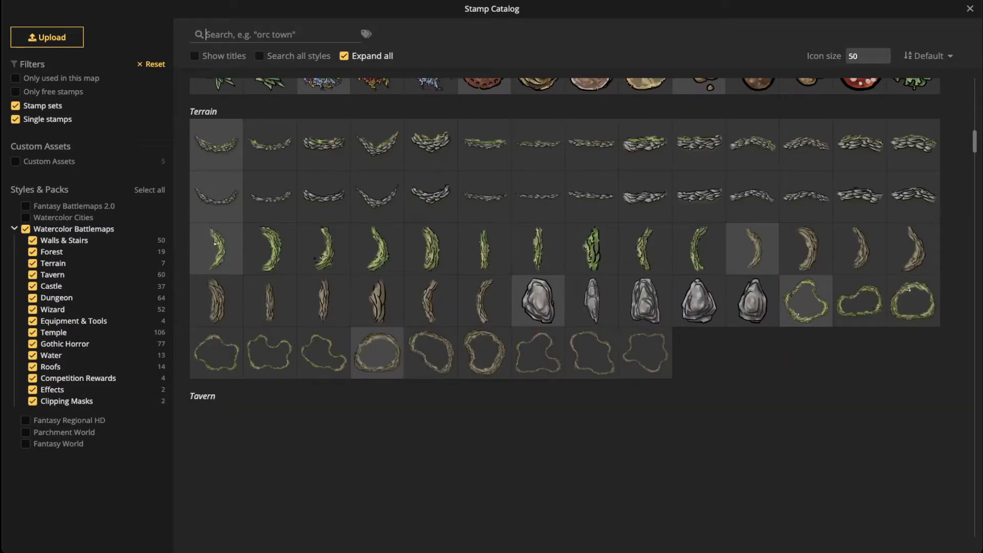
pyautogui.scroll(-5, 565, 307)
pyautogui.scroll(-5, 564, 308)
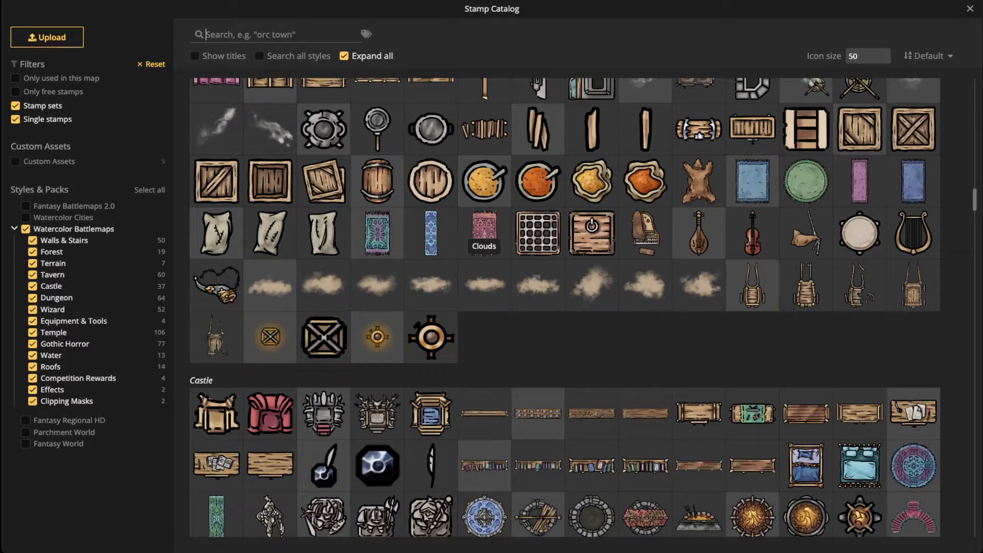
pyautogui.scroll(-5, 486, 241)
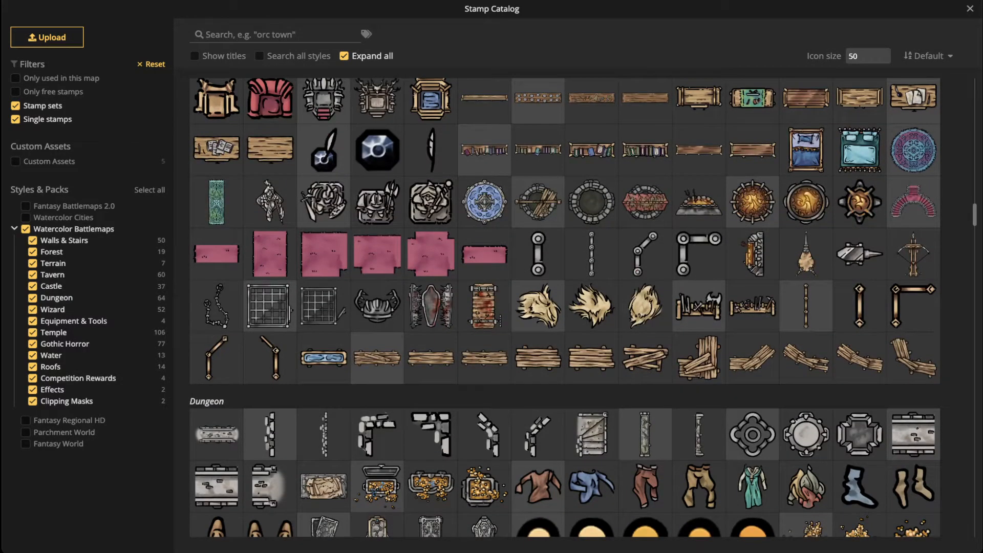
# Step: Pick the two-ring chain stamp and shrink its size down to 77
pyautogui.click(538, 254)
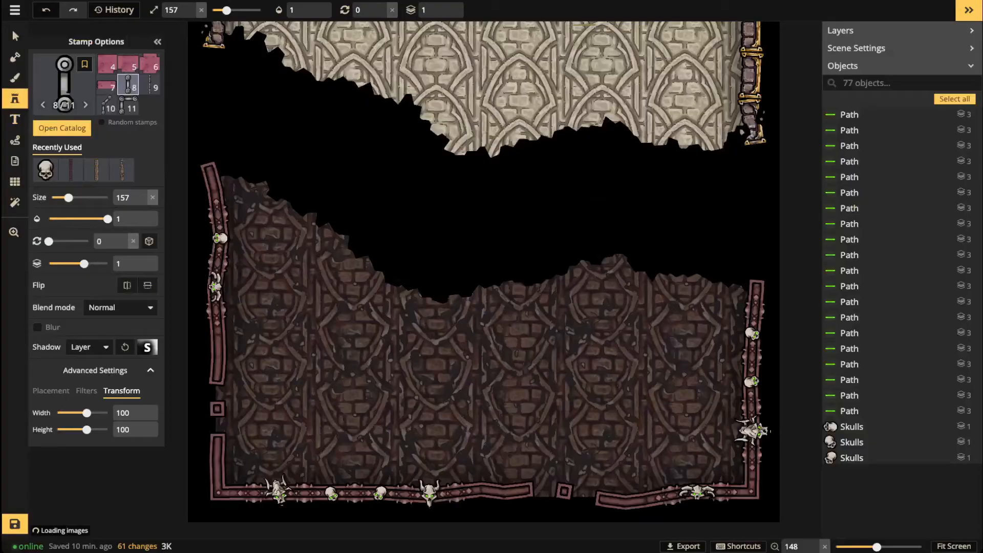
pyautogui.scroll(4, 255, 237)
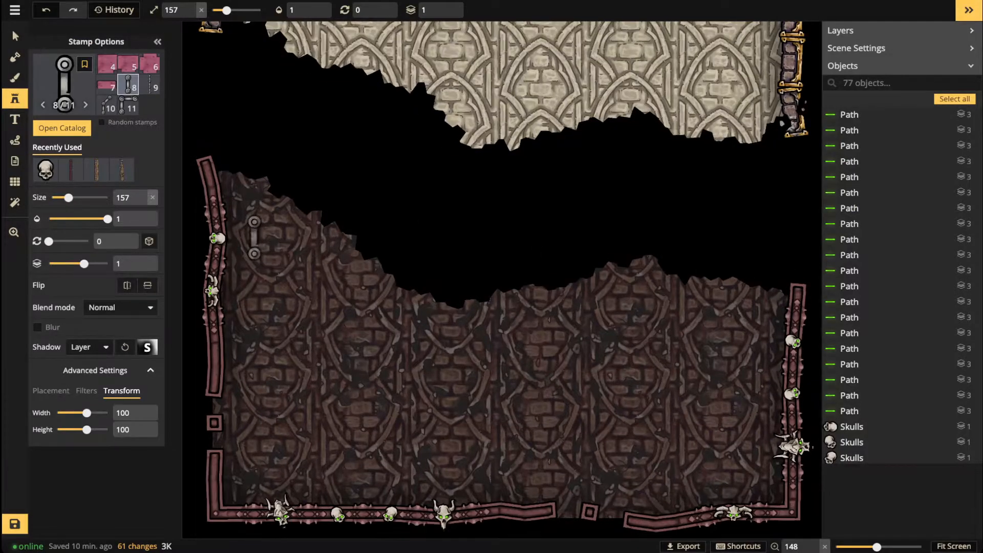
pyautogui.press('[')
pyautogui.press('[')
pyautogui.press('[')
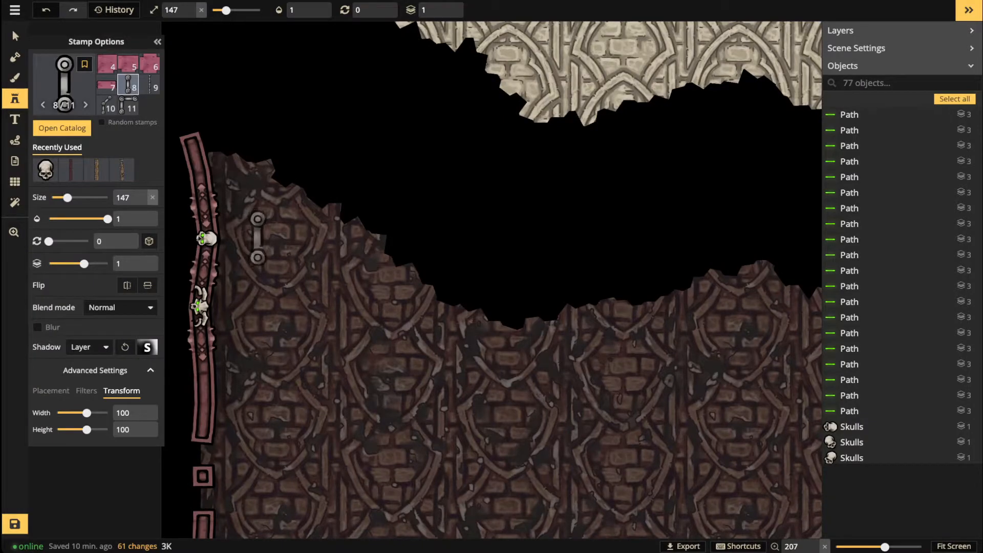
pyautogui.press('[')
pyautogui.press('[')
pyautogui.press('[')
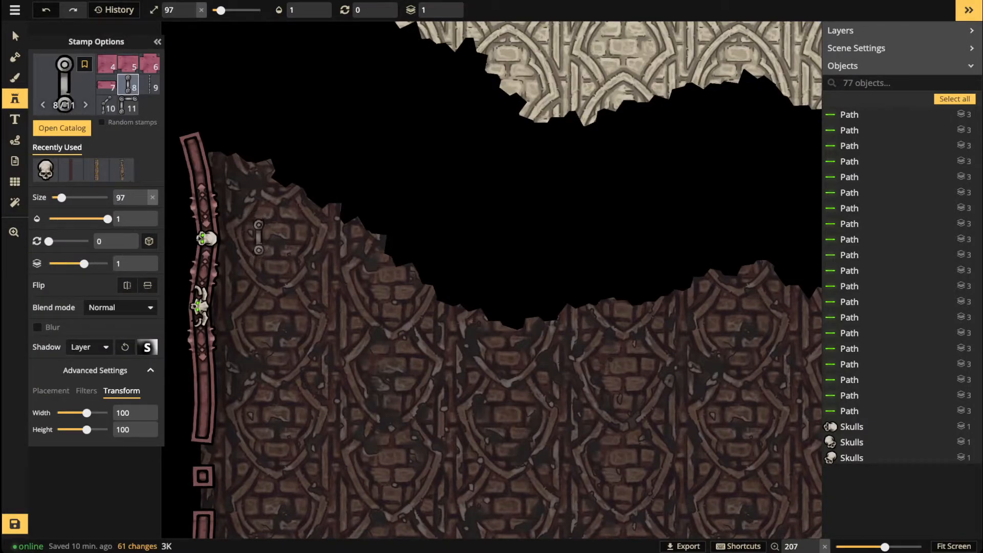
pyautogui.press('[')
pyautogui.press('[')
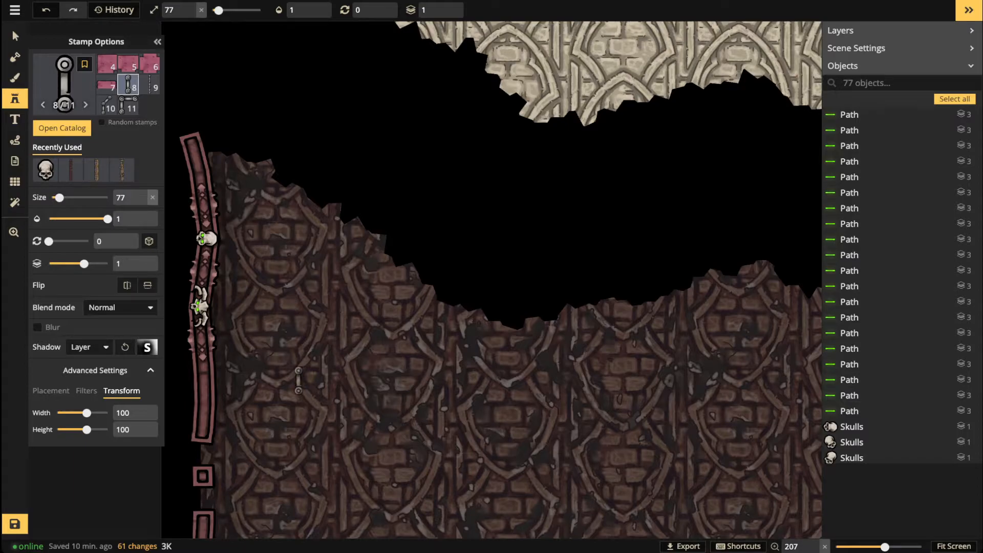
# Step: Place the first chain piece beside the left wall and darken it with the colour filter
pyautogui.moveTo(286, 377); pyautogui.dragTo(358, 292)
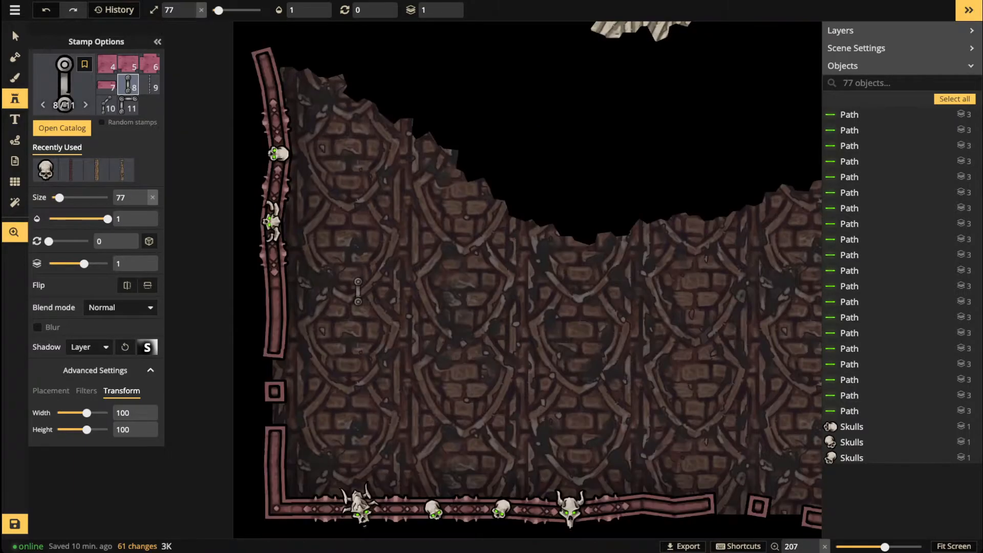
pyautogui.scroll(4, 279, 364)
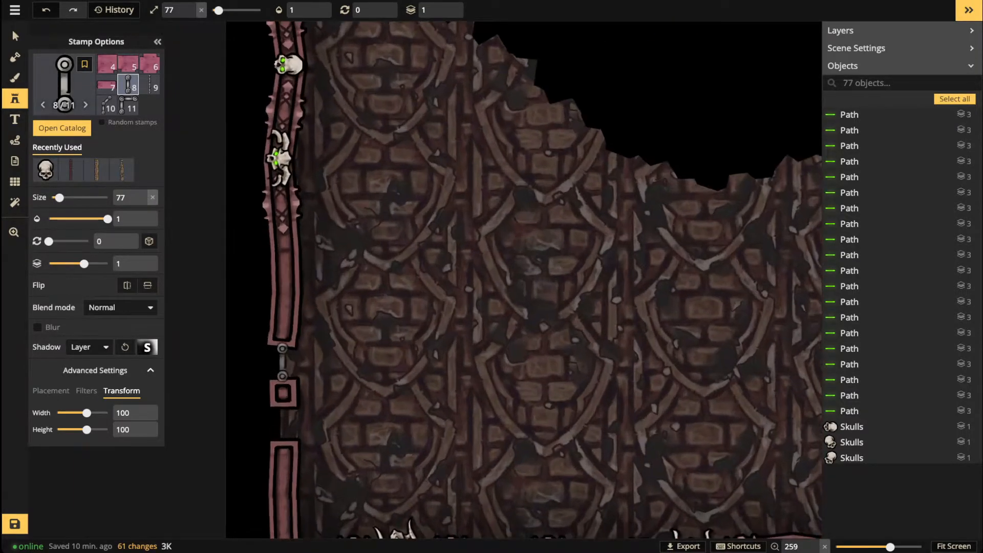
pyautogui.scroll(1, 282, 363)
pyautogui.scroll(1, 304, 332)
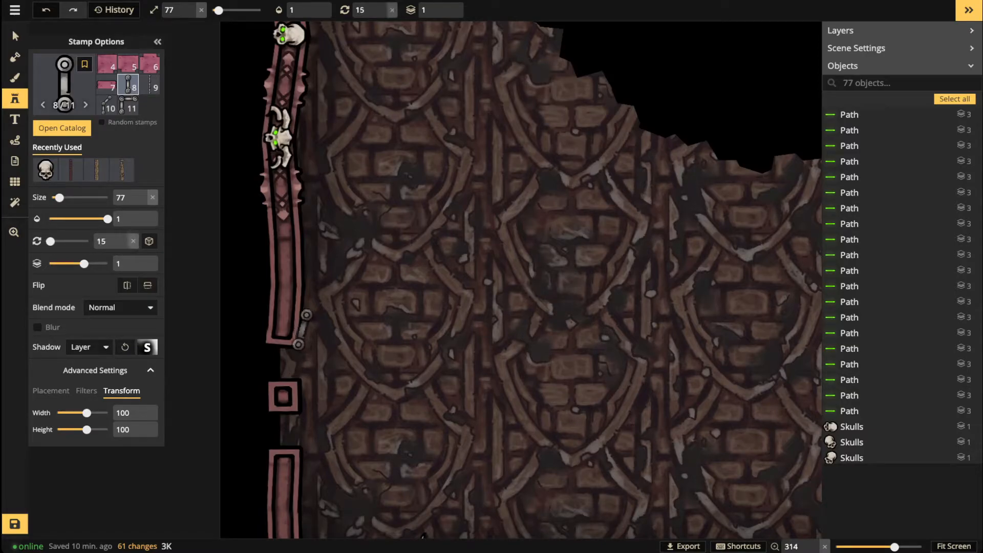
pyautogui.click(301, 329)
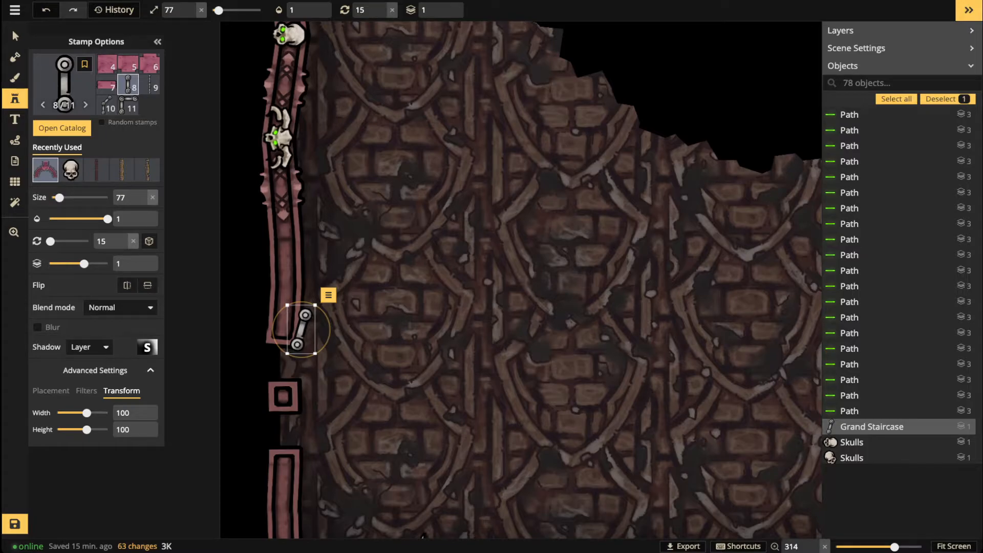
pyautogui.click(86, 390)
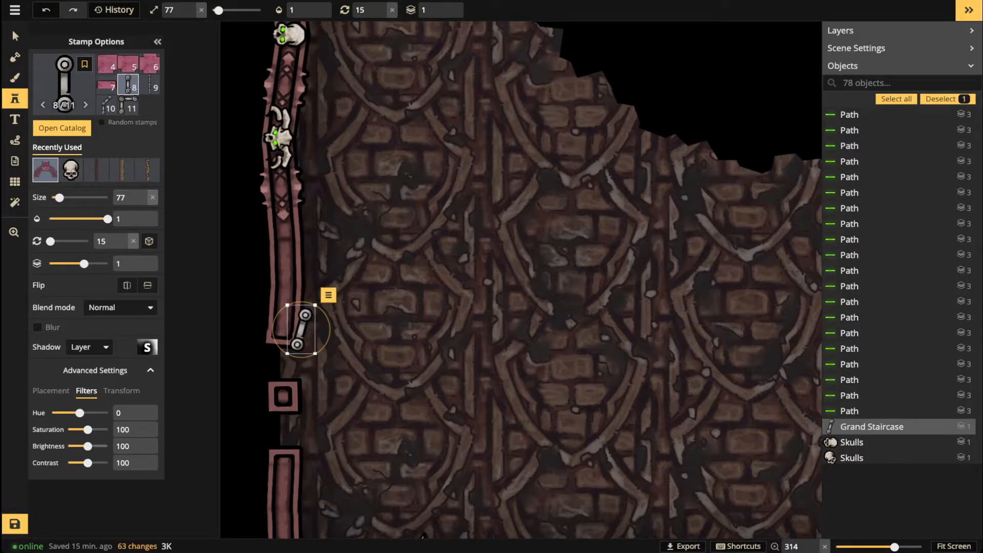
pyautogui.moveTo(88, 446); pyautogui.dragTo(80, 446)
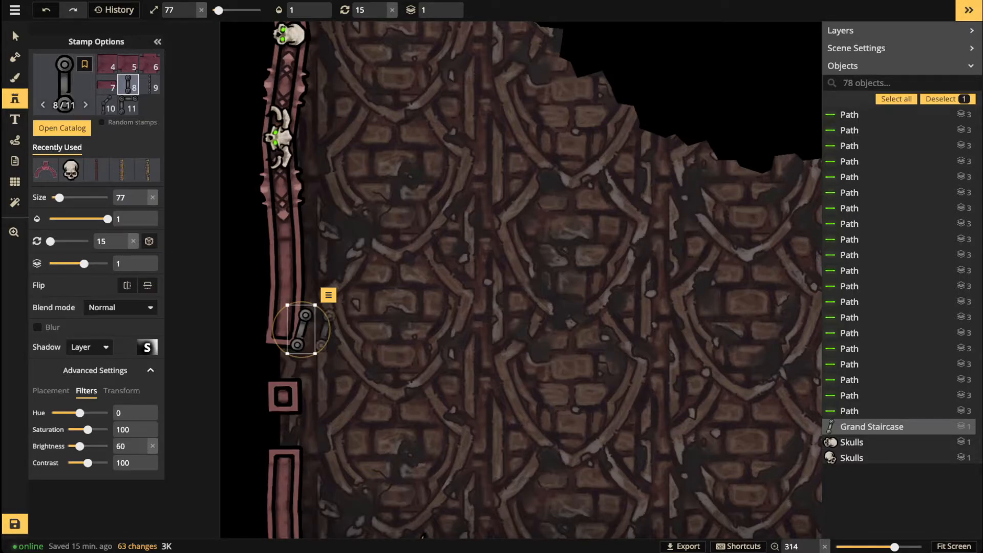
pyautogui.scroll(-7, 313, 333)
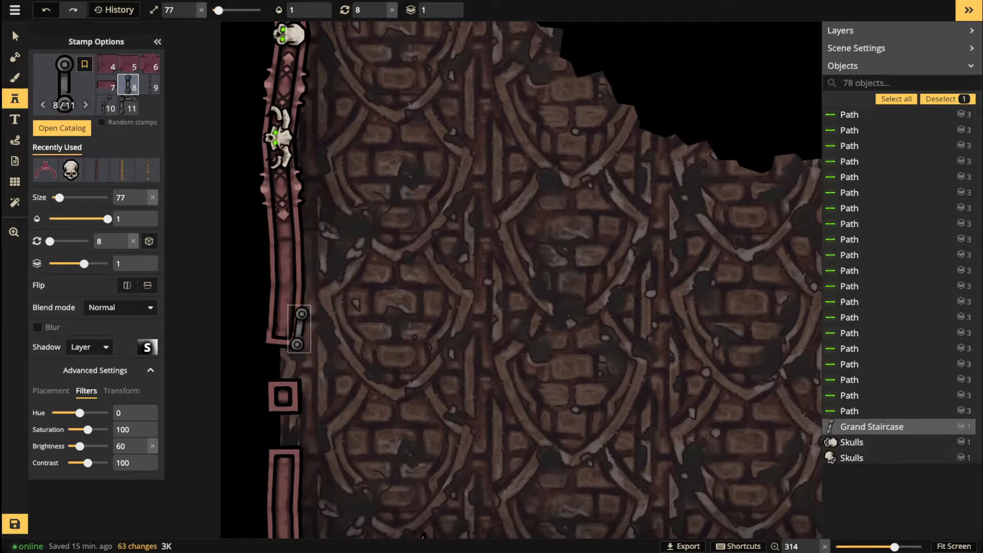
pyautogui.press('Escape')
# Step: Add rotated chain pieces up the left wall's inner edge near the skulls
pyautogui.scroll(-15, 304, 294)
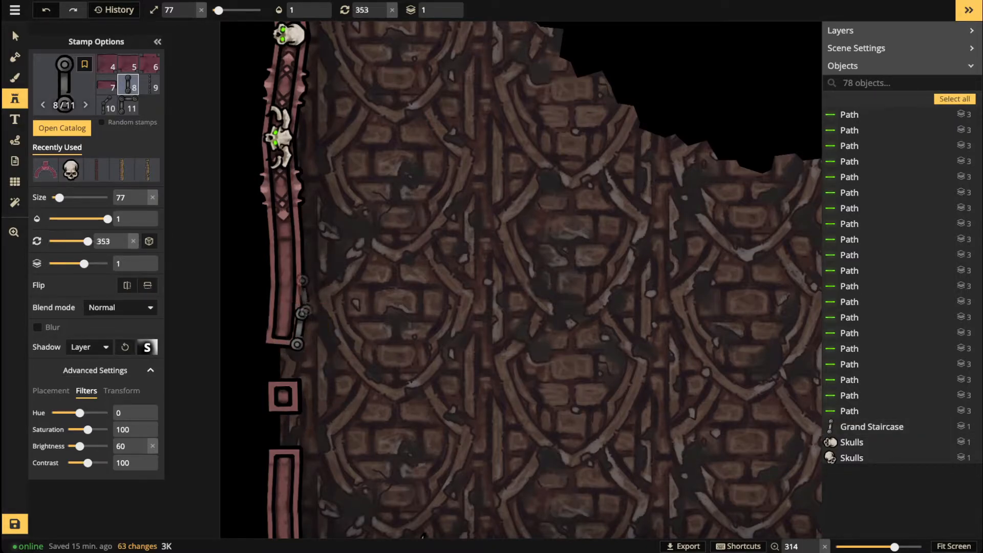
pyautogui.click(300, 314)
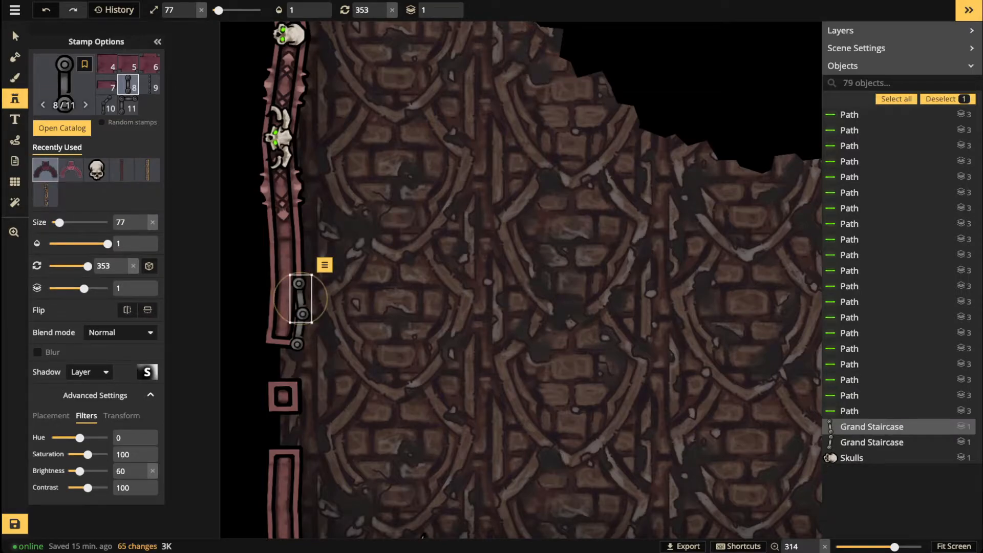
pyautogui.scroll(3, 301, 298)
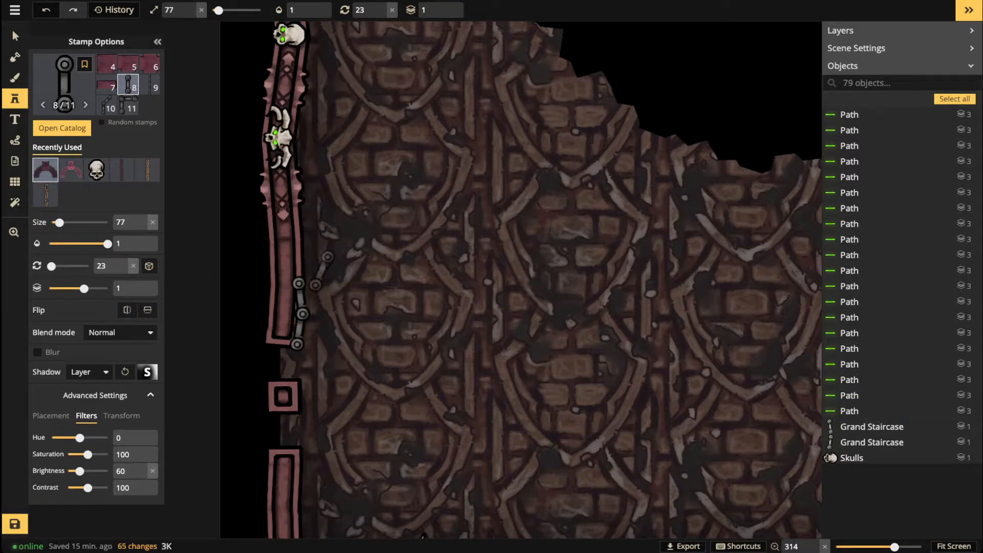
pyautogui.click(305, 300)
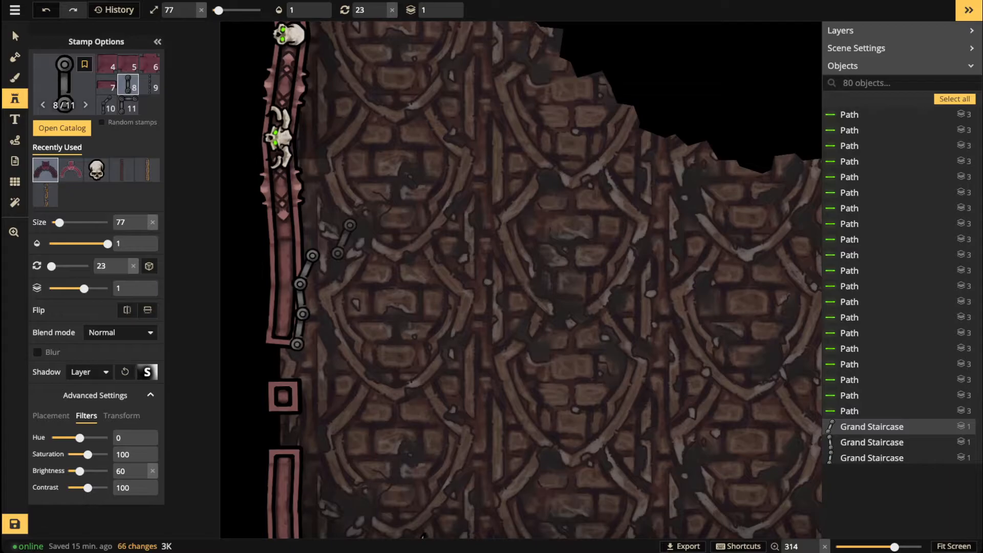
pyautogui.scroll(3, 365, 242)
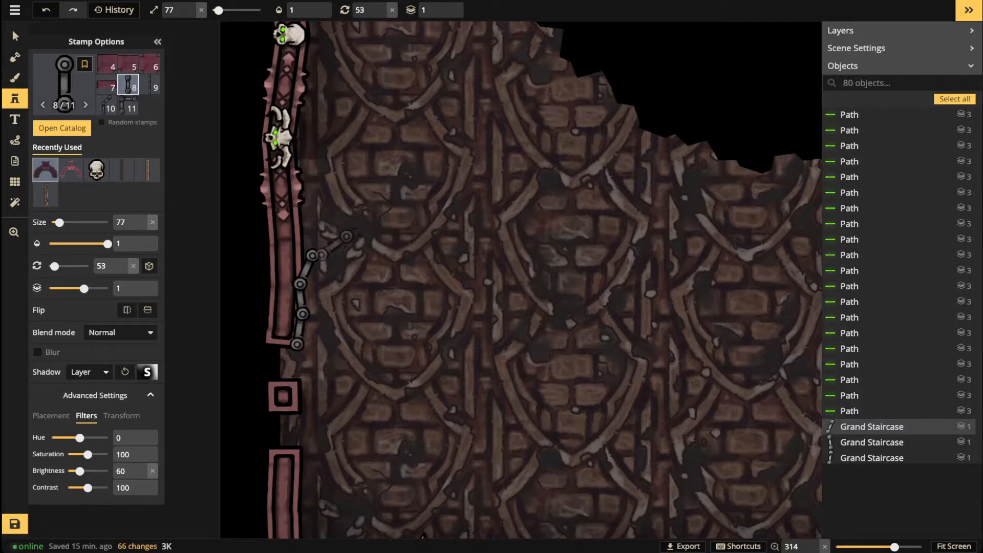
pyautogui.scroll(-4, 309, 235)
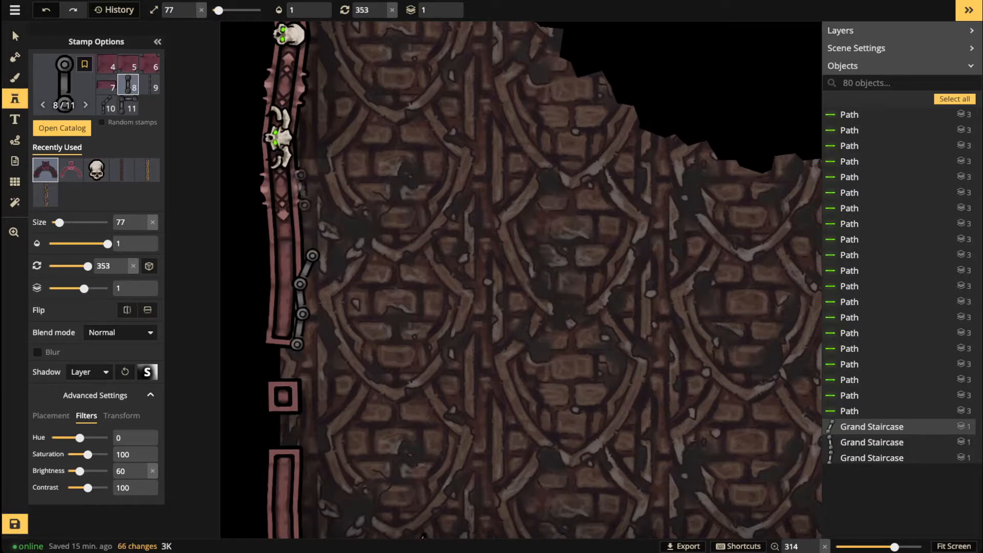
pyautogui.click(301, 185)
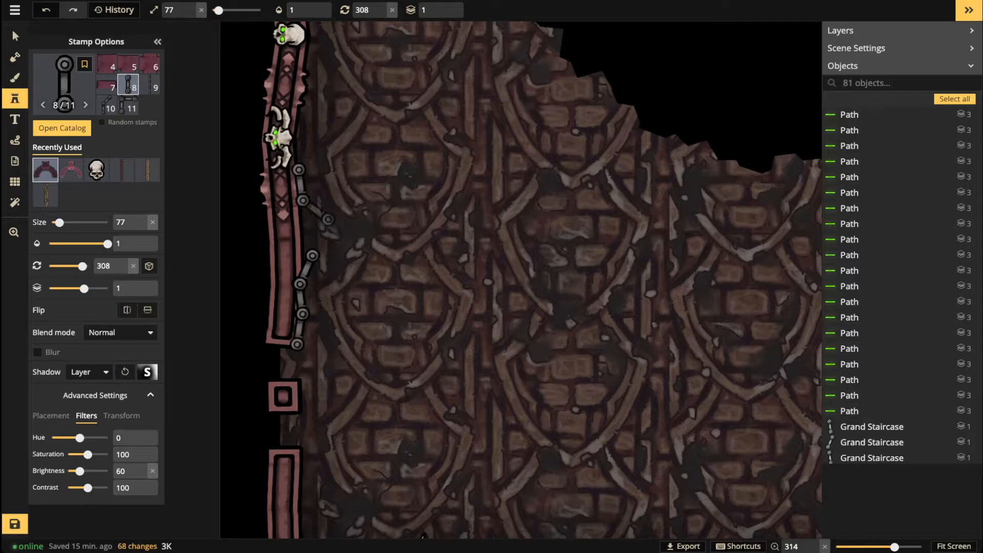
pyautogui.click(306, 300)
pyautogui.scroll(-2, 392, 125)
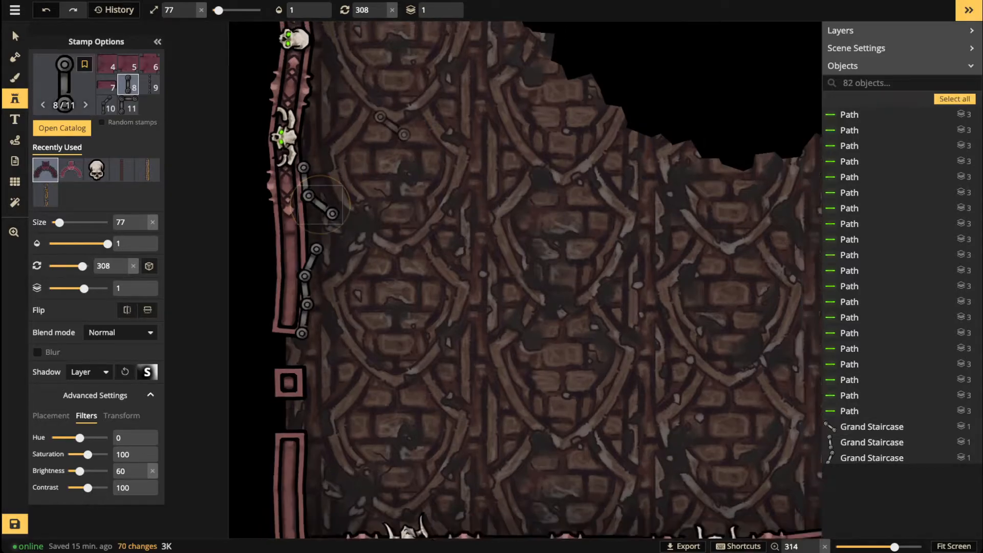
pyautogui.scroll(-3, 392, 111)
# Step: Continue the chain with two links near the top of the left wall
pyautogui.press('space')
pyautogui.moveTo(391, 111); pyautogui.dragTo(401, 275)
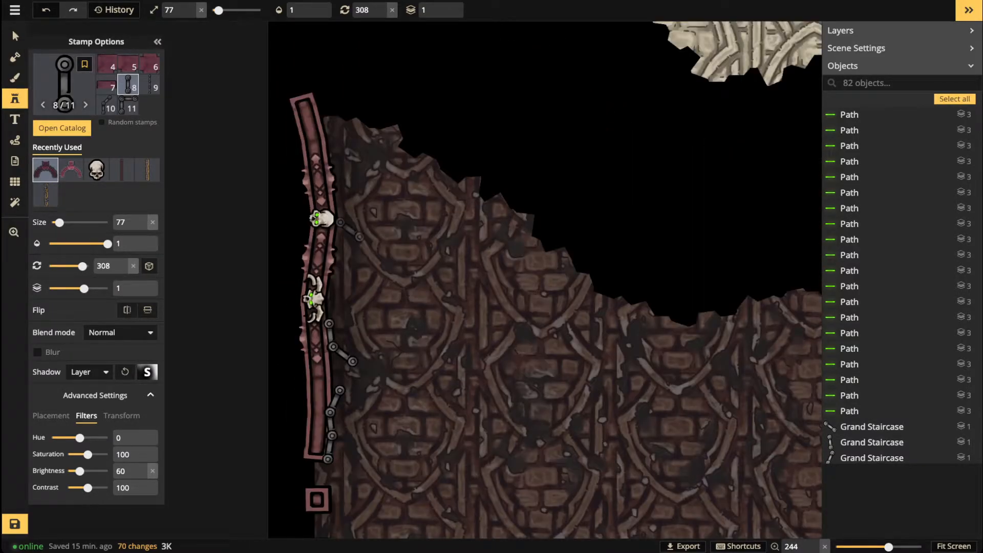
pyautogui.scroll(3, 353, 220)
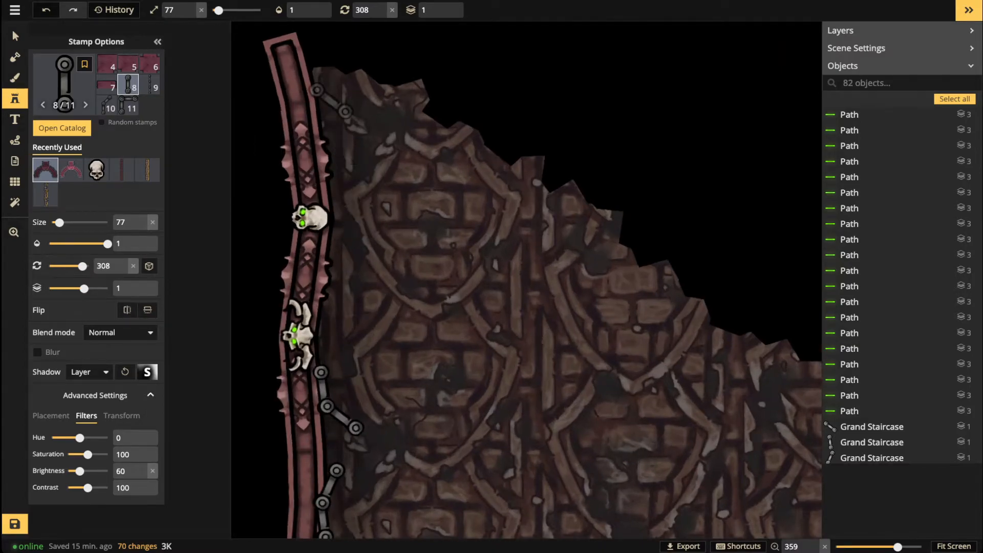
pyautogui.scroll(5, 321, 101)
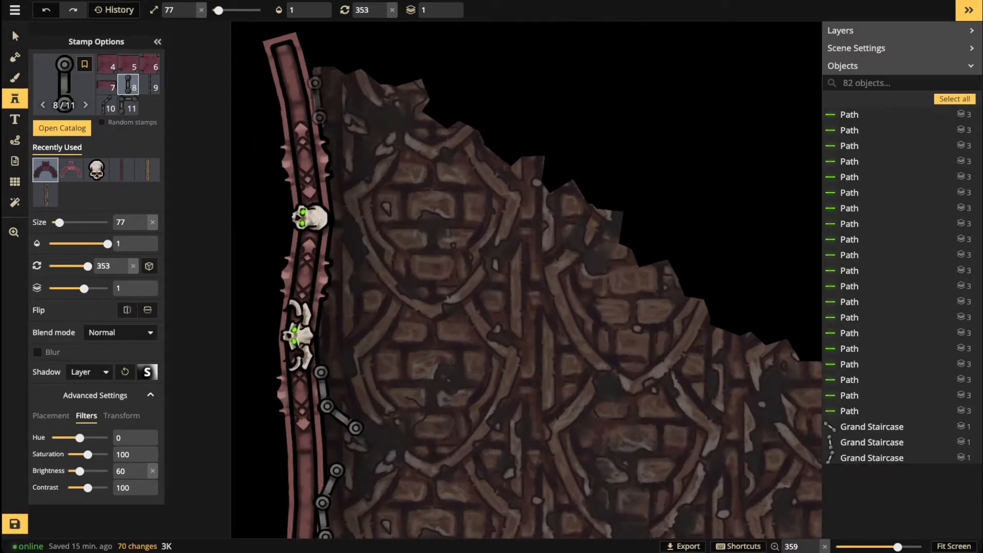
pyautogui.click(317, 101)
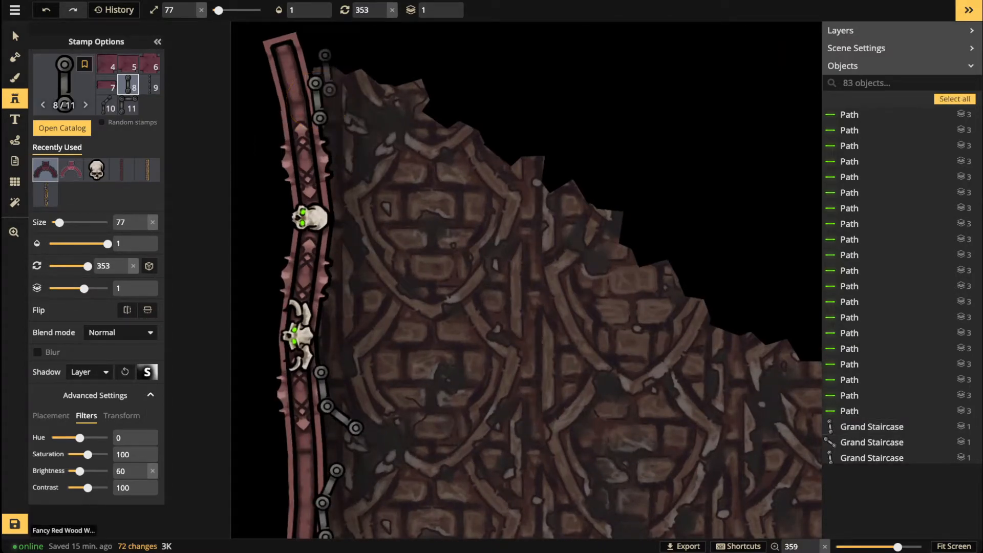
pyautogui.scroll(5, 322, 72)
pyautogui.scroll(-3, 321, 72)
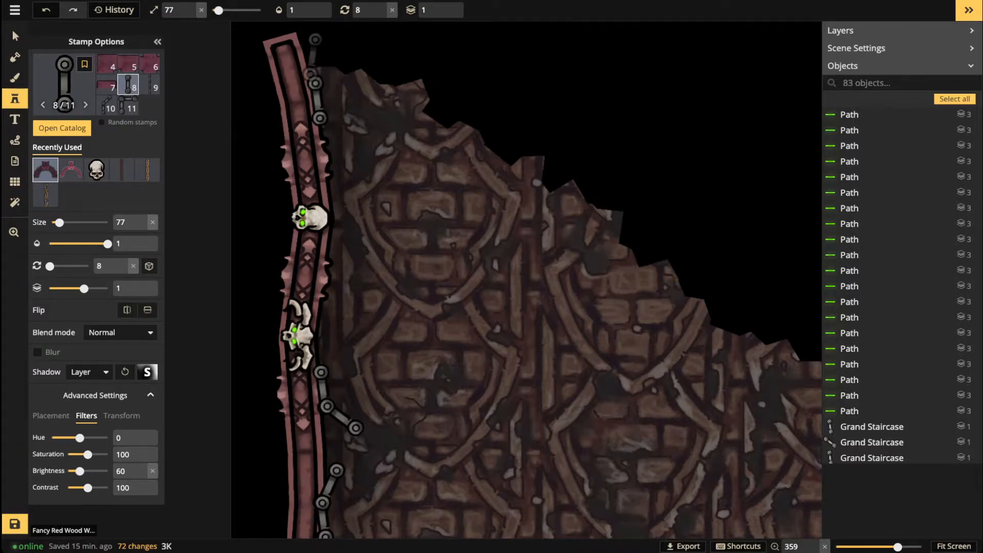
pyautogui.scroll(-2, 314, 67)
pyautogui.click(313, 69)
# Step: Curl the chain over the wall's top and rightward toward the chasm with three links
pyautogui.press('space')
pyautogui.moveTo(366, 109); pyautogui.dragTo(373, 204)
pyautogui.scroll(3, 328, 134)
pyautogui.click(327, 132)
pyautogui.scroll(6, 356, 112)
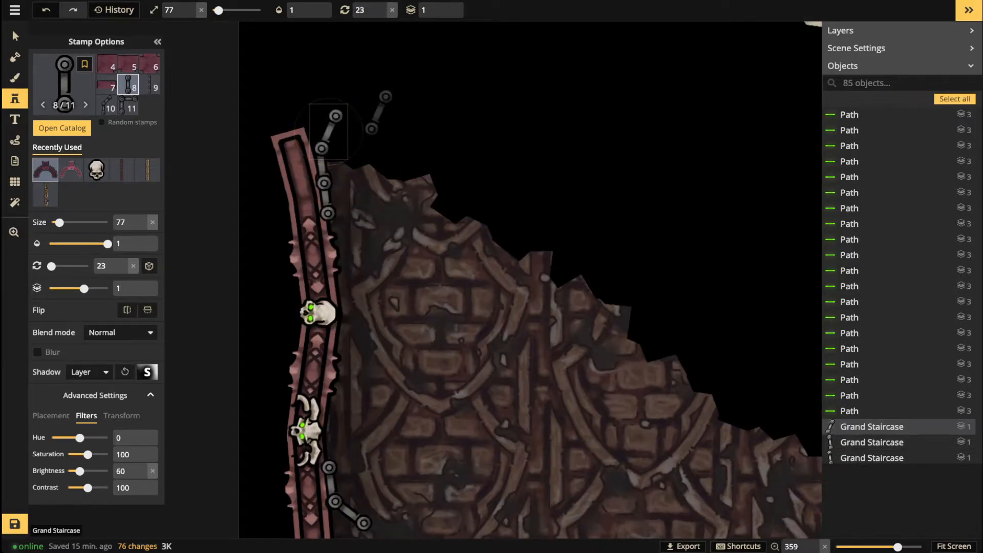
pyautogui.click(354, 113)
pyautogui.scroll(3, 377, 119)
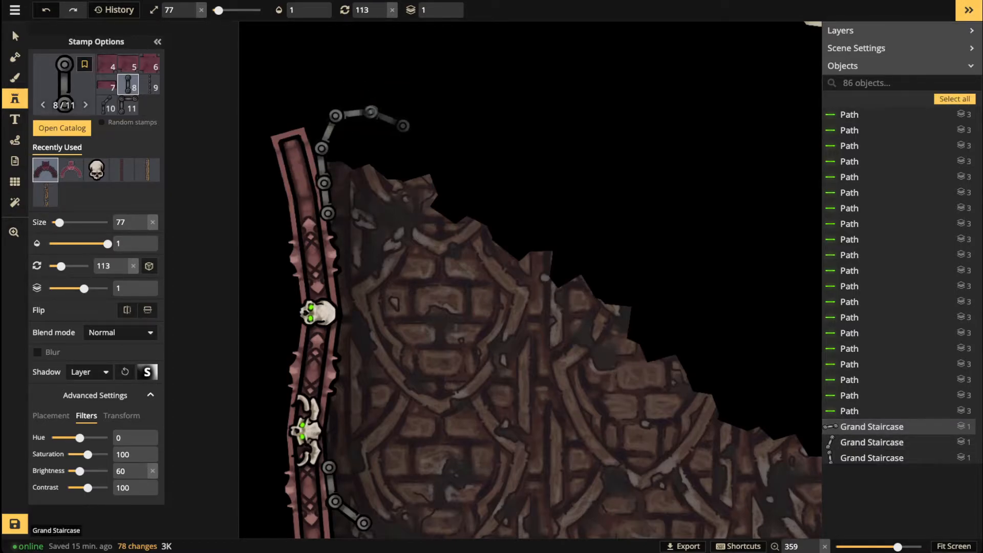
pyautogui.click(379, 119)
pyautogui.scroll(-5, 382, 119)
# Step: Fill two gaps along the left railing with chain links, then move down to the lower-left corner
pyautogui.moveTo(362, 145); pyautogui.dragTo(364, 260)
pyautogui.moveTo(425, 66); pyautogui.dragTo(402, 198)
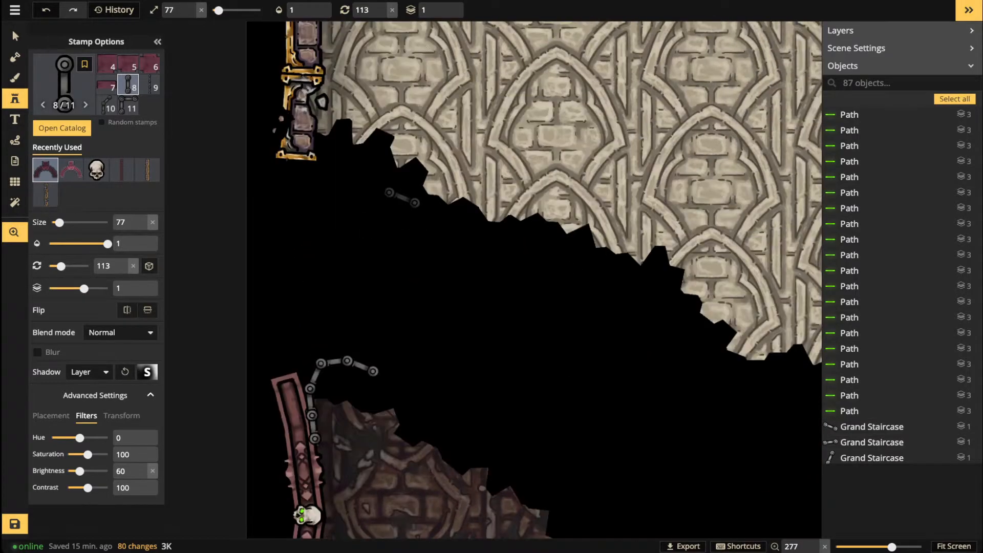
pyautogui.moveTo(405, 409); pyautogui.dragTo(384, 258)
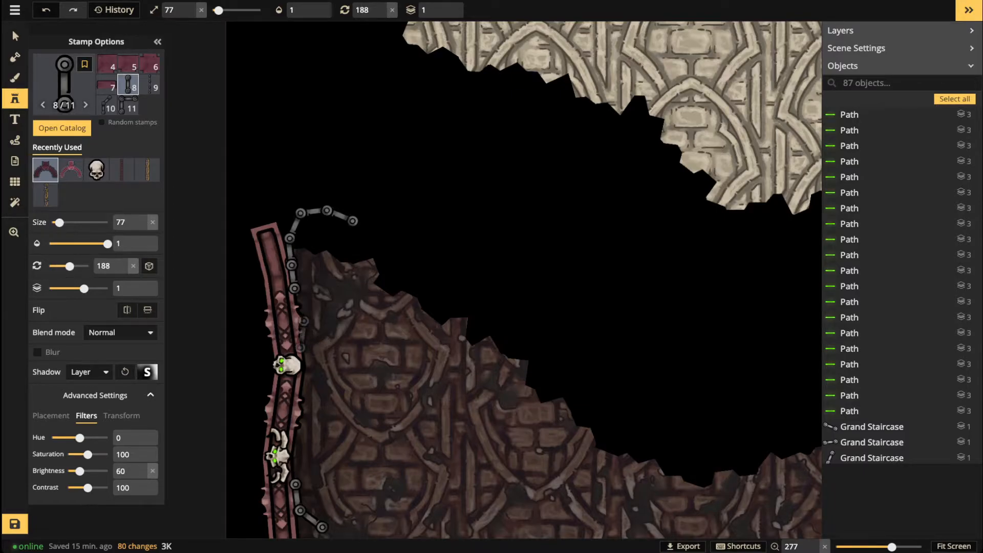
pyautogui.click(300, 333)
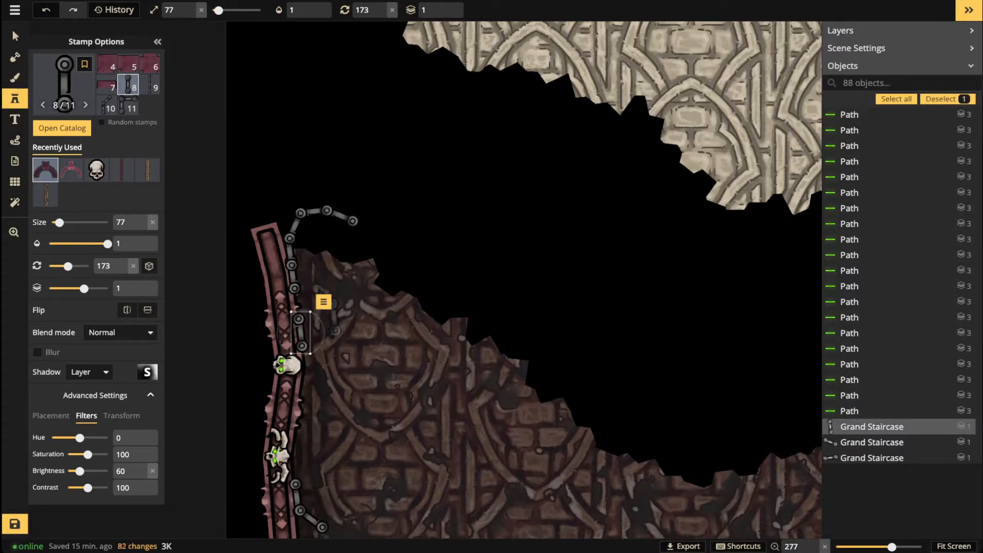
pyautogui.press('Escape')
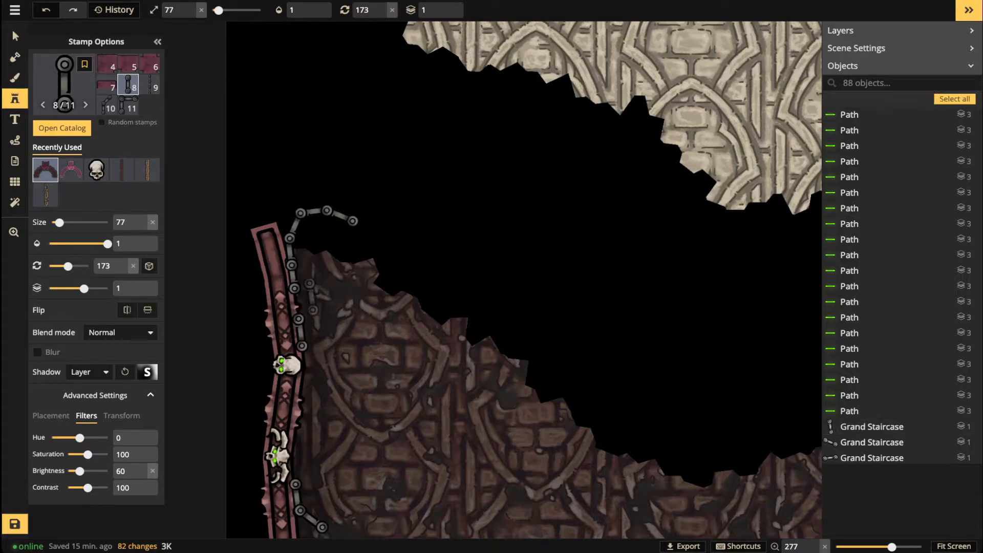
pyautogui.click(306, 296)
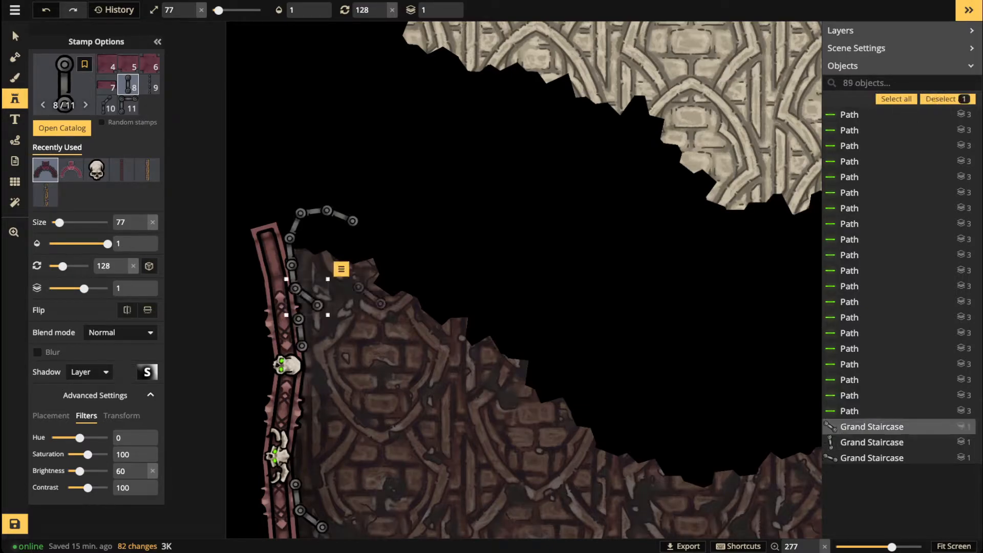
pyautogui.press('Escape')
pyautogui.scroll(-2, 466, 332)
pyautogui.moveTo(592, 384); pyautogui.dragTo(501, 230)
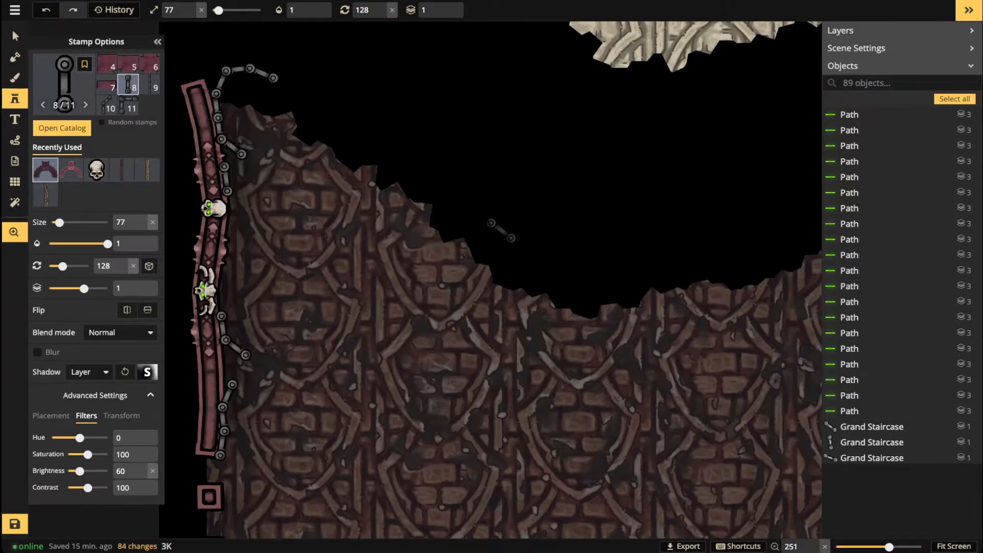
pyautogui.moveTo(434, 407); pyautogui.dragTo(439, 235)
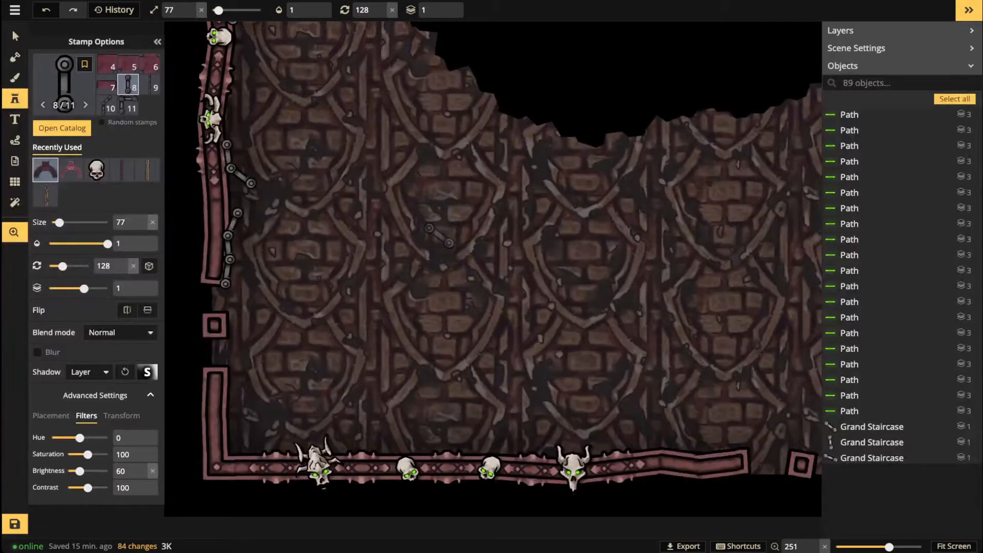
# Step: Place four chain links at the lower-left corner and up the lower-left wall
pyautogui.scroll(4, 349, 339)
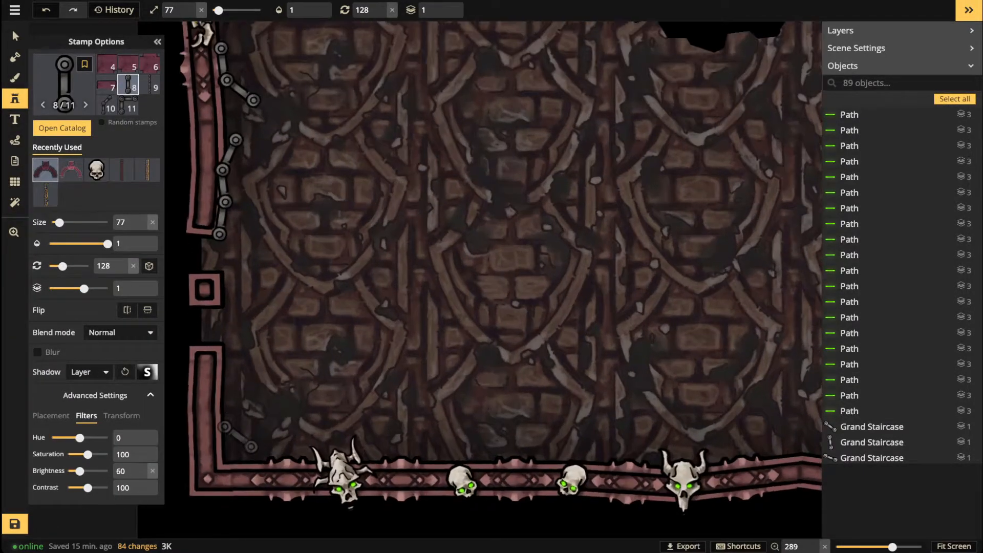
pyautogui.scroll(5, 229, 438)
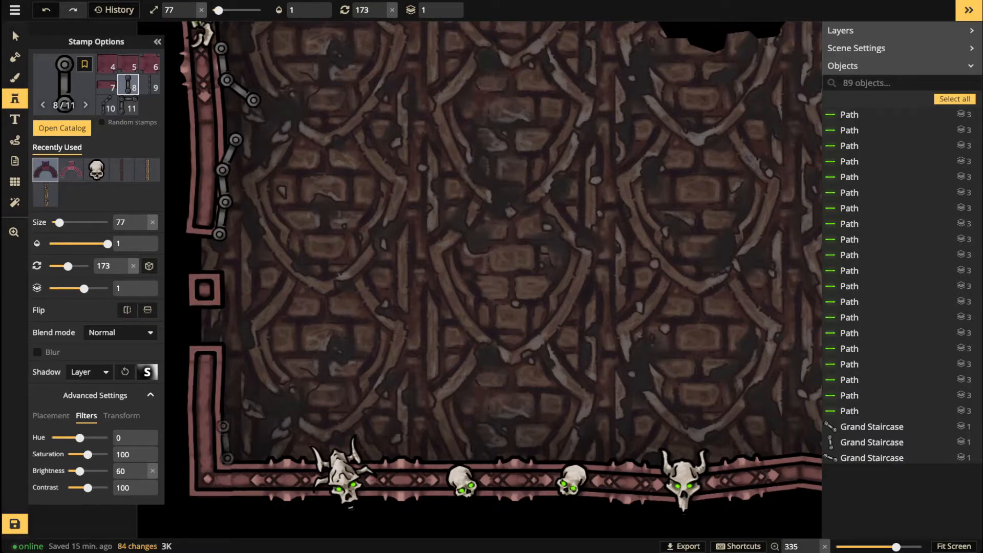
pyautogui.click(226, 441)
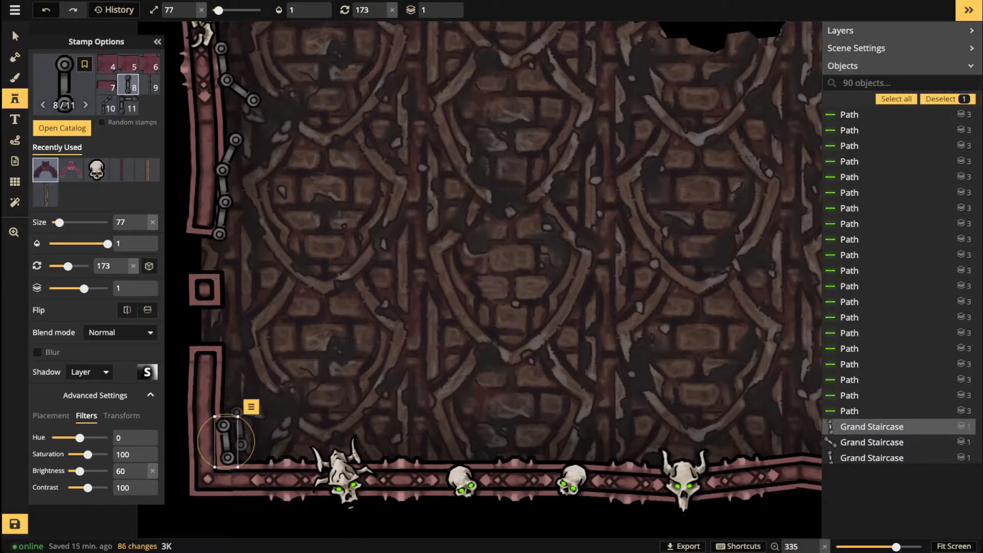
pyautogui.scroll(-8, 229, 439)
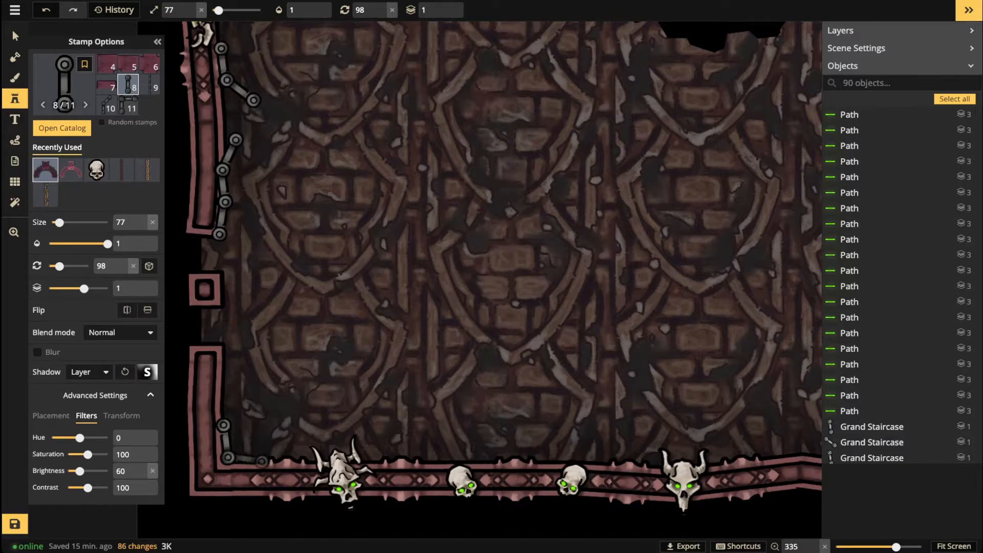
pyautogui.click(244, 459)
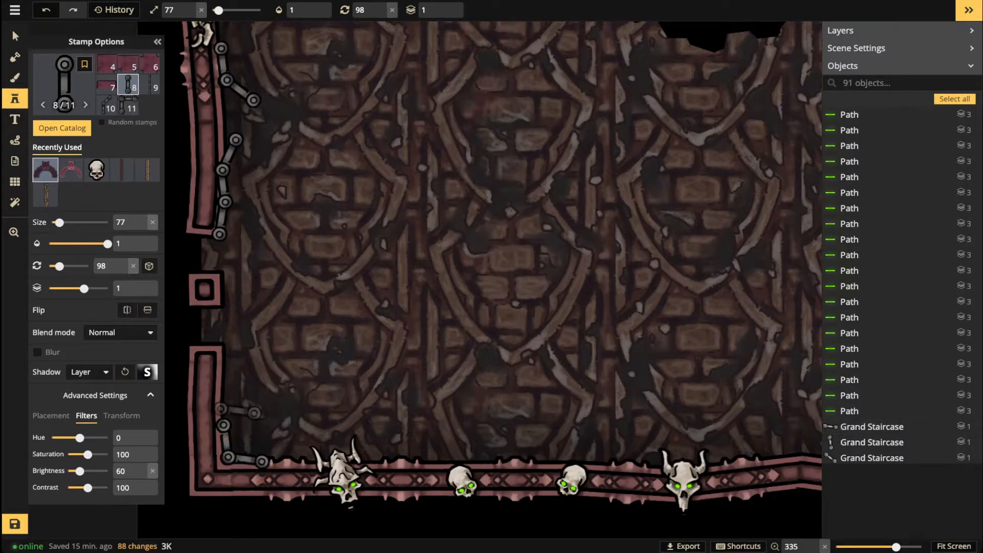
pyautogui.scroll(1, 238, 410)
pyautogui.scroll(11, 233, 409)
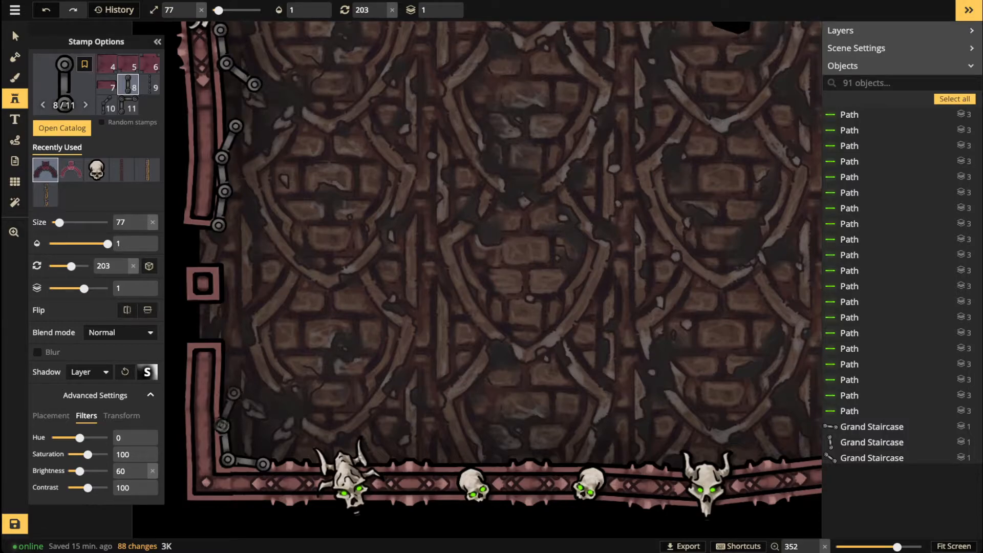
pyautogui.click(228, 409)
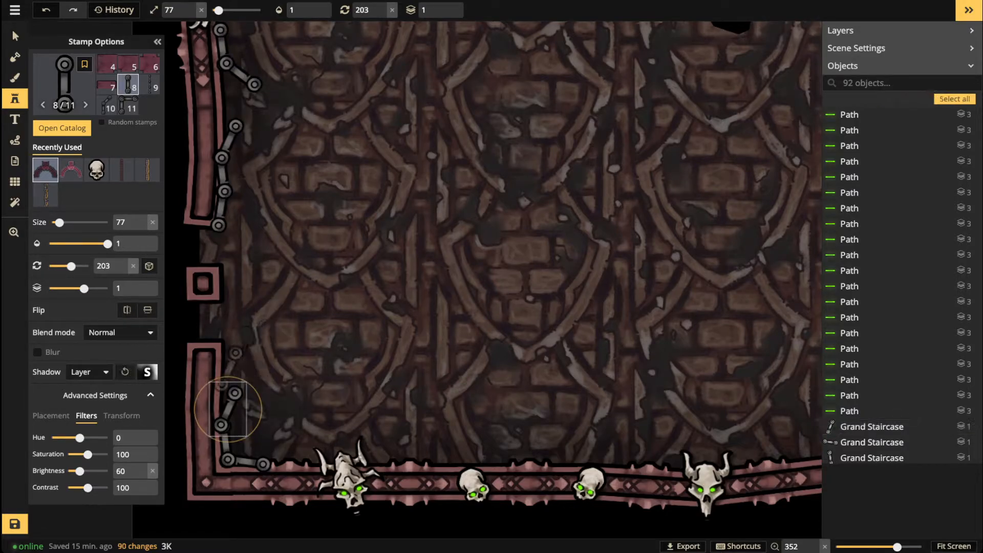
pyautogui.scroll(-3, 228, 408)
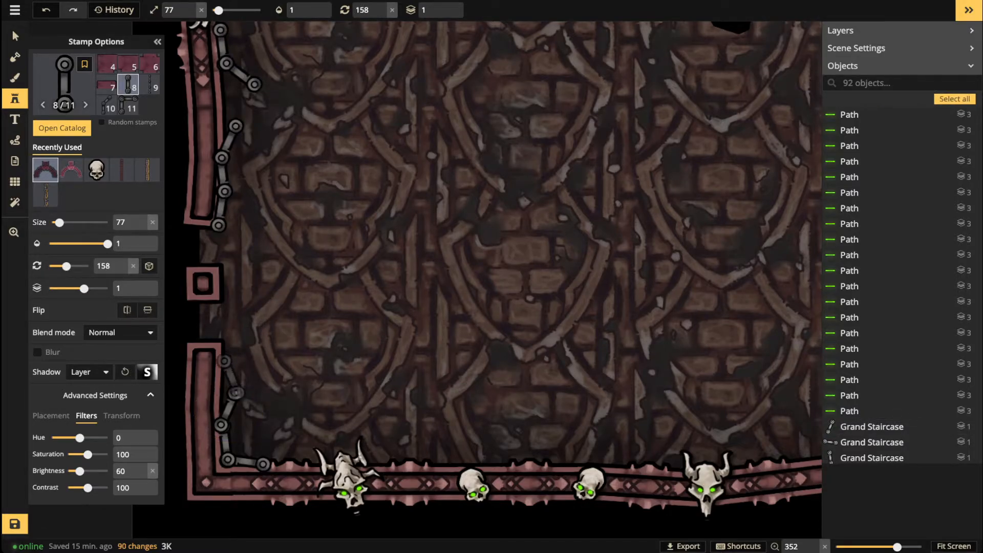
pyautogui.click(228, 393)
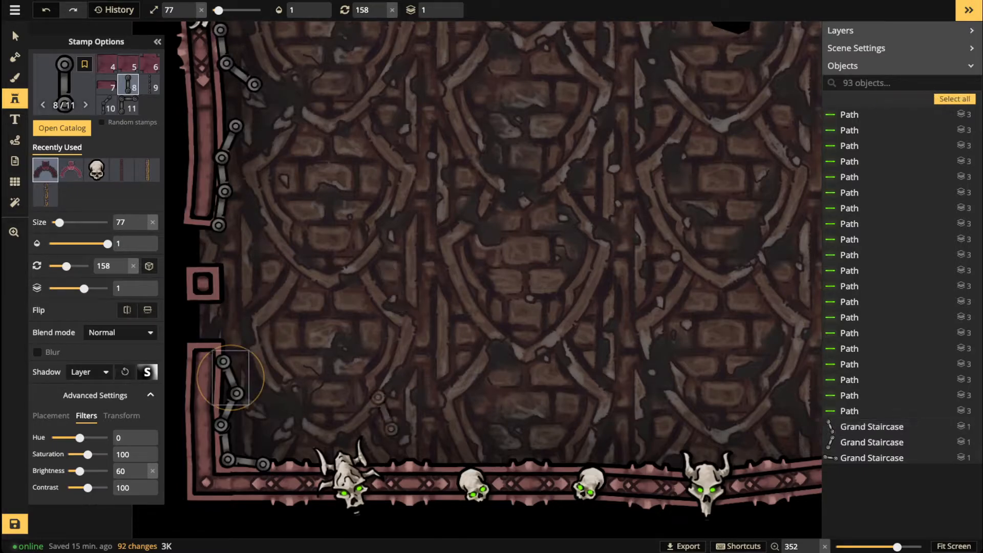
# Step: Turn the chain onto the bottom red wall and pan out to review the left wall
pyautogui.scroll(5, 279, 445)
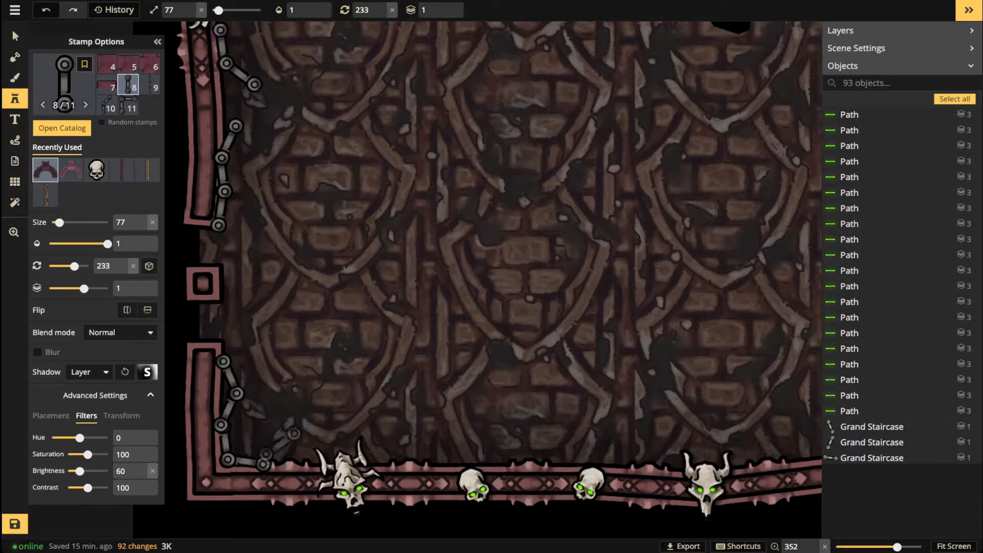
pyautogui.click(259, 451)
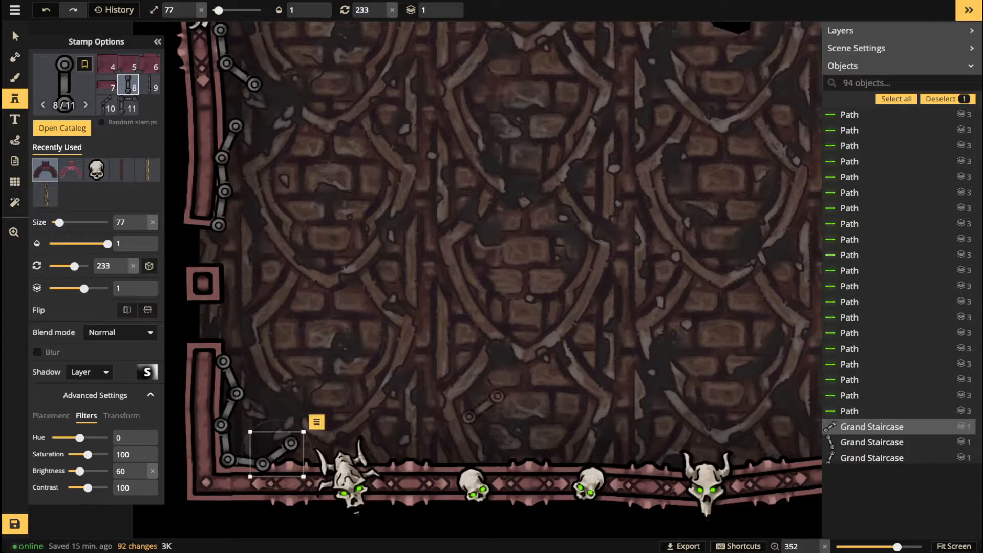
pyautogui.scroll(-5, 433, 340)
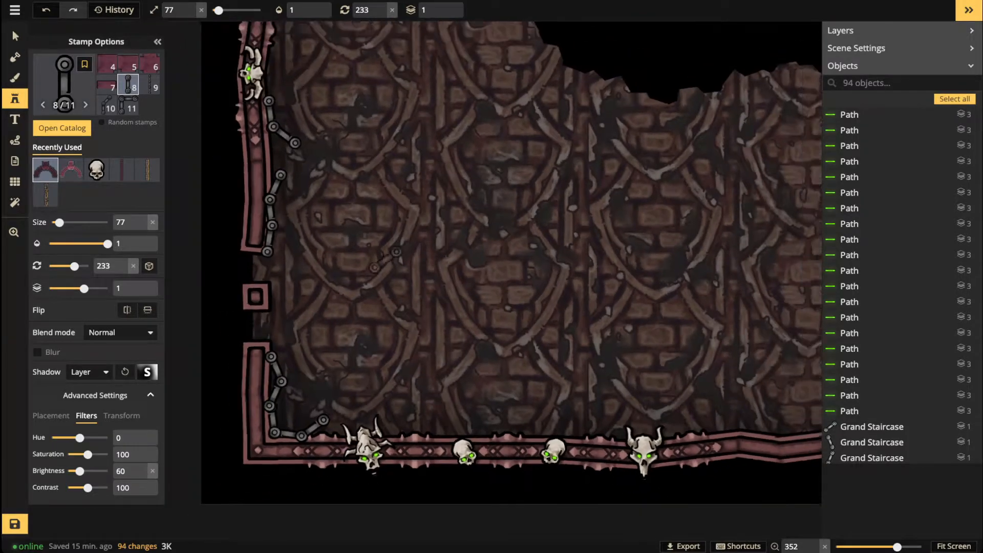
pyautogui.moveTo(357, 166); pyautogui.dragTo(356, 356)
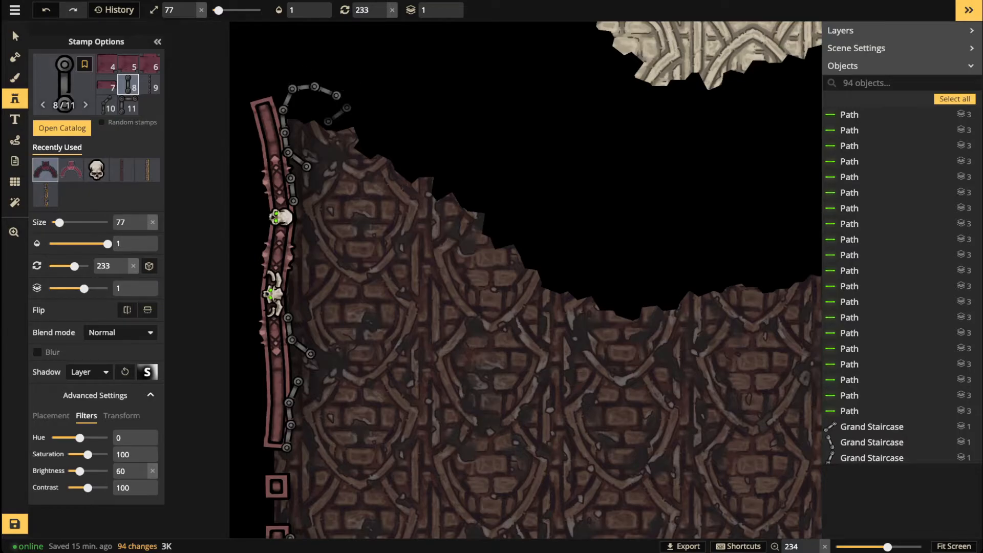
pyautogui.moveTo(389, 330); pyautogui.dragTo(347, 192)
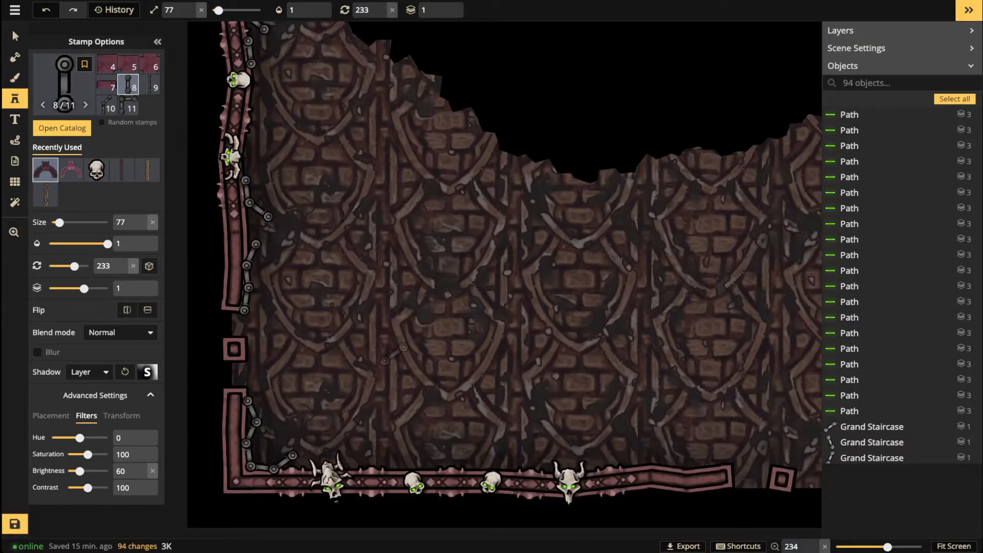
# Step: Stamp four rotated chain links along the bottom wall's inner edge
pyautogui.moveTo(467, 426); pyautogui.dragTo(313, 373)
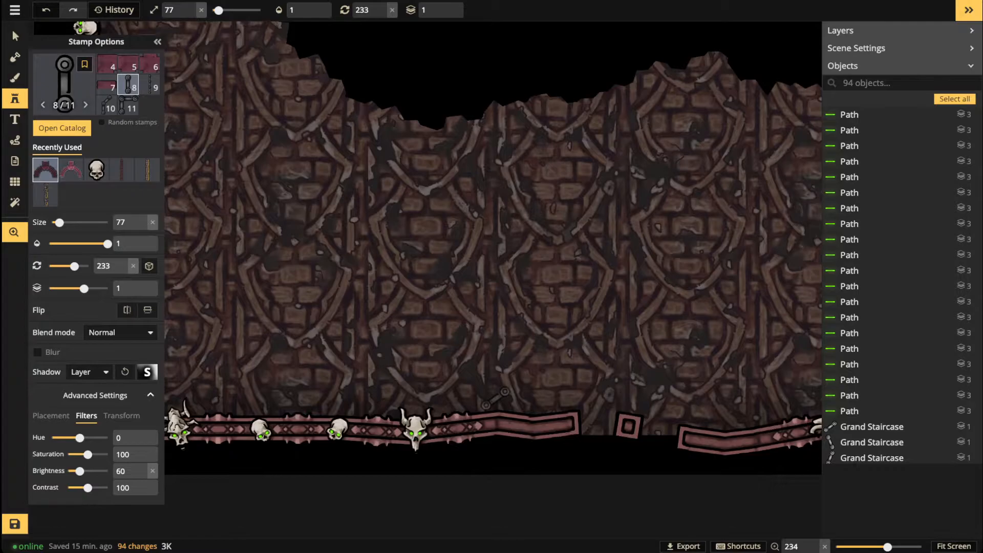
pyautogui.scroll(5, 563, 406)
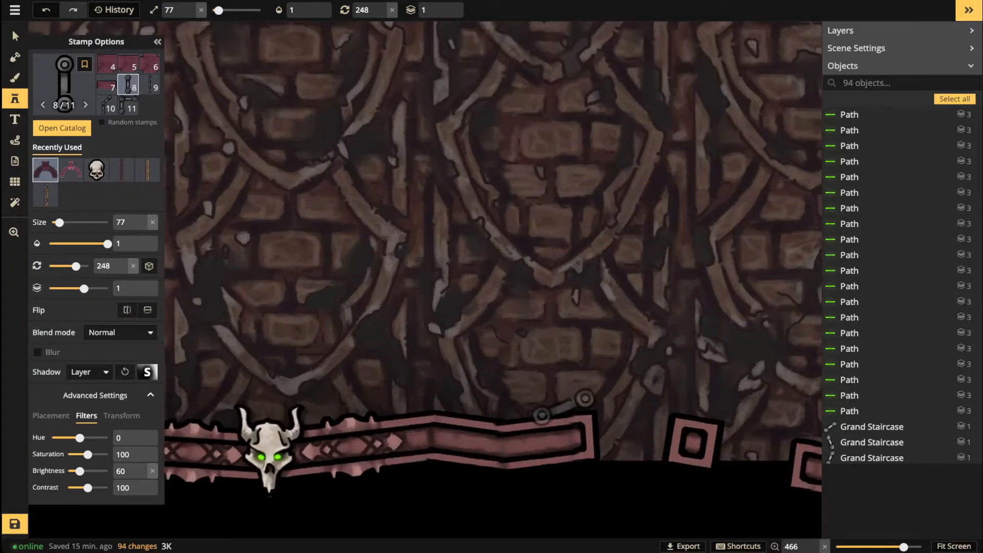
pyautogui.scroll(2, 564, 406)
pyautogui.scroll(-1, 562, 409)
pyautogui.click(562, 408)
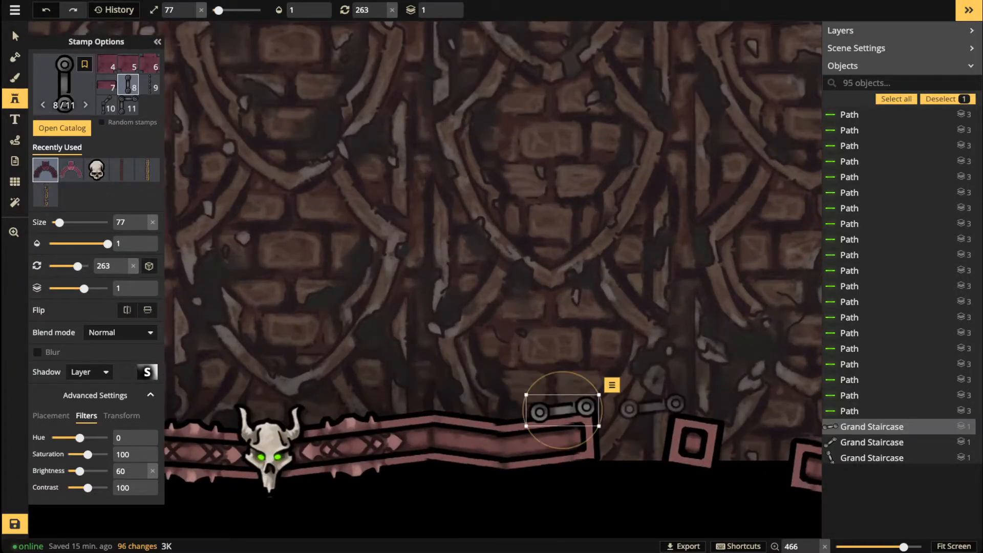
pyautogui.scroll(-3, 618, 385)
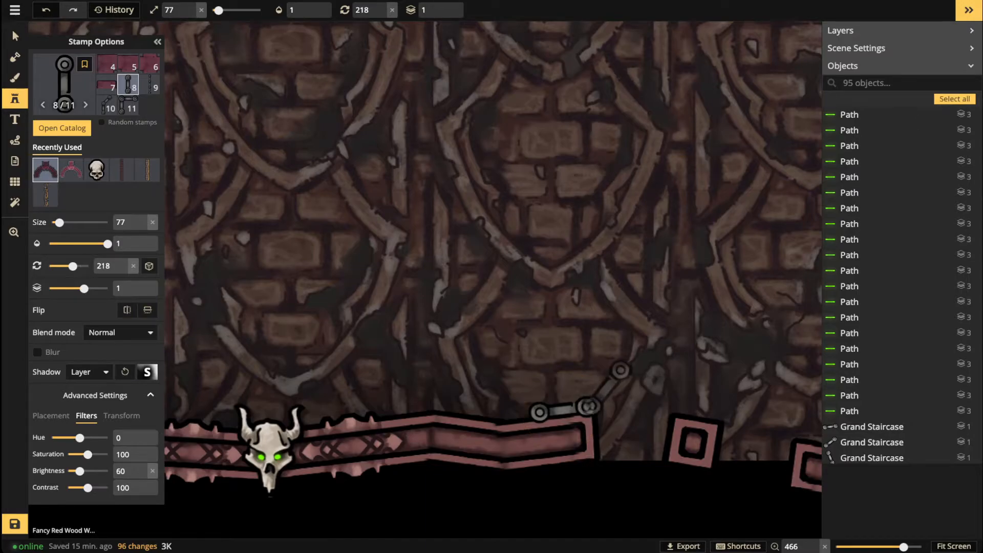
pyautogui.click(594, 388)
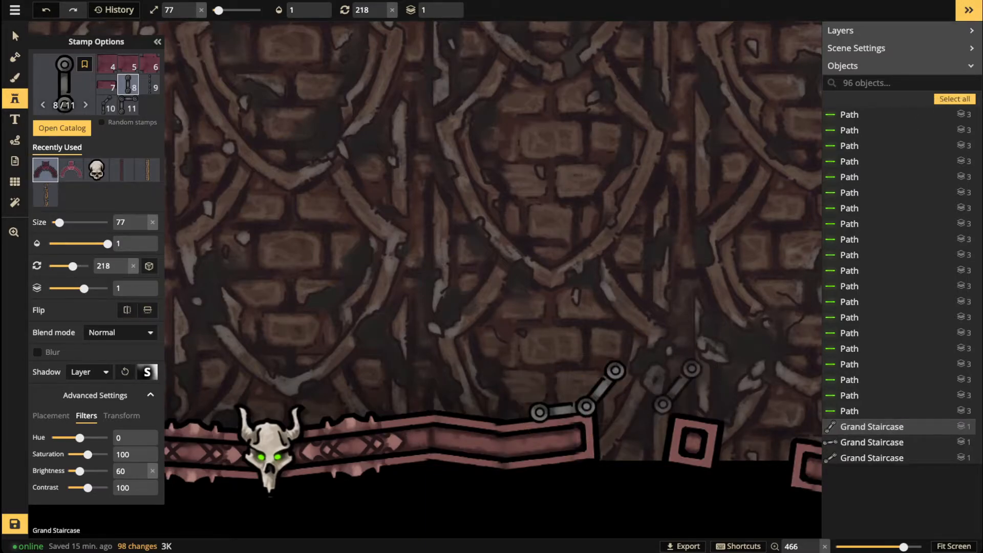
pyautogui.scroll(4, 689, 405)
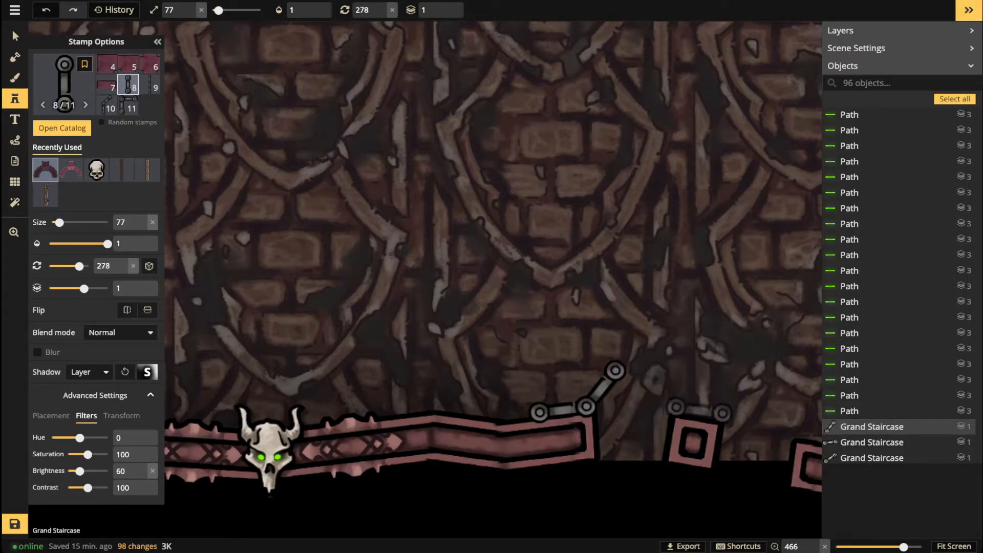
pyautogui.click(702, 415)
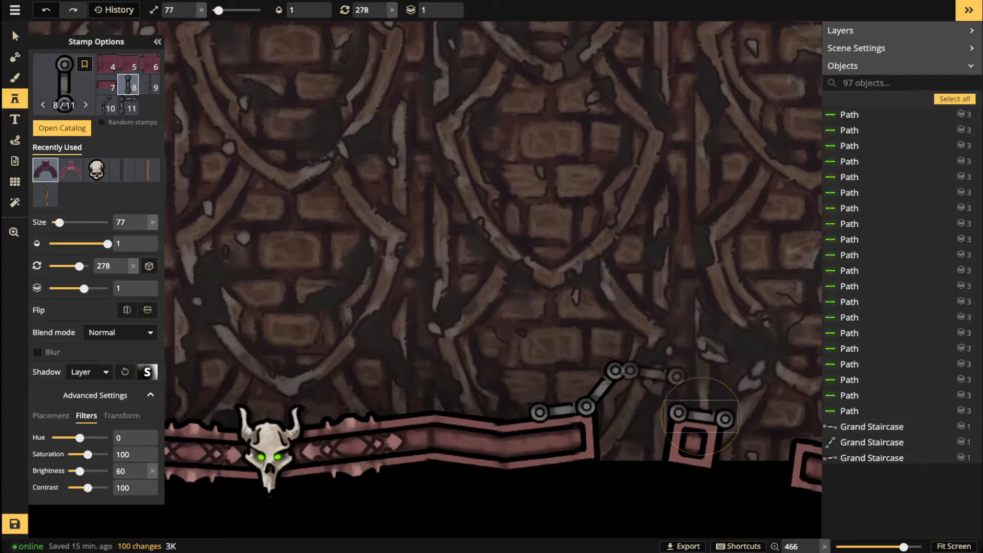
pyautogui.scroll(-3, 660, 410)
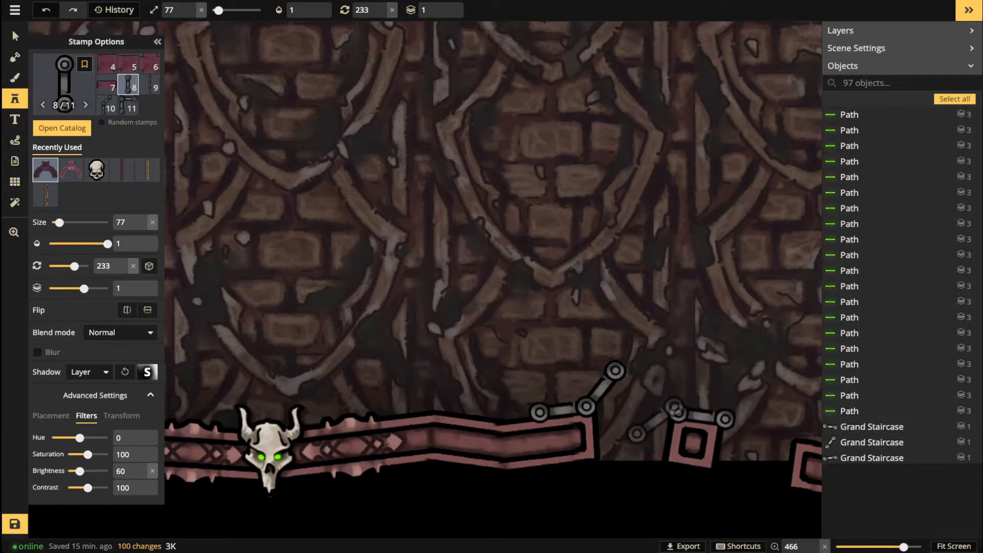
pyautogui.click(675, 412)
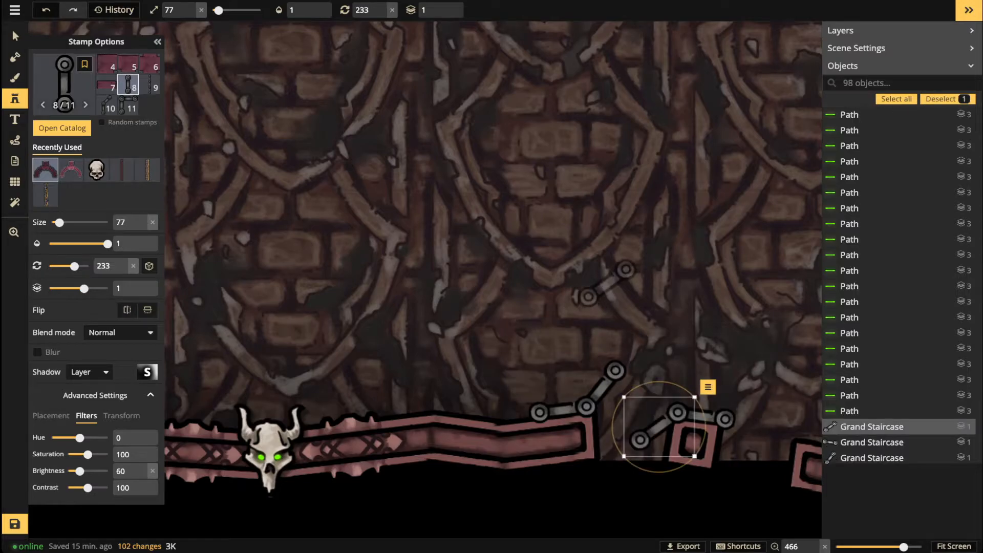
# Step: Continue the chain with three more tilted links along the next wall stretch
pyautogui.moveTo(746, 279); pyautogui.dragTo(540, 204)
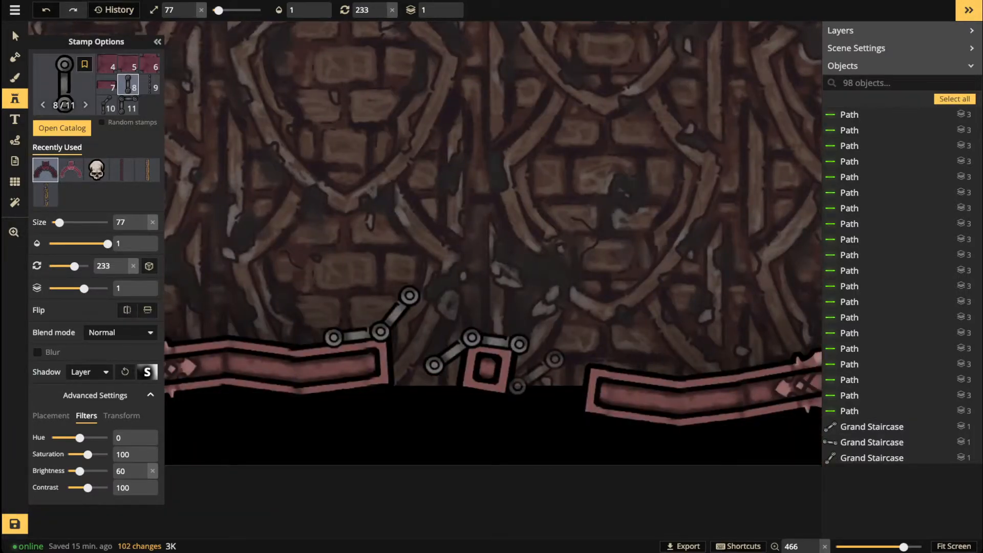
pyautogui.scroll(4, 538, 369)
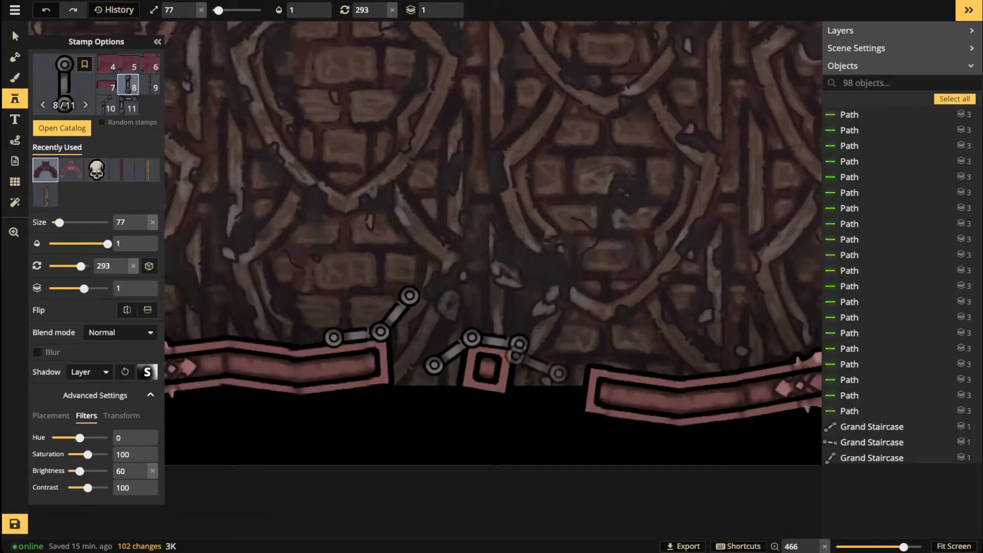
pyautogui.scroll(2, 537, 366)
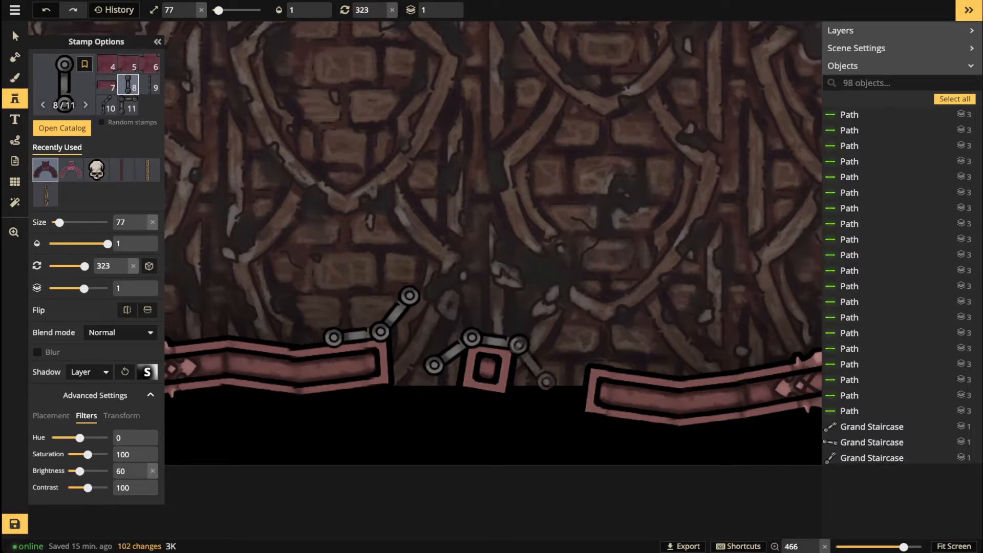
pyautogui.click(535, 363)
pyautogui.scroll(-3, 620, 358)
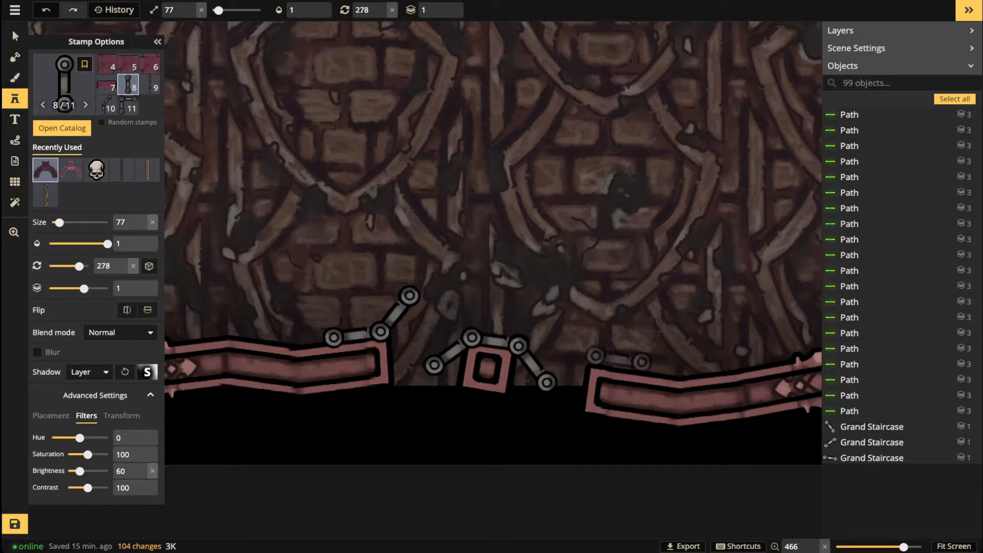
pyautogui.click(622, 363)
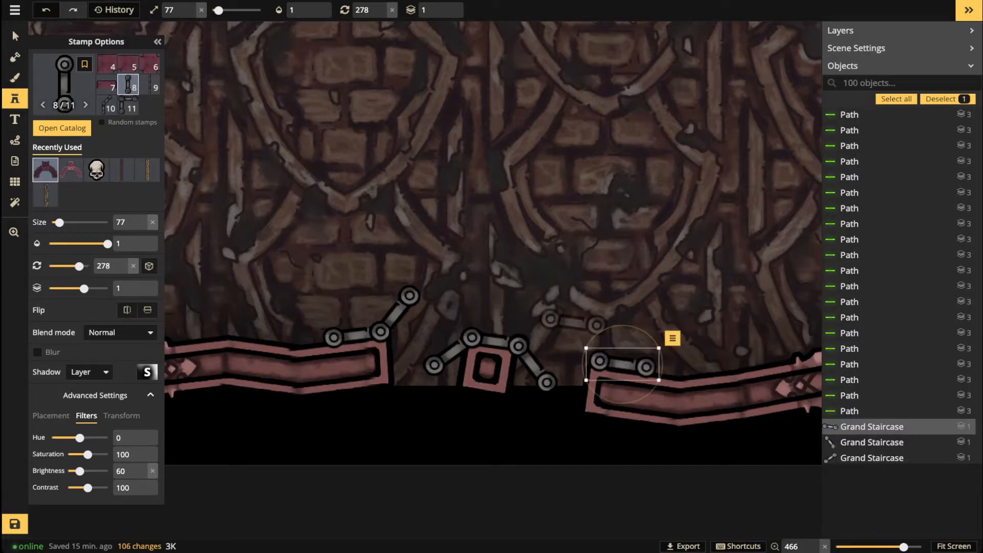
pyautogui.scroll(2, 583, 346)
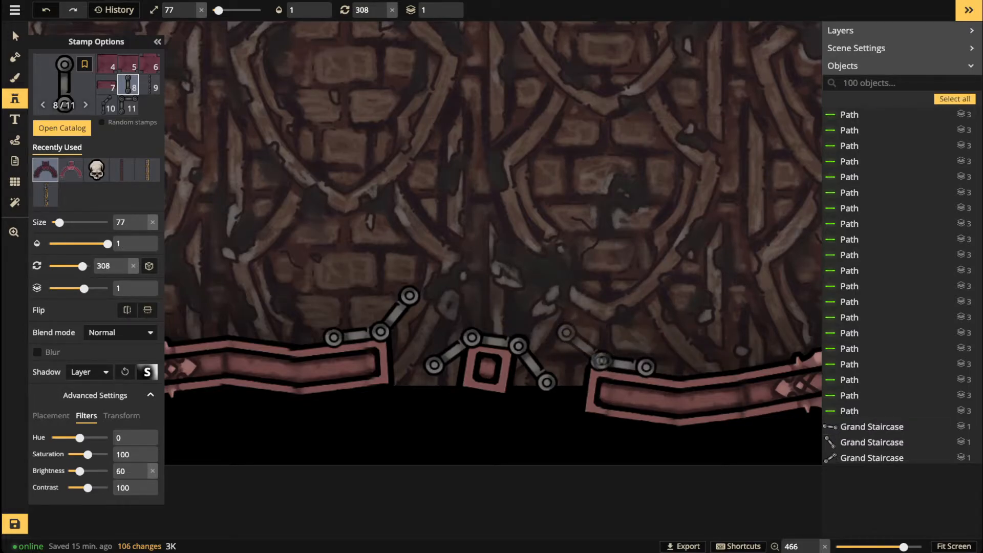
pyautogui.click(582, 346)
# Step: Extend the chain links rightward to and over the horned skull
pyautogui.press('space')
pyautogui.moveTo(711, 329); pyautogui.dragTo(553, 294)
pyautogui.scroll(-2, 527, 330)
pyautogui.click(515, 335)
pyautogui.scroll(-3, 560, 324)
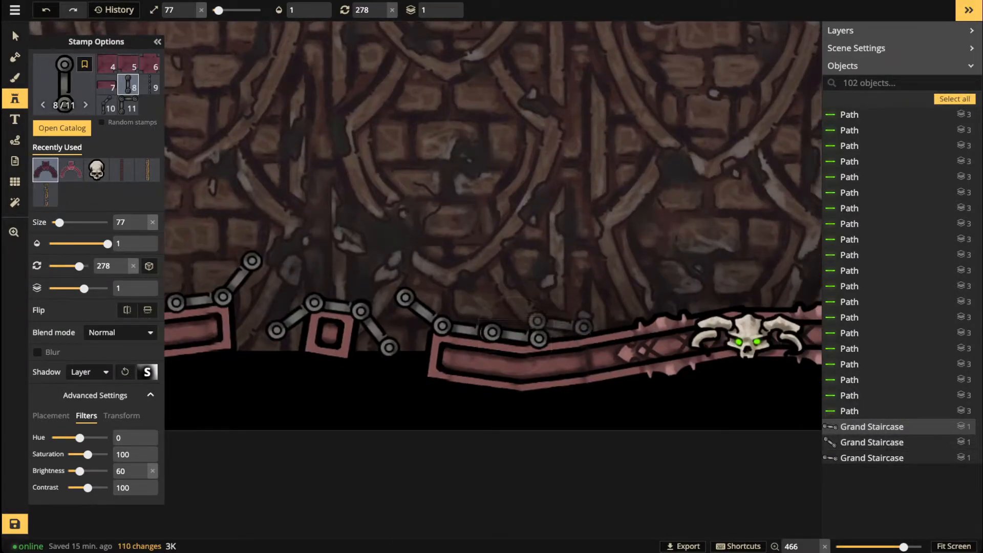
pyautogui.click(559, 323)
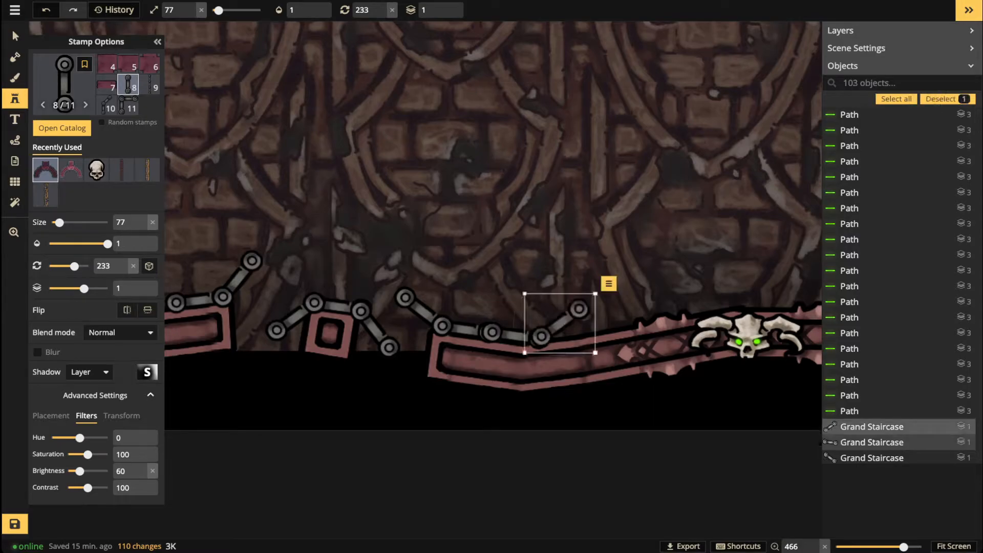
pyautogui.scroll(3, 649, 305)
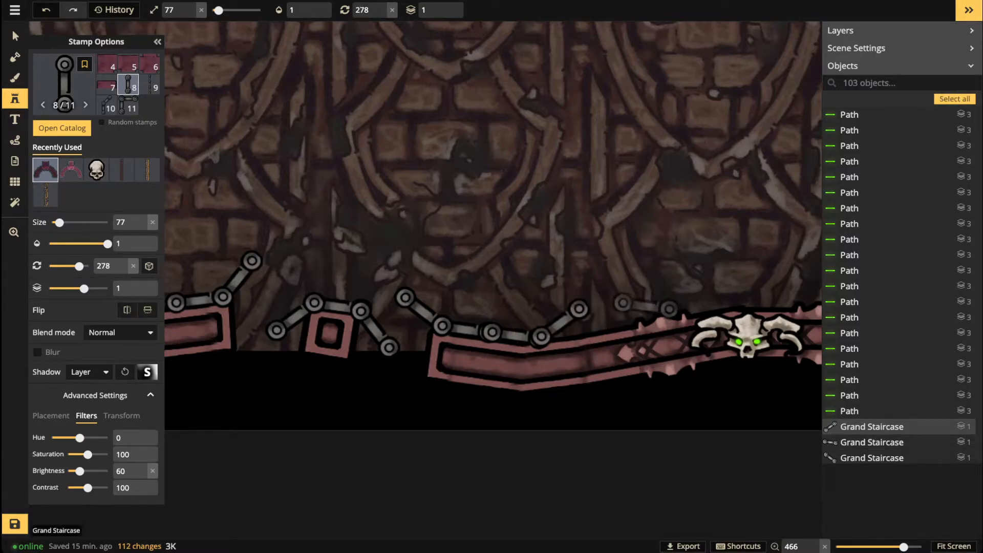
pyautogui.click(648, 309)
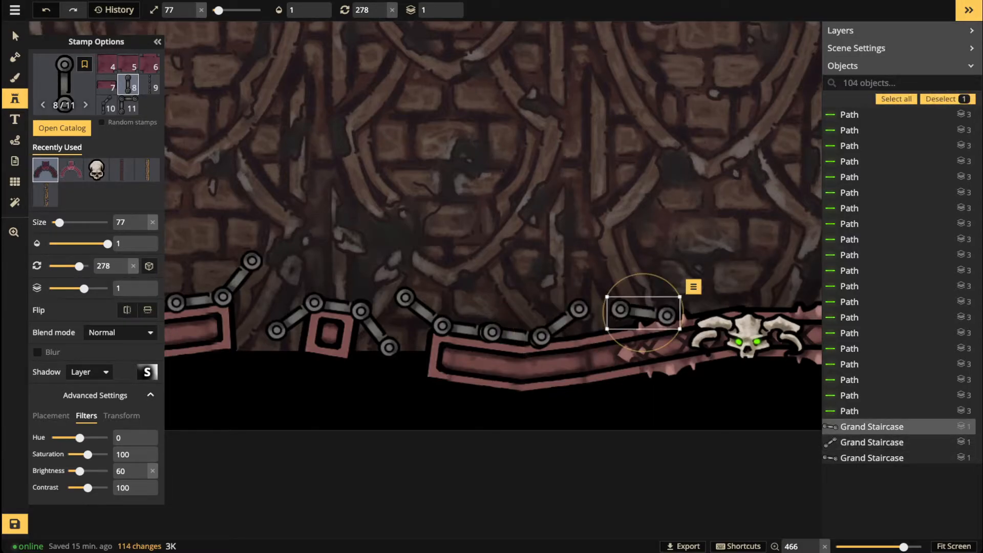
pyautogui.scroll(-1, 694, 308)
pyautogui.click(691, 308)
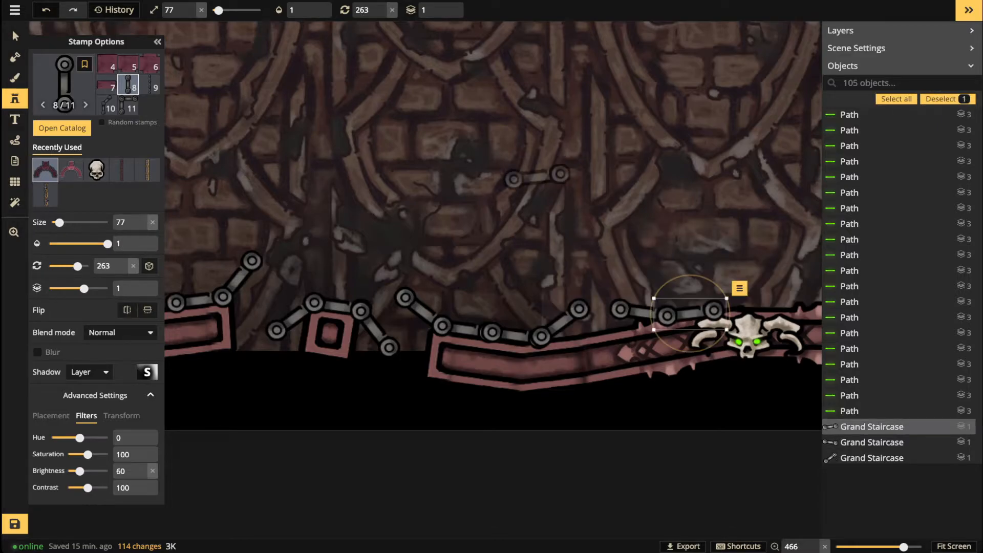
pyautogui.scroll(-1, 512, 168)
pyautogui.press('space')
pyautogui.moveTo(636, 199); pyautogui.dragTo(471, 197)
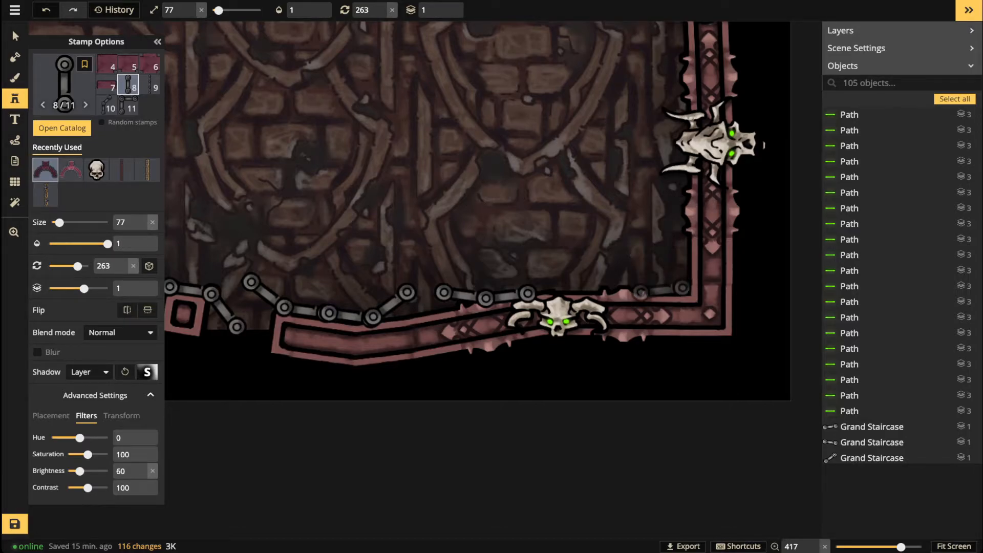
# Step: Turn the chain around the bottom-right corner and up the right wall past the skulls
pyautogui.click(661, 290)
pyautogui.scroll(-8, 676, 256)
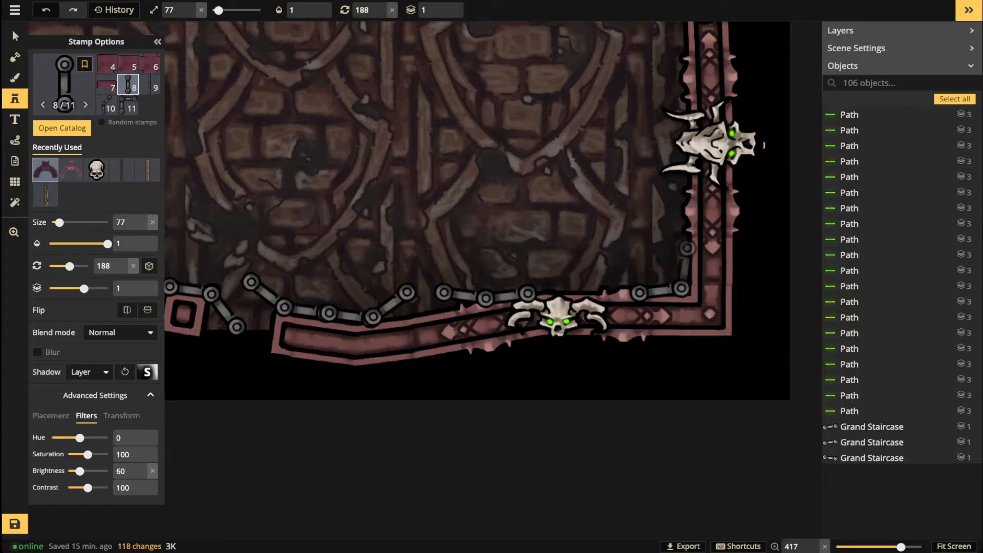
pyautogui.click(684, 265)
pyautogui.scroll(-5, 650, 220)
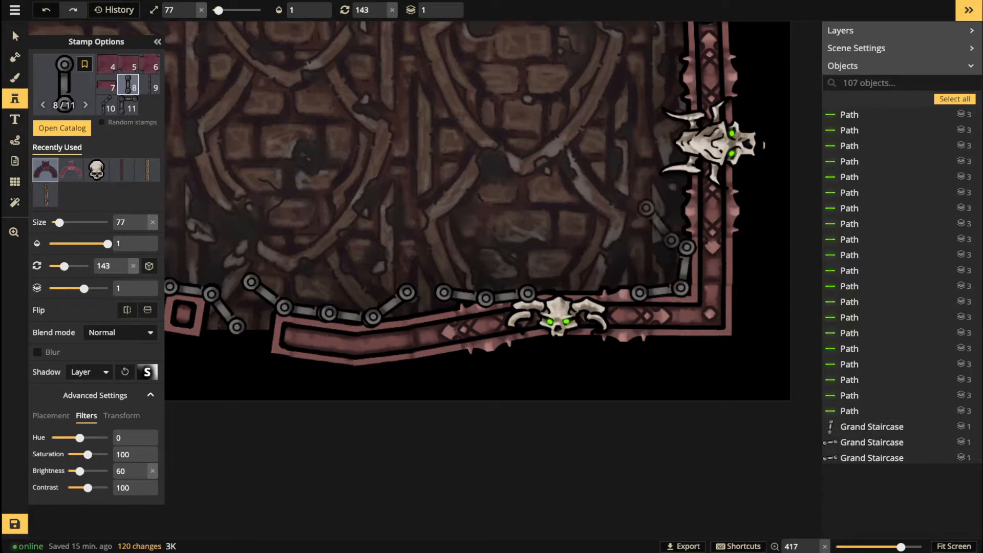
pyautogui.click(672, 231)
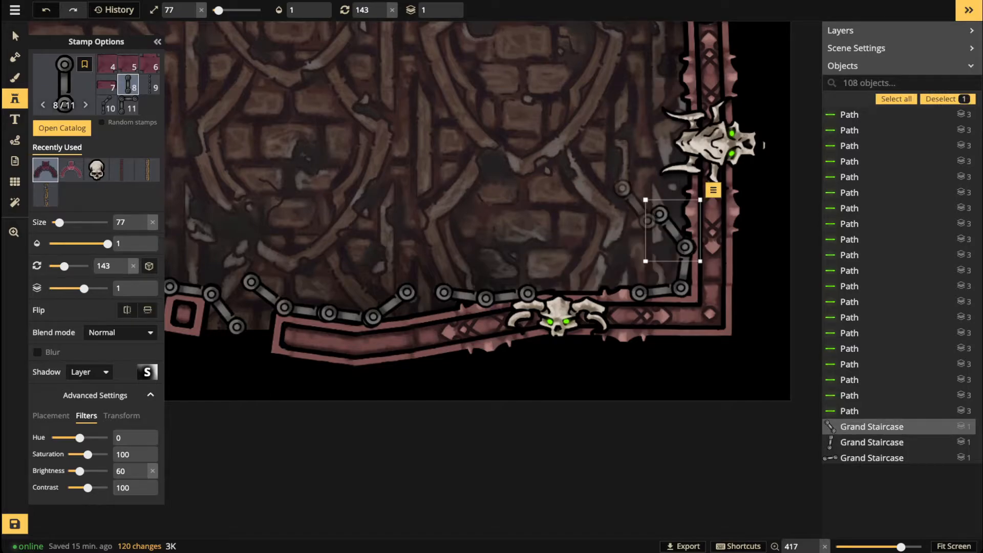
pyautogui.scroll(3, 660, 157)
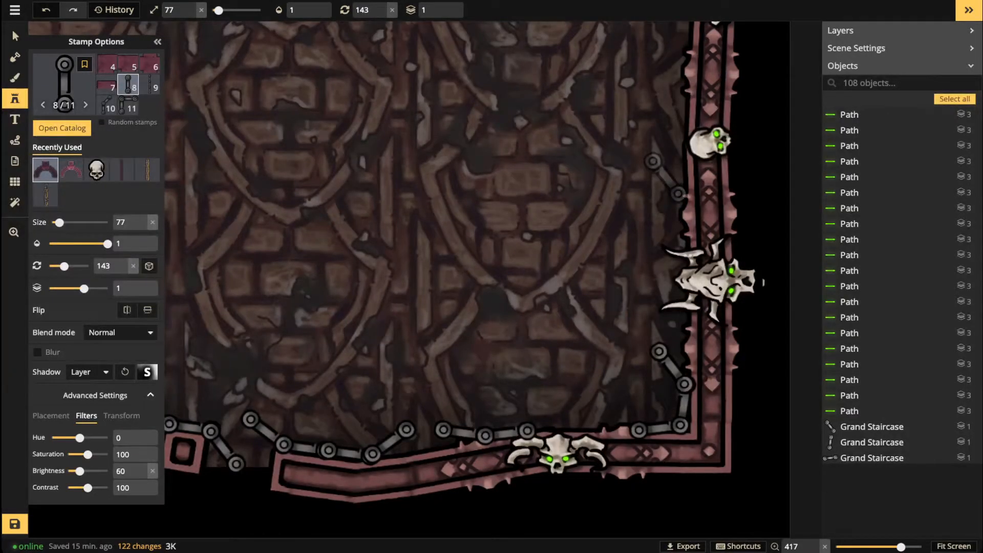
pyautogui.scroll(2, 666, 169)
pyautogui.click(684, 191)
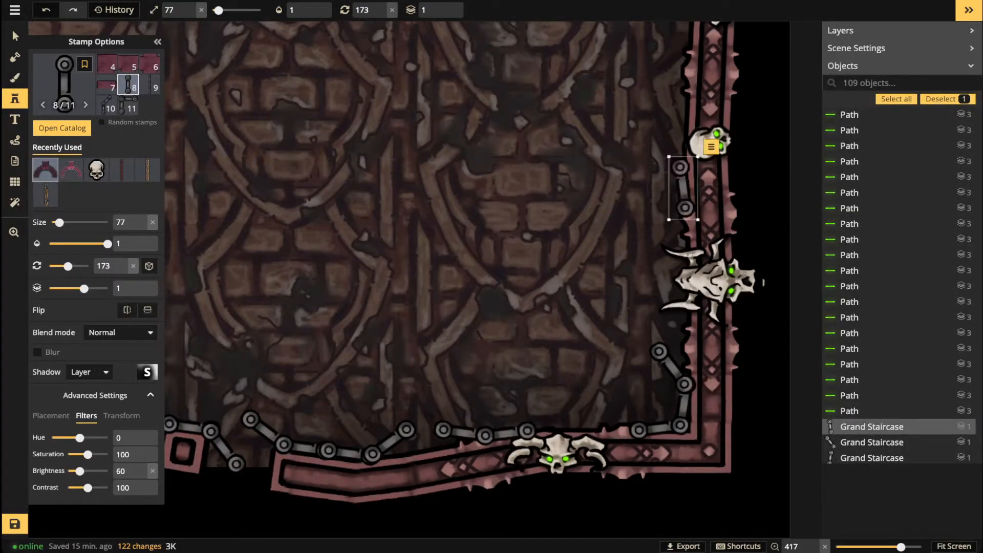
pyautogui.scroll(2, 646, 210)
pyautogui.scroll(2, 648, 210)
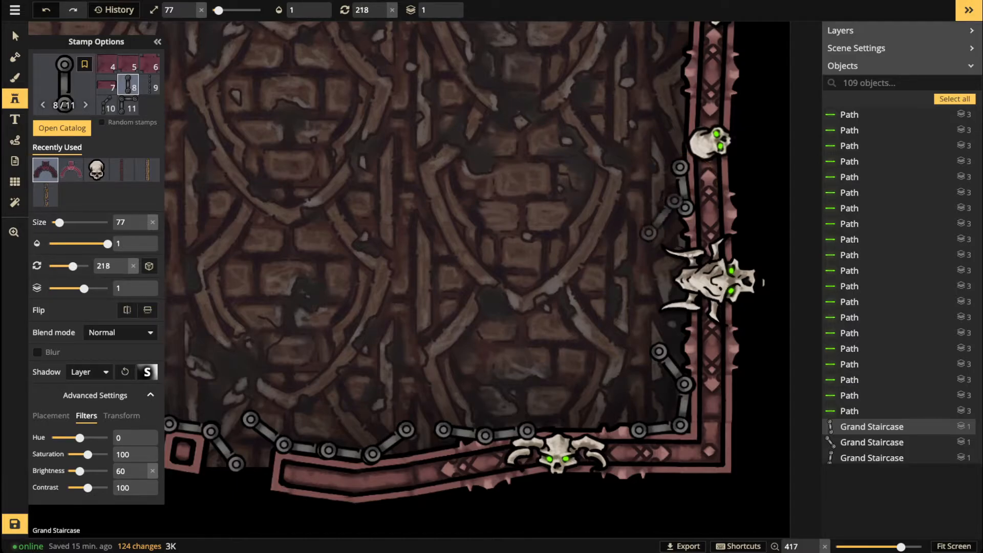
pyautogui.click(666, 218)
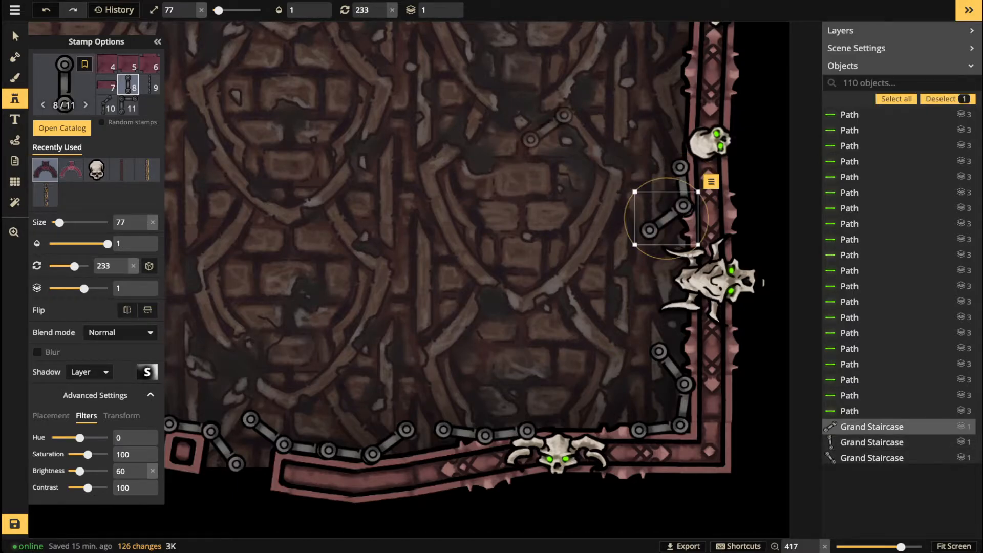
pyautogui.scroll(-3, 538, 121)
# Step: Add chain links at the top of the right wall, curling them along the top edge
pyautogui.moveTo(513, 104); pyautogui.dragTo(485, 231)
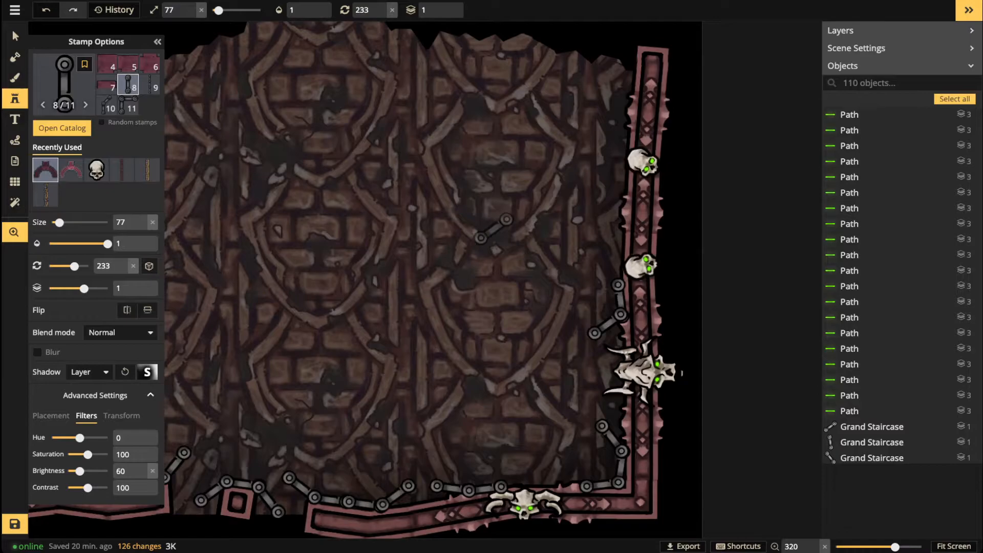
pyautogui.scroll(-2, 628, 83)
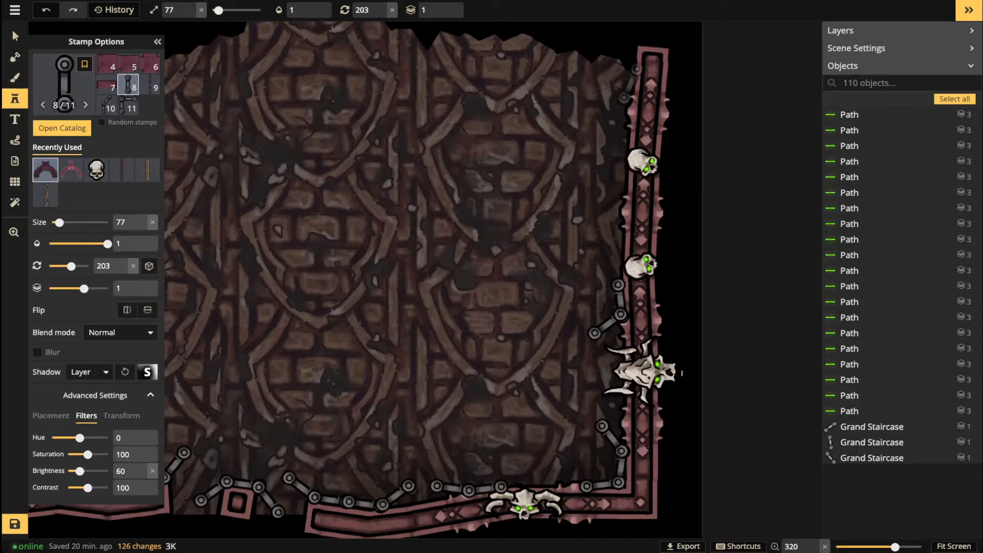
pyautogui.click(628, 84)
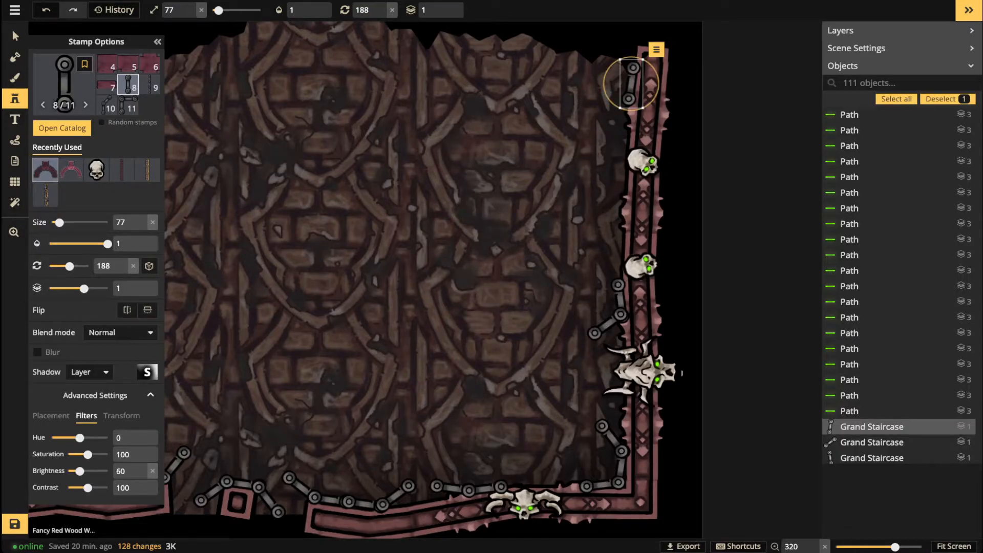
pyautogui.click(626, 113)
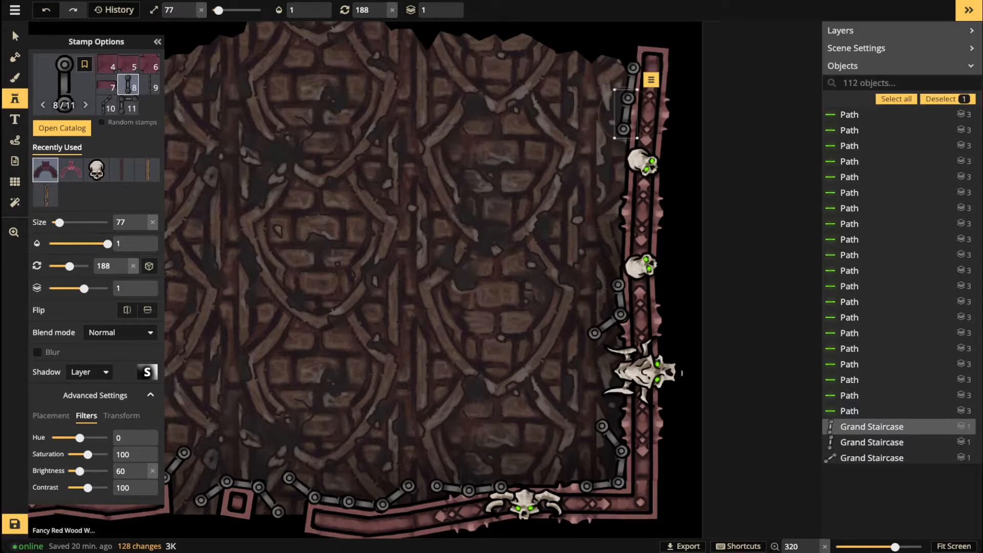
pyautogui.scroll(-1, 625, 113)
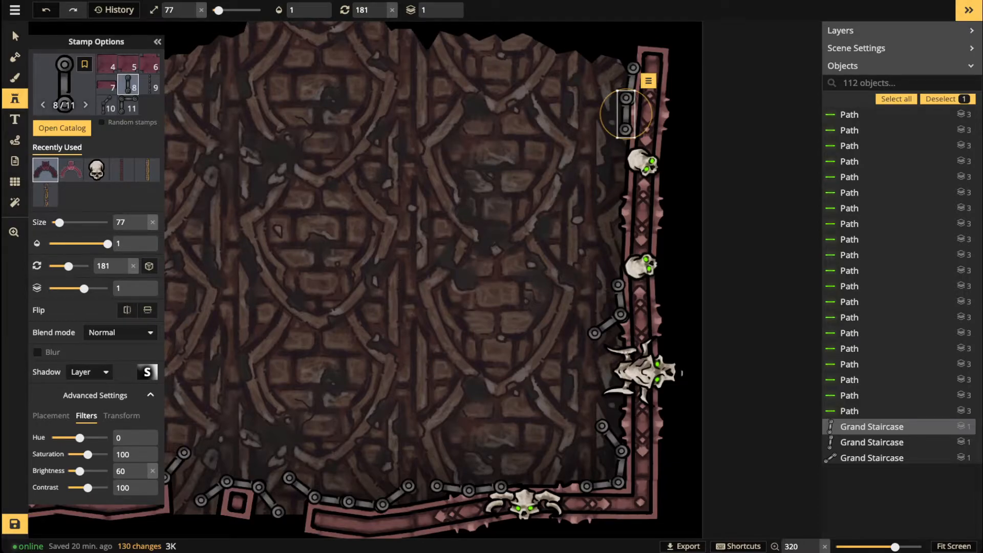
pyautogui.press('space')
pyautogui.moveTo(606, 68); pyautogui.dragTo(600, 130)
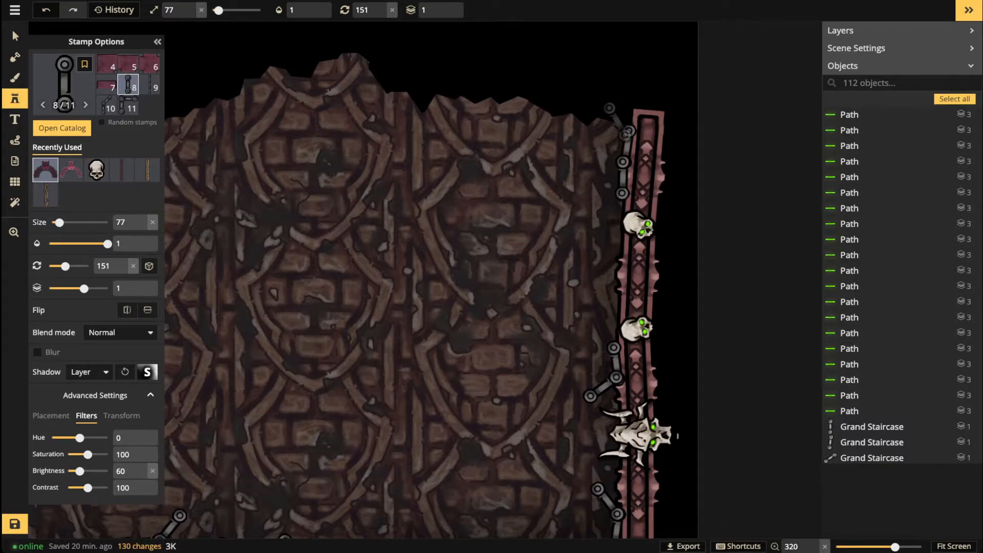
pyautogui.click(620, 117)
pyautogui.moveTo(621, 117); pyautogui.dragTo(620, 118)
pyautogui.scroll(-3, 589, 87)
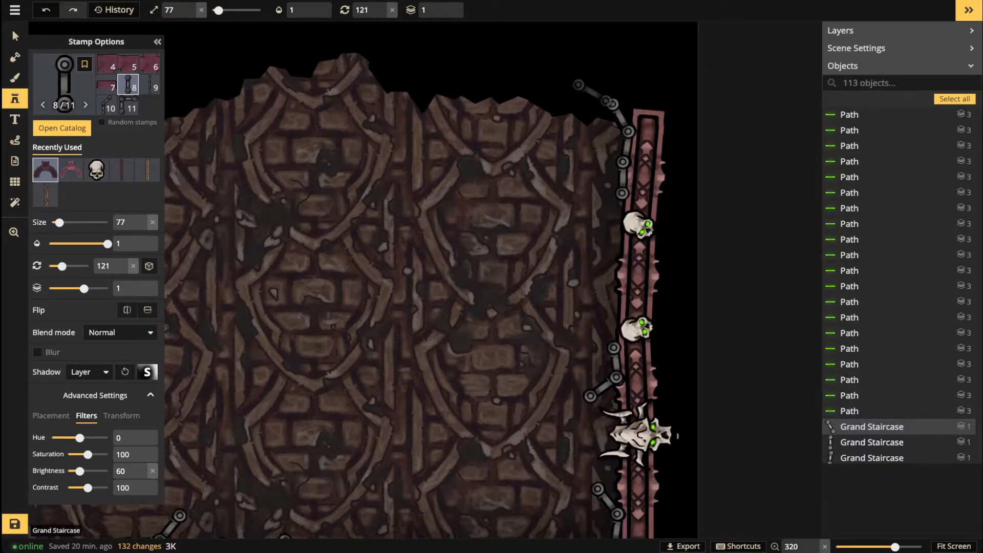
pyautogui.click(597, 99)
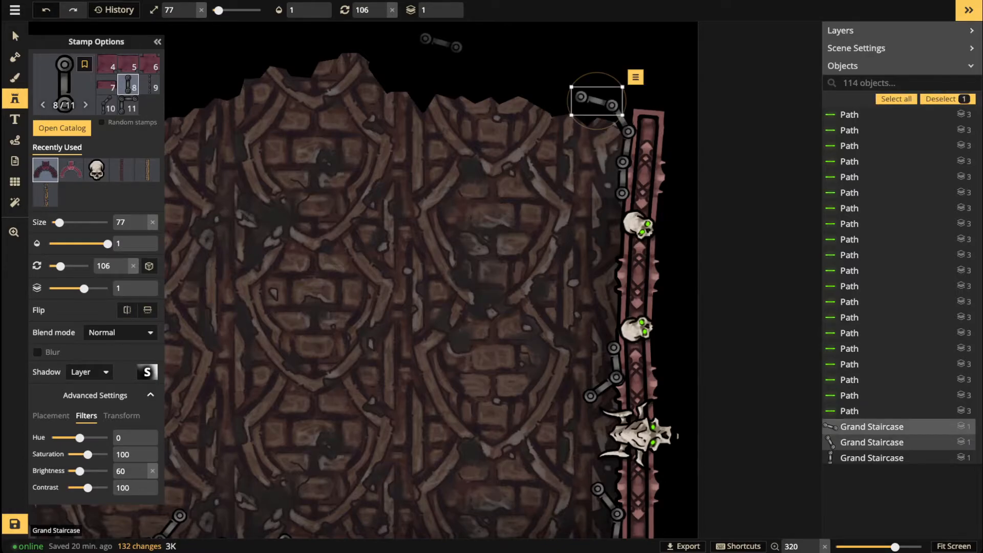
pyautogui.scroll(-2, 404, 41)
pyautogui.scroll(-2, 399, 39)
pyautogui.moveTo(322, 196); pyautogui.dragTo(499, 253)
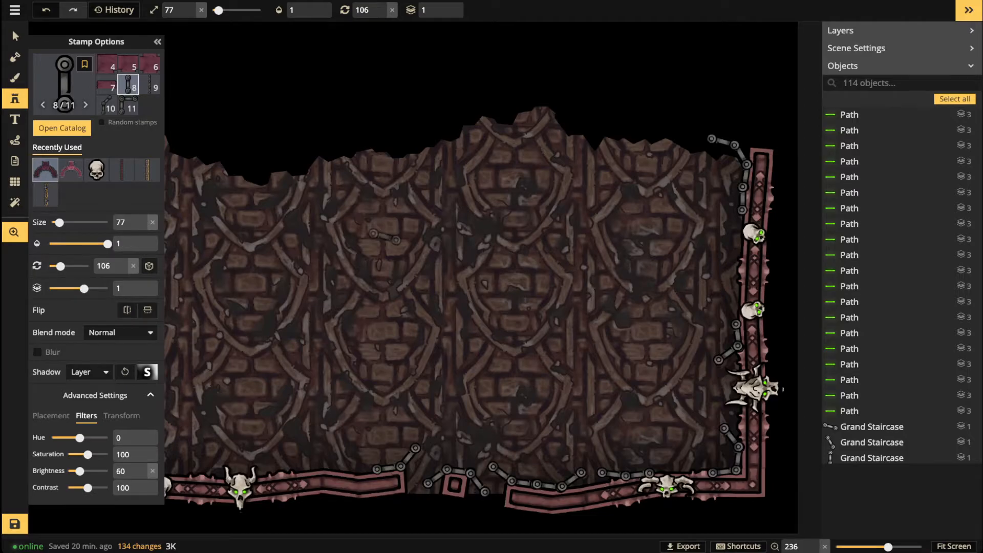
# Step: Fill three gaps in the bottom railing between the skulls with rotated chain links
pyautogui.moveTo(385, 237); pyautogui.dragTo(445, 233)
pyautogui.moveTo(310, 229); pyautogui.dragTo(430, 227)
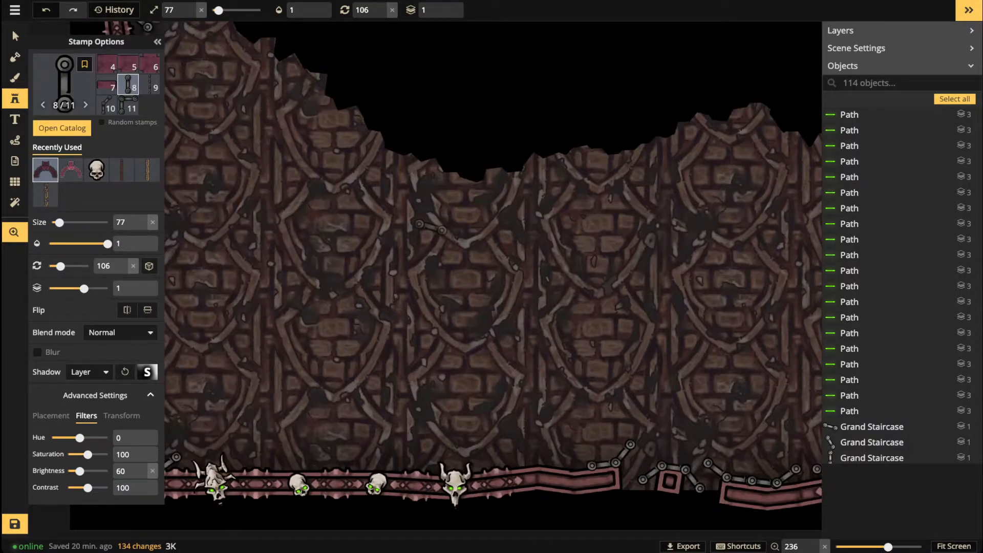
pyautogui.scroll(-3, 292, 234)
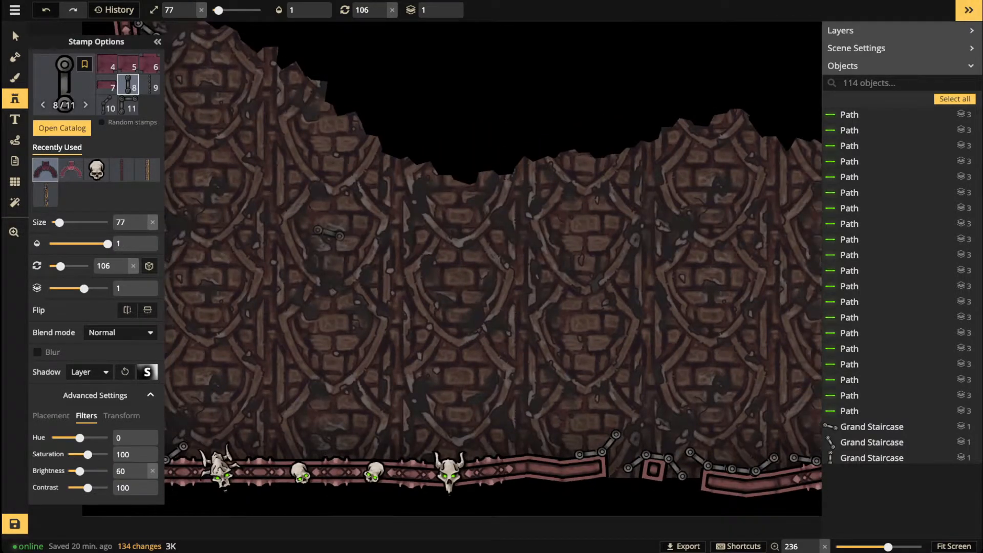
pyautogui.moveTo(244, 240); pyautogui.dragTo(424, 251)
pyautogui.scroll(-2, 271, 229)
pyautogui.moveTo(281, 232); pyautogui.dragTo(325, 237)
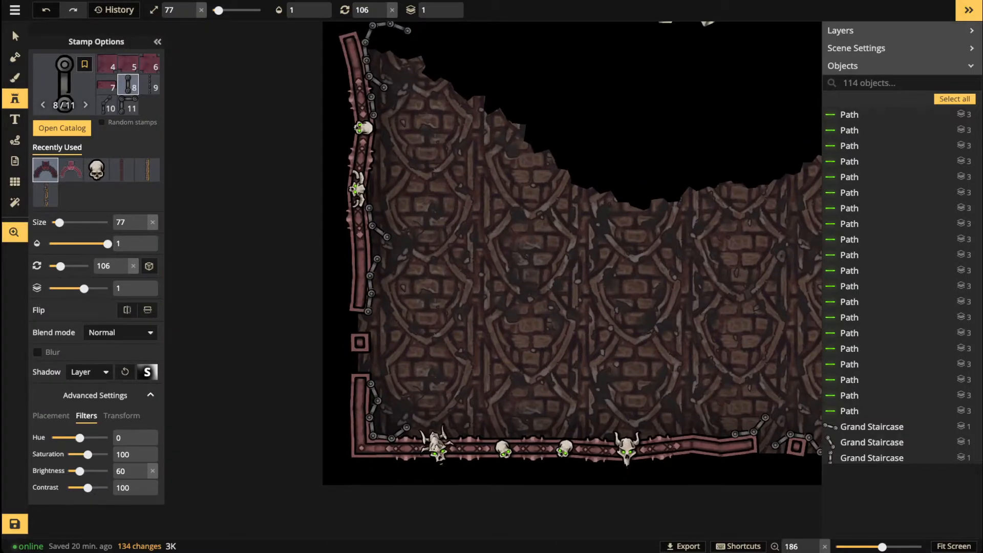
pyautogui.scroll(1, 524, 450)
pyautogui.scroll(8, 513, 432)
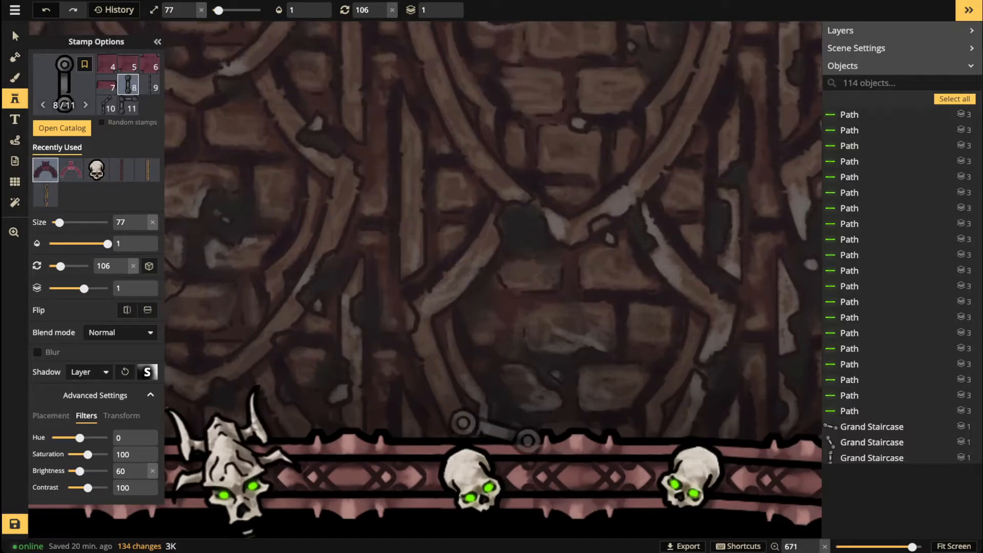
pyautogui.click(487, 433)
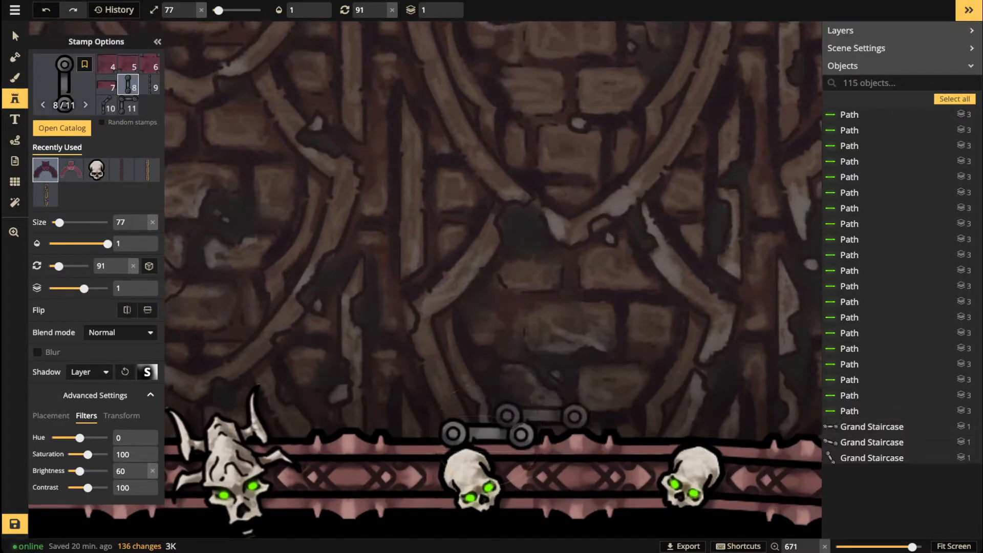
pyautogui.scroll(-3, 547, 418)
pyautogui.click(547, 419)
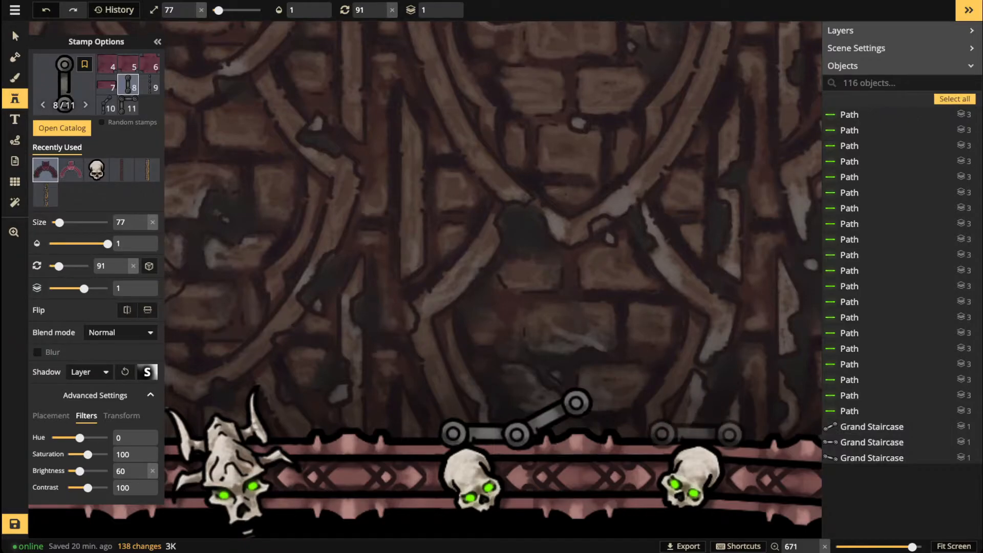
pyautogui.click(697, 433)
pyautogui.scroll(-2, 543, 304)
pyautogui.scroll(-3, 542, 304)
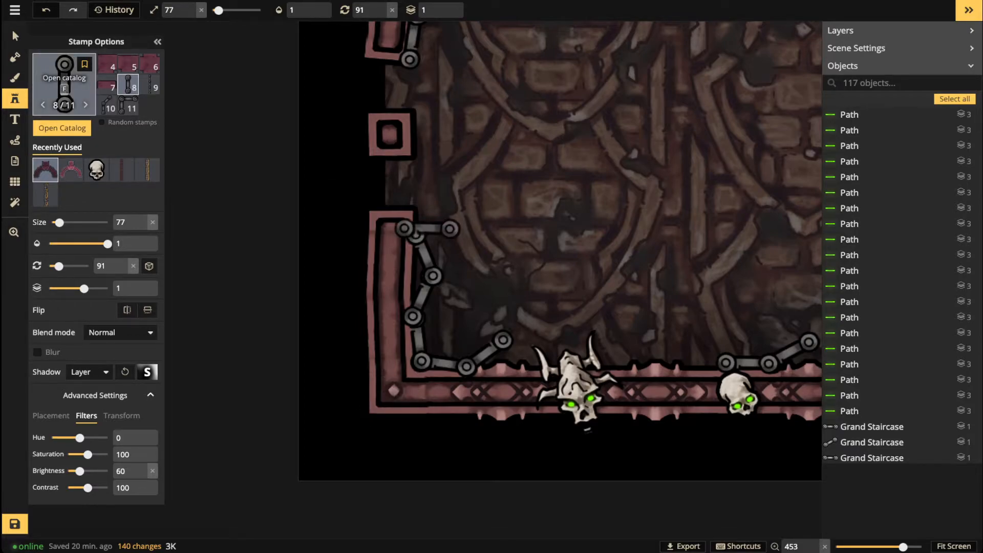
# Step: Search the catalog for 'skull', pick Big Skull, and set size 157, rotation 225
pyautogui.click(64, 82)
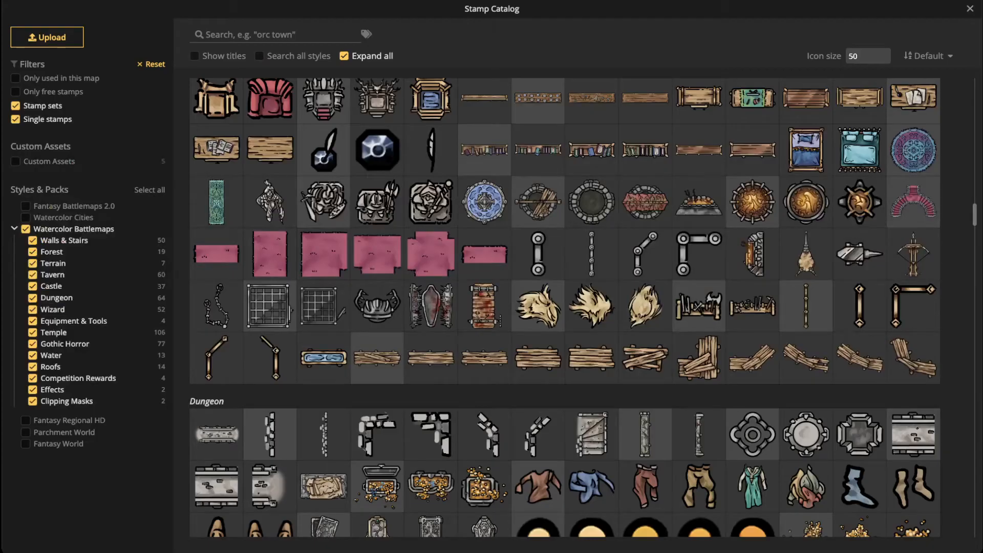
pyautogui.scroll(-3, 484, 250)
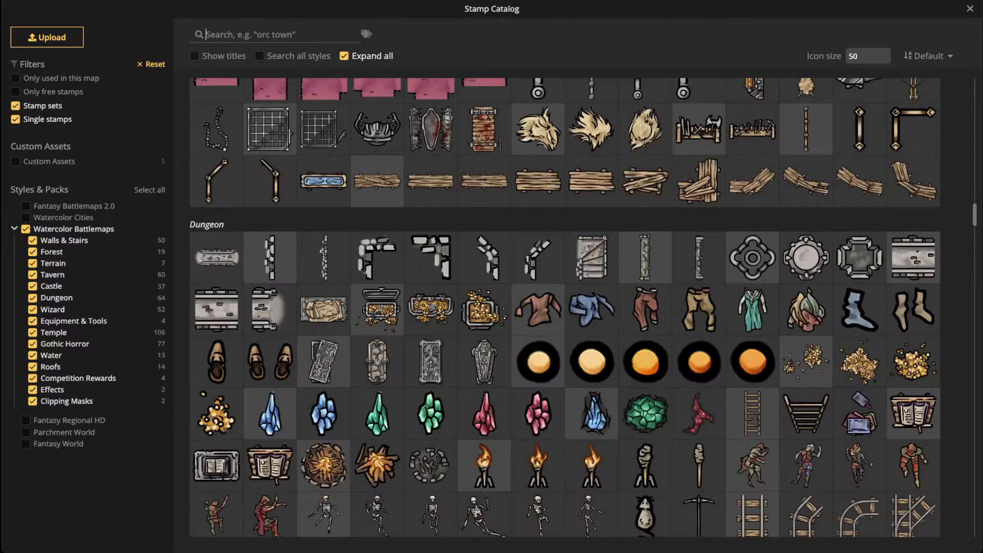
pyautogui.scroll(-3, 564, 307)
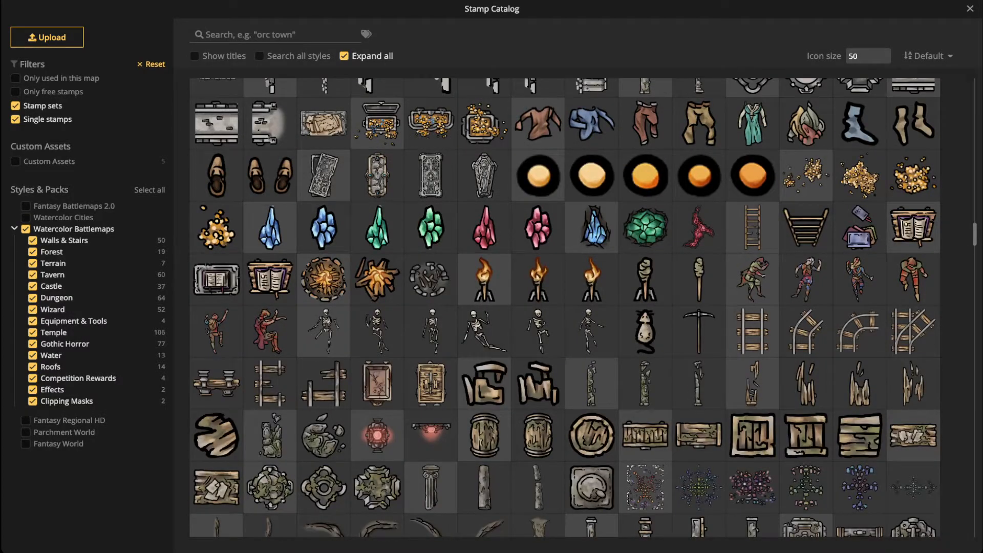
pyautogui.click(277, 34)
pyautogui.write('s')
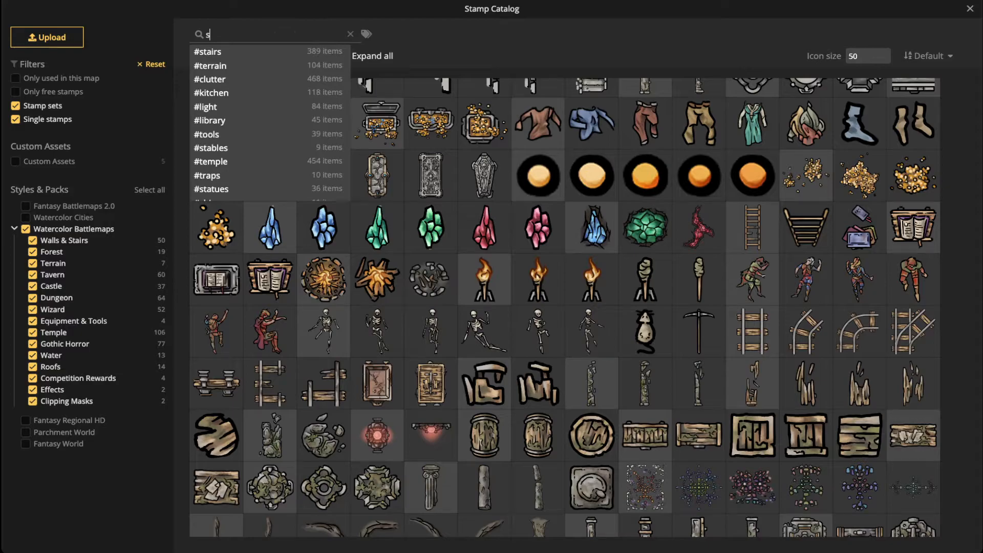
pyautogui.write('kull')
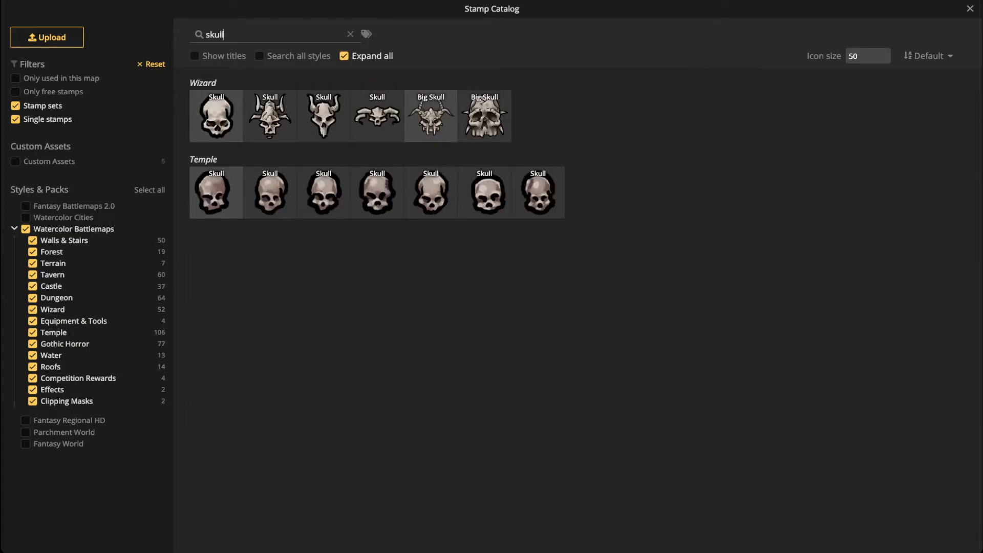
pyautogui.click(488, 110)
pyautogui.press(']')
pyautogui.press(']')
pyautogui.press(']')
pyautogui.press(']')
pyautogui.press(']')
pyautogui.press(']')
pyautogui.press(']')
pyautogui.press(',')
pyautogui.press(',')
pyautogui.press(']')
pyautogui.press(',')
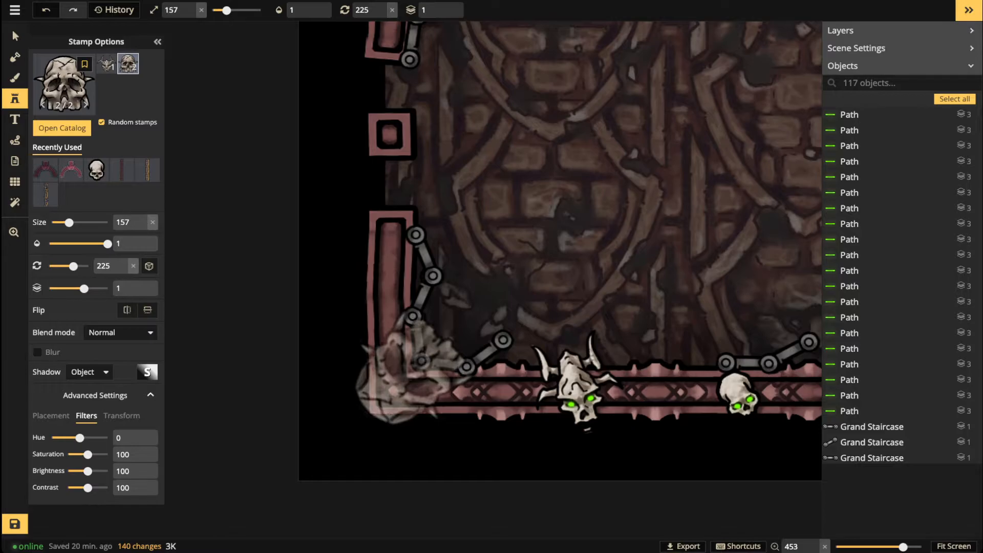
# Step: Stamp a Big Skull on the chamber's lower-left corner and select it
pyautogui.click(410, 374)
pyautogui.press(']')
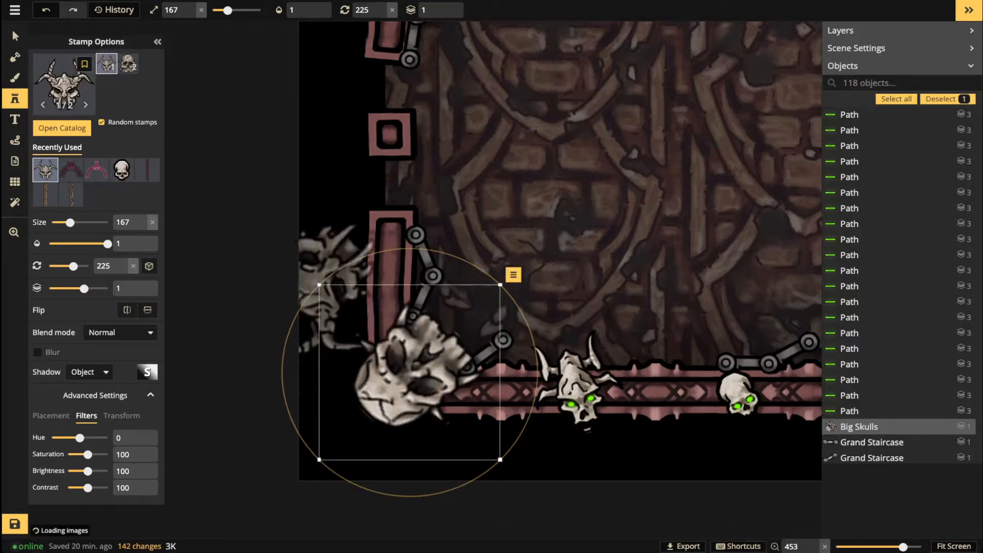
pyautogui.click(16, 37)
pyautogui.scroll(-4, 417, 292)
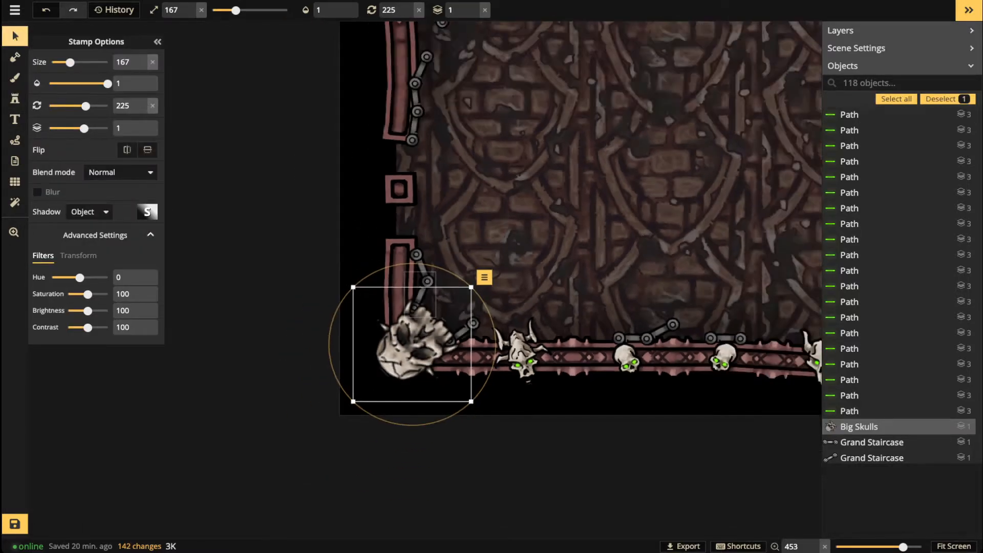
pyautogui.press('Escape')
pyautogui.scroll(-3, 416, 293)
pyautogui.moveTo(417, 294); pyautogui.dragTo(146, 282)
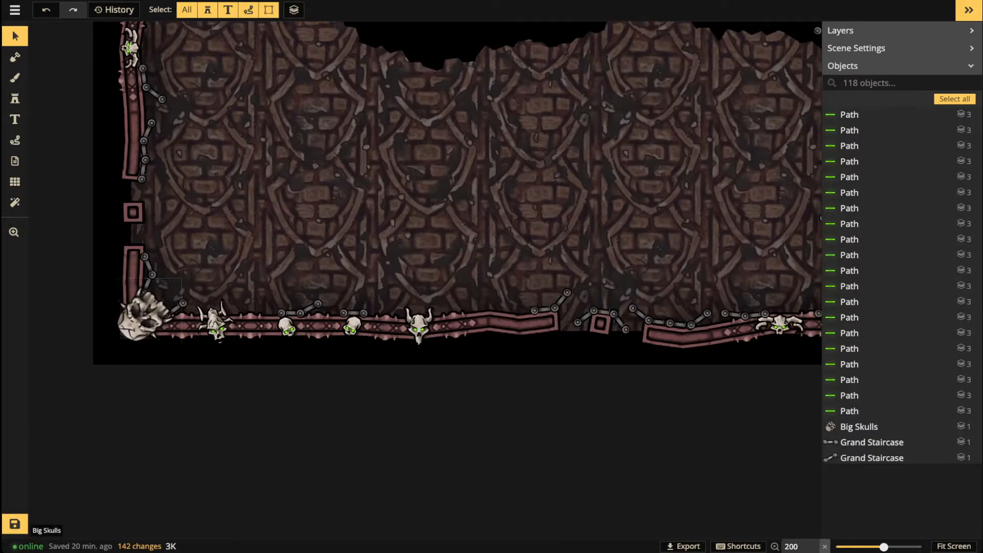
pyautogui.click(139, 324)
pyautogui.press('Escape')
pyautogui.click(142, 317)
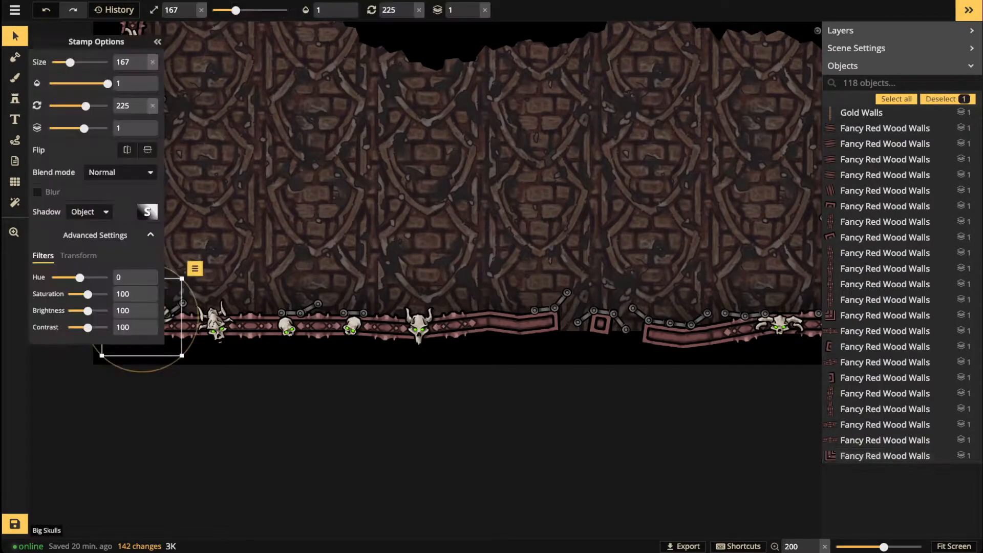
# Step: Stamp a second Big Skull and nudge it onto the lower-right corner
pyautogui.press('space')
pyautogui.moveTo(451, 286); pyautogui.dragTo(168, 293)
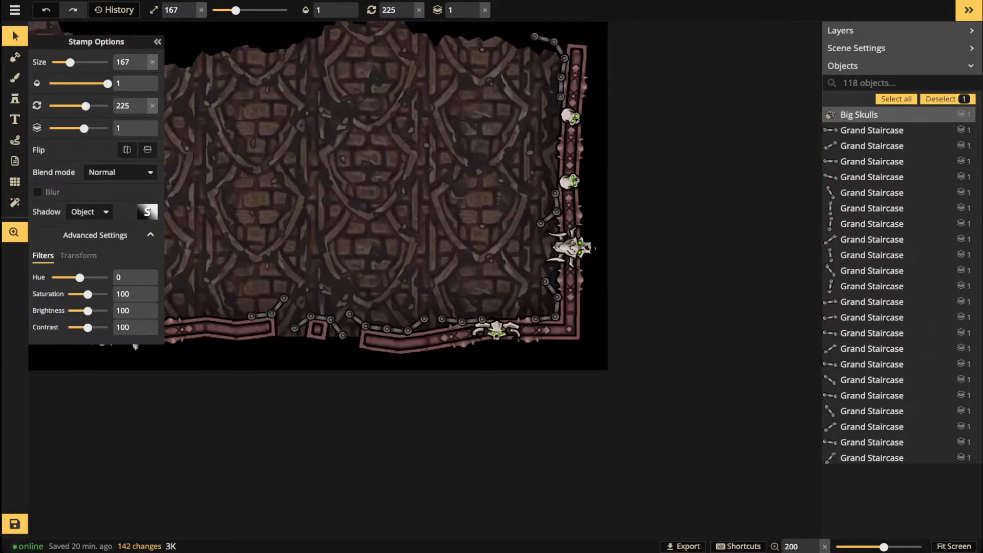
pyautogui.click(532, 333)
pyautogui.moveTo(533, 334); pyautogui.dragTo(562, 323)
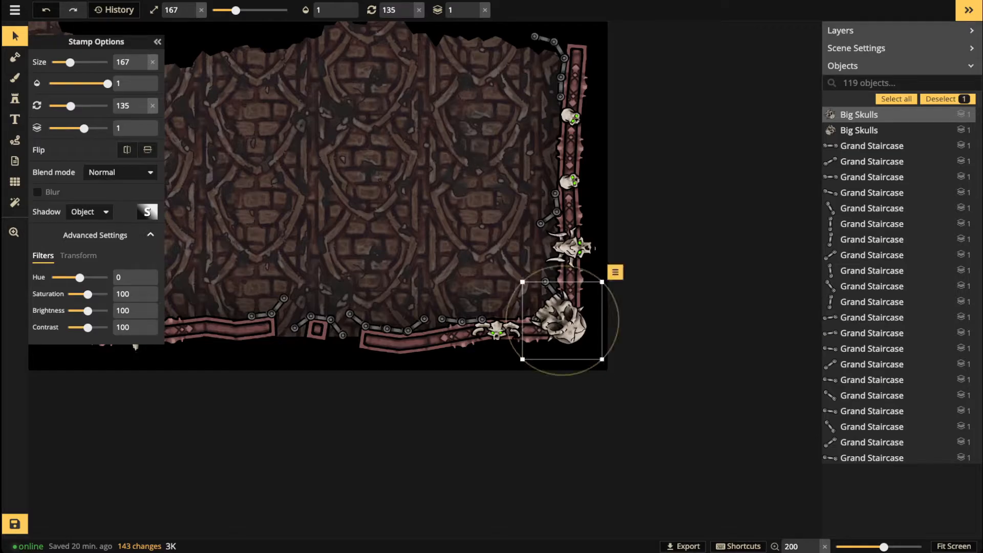
pyautogui.press('Escape')
pyautogui.scroll(-2, 310, 232)
pyautogui.moveTo(276, 218); pyautogui.dragTo(420, 278)
pyautogui.scroll(-1, 480, 292)
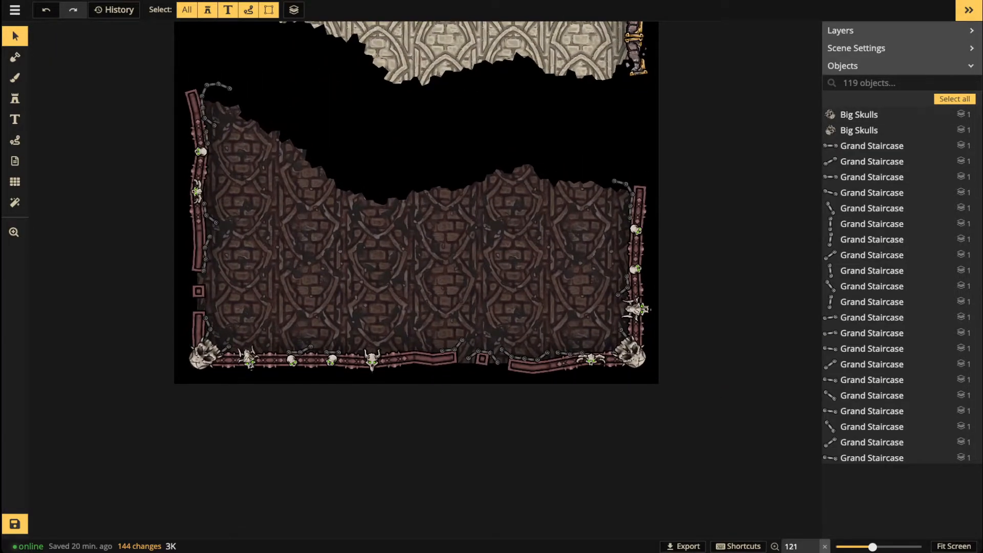
# Step: Save the map
pyautogui.scroll(-3, 327, 282)
pyautogui.moveTo(327, 281); pyautogui.dragTo(342, 392)
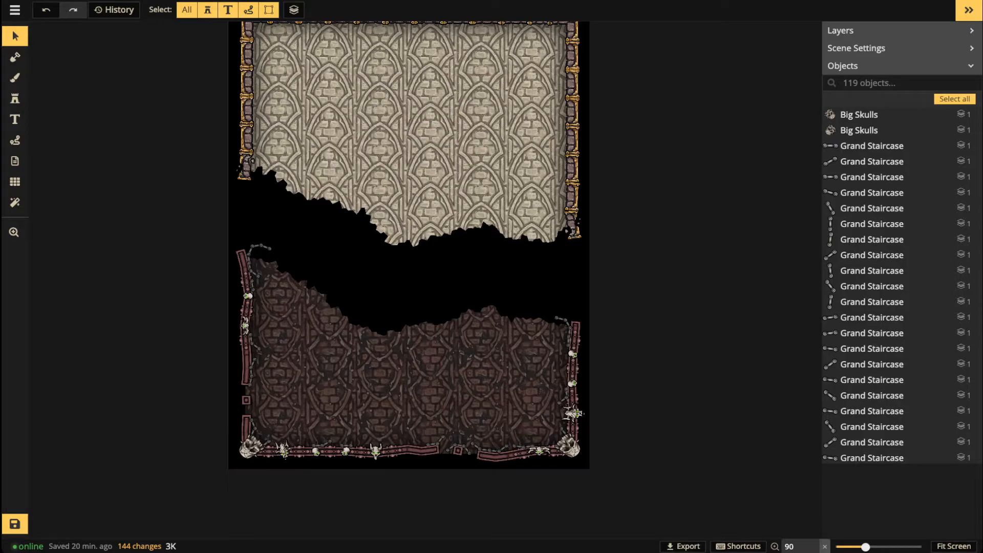
pyautogui.click(15, 524)
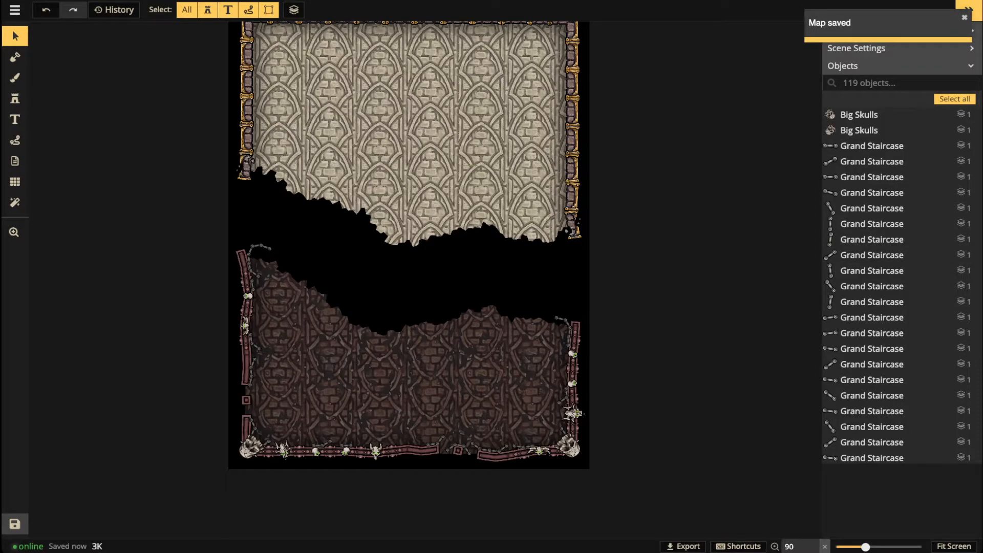
# Step: Return to the upper temple with the Stamp tool and reopen the stamp catalog
pyautogui.scroll(6, 325, 208)
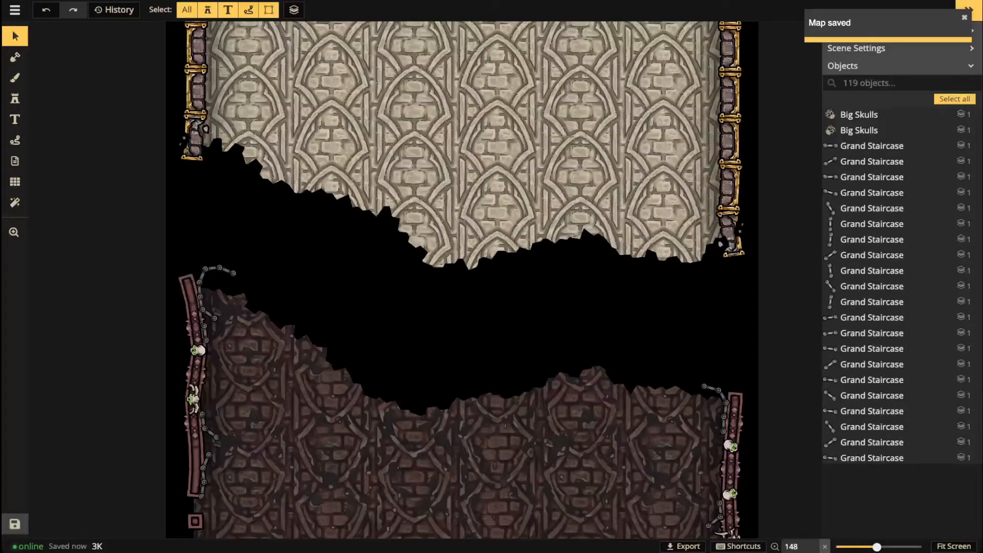
pyautogui.press('space')
pyautogui.moveTo(326, 207); pyautogui.dragTo(307, 417)
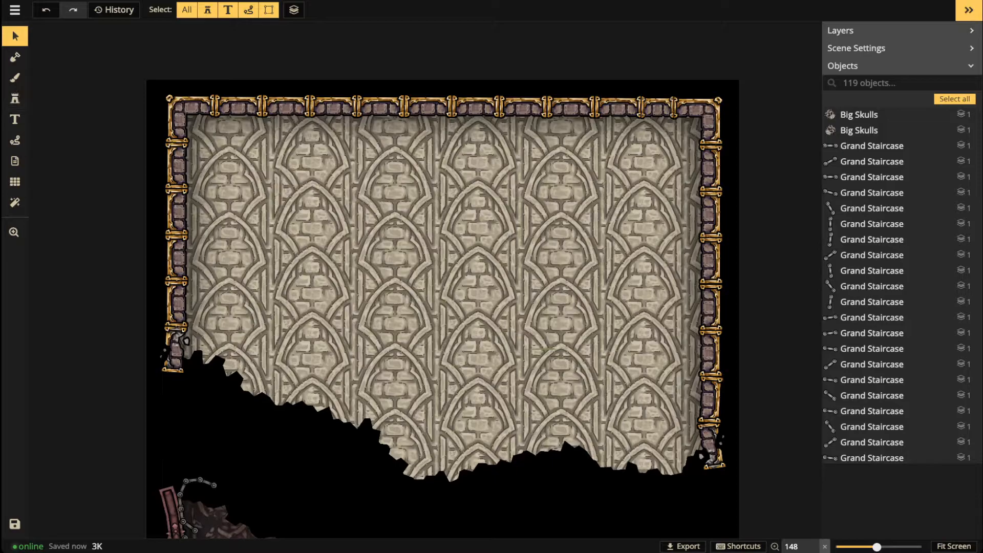
pyautogui.click(15, 98)
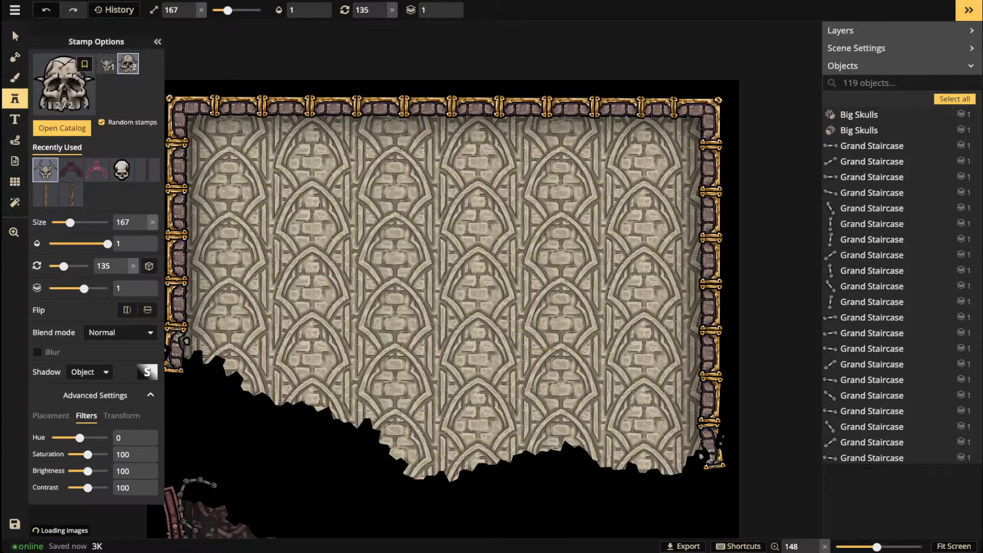
pyautogui.click(65, 88)
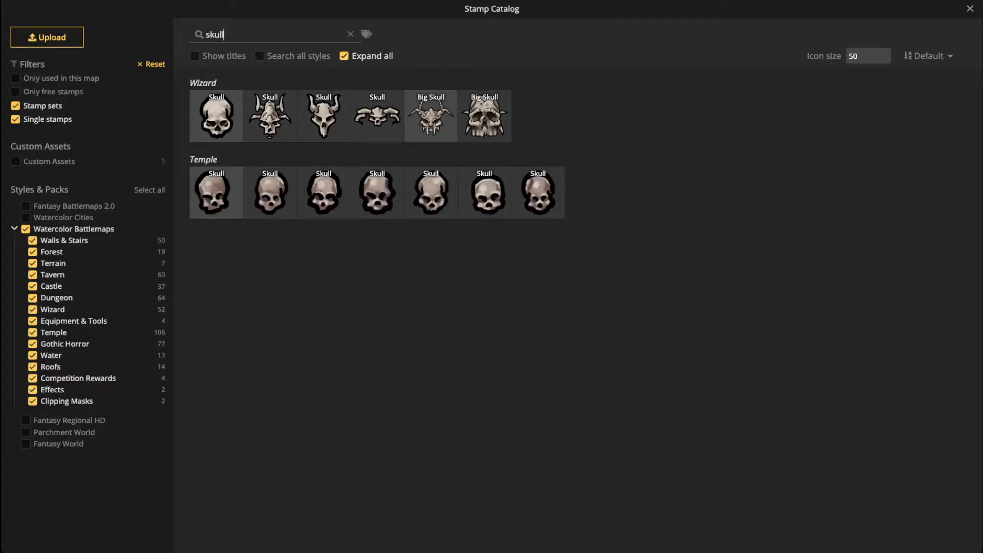
# Step: Filter the catalog to the Temple pack, clear the skull search, and choose Gold Wall Statues
pyautogui.click(26, 229)
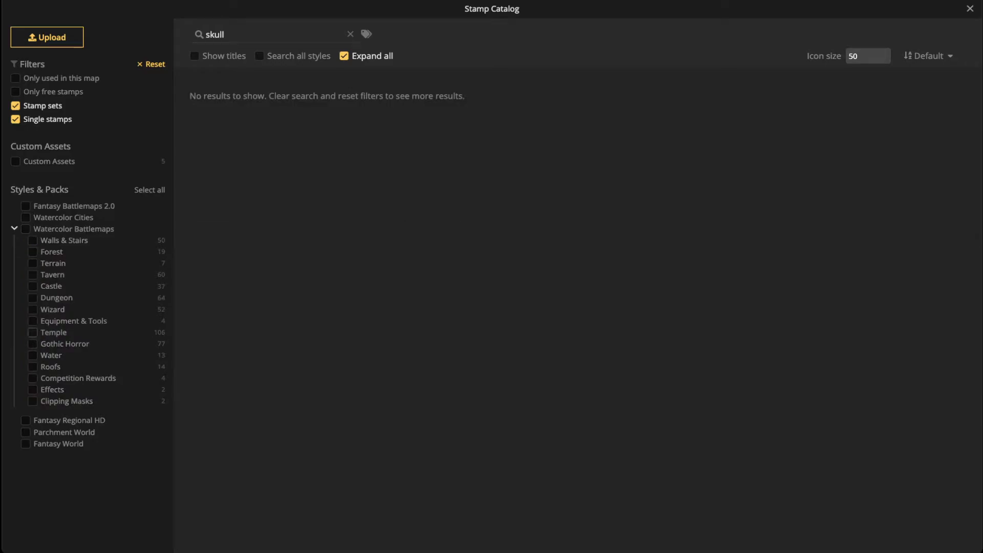
pyautogui.click(33, 333)
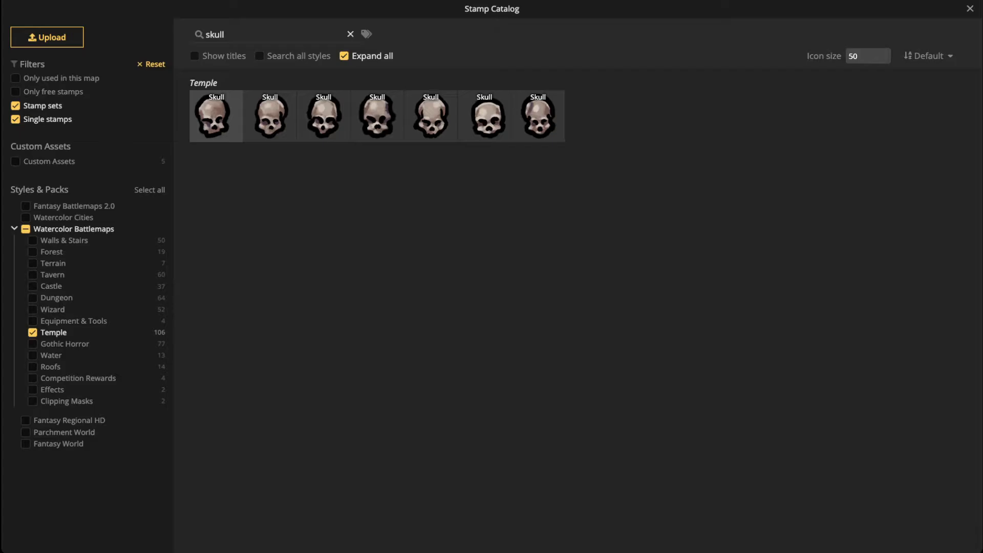
pyautogui.click(351, 34)
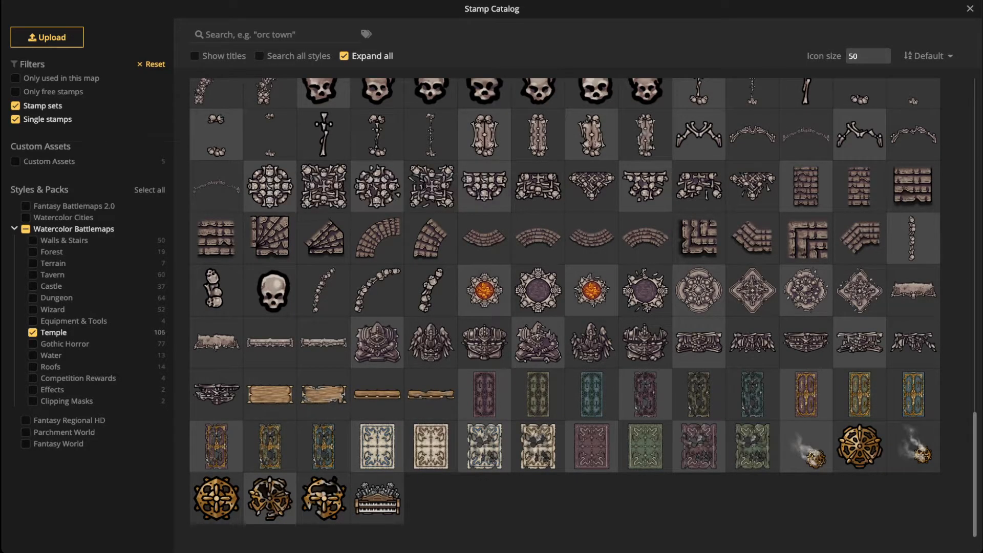
pyautogui.scroll(2, 378, 289)
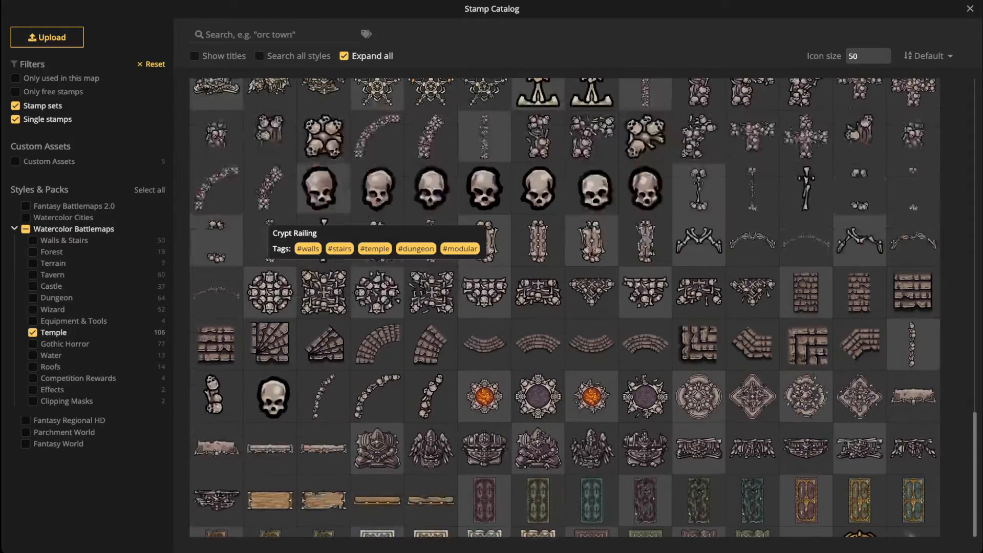
pyautogui.scroll(3, 377, 289)
pyautogui.scroll(3, 565, 307)
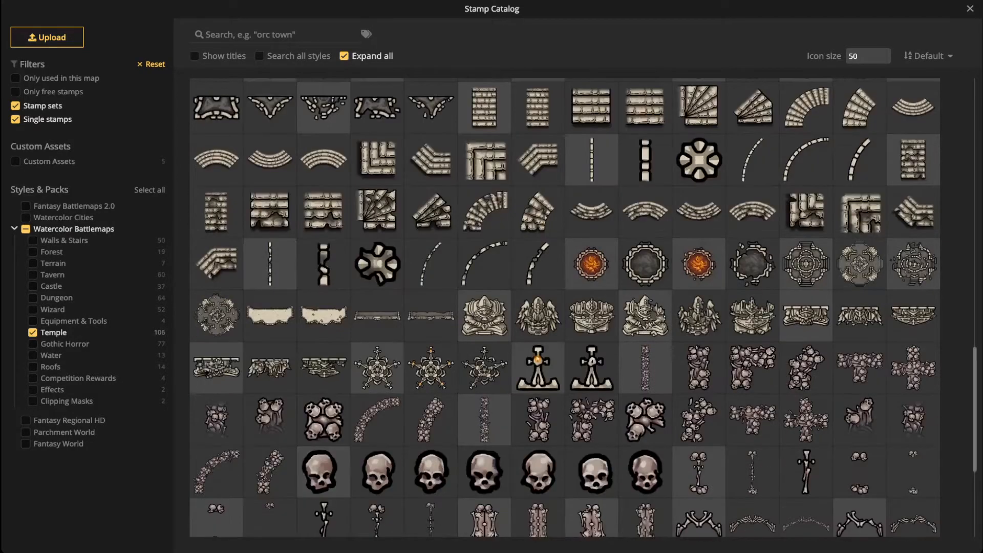
pyautogui.scroll(7, 564, 307)
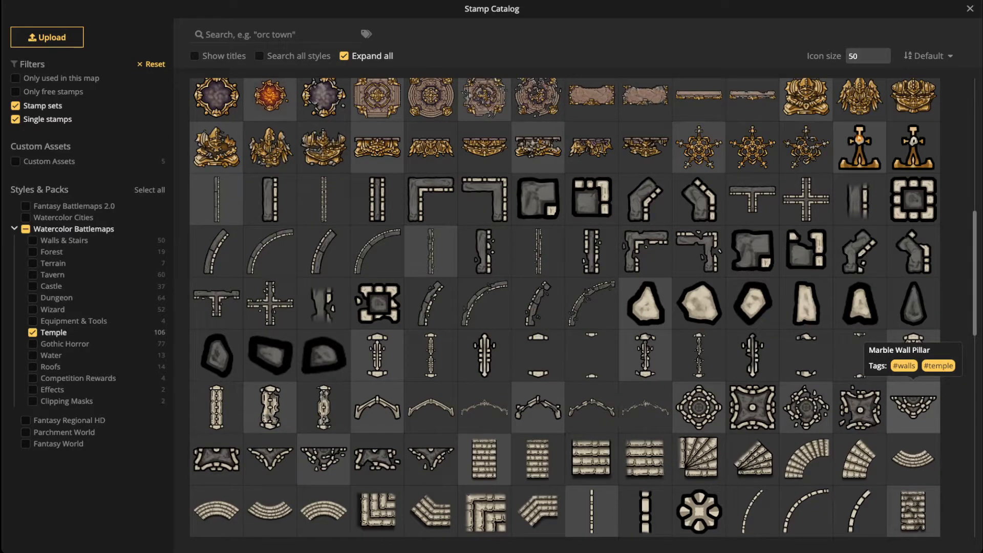
pyautogui.scroll(4, 913, 405)
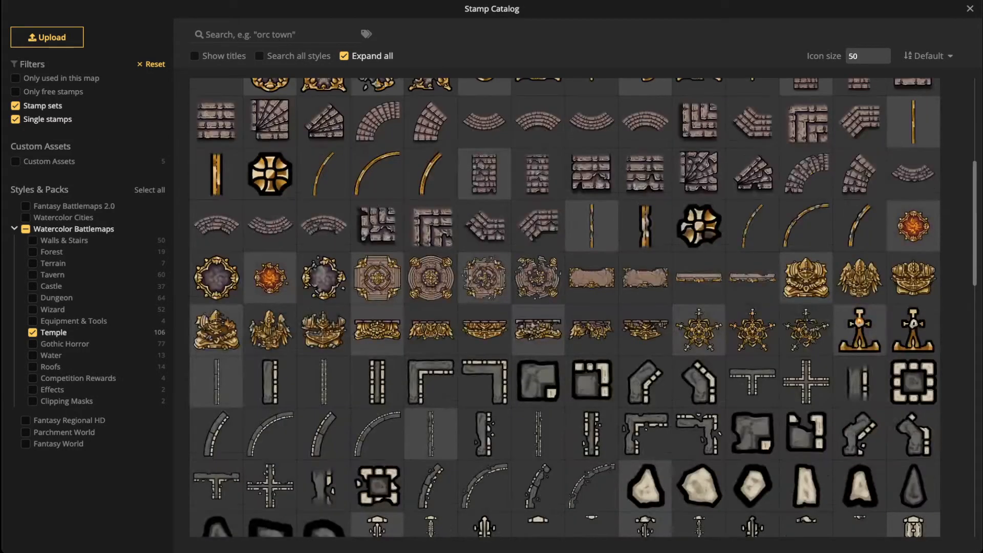
pyautogui.click(538, 330)
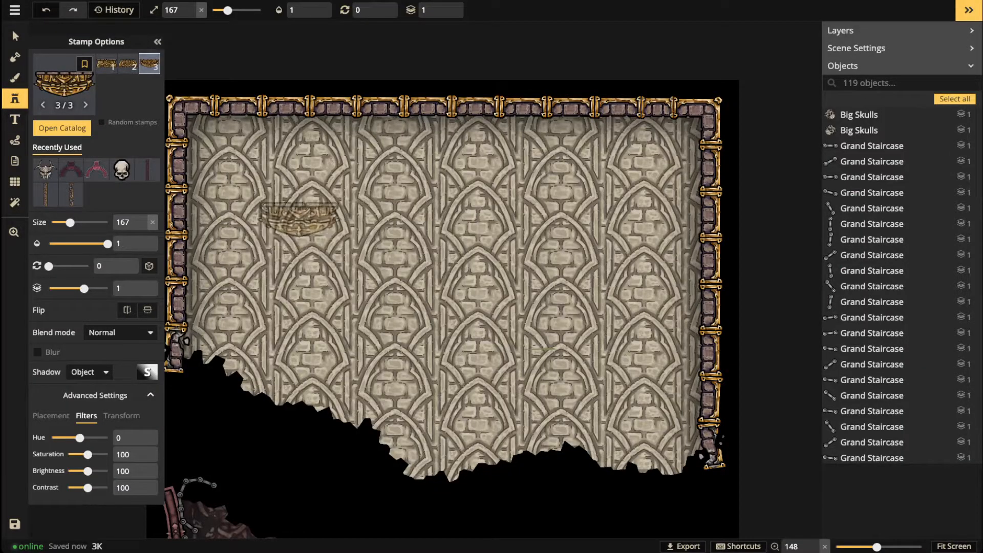
# Step: Place the gold wall statues on the temple's upper wall, then pick a square wall stamp
pyautogui.click(367, 233)
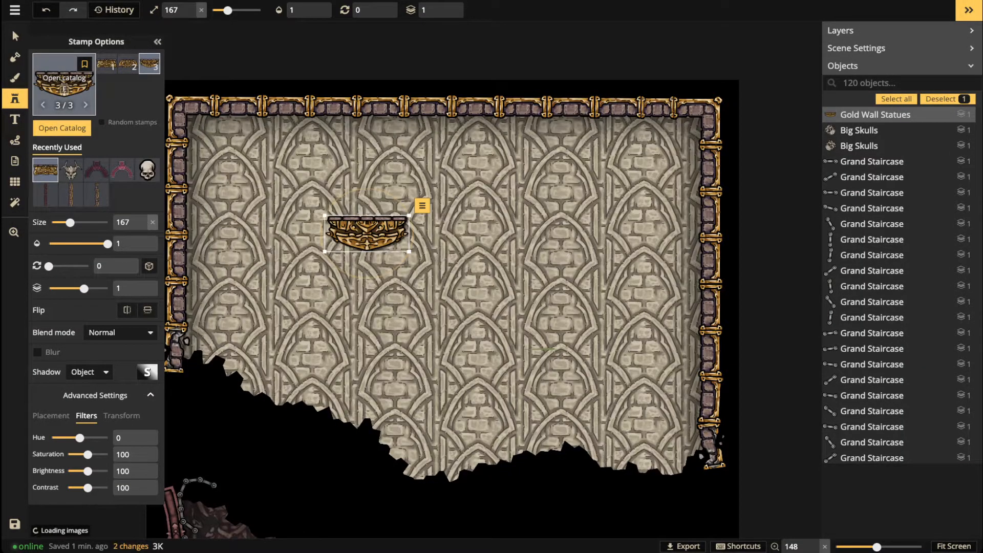
pyautogui.press('f')
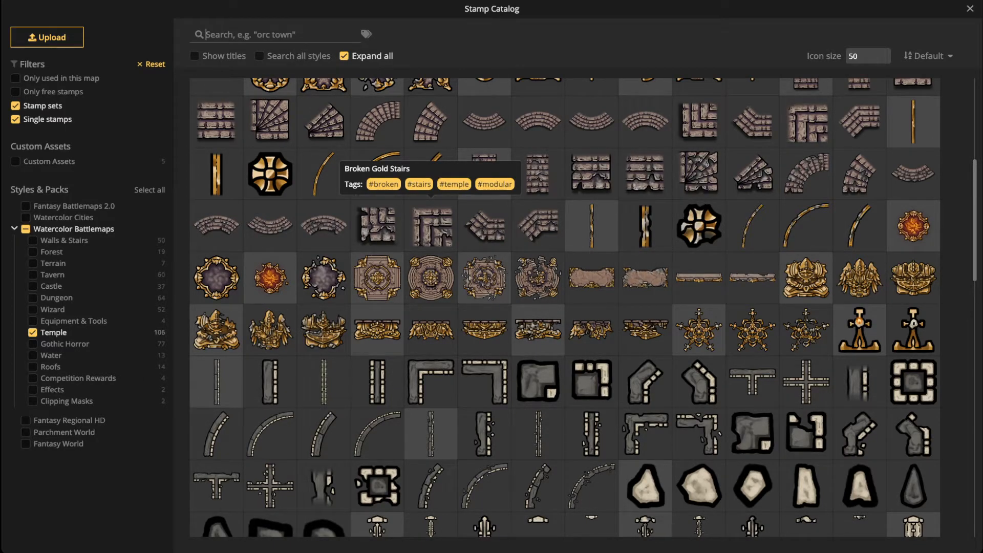
pyautogui.click(913, 382)
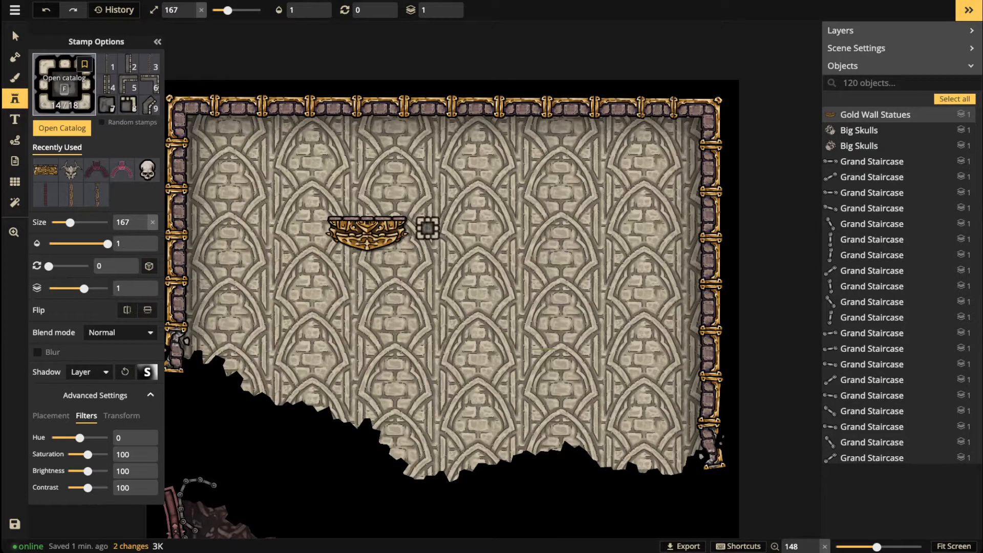
# Step: Load the ornate Gold Walls square stamp at rotation 0 and show the 30×40 grid
pyautogui.press('f')
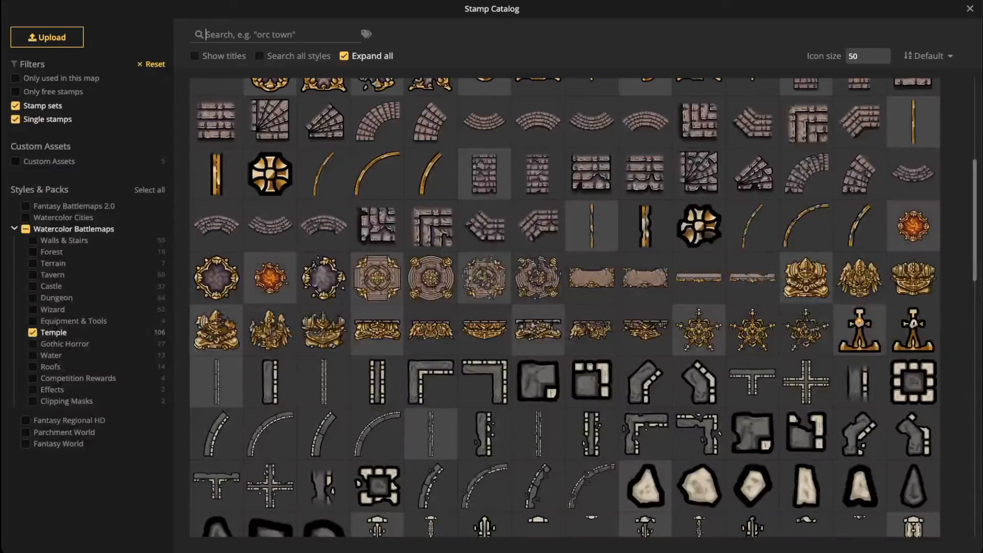
pyautogui.scroll(-5, 427, 228)
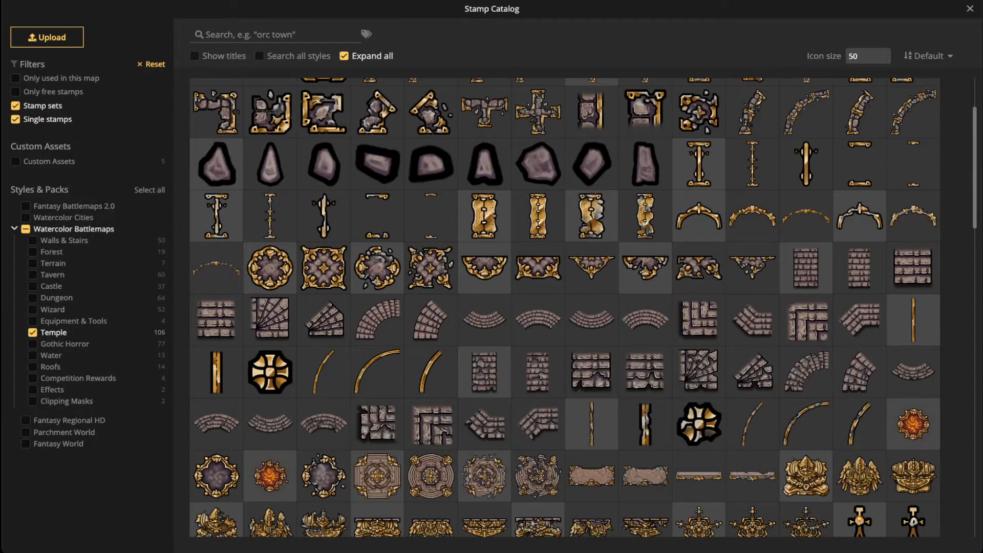
pyautogui.scroll(2, 428, 229)
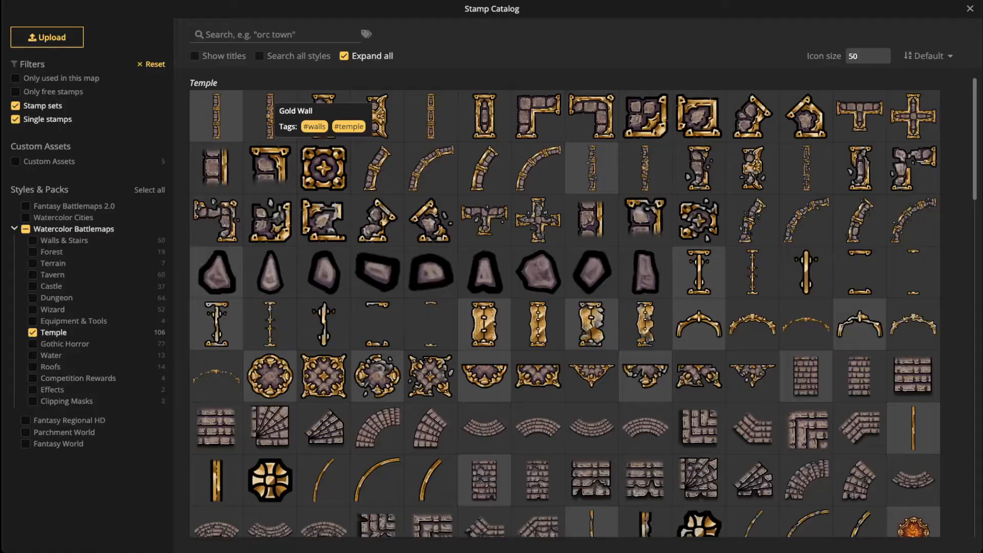
pyautogui.click(323, 168)
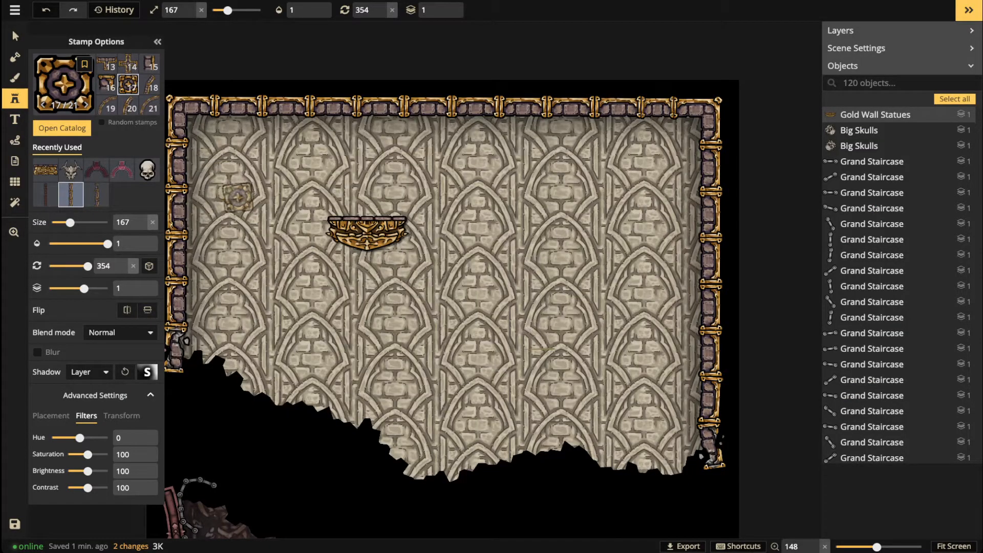
pyautogui.click(393, 10)
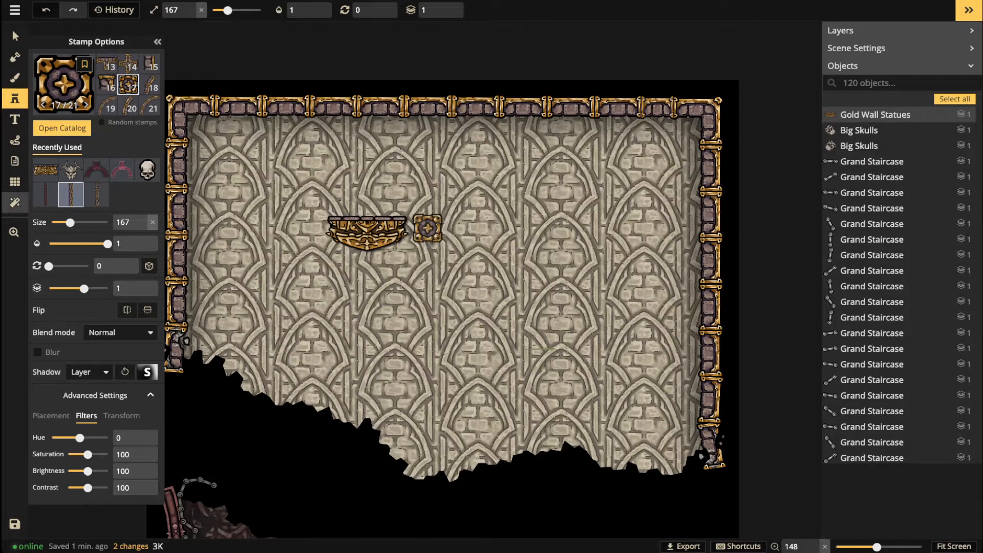
pyautogui.click(15, 182)
pyautogui.click(37, 58)
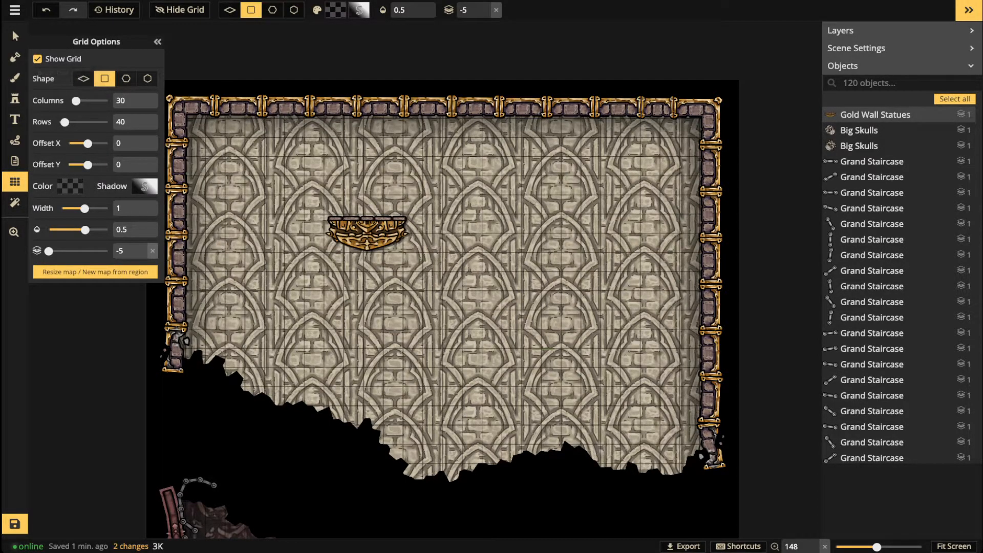
# Step: Stamp an ornate gold square wall block on the top wall, just right of the statues
pyautogui.click(15, 98)
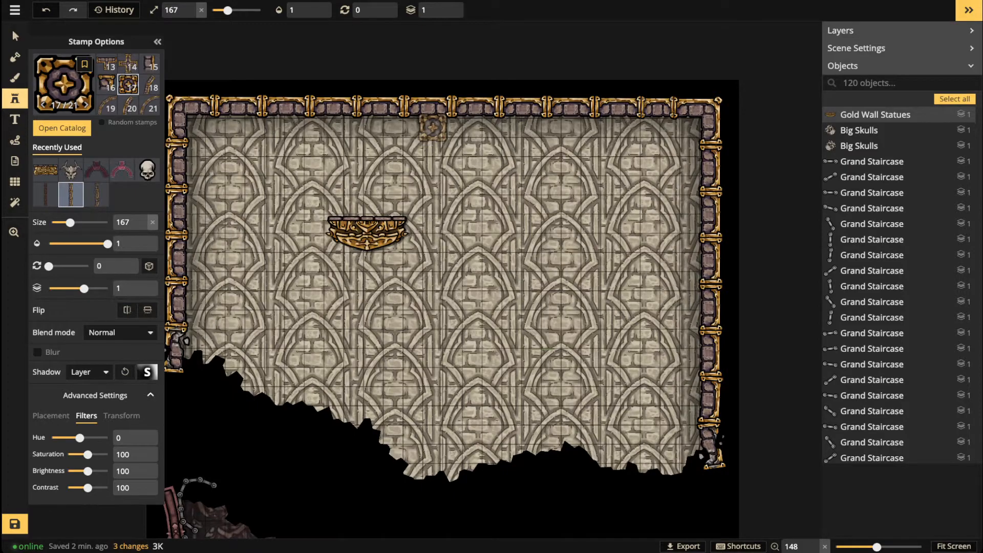
pyautogui.click(433, 127)
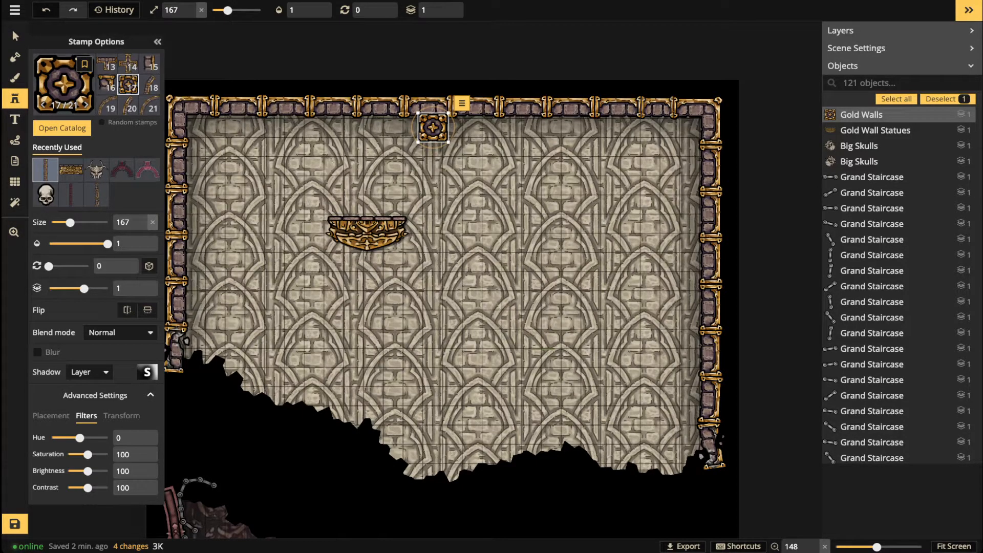
pyautogui.moveTo(433, 128); pyautogui.dragTo(437, 129)
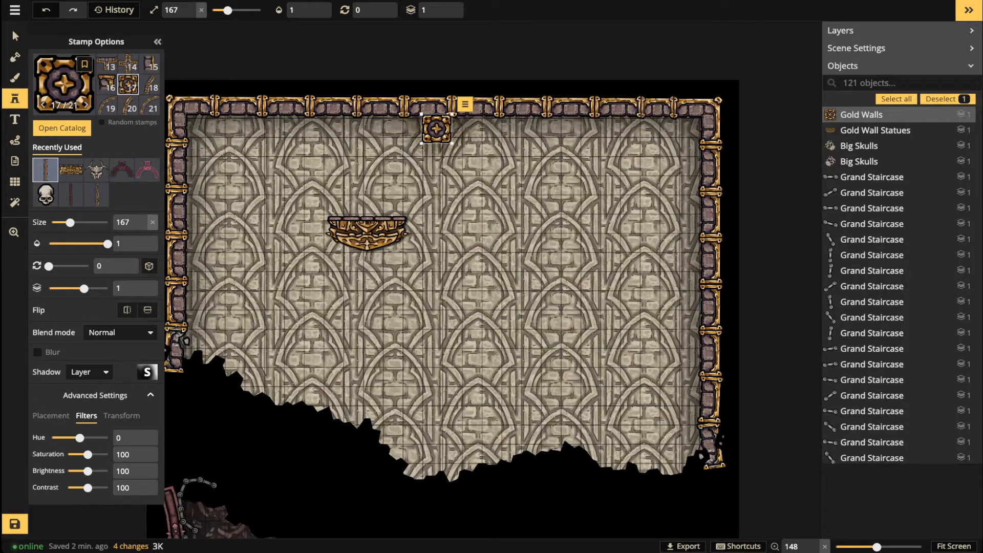
pyautogui.scroll(1, 434, 142)
pyautogui.scroll(4, 277, 147)
pyautogui.press('space')
pyautogui.moveTo(330, 149); pyautogui.dragTo(441, 183)
pyautogui.scroll(-2, 391, 176)
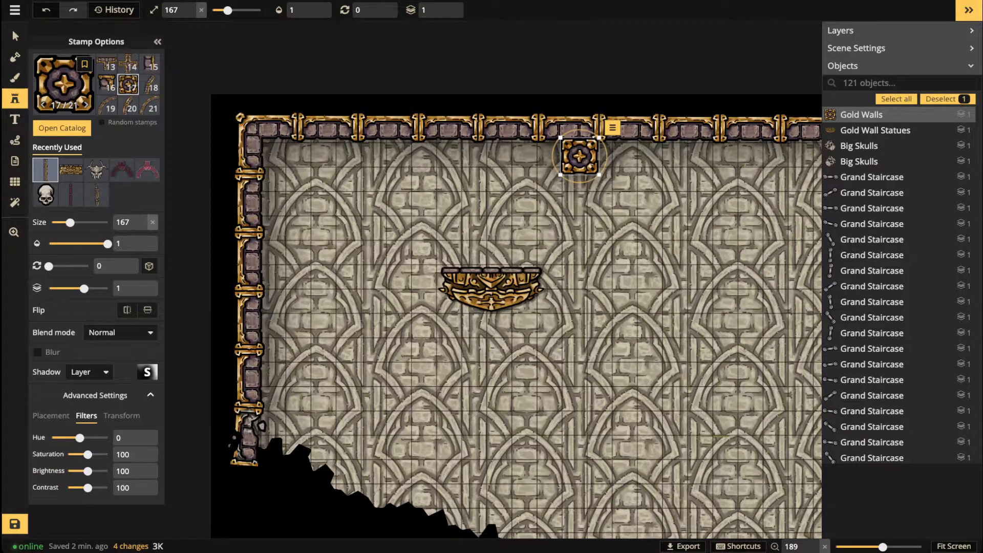
pyautogui.moveTo(578, 192); pyautogui.dragTo(406, 197)
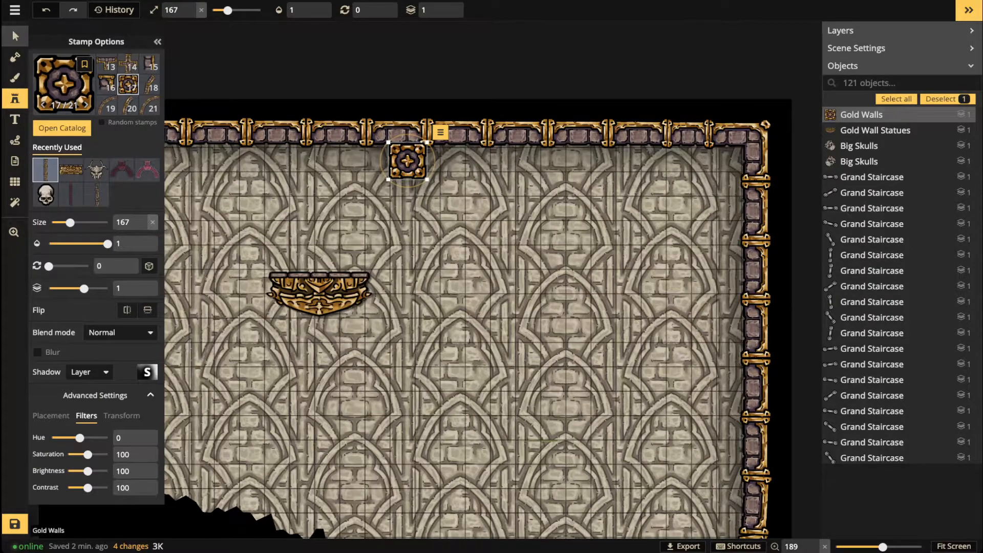
pyautogui.click(15, 35)
# Step: Put gold block copies into the top-left and top-right corners of the top wall
pyautogui.moveTo(412, 161); pyautogui.dragTo(416, 162)
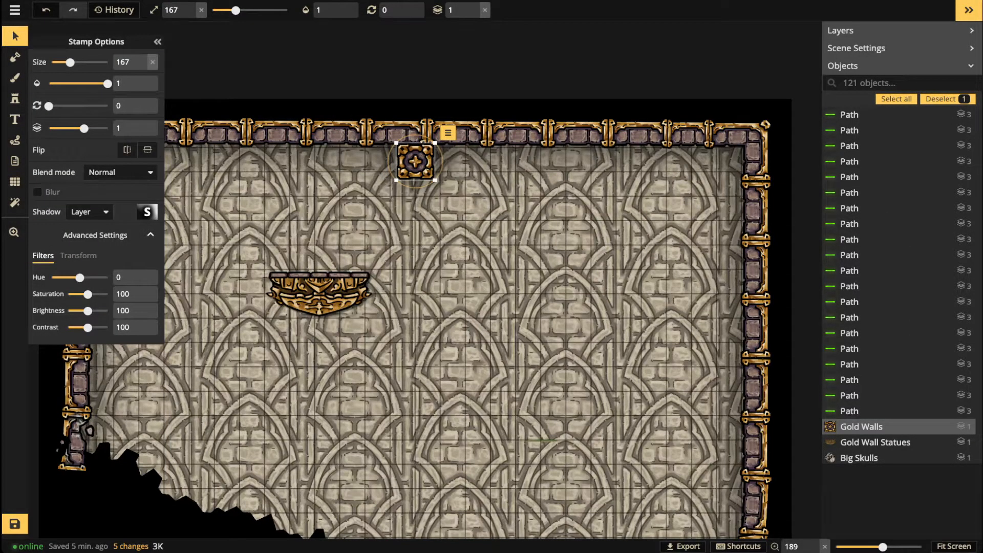
pyautogui.scroll(-5, 652, 225)
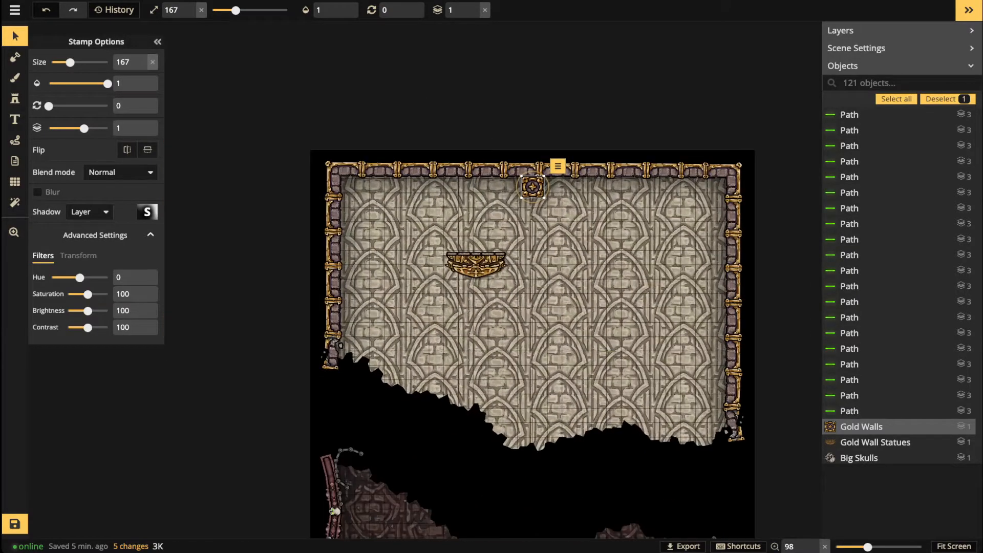
pyautogui.scroll(3, 517, 196)
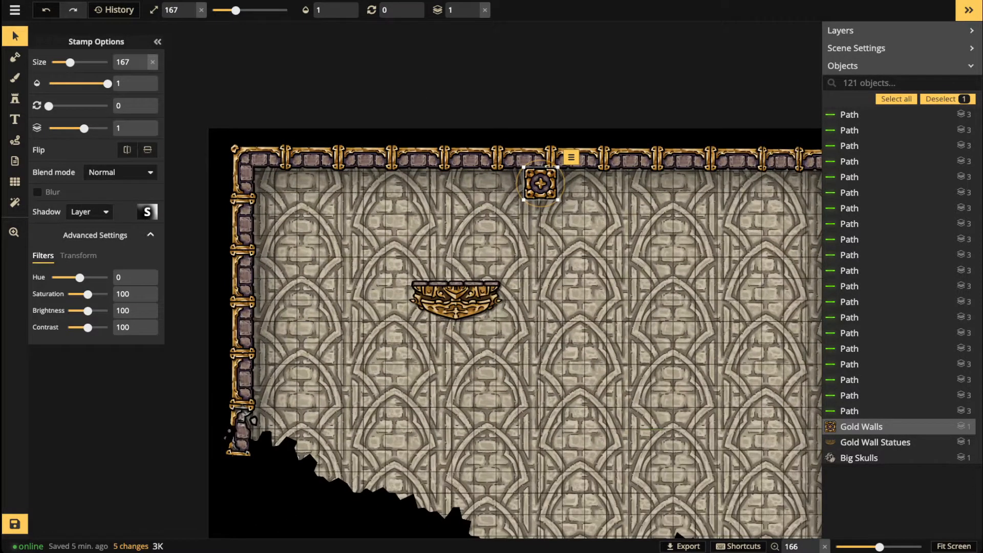
pyautogui.hotkey('ctrl', 'v')
pyautogui.moveTo(349, 198); pyautogui.dragTo(263, 181)
pyautogui.moveTo(540, 184); pyautogui.dragTo(281, 197)
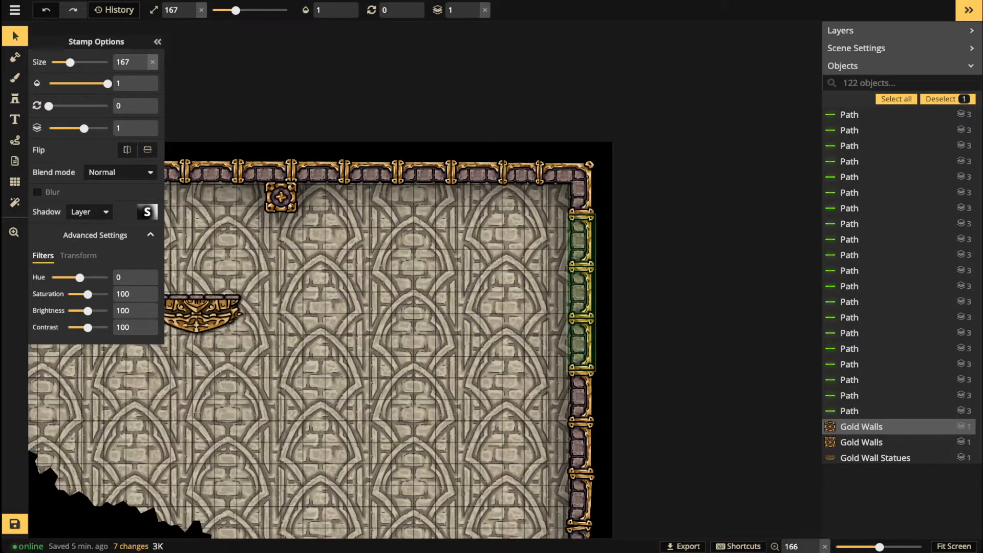
pyautogui.hotkey('ctrl', 'v')
pyautogui.moveTo(554, 212); pyautogui.dragTo(553, 196)
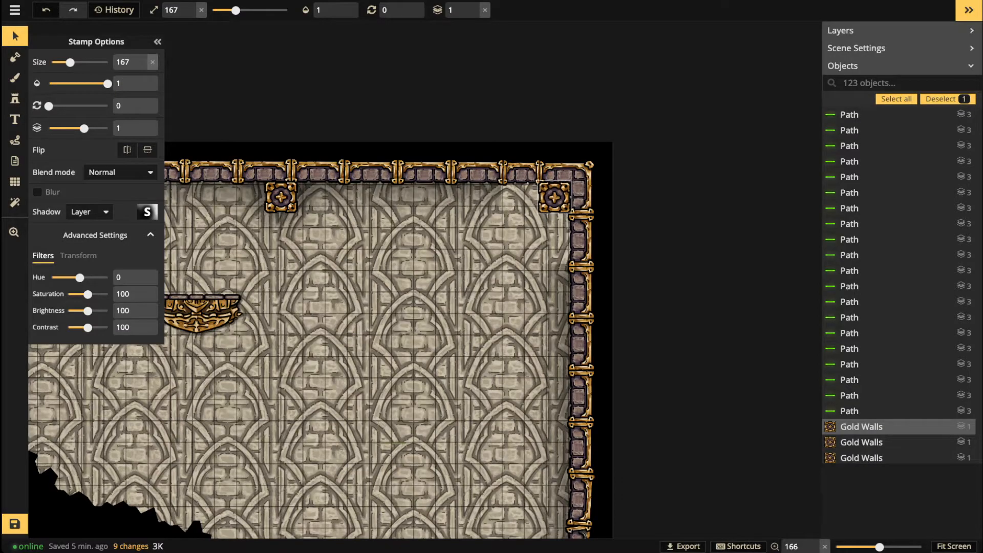
# Step: Paste two more gold blocks and space them evenly along the top wall
pyautogui.scroll(-1, 371, 225)
pyautogui.moveTo(371, 225); pyautogui.dragTo(539, 231)
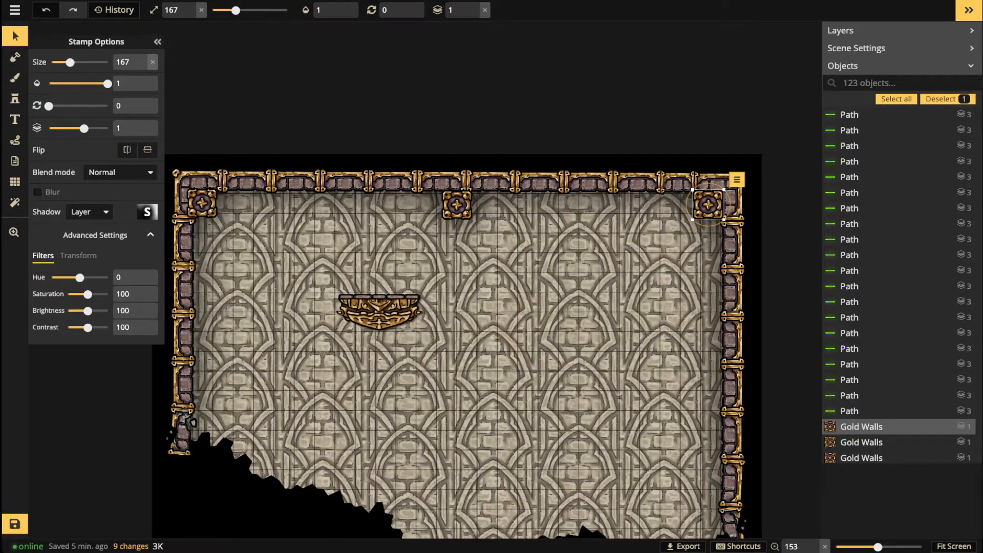
pyautogui.hotkey('ctrl', 'v')
pyautogui.moveTo(320, 208); pyautogui.dragTo(321, 205)
pyautogui.hotkey('ctrl', 'v')
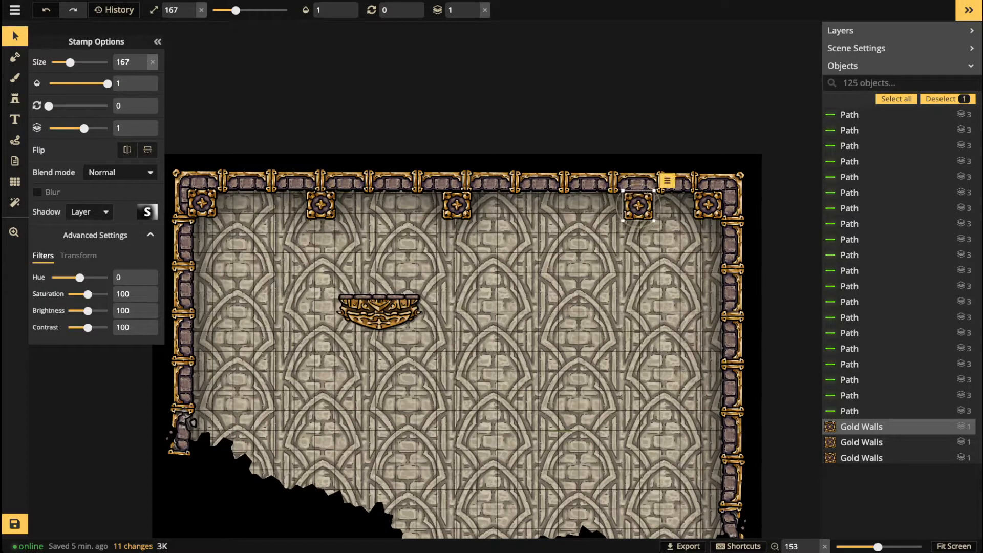
pyautogui.moveTo(638, 205); pyautogui.dragTo(580, 204)
pyautogui.press('Escape')
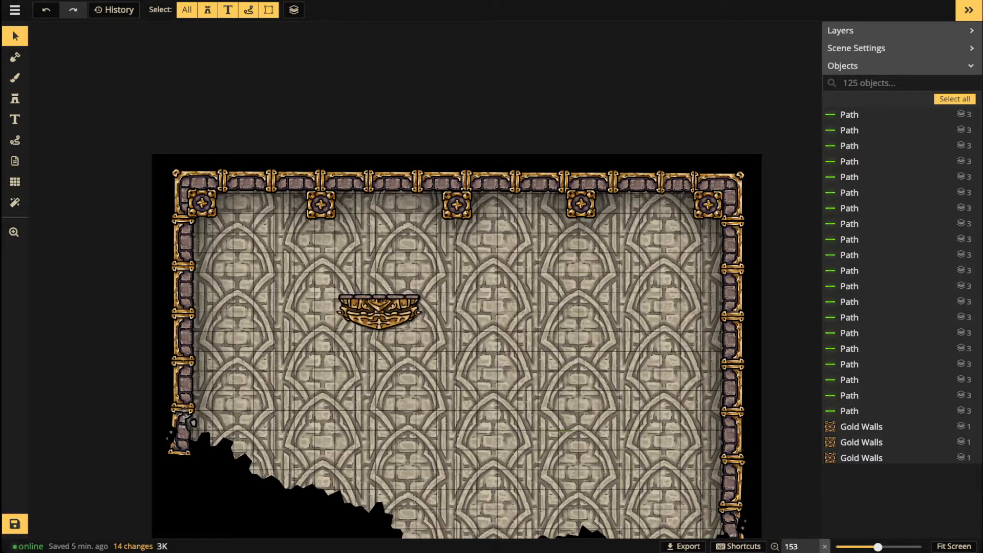
# Step: Copy the corner gold block onto the left wall and another onto the right wall
pyautogui.click(202, 203)
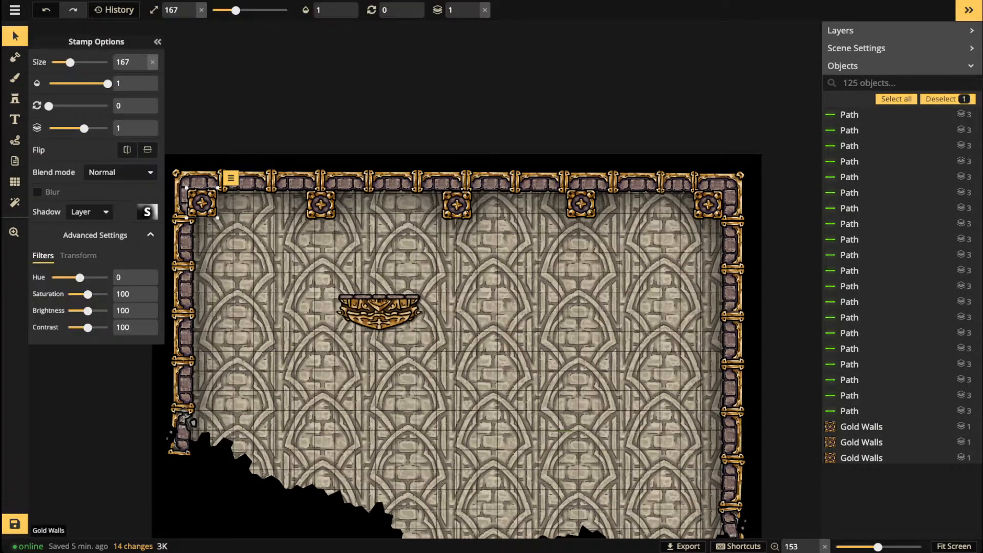
pyautogui.hotkey('ctrl', 'v')
pyautogui.moveTo(209, 356); pyautogui.dragTo(205, 322)
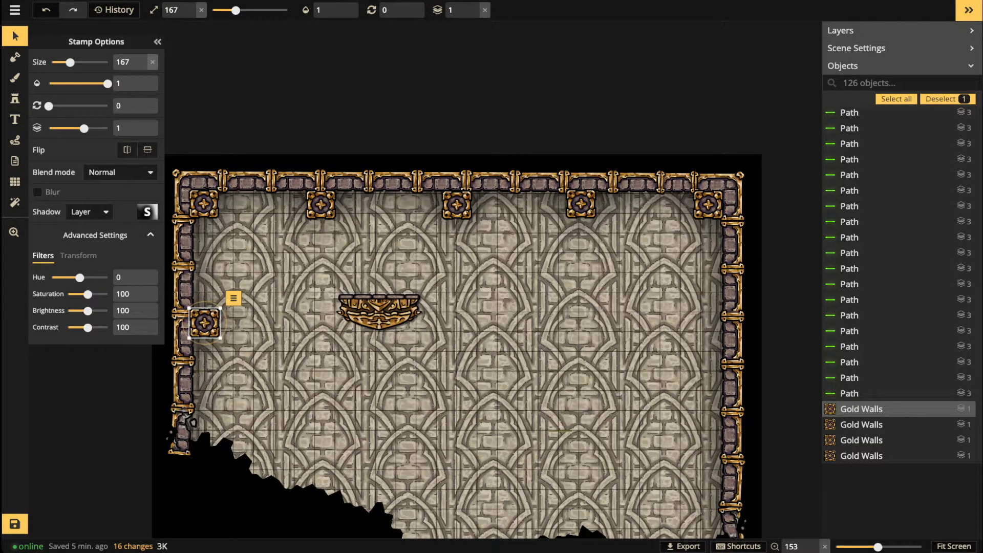
pyautogui.hotkey('ctrl', 'v')
pyautogui.moveTo(625, 327); pyautogui.dragTo(710, 324)
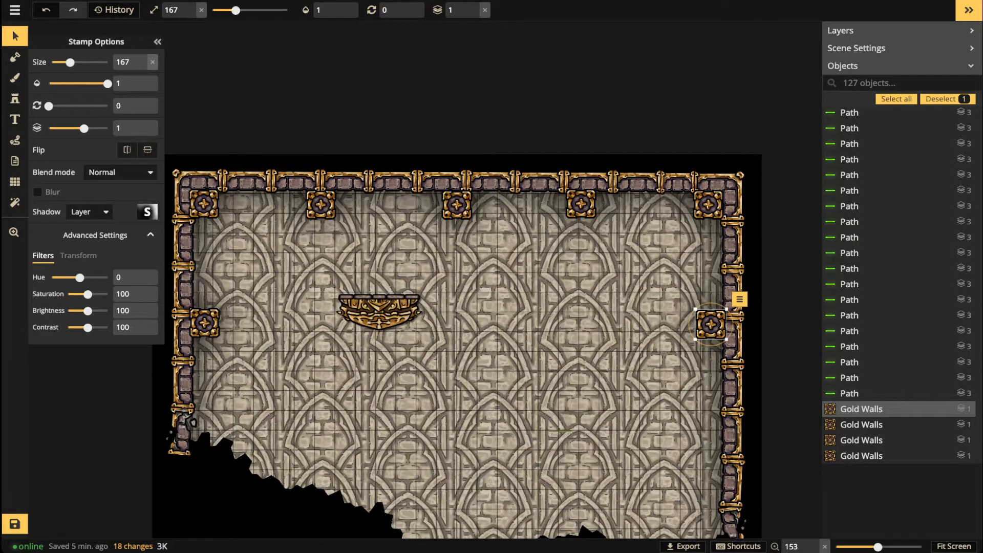
# Step: Add a second gold block lower down the right wall, deleting an extra pasted copy
pyautogui.hotkey('ctrl', 'v')
pyautogui.hotkey('ctrl', 'v')
pyautogui.press('space')
pyautogui.moveTo(621, 502); pyautogui.dragTo(517, 382)
pyautogui.press('Delete')
pyautogui.click(511, 381)
pyautogui.moveTo(511, 381); pyautogui.dragTo(606, 336)
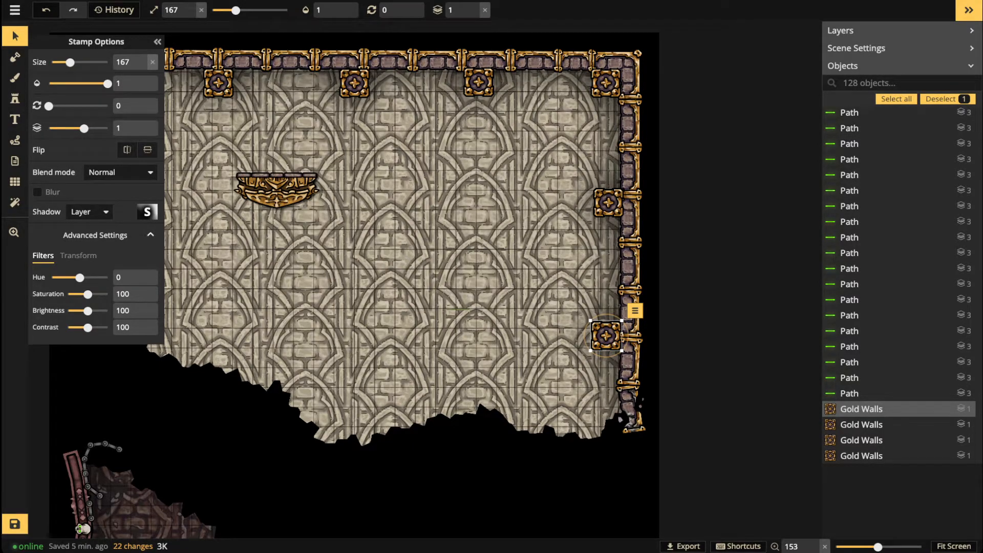
pyautogui.click(278, 319)
pyautogui.scroll(-2, 278, 318)
pyautogui.press('space')
pyautogui.moveTo(278, 318); pyautogui.dragTo(345, 323)
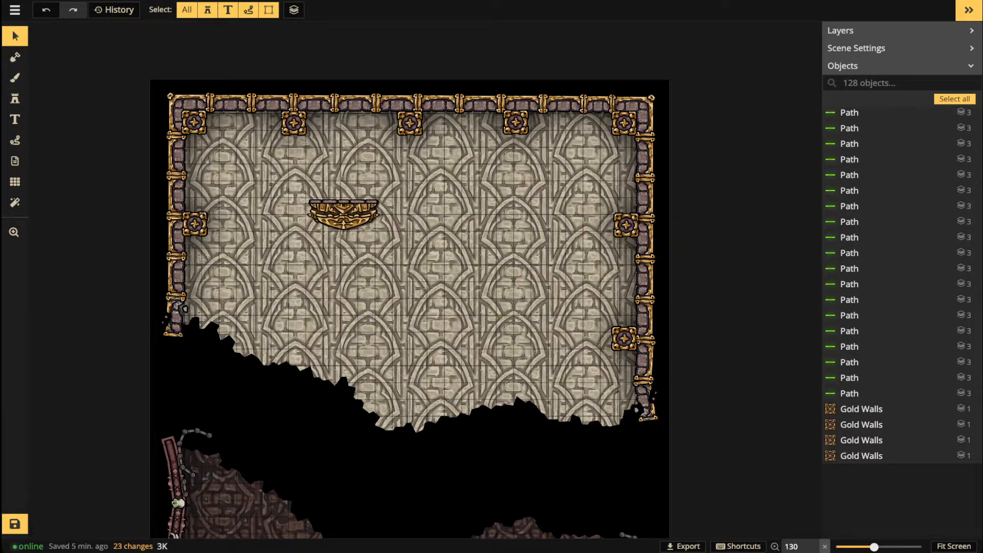
# Step: Move the gold wall statue onto the top wall between pillars, nudging two top pillars
pyautogui.click(343, 212)
pyautogui.moveTo(343, 212); pyautogui.dragTo(380, 261)
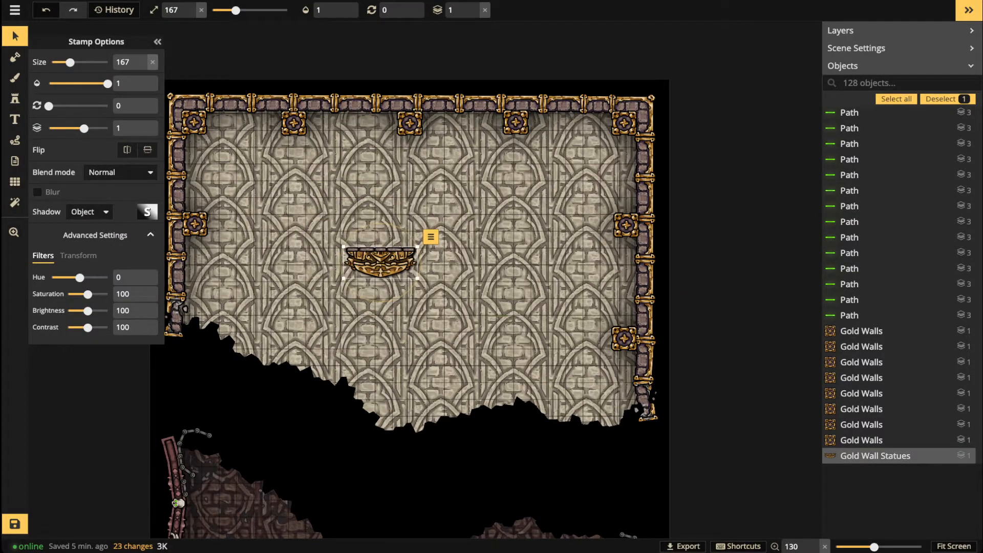
pyautogui.moveTo(515, 123); pyautogui.dragTo(517, 122)
pyautogui.click(410, 124)
pyautogui.moveTo(410, 124); pyautogui.dragTo(408, 123)
pyautogui.click(380, 262)
pyautogui.moveTo(380, 262); pyautogui.dragTo(349, 125)
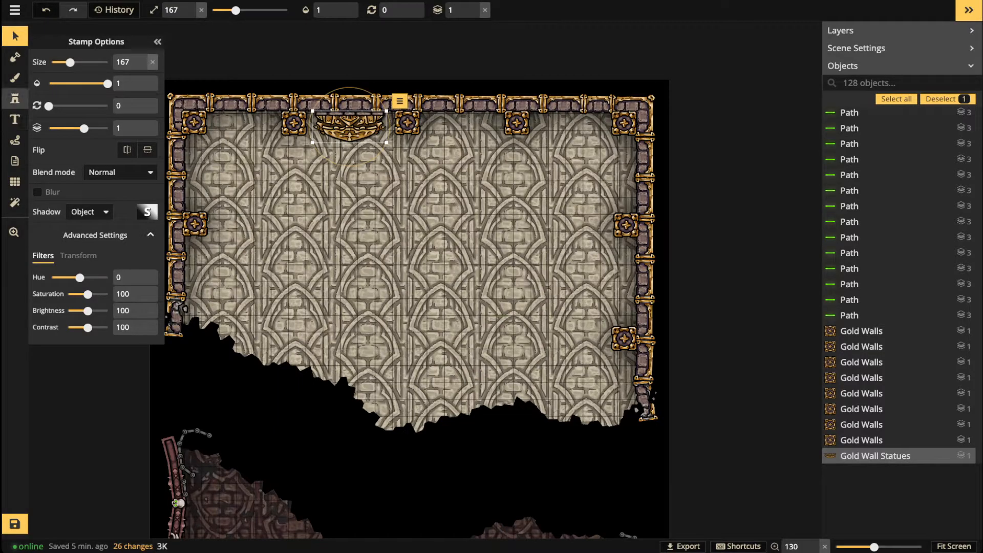
# Step: Stamp a second Gold Wall Statues ornament on the top wall and shift it slightly left
pyautogui.click(15, 98)
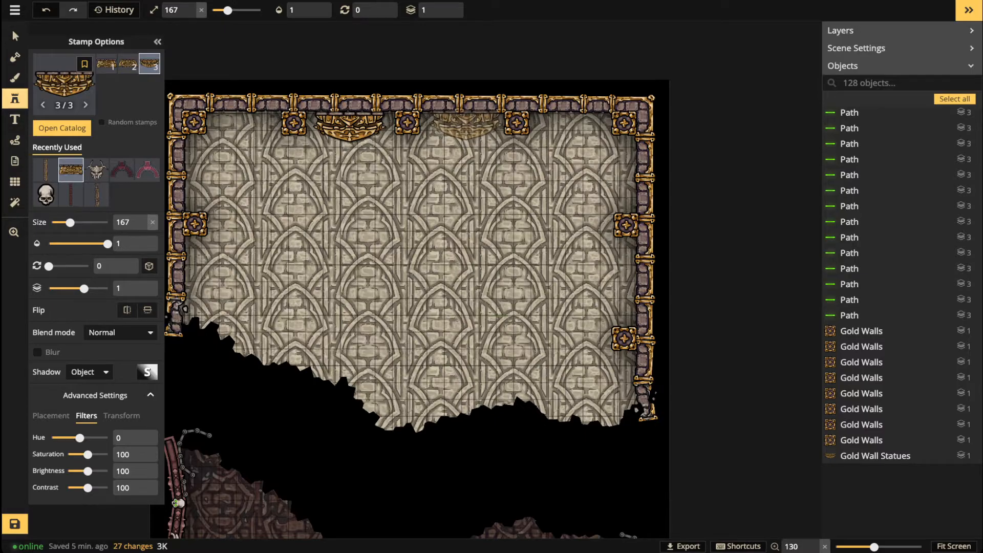
pyautogui.click(468, 122)
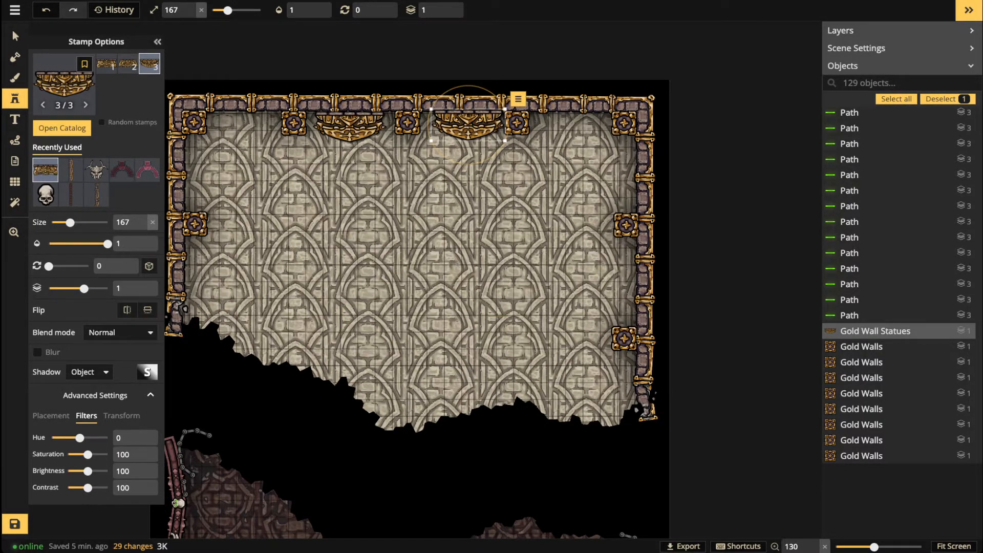
pyautogui.click(15, 36)
pyautogui.scroll(3, 407, 116)
pyautogui.press('Left')
pyautogui.press('Left')
pyautogui.press('Left')
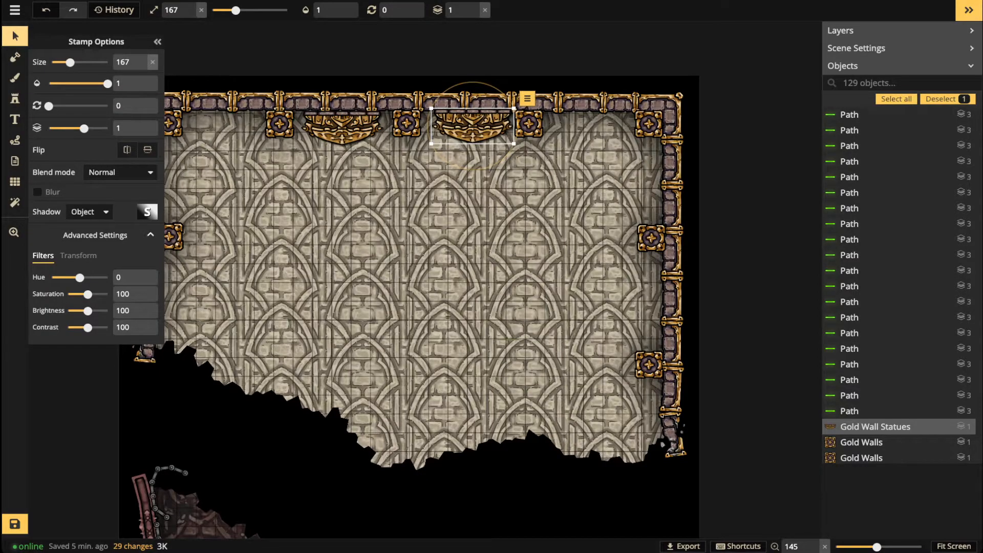
# Step: Check the statues and top pillars, nudging the top-left corner pillar right
pyautogui.click(529, 123)
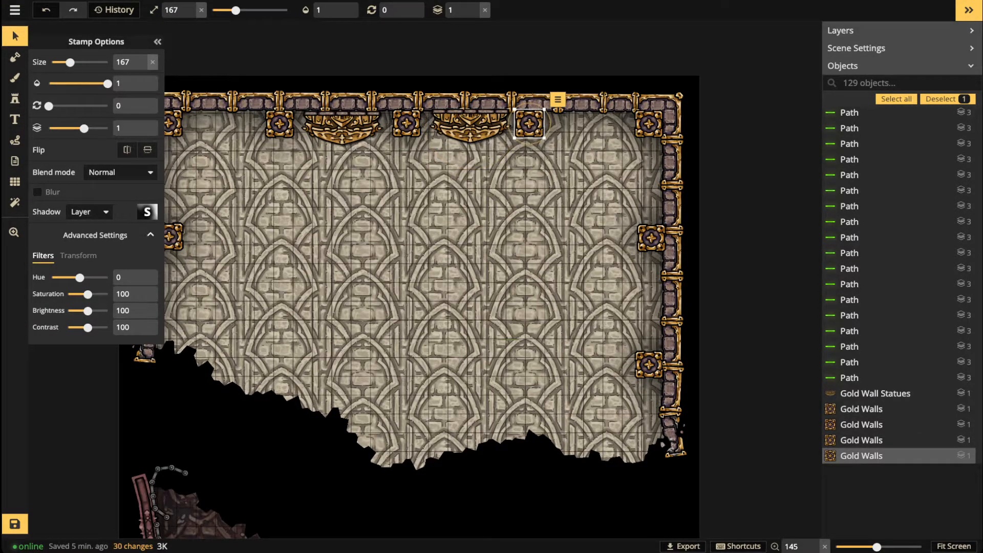
pyautogui.click(470, 125)
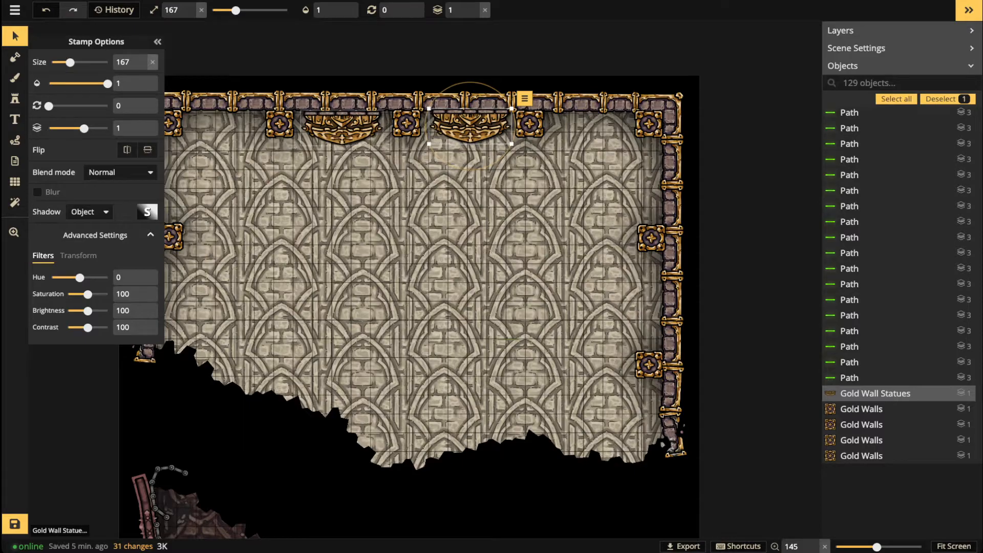
pyautogui.click(341, 126)
pyautogui.click(384, 211)
pyautogui.scroll(-4, 383, 211)
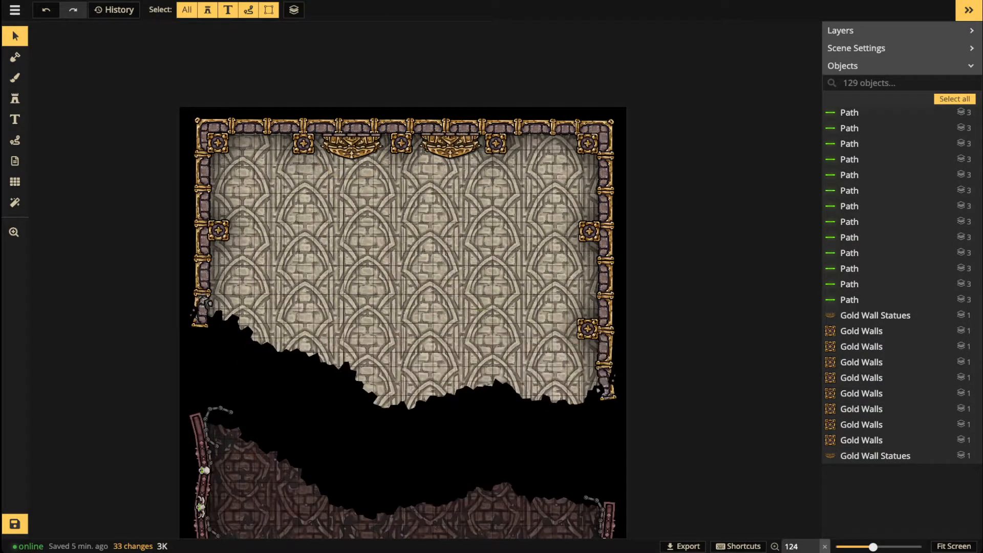
pyautogui.click(303, 144)
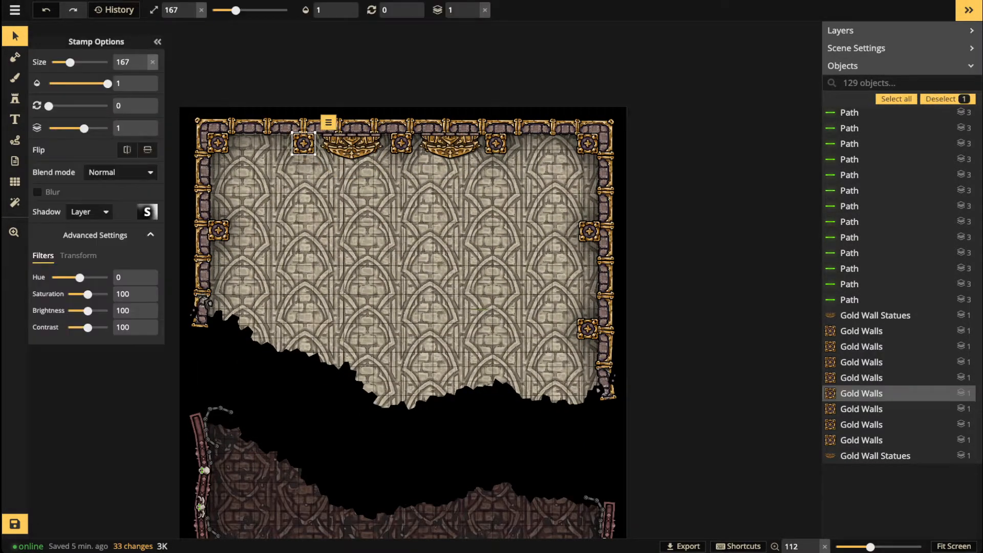
pyautogui.click(496, 144)
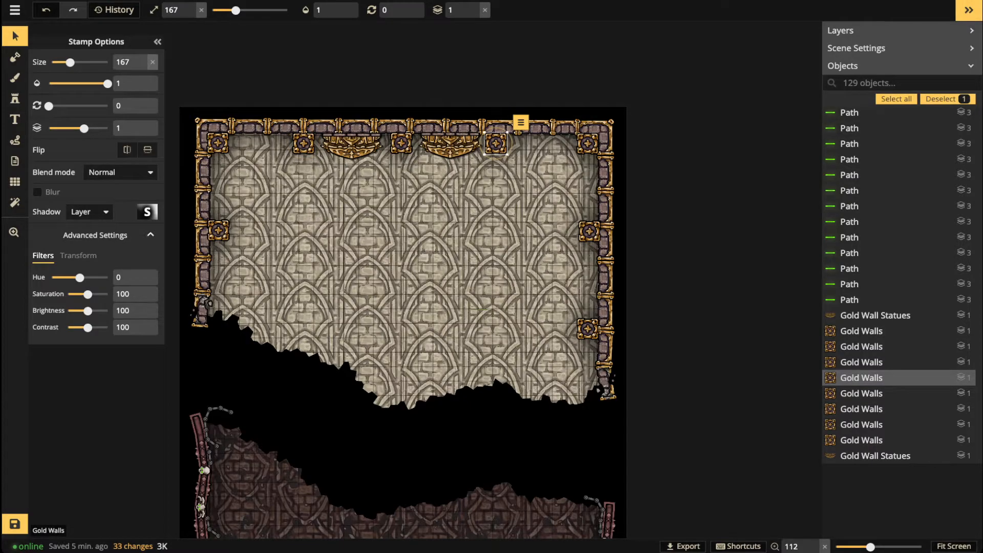
pyautogui.press('Escape')
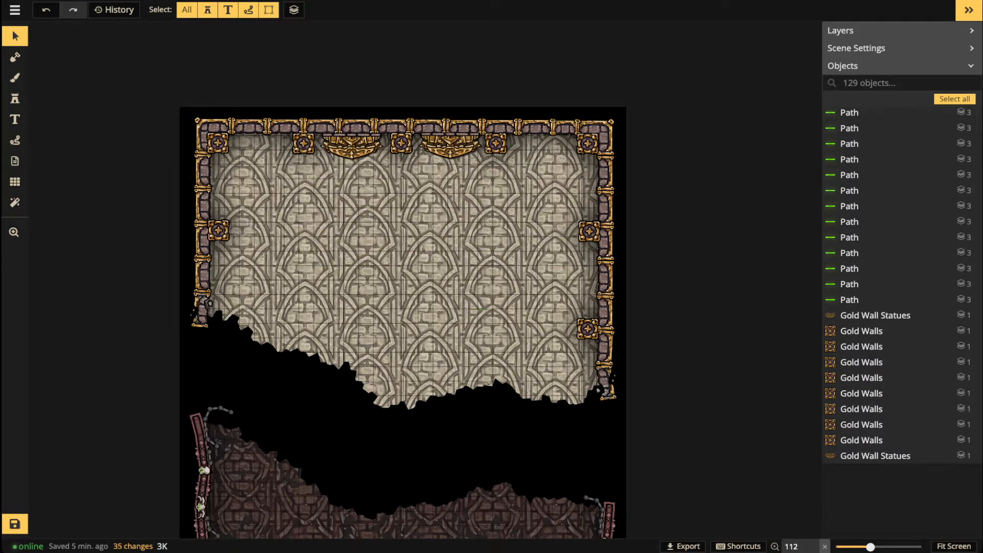
pyautogui.click(218, 142)
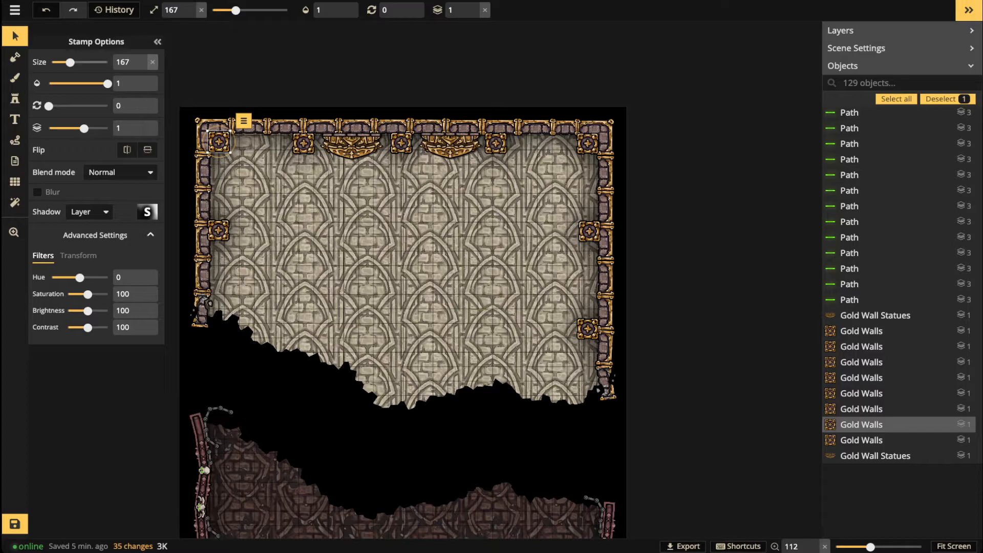
pyautogui.press('Right')
# Step: Nudge the top-left corner gold pillar slightly into place
pyautogui.click(14, 36)
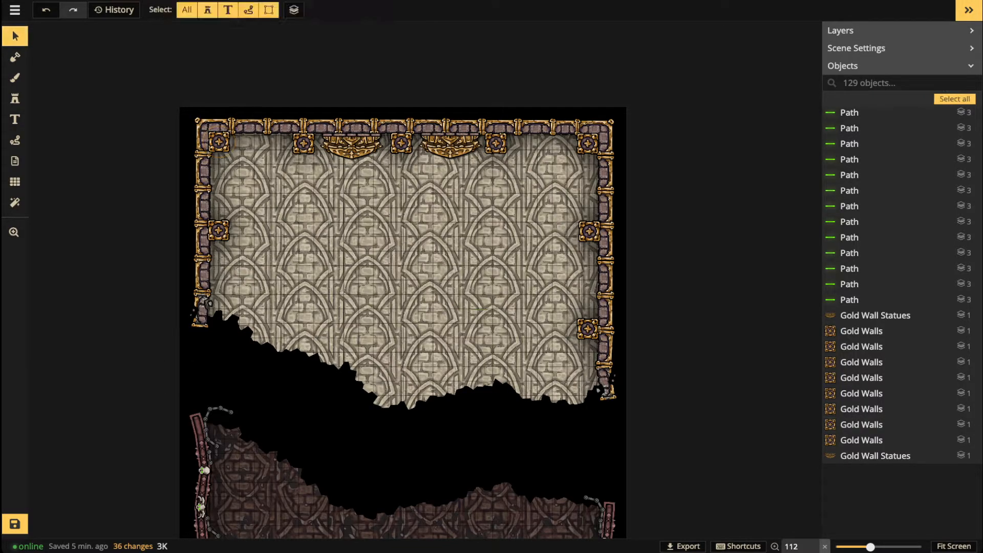
pyautogui.click(219, 142)
pyautogui.moveTo(219, 142); pyautogui.dragTo(219, 143)
pyautogui.scroll(1, 336, 158)
pyautogui.scroll(3, 356, 155)
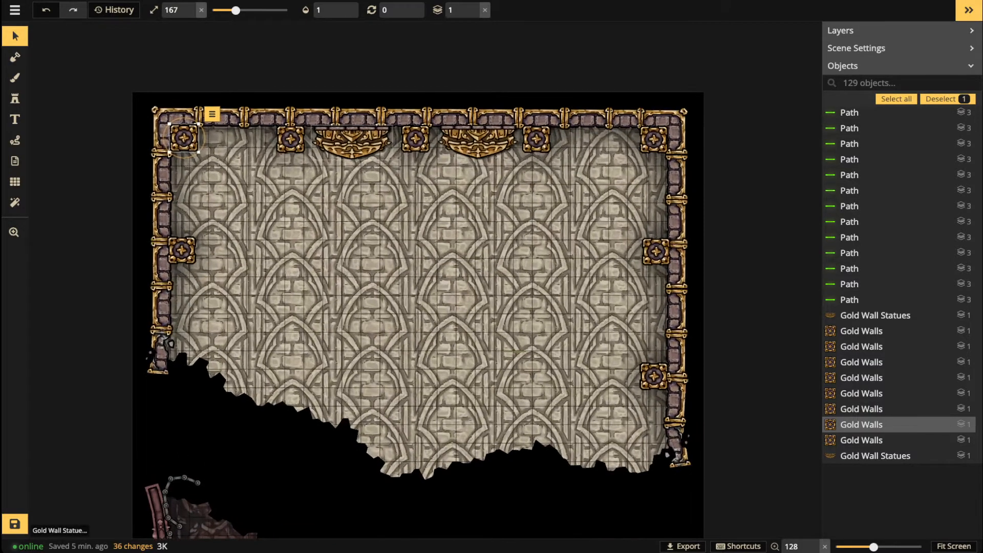
# Step: Delete both gold wall statues from the top wall
pyautogui.click(354, 148)
pyautogui.press('Delete')
pyautogui.click(479, 143)
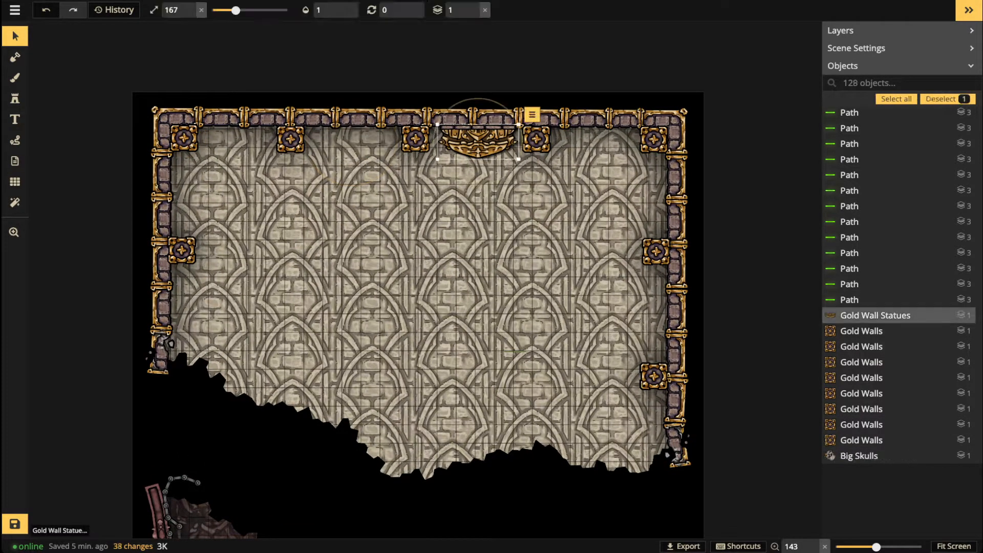
pyautogui.press('Delete')
# Step: Shift the left-middle and right-middle side pillars a few pixels down into alignment
pyautogui.click(183, 250)
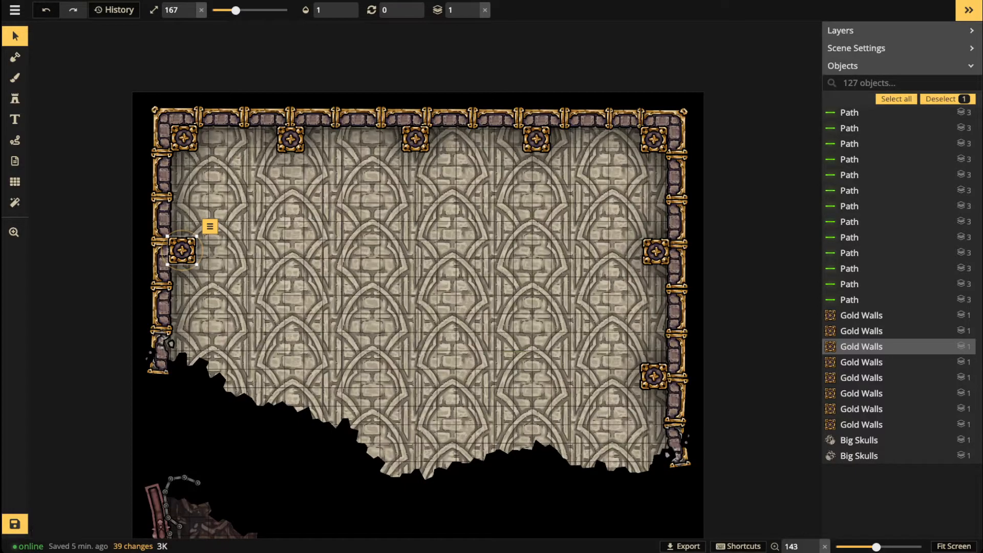
pyautogui.moveTo(656, 251); pyautogui.dragTo(657, 253)
pyautogui.moveTo(182, 251); pyautogui.dragTo(183, 251)
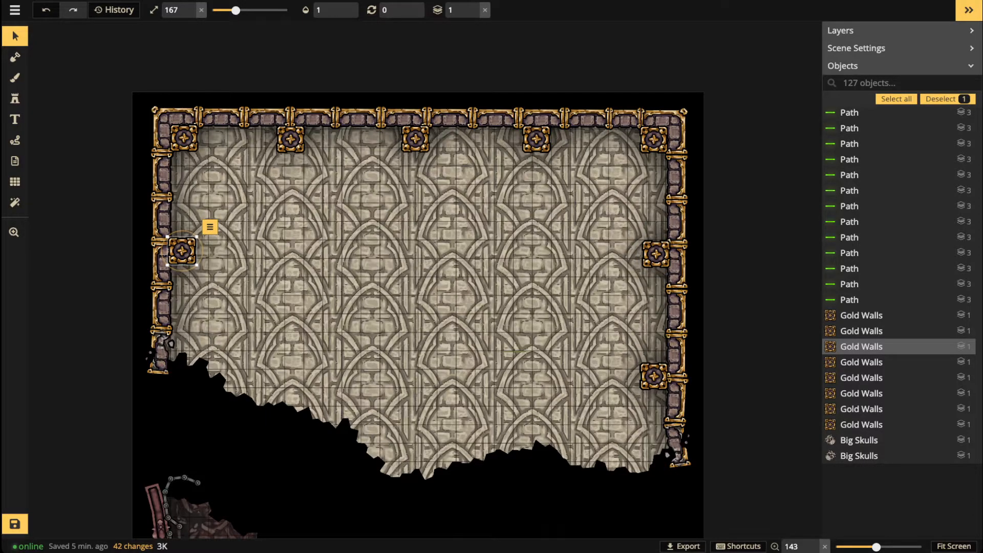
pyautogui.click(656, 254)
pyautogui.moveTo(182, 250); pyautogui.dragTo(182, 252)
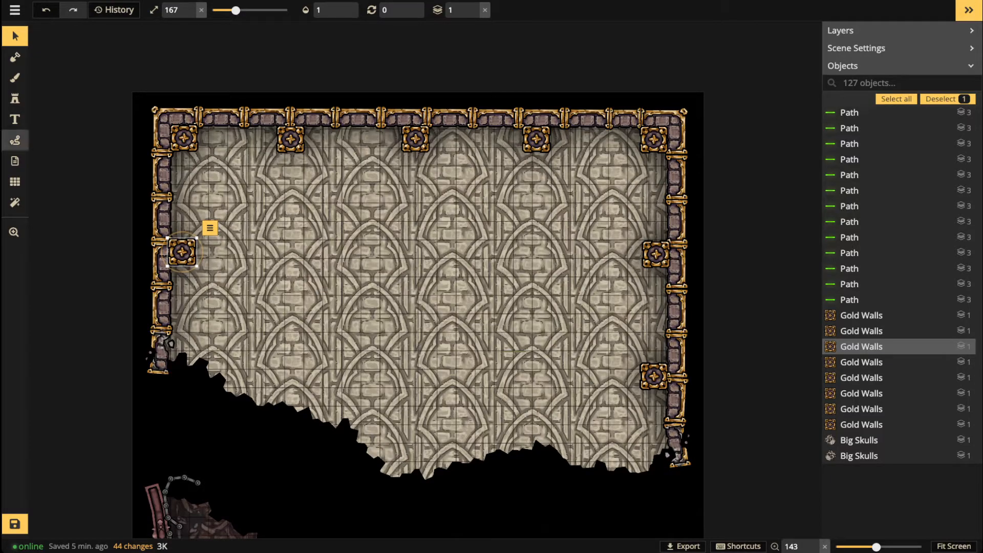
pyautogui.click(14, 140)
pyautogui.click(135, 61)
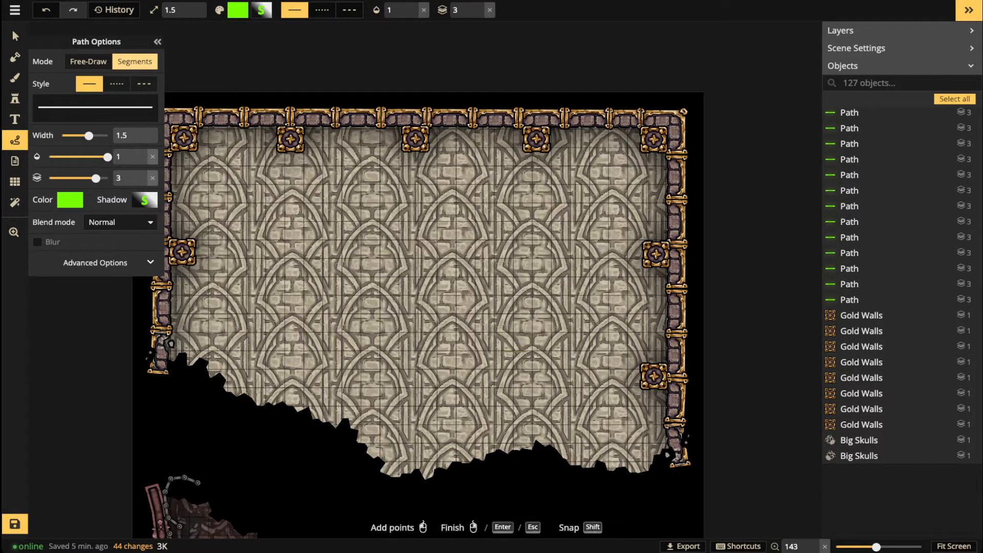
pyautogui.click(252, 249)
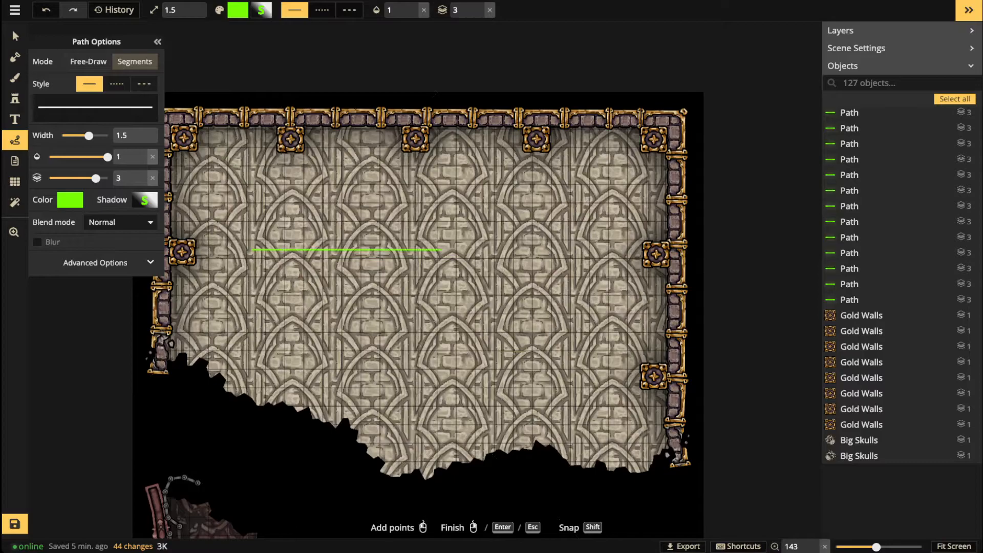
pyautogui.click(459, 249)
pyautogui.rightClick(238, 139)
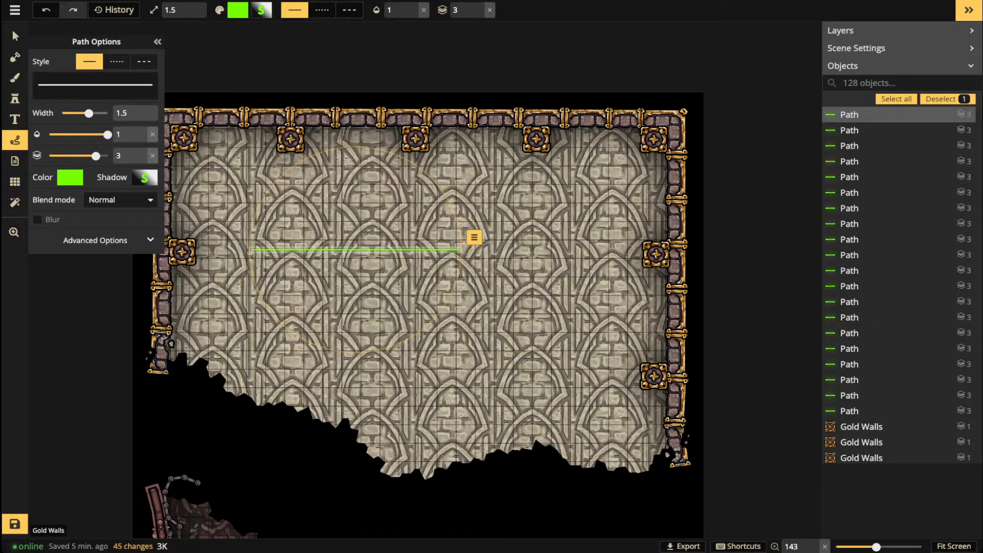
pyautogui.moveTo(89, 113); pyautogui.dragTo(109, 113)
pyautogui.click(70, 177)
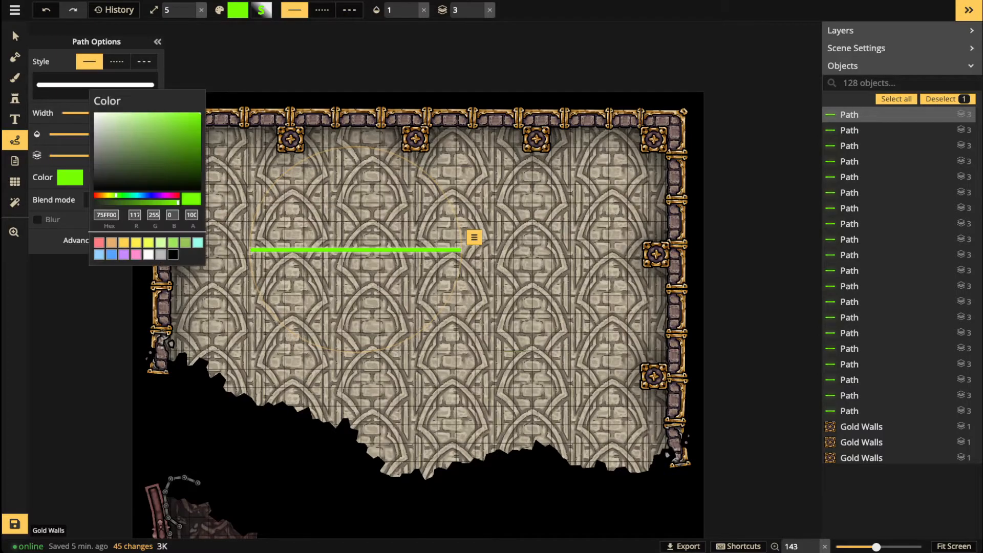
pyautogui.click(148, 255)
pyautogui.click(69, 177)
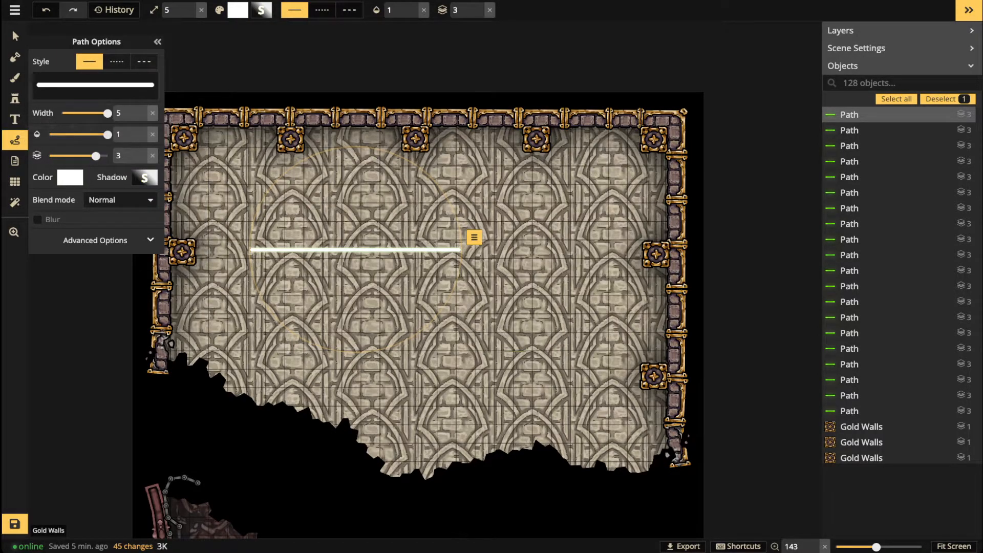
pyautogui.click(144, 178)
pyautogui.moveTo(200, 110); pyautogui.dragTo(149, 112)
pyautogui.moveTo(250, 249); pyautogui.dragTo(355, 147)
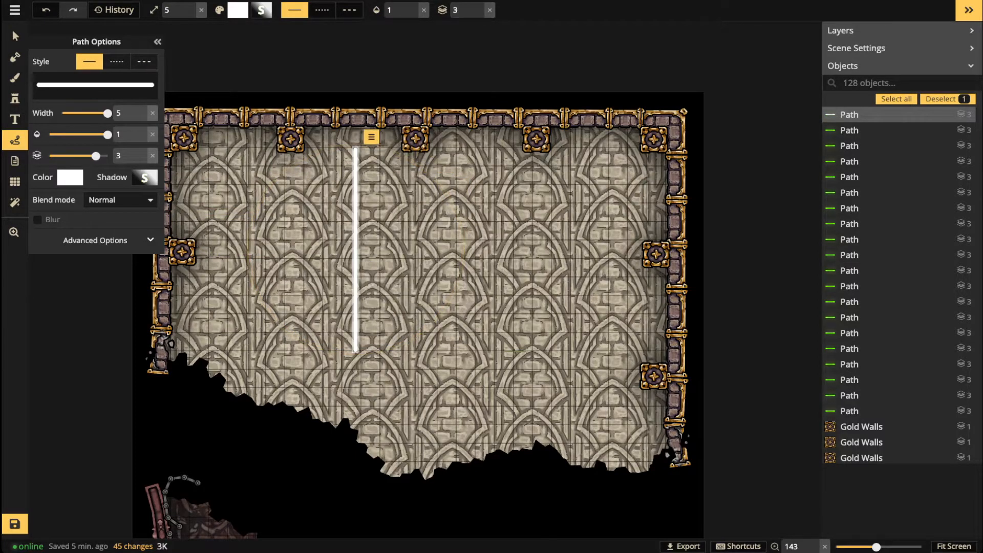
pyautogui.press('Escape')
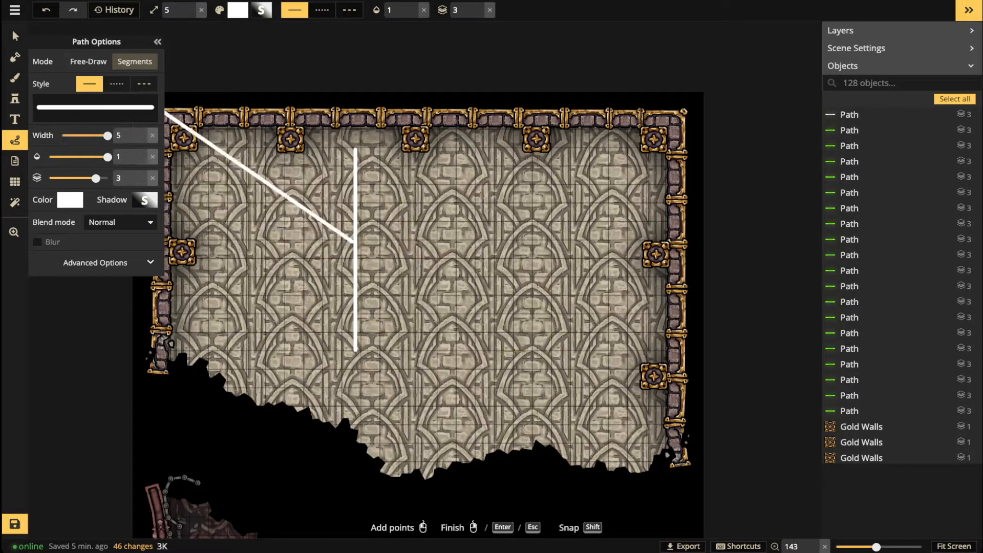
pyautogui.click(15, 37)
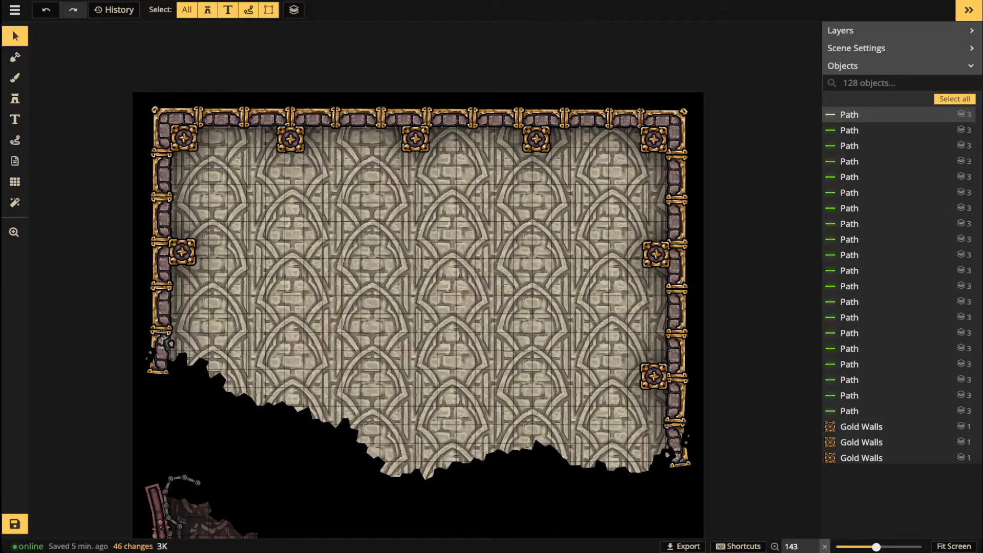
pyautogui.press('Delete')
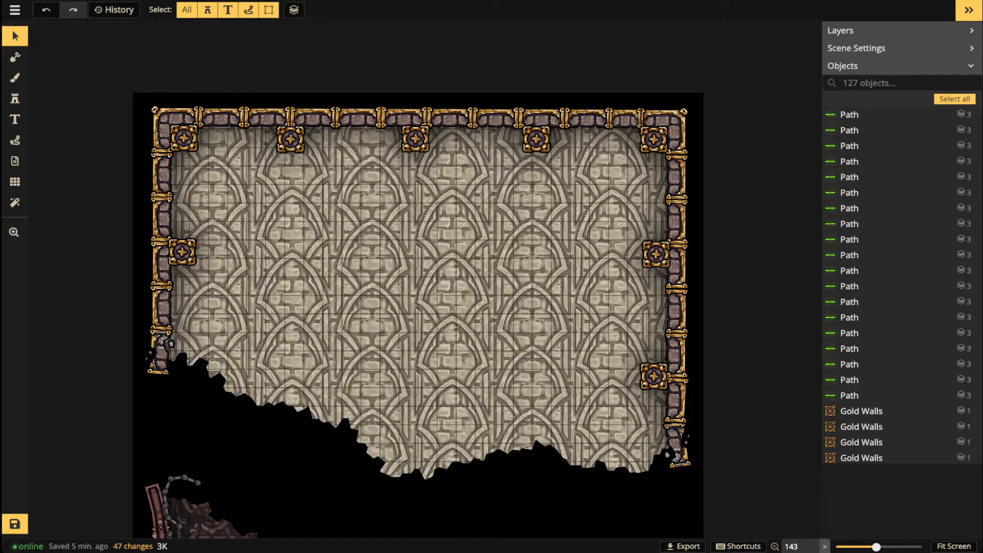
pyautogui.scroll(2, 259, 155)
pyautogui.scroll(2, 242, 153)
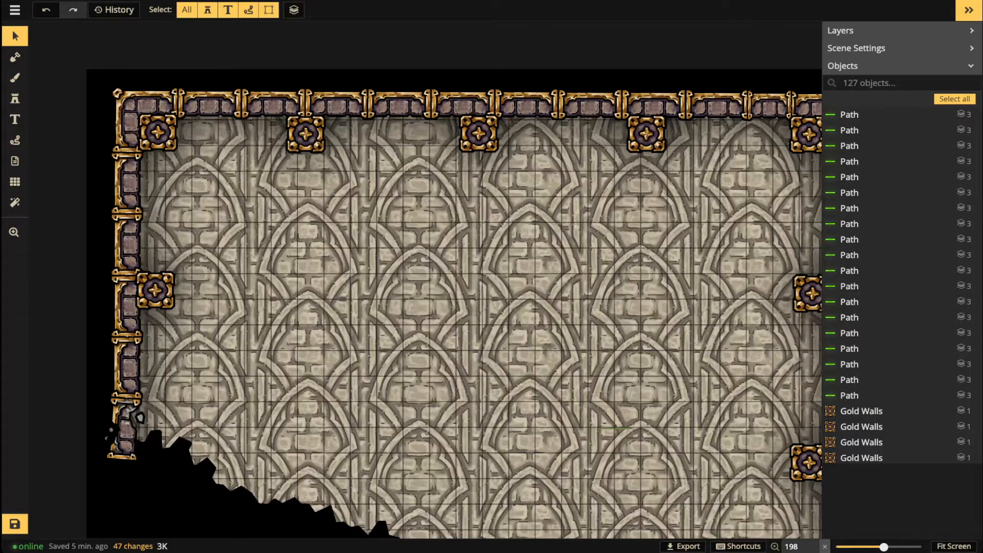
# Step: Pick the Marble Statue stamp from the catalog and place one on the top wall
pyautogui.click(15, 98)
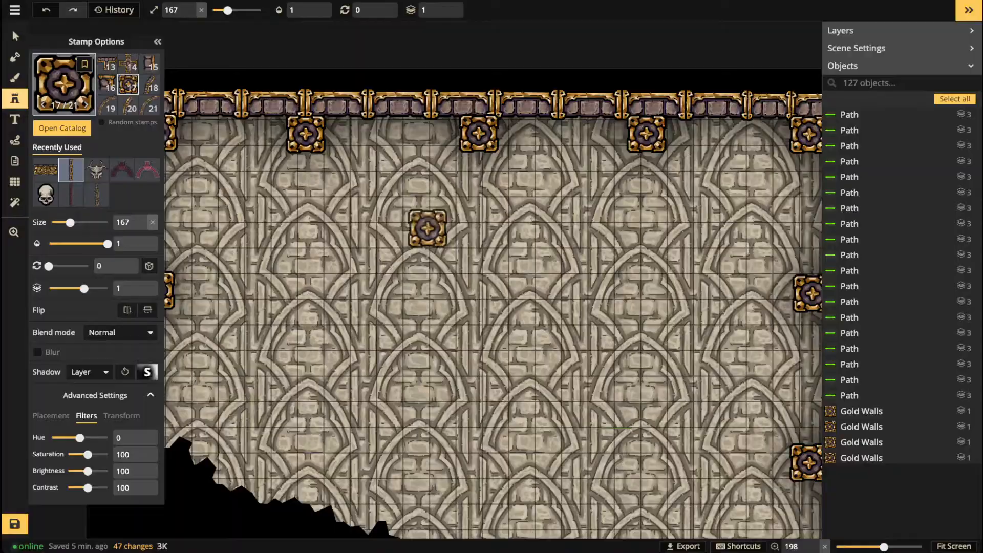
pyautogui.click(63, 85)
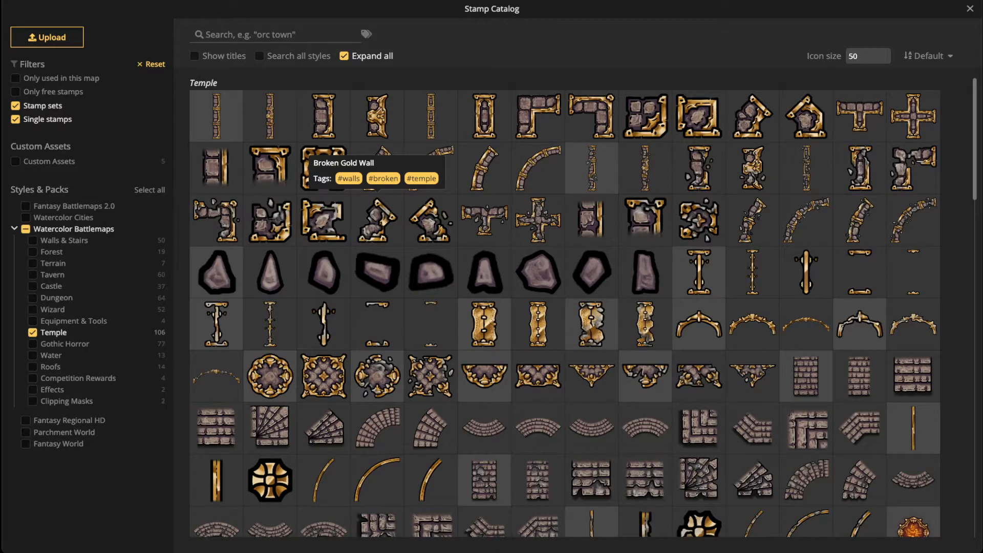
pyautogui.scroll(-5, 430, 271)
pyautogui.scroll(-10, 565, 307)
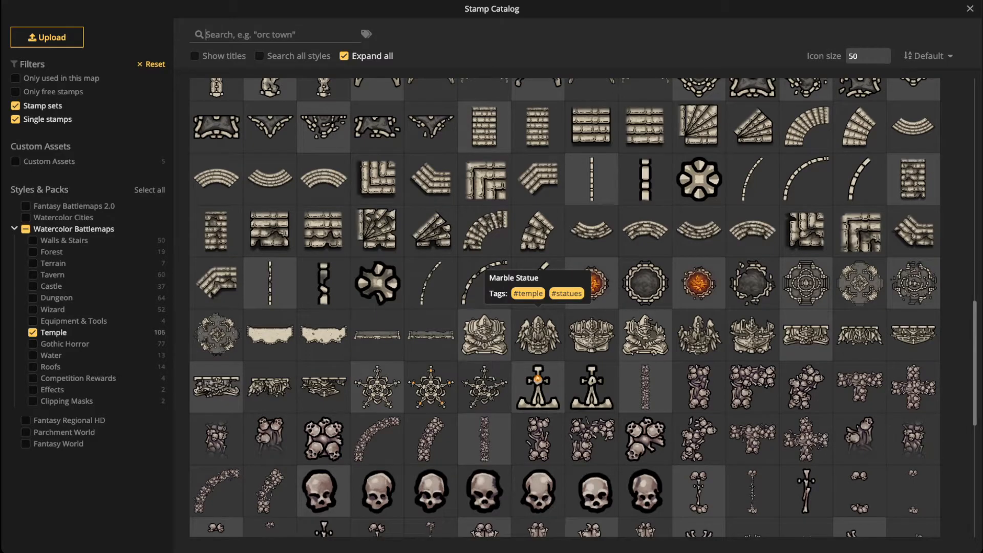
pyautogui.click(538, 333)
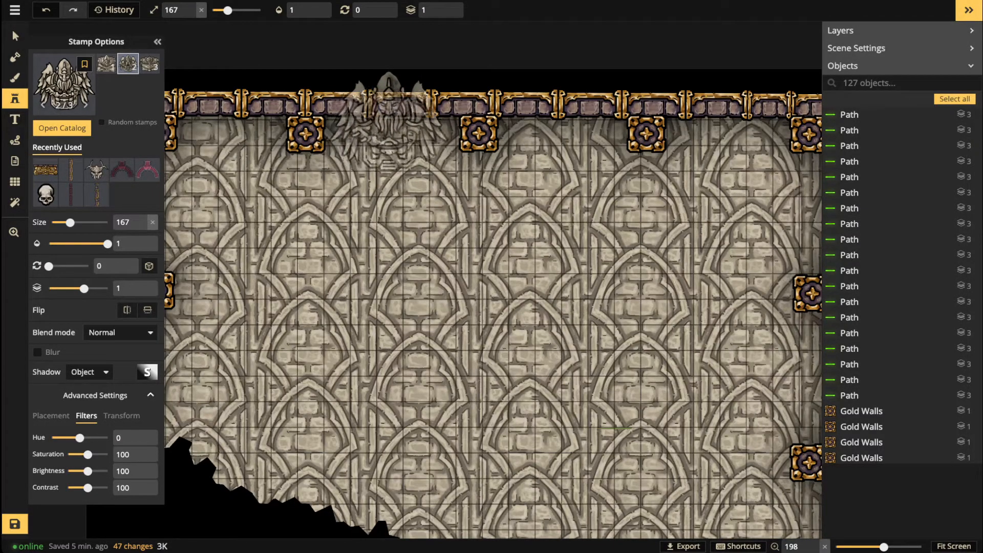
pyautogui.click(391, 120)
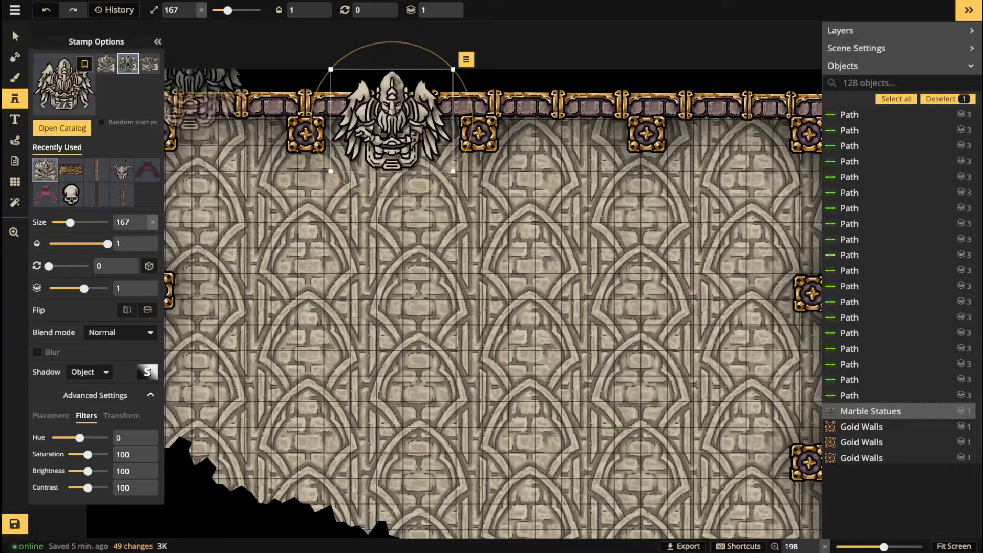
# Step: Duplicate the marble statue, move the copy right along the top wall, and select both
pyautogui.click(14, 36)
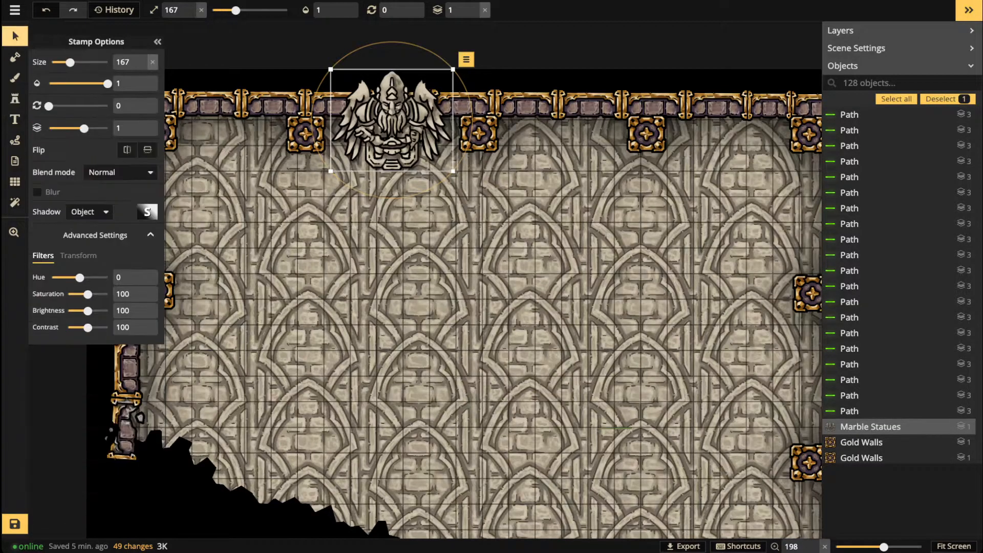
pyautogui.hotkey('ctrl', 'c')
pyautogui.hotkey('ctrl', 'v')
pyautogui.moveTo(545, 128); pyautogui.dragTo(564, 125)
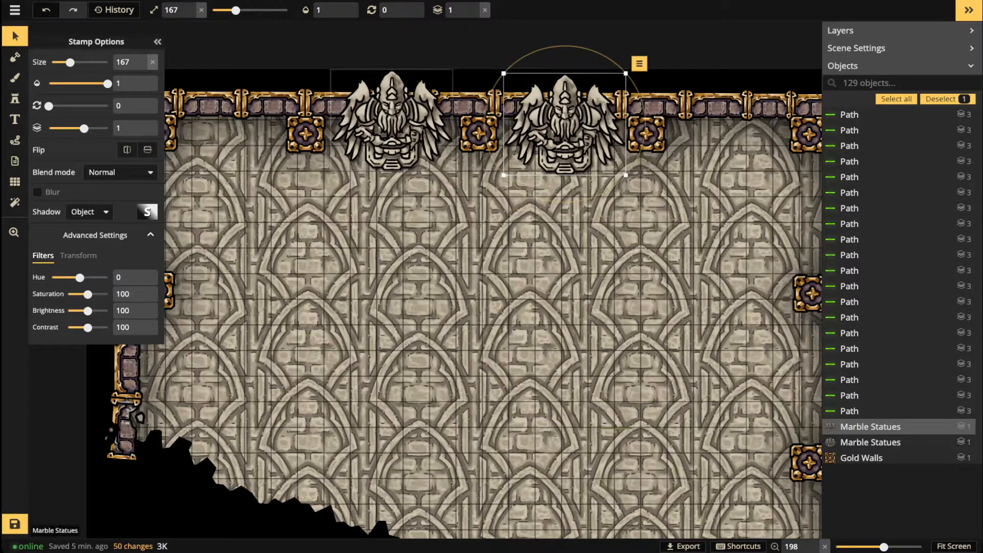
pyautogui.keyDown('shift'); pyautogui.click(392, 123); pyautogui.keyUp('shift')
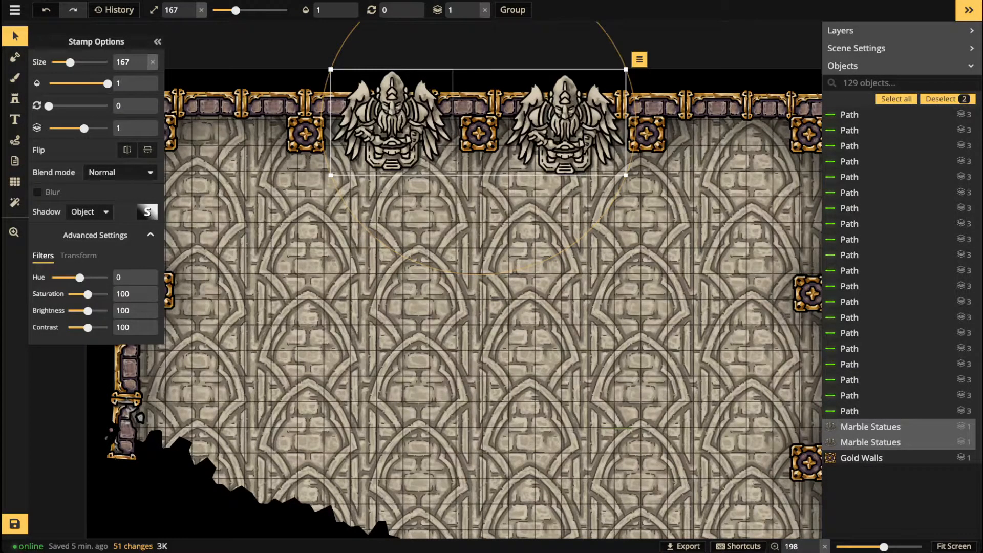
# Step: Give both statues' shadows blur 9.5, horizontal offset 0, vertical offset -16 and opacity 84
pyautogui.click(146, 211)
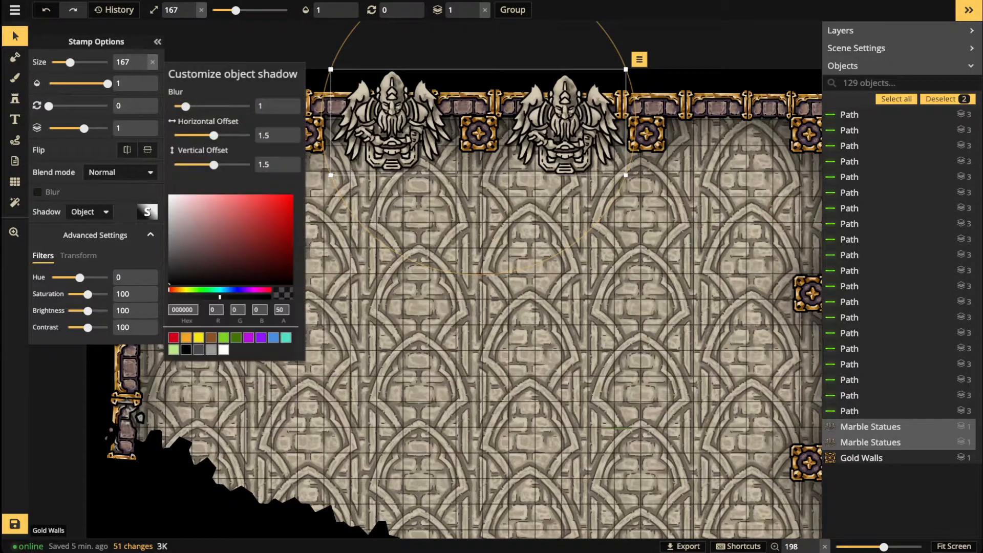
pyautogui.moveTo(272, 136); pyautogui.dragTo(241, 136)
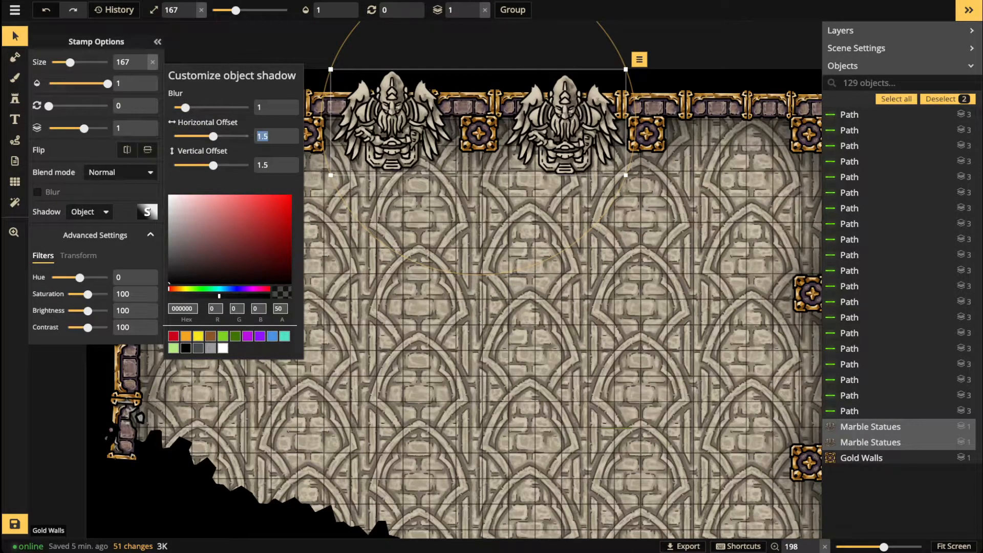
pyautogui.write('0')
pyautogui.press('Tab')
pyautogui.write('0')
pyautogui.click(201, 107)
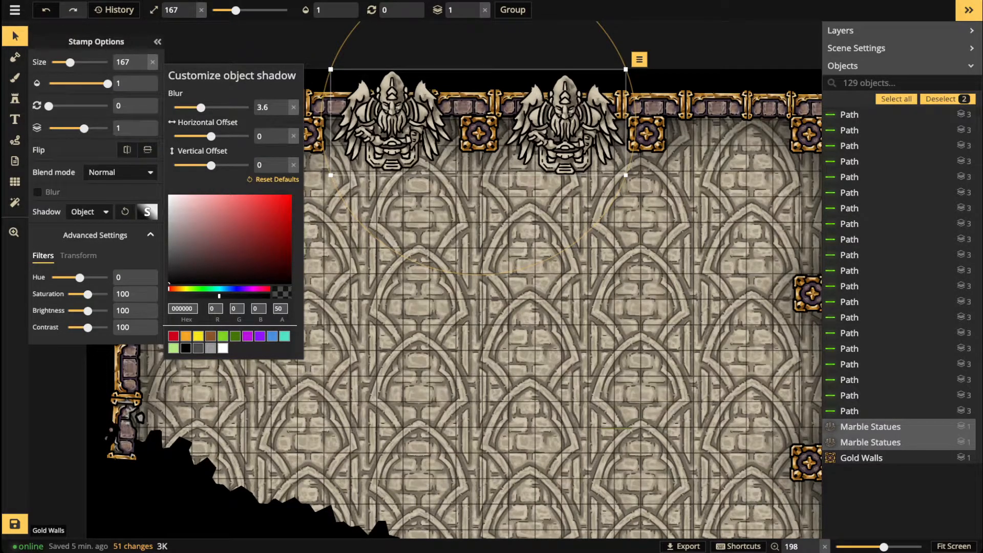
pyautogui.moveTo(219, 296); pyautogui.dragTo(253, 296)
pyautogui.moveTo(211, 166); pyautogui.dragTo(187, 166)
pyautogui.moveTo(200, 107); pyautogui.dragTo(217, 108)
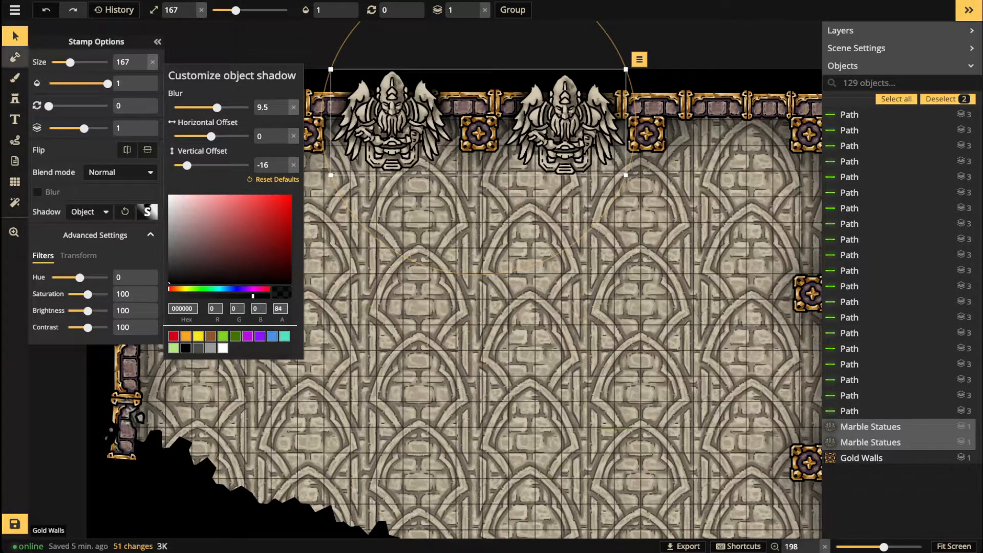
pyautogui.click(15, 36)
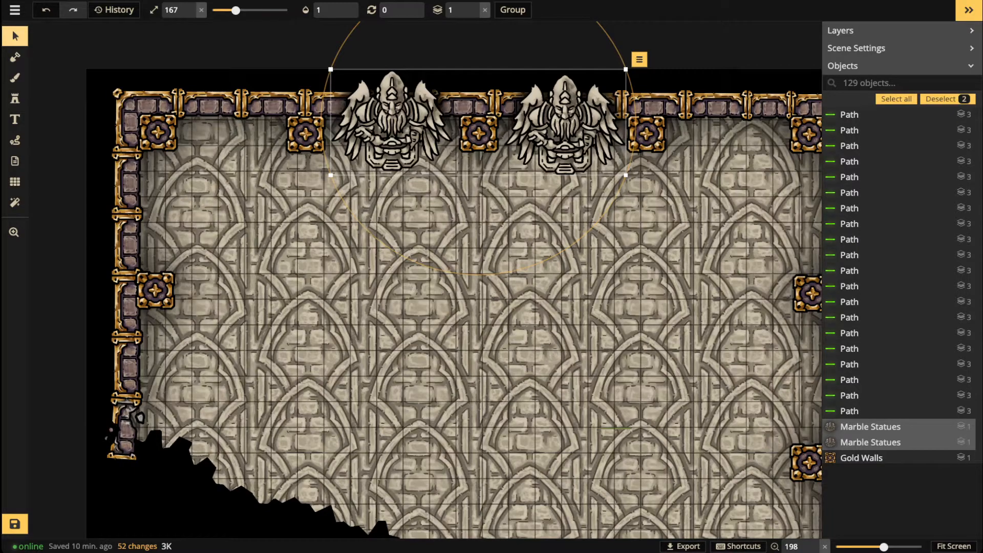
pyautogui.click(15, 36)
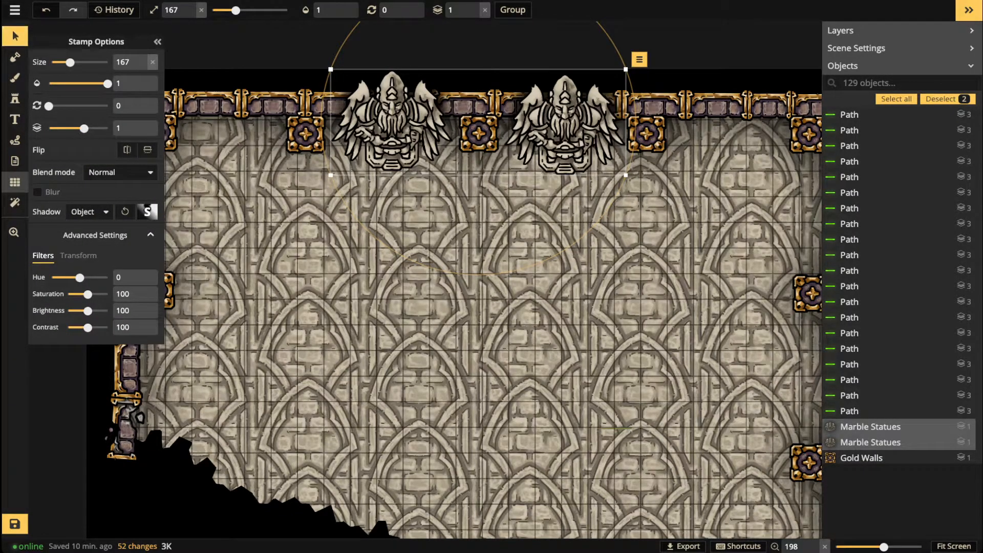
# Step: Set the grid to 15 columns, giving a 15 by 20 grid
pyautogui.click(15, 182)
pyautogui.moveTo(129, 101); pyautogui.dragTo(102, 101)
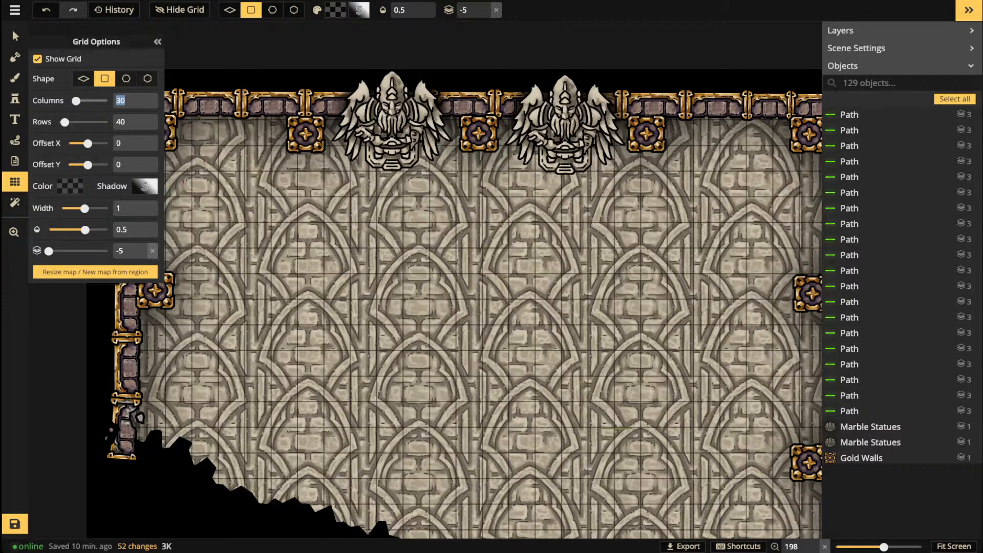
pyautogui.write('15')
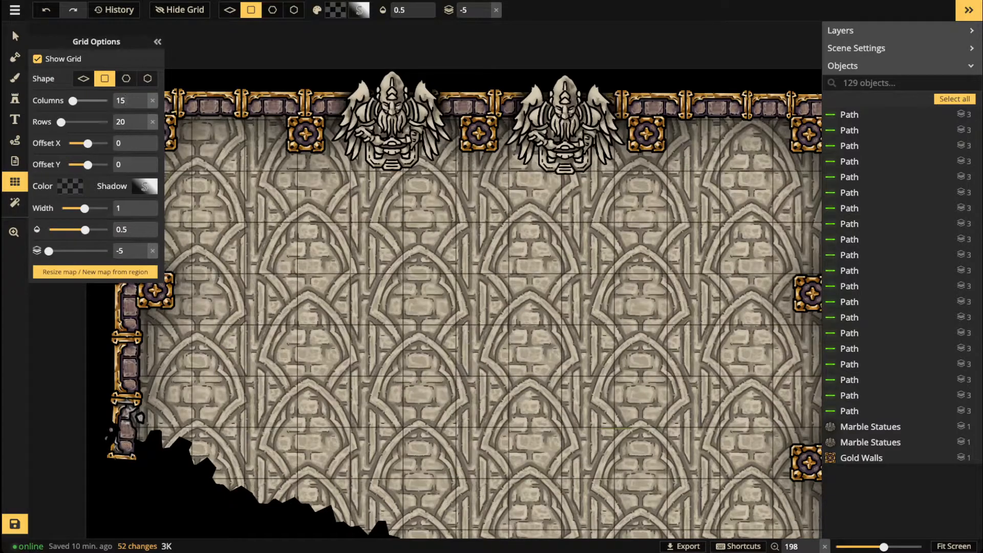
pyautogui.click(12, 30)
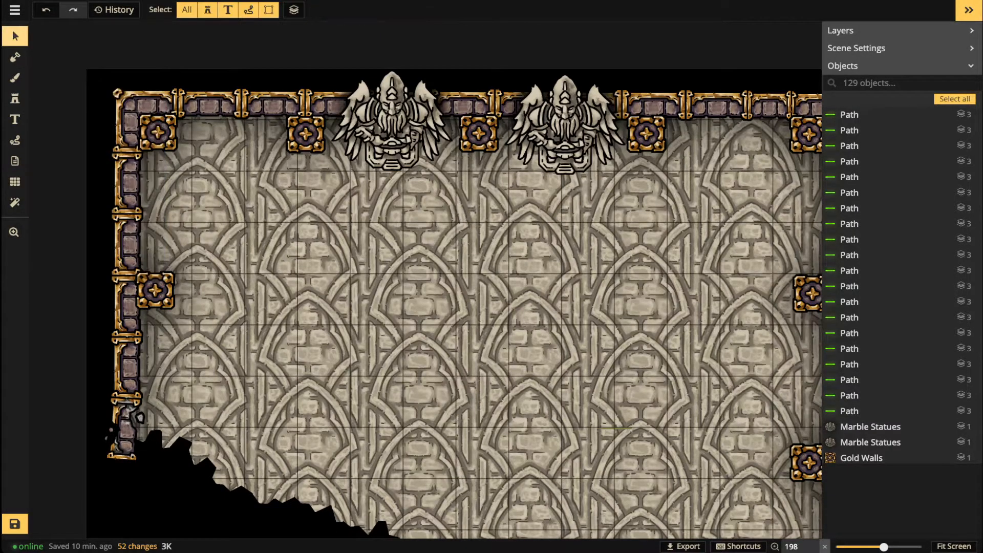
pyautogui.scroll(3, 348, 171)
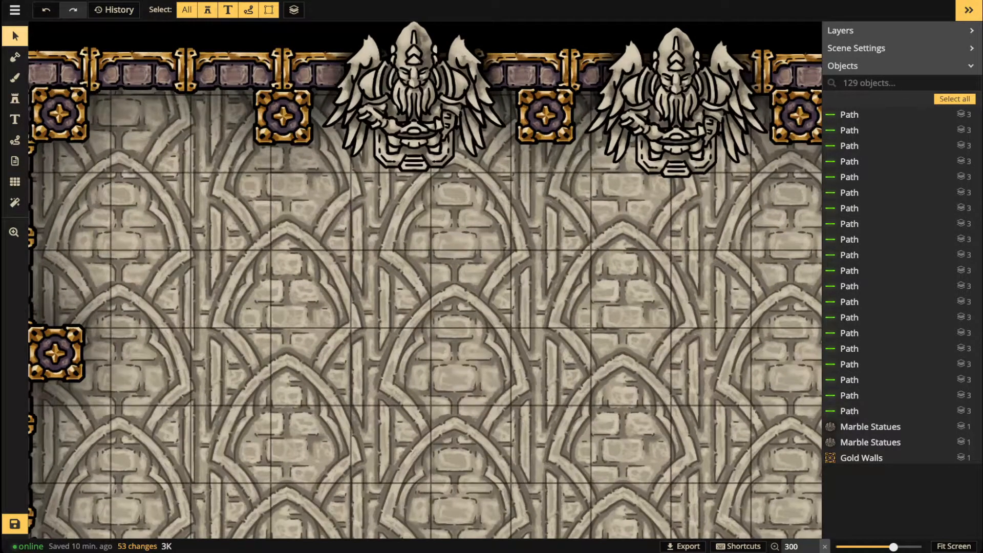
# Step: Inspect the top wall and red tile floor under the coarser grid
pyautogui.click(283, 116)
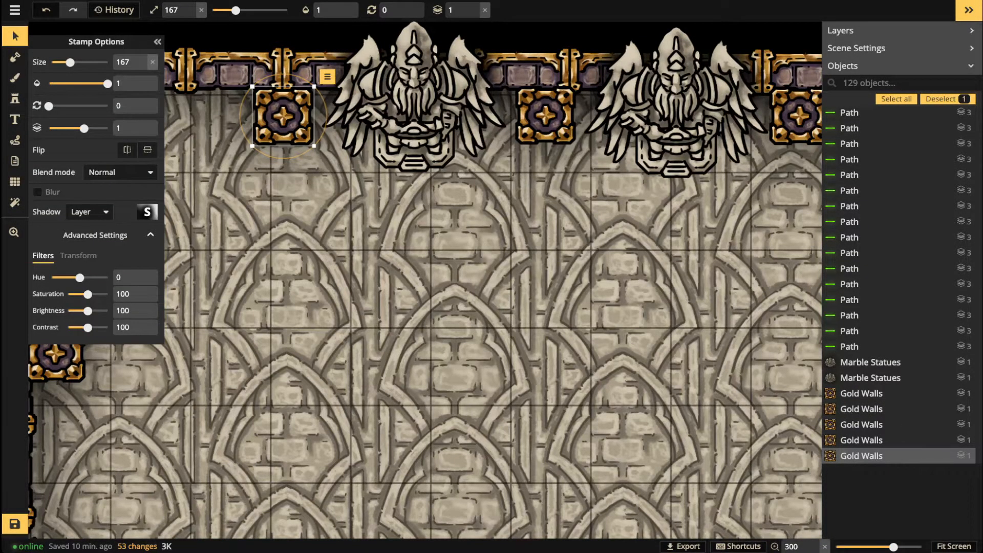
pyautogui.scroll(-3, 334, 249)
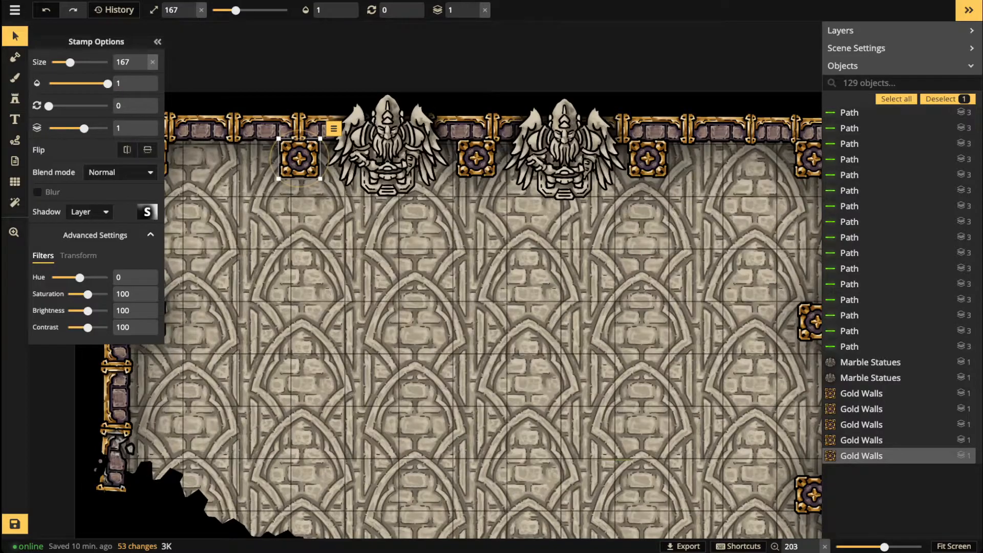
pyautogui.scroll(3, 422, 318)
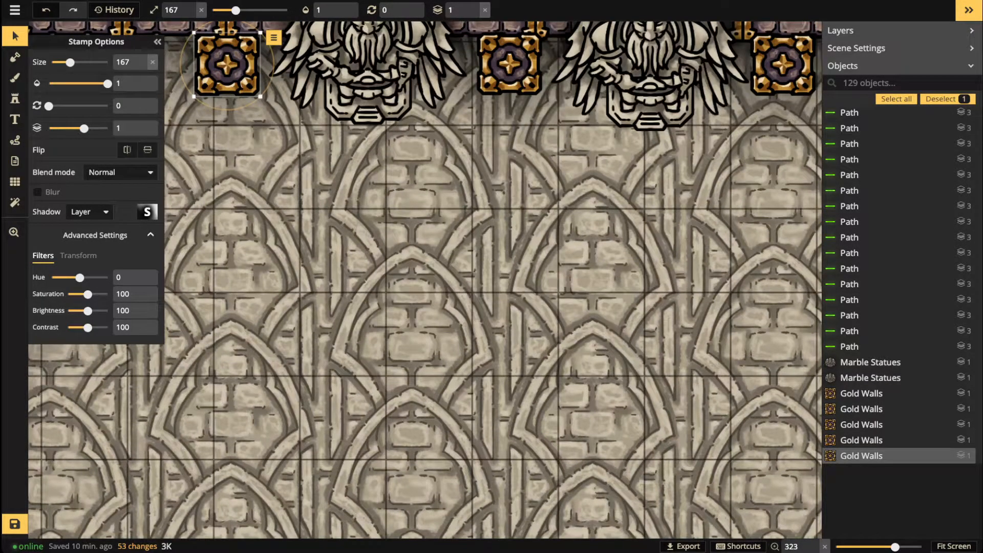
pyautogui.scroll(-5, 424, 279)
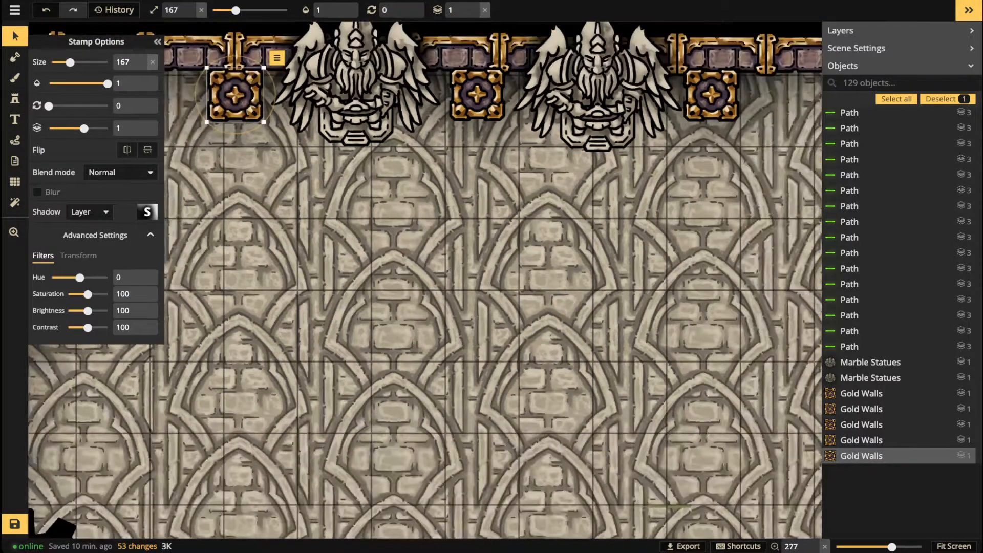
pyautogui.press('Escape')
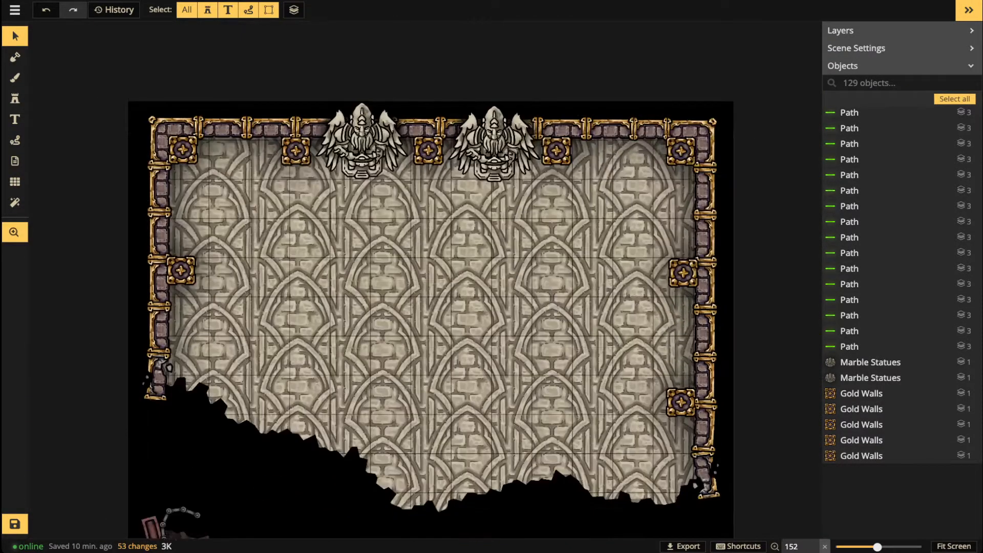
pyautogui.moveTo(430, 461); pyautogui.dragTo(409, 75)
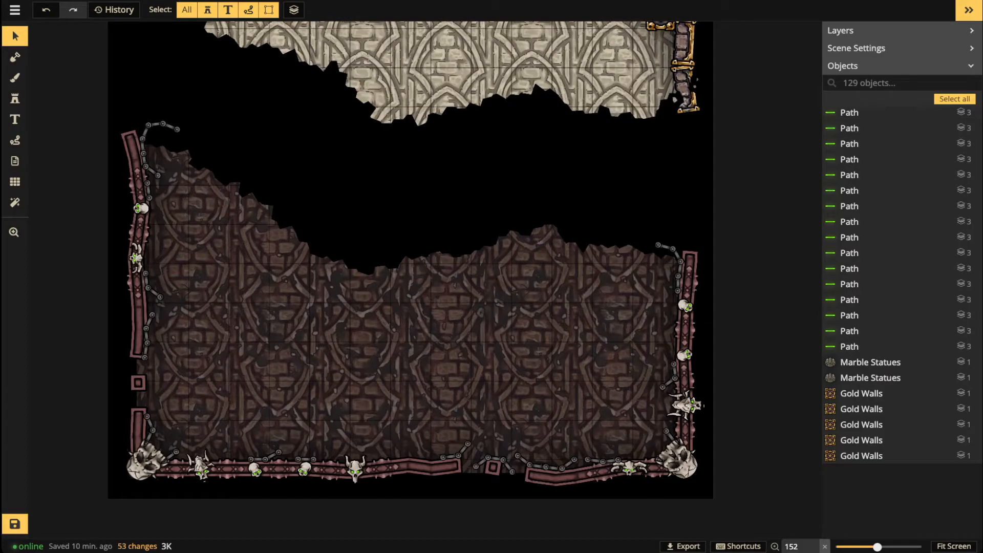
pyautogui.scroll(1, 650, 297)
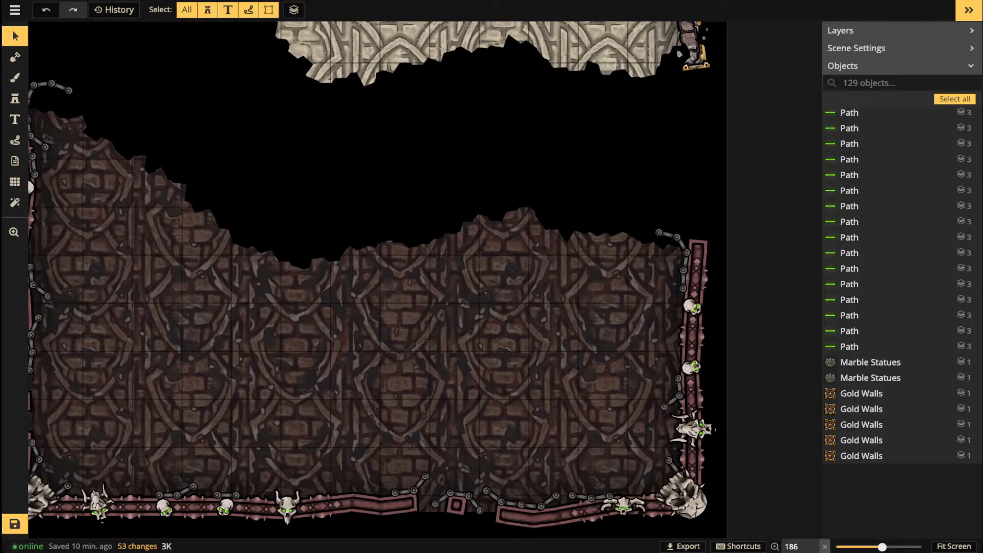
pyautogui.scroll(-2, 225, 251)
pyautogui.moveTo(225, 215); pyautogui.dragTo(312, 532)
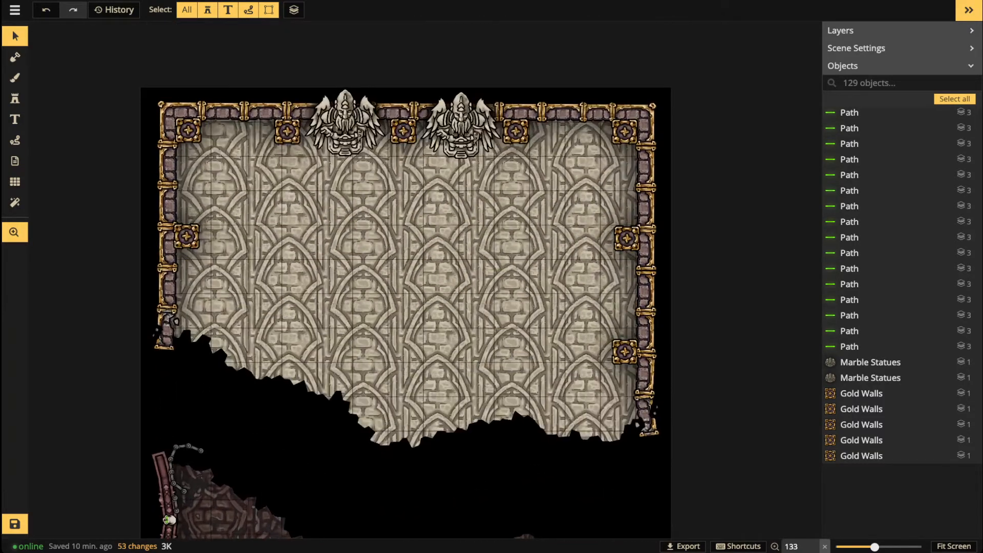
pyautogui.scroll(1, 315, 292)
# Step: Uncheck Show Grid to hide the grid overlay and reframe the temple
pyautogui.click(15, 182)
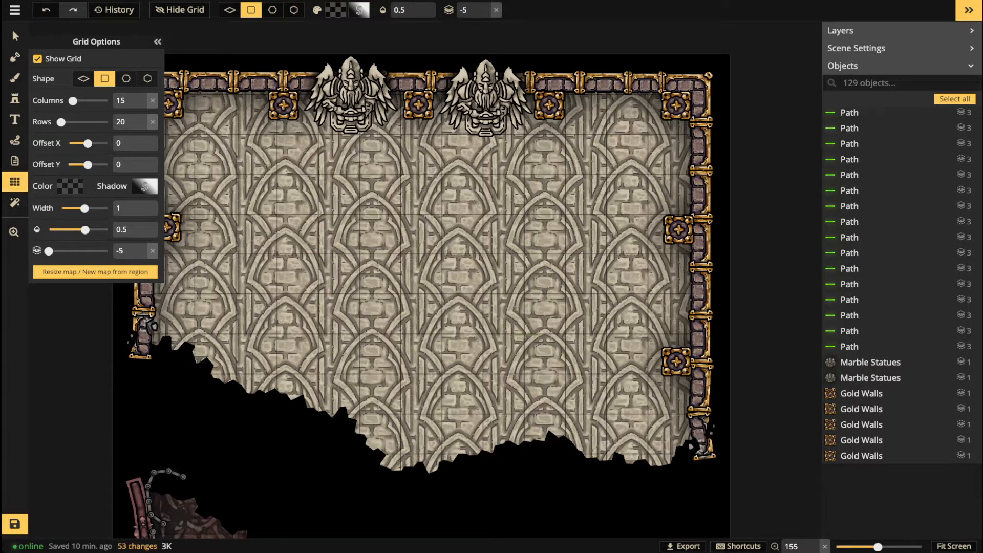
pyautogui.click(38, 59)
pyautogui.scroll(-1, 328, 236)
pyautogui.moveTo(328, 235); pyautogui.dragTo(352, 342)
pyautogui.scroll(1, 332, 272)
pyautogui.scroll(2, 331, 273)
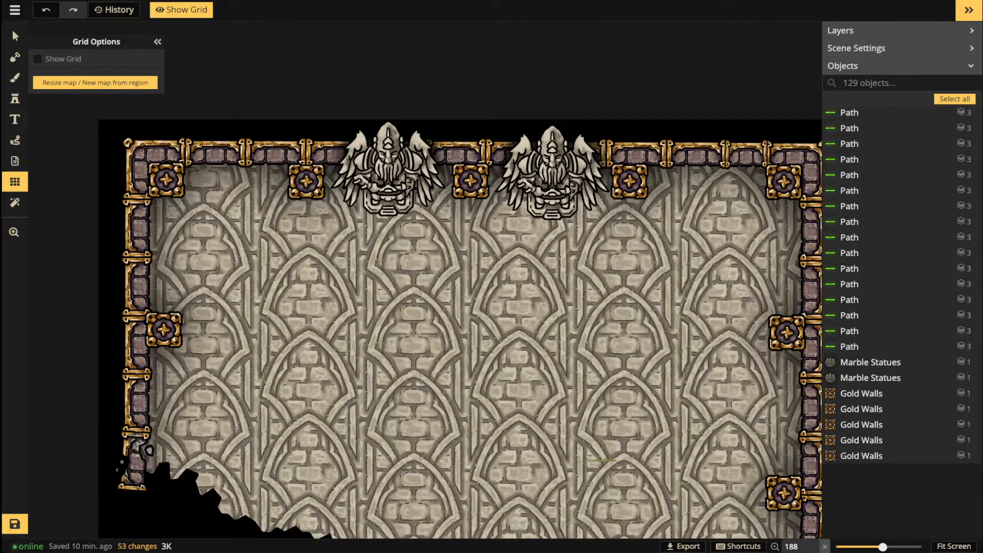
pyautogui.scroll(8, 389, 193)
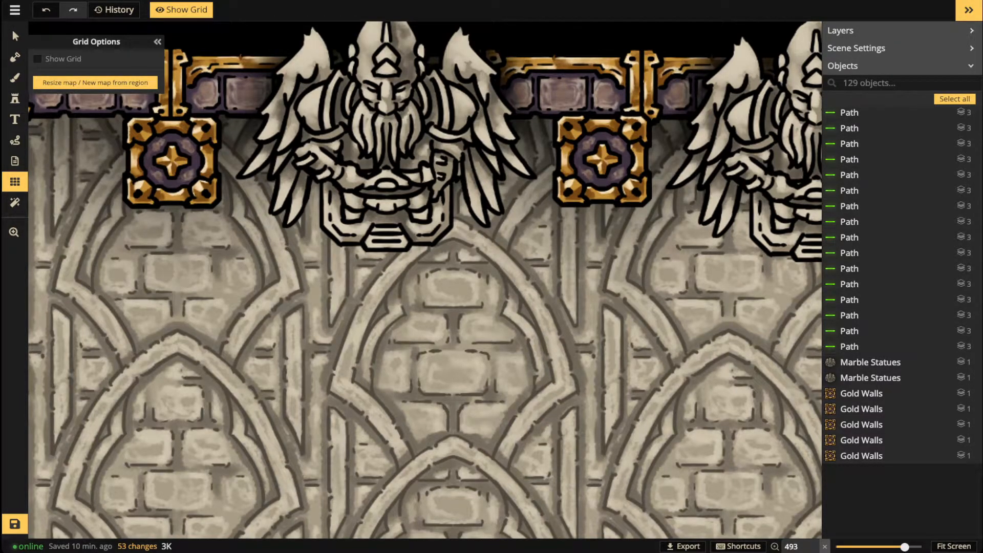
# Step: Load the unbroken Marble Railing stamp from the catalog and switch to its second variant
pyautogui.click(15, 98)
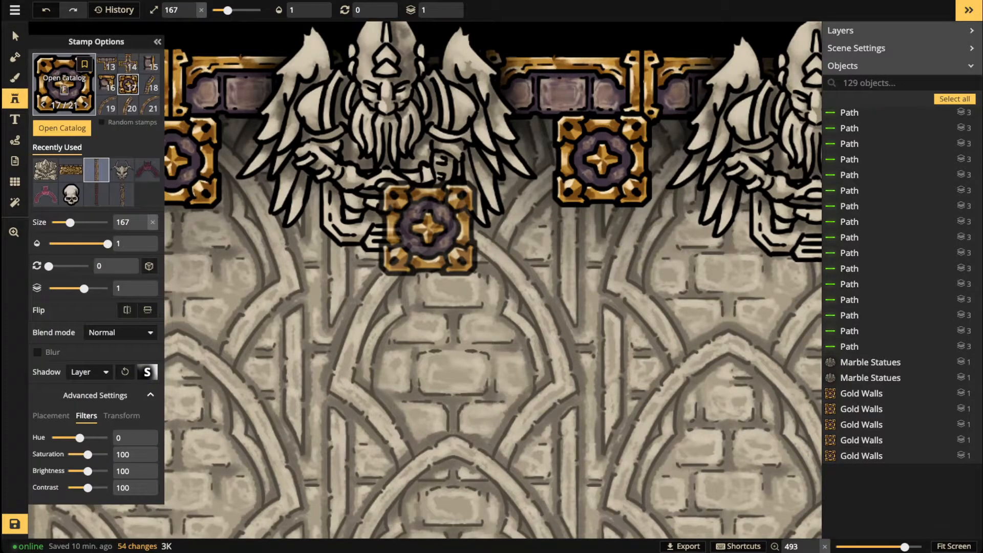
pyautogui.press('f')
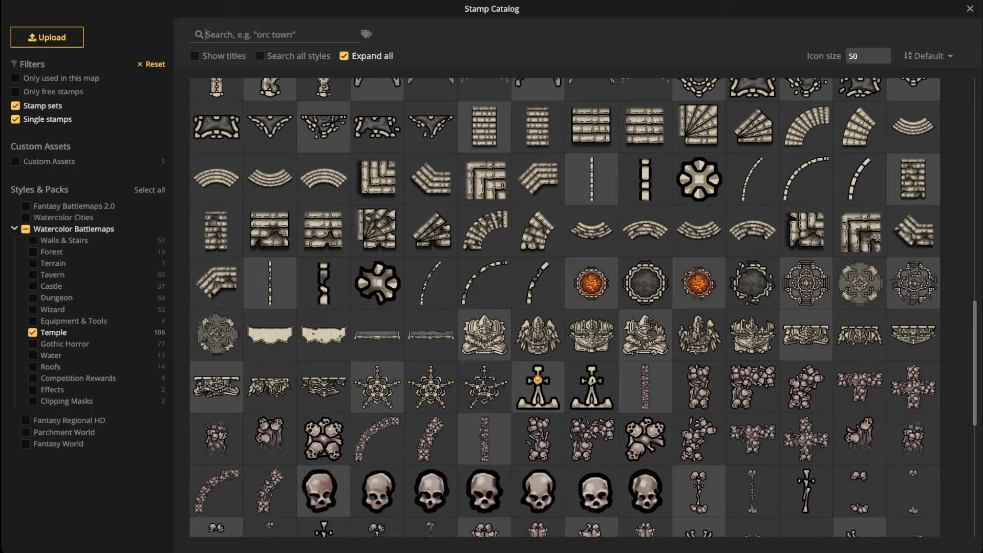
pyautogui.click(592, 179)
pyautogui.scroll(2, 366, 232)
pyautogui.scroll(2, 366, 217)
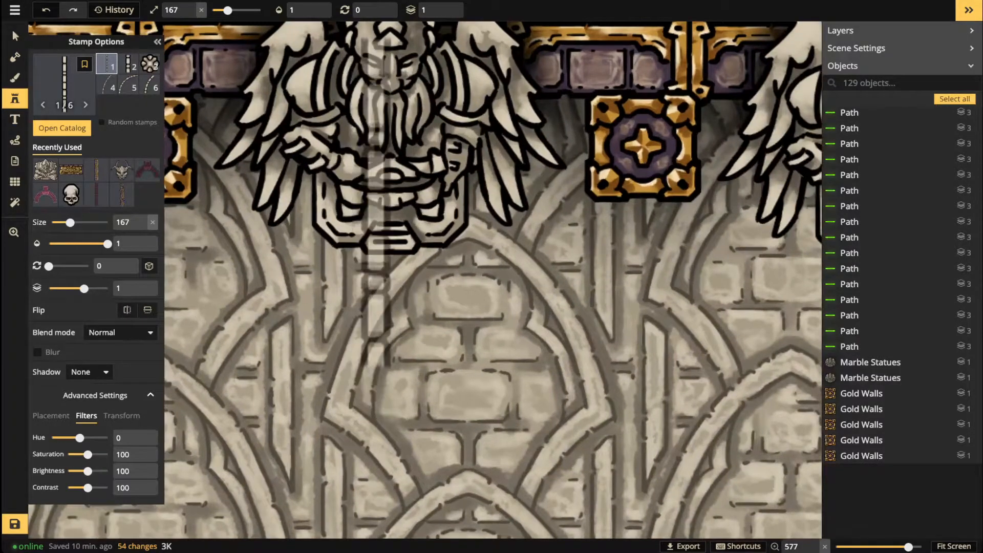
pyautogui.scroll(-4, 424, 211)
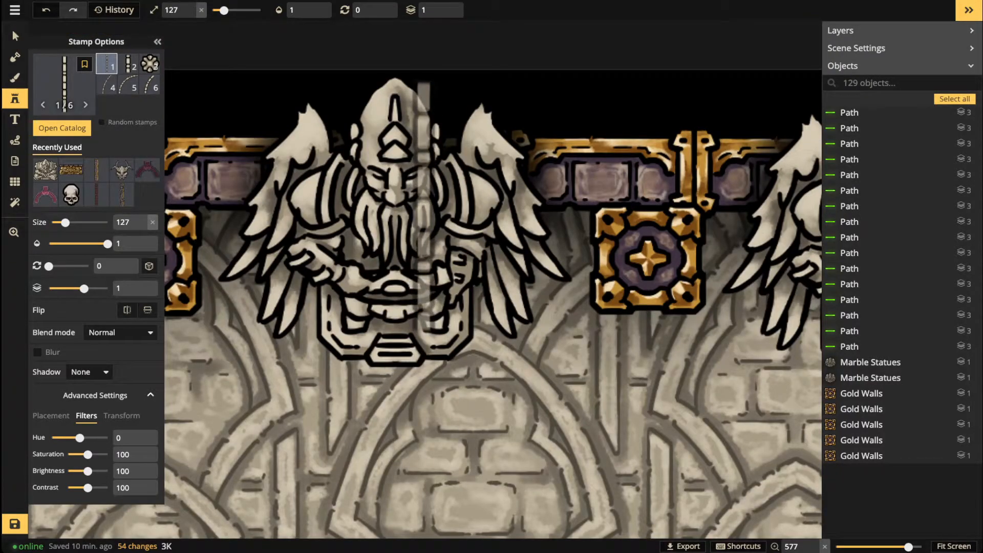
pyautogui.scroll(5, 417, 204)
pyautogui.scroll(-1, 471, 225)
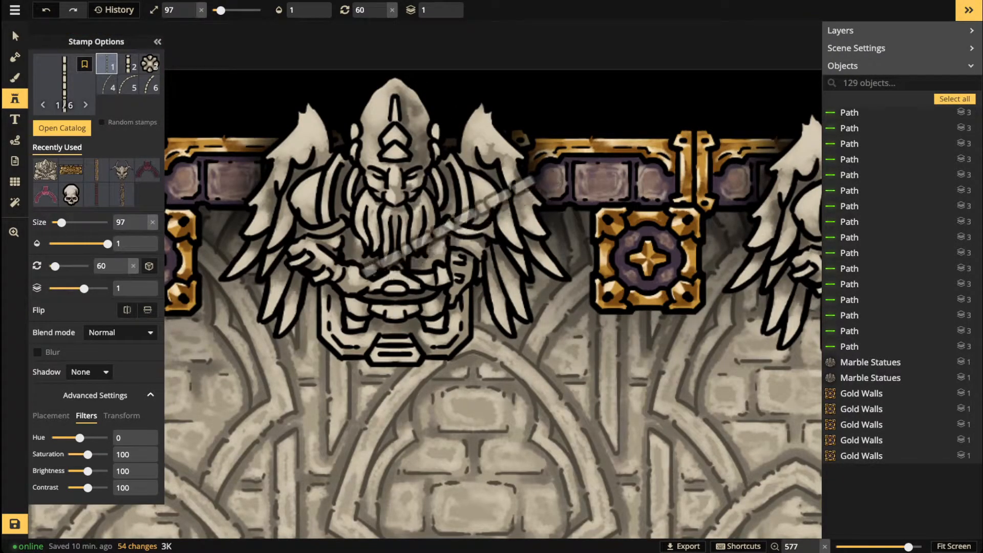
pyautogui.press('2')
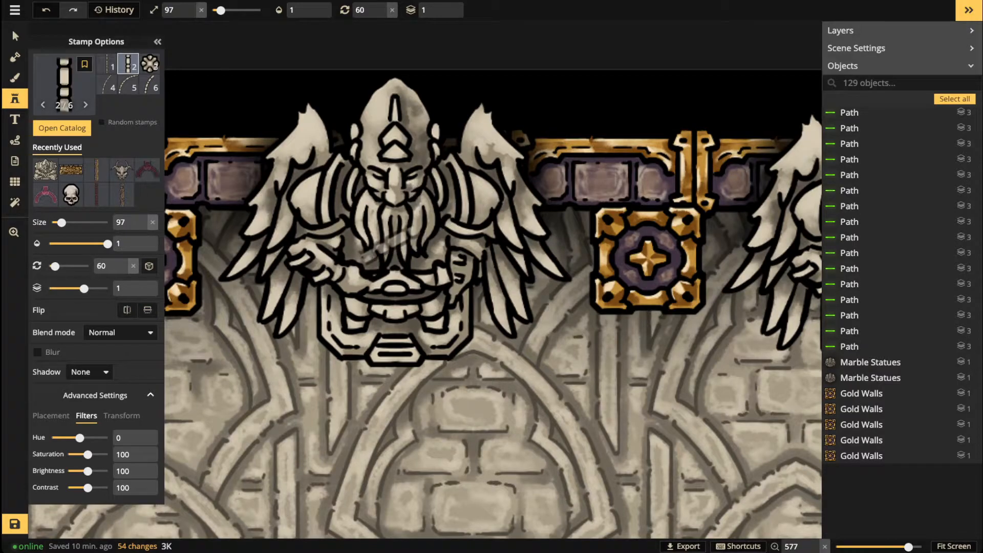
# Step: Stamp five railing pieces diagonally across the winged statue as a staff
pyautogui.click(392, 258)
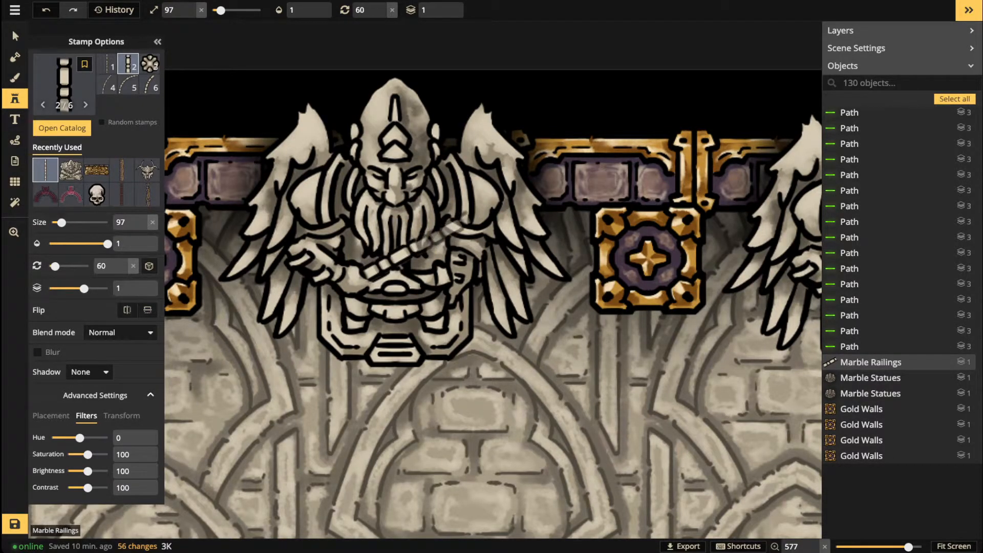
pyautogui.click(440, 230)
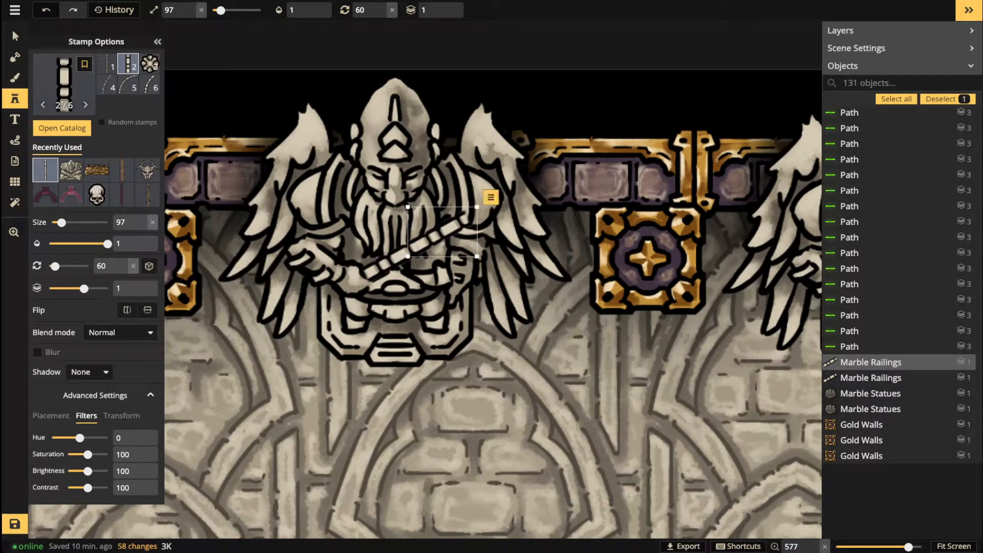
pyautogui.click(492, 204)
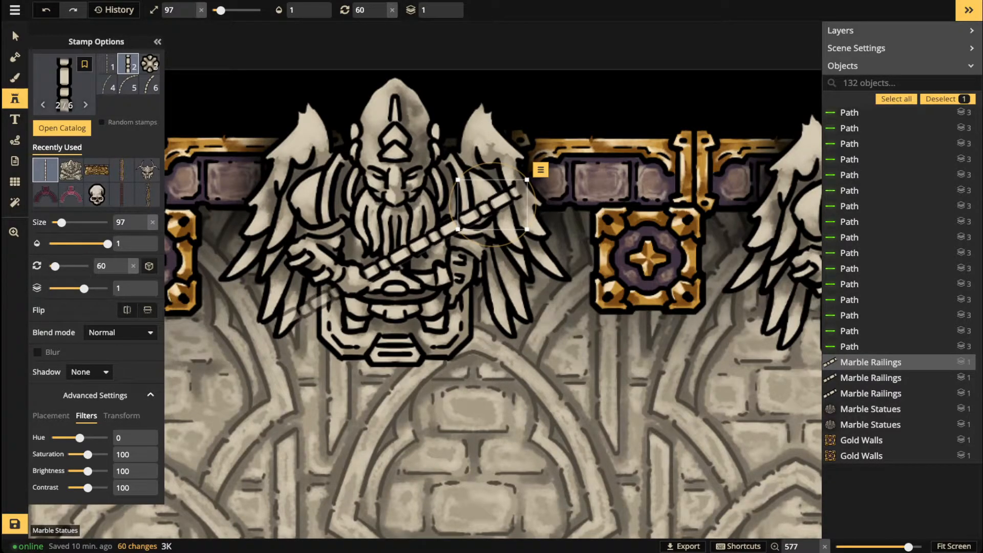
pyautogui.click(315, 303)
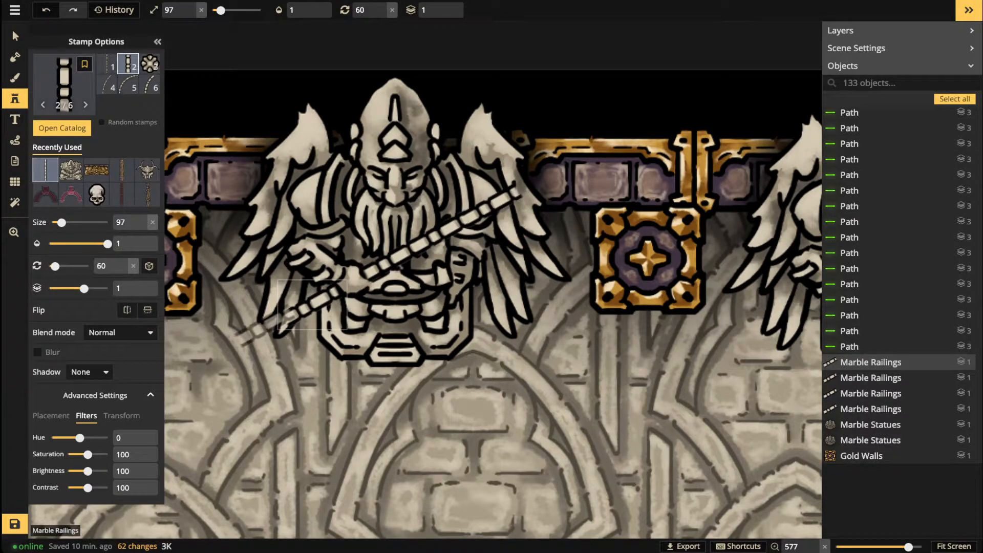
pyautogui.click(266, 330)
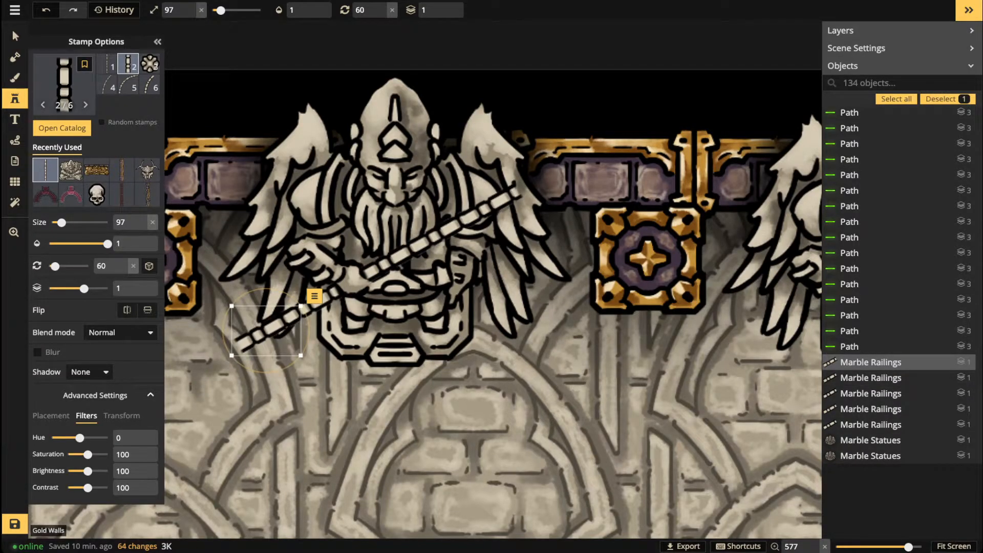
# Step: Cap the staff's lower-left end with the round knob railing piece
pyautogui.click(149, 63)
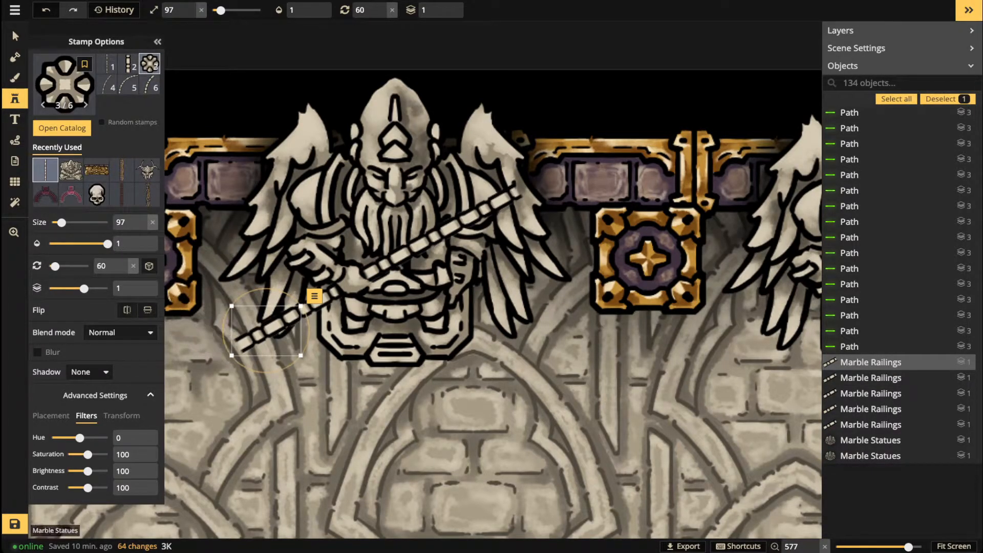
pyautogui.scroll(-3, 232, 351)
pyautogui.scroll(1, 232, 351)
pyautogui.scroll(-3, 232, 350)
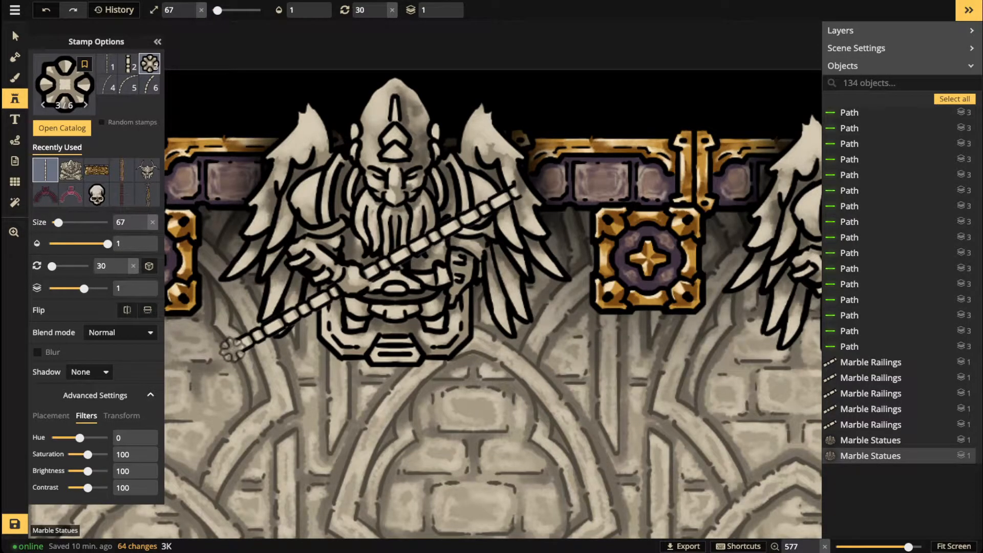
pyautogui.click(232, 350)
pyautogui.scroll(-2, 233, 350)
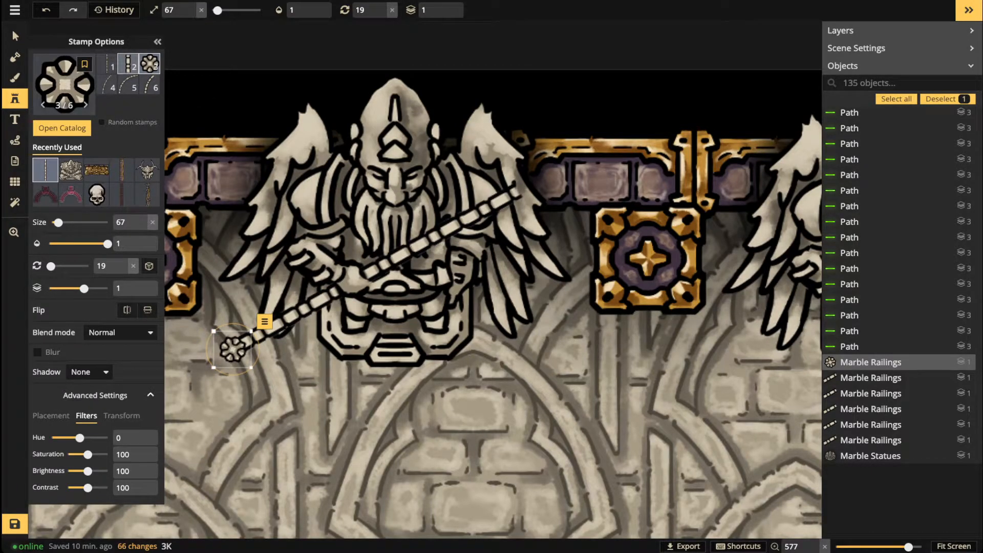
pyautogui.click(128, 64)
# Step: Widen two staff pieces via Transform, stretching width to 109
pyautogui.click(15, 36)
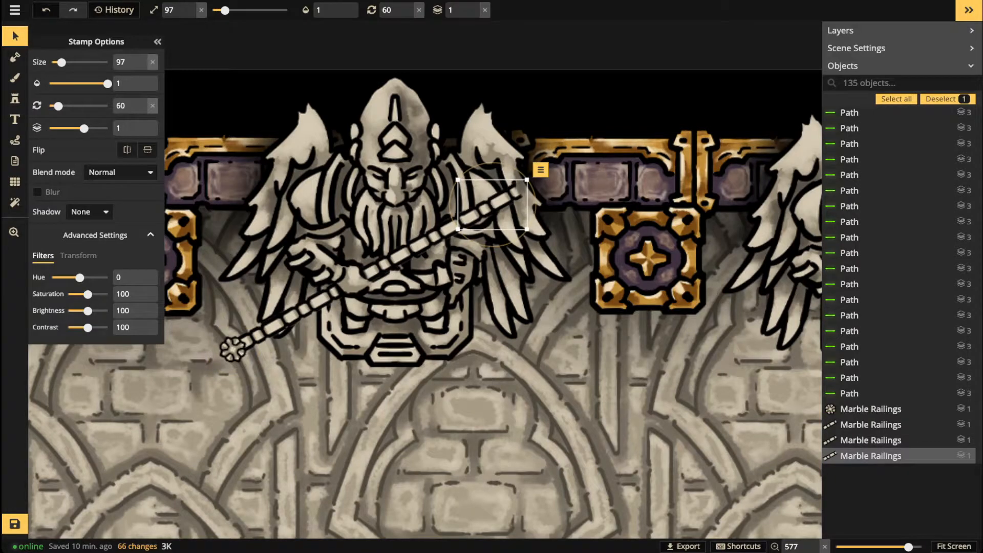
pyautogui.click(78, 256)
pyautogui.moveTo(87, 278); pyautogui.dragTo(89, 277)
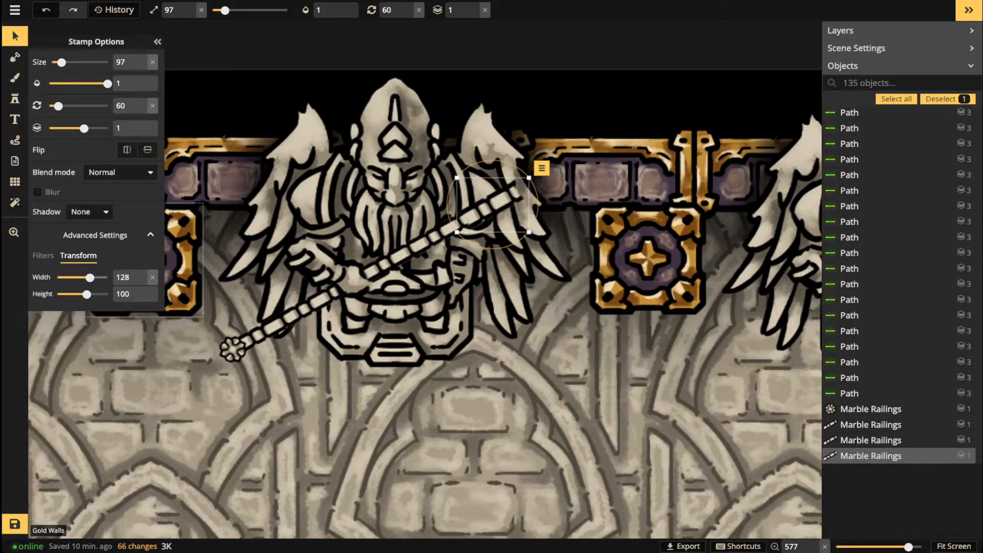
pyautogui.click(442, 232)
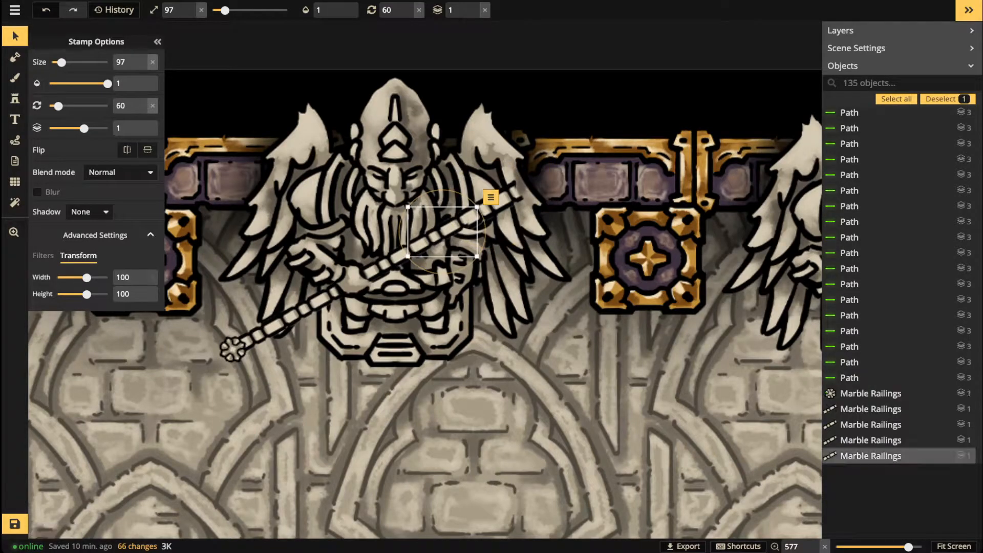
pyautogui.moveTo(86, 278); pyautogui.dragTo(88, 278)
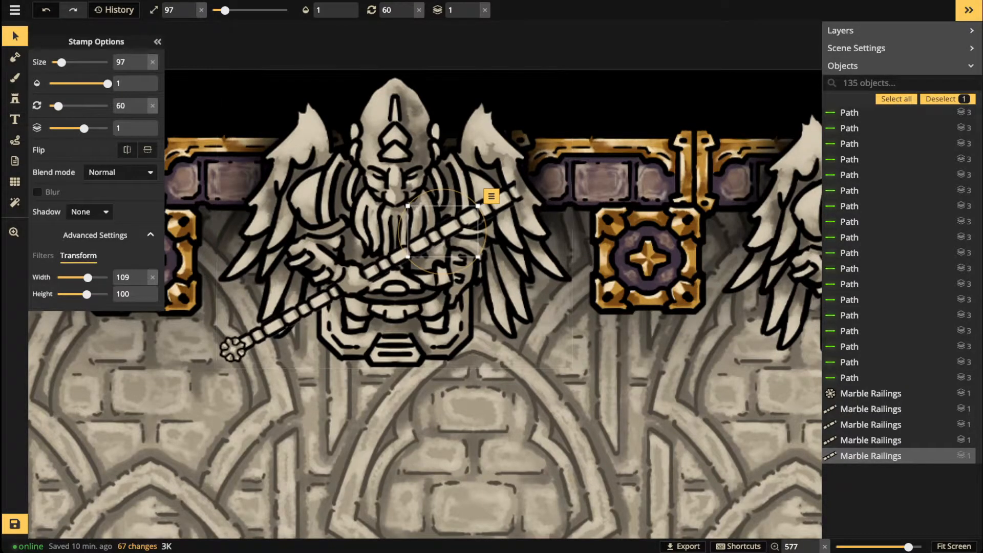
pyautogui.press('Escape')
pyautogui.click(15, 98)
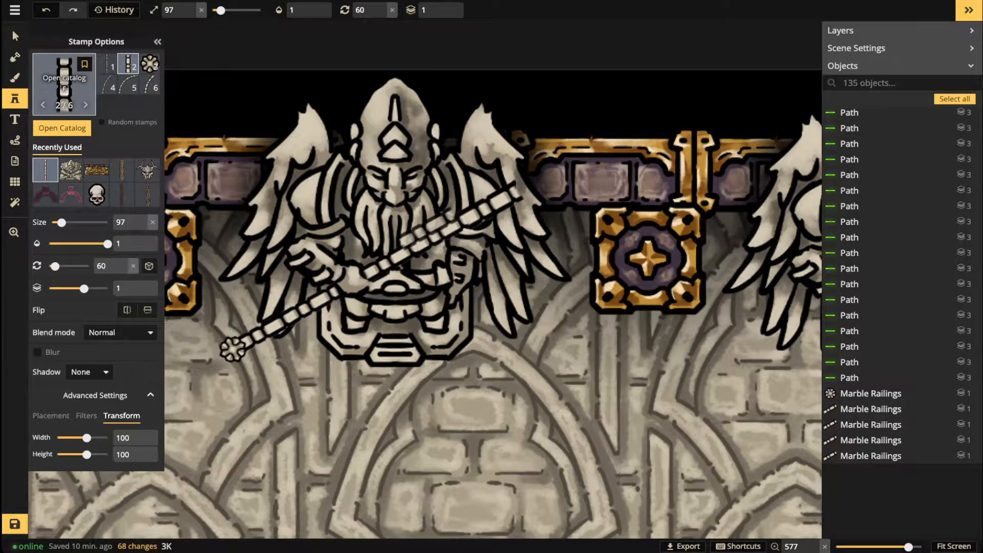
# Step: Pick the orange orb stamp from the Wizard stamps, replacing the Temple filter
pyautogui.press('f')
pyautogui.click(33, 333)
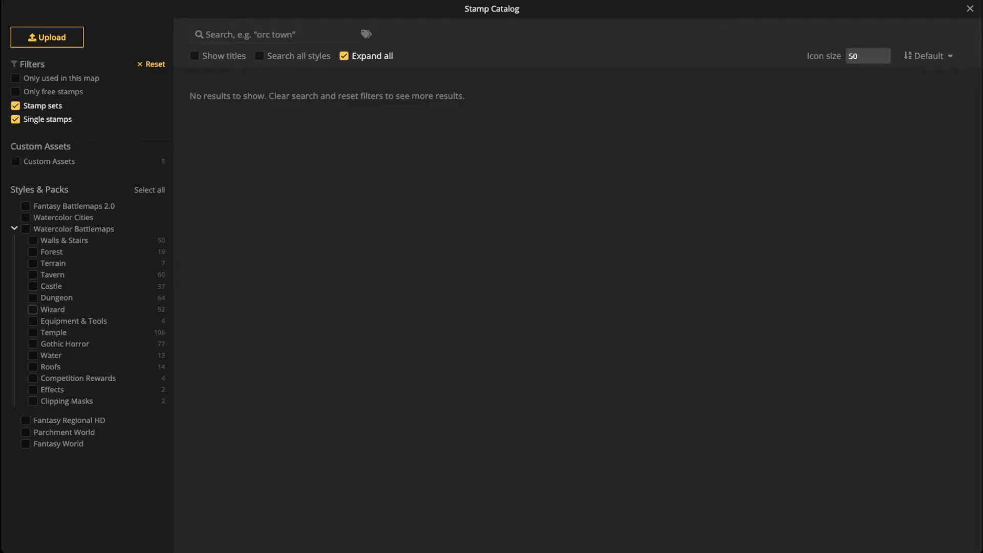
pyautogui.click(33, 309)
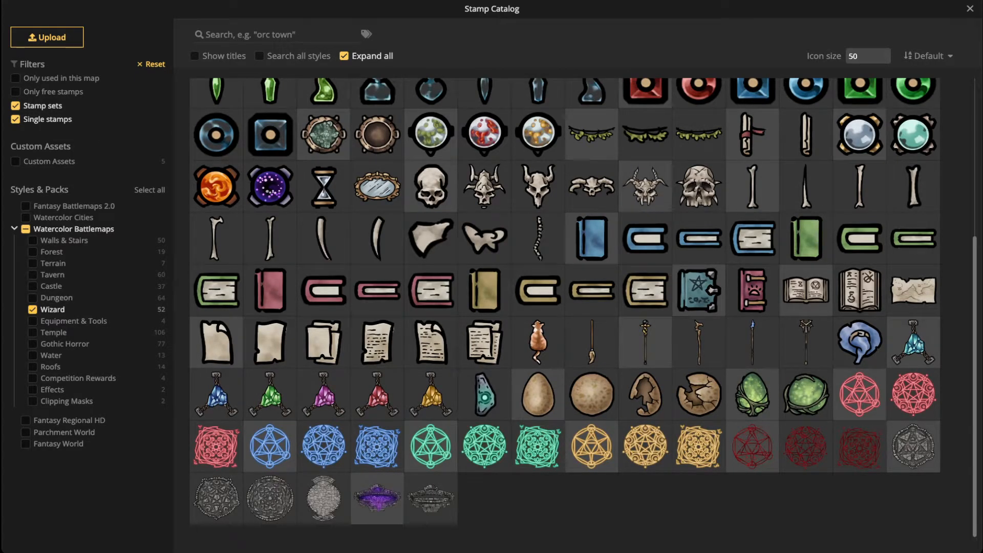
pyautogui.scroll(1, 377, 246)
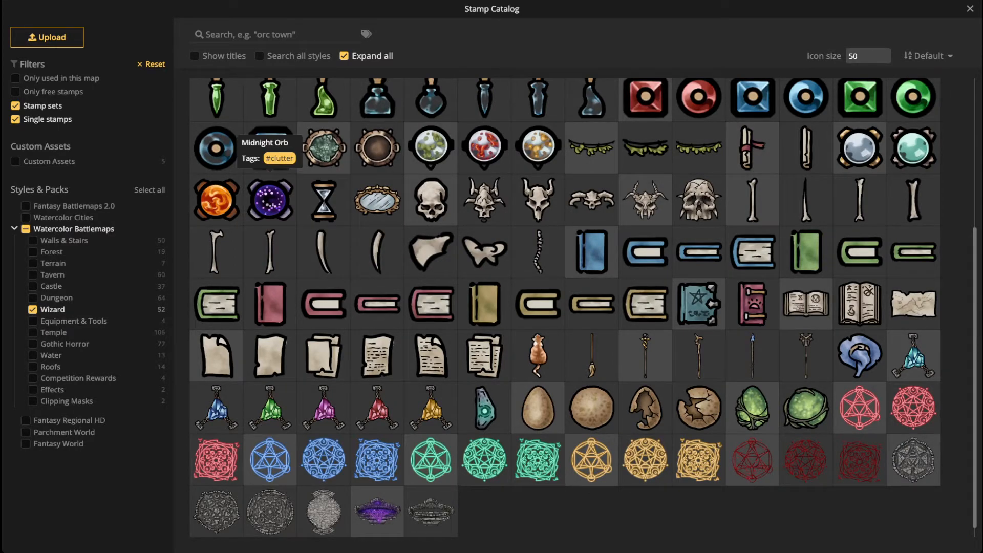
pyautogui.click(217, 200)
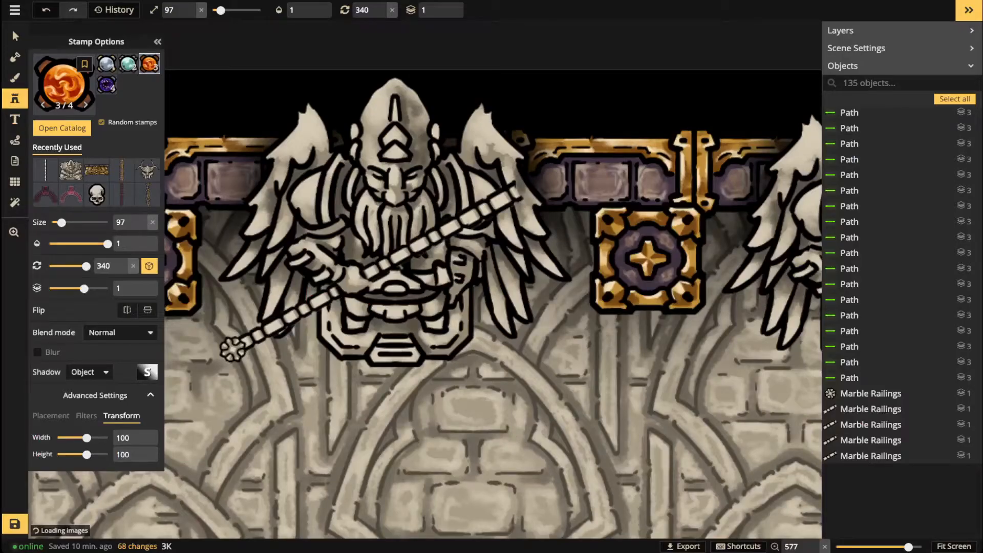
pyautogui.scroll(2, 438, 231)
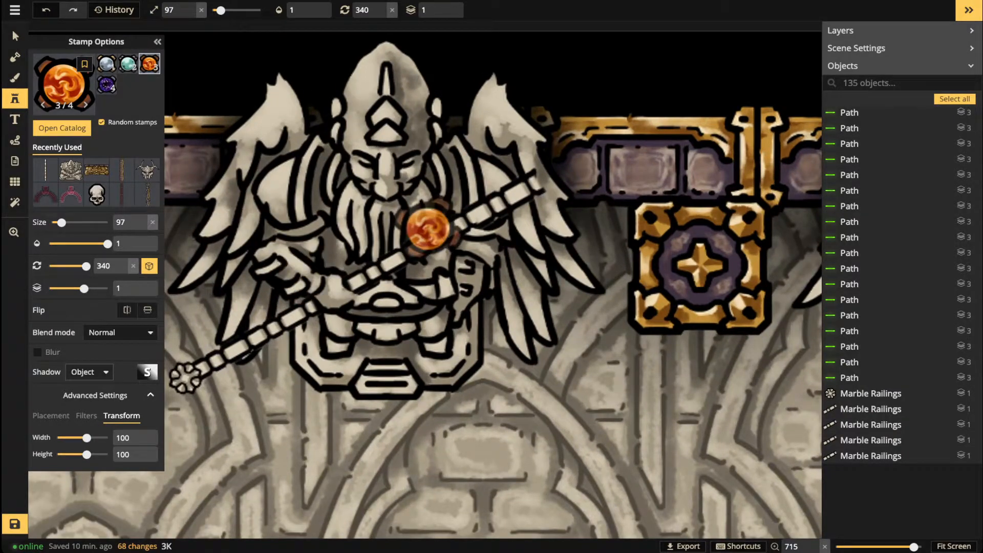
# Step: Shift the orb's hue to -180 for blue, brighten it, and place it at the staff tip
pyautogui.click(86, 416)
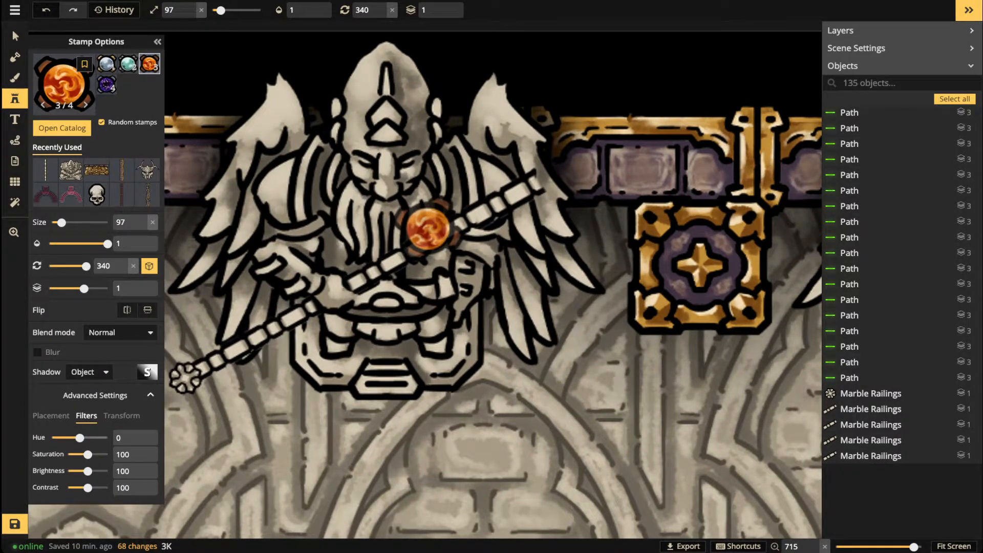
pyautogui.moveTo(80, 438); pyautogui.dragTo(51, 437)
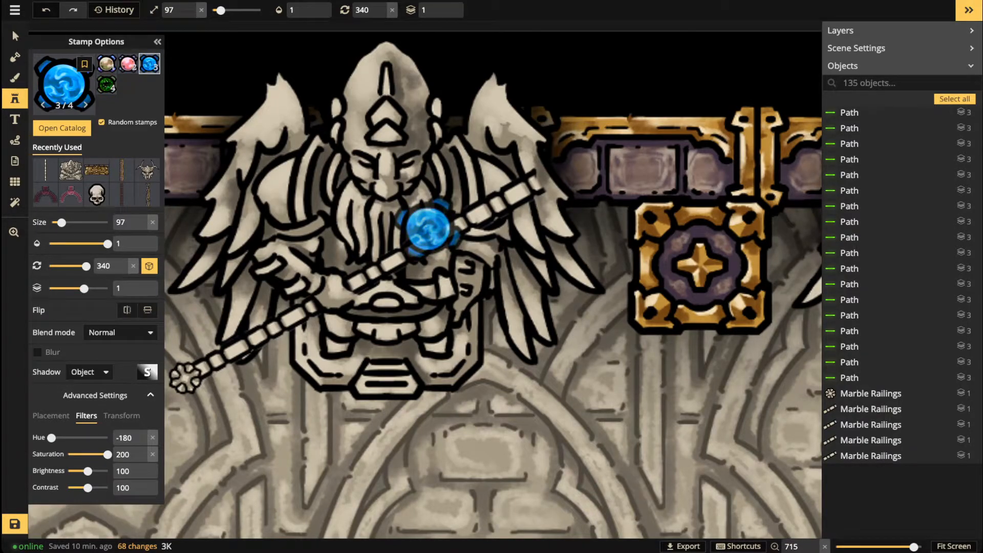
pyautogui.moveTo(87, 471); pyautogui.dragTo(89, 471)
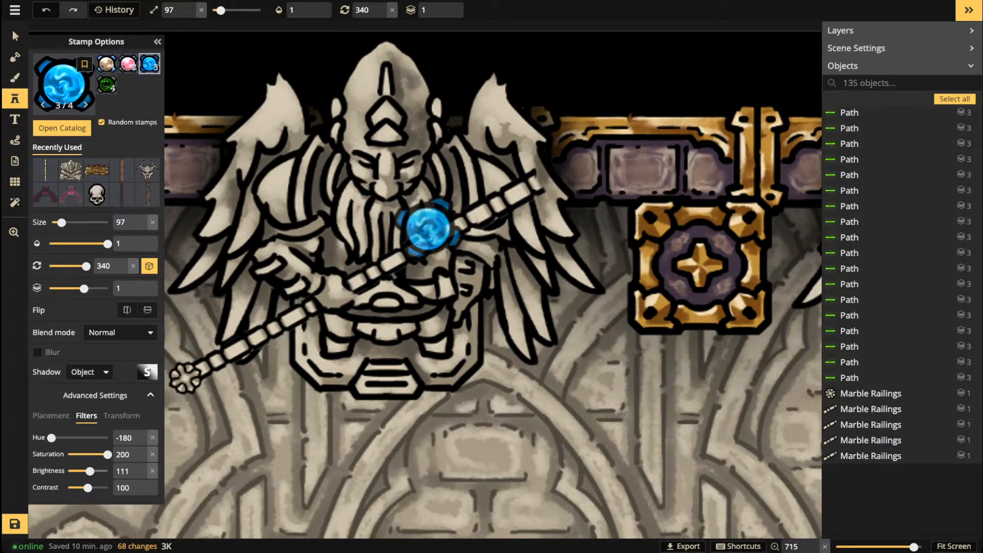
pyautogui.scroll(7, 589, 156)
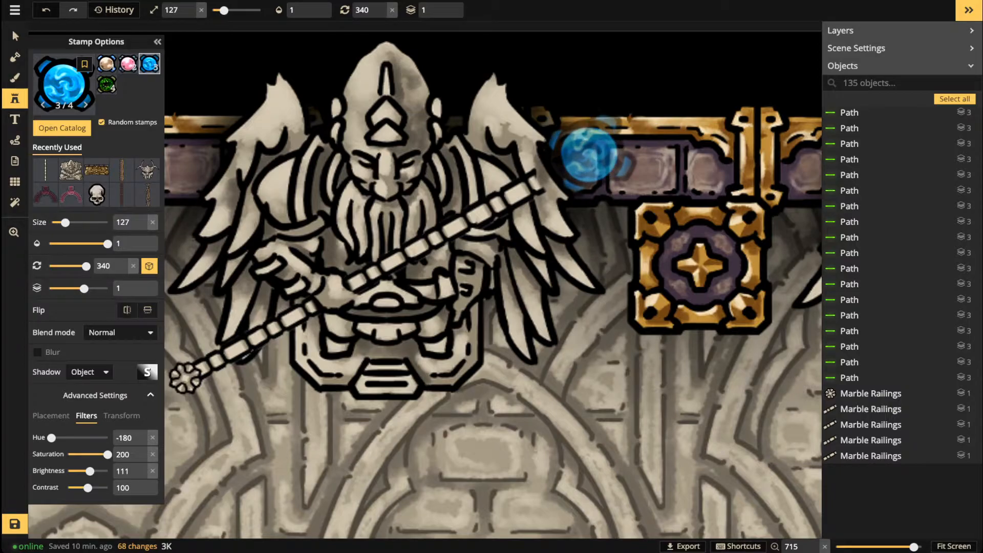
pyautogui.scroll(-1, 589, 156)
pyautogui.scroll(6, 590, 156)
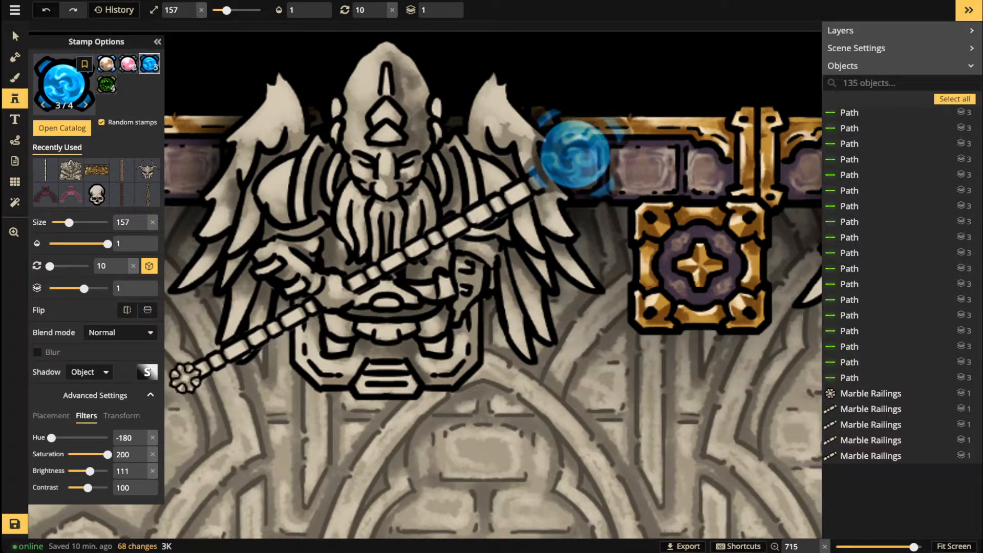
pyautogui.click(575, 159)
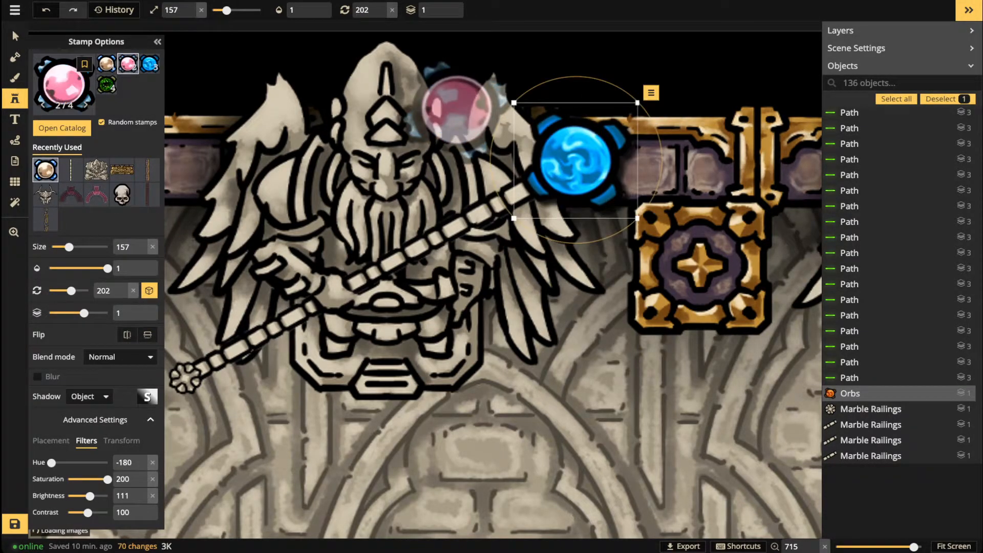
pyautogui.click(15, 36)
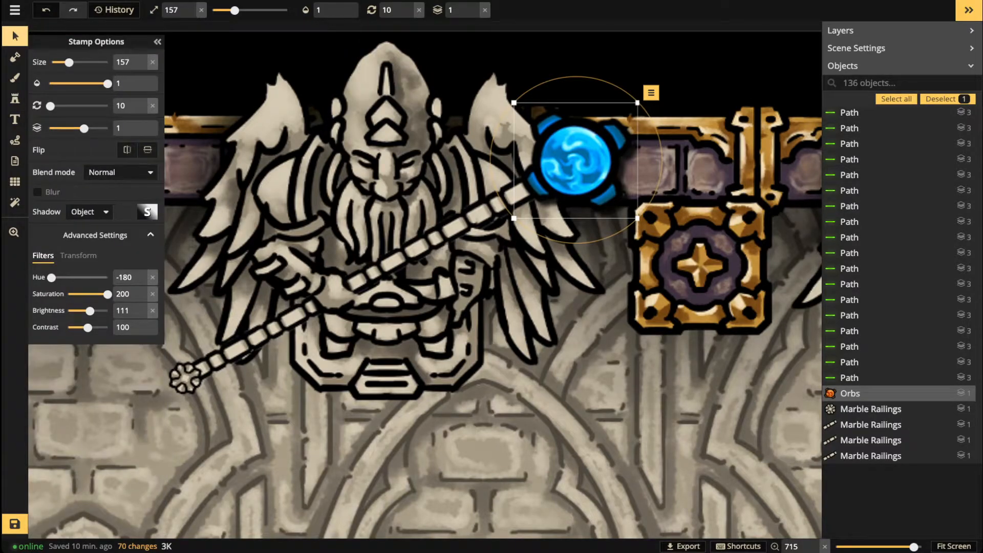
# Step: Centre the orb's shadow with both offsets 0 and blur 5.4
pyautogui.click(148, 212)
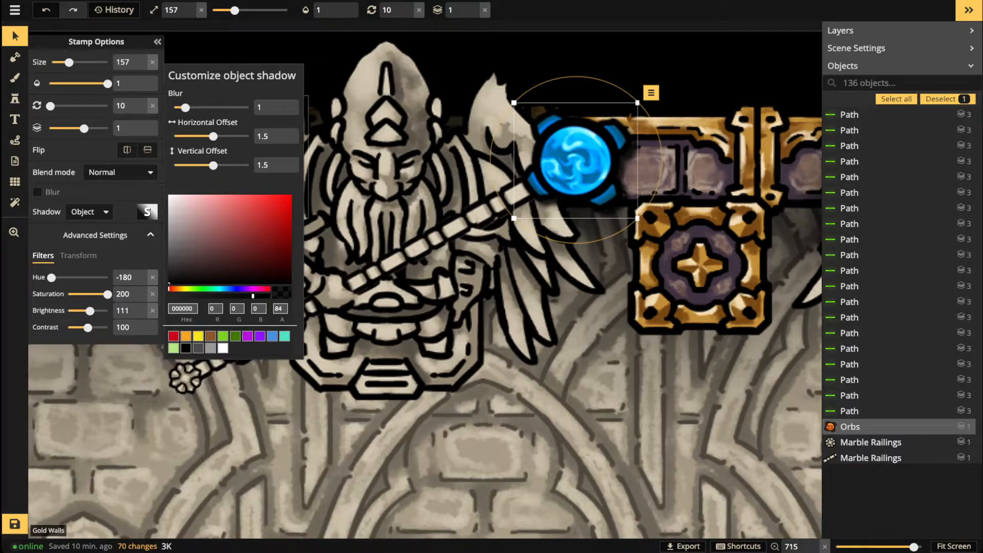
pyautogui.click(293, 165)
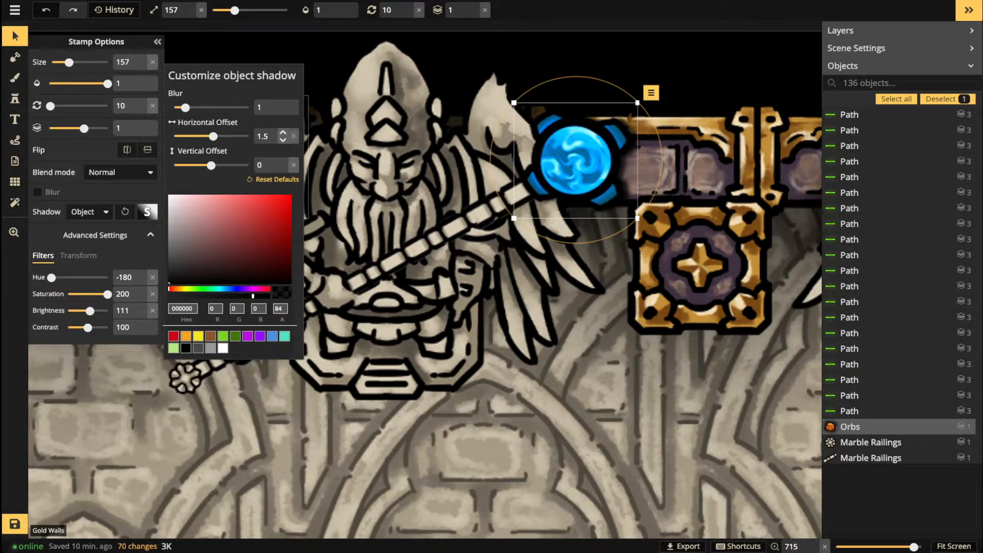
pyautogui.click(293, 136)
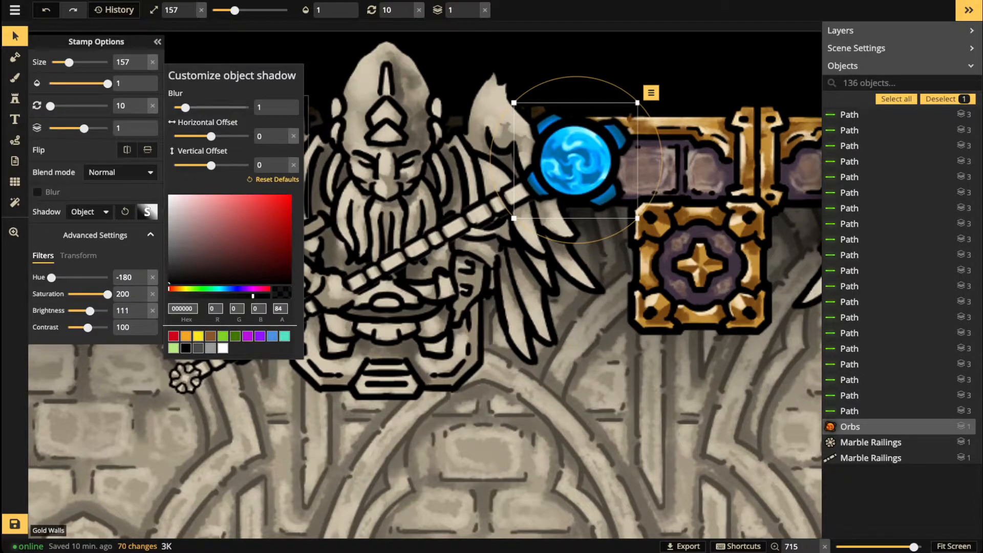
pyautogui.moveTo(185, 108); pyautogui.dragTo(207, 108)
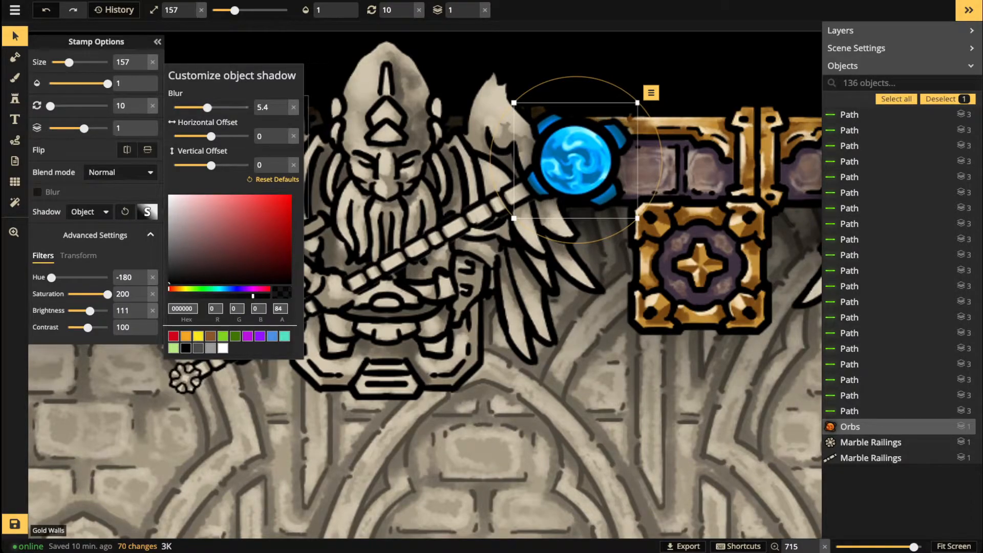
pyautogui.click(148, 212)
# Step: Shrink the orb to size 147, rotate it to 17, and seat it on the staff tip
pyautogui.moveTo(637, 219); pyautogui.dragTo(635, 215)
pyautogui.moveTo(576, 161); pyautogui.dragTo(576, 158)
pyautogui.moveTo(658, 159); pyautogui.dragTo(657, 163)
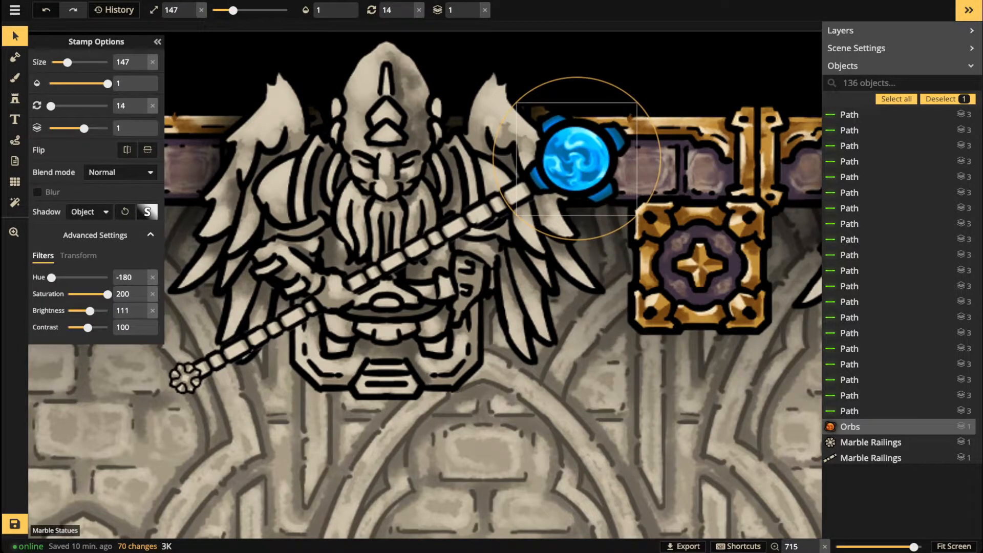
pyautogui.moveTo(577, 159); pyautogui.dragTo(577, 162)
pyautogui.moveTo(658, 163); pyautogui.dragTo(658, 167)
pyautogui.moveTo(577, 162); pyautogui.dragTo(576, 163)
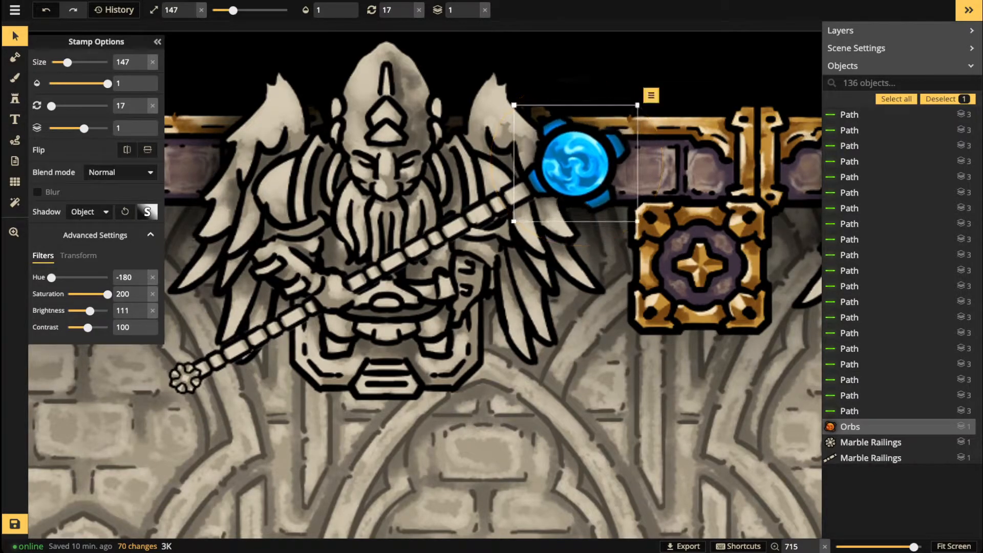
pyautogui.scroll(-8, 435, 164)
pyautogui.press('Escape')
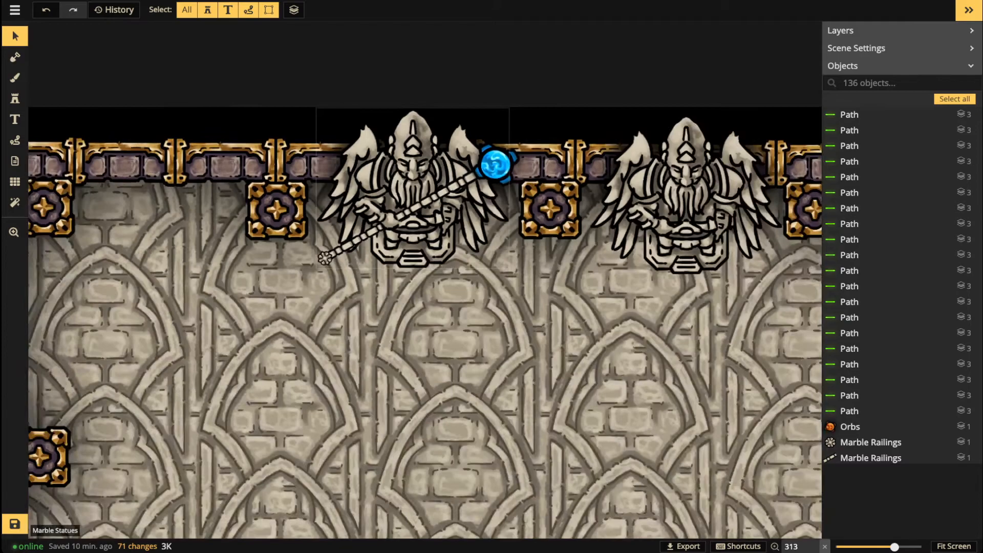
# Step: Flip the right-hand Marble Statues stamp horizontally
pyautogui.click(495, 164)
pyautogui.scroll(4, 495, 164)
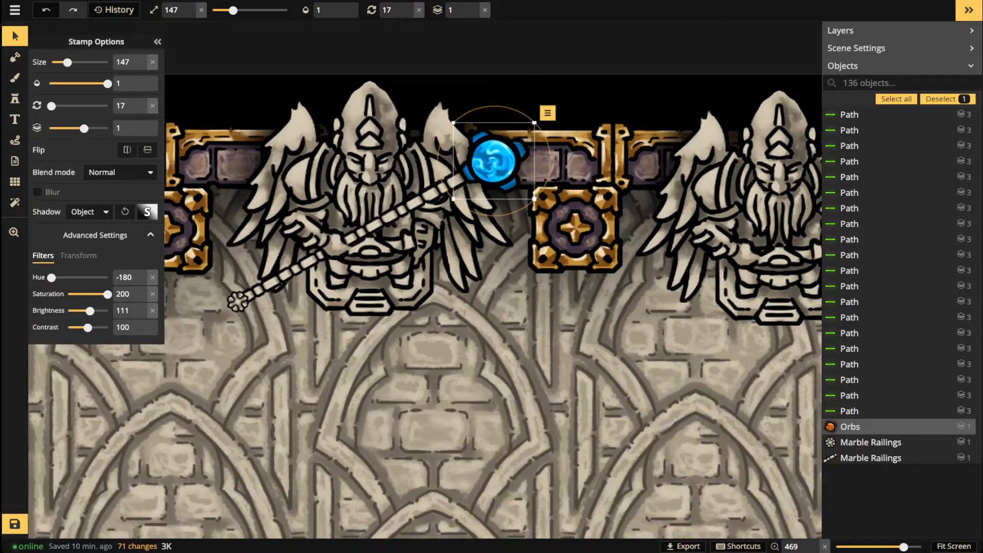
pyautogui.click(14, 36)
pyautogui.moveTo(681, 246); pyautogui.dragTo(556, 246)
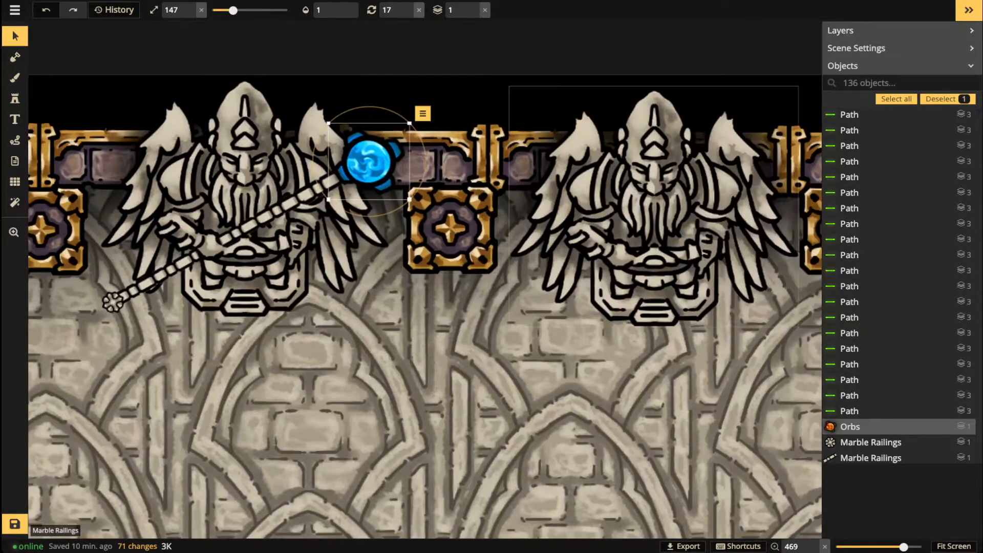
pyautogui.click(630, 215)
pyautogui.click(14, 37)
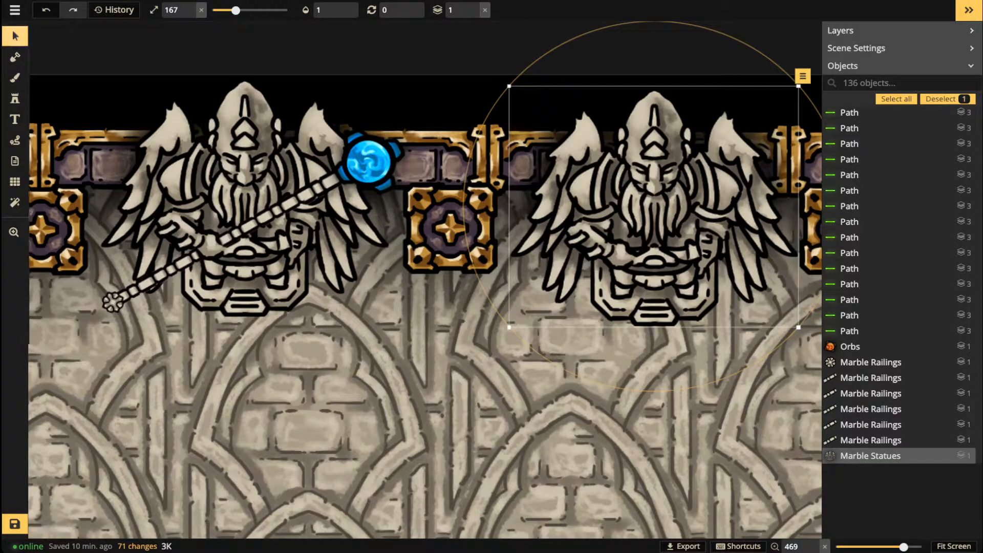
pyautogui.click(127, 149)
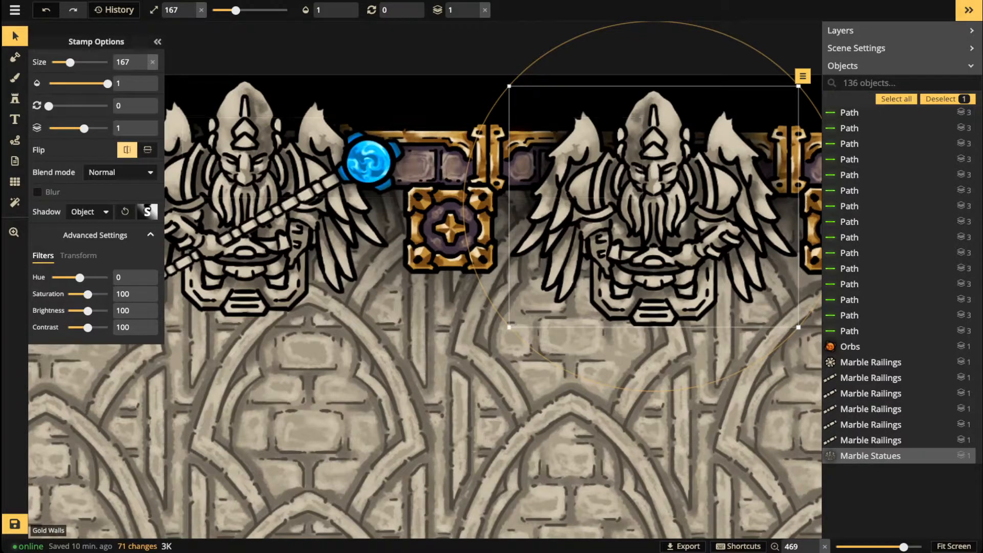
# Step: Delete the Gold Walls square between the two statues
pyautogui.click(471, 221)
pyautogui.scroll(-5, 471, 221)
pyautogui.press('Delete')
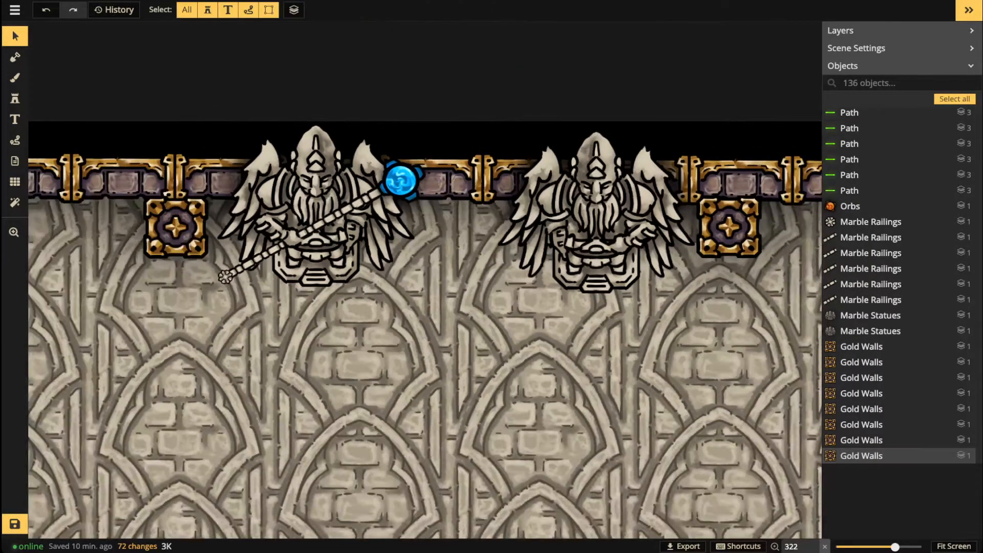
pyautogui.scroll(-8, 449, 209)
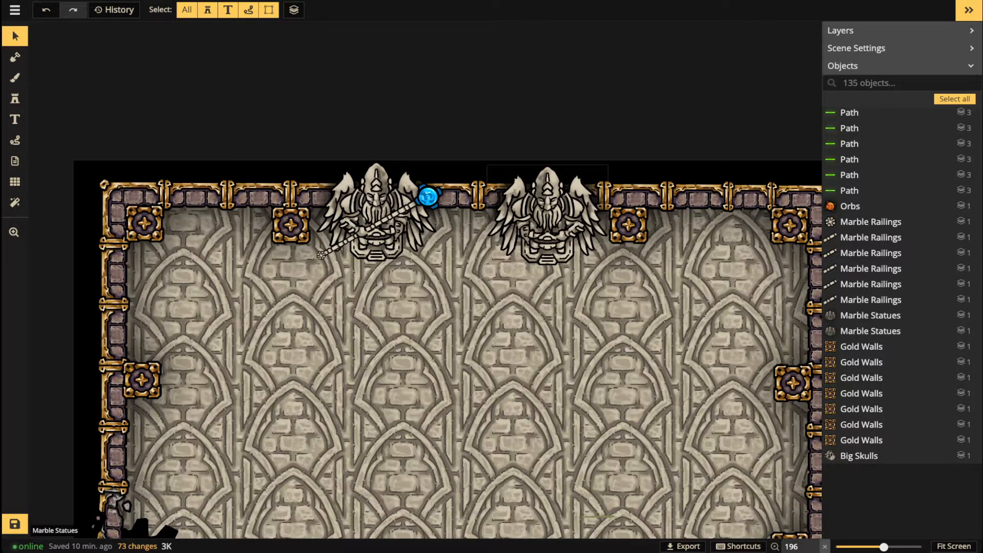
pyautogui.scroll(7, 459, 218)
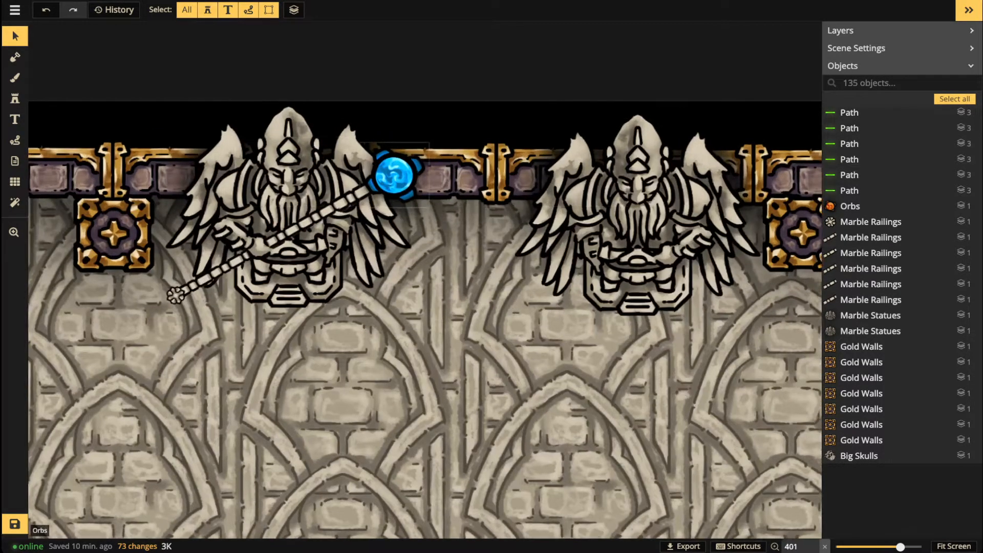
pyautogui.click(394, 176)
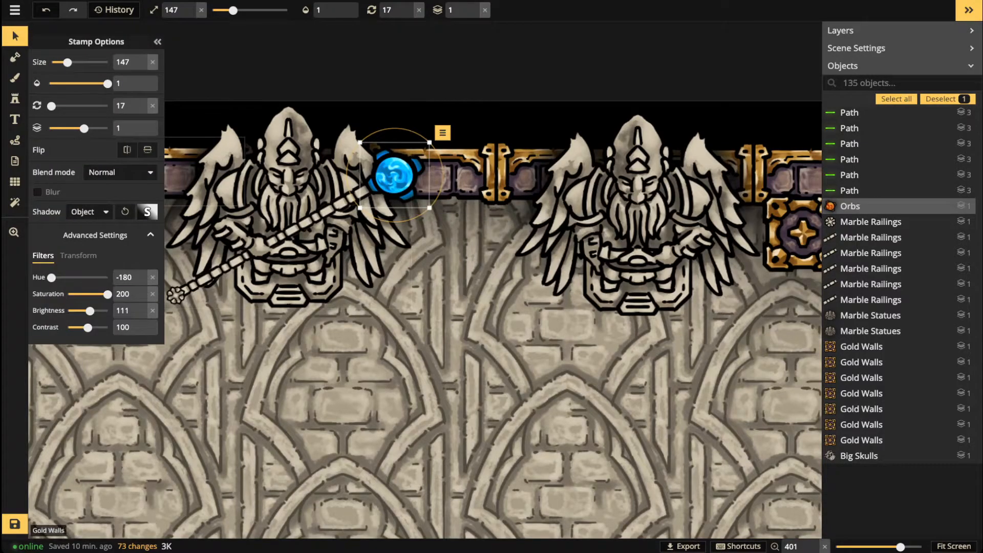
# Step: Load the teal crystal shard stamp from the Wizard pack in the catalog
pyautogui.click(15, 98)
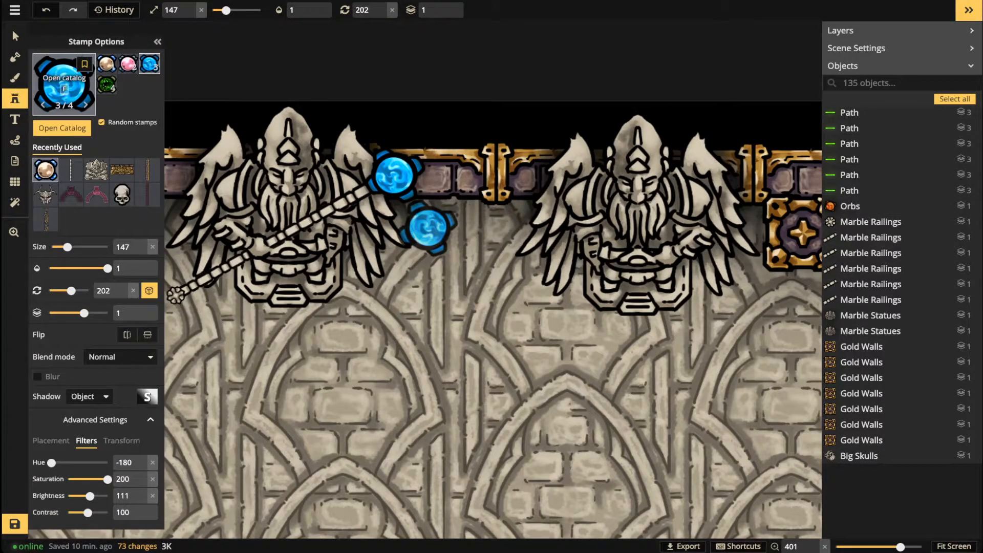
pyautogui.click(65, 128)
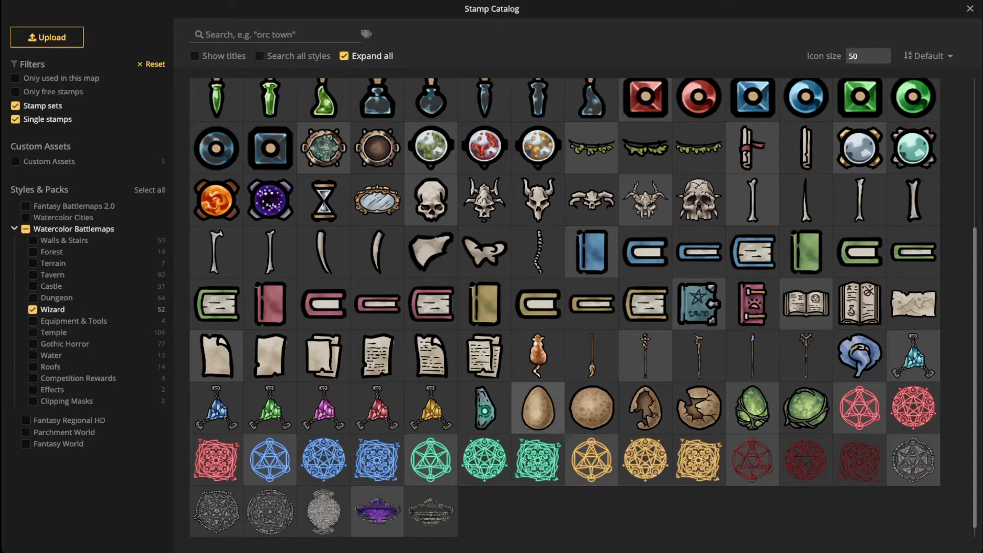
pyautogui.scroll(1, 565, 308)
pyautogui.scroll(3, 565, 307)
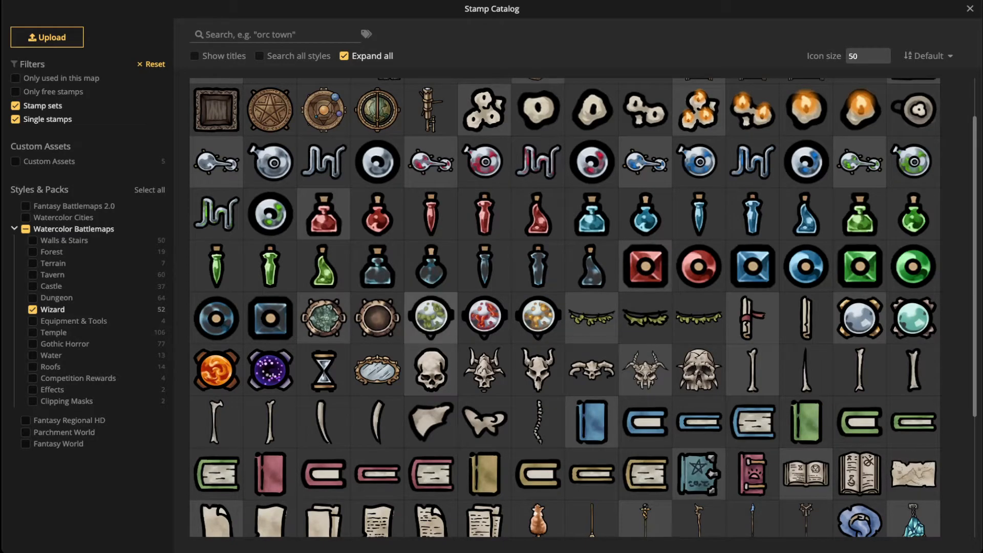
pyautogui.scroll(1, 564, 307)
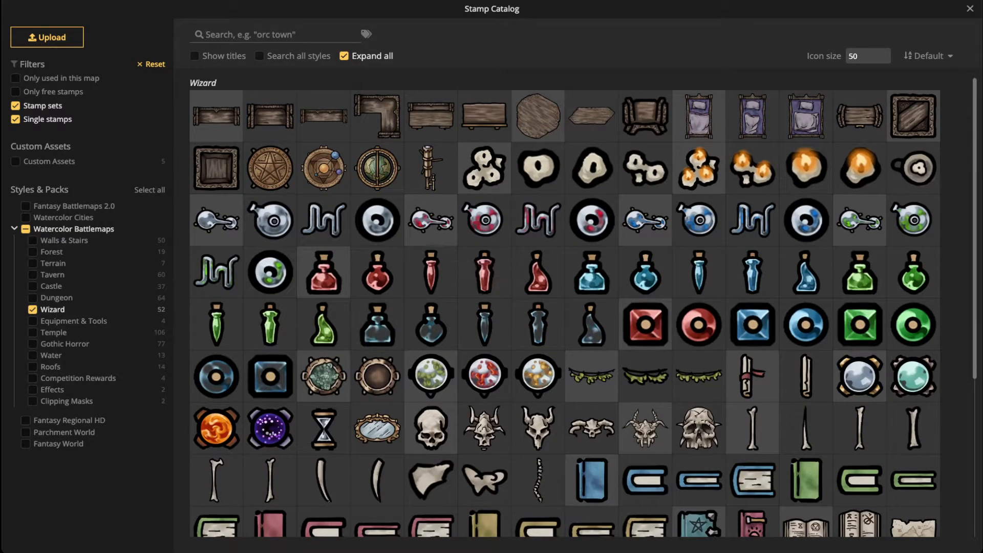
pyautogui.scroll(-4, 484, 307)
pyautogui.scroll(-1, 484, 394)
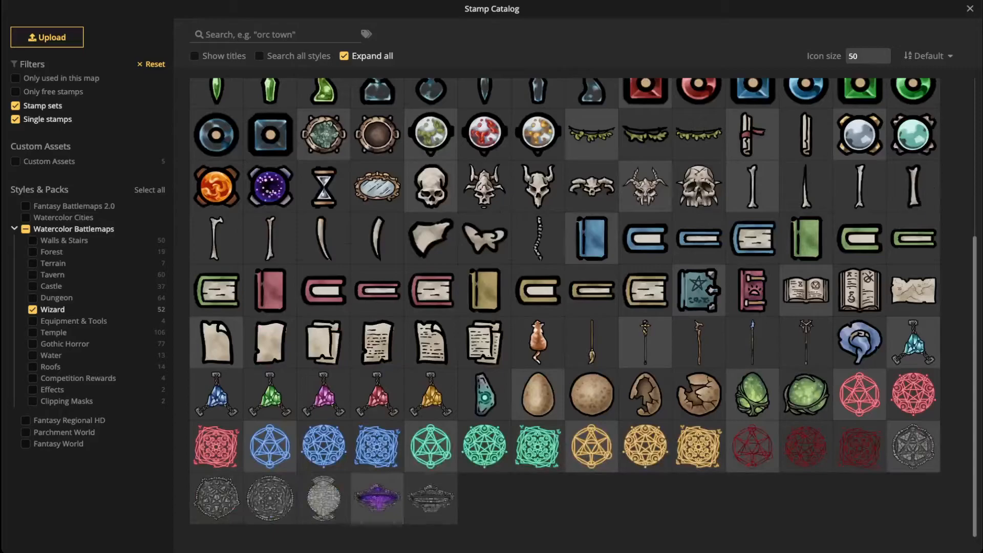
pyautogui.click(484, 394)
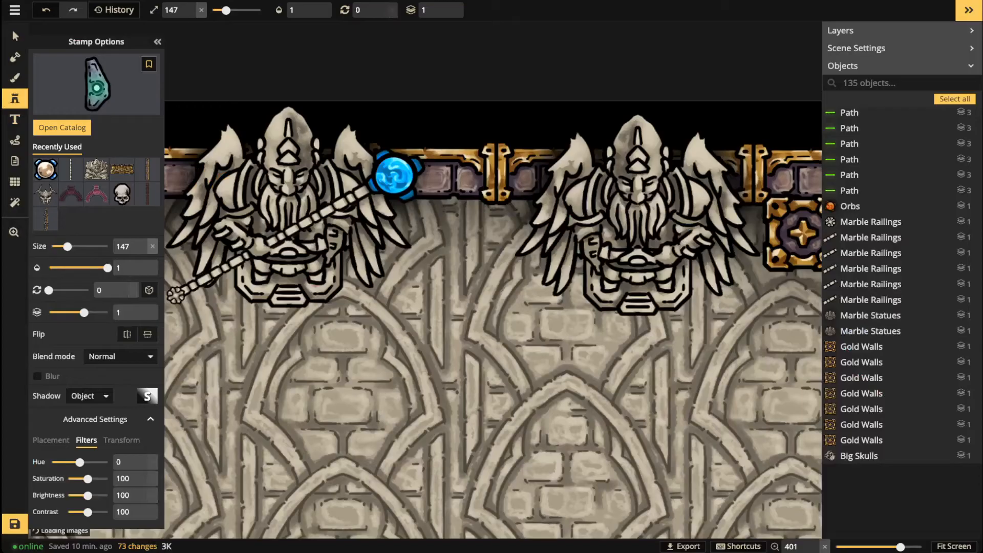
# Step: Place the teal crystal Artifact and delete the blue orb from the staff
pyautogui.scroll(6, 438, 149)
pyautogui.scroll(-7, 439, 149)
pyautogui.scroll(5, 439, 149)
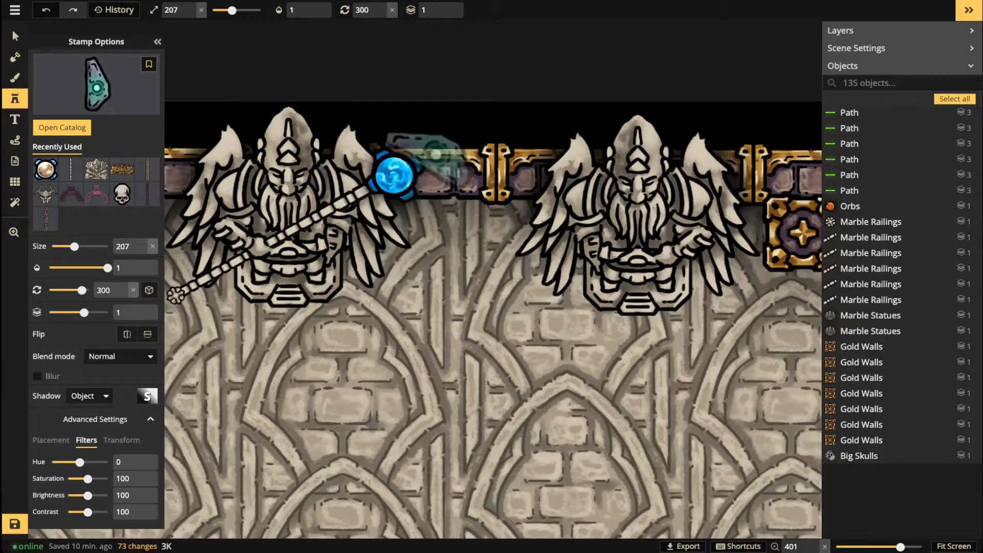
pyautogui.scroll(1, 419, 162)
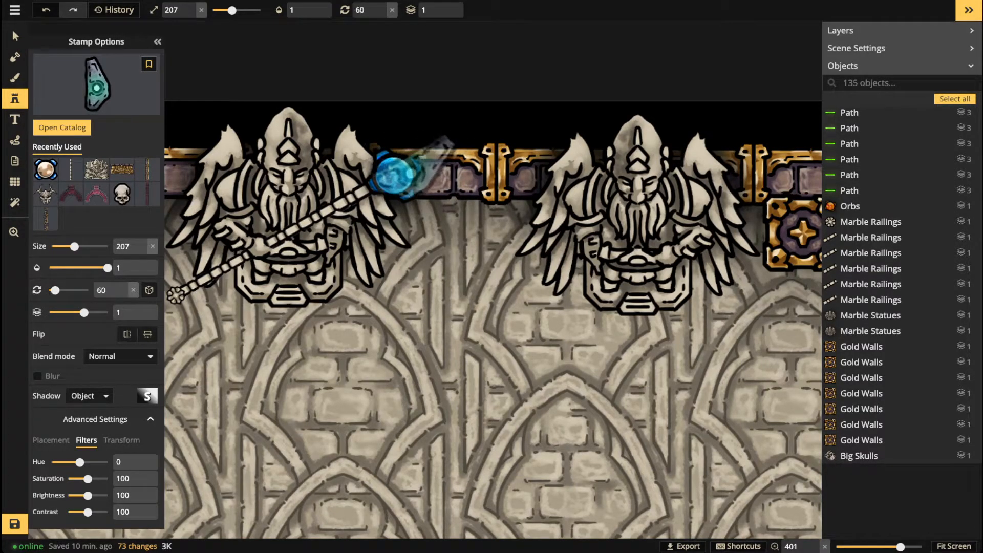
pyautogui.click(479, 352)
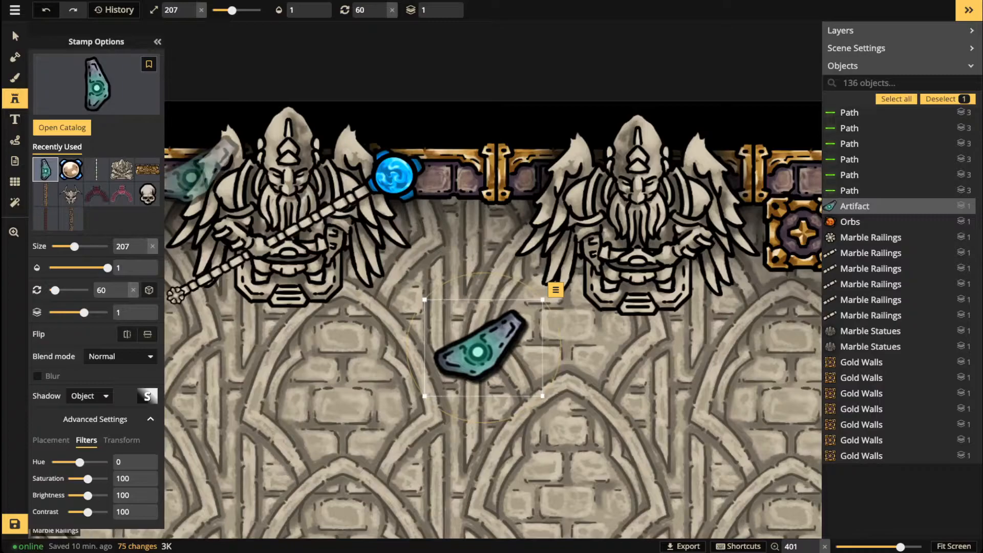
pyautogui.press('v')
pyautogui.click(394, 175)
pyautogui.moveTo(394, 175); pyautogui.dragTo(472, 219)
pyautogui.press('Delete')
# Step: Set the Artifact's saturation to 200, size 167, and rotate it onto the staff tip
pyautogui.click(478, 349)
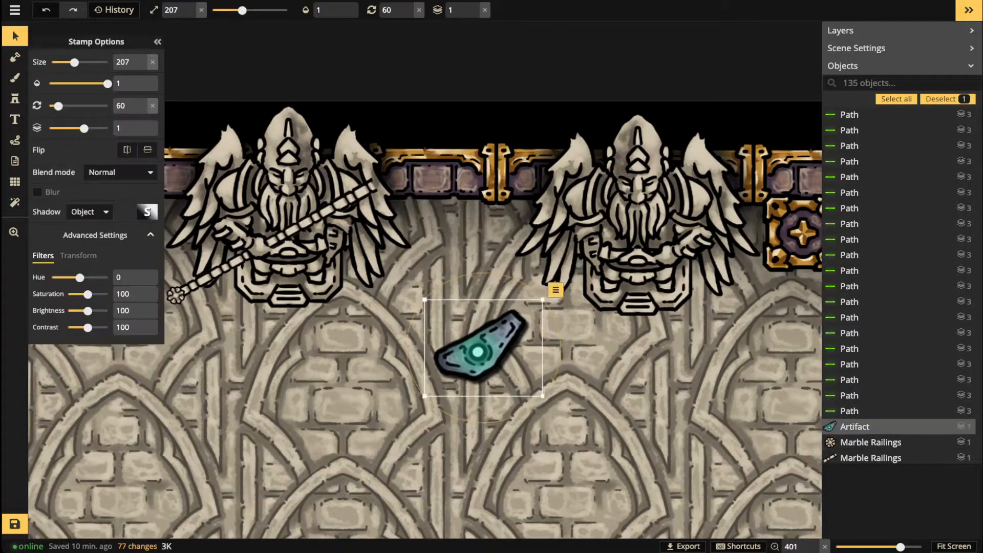
pyautogui.moveTo(87, 294); pyautogui.dragTo(107, 294)
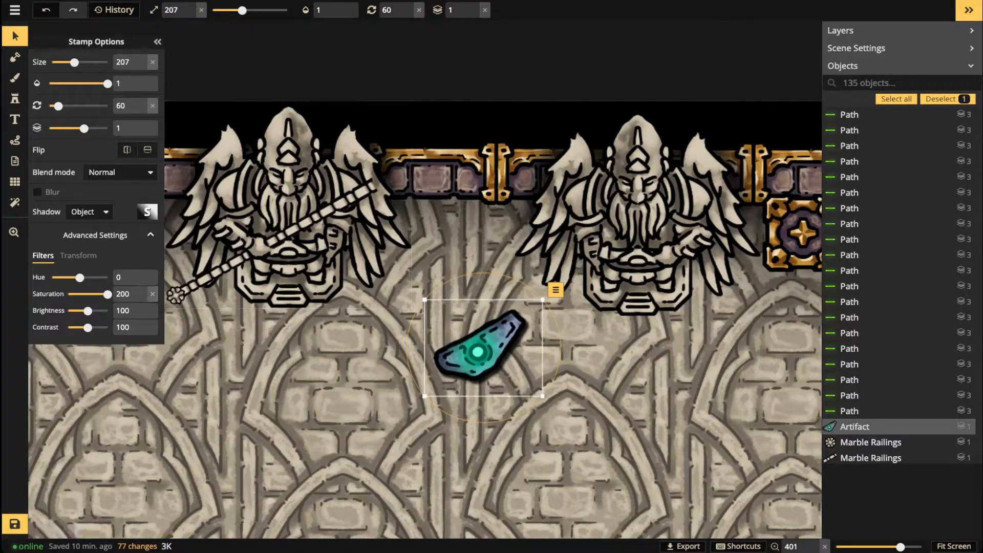
pyautogui.moveTo(477, 353); pyautogui.dragTo(410, 172)
pyautogui.moveTo(474, 216); pyautogui.dragTo(464, 207)
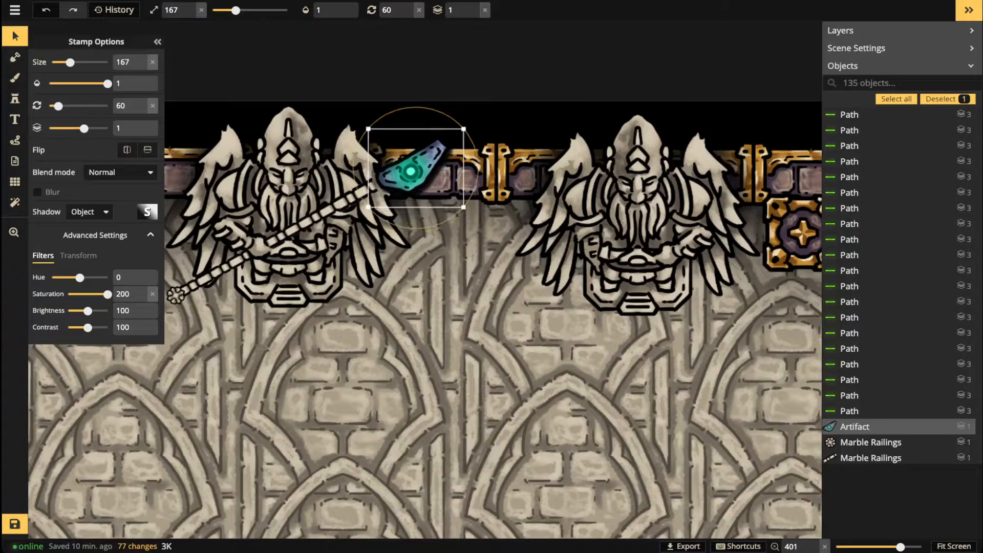
pyautogui.moveTo(356, 159); pyautogui.dragTo(399, 169)
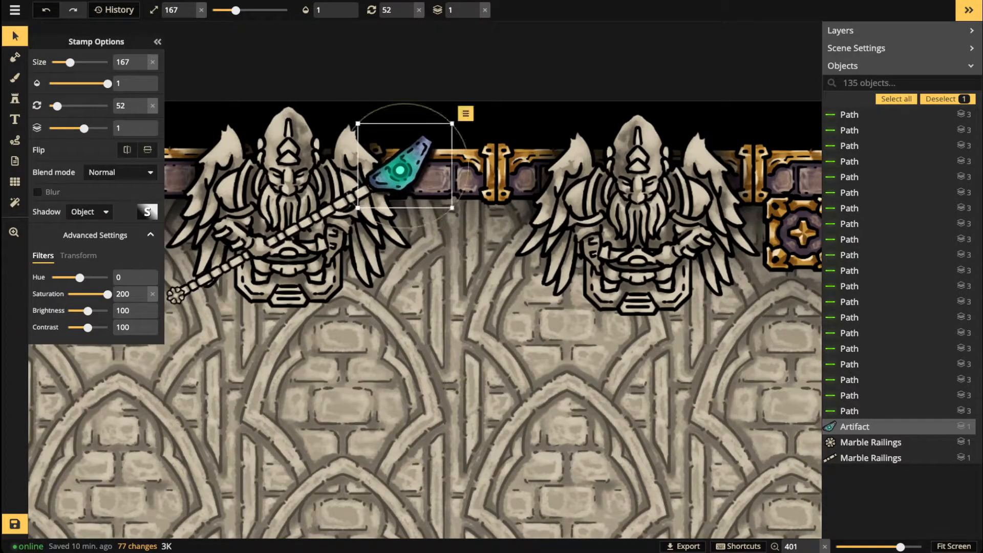
# Step: Set the Artifact's shadow offsets to 0 and 0, then nudge it into place
pyautogui.click(147, 212)
pyautogui.click(276, 137)
pyautogui.write('0')
pyautogui.press('Tab')
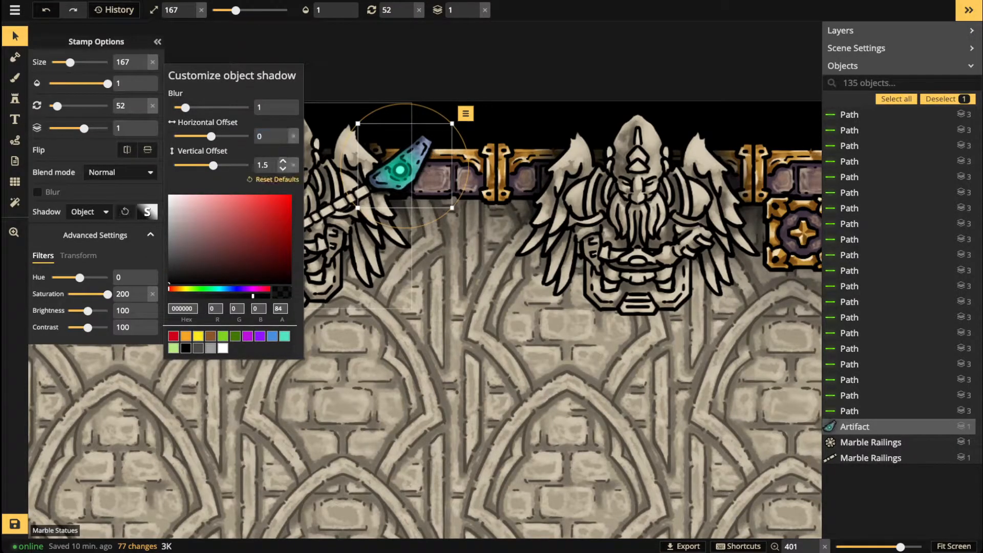
pyautogui.write('0')
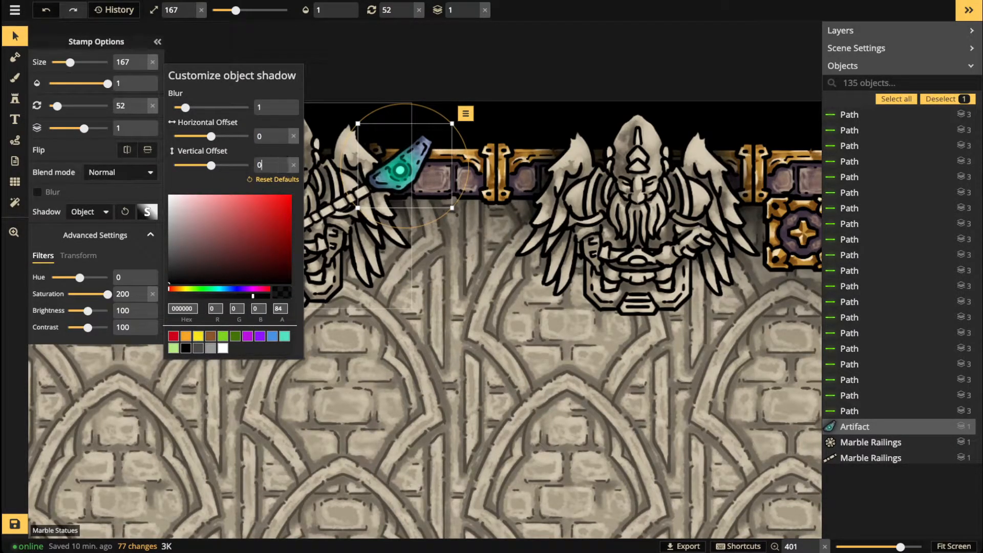
pyautogui.click(394, 247)
pyautogui.scroll(-4, 393, 247)
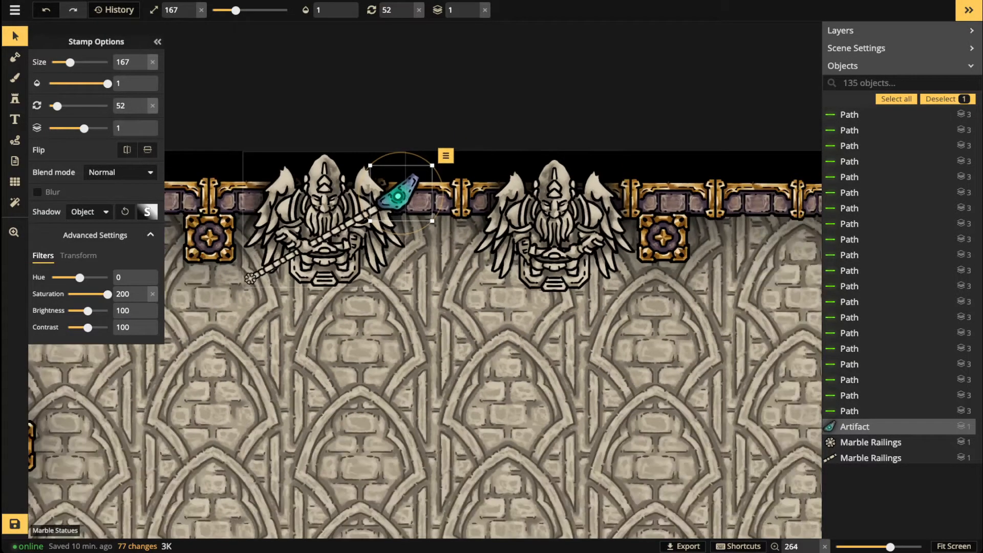
pyautogui.moveTo(398, 197); pyautogui.dragTo(379, 191)
# Step: Tilt the teal crystal further to rotation 52
pyautogui.scroll(-6, 400, 198)
pyautogui.scroll(1, 379, 191)
pyautogui.scroll(1, 384, 187)
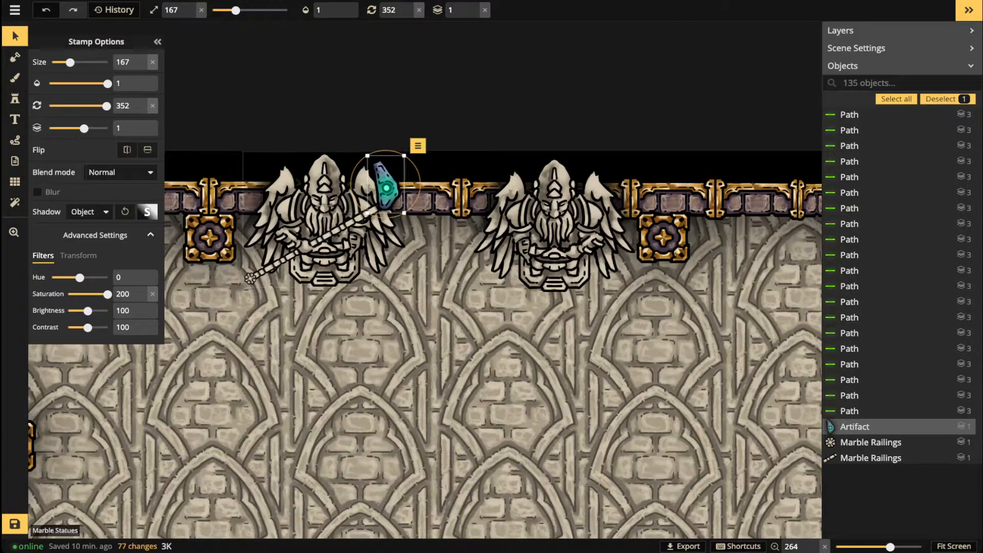
pyautogui.scroll(3, 346, 243)
pyautogui.scroll(2, 396, 171)
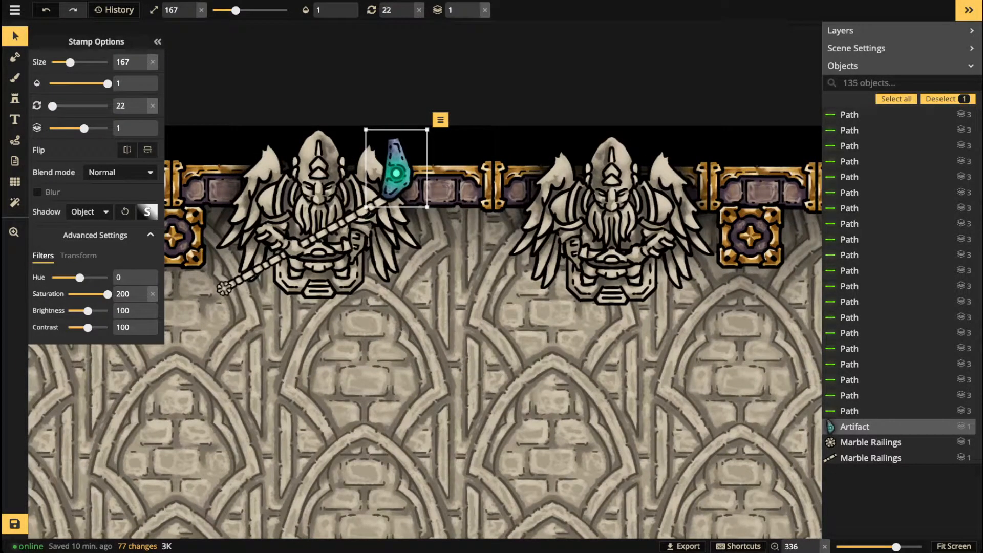
pyautogui.scroll(2, 396, 173)
pyautogui.moveTo(396, 173); pyautogui.dragTo(414, 185)
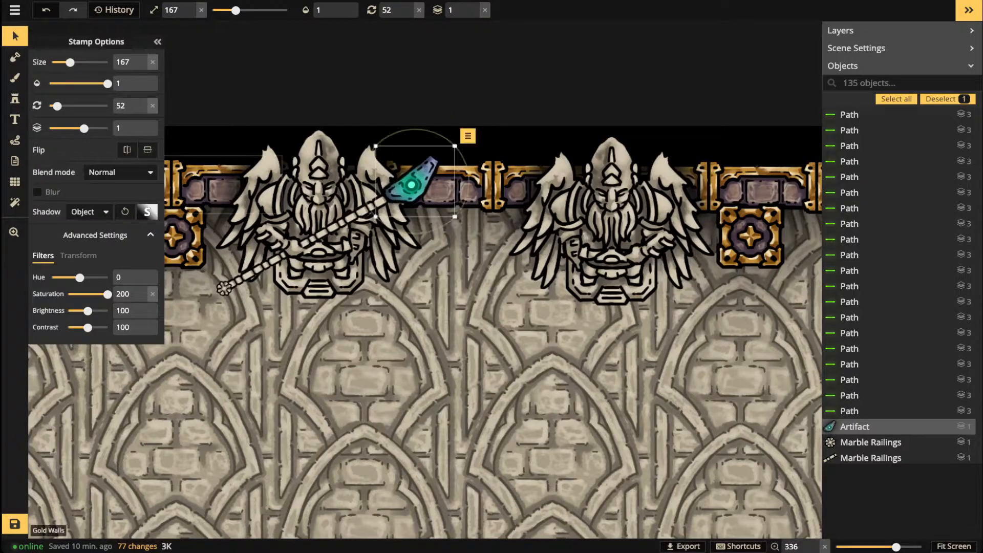
pyautogui.click(15, 98)
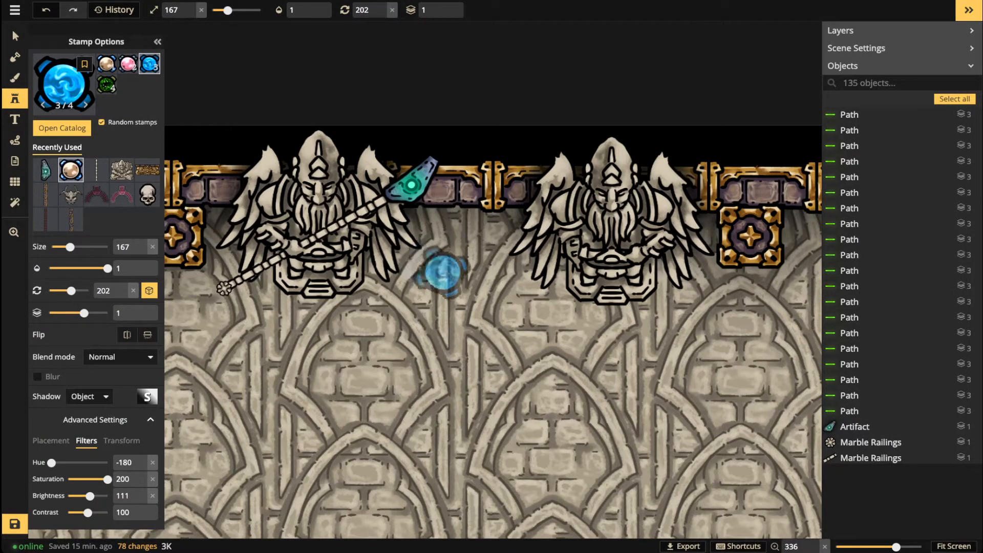
# Step: Stamp a blue orb on the wall and move it down-right
pyautogui.click(450, 237)
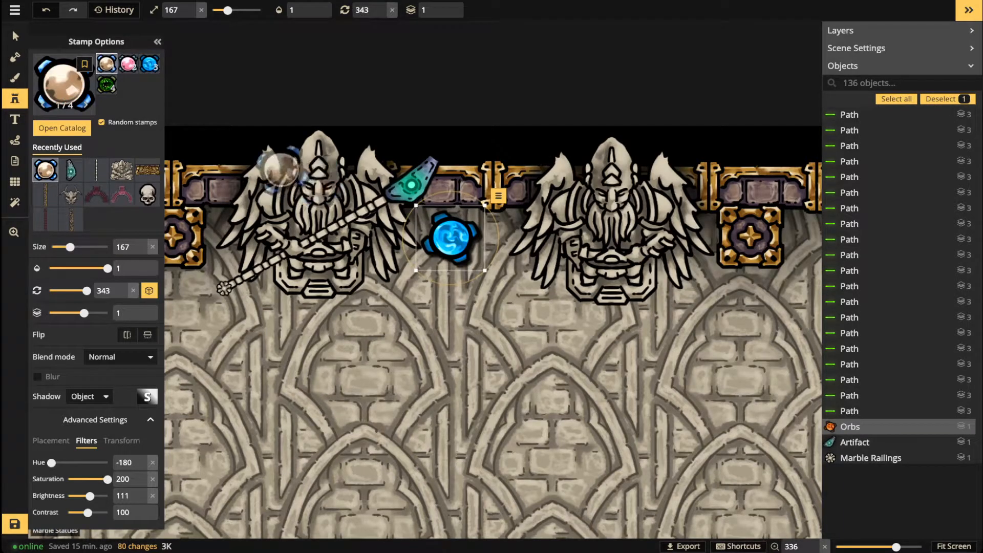
pyautogui.click(15, 34)
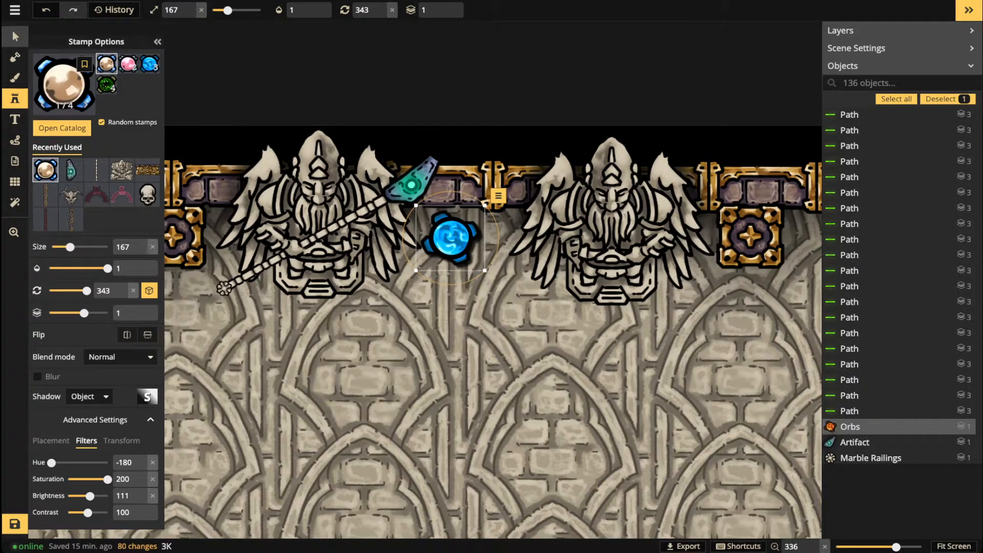
pyautogui.moveTo(451, 237); pyautogui.dragTo(514, 321)
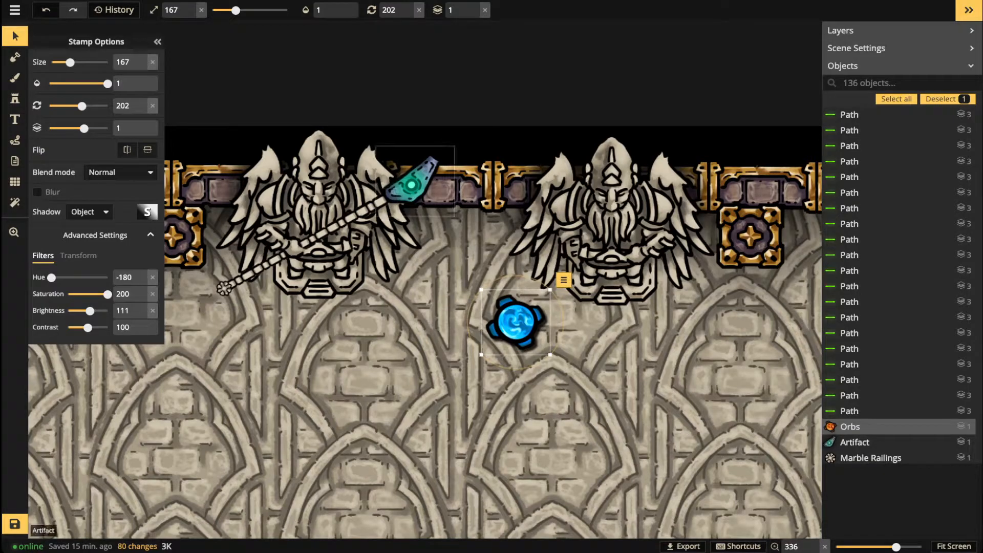
# Step: Select the six Marble Railings pieces of the first statue's staff
pyautogui.click(409, 185)
pyautogui.click(377, 204)
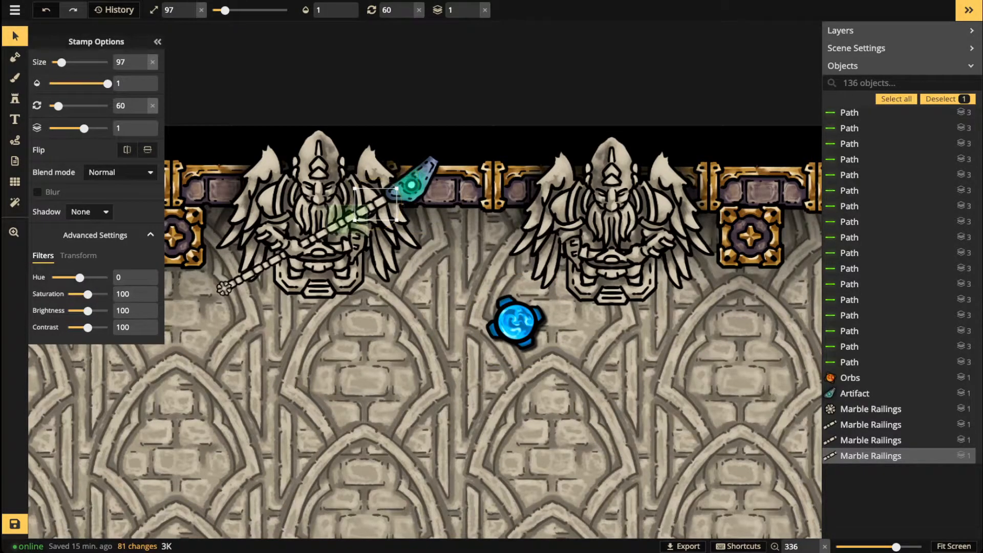
pyautogui.keyDown('shift'); pyautogui.click(347, 220); pyautogui.keyUp('shift')
pyautogui.keyDown('shift'); pyautogui.click(317, 237); pyautogui.keyUp('shift')
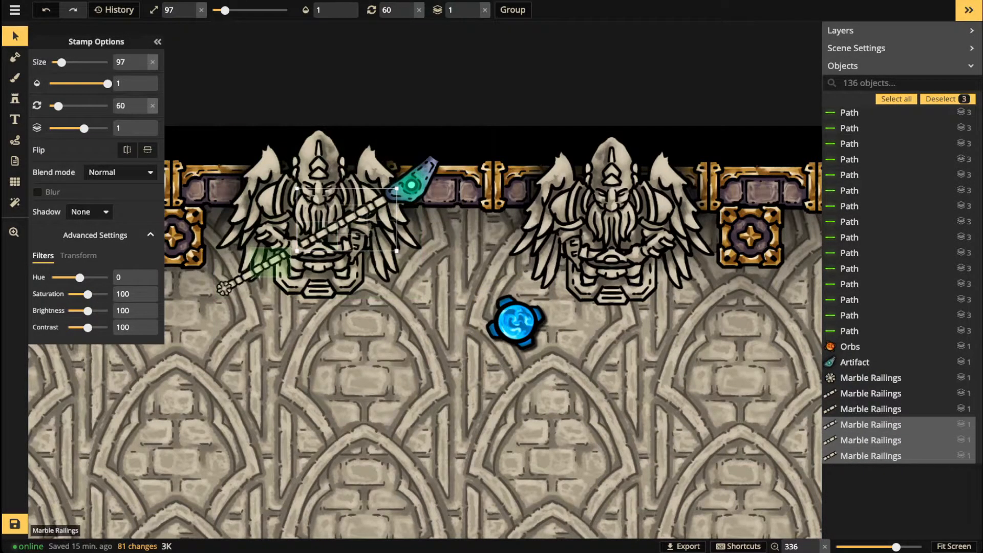
pyautogui.keyDown('shift'); pyautogui.click(272, 262); pyautogui.keyUp('shift')
pyautogui.keyDown('shift'); pyautogui.click(241, 277); pyautogui.keyUp('shift')
pyautogui.keyDown('shift'); pyautogui.click(224, 288); pyautogui.keyUp('shift')
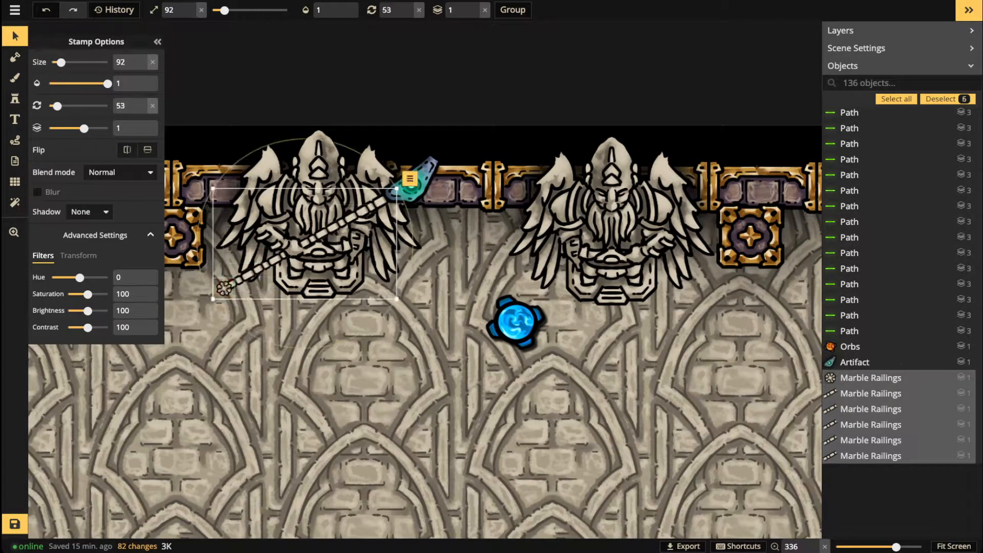
# Step: Duplicate the staff, rotate the copy to 293, and move it onto the second statue
pyautogui.hotkey('ctrl', 'c')
pyautogui.hotkey('ctrl', 'v')
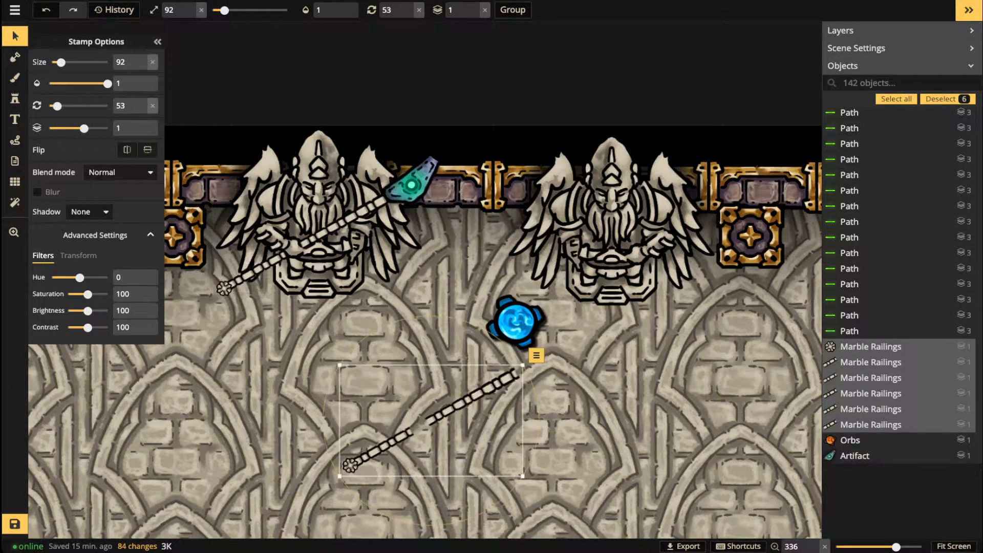
pyautogui.moveTo(504, 344); pyautogui.dragTo(328, 392)
pyautogui.moveTo(410, 406); pyautogui.dragTo(606, 233)
# Step: Move the blue orb up onto the top wall above the second staff
pyautogui.click(579, 335)
pyautogui.click(516, 323)
pyautogui.moveTo(516, 322); pyautogui.dragTo(513, 181)
pyautogui.scroll(-6, 513, 172)
# Step: Zoom out and pan to view the whole temple map, then return to the Stamp tool
pyautogui.click(370, 154)
pyautogui.scroll(-4, 369, 154)
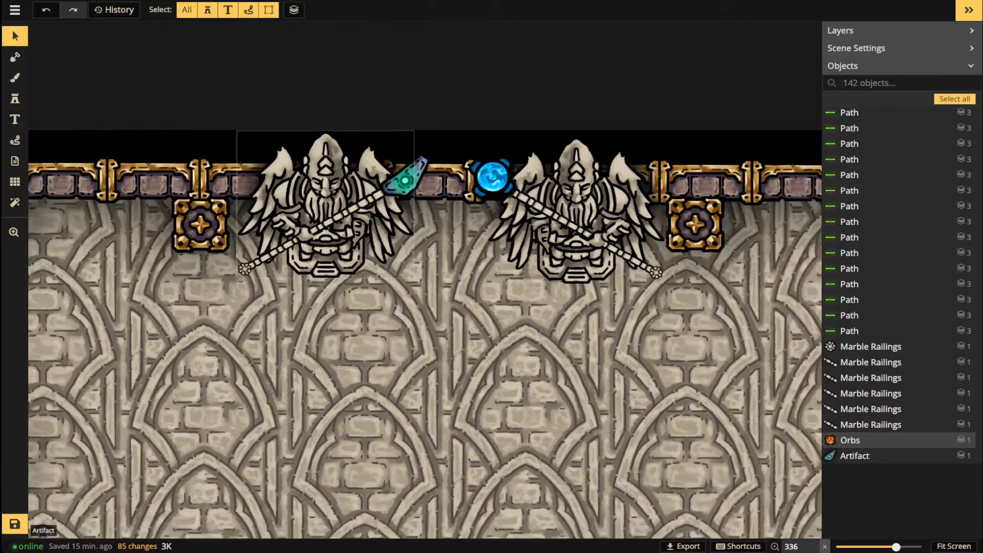
pyautogui.scroll(4, 526, 245)
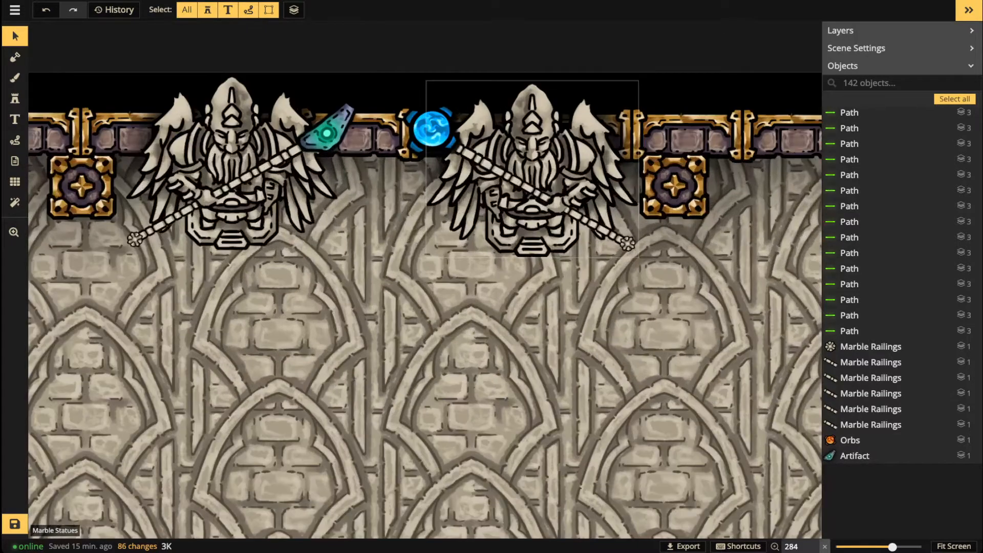
pyautogui.scroll(-5, 353, 213)
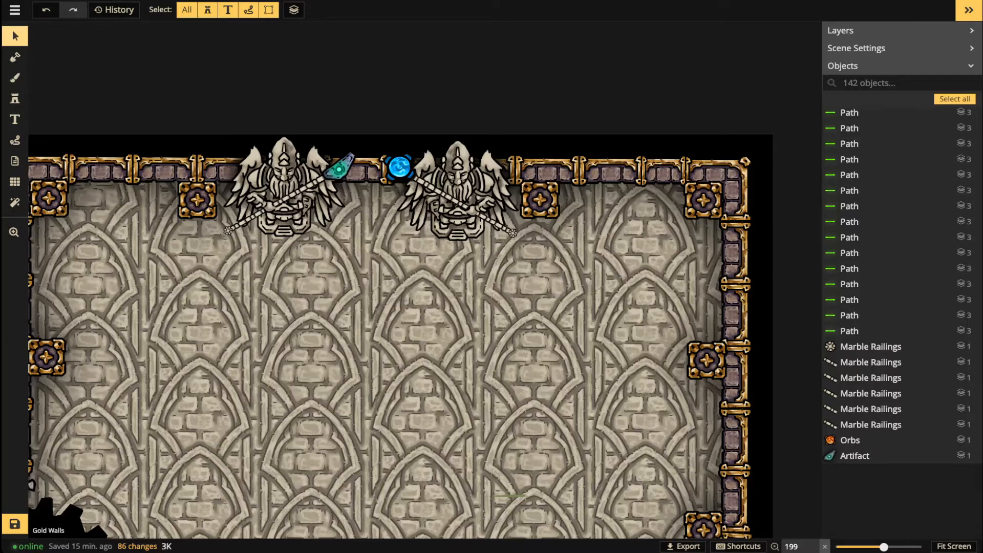
pyautogui.scroll(-5, 207, 223)
pyautogui.moveTo(245, 283); pyautogui.dragTo(354, 159)
pyautogui.scroll(-3, 299, 218)
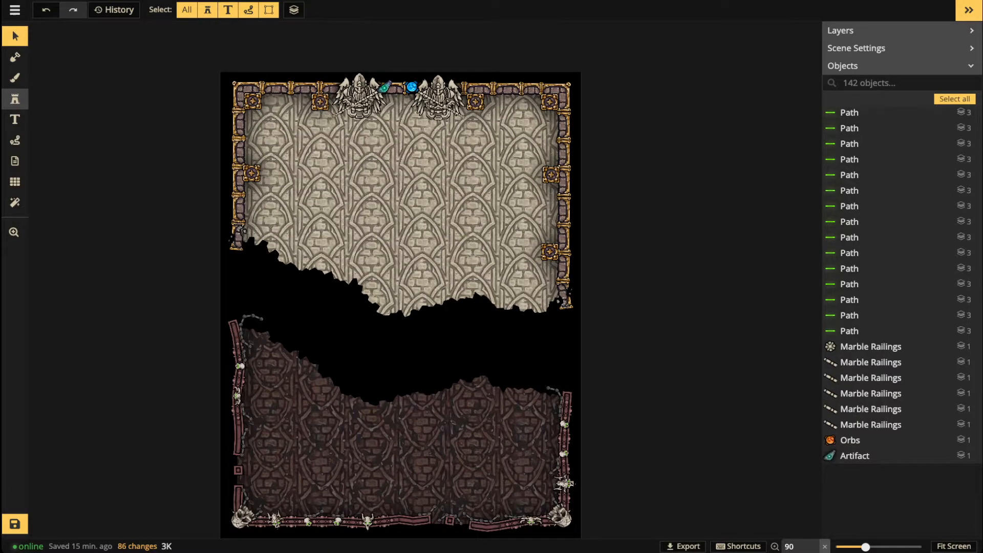
pyautogui.click(15, 98)
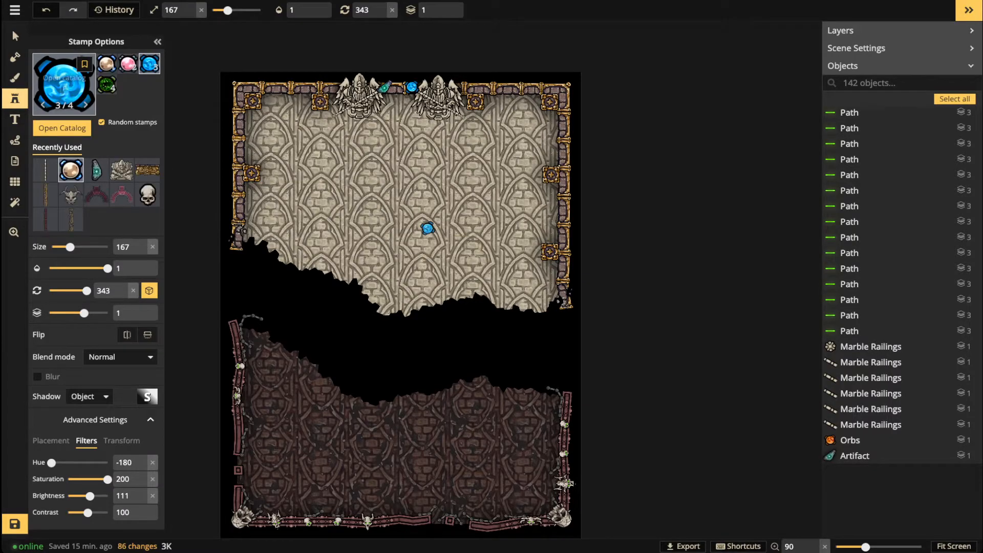
# Step: Swap the Wizard filter for Temple and load the Gold Wall Statue stamp, then return to Select
pyautogui.press('f')
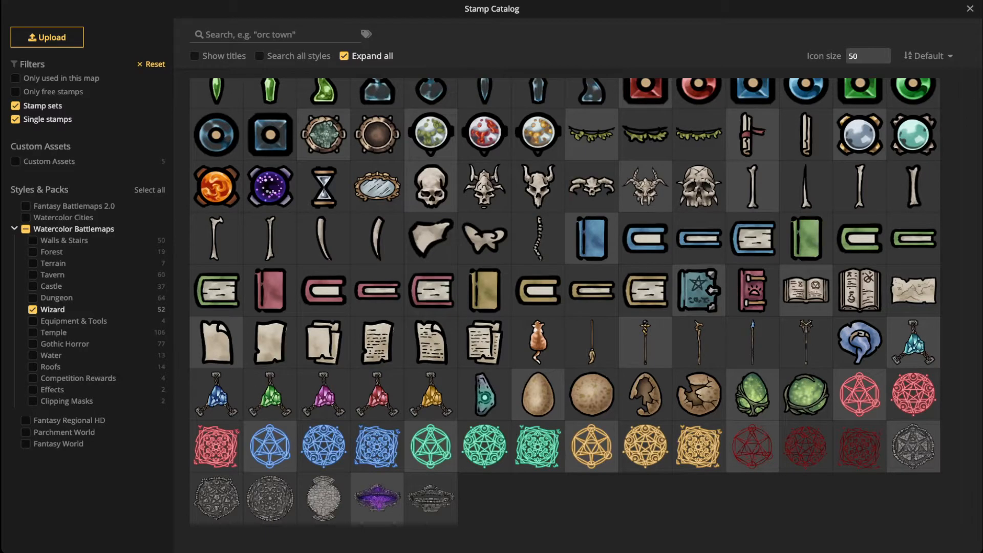
pyautogui.click(33, 310)
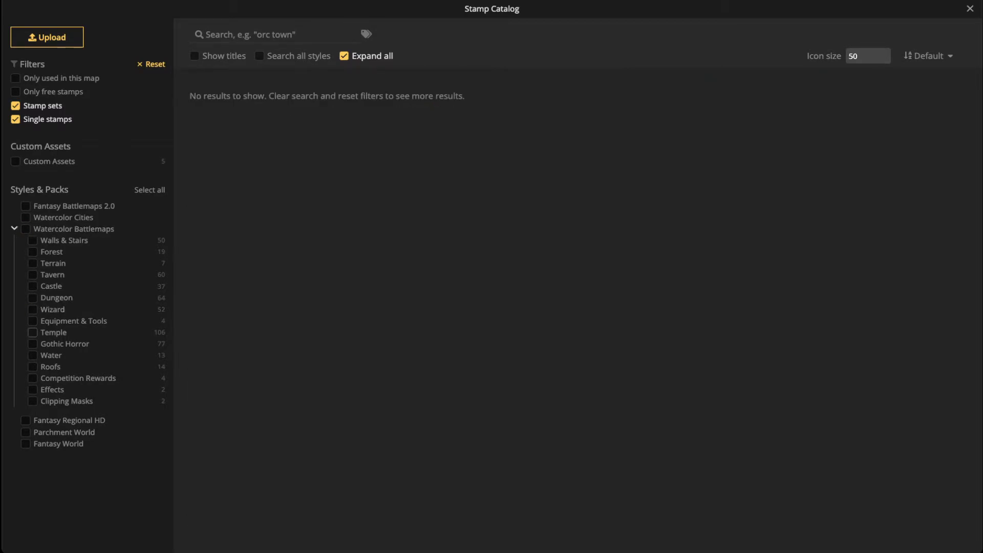
pyautogui.click(32, 332)
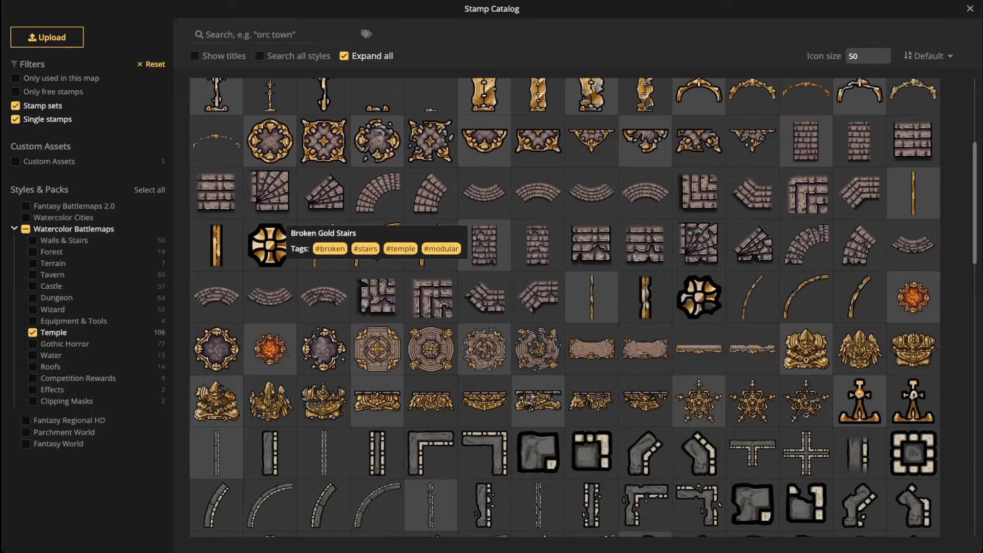
pyautogui.scroll(-1, 378, 292)
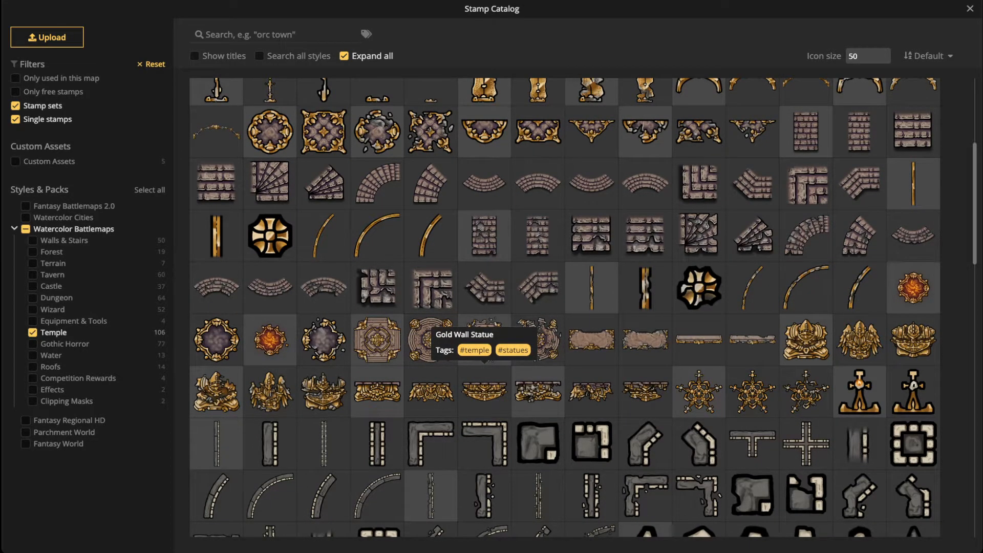
pyautogui.click(483, 389)
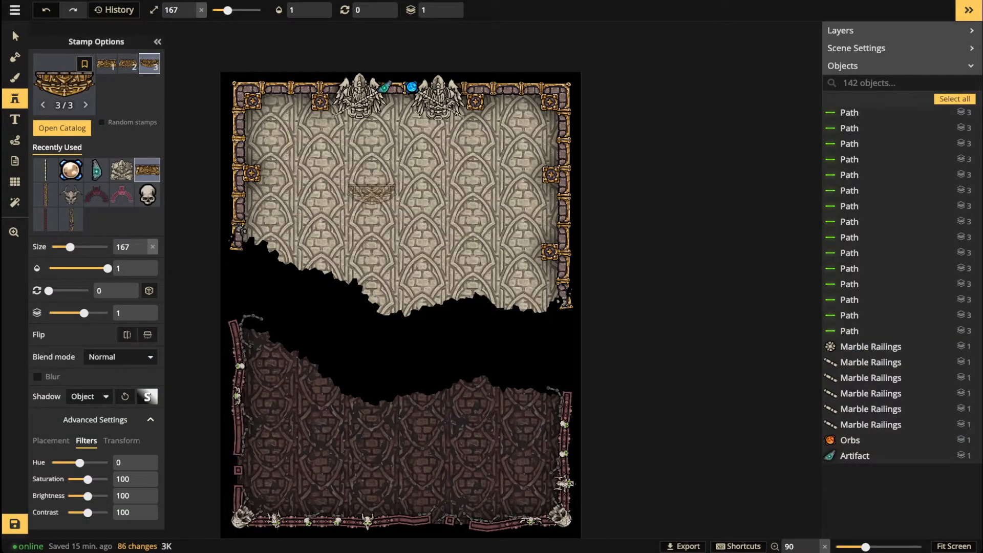
pyautogui.scroll(1, 282, 110)
pyautogui.scroll(4, 284, 111)
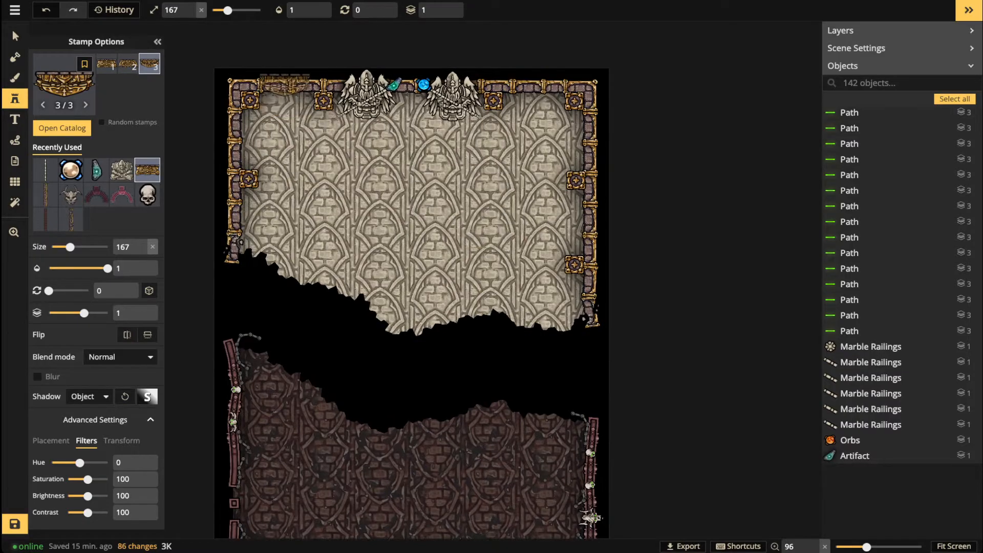
pyautogui.press('space')
pyautogui.moveTo(287, 116); pyautogui.dragTo(292, 146)
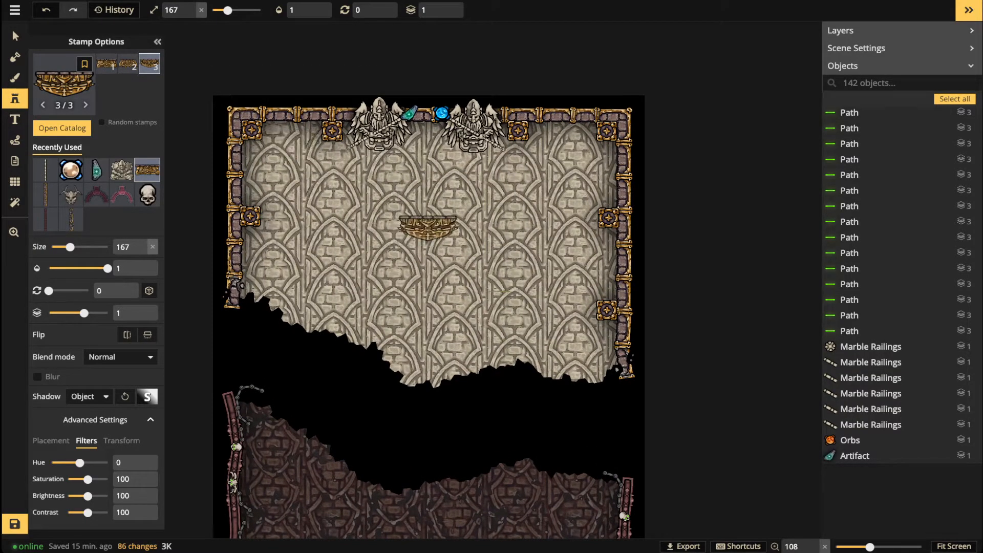
pyautogui.press('v')
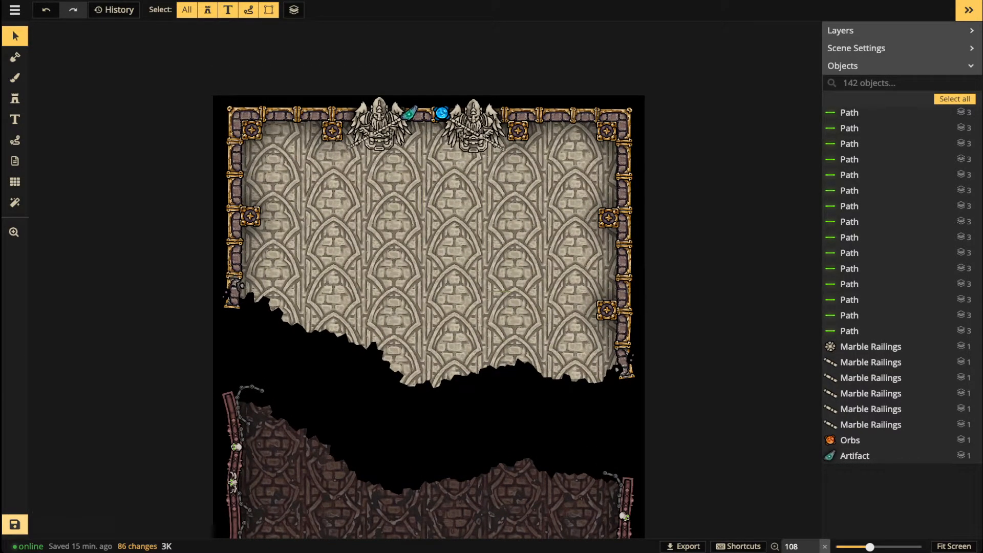
# Step: Save the map with Ctrl+S and let it reload with all 142 objects
pyautogui.press('super+s')
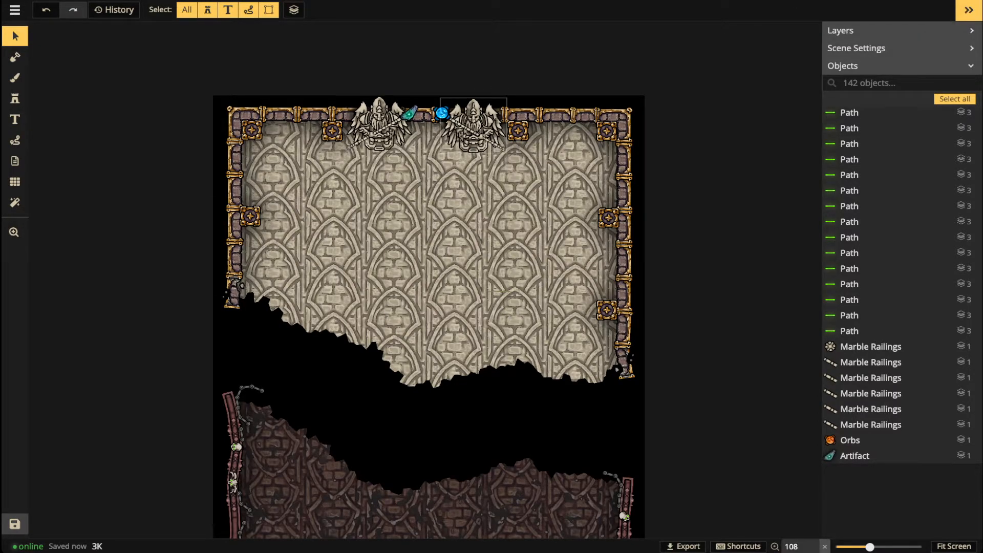
pyautogui.scroll(5, 415, 134)
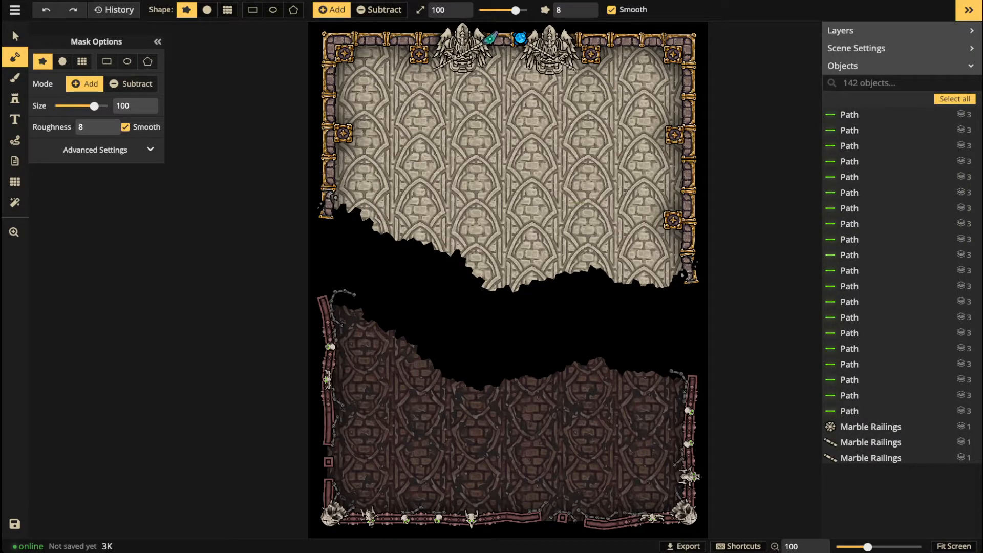
# Step: Stamp one Gold Wall Statue on the top wall and a second-variant one mid-floor
pyautogui.click(15, 36)
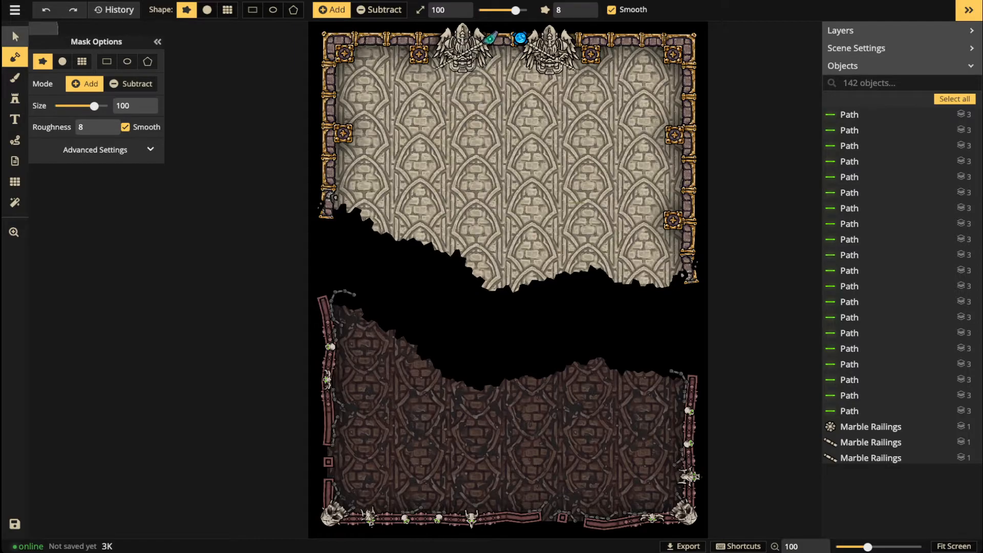
pyautogui.scroll(5, 435, 137)
pyautogui.press('space')
pyautogui.moveTo(436, 138); pyautogui.dragTo(401, 304)
pyautogui.scroll(1, 404, 303)
pyautogui.scroll(3, 449, 189)
pyautogui.press('space')
pyautogui.moveTo(448, 190); pyautogui.dragTo(383, 104)
pyautogui.scroll(-4, 409, 144)
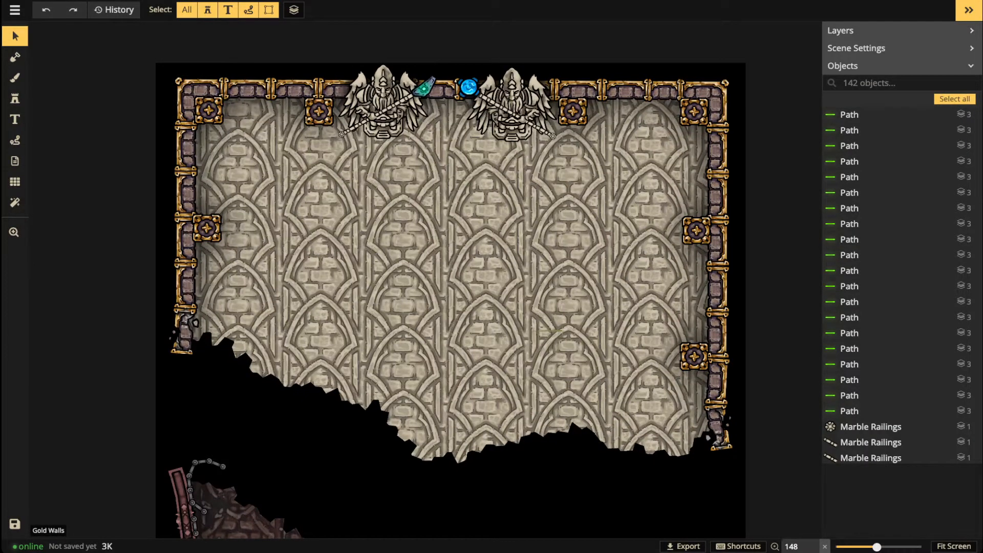
pyautogui.click(15, 98)
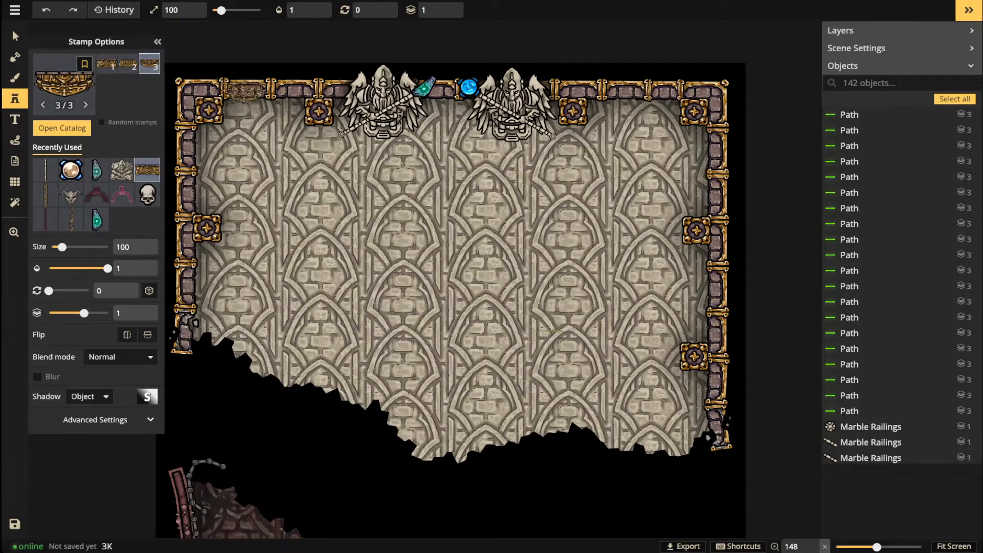
pyautogui.scroll(1, 240, 85)
pyautogui.scroll(3, 258, 113)
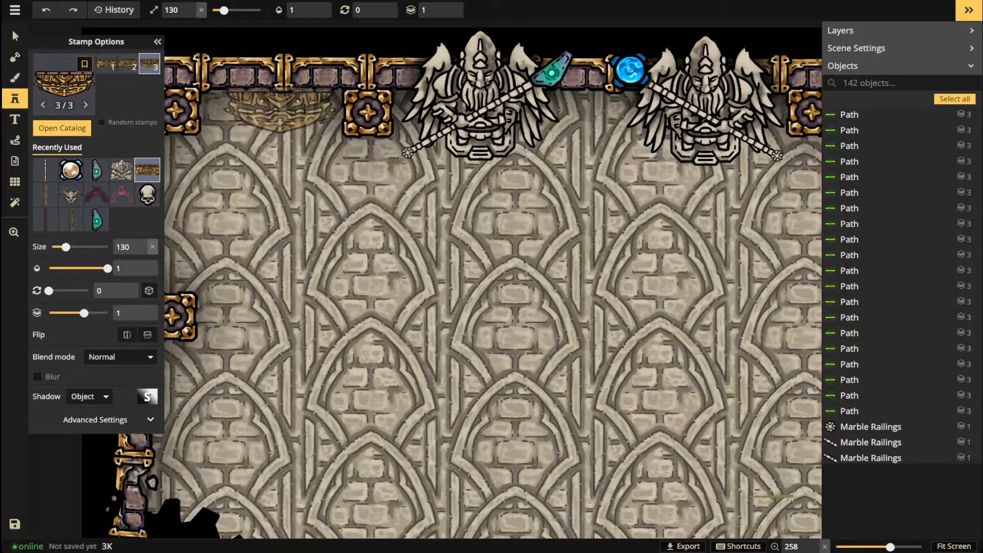
pyautogui.click(280, 107)
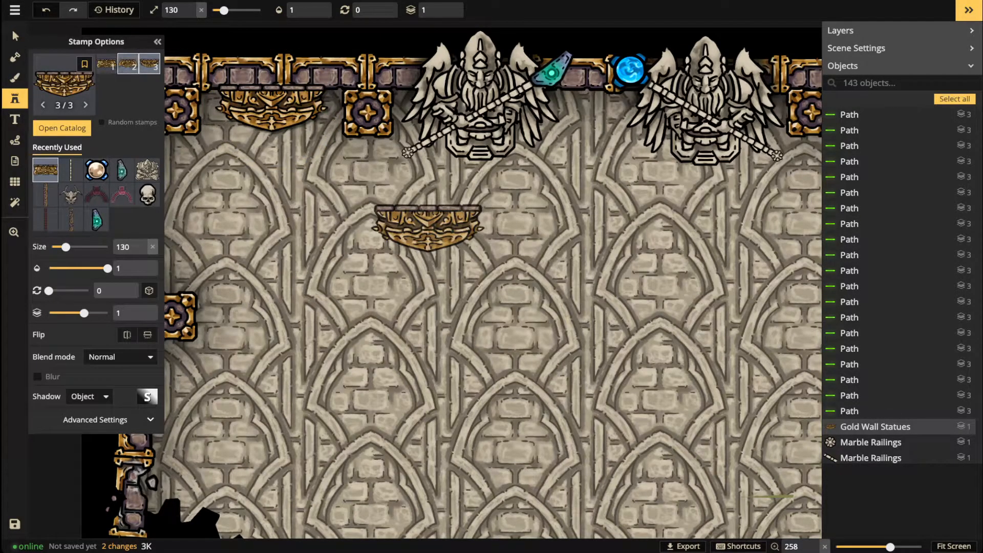
pyautogui.click(128, 64)
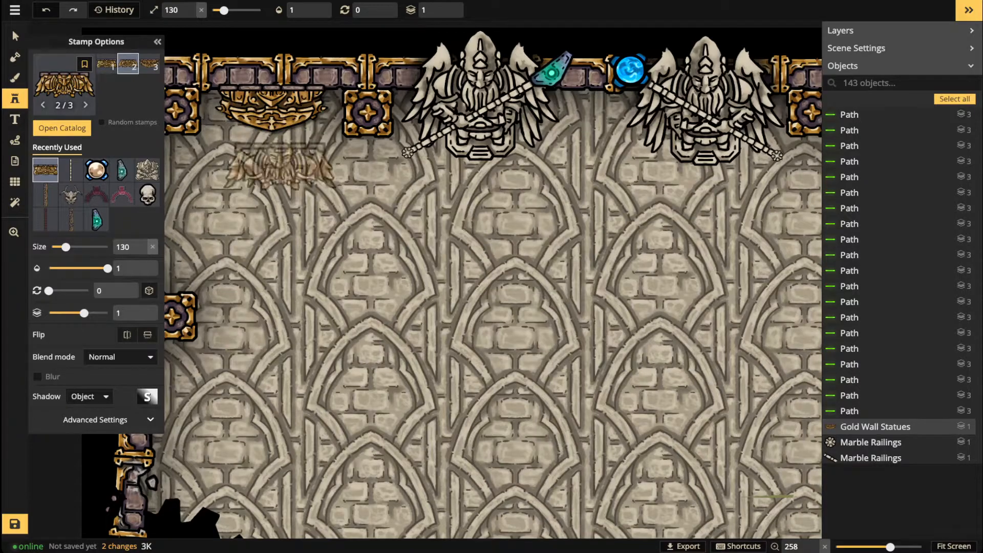
pyautogui.click(352, 220)
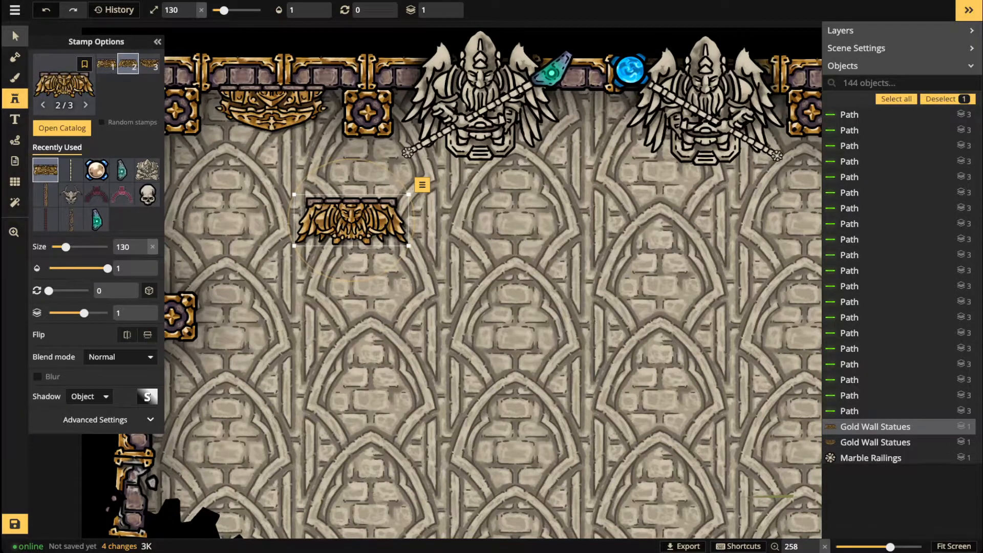
# Step: Delete the stray gold statue and drag the other into the left top border gap
pyautogui.click(15, 36)
pyautogui.click(271, 109)
pyautogui.press('Delete')
pyautogui.click(351, 220)
pyautogui.moveTo(351, 220); pyautogui.dragTo(271, 109)
# Step: Place another Gold Wall Statue in the right top border gap, nudged slightly right
pyautogui.press('space')
pyautogui.moveTo(629, 230); pyautogui.dragTo(267, 319)
pyautogui.click(557, 200)
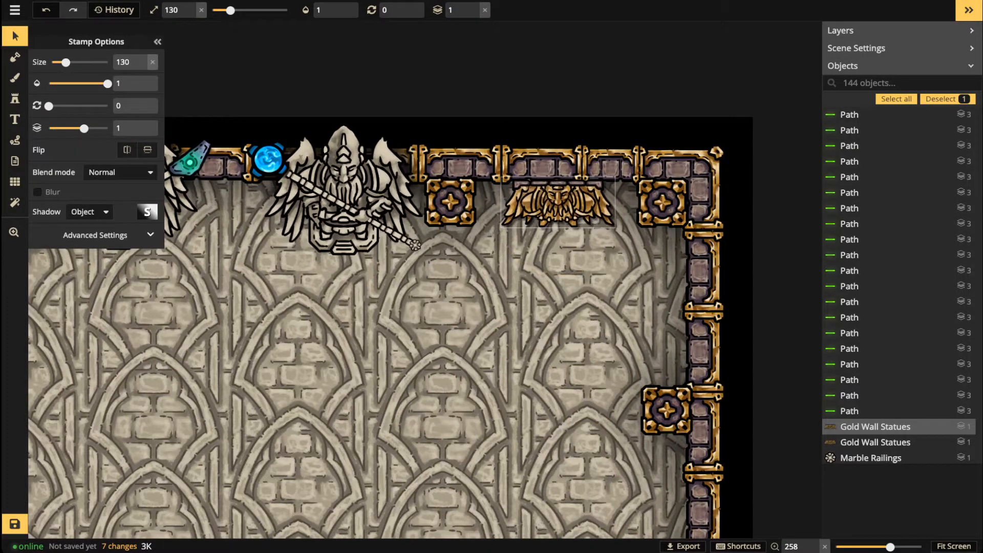
pyautogui.moveTo(557, 200); pyautogui.dragTo(559, 199)
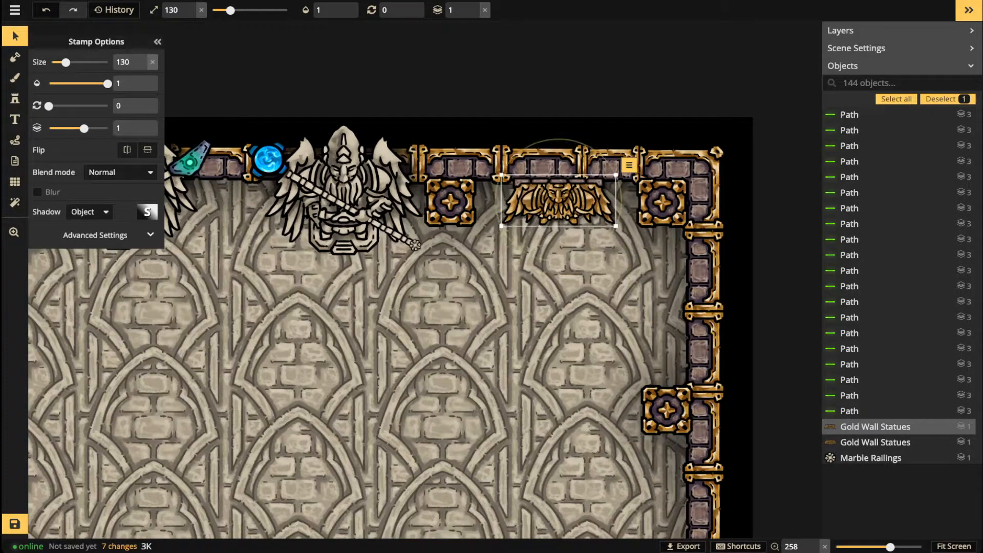
pyautogui.click(478, 356)
# Step: Bring the whole room into view and ready the third Gold Wall Statue variant
pyautogui.scroll(-2, 478, 355)
pyautogui.scroll(-4, 500, 344)
pyautogui.press('space')
pyautogui.moveTo(501, 344); pyautogui.dragTo(595, 281)
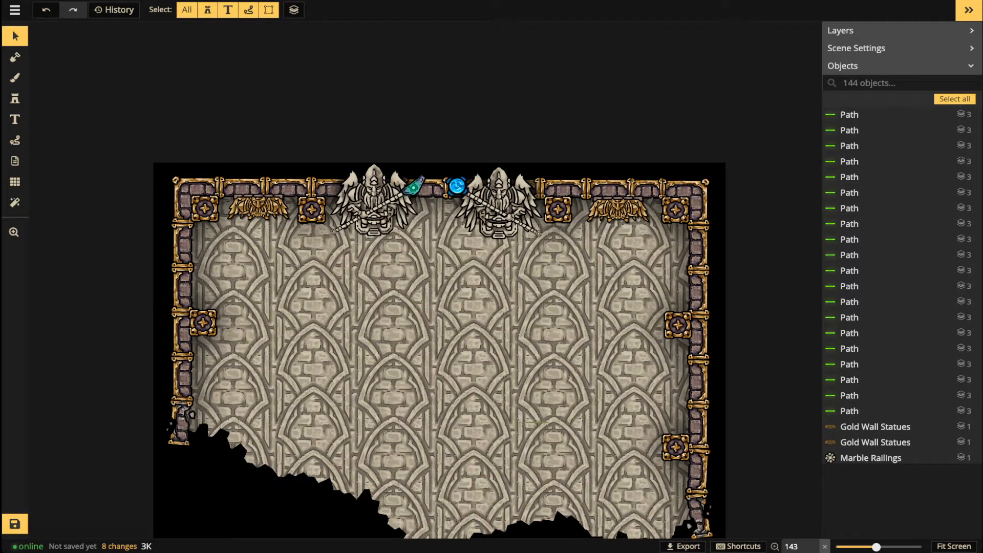
pyautogui.scroll(1, 350, 338)
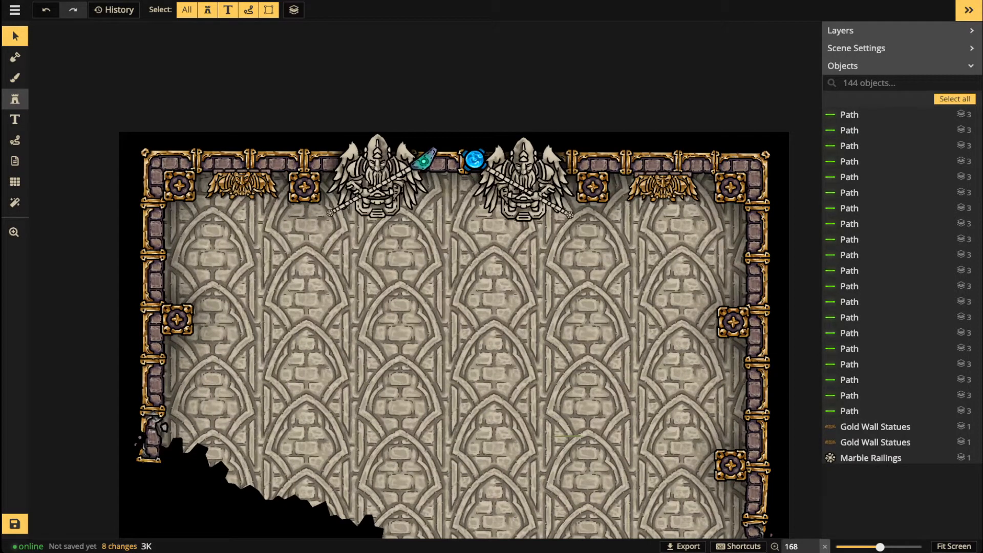
pyautogui.click(14, 99)
pyautogui.press('Right')
# Step: Stamp a Gold Wall Statue rotated 270 on the left side wall
pyautogui.scroll(2, 212, 252)
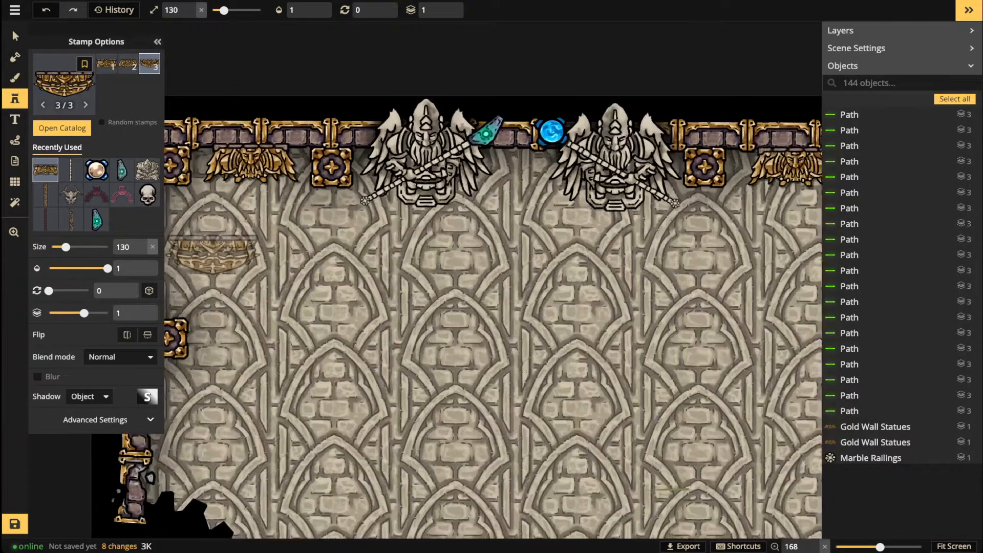
pyautogui.press('space')
pyautogui.moveTo(295, 262); pyautogui.dragTo(393, 264)
pyautogui.press(',')
pyautogui.press(',')
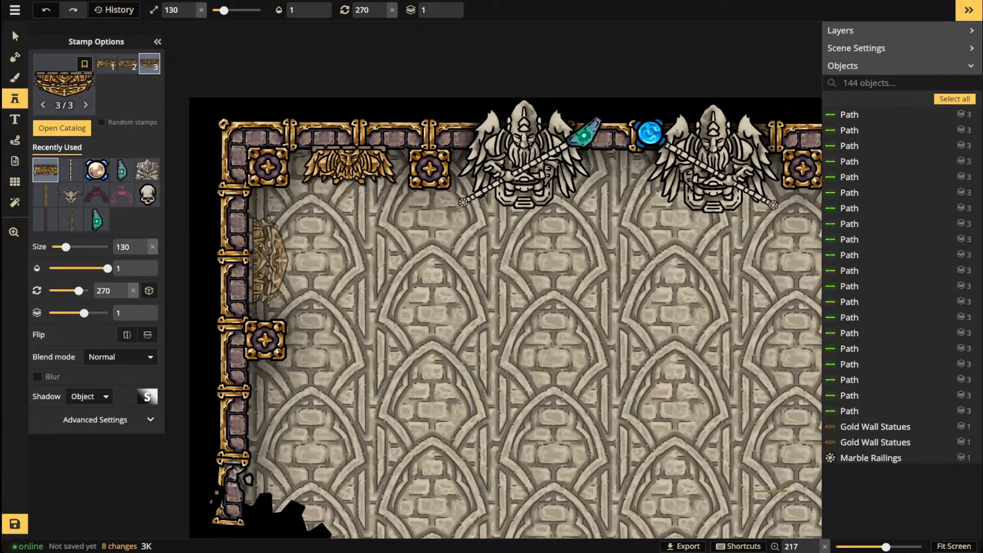
pyautogui.click(263, 260)
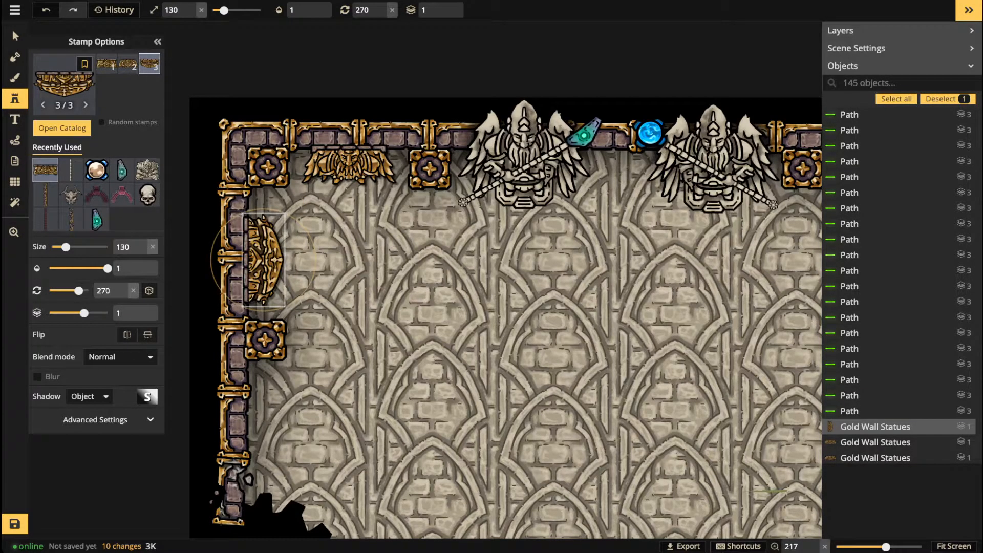
pyautogui.press('Escape')
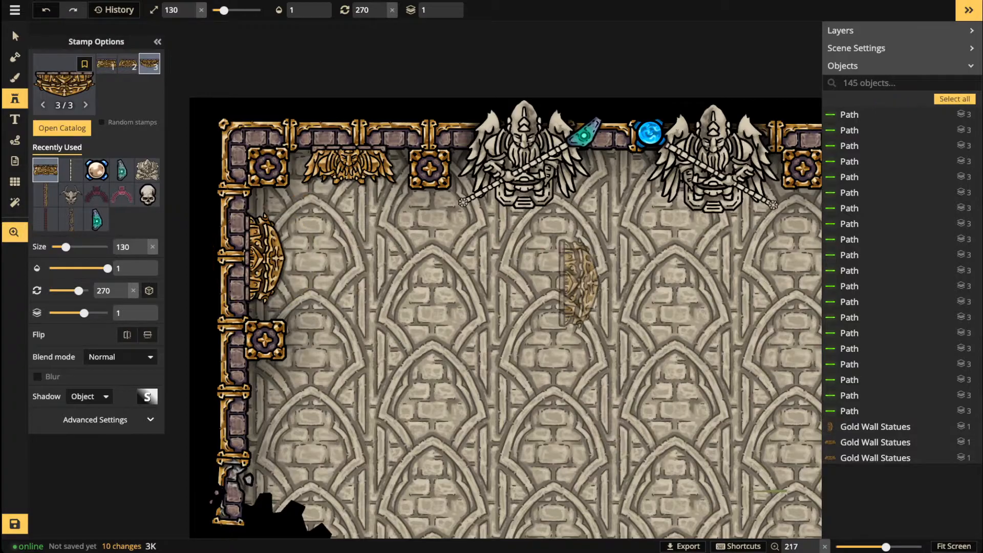
# Step: Stamp a Gold Wall Statue rotated 90 on the right side wall
pyautogui.moveTo(579, 284); pyautogui.dragTo(246, 287)
pyautogui.scroll(9, 651, 277)
pyautogui.scroll(3, 650, 264)
pyautogui.click(648, 264)
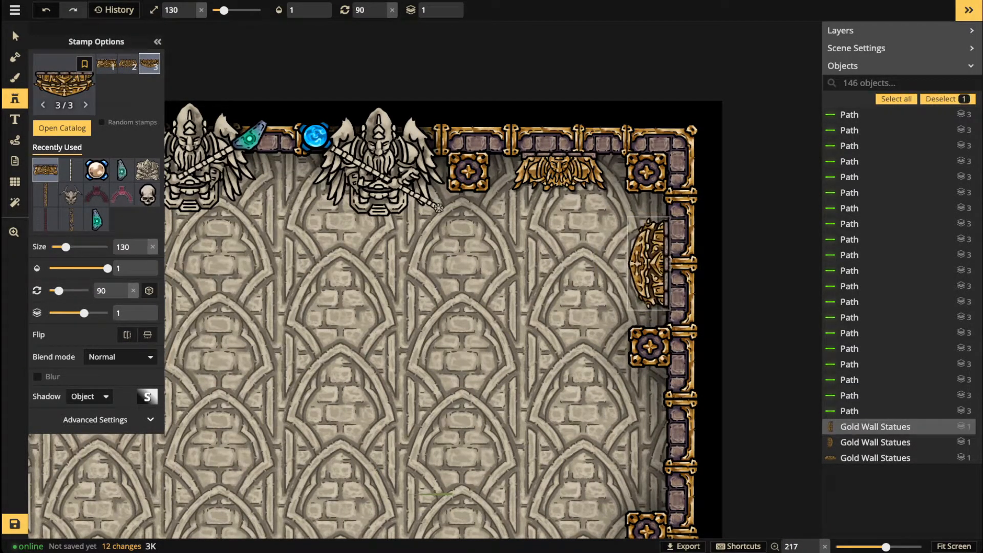
pyautogui.press('Escape')
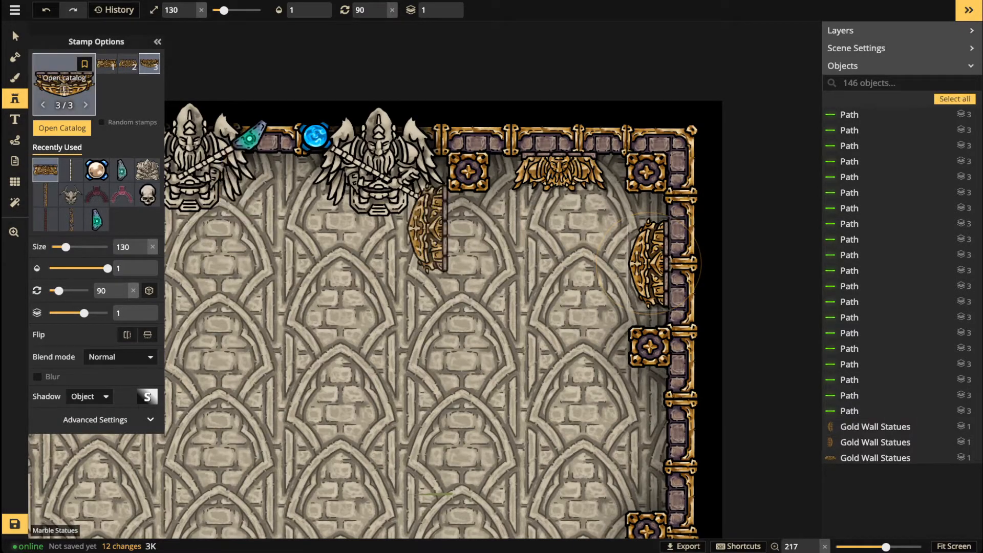
# Step: Search 'lig' across all styles without Custom Assets and pick Ghost Town's teal Spooky Lights
pyautogui.click(64, 82)
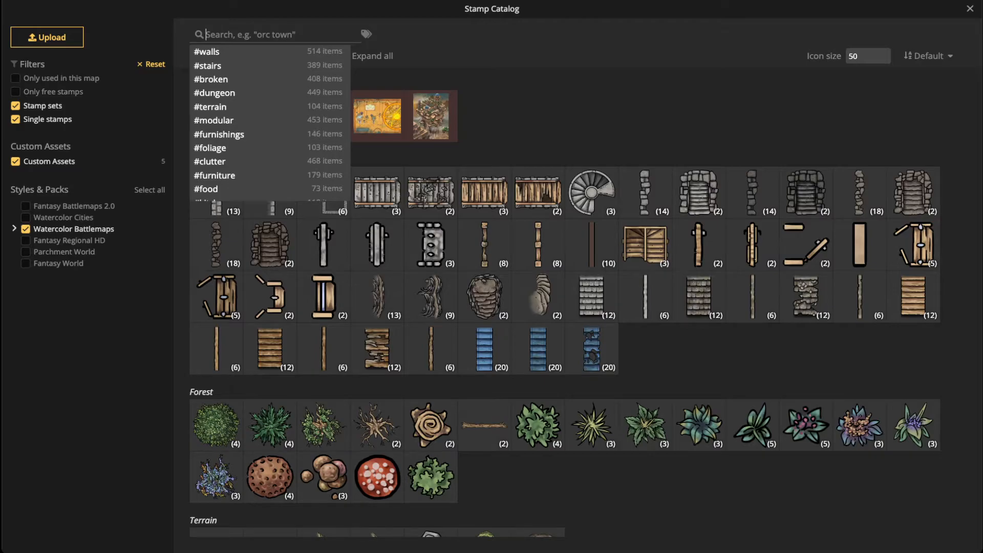
pyautogui.write('light')
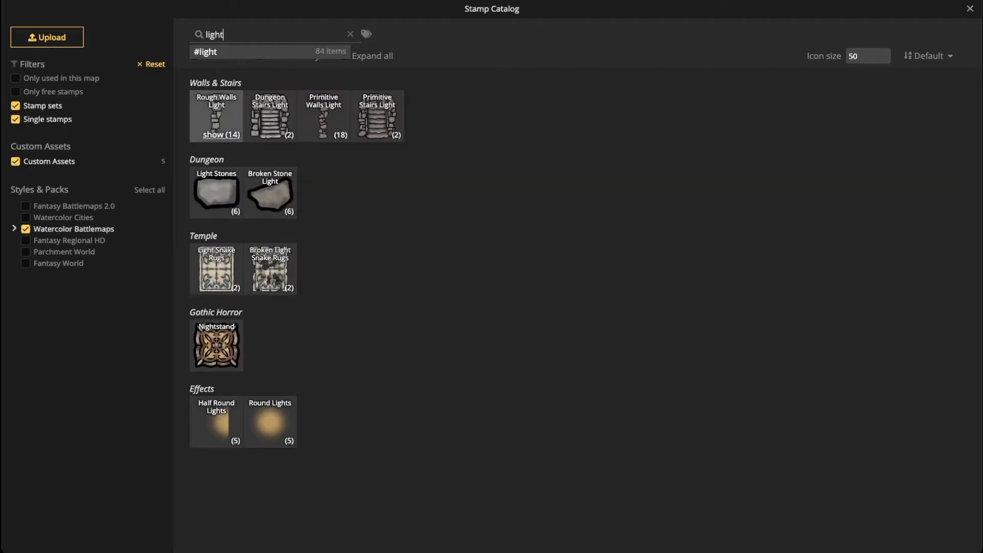
pyautogui.click(49, 161)
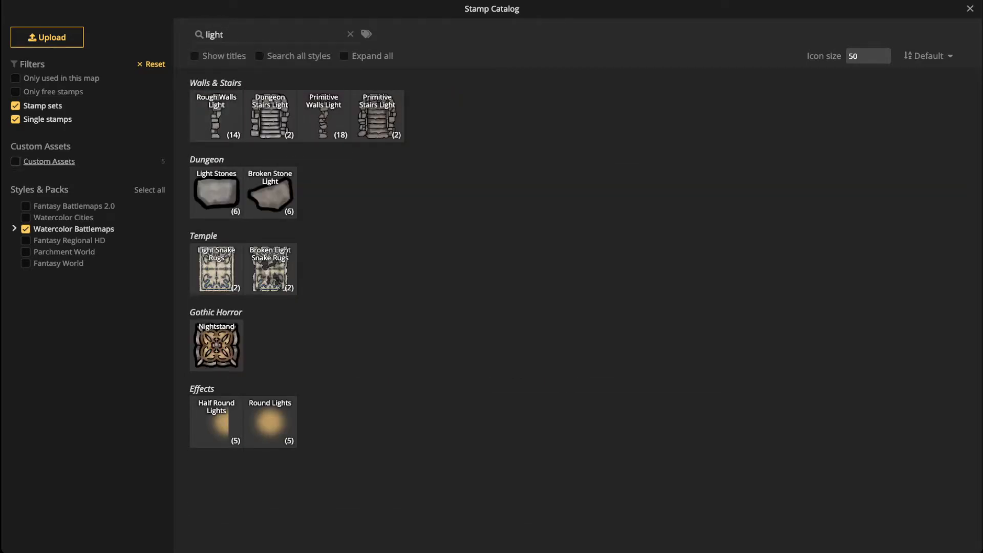
pyautogui.click(260, 56)
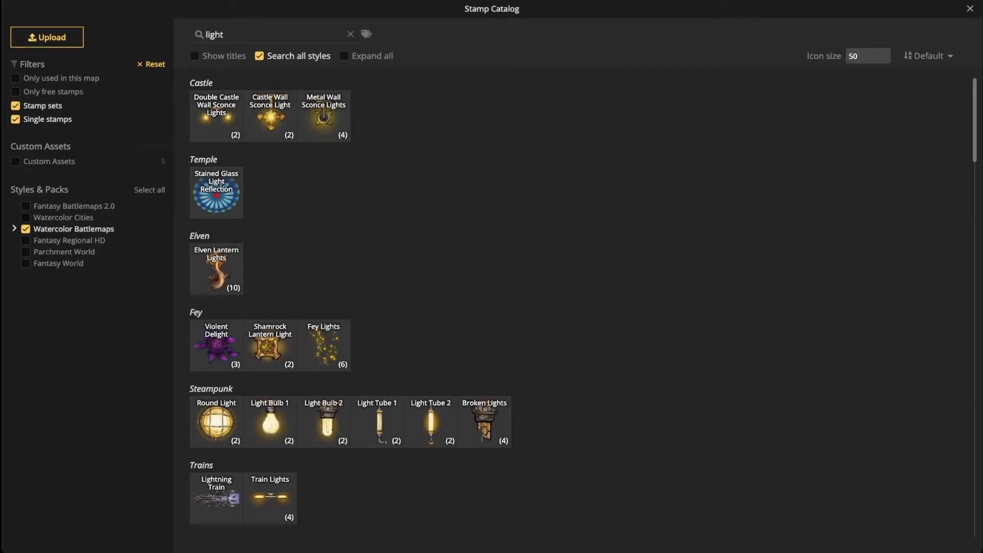
pyautogui.scroll(-10, 350, 307)
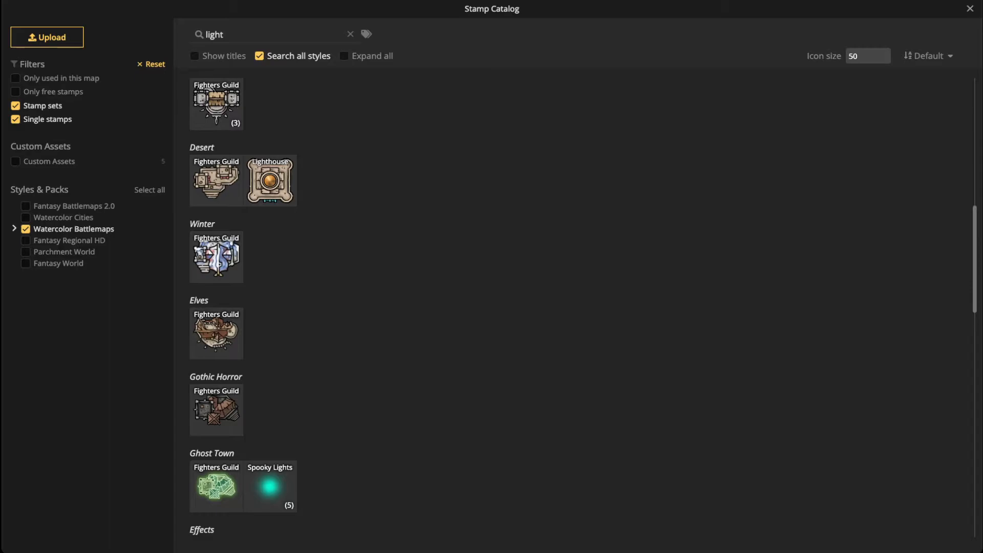
pyautogui.scroll(-5, 582, 307)
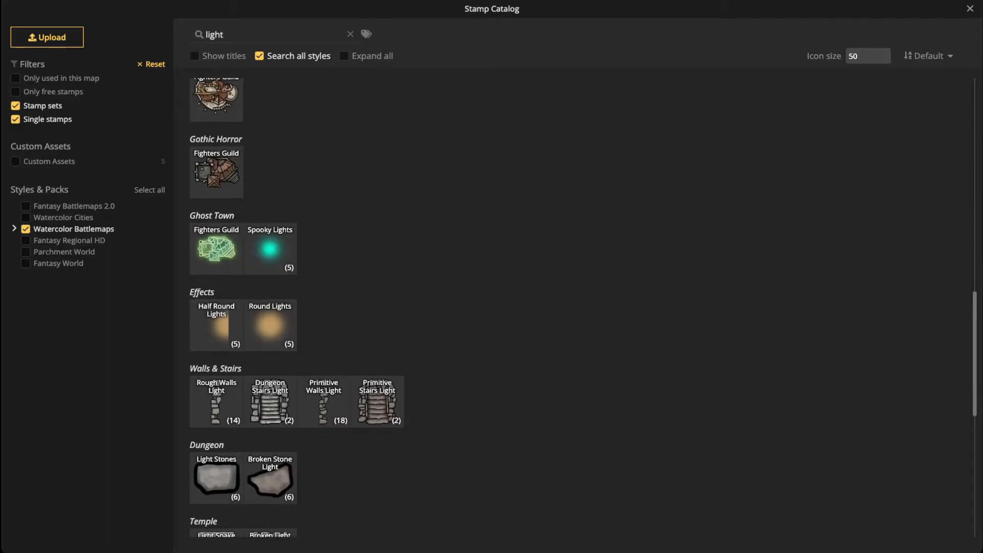
pyautogui.click(270, 250)
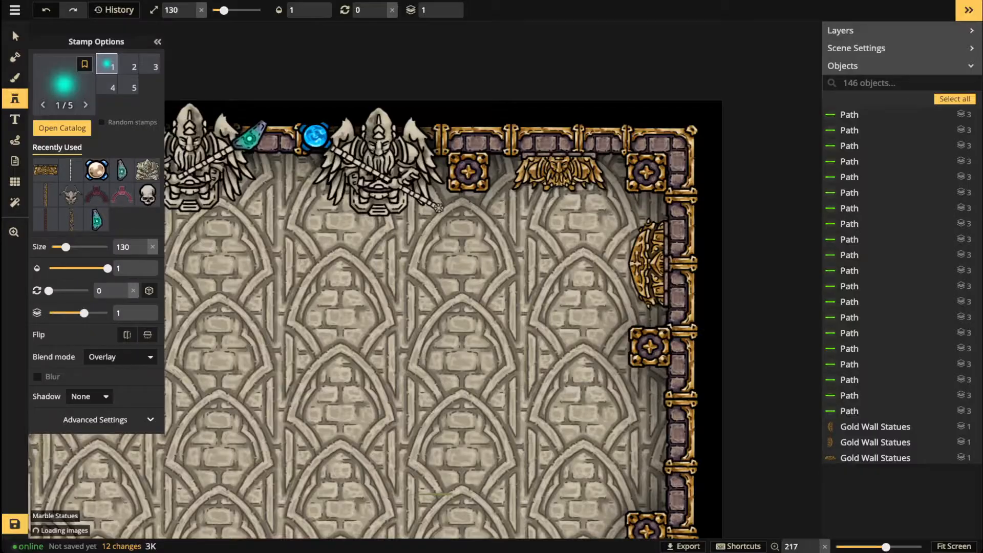
# Step: Set the Spooky Lights stamp to layer 3, Normal blending and size 60
pyautogui.scroll(3, 469, 252)
pyautogui.moveTo(468, 252); pyautogui.dragTo(542, 270)
pyautogui.scroll(7, 450, 227)
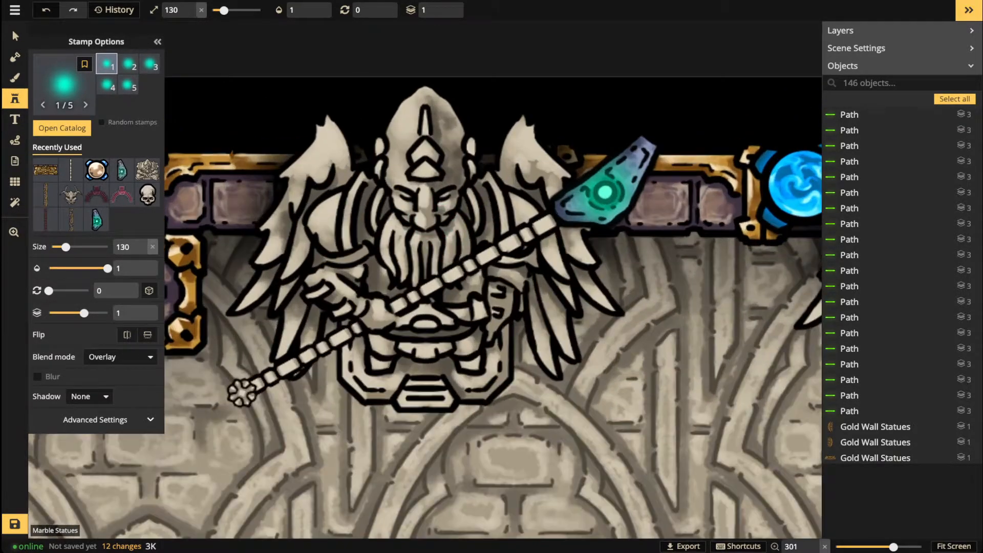
pyautogui.click(447, 5)
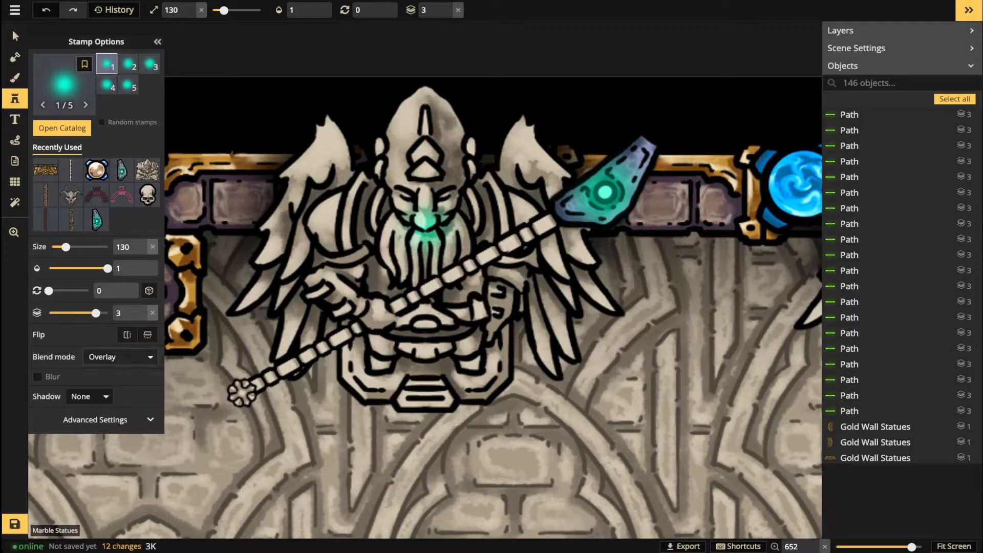
pyautogui.click(120, 357)
pyautogui.click(92, 390)
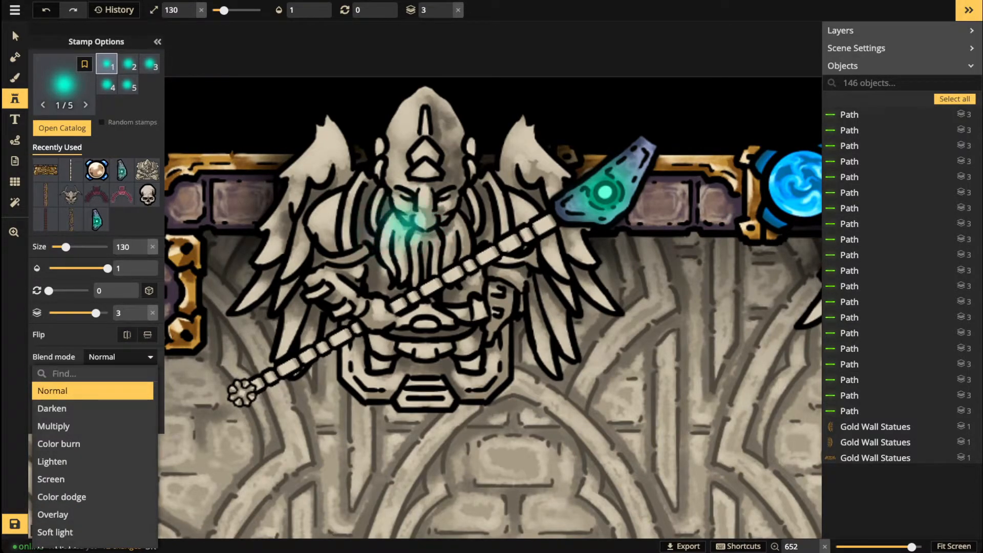
pyautogui.click(381, 292)
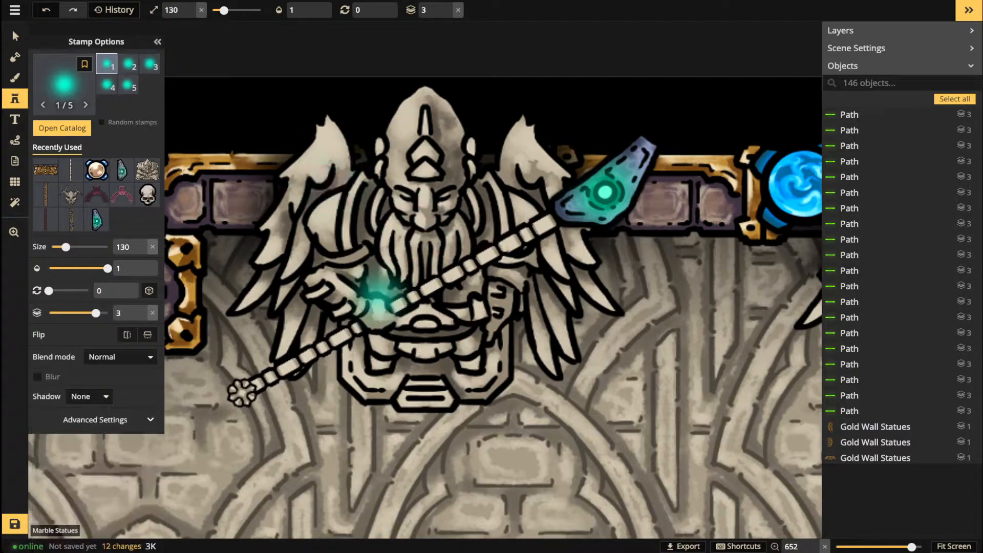
pyautogui.press('[')
pyautogui.press('[')
pyautogui.press('[')
pyautogui.press('[')
pyautogui.press('[')
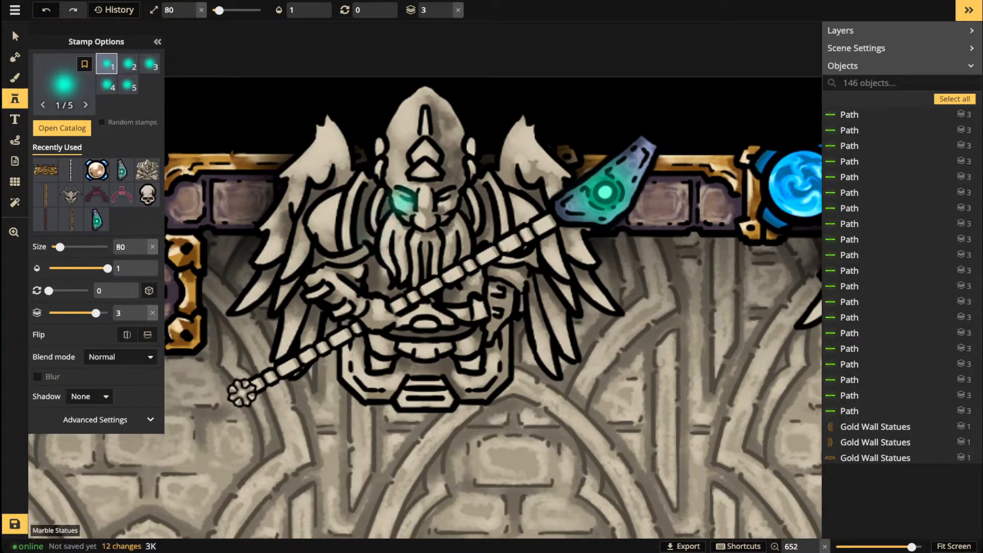
# Step: Stamp teal lights on both eyes of each marble statue
pyautogui.click(404, 196)
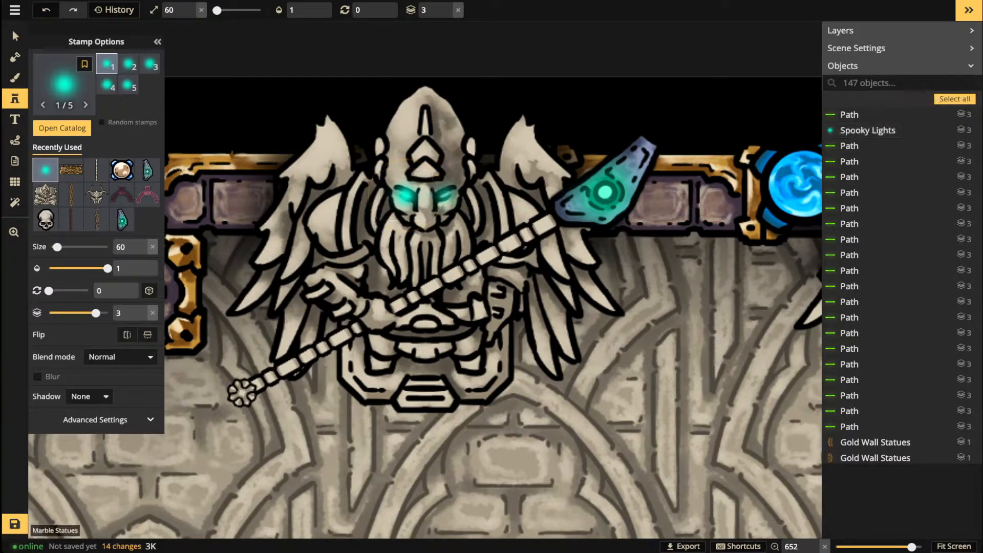
pyautogui.click(441, 195)
pyautogui.press('space')
pyautogui.moveTo(612, 261); pyautogui.dragTo(264, 267)
pyautogui.click(624, 216)
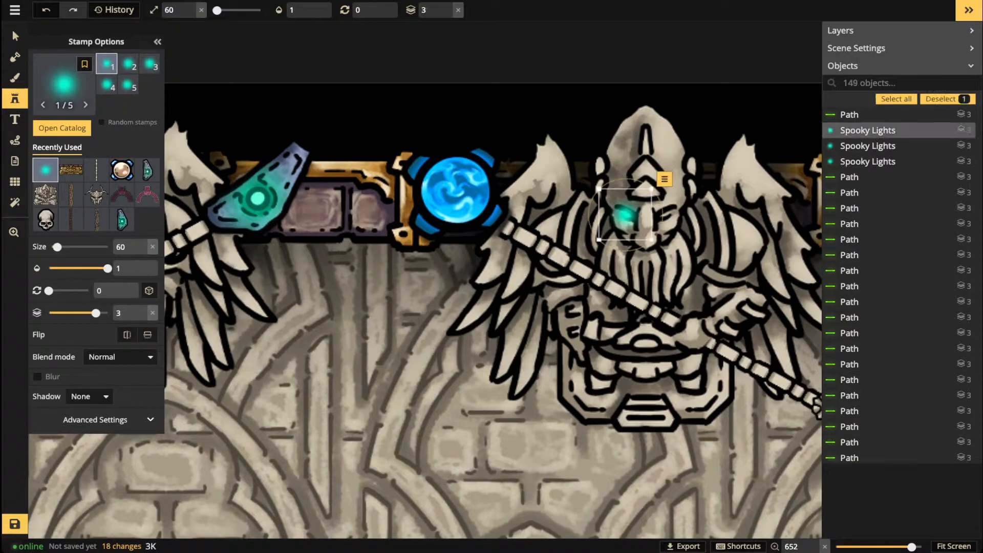
pyautogui.press('Escape')
pyautogui.click(666, 215)
pyautogui.press('Escape')
pyautogui.scroll(-5, 389, 241)
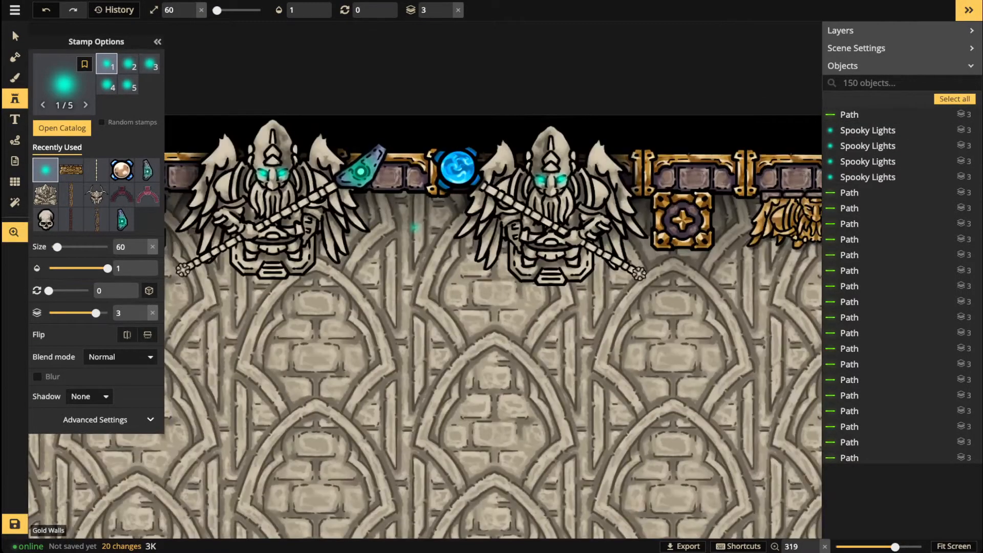
# Step: Pan and zoom around the room with the Select tool to review the temple
pyautogui.click(16, 36)
pyautogui.scroll(-1, 283, 240)
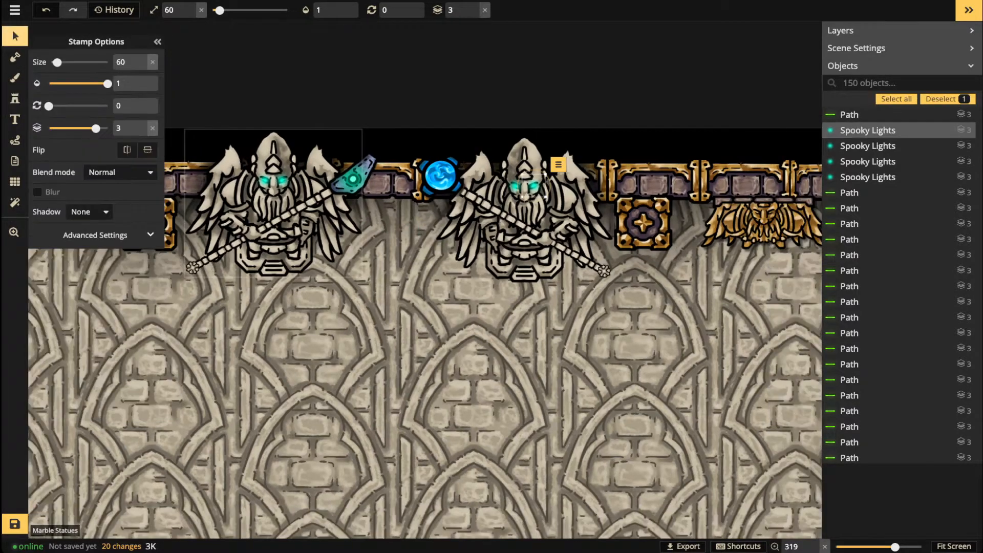
pyautogui.scroll(-4, 281, 248)
pyautogui.press('space')
pyautogui.moveTo(375, 291); pyautogui.dragTo(410, 235)
pyautogui.scroll(1, 410, 235)
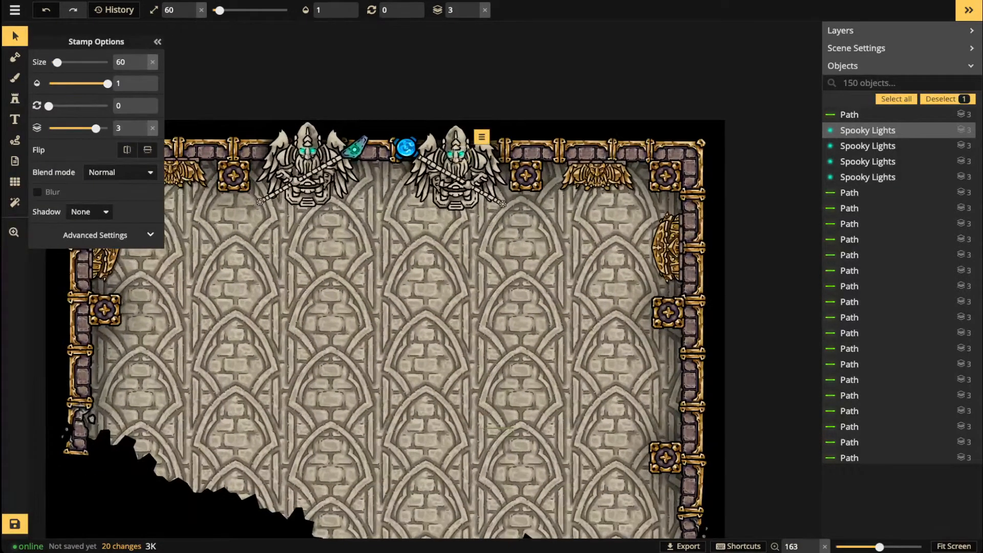
pyautogui.scroll(2, 390, 256)
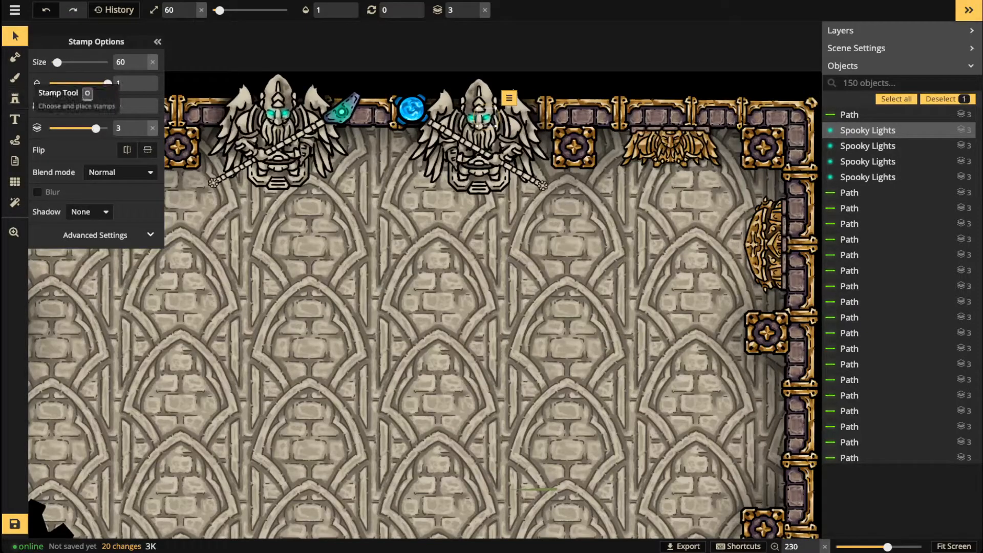
pyautogui.scroll(-3, 416, 271)
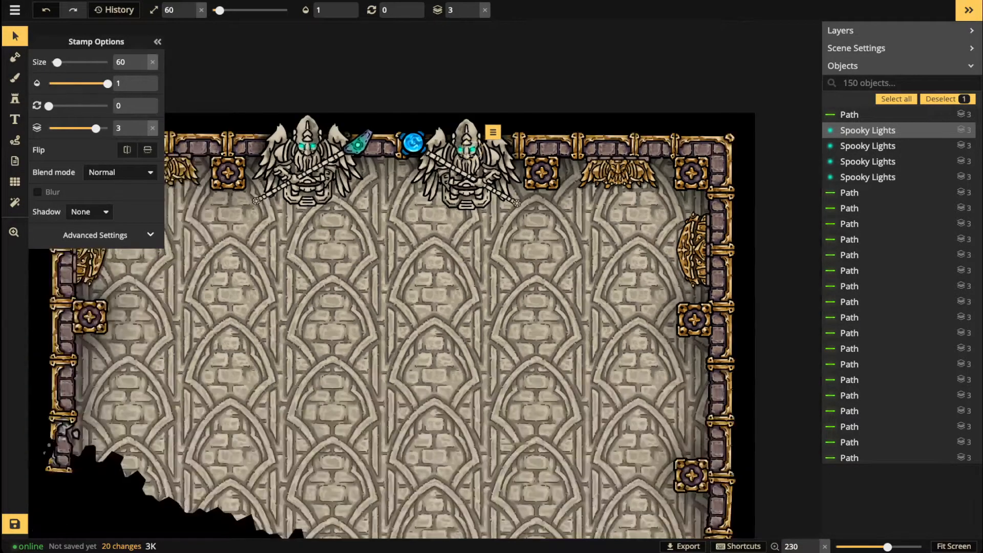
pyautogui.press('space')
pyautogui.moveTo(416, 271); pyautogui.dragTo(518, 230)
pyautogui.press('space')
pyautogui.moveTo(562, 148); pyautogui.dragTo(534, 136)
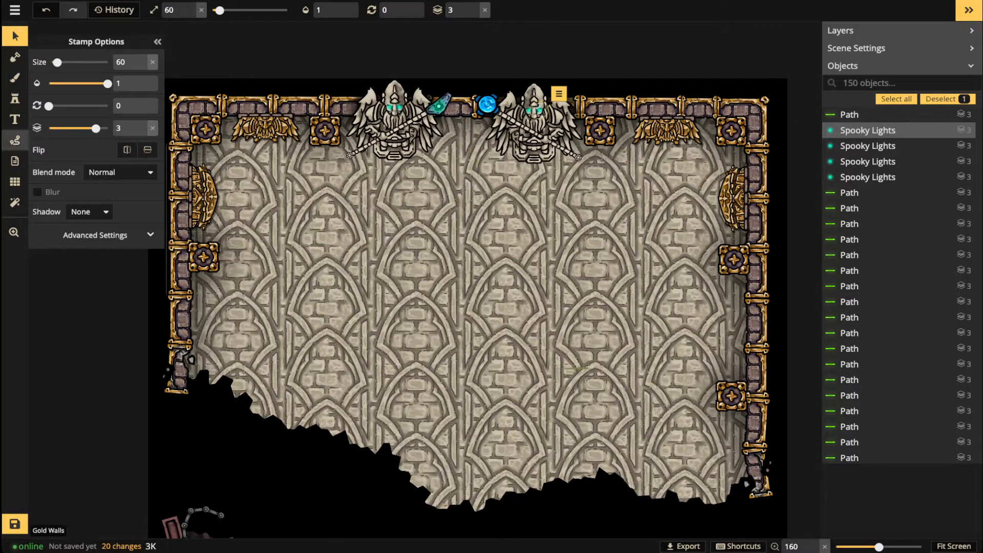
# Step: Frame the whole portrait map and open the Stamp Catalog showing the 'light' results
pyautogui.click(15, 78)
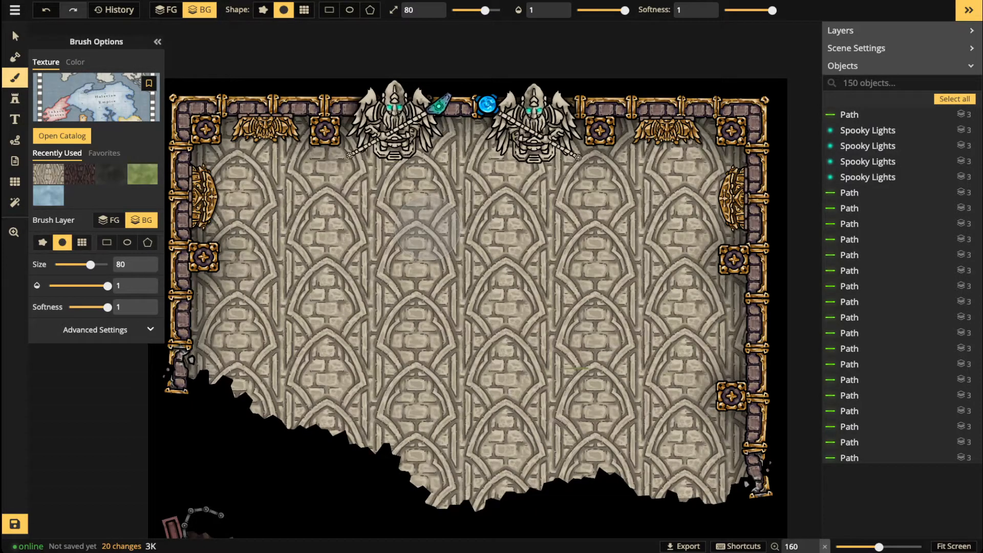
pyautogui.scroll(-4, 350, 342)
pyautogui.moveTo(267, 406); pyautogui.dragTo(277, 296)
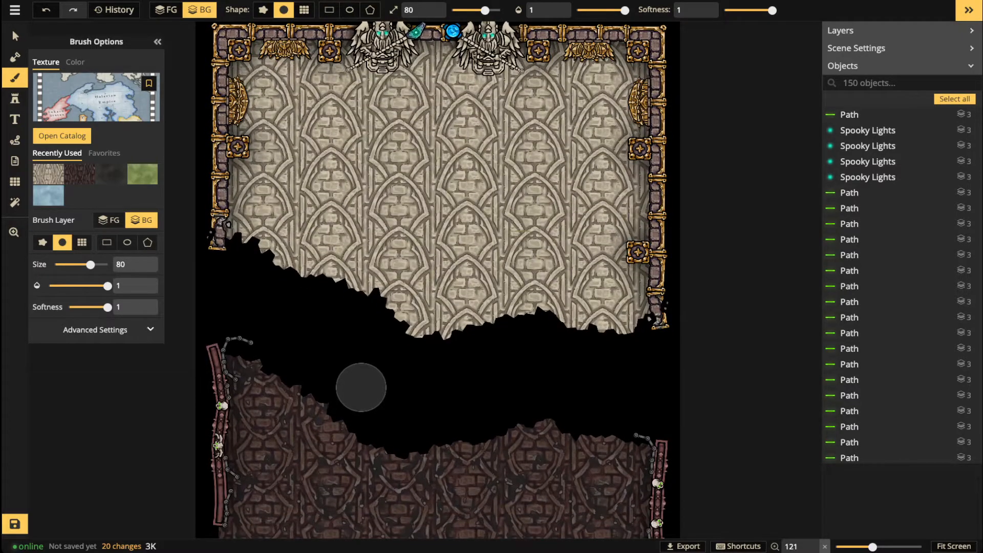
pyautogui.scroll(-4, 361, 387)
pyautogui.moveTo(404, 397)
pyautogui.mouseDown()
pyautogui.moveTo(437, 369)
pyautogui.moveTo(438, 307)
pyautogui.moveTo(434, 402)
pyautogui.mouseUp()
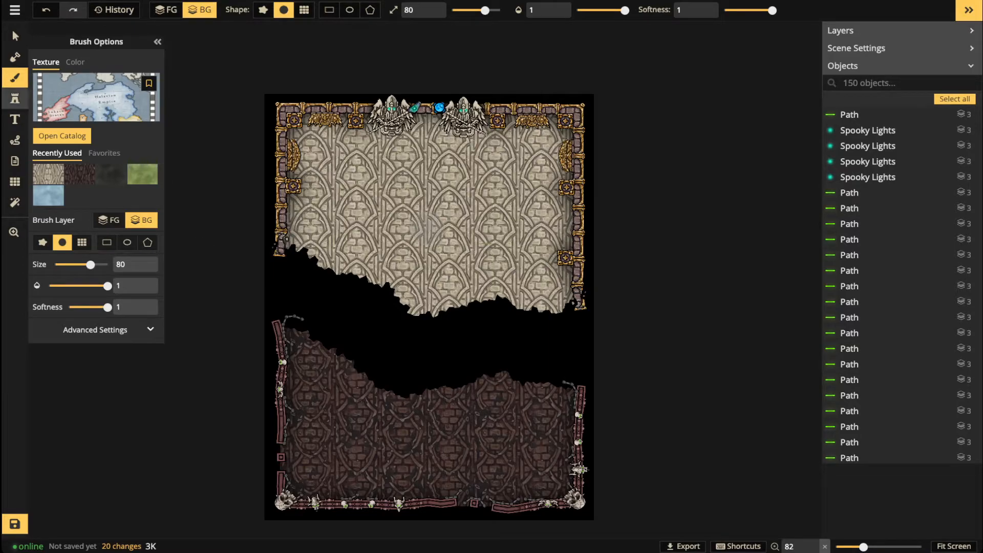
pyautogui.click(15, 98)
pyautogui.click(64, 81)
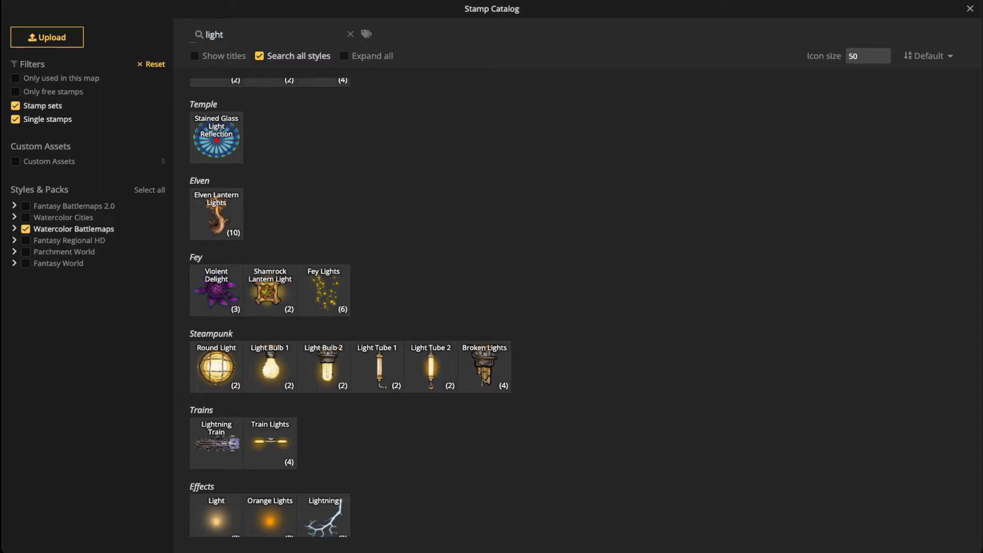
# Step: Search 'hill' in the current style only and pick Composite Brown Hills variant 4
pyautogui.click(260, 56)
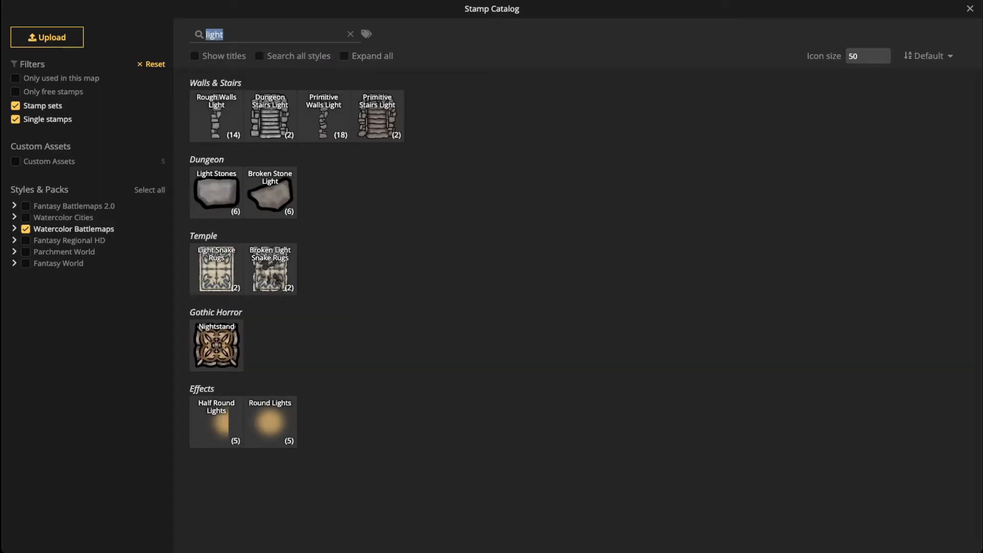
pyautogui.write('hill')
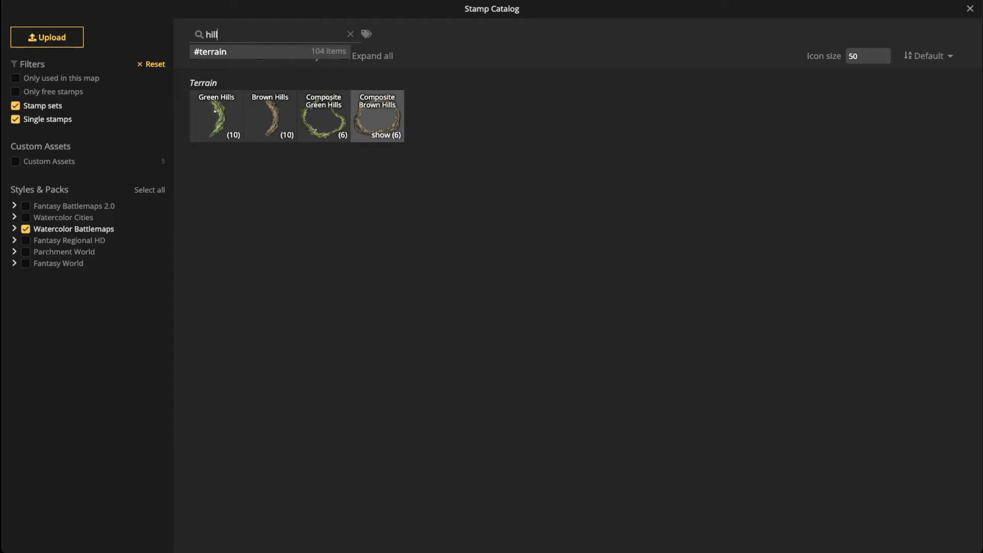
pyautogui.click(377, 120)
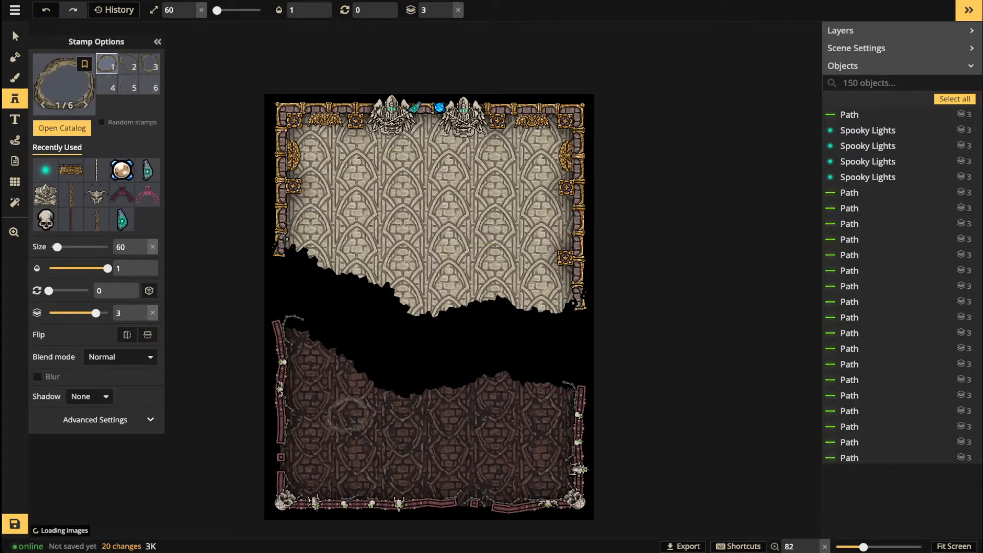
pyautogui.scroll(5, 347, 415)
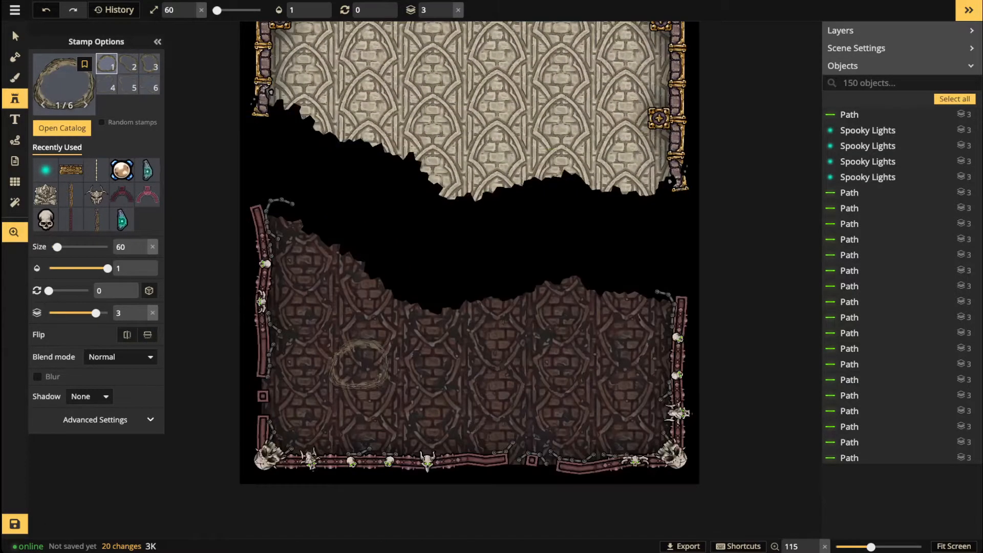
pyautogui.scroll(4, 360, 364)
pyautogui.press('Right')
pyautogui.press('Right')
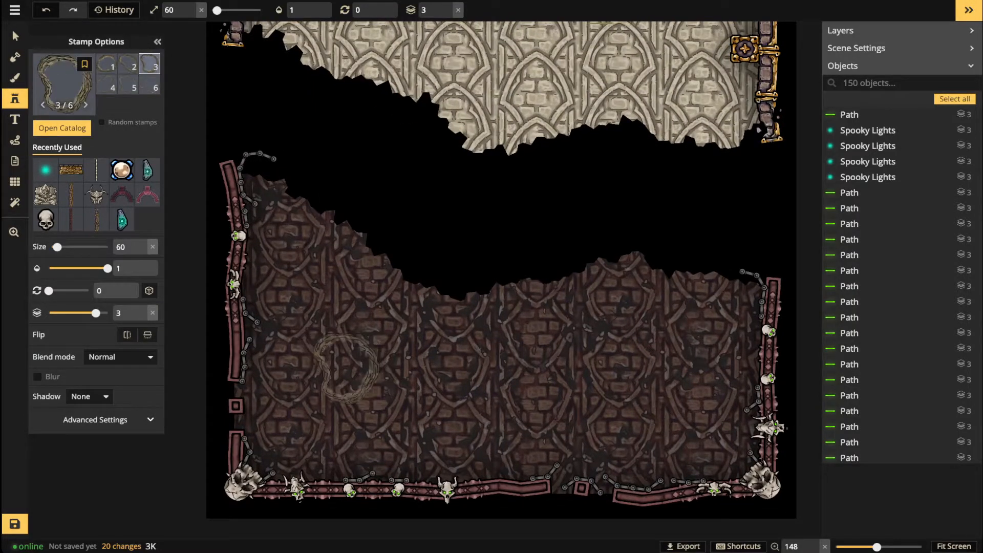
pyautogui.press('Right')
# Step: Place the hills stamp at size 70, mirrored and rotated 90, on the lower-left brick floor
pyautogui.press(']')
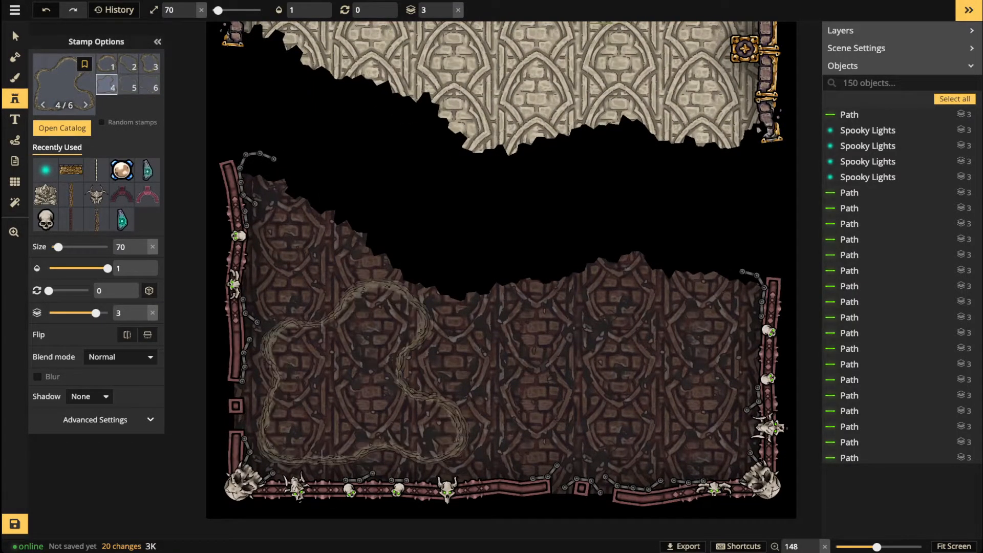
pyautogui.press(']')
pyautogui.press('[')
pyautogui.press(',')
pyautogui.press(',')
pyautogui.press(',')
pyautogui.press(',')
pyautogui.press(',')
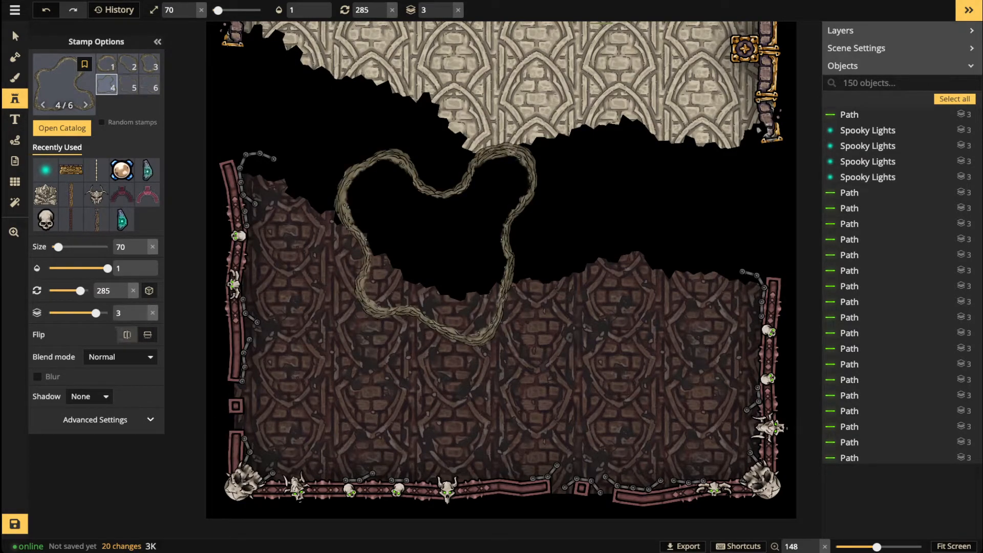
pyautogui.click(127, 335)
pyautogui.press('.')
pyautogui.press('.')
pyautogui.press('.')
pyautogui.press('.')
pyautogui.press('.')
pyautogui.press('.')
pyautogui.press('.')
pyautogui.press('.')
pyautogui.press('.')
pyautogui.press('.')
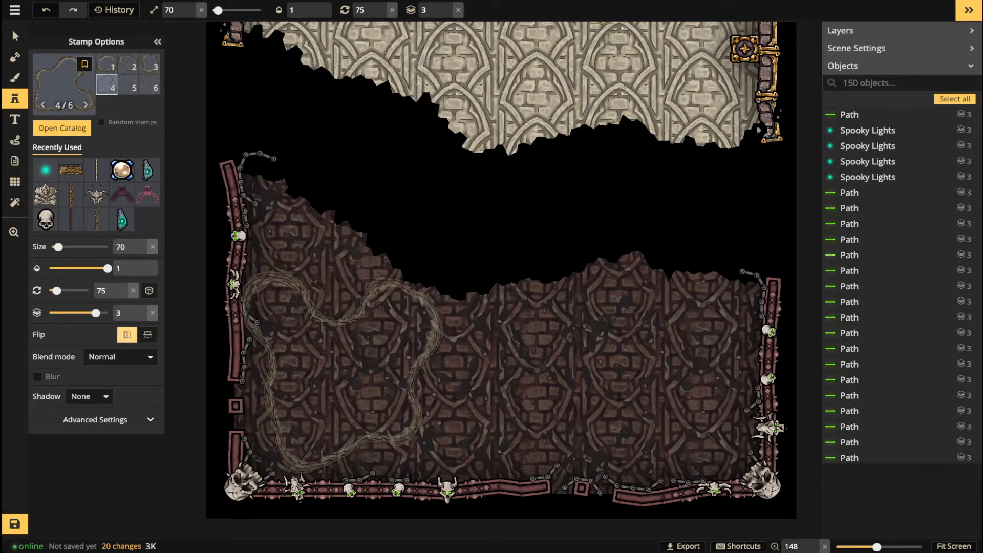
pyautogui.press('.')
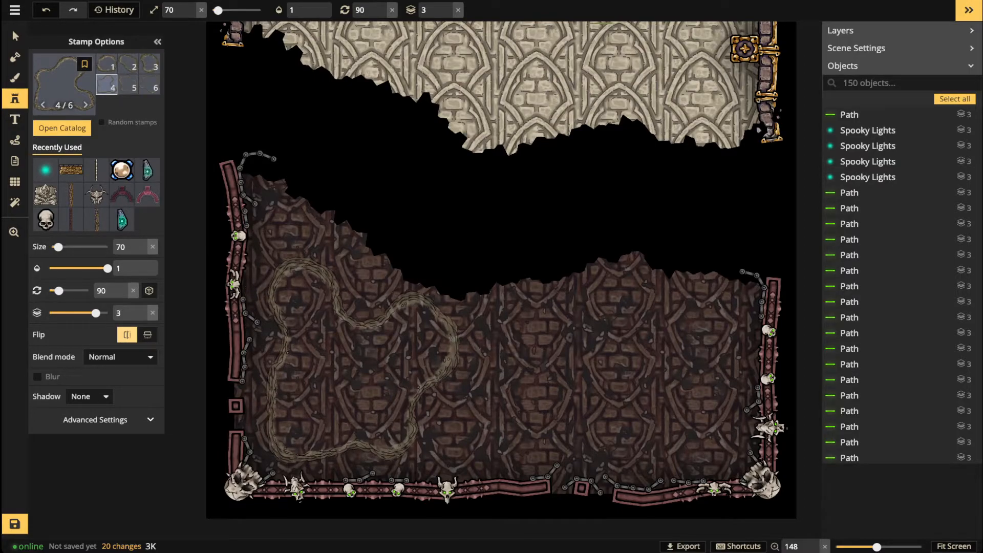
pyautogui.click(361, 358)
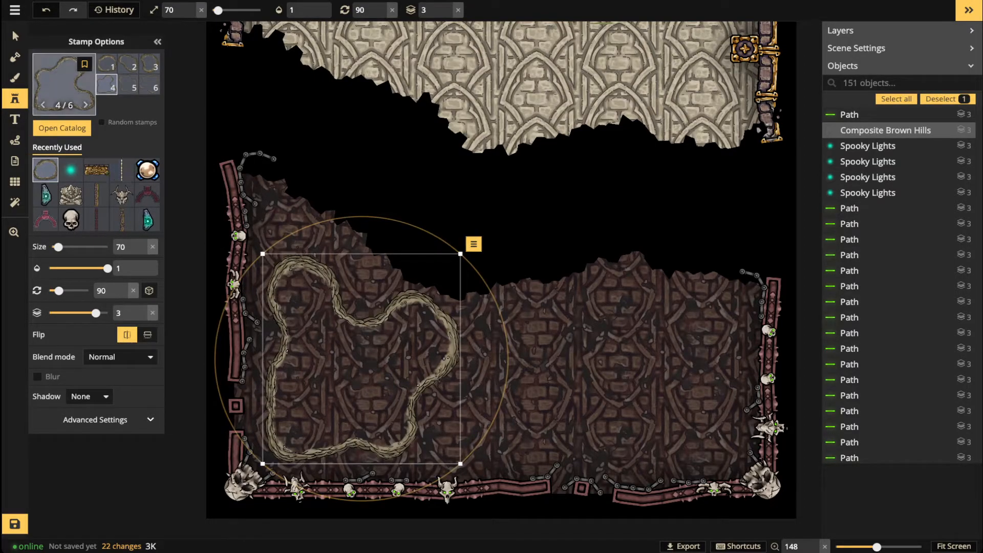
# Step: Give the hills ridge Luminosity blending and brightness 47, then deselect it
pyautogui.click(15, 37)
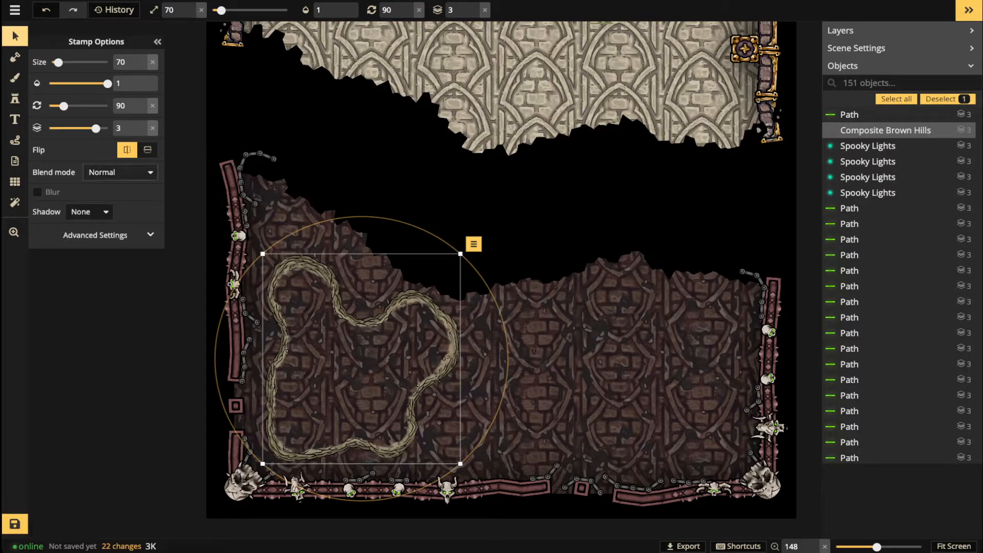
pyautogui.click(120, 173)
pyautogui.scroll(-3, 92, 309)
pyautogui.click(92, 354)
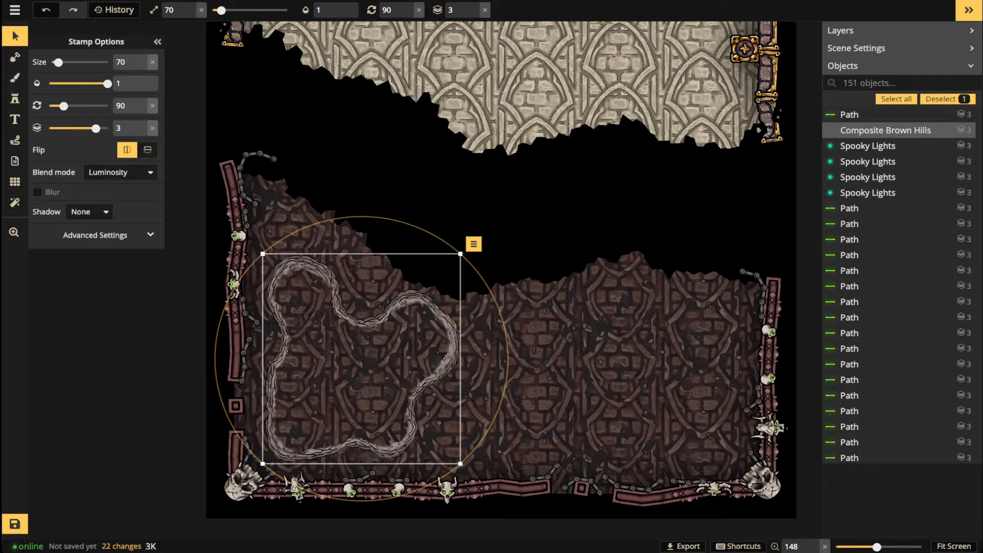
pyautogui.click(96, 236)
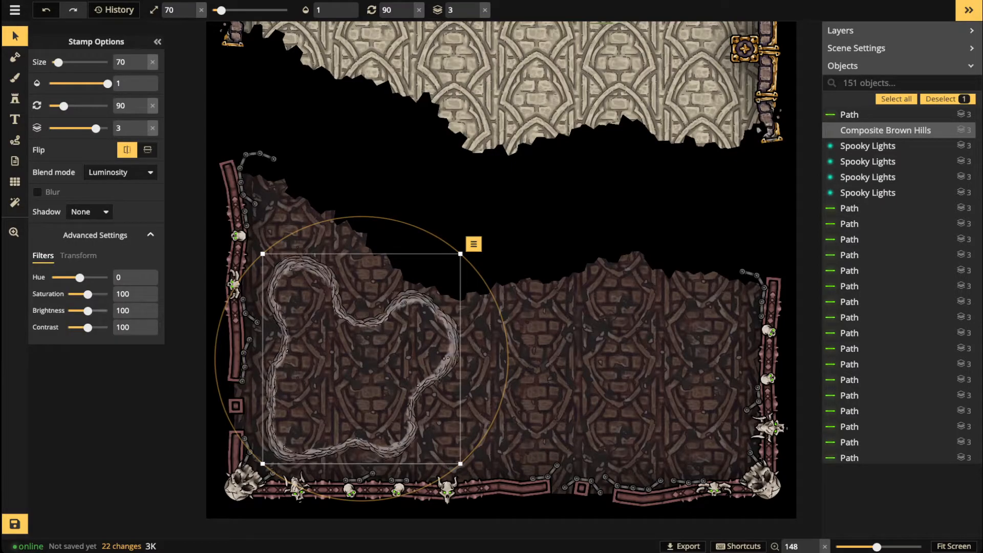
pyautogui.moveTo(86, 311); pyautogui.dragTo(77, 311)
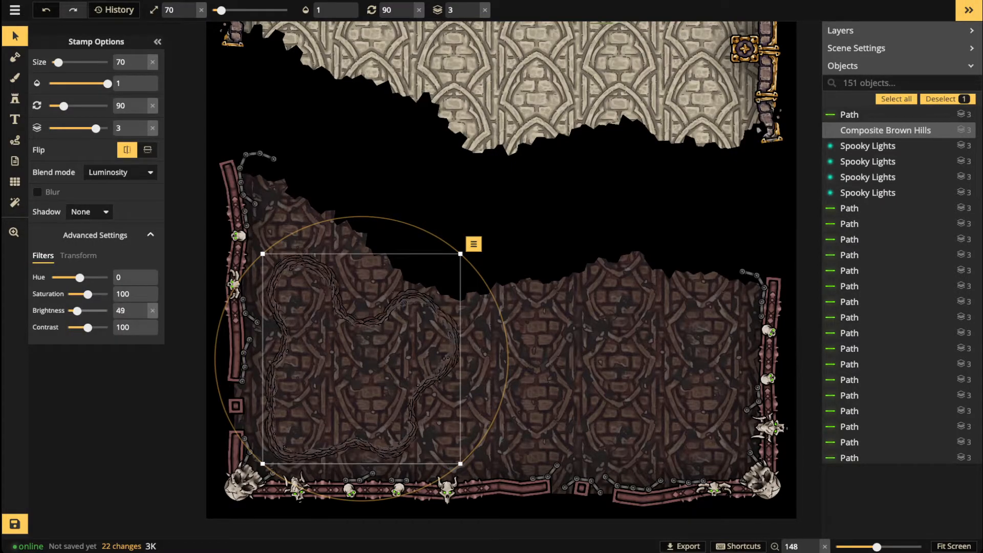
pyautogui.moveTo(77, 311); pyautogui.dragTo(76, 310)
pyautogui.scroll(8, 341, 313)
pyautogui.scroll(-4, 307, 267)
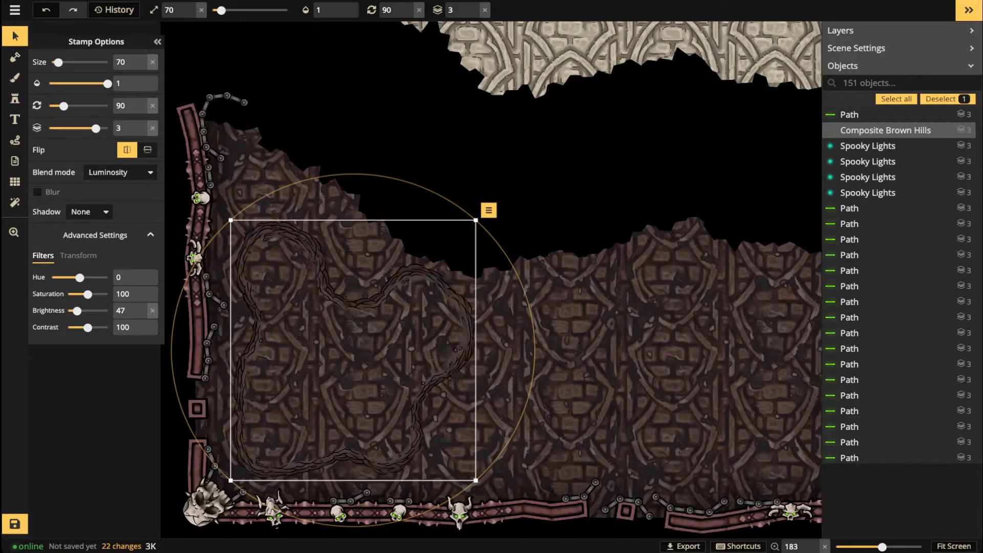
pyautogui.press('Escape')
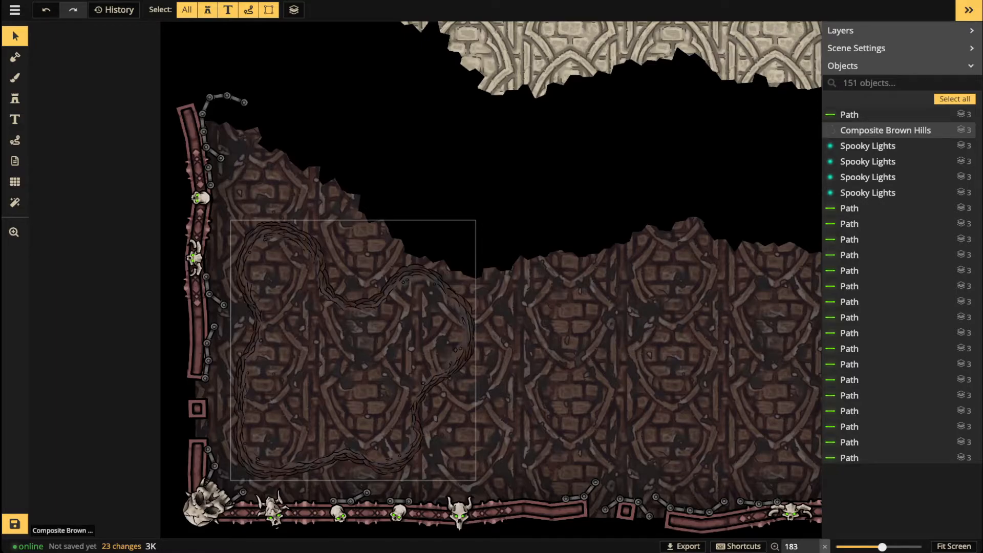
pyautogui.scroll(-5, 316, 431)
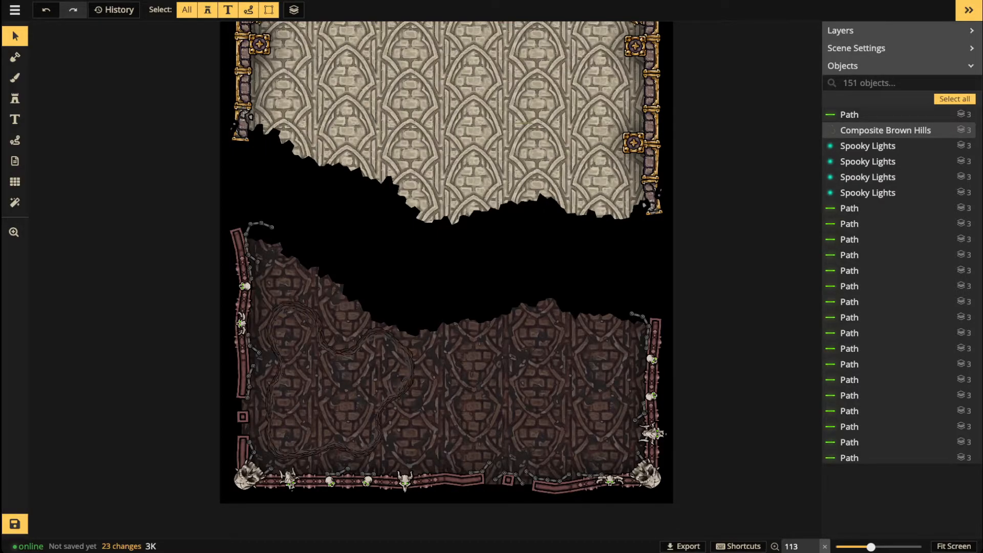
pyautogui.scroll(8, 293, 386)
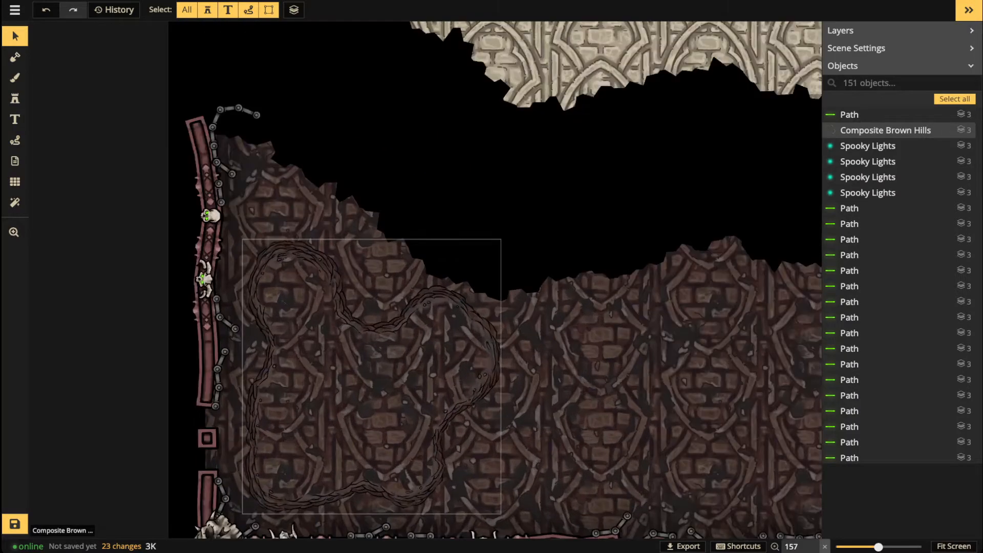
pyautogui.click(293, 385)
pyautogui.press('Escape')
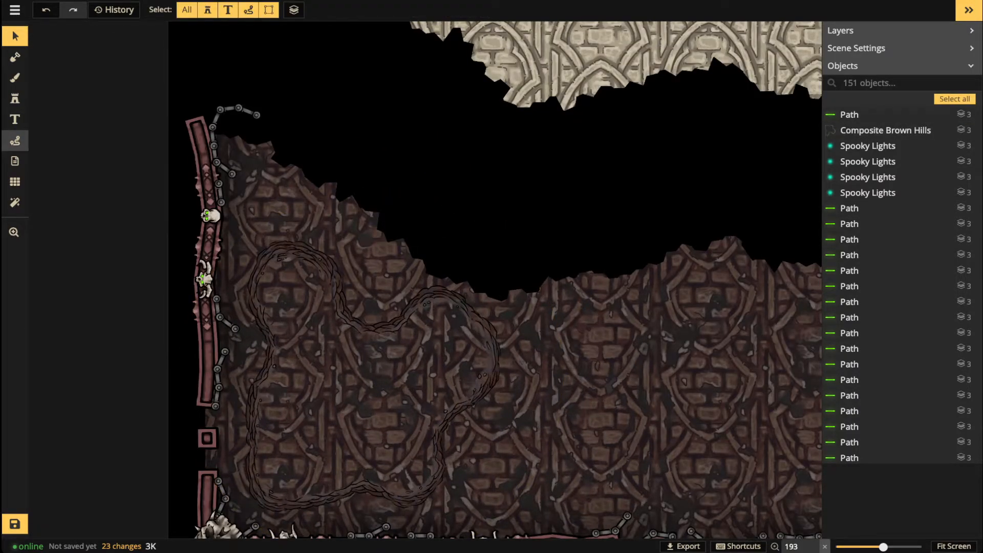
pyautogui.click(15, 140)
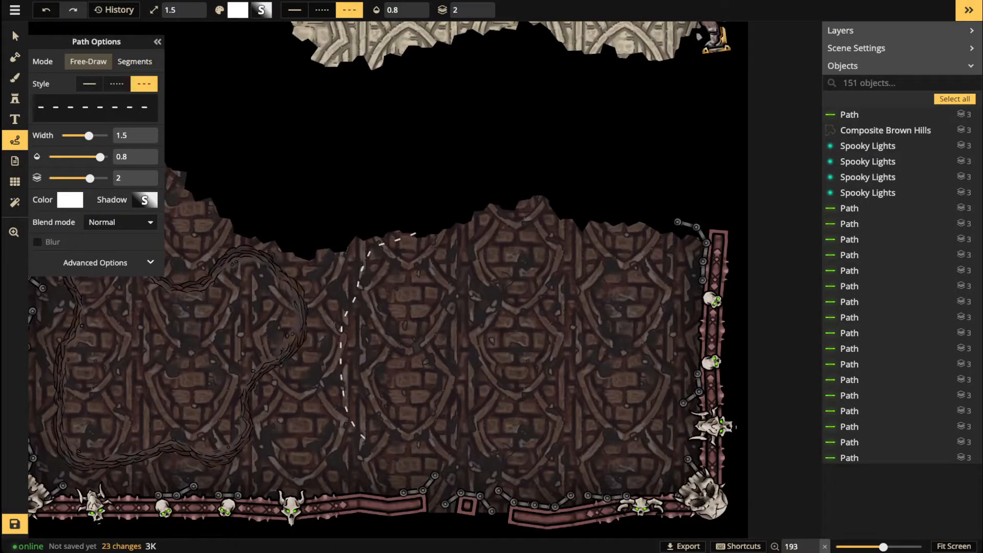
pyautogui.moveTo(475, 230); pyautogui.dragTo(393, 239)
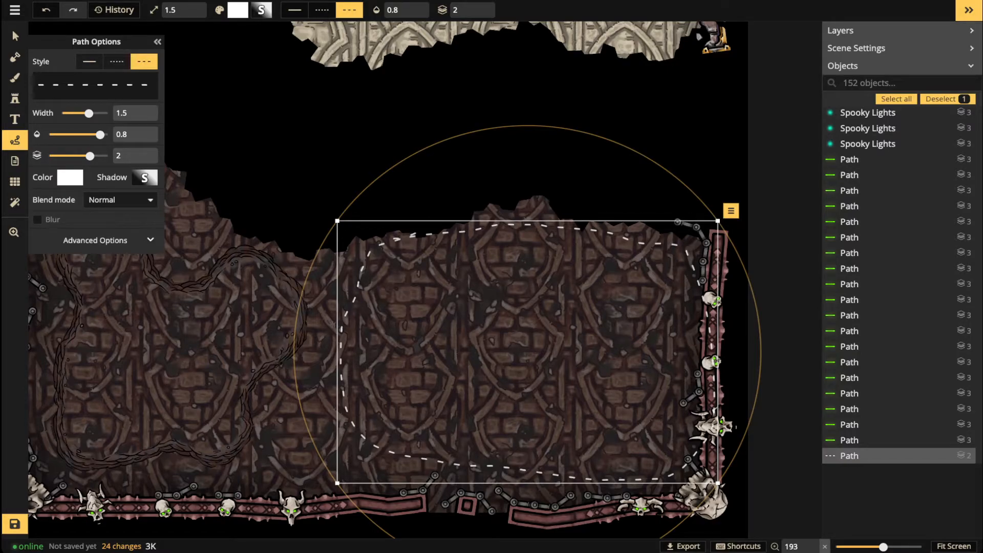
pyautogui.press('Delete')
pyautogui.scroll(-1, 504, 299)
pyautogui.moveTo(505, 299); pyautogui.dragTo(598, 300)
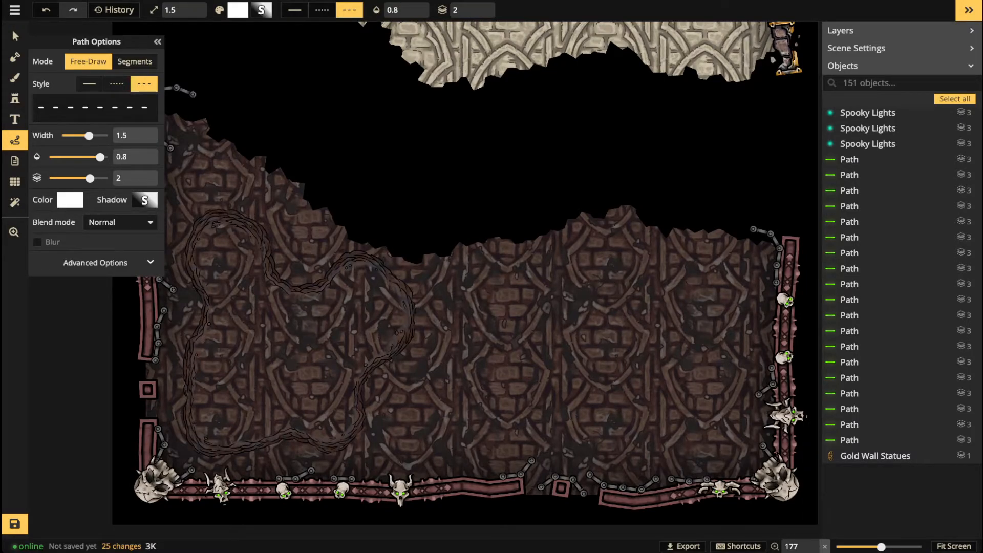
pyautogui.press('b')
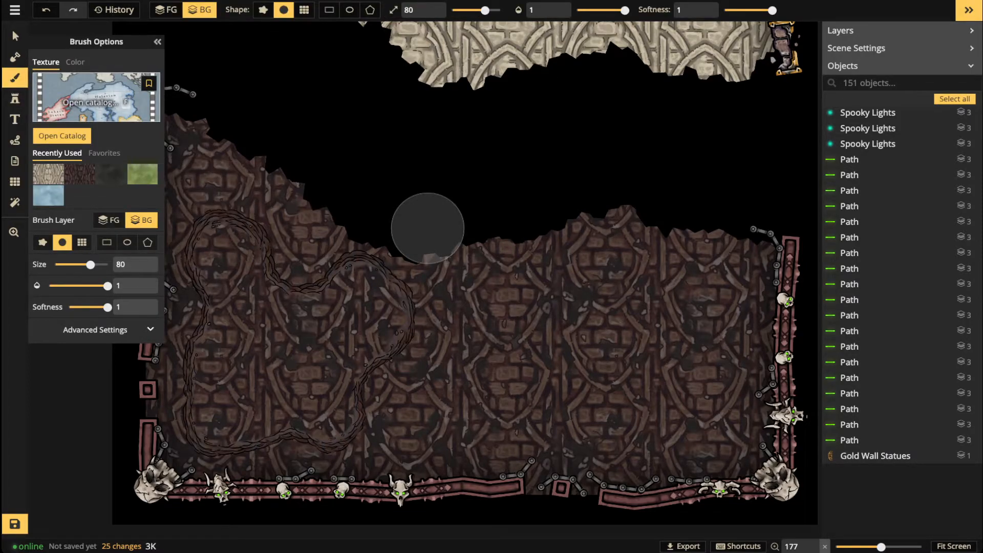
# Step: Show Dungeon and Temple Textures and load Broken Dark Temple Tiles Simple into the brush
pyautogui.press('f')
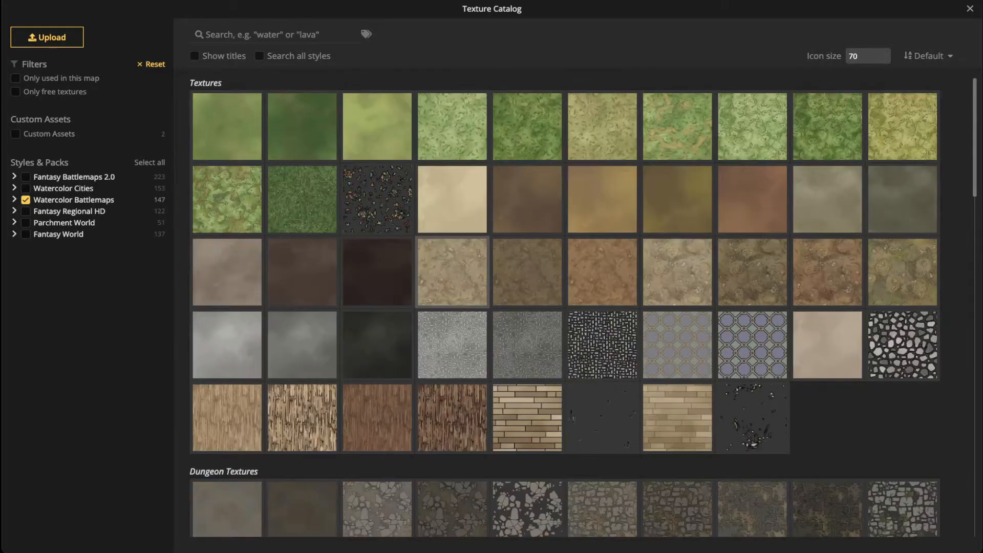
pyautogui.scroll(-1, 527, 389)
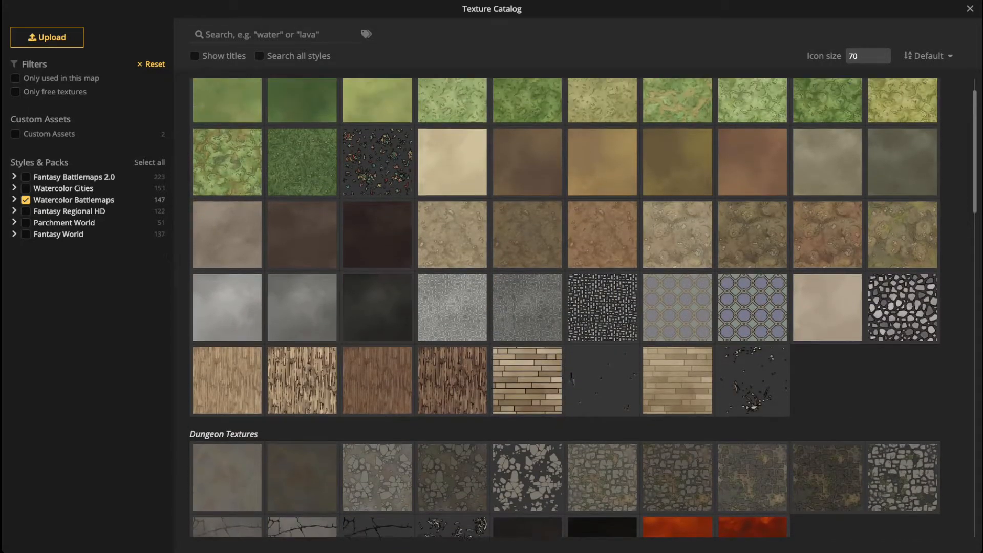
pyautogui.scroll(-4, 527, 389)
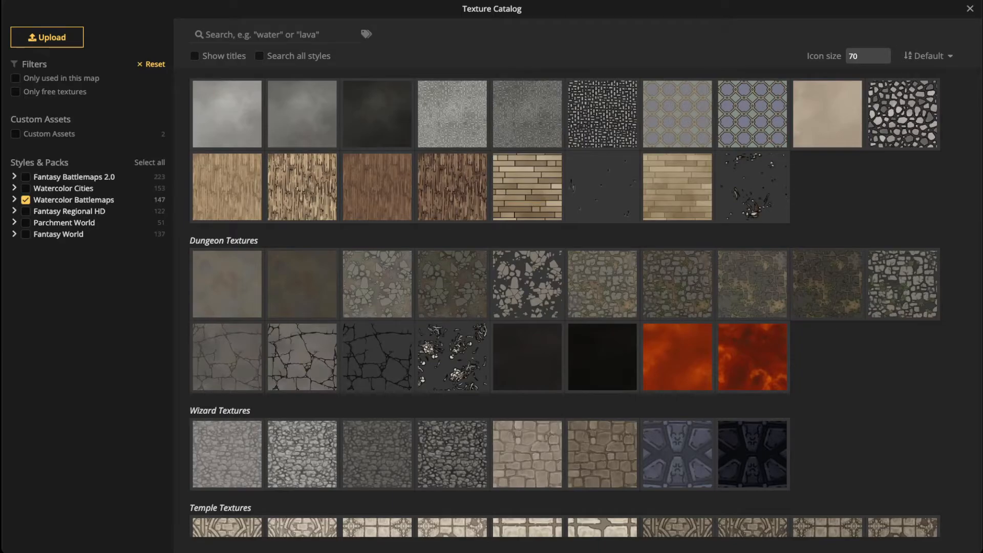
pyautogui.click(14, 199)
pyautogui.click(25, 199)
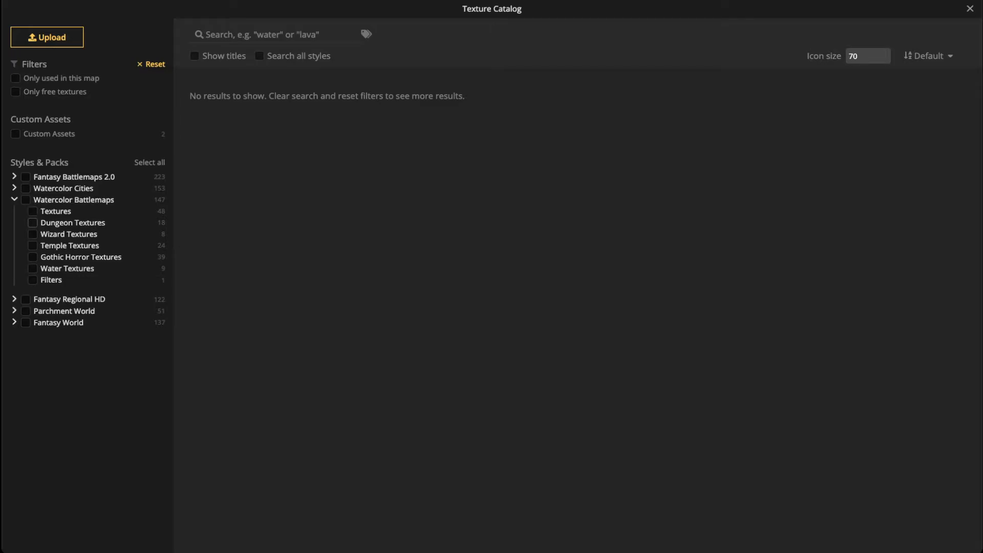
pyautogui.click(33, 223)
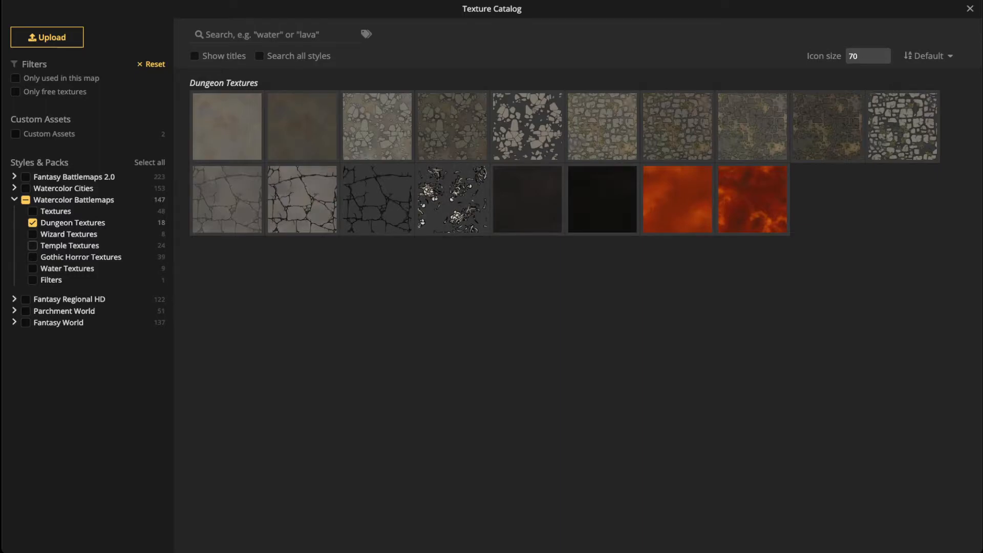
pyautogui.click(32, 246)
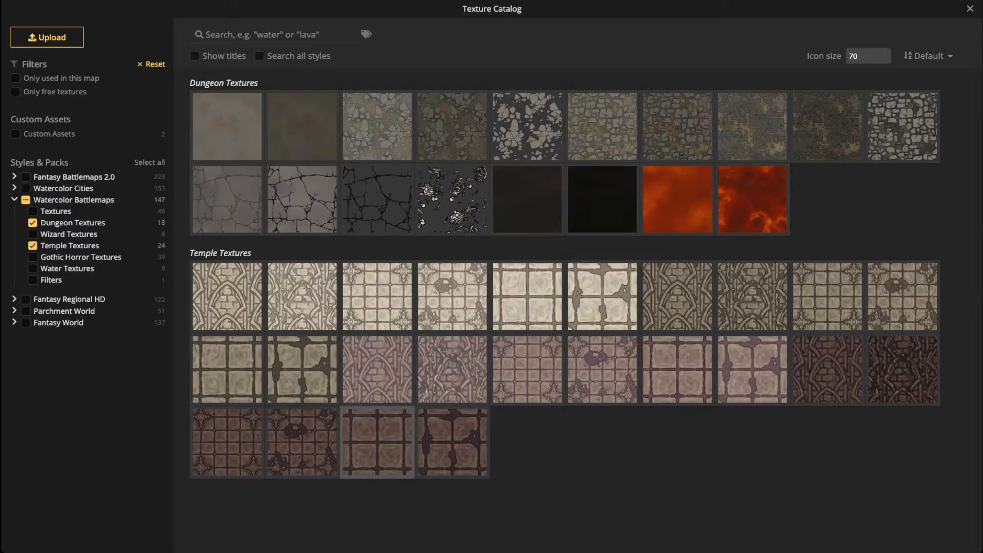
pyautogui.click(453, 442)
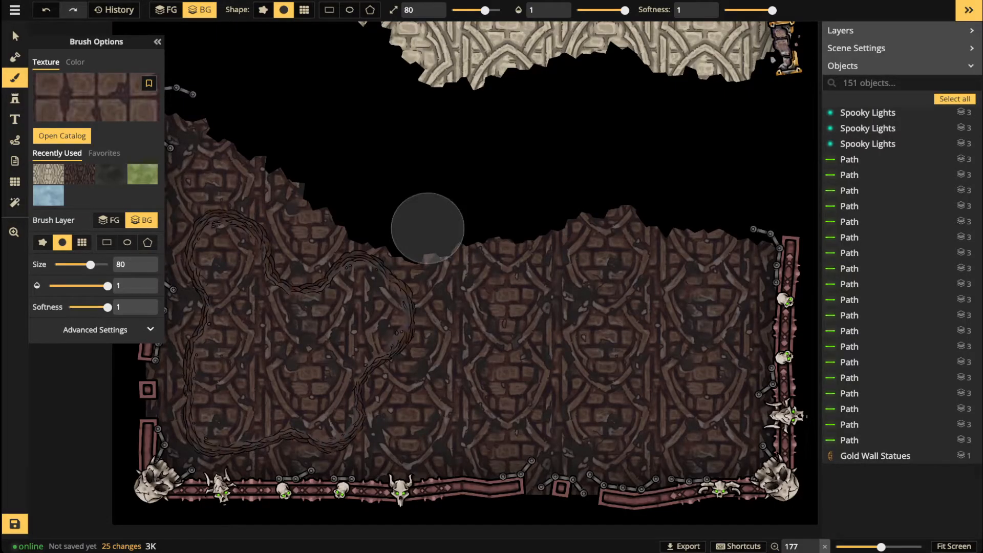
# Step: Enlarge the dark temple tile texture's placement size to about 150 and show the grid settings
pyautogui.click(96, 330)
pyautogui.moveTo(61, 369); pyautogui.dragTo(66, 369)
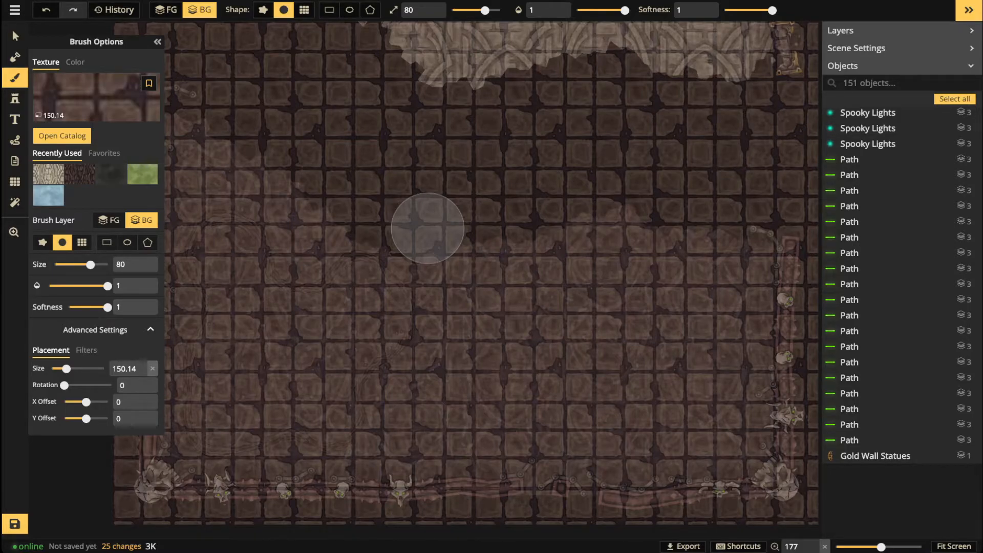
pyautogui.press('g')
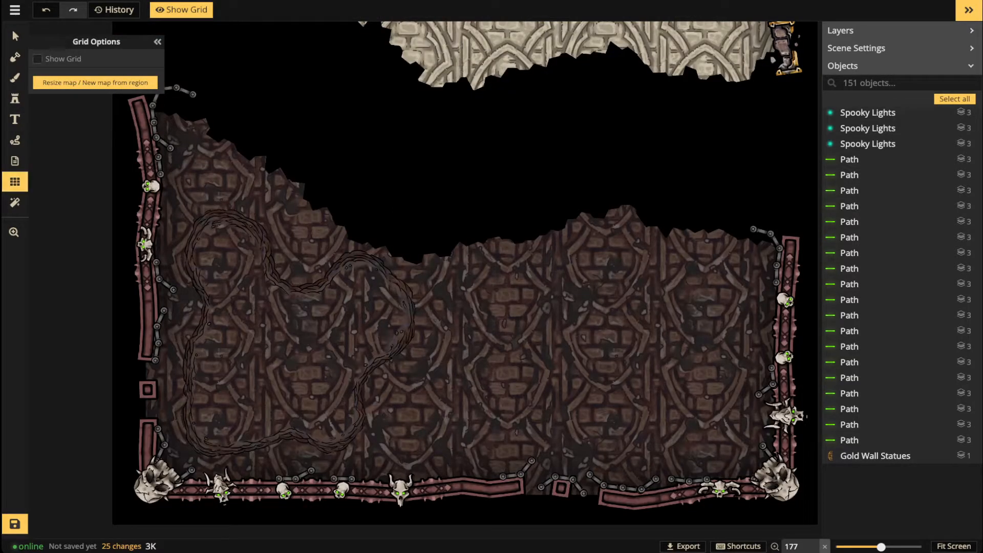
# Step: Turn on the map grid with solid white FFFFFF lines
pyautogui.click(37, 58)
pyautogui.scroll(3, 311, 338)
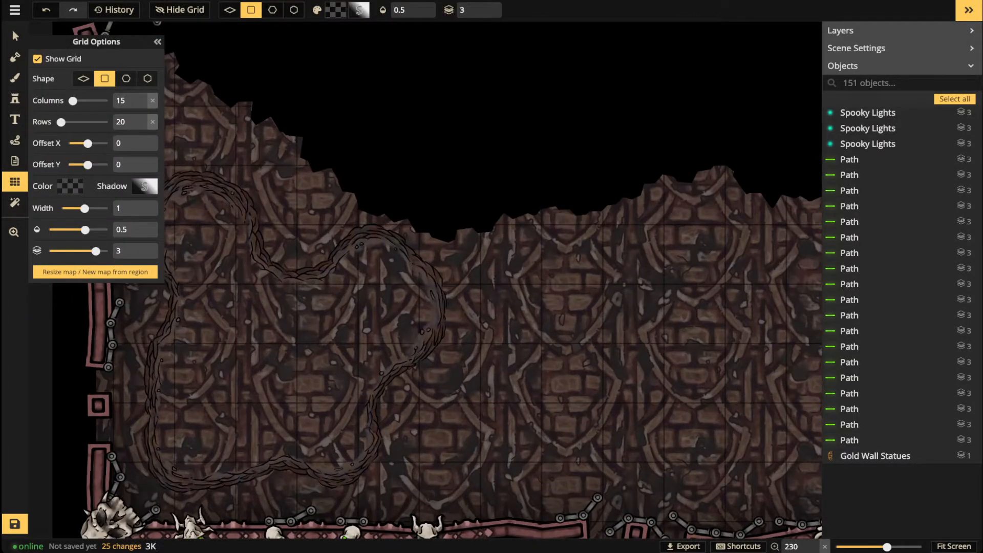
pyautogui.click(70, 187)
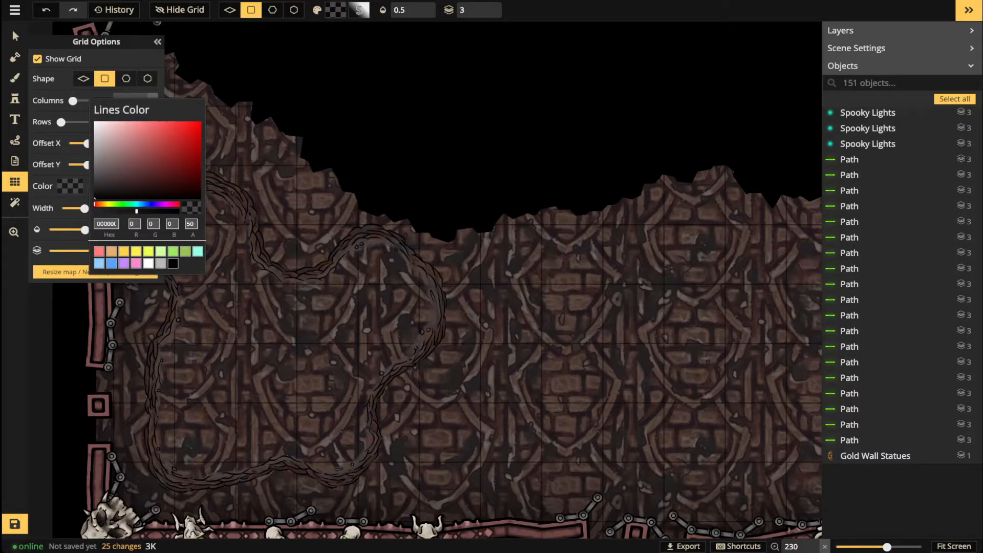
pyautogui.click(148, 263)
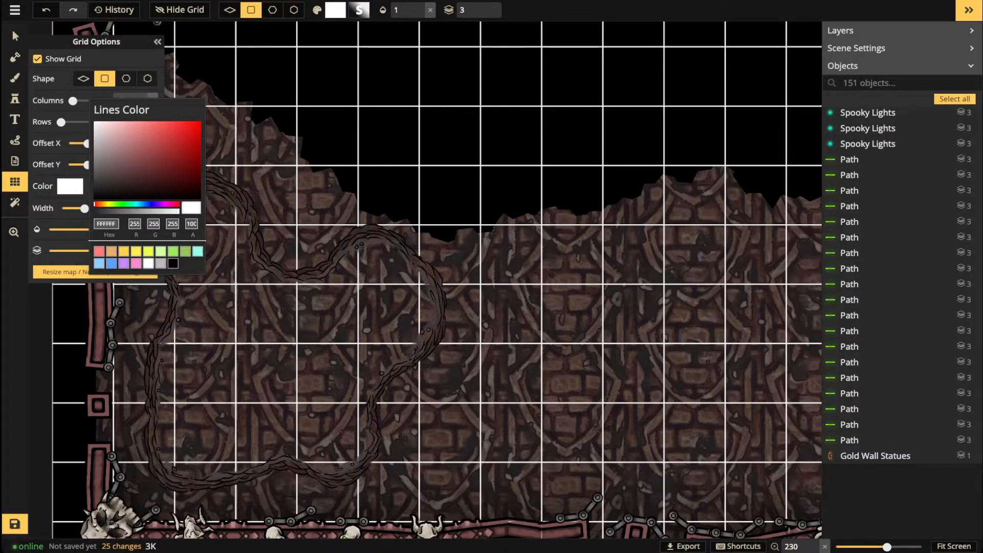
pyautogui.click(15, 78)
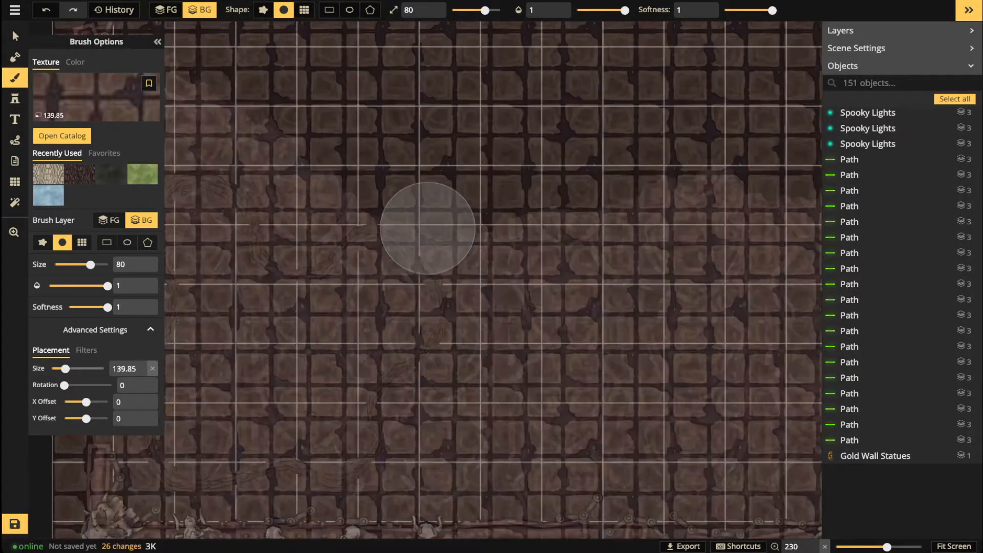
# Step: Scale the tile brush texture to 250.1 with an X offset of -5 to match the grid
pyautogui.moveTo(65, 368); pyautogui.dragTo(64, 369)
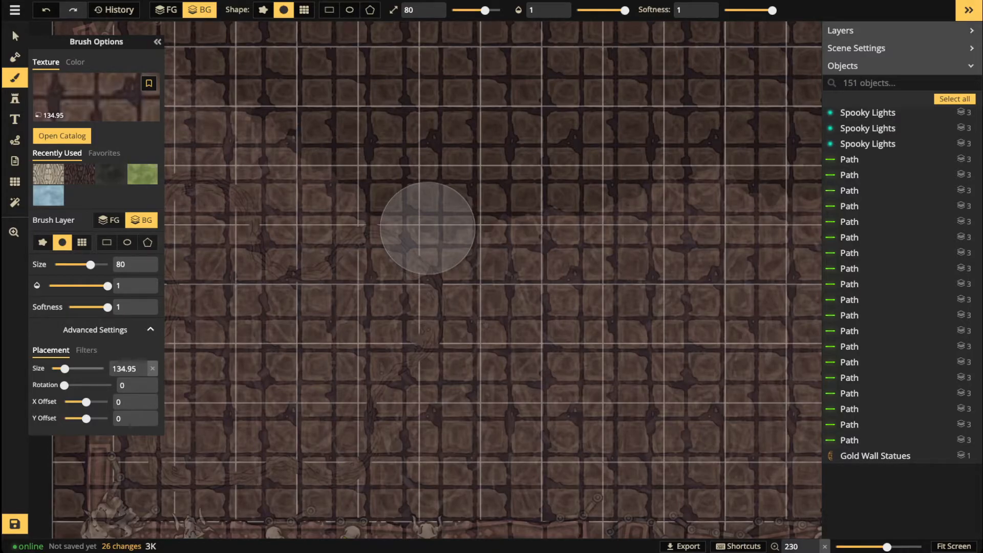
pyautogui.moveTo(64, 368); pyautogui.dragTo(64, 369)
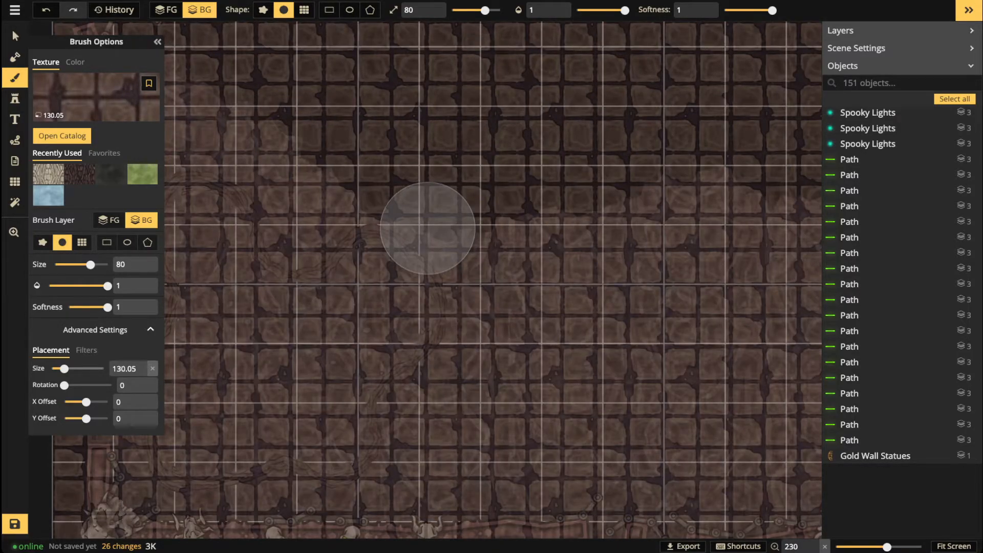
pyautogui.moveTo(64, 369); pyautogui.dragTo(76, 369)
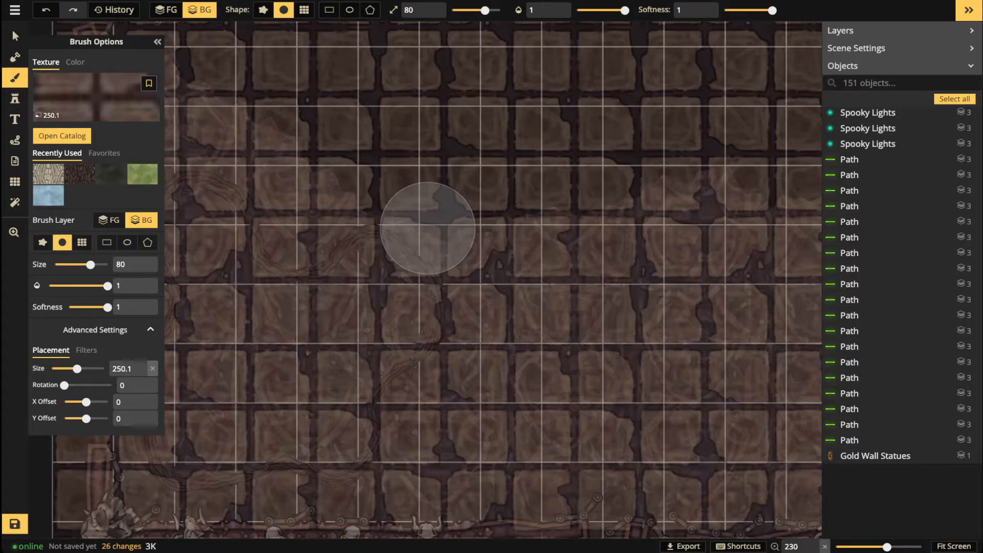
pyautogui.moveTo(86, 402); pyautogui.dragTo(85, 401)
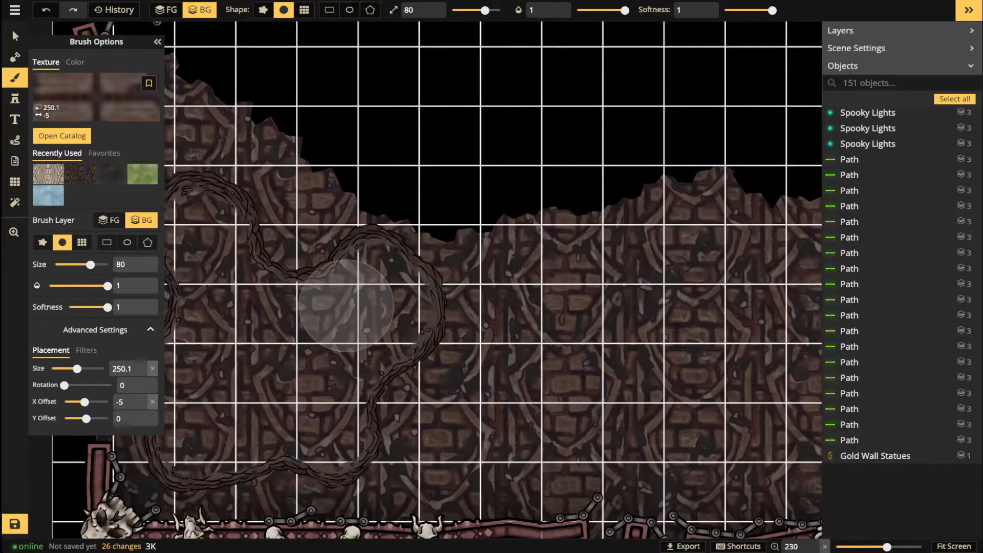
pyautogui.scroll(-4, 352, 286)
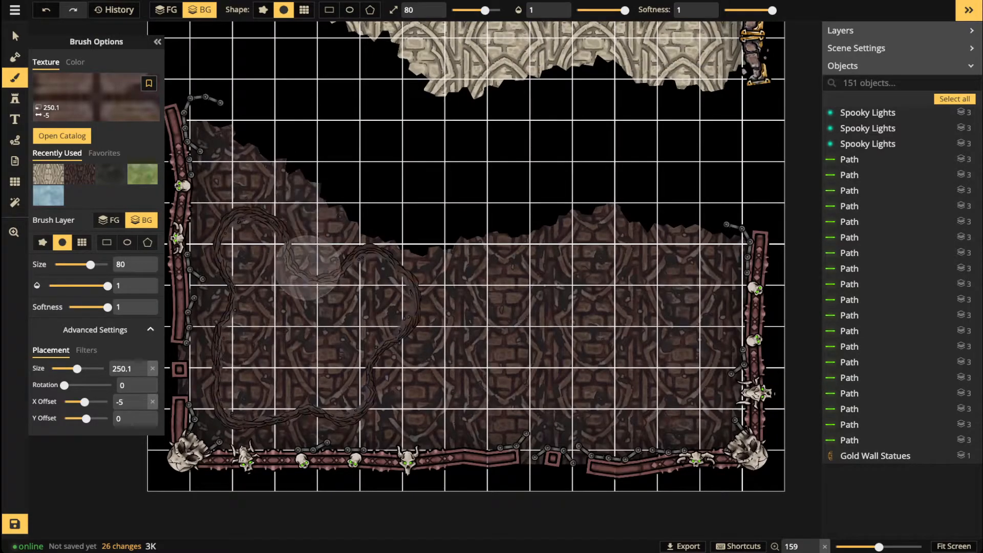
pyautogui.scroll(4, 263, 268)
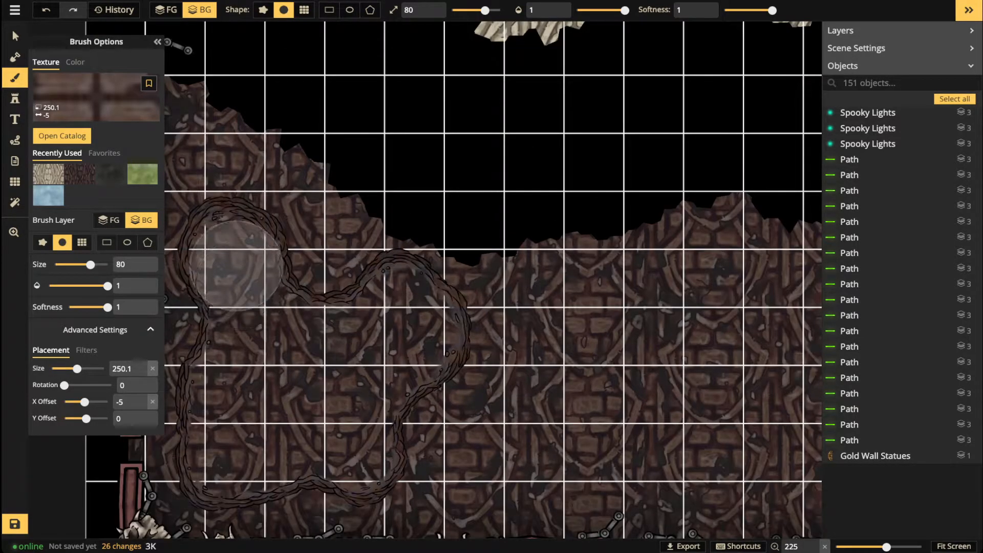
# Step: Hide the map grid again and return to the brush
pyautogui.click(15, 182)
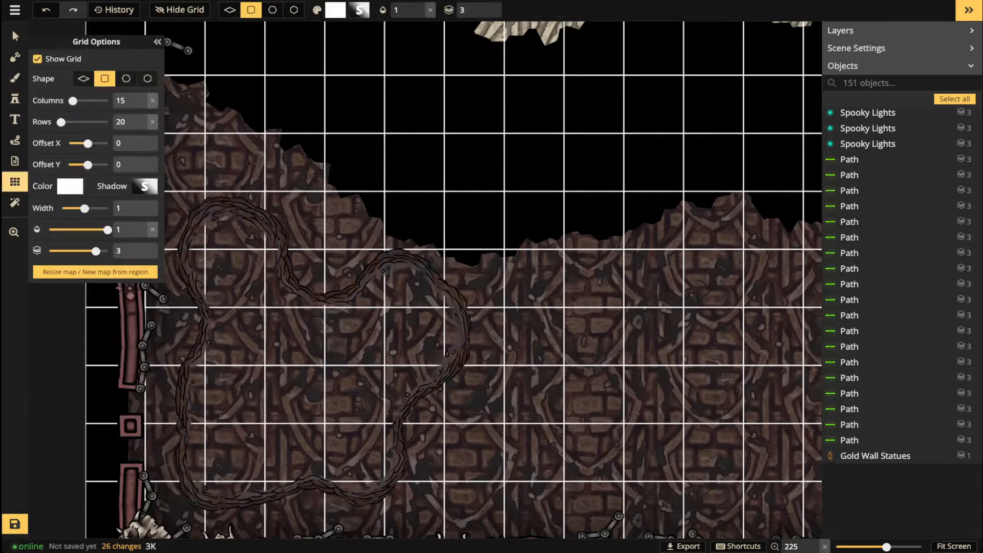
pyautogui.click(38, 59)
pyautogui.moveTo(307, 215); pyautogui.dragTo(367, 202)
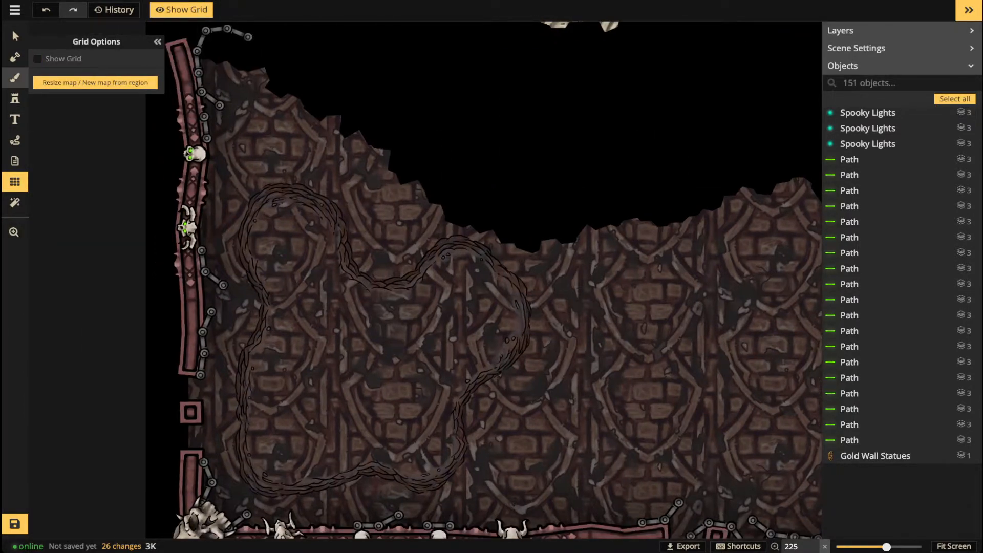
pyautogui.click(15, 77)
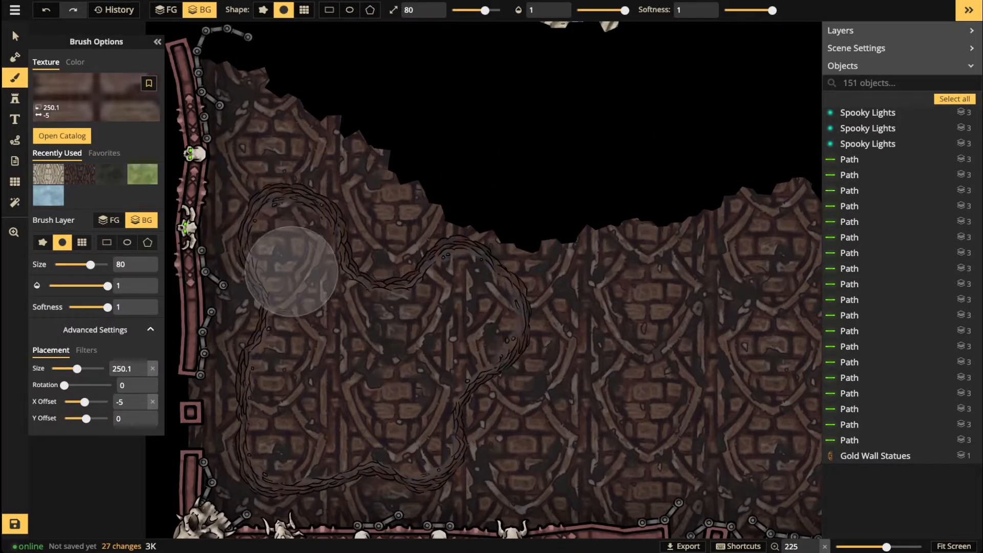
# Step: Paint temple tiles on the foreground layer across the hill-enclosed floor and its lobes
pyautogui.click(166, 10)
pyautogui.moveTo(288, 237)
pyautogui.mouseDown()
pyautogui.moveTo(314, 358)
pyautogui.moveTo(308, 388)
pyautogui.moveTo(297, 366)
pyautogui.moveTo(274, 444)
pyautogui.moveTo(283, 450)
pyautogui.moveTo(391, 416)
pyautogui.moveTo(424, 428)
pyautogui.moveTo(395, 425)
pyautogui.moveTo(381, 402)
pyautogui.moveTo(333, 362)
pyautogui.moveTo(329, 369)
pyautogui.moveTo(390, 402)
pyautogui.moveTo(421, 392)
pyautogui.moveTo(461, 292)
pyautogui.moveTo(427, 332)
pyautogui.moveTo(339, 323)
pyautogui.moveTo(492, 317)
pyautogui.moveTo(440, 346)
pyautogui.moveTo(397, 342)
pyautogui.mouseUp()
pyautogui.moveTo(283, 237); pyautogui.dragTo(294, 249)
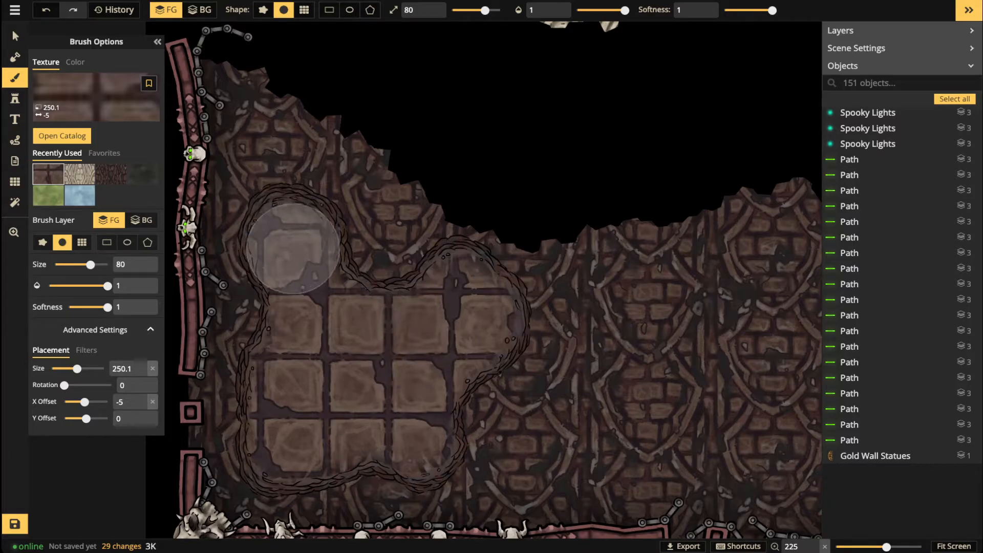
pyautogui.moveTo(296, 435); pyautogui.dragTo(407, 432)
pyautogui.scroll(-2, 290, 296)
pyautogui.scroll(-2, 289, 295)
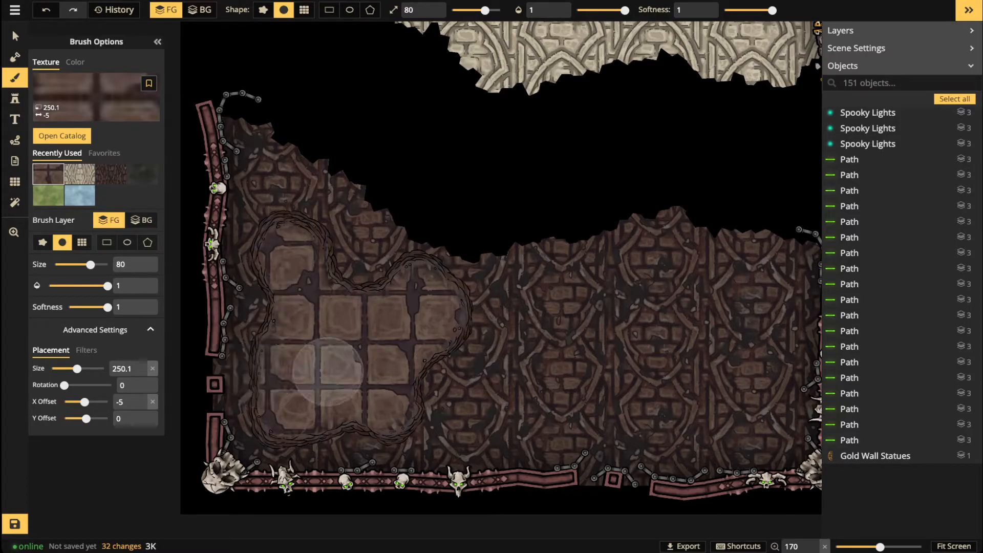
# Step: Reset the texture placement size to 100 and repaint the floor with smaller tiles
pyautogui.click(153, 368)
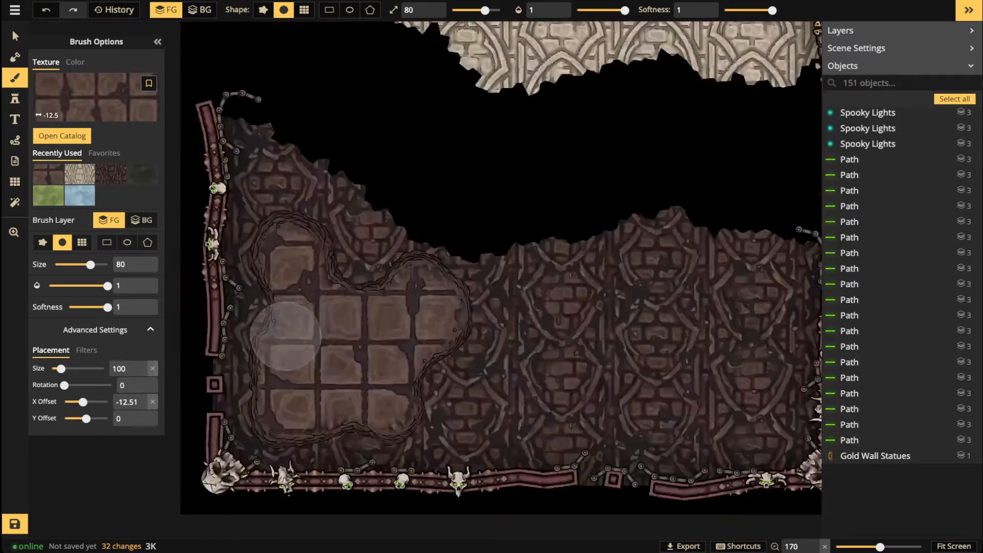
pyautogui.moveTo(317, 262)
pyautogui.mouseDown()
pyautogui.moveTo(286, 256)
pyautogui.moveTo(312, 315)
pyautogui.moveTo(282, 387)
pyautogui.moveTo(296, 410)
pyautogui.moveTo(333, 365)
pyautogui.moveTo(342, 326)
pyautogui.moveTo(330, 315)
pyautogui.moveTo(358, 332)
pyautogui.moveTo(423, 291)
pyautogui.moveTo(434, 321)
pyautogui.moveTo(378, 365)
pyautogui.moveTo(381, 408)
pyautogui.moveTo(366, 395)
pyautogui.moveTo(303, 414)
pyautogui.moveTo(387, 349)
pyautogui.moveTo(292, 403)
pyautogui.moveTo(323, 318)
pyautogui.moveTo(286, 247)
pyautogui.moveTo(290, 274)
pyautogui.moveTo(357, 346)
pyautogui.moveTo(423, 305)
pyautogui.moveTo(431, 310)
pyautogui.moveTo(431, 328)
pyautogui.moveTo(372, 366)
pyautogui.mouseUp()
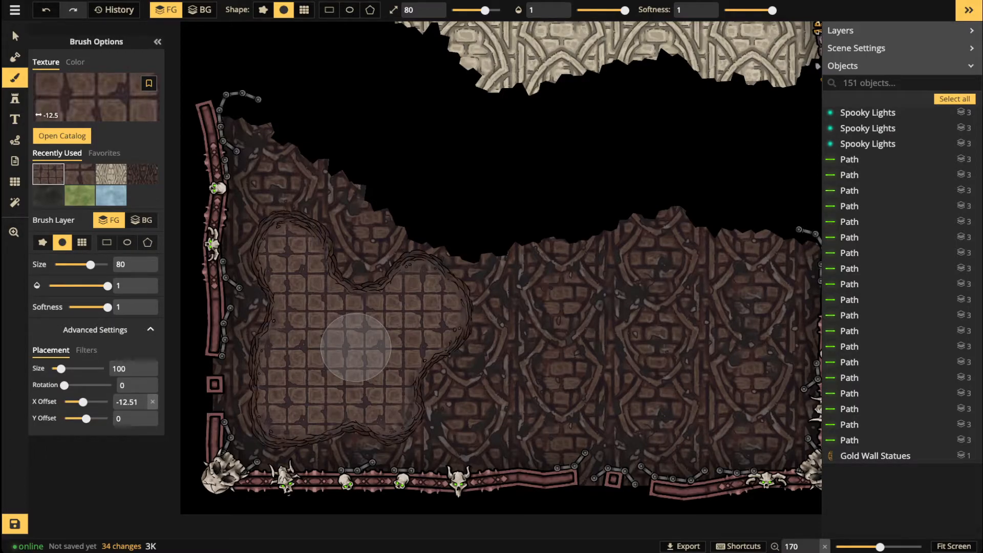
pyautogui.click(15, 37)
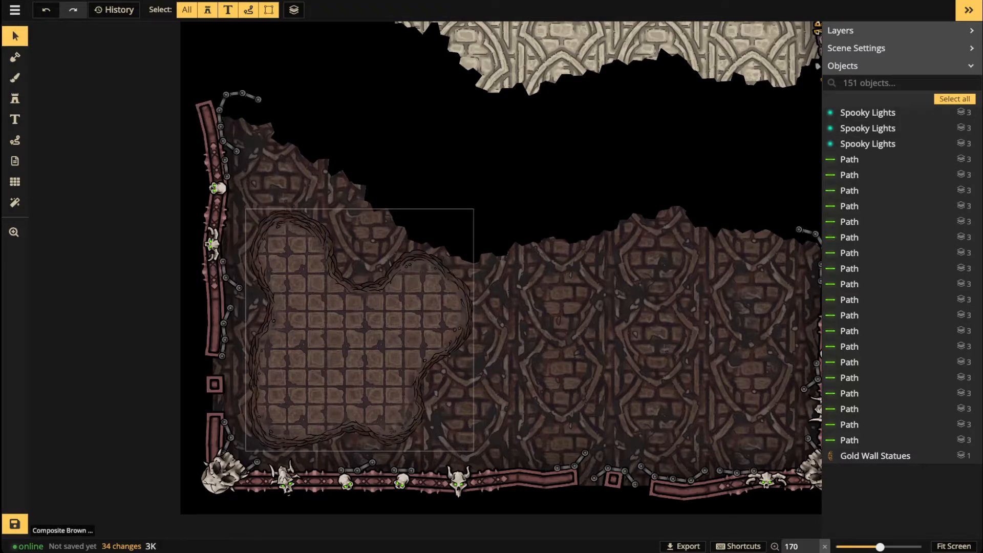
# Step: Place a ring-shaped Composite Brown Hills stamp, Luminosity blend, over the lower-left floor
pyautogui.click(312, 281)
pyautogui.click(15, 98)
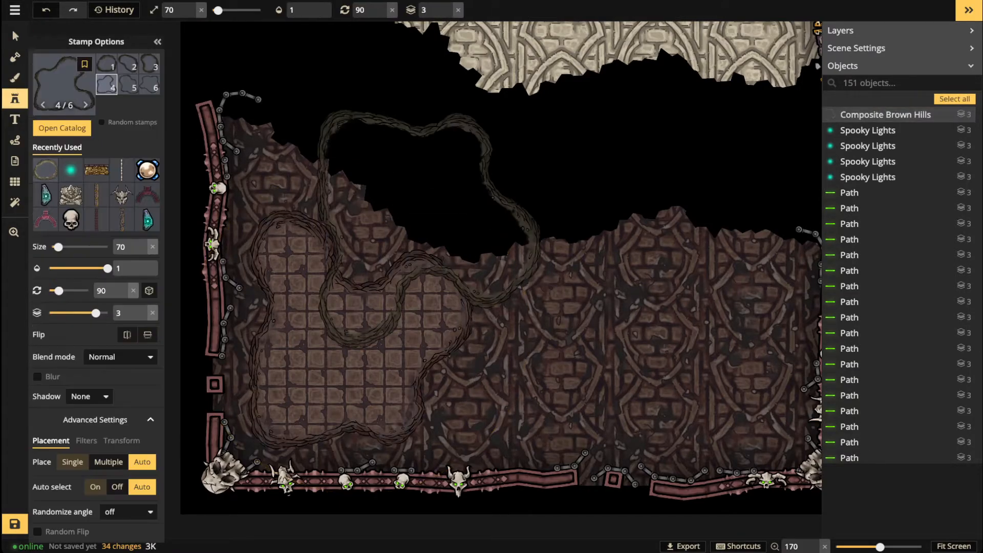
pyautogui.click(107, 64)
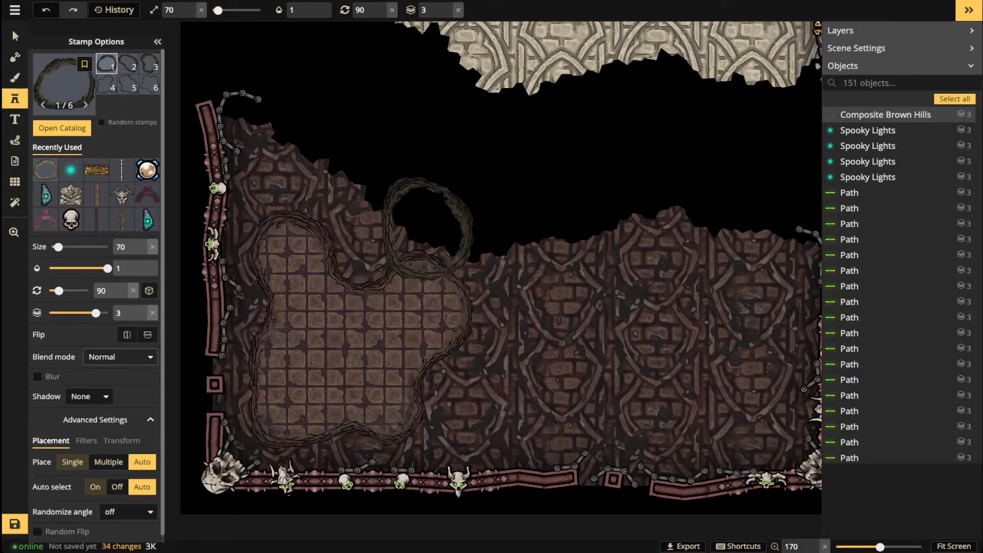
pyautogui.click(119, 357)
pyautogui.scroll(-3, 92, 461)
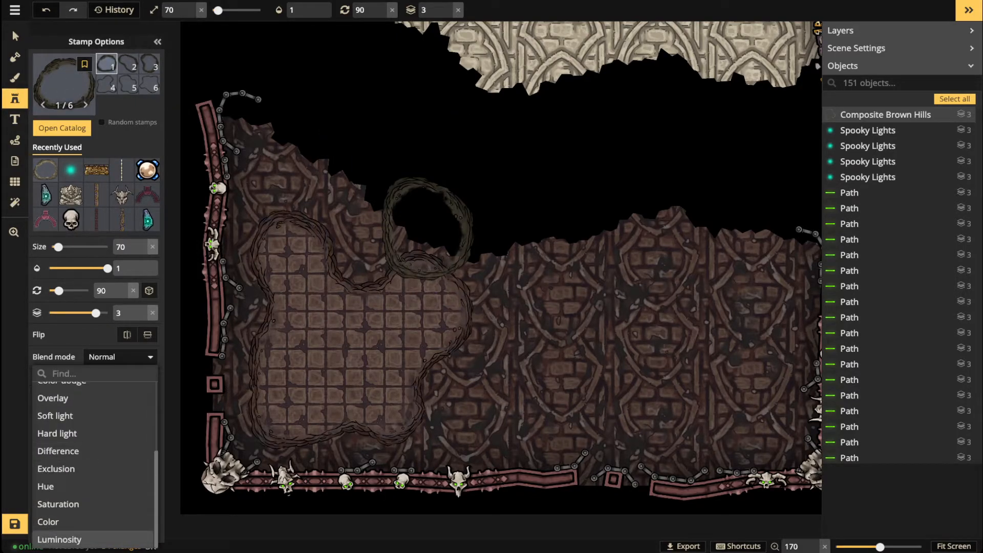
pyautogui.click(59, 539)
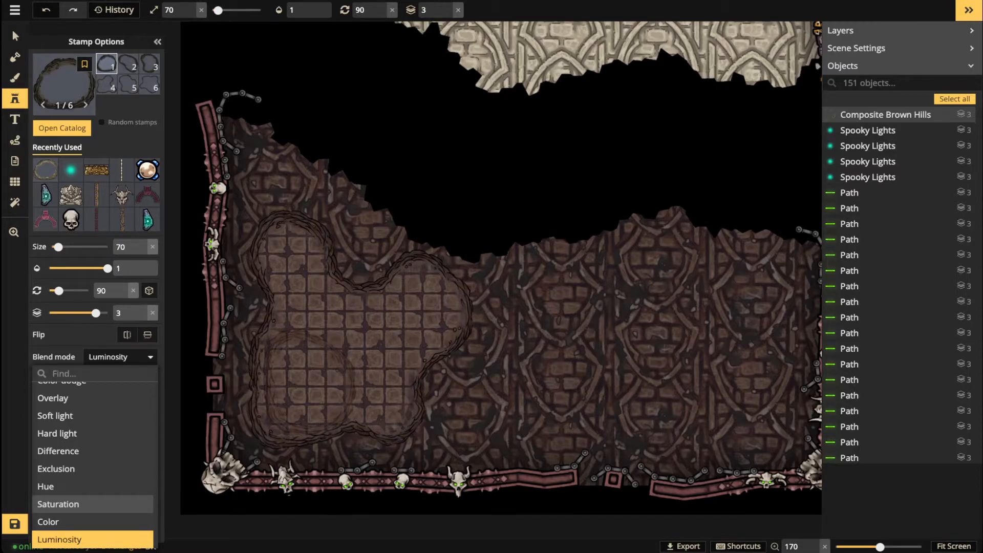
pyautogui.click(303, 380)
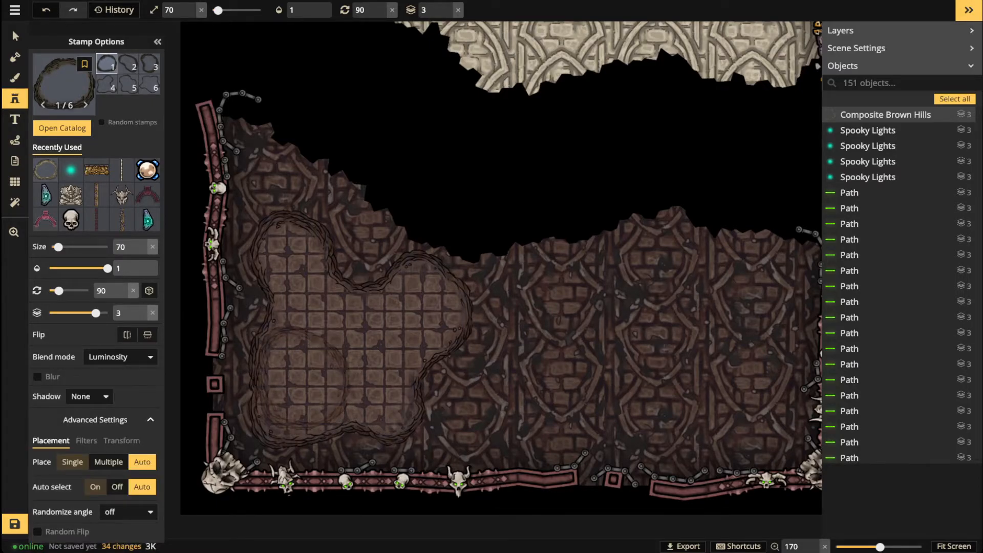
pyautogui.click(302, 386)
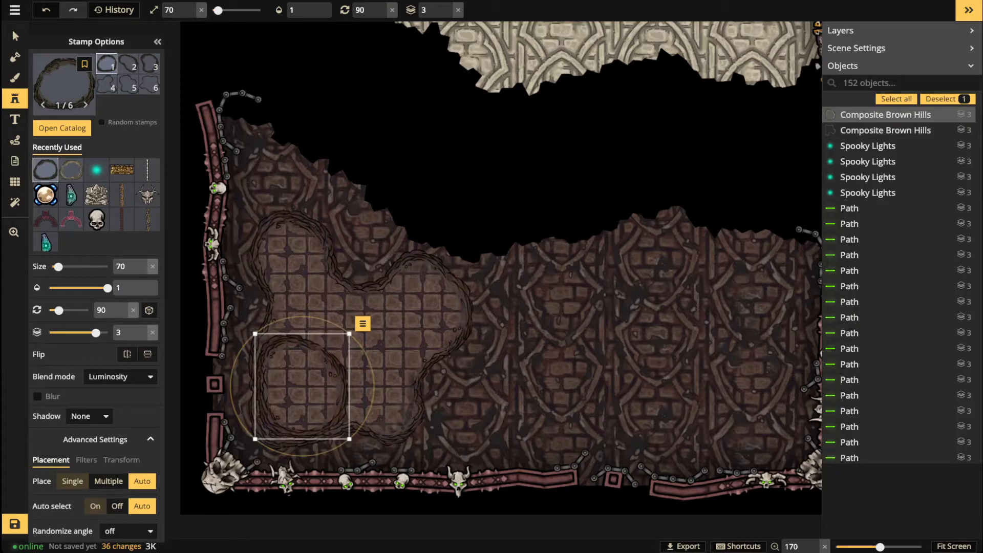
# Step: Move the new hill ring to layer 4 and nudge it slightly up and left
pyautogui.click(15, 36)
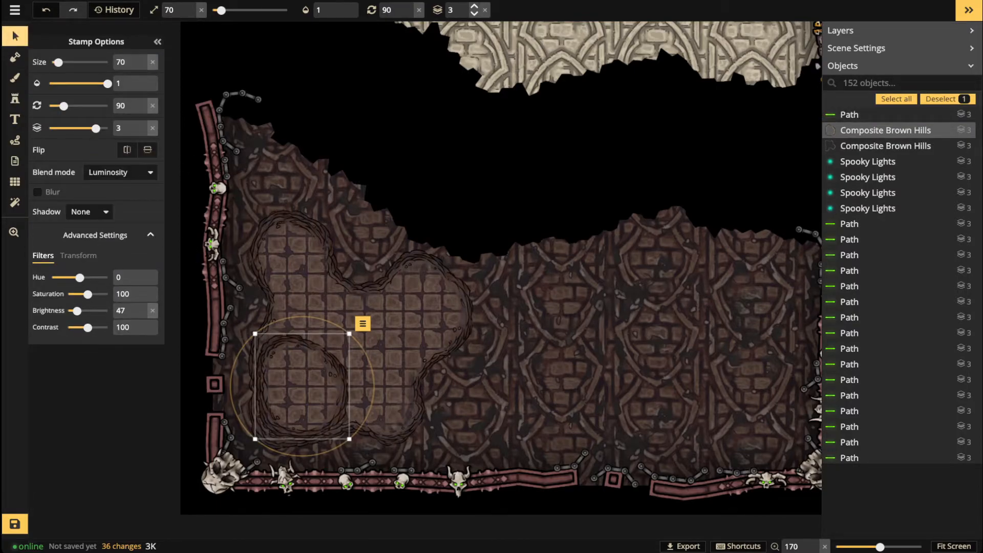
pyautogui.click(474, 5)
pyautogui.scroll(2, 334, 437)
pyautogui.moveTo(317, 410); pyautogui.dragTo(315, 408)
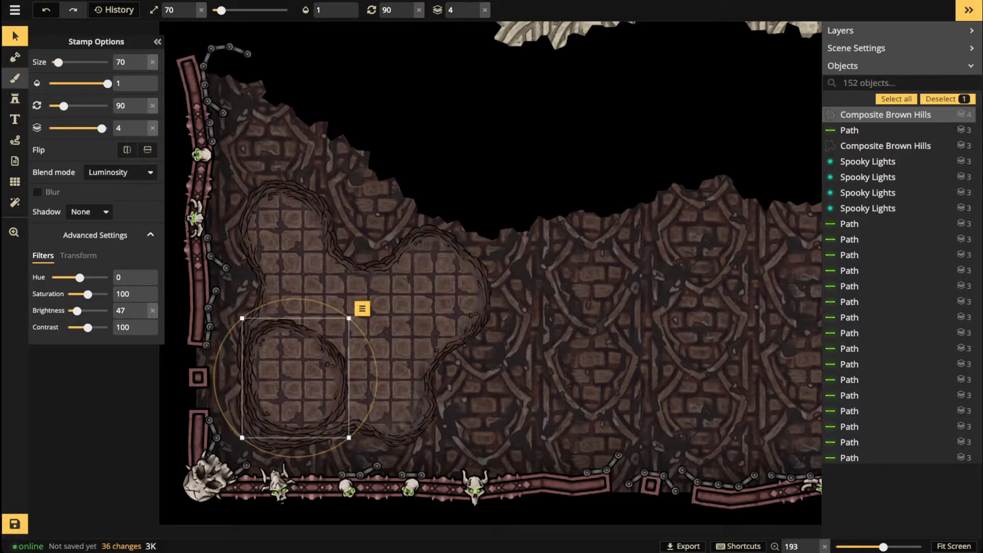
pyautogui.click(15, 77)
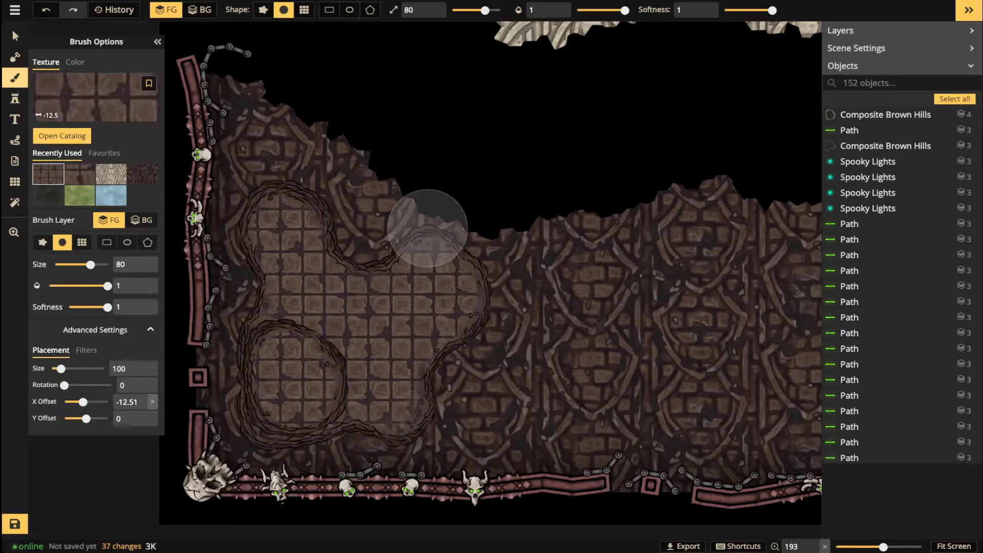
# Step: Raise the tile texture's brightness to about 126 and paint it over the lower-left floor
pyautogui.click(86, 350)
pyautogui.moveTo(88, 402); pyautogui.dragTo(90, 402)
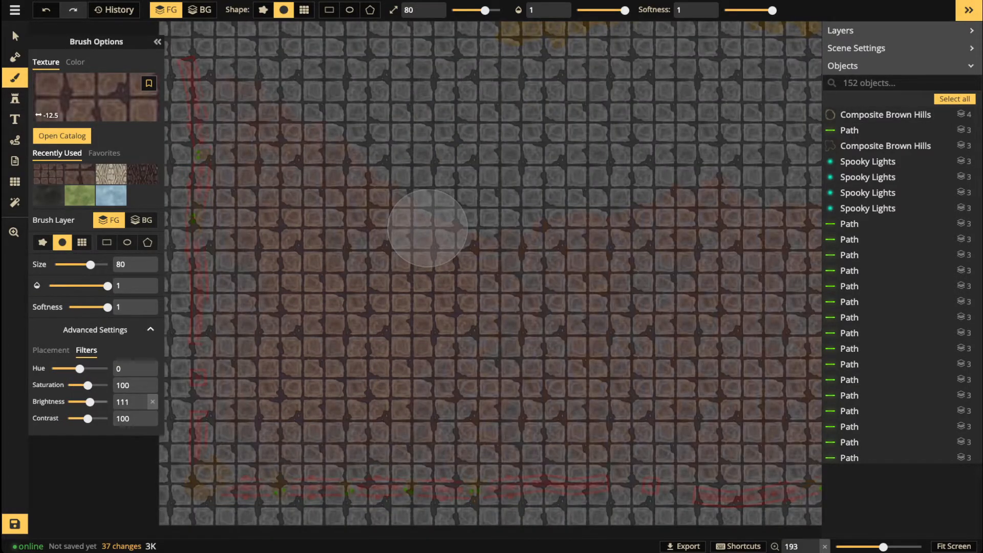
pyautogui.moveTo(287, 359)
pyautogui.mouseDown()
pyautogui.moveTo(303, 394)
pyautogui.moveTo(287, 372)
pyautogui.mouseUp()
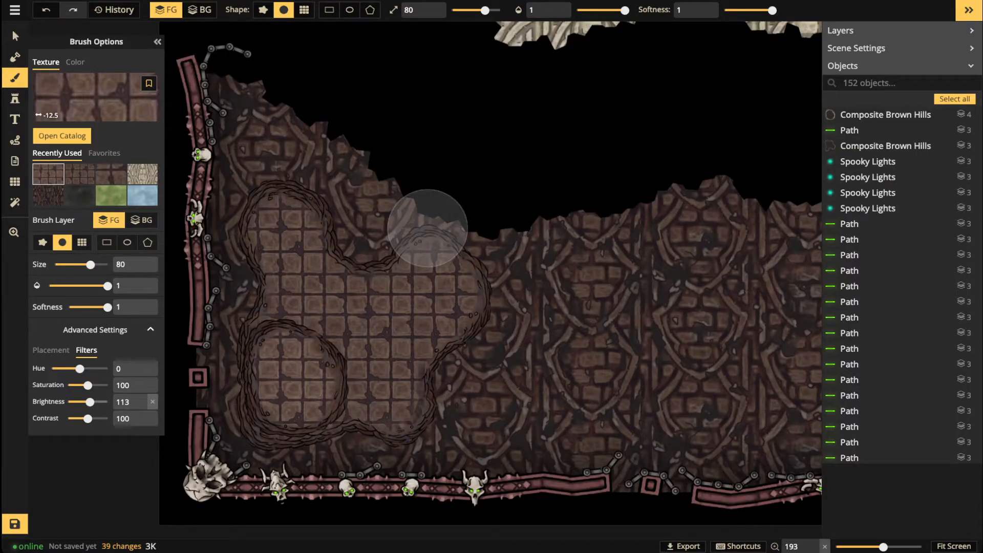
pyautogui.moveTo(89, 402); pyautogui.dragTo(93, 402)
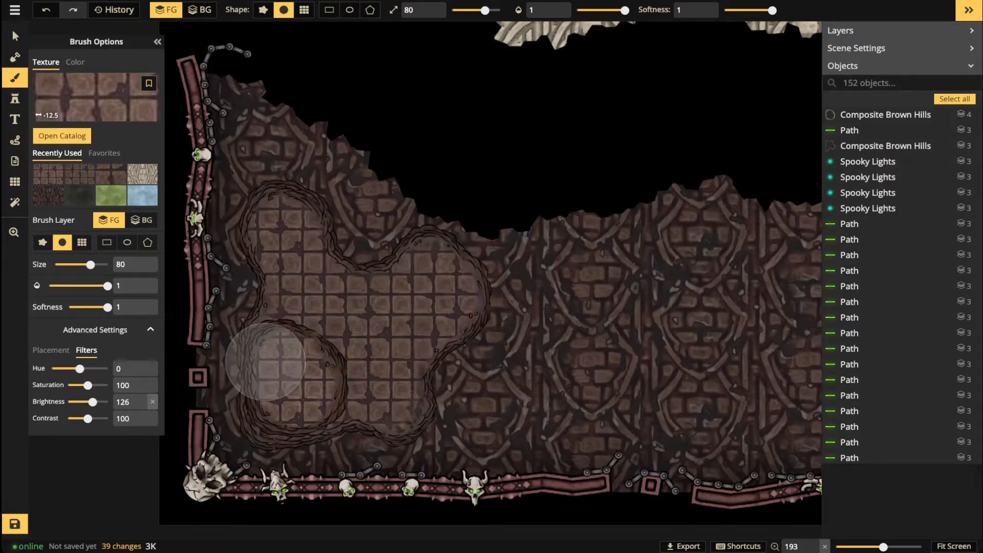
pyautogui.moveTo(289, 375)
pyautogui.mouseDown()
pyautogui.moveTo(302, 390)
pyautogui.moveTo(290, 393)
pyautogui.mouseUp()
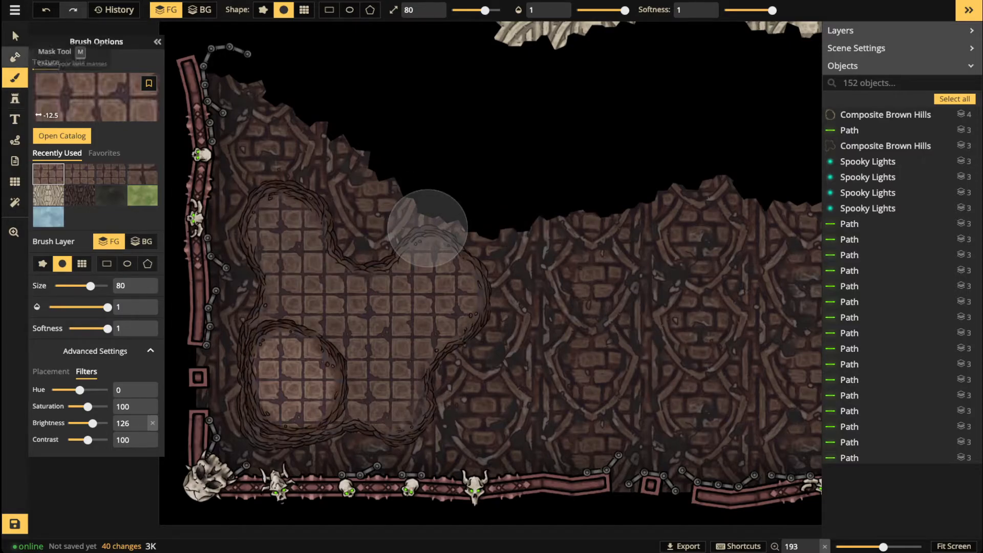
# Step: Raise the lower Composite Brown Hills stamp's brightness from 47 to 66, then deselect it
pyautogui.click(15, 36)
pyautogui.click(295, 377)
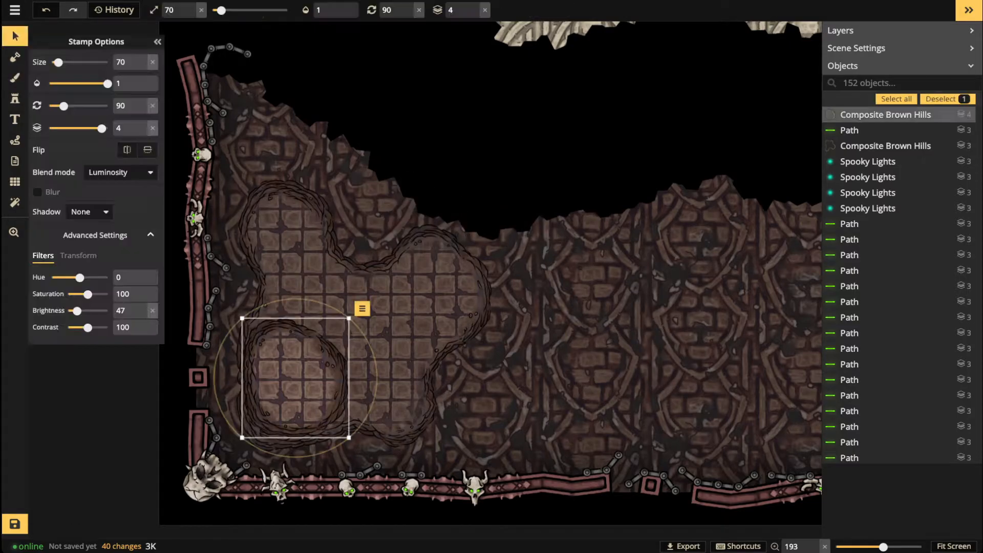
pyautogui.moveTo(77, 311); pyautogui.dragTo(79, 311)
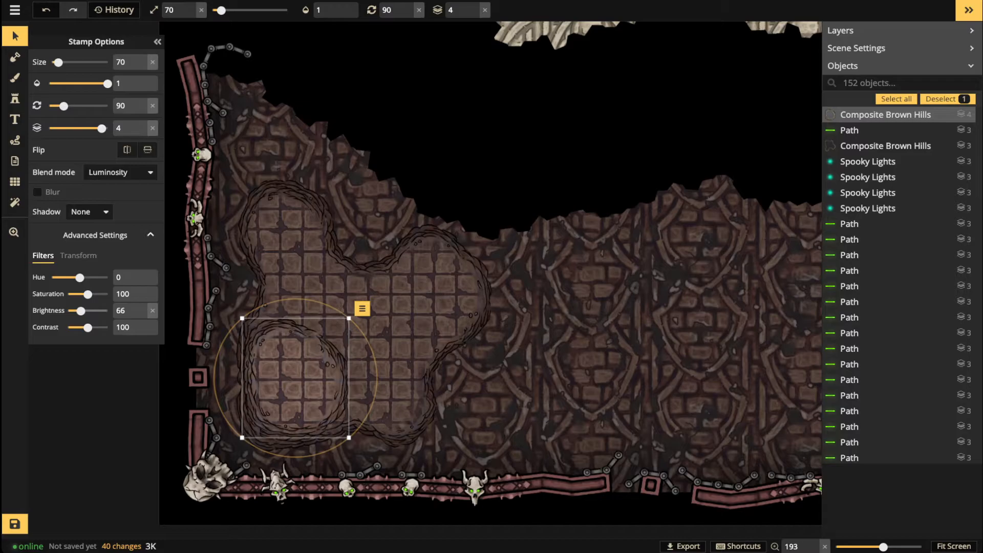
pyautogui.moveTo(82, 311); pyautogui.dragTo(81, 311)
pyautogui.press('Escape')
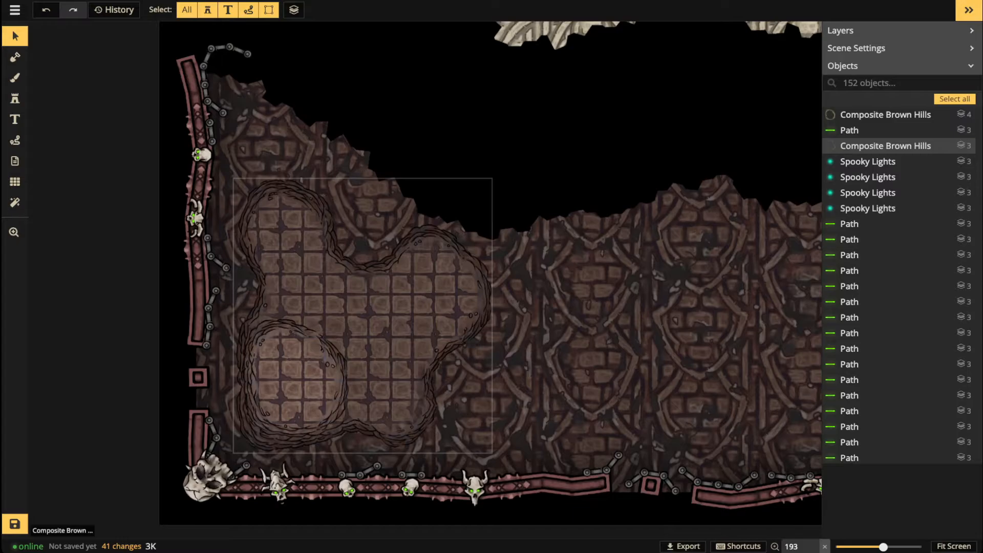
pyautogui.scroll(-5, 155, 212)
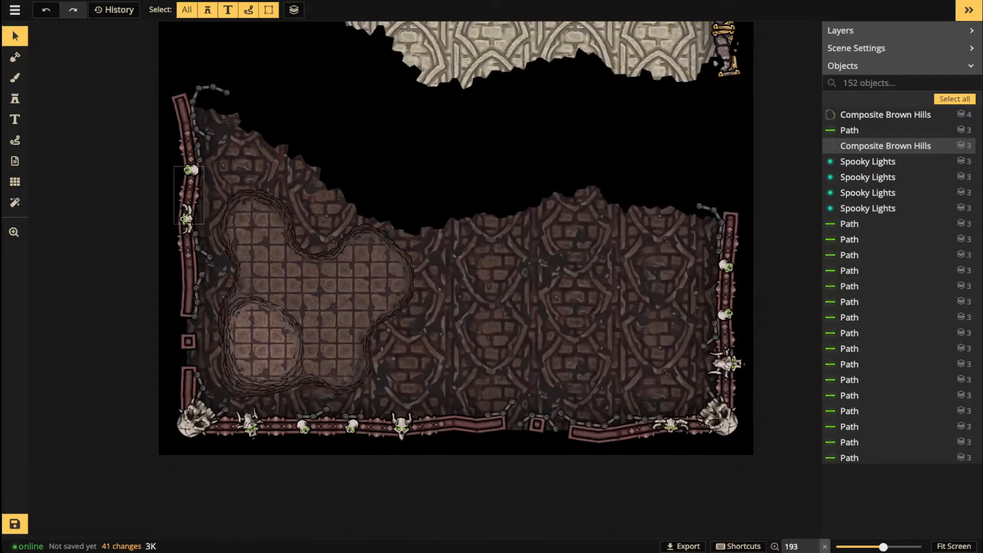
pyautogui.moveTo(246, 259); pyautogui.dragTo(250, 376)
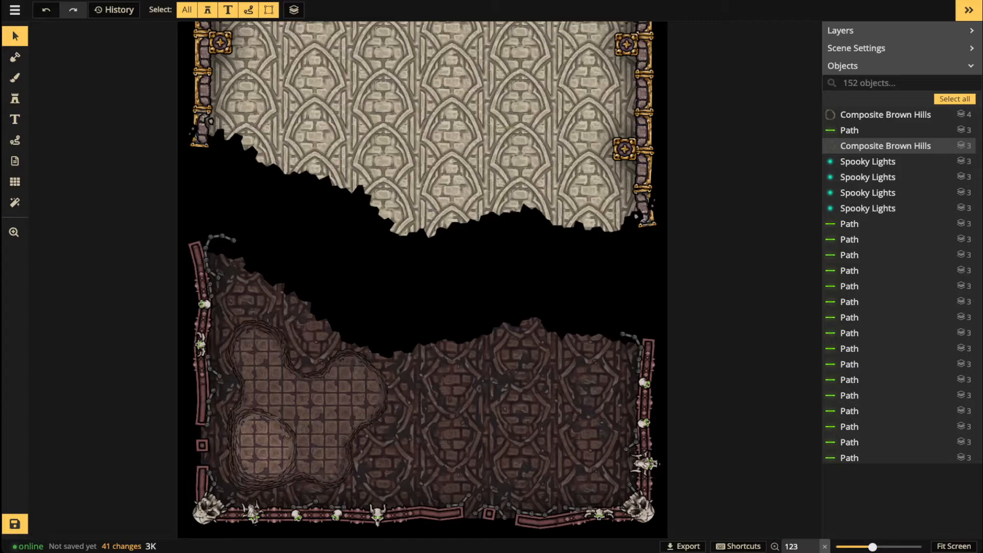
pyautogui.scroll(-1, 335, 221)
pyautogui.press('space')
pyautogui.moveTo(336, 221); pyautogui.dragTo(334, 396)
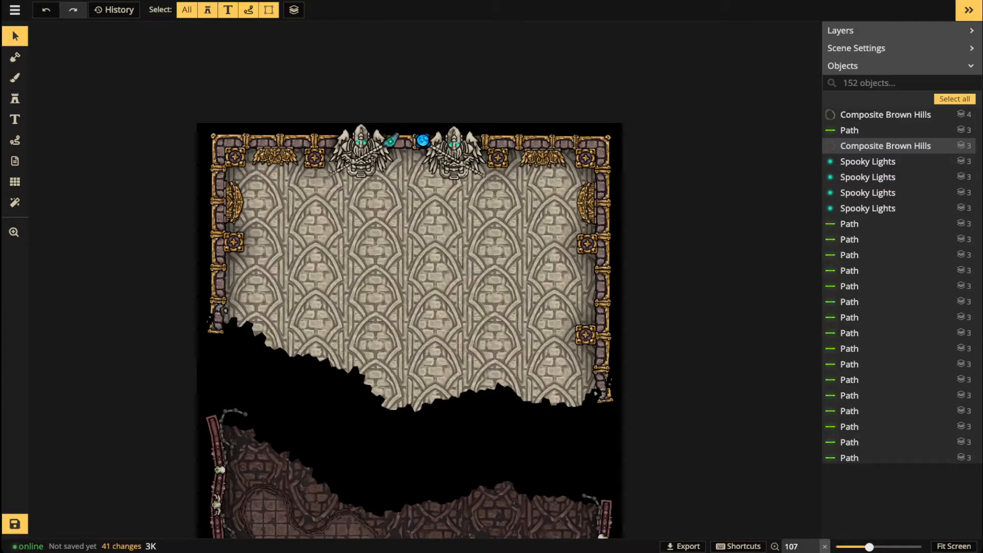
pyautogui.scroll(-3, 316, 269)
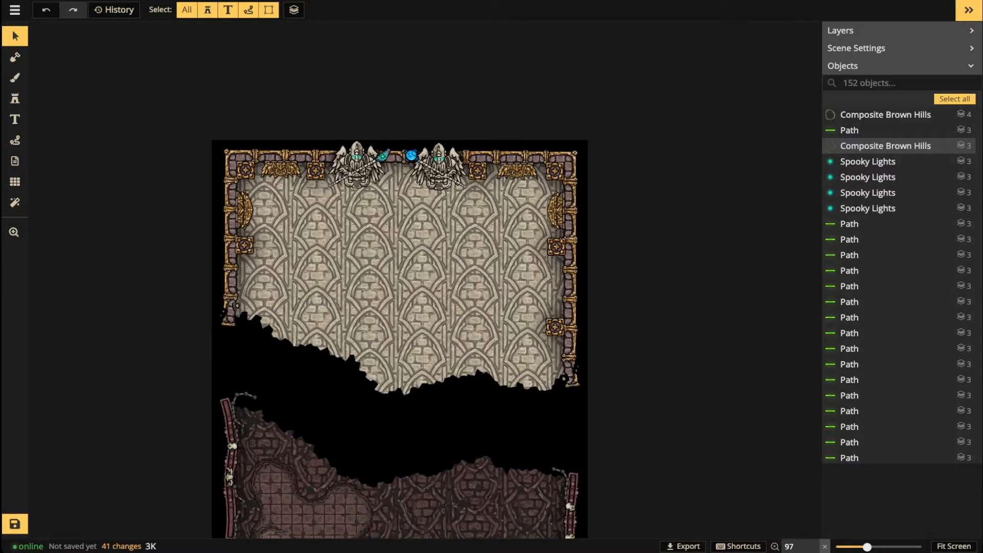
pyautogui.press('space')
pyautogui.moveTo(316, 270); pyautogui.dragTo(315, 164)
pyautogui.scroll(10, 341, 291)
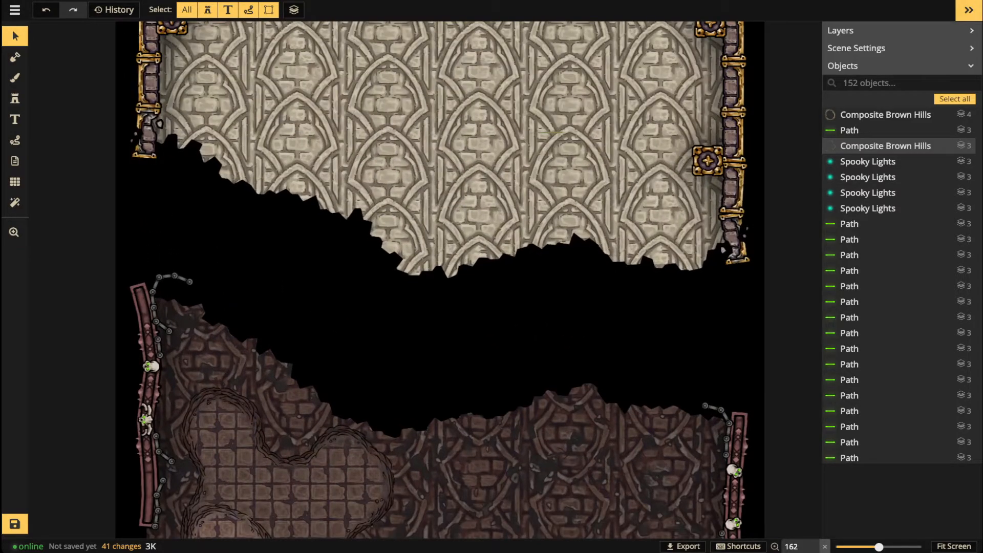
pyautogui.press('space')
pyautogui.moveTo(341, 290); pyautogui.dragTo(495, 131)
pyautogui.scroll(6, 402, 396)
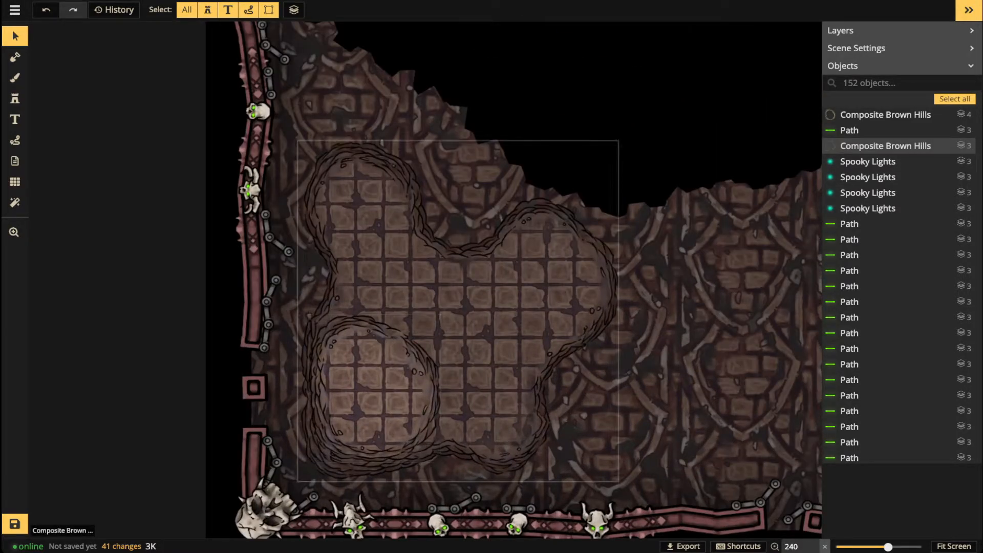
# Step: Load the dark recently used texture, lower its brightness, and set brush opacity to 0.33
pyautogui.click(15, 78)
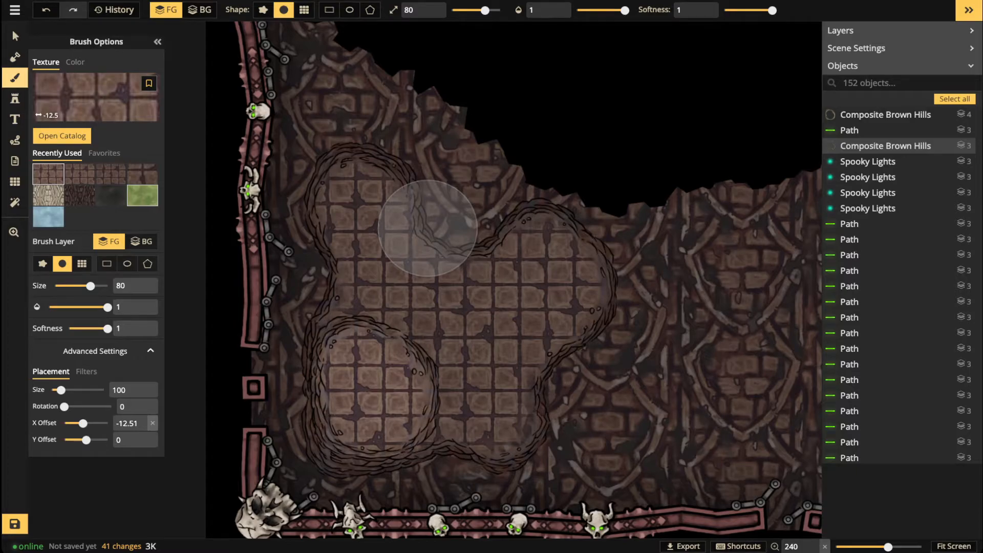
pyautogui.click(80, 195)
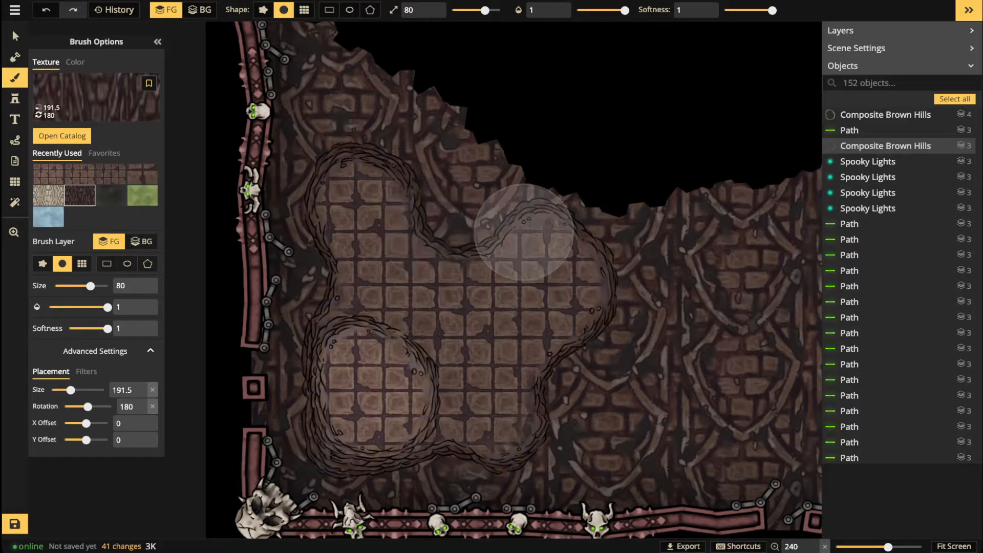
pyautogui.click(86, 371)
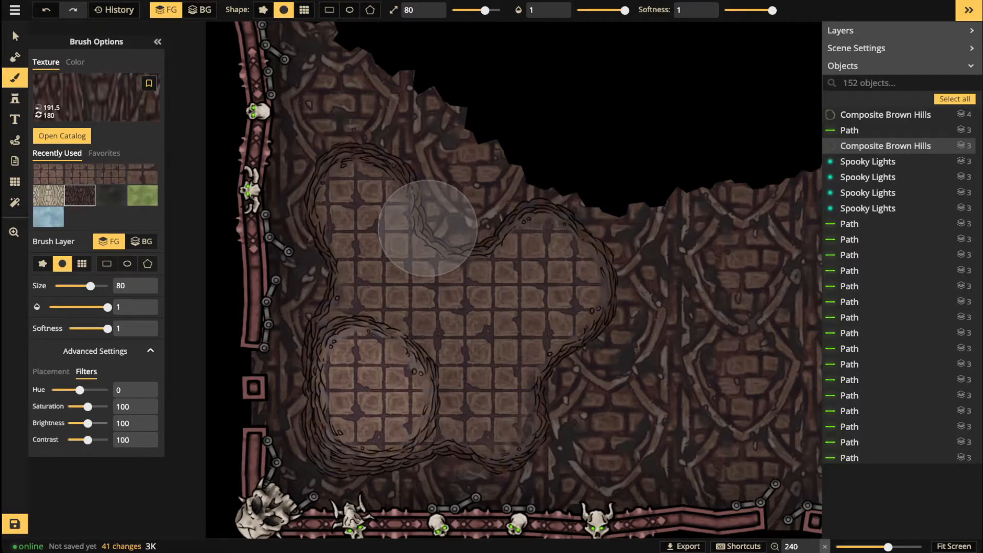
pyautogui.moveTo(87, 423); pyautogui.dragTo(73, 424)
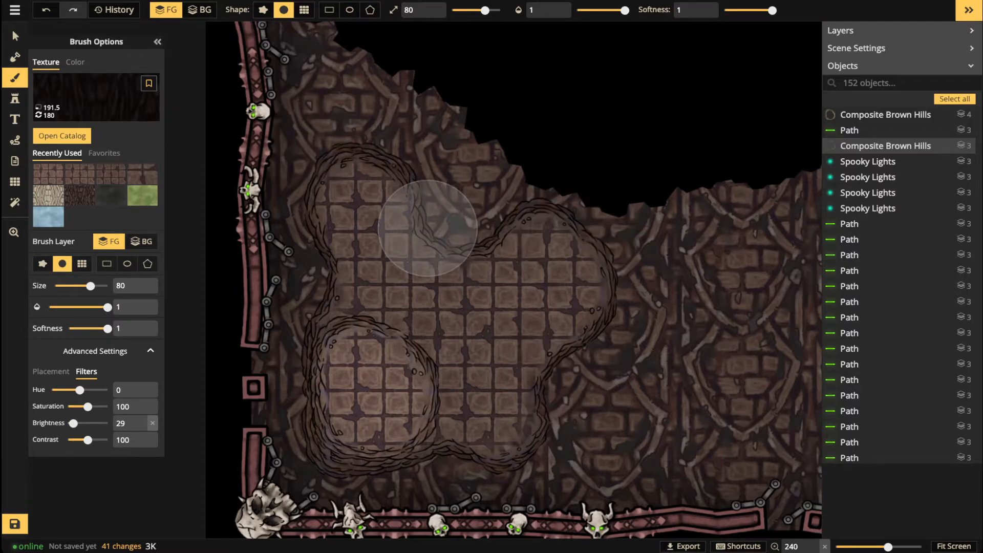
pyautogui.click(76, 62)
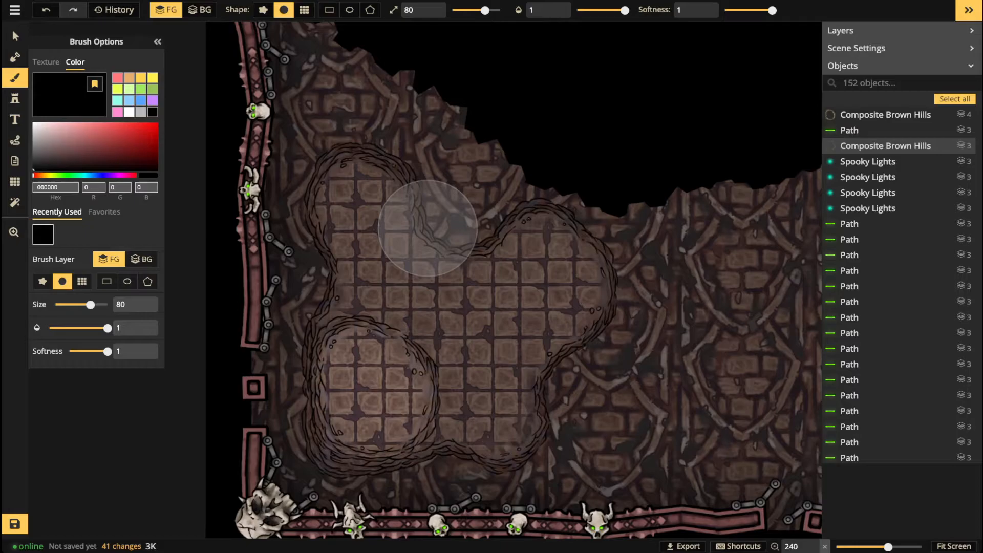
pyautogui.click(46, 62)
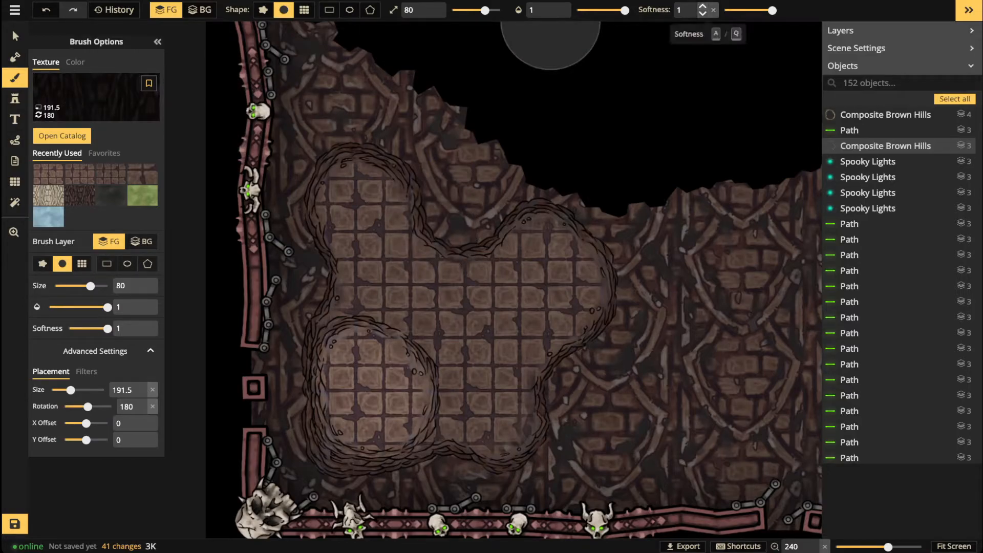
pyautogui.moveTo(625, 10); pyautogui.dragTo(593, 10)
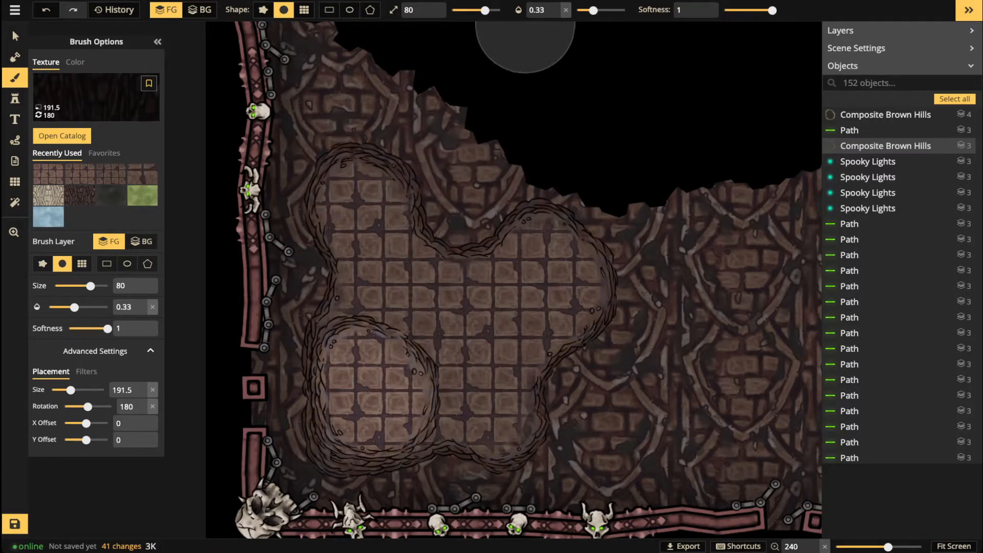
# Step: Set the dark brush to size 27 and opacity 0.5, dabbing shading near the floor's upper-left edge
pyautogui.moveTo(485, 11); pyautogui.dragTo(470, 10)
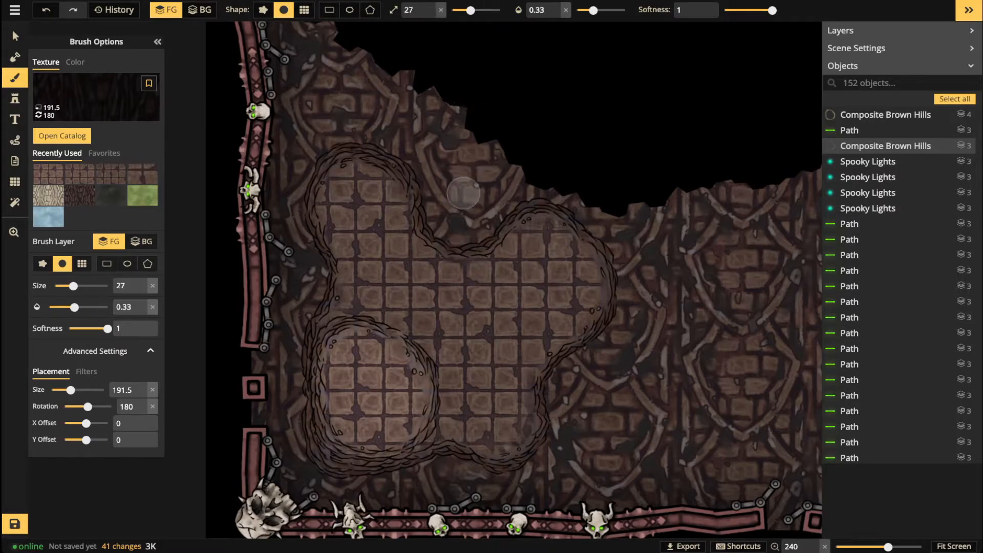
pyautogui.moveTo(433, 287); pyautogui.dragTo(449, 340)
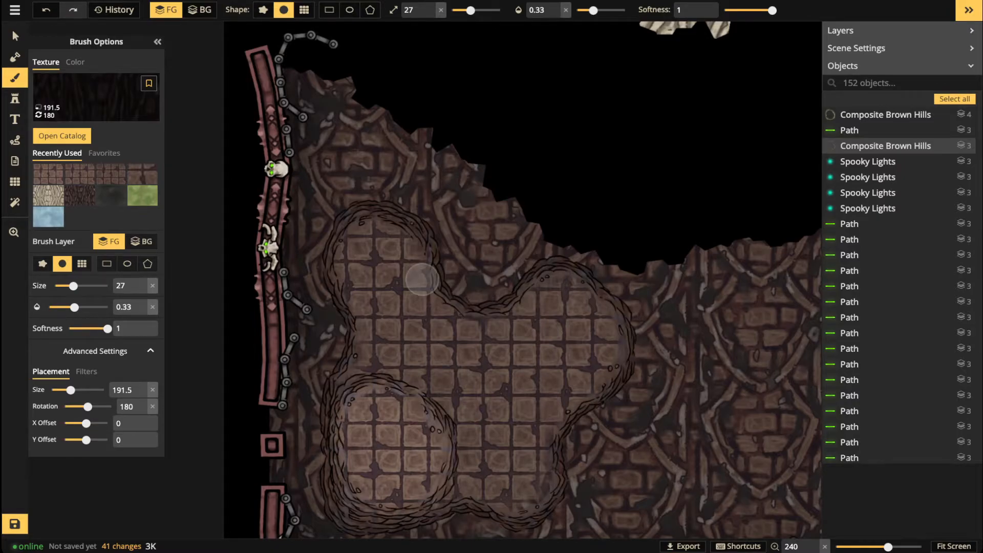
pyautogui.scroll(2, 422, 279)
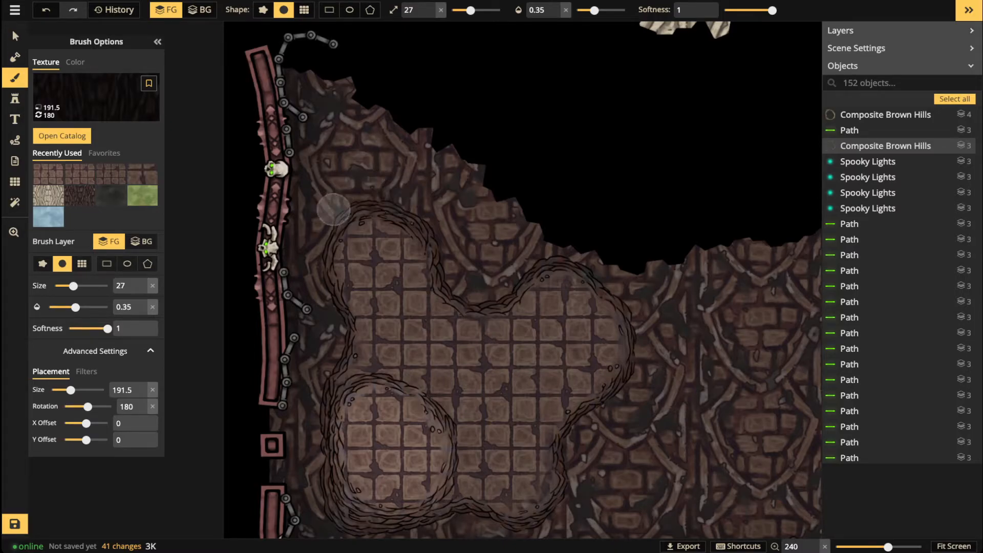
pyautogui.click(331, 293)
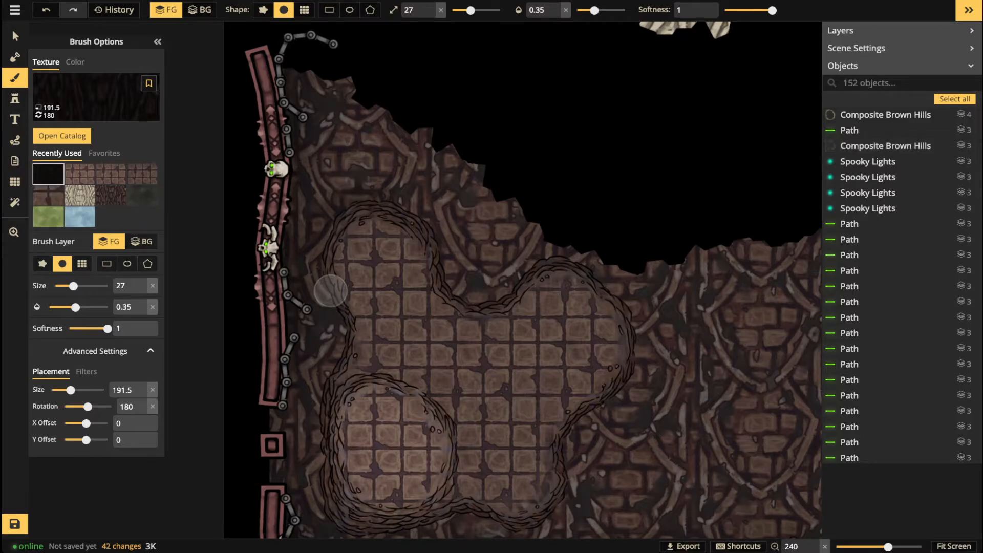
pyautogui.click(603, 11)
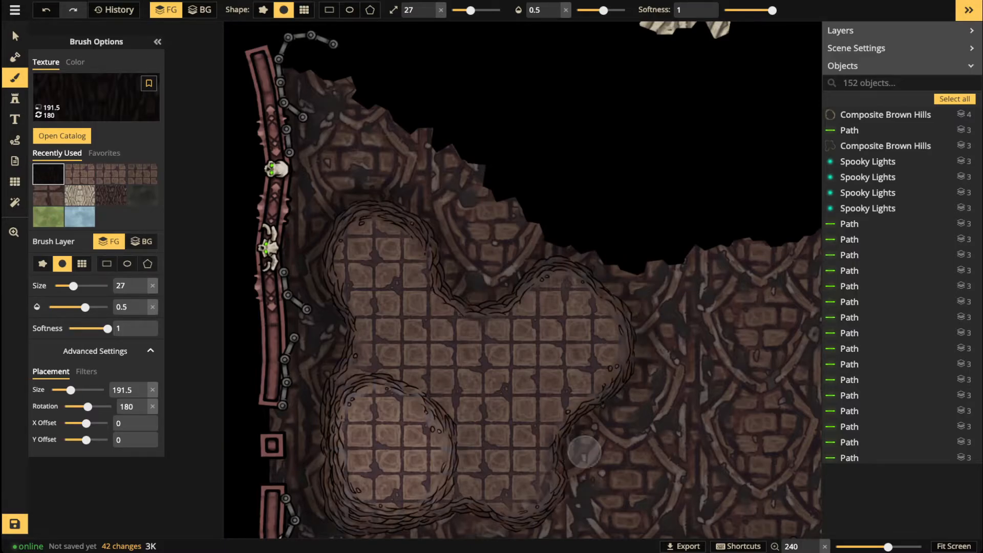
# Step: Shade the ground along the tiled floor's upper-left and left edges, redoing one stroke
pyautogui.moveTo(468, 294)
pyautogui.mouseDown()
pyautogui.moveTo(429, 205)
pyautogui.moveTo(394, 183)
pyautogui.moveTo(334, 196)
pyautogui.moveTo(310, 268)
pyautogui.mouseUp()
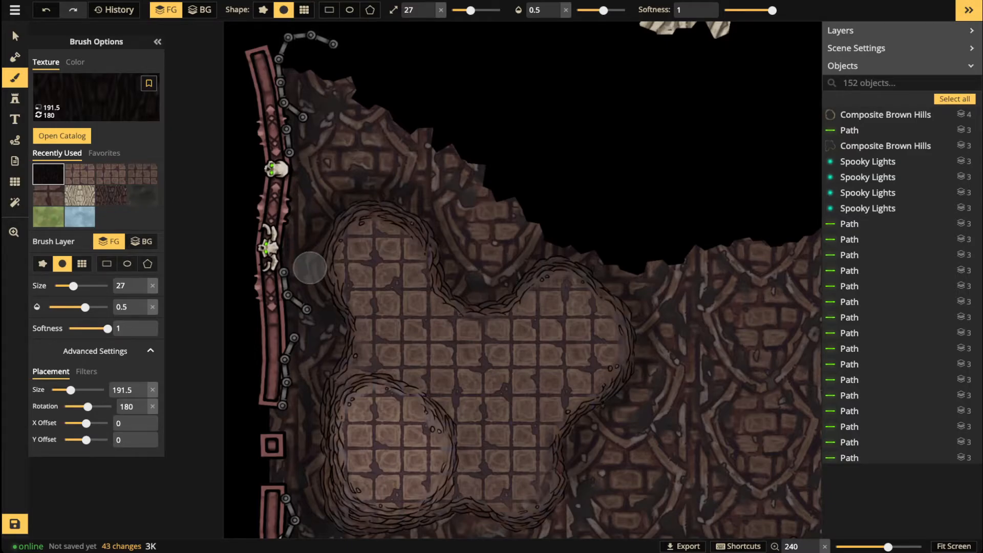
pyautogui.press('space')
pyautogui.moveTo(652, 374); pyautogui.dragTo(685, 294)
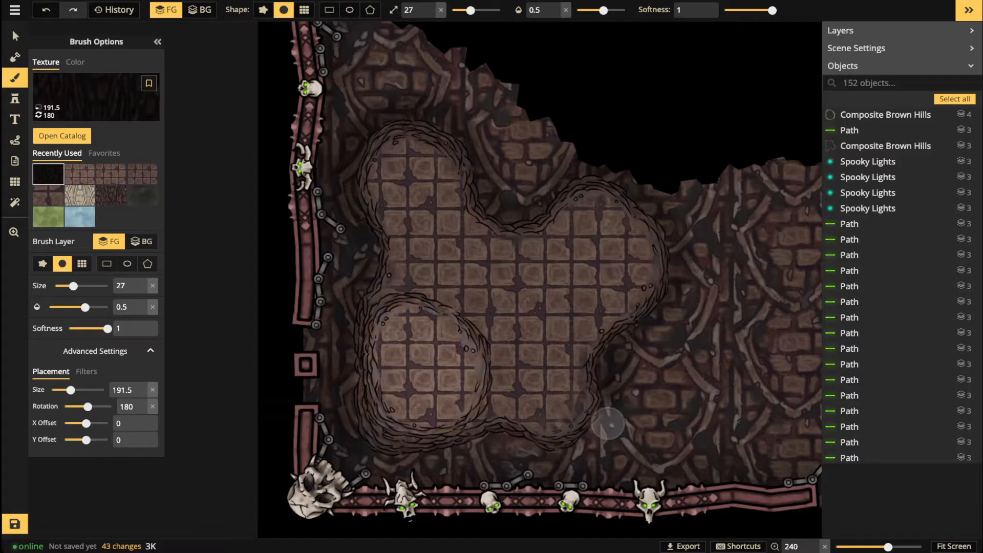
pyautogui.moveTo(344, 431); pyautogui.dragTo(346, 372)
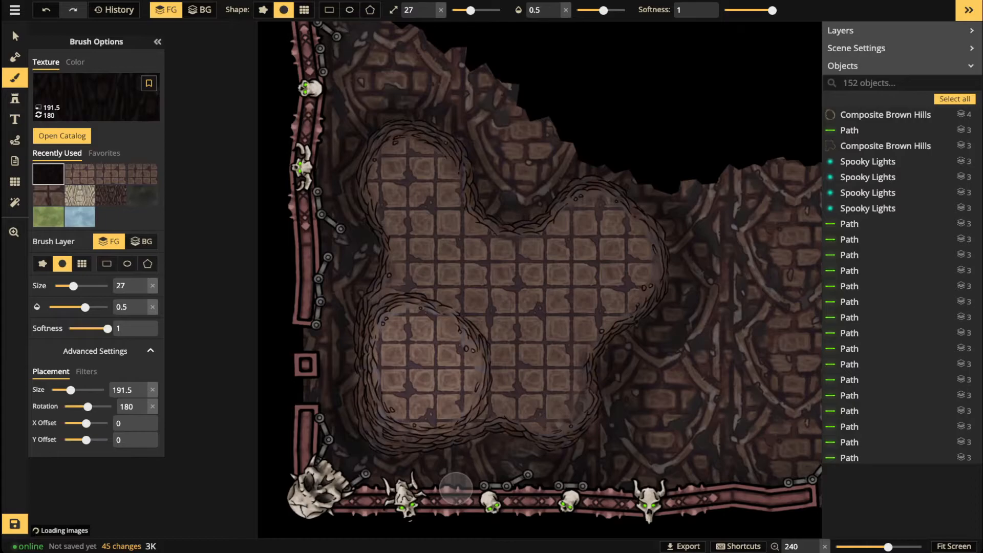
pyautogui.hotkey('ctrl', 'z')
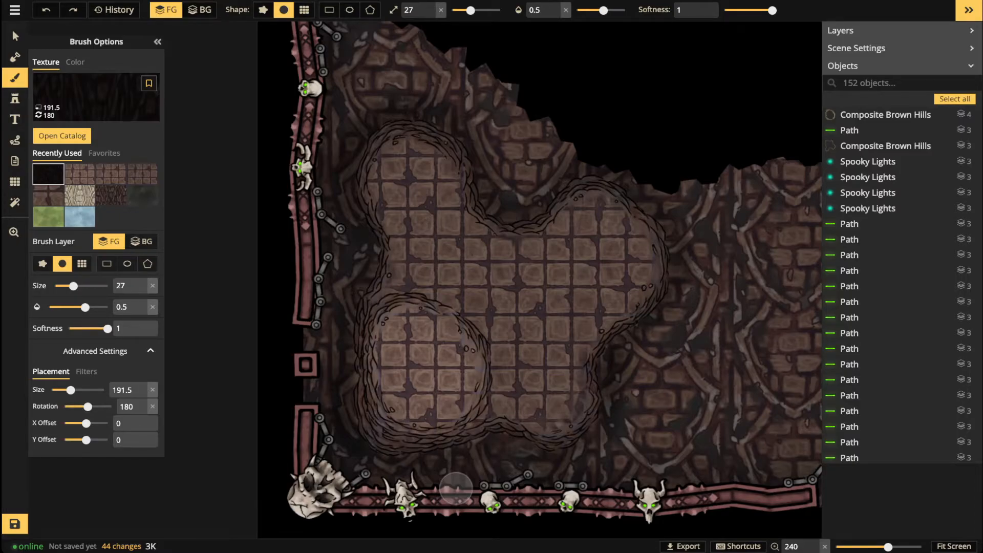
pyautogui.moveTo(344, 428)
pyautogui.mouseDown()
pyautogui.moveTo(345, 315)
pyautogui.moveTo(362, 225)
pyautogui.moveTo(353, 205)
pyautogui.moveTo(368, 138)
pyautogui.moveTo(438, 138)
pyautogui.mouseUp()
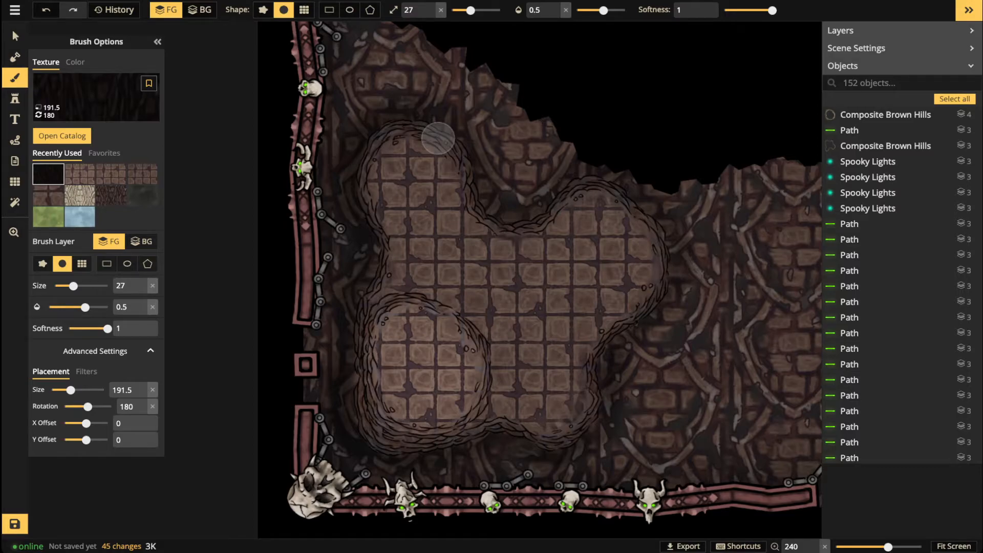
# Step: Switch the brush to plain black colour at size 10 and opacity 0.79
pyautogui.press('c')
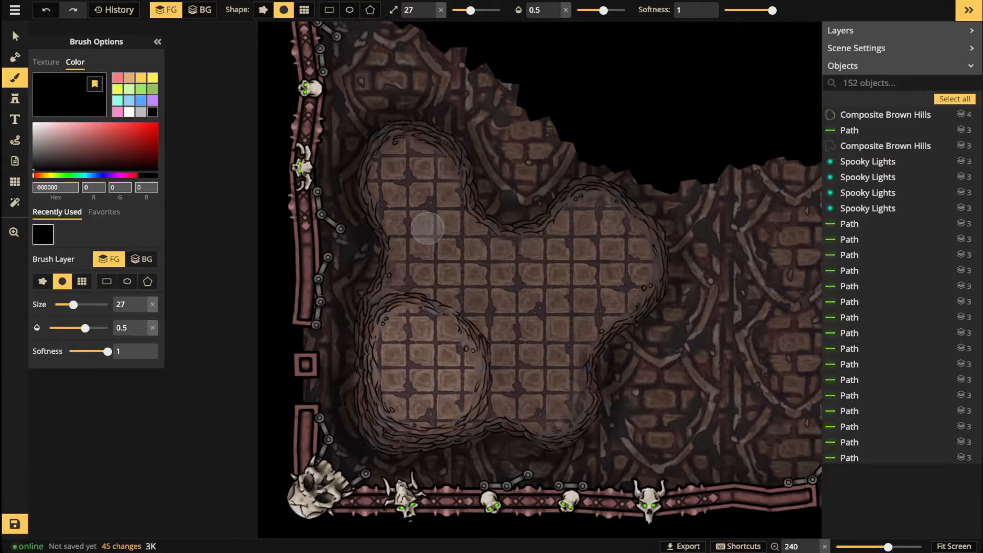
pyautogui.moveTo(471, 10); pyautogui.dragTo(462, 10)
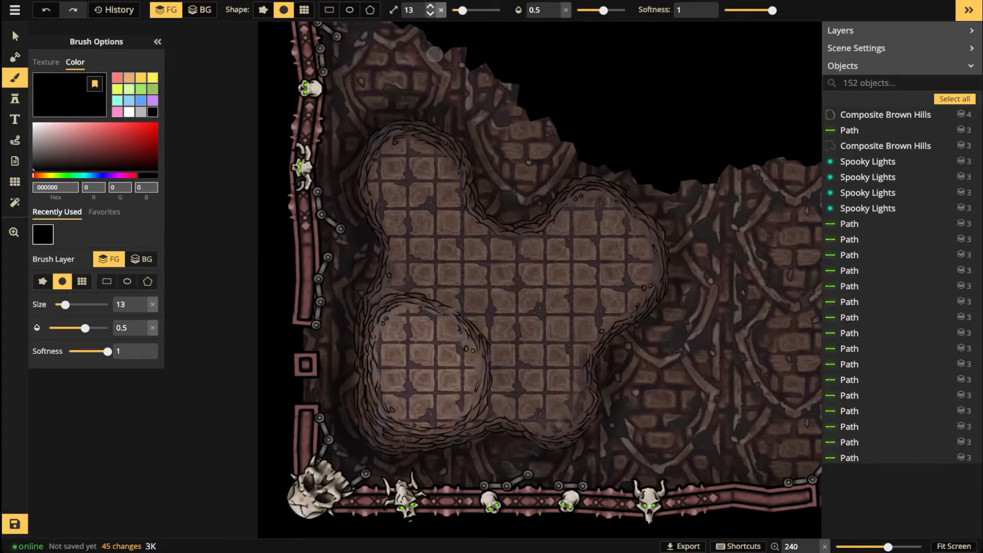
pyautogui.click(430, 14)
pyautogui.click(430, 14)
pyautogui.click(430, 15)
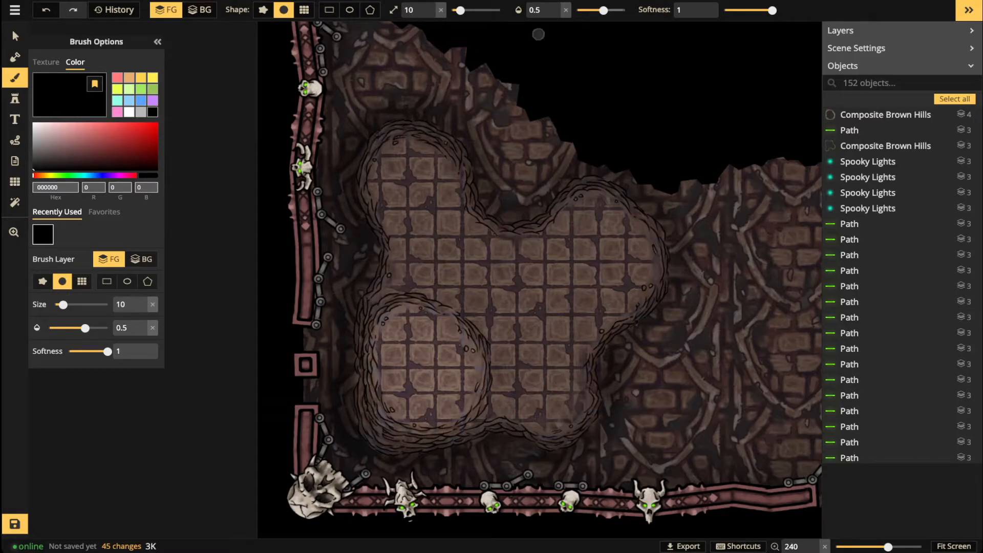
pyautogui.moveTo(603, 10); pyautogui.dragTo(607, 10)
pyautogui.moveTo(365, 222); pyautogui.dragTo(374, 236)
pyautogui.moveTo(607, 11); pyautogui.dragTo(617, 10)
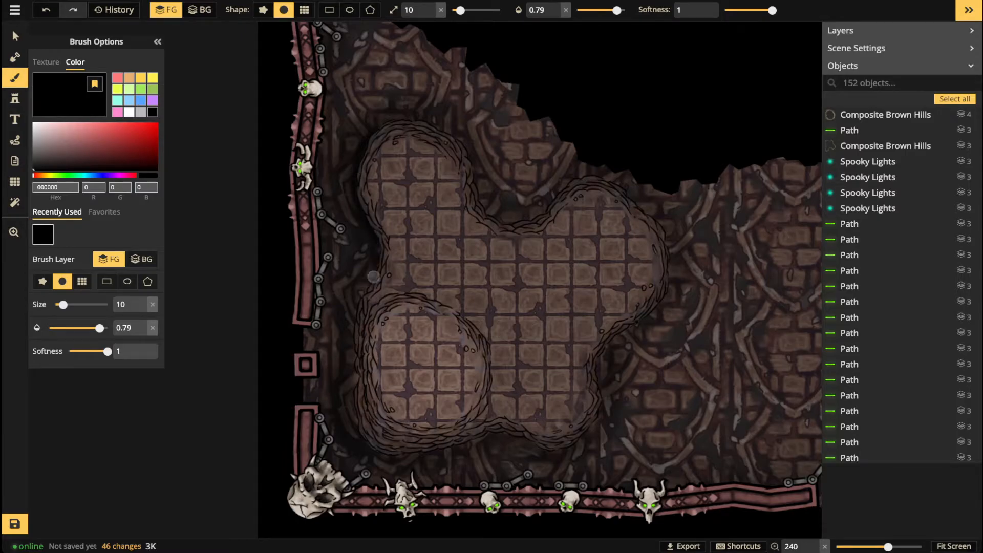
# Step: Paint thin black shading strokes down the hills' left and right edges
pyautogui.moveTo(358, 379)
pyautogui.mouseDown()
pyautogui.moveTo(379, 449)
pyautogui.moveTo(405, 462)
pyautogui.mouseUp()
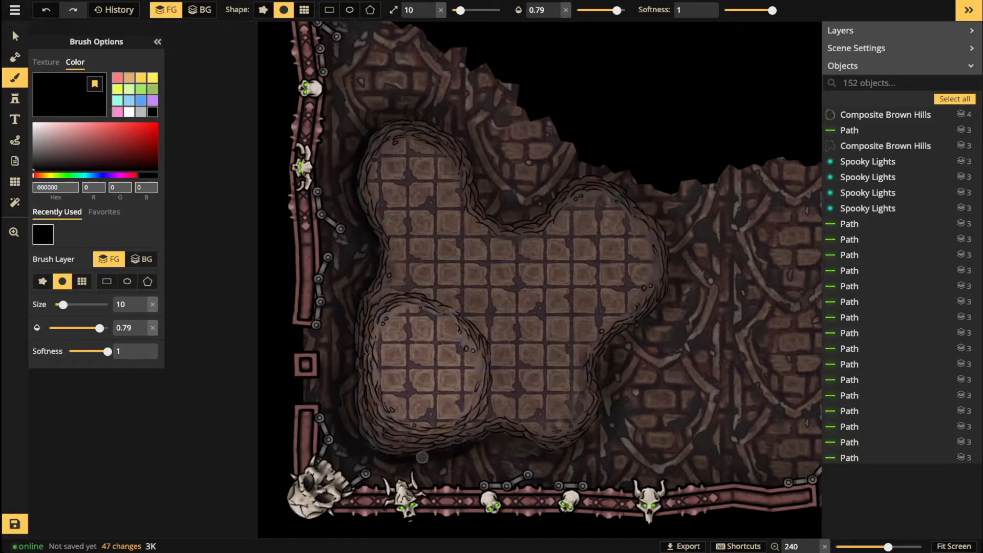
pyautogui.moveTo(597, 424)
pyautogui.mouseDown()
pyautogui.moveTo(617, 382)
pyautogui.moveTo(613, 375)
pyautogui.moveTo(602, 387)
pyautogui.moveTo(599, 358)
pyautogui.moveTo(670, 272)
pyautogui.moveTo(664, 228)
pyautogui.moveTo(612, 182)
pyautogui.moveTo(586, 176)
pyautogui.moveTo(530, 219)
pyautogui.moveTo(500, 218)
pyautogui.moveTo(485, 204)
pyautogui.moveTo(469, 150)
pyautogui.moveTo(431, 120)
pyautogui.moveTo(387, 120)
pyautogui.moveTo(359, 147)
pyautogui.mouseUp()
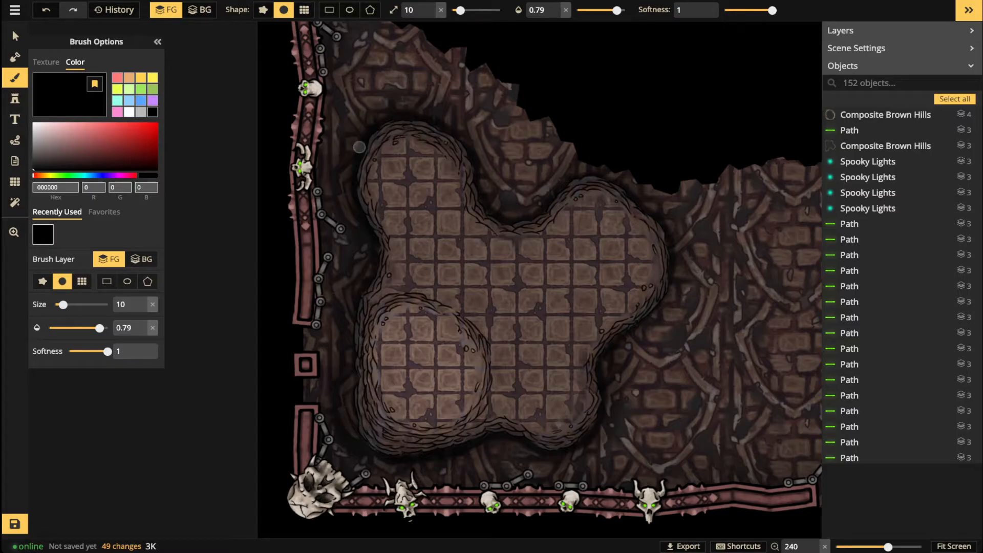
pyautogui.scroll(-3, 504, 209)
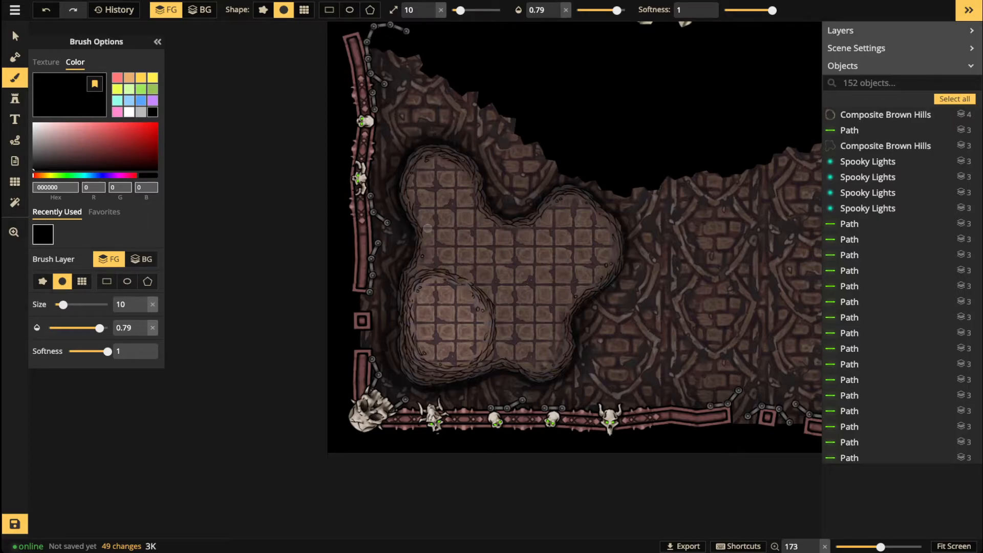
pyautogui.press('x')
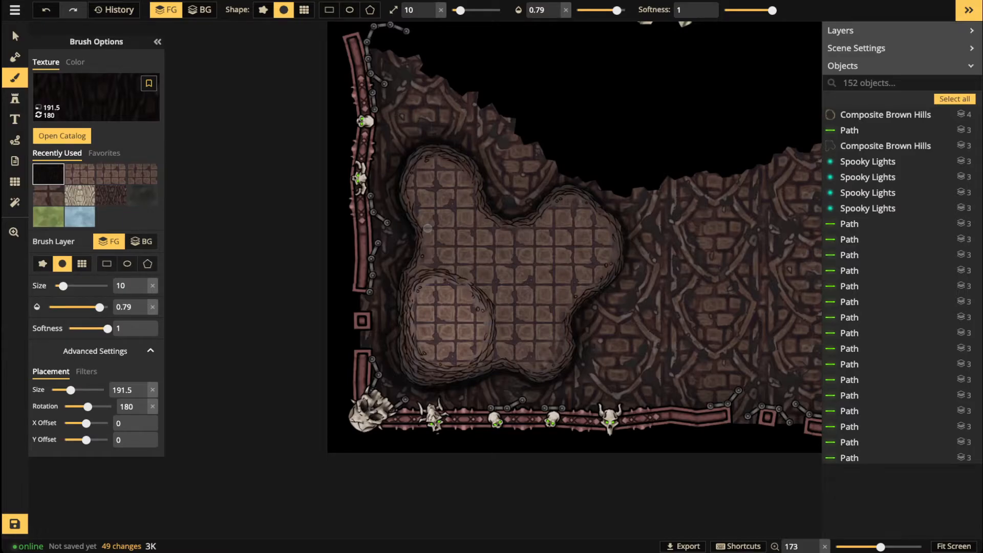
# Step: Rotate the tile floor texture to about 106 degrees and paint the upper-left floor lobe
pyautogui.click(79, 174)
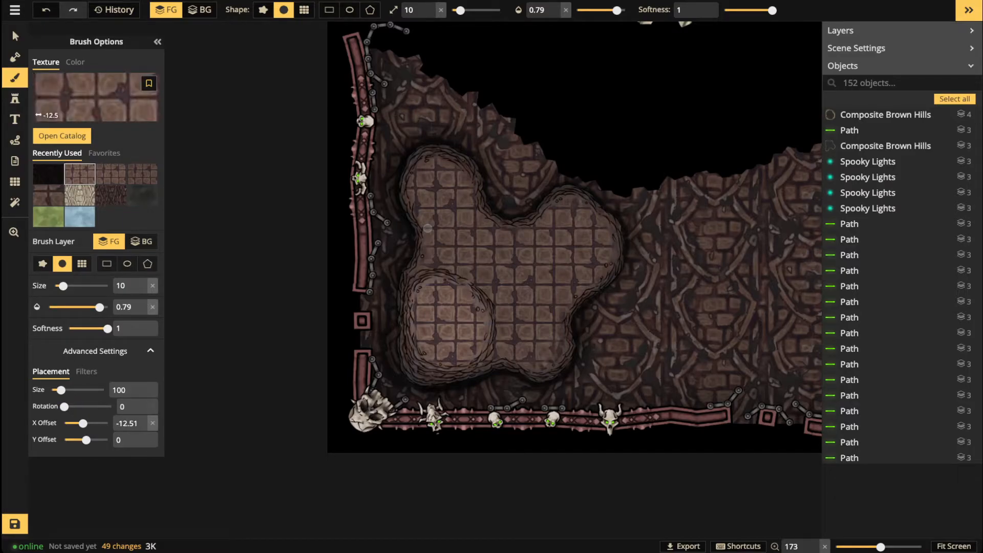
pyautogui.moveTo(64, 407); pyautogui.dragTo(66, 406)
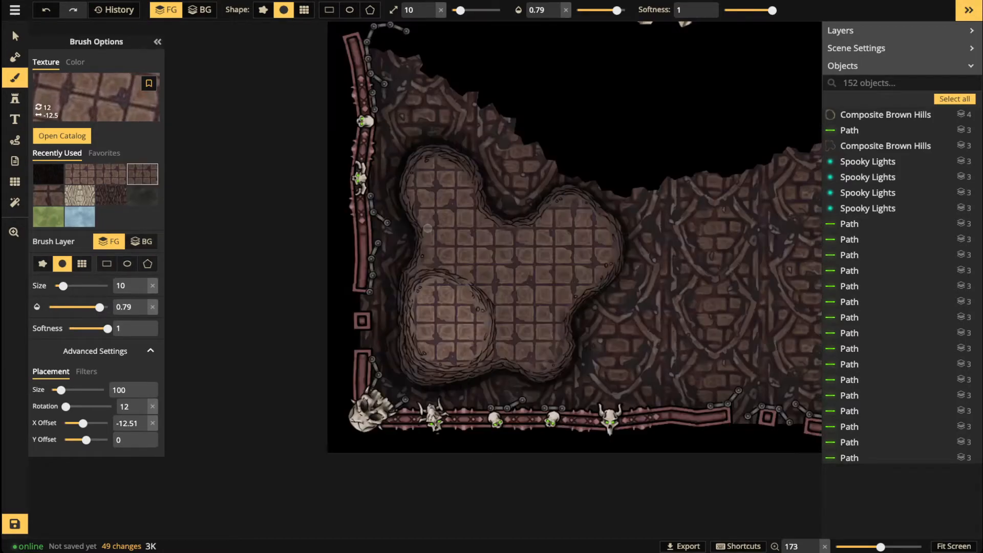
pyautogui.click(152, 407)
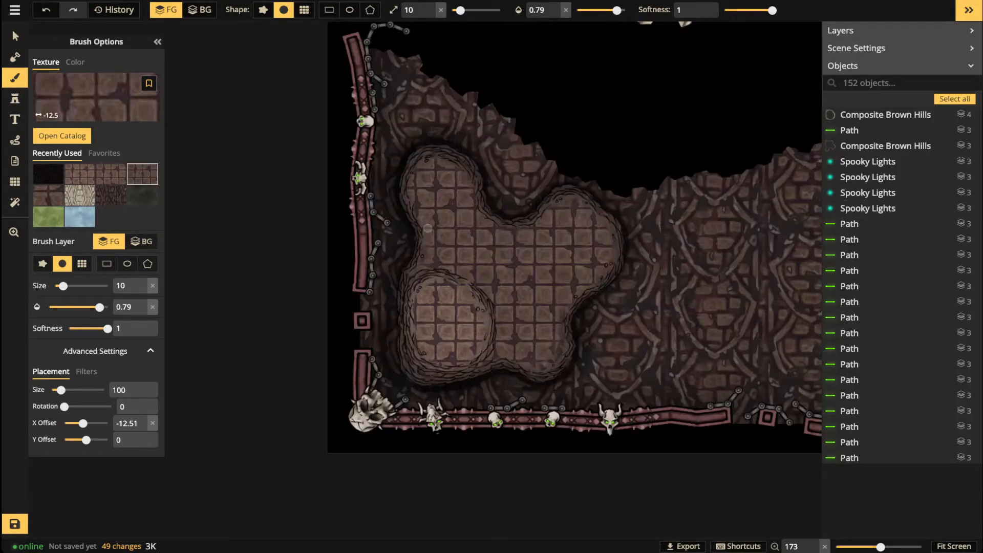
pyautogui.moveTo(64, 406); pyautogui.dragTo(78, 406)
pyautogui.scroll(5, 467, 279)
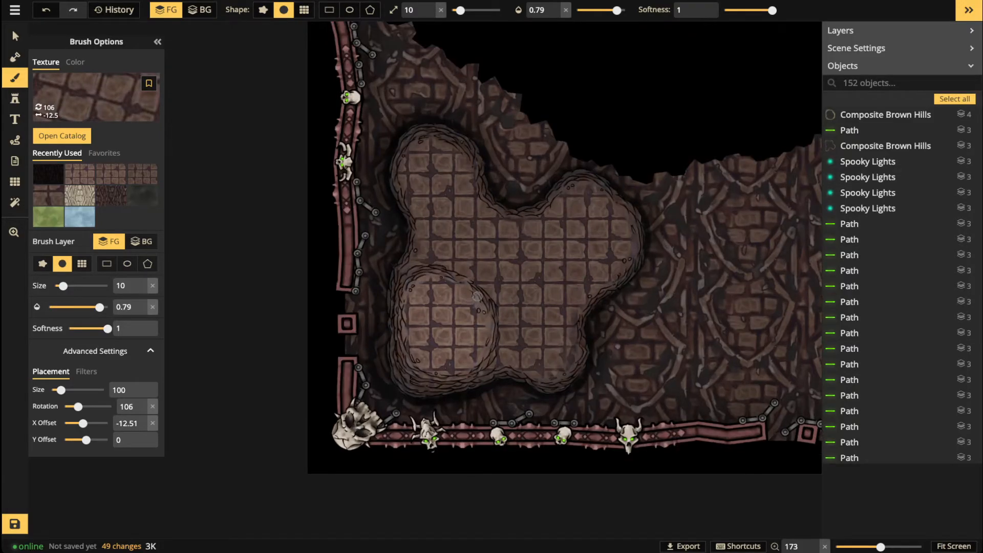
pyautogui.scroll(2, 459, 253)
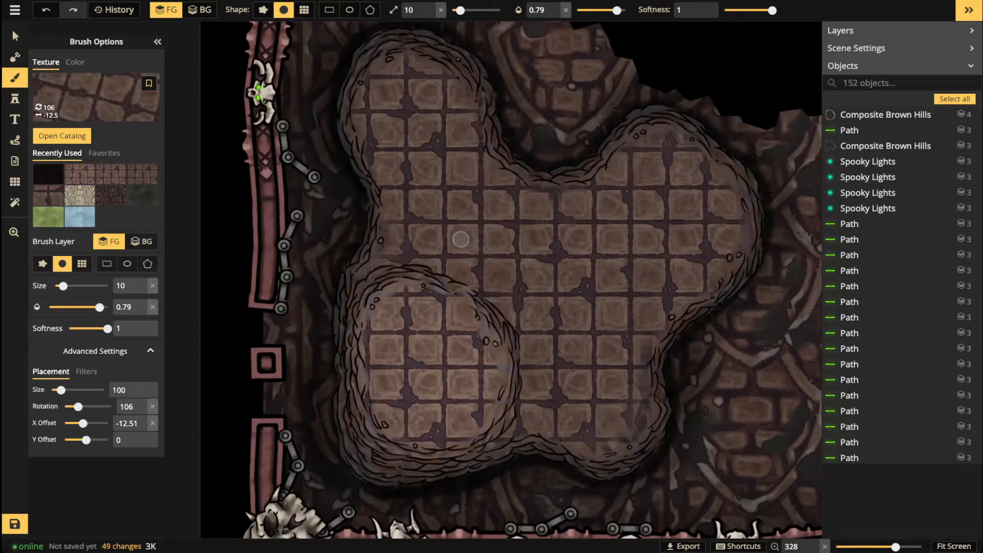
pyautogui.scroll(3, 461, 239)
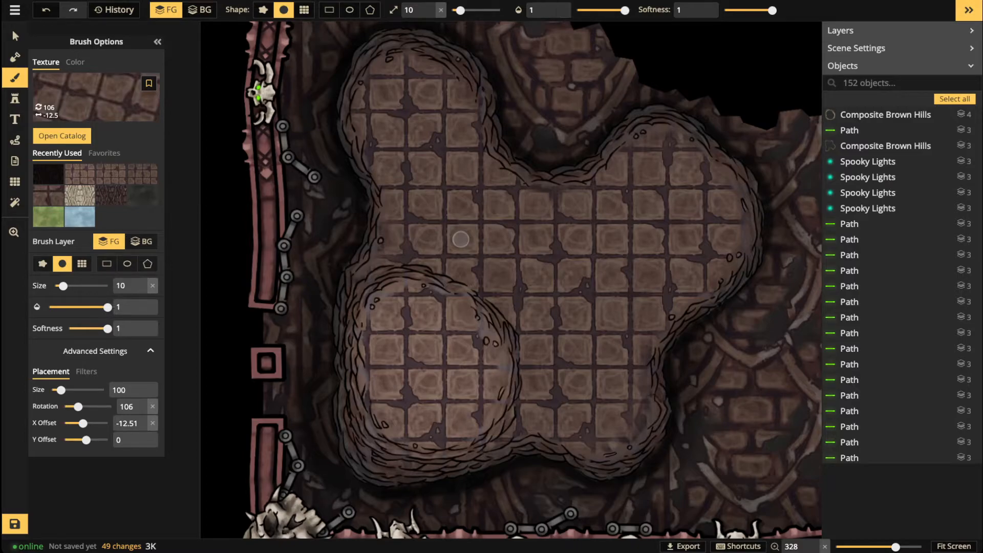
pyautogui.scroll(5, 461, 239)
pyautogui.moveTo(415, 77)
pyautogui.mouseDown()
pyautogui.moveTo(392, 132)
pyautogui.moveTo(408, 57)
pyautogui.moveTo(379, 77)
pyautogui.moveTo(367, 113)
pyautogui.moveTo(395, 194)
pyautogui.moveTo(376, 258)
pyautogui.moveTo(412, 246)
pyautogui.moveTo(480, 277)
pyautogui.moveTo(410, 195)
pyautogui.moveTo(408, 85)
pyautogui.moveTo(481, 252)
pyautogui.moveTo(431, 92)
pyautogui.moveTo(490, 223)
pyautogui.moveTo(438, 75)
pyautogui.moveTo(511, 289)
pyautogui.moveTo(447, 239)
pyautogui.moveTo(518, 311)
pyautogui.moveTo(534, 401)
pyautogui.moveTo(542, 396)
pyautogui.moveTo(553, 424)
pyautogui.moveTo(595, 444)
pyautogui.moveTo(624, 430)
pyautogui.moveTo(633, 382)
pyautogui.moveTo(688, 270)
pyautogui.moveTo(626, 352)
pyautogui.moveTo(608, 395)
pyautogui.moveTo(579, 327)
pyautogui.moveTo(503, 256)
pyautogui.moveTo(564, 349)
pyautogui.moveTo(523, 236)
pyautogui.moveTo(564, 217)
pyautogui.moveTo(615, 222)
pyautogui.moveTo(526, 197)
pyautogui.moveTo(660, 133)
pyautogui.moveTo(702, 189)
pyautogui.moveTo(732, 202)
pyautogui.moveTo(741, 245)
pyautogui.moveTo(675, 310)
pyautogui.moveTo(701, 254)
pyautogui.moveTo(664, 288)
pyautogui.moveTo(659, 212)
pyautogui.moveTo(669, 169)
pyautogui.moveTo(606, 218)
pyautogui.moveTo(535, 302)
pyautogui.moveTo(586, 221)
pyautogui.moveTo(538, 279)
pyautogui.moveTo(692, 208)
pyautogui.moveTo(624, 325)
pyautogui.moveTo(685, 264)
pyautogui.moveTo(655, 294)
pyautogui.moveTo(477, 230)
pyautogui.moveTo(448, 181)
pyautogui.mouseUp()
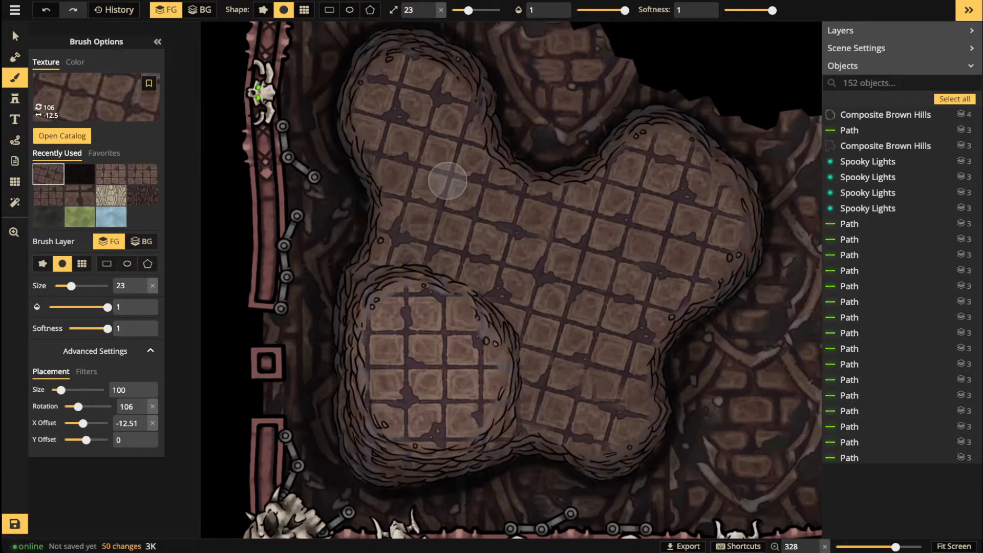
# Step: Paint diagonal tiles on the lower-left lobe and lower the tile texture's brightness to 65
pyautogui.click(111, 173)
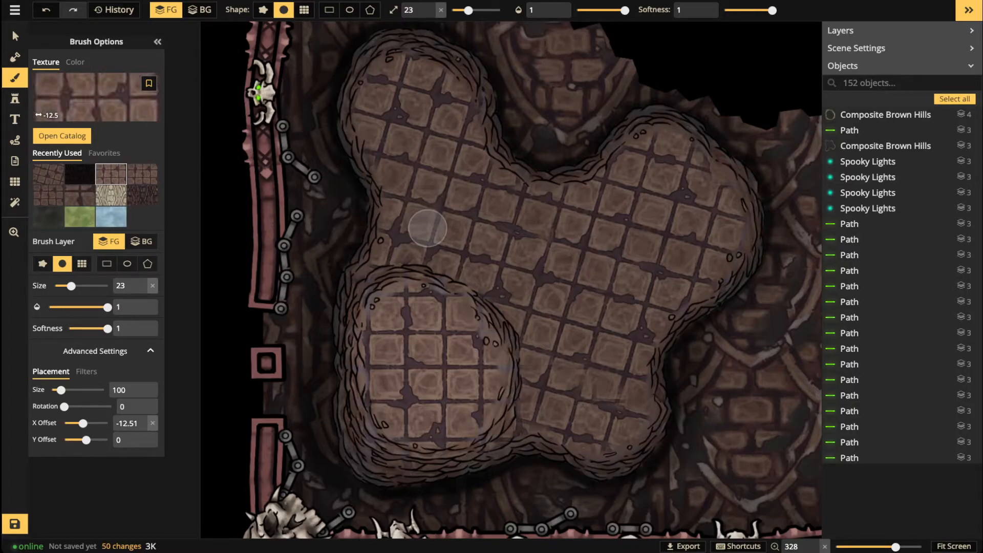
pyautogui.scroll(10, 427, 229)
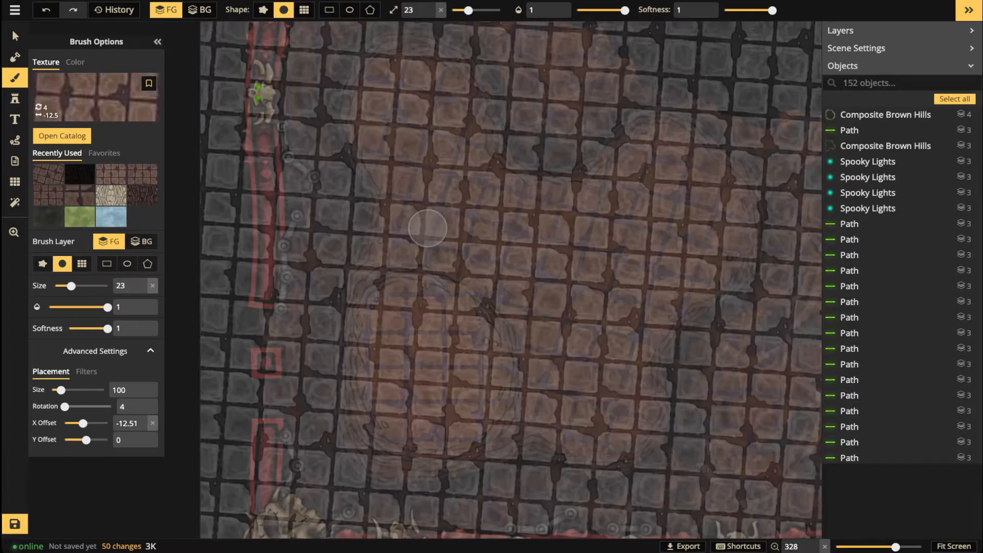
pyautogui.scroll(3, 428, 228)
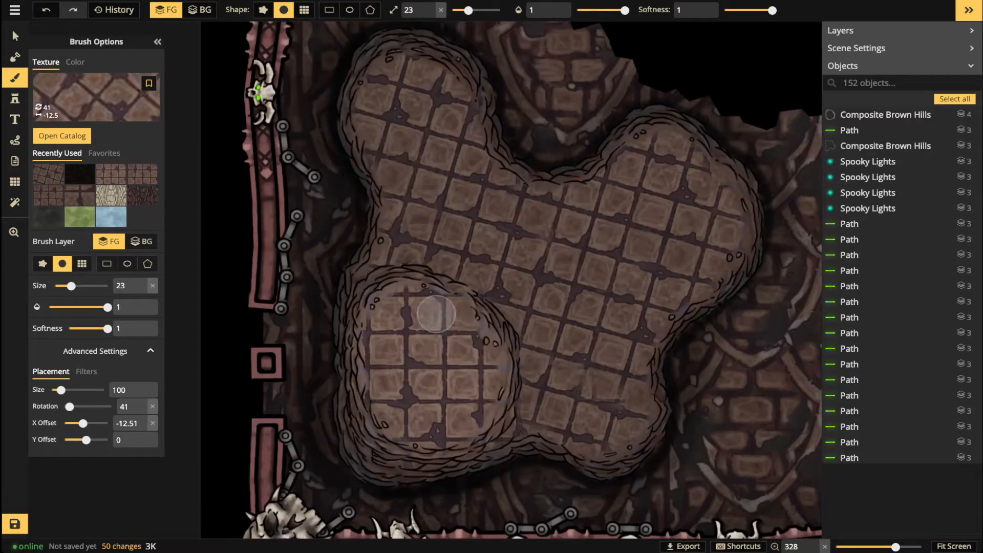
pyautogui.moveTo(435, 314)
pyautogui.mouseDown()
pyautogui.moveTo(379, 364)
pyautogui.moveTo(417, 310)
pyautogui.moveTo(430, 311)
pyautogui.moveTo(381, 389)
pyautogui.moveTo(429, 348)
pyautogui.moveTo(392, 409)
pyautogui.moveTo(453, 381)
pyautogui.moveTo(441, 430)
pyautogui.moveTo(482, 414)
pyautogui.moveTo(491, 366)
pyautogui.moveTo(451, 309)
pyautogui.moveTo(497, 380)
pyautogui.moveTo(394, 403)
pyautogui.moveTo(380, 365)
pyautogui.moveTo(459, 340)
pyautogui.mouseUp()
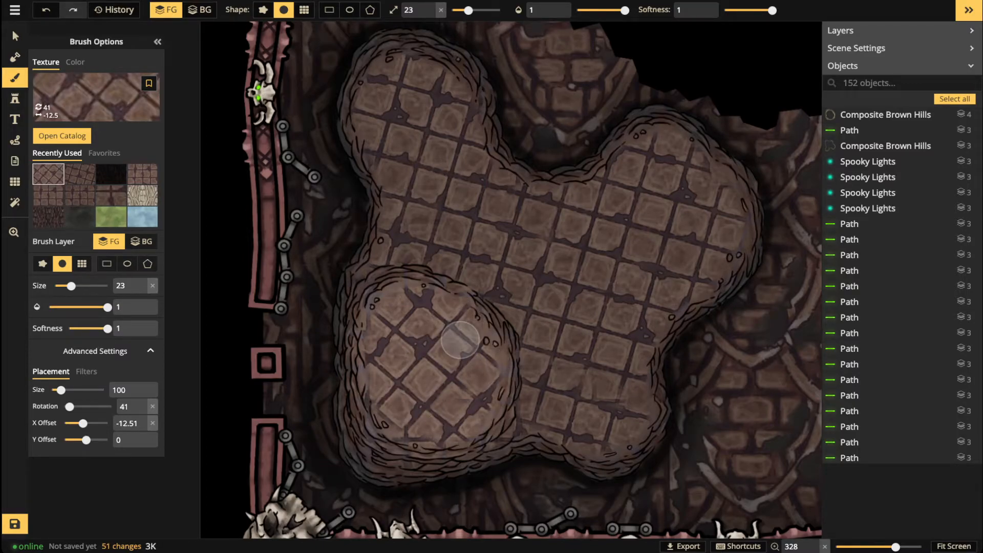
pyautogui.press('i')
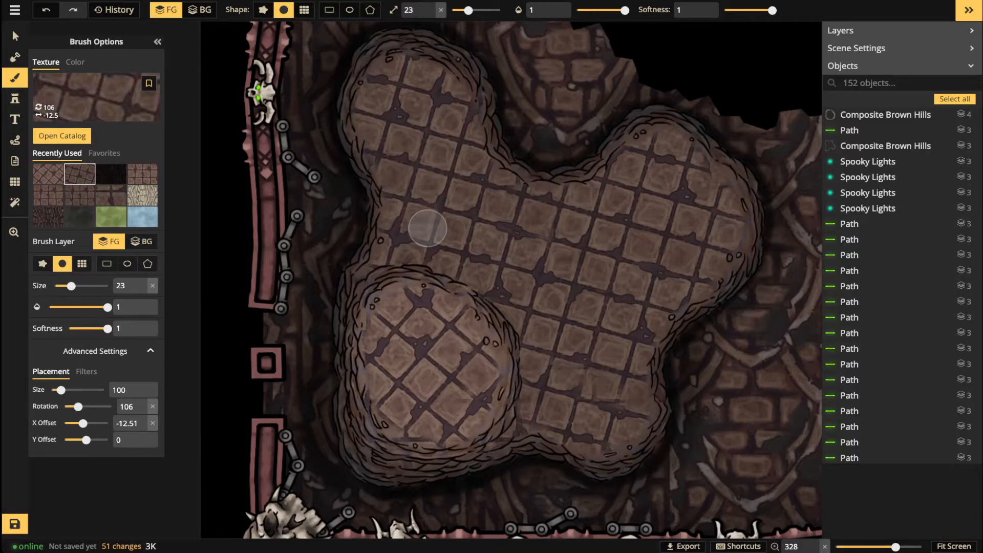
pyautogui.click(86, 371)
pyautogui.moveTo(88, 423); pyautogui.dragTo(83, 423)
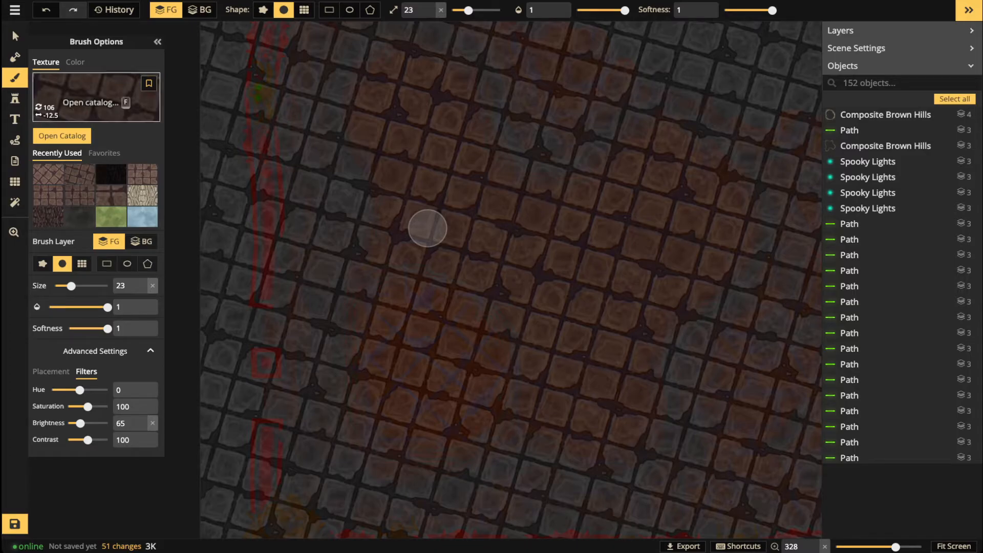
# Step: Bookmark the diagonal lattice tile and bone textures from Recently Used as favourites
pyautogui.click(48, 174)
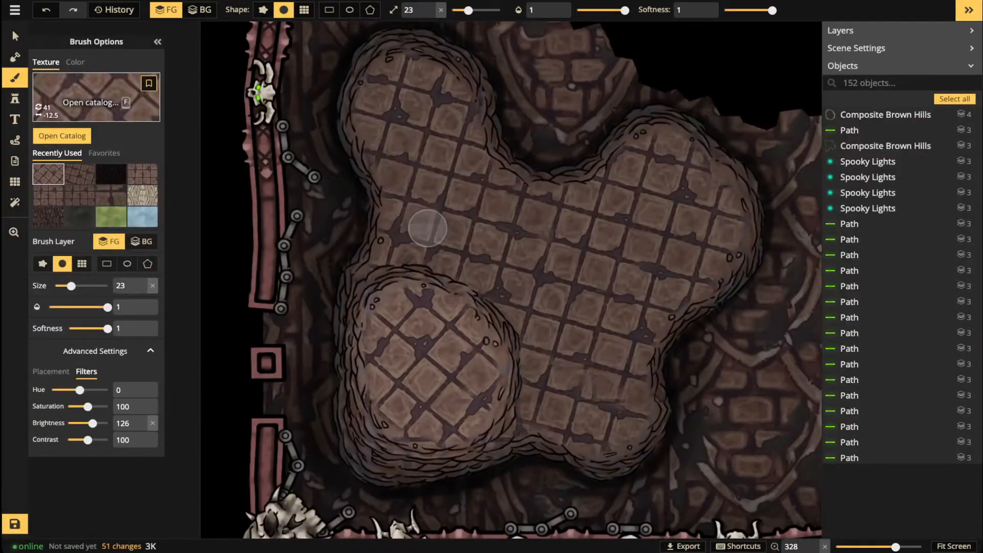
pyautogui.click(79, 174)
pyautogui.click(148, 83)
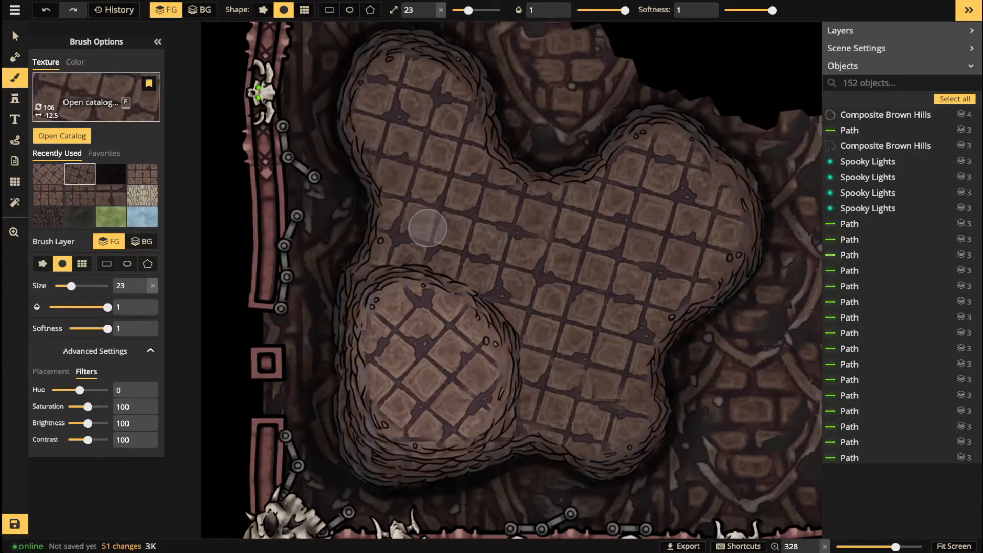
pyautogui.click(142, 174)
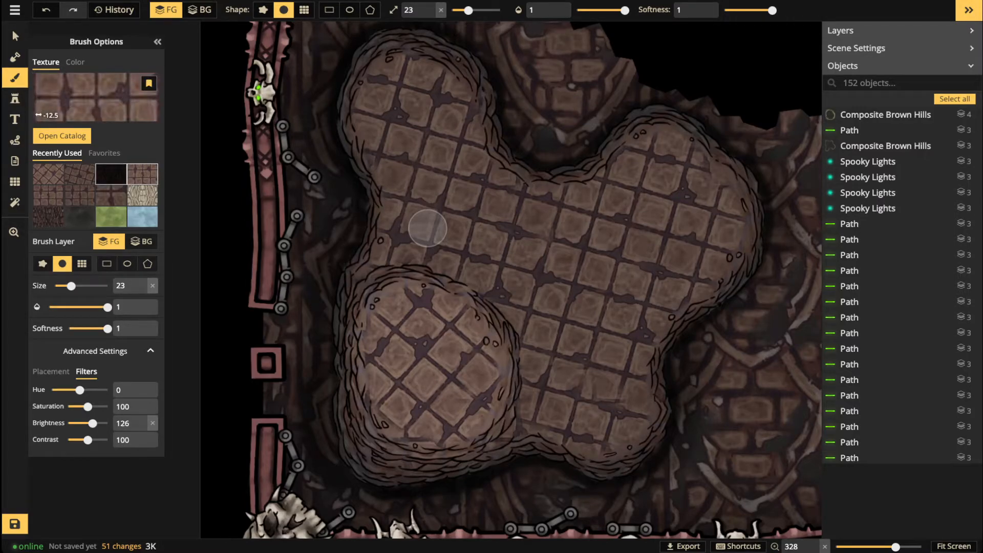
pyautogui.click(111, 174)
pyautogui.click(111, 195)
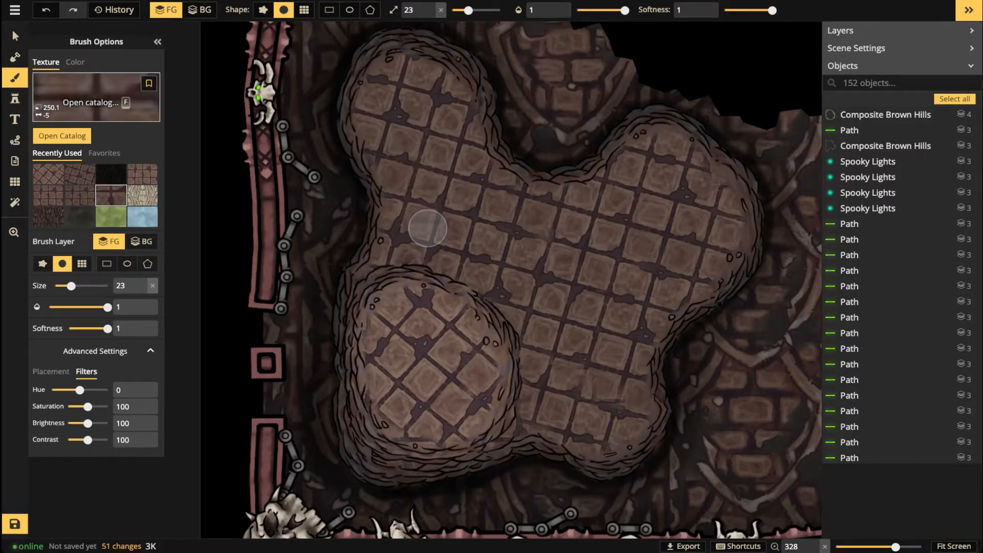
pyautogui.click(149, 84)
pyautogui.click(142, 195)
pyautogui.click(149, 83)
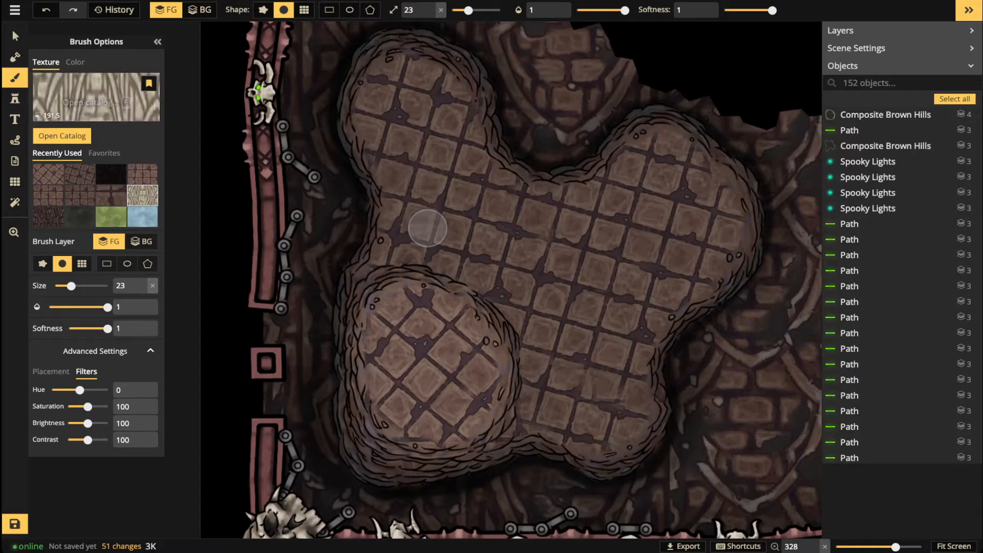
# Step: Favourite two more recent textures including dark roots, then reselect the 106° rotated tile texture
pyautogui.click(79, 195)
pyautogui.click(149, 83)
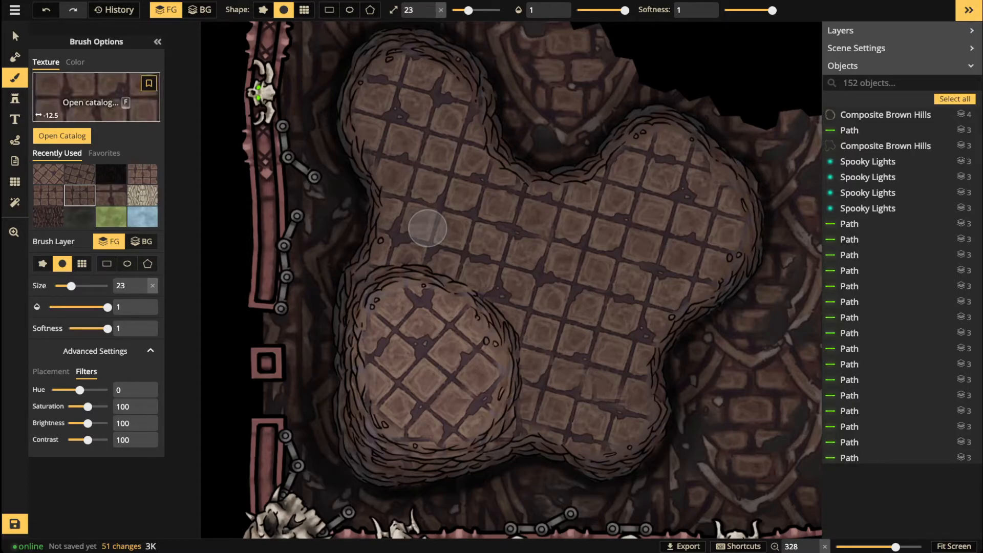
pyautogui.click(48, 195)
pyautogui.click(148, 84)
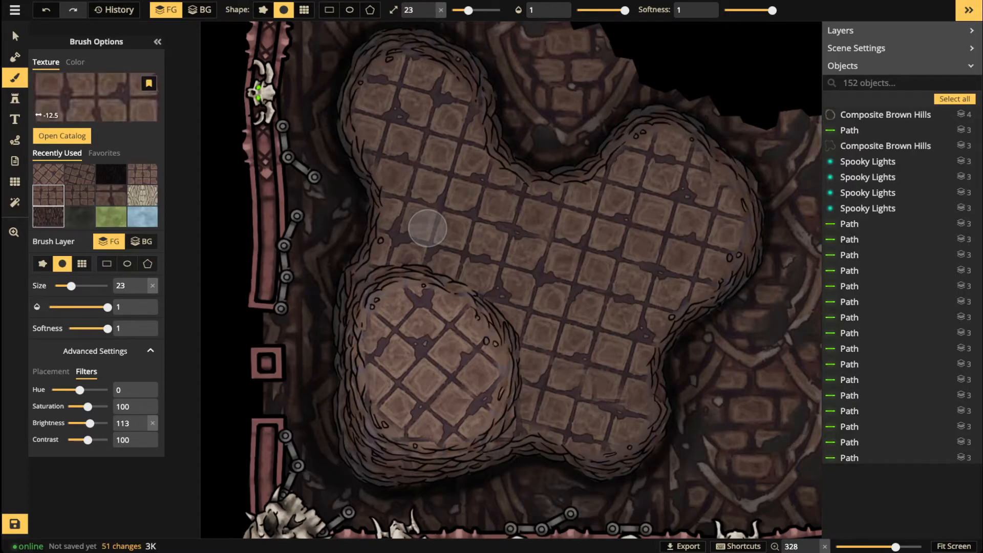
pyautogui.click(48, 217)
pyautogui.click(149, 83)
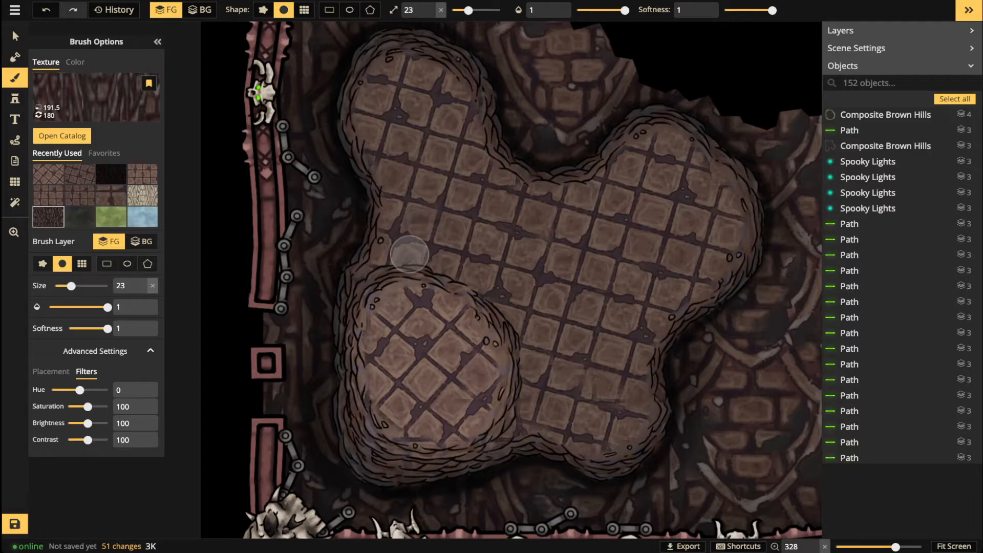
pyautogui.scroll(-3, 428, 229)
pyautogui.press('Left')
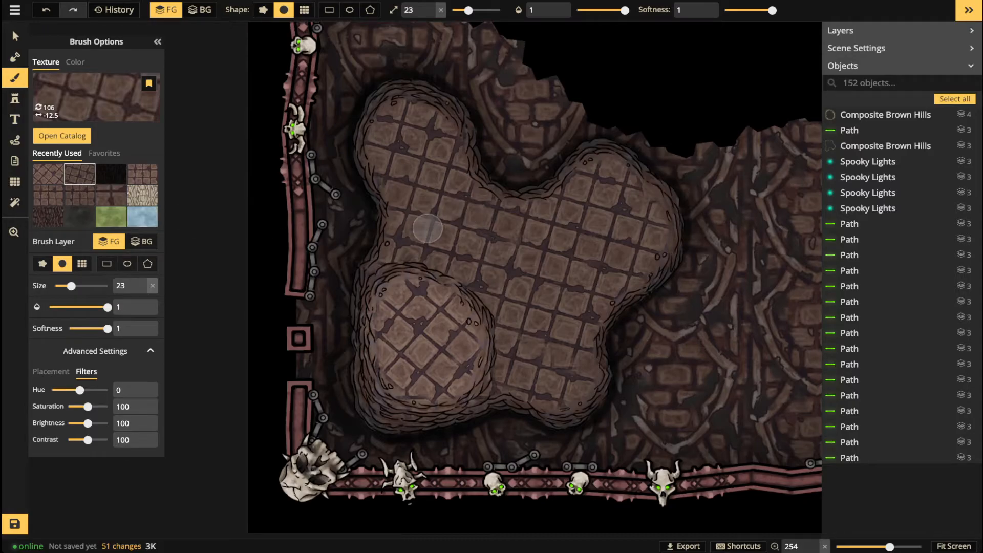
# Step: Smear brightness-55 tile texture across the central floor, then switch the brush to plain black
pyautogui.moveTo(88, 423); pyautogui.dragTo(78, 424)
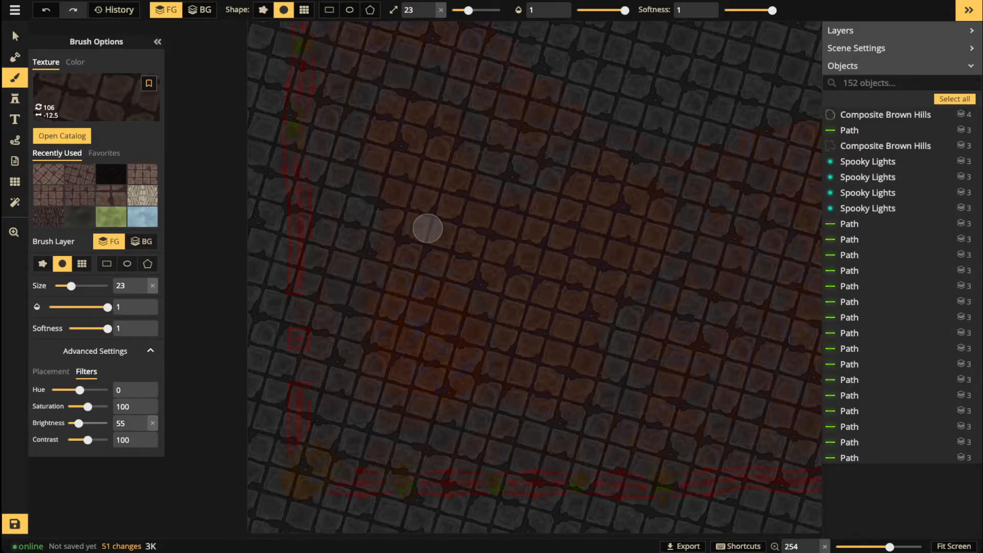
pyautogui.scroll(2, 528, 308)
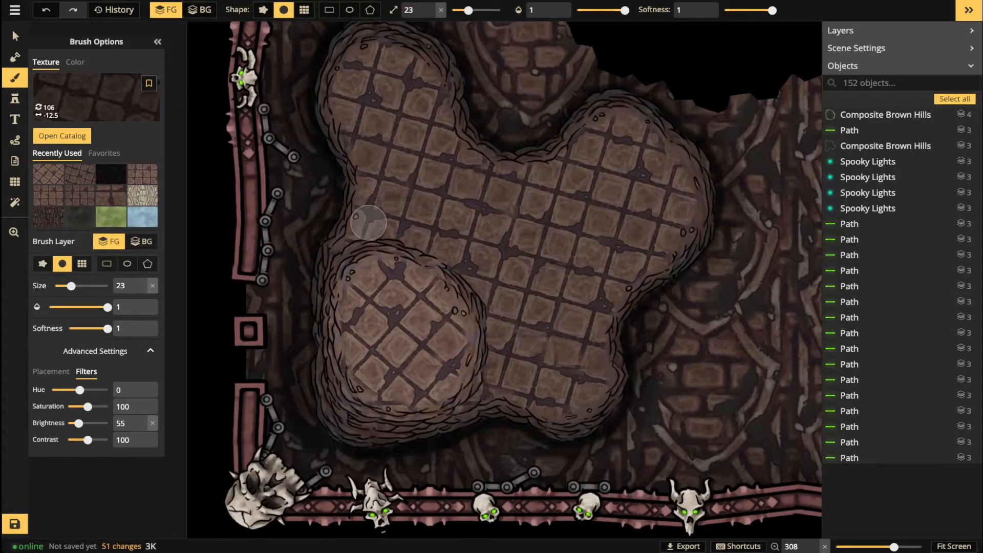
pyautogui.moveTo(421, 233); pyautogui.dragTo(479, 268)
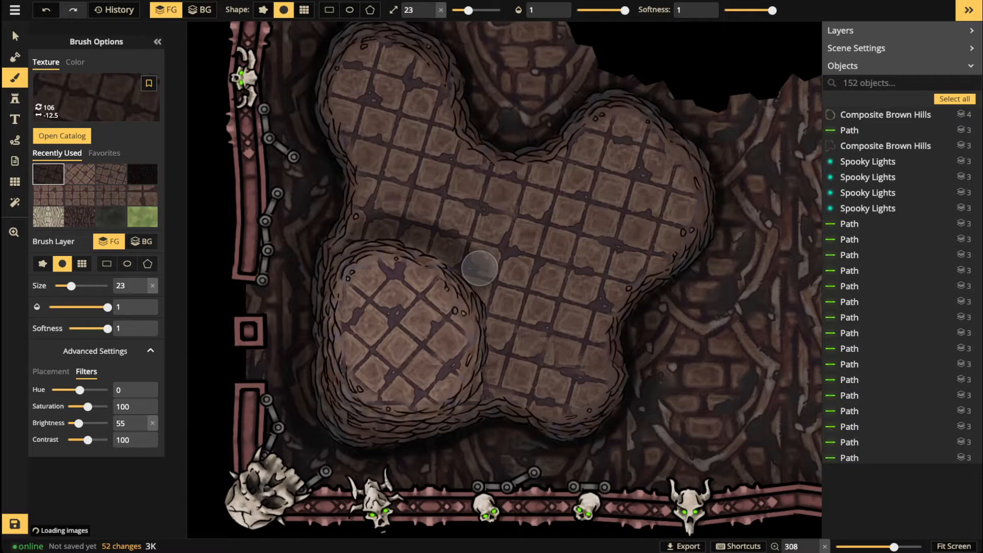
pyautogui.hotkey('ctrl', 'z')
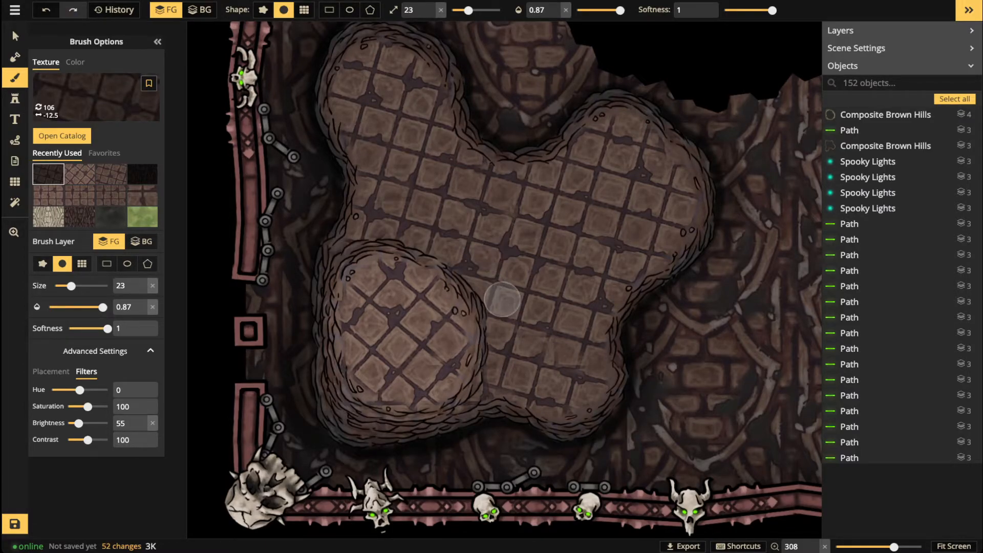
pyautogui.moveTo(501, 299)
pyautogui.mouseDown()
pyautogui.moveTo(493, 376)
pyautogui.moveTo(490, 296)
pyautogui.moveTo(451, 257)
pyautogui.moveTo(364, 238)
pyautogui.moveTo(305, 290)
pyautogui.mouseUp()
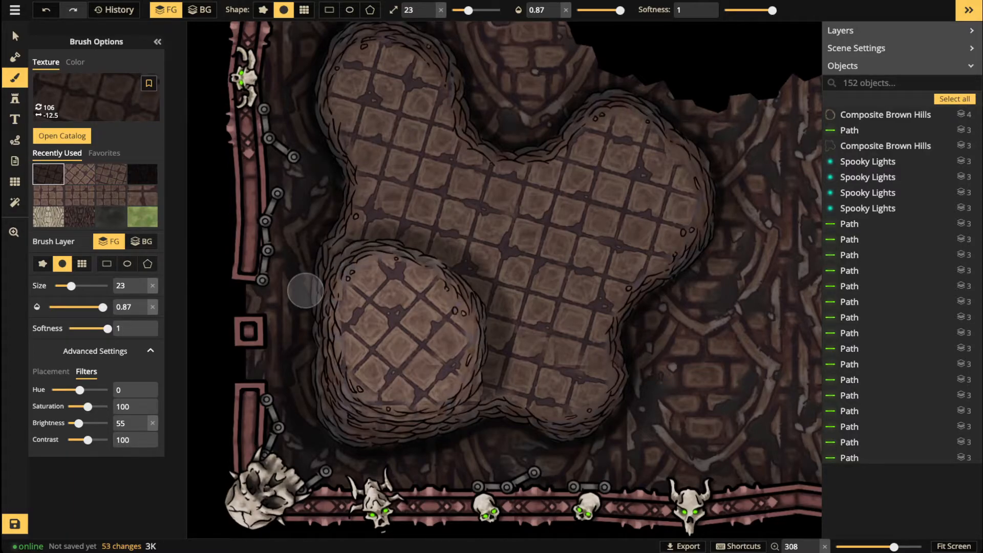
pyautogui.click(75, 62)
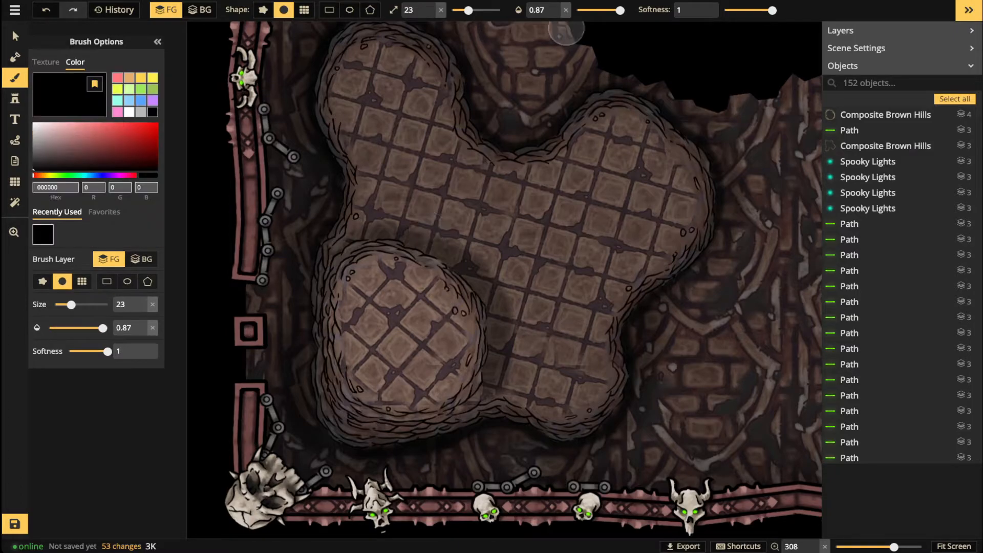
# Step: Set the black brush to size 11 and opacity 0.58, then switch to the Stamp tool
pyautogui.moveTo(468, 10); pyautogui.dragTo(461, 11)
pyautogui.moveTo(620, 10); pyautogui.dragTo(607, 10)
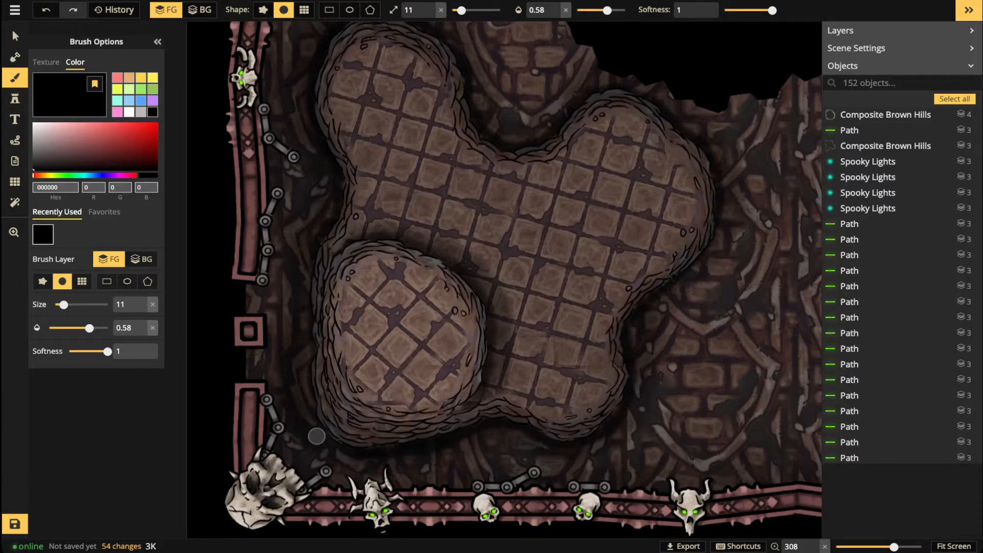
pyautogui.press('s')
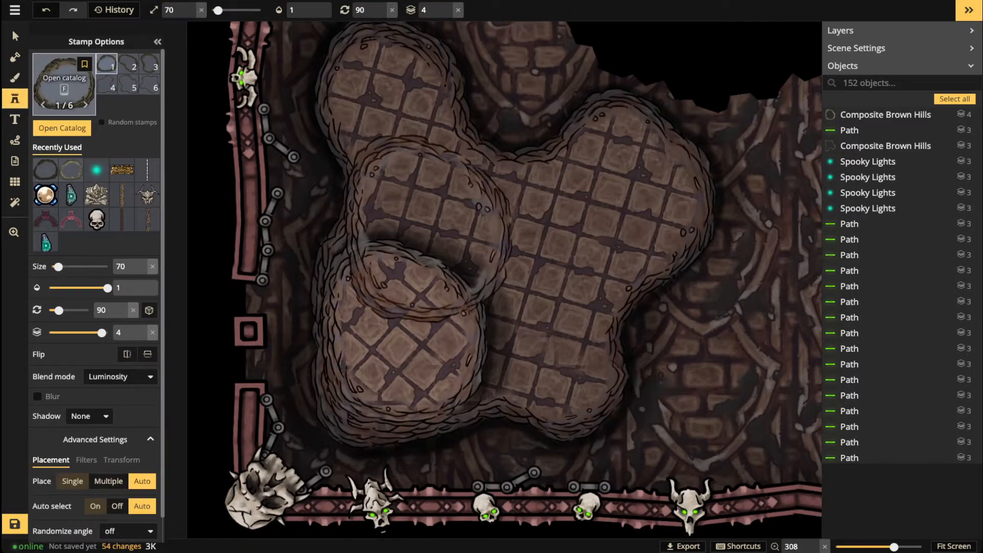
# Step: Choose Brown Hills from the stamp catalog and place one by the round lobe
pyautogui.click(64, 82)
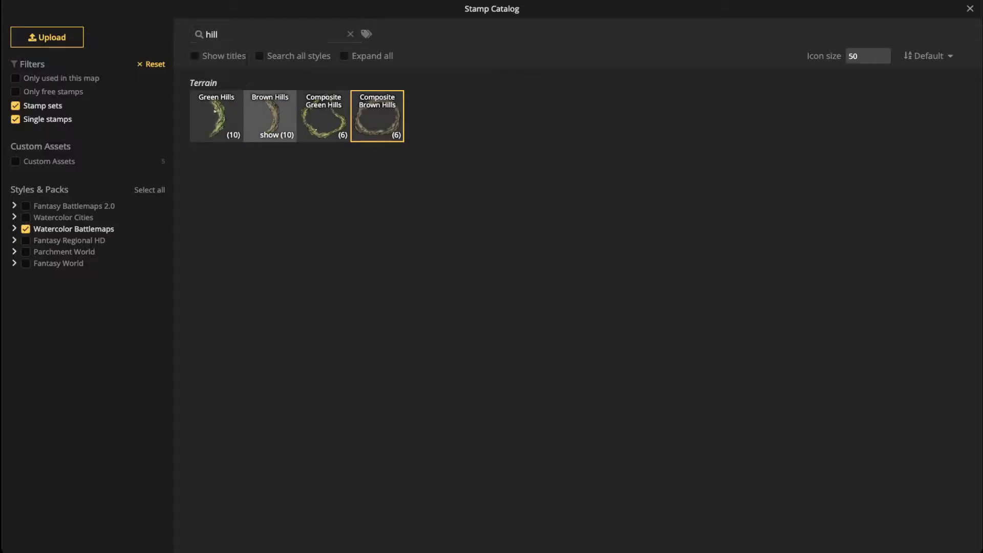
pyautogui.click(270, 116)
pyautogui.scroll(3, 355, 335)
pyautogui.scroll(15, 340, 392)
pyautogui.scroll(12, 384, 415)
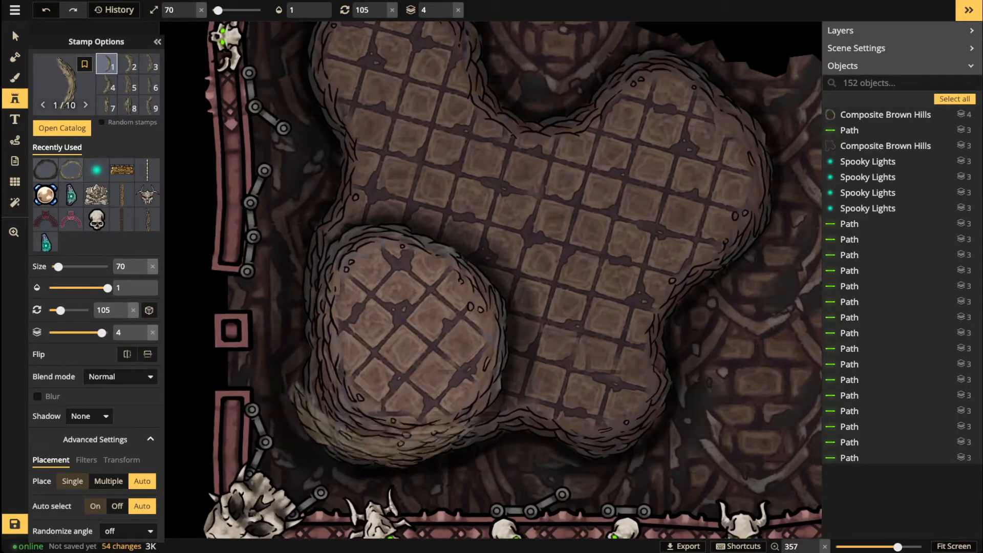
pyautogui.scroll(-3, 389, 410)
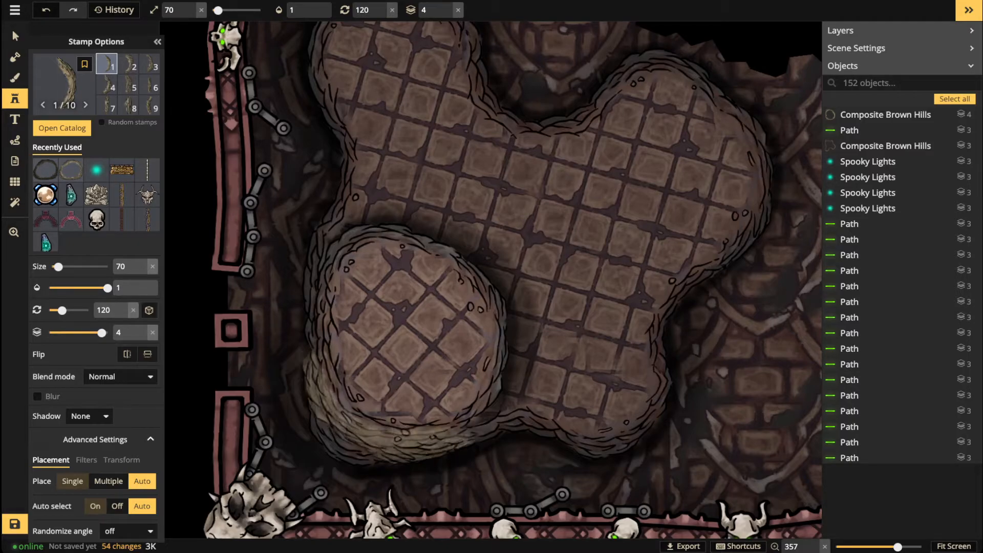
pyautogui.click(382, 415)
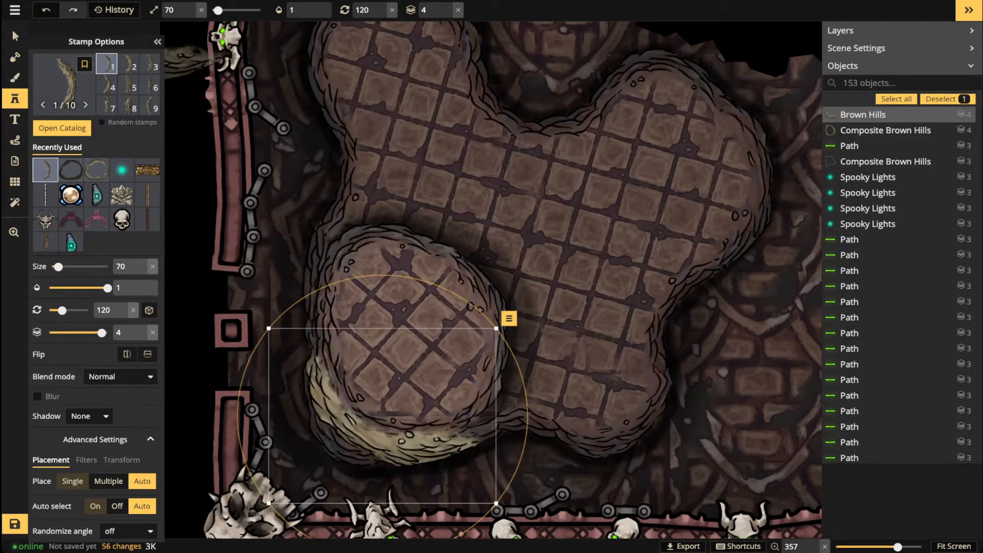
# Step: Give the hill stamp Luminosity blending and lower its brightness to 31
pyautogui.click(14, 36)
pyautogui.click(121, 173)
pyautogui.scroll(-3, 93, 300)
pyautogui.click(93, 355)
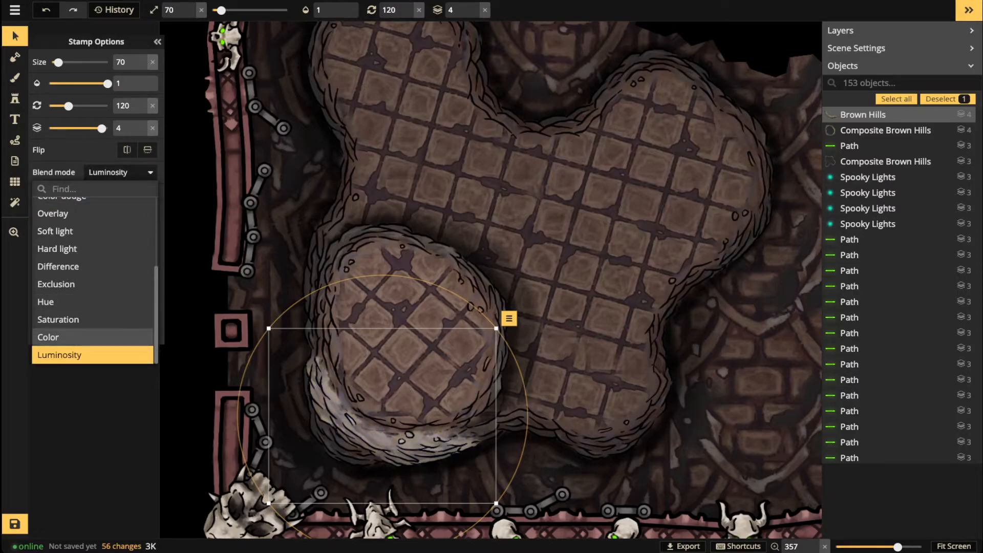
pyautogui.click(121, 173)
pyautogui.moveTo(87, 311); pyautogui.dragTo(75, 311)
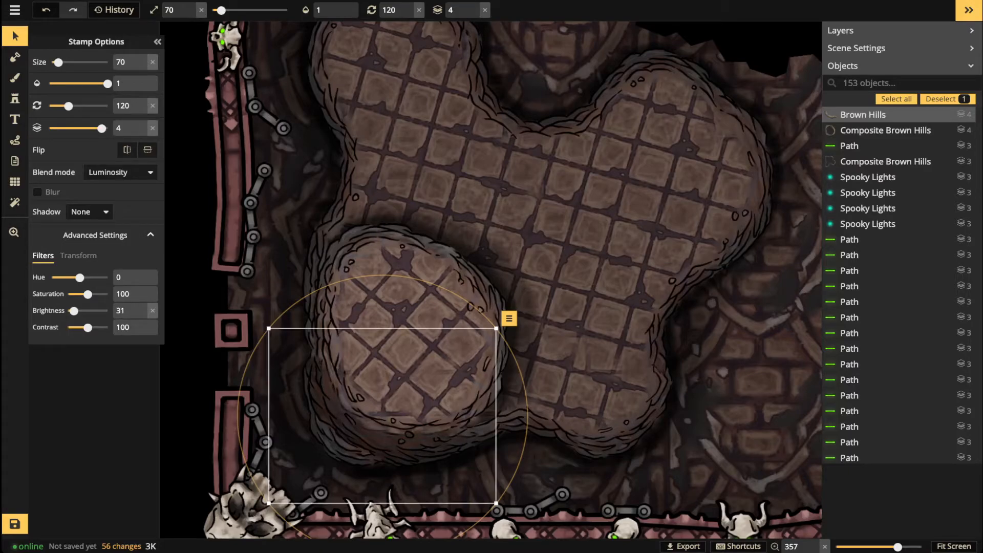
# Step: Move the hill up-left onto the lobe's edge and place a second hill below it
pyautogui.moveTo(383, 416); pyautogui.dragTo(339, 379)
pyautogui.scroll(6, 339, 378)
pyautogui.scroll(3, 340, 379)
pyautogui.moveTo(339, 379)
pyautogui.mouseDown()
pyautogui.moveTo(335, 343)
pyautogui.moveTo(304, 346)
pyautogui.moveTo(311, 361)
pyautogui.moveTo(334, 353)
pyautogui.moveTo(343, 362)
pyautogui.mouseUp()
pyautogui.scroll(-3, 343, 362)
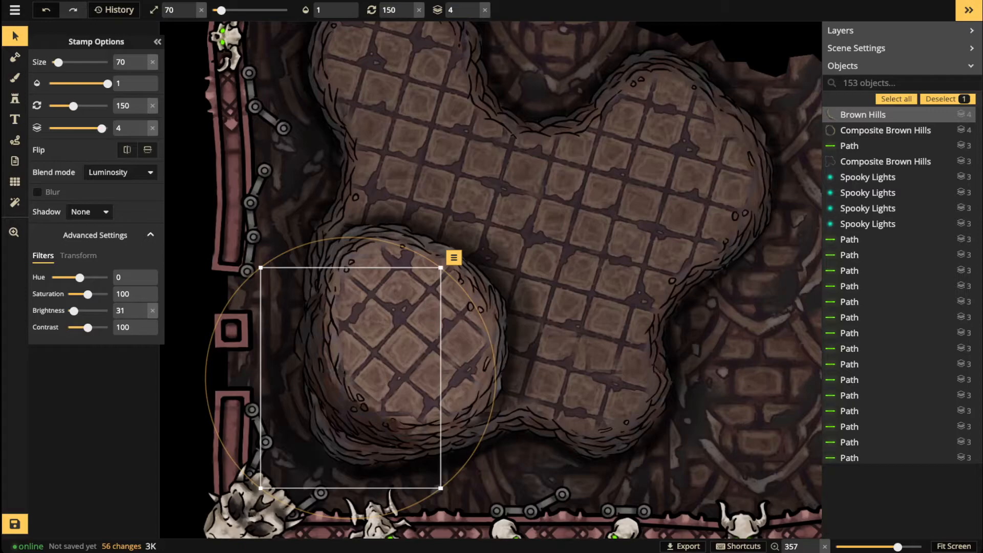
pyautogui.click(350, 378)
pyautogui.scroll(-6, 334, 429)
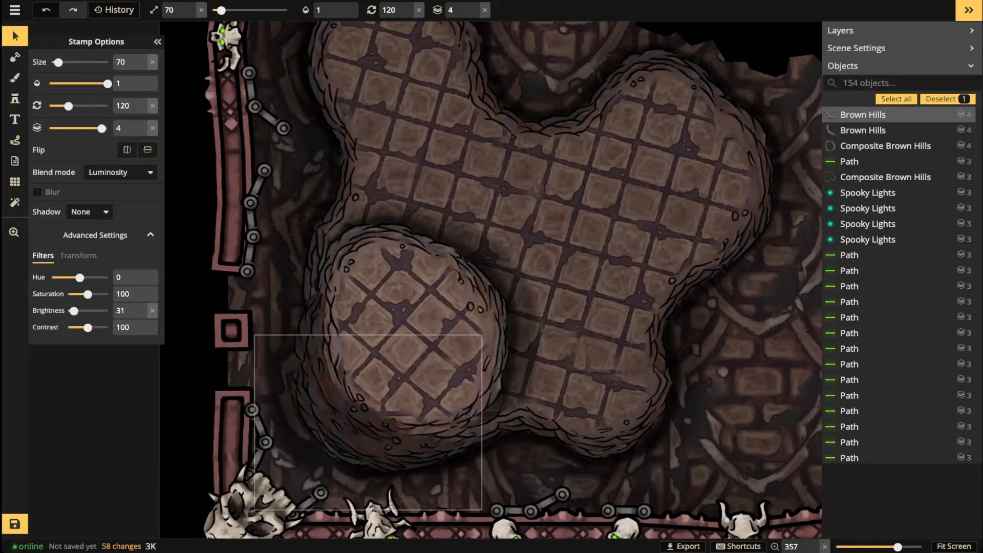
pyautogui.press('Escape')
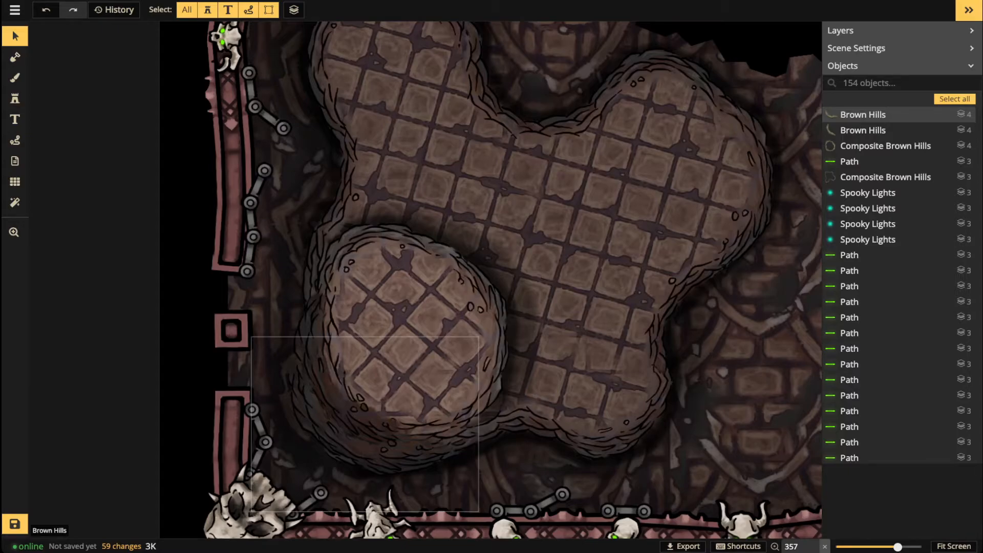
# Step: Duplicate the lower hill stamp twice and move the copies along the floor's lower edge
pyautogui.moveTo(374, 442); pyautogui.dragTo(378, 444)
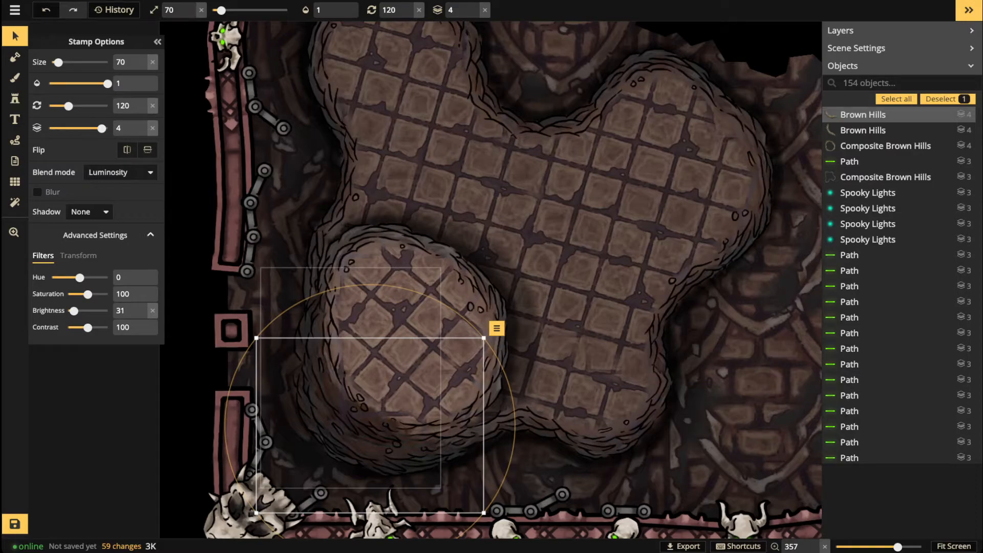
pyautogui.hotkey('ctrl', 'c')
pyautogui.hotkey('ctrl', 'v')
pyautogui.scroll(-1, 410, 430)
pyautogui.moveTo(410, 430); pyautogui.dragTo(407, 427)
pyautogui.scroll(-1, 407, 427)
pyautogui.moveTo(407, 427); pyautogui.dragTo(393, 416)
pyautogui.scroll(1, 403, 423)
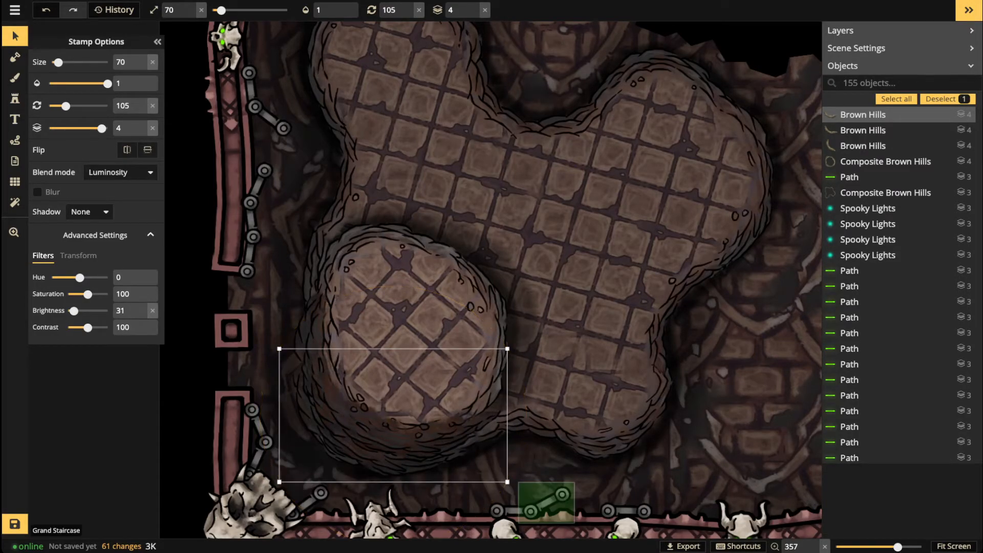
pyautogui.hotkey('ctrl', 'c')
pyautogui.hotkey('ctrl', 'v')
pyautogui.scroll(-2, 621, 448)
pyautogui.moveTo(621, 448); pyautogui.dragTo(597, 423)
pyautogui.scroll(-1, 613, 441)
pyautogui.click(191, 254)
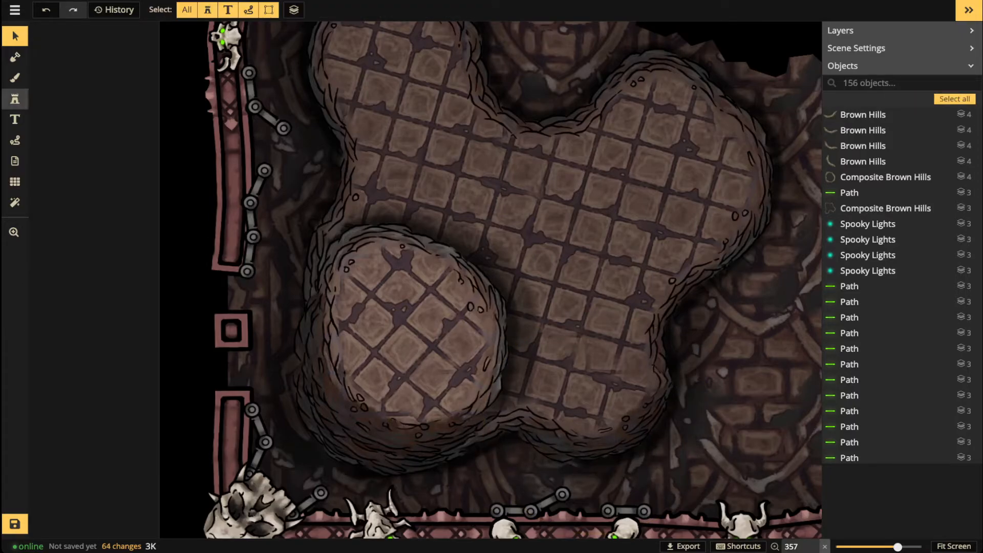
# Step: Place a size-90 Brown Hills stamp along the bottom edge with Luminosity blending
pyautogui.click(14, 99)
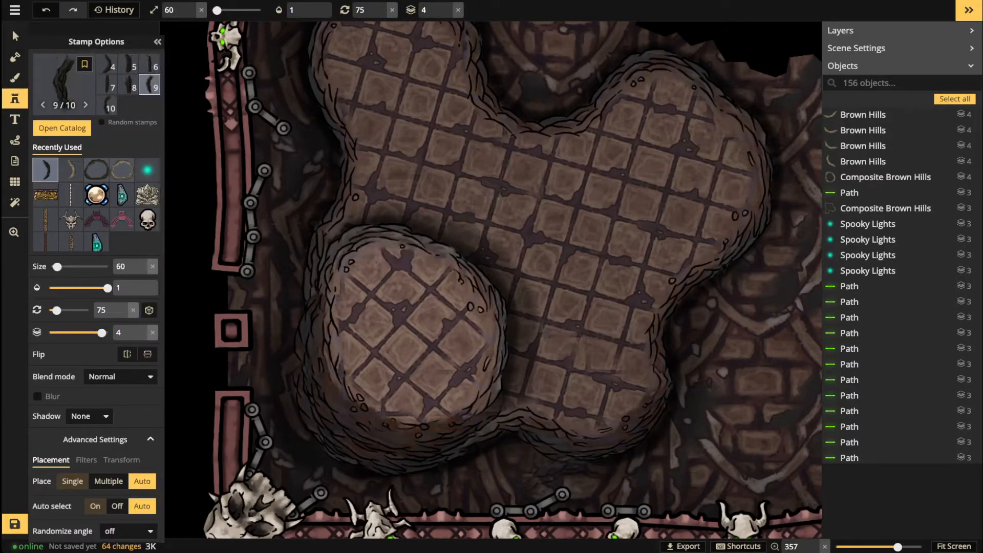
pyautogui.scroll(2, 548, 448)
pyautogui.scroll(2, 535, 440)
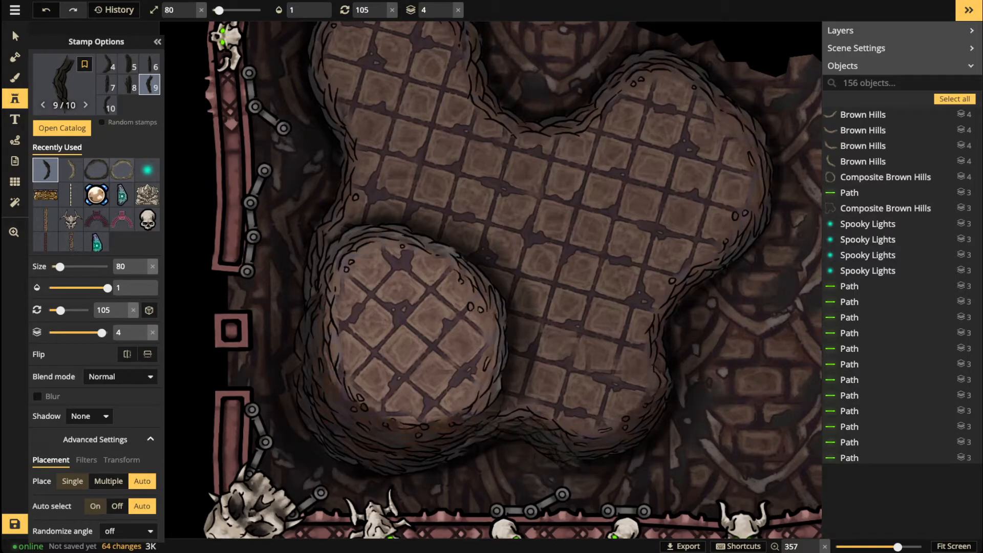
pyautogui.scroll(-1, 542, 435)
pyautogui.scroll(1, 533, 432)
pyautogui.click(521, 440)
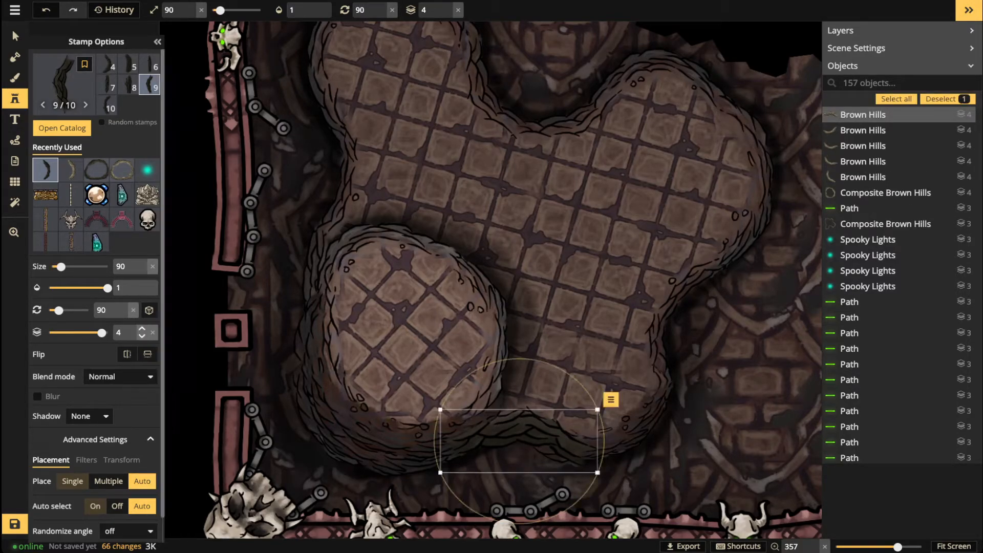
pyautogui.click(121, 376)
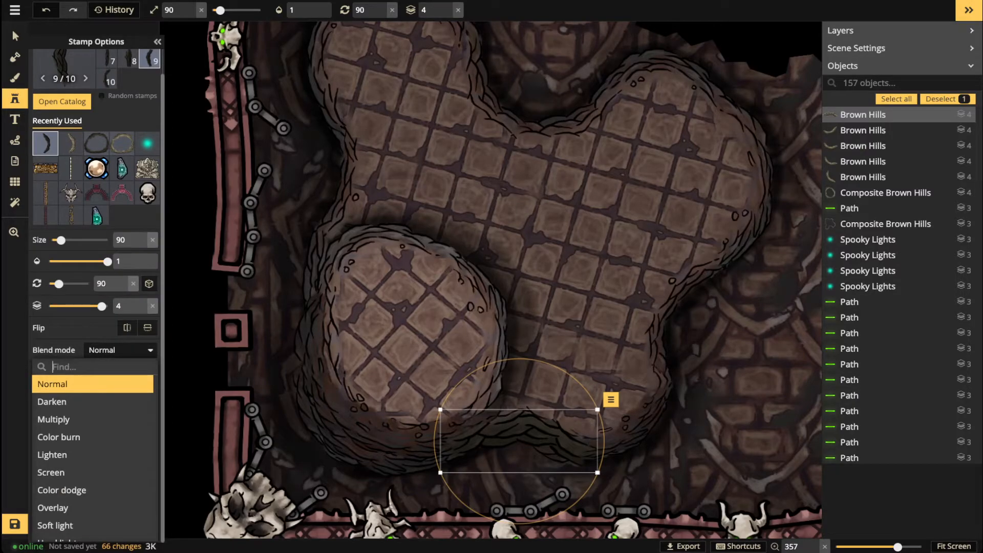
pyautogui.scroll(-3, 76, 476)
pyautogui.click(66, 533)
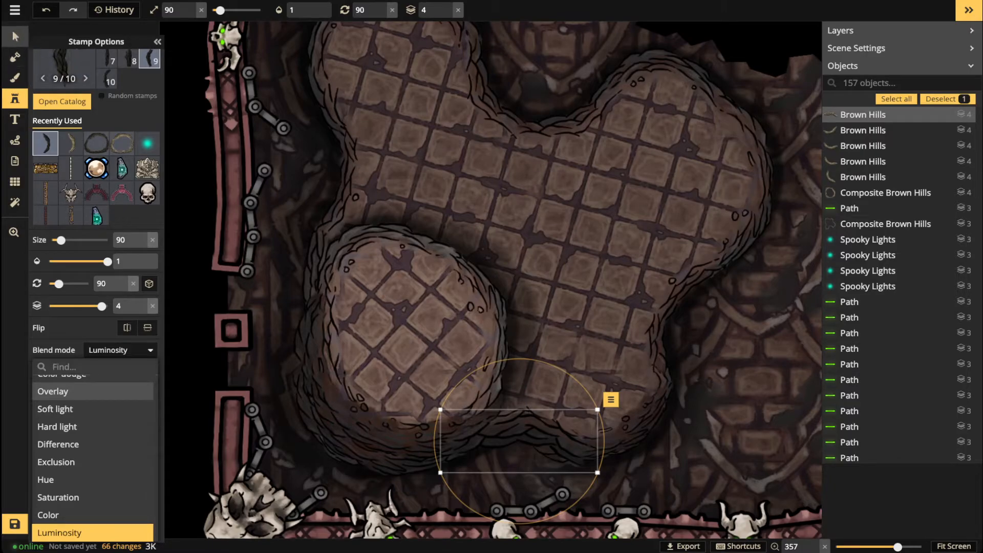
pyautogui.click(15, 37)
pyautogui.scroll(-10, 505, 308)
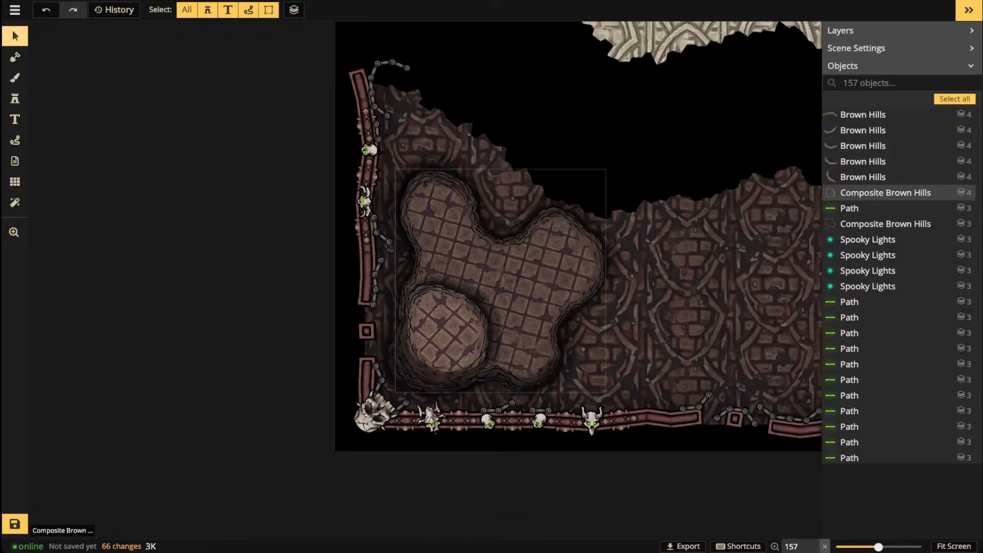
# Step: Zoom out to the full map and save its 66 pending changes
pyautogui.scroll(-3, 505, 308)
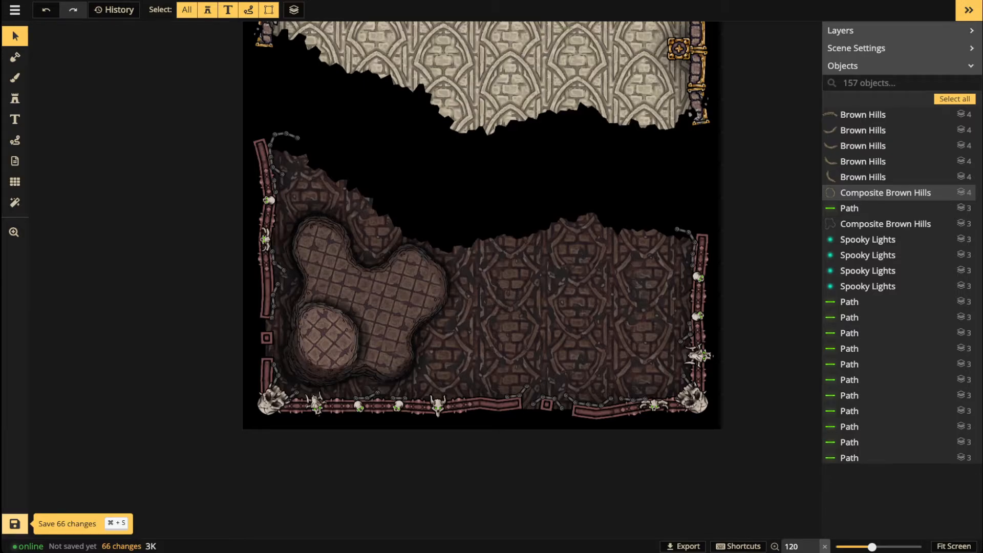
pyautogui.click(15, 524)
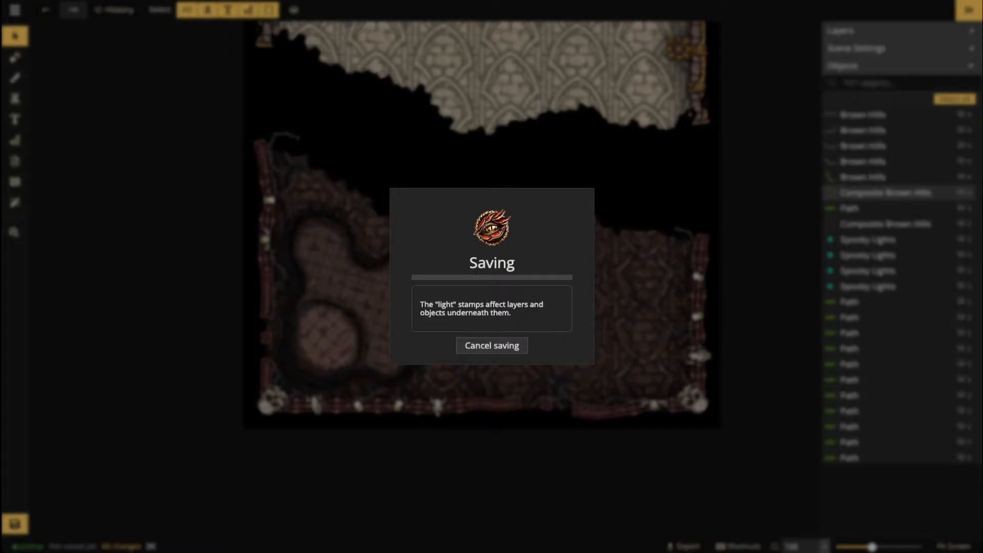
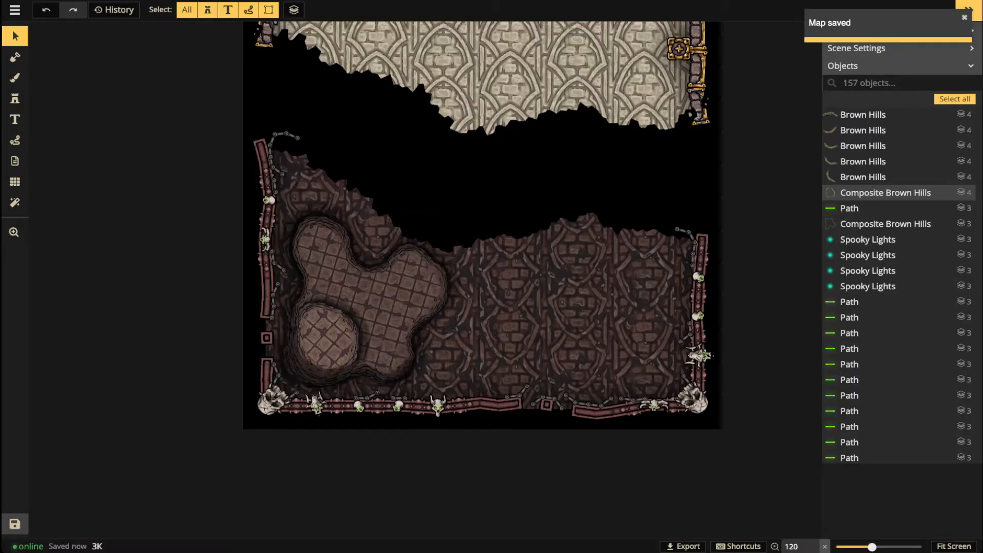
# Step: Place a horizontally flipped Natural Stairs stamp on the platform's lower-left lobe
pyautogui.click(15, 98)
pyautogui.click(64, 82)
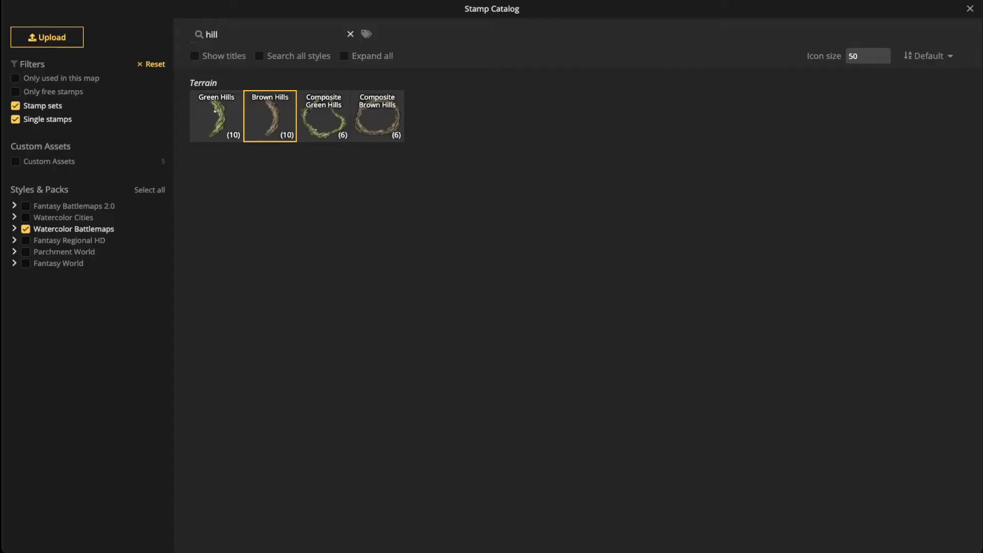
pyautogui.click(350, 33)
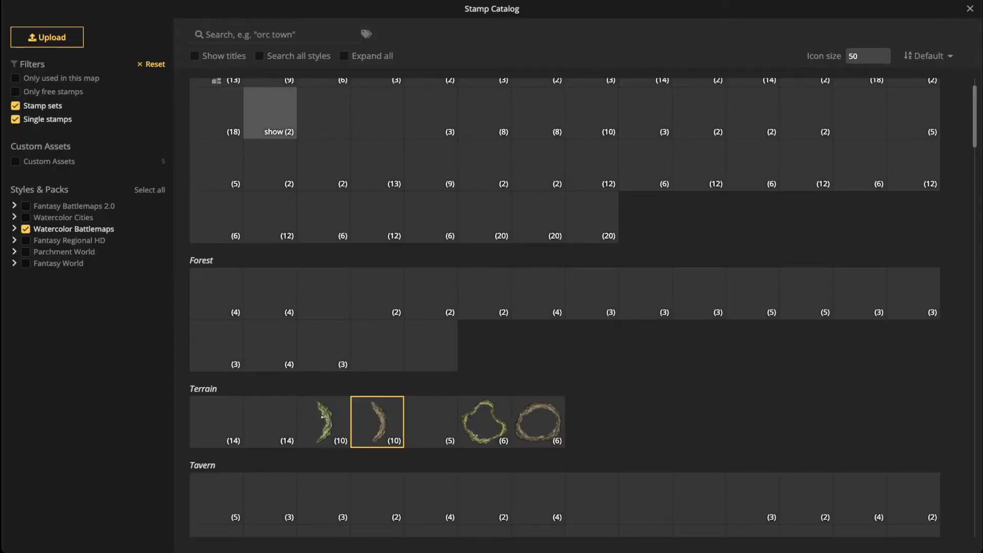
pyautogui.scroll(-2, 269, 220)
pyautogui.scroll(1, 270, 220)
pyautogui.scroll(2, 323, 169)
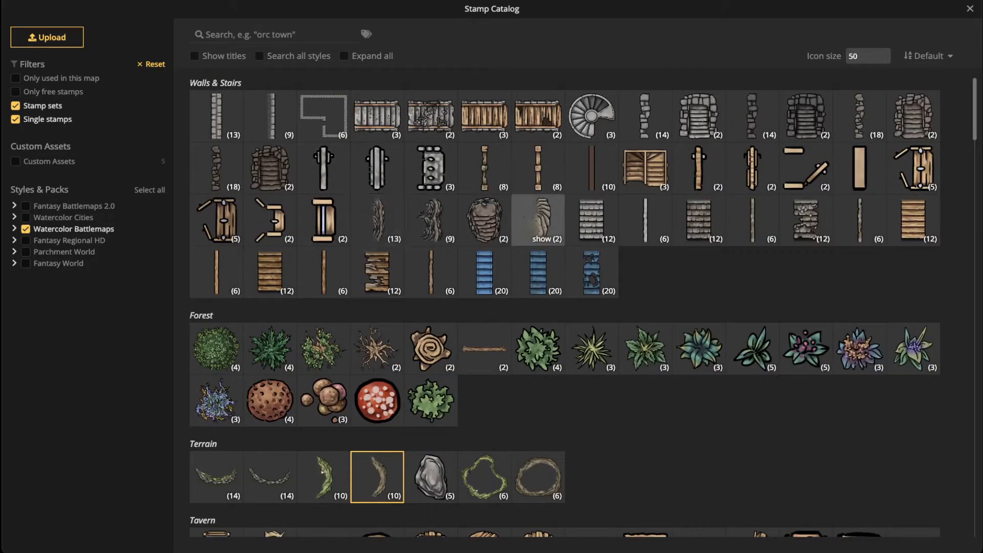
pyautogui.click(538, 218)
pyautogui.scroll(6, 369, 312)
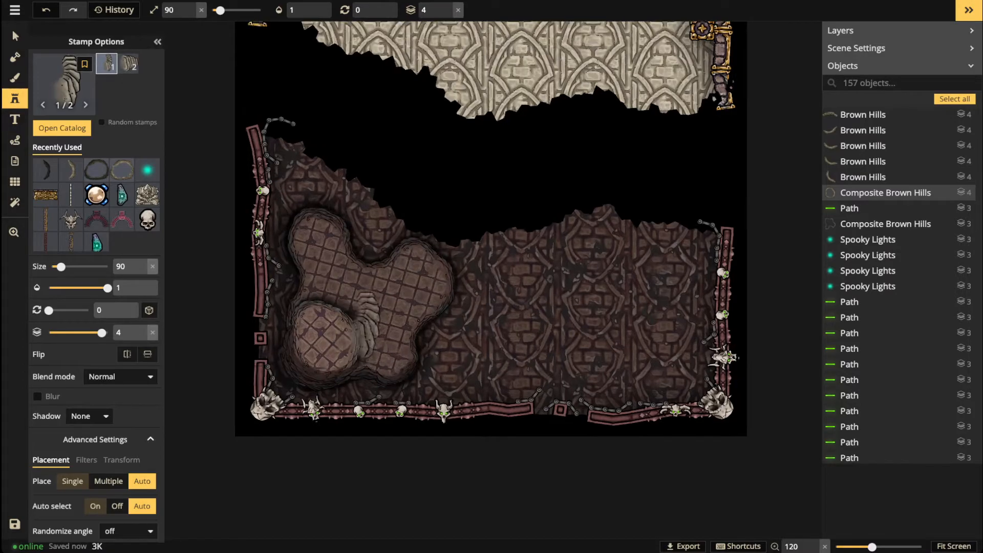
pyautogui.scroll(3, 375, 318)
pyautogui.scroll(-3, 365, 313)
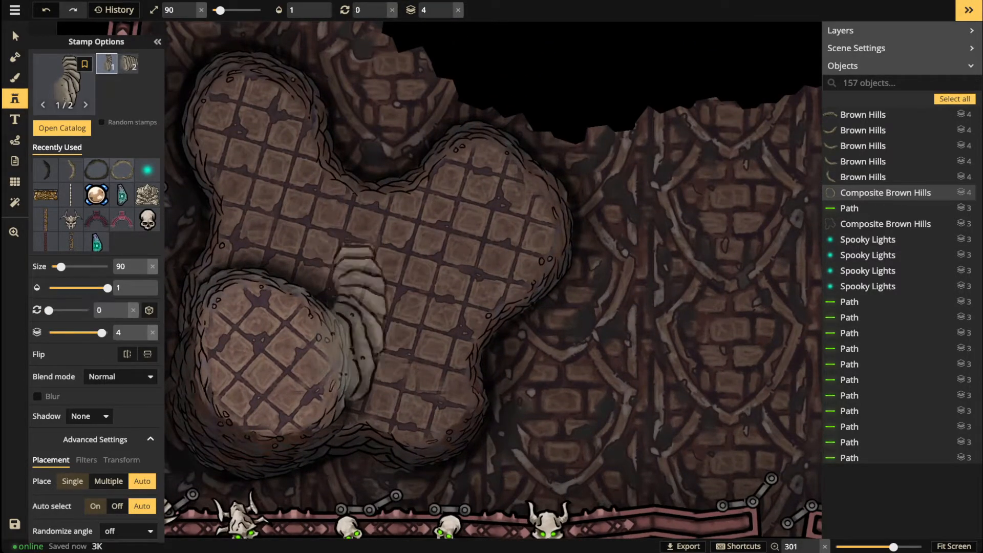
pyautogui.press('f')
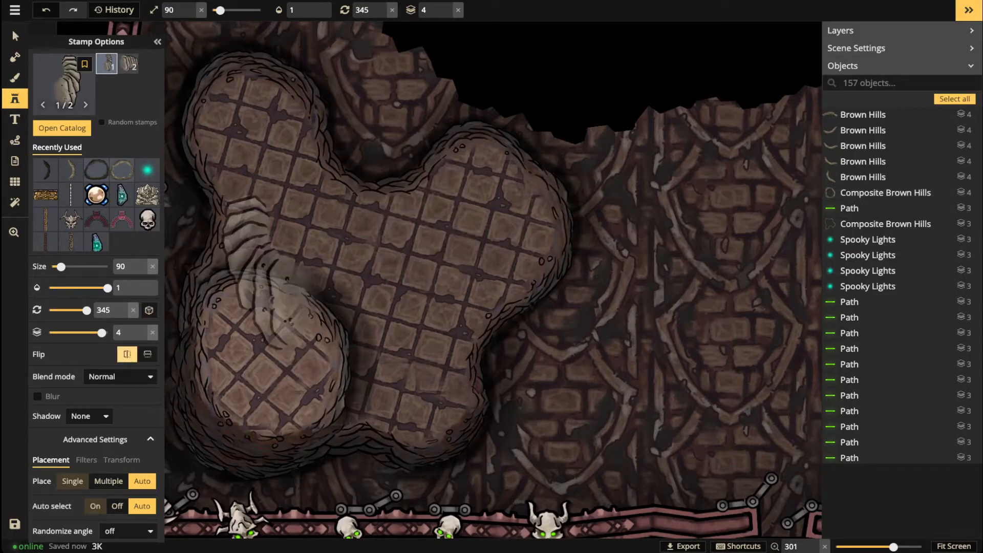
pyautogui.scroll(8, 300, 279)
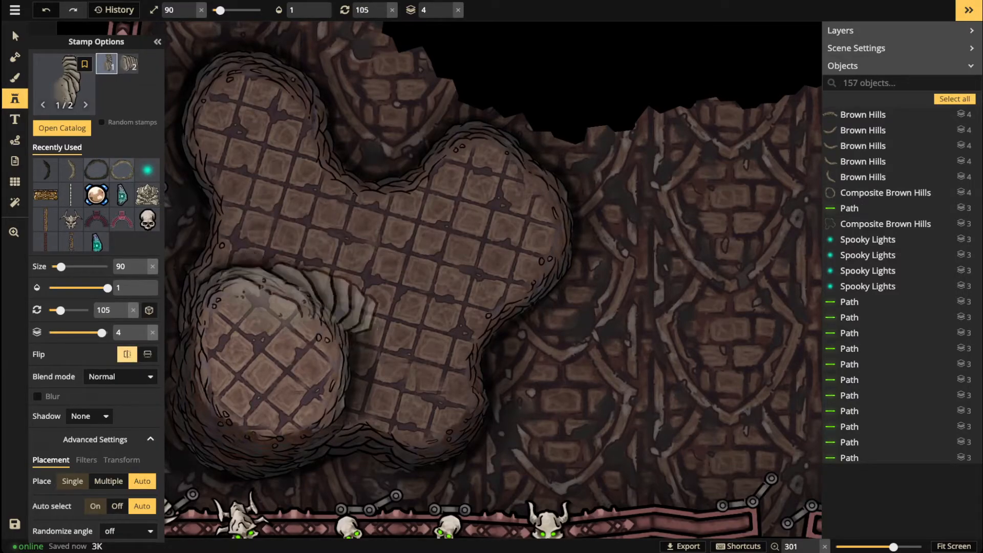
pyautogui.click(277, 307)
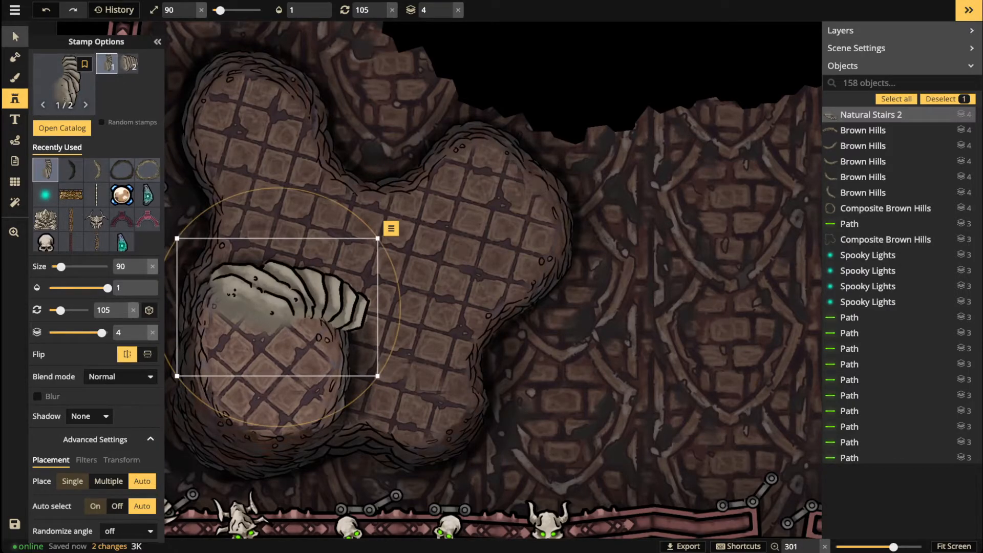
# Step: Blend the stairs with Luminosity, darken them to brightness 65, and nudge them into place
pyautogui.click(15, 37)
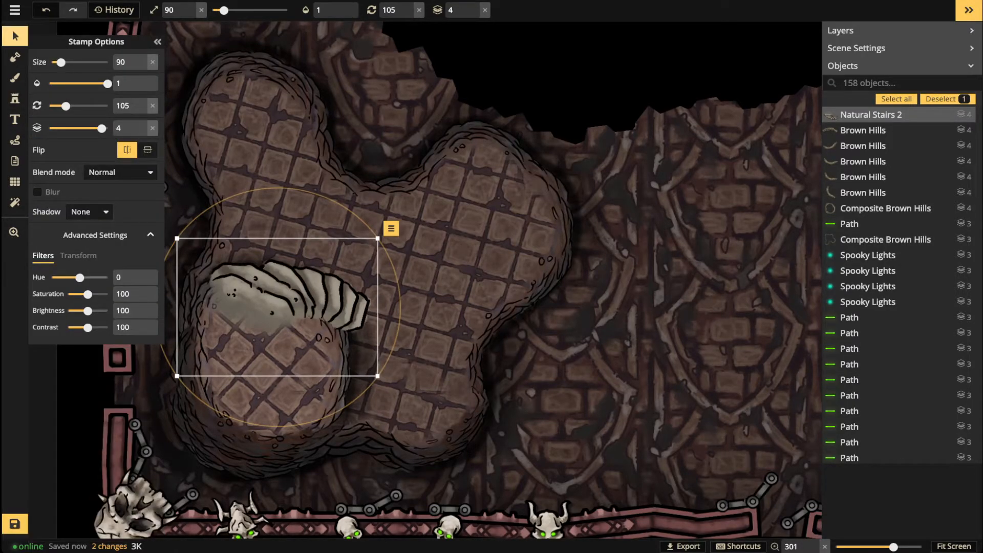
pyautogui.click(120, 173)
pyautogui.scroll(-3, 92, 287)
pyautogui.click(92, 355)
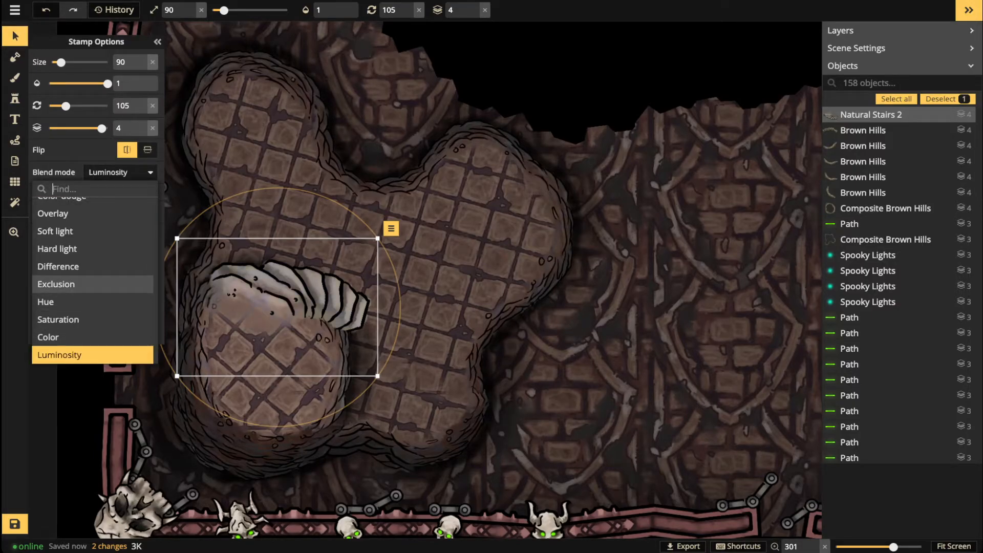
pyautogui.click(92, 355)
pyautogui.moveTo(87, 311); pyautogui.dragTo(80, 311)
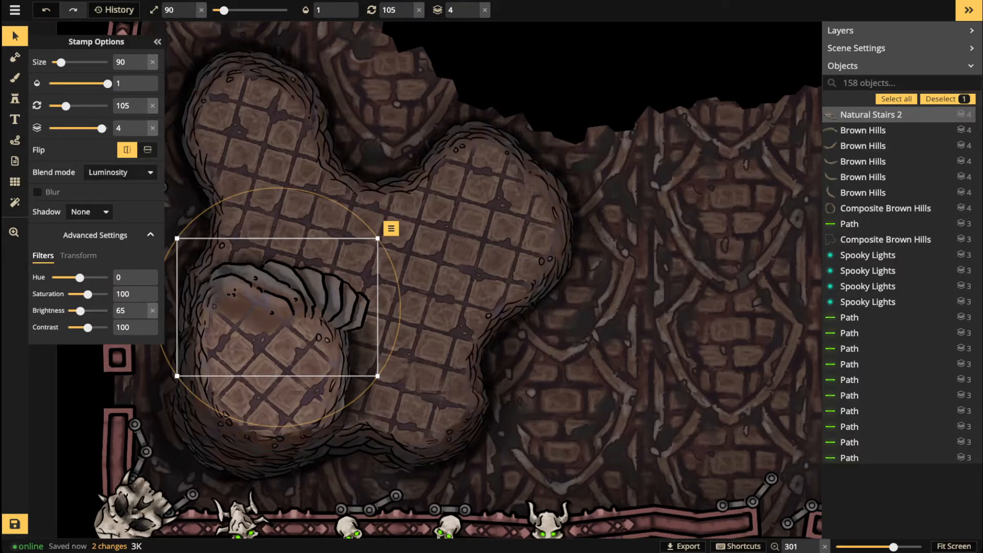
pyautogui.moveTo(312, 308); pyautogui.dragTo(328, 315)
pyautogui.scroll(3, 281, 293)
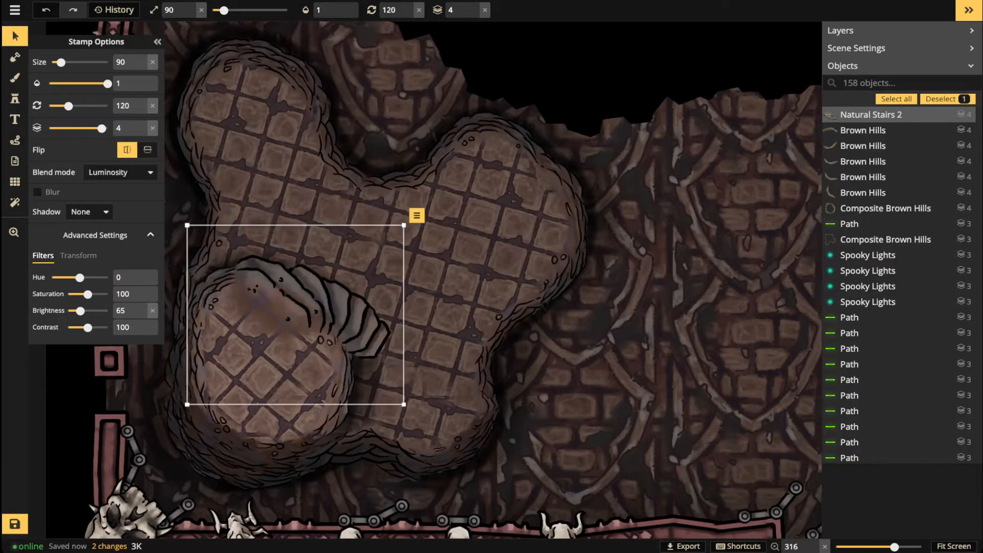
pyautogui.moveTo(281, 293); pyautogui.dragTo(287, 308)
pyautogui.press('Escape')
pyautogui.scroll(-4, 402, 270)
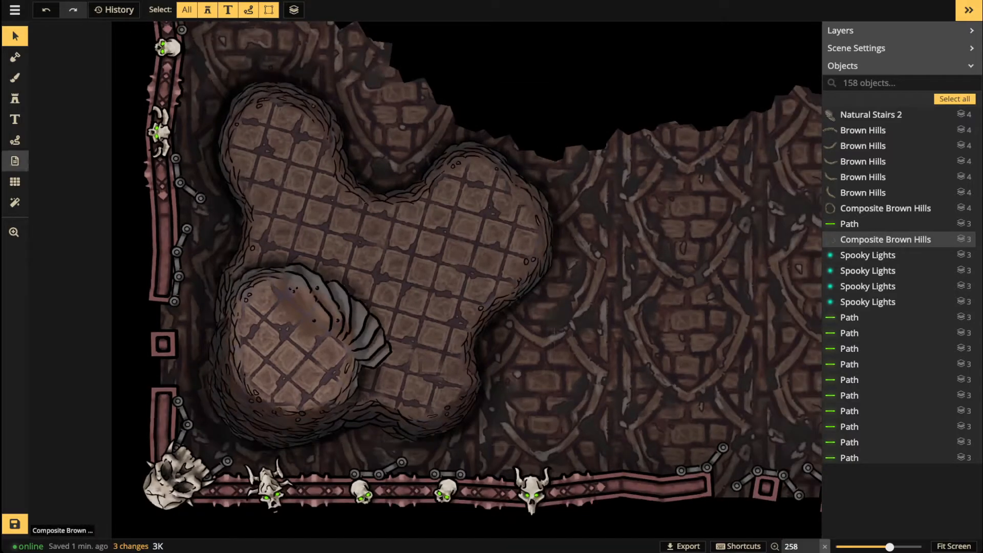
pyautogui.click(15, 140)
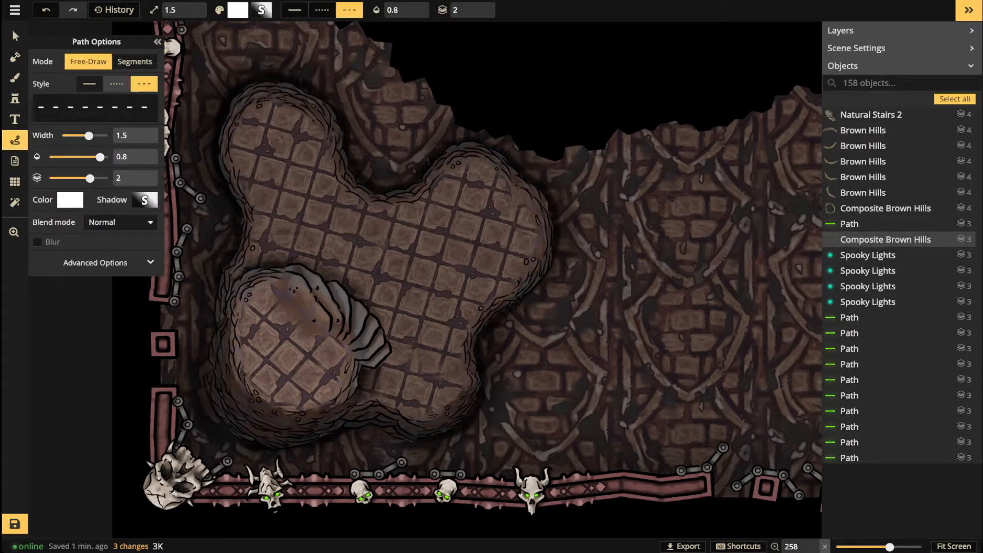
pyautogui.click(117, 84)
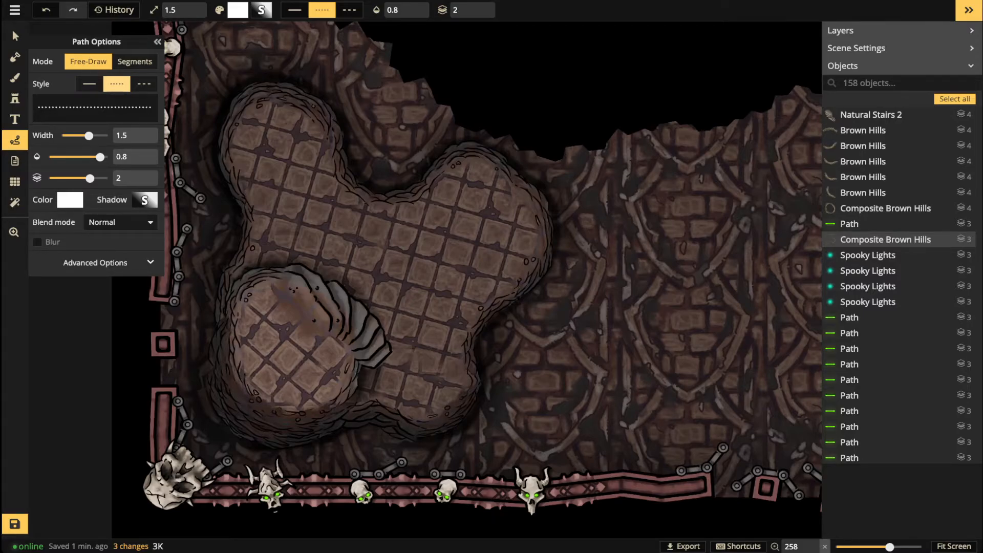
pyautogui.scroll(-5, 228, 244)
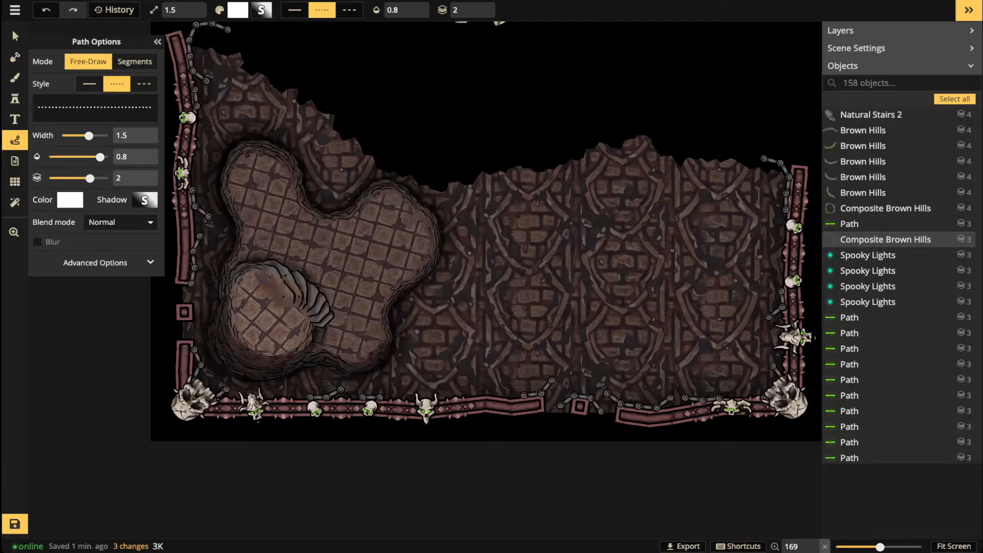
pyautogui.moveTo(266, 293); pyautogui.dragTo(257, 318)
pyautogui.moveTo(283, 285); pyautogui.dragTo(327, 324)
pyautogui.moveTo(363, 296)
pyautogui.mouseDown()
pyautogui.moveTo(364, 272)
pyautogui.moveTo(388, 250)
pyautogui.mouseUp()
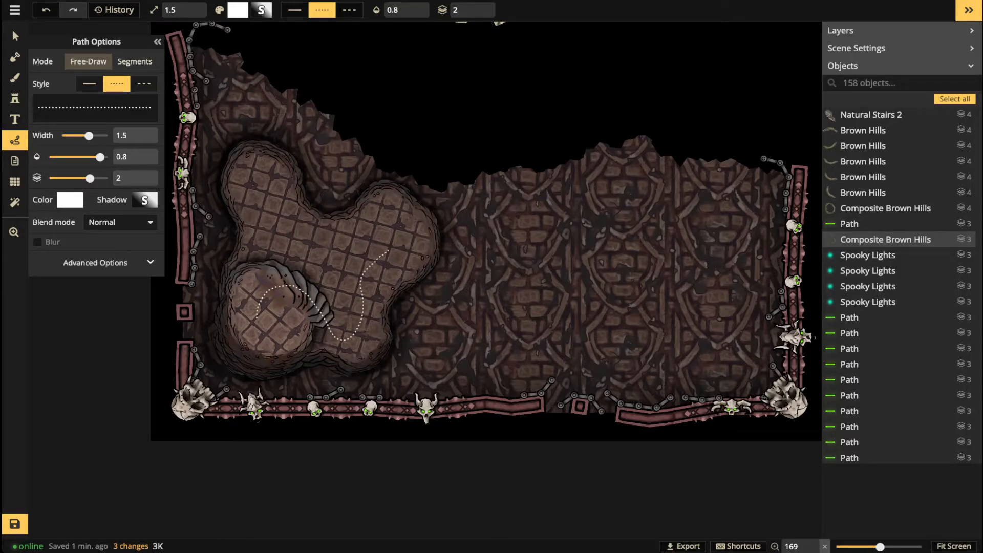
pyautogui.moveTo(516, 246); pyautogui.dragTo(517, 245)
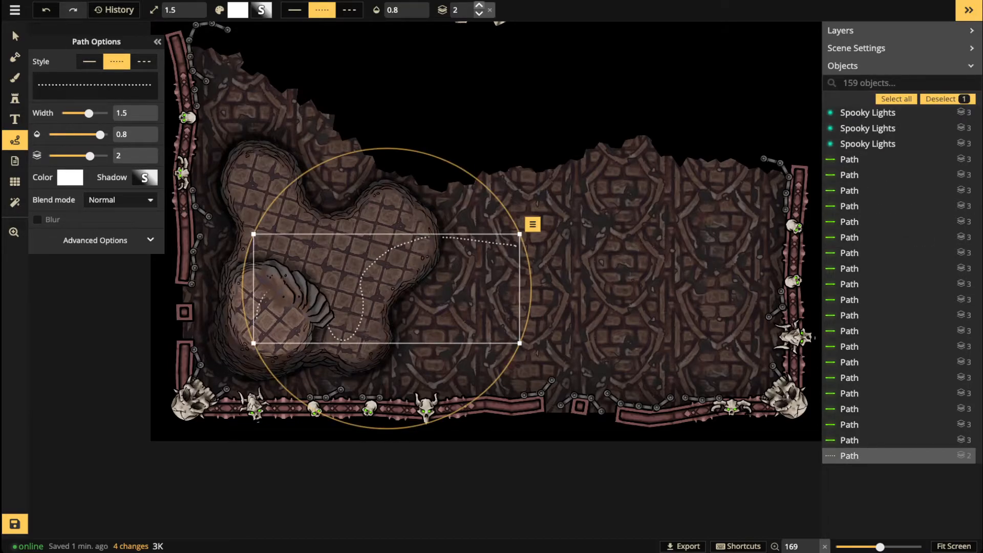
pyautogui.write('5')
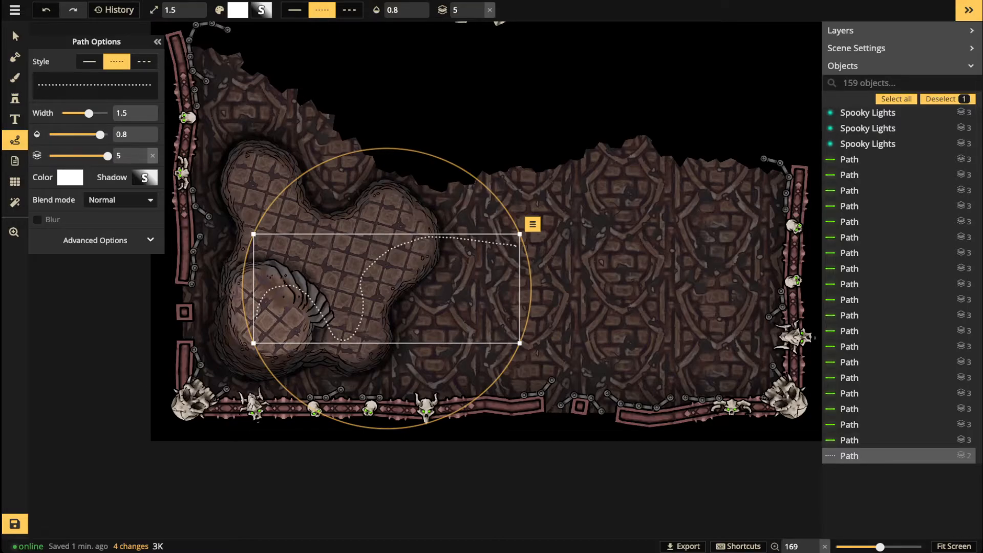
pyautogui.scroll(3, 267, 41)
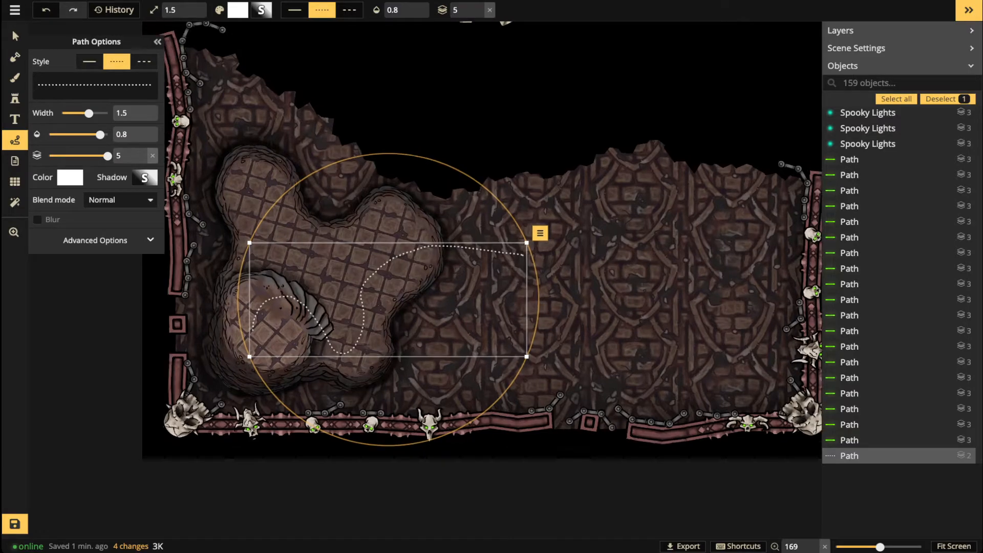
pyautogui.click(14, 36)
pyautogui.press('Delete')
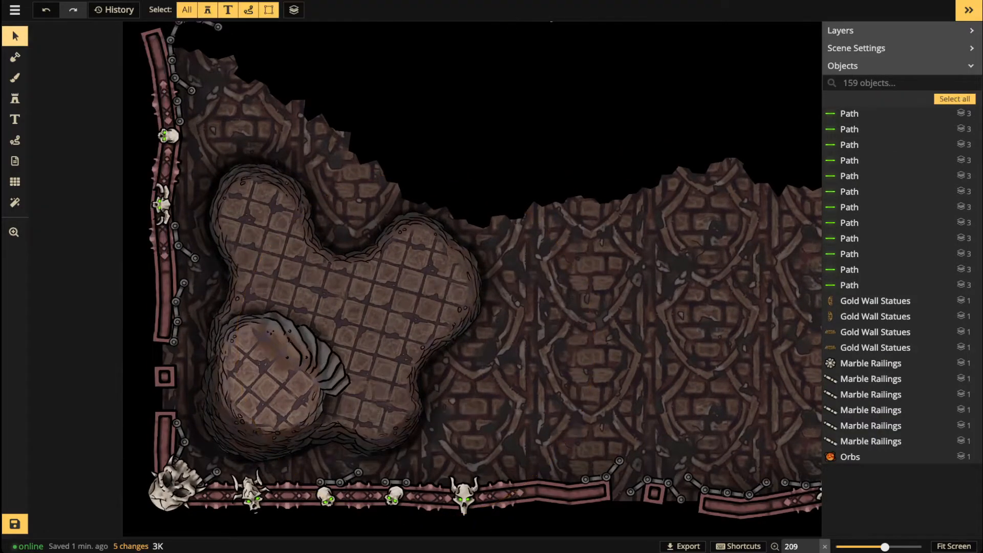
# Step: Place a second Natural Stairs variation with Luminosity blending on the platform's right edge
pyautogui.press('s')
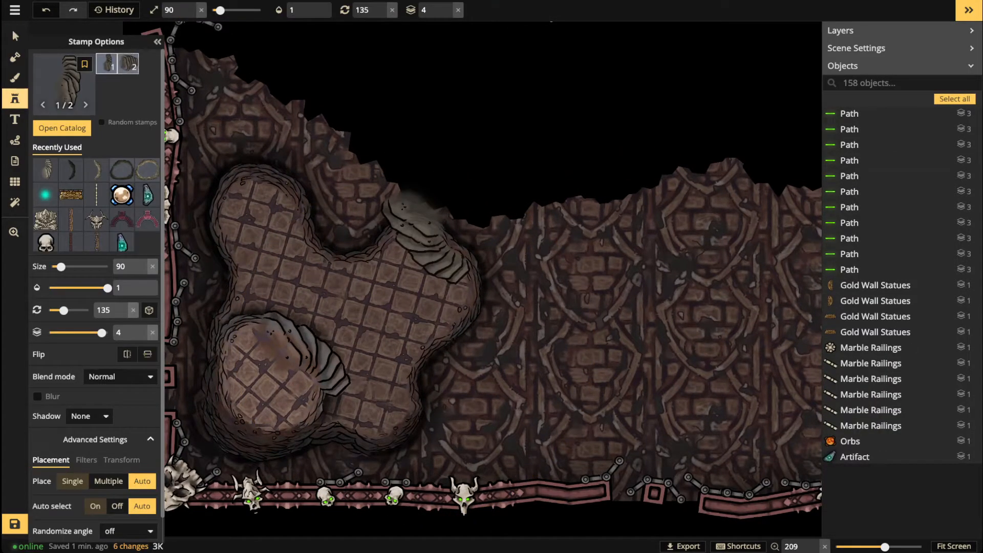
pyautogui.click(128, 64)
pyautogui.click(121, 376)
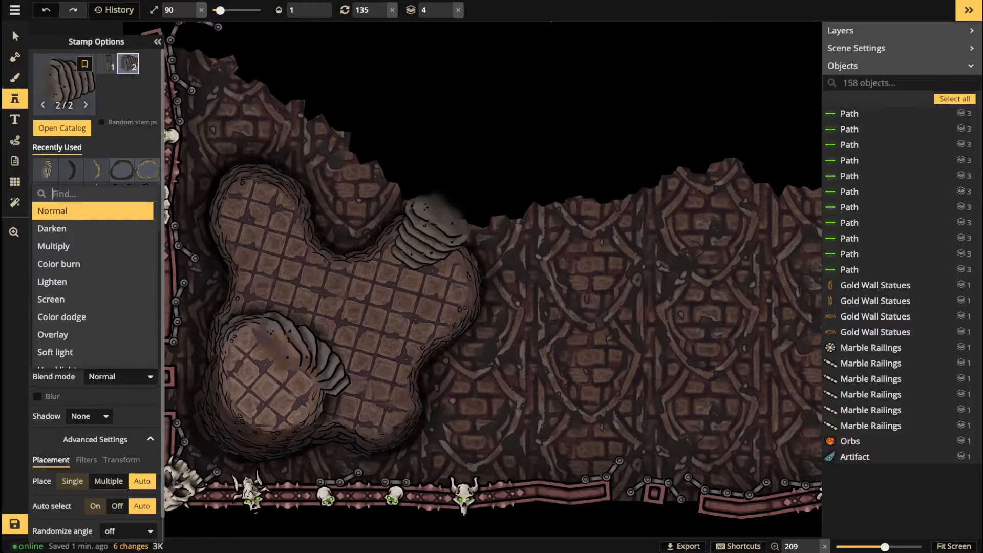
pyautogui.scroll(-3, 92, 504)
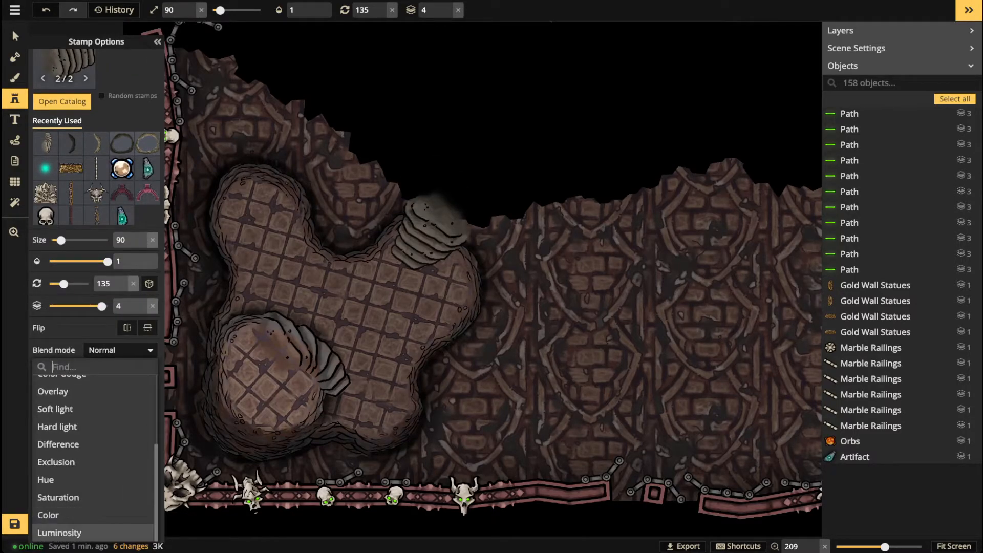
pyautogui.click(92, 532)
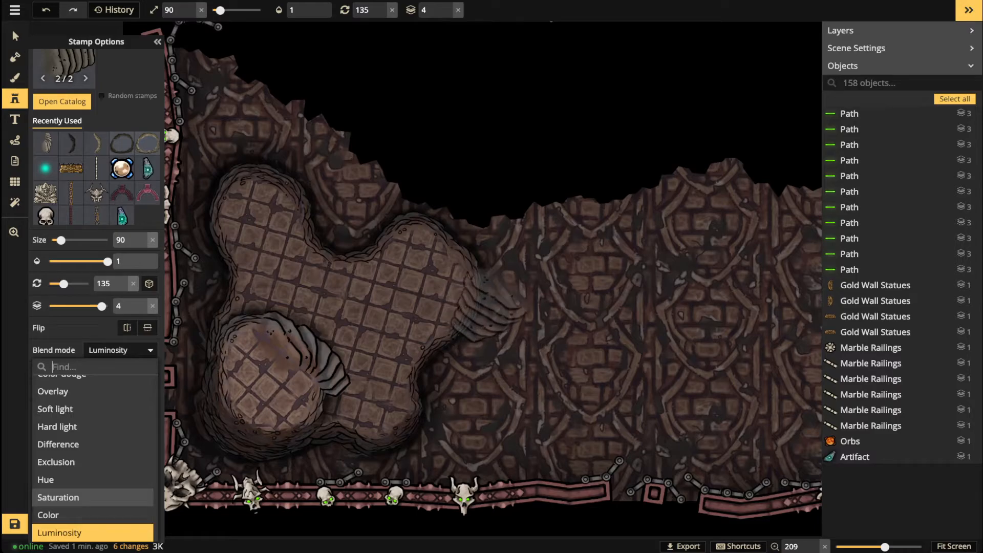
pyautogui.click(490, 310)
pyautogui.scroll(-9, 489, 307)
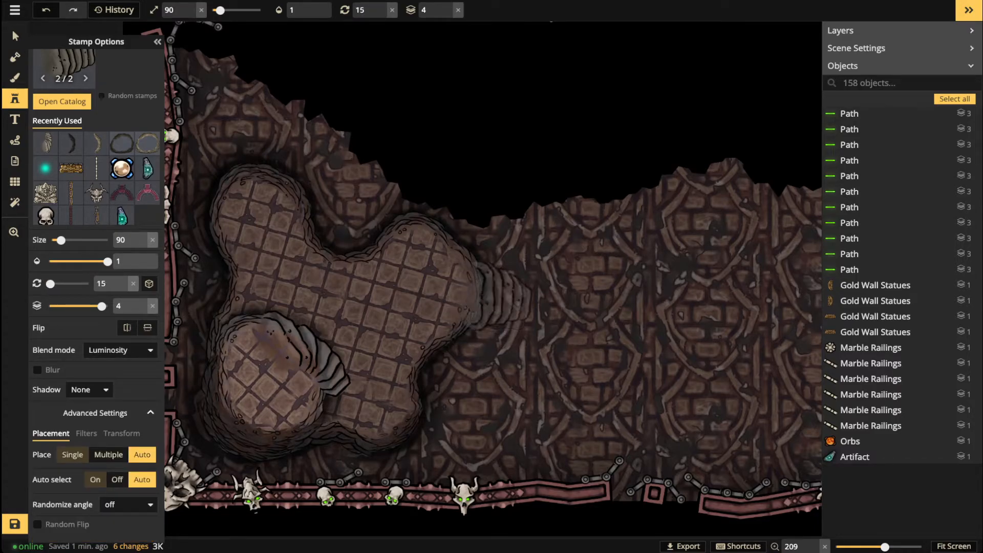
pyautogui.scroll(1, 489, 302)
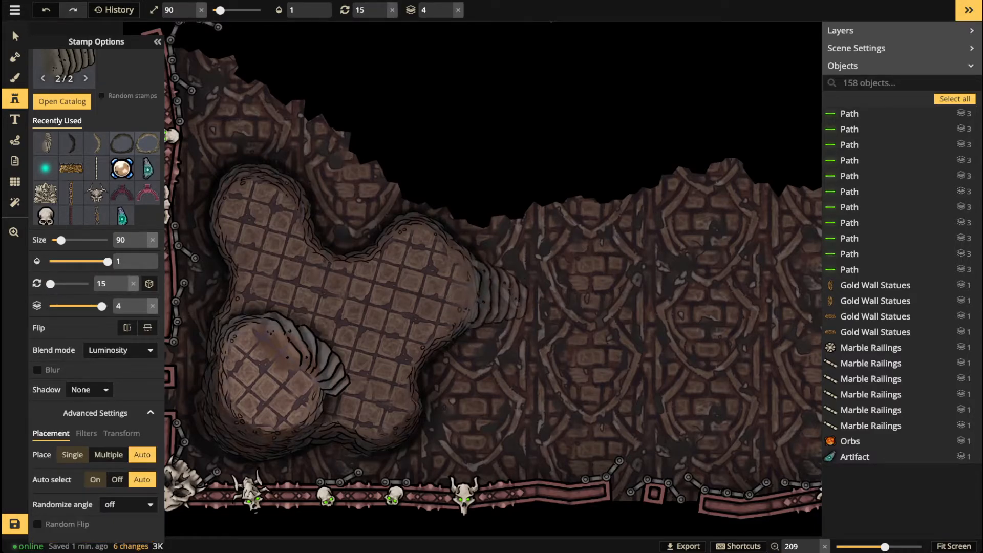
pyautogui.click(486, 300)
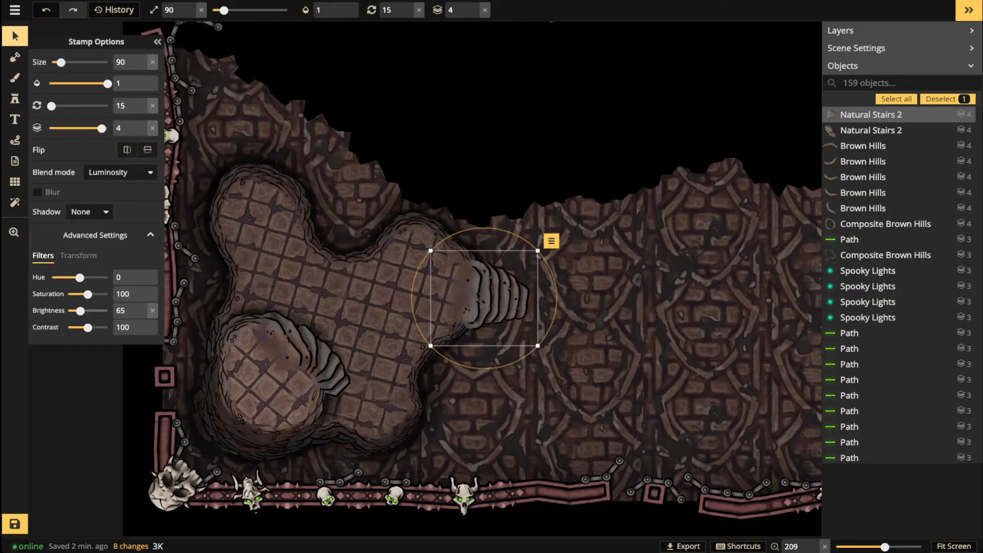
# Step: Darken the new stairs and dim the lower-left stairs to brightness 57
pyautogui.moveTo(80, 311); pyautogui.dragTo(76, 311)
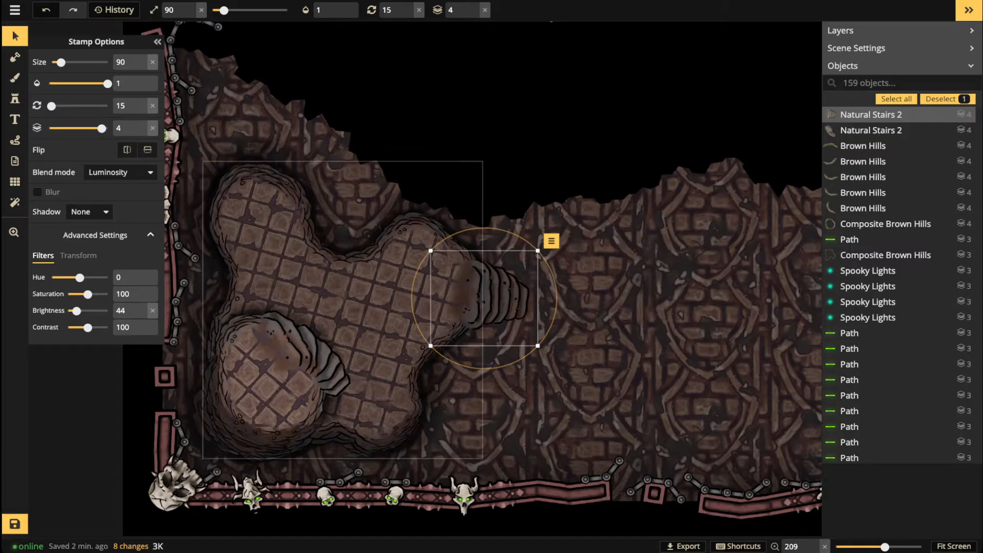
pyautogui.click(310, 355)
pyautogui.moveTo(80, 311); pyautogui.dragTo(79, 310)
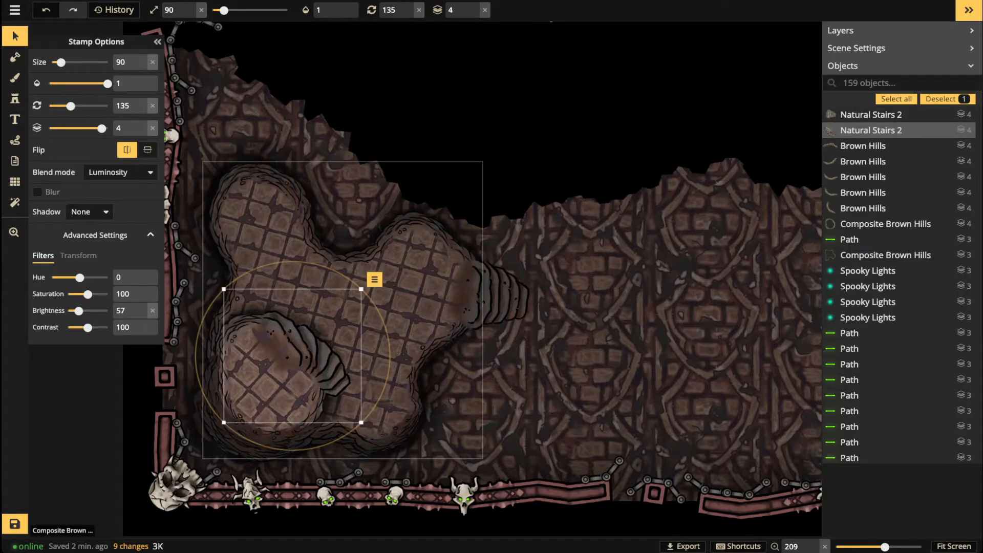
pyautogui.press('Escape')
pyautogui.scroll(-4, 360, 268)
pyautogui.moveTo(359, 267); pyautogui.dragTo(357, 257)
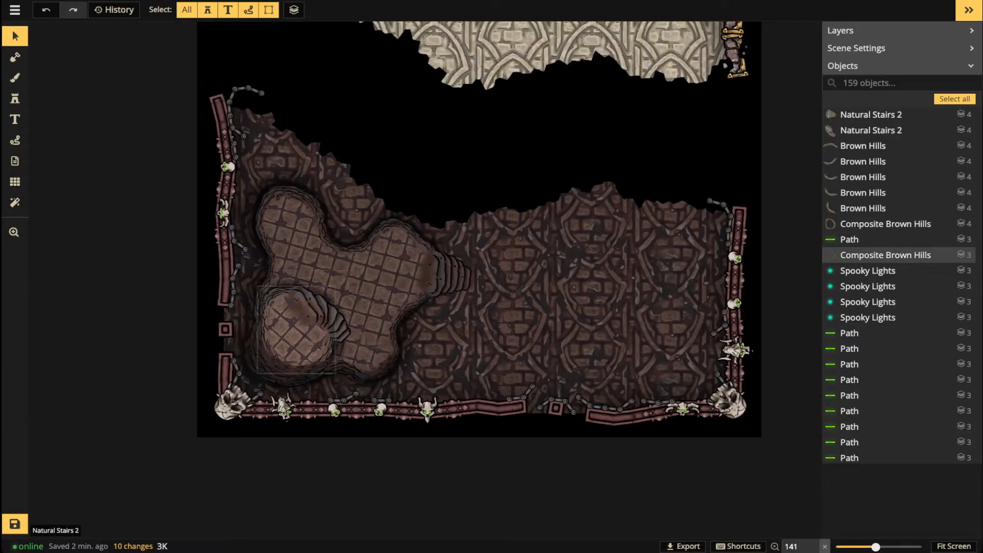
# Step: Place a size-80 Composite Brown Hills variant 2 ring on the crypt's lower-right brick floor
pyautogui.scroll(-2, 323, 220)
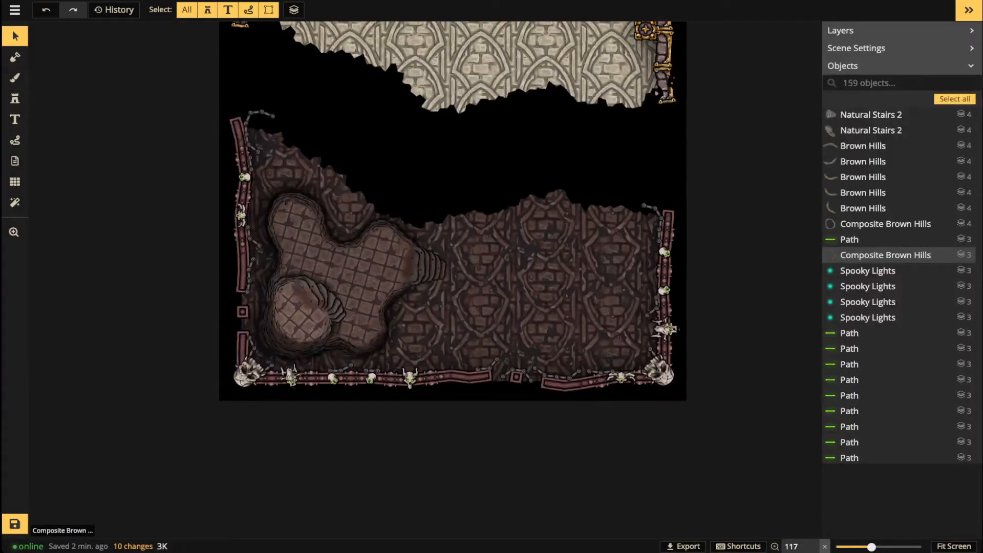
pyautogui.scroll(-1, 411, 258)
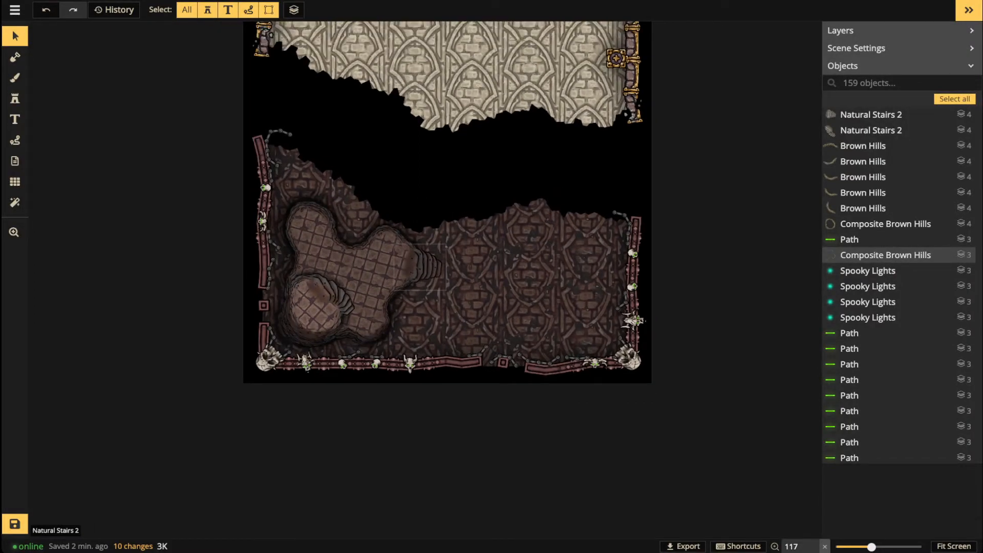
pyautogui.scroll(-2, 410, 259)
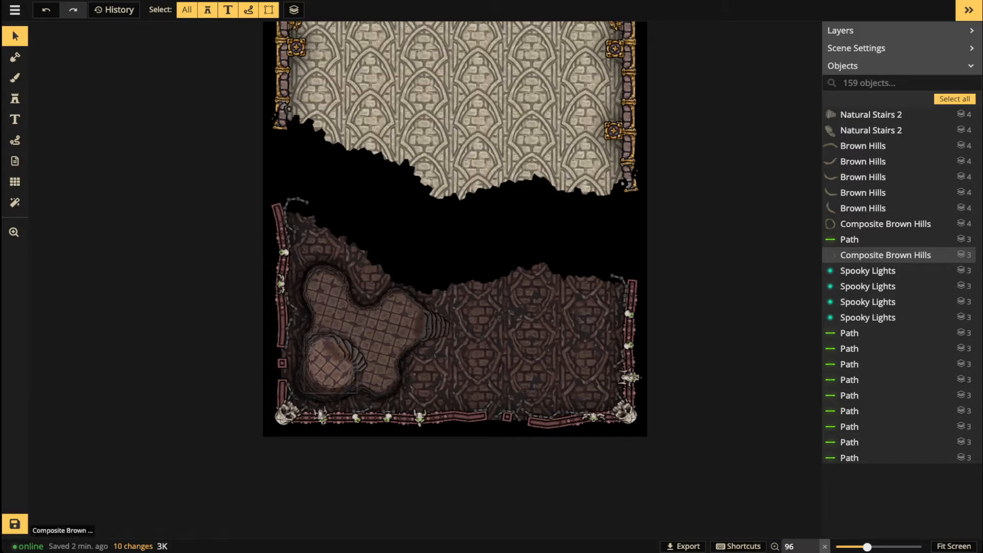
pyautogui.click(326, 374)
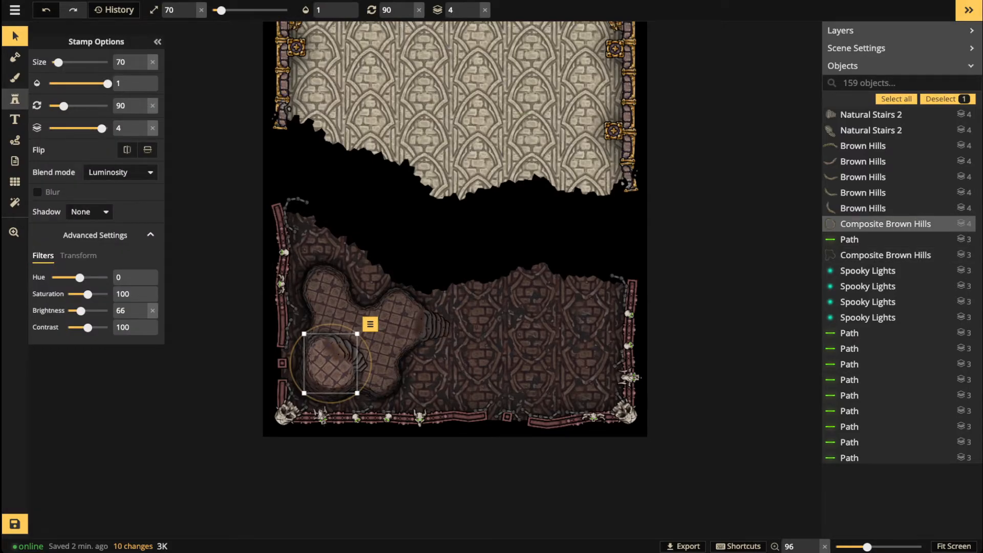
pyautogui.click(15, 98)
pyautogui.scroll(1, 535, 368)
pyautogui.scroll(2, 546, 368)
pyautogui.press('Right')
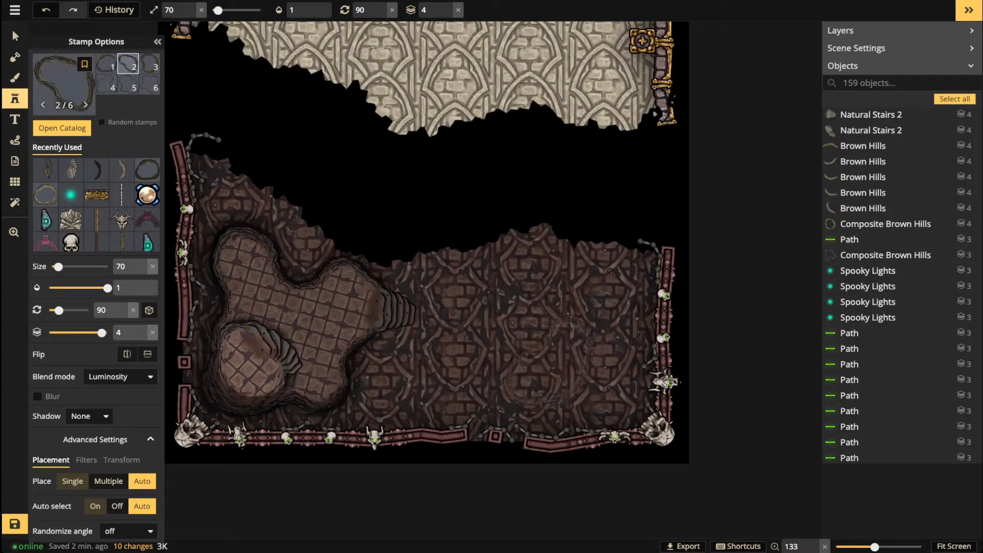
pyautogui.press(']')
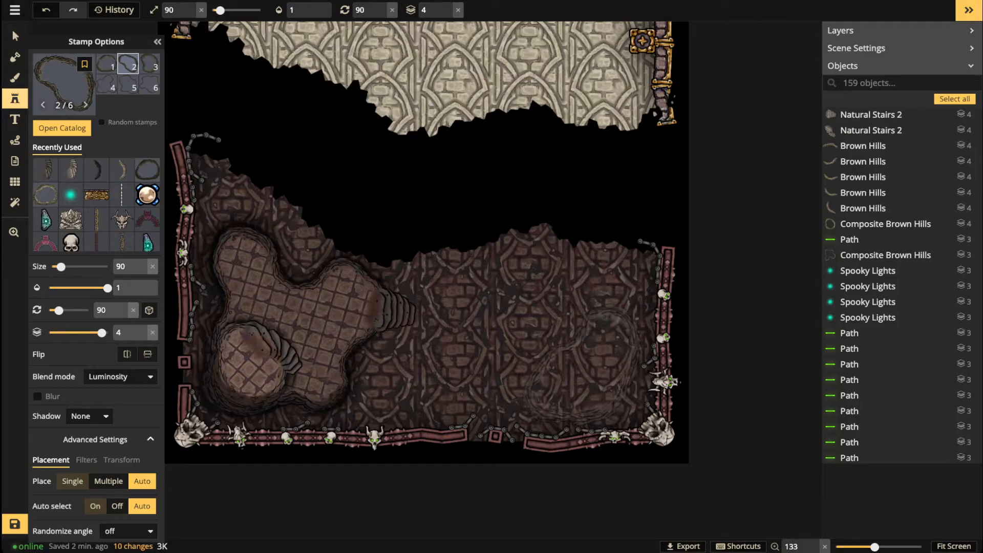
pyautogui.click(585, 361)
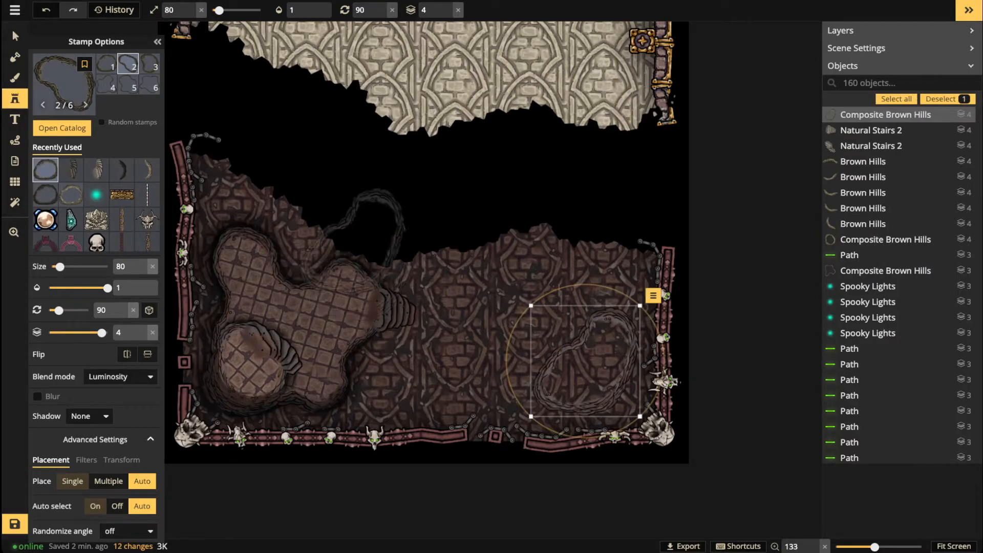
pyautogui.click(15, 36)
pyautogui.scroll(-2, 495, 312)
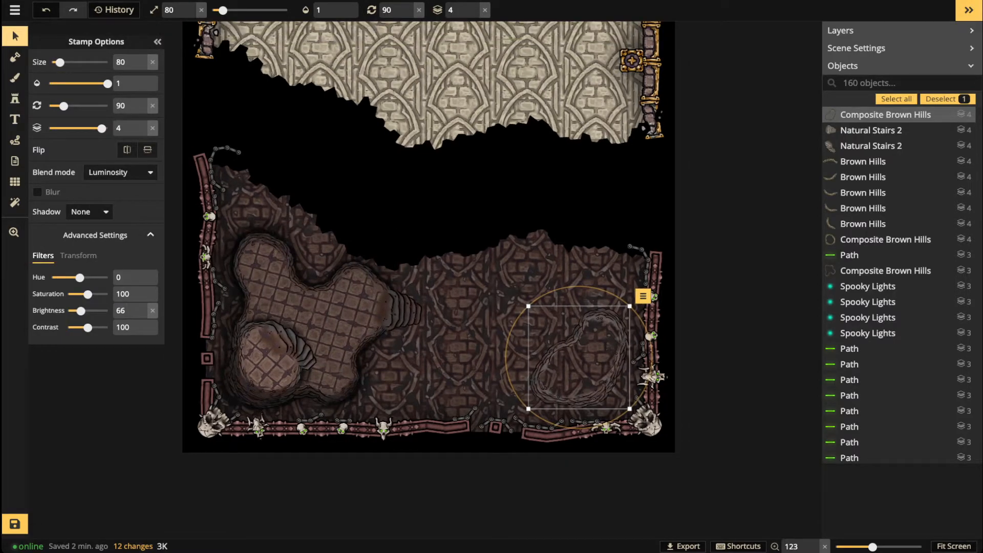
pyautogui.press('Escape')
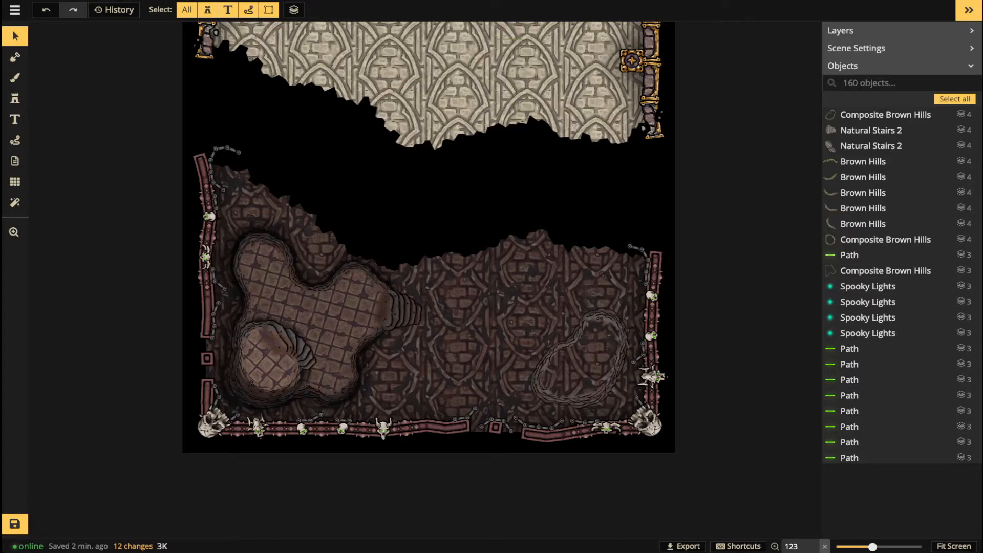
pyautogui.scroll(3, 617, 379)
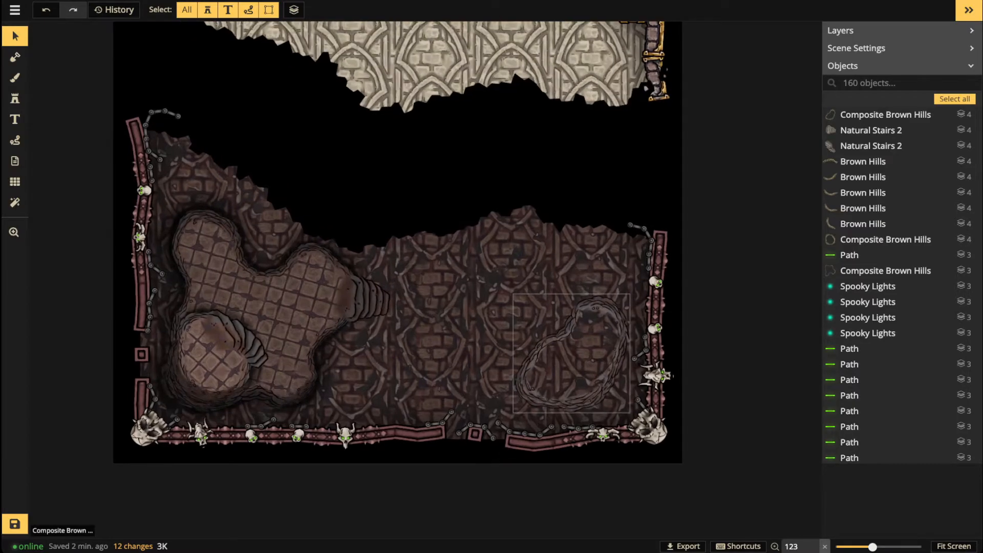
pyautogui.click(570, 368)
pyautogui.scroll(5, 570, 368)
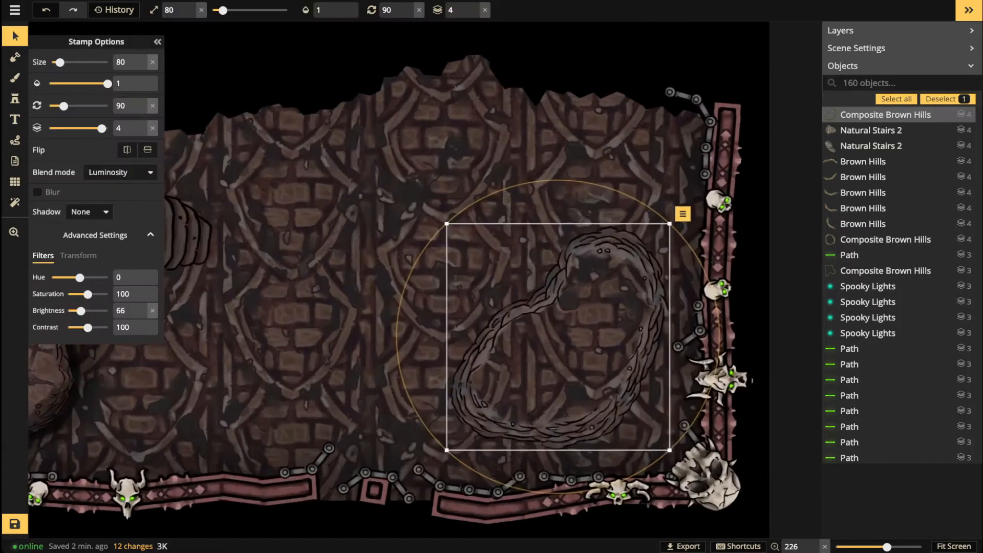
# Step: Lower the hill's brightness to 61 and load the tiled stone floor brush texture, rotated 126
pyautogui.moveTo(80, 311); pyautogui.dragTo(80, 311)
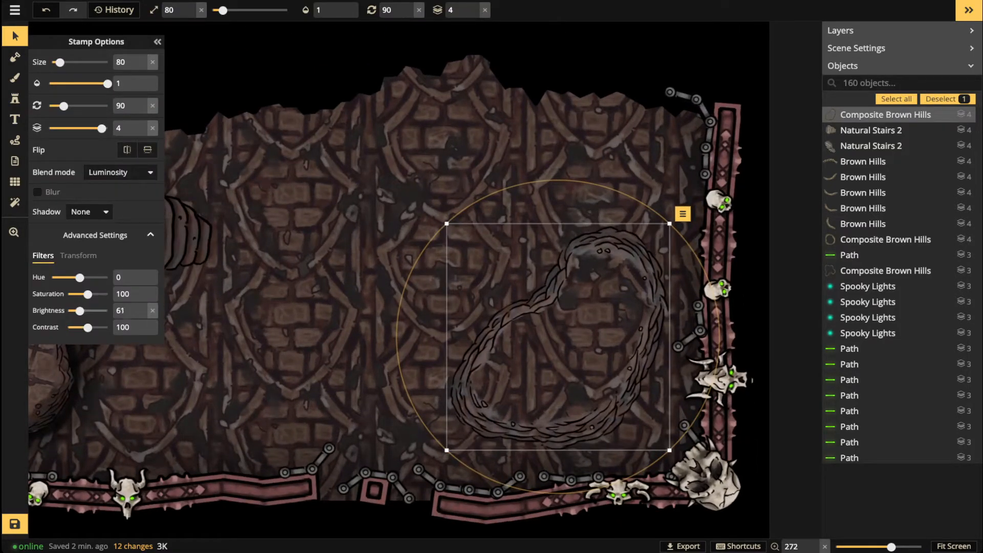
pyautogui.click(15, 78)
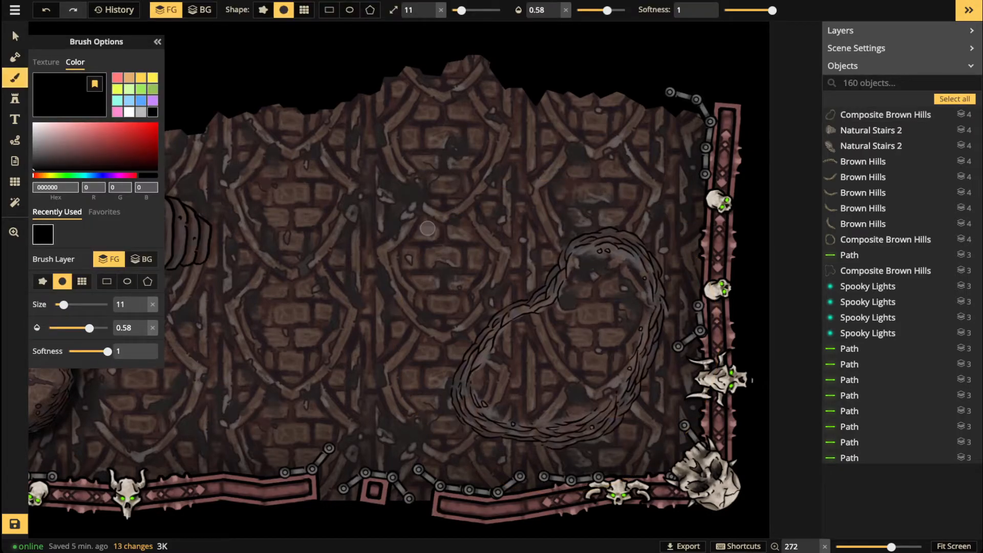
pyautogui.click(46, 62)
pyautogui.click(80, 175)
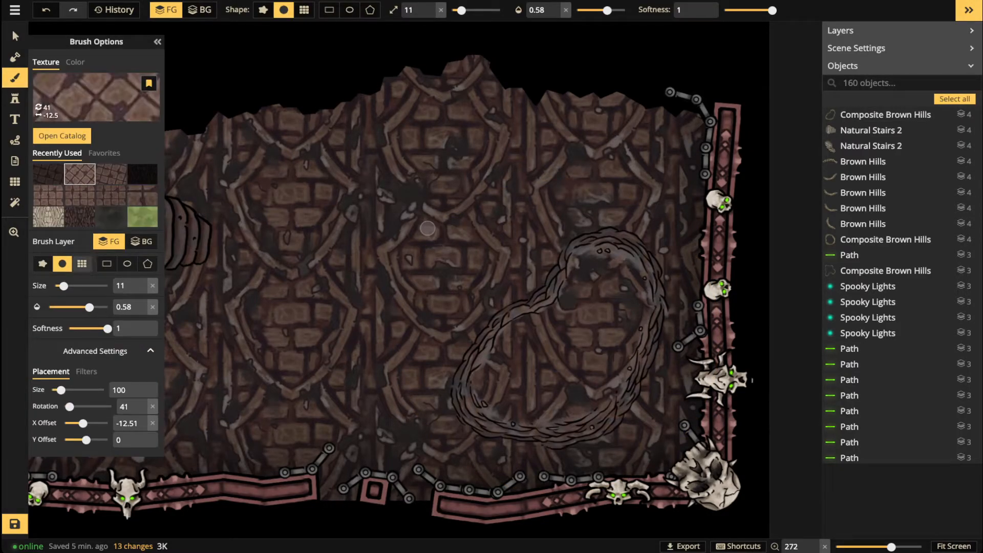
pyautogui.click(111, 174)
pyautogui.moveTo(77, 406); pyautogui.dragTo(81, 407)
pyautogui.scroll(-5, 338, 279)
pyautogui.press('space')
pyautogui.moveTo(311, 267); pyautogui.dragTo(445, 291)
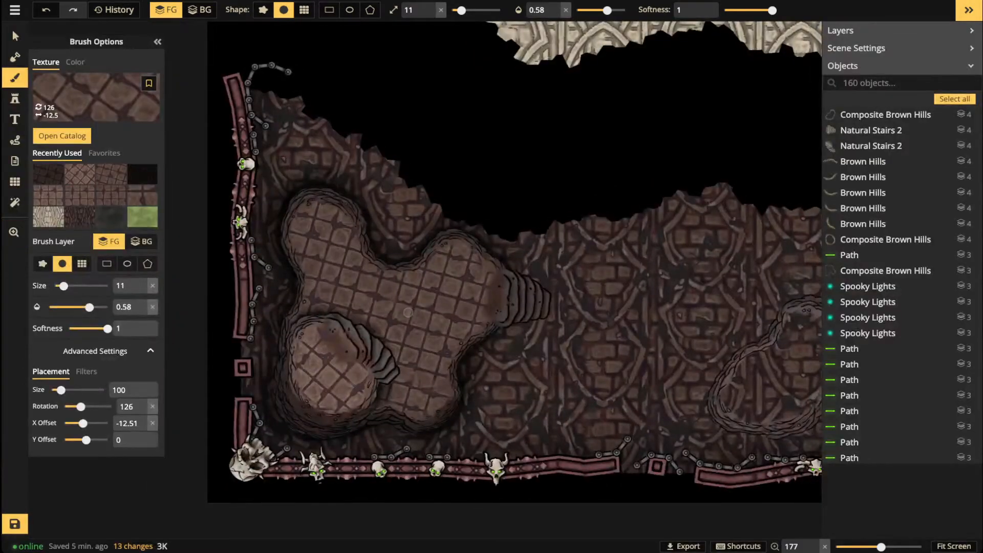
pyautogui.press('space')
pyautogui.moveTo(517, 316); pyautogui.dragTo(355, 305)
# Step: Paint the tiled floor inside the hill outline at full opacity with brush size 51
pyautogui.moveTo(633, 345)
pyautogui.mouseDown()
pyautogui.moveTo(619, 364)
pyautogui.moveTo(629, 348)
pyautogui.mouseUp()
pyautogui.moveTo(607, 10); pyautogui.dragTo(625, 10)
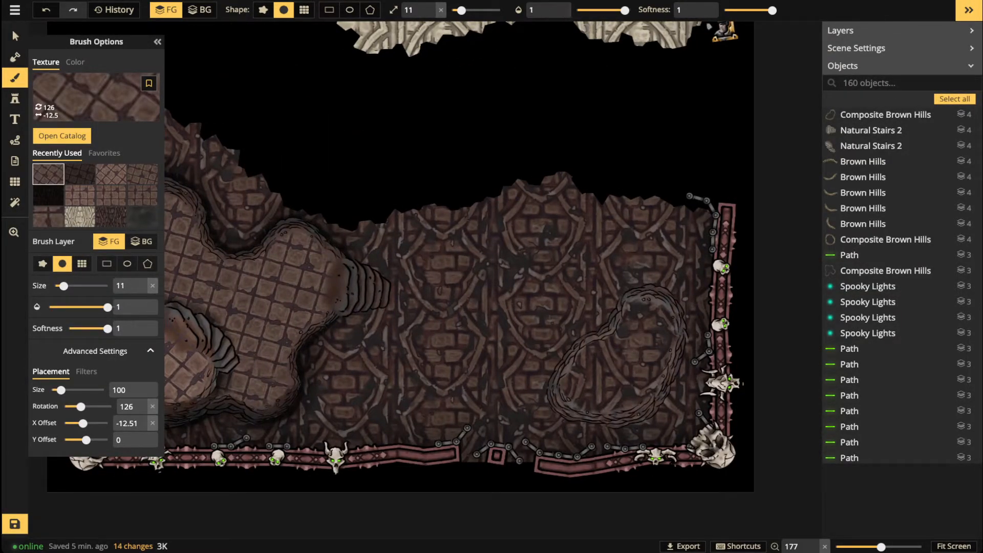
pyautogui.press(']')
pyautogui.press(']')
pyautogui.press(']')
pyautogui.press(']')
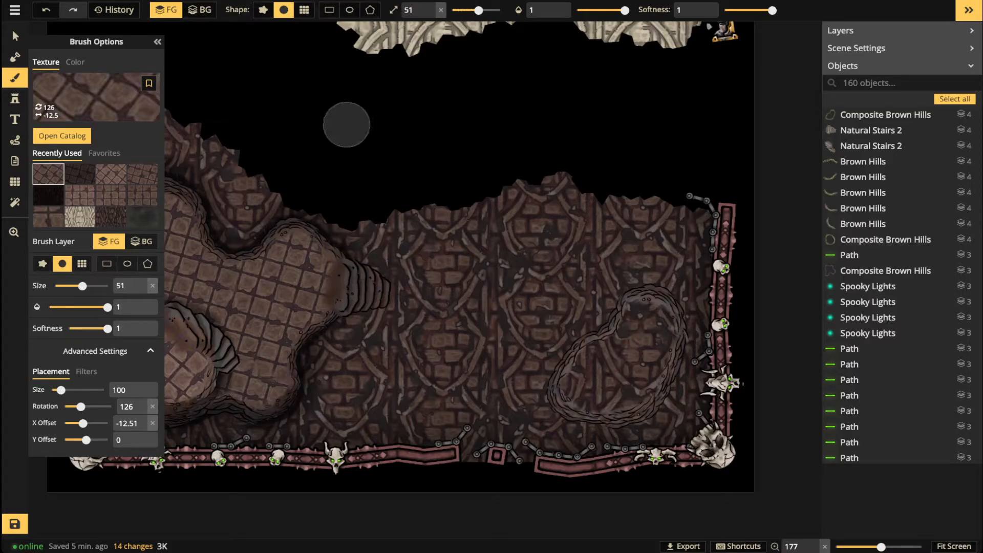
pyautogui.moveTo(600, 362)
pyautogui.mouseDown()
pyautogui.moveTo(588, 376)
pyautogui.moveTo(634, 328)
pyautogui.mouseUp()
pyautogui.moveTo(650, 320)
pyautogui.mouseDown()
pyautogui.moveTo(646, 368)
pyautogui.moveTo(633, 381)
pyautogui.moveTo(590, 400)
pyautogui.moveTo(564, 393)
pyautogui.moveTo(626, 379)
pyautogui.moveTo(657, 313)
pyautogui.moveTo(638, 312)
pyautogui.moveTo(650, 318)
pyautogui.moveTo(626, 350)
pyautogui.moveTo(578, 368)
pyautogui.moveTo(580, 391)
pyautogui.moveTo(615, 377)
pyautogui.moveTo(640, 335)
pyautogui.mouseUp()
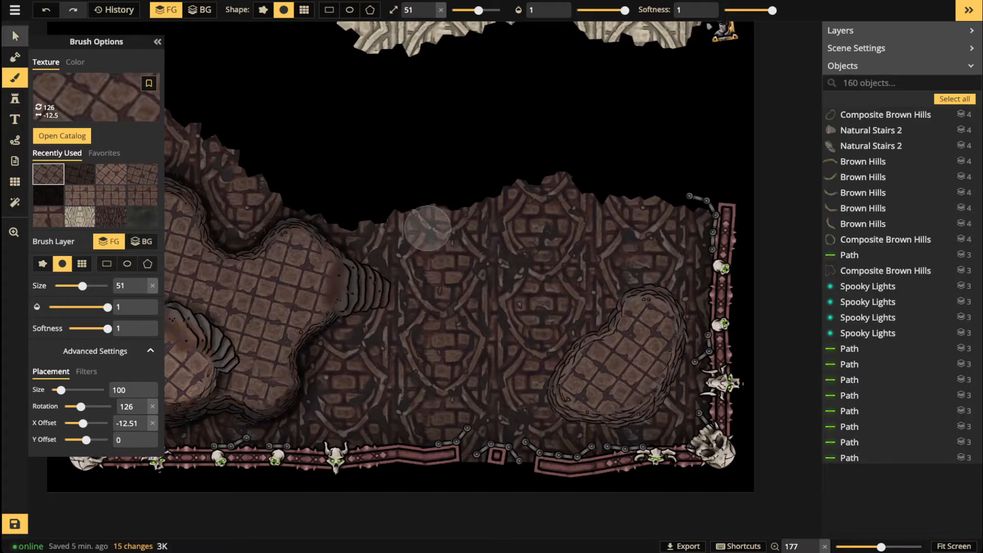
pyautogui.click(15, 36)
pyautogui.scroll(-3, 378, 266)
pyautogui.scroll(4, 574, 358)
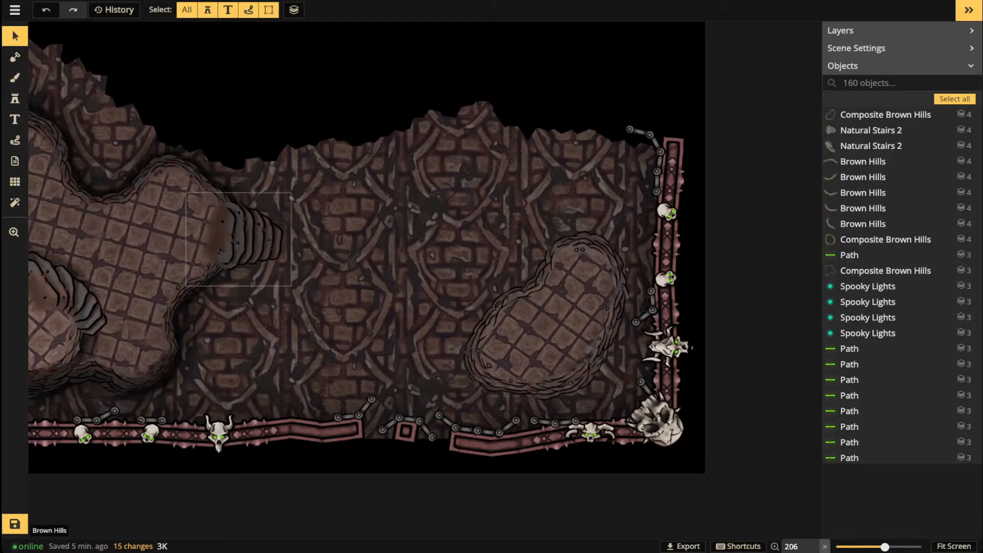
# Step: Shade the patch's upper-left edge with the dark texture at size 31, opacity 0.45
pyautogui.click(15, 78)
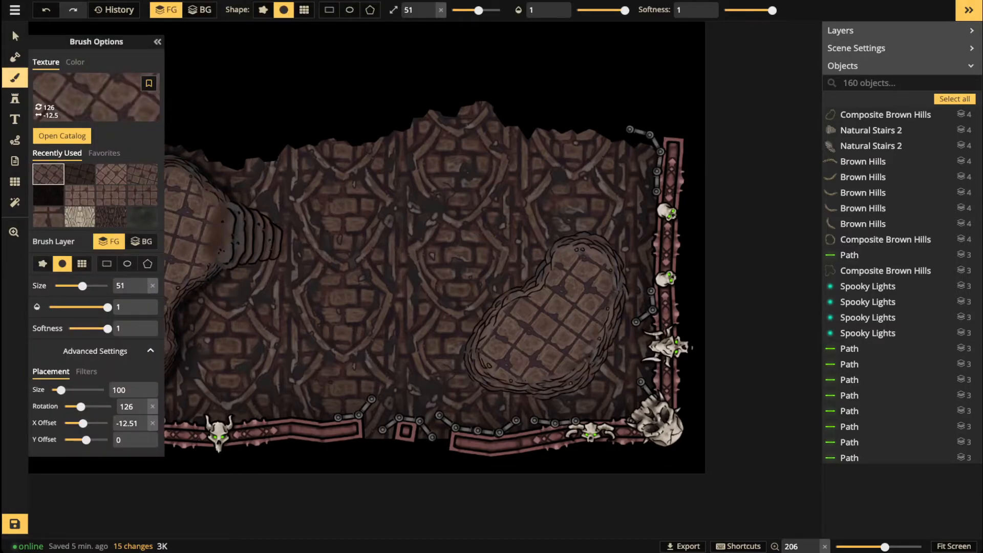
pyautogui.click(48, 195)
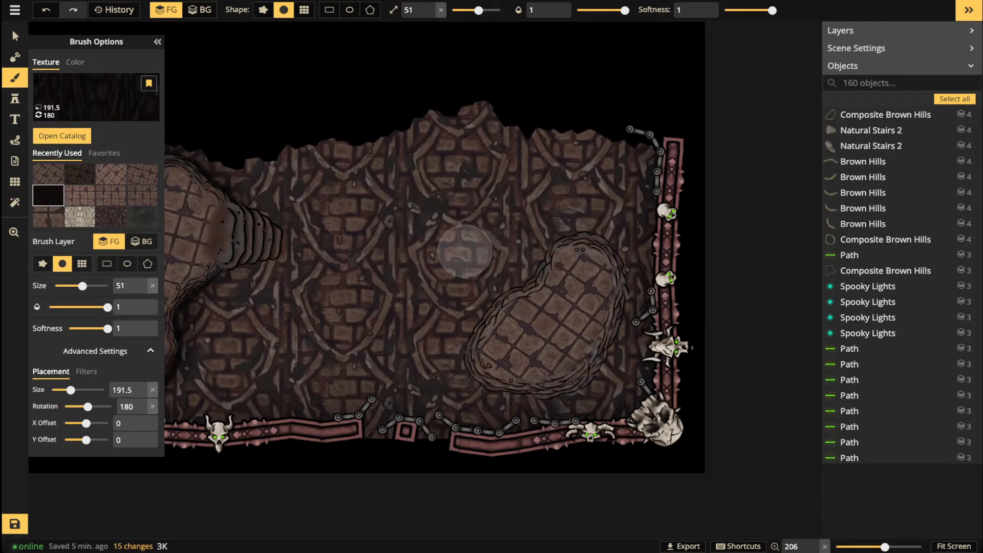
pyautogui.press('[')
pyautogui.press('[')
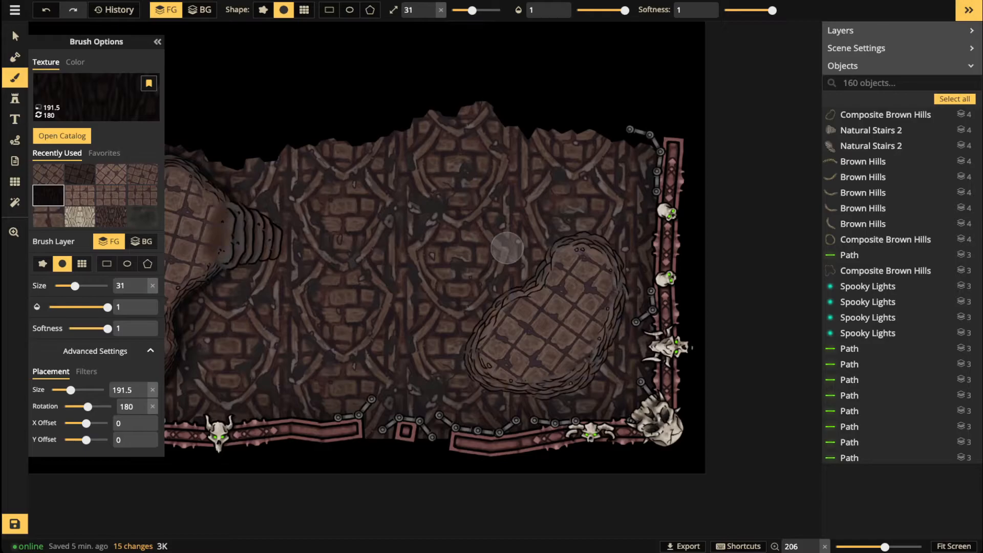
pyautogui.click(601, 10)
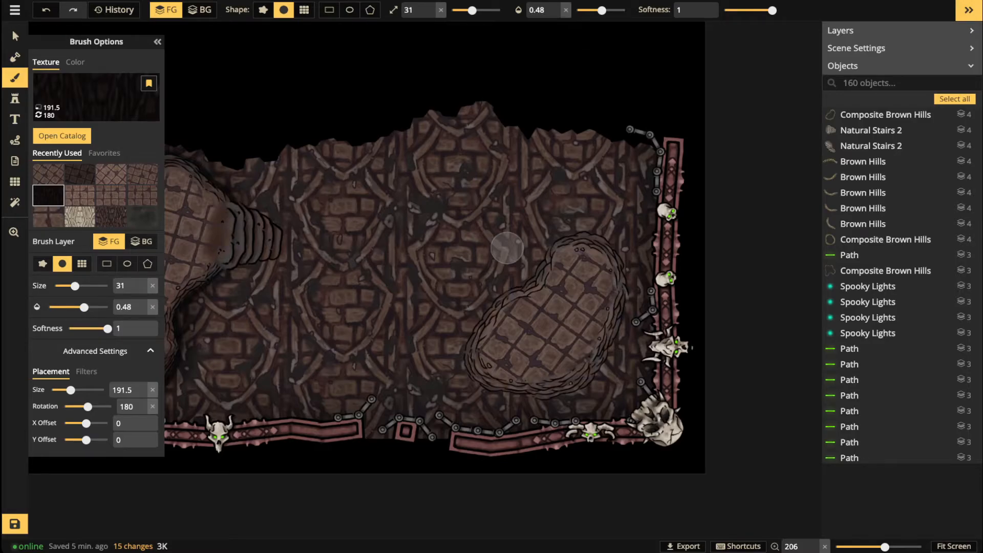
pyautogui.moveTo(601, 10); pyautogui.dragTo(600, 10)
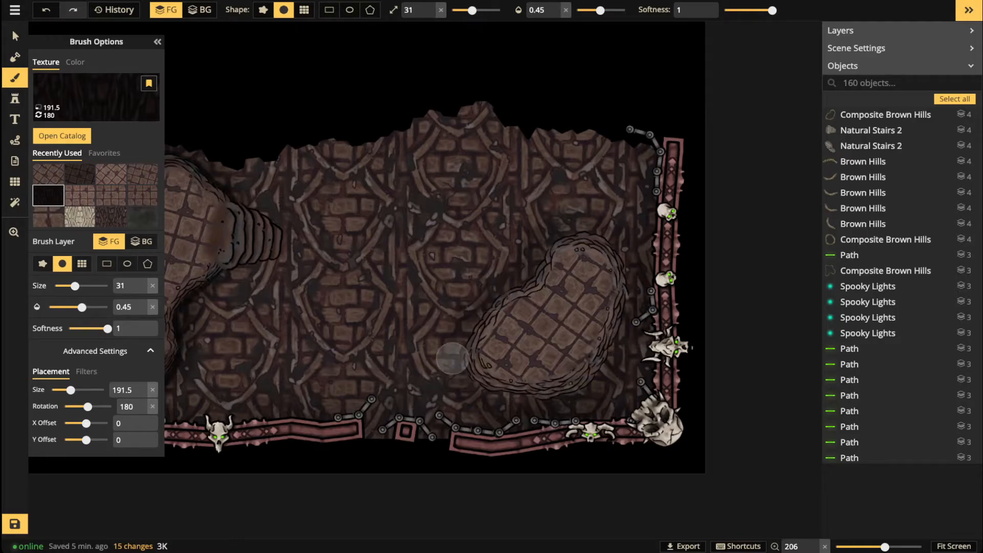
pyautogui.moveTo(585, 239)
pyautogui.mouseDown()
pyautogui.moveTo(454, 328)
pyautogui.moveTo(491, 387)
pyautogui.moveTo(542, 396)
pyautogui.moveTo(621, 249)
pyautogui.mouseUp()
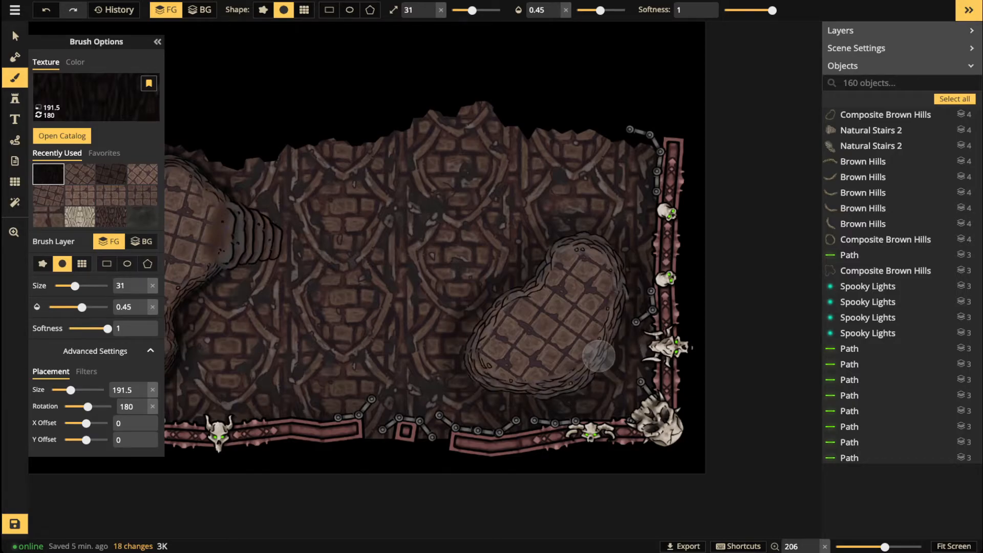
# Step: Paint a black shadow along the upper-left edge at size 13, opacity 0.82
pyautogui.click(76, 62)
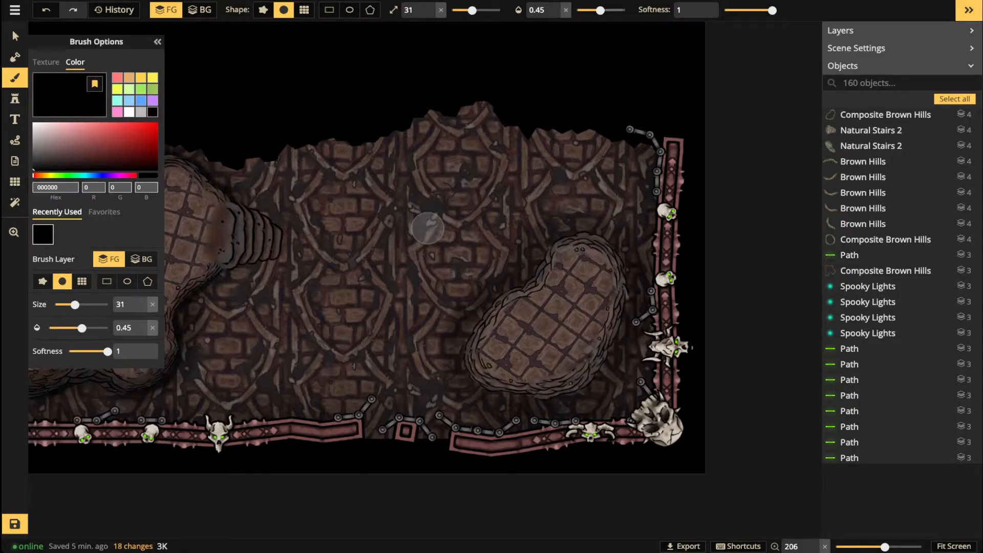
pyautogui.click(610, 10)
pyautogui.click(463, 11)
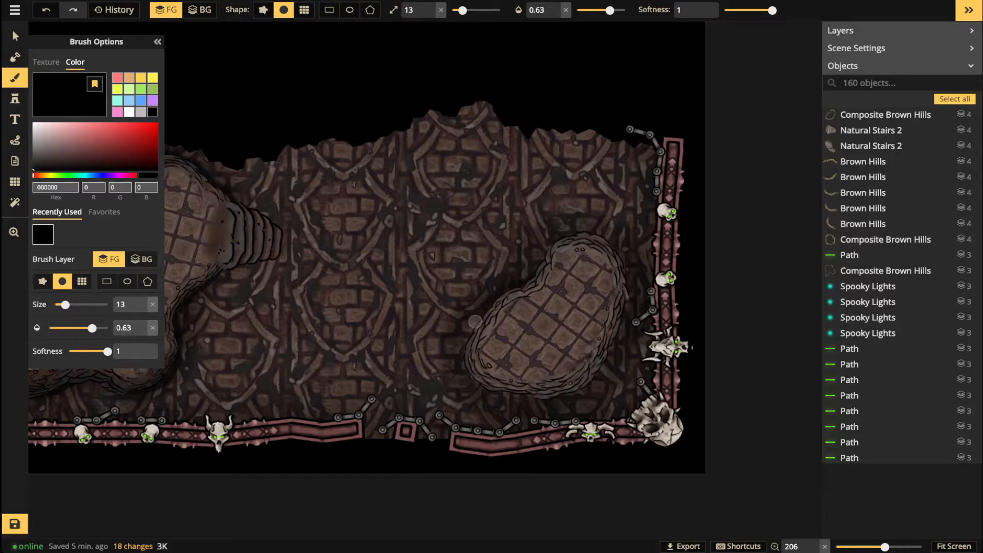
pyautogui.click(618, 11)
pyautogui.moveTo(524, 284)
pyautogui.mouseDown()
pyautogui.moveTo(474, 327)
pyautogui.moveTo(466, 372)
pyautogui.moveTo(483, 389)
pyautogui.moveTo(482, 378)
pyautogui.moveTo(535, 391)
pyautogui.moveTo(490, 391)
pyautogui.moveTo(500, 397)
pyautogui.moveTo(538, 398)
pyautogui.moveTo(613, 356)
pyautogui.moveTo(571, 393)
pyautogui.moveTo(624, 329)
pyautogui.moveTo(632, 291)
pyautogui.moveTo(619, 248)
pyautogui.moveTo(586, 229)
pyautogui.moveTo(564, 235)
pyautogui.moveTo(508, 291)
pyautogui.mouseUp()
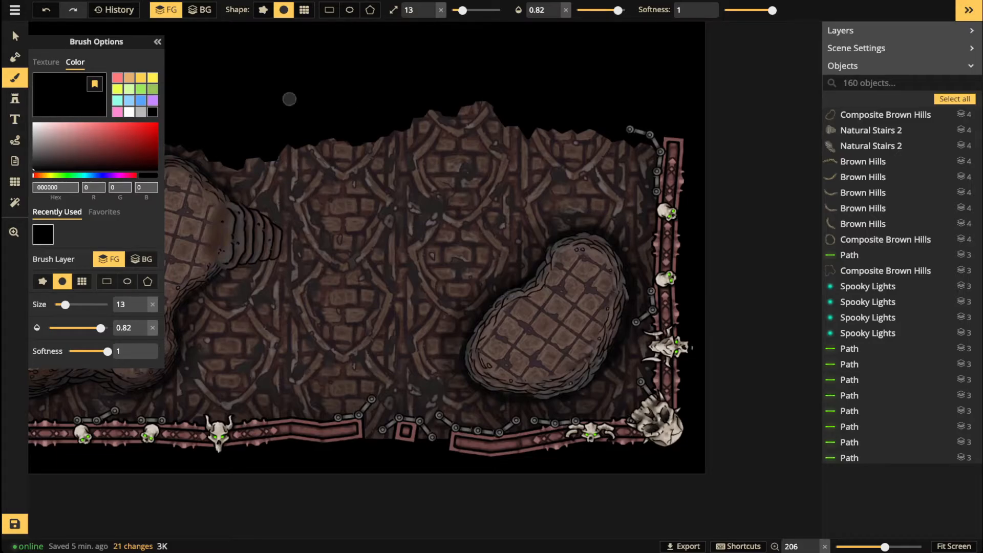
# Step: Zoom out to the whole portrait map and save its 21 pending changes
pyautogui.click(15, 35)
pyautogui.scroll(-2, 364, 193)
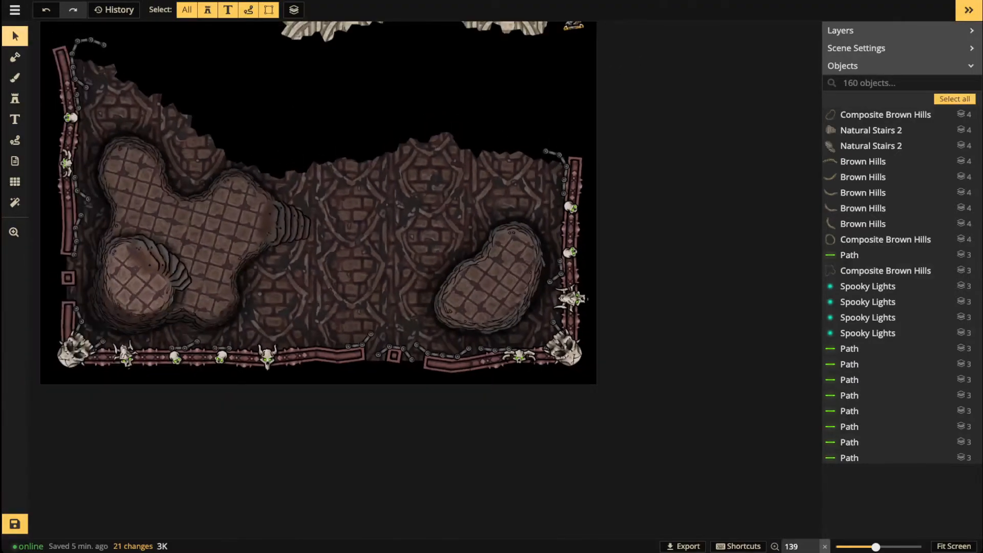
pyautogui.scroll(-1, 345, 206)
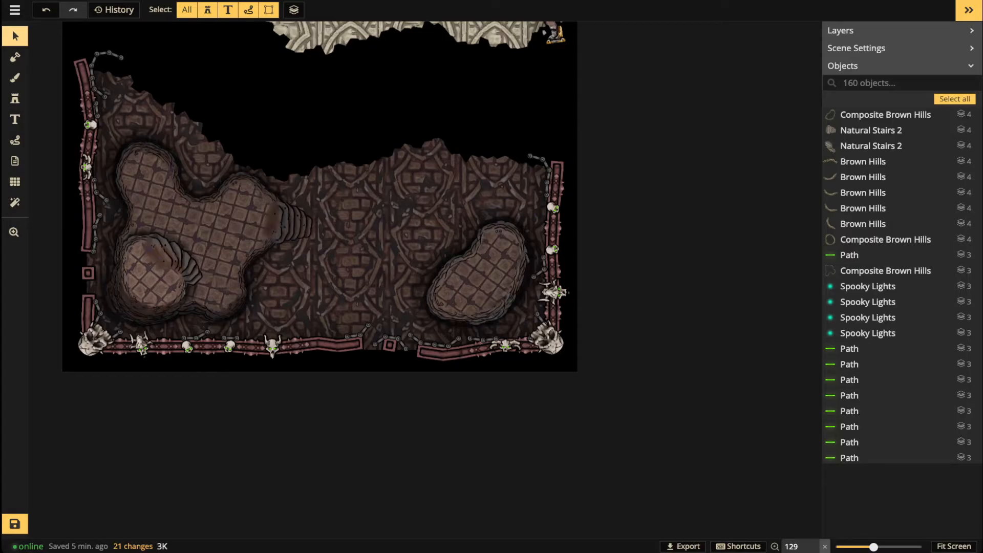
pyautogui.scroll(3, 297, 240)
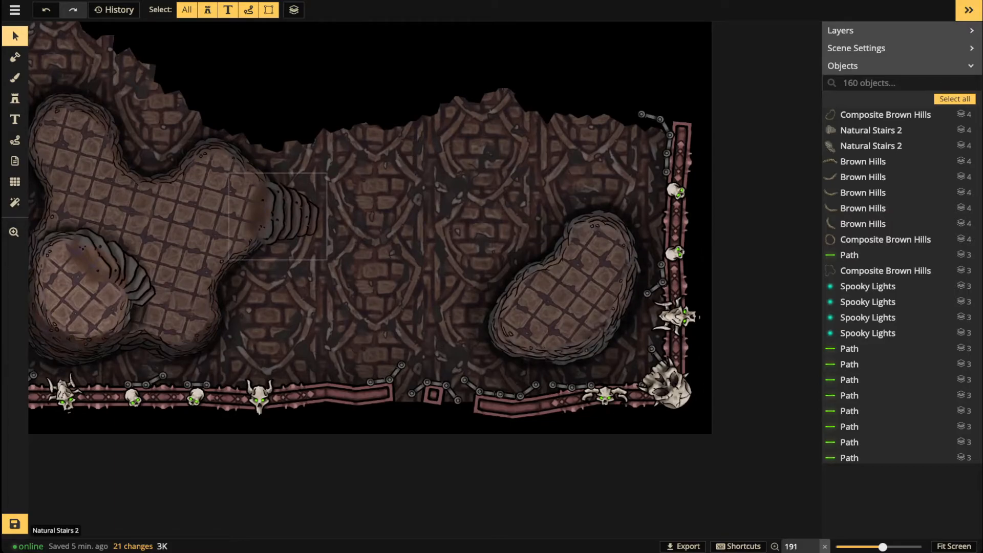
pyautogui.scroll(-1, 297, 240)
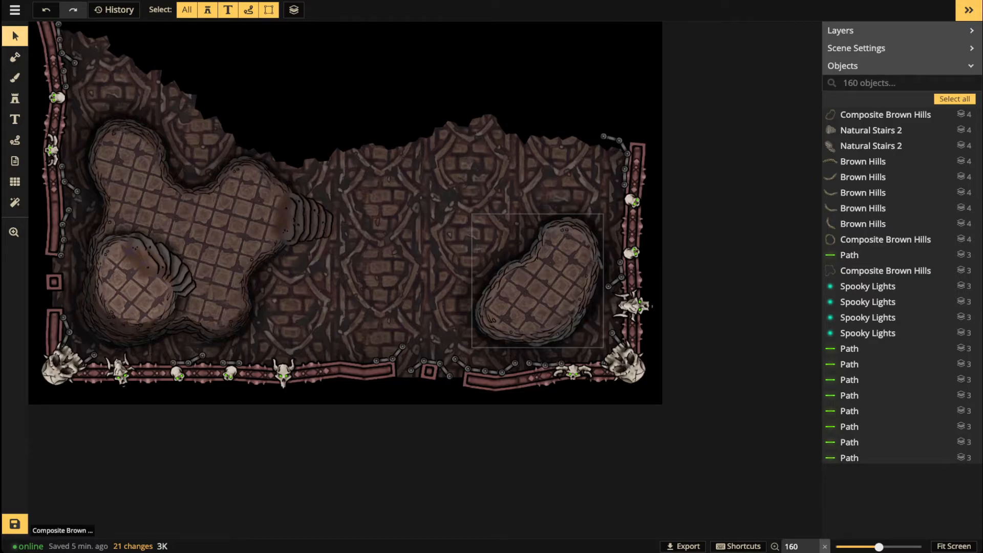
pyautogui.scroll(-5, 436, 399)
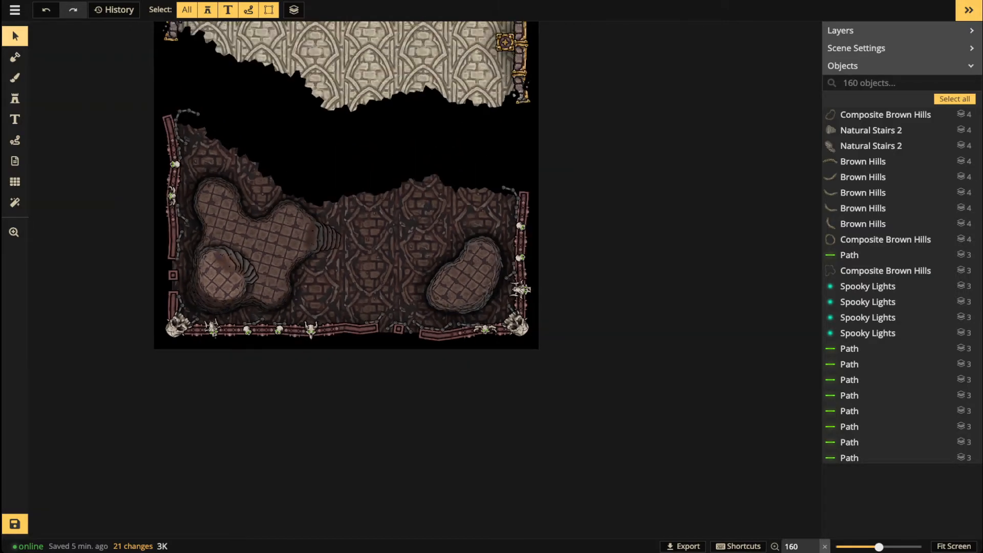
pyautogui.moveTo(364, 282); pyautogui.dragTo(422, 319)
pyautogui.scroll(-2, 431, 293)
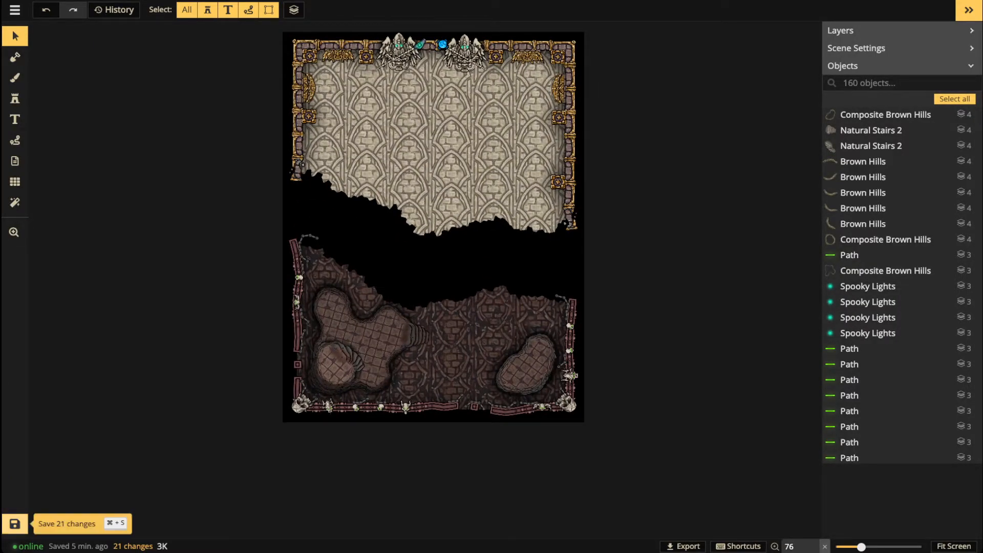
pyautogui.hotkey('ctrl', 's')
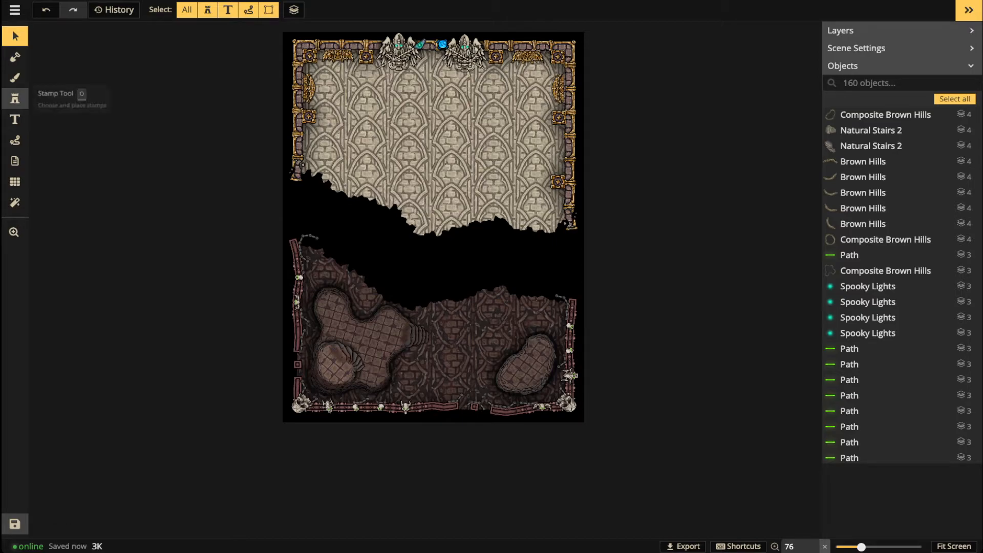
# Step: Pick the Fountain stamp from a 'fountain' catalog search at size 130
pyautogui.click(14, 98)
pyautogui.press('f')
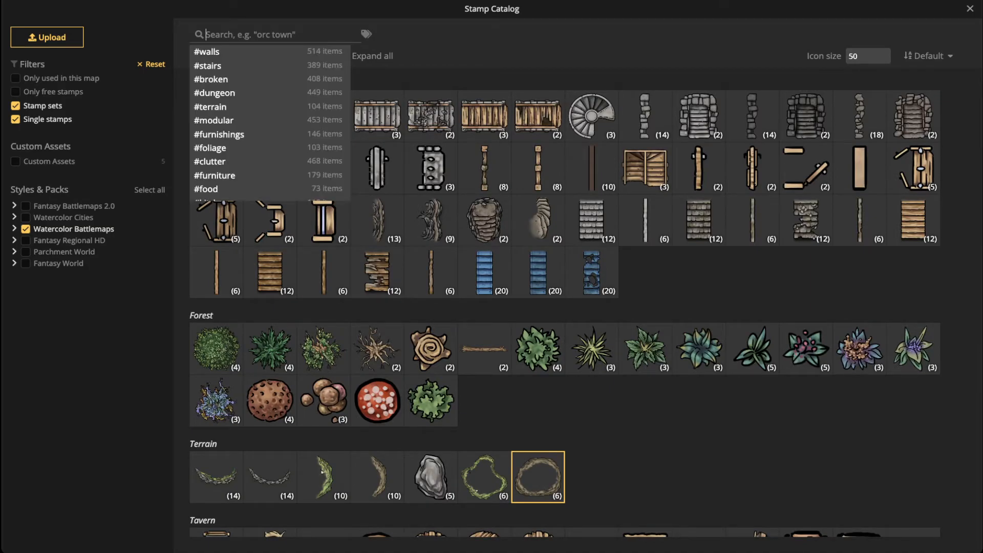
pyautogui.write('fountain')
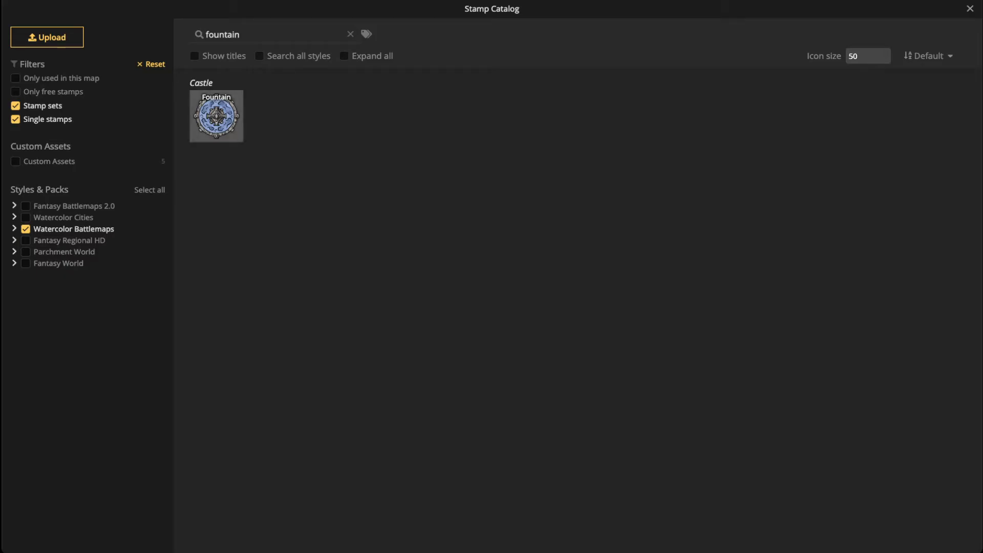
pyautogui.click(216, 116)
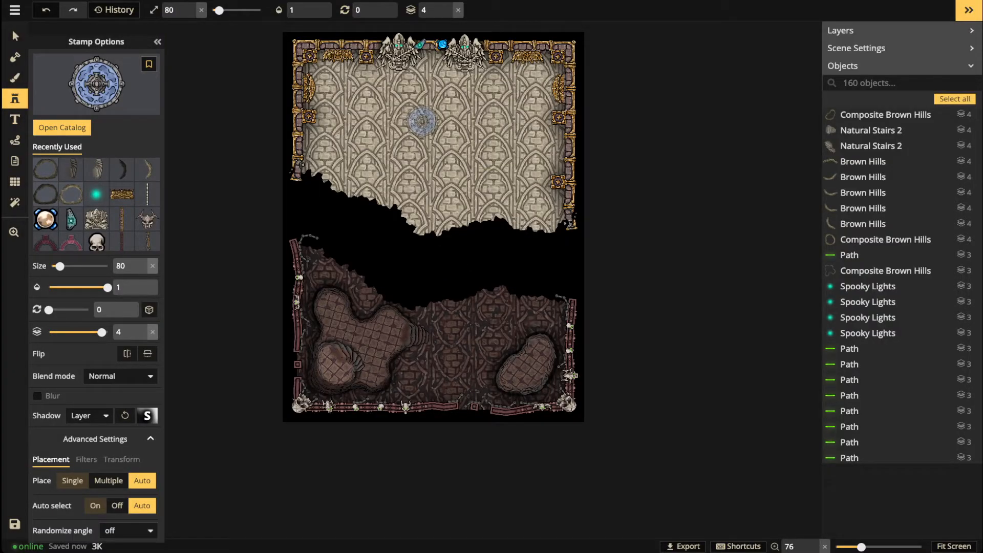
pyautogui.click(201, 10)
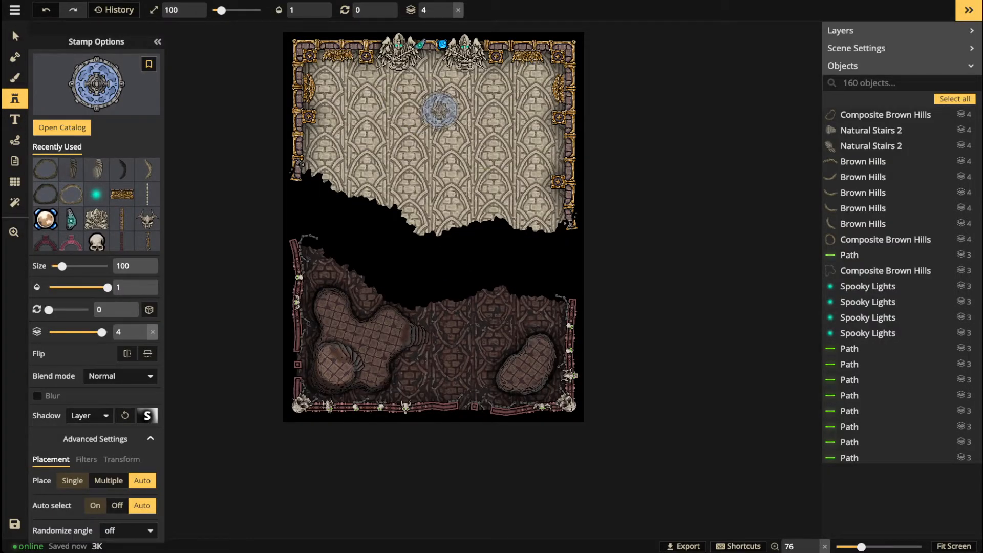
# Step: Place the fountain at the top of the hall and drop it to layer -3 behind the statues
pyautogui.moveTo(422, 119); pyautogui.dragTo(418, 147)
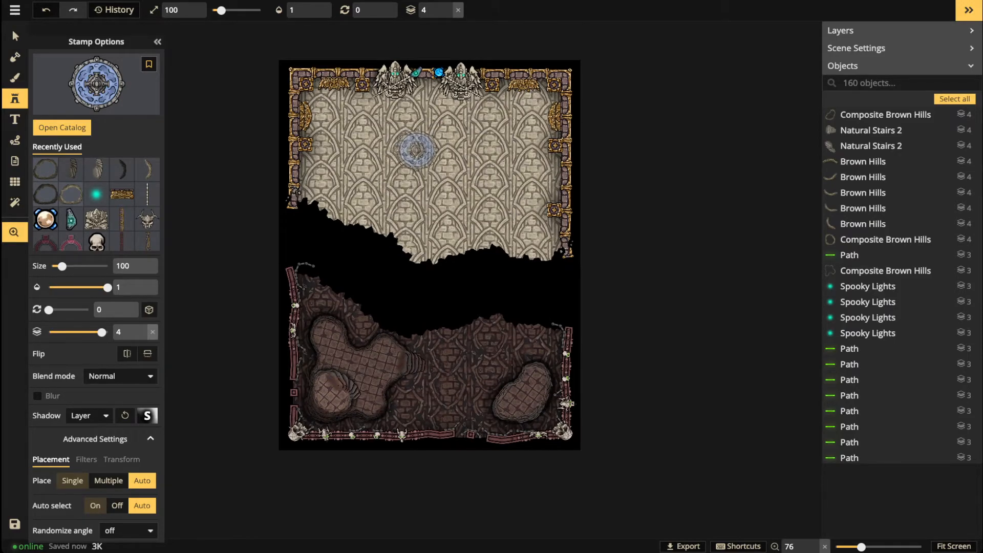
pyautogui.scroll(2, 418, 147)
pyautogui.scroll(5, 419, 147)
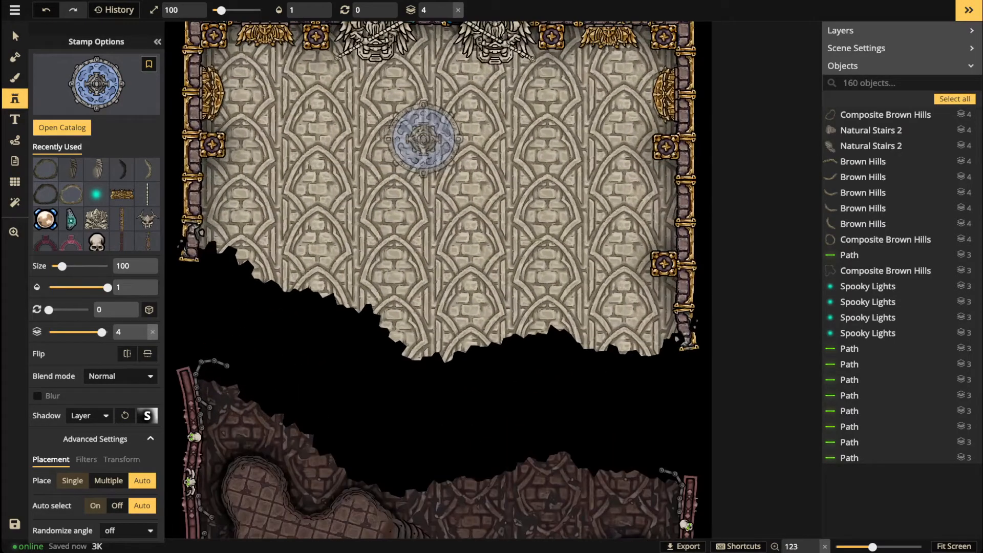
pyautogui.scroll(1, 424, 136)
pyautogui.scroll(1, 429, 136)
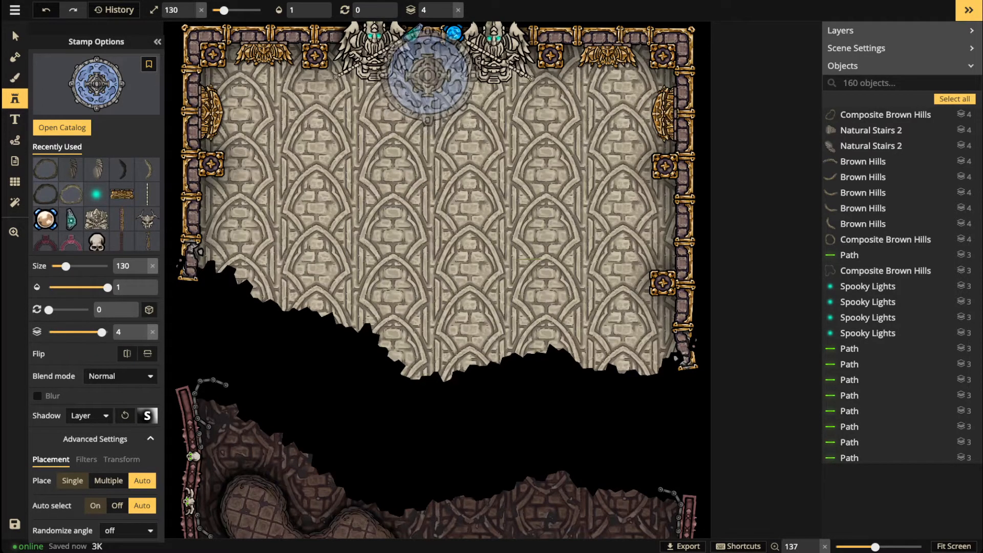
pyautogui.click(429, 69)
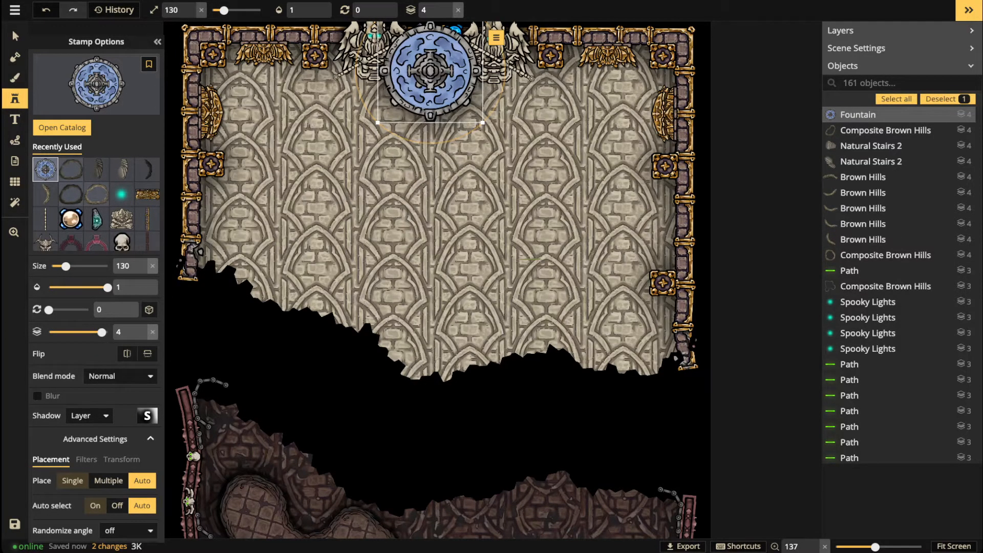
pyautogui.click(447, 14)
pyautogui.click(447, 14)
pyautogui.click(447, 14)
pyautogui.click(448, 14)
pyautogui.click(448, 13)
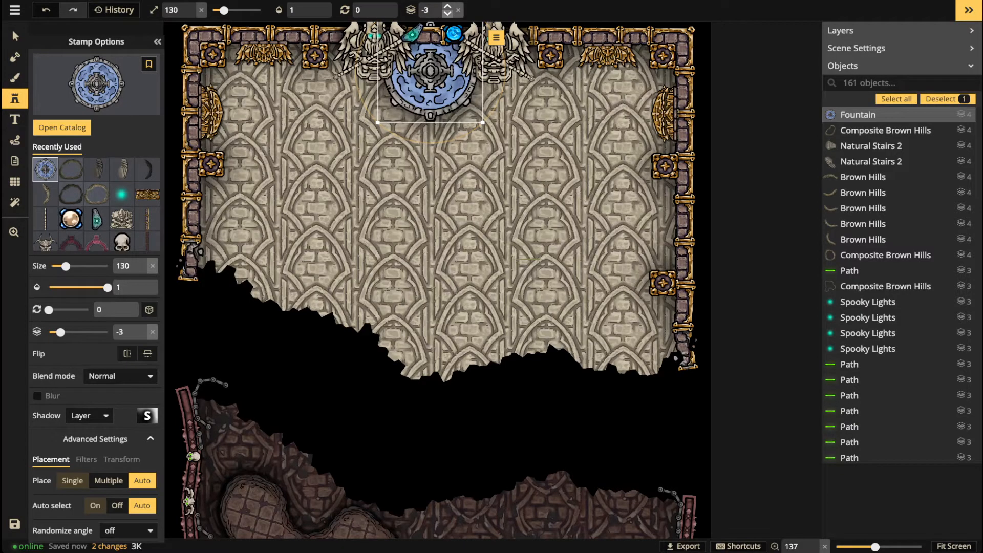
# Step: Nudge the fountain slightly lower and raise its saturation to 200
pyautogui.moveTo(430, 87); pyautogui.dragTo(431, 94)
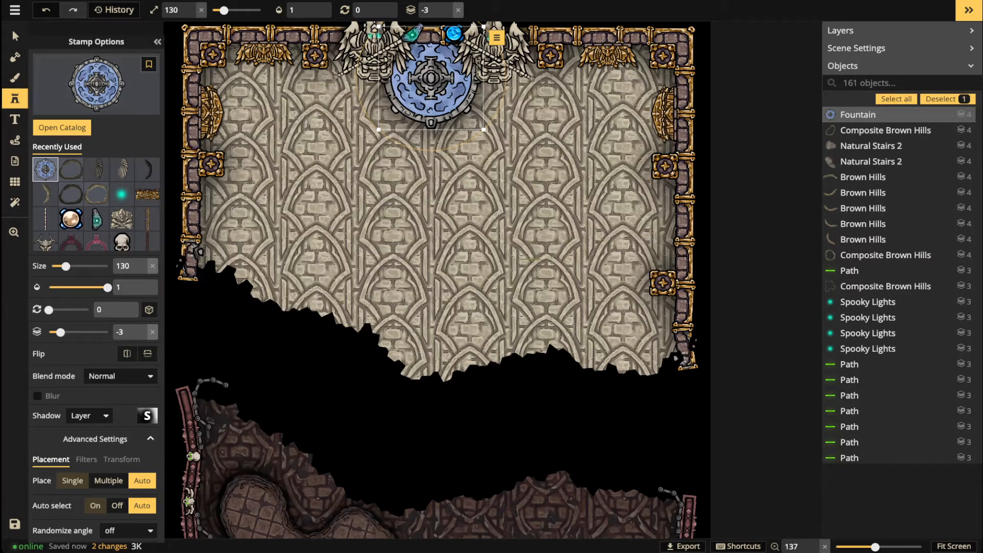
pyautogui.click(89, 415)
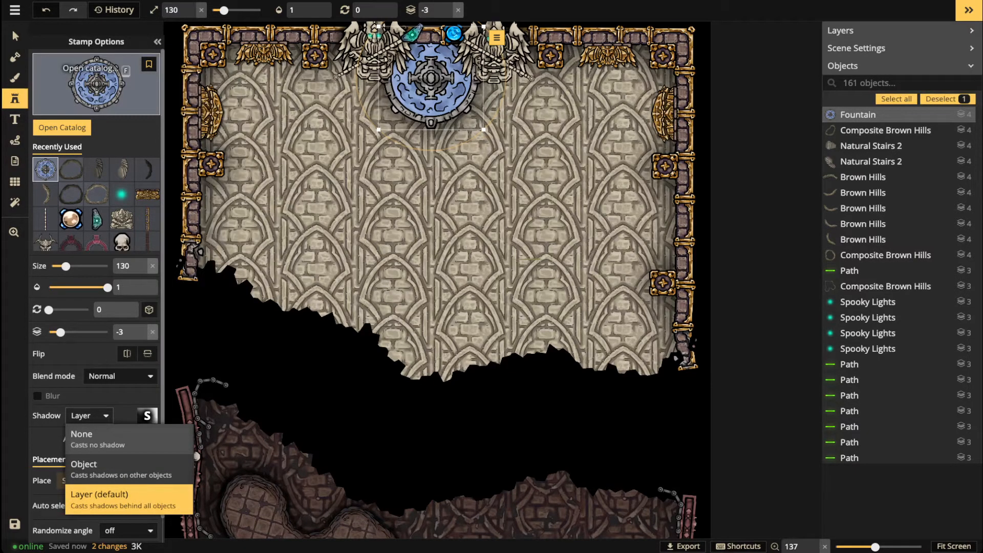
pyautogui.click(15, 35)
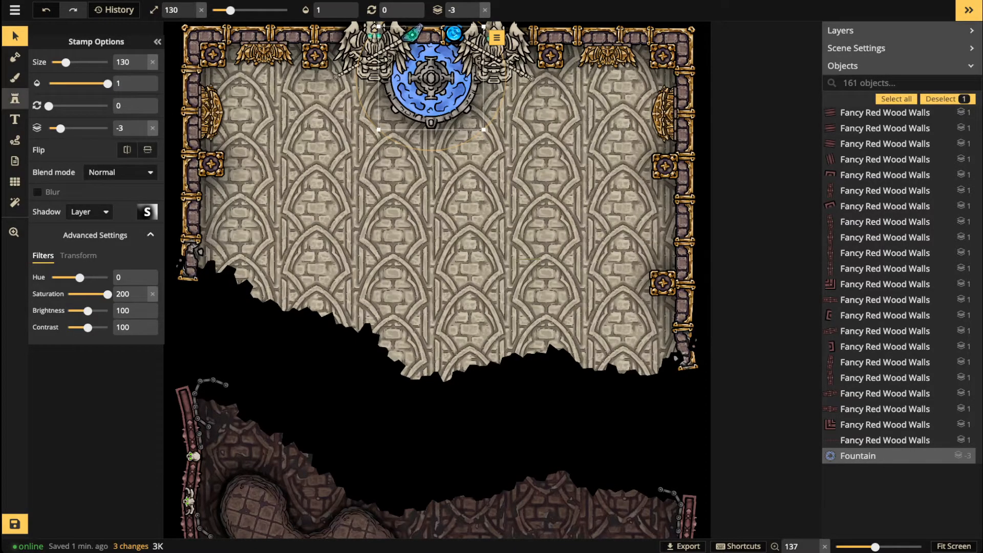
pyautogui.click(14, 99)
pyautogui.click(52, 128)
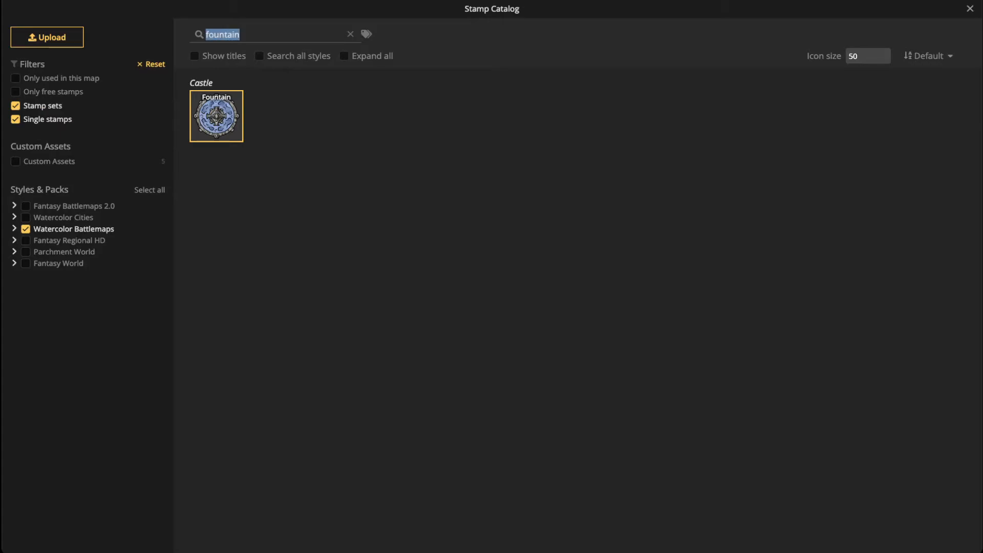
# Step: Place a rotated curved Modular Stone Stairs piece on layer -4 beneath the fountain
pyautogui.write('stair')
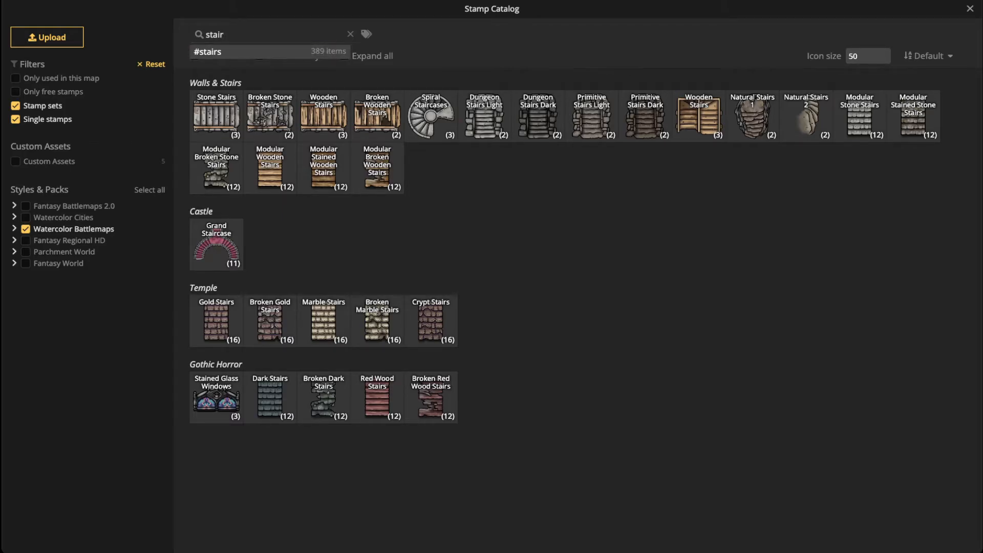
pyautogui.click(372, 56)
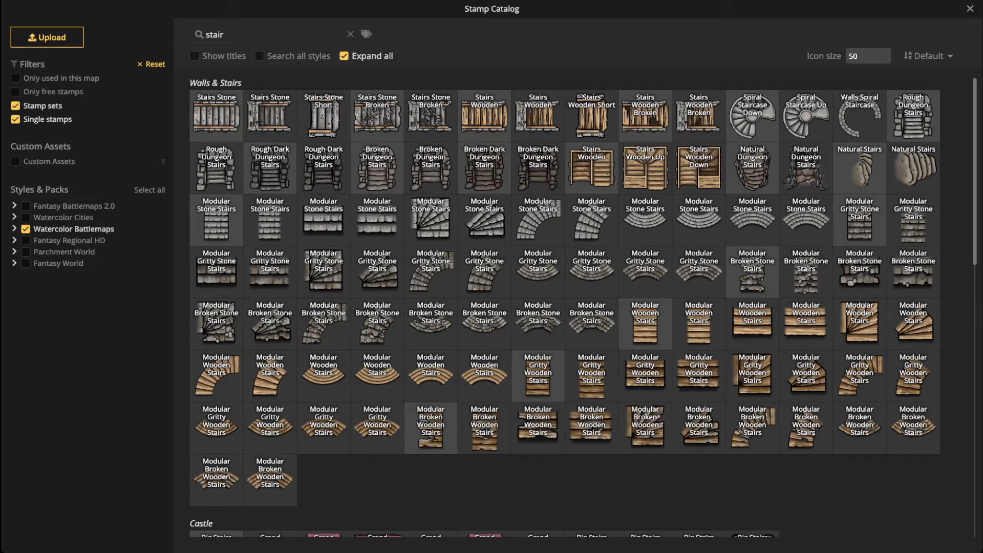
pyautogui.click(645, 217)
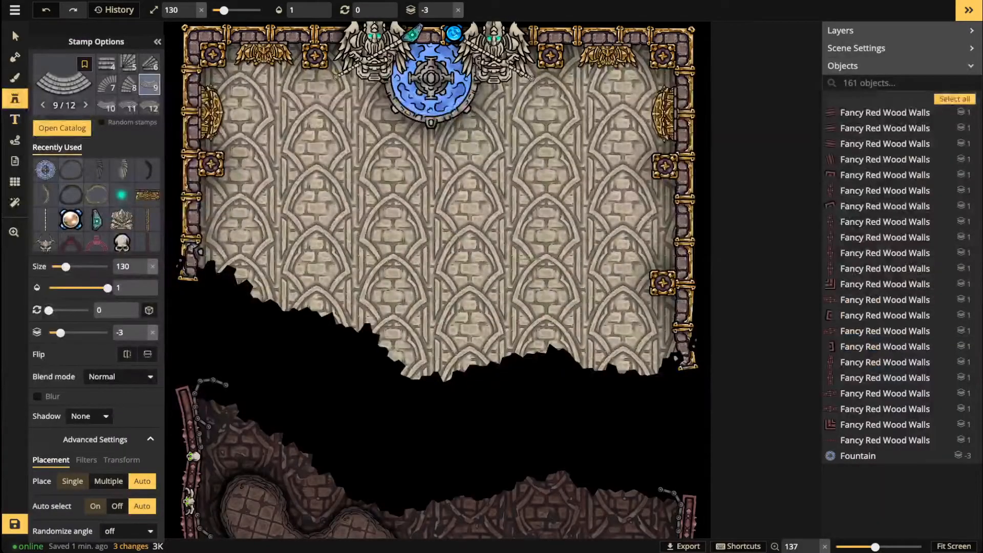
pyautogui.scroll(4, 425, 134)
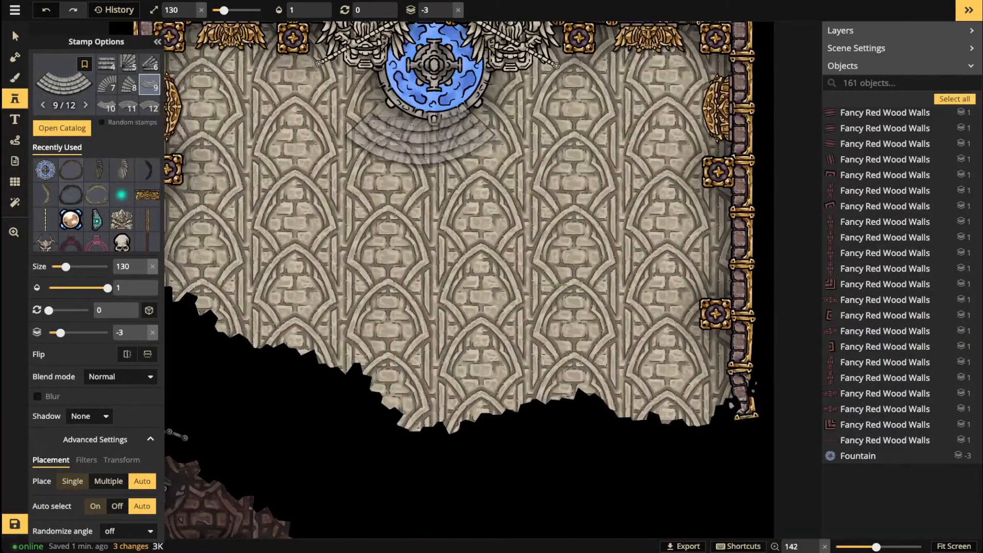
pyautogui.scroll(3, 435, 118)
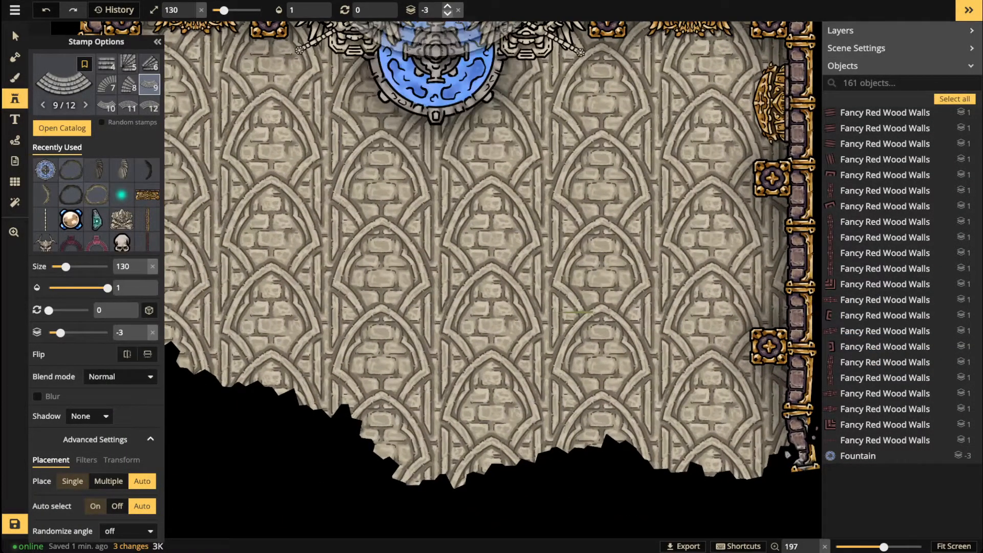
pyautogui.click(447, 14)
pyautogui.press('space')
pyautogui.moveTo(453, 136); pyautogui.dragTo(450, 267)
pyautogui.press('.')
pyautogui.press('.')
pyautogui.press('.')
pyautogui.click(384, 228)
pyautogui.moveTo(383, 228); pyautogui.dragTo(385, 233)
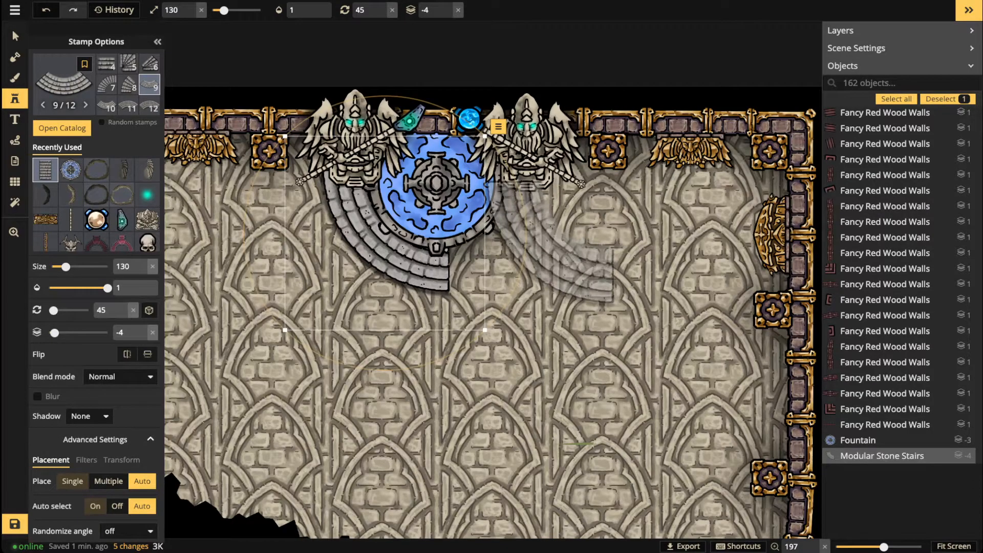
# Step: Add a second curved stair piece beside the first, completing the fountain's semicircular base
pyautogui.scroll(-6, 524, 235)
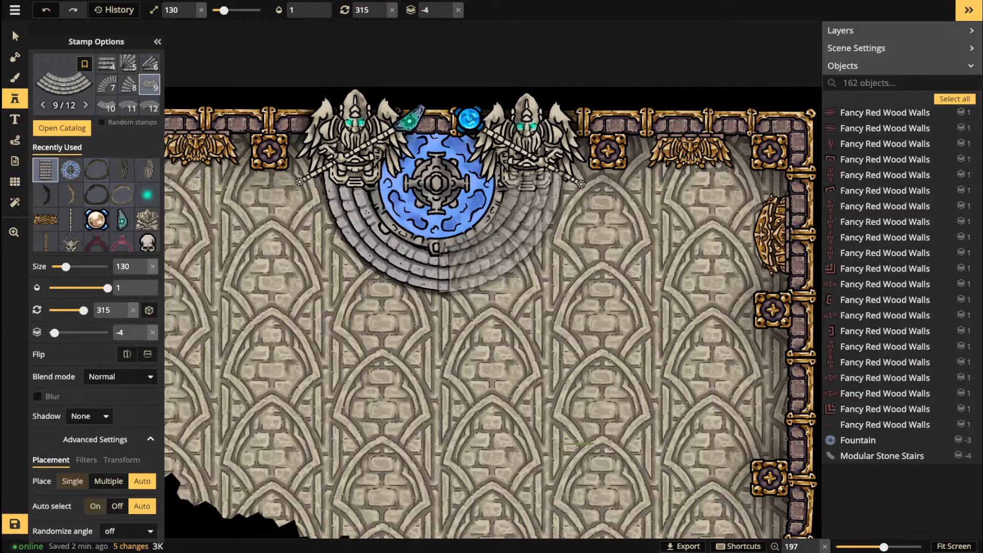
pyautogui.click(501, 230)
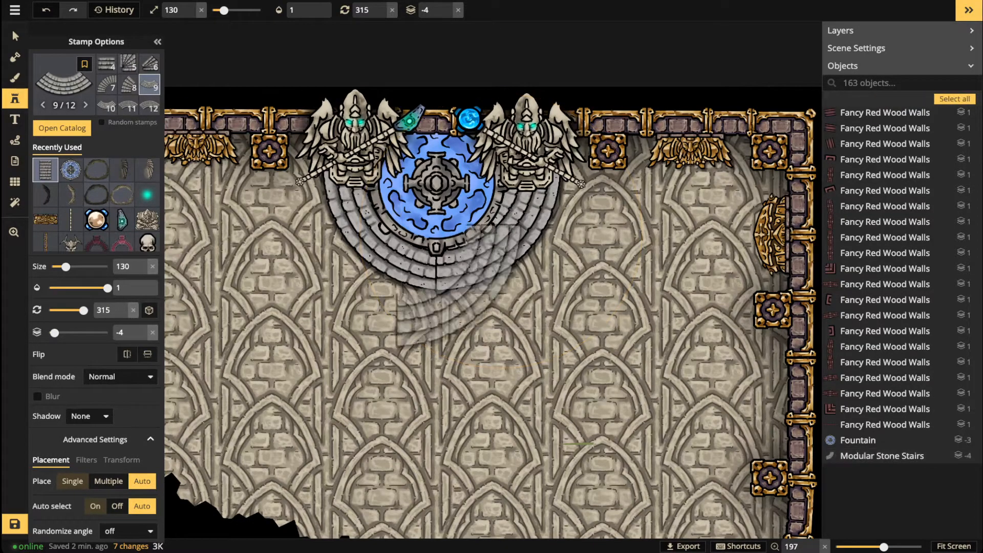
pyautogui.click(15, 36)
pyautogui.moveTo(523, 230); pyautogui.dragTo(518, 230)
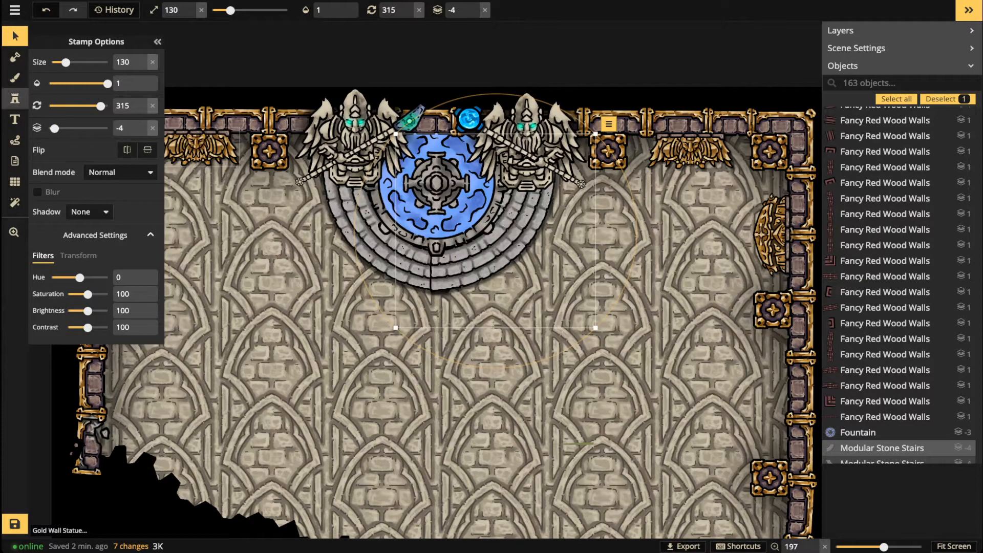
# Step: Move both stair pieces down-left, then narrow them to about 88% width
pyautogui.click(356, 237)
pyautogui.moveTo(357, 237); pyautogui.dragTo(319, 308)
pyautogui.moveTo(511, 236); pyautogui.dragTo(474, 307)
pyautogui.keyDown('shift'); pyautogui.click(353, 322); pyautogui.keyUp('shift')
pyautogui.moveTo(353, 322); pyautogui.dragTo(389, 347)
pyautogui.click(79, 255)
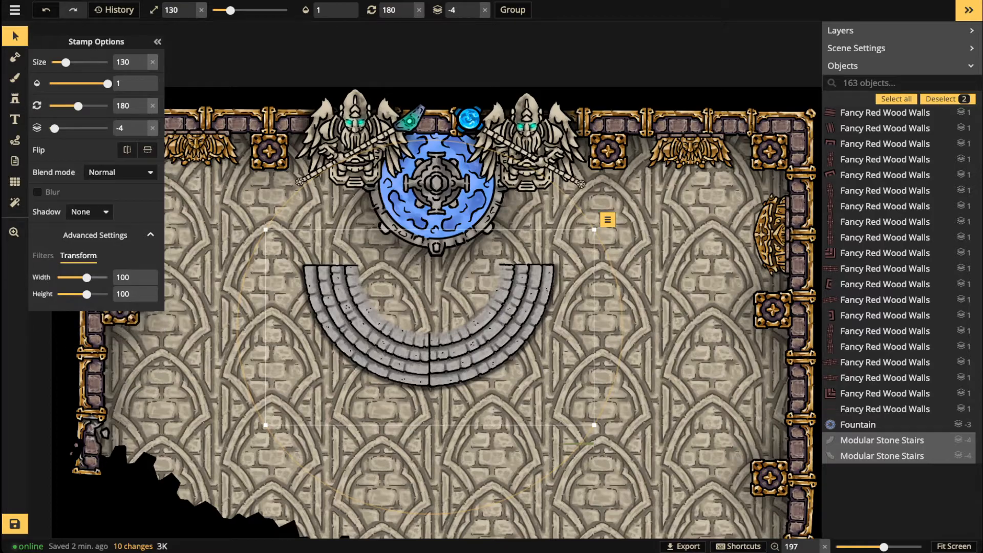
pyautogui.moveTo(86, 277); pyautogui.dragTo(86, 278)
# Step: Fit both stair pieces snugly around the fountain and deselect them
pyautogui.click(497, 333)
pyautogui.moveTo(497, 332); pyautogui.dragTo(491, 332)
pyautogui.keyDown('shift'); pyautogui.click(374, 343); pyautogui.keyUp('shift')
pyautogui.moveTo(374, 343); pyautogui.dragTo(386, 257)
pyautogui.click(354, 126)
# Step: Nudge the left marble statue slightly to the left
pyautogui.click(355, 125)
pyautogui.moveTo(354, 125); pyautogui.dragTo(350, 124)
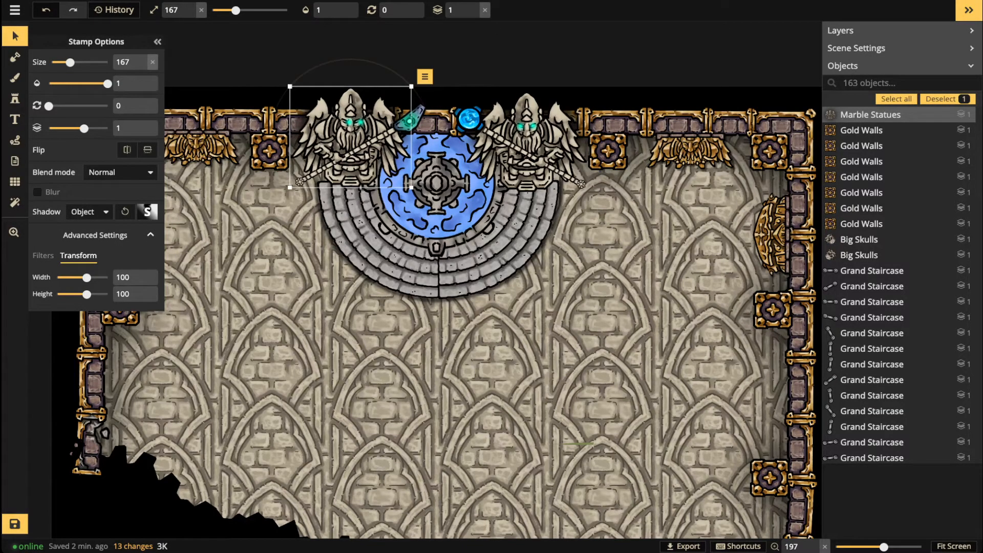
pyautogui.press('Escape')
# Step: Shift the green Artifact and all Marble Railings staff pieces slightly up-left into the statue's hands
pyautogui.click(410, 123)
pyautogui.scroll(3, 409, 125)
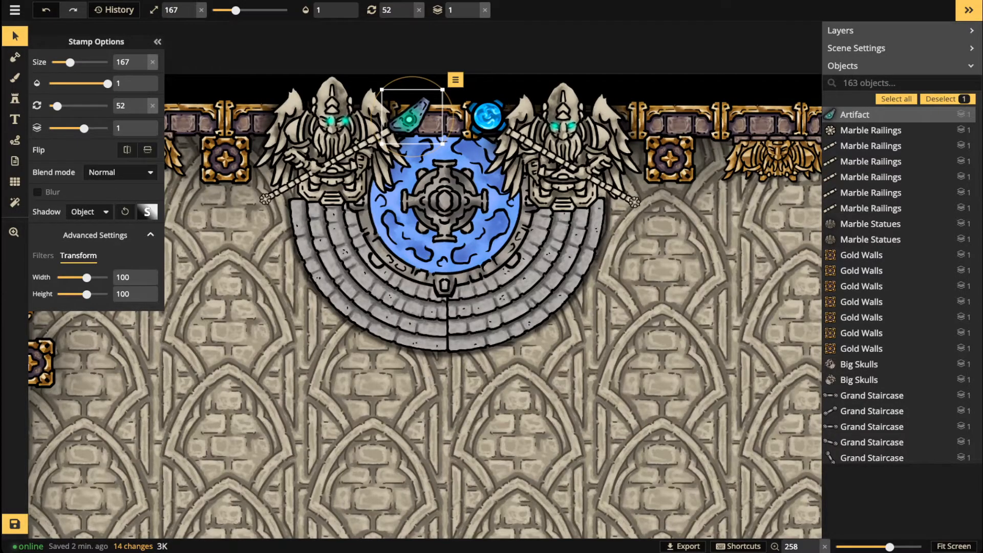
pyautogui.keyDown('shift'); pyautogui.click(381, 134); pyautogui.keyUp('shift')
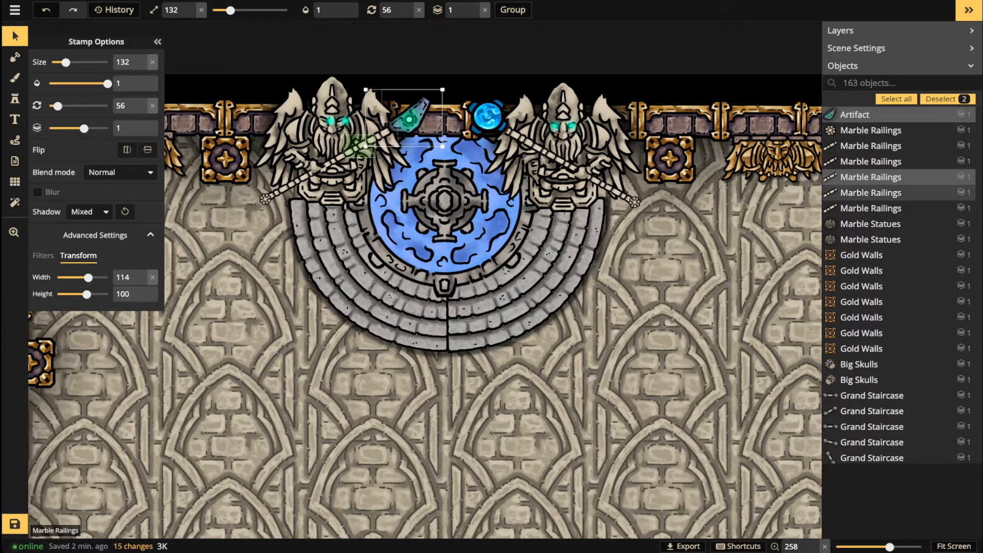
pyautogui.keyDown('shift'); pyautogui.click(361, 146); pyautogui.keyUp('shift')
pyautogui.keyDown('shift'); pyautogui.click(336, 160); pyautogui.keyUp('shift')
pyautogui.keyDown('shift'); pyautogui.click(304, 179); pyautogui.keyUp('shift')
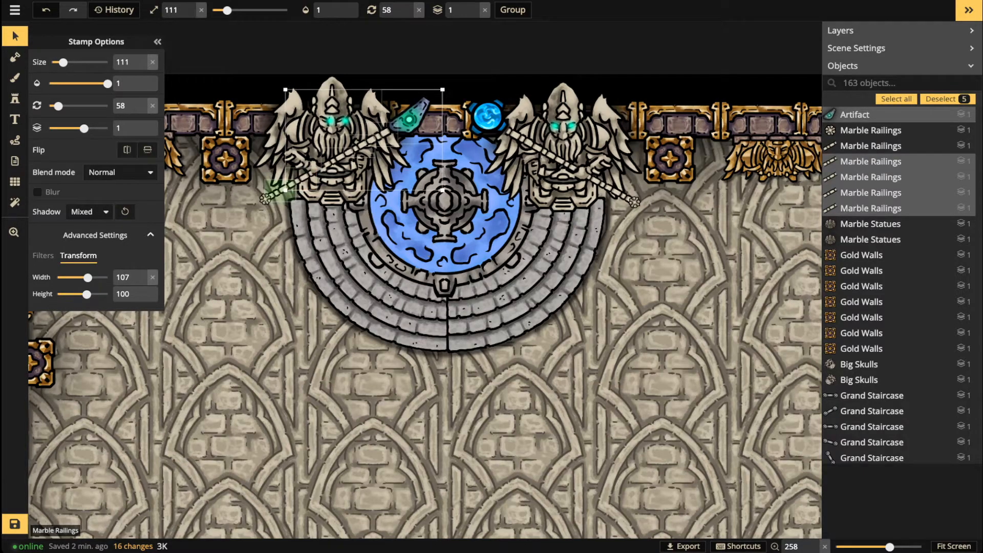
pyautogui.keyDown('shift'); pyautogui.click(280, 191); pyautogui.keyUp('shift')
pyautogui.keyDown('shift'); pyautogui.click(265, 199); pyautogui.keyUp('shift')
pyautogui.moveTo(267, 198); pyautogui.dragTo(261, 196)
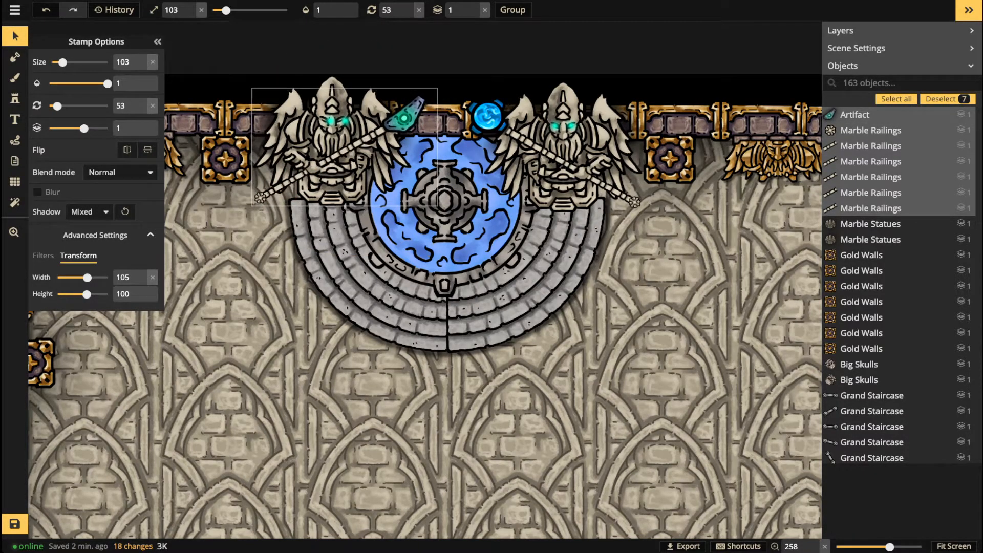
pyautogui.press('Escape')
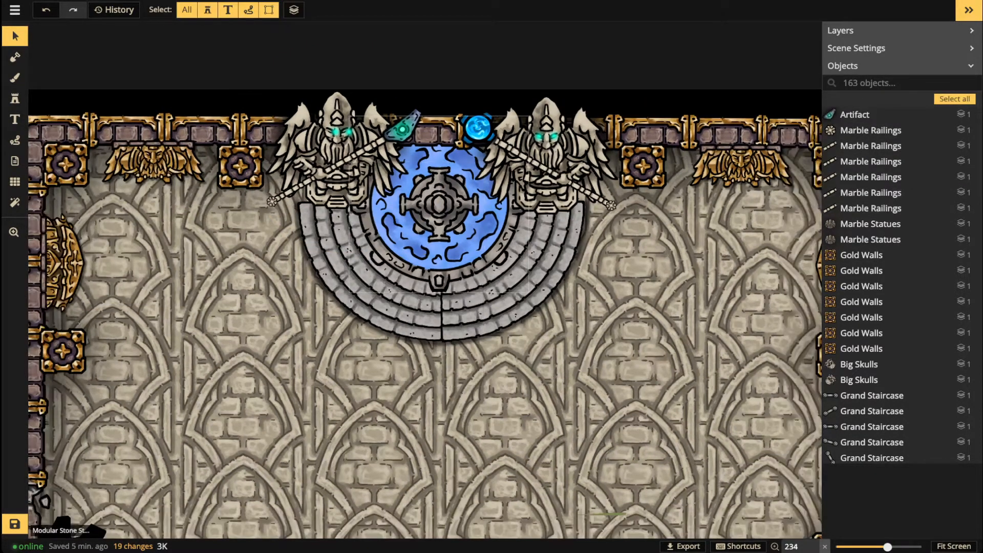
# Step: Give both Modular Stone Stairs stamps Luminosity blending with brightness 89
pyautogui.click(397, 302)
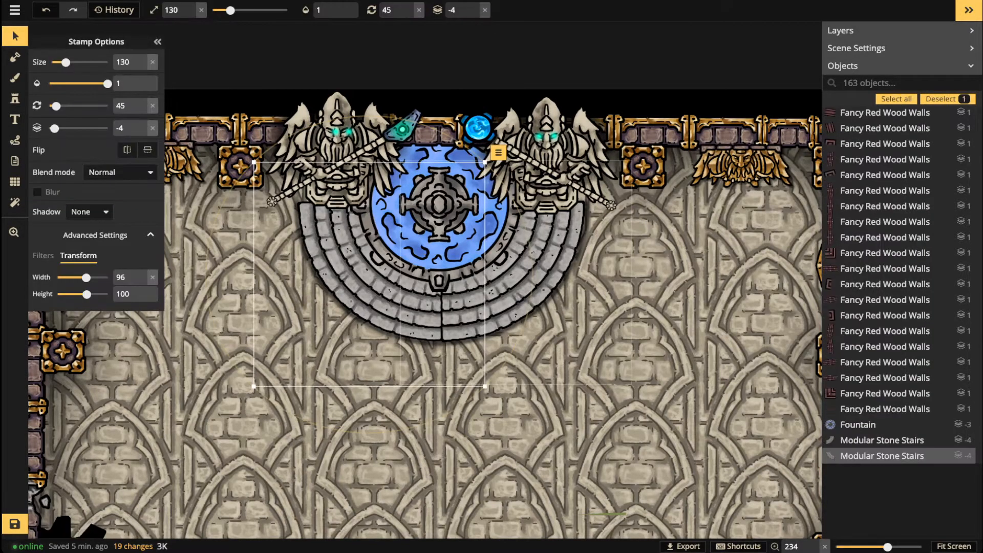
pyautogui.keyDown('shift'); pyautogui.click(496, 289); pyautogui.keyUp('shift')
pyautogui.scroll(-2, 496, 280)
pyautogui.scroll(-2, 496, 280)
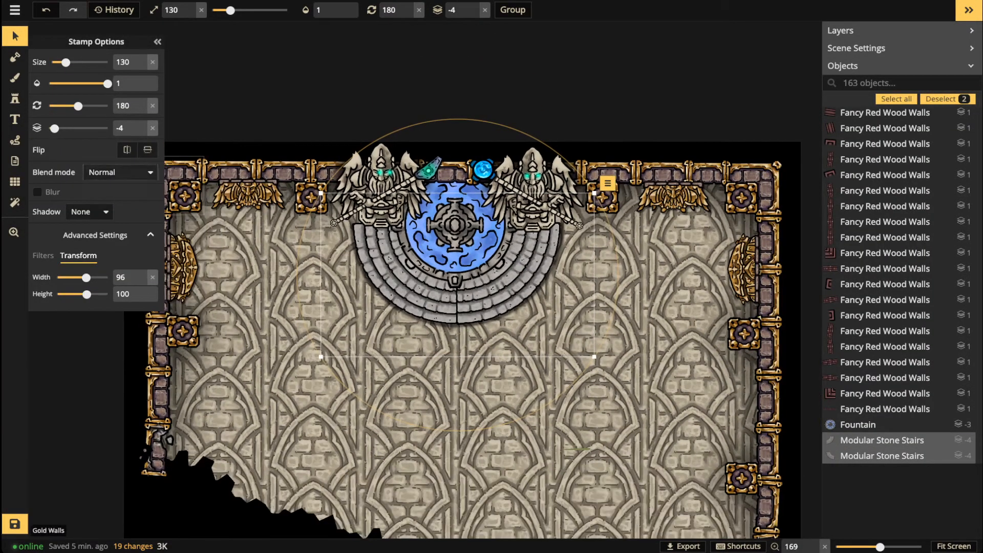
pyautogui.click(120, 172)
pyautogui.scroll(-3, 51, 337)
pyautogui.click(59, 355)
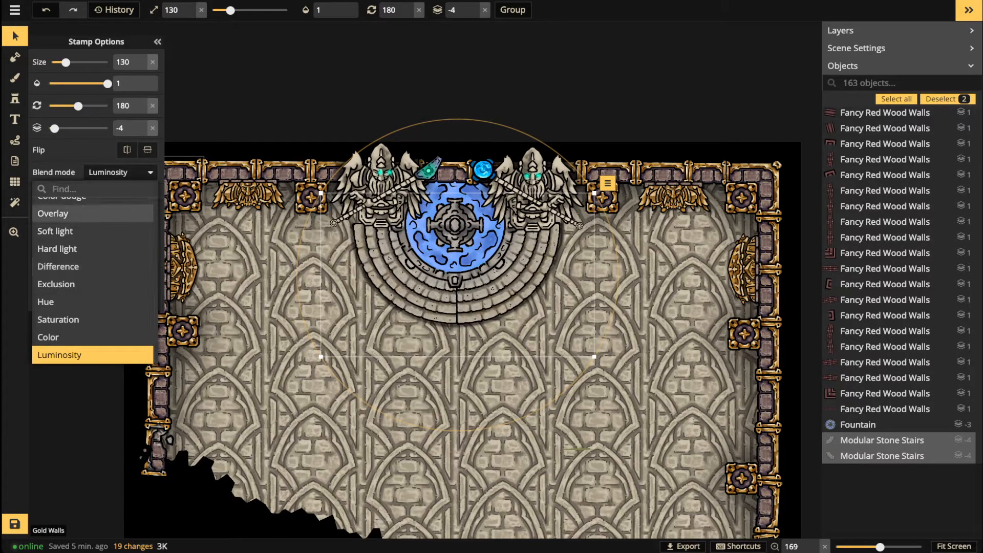
pyautogui.click(120, 172)
pyautogui.click(43, 256)
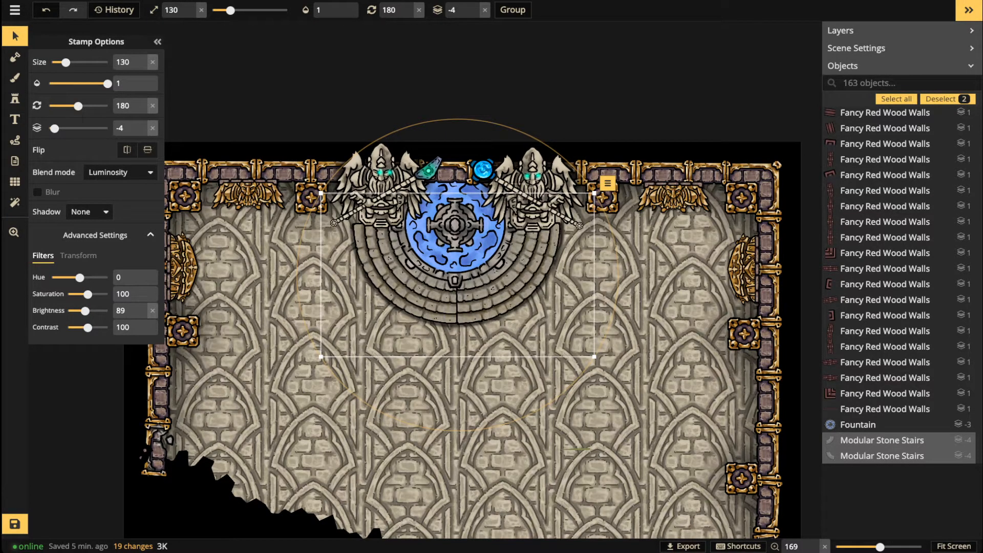
# Step: Deselect the stairs and pan out to see the whole map
pyautogui.click(364, 168)
pyautogui.scroll(-5, 365, 169)
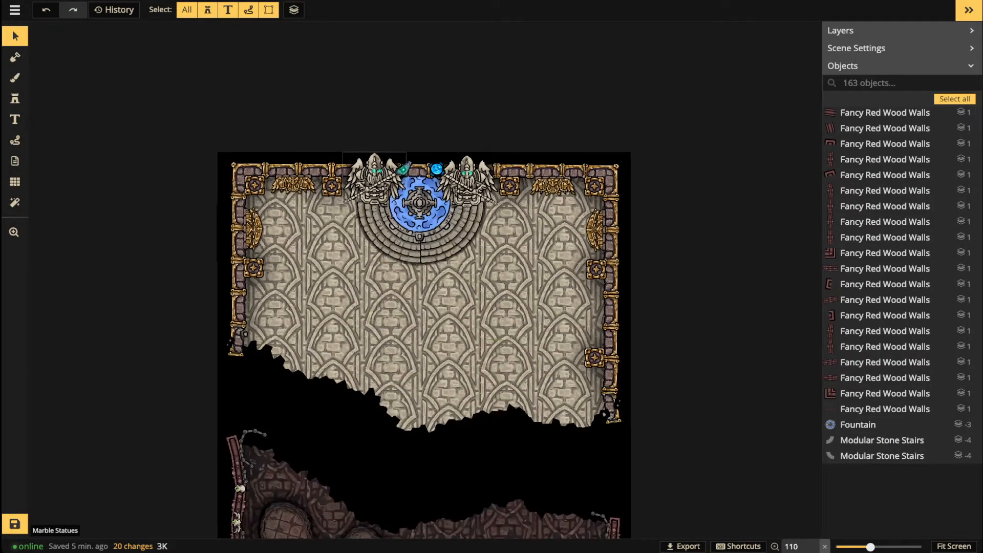
pyautogui.scroll(-2, 368, 166)
pyautogui.press('space')
pyautogui.moveTo(439, 236); pyautogui.dragTo(442, 142)
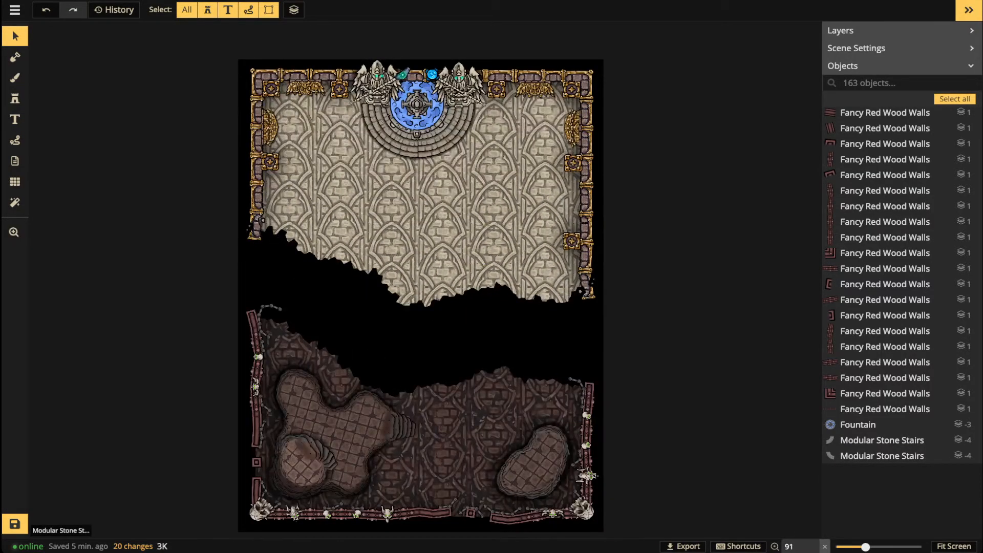
# Step: Place a Modular Stone Stairs arc below the fountain steps, blended Lighten at brightness 65
pyautogui.scroll(5, 427, 145)
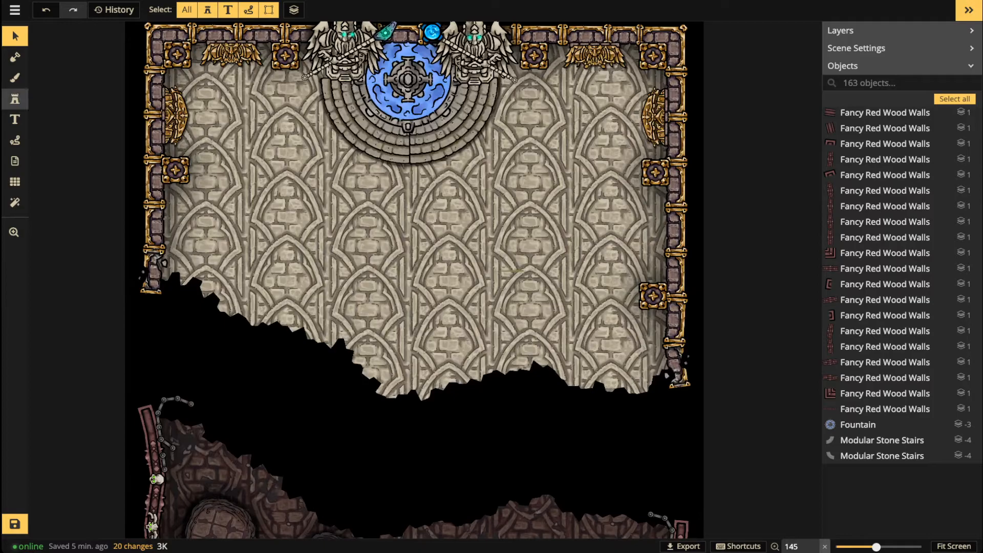
pyautogui.click(14, 99)
pyautogui.scroll(8, 489, 202)
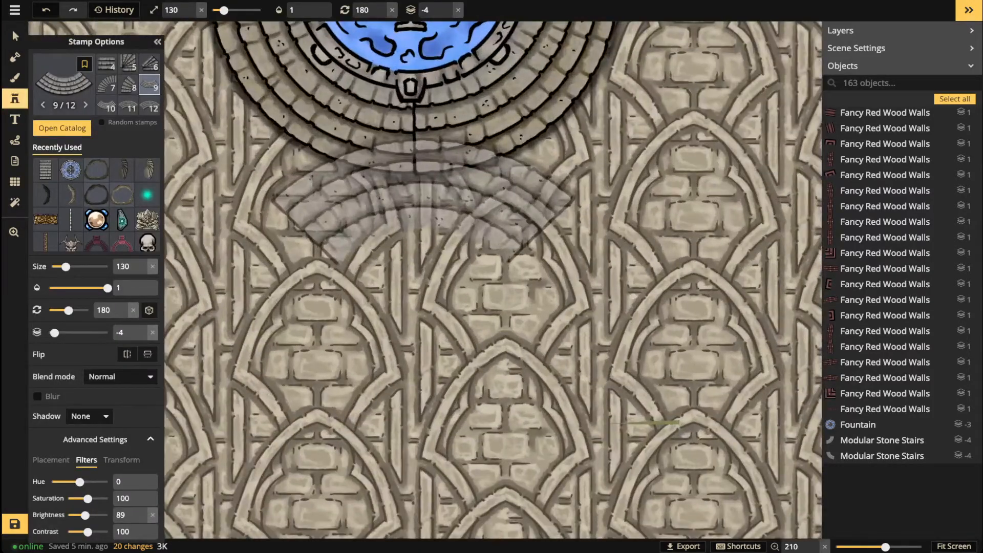
pyautogui.scroll(12, 482, 154)
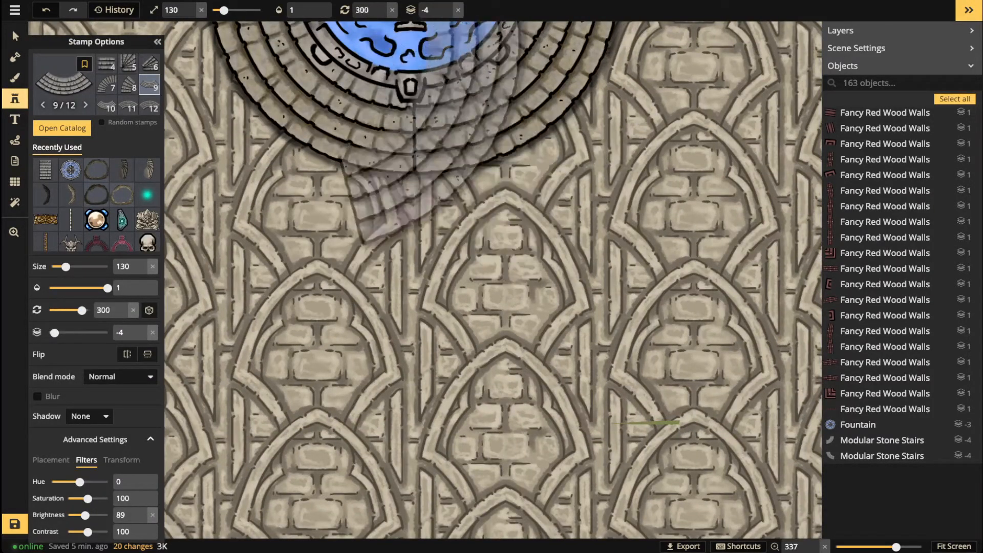
pyautogui.scroll(1, 428, 98)
pyautogui.scroll(-1, 426, 99)
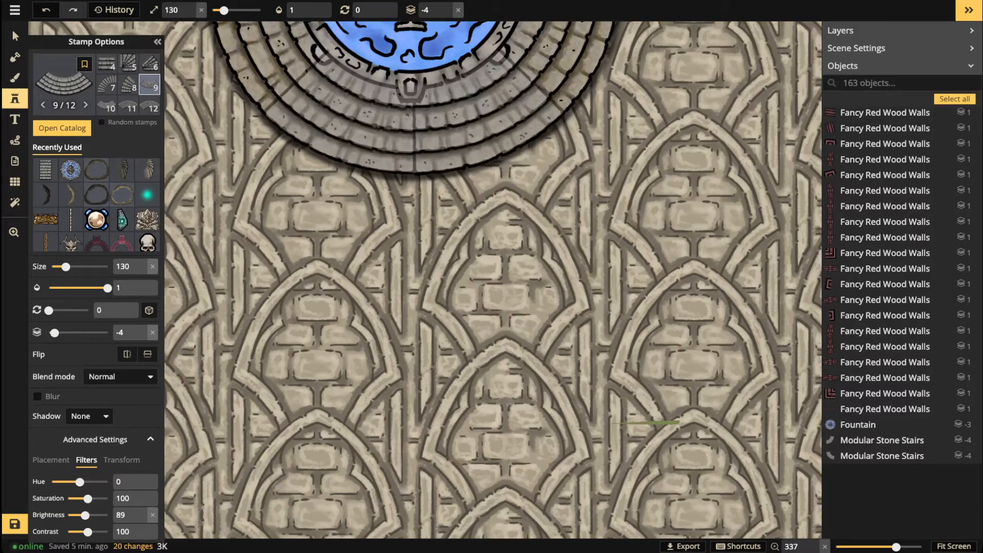
pyautogui.click(416, 117)
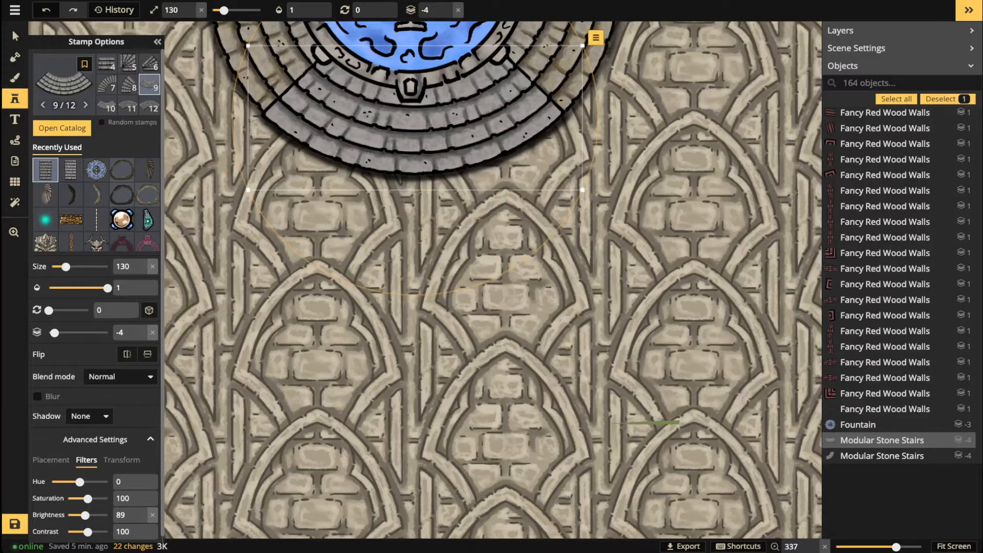
pyautogui.click(119, 376)
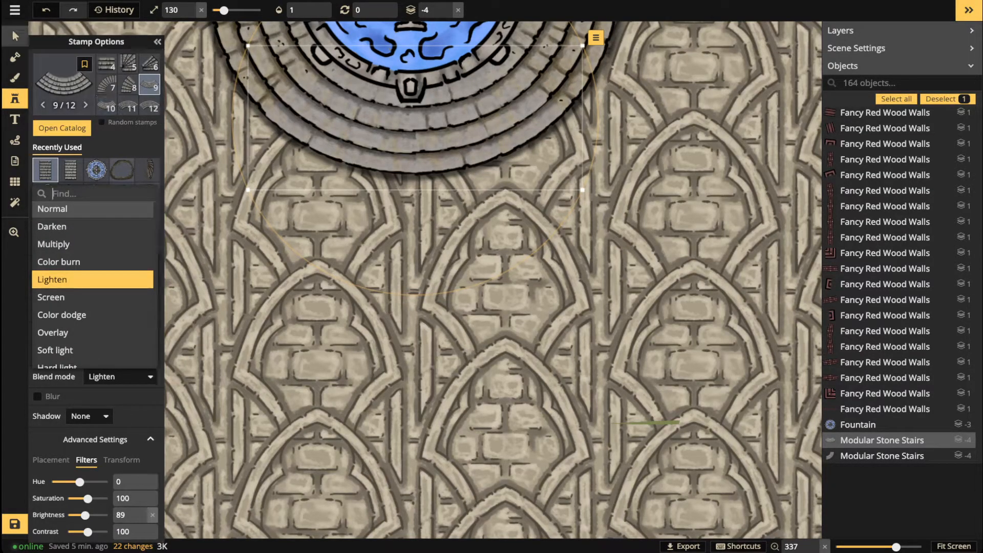
pyautogui.click(15, 36)
pyautogui.moveTo(85, 311); pyautogui.dragTo(82, 311)
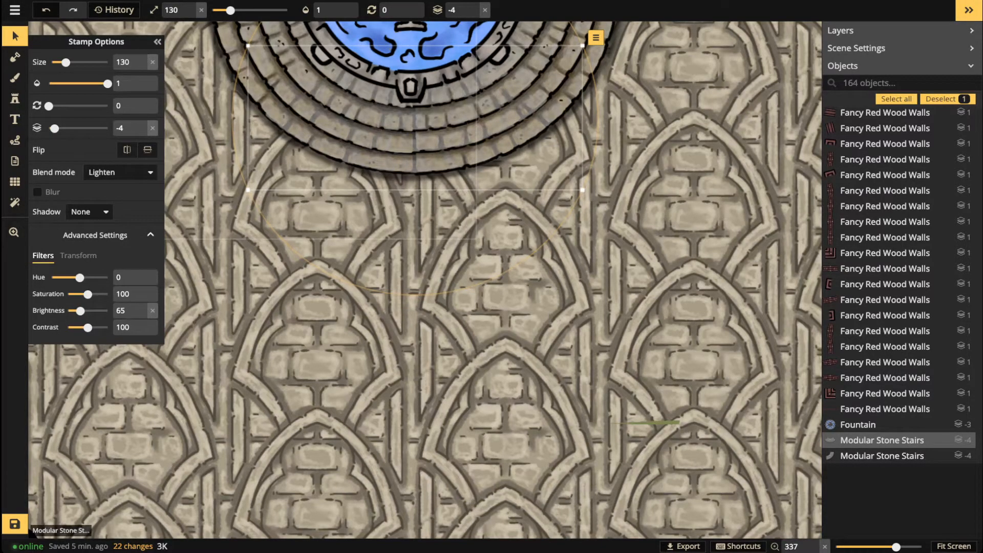
pyautogui.scroll(-5, 395, 149)
pyautogui.press('Escape')
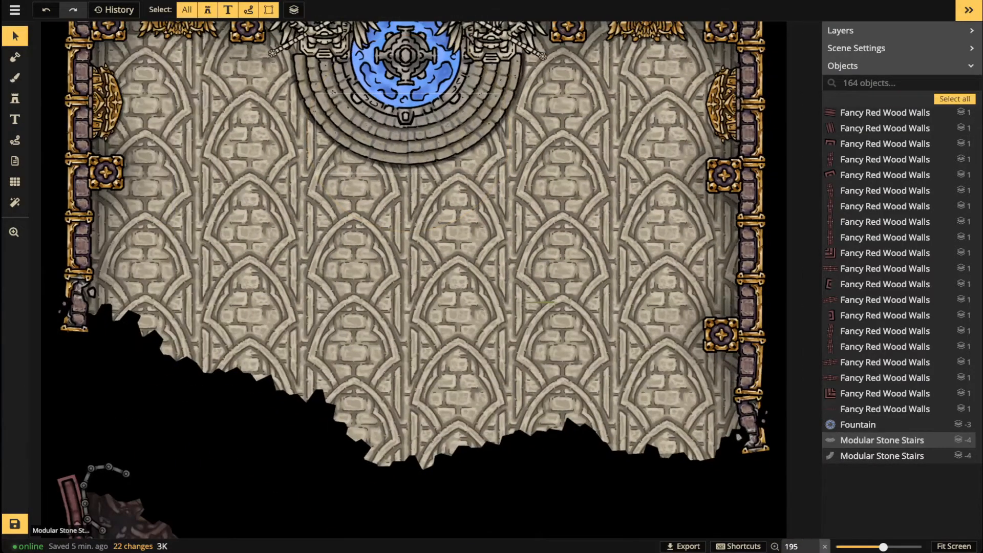
pyautogui.scroll(-3, 460, 410)
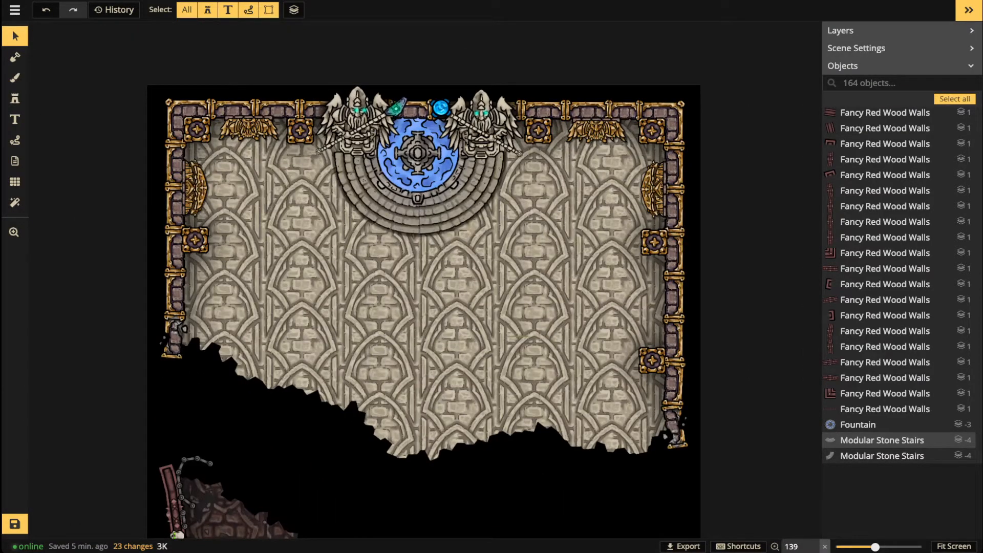
pyautogui.scroll(-1, 243, 276)
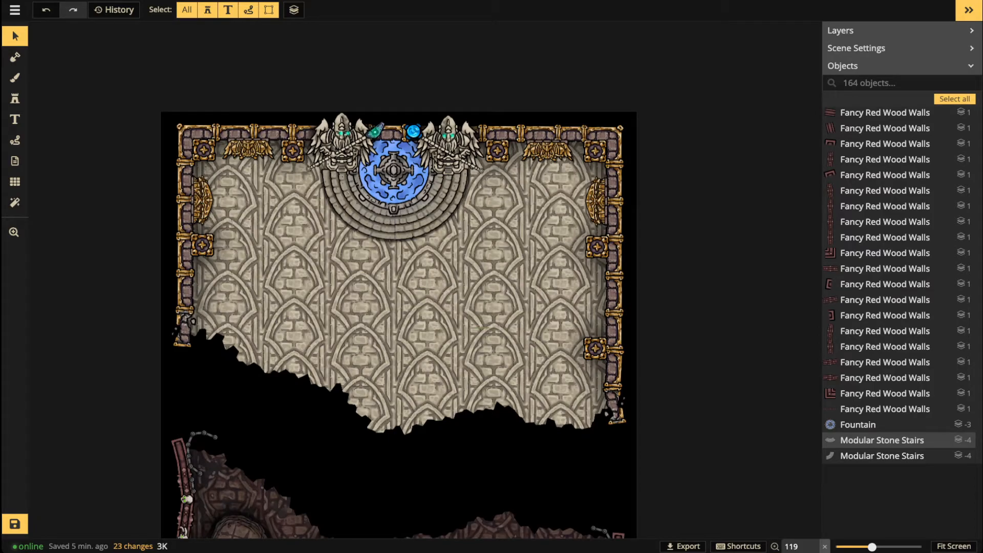
pyautogui.scroll(1, 410, 174)
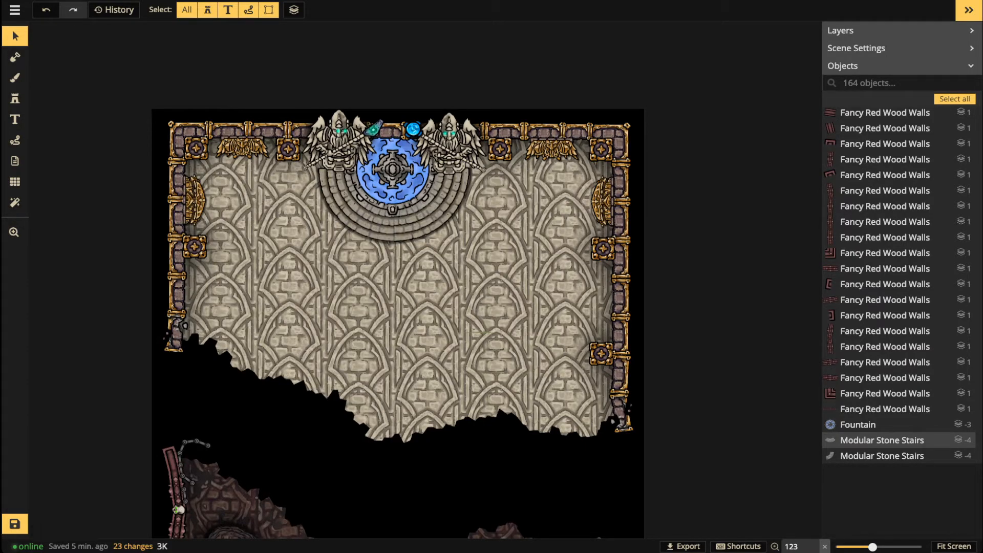
pyautogui.scroll(1, 202, 213)
pyautogui.scroll(1, 200, 212)
pyautogui.click(197, 210)
pyautogui.scroll(1, 197, 210)
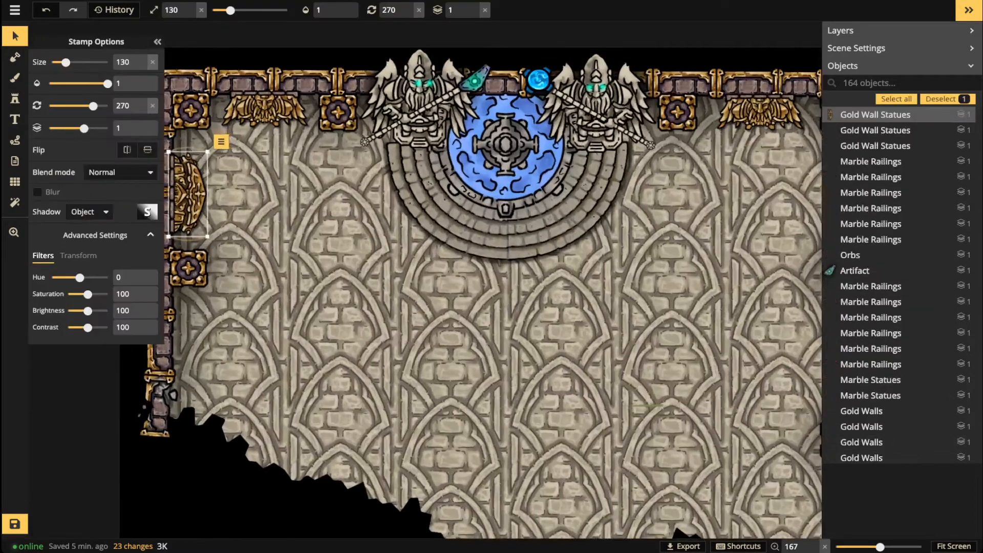
pyautogui.press('Delete')
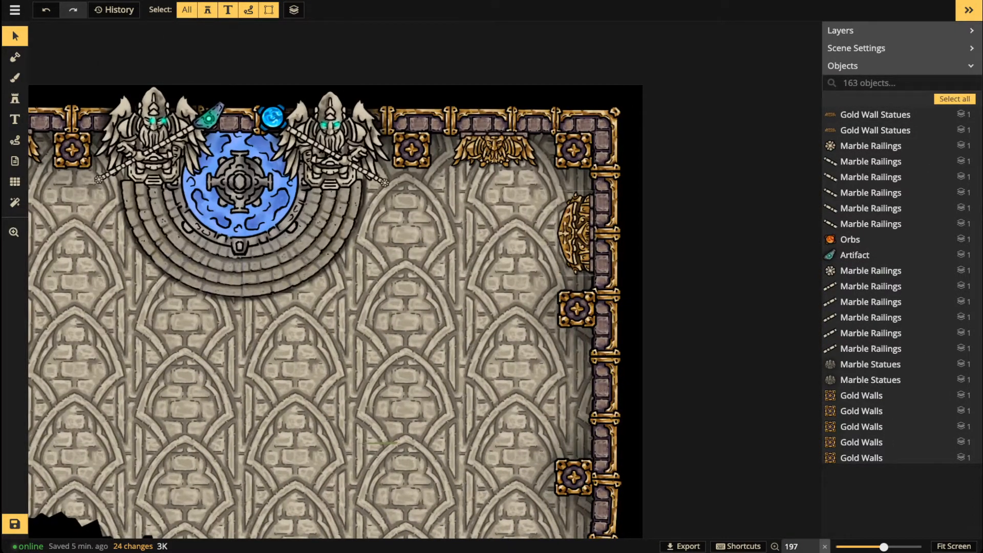
pyautogui.click(576, 233)
pyautogui.press('Delete')
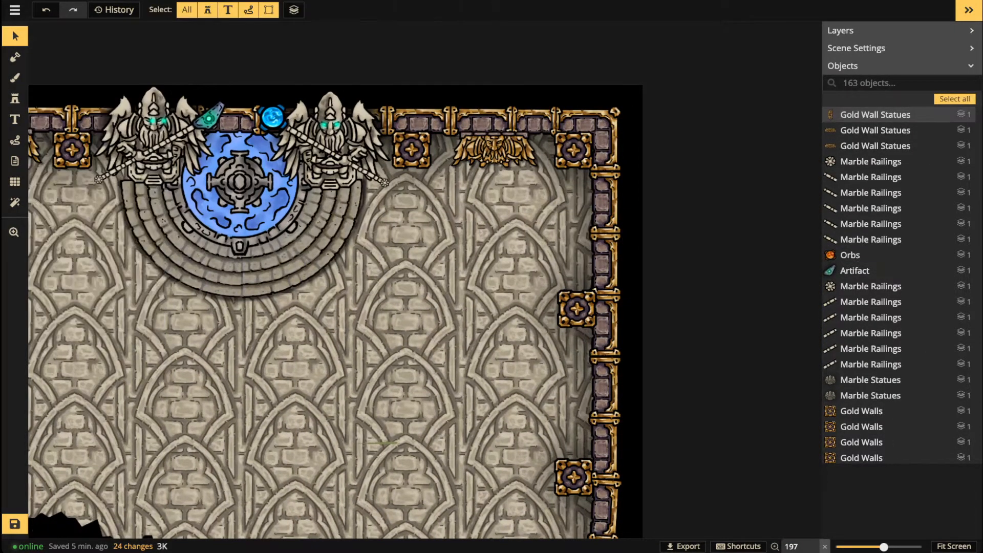
pyautogui.hotkey('ctrl', 'z')
pyautogui.hotkey('ctrl', 'z')
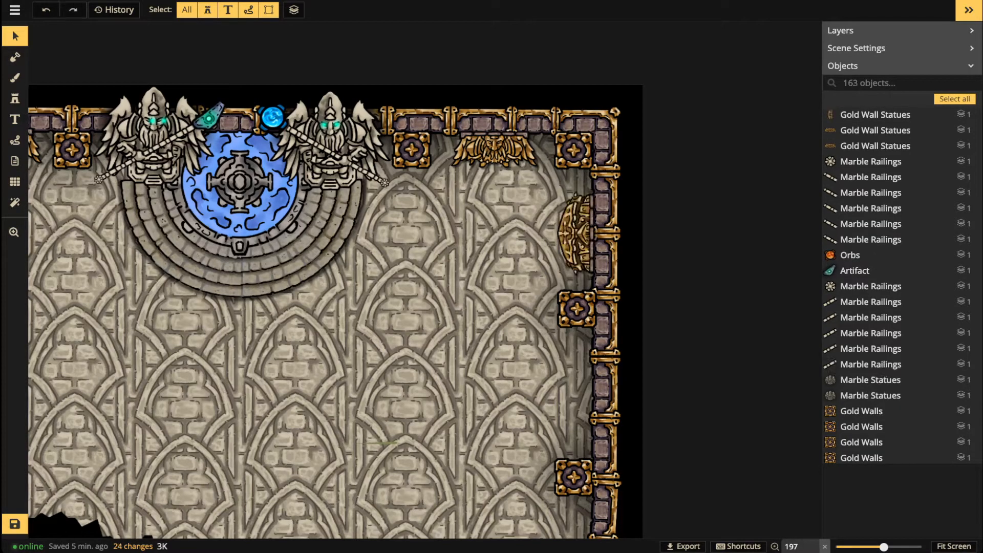
pyautogui.moveTo(166, 161); pyautogui.dragTo(458, 169)
pyautogui.scroll(8, 450, 158)
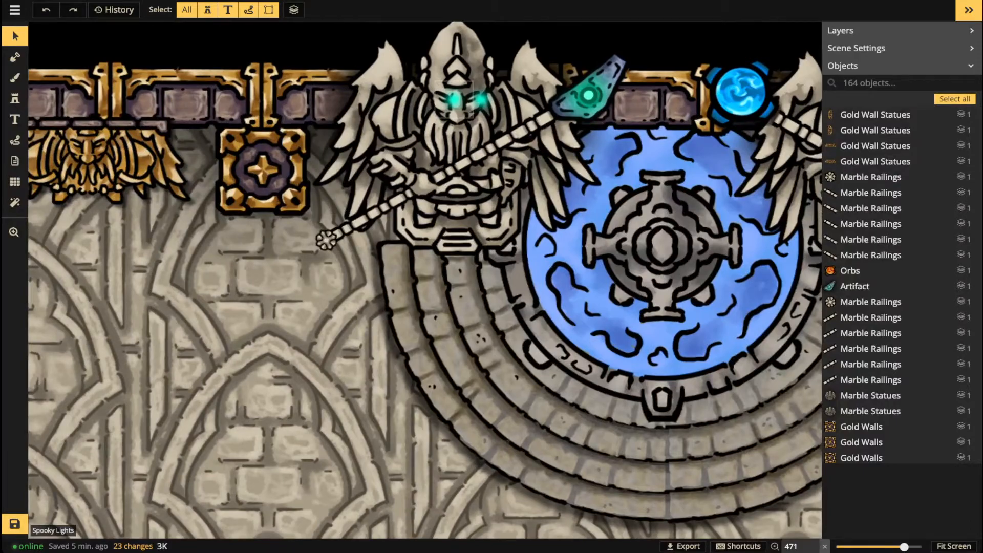
# Step: Duplicate the Spooky Lights glow onto the statue's other eye
pyautogui.click(456, 100)
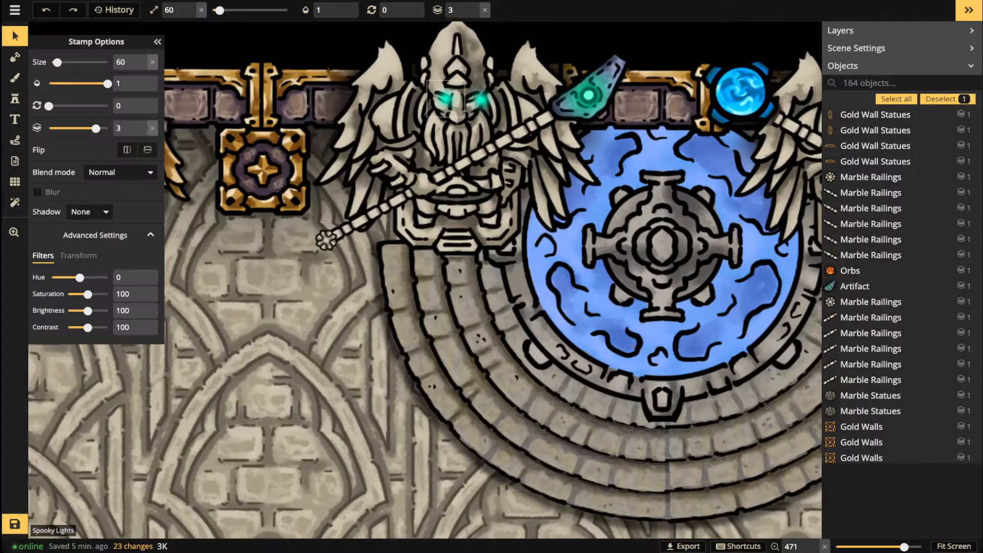
pyautogui.keyDown('alt'); pyautogui.click(481, 99); pyautogui.keyUp('alt')
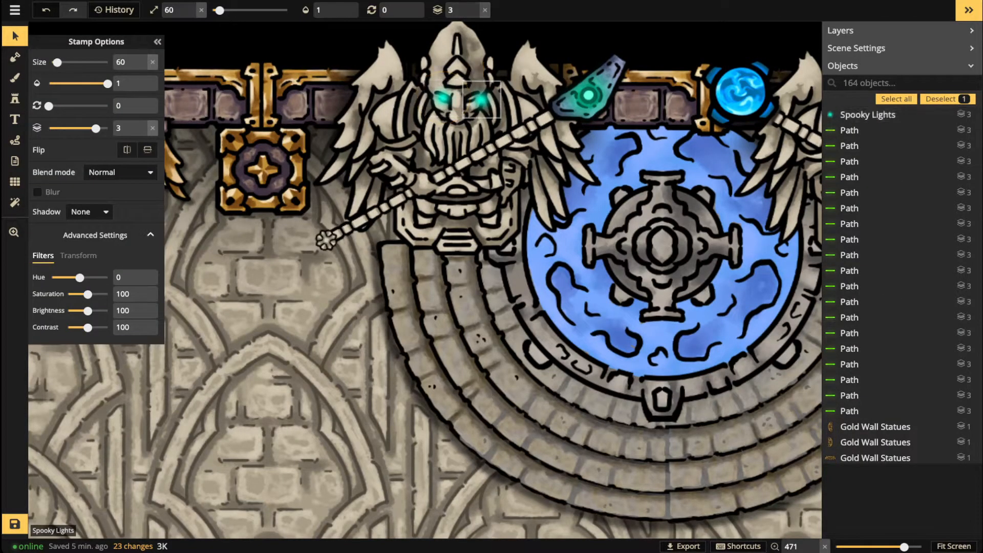
pyautogui.moveTo(481, 99); pyautogui.dragTo(474, 98)
pyautogui.click(442, 97)
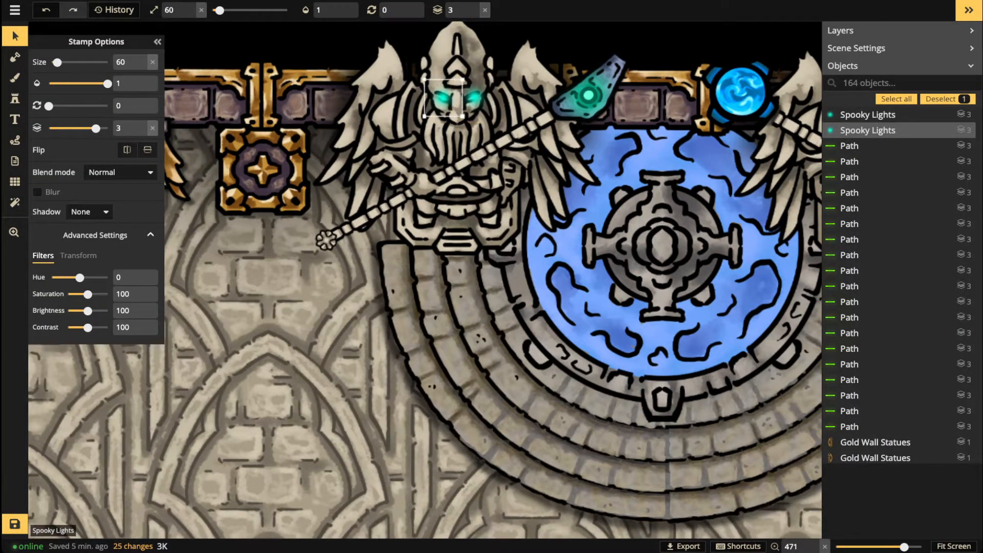
# Step: Paste two eye glows onto the gold wall statue's eyes, shrinking them to size 50
pyautogui.moveTo(264, 171); pyautogui.dragTo(603, 296)
pyautogui.scroll(5, 435, 282)
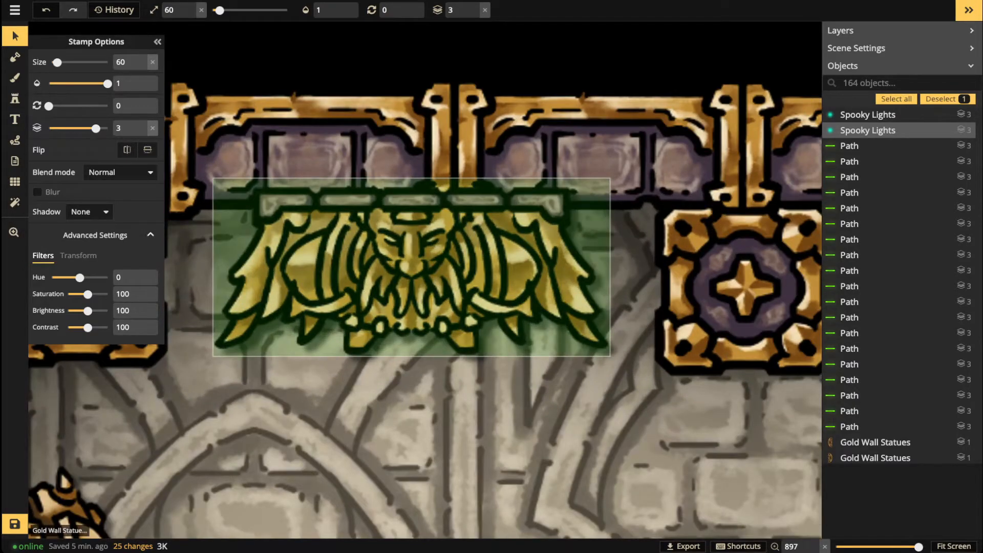
pyautogui.hotkey('ctrl', 'v')
pyautogui.moveTo(386, 246); pyautogui.dragTo(387, 241)
pyautogui.press('[')
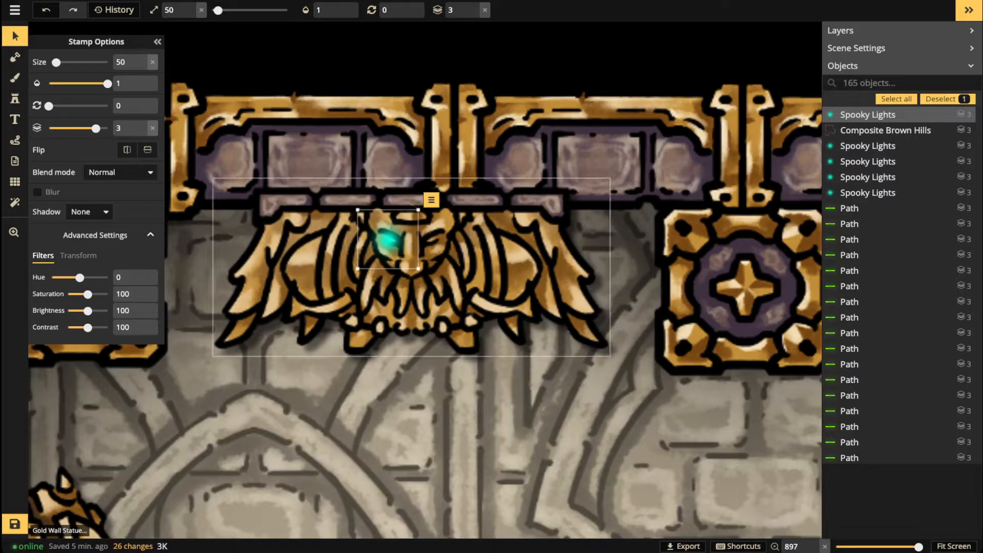
pyautogui.hotkey('ctrl', 'v')
pyautogui.moveTo(444, 249); pyautogui.dragTo(436, 247)
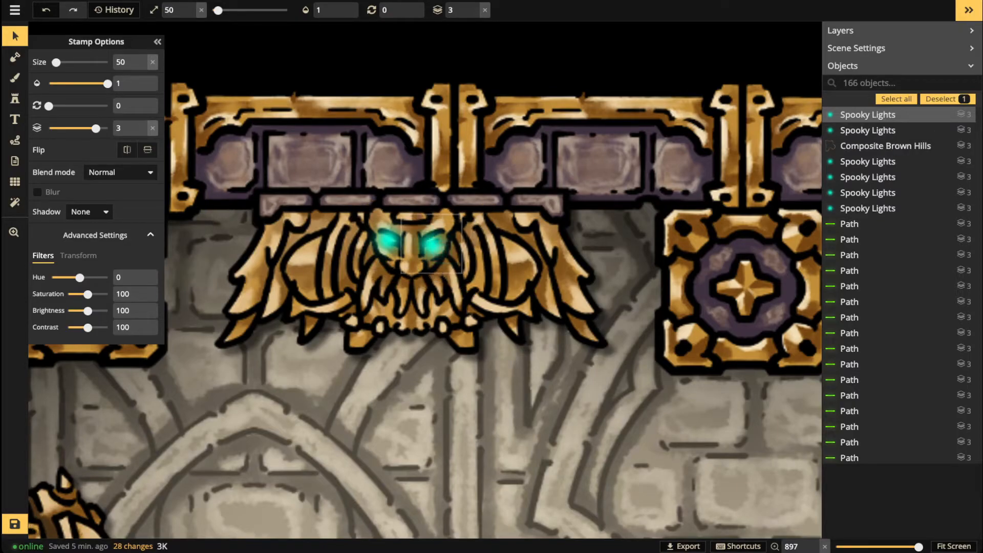
pyautogui.scroll(-5, 219, 260)
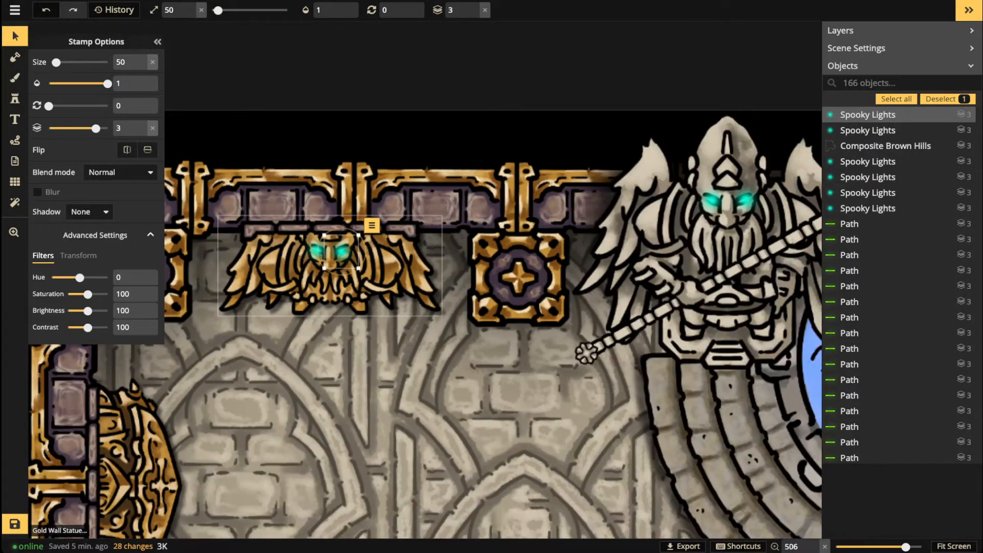
# Step: Copy both Spooky Lights onto the eyes of the right-hand gold wall statue
pyautogui.keyDown('shift'); pyautogui.click(317, 254); pyautogui.keyUp('shift')
pyautogui.moveTo(322, 257); pyautogui.dragTo(322, 258)
pyautogui.scroll(-3, 325, 268)
pyautogui.scroll(-2, 324, 267)
pyautogui.moveTo(716, 261); pyautogui.dragTo(267, 272)
pyautogui.moveTo(588, 289); pyautogui.dragTo(359, 291)
pyautogui.scroll(3, 359, 292)
pyautogui.scroll(6, 401, 276)
pyautogui.hotkey('ctrl', 'v')
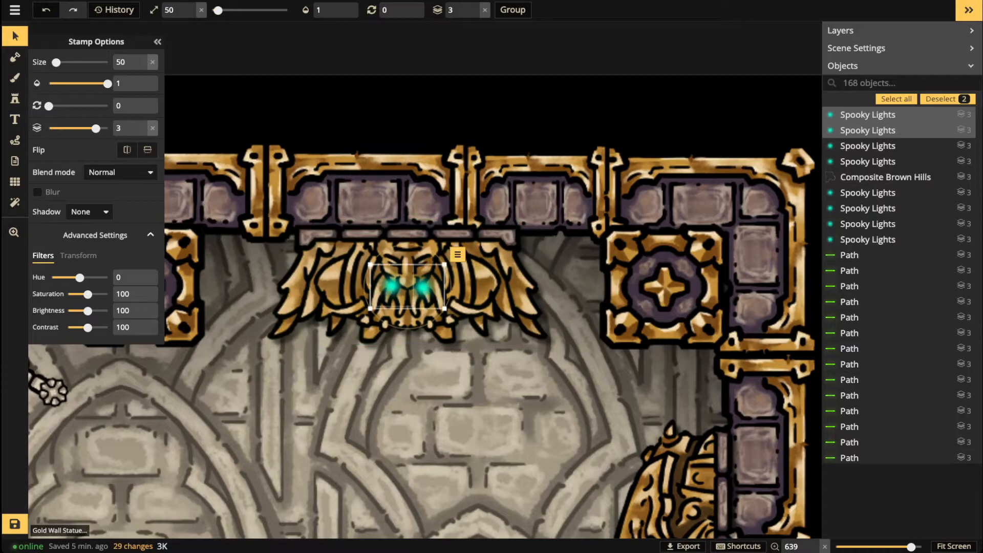
pyautogui.moveTo(405, 284); pyautogui.dragTo(408, 264)
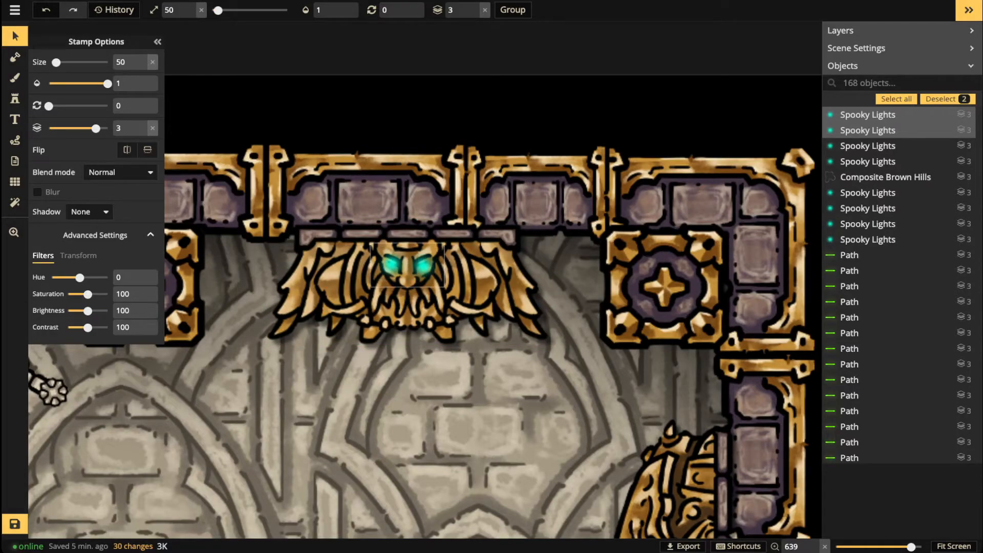
# Step: Set the four top-wall Spooky Lights to saturation 0 and brightness 199, then deselect
pyautogui.scroll(-4, 342, 251)
pyautogui.moveTo(342, 251); pyautogui.dragTo(739, 253)
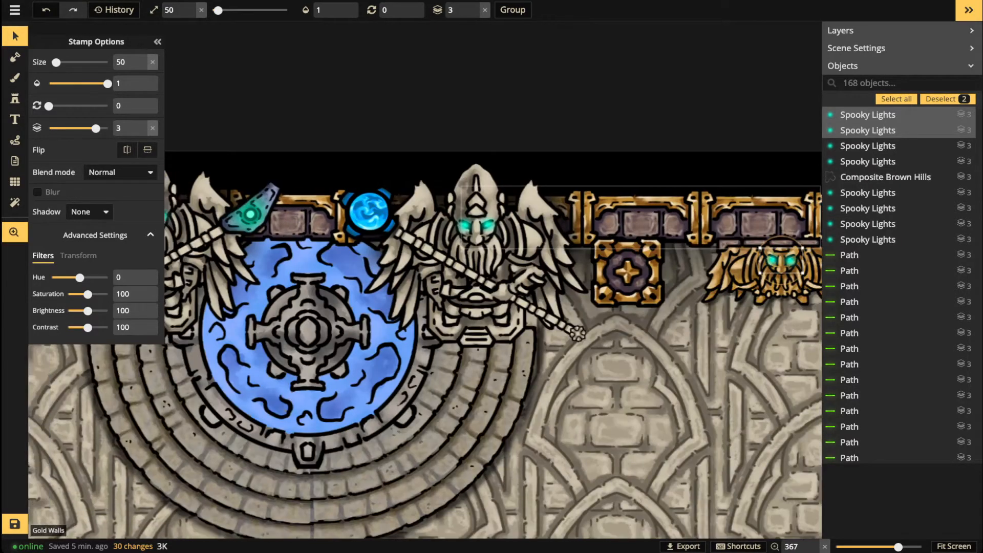
pyautogui.keyDown('shift'); pyautogui.click(878, 146); pyautogui.keyUp('shift')
pyautogui.keyDown('shift'); pyautogui.click(878, 162); pyautogui.keyUp('shift')
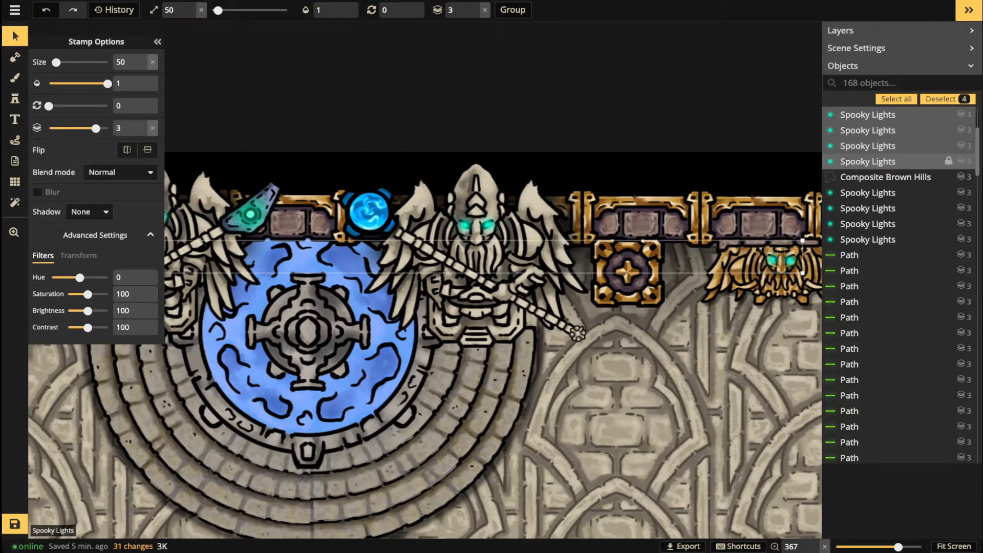
pyautogui.scroll(-2, 562, 171)
pyautogui.scroll(-2, 561, 171)
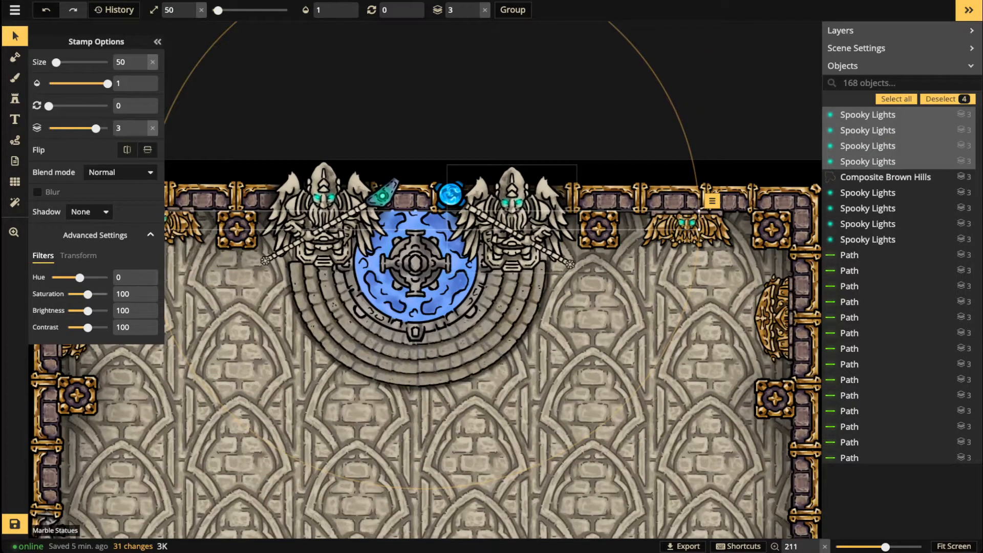
pyautogui.moveTo(88, 294); pyautogui.dragTo(117, 311)
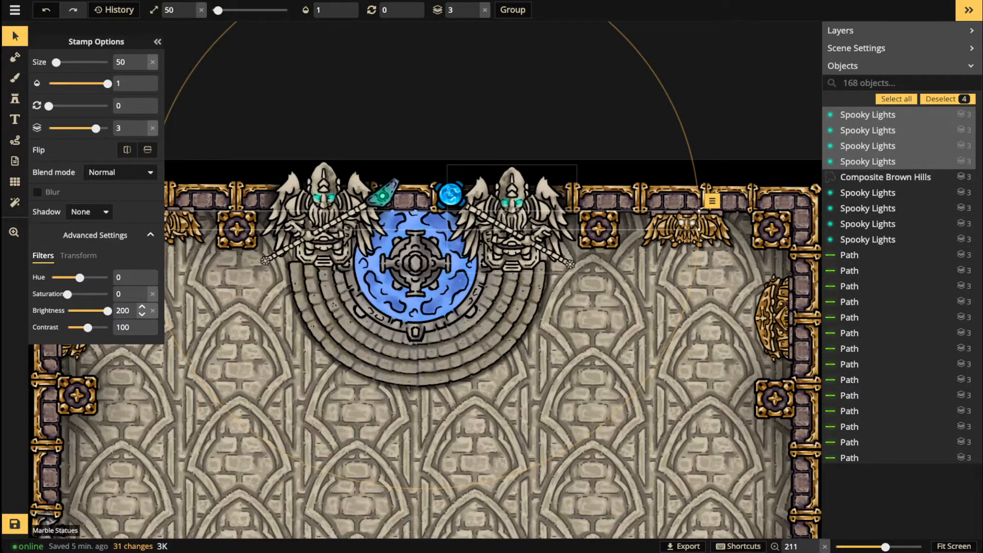
pyautogui.scroll(-1, 298, 262)
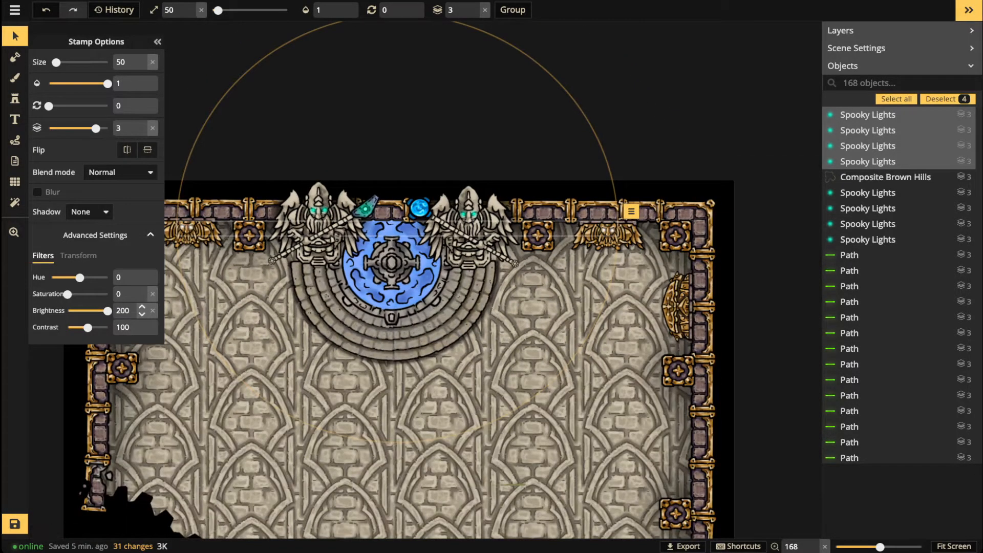
pyautogui.click(142, 314)
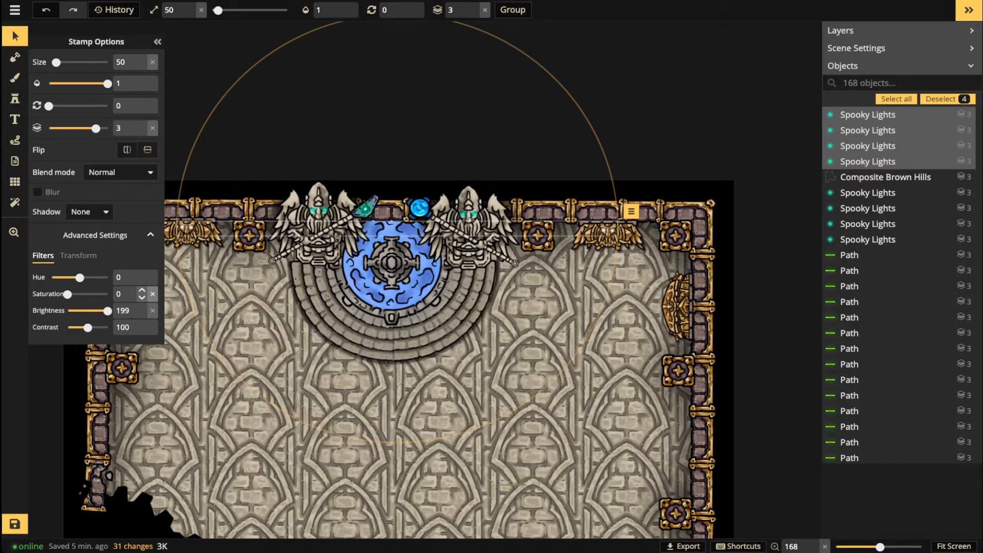
pyautogui.press('Escape')
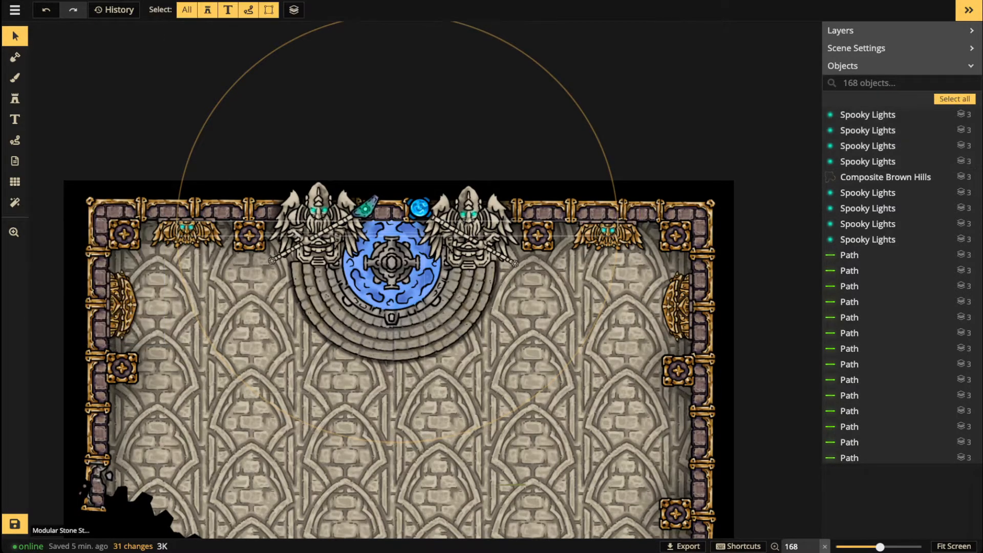
pyautogui.scroll(-1, 430, 236)
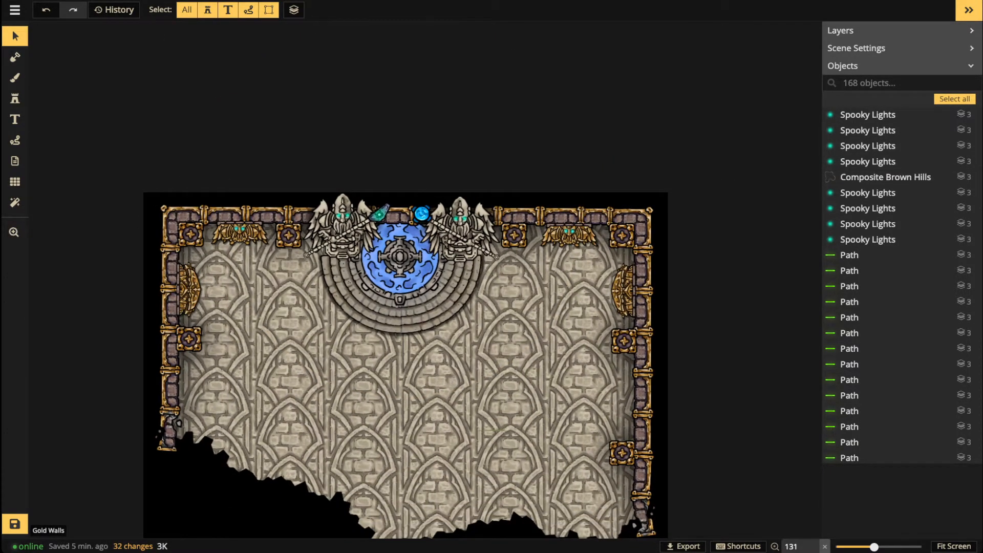
pyautogui.scroll(3, 287, 287)
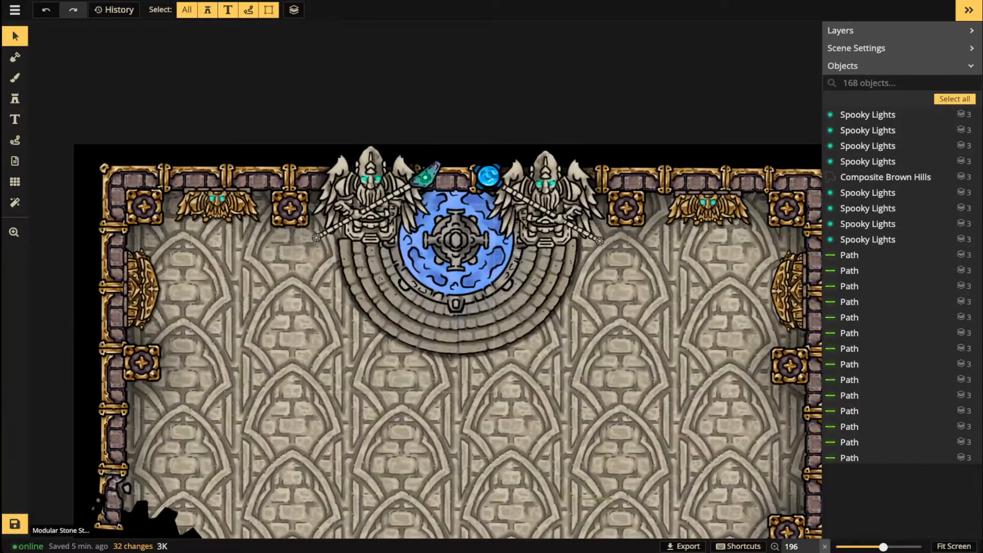
# Step: Set the glow stamp to size 40, opacity 0.51 and layer 5
pyautogui.click(15, 98)
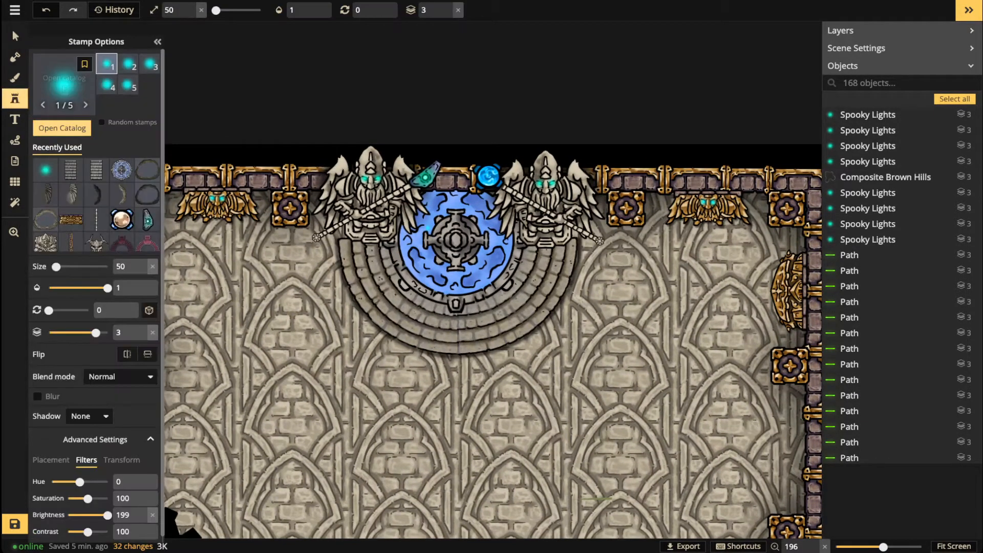
pyautogui.scroll(2, 238, 262)
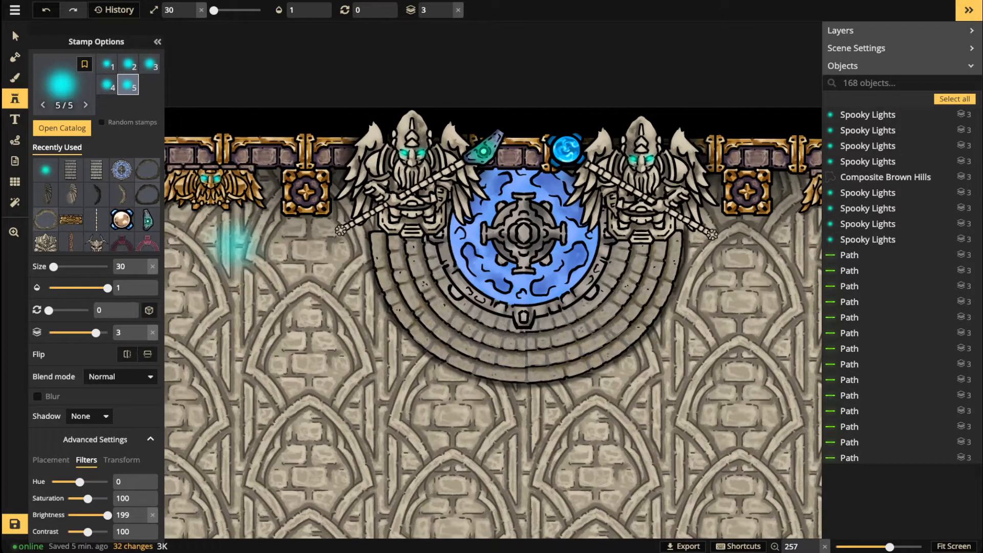
pyautogui.press(']')
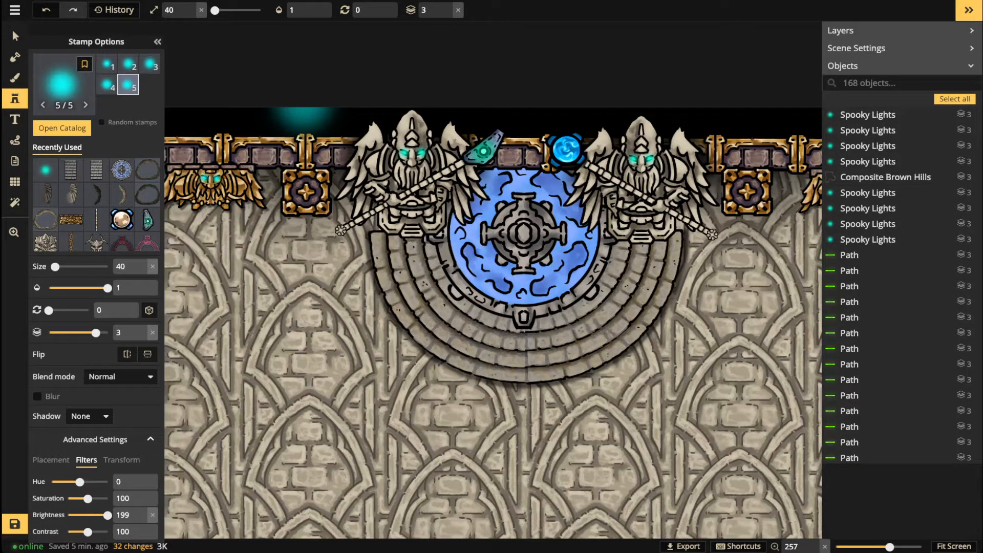
pyautogui.click(307, 10)
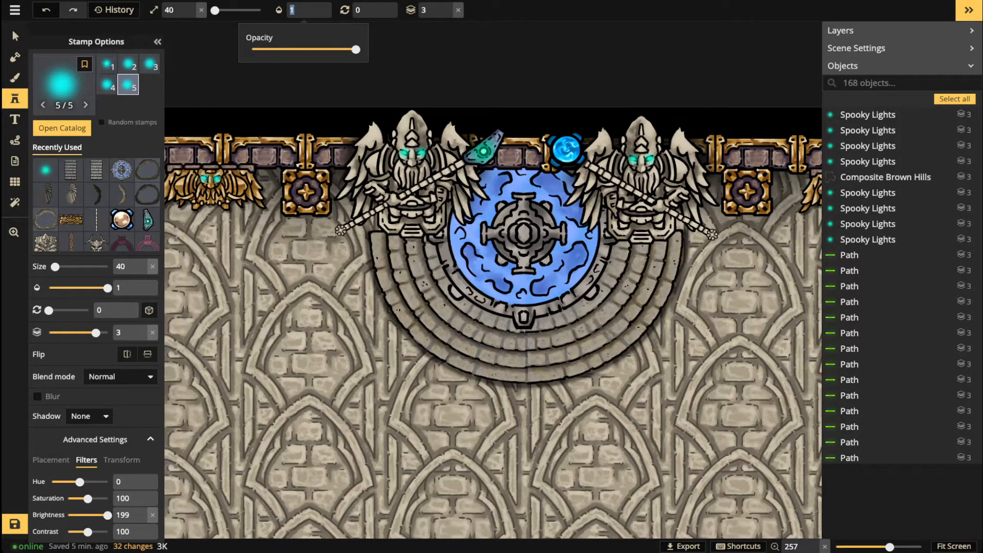
pyautogui.write('0.51')
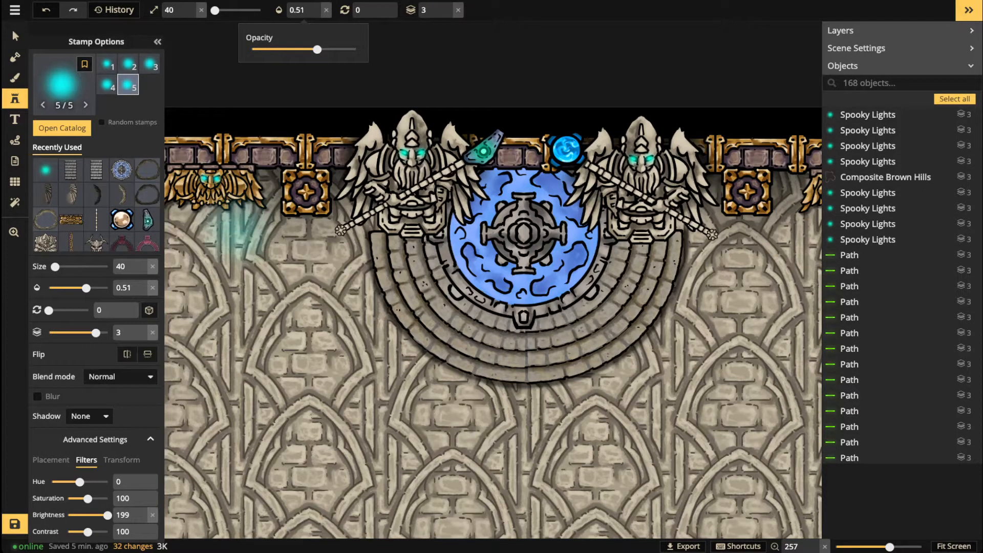
pyautogui.rightClick(235, 266)
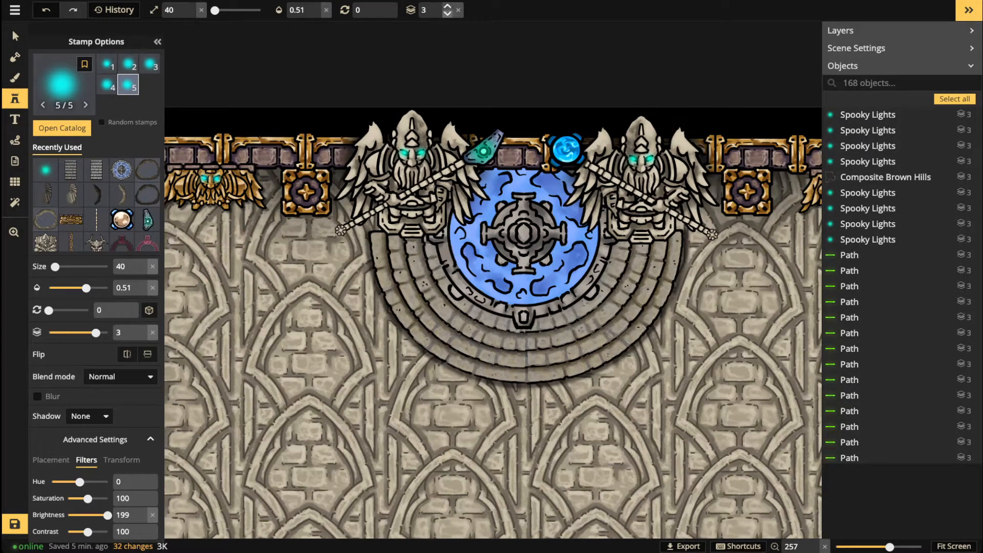
pyautogui.doubleClick(448, 7)
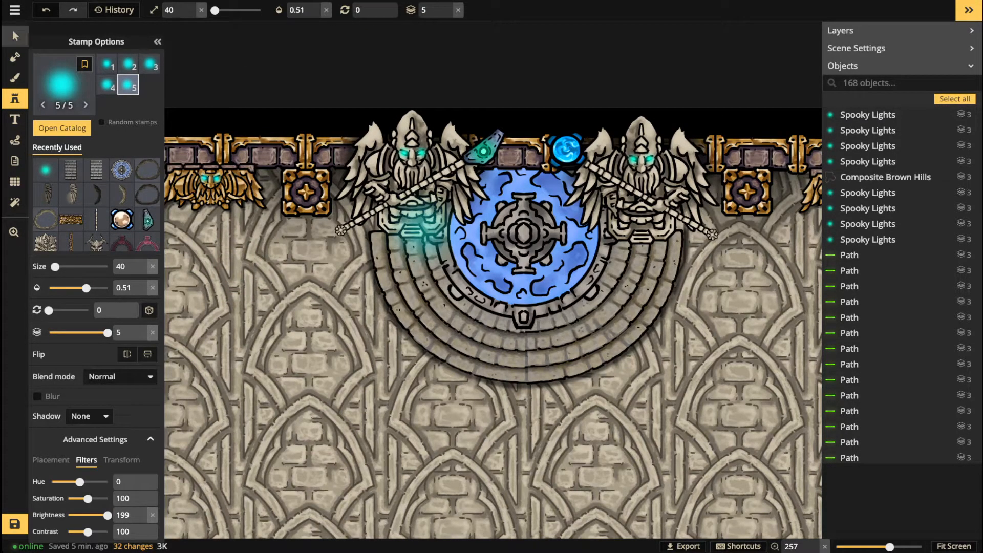
# Step: Filter the Objects list by 'light' using the Select tool
pyautogui.click(14, 33)
pyautogui.click(896, 83)
pyautogui.write('light')
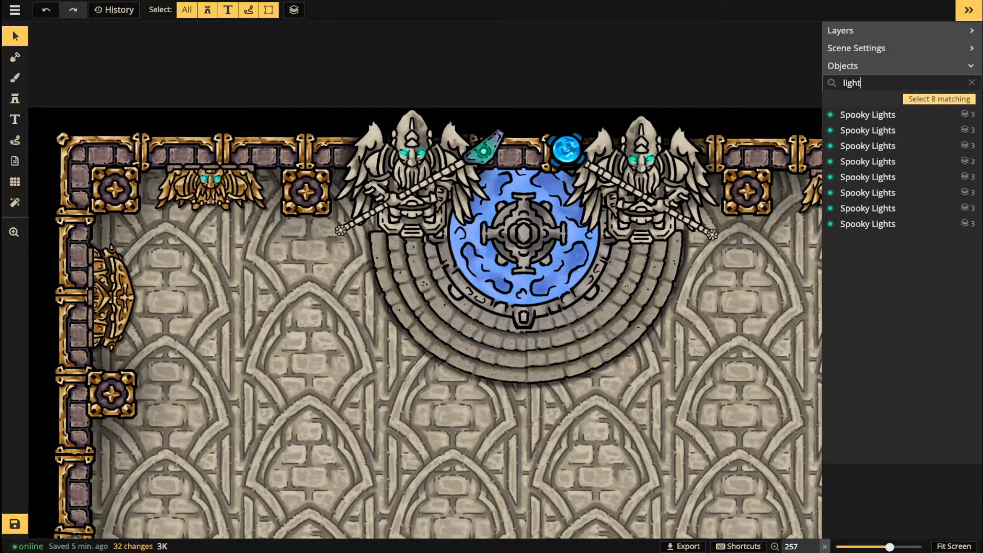
# Step: Put all eight Spooky Lights on layer 5 at brightness 150, then view the lower crypt
pyautogui.click(939, 99)
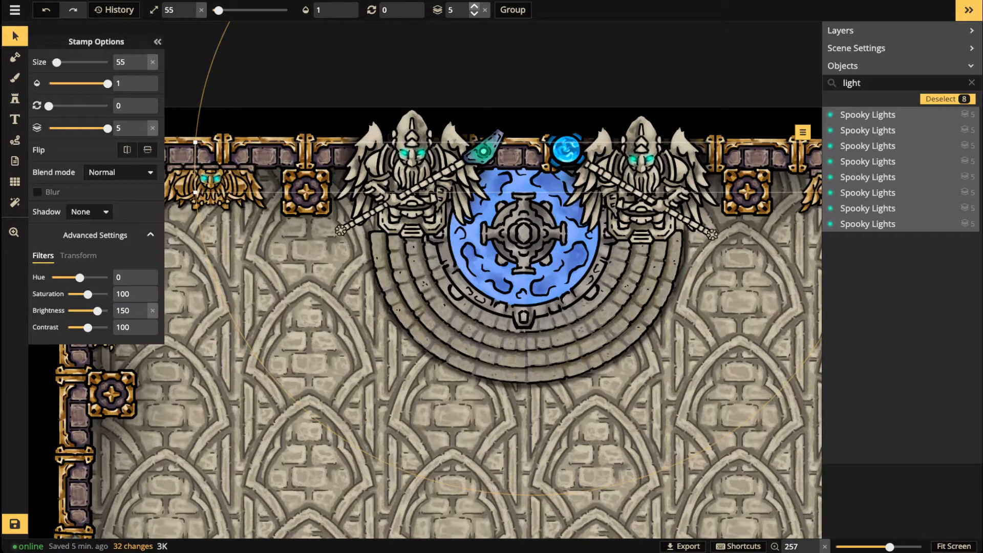
pyautogui.press('Escape')
pyautogui.scroll(-5, 425, 280)
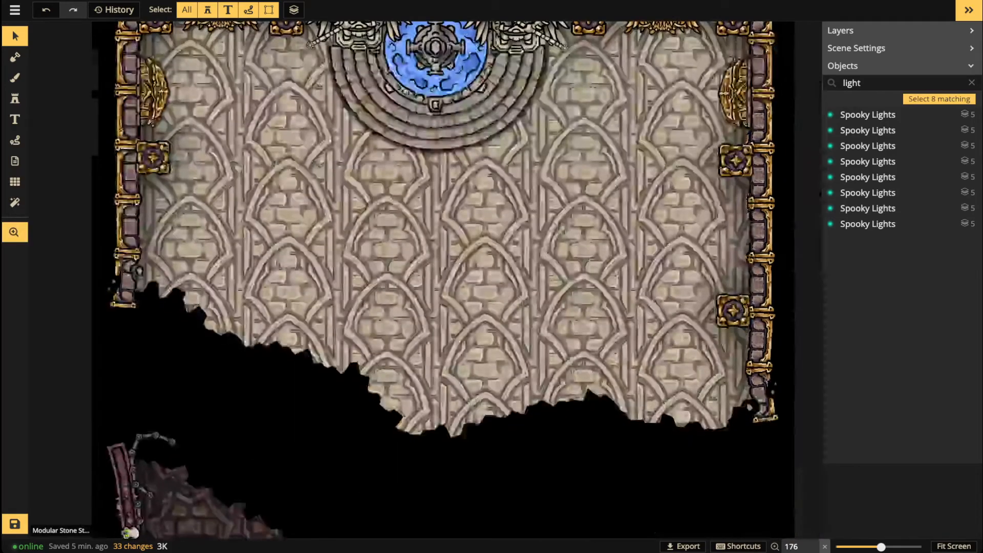
pyautogui.moveTo(327, 435)
pyautogui.mouseDown()
pyautogui.moveTo(339, 253)
pyautogui.moveTo(307, 310)
pyautogui.mouseUp()
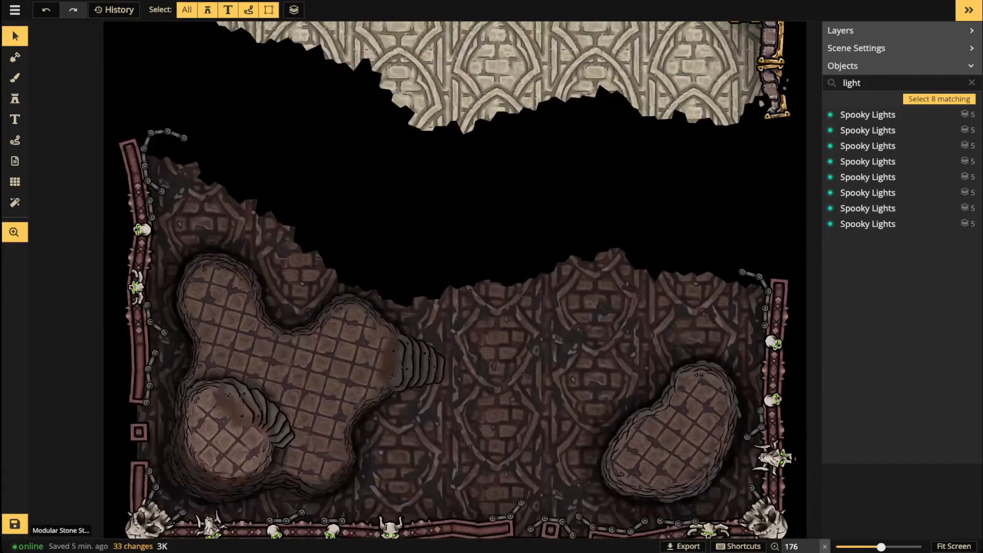
pyautogui.moveTo(266, 517); pyautogui.dragTo(264, 391)
pyautogui.scroll(3, 261, 394)
pyautogui.scroll(4, 184, 415)
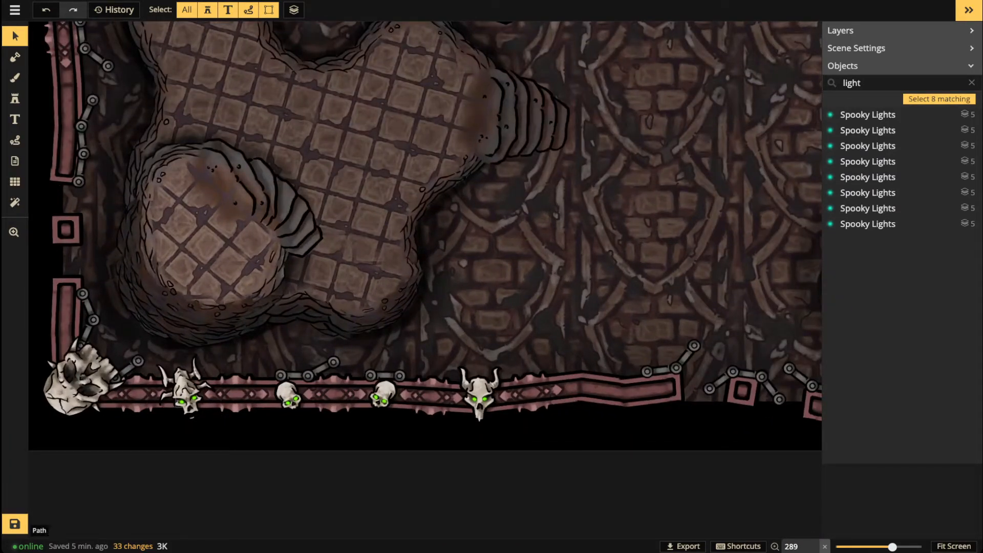
pyautogui.click(181, 402)
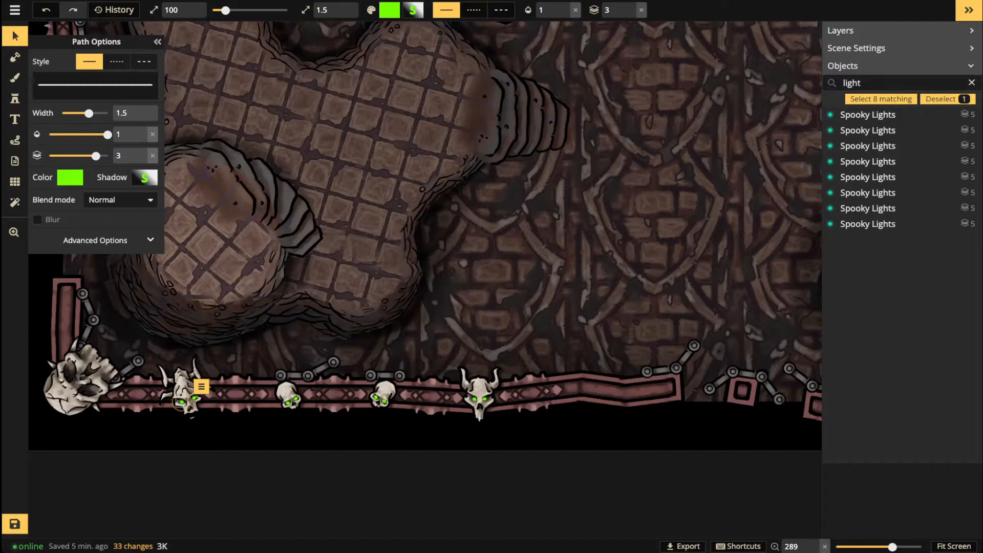
# Step: Search 'path', select all 20 matching paths and move them to layer 5
pyautogui.click(971, 83)
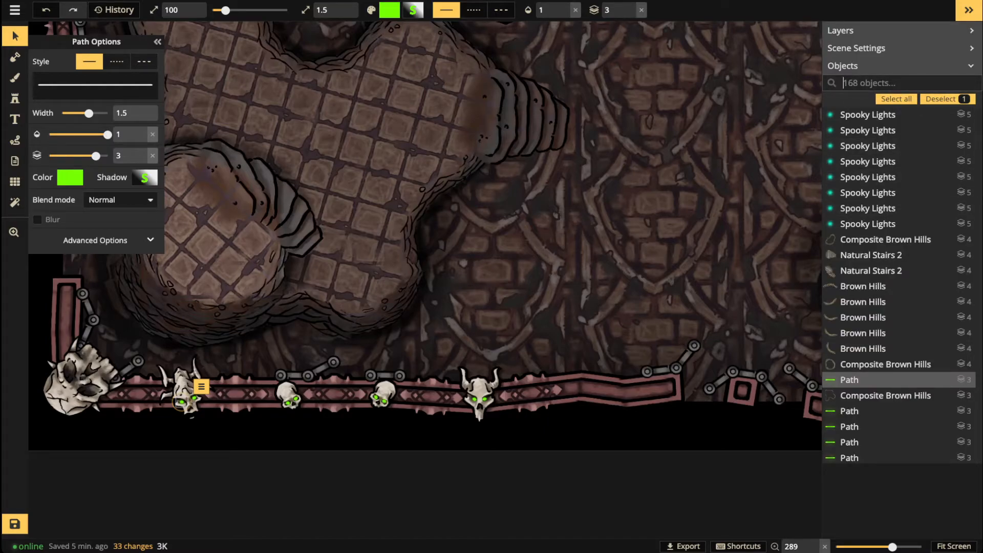
pyautogui.write('path')
pyautogui.click(878, 98)
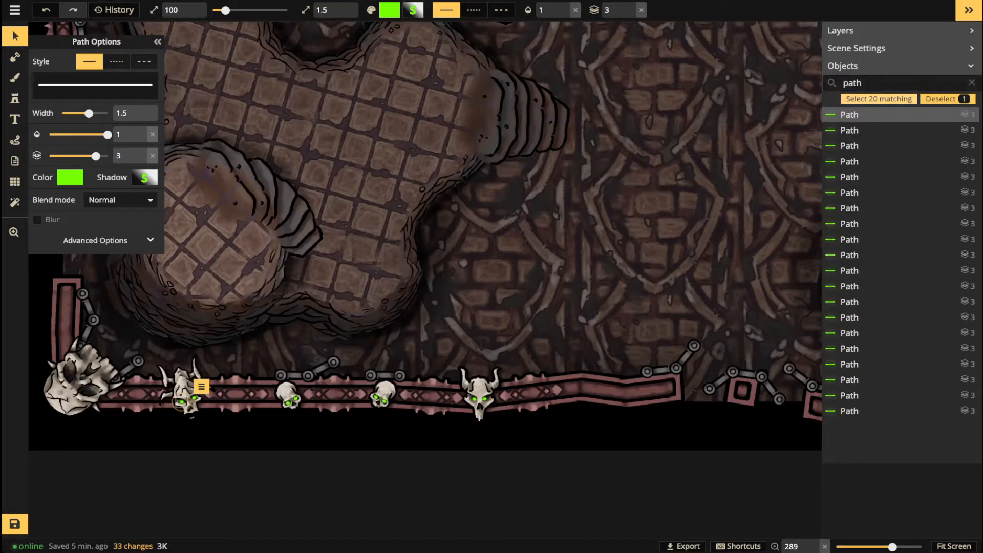
pyautogui.click(630, 6)
pyautogui.click(630, 5)
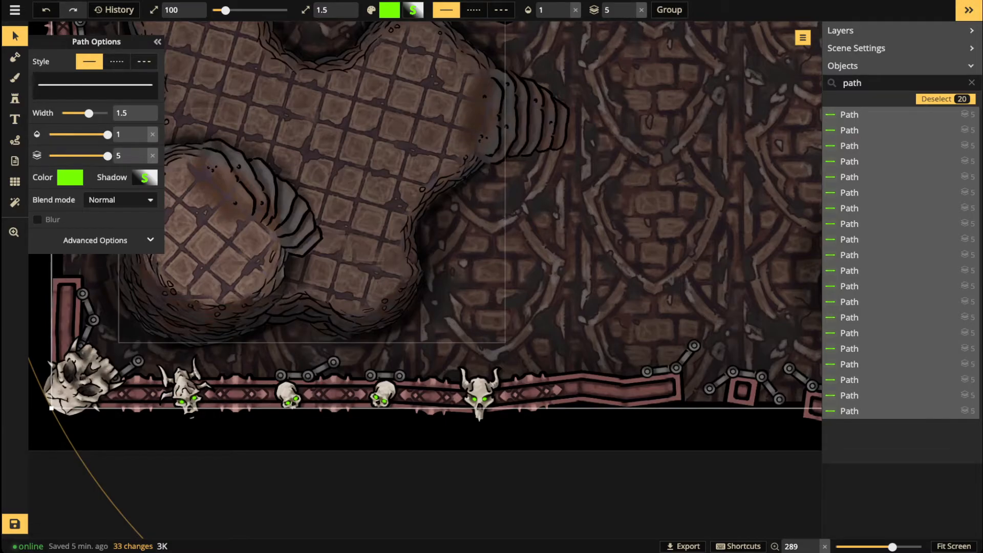
pyautogui.press('Escape')
pyautogui.scroll(-3, 479, 105)
pyautogui.moveTo(479, 105); pyautogui.dragTo(418, 369)
pyautogui.moveTo(430, 67); pyautogui.dragTo(381, 513)
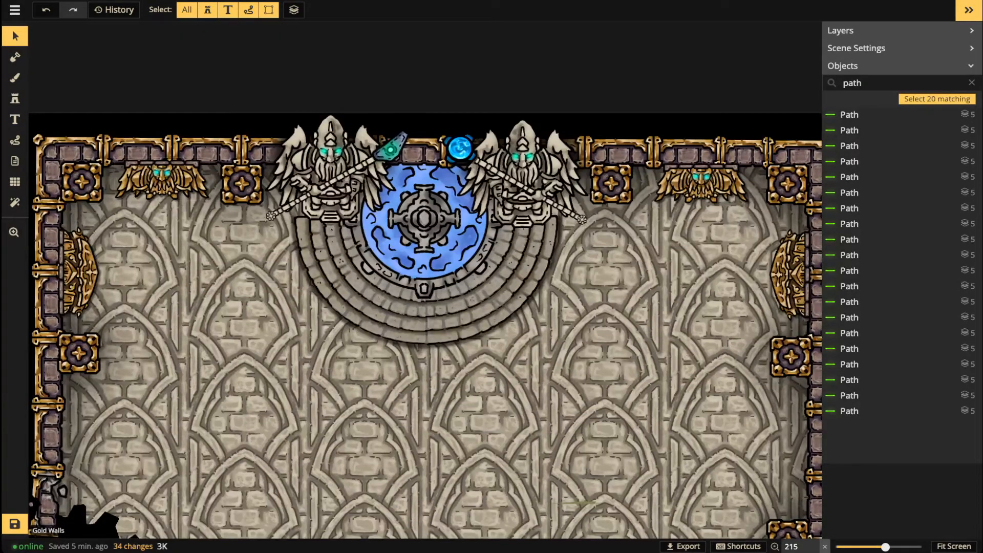
# Step: Switch to the glow stamp, set its opacity to about 0.54 and its size to 25
pyautogui.click(15, 99)
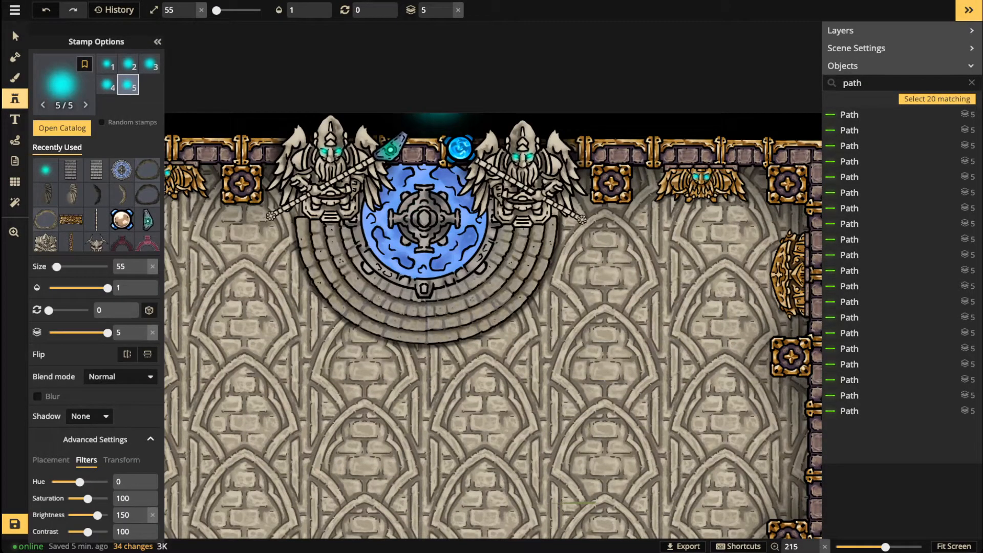
pyautogui.click(301, 10)
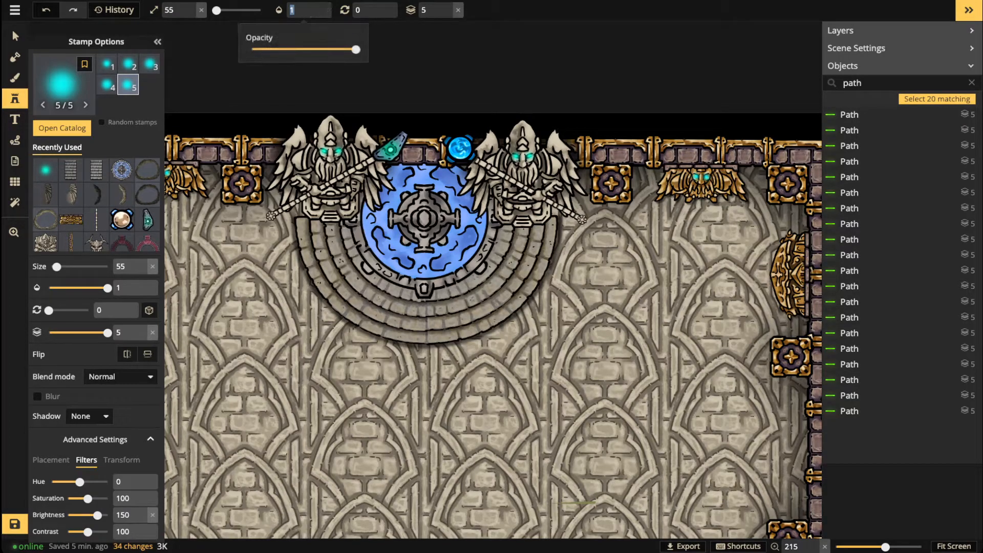
pyautogui.write('0.45')
pyautogui.moveTo(313, 49); pyautogui.dragTo(320, 49)
pyautogui.press('space')
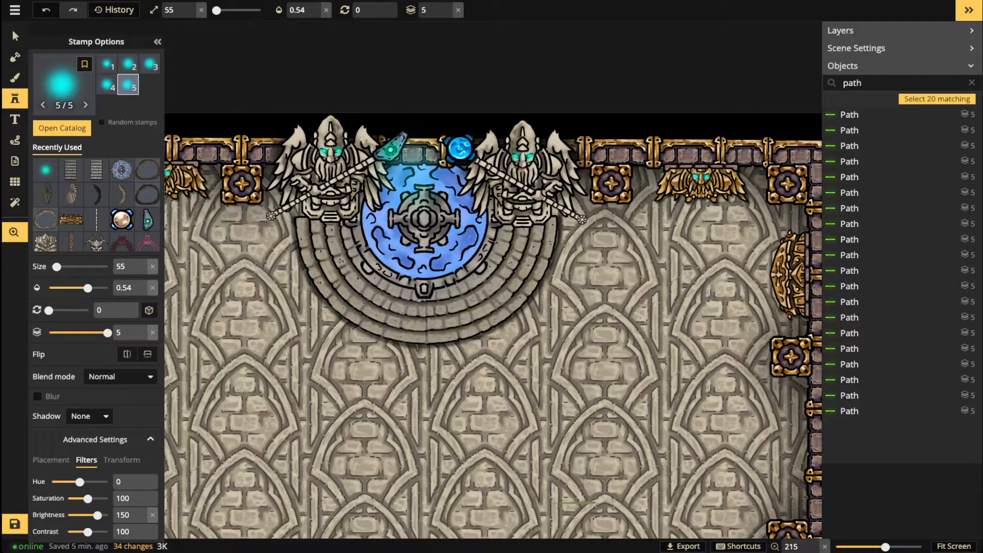
pyautogui.moveTo(242, 219); pyautogui.dragTo(428, 219)
pyautogui.scroll(2, 329, 219)
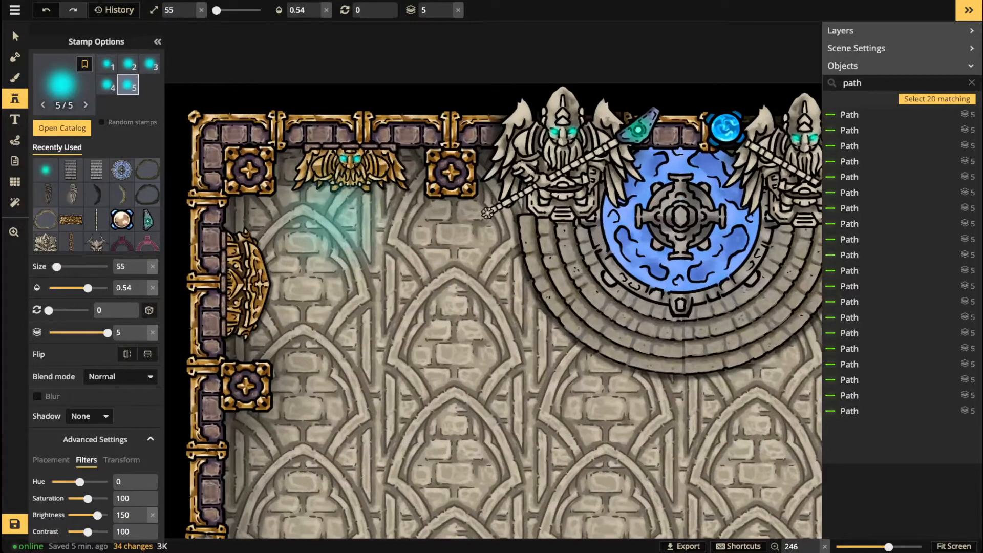
pyautogui.scroll(2, 336, 223)
pyautogui.press('[')
pyautogui.press('[')
pyautogui.press('[')
pyautogui.press('[')
pyautogui.press(']')
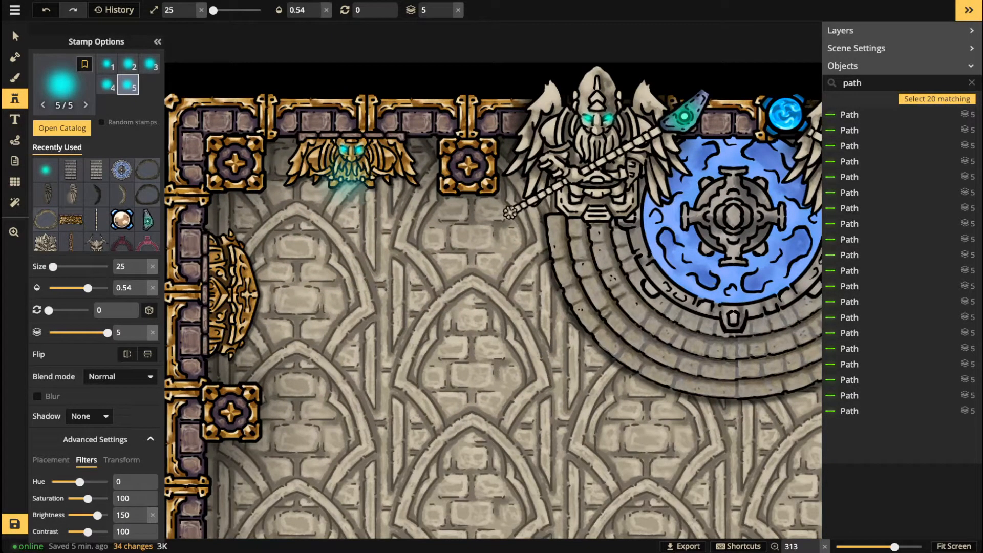
# Step: Place a cyan glow on the left winged ornament, nudge it down, and reset its opacity to full
pyautogui.click(352, 161)
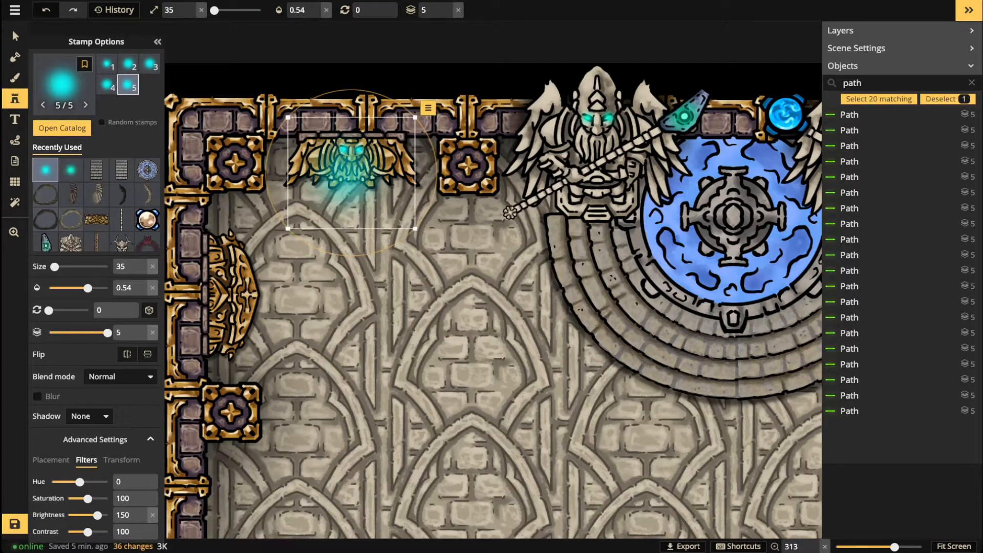
pyautogui.press(']')
pyautogui.press(']')
pyautogui.moveTo(353, 174); pyautogui.dragTo(357, 185)
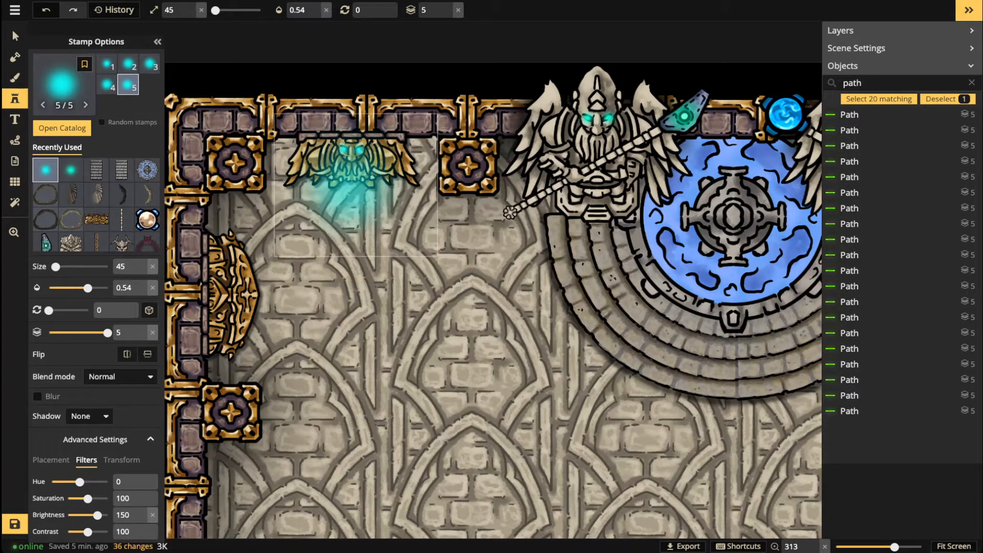
pyautogui.click(316, 14)
pyautogui.click(316, 15)
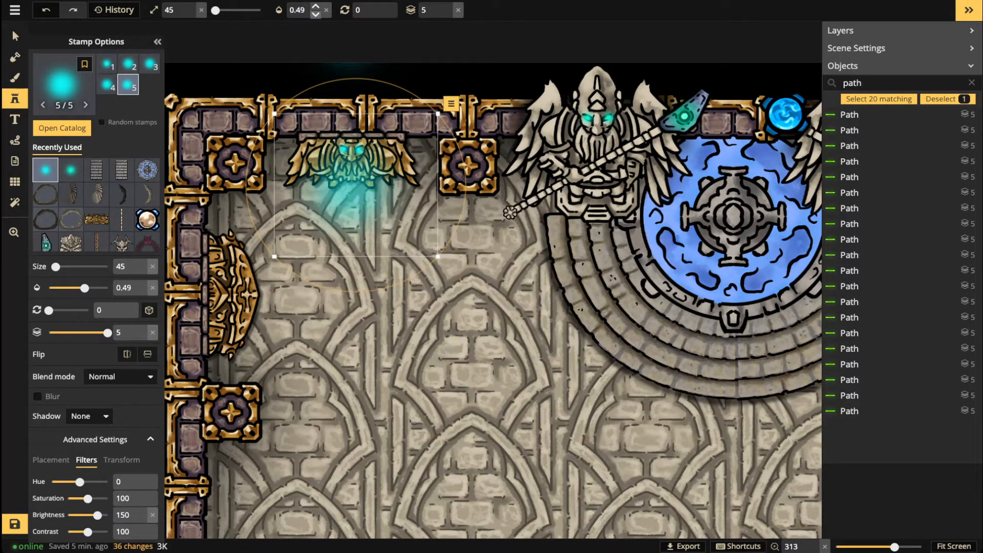
pyautogui.click(315, 14)
pyautogui.click(316, 14)
pyautogui.click(316, 14)
pyautogui.click(315, 14)
pyautogui.click(315, 14)
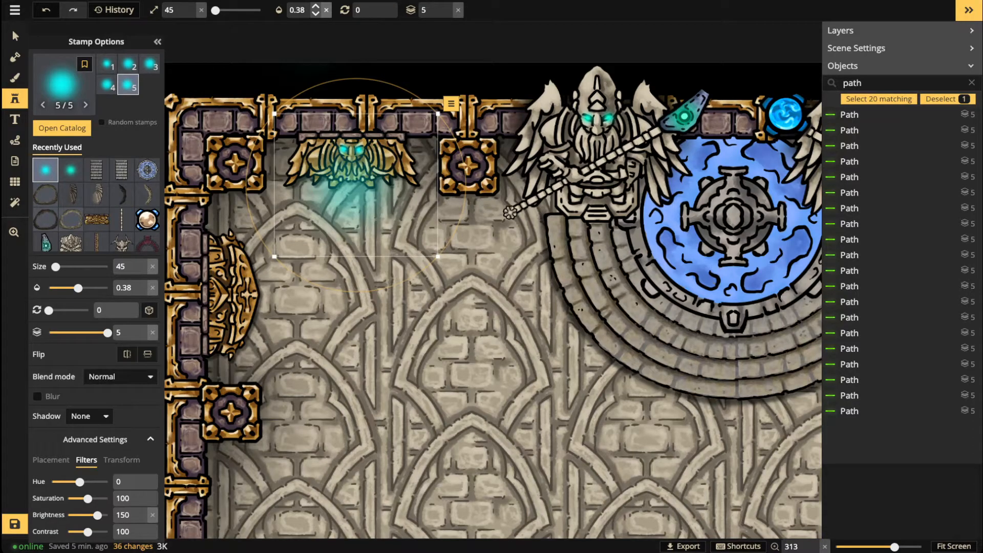
pyautogui.click(326, 10)
# Step: Set the glow stamp's blend mode to Overlay with opacity 0.48
pyautogui.click(119, 376)
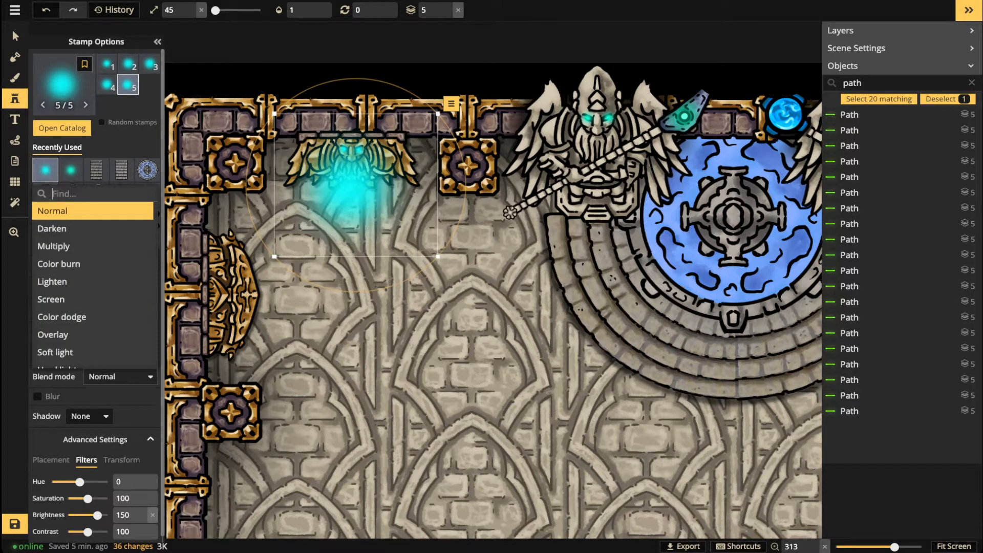
pyautogui.click(92, 333)
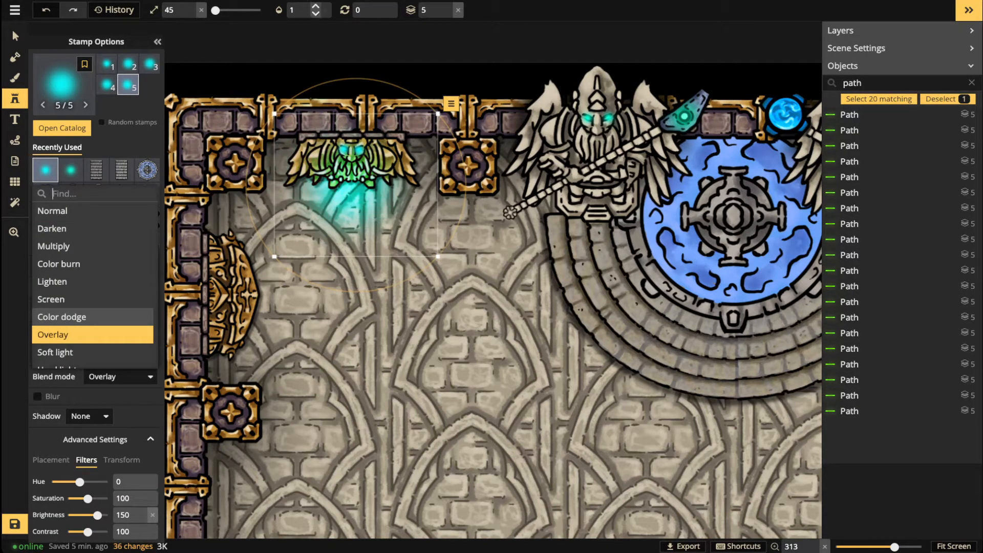
pyautogui.click(303, 10)
pyautogui.moveTo(356, 49); pyautogui.dragTo(315, 49)
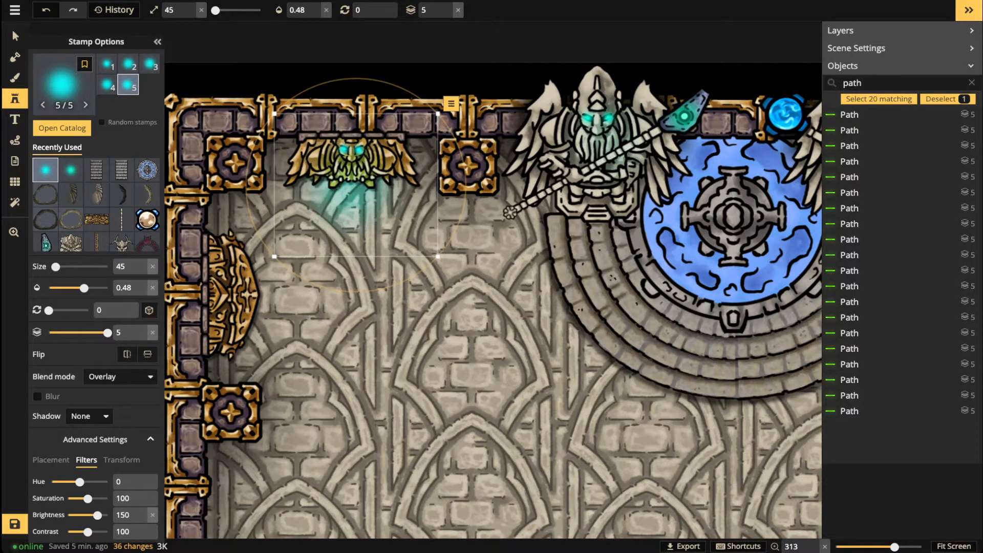
# Step: Add cyan glows over the ornament, the right fountain statue and the right winged ornament
pyautogui.click(602, 135)
pyautogui.press('space')
pyautogui.moveTo(769, 156); pyautogui.dragTo(432, 164)
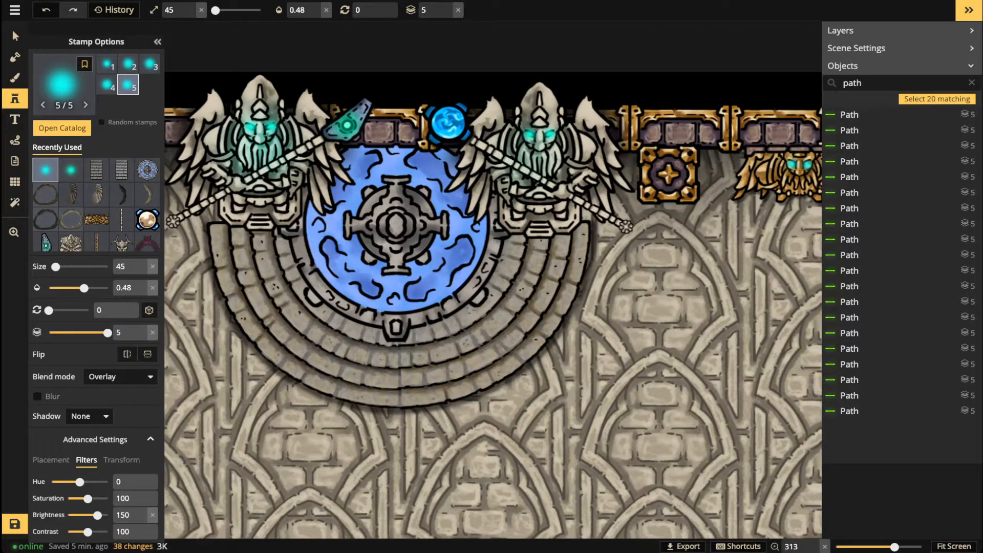
pyautogui.click(543, 151)
pyautogui.press('space')
pyautogui.moveTo(715, 184); pyautogui.dragTo(432, 171)
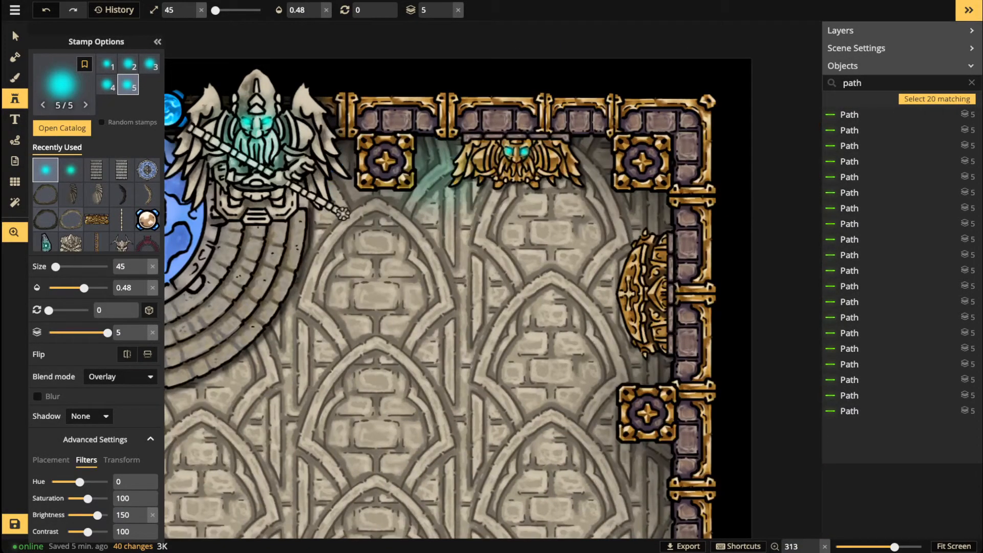
pyautogui.click(517, 168)
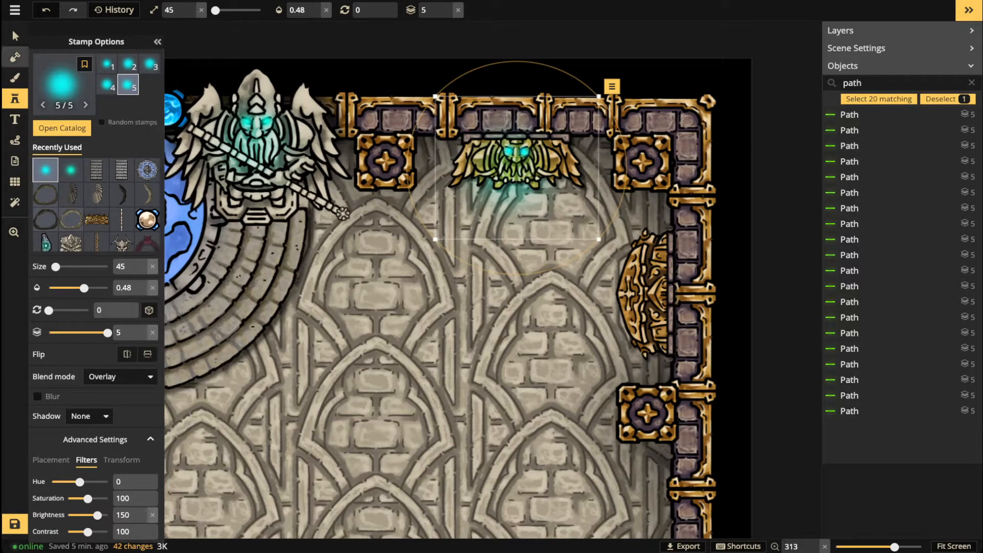
pyautogui.click(15, 36)
pyautogui.scroll(-3, 307, 189)
pyautogui.press('space')
pyautogui.moveTo(307, 189); pyautogui.dragTo(495, 171)
# Step: Move to the lower crypt and tint the glow stamp lime green (hue about -62) at opacity 0.47
pyautogui.scroll(-3, 300, 182)
pyautogui.scroll(-2, 367, 317)
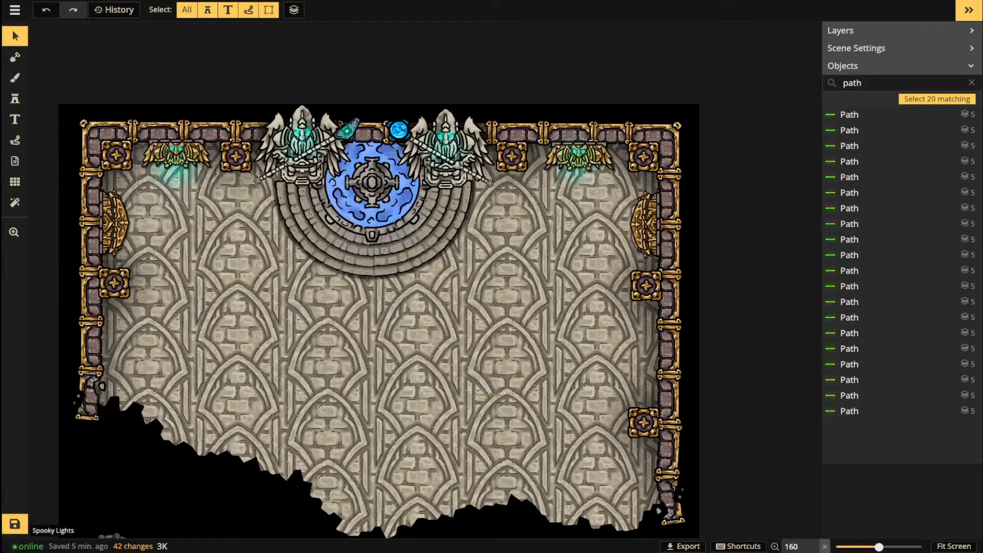
pyautogui.scroll(-1, 500, 401)
pyautogui.press('space')
pyautogui.moveTo(461, 515); pyautogui.dragTo(475, 69)
pyautogui.scroll(1, 233, 343)
pyautogui.scroll(7, 233, 342)
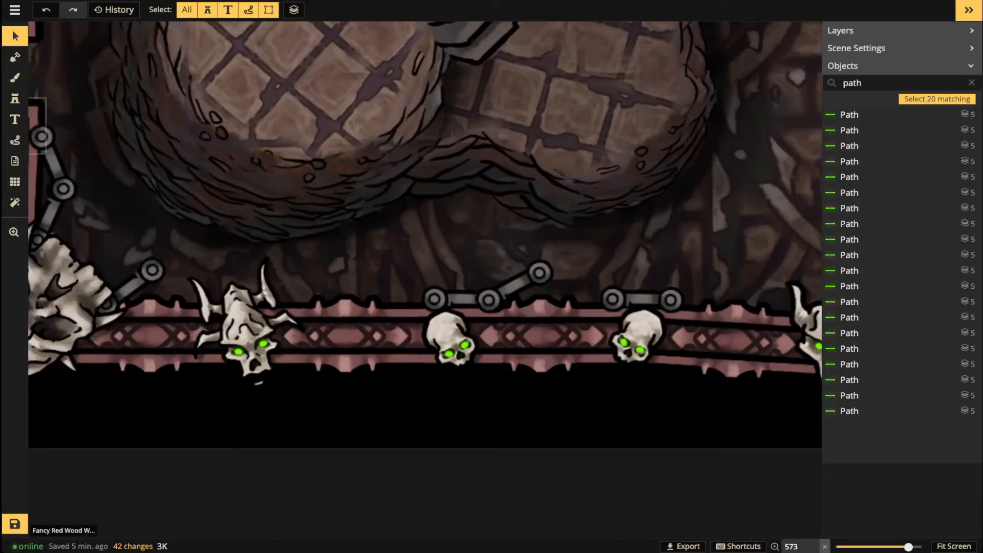
pyautogui.click(15, 99)
pyautogui.click(15, 78)
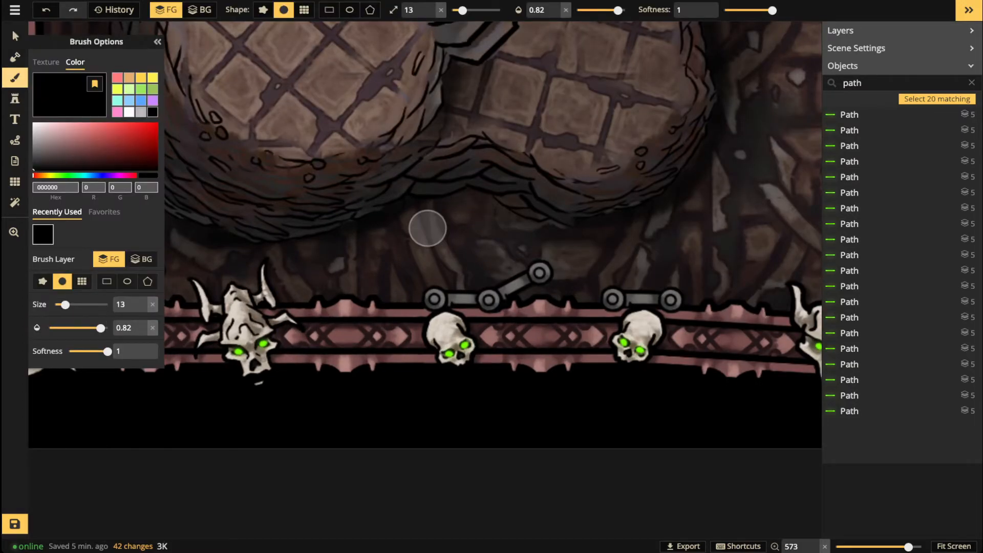
pyautogui.click(15, 99)
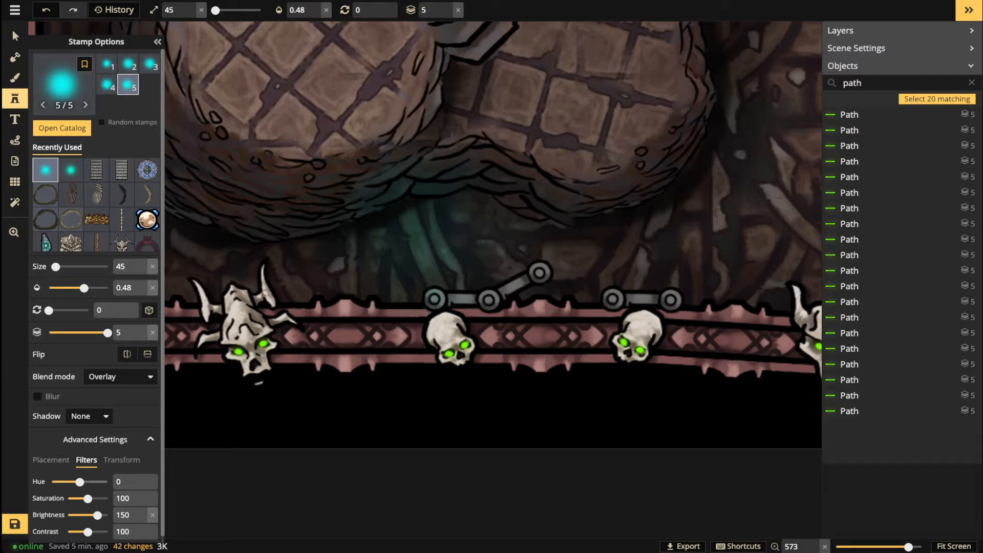
pyautogui.moveTo(80, 482); pyautogui.dragTo(69, 481)
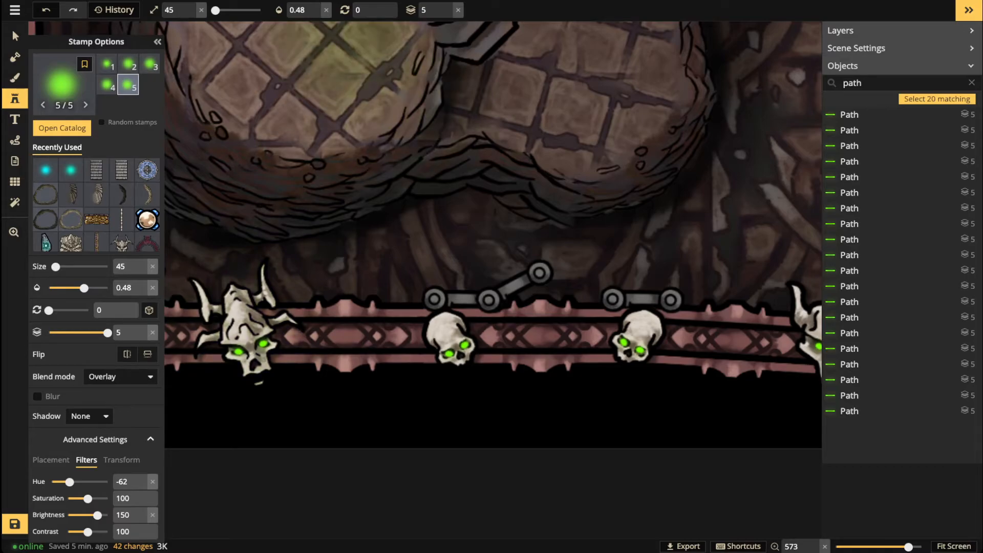
pyautogui.click(315, 12)
# Step: Place green glows on the four bottom-border skulls, including the horned skull
pyautogui.scroll(-2, 302, 276)
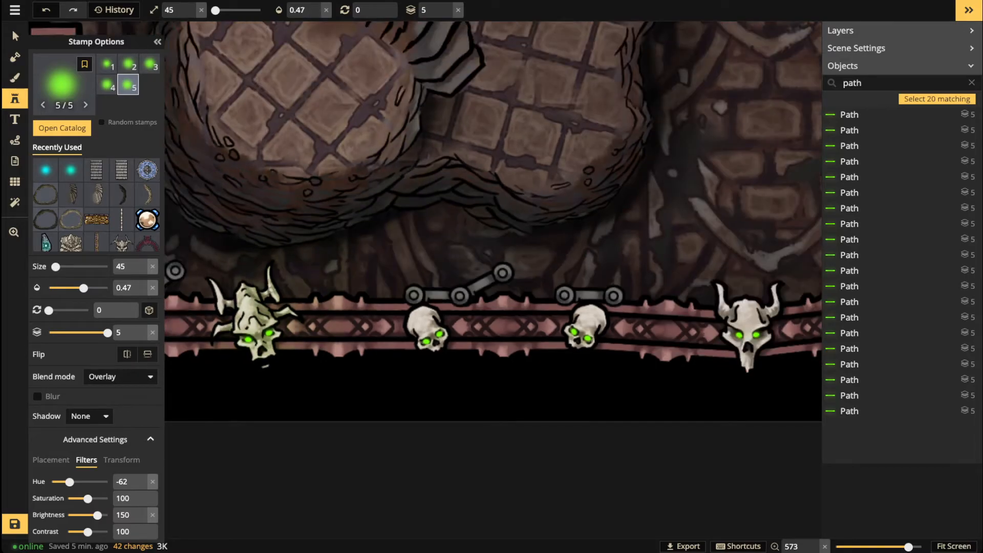
pyautogui.click(258, 330)
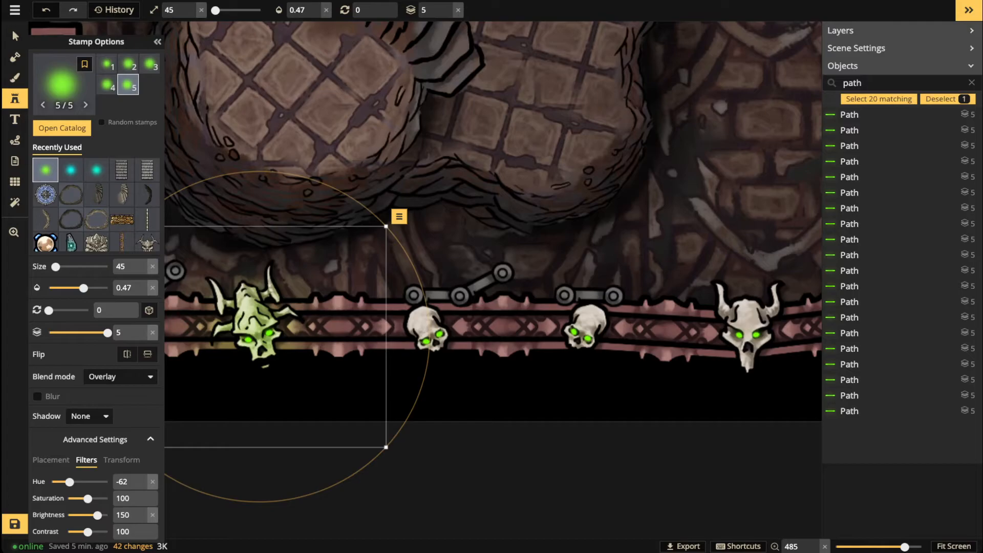
pyautogui.click(429, 335)
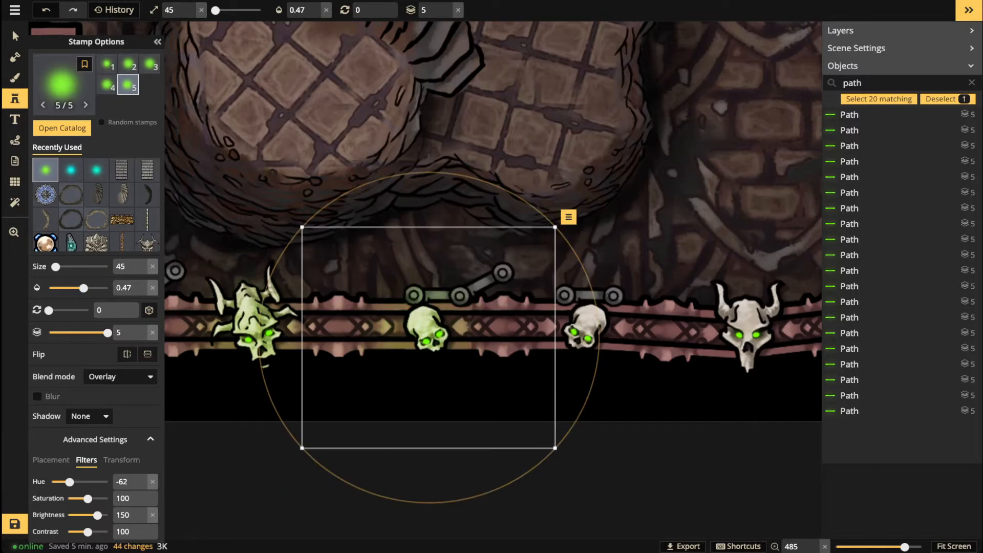
pyautogui.click(578, 333)
pyautogui.click(745, 330)
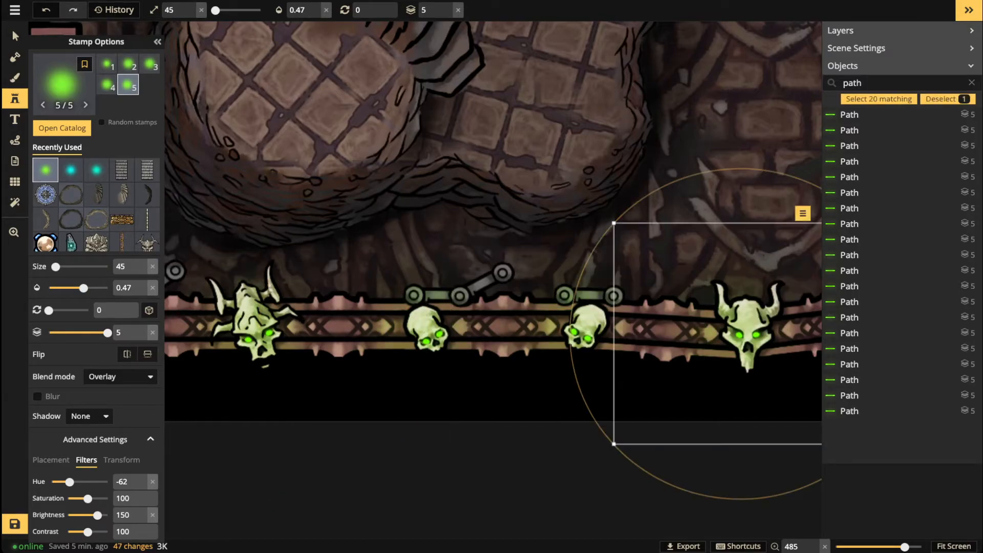
pyautogui.scroll(-1, 737, 327)
pyautogui.scroll(-2, 410, 250)
# Step: Place green glows on the left border's horned skull and upper skull
pyautogui.press('space')
pyautogui.moveTo(411, 250); pyautogui.dragTo(662, 385)
pyautogui.press('space')
pyautogui.moveTo(579, 179); pyautogui.dragTo(563, 380)
pyautogui.click(383, 152)
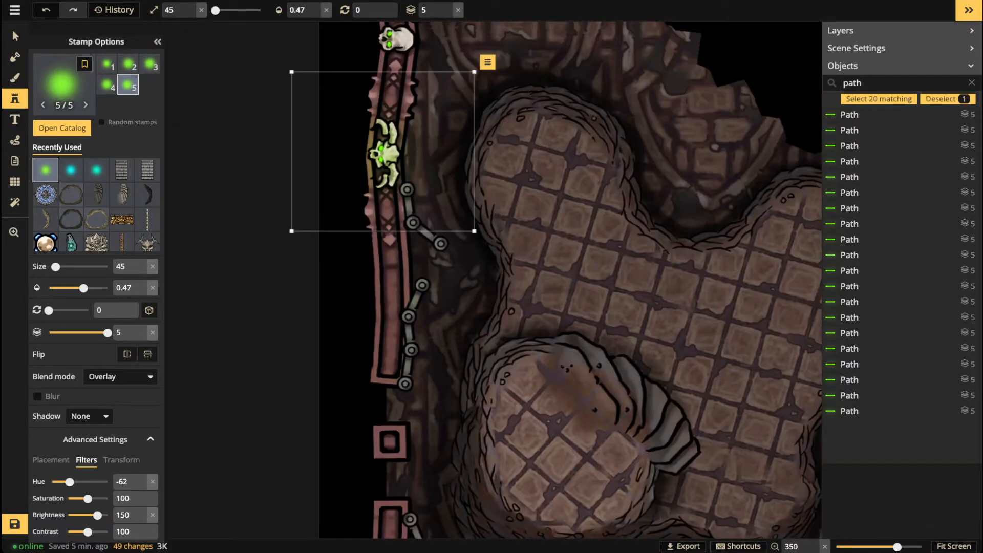
pyautogui.click(389, 40)
# Step: Light the bottom-right border skull and three right-border skulls with green glows, then stop stamping
pyautogui.press('space')
pyautogui.moveTo(389, 40); pyautogui.dragTo(388, 259)
pyautogui.press('space')
pyautogui.moveTo(686, 348); pyautogui.dragTo(164, 141)
pyautogui.moveTo(638, 309); pyautogui.dragTo(458, 248)
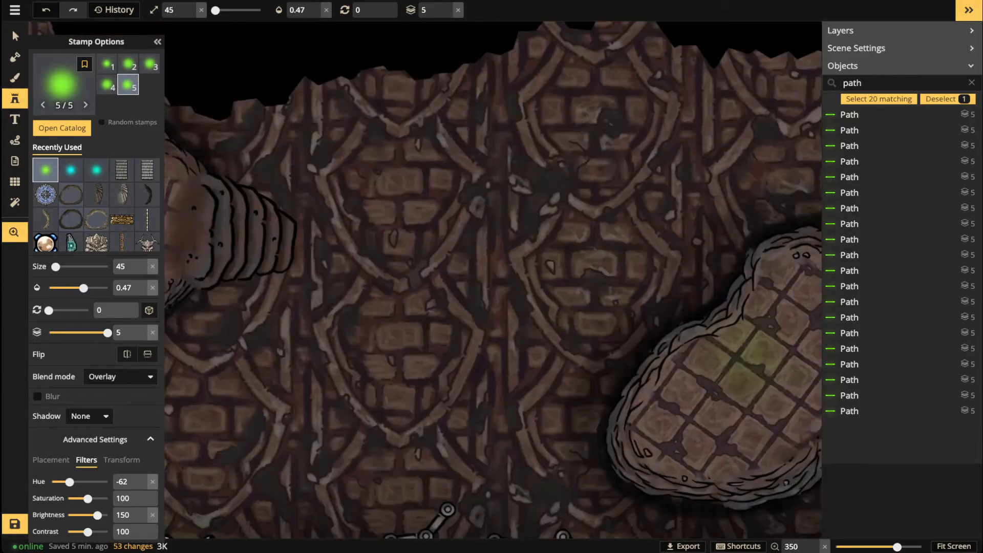
pyautogui.moveTo(753, 347); pyautogui.dragTo(471, 200)
pyautogui.moveTo(542, 434); pyautogui.dragTo(401, 357)
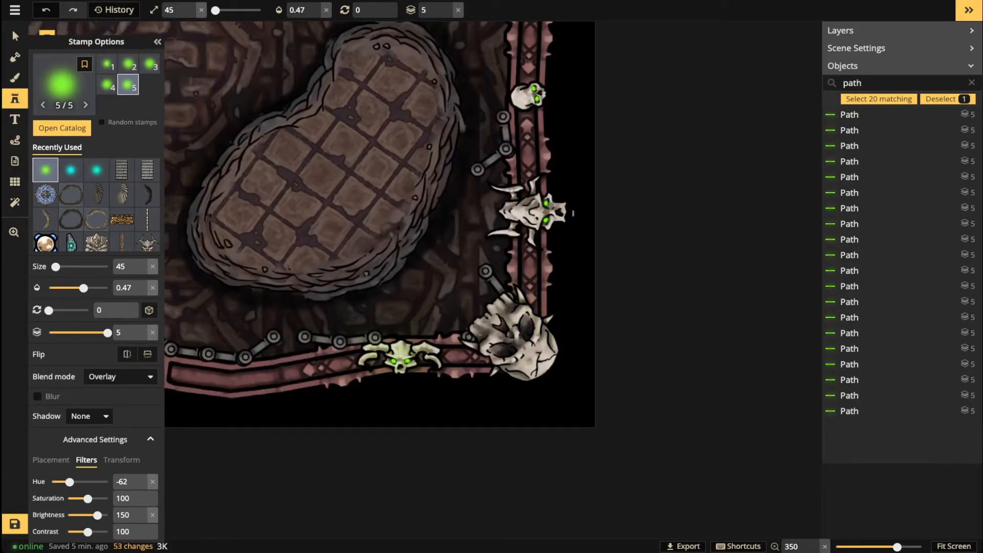
pyautogui.click(401, 360)
pyautogui.click(549, 215)
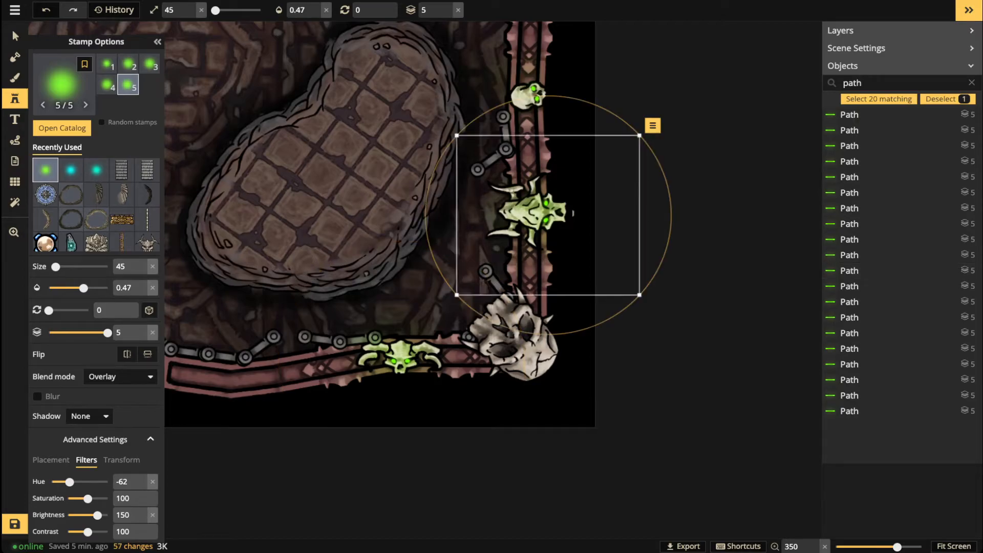
pyautogui.click(534, 91)
pyautogui.press('space')
pyautogui.moveTo(535, 107); pyautogui.dragTo(534, 380)
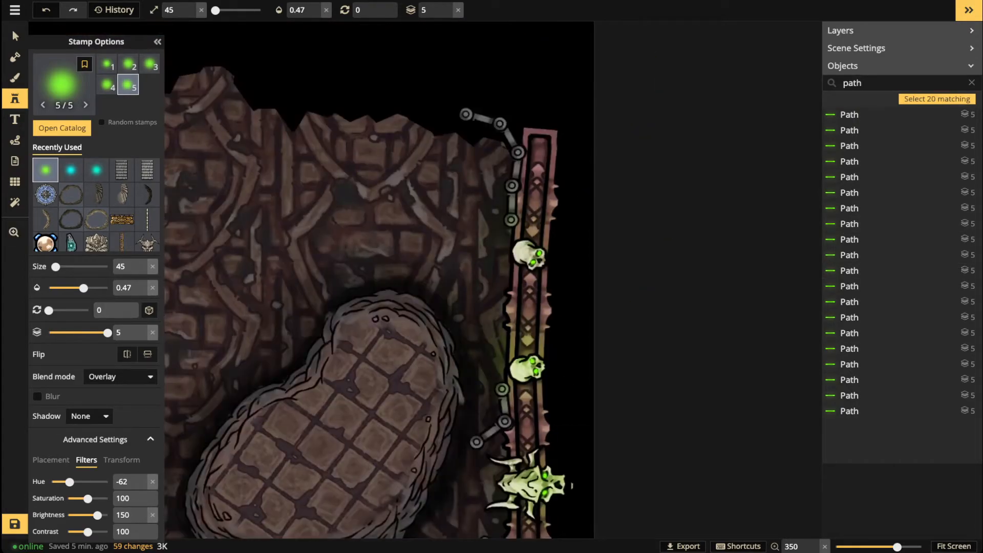
pyautogui.click(535, 265)
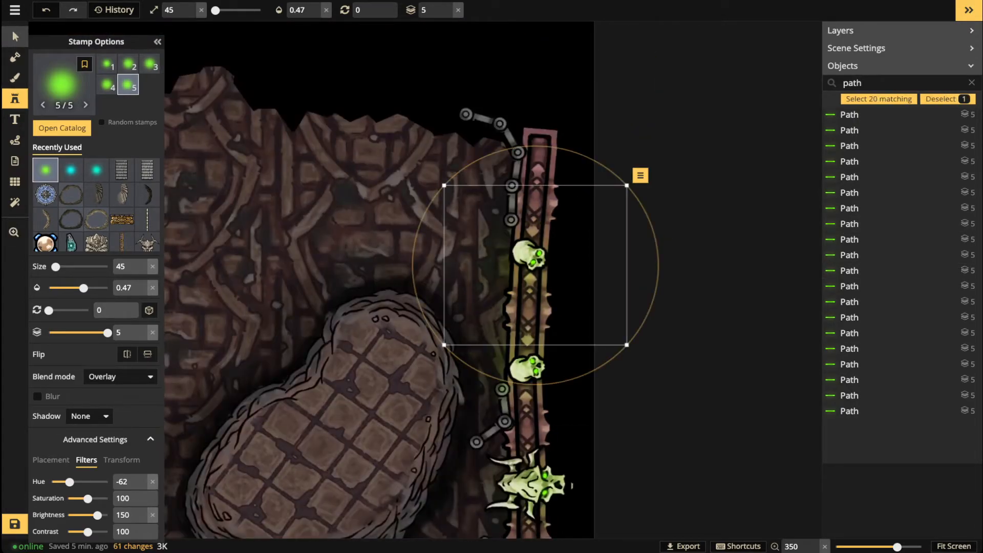
pyautogui.click(15, 36)
pyautogui.scroll(-8, 256, 353)
# Step: Zoom out to show the whole map and save it with Ctrl+S
pyautogui.press('space')
pyautogui.moveTo(254, 367); pyautogui.dragTo(438, 282)
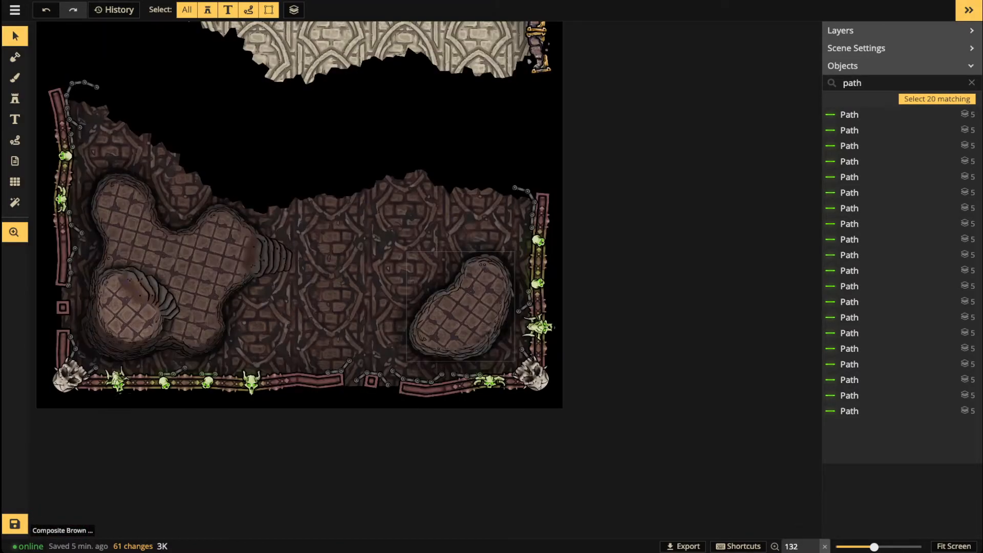
pyautogui.scroll(-2, 333, 301)
pyautogui.moveTo(318, 256); pyautogui.dragTo(424, 348)
pyautogui.scroll(-4, 445, 344)
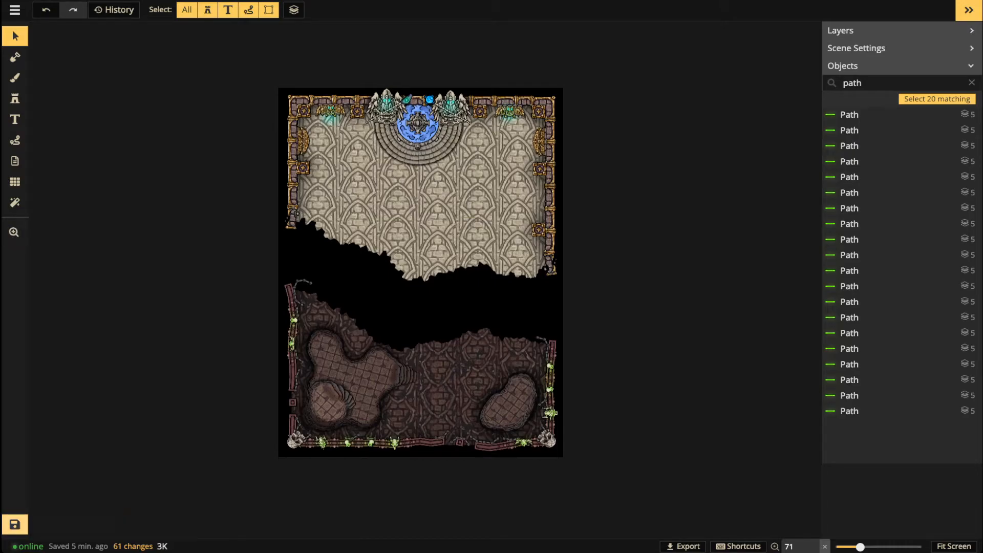
pyautogui.hotkey('ctrl', 's')
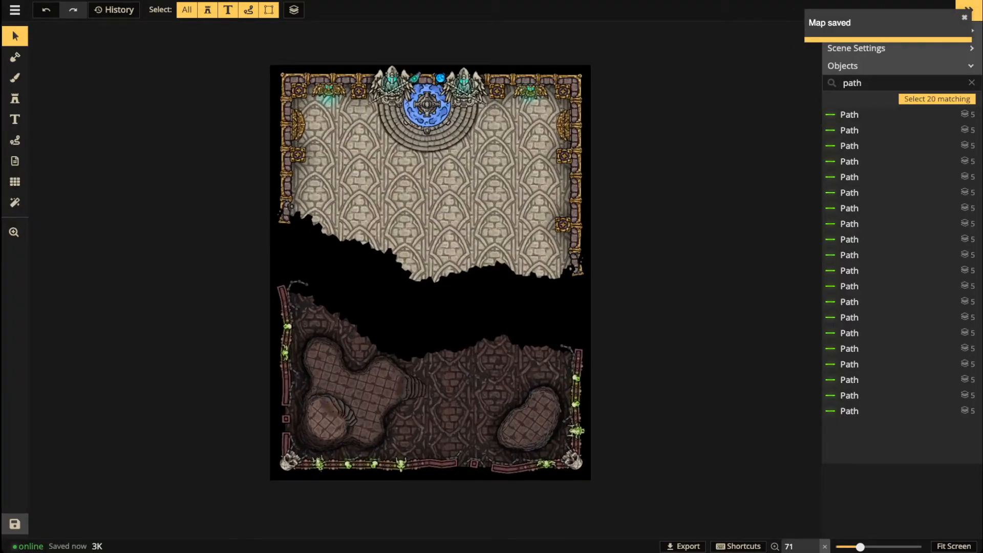
# Step: Pan and zoom over the finished map until the gold-trimmed upper hall is in view
pyautogui.scroll(5, 342, 287)
pyautogui.press('space')
pyautogui.moveTo(342, 287); pyautogui.dragTo(303, 380)
pyautogui.scroll(-1, 328, 189)
pyautogui.scroll(1, 327, 189)
pyautogui.scroll(-2, 409, 190)
pyautogui.press('space')
pyautogui.moveTo(404, 450); pyautogui.dragTo(404, 252)
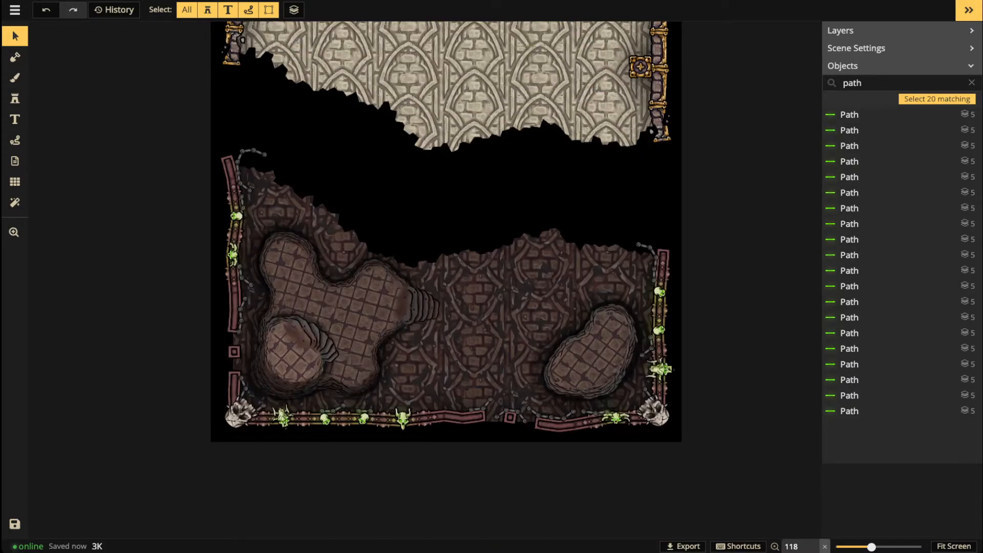
pyautogui.scroll(-1, 483, 106)
pyautogui.press('space')
pyautogui.moveTo(483, 106); pyautogui.dragTo(472, 277)
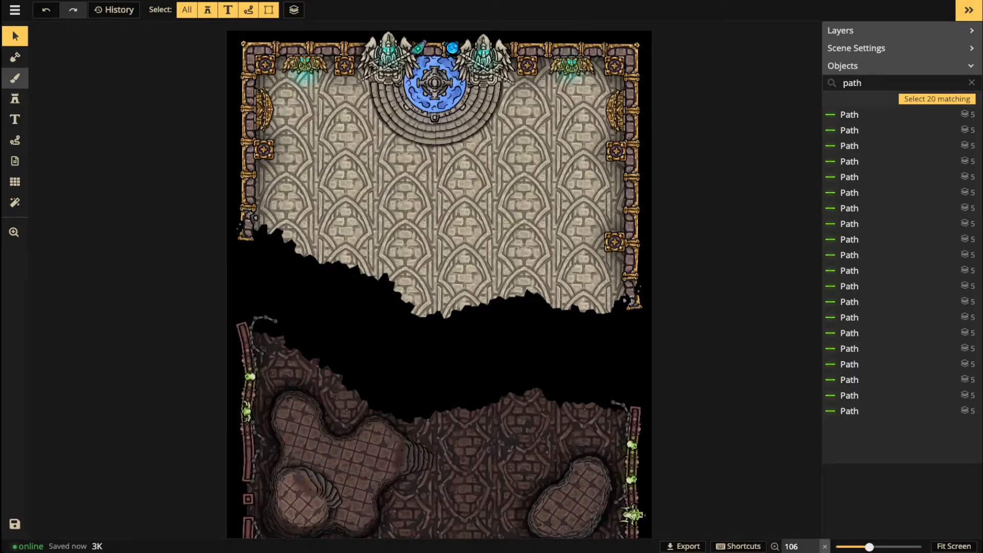
# Step: Set the texture brush to Light Marble Tiles with a rough shape at size 40
pyautogui.click(15, 77)
pyautogui.click(46, 62)
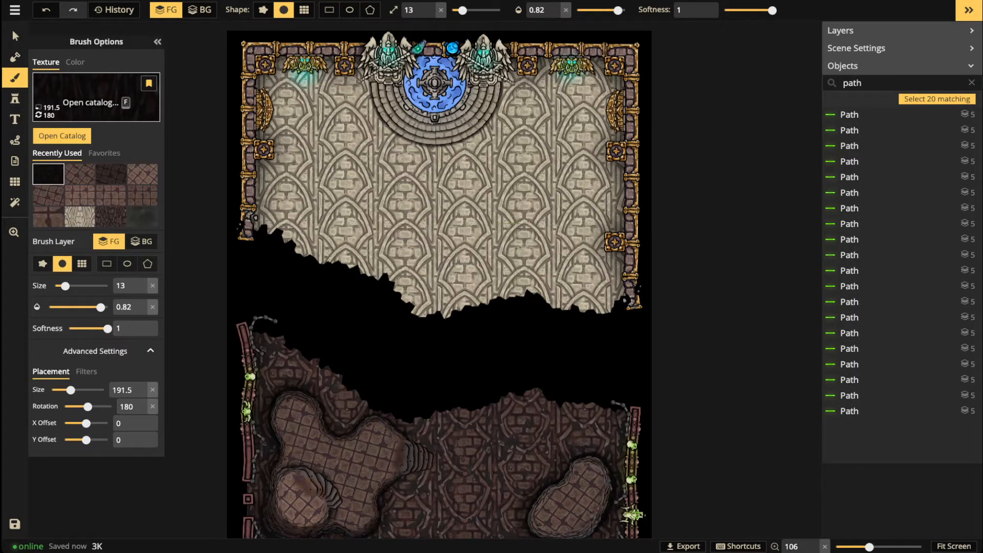
pyautogui.click(96, 98)
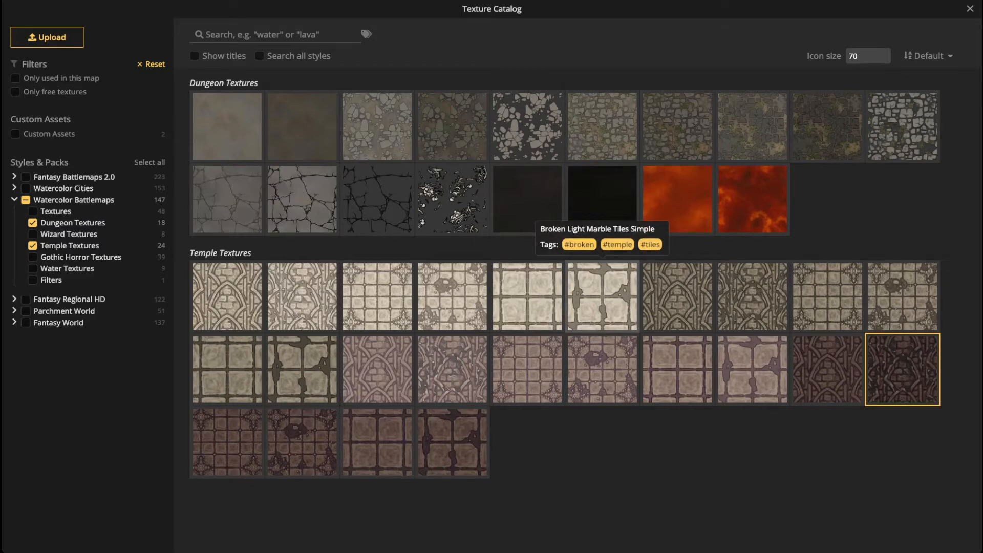
pyautogui.click(527, 294)
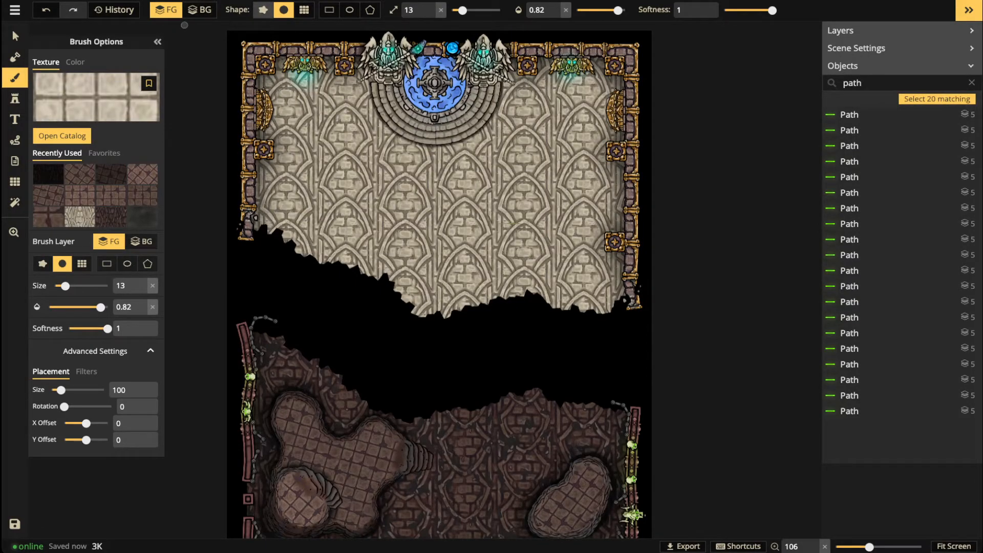
pyautogui.click(263, 10)
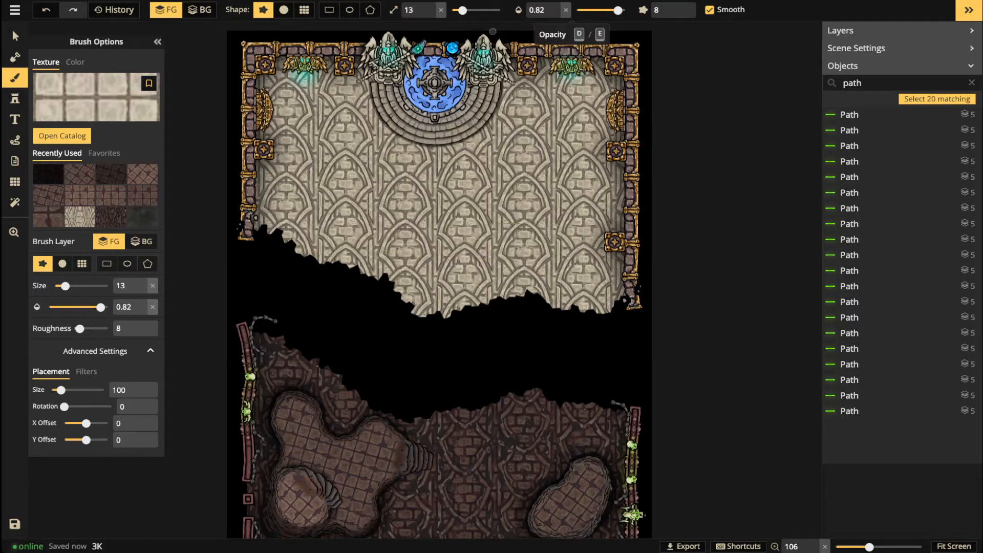
pyautogui.moveTo(463, 10); pyautogui.dragTo(476, 11)
# Step: Paint broad light marble tile strokes across the middle of the hall floor
pyautogui.scroll(5, 392, 200)
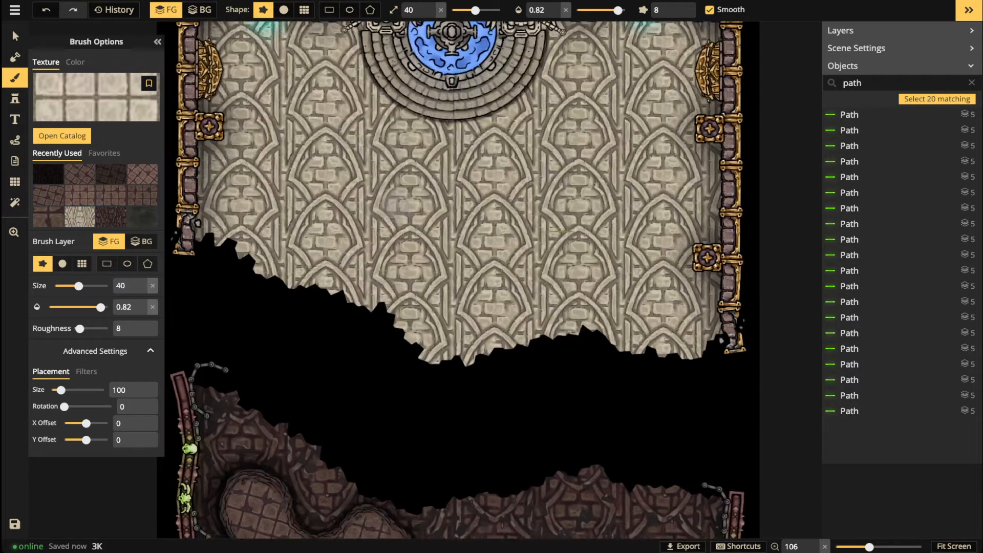
pyautogui.moveTo(392, 197)
pyautogui.mouseDown()
pyautogui.moveTo(328, 220)
pyautogui.moveTo(353, 112)
pyautogui.moveTo(251, 169)
pyautogui.moveTo(269, 233)
pyautogui.mouseUp()
pyautogui.click(259, 231)
pyautogui.click(332, 247)
pyautogui.click(414, 232)
pyautogui.moveTo(414, 256)
pyautogui.mouseDown()
pyautogui.moveTo(470, 302)
pyautogui.moveTo(535, 257)
pyautogui.mouseUp()
pyautogui.click(485, 245)
pyautogui.moveTo(490, 208); pyautogui.dragTo(441, 230)
pyautogui.click(443, 164)
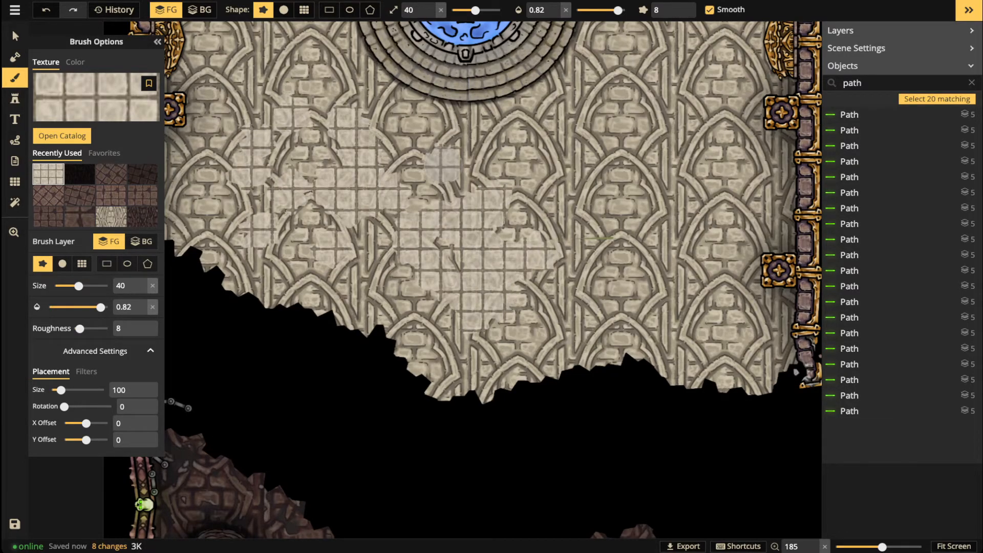
pyautogui.moveTo(592, 150); pyautogui.dragTo(576, 156)
# Step: Extend the light marble patches to the floor's right side, top and upper-left areas
pyautogui.moveTo(621, 131); pyautogui.dragTo(601, 136)
pyautogui.moveTo(613, 214); pyautogui.dragTo(618, 236)
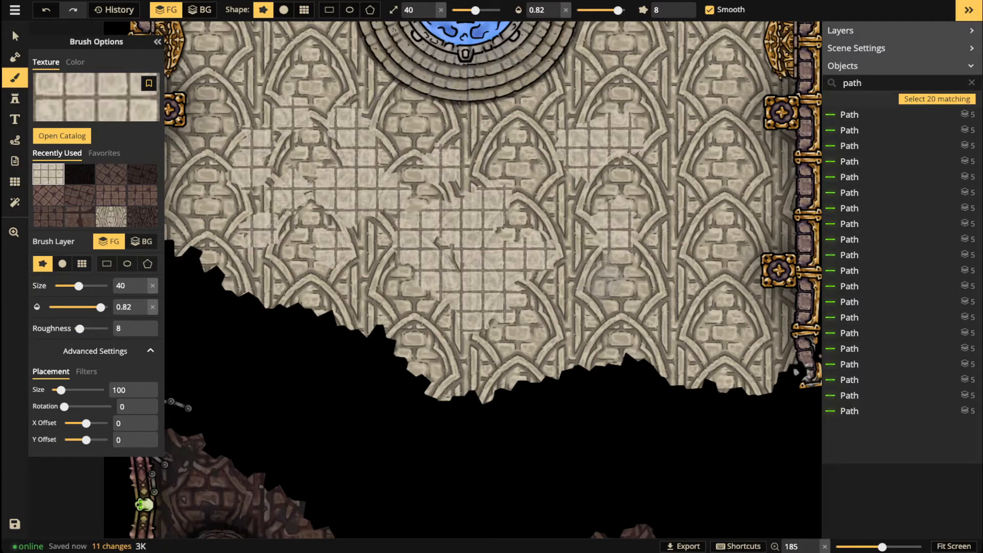
pyautogui.moveTo(604, 277)
pyautogui.mouseDown()
pyautogui.moveTo(651, 269)
pyautogui.moveTo(671, 296)
pyautogui.mouseUp()
pyautogui.moveTo(690, 81); pyautogui.dragTo(651, 50)
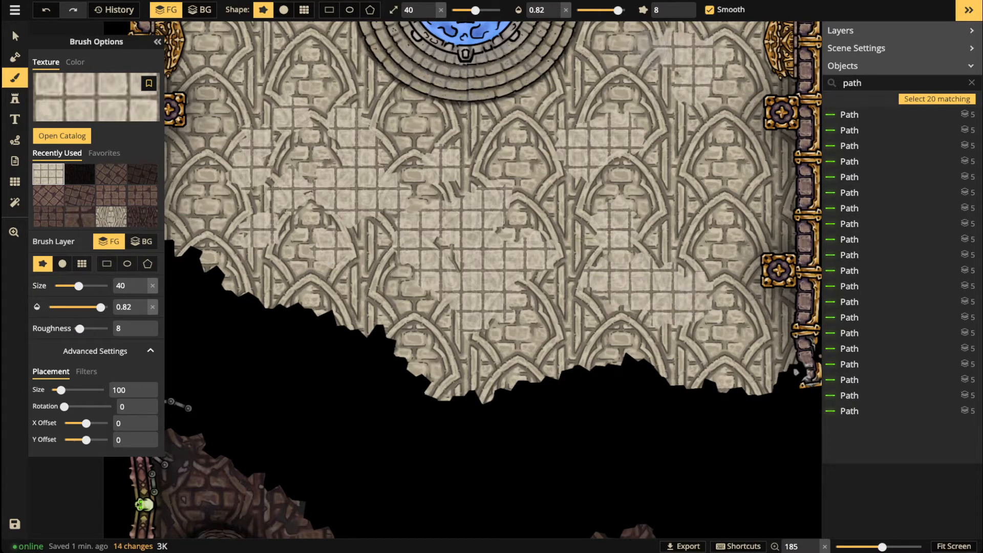
pyautogui.scroll(-1, 379, 188)
pyautogui.scroll(-3, 377, 184)
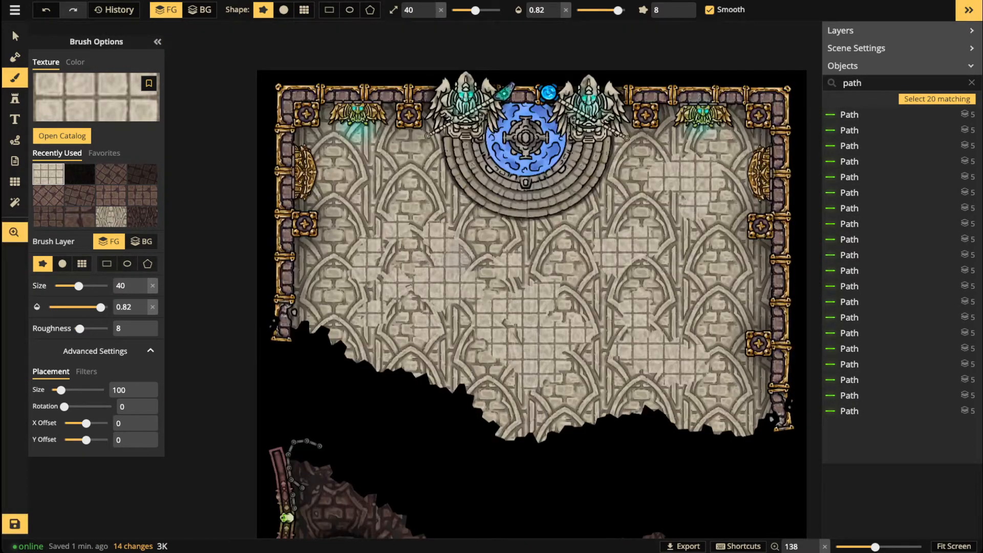
pyautogui.moveTo(359, 176); pyautogui.dragTo(346, 214)
pyautogui.moveTo(381, 200)
pyautogui.mouseDown()
pyautogui.moveTo(402, 170)
pyautogui.moveTo(349, 162)
pyautogui.mouseUp()
# Step: Shrink the brush to size 11 and dab small light-tile patches across the floor
pyautogui.click(461, 11)
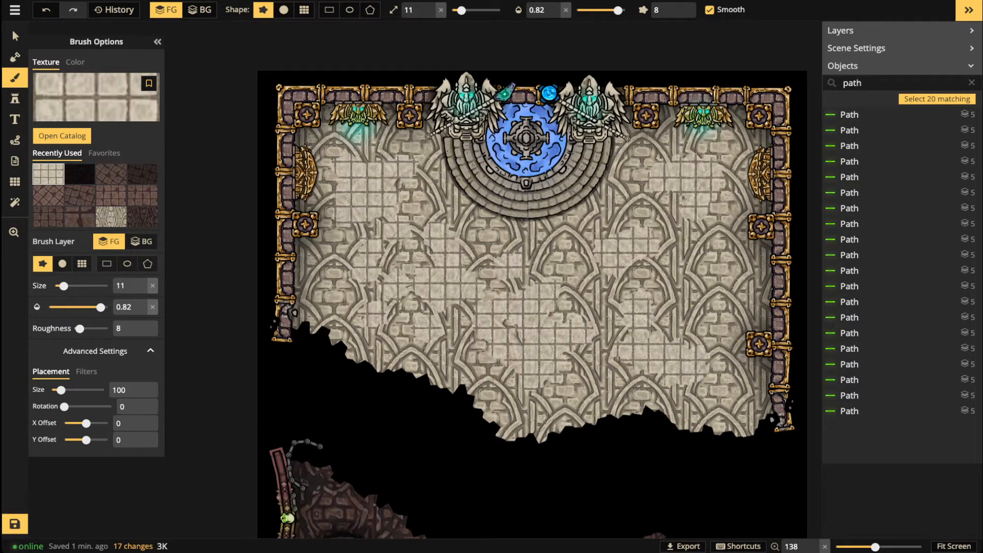
pyautogui.scroll(3, 488, 254)
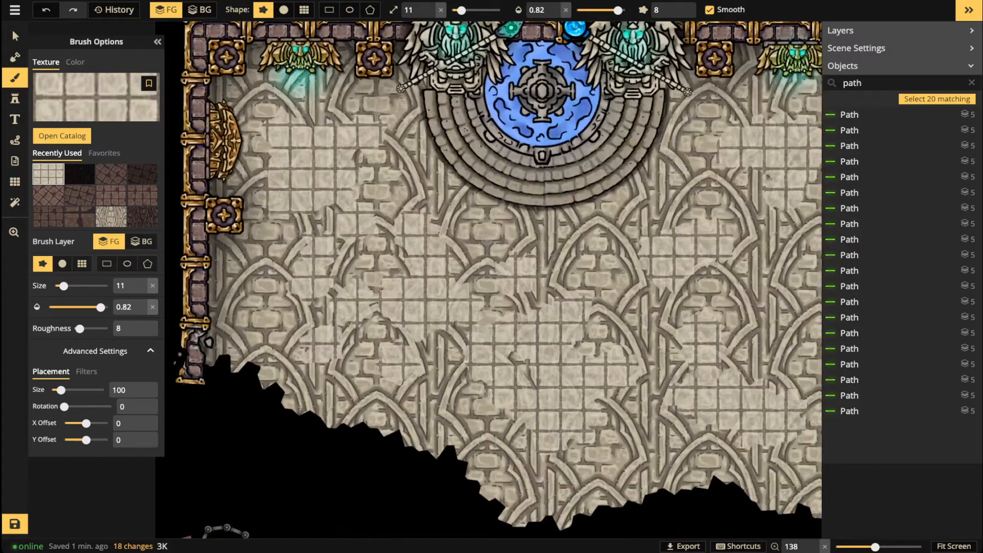
pyautogui.click(485, 231)
pyautogui.click(603, 458)
pyautogui.click(430, 407)
pyautogui.click(392, 397)
pyautogui.click(375, 389)
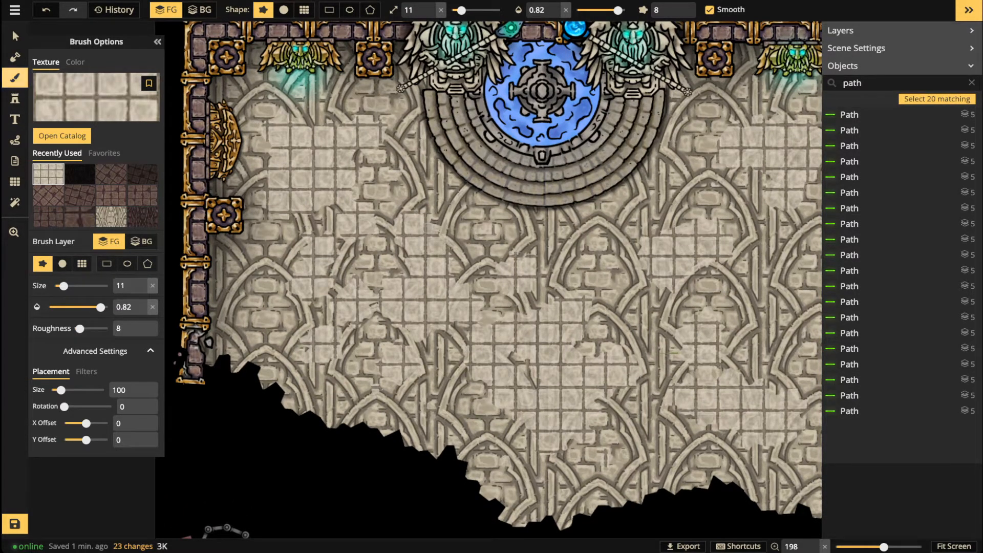
pyautogui.scroll(-5, 378, 398)
pyautogui.scroll(-1, 384, 392)
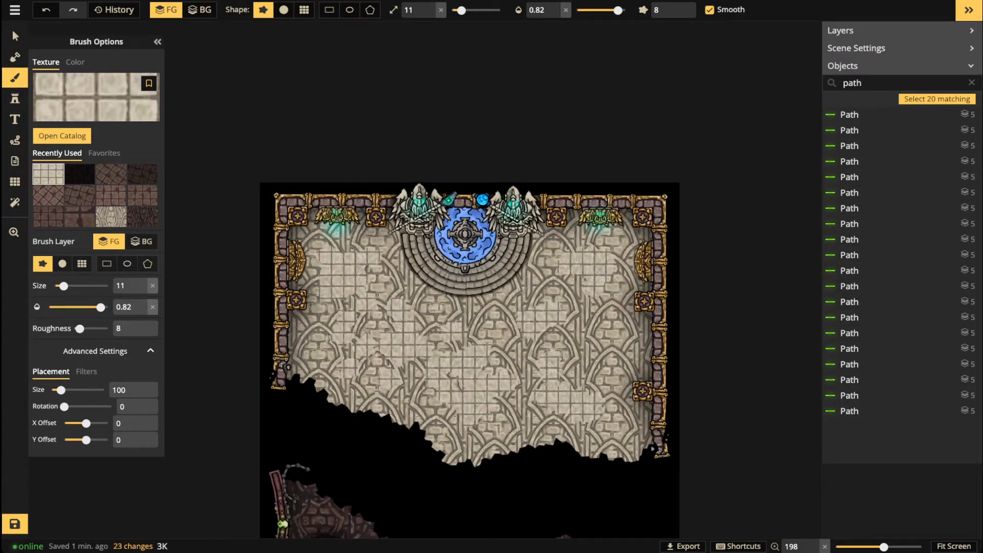
pyautogui.moveTo(383, 392); pyautogui.dragTo(376, 286)
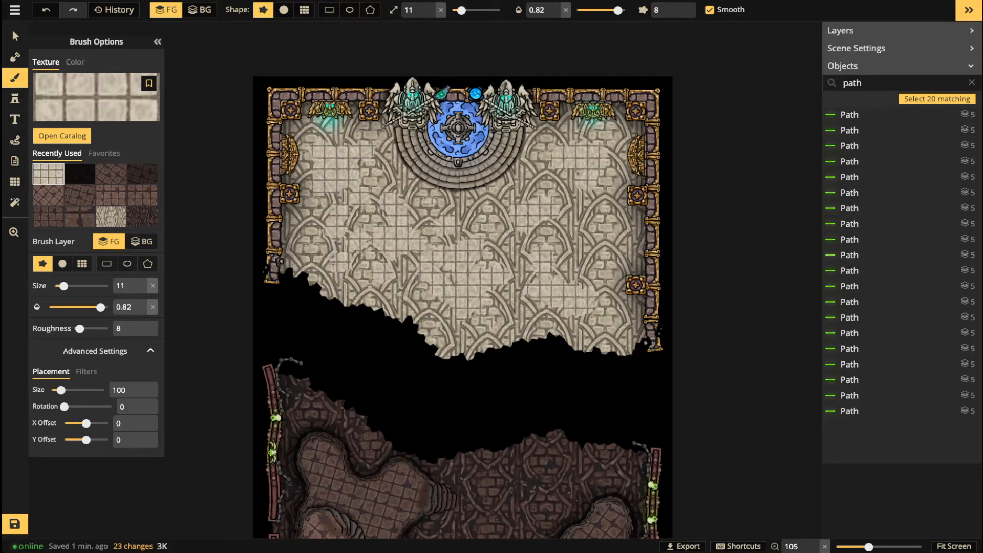
# Step: Fill the remaining floor gaps with light tile paint and bring the texture catalog back up
pyautogui.scroll(5, 596, 151)
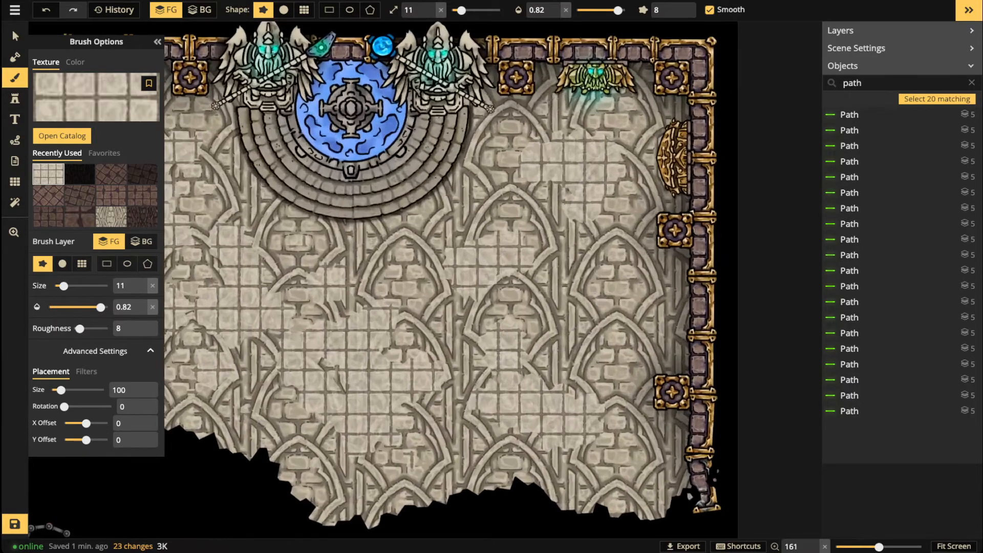
pyautogui.scroll(2, 597, 261)
pyautogui.click(632, 263)
pyautogui.click(644, 298)
pyautogui.moveTo(631, 301)
pyautogui.mouseDown()
pyautogui.moveTo(625, 316)
pyautogui.moveTo(639, 316)
pyautogui.mouseUp()
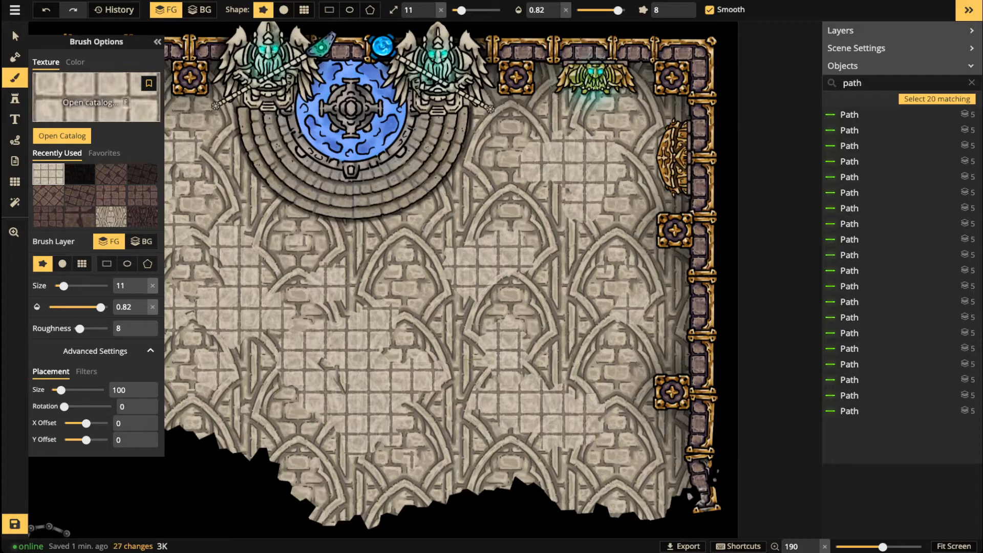
pyautogui.scroll(-3, 355, 307)
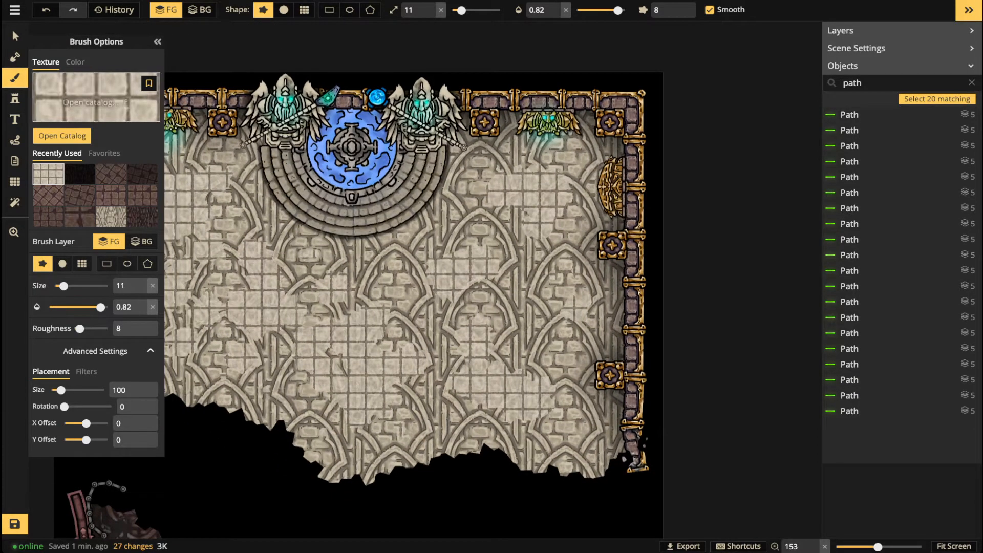
pyautogui.click(97, 97)
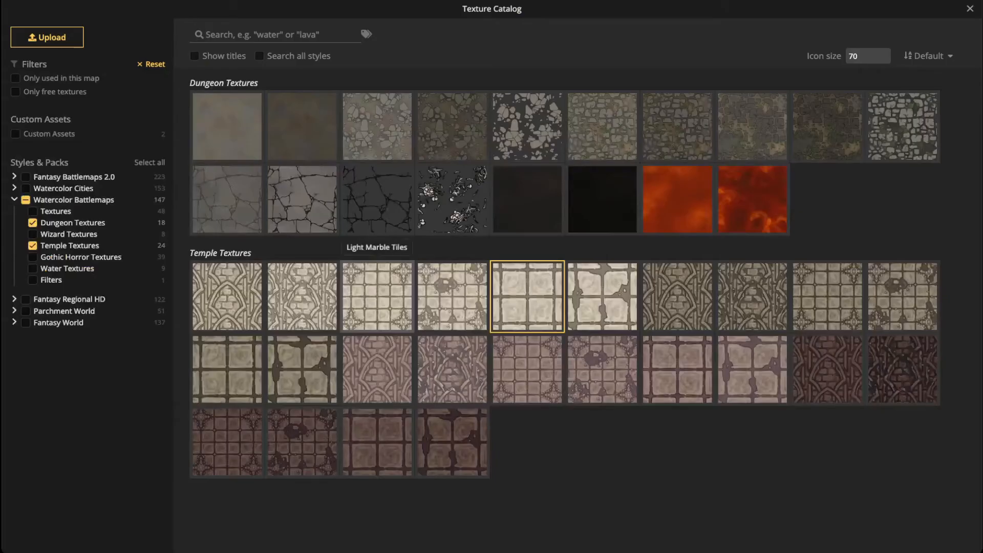
# Step: Choose the broken light marble tile texture and darken it with the Brightness filter at 40
pyautogui.click(527, 294)
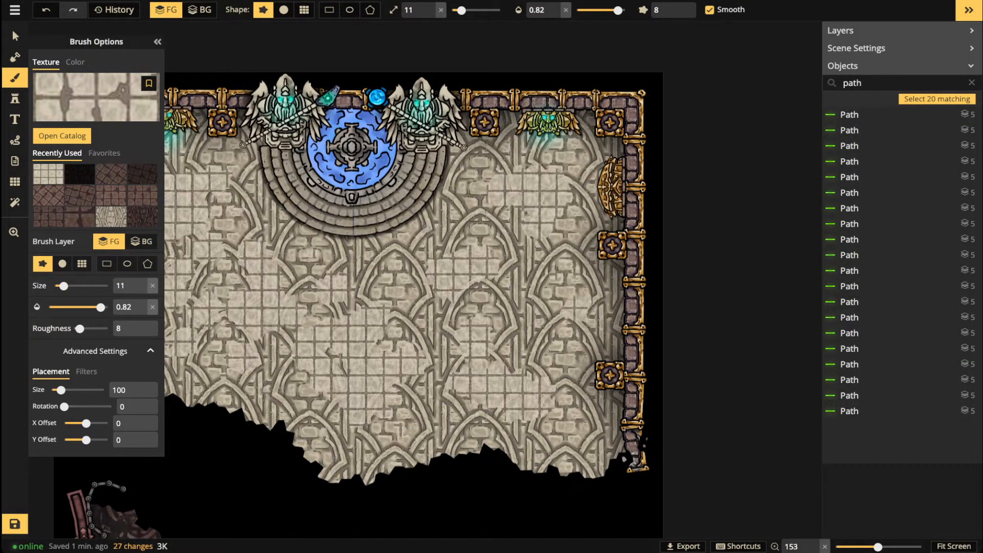
pyautogui.click(86, 372)
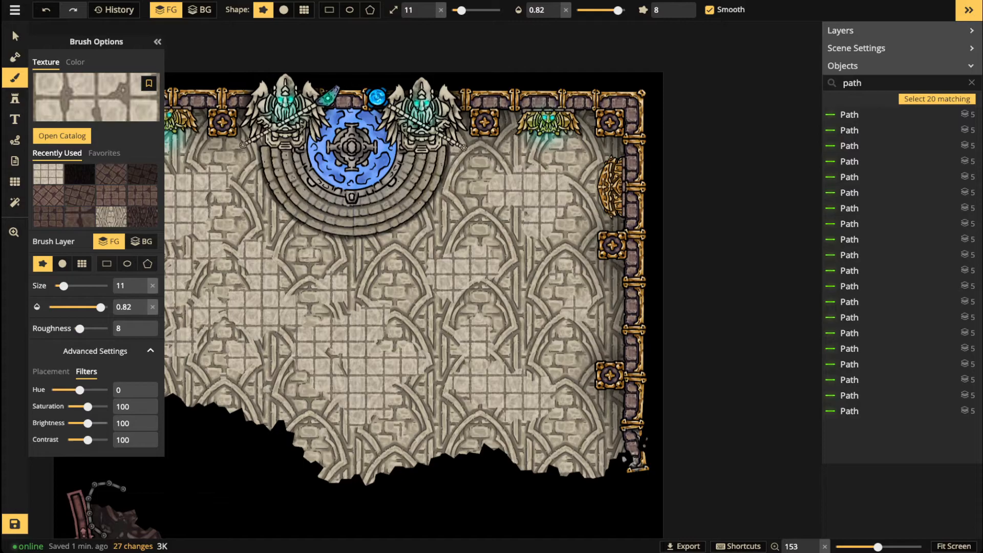
pyautogui.moveTo(88, 423); pyautogui.dragTo(75, 423)
# Step: Paint darker tiles along the floor's ragged lower edge, redoing the first stroke
pyautogui.press('space')
pyautogui.moveTo(347, 375); pyautogui.dragTo(491, 368)
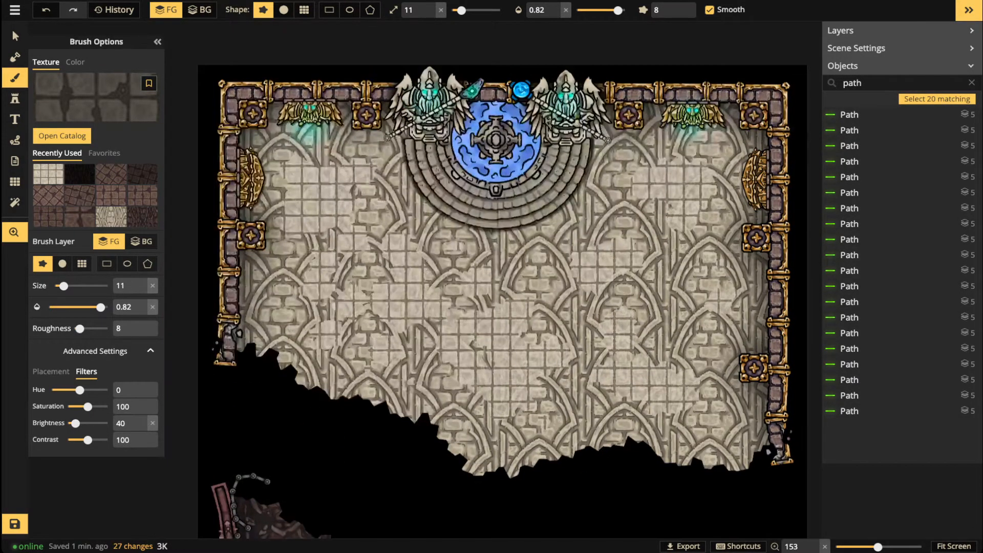
pyautogui.moveTo(382, 406)
pyautogui.mouseDown()
pyautogui.moveTo(354, 391)
pyautogui.moveTo(327, 396)
pyautogui.moveTo(281, 365)
pyautogui.mouseUp()
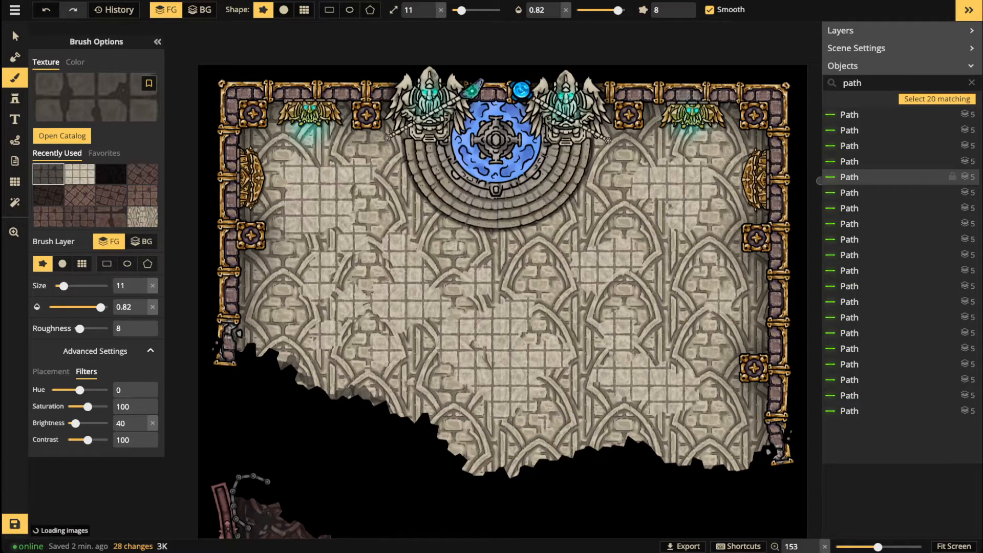
pyautogui.hotkey('ctrl', 'z')
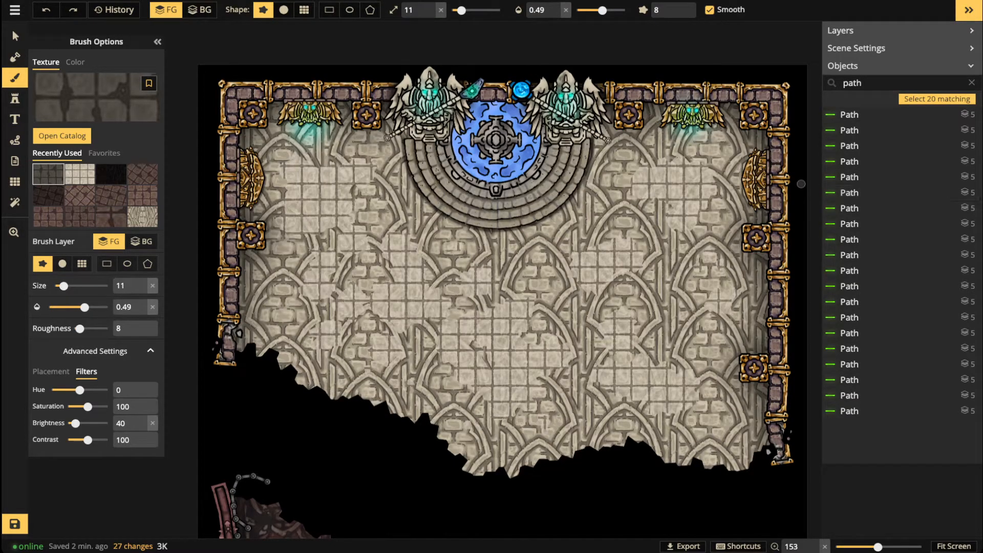
pyautogui.scroll(4, 420, 9)
pyautogui.scroll(2, 425, 10)
pyautogui.moveTo(429, 417)
pyautogui.mouseDown()
pyautogui.moveTo(341, 394)
pyautogui.moveTo(297, 376)
pyautogui.moveTo(259, 342)
pyautogui.moveTo(240, 342)
pyautogui.mouseUp()
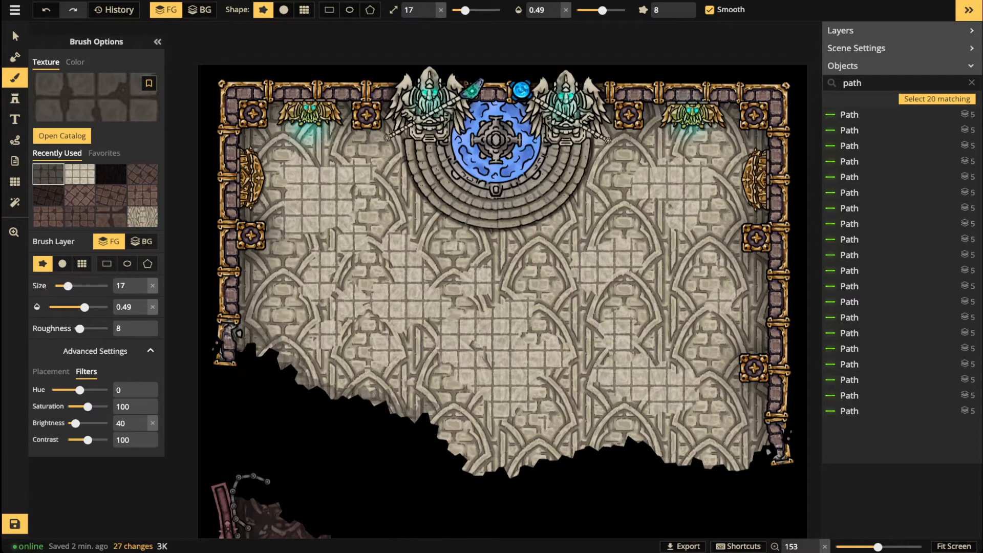
pyautogui.moveTo(430, 416)
pyautogui.mouseDown()
pyautogui.moveTo(459, 460)
pyautogui.moveTo(438, 436)
pyautogui.moveTo(507, 454)
pyautogui.moveTo(486, 453)
pyautogui.moveTo(508, 473)
pyautogui.moveTo(567, 455)
pyautogui.moveTo(656, 452)
pyautogui.moveTo(652, 467)
pyautogui.moveTo(611, 461)
pyautogui.moveTo(625, 448)
pyautogui.moveTo(704, 464)
pyautogui.moveTo(759, 446)
pyautogui.moveTo(729, 478)
pyautogui.mouseUp()
# Step: At brush size 7, darken the lower floor edge near the right arches
pyautogui.press('[')
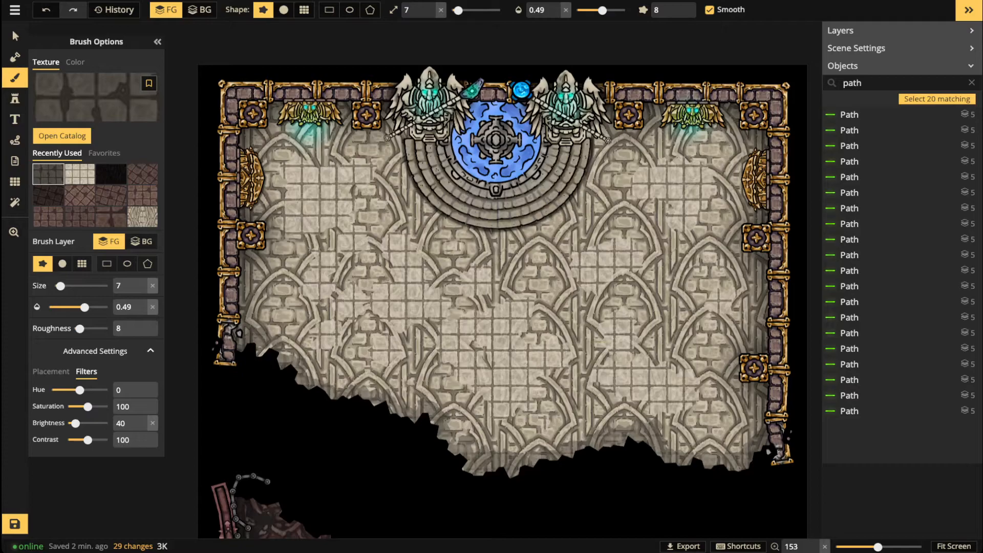
pyautogui.moveTo(711, 460)
pyautogui.mouseDown()
pyautogui.moveTo(655, 450)
pyautogui.moveTo(626, 425)
pyautogui.moveTo(591, 455)
pyautogui.moveTo(538, 433)
pyautogui.moveTo(534, 418)
pyautogui.mouseUp()
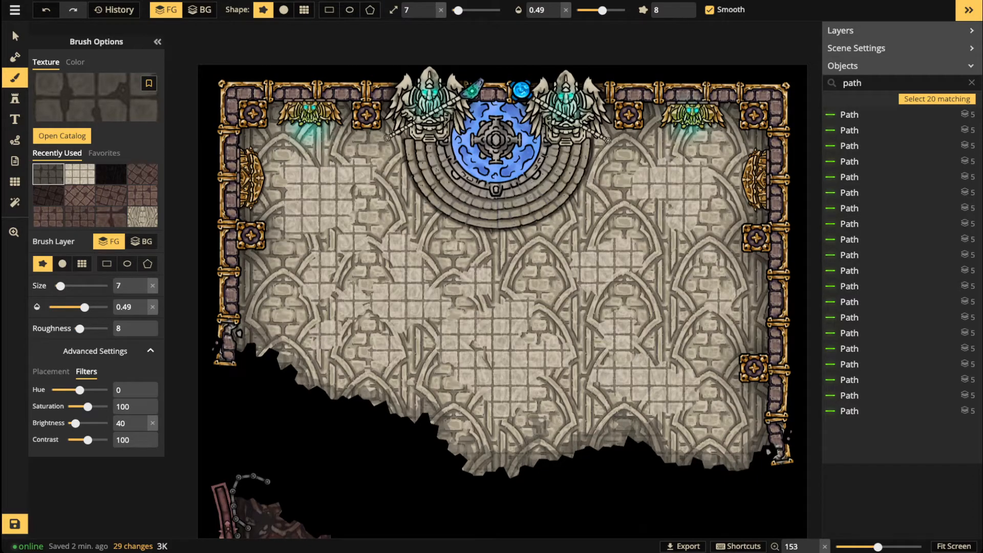
pyautogui.moveTo(476, 468)
pyautogui.mouseDown()
pyautogui.moveTo(456, 447)
pyautogui.moveTo(475, 407)
pyautogui.moveTo(444, 428)
pyautogui.moveTo(405, 396)
pyautogui.moveTo(326, 385)
pyautogui.moveTo(258, 340)
pyautogui.mouseUp()
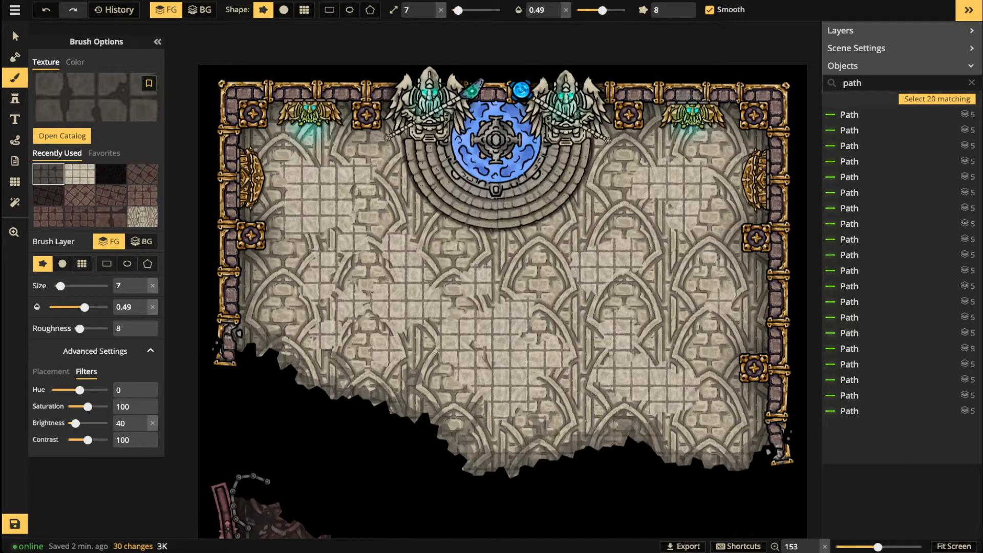
# Step: Dab dark tiles across the lower and left floor, then set brush opacity to full
pyautogui.click(542, 440)
pyautogui.click(520, 427)
pyautogui.click(510, 448)
pyautogui.click(479, 444)
pyautogui.click(498, 416)
pyautogui.click(444, 414)
pyautogui.click(444, 377)
pyautogui.click(386, 367)
pyautogui.click(361, 374)
pyautogui.click(354, 352)
pyautogui.click(334, 369)
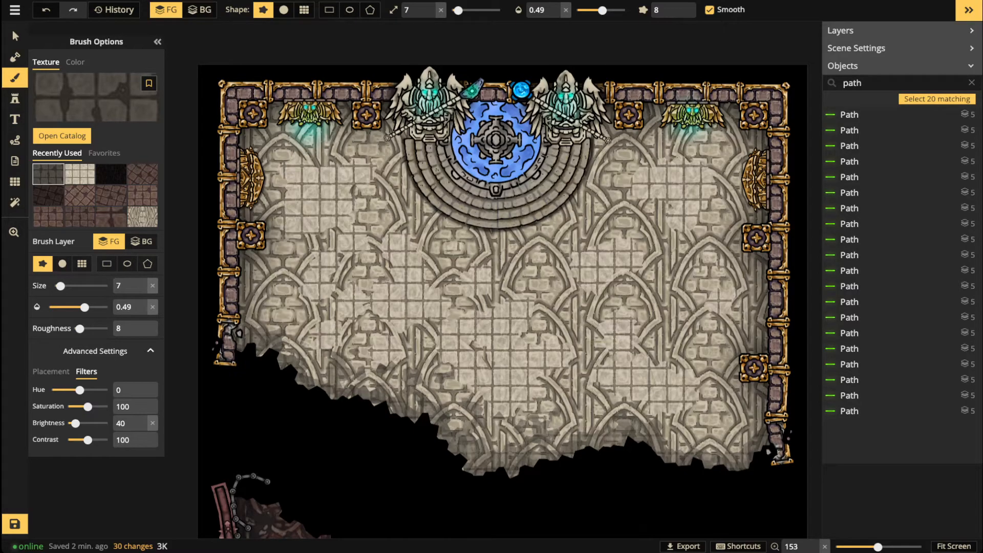
pyautogui.click(721, 427)
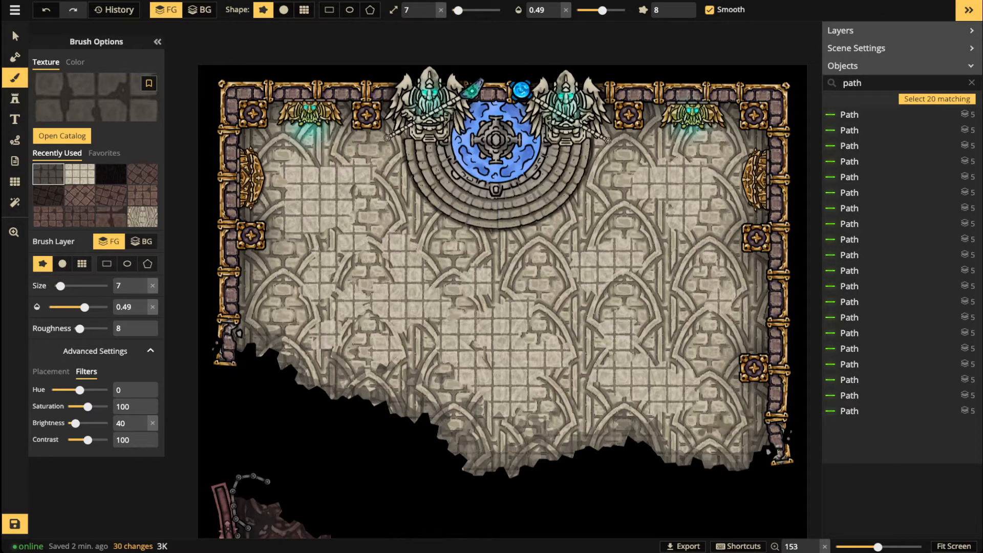
pyautogui.scroll(-5, 428, 383)
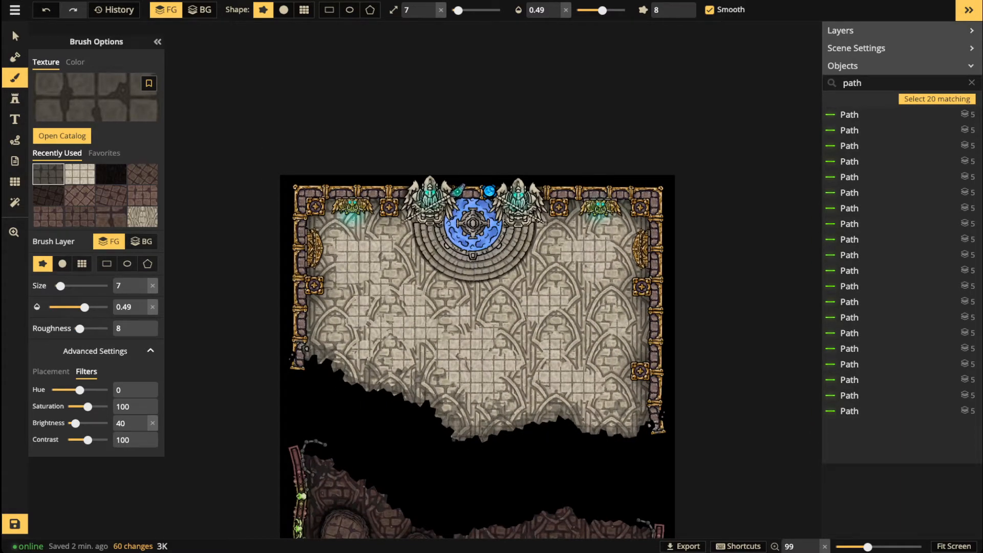
pyautogui.press('0')
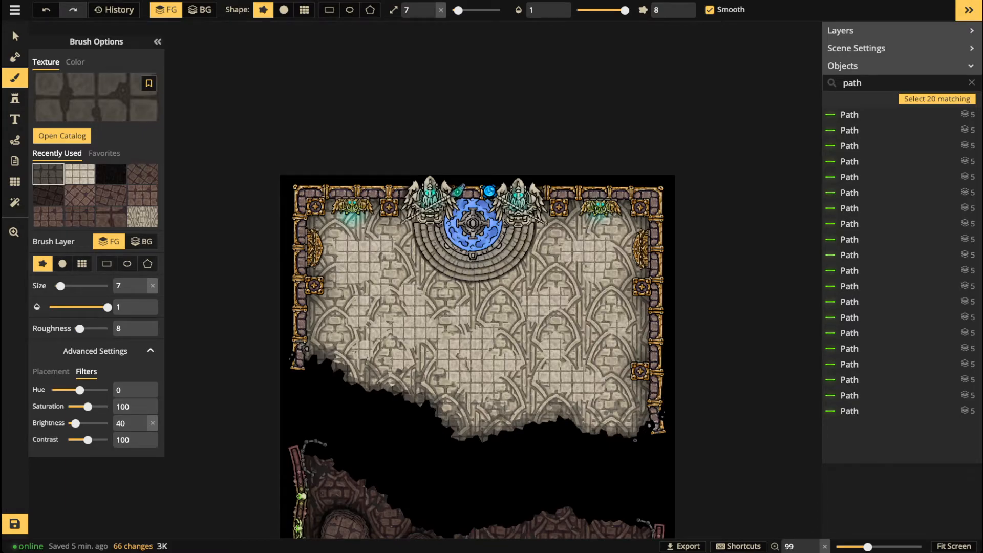
# Step: Switch the brush to the dark texture at size 37 and opacity 0.39
pyautogui.click(111, 174)
pyautogui.scroll(3, 328, 477)
pyautogui.moveTo(328, 478); pyautogui.dragTo(456, 340)
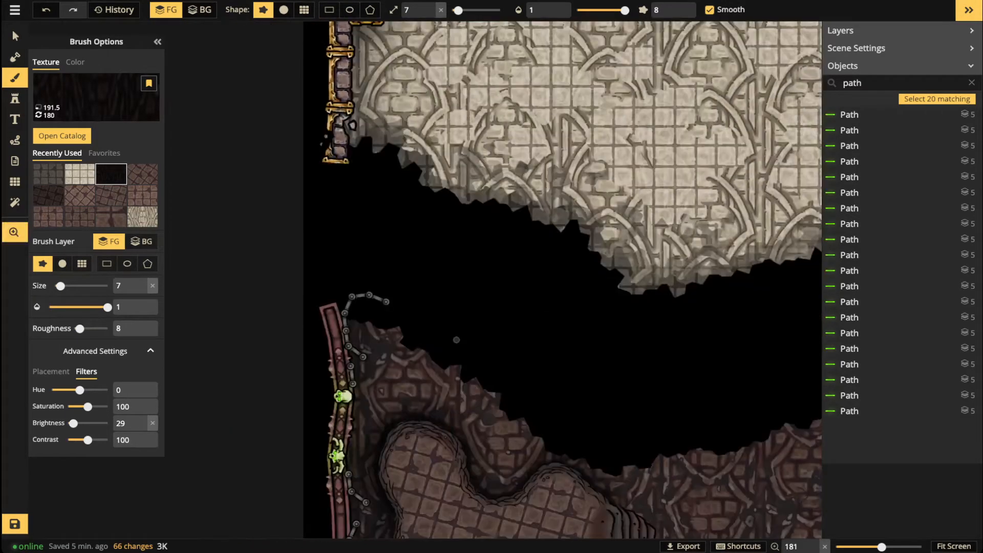
pyautogui.click(602, 11)
pyautogui.moveTo(457, 11); pyautogui.dragTo(475, 11)
pyautogui.moveTo(602, 10); pyautogui.dragTo(588, 10)
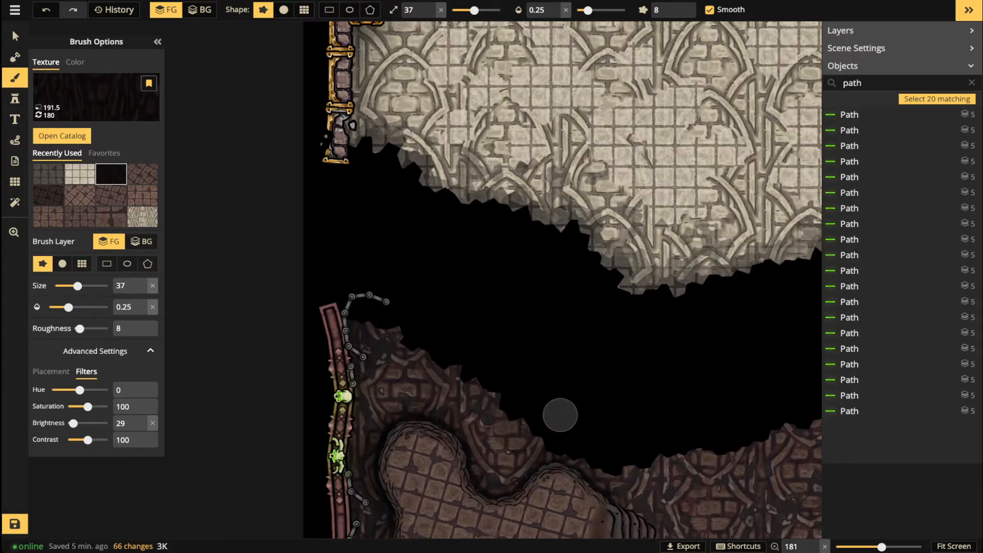
pyautogui.click(633, 447)
pyautogui.click(597, 10)
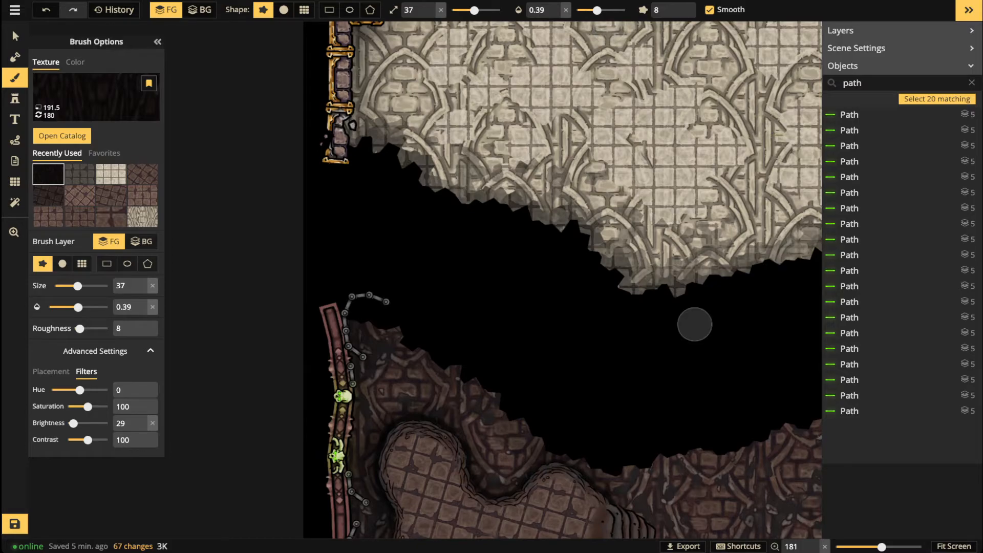
# Step: Blend dark texture along the crypt's upper ledge and up its right edge
pyautogui.moveTo(689, 356); pyautogui.dragTo(596, 219)
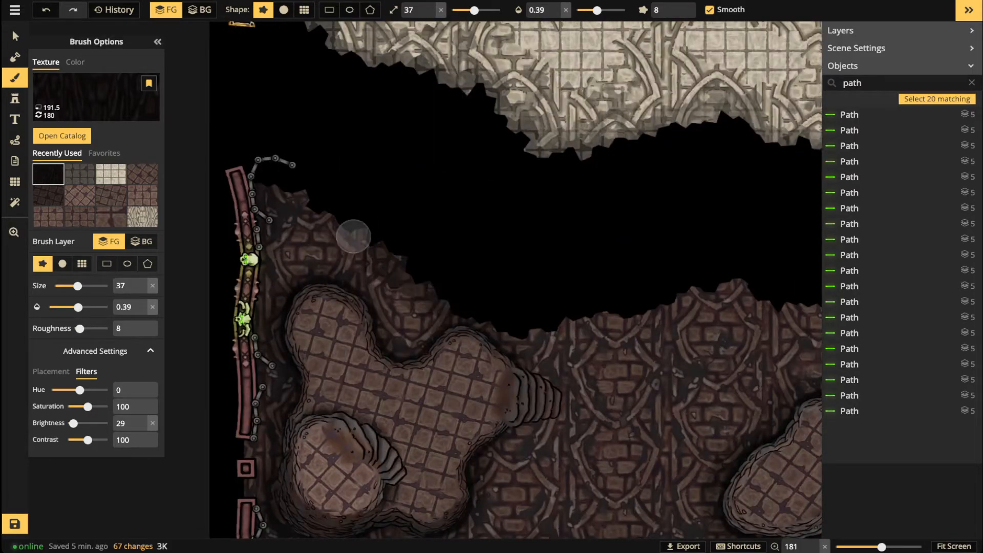
pyautogui.moveTo(553, 324)
pyautogui.mouseDown()
pyautogui.moveTo(561, 337)
pyautogui.moveTo(643, 324)
pyautogui.moveTo(686, 285)
pyautogui.moveTo(690, 299)
pyautogui.mouseUp()
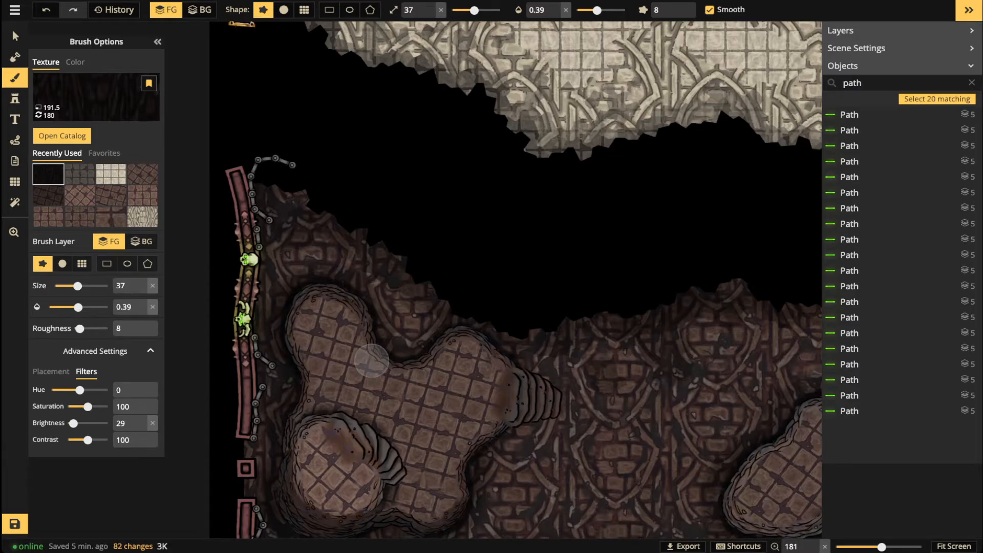
pyautogui.moveTo(665, 361)
pyautogui.mouseDown()
pyautogui.moveTo(474, 349)
pyautogui.moveTo(409, 322)
pyautogui.mouseUp()
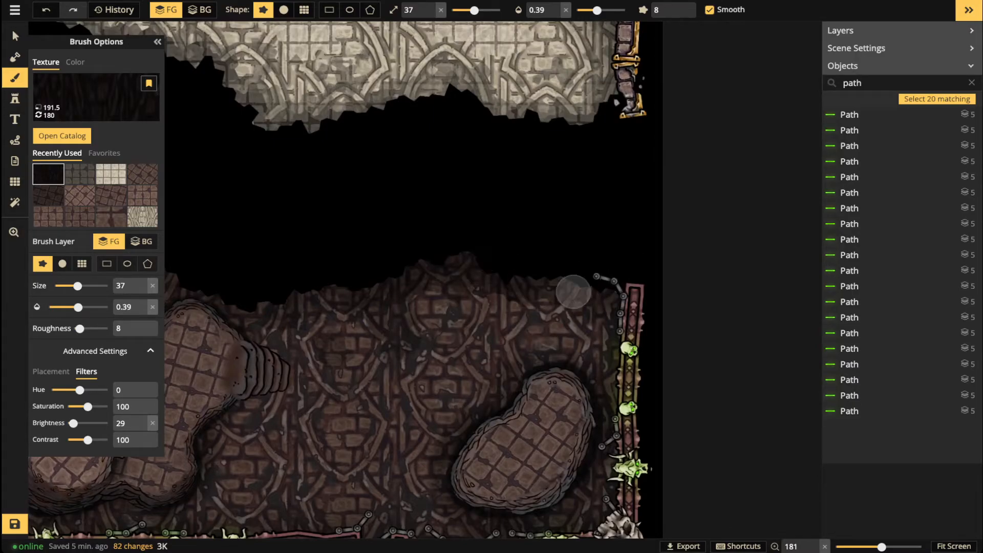
pyautogui.click(622, 352)
pyautogui.click(629, 321)
pyautogui.click(602, 285)
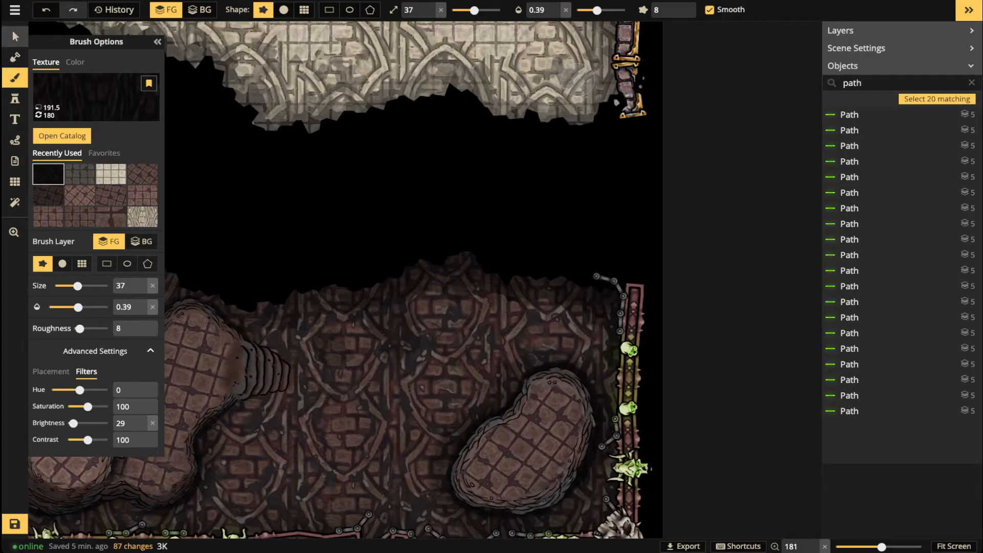
# Step: Switch to the selection tool and recentre the whole map in view
pyautogui.click(14, 35)
pyautogui.press('space')
pyautogui.moveTo(321, 230); pyautogui.dragTo(447, 274)
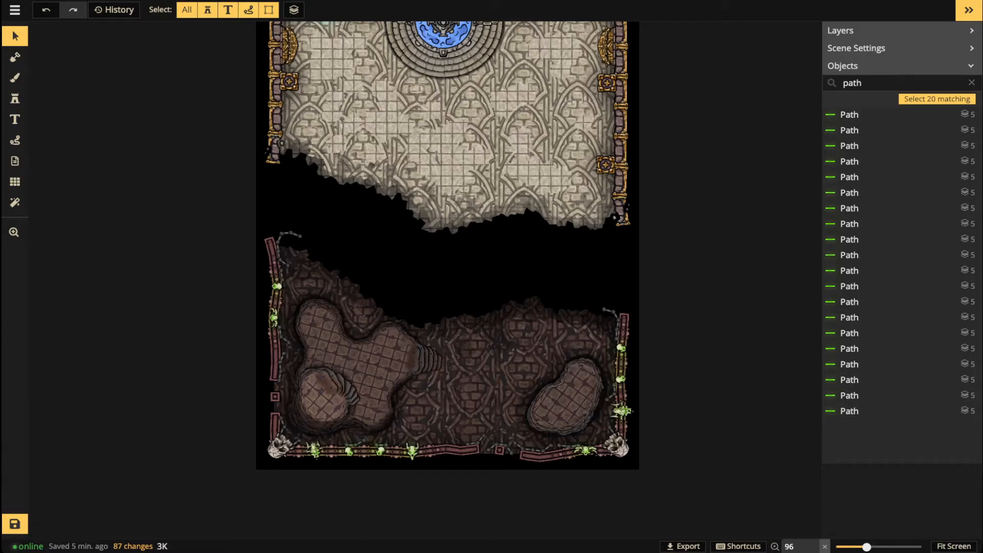
pyautogui.scroll(5, 275, 158)
pyautogui.scroll(-3, 435, 207)
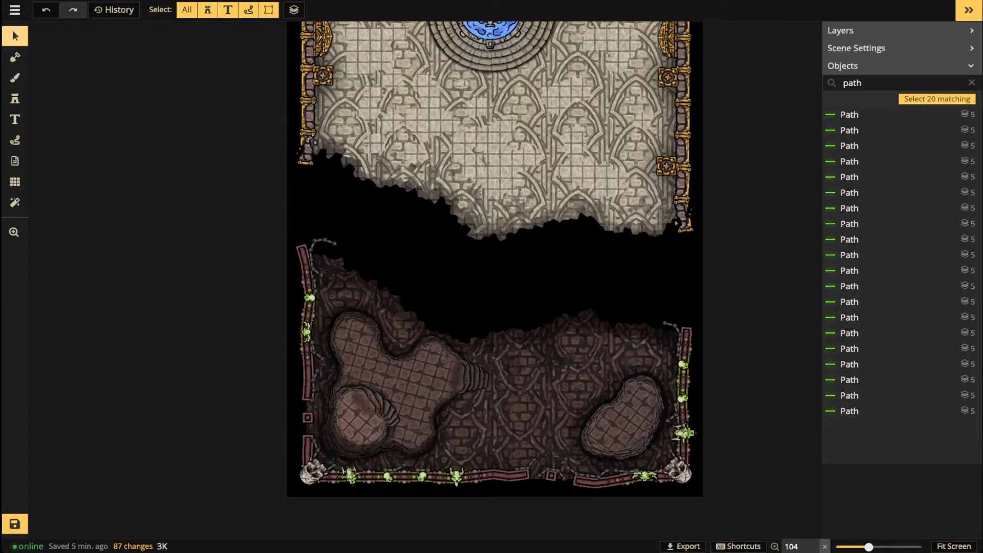
pyautogui.scroll(5, 404, 229)
pyautogui.moveTo(404, 229); pyautogui.dragTo(374, 384)
pyautogui.scroll(2, 535, 151)
pyautogui.moveTo(535, 151); pyautogui.dragTo(546, 228)
pyautogui.scroll(2, 530, 277)
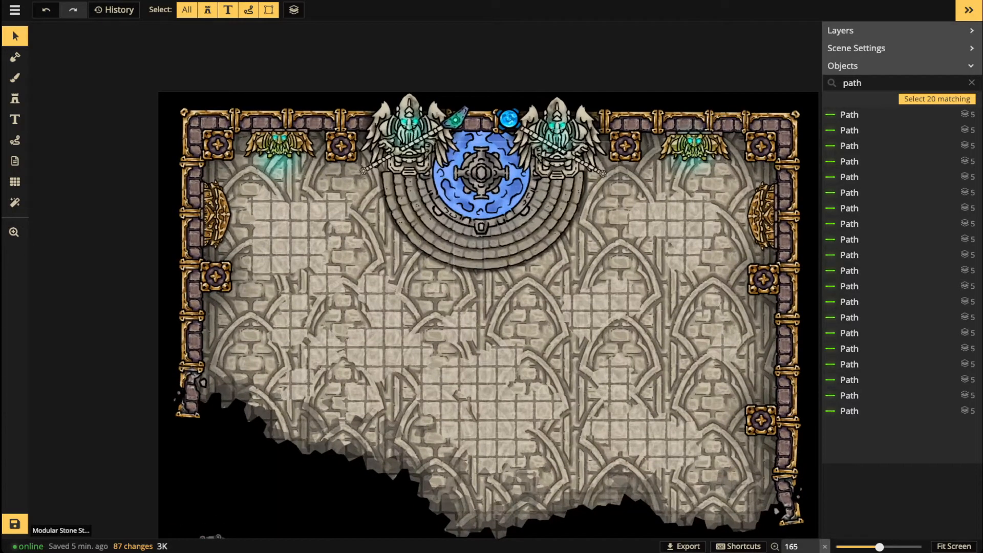
pyautogui.scroll(-4, 491, 281)
pyautogui.moveTo(490, 286); pyautogui.dragTo(550, 144)
pyautogui.scroll(-5, 502, 228)
pyautogui.moveTo(502, 228); pyautogui.dragTo(426, 203)
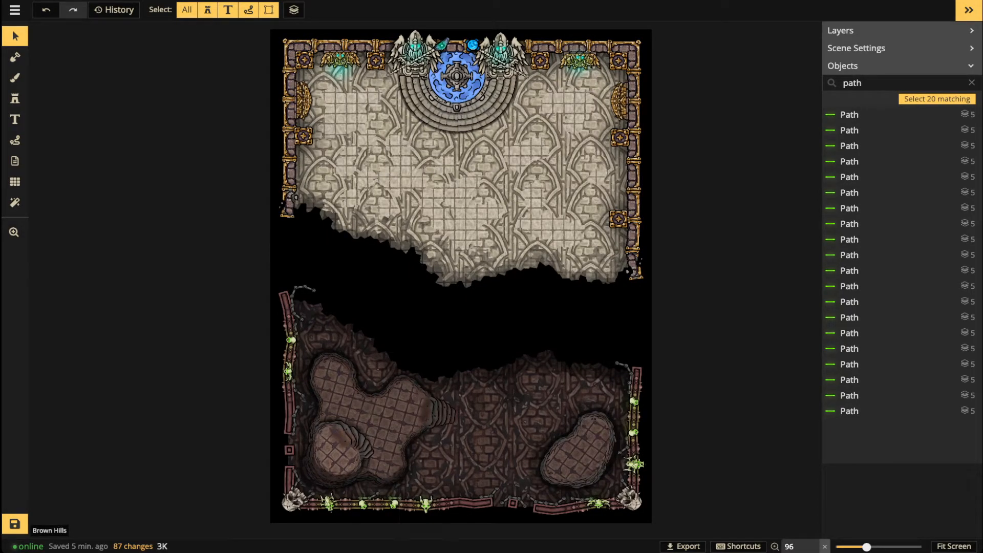
pyautogui.scroll(1, 344, 434)
pyautogui.scroll(5, 328, 450)
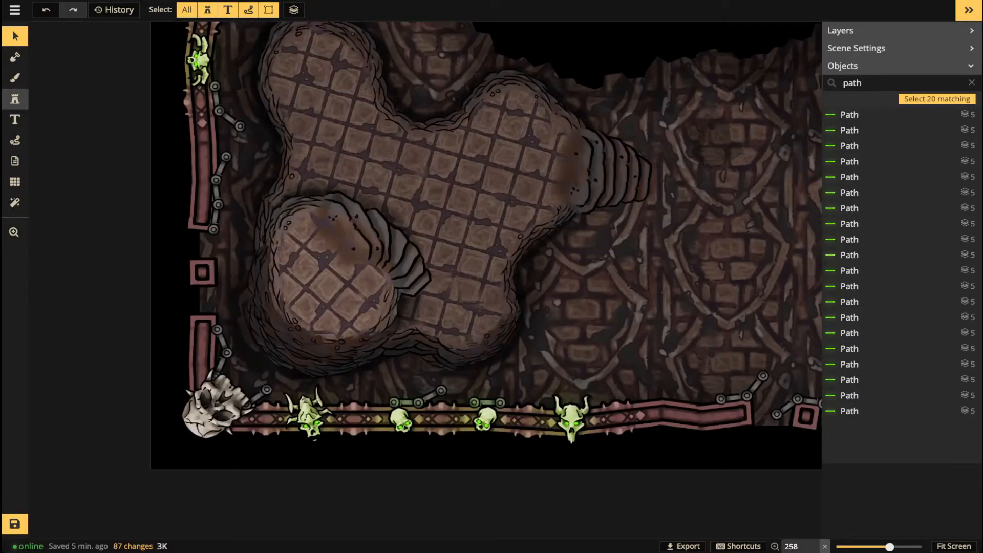
# Step: Open the Stamp Catalog from the Stamp tool and clear the 'stair' search
pyautogui.click(15, 98)
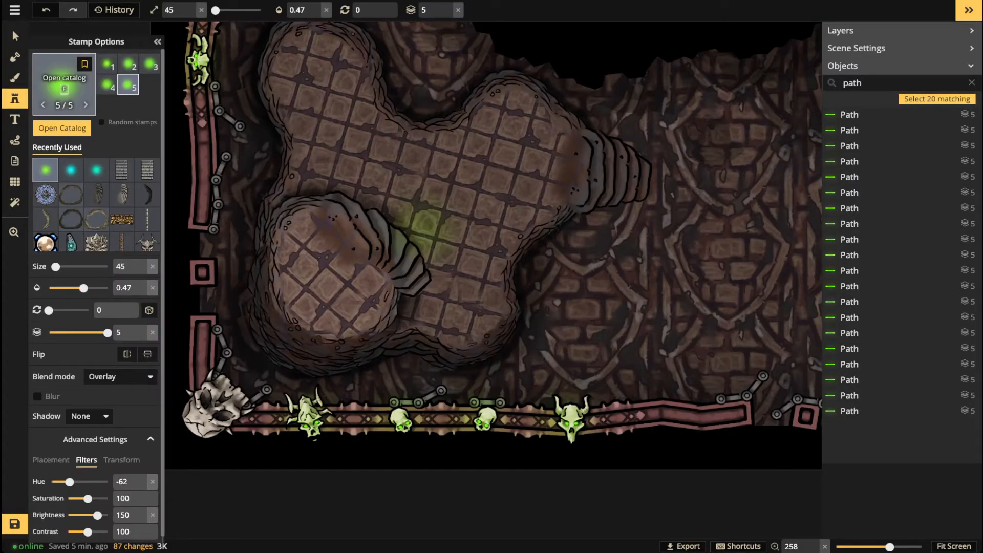
pyautogui.press('f')
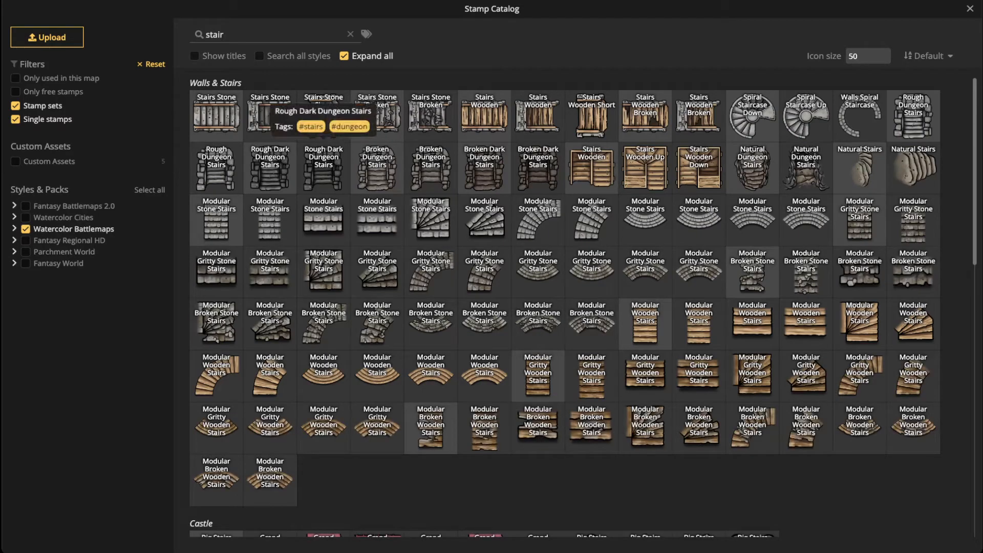
pyautogui.click(344, 56)
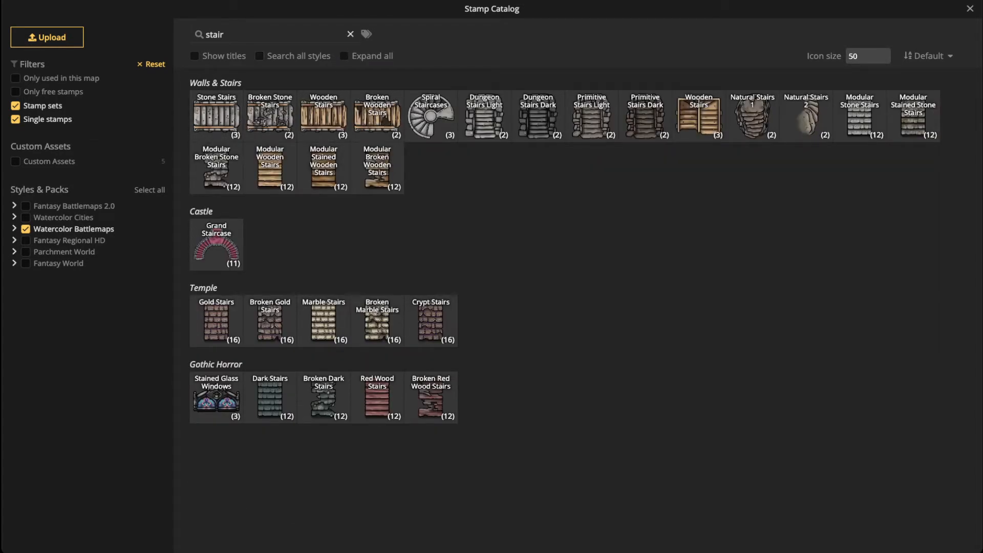
pyautogui.click(350, 35)
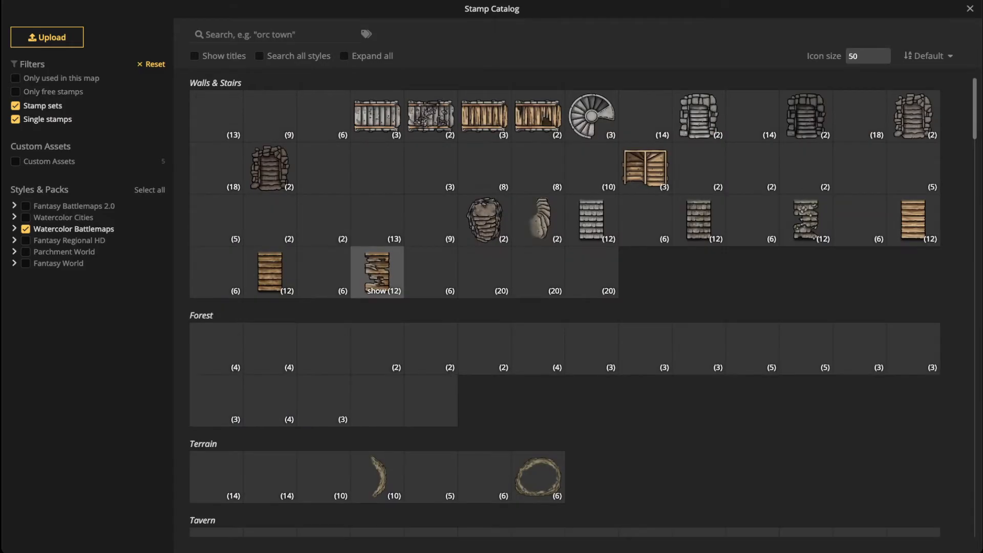
# Step: Enable Expand all and scroll down to the Watercolor Battlemaps Dungeon stamps
pyautogui.scroll(-1, 378, 269)
pyautogui.scroll(-5, 430, 118)
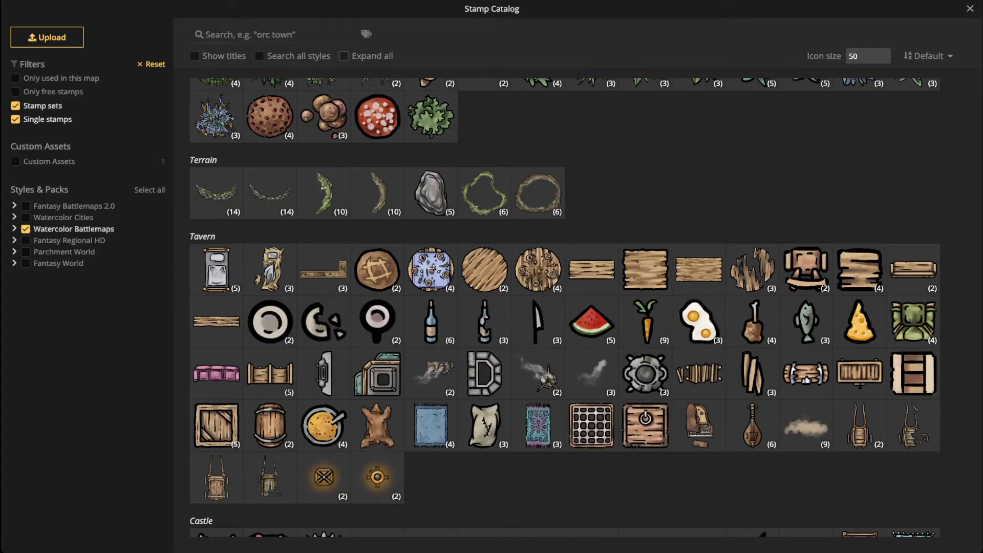
pyautogui.click(344, 55)
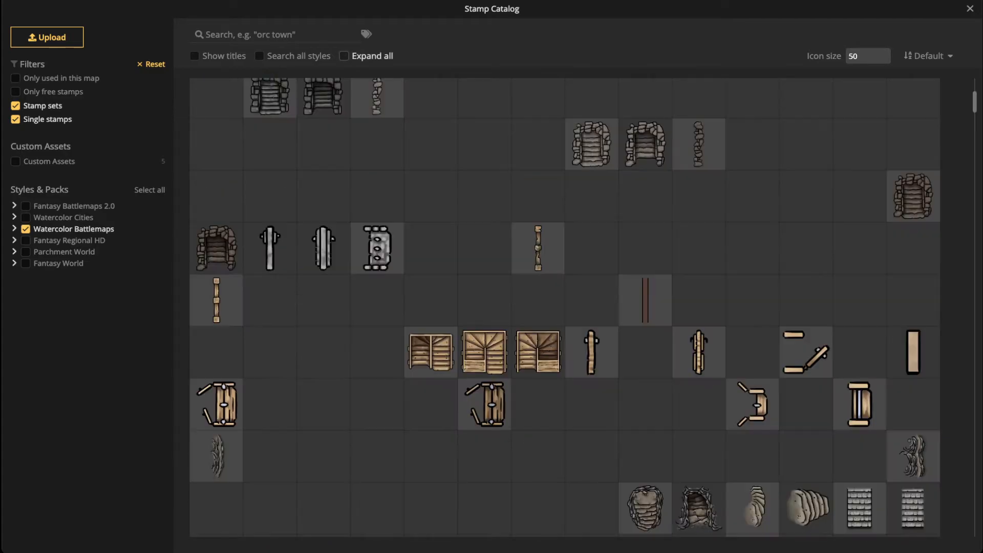
pyautogui.scroll(-5, 565, 307)
pyautogui.scroll(-5, 565, 307)
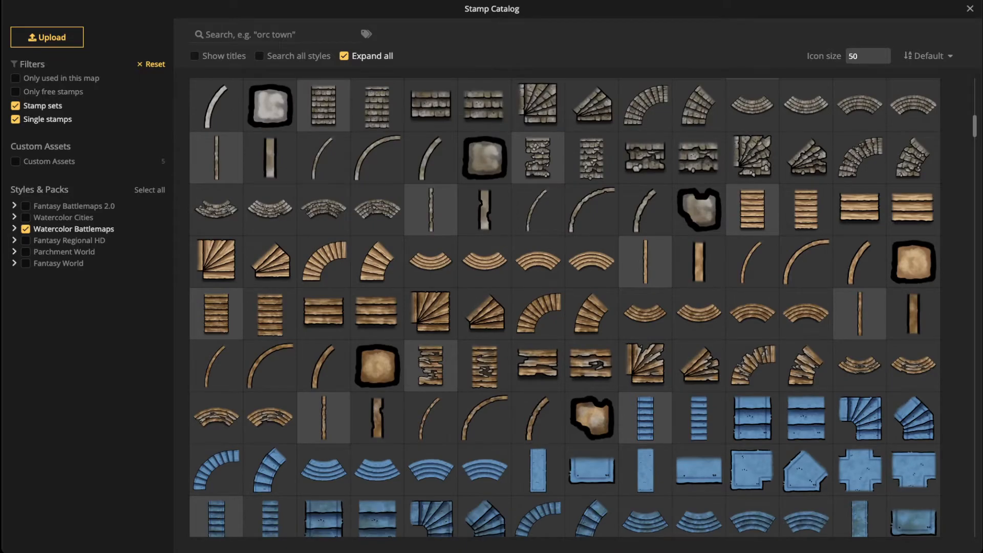
pyautogui.scroll(-9, 270, 205)
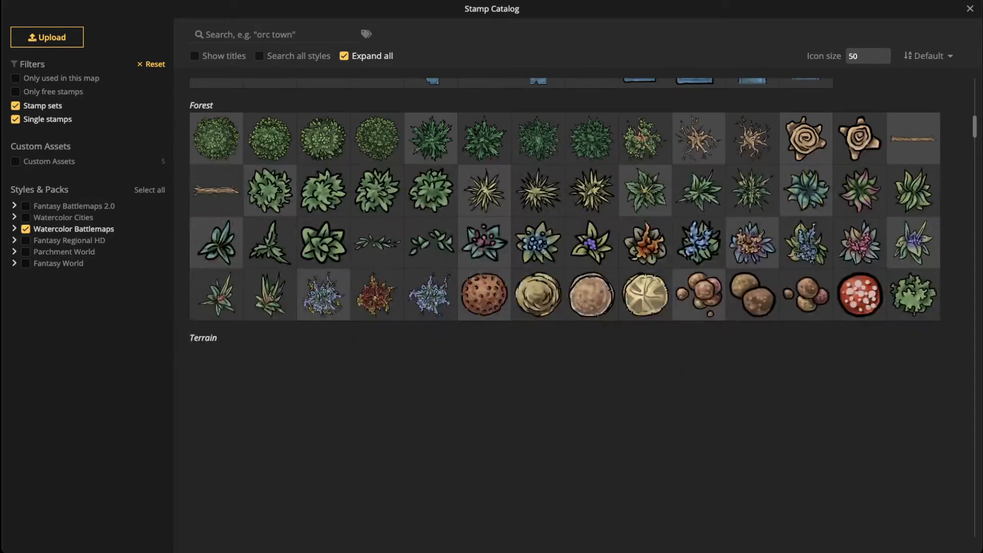
pyautogui.scroll(-4, 565, 307)
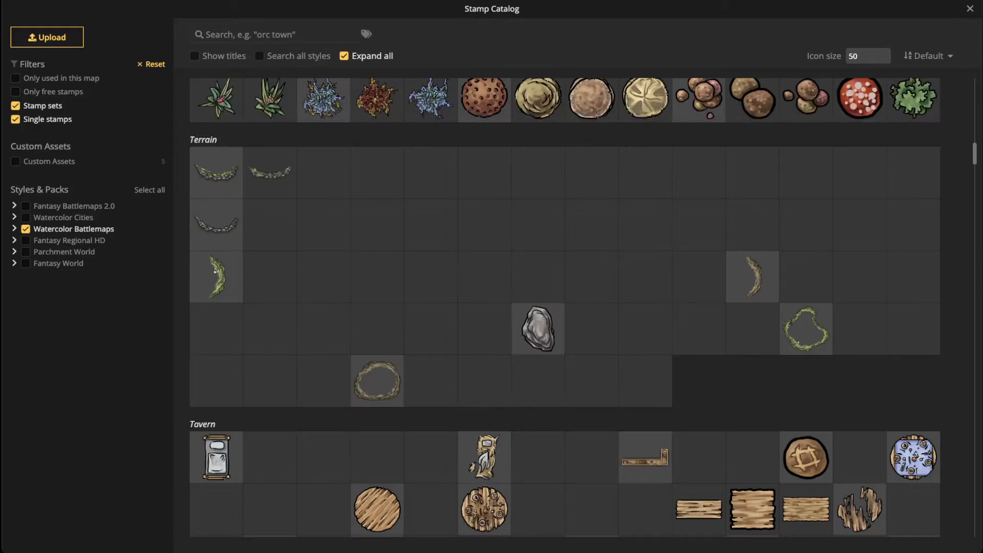
pyautogui.scroll(-9, 565, 308)
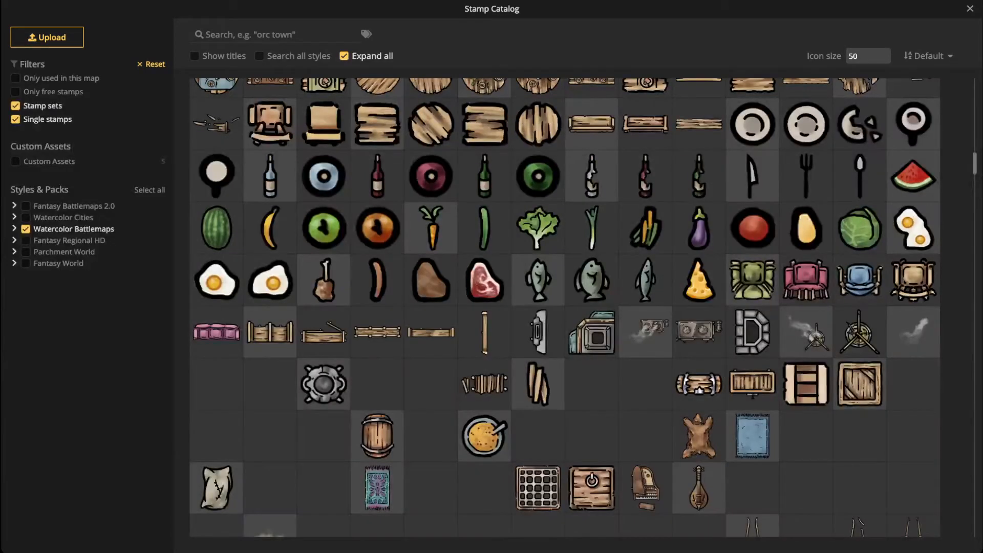
pyautogui.scroll(-5, 564, 307)
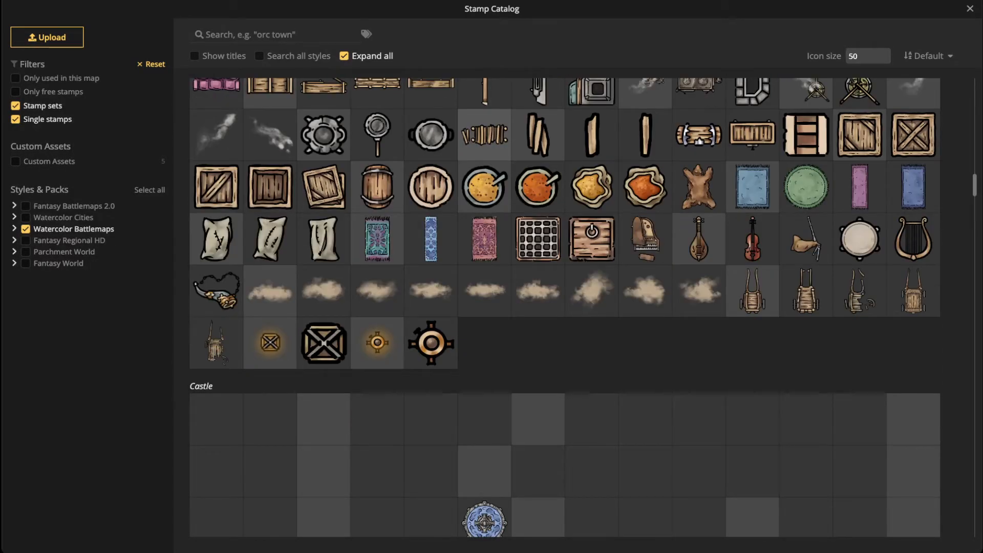
pyautogui.scroll(-8, 564, 308)
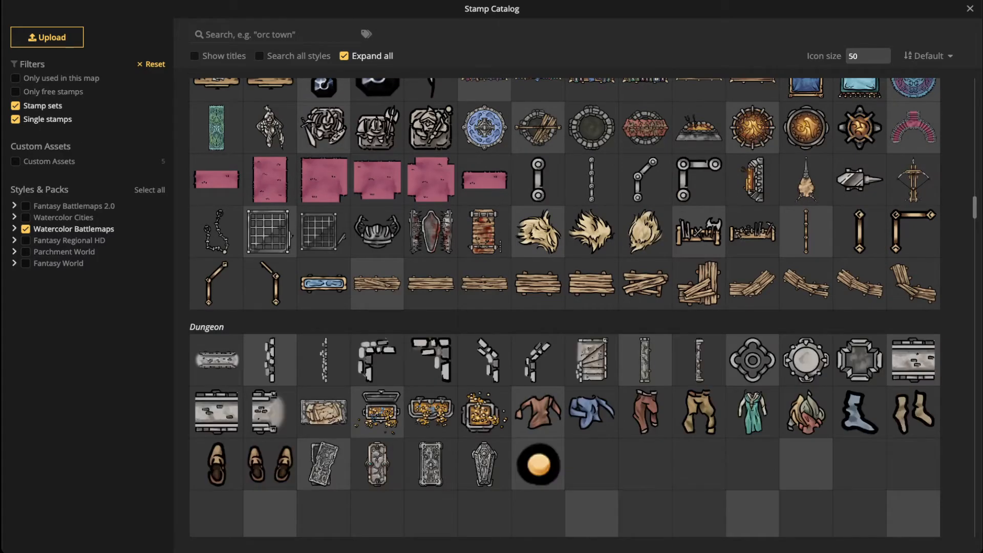
pyautogui.scroll(-2, 565, 307)
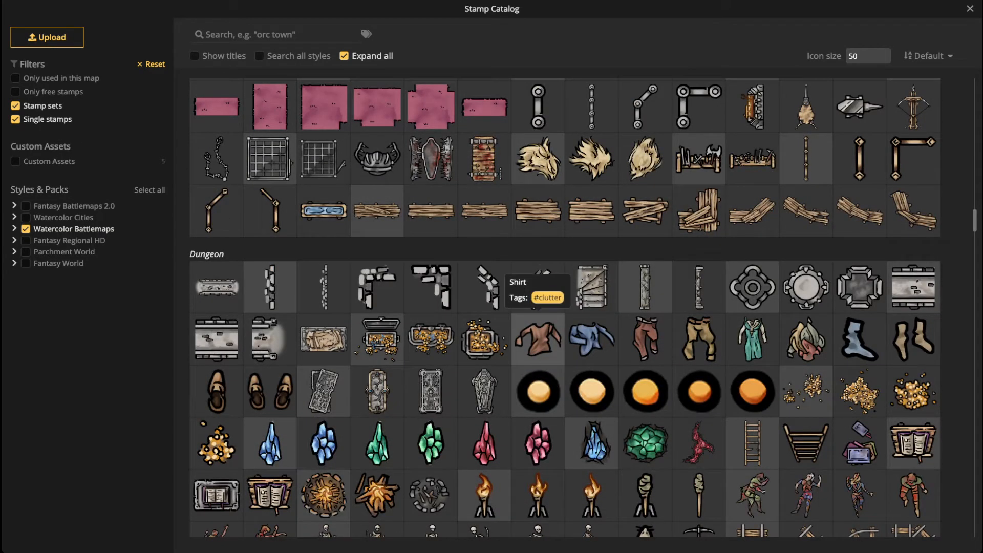
pyautogui.scroll(-5, 538, 292)
pyautogui.scroll(-1, 564, 307)
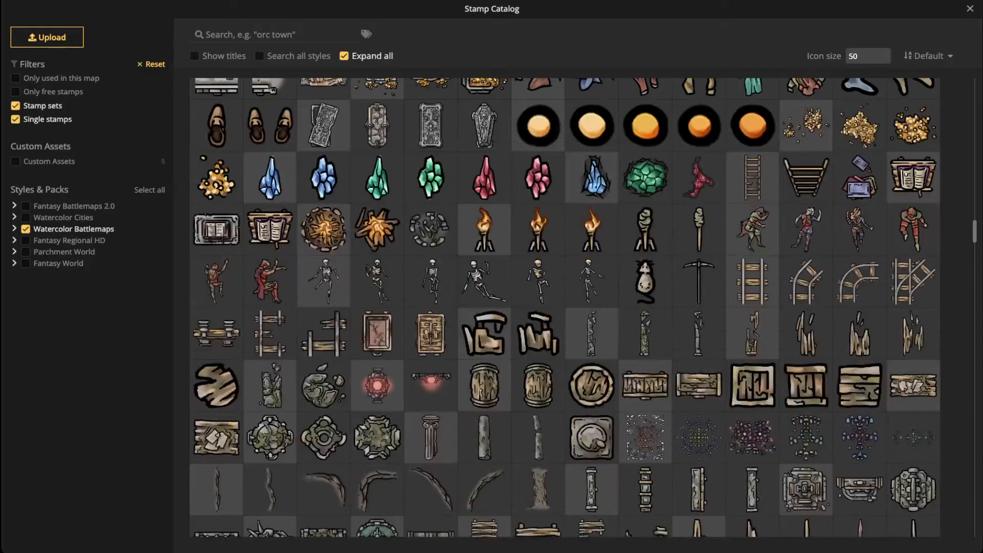
pyautogui.scroll(-2, 484, 243)
pyautogui.scroll(-1, 565, 307)
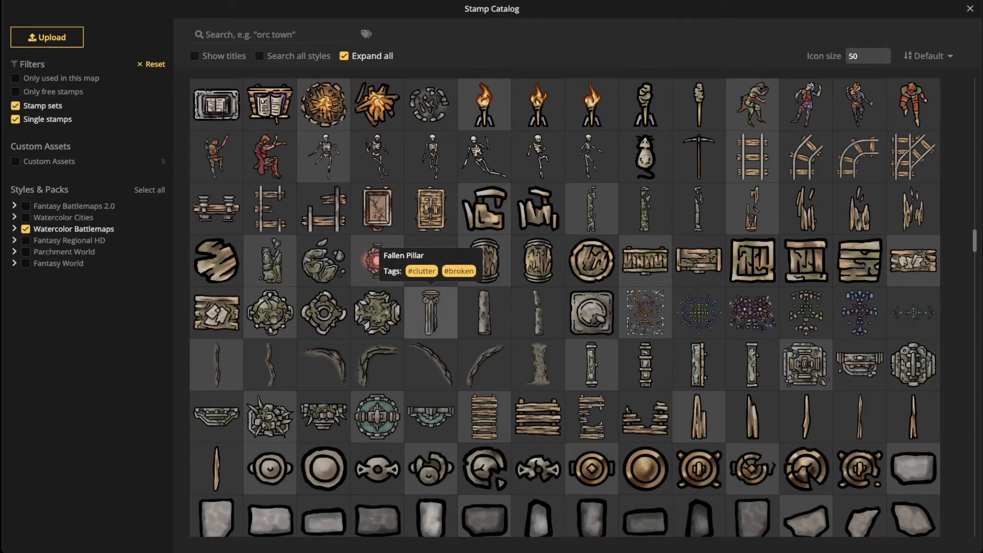
# Step: Load the round stone slab stamp at size 75, opacity 1 and rotation 315°
pyautogui.click(591, 312)
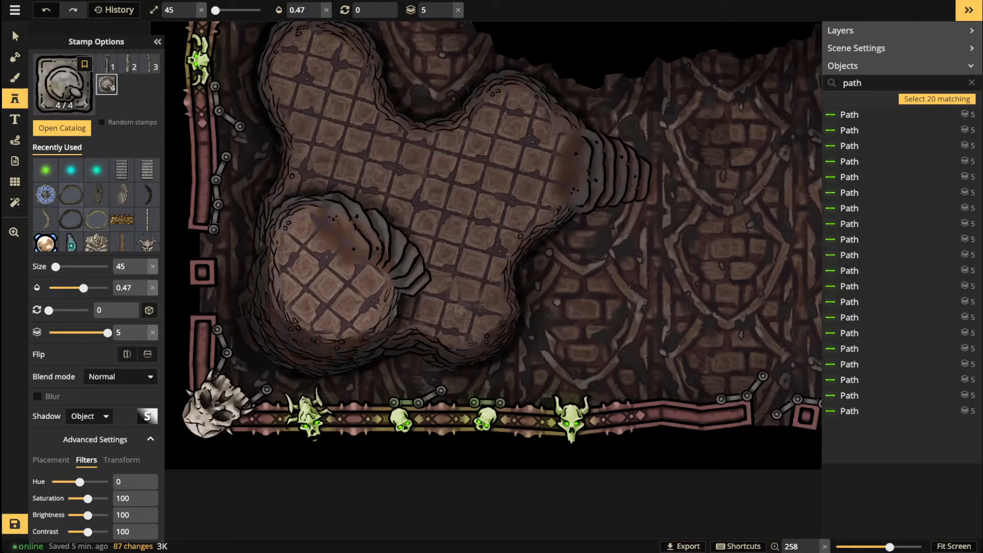
pyautogui.scroll(3, 461, 310)
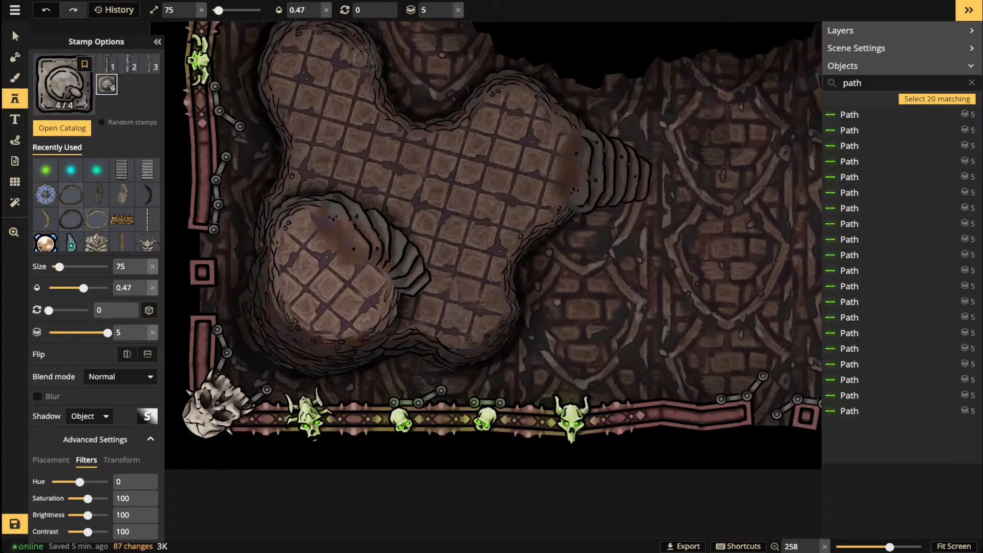
pyautogui.click(326, 10)
pyautogui.scroll(-3, 466, 310)
pyautogui.scroll(-1, 466, 309)
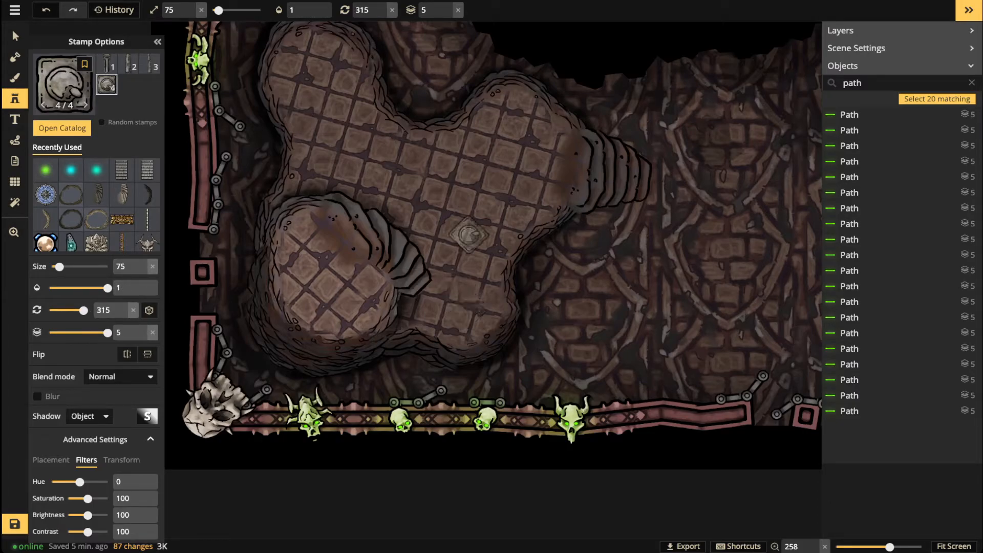
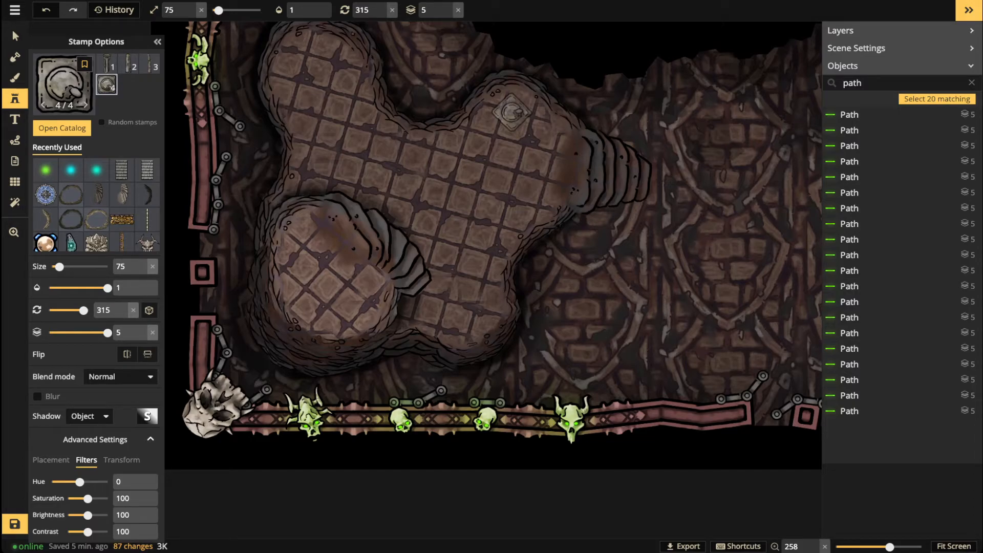
# Step: Place square pillar bases on the upper-right floor and, rotated, near the lower edge
pyautogui.scroll(-1, 503, 107)
pyautogui.scroll(-1, 504, 107)
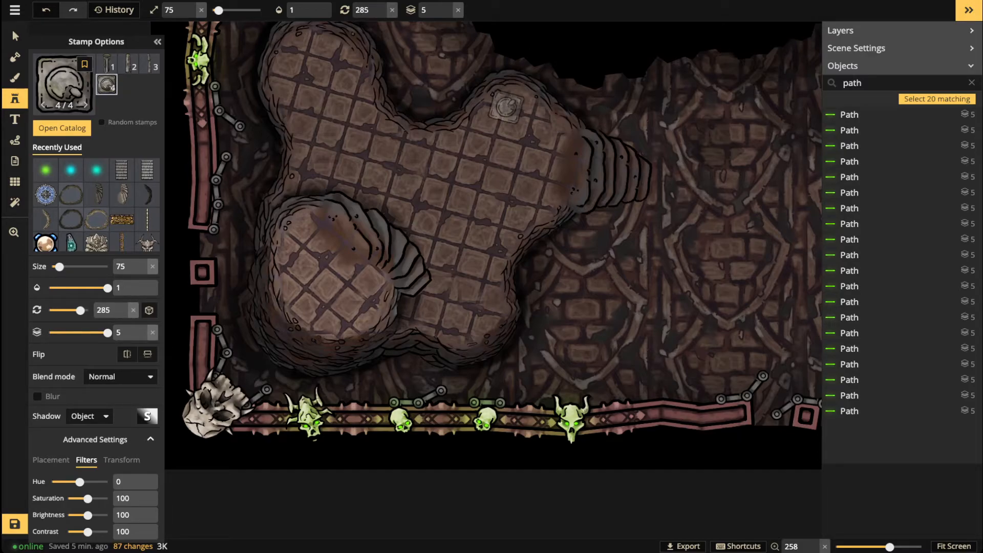
pyautogui.scroll(1, 510, 105)
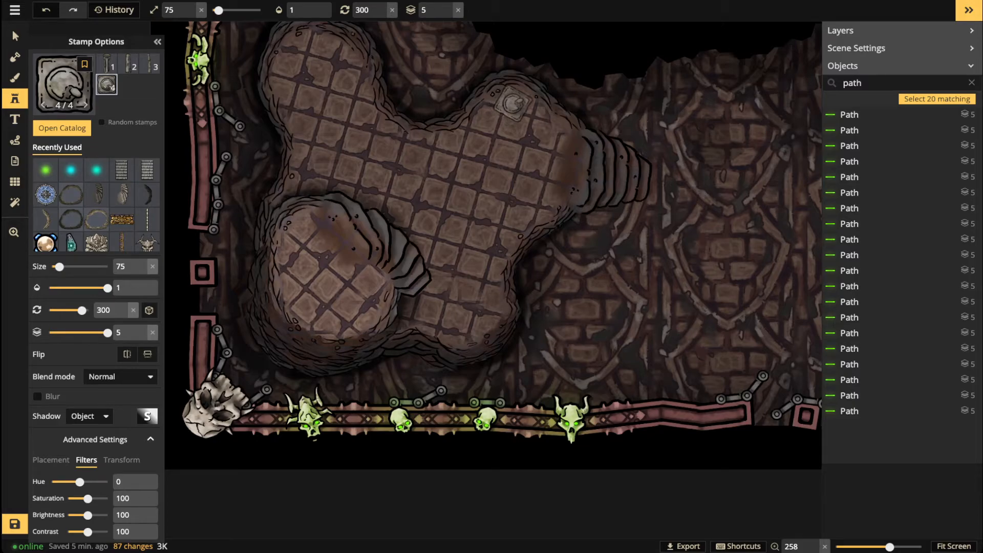
pyautogui.click(512, 104)
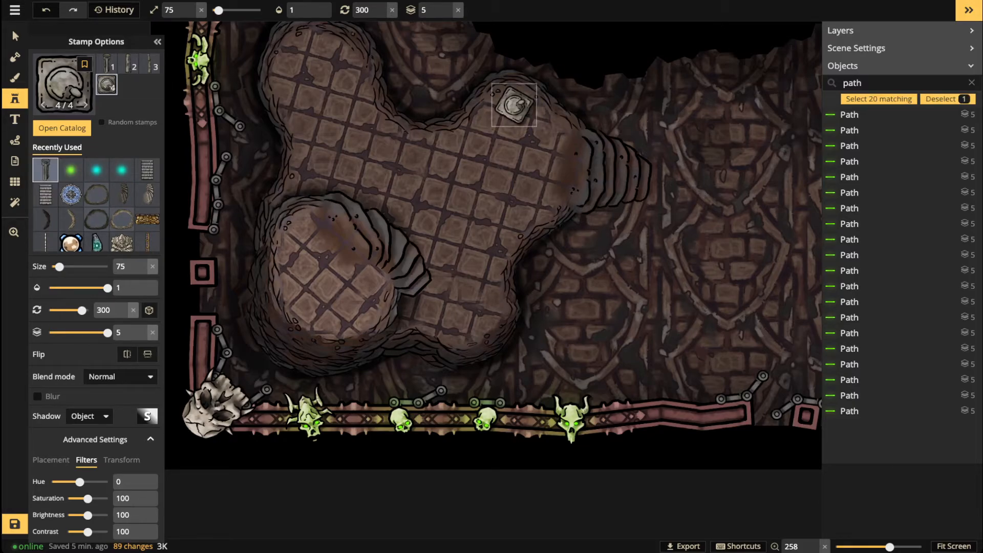
pyautogui.scroll(1, 475, 310)
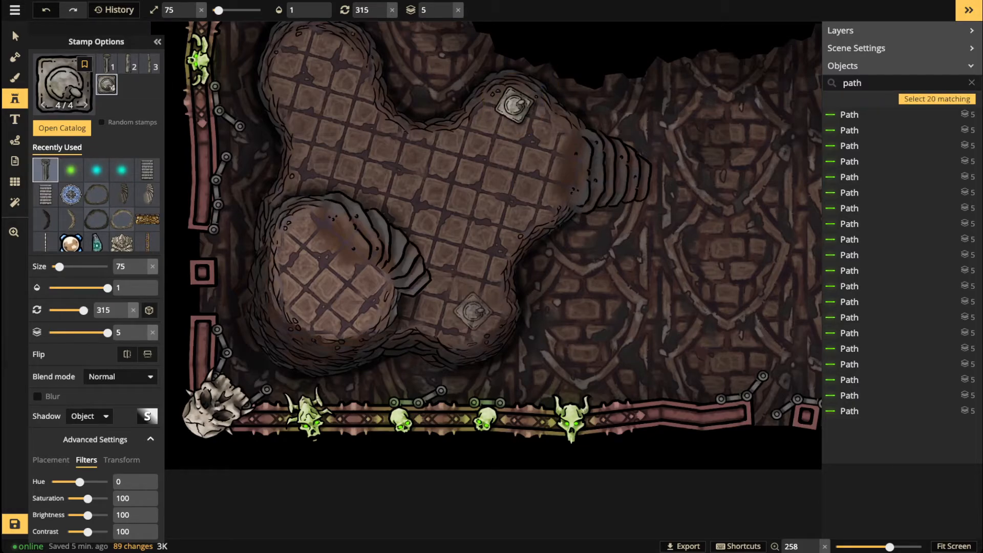
pyautogui.scroll(3, 473, 314)
pyautogui.scroll(3, 472, 315)
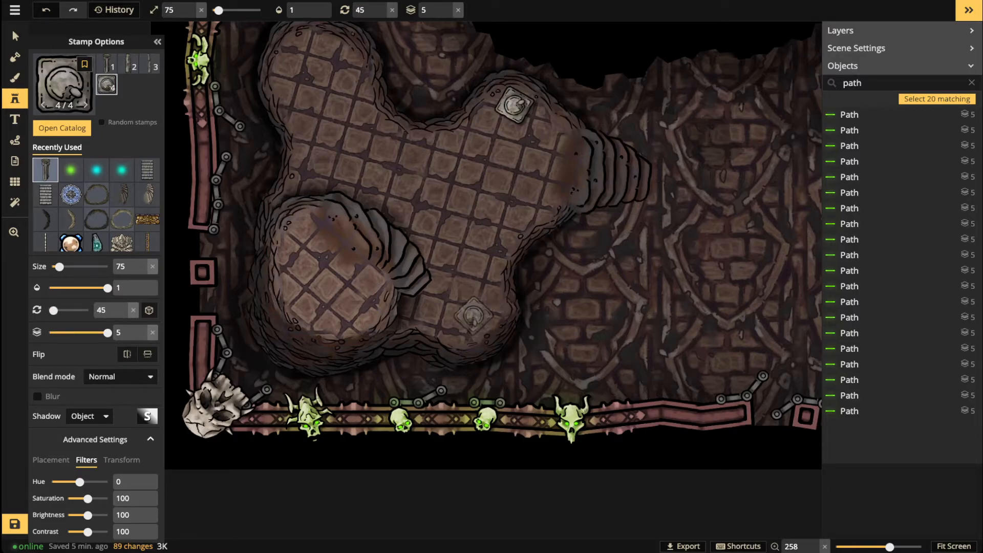
pyautogui.click(472, 314)
# Step: Pan over and place a third pillar base in the upper-left lobe
pyautogui.press('space')
pyautogui.moveTo(353, 74); pyautogui.dragTo(396, 187)
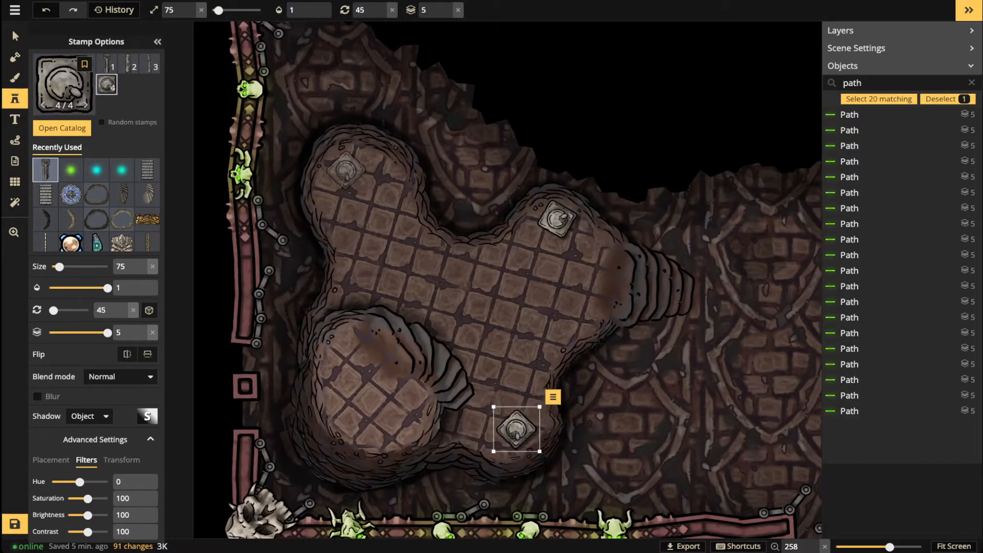
pyautogui.press('Escape')
pyautogui.scroll(-3, 346, 170)
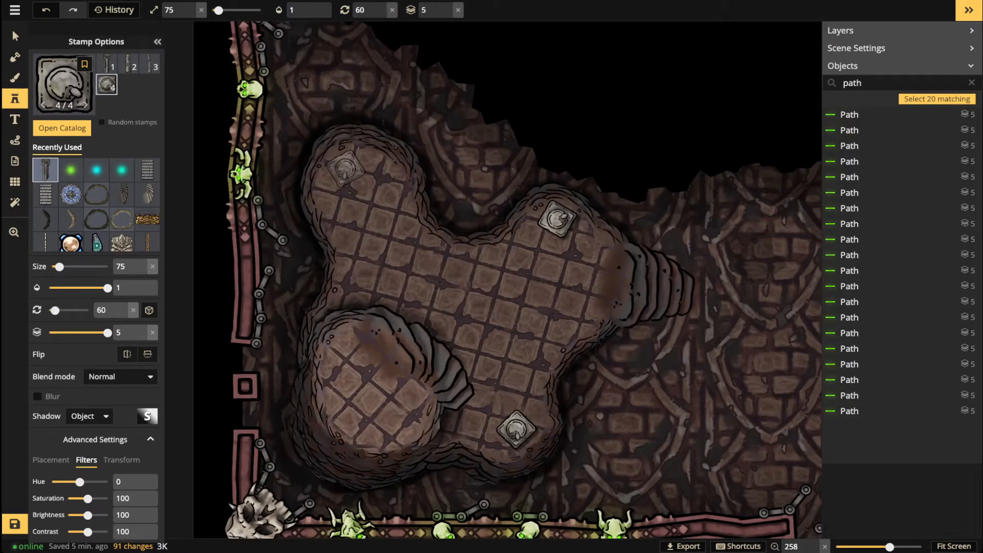
pyautogui.click(344, 170)
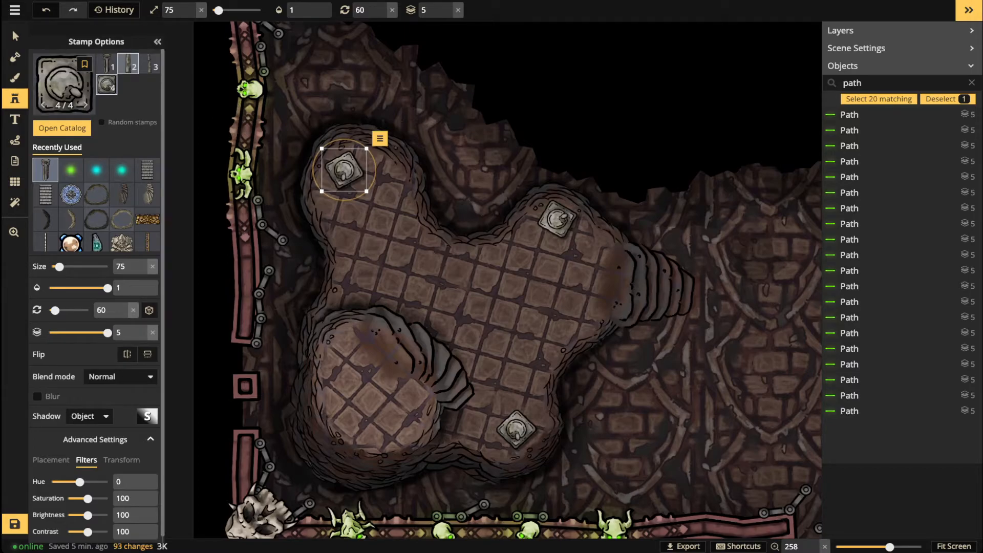
# Step: Place column stamp 2/4 at size 95 beside the upper-left, upper-right and lower pillar bases
pyautogui.click(127, 64)
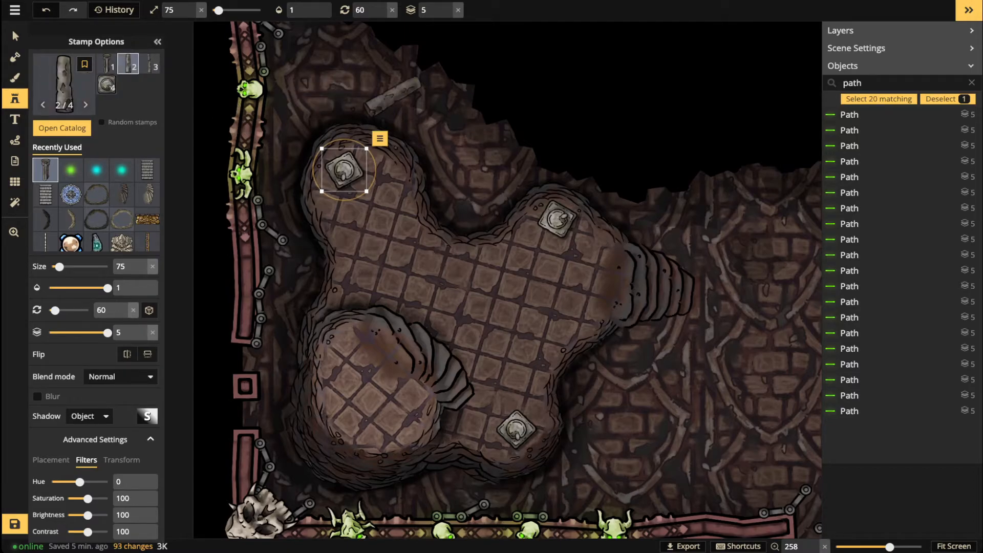
pyautogui.press('Escape')
pyautogui.scroll(4, 357, 96)
pyautogui.scroll(-15, 353, 100)
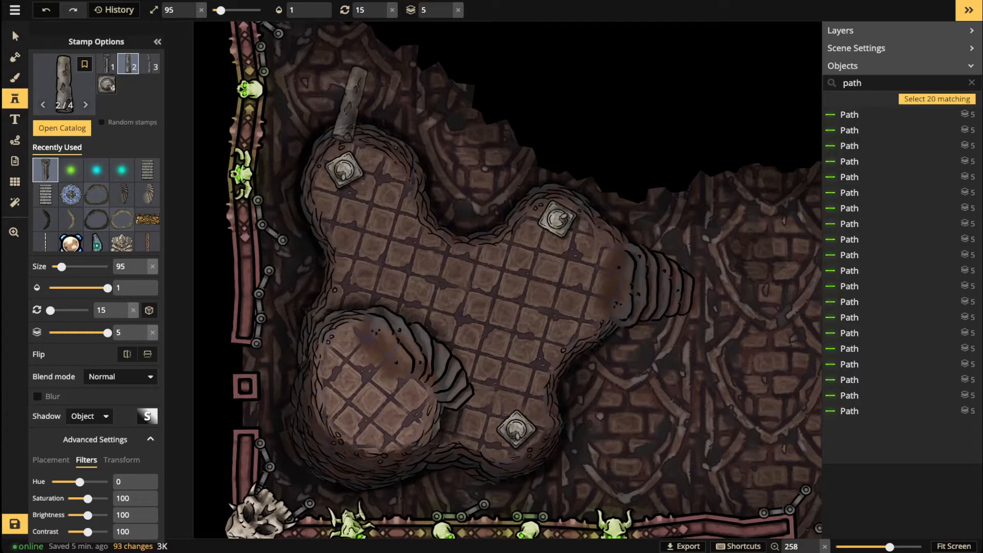
pyautogui.click(351, 112)
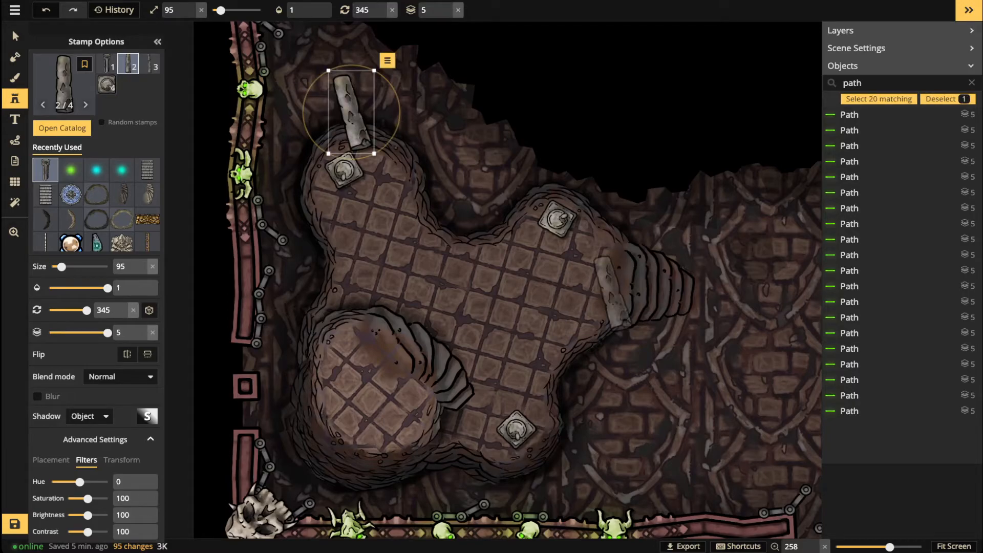
pyautogui.press('Escape')
pyautogui.scroll(-20, 544, 258)
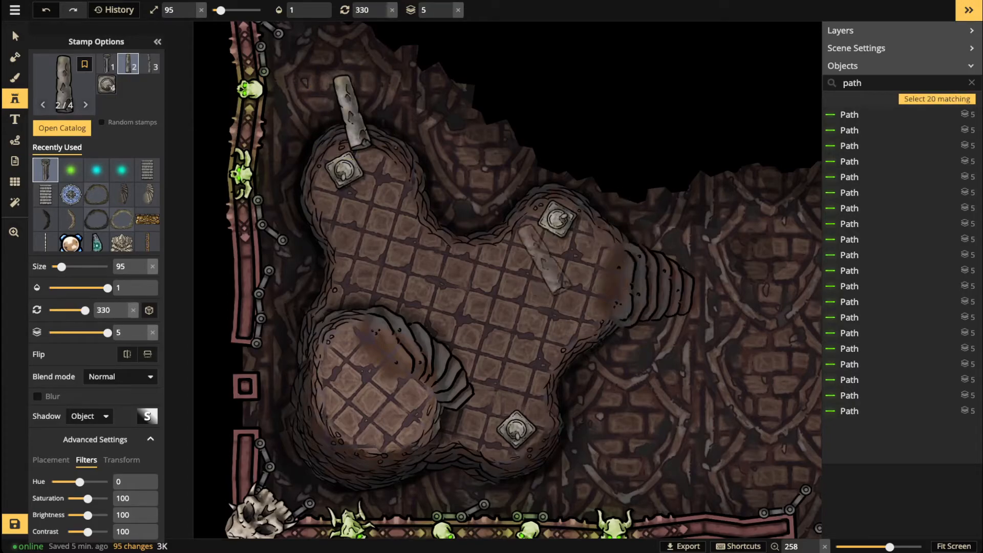
pyautogui.scroll(-6, 540, 259)
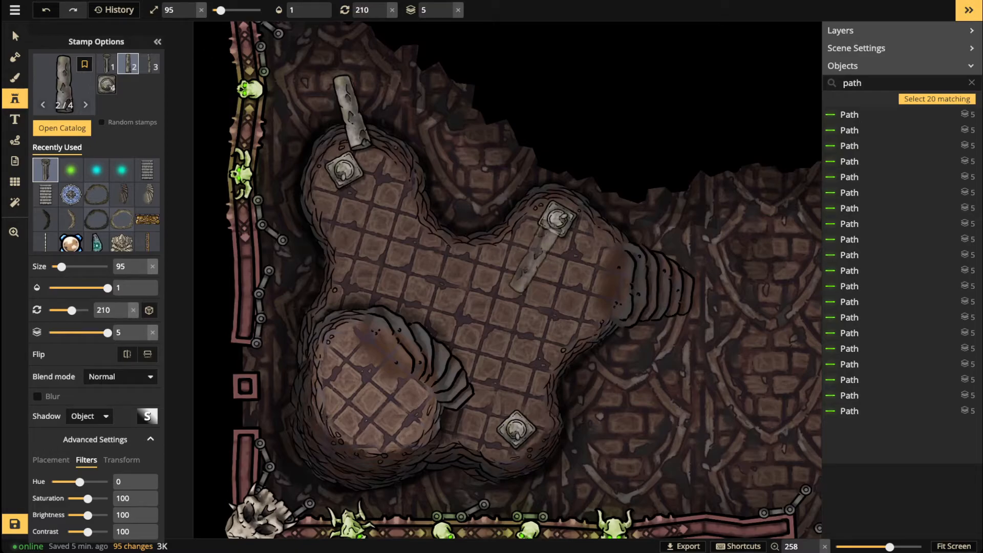
pyautogui.click(538, 254)
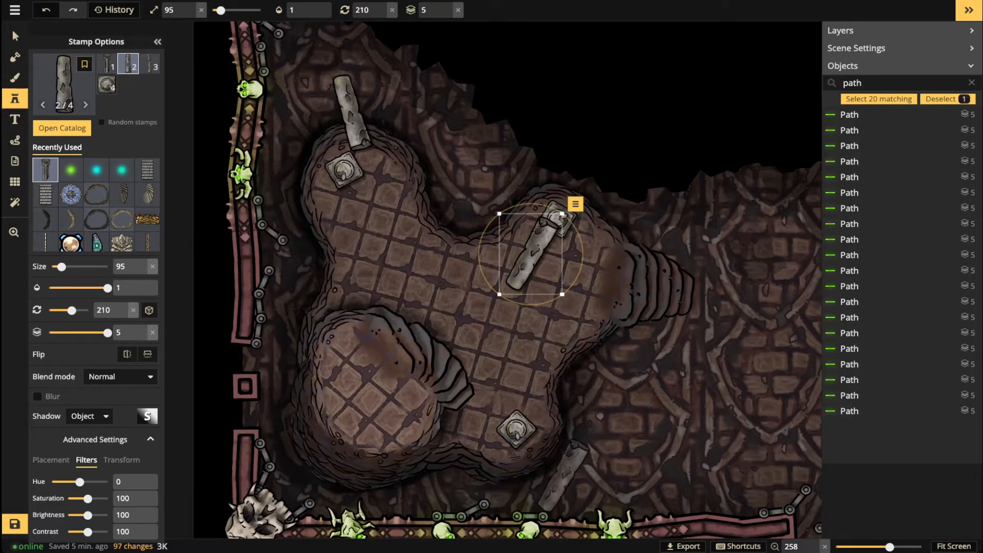
pyautogui.scroll(-3, 561, 459)
pyautogui.press('Escape')
pyautogui.scroll(-15, 561, 459)
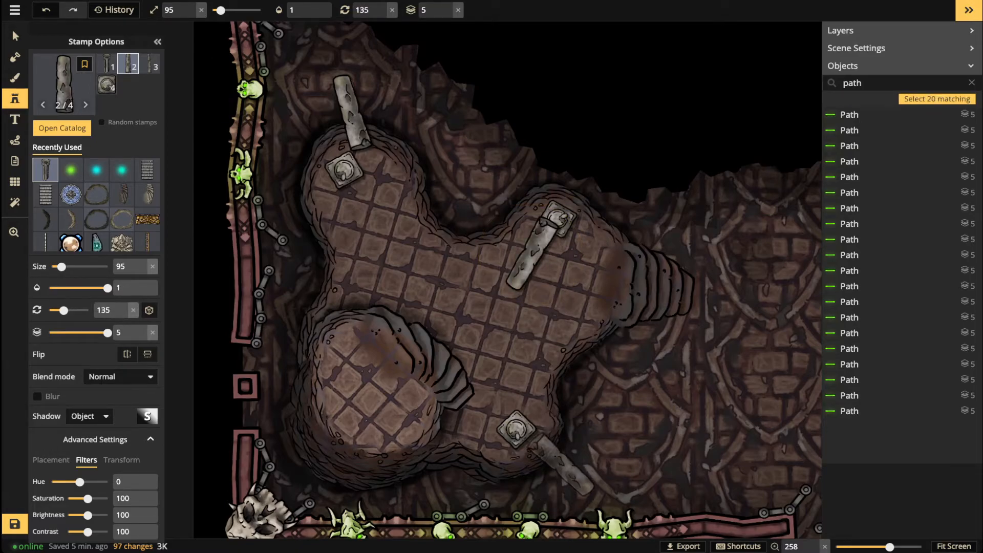
pyautogui.click(563, 467)
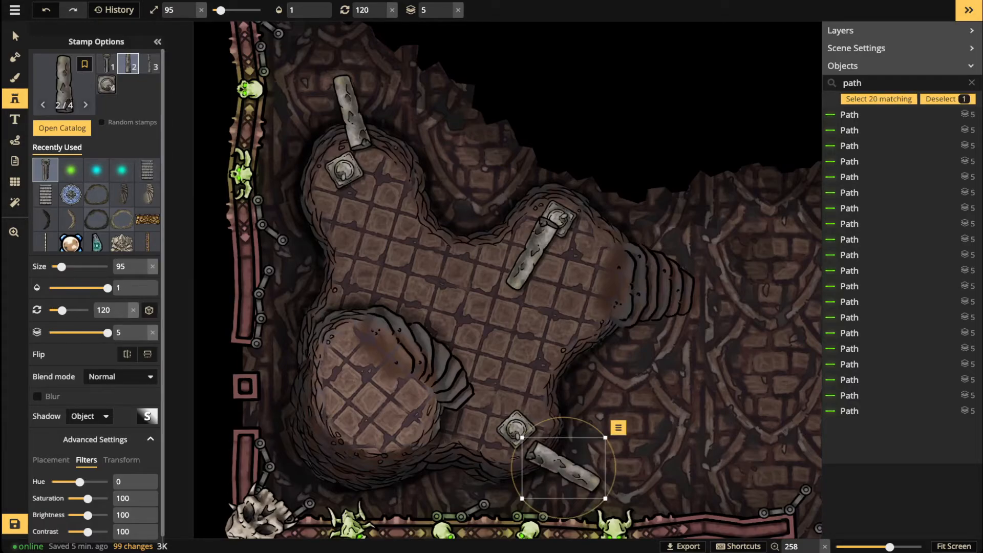
# Step: Darken the lower and upper-left columns slightly and brighten the upper-right column
pyautogui.click(14, 36)
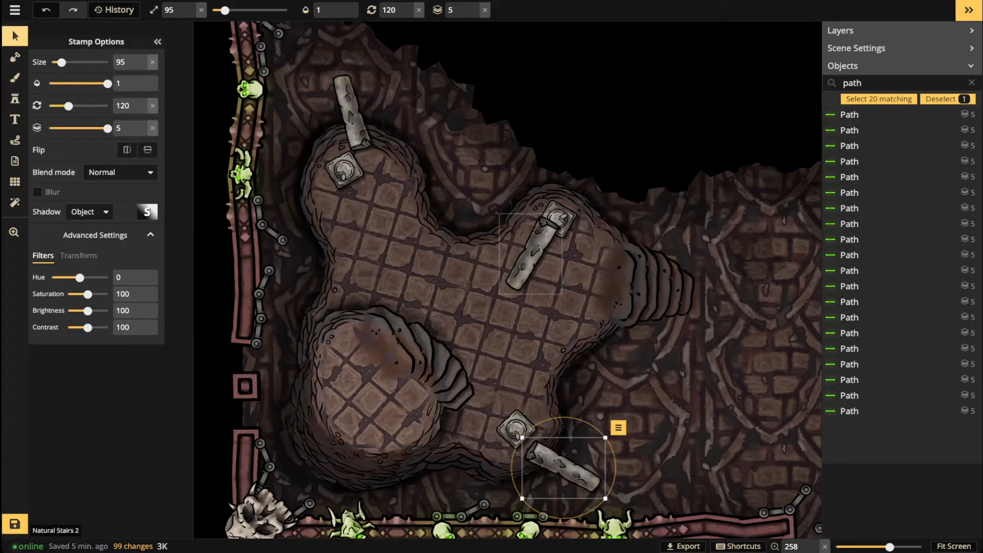
pyautogui.click(352, 112)
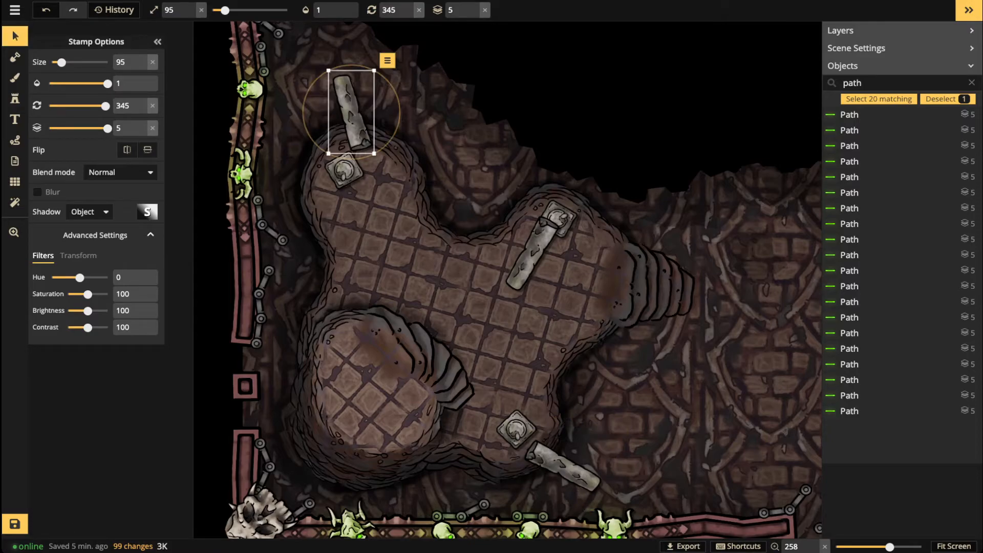
pyautogui.click(563, 467)
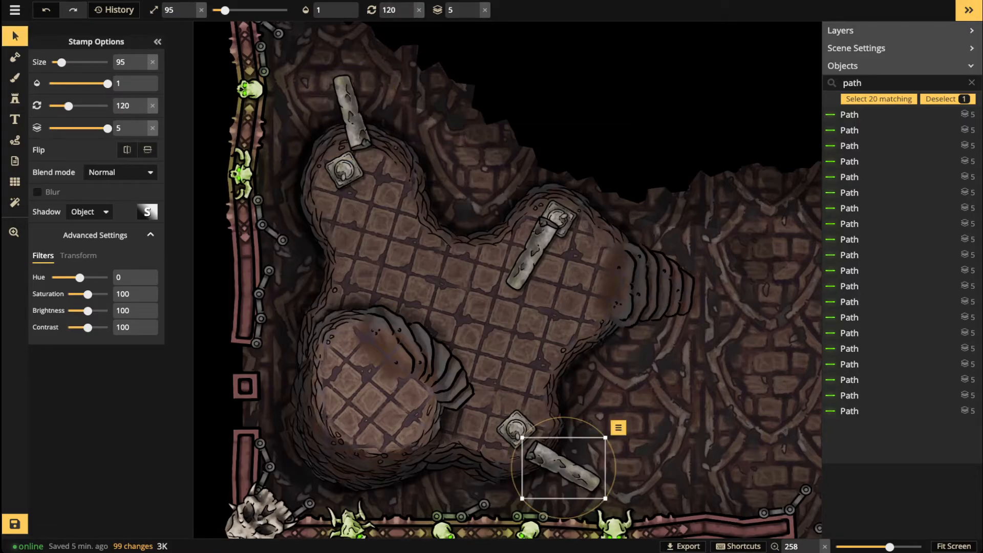
pyautogui.moveTo(87, 311); pyautogui.dragTo(84, 311)
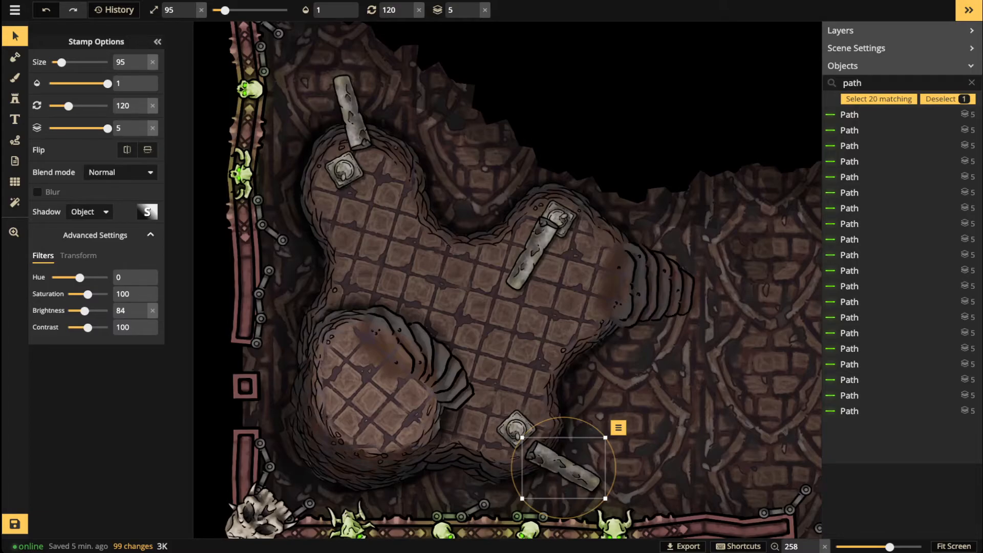
pyautogui.click(352, 112)
pyautogui.moveTo(88, 311); pyautogui.dragTo(85, 310)
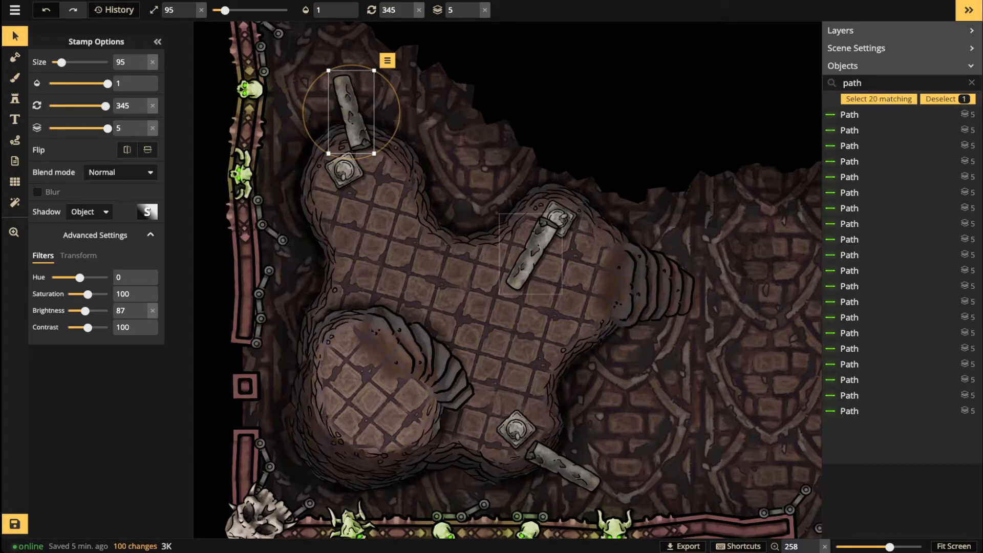
pyautogui.click(532, 253)
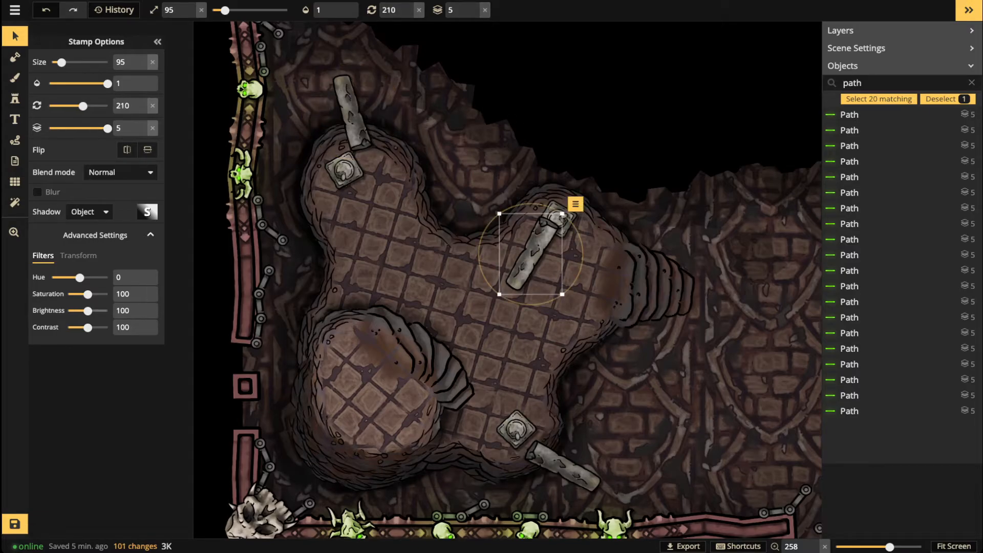
pyautogui.moveTo(87, 311); pyautogui.dragTo(89, 311)
pyautogui.press('Escape')
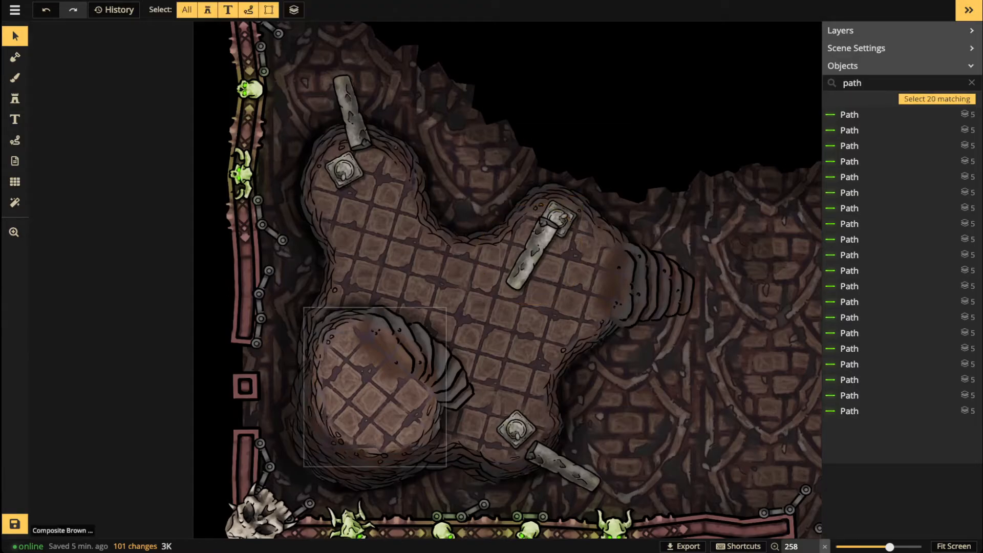
# Step: Select the fallen column near the lower base and remove it
pyautogui.scroll(-2, 328, 335)
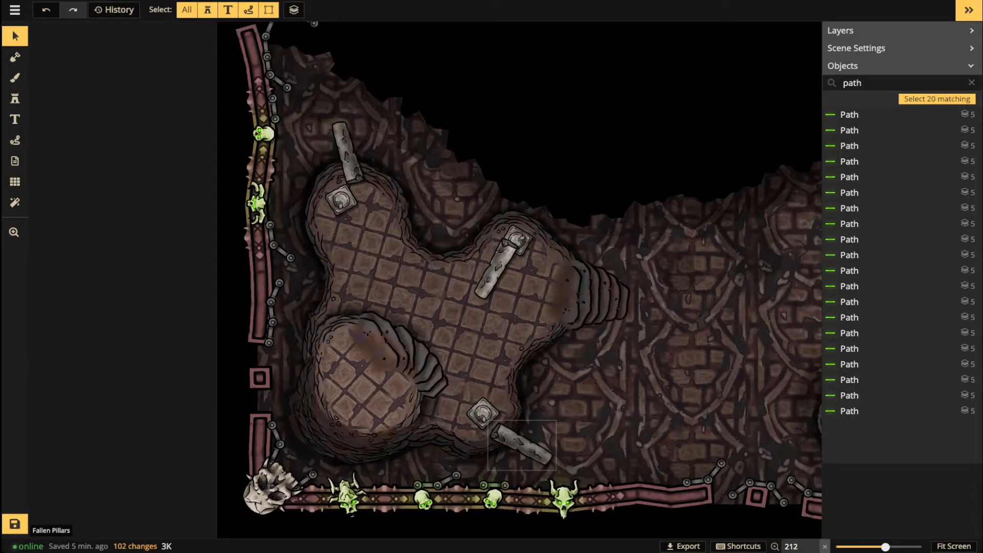
pyautogui.click(522, 444)
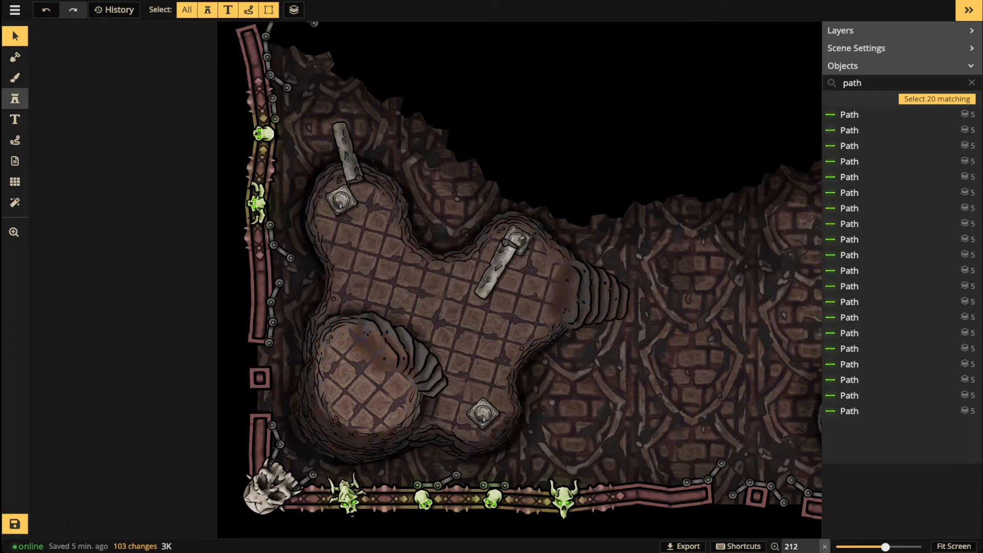
pyautogui.click(15, 98)
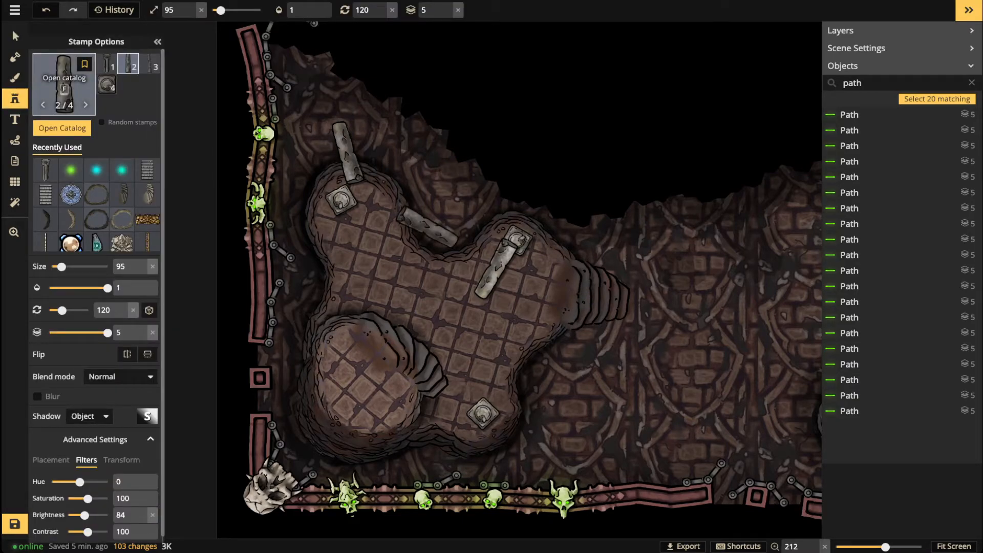
# Step: Search the catalog for 'portal' with 'Only used in this map' unchecked and load the Wizard Portal stamp
pyautogui.click(64, 85)
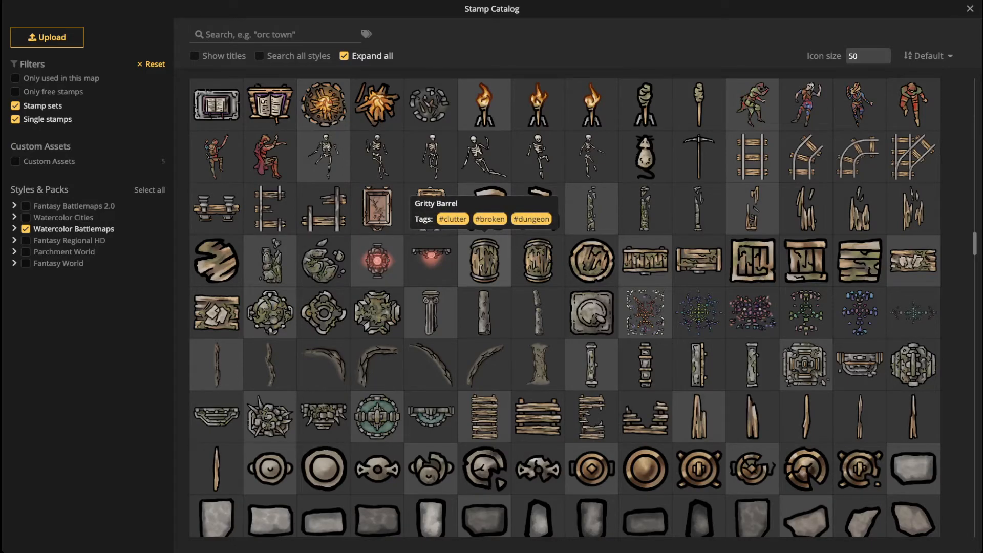
pyautogui.click(431, 258)
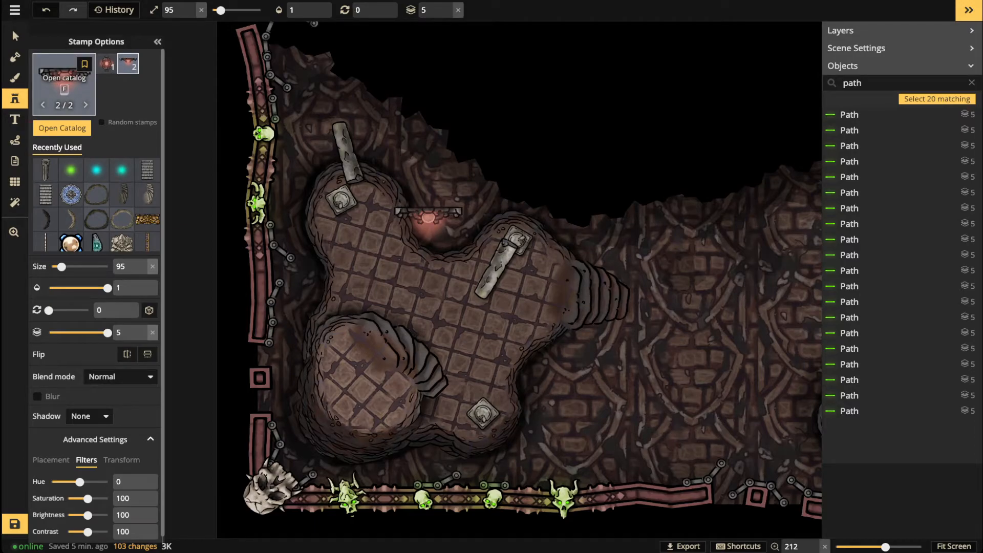
pyautogui.click(64, 84)
pyautogui.click(61, 79)
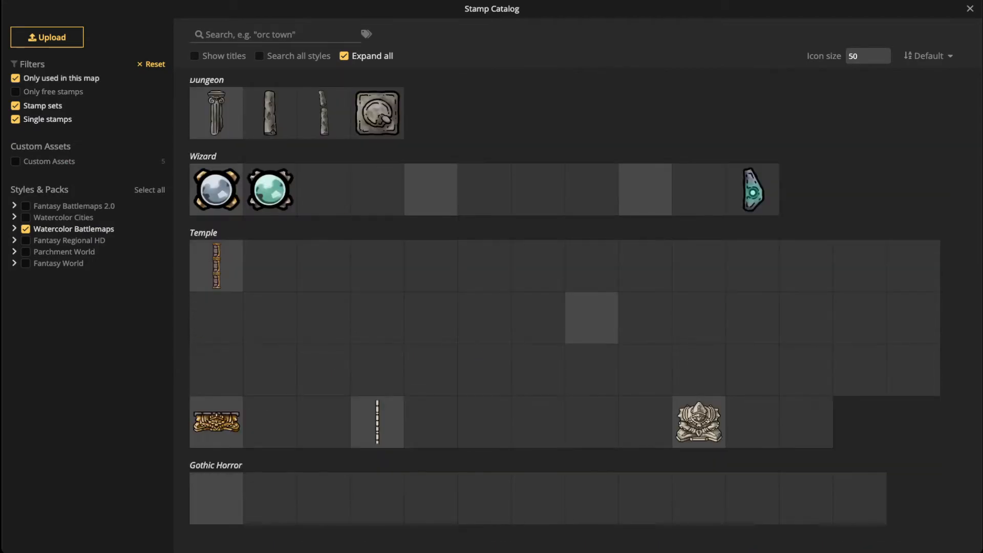
pyautogui.click(250, 34)
pyautogui.write('portal')
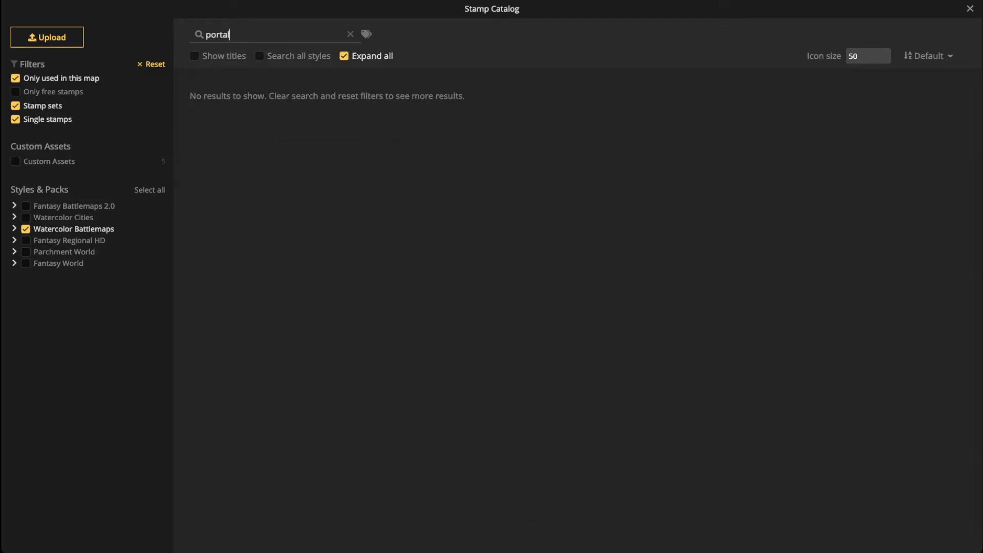
pyautogui.click(345, 55)
pyautogui.click(15, 78)
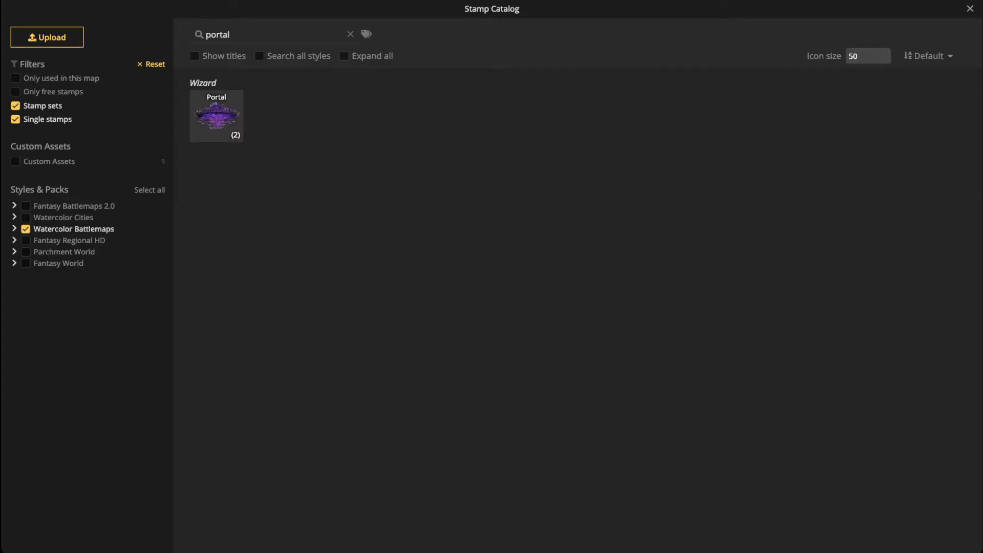
pyautogui.click(216, 115)
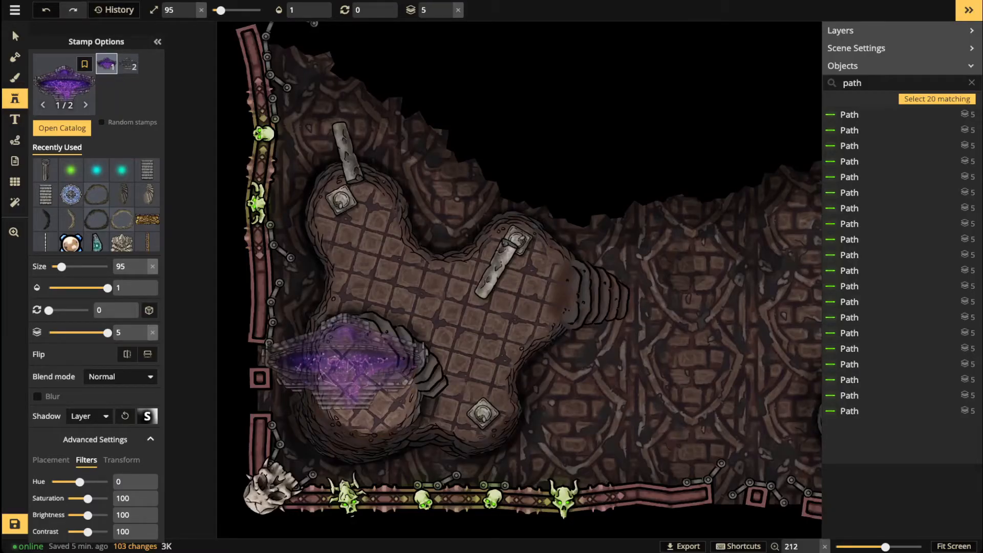
# Step: Place a rotated portal in the lower-left alcove and shift its hue to 27
pyautogui.scroll(-8, 369, 349)
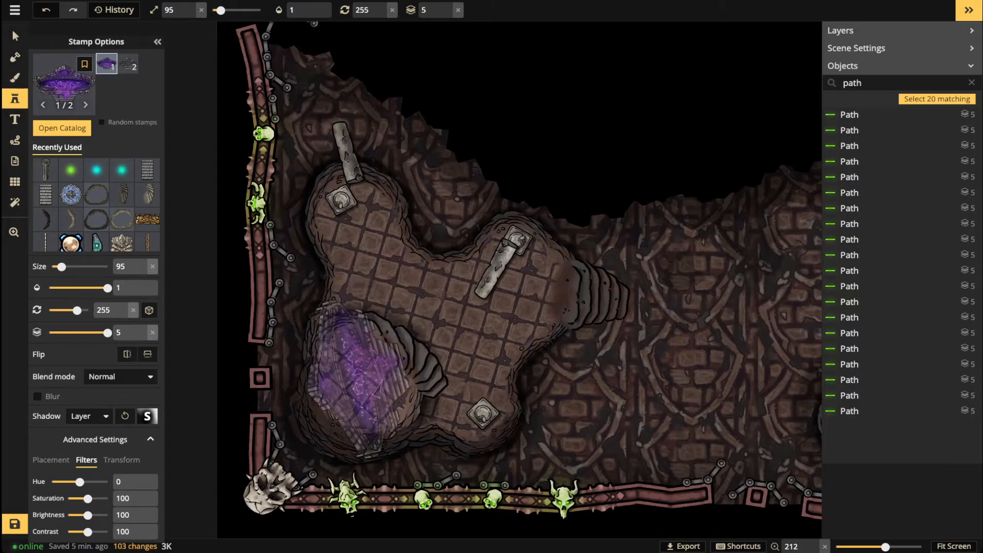
pyautogui.scroll(-3, 353, 389)
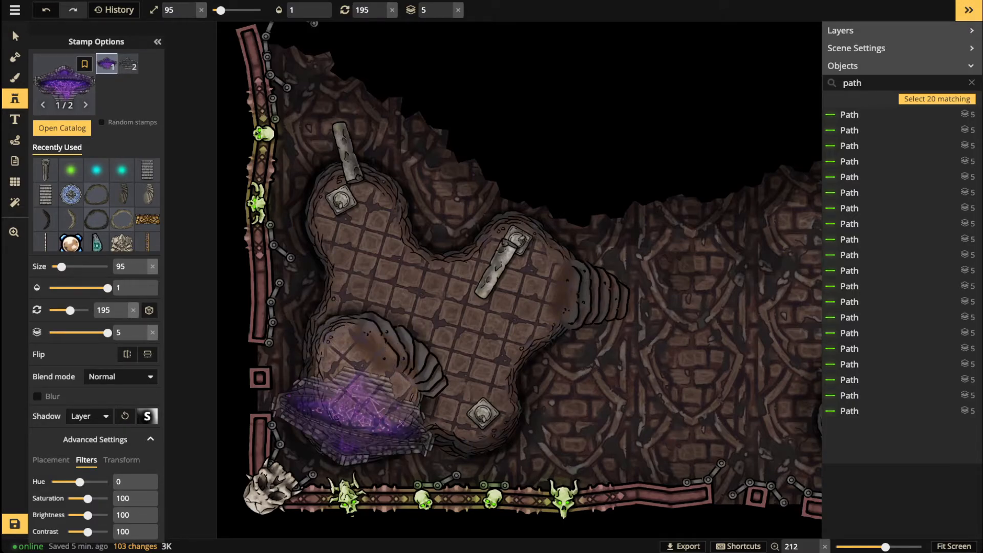
pyautogui.scroll(1, 343, 420)
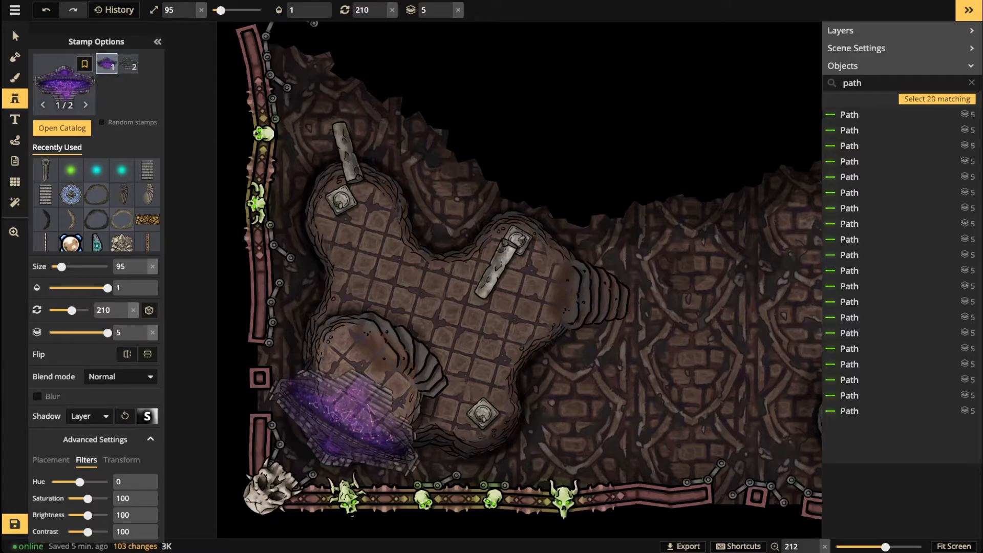
pyautogui.click(350, 417)
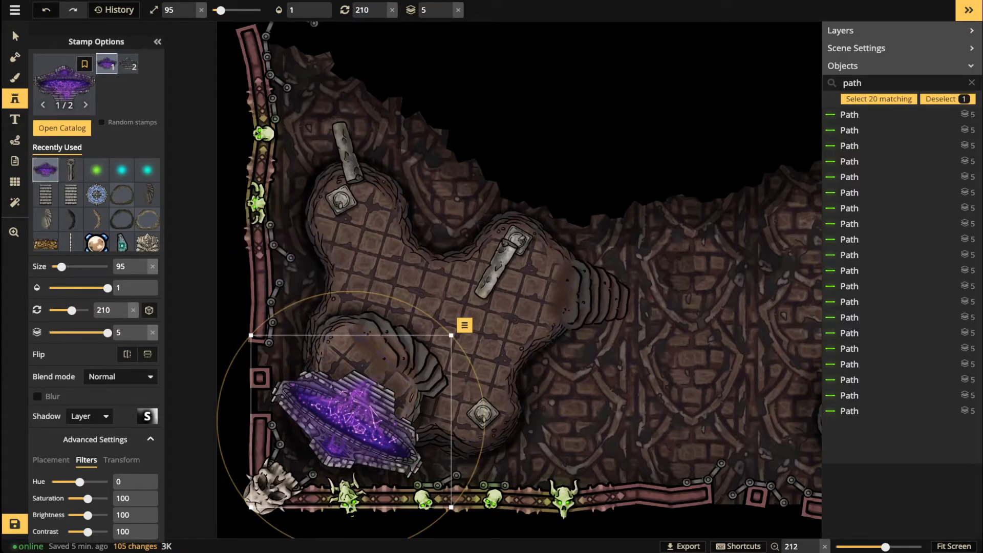
pyautogui.press('v')
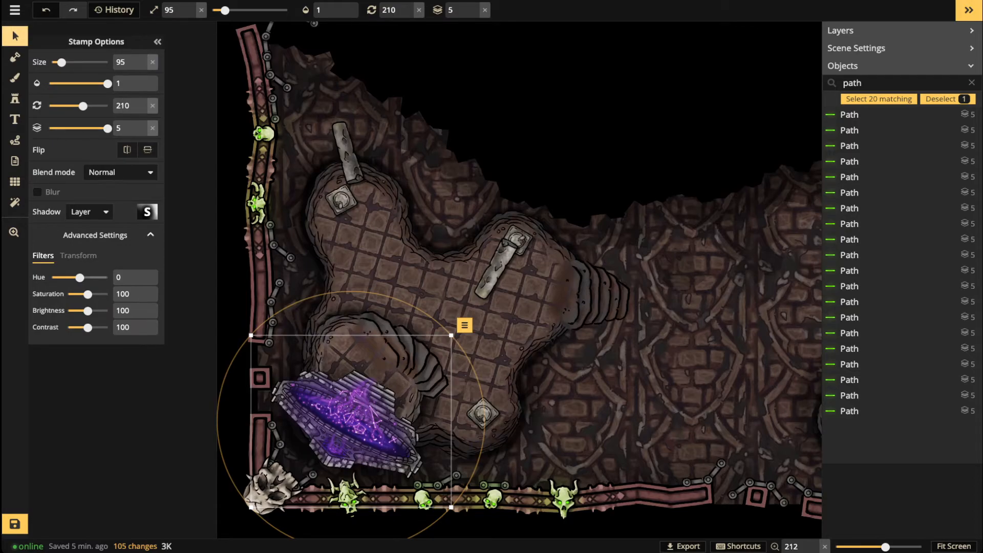
pyautogui.moveTo(79, 277)
pyautogui.mouseDown()
pyautogui.moveTo(108, 277)
pyautogui.moveTo(56, 277)
pyautogui.moveTo(83, 277)
pyautogui.mouseUp()
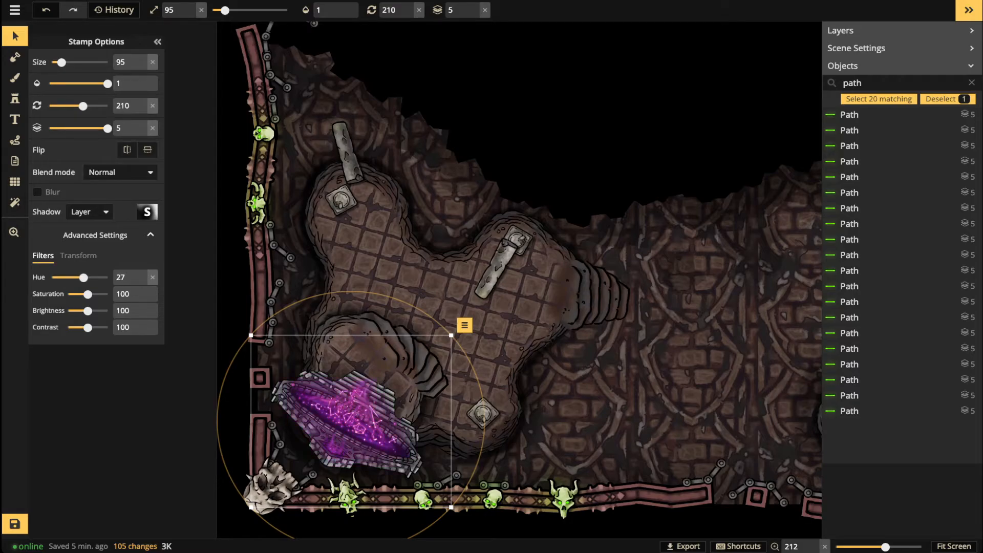
# Step: Nudge the portal into position and rotate it to 207
pyautogui.scroll(-6, 429, 304)
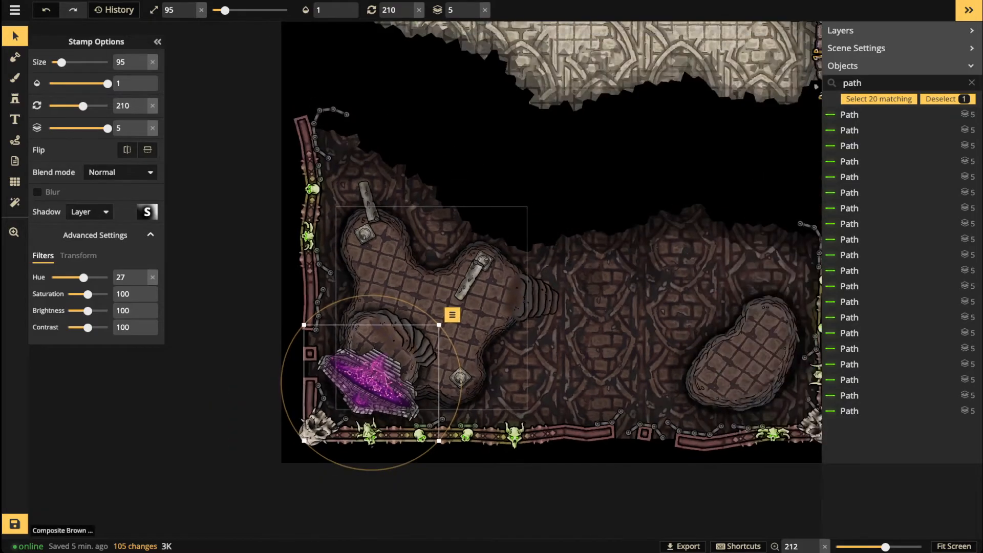
pyautogui.press('space')
pyautogui.moveTo(429, 304); pyautogui.dragTo(381, 336)
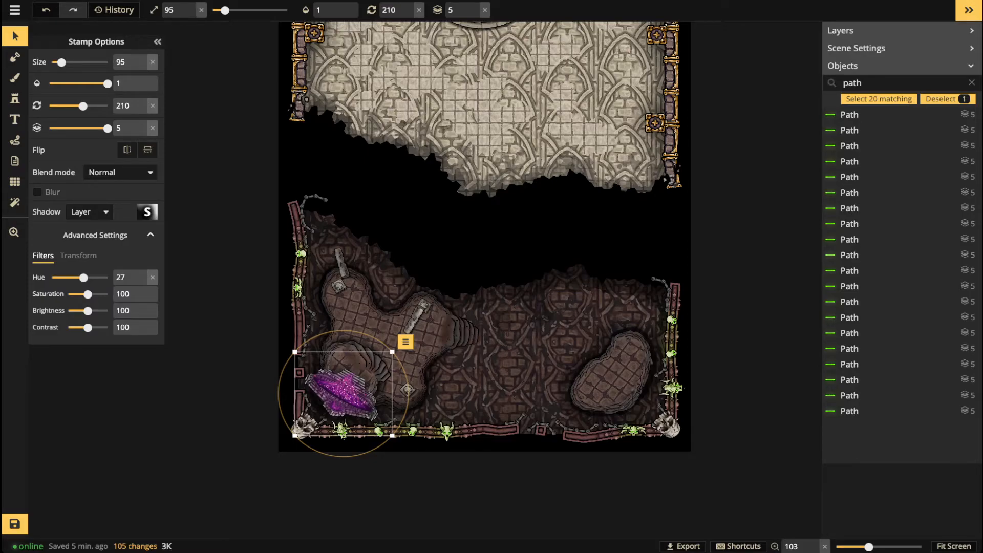
pyautogui.scroll(6, 337, 400)
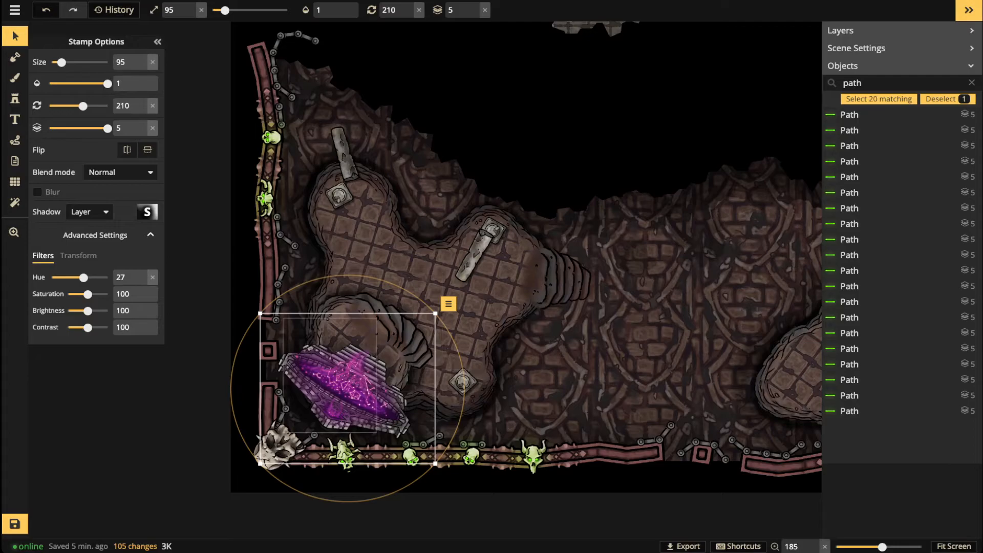
pyautogui.click(332, 372)
pyautogui.click(353, 389)
pyautogui.moveTo(347, 388); pyautogui.dragTo(344, 388)
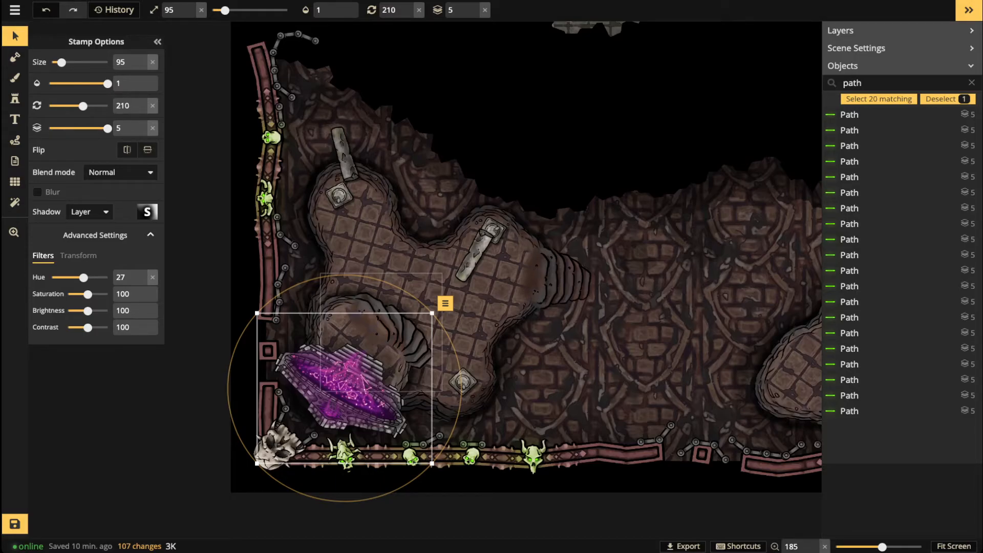
pyautogui.click(341, 399)
pyautogui.moveTo(344, 392); pyautogui.dragTo(347, 393)
pyautogui.moveTo(421, 303); pyautogui.dragTo(417, 299)
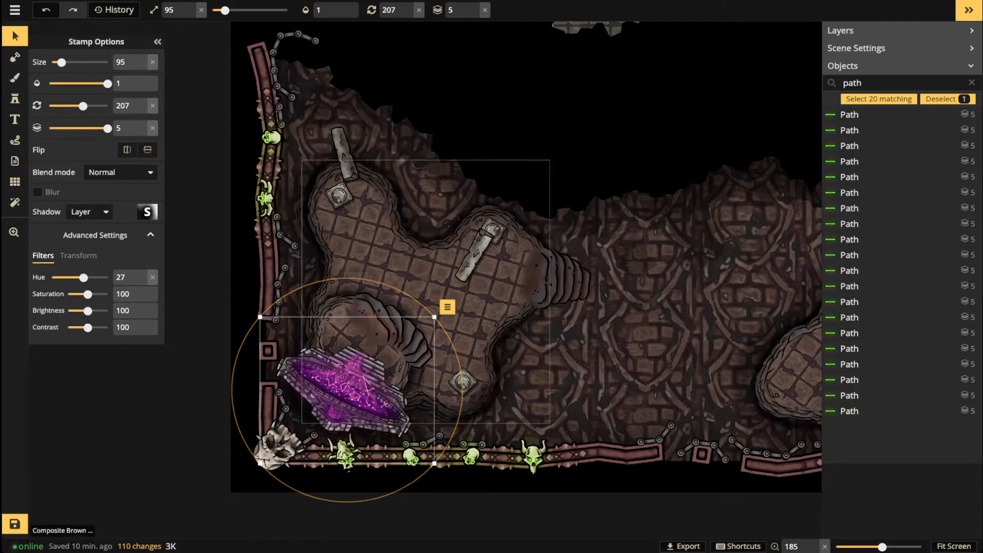
pyautogui.click(15, 98)
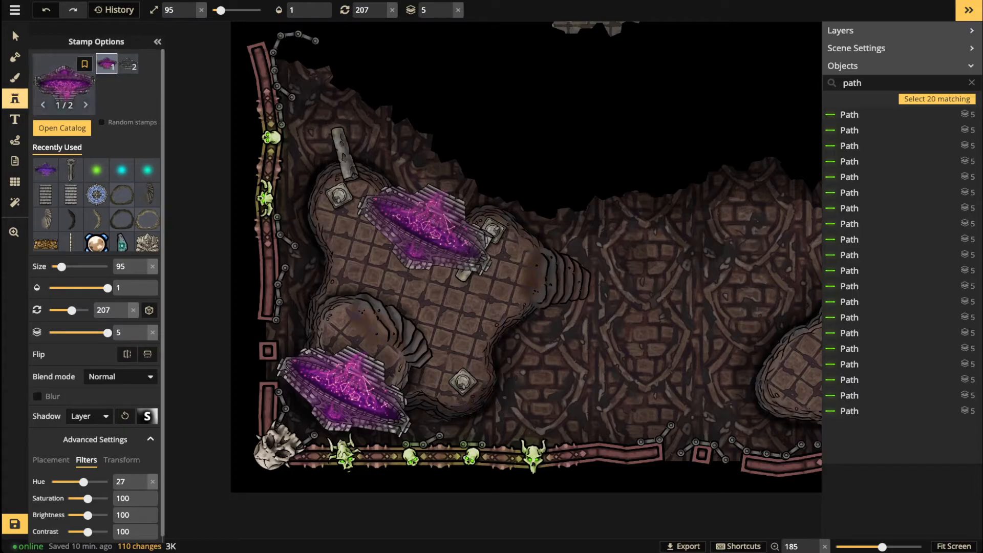
# Step: Search 'tent', load the Tentacles stamp and tint it to hue 76, saturation 200
pyautogui.click(64, 82)
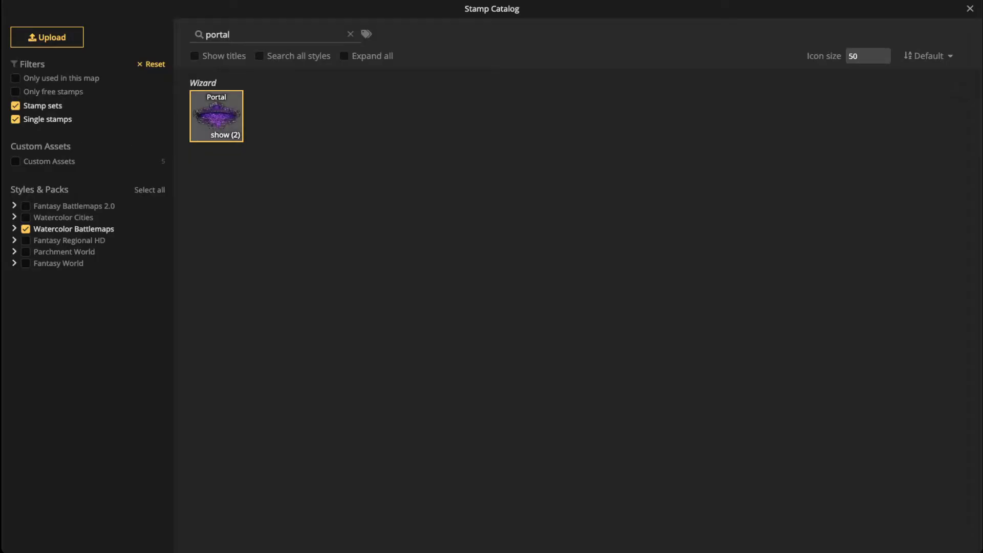
pyautogui.hotkey('ctrl', 'a')
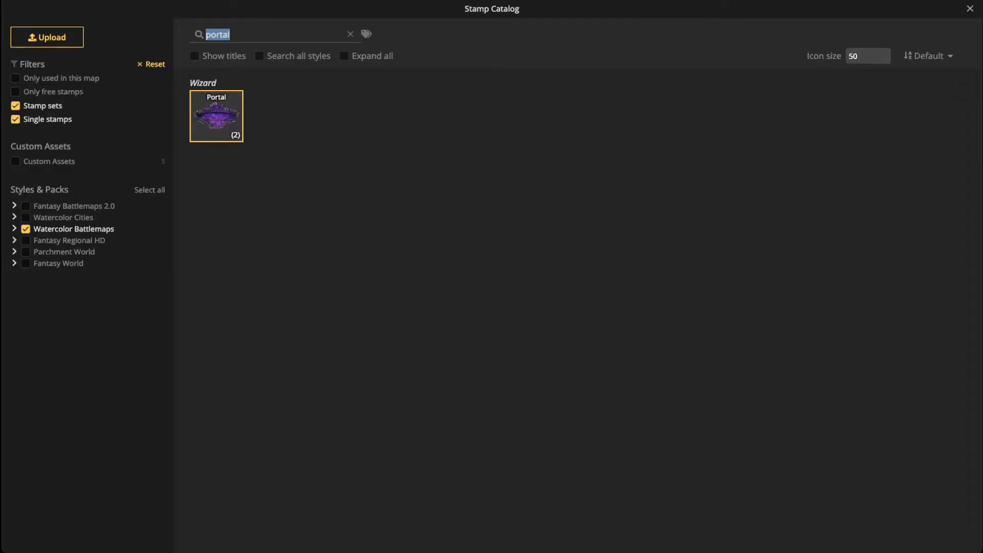
pyautogui.write('tent')
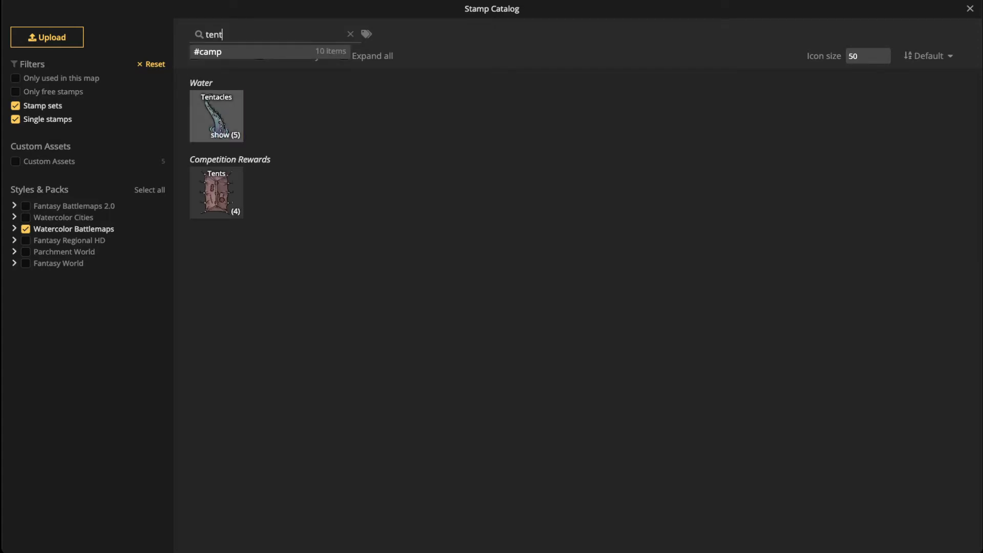
pyautogui.click(216, 116)
pyautogui.scroll(5, 350, 354)
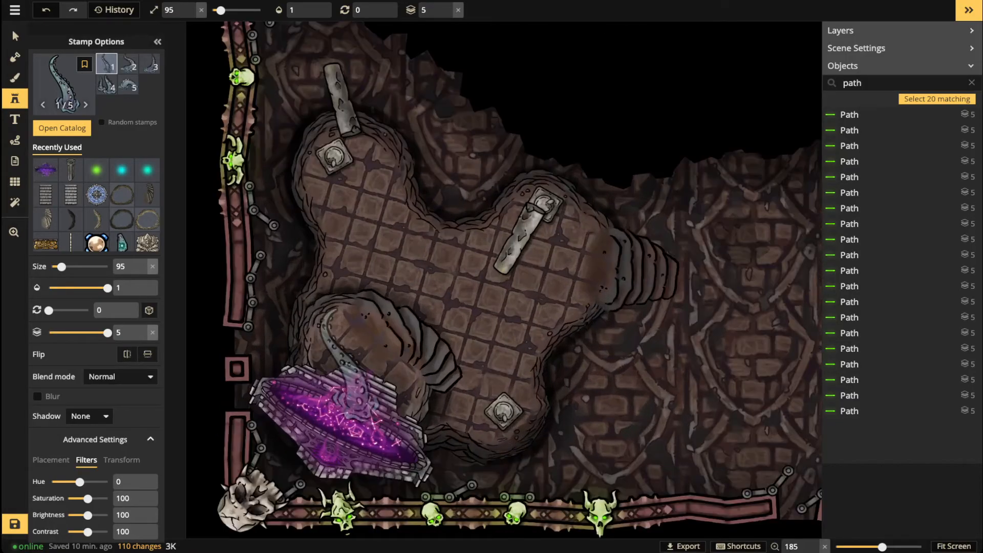
pyautogui.scroll(3, 349, 358)
pyautogui.moveTo(88, 498)
pyautogui.mouseDown()
pyautogui.moveTo(107, 498)
pyautogui.moveTo(91, 482)
pyautogui.mouseUp()
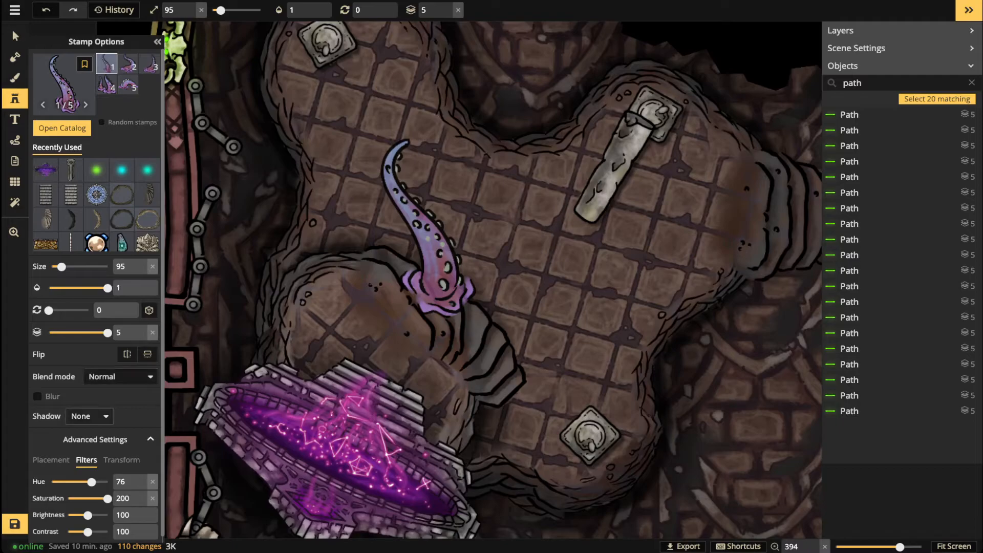
# Step: Give the tentacle a purple BD10E0 object shadow, offsets 0, blur 2.4, and size 45
pyautogui.click(90, 416)
pyautogui.click(82, 465)
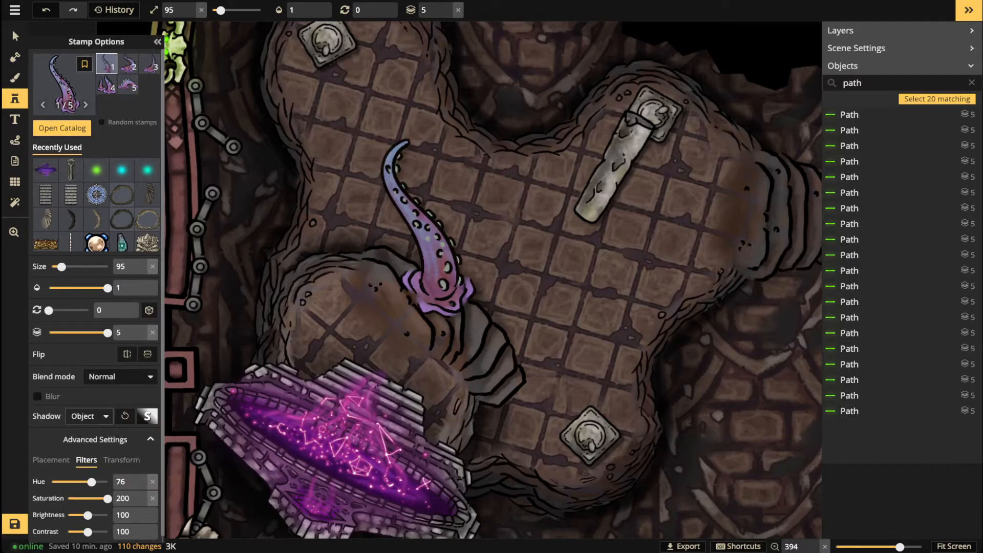
pyautogui.click(147, 416)
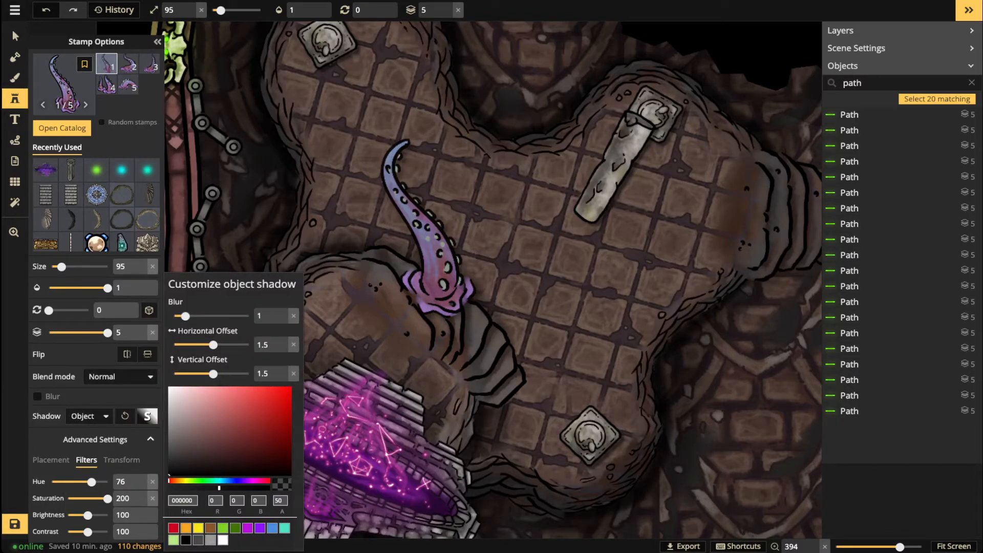
pyautogui.click(248, 528)
pyautogui.moveTo(271, 345); pyautogui.dragTo(256, 374)
pyautogui.write('00')
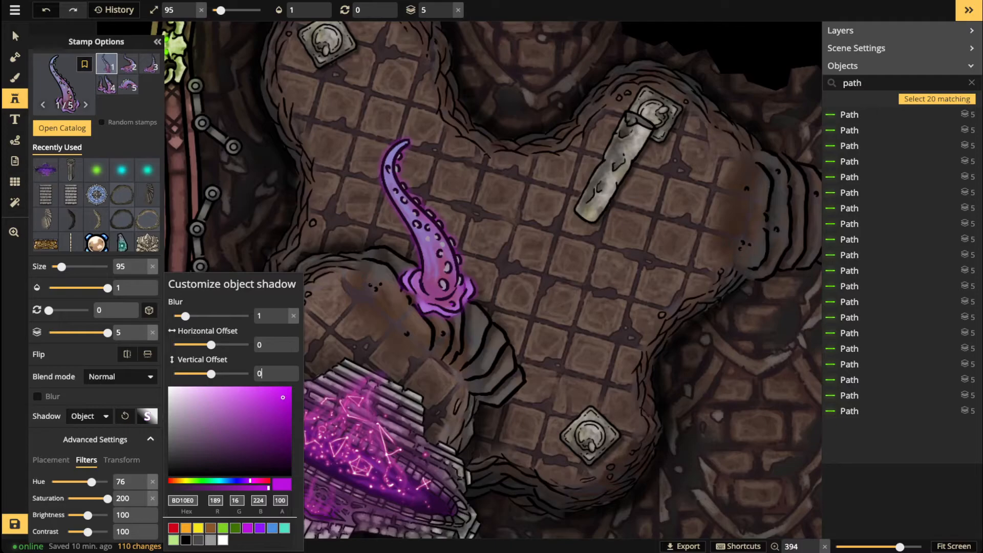
pyautogui.moveTo(185, 317); pyautogui.dragTo(195, 317)
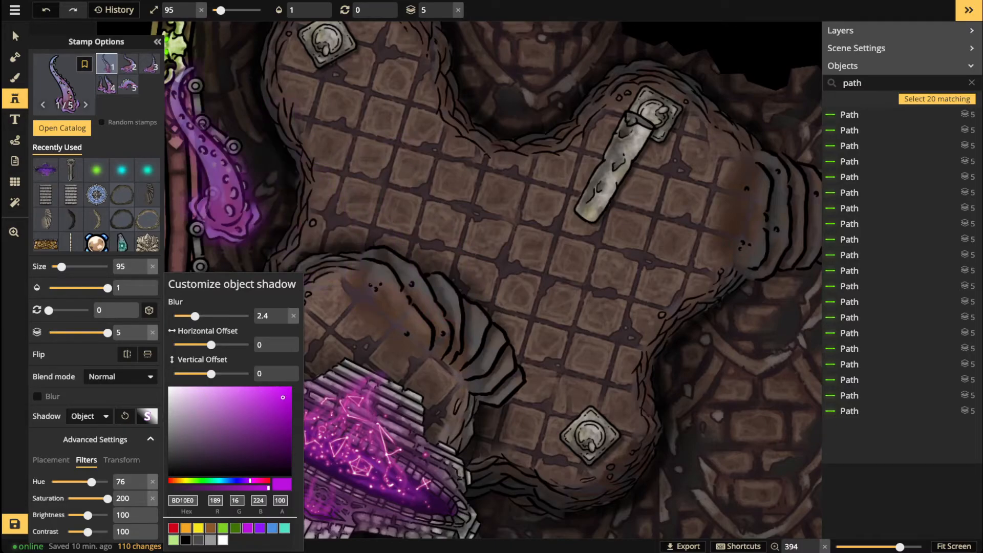
pyautogui.click(398, 230)
pyautogui.scroll(-2, 366, 416)
pyautogui.scroll(3, 358, 410)
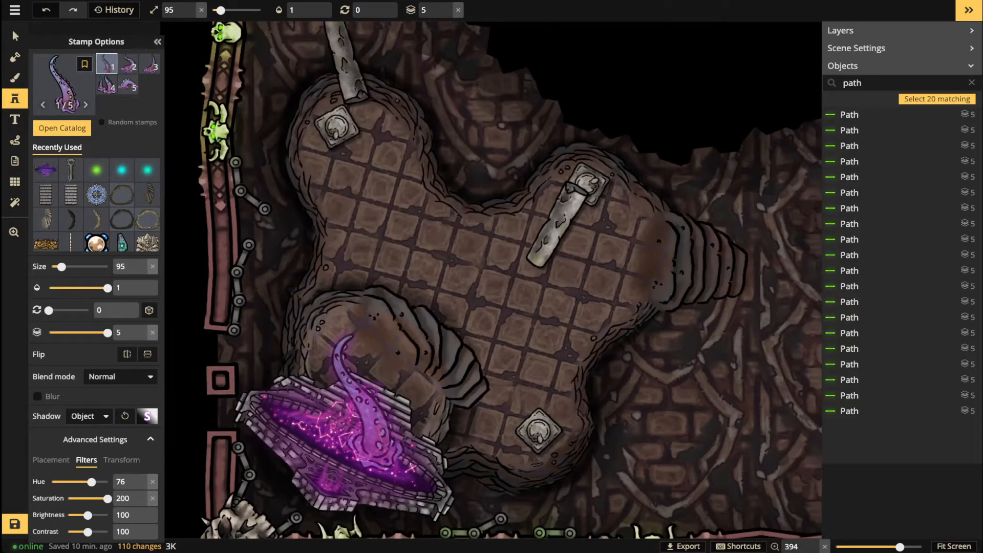
pyautogui.scroll(-10, 282, 369)
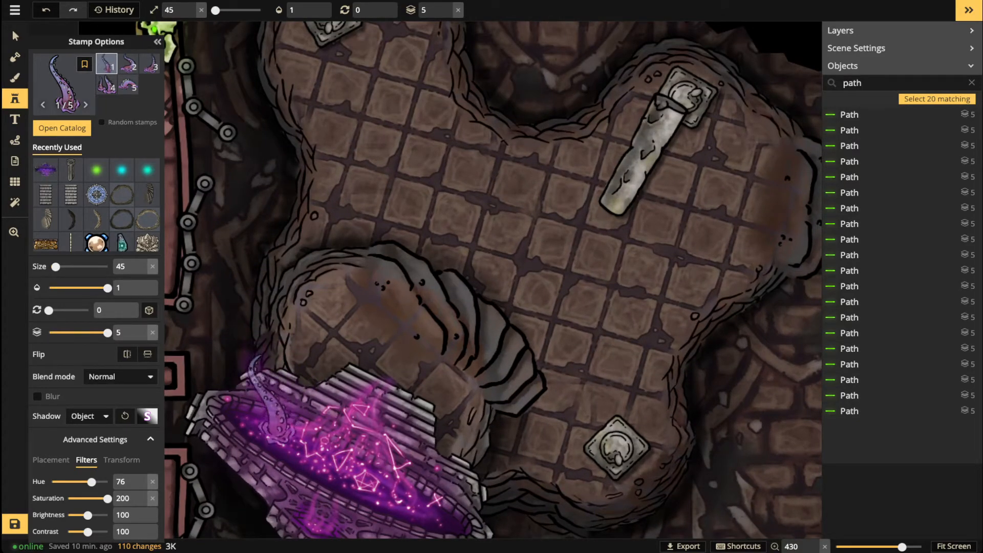
# Step: Place the tentacle on the portal with brightness 116, contrast 103 and Lighten blend mode
pyautogui.click(271, 399)
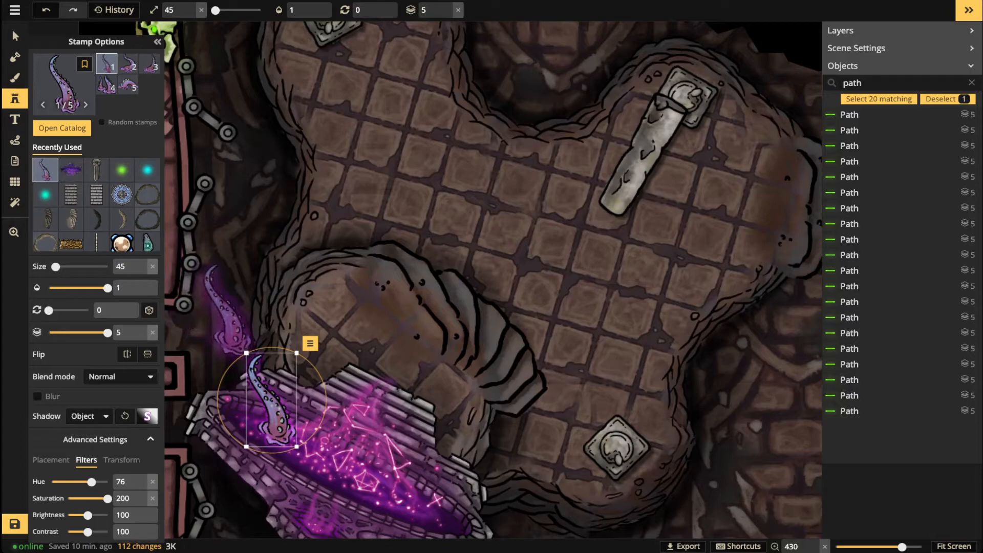
pyautogui.moveTo(87, 515); pyautogui.dragTo(92, 515)
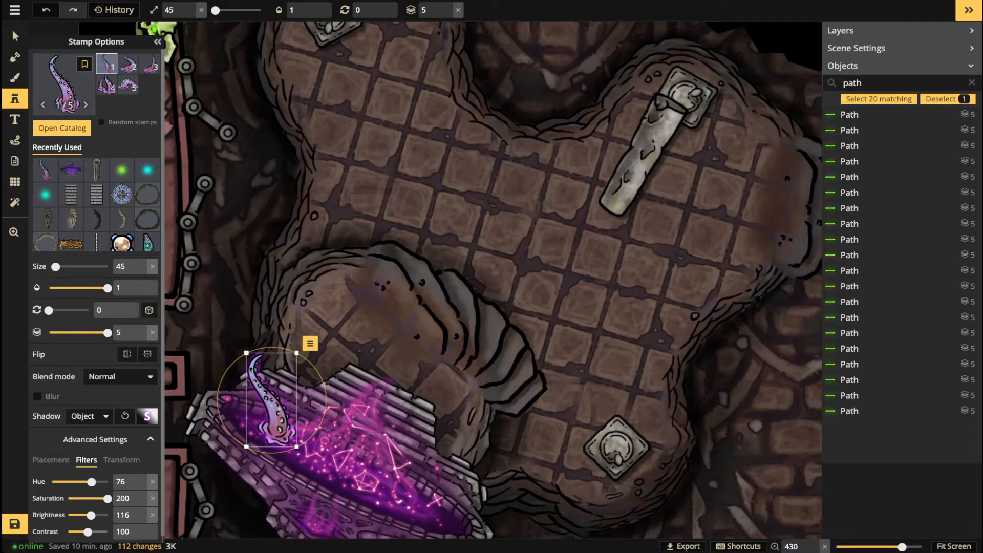
pyautogui.moveTo(87, 532); pyautogui.dragTo(88, 532)
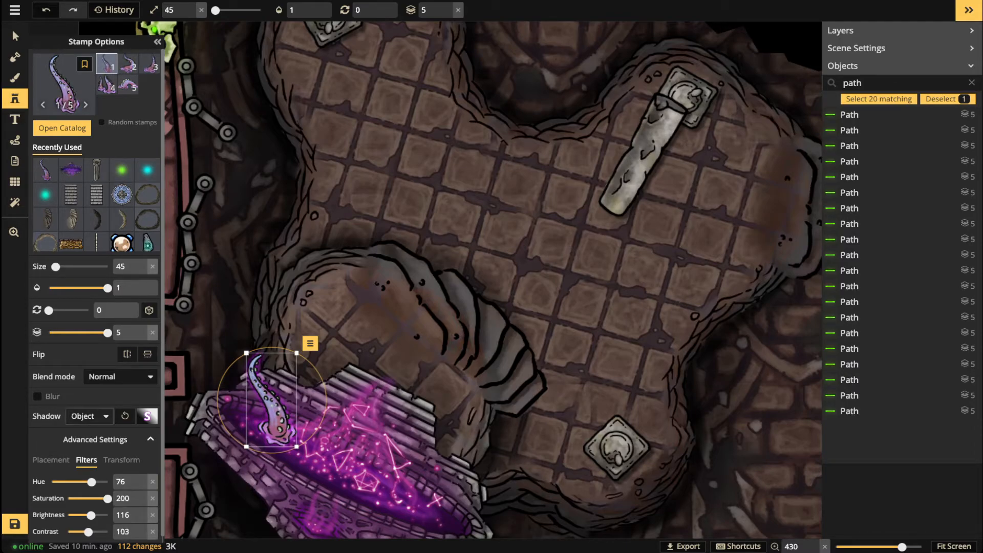
pyautogui.click(119, 376)
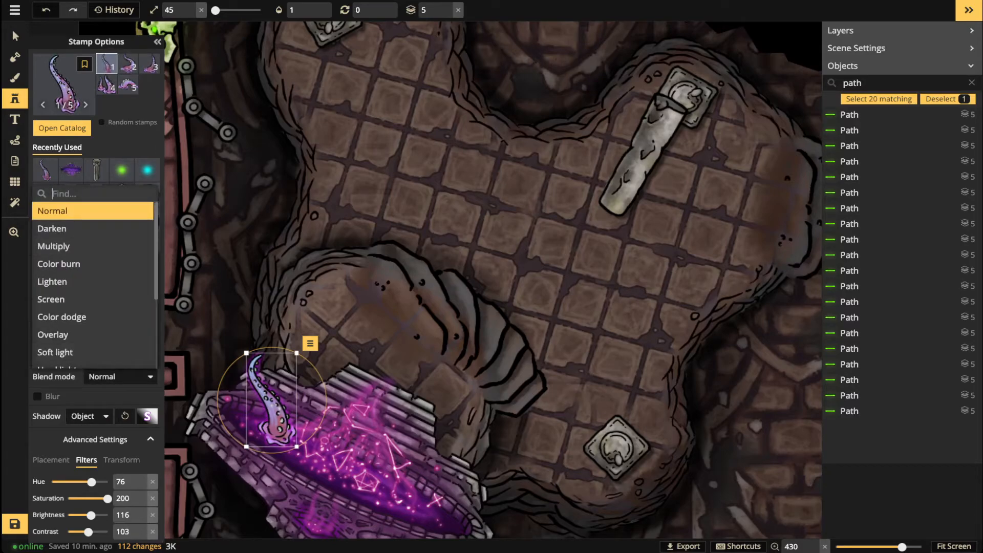
pyautogui.click(93, 229)
pyautogui.click(92, 246)
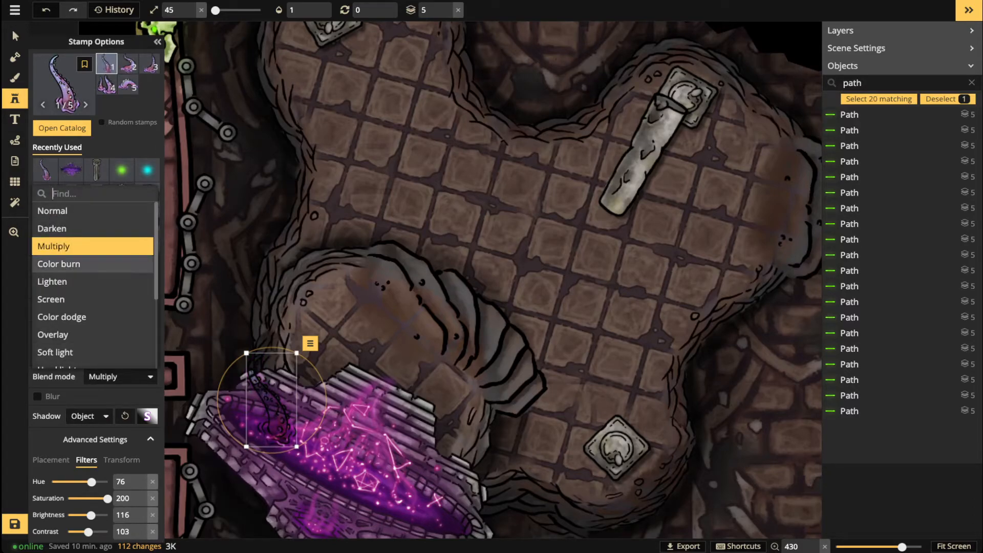
pyautogui.click(92, 264)
pyautogui.click(92, 282)
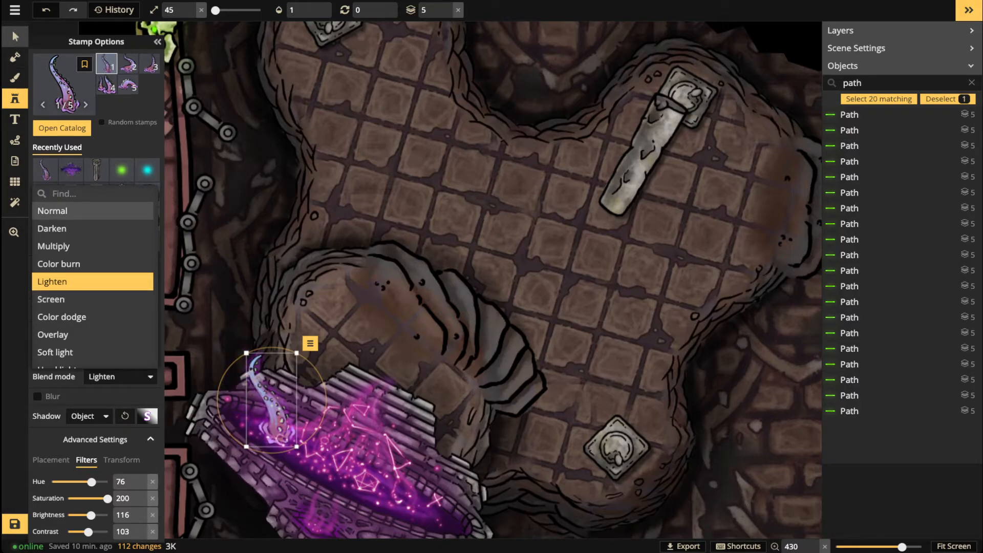
# Step: Tilt the placed tentacle to 15 degrees
pyautogui.click(15, 36)
pyautogui.scroll(-1, 272, 409)
pyautogui.moveTo(273, 409); pyautogui.dragTo(275, 407)
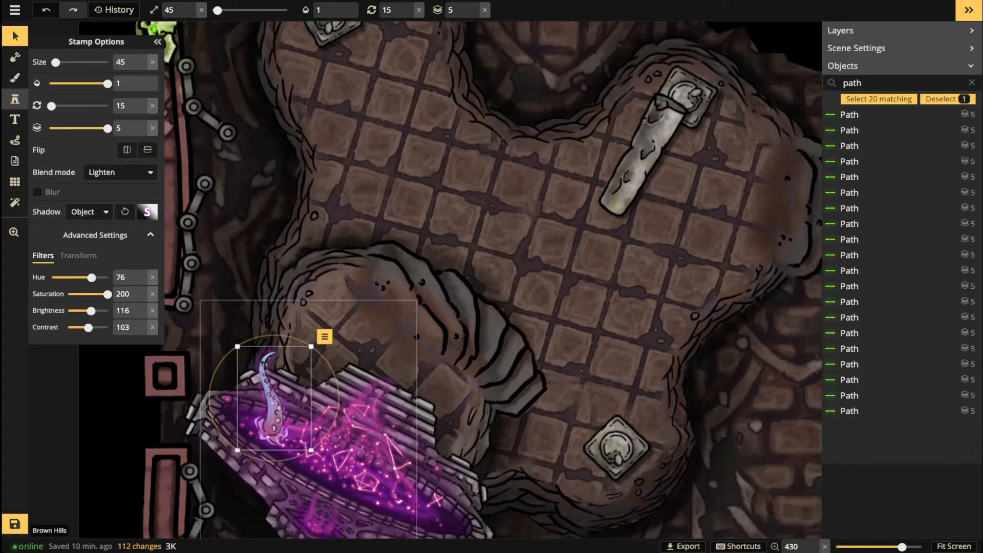
# Step: Place a tentacle and a rotated tentacle-cluster variant on the portal's left side
pyautogui.click(14, 98)
pyautogui.scroll(4, 415, 460)
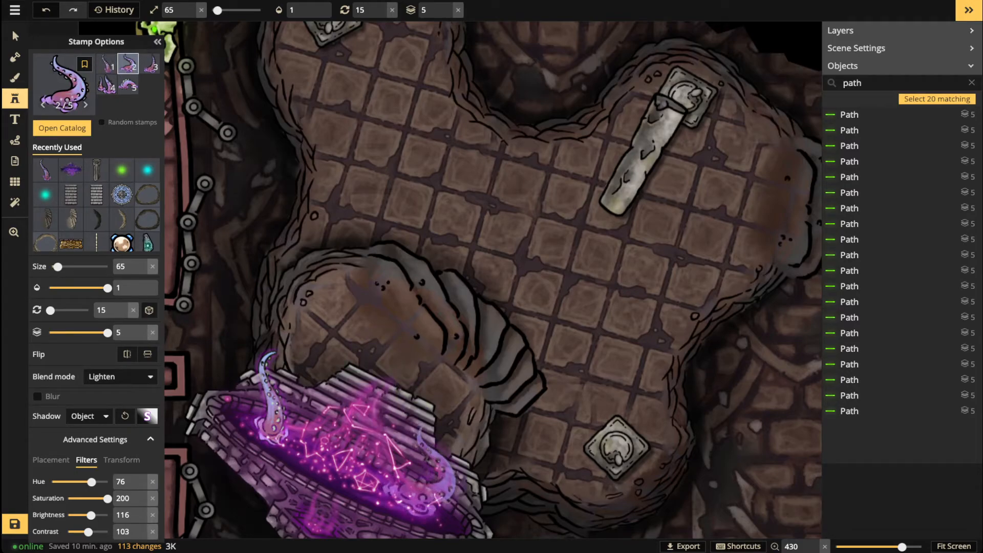
pyautogui.click(428, 474)
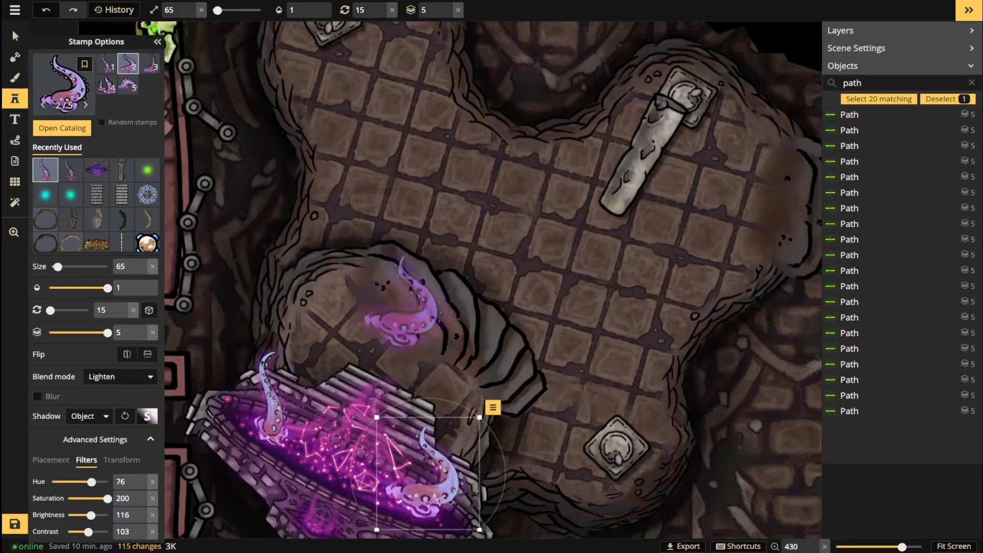
pyautogui.press('1')
pyautogui.press('5')
pyautogui.press('4')
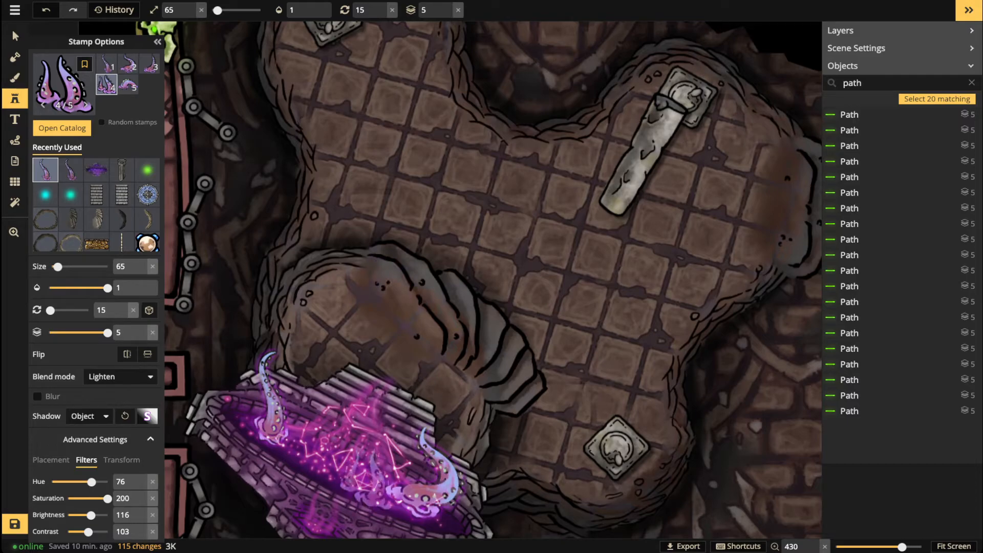
pyautogui.press('r')
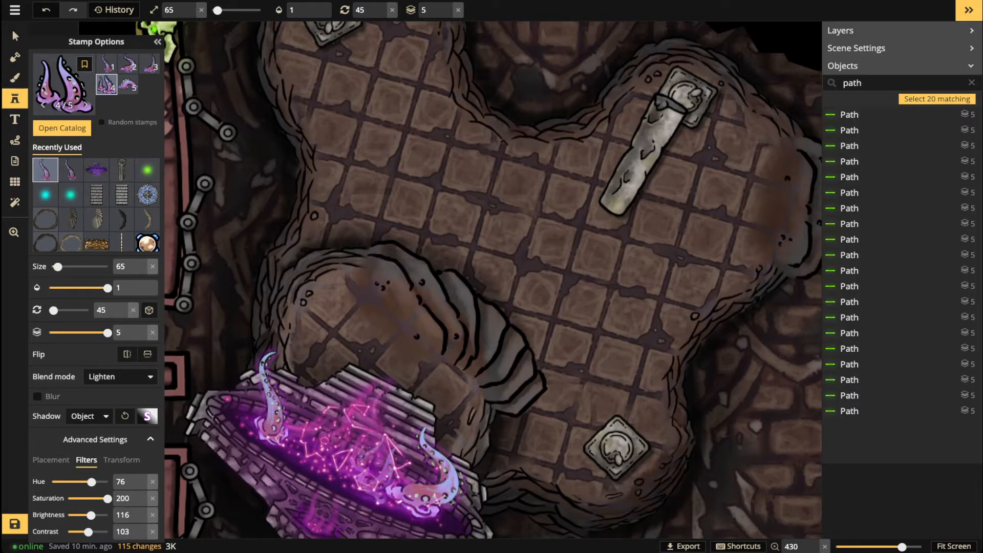
pyautogui.scroll(-3, 322, 444)
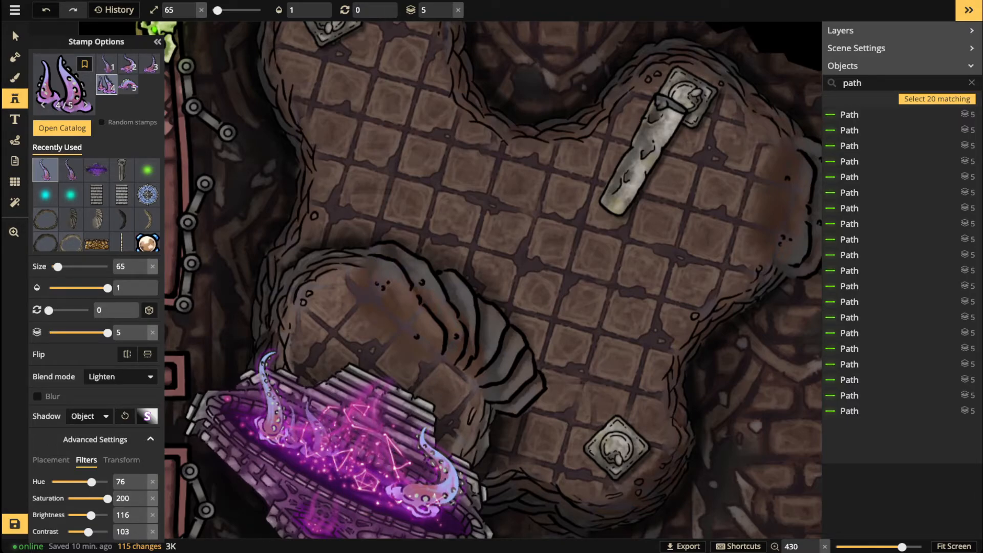
pyautogui.click(306, 428)
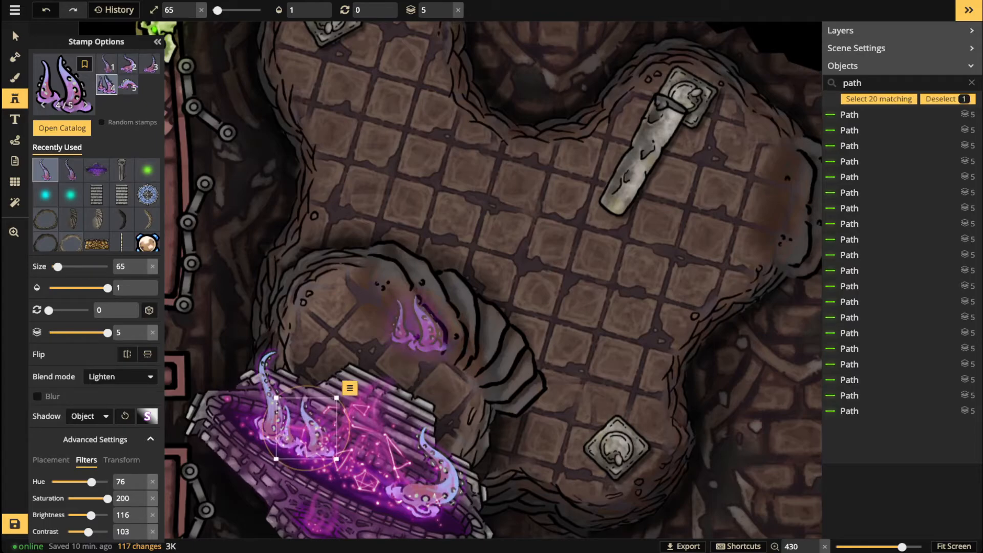
# Step: Place a larger tentacle over the centre of the portal
pyautogui.scroll(2, 417, 325)
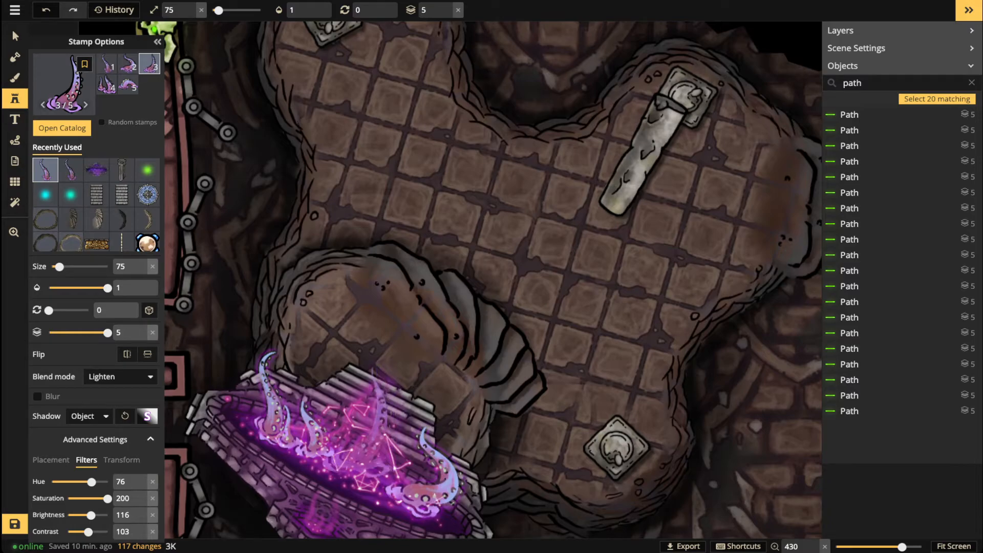
pyautogui.scroll(1, 363, 426)
pyautogui.scroll(1, 358, 424)
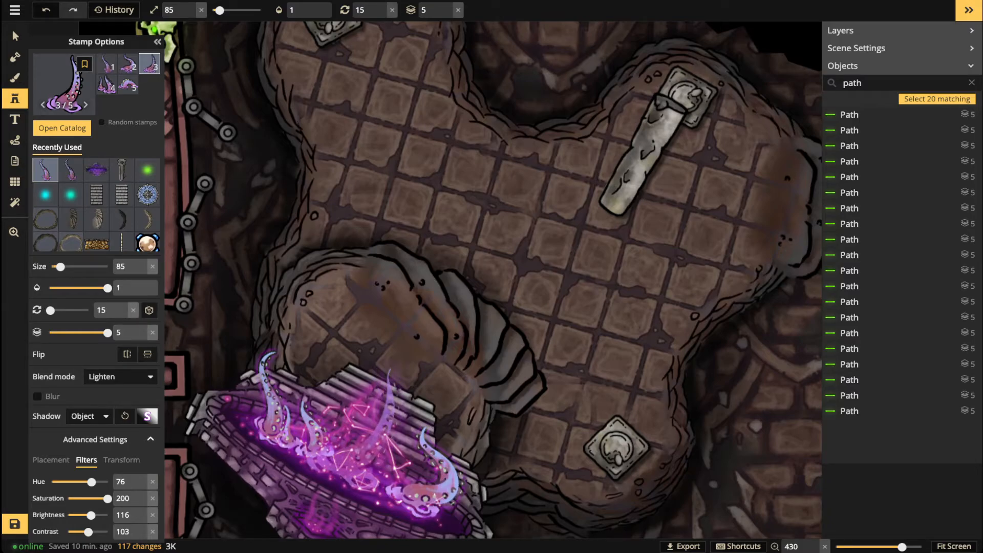
pyautogui.click(358, 424)
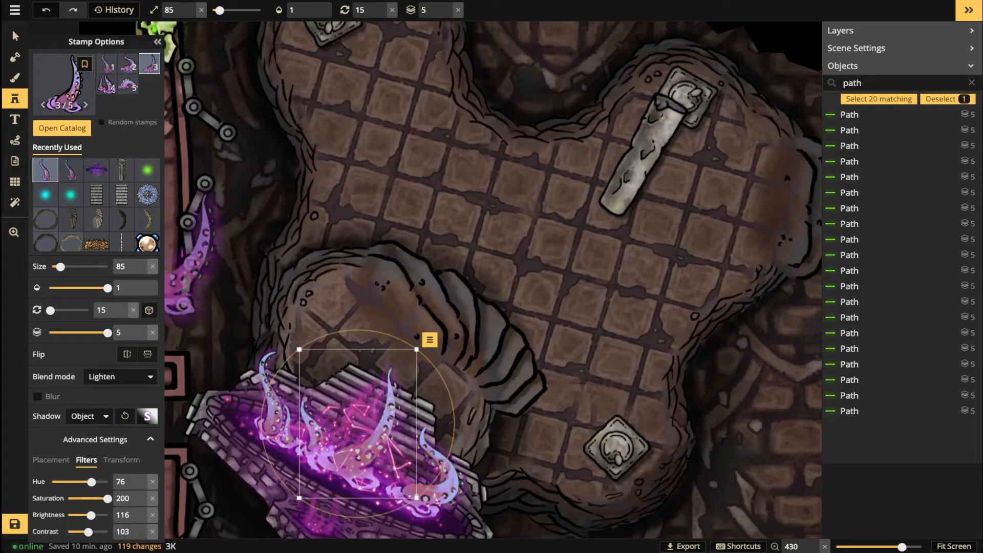
# Step: Enlarge a portal tentacle to size 85 and bring the left chamber back into view
pyautogui.click(15, 36)
pyautogui.scroll(-2, 387, 224)
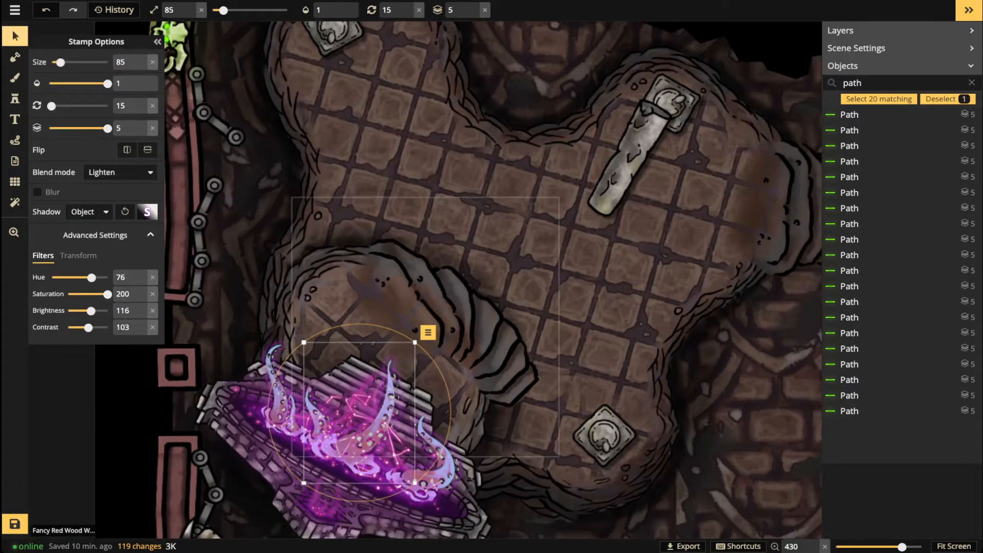
pyautogui.press('Escape')
pyautogui.scroll(-10, 476, 250)
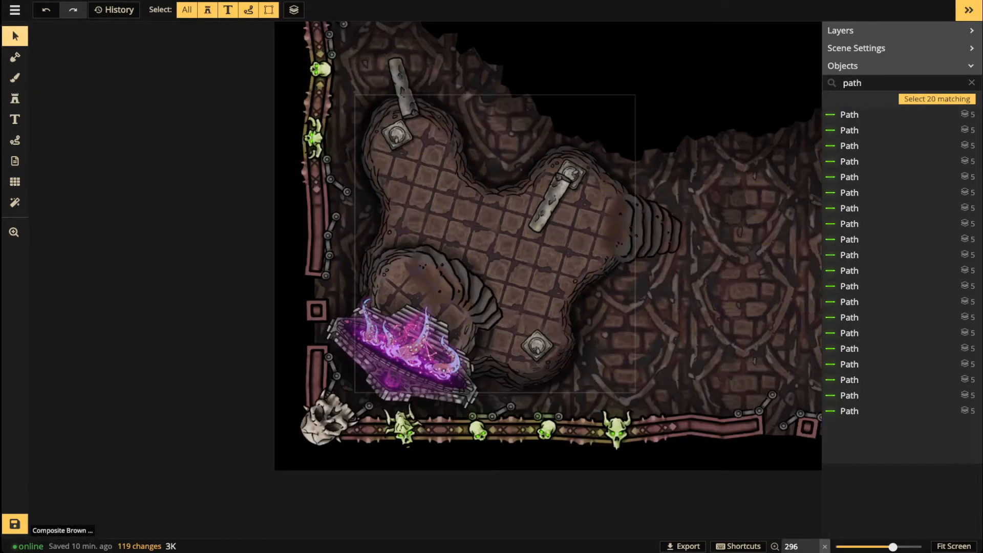
pyautogui.moveTo(499, 248); pyautogui.dragTo(329, 260)
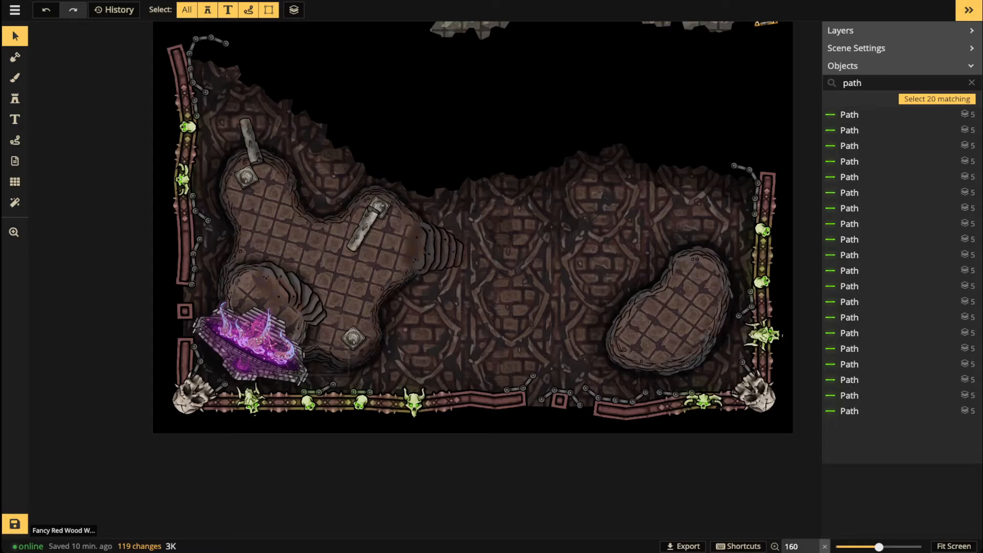
pyautogui.click(258, 335)
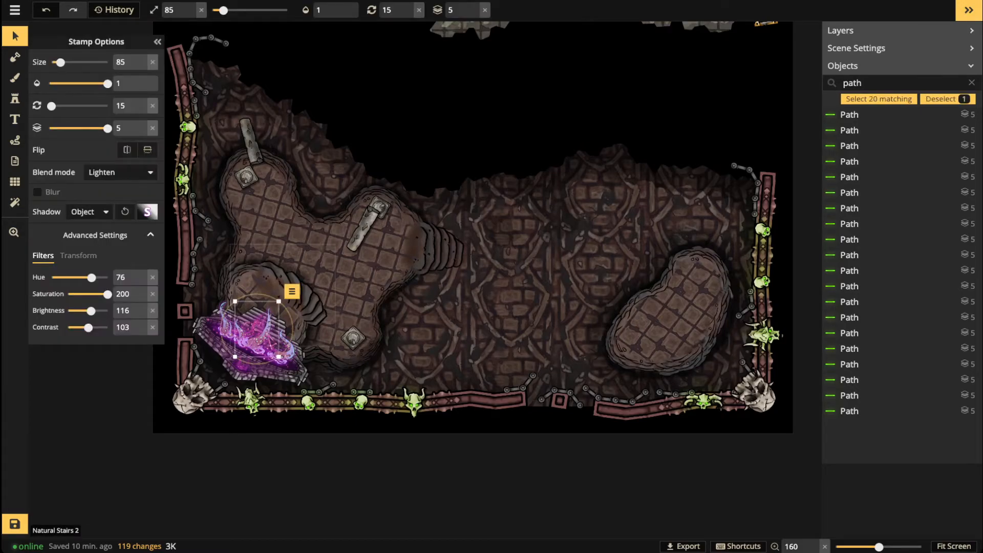
pyautogui.scroll(3, 270, 319)
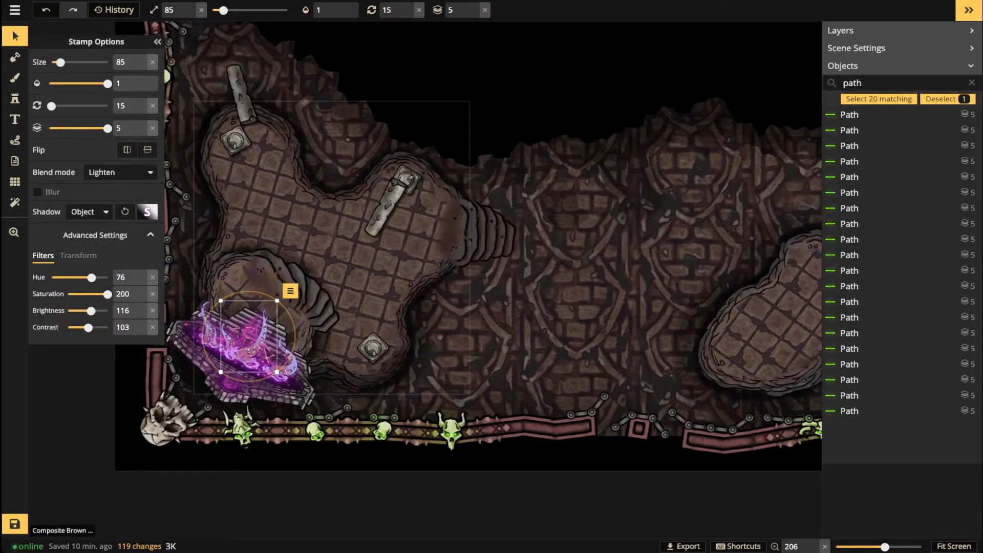
pyautogui.click(270, 346)
pyautogui.scroll(2, 269, 348)
pyautogui.press('Escape')
pyautogui.scroll(-4, 285, 257)
pyautogui.scroll(5, 282, 258)
pyautogui.press('space')
pyautogui.moveTo(281, 259); pyautogui.dragTo(286, 313)
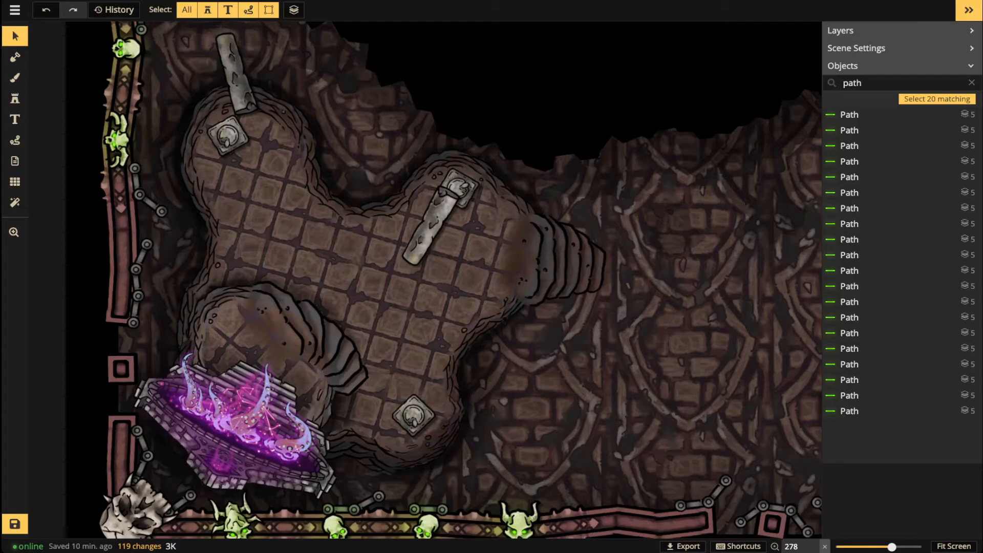
# Step: Load the glow stamp, place a glow on the central pillar and shift its hue toward cyan
pyautogui.click(15, 98)
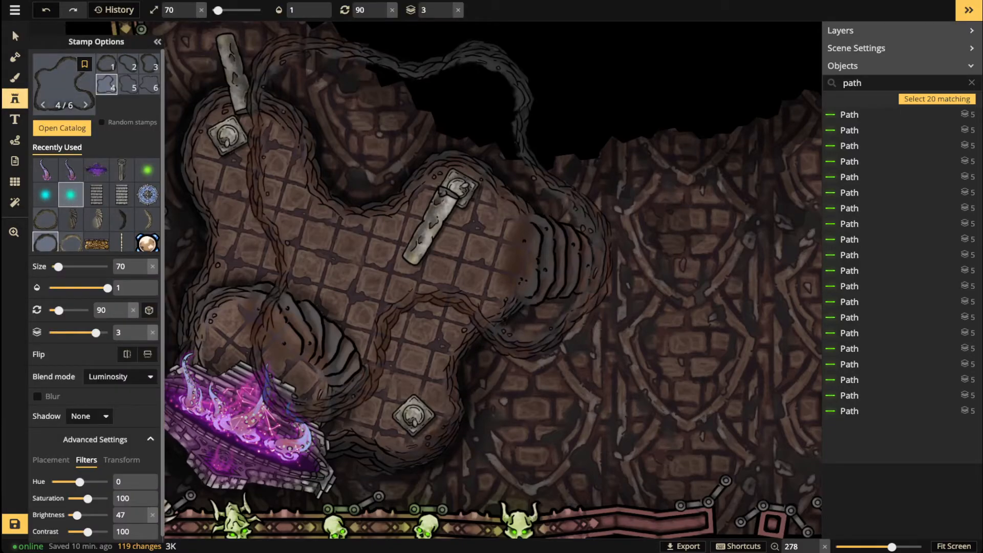
pyautogui.click(147, 170)
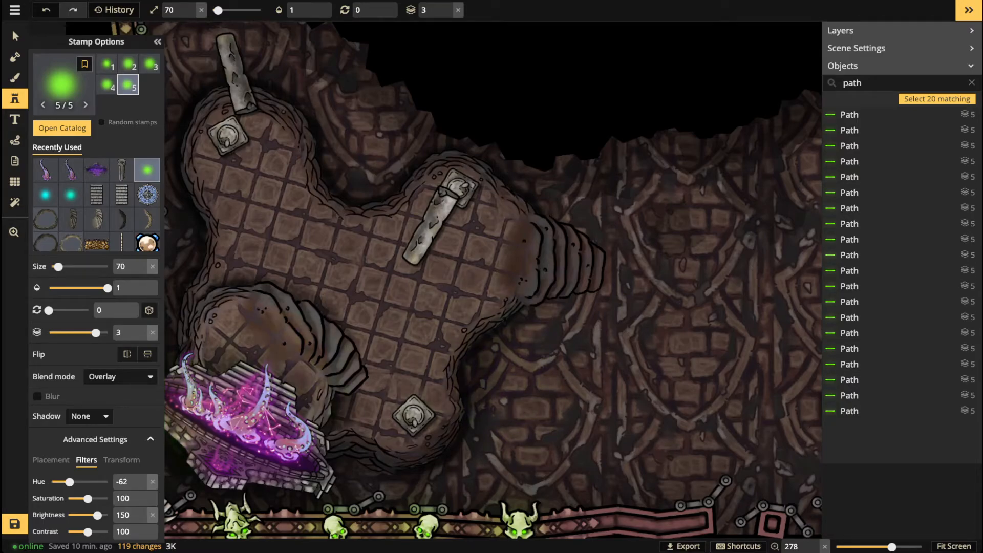
pyautogui.click(422, 230)
pyautogui.moveTo(69, 482); pyautogui.dragTo(98, 481)
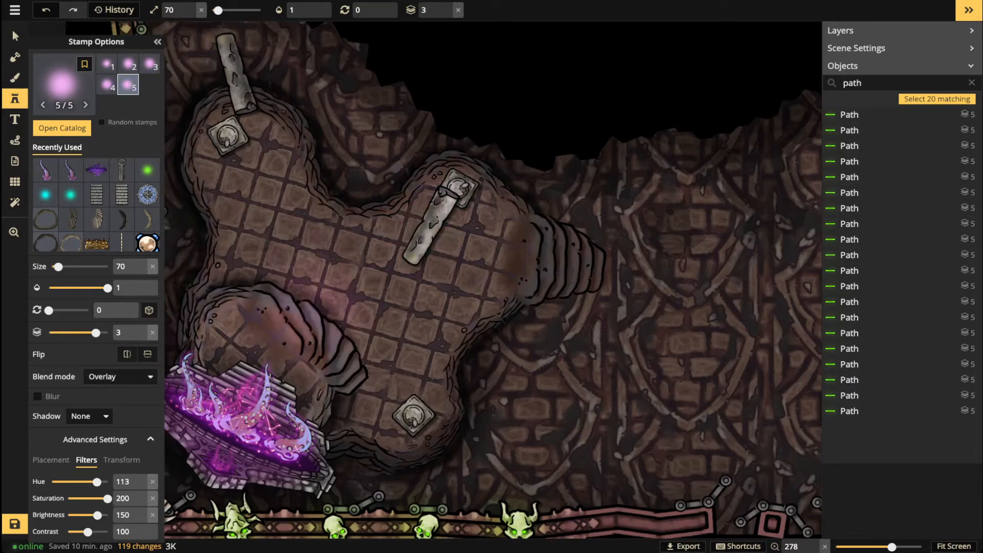
# Step: Stamp a pink glow on the room's left side, raise it to layer 5 and enlarge it to 120
pyautogui.scroll(5, 351, 300)
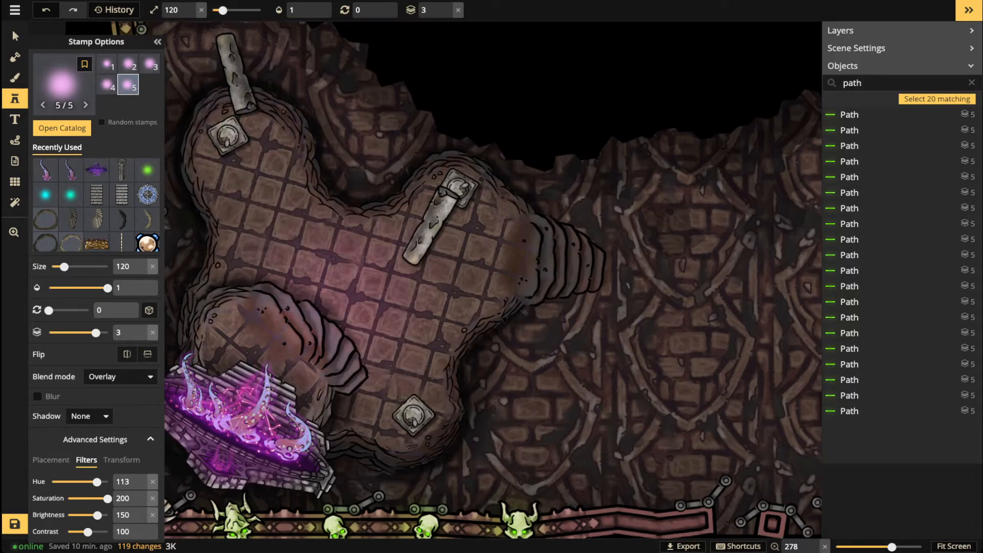
pyautogui.scroll(-2, 318, 276)
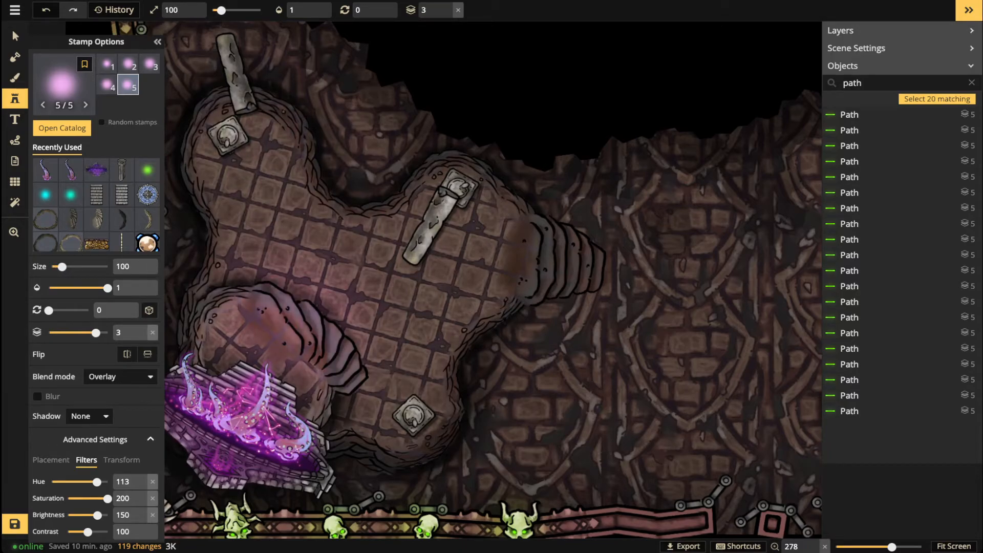
pyautogui.click(271, 333)
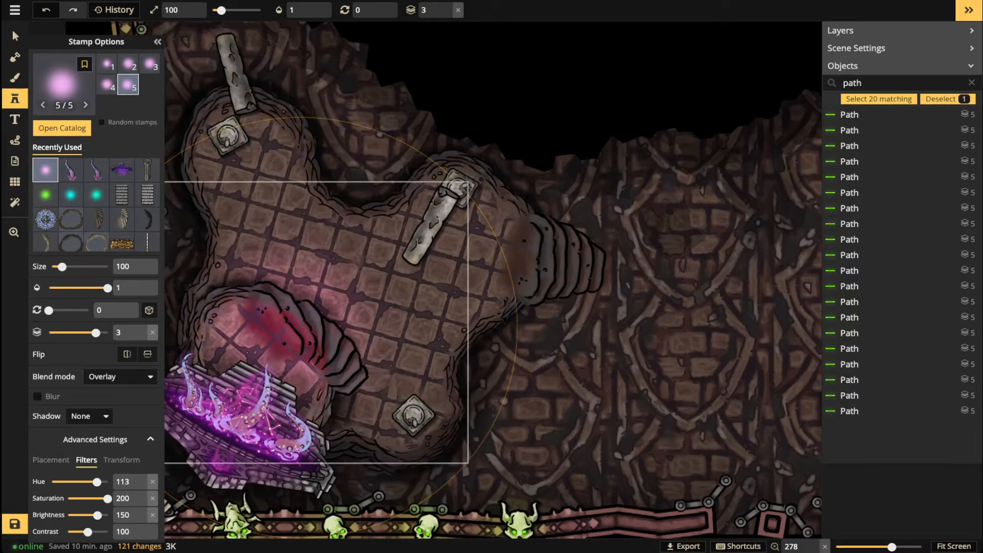
pyautogui.click(448, 6)
pyautogui.click(447, 6)
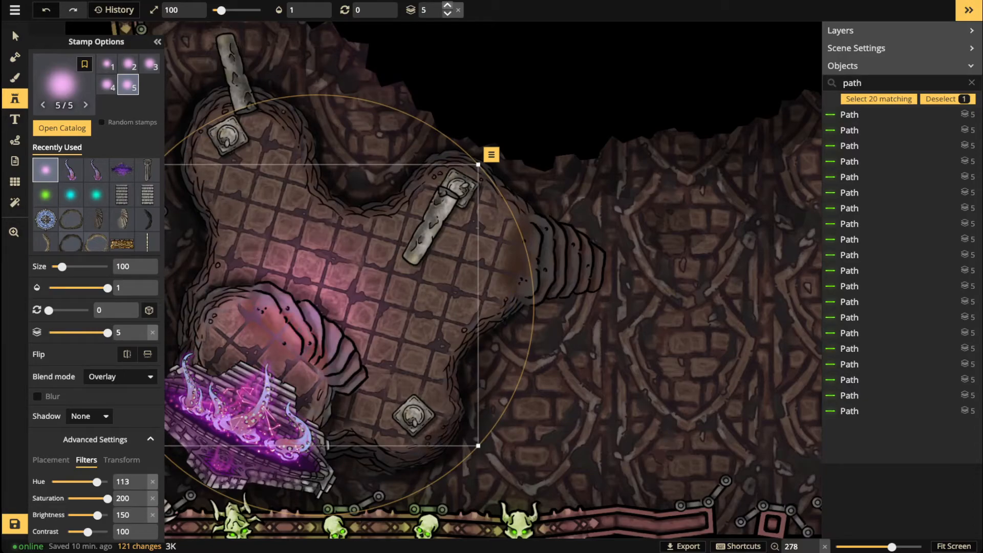
pyautogui.click(14, 36)
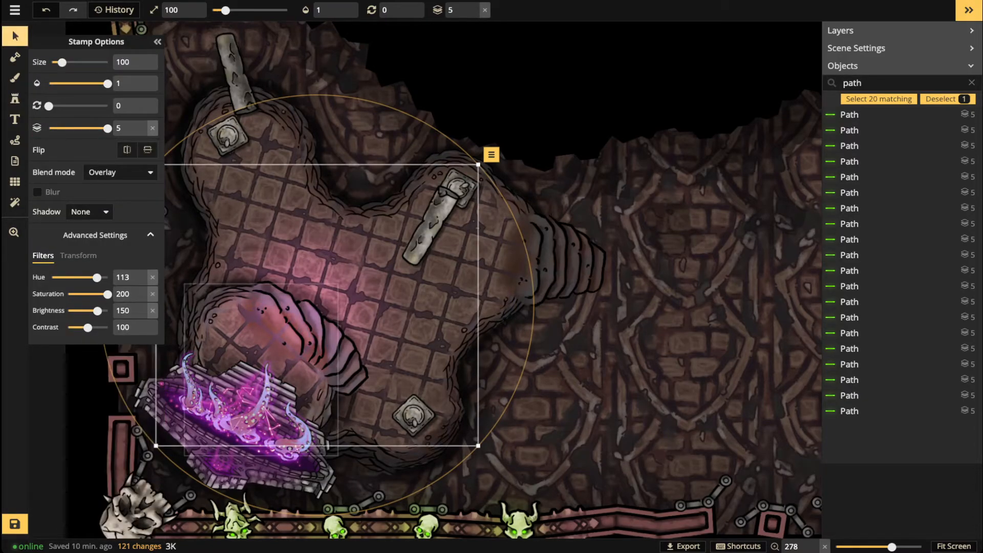
pyautogui.press(']')
pyautogui.moveTo(287, 333)
pyautogui.mouseDown()
pyautogui.moveTo(281, 356)
pyautogui.moveTo(292, 341)
pyautogui.mouseUp()
pyautogui.press(']')
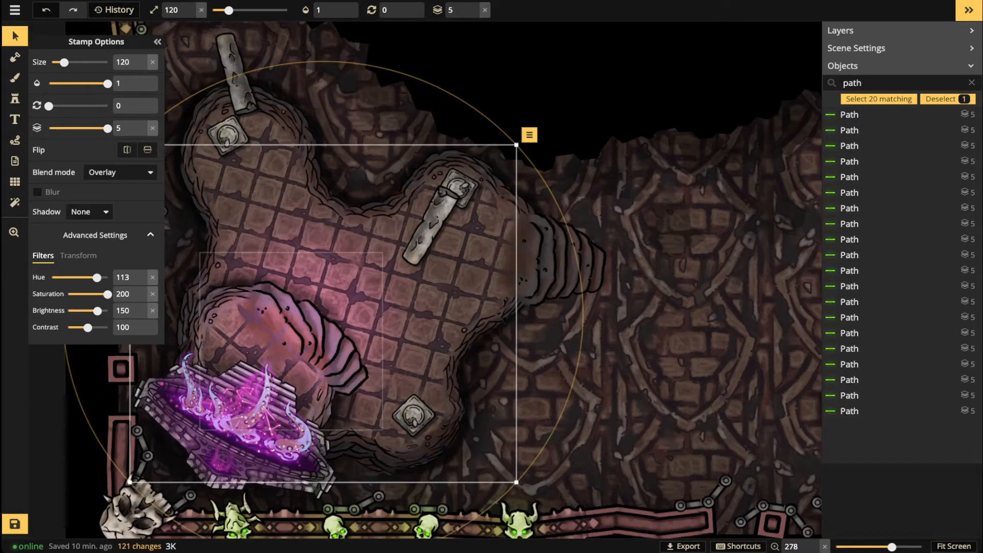
pyautogui.press('Escape')
pyautogui.scroll(-4, 252, 277)
pyautogui.scroll(-5, 261, 476)
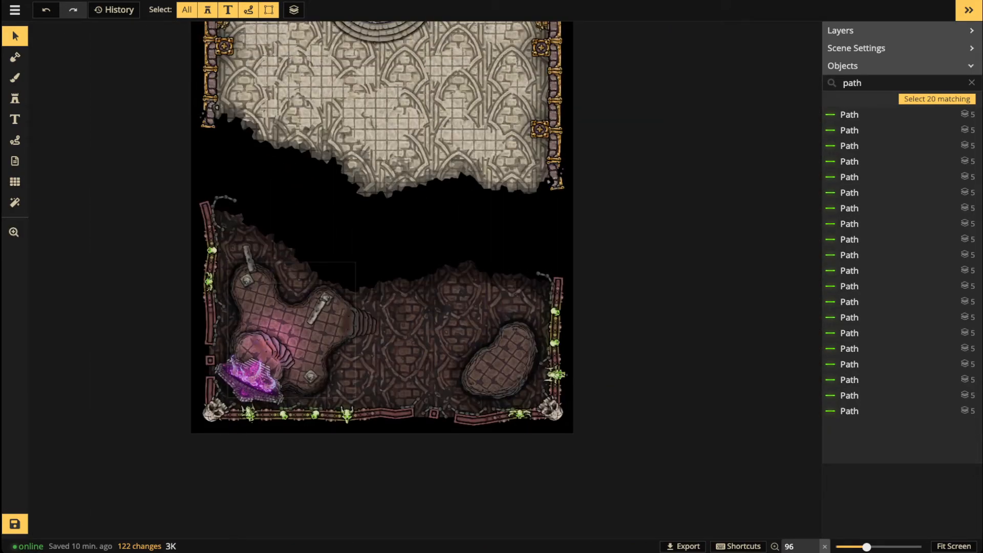
# Step: Save the crypt map with Ctrl+S and recentre the view on the portal chamber
pyautogui.scroll(1, 369, 339)
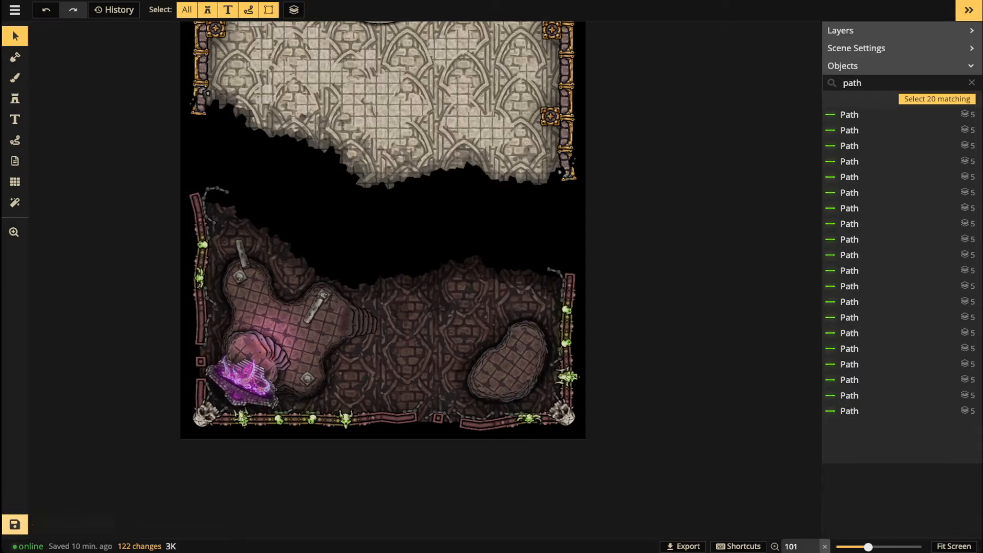
pyautogui.hotkey('ctrl', 's')
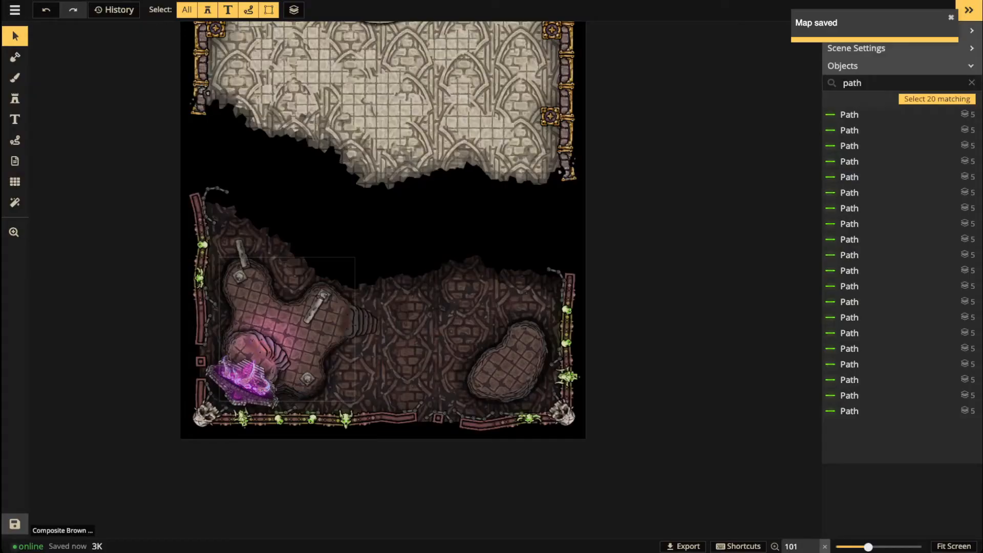
pyautogui.scroll(7, 305, 344)
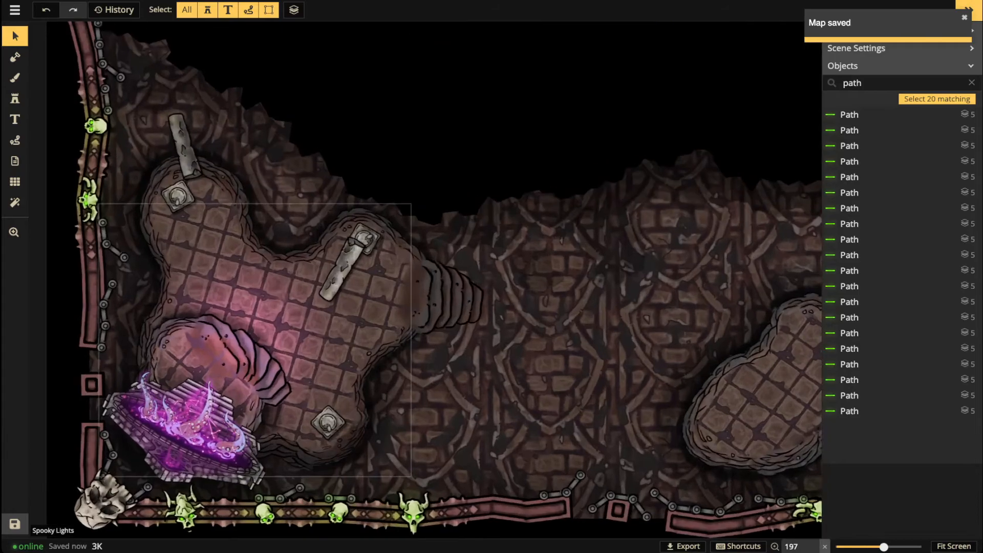
pyautogui.press('space')
pyautogui.moveTo(305, 344); pyautogui.dragTo(353, 287)
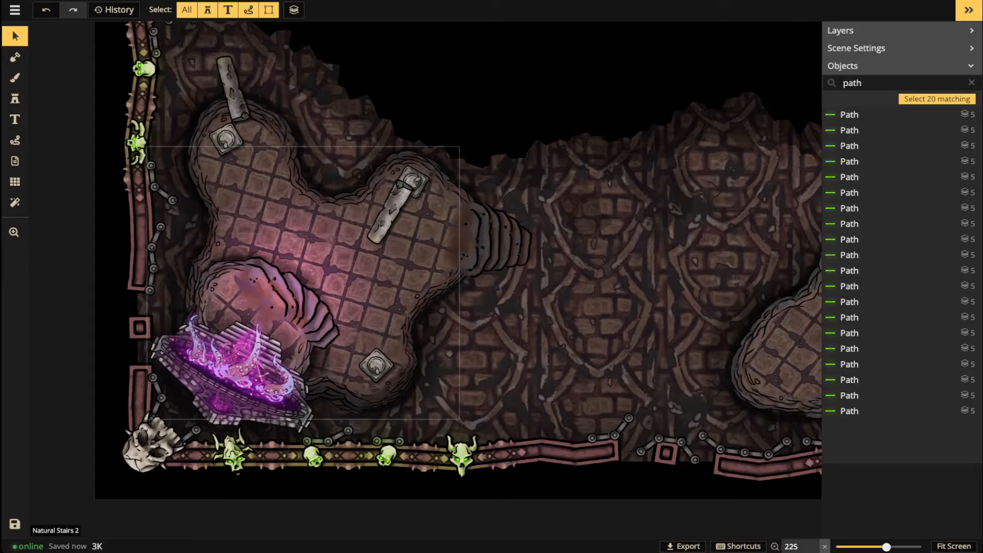
# Step: Select the diagonal fallen pillar in the chamber
pyautogui.scroll(2, 205, 155)
pyautogui.moveTo(235, 134); pyautogui.dragTo(244, 221)
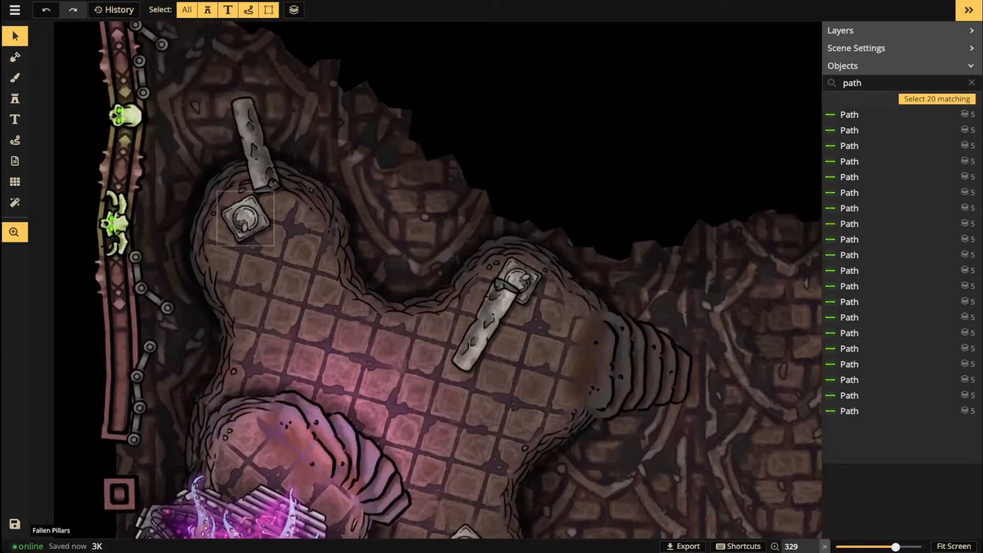
pyautogui.click(254, 149)
pyautogui.scroll(3, 254, 148)
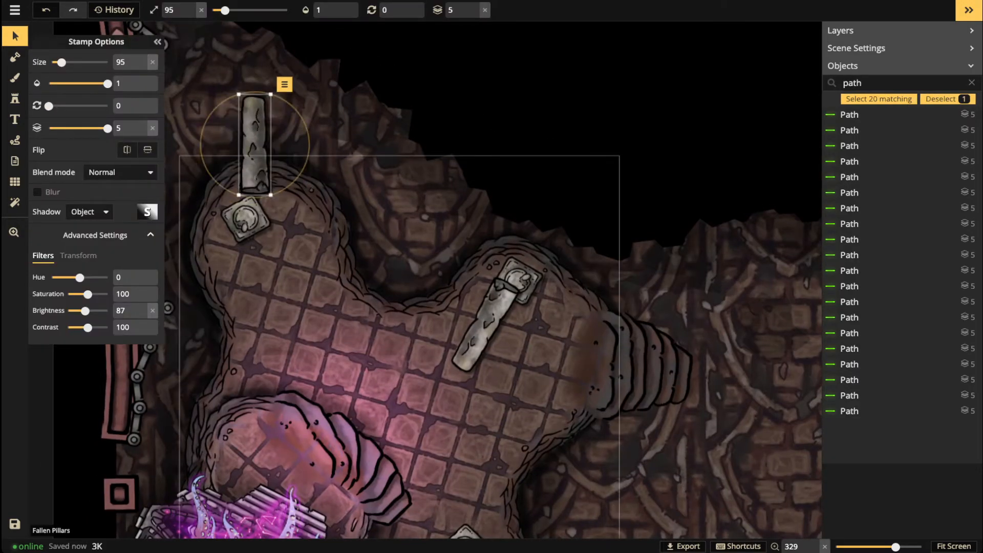
pyautogui.click(489, 323)
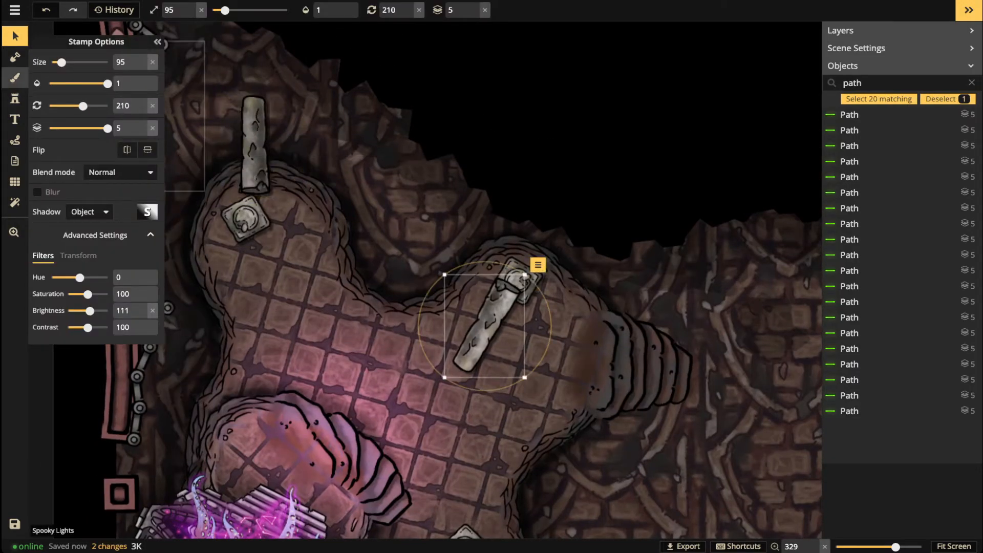
# Step: Switch to the Brush tool and open the Texture Catalog with F
pyautogui.click(15, 78)
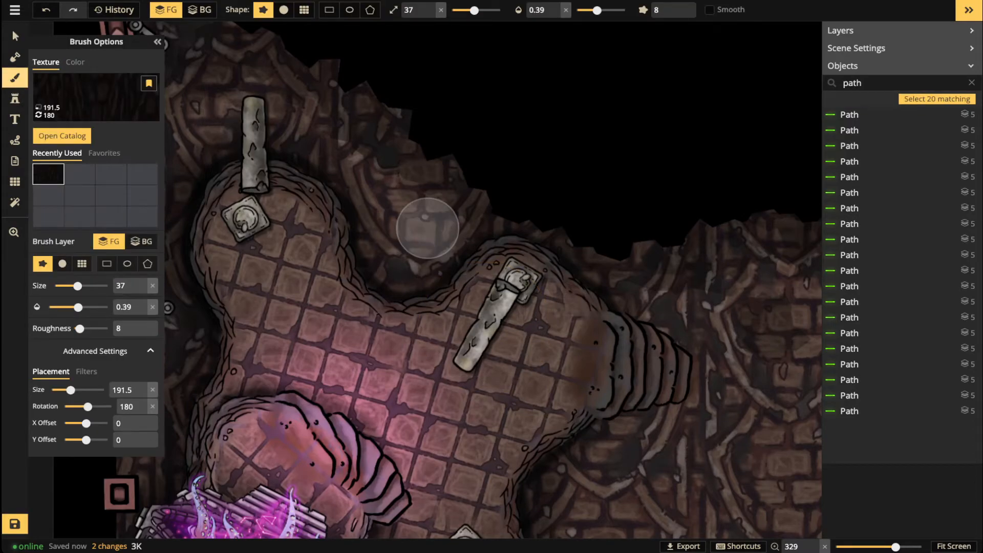
pyautogui.click(15, 99)
pyautogui.click(14, 77)
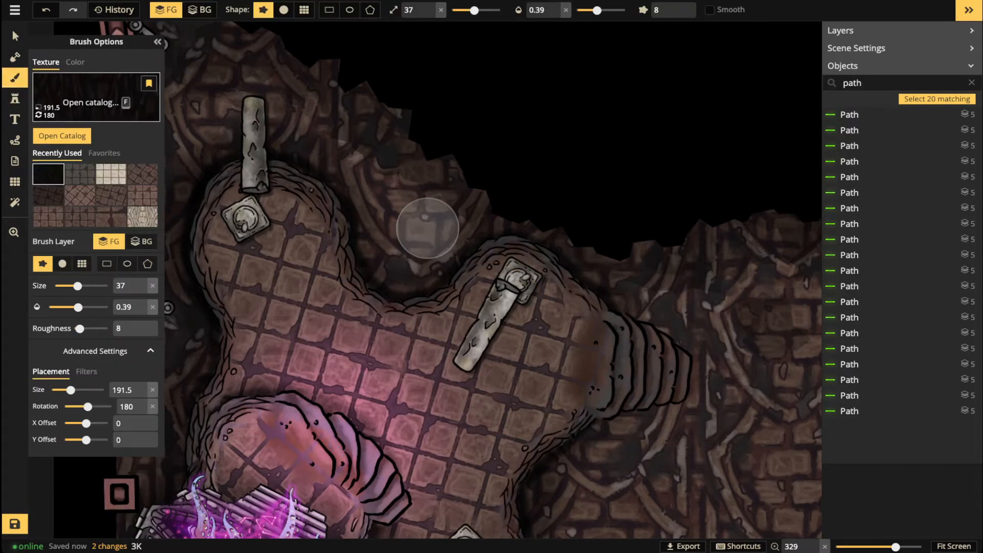
pyautogui.press('f')
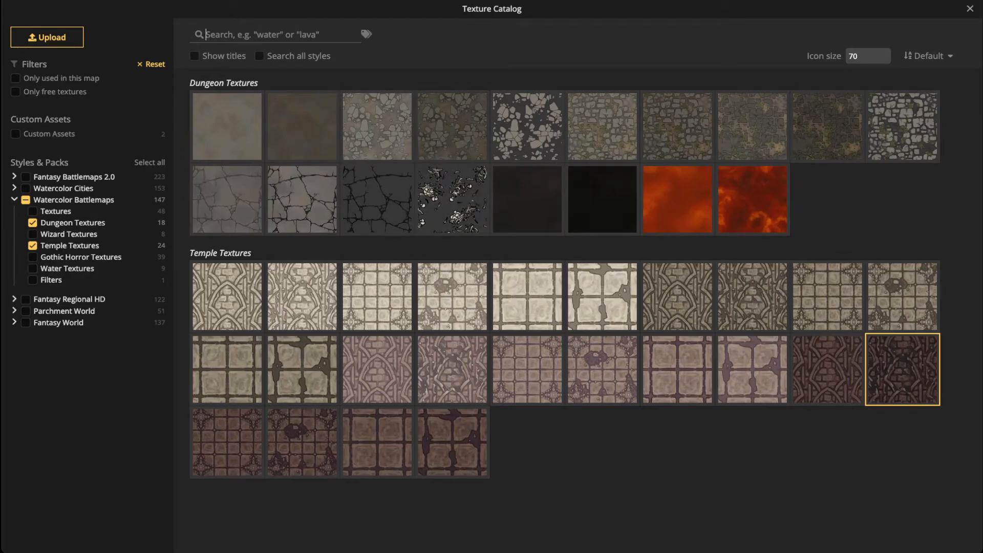
# Step: Show the Watercolor Battlemaps textures and pick the dark temple floor texture for the brush
pyautogui.click(26, 200)
pyautogui.scroll(-1, 377, 353)
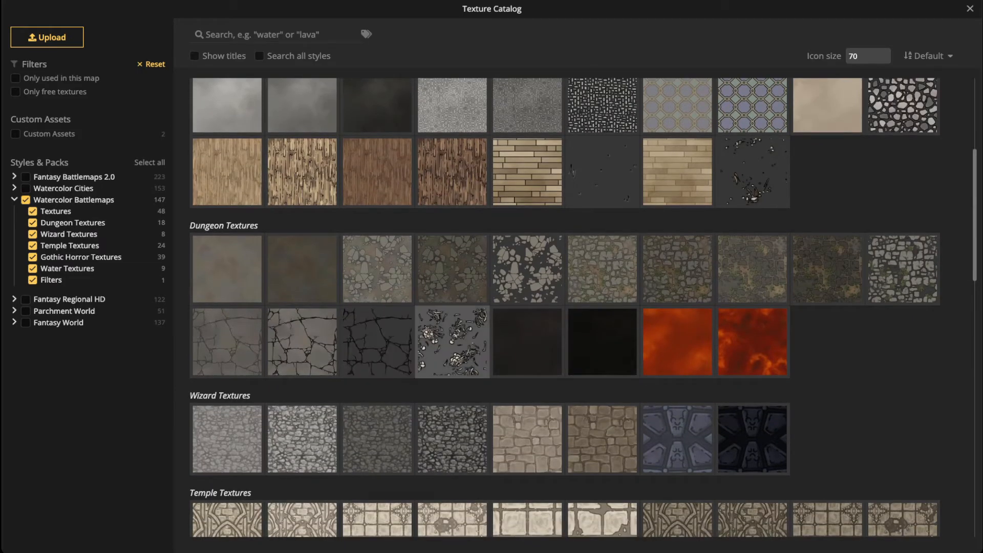
pyautogui.scroll(4, 452, 341)
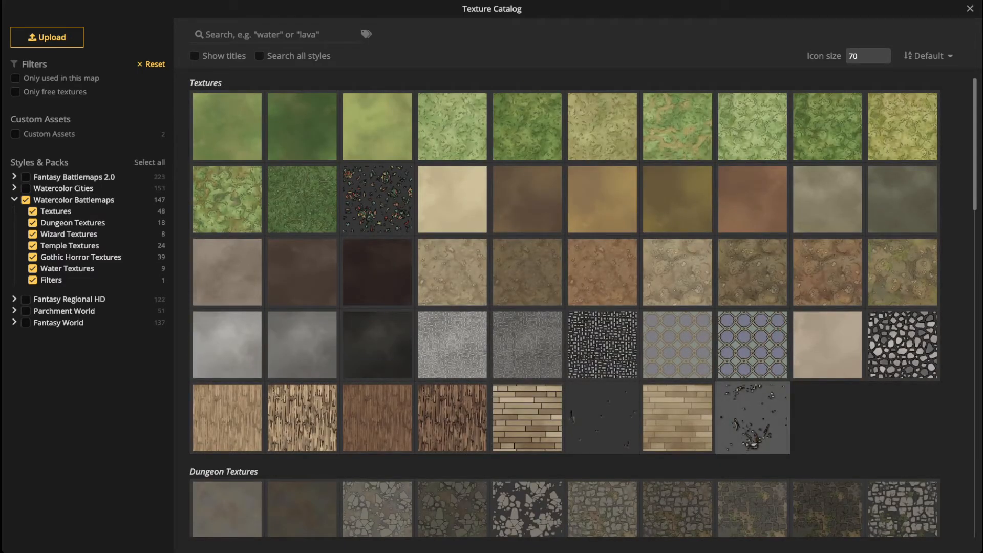
pyautogui.scroll(-8, 902, 340)
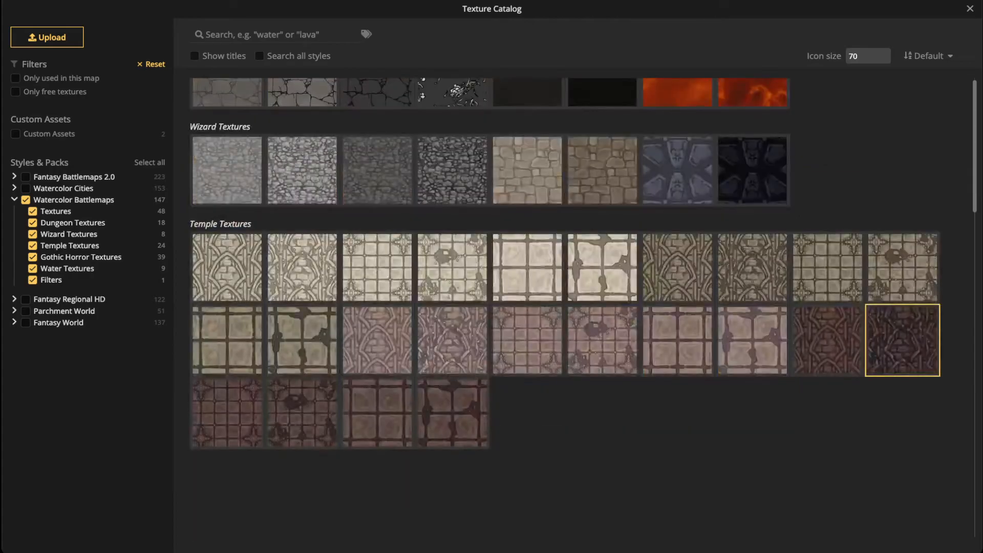
pyautogui.scroll(-7, 526, 331)
pyautogui.scroll(3, 526, 331)
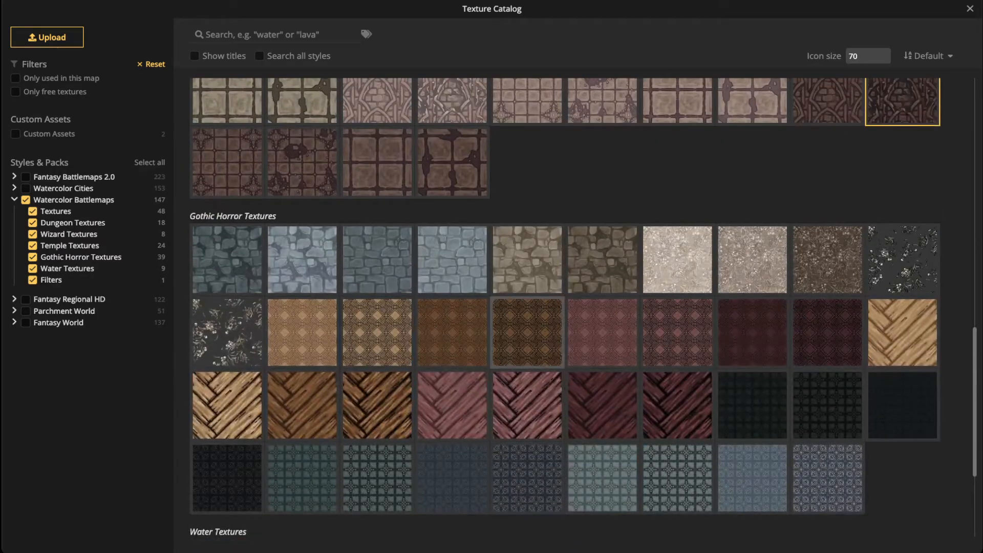
pyautogui.scroll(-3, 302, 293)
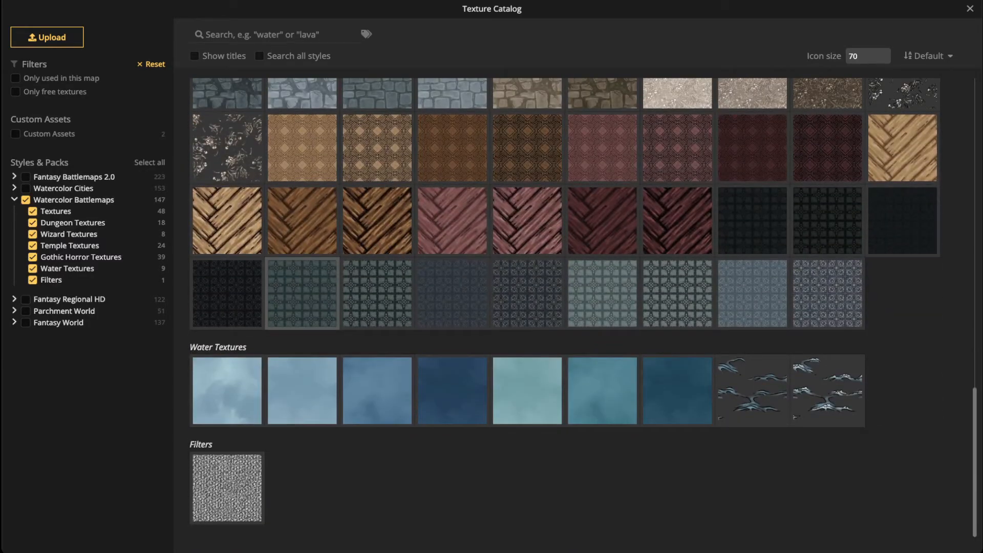
pyautogui.click(302, 146)
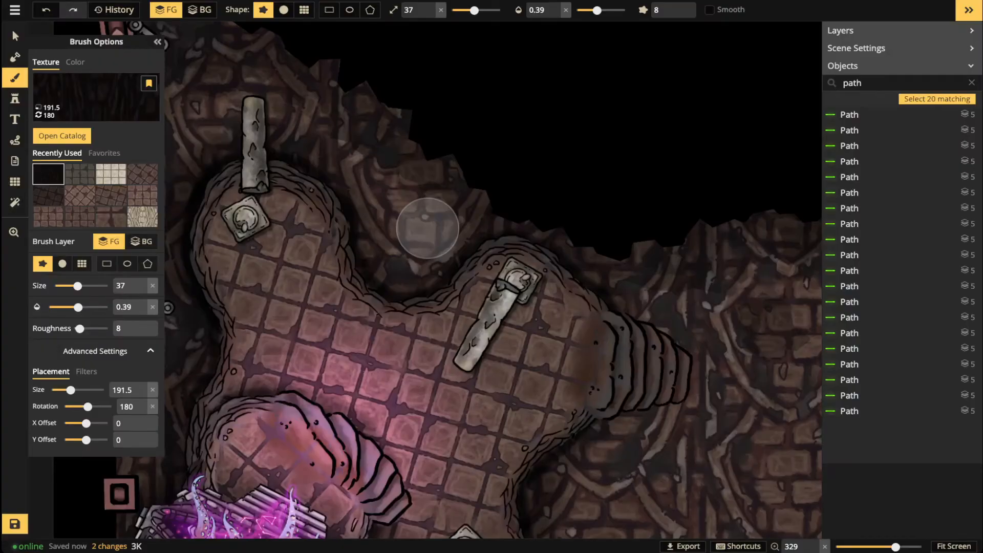
# Step: Switch to the Stamp tool and open the Stamp Catalog
pyautogui.click(15, 99)
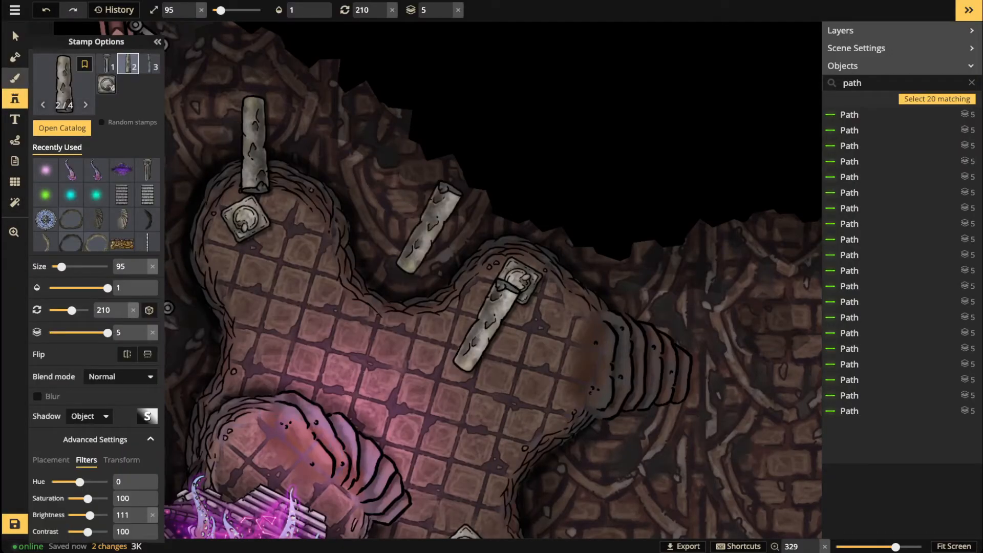
pyautogui.click(15, 78)
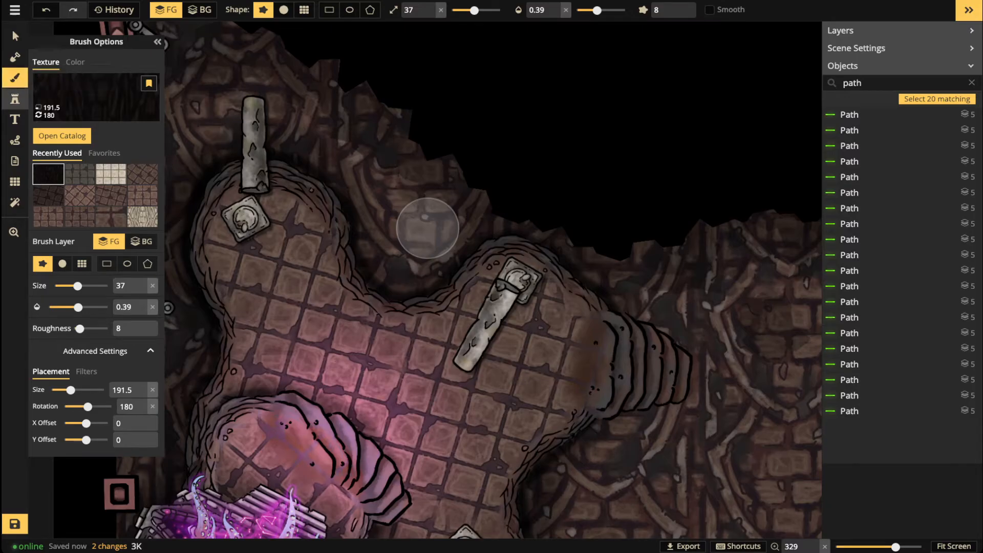
pyautogui.click(15, 99)
pyautogui.click(64, 85)
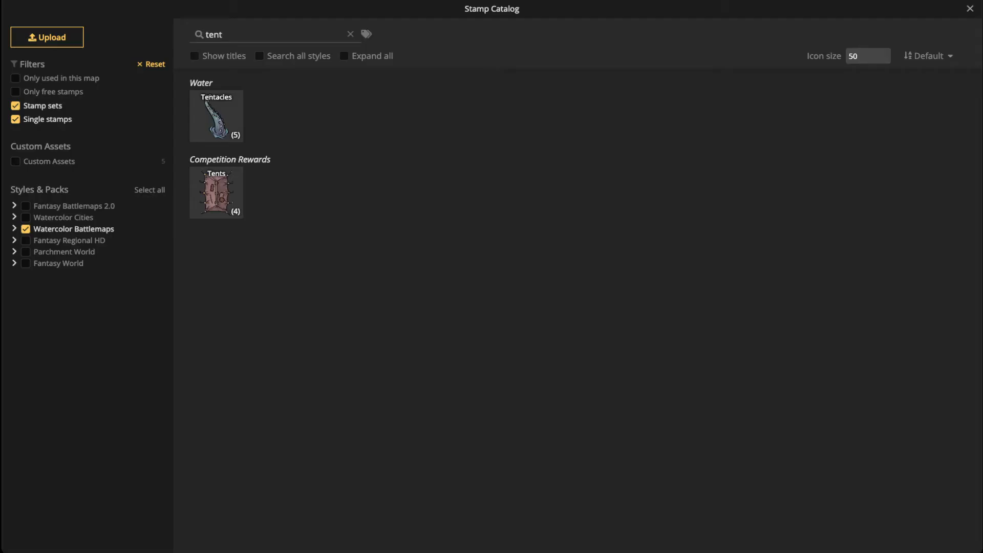
# Step: Search the Stamp Catalog for 'stone' and load the Broken Stone Light set
pyautogui.hotkey('ctrl', 'a')
pyautogui.write('rock')
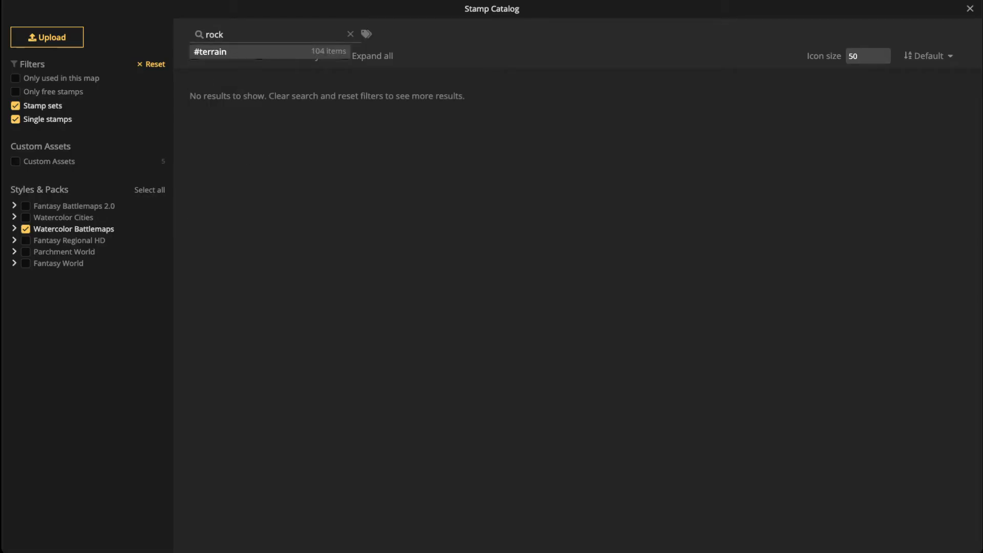
pyautogui.hotkey('ctrl', 'a')
pyautogui.write('s')
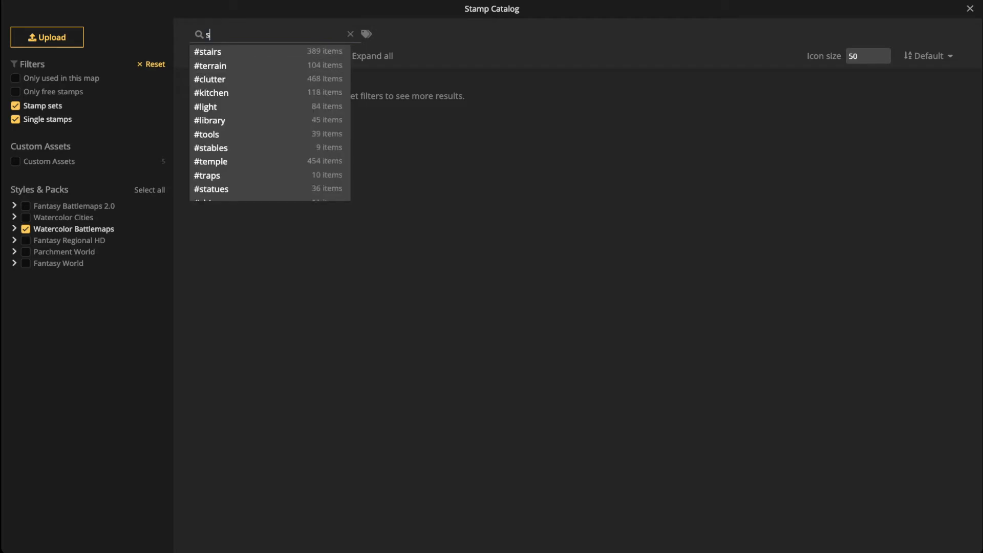
pyautogui.write('tone')
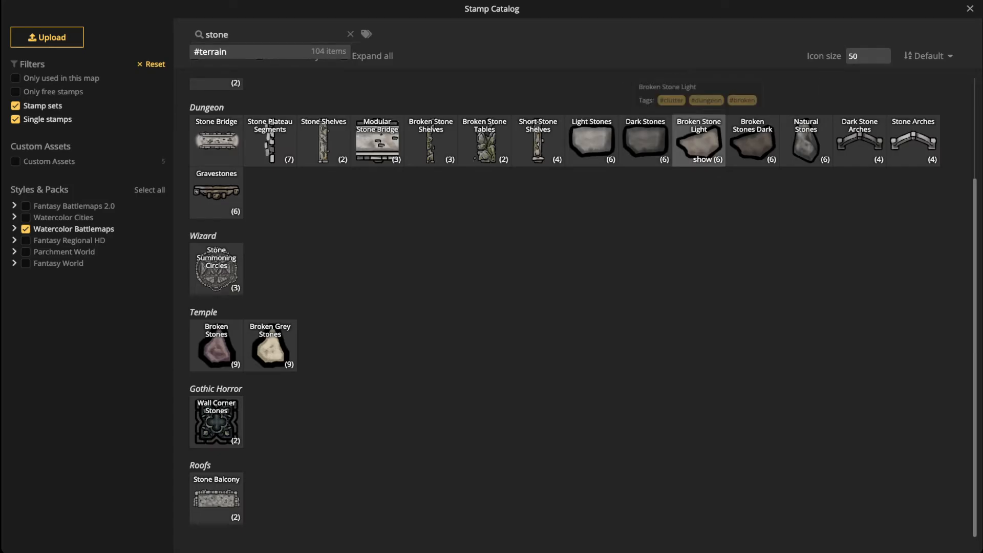
pyautogui.click(699, 139)
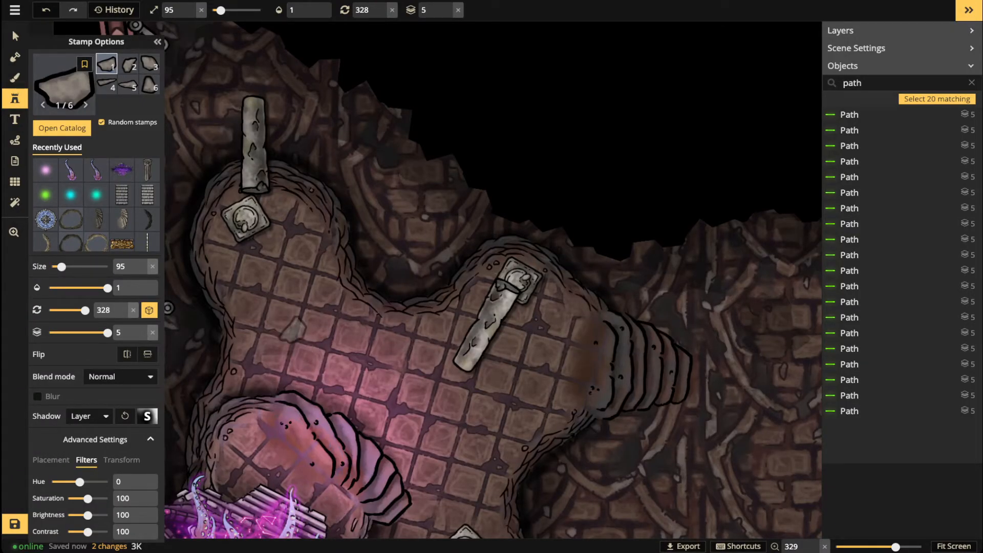
# Step: Scatter small Broken Stone Light rocks around the upright pillar's base
pyautogui.moveTo(290, 335); pyautogui.dragTo(405, 403)
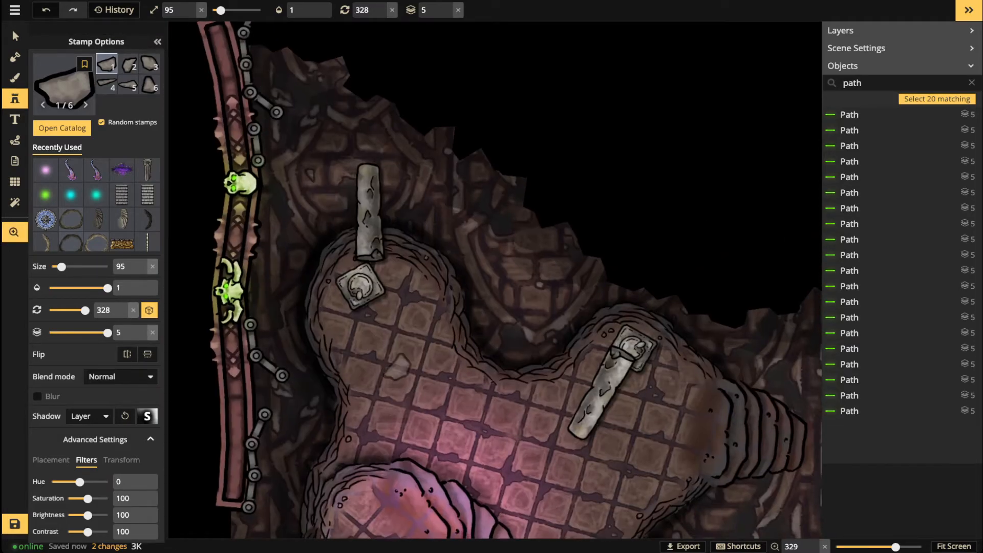
pyautogui.scroll(2, 392, 329)
pyautogui.scroll(2, 399, 310)
pyautogui.press('[')
pyautogui.press('[')
pyautogui.press('[')
pyautogui.press('[')
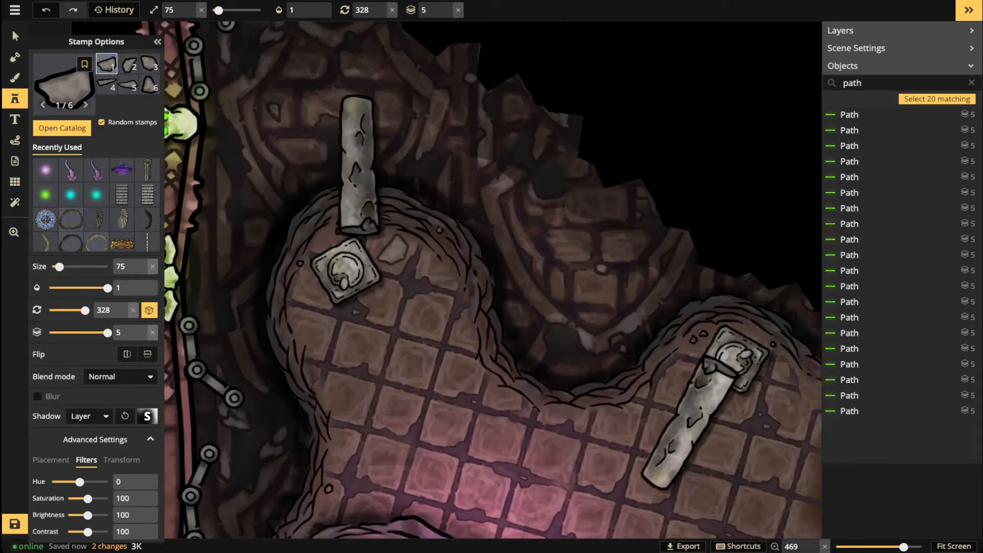
pyautogui.press('[')
pyautogui.press('[')
pyautogui.click(387, 249)
pyautogui.press(']')
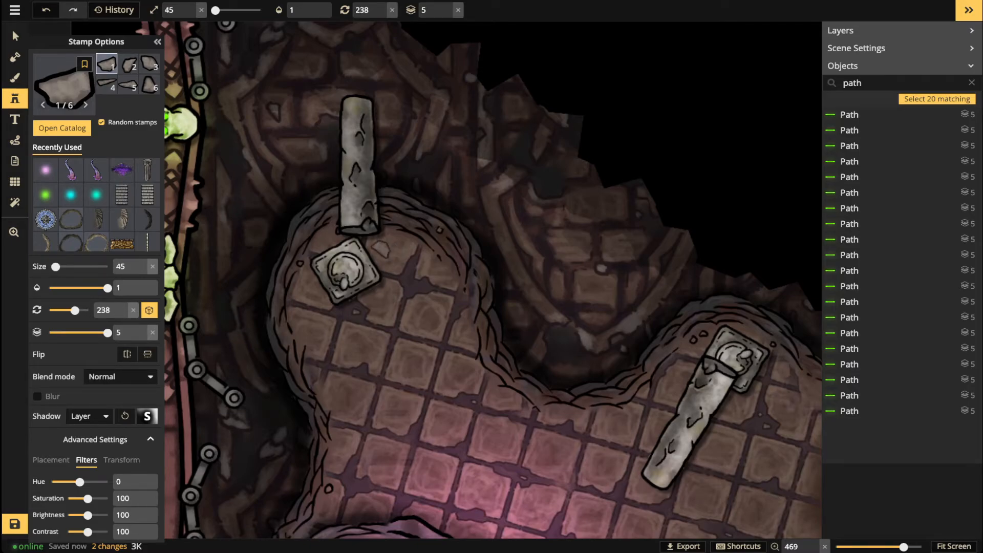
pyautogui.click(381, 250)
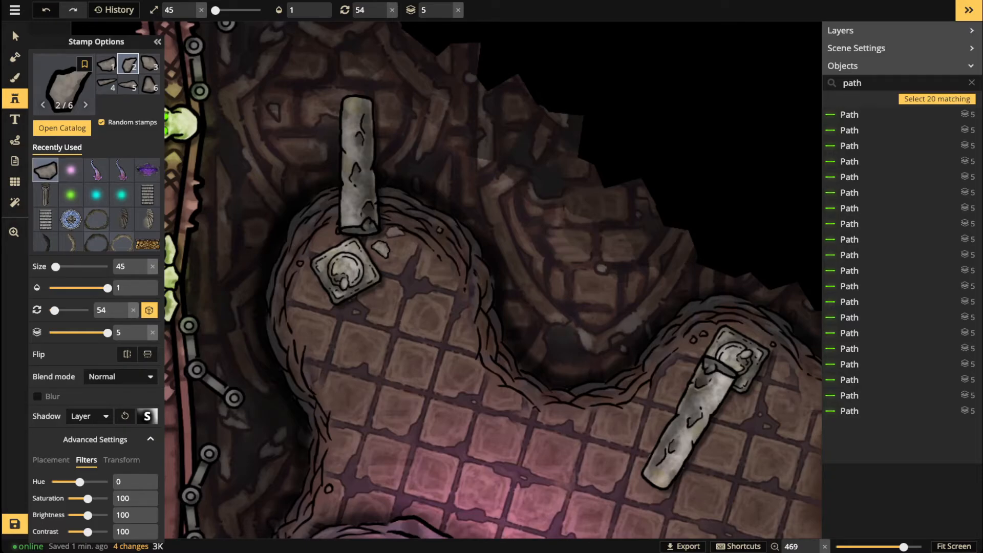
pyautogui.press('[')
pyautogui.press('[')
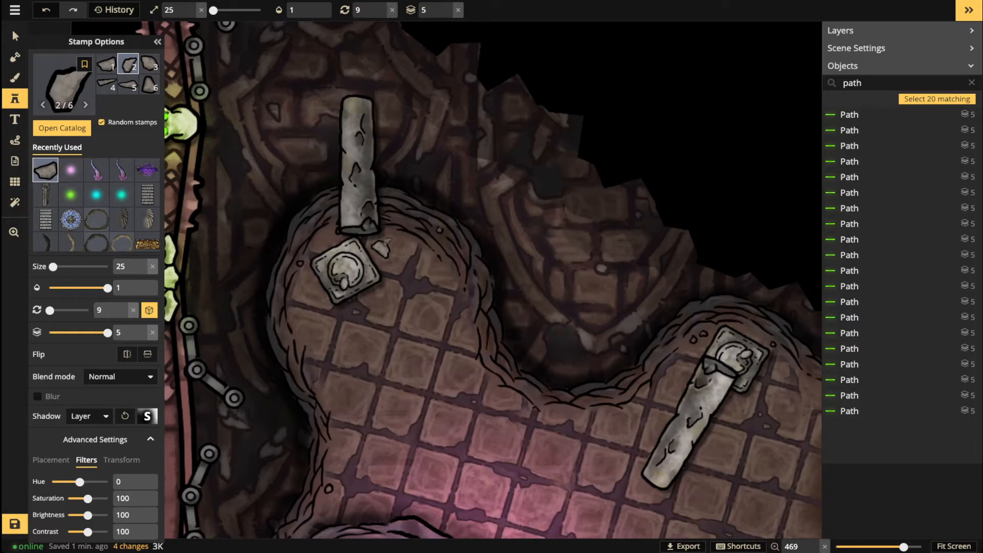
pyautogui.click(385, 240)
pyautogui.click(400, 239)
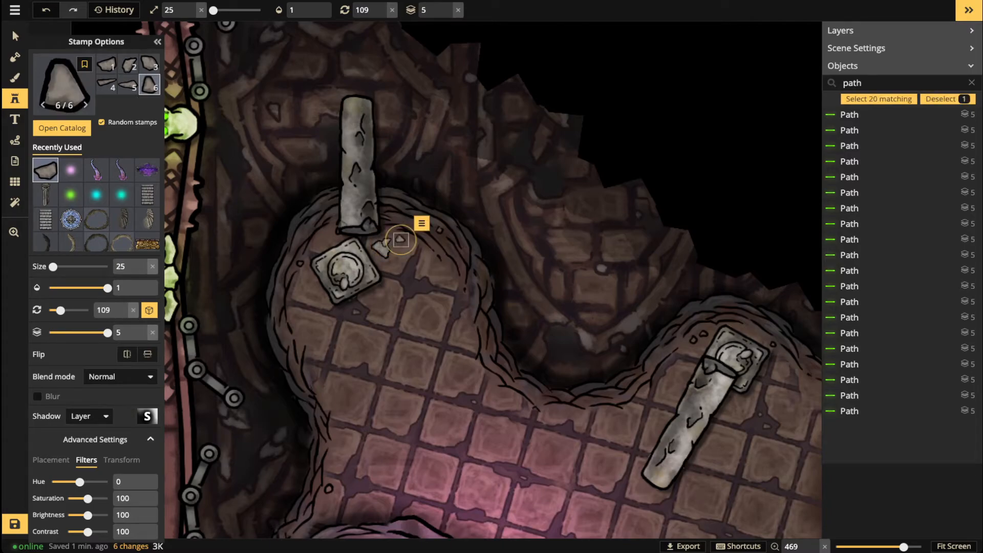
# Step: Place a larger rock left of the pillar, then adjust stamp size and rotation
pyautogui.press(']')
pyautogui.press(']')
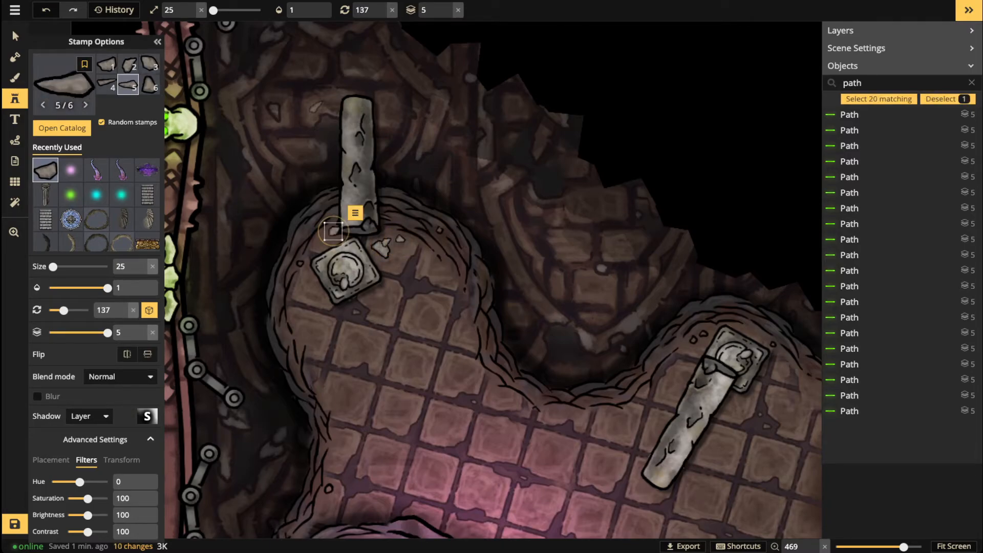
pyautogui.click(333, 230)
pyautogui.press('[')
pyautogui.press('[')
pyautogui.press('Escape')
pyautogui.press(']')
pyautogui.press(']')
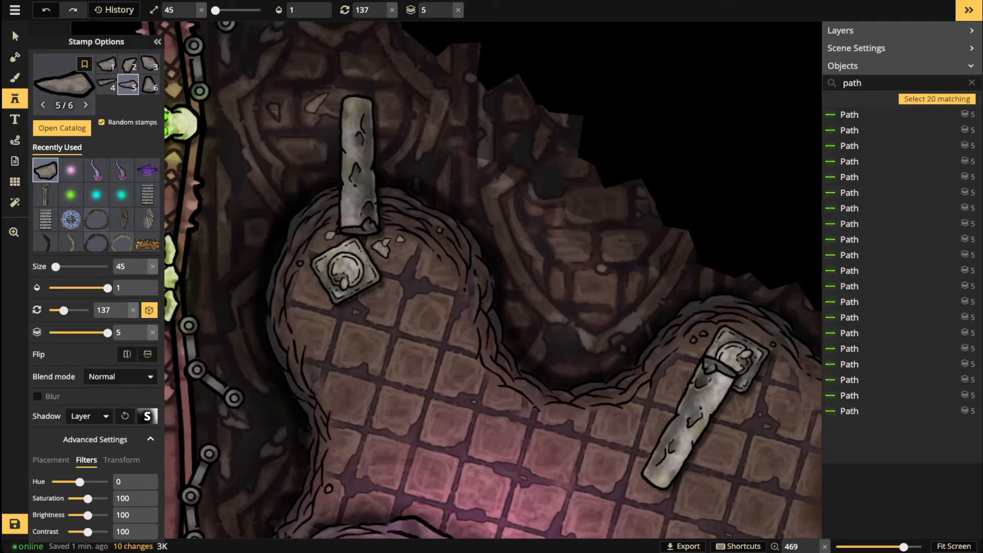
pyautogui.press('[')
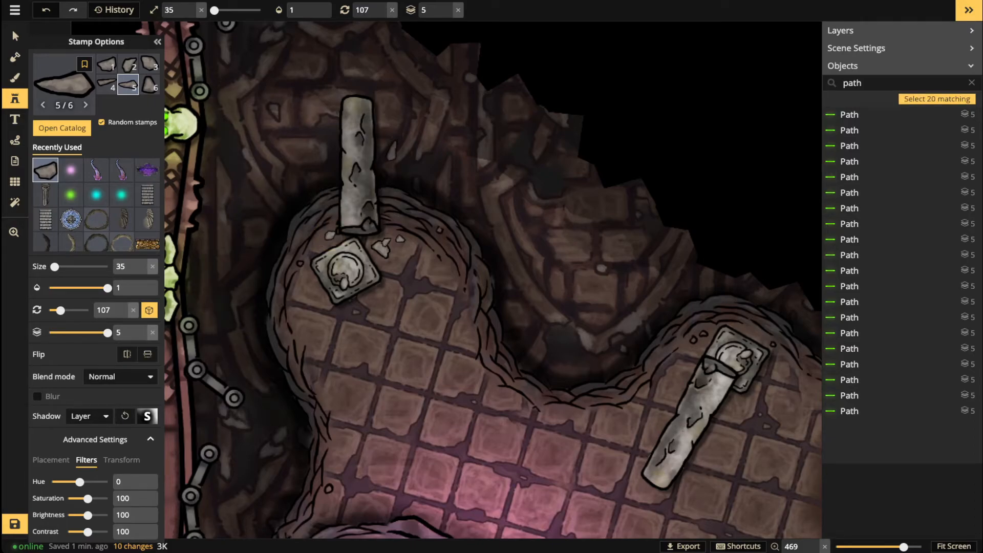
pyautogui.press(',')
# Step: Place rubble rocks around the head of the diagonal pillar
pyautogui.moveTo(744, 406); pyautogui.dragTo(563, 328)
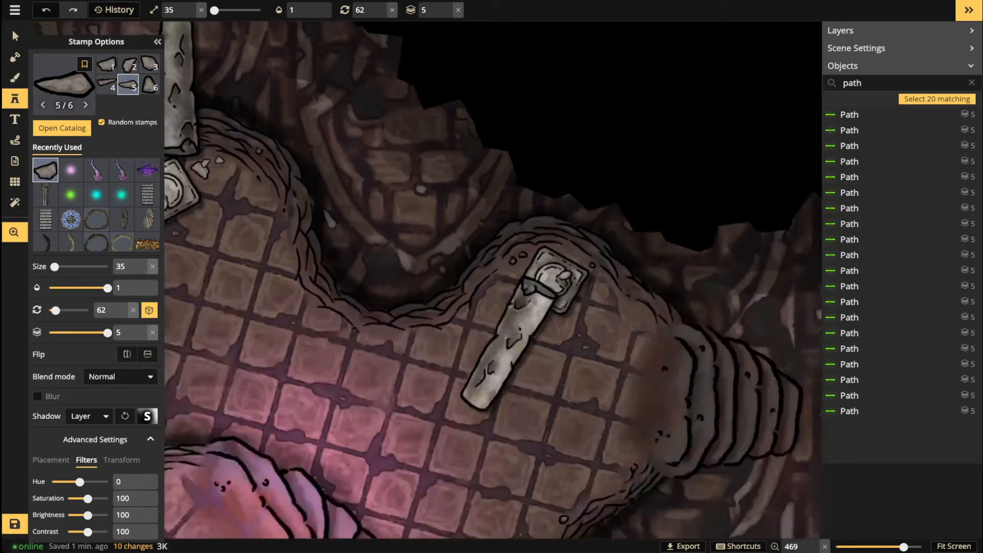
pyautogui.scroll(-3, 563, 328)
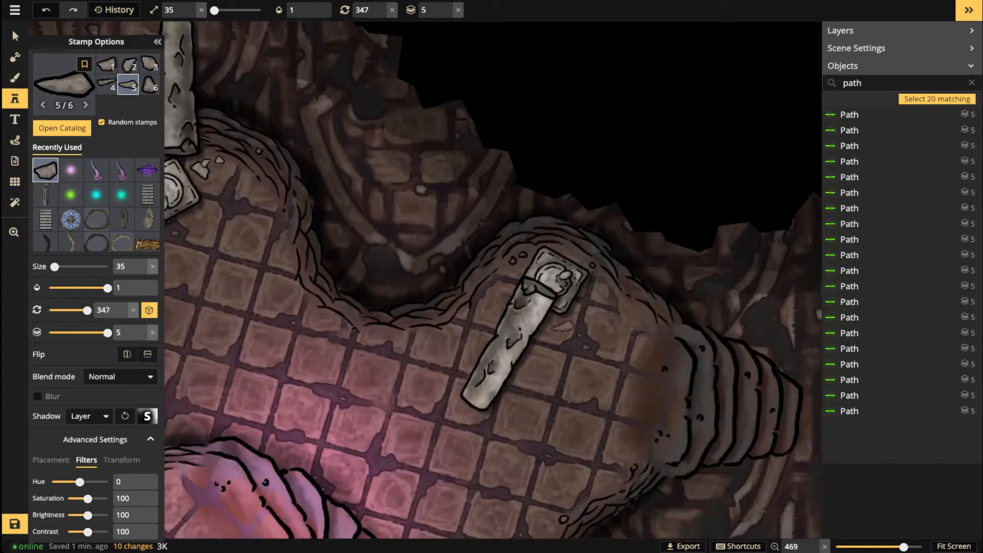
pyautogui.click(561, 326)
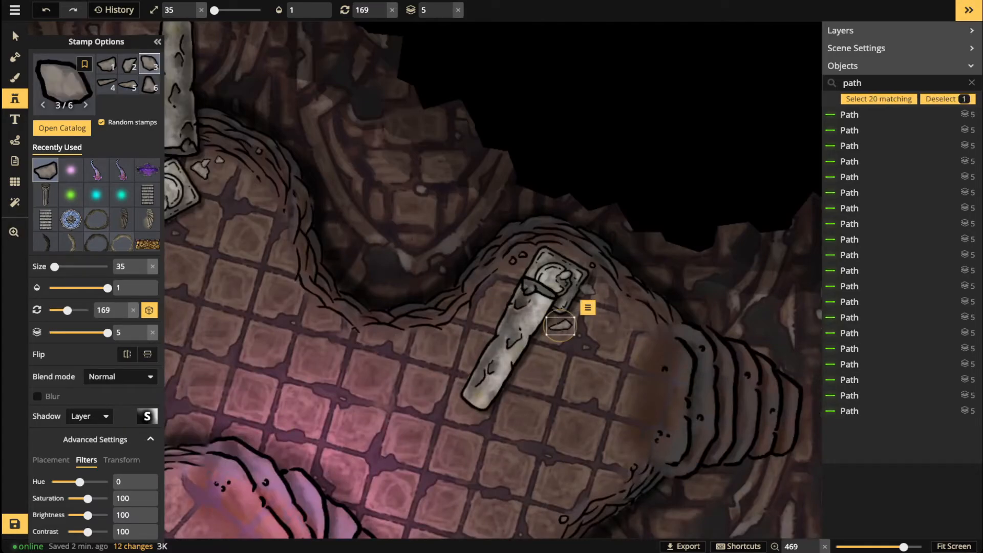
pyautogui.press('Escape')
pyautogui.scroll(-2, 591, 294)
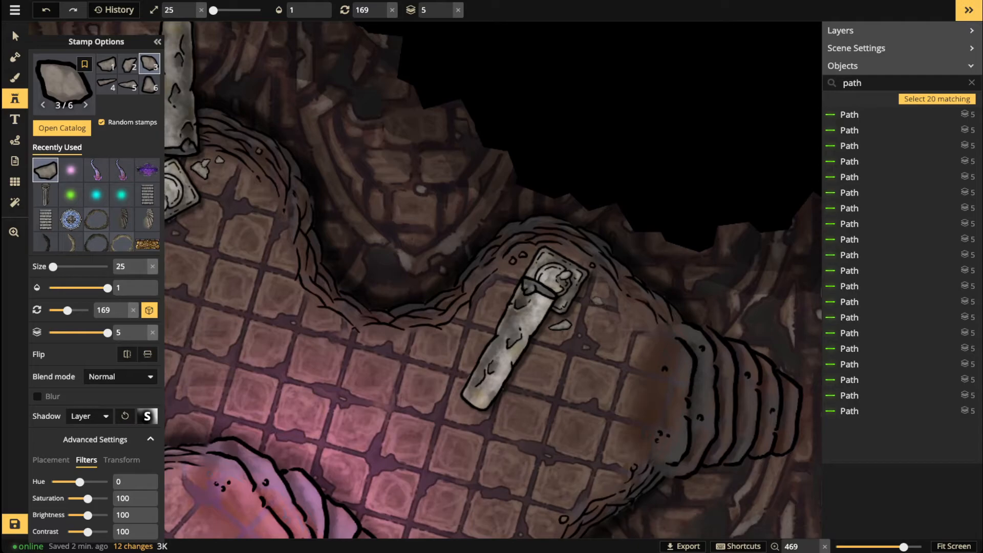
pyautogui.click(589, 292)
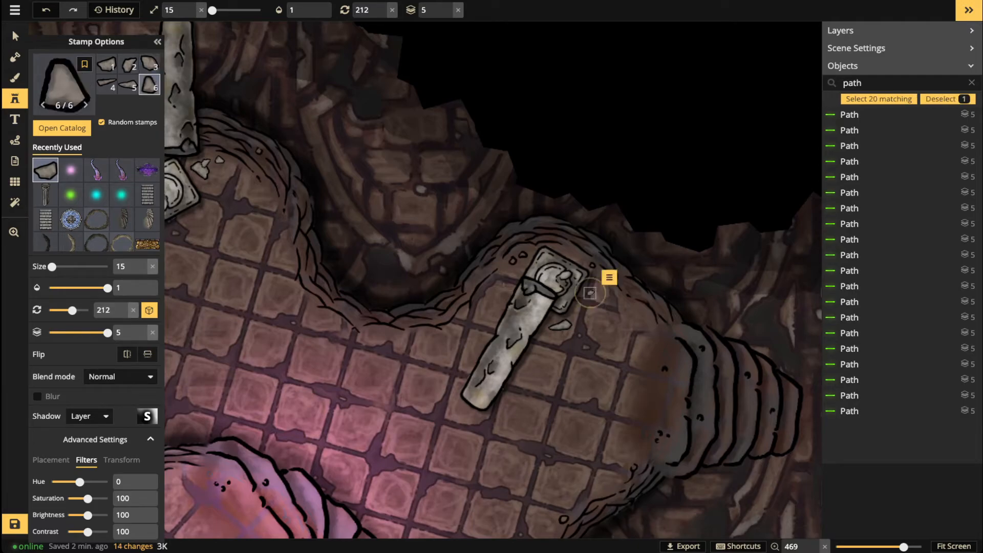
pyautogui.scroll(1, 510, 281)
pyautogui.scroll(4, 510, 280)
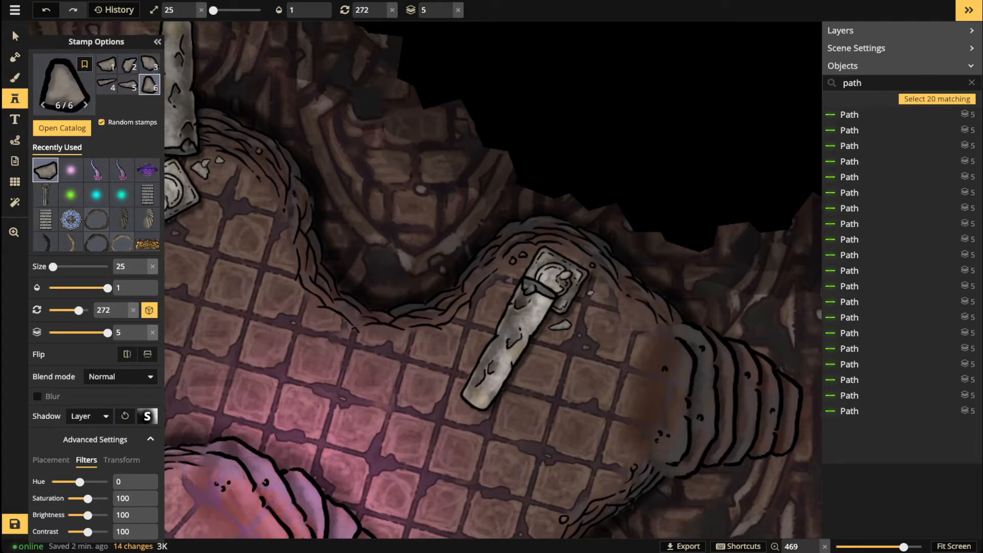
pyautogui.click(509, 280)
pyautogui.press('Escape')
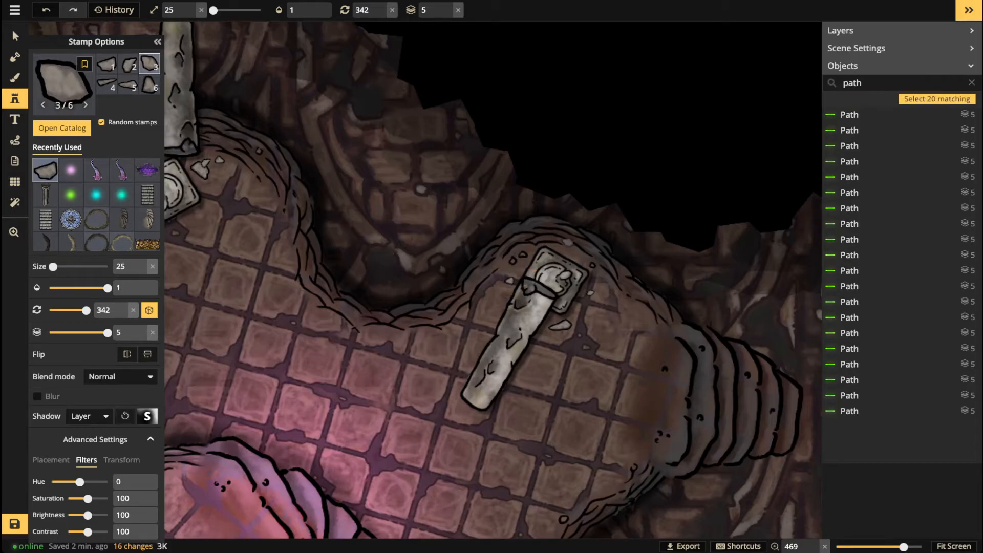
pyautogui.click(569, 248)
pyautogui.scroll(-3, 409, 415)
# Step: Pan the view up to the upper pillar
pyautogui.moveTo(409, 417); pyautogui.dragTo(405, 102)
pyautogui.scroll(-3, 468, 321)
pyautogui.scroll(7, 469, 321)
pyautogui.moveTo(367, 167); pyautogui.dragTo(464, 405)
pyautogui.moveTo(416, 107); pyautogui.dragTo(638, 495)
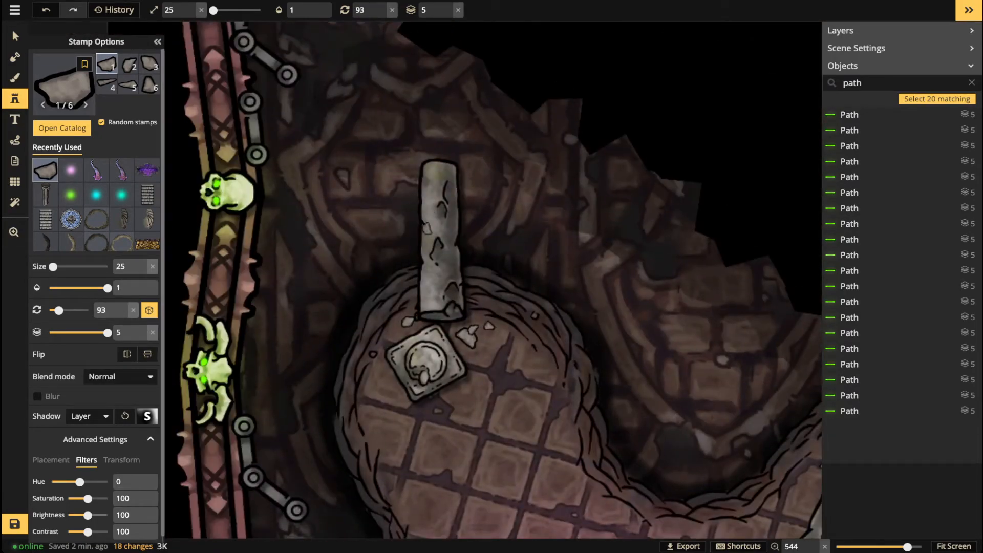
# Step: Lower stamp brightness to 66 and place darker stones around the upper pillar
pyautogui.moveTo(87, 515); pyautogui.dragTo(81, 515)
pyautogui.scroll(2, 367, 255)
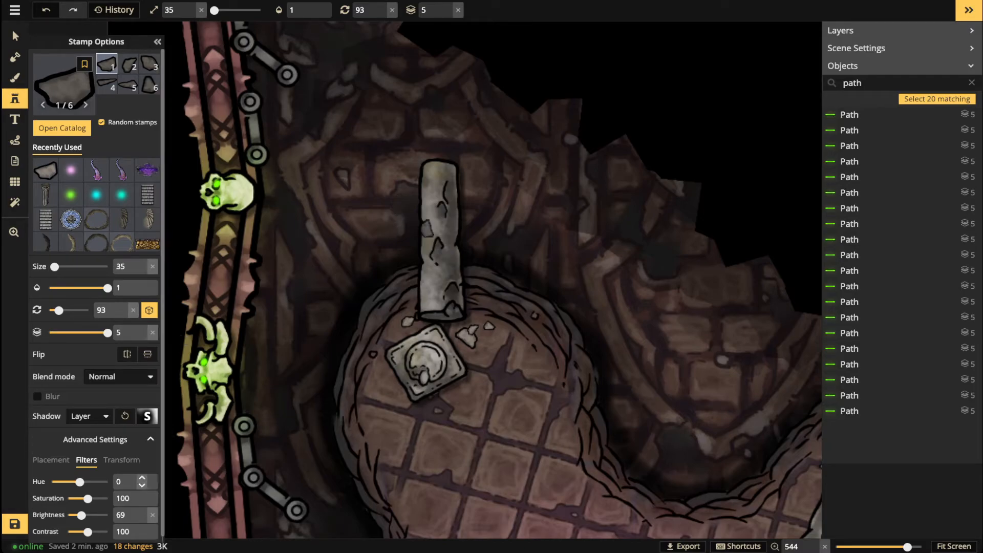
pyautogui.click(143, 519)
pyautogui.click(143, 518)
pyautogui.click(142, 518)
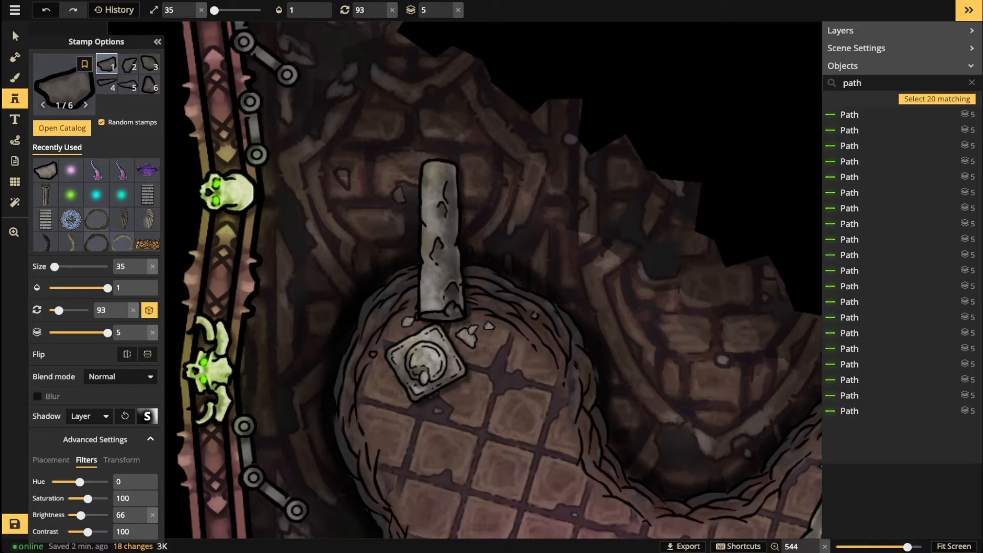
pyautogui.click(399, 194)
pyautogui.click(378, 212)
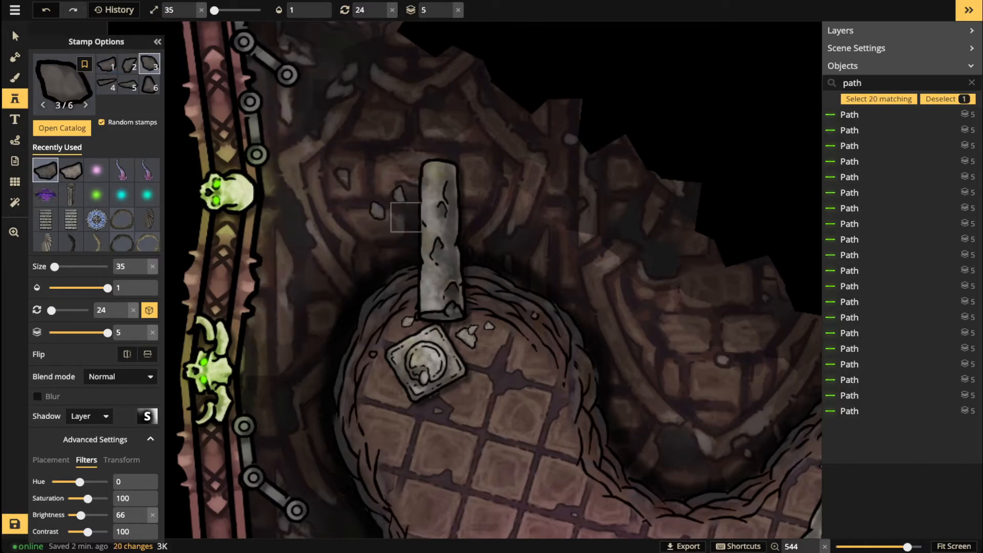
pyautogui.click(405, 216)
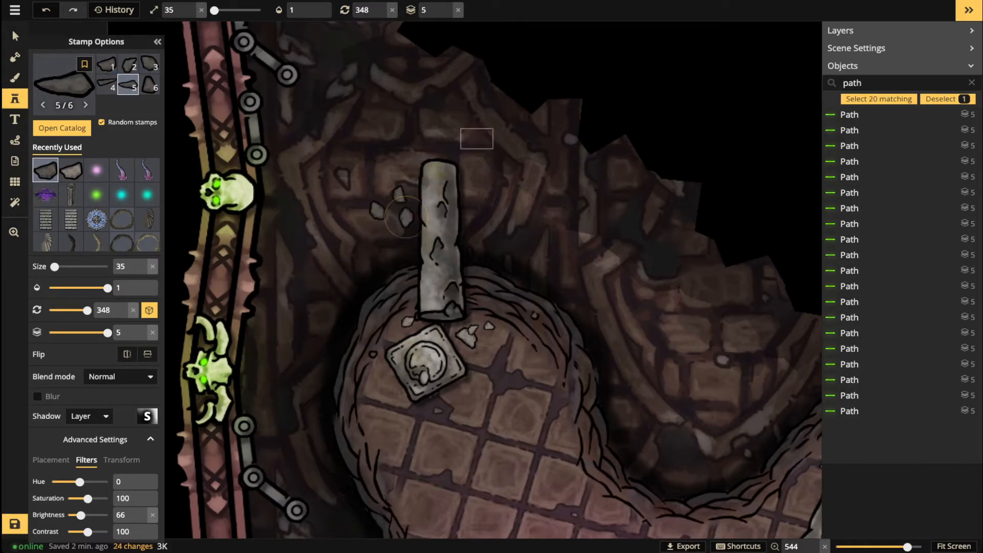
pyautogui.click(476, 137)
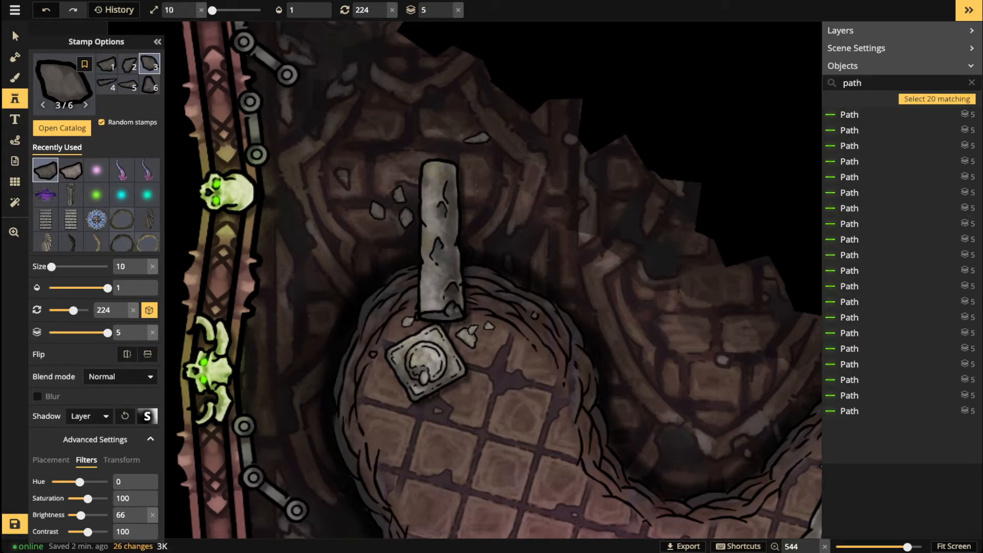
pyautogui.click(474, 178)
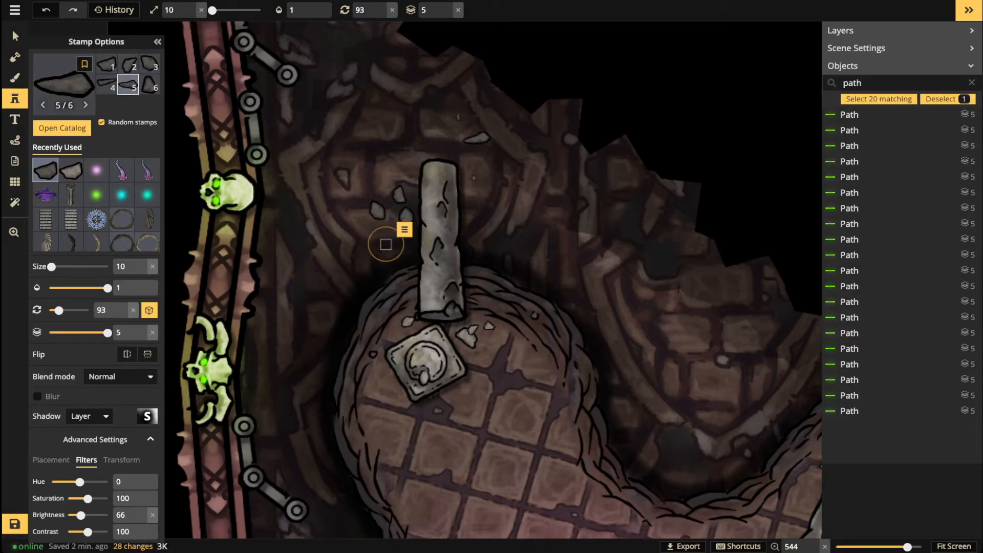
pyautogui.click(394, 114)
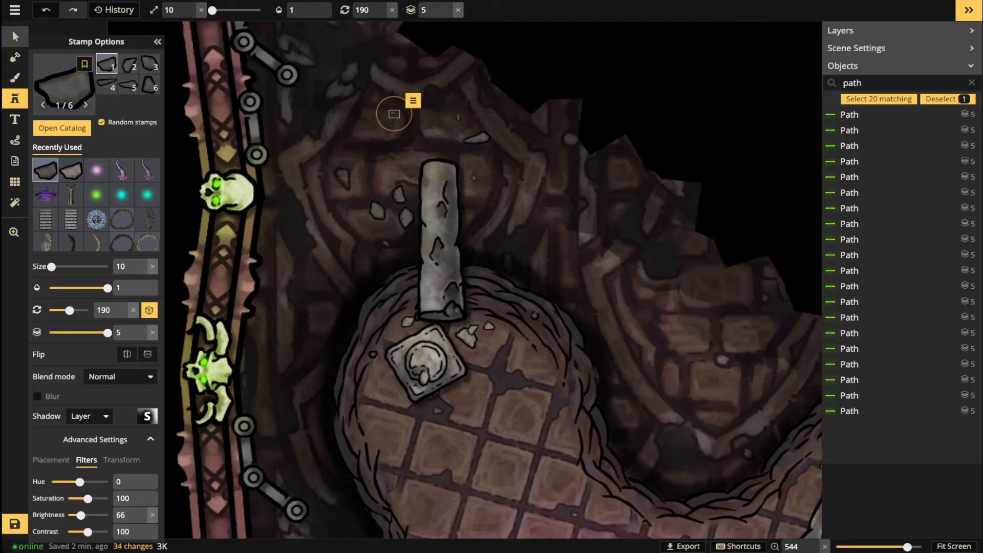
# Step: Reposition and rotate the stones, tucking one behind the pillar
pyautogui.click(14, 36)
pyautogui.click(400, 194)
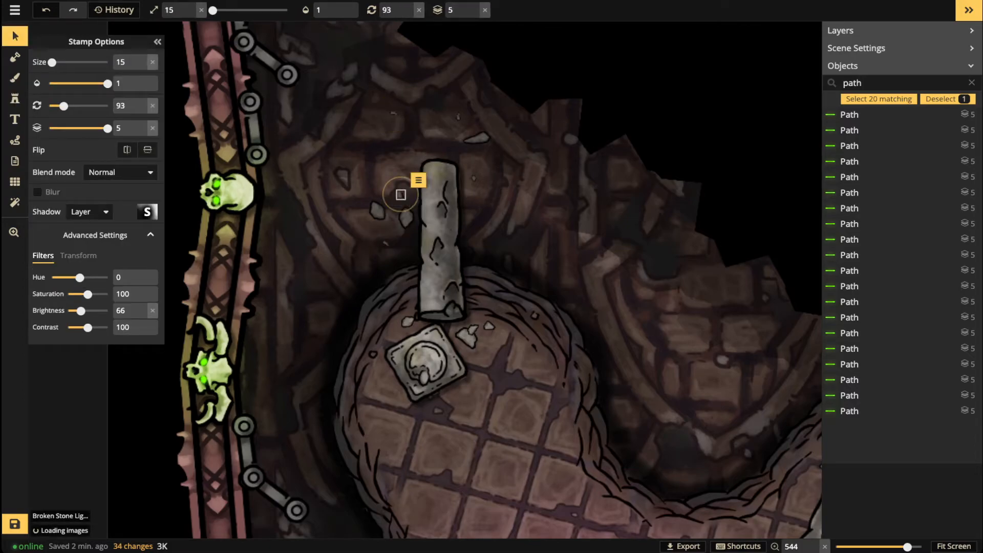
pyautogui.click(378, 211)
pyautogui.moveTo(378, 211); pyautogui.dragTo(387, 115)
pyautogui.click(405, 217)
pyautogui.press('r')
pyautogui.moveTo(406, 217); pyautogui.dragTo(418, 217)
pyautogui.click(484, 11)
pyautogui.press('r')
pyautogui.press('r')
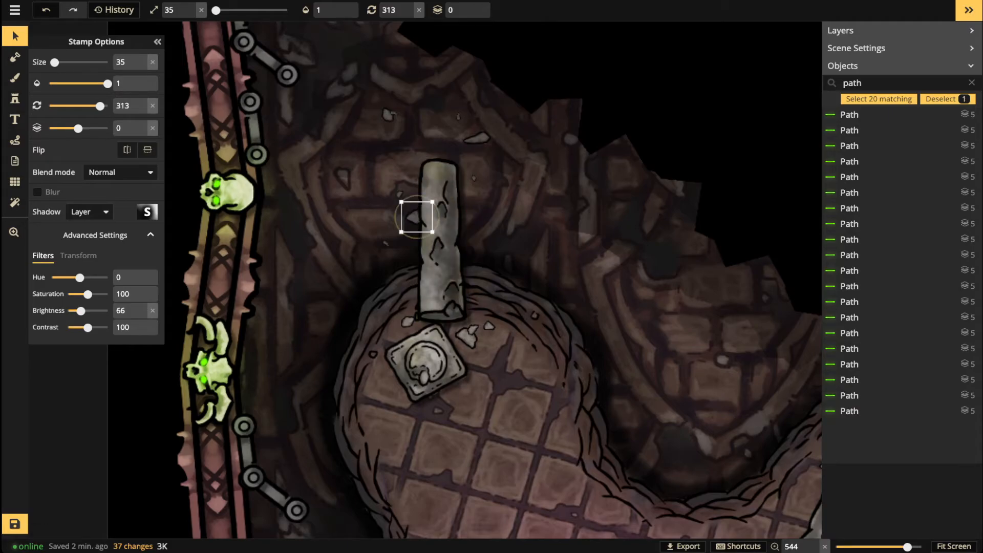
# Step: Stamp three more dark stones along the diagonal pillar
pyautogui.scroll(-1, 340, 193)
pyautogui.press('Escape')
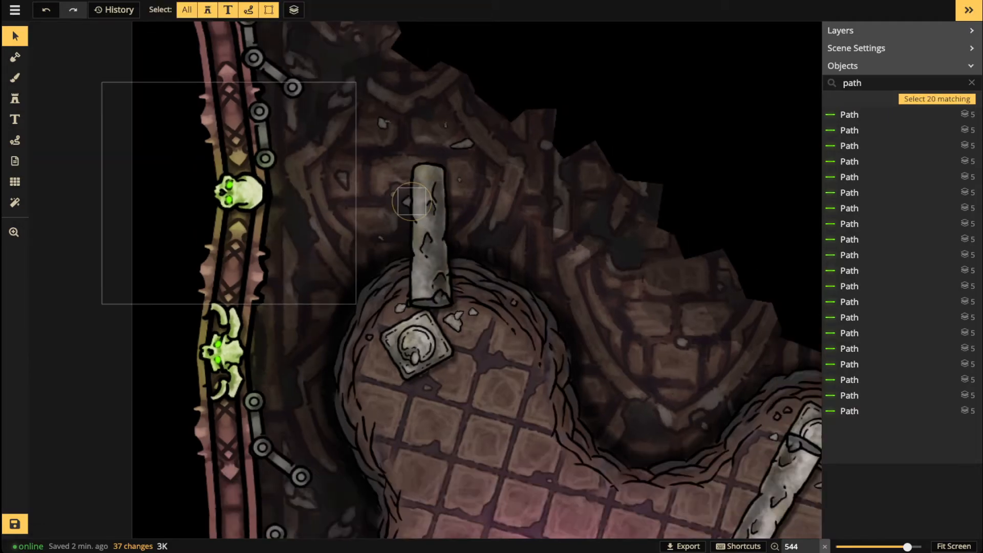
pyautogui.click(15, 99)
pyautogui.moveTo(714, 398); pyautogui.dragTo(428, 197)
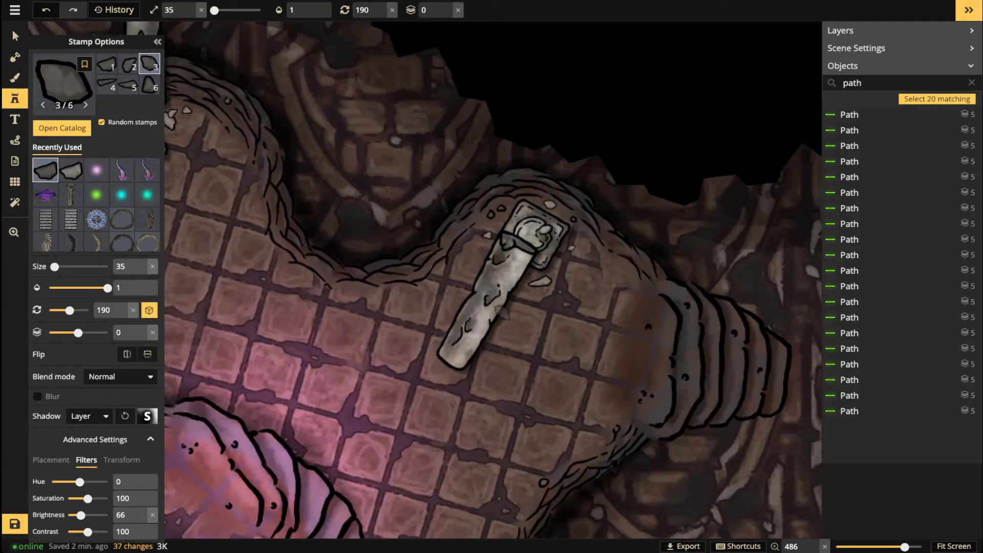
pyautogui.click(501, 312)
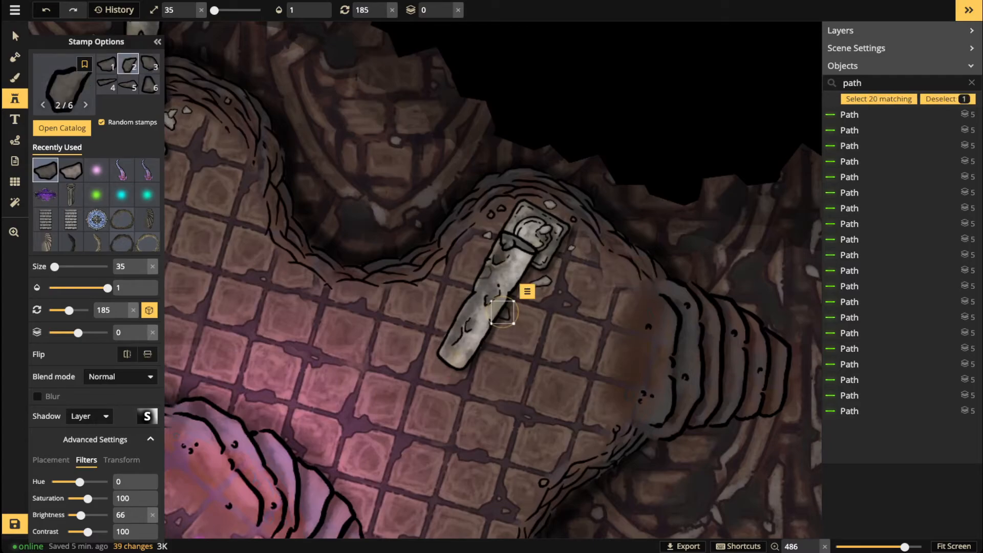
pyautogui.press('Escape')
pyautogui.scroll(4, 487, 270)
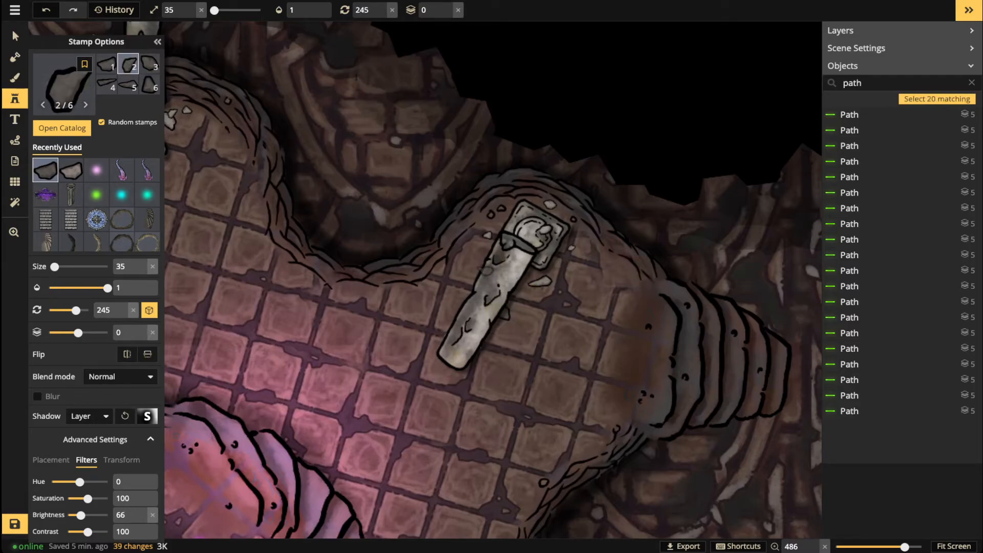
pyautogui.click(486, 271)
pyautogui.press('Escape')
pyautogui.scroll(-2, 522, 302)
pyautogui.click(517, 306)
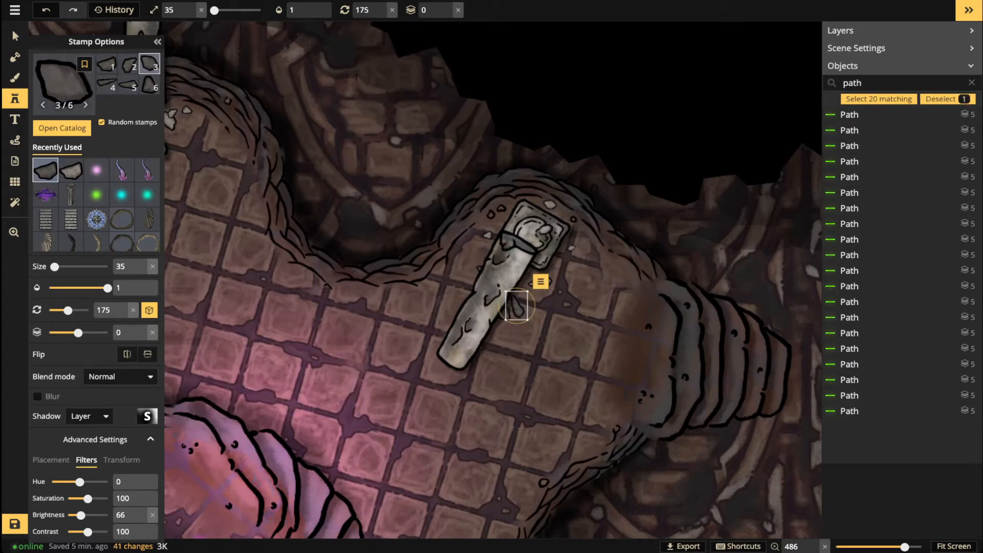
# Step: Nudge the last stone up against the pillar, deselect it, and view the whole lower level
pyautogui.click(15, 37)
pyautogui.moveTo(517, 306); pyautogui.dragTo(519, 286)
pyautogui.press('Escape')
pyautogui.scroll(-10, 303, 307)
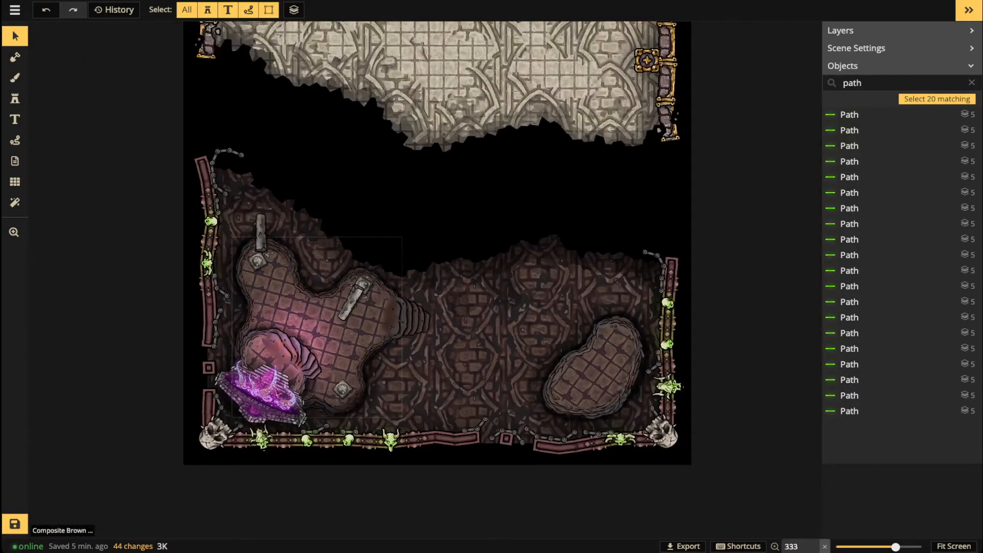
pyautogui.press('space')
pyautogui.moveTo(303, 307); pyautogui.dragTo(206, 283)
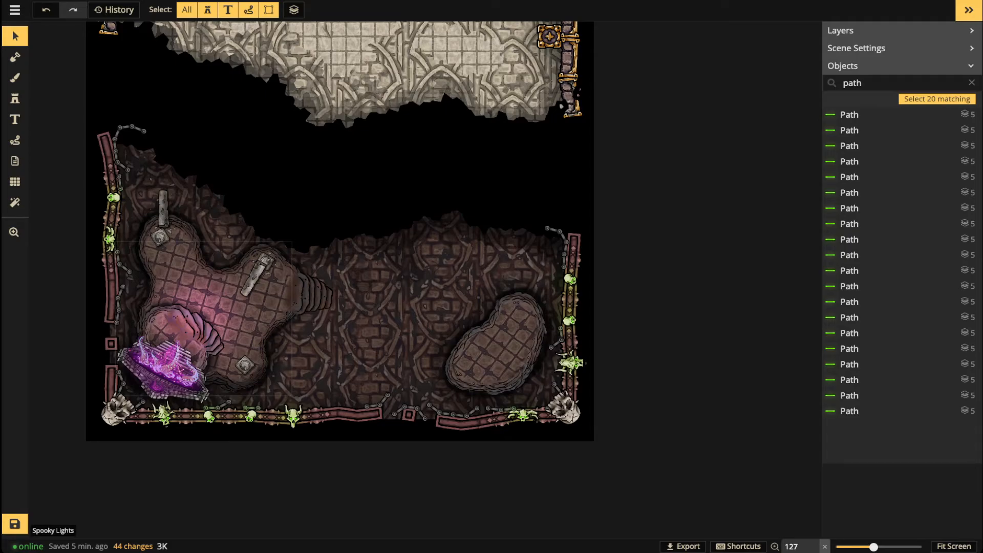
pyautogui.scroll(2, 316, 323)
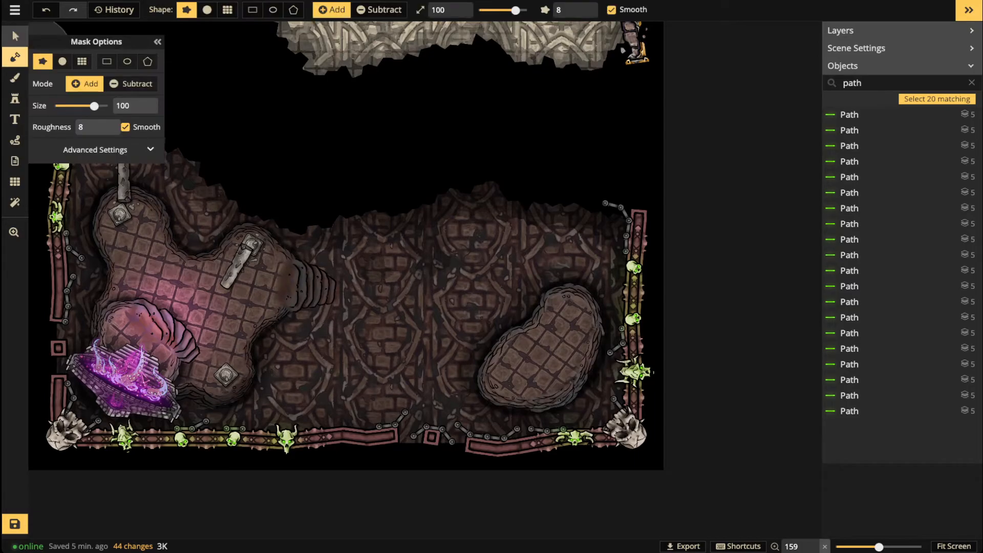
pyautogui.scroll(-2, 392, 236)
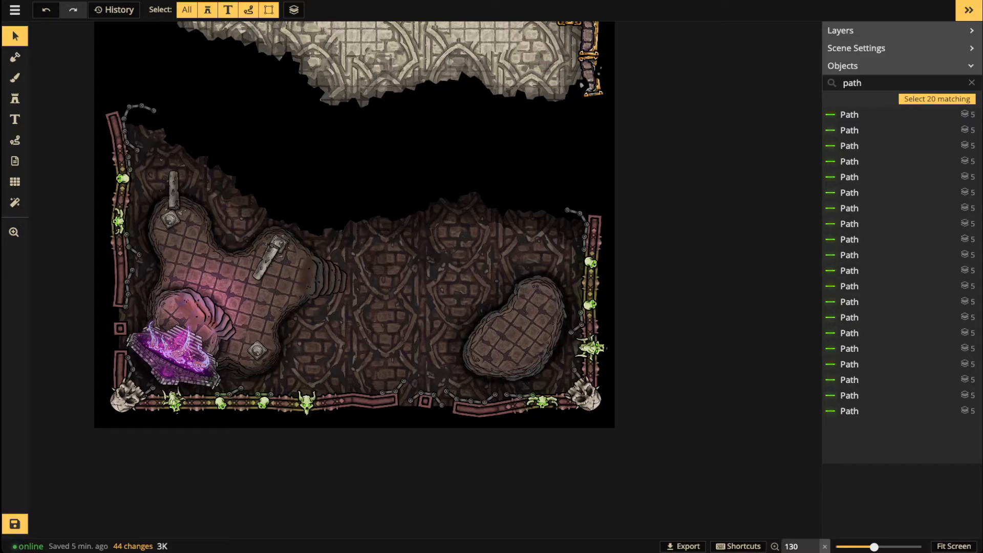
pyautogui.scroll(5, 222, 277)
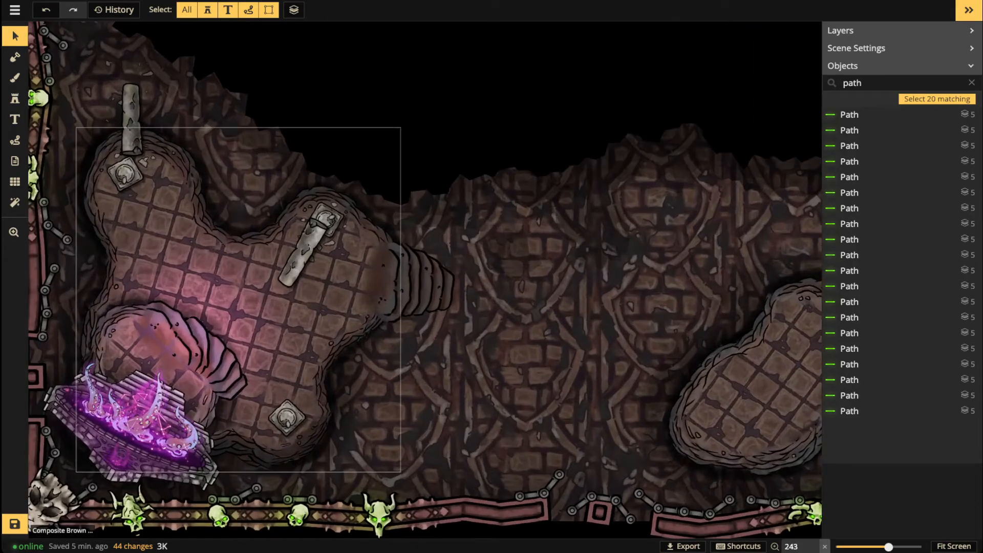
pyautogui.press('space')
pyautogui.moveTo(222, 277); pyautogui.dragTo(297, 263)
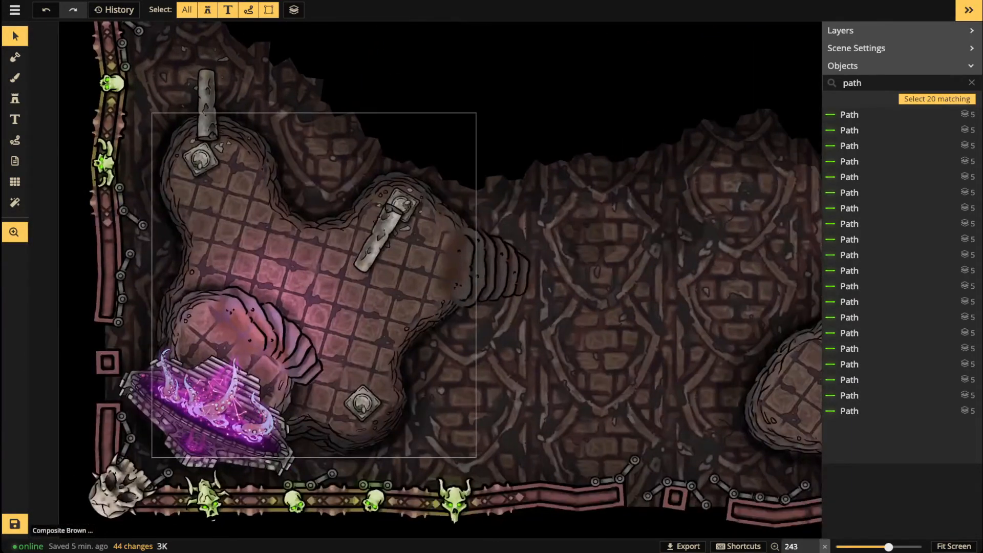
pyautogui.moveTo(477, 271); pyautogui.dragTo(377, 271)
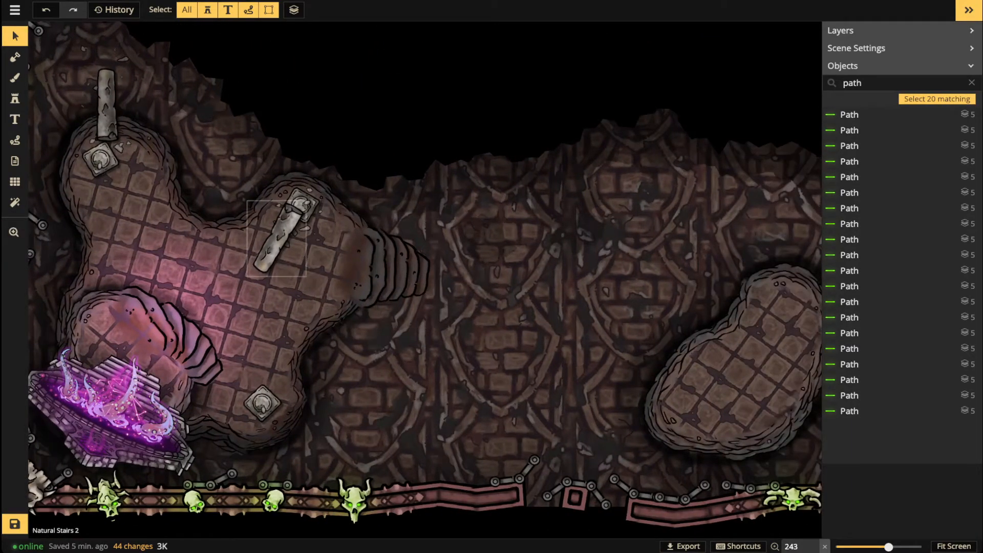
# Step: Shade the stairs' upper and lower edges with a size-7 dark texture brush
pyautogui.click(15, 78)
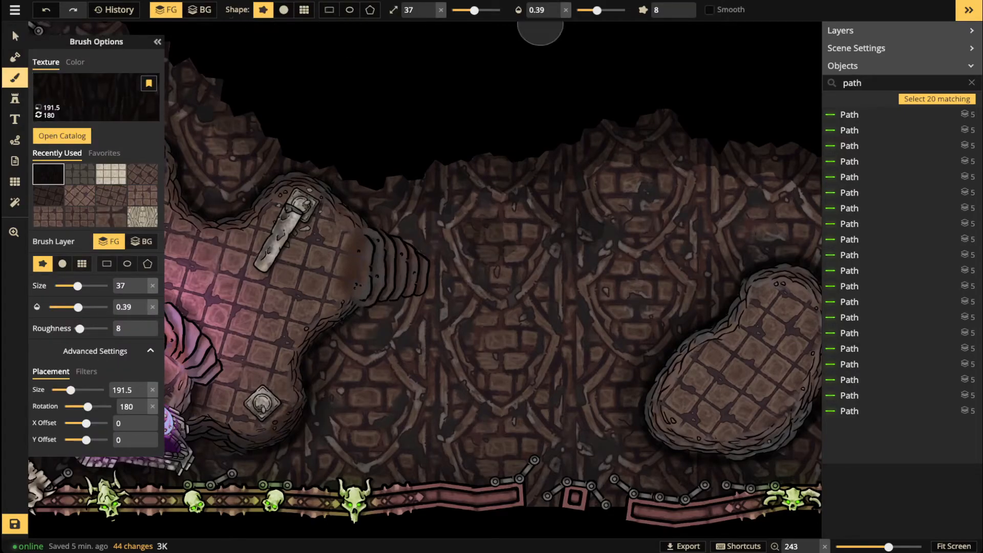
pyautogui.press('s')
pyautogui.press('s')
pyautogui.press('s')
pyautogui.press('s')
pyautogui.press('s')
pyautogui.press('s')
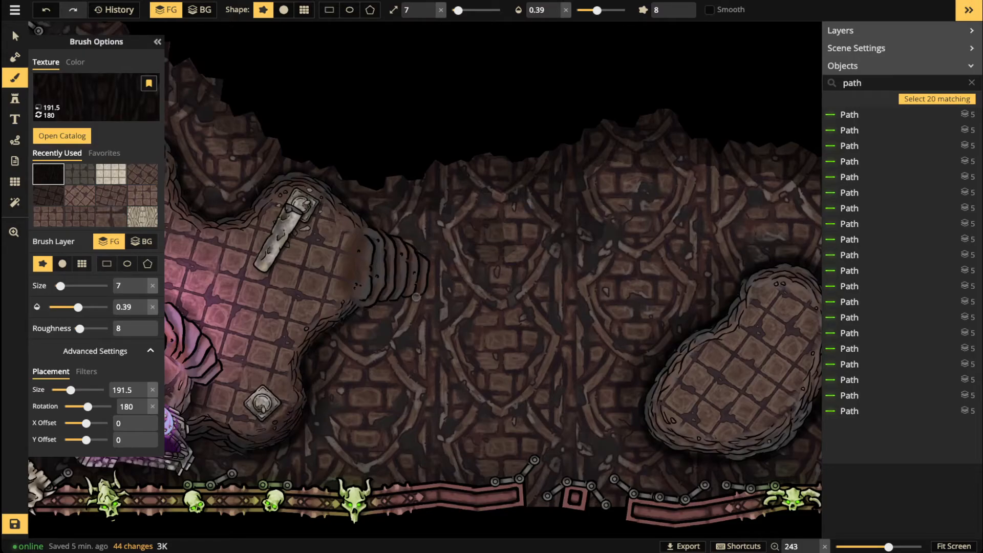
pyautogui.moveTo(401, 300); pyautogui.dragTo(355, 311)
pyautogui.moveTo(420, 297); pyautogui.dragTo(361, 309)
pyautogui.moveTo(424, 291); pyautogui.dragTo(355, 313)
pyautogui.moveTo(418, 295); pyautogui.dragTo(338, 326)
pyautogui.moveTo(411, 217)
pyautogui.mouseDown()
pyautogui.moveTo(372, 226)
pyautogui.moveTo(430, 260)
pyautogui.mouseUp()
pyautogui.moveTo(364, 223); pyautogui.dragTo(422, 250)
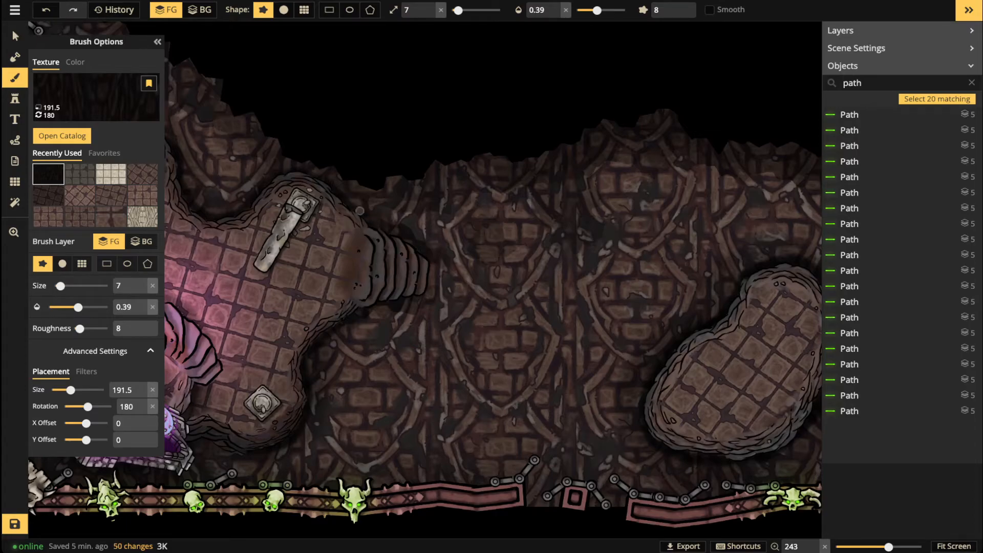
pyautogui.moveTo(384, 227); pyautogui.dragTo(361, 200)
pyautogui.moveTo(422, 297)
pyautogui.mouseDown()
pyautogui.moveTo(364, 308)
pyautogui.moveTo(404, 299)
pyautogui.moveTo(354, 332)
pyautogui.mouseUp()
pyautogui.moveTo(232, 347); pyautogui.dragTo(329, 336)
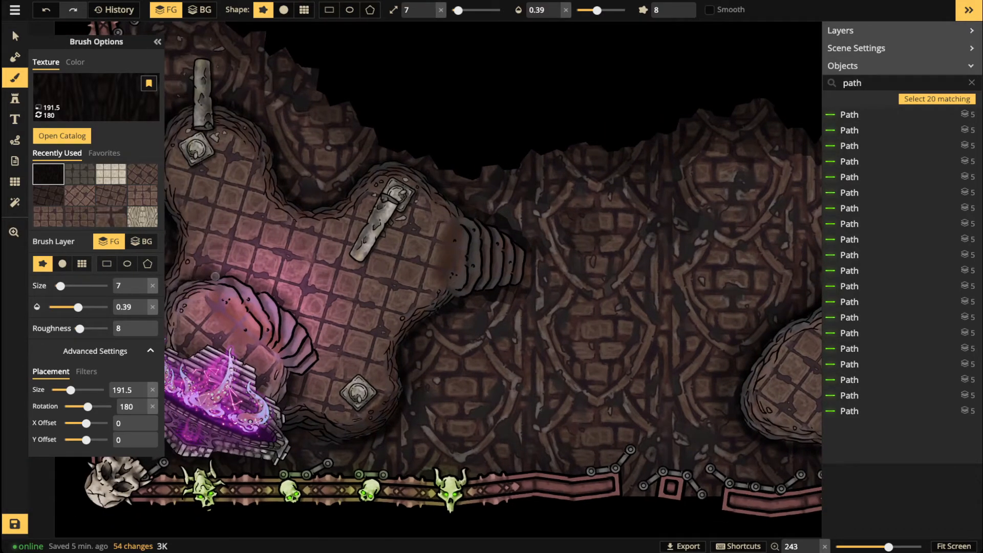
pyautogui.moveTo(241, 284); pyautogui.dragTo(231, 279)
# Step: Switch to a round brush and paint a faint dark stroke across the left room's floor
pyautogui.click(284, 10)
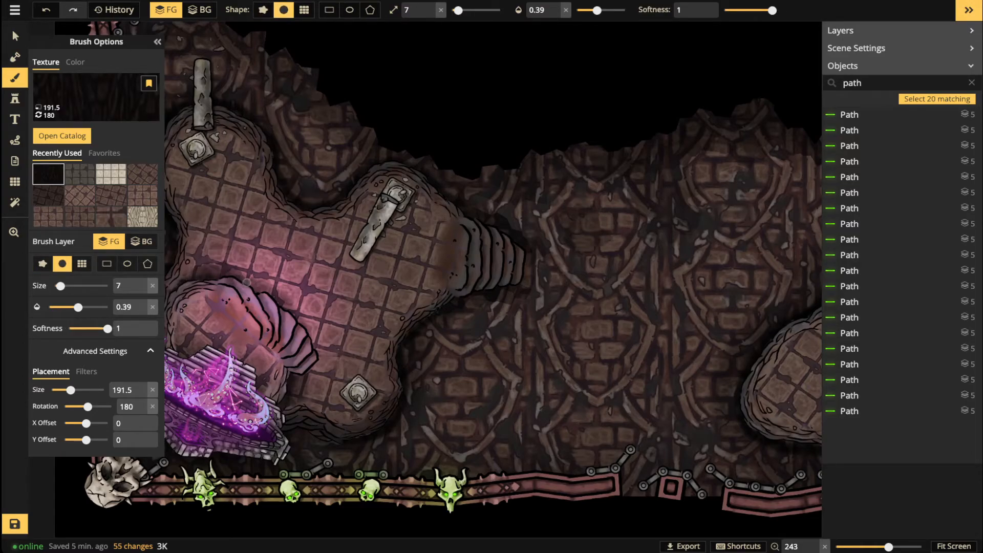
pyautogui.moveTo(313, 341); pyautogui.dragTo(319, 345)
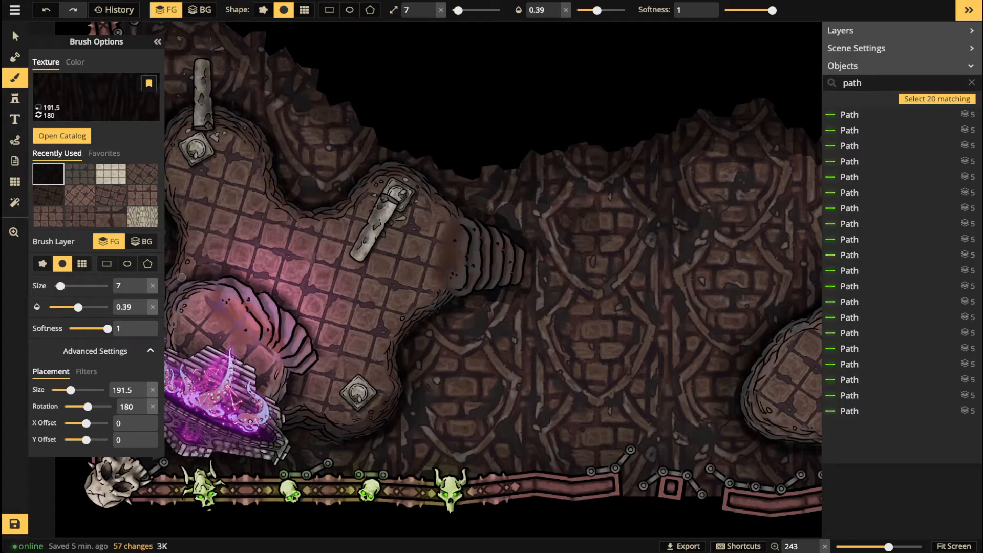
pyautogui.scroll(-5, 220, 271)
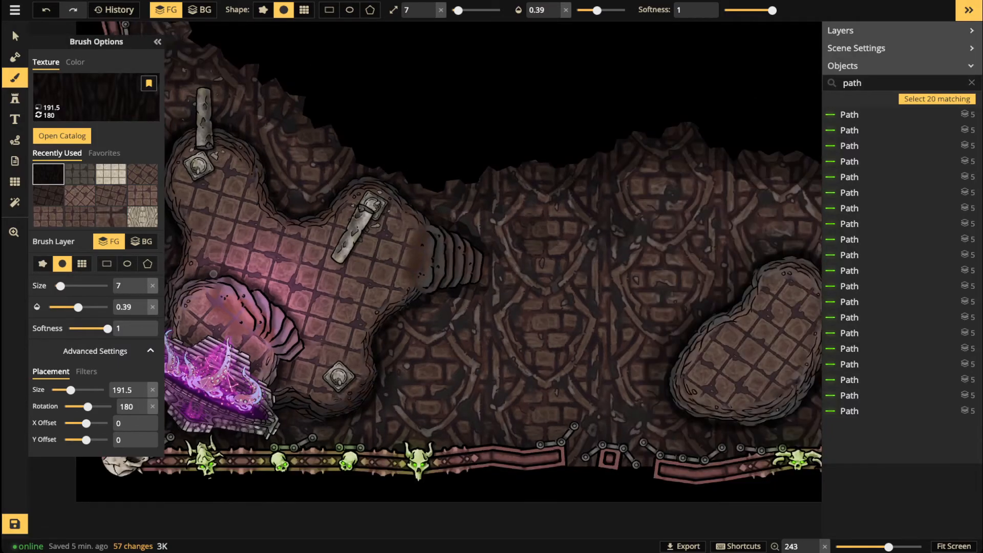
pyautogui.moveTo(238, 272); pyautogui.dragTo(362, 272)
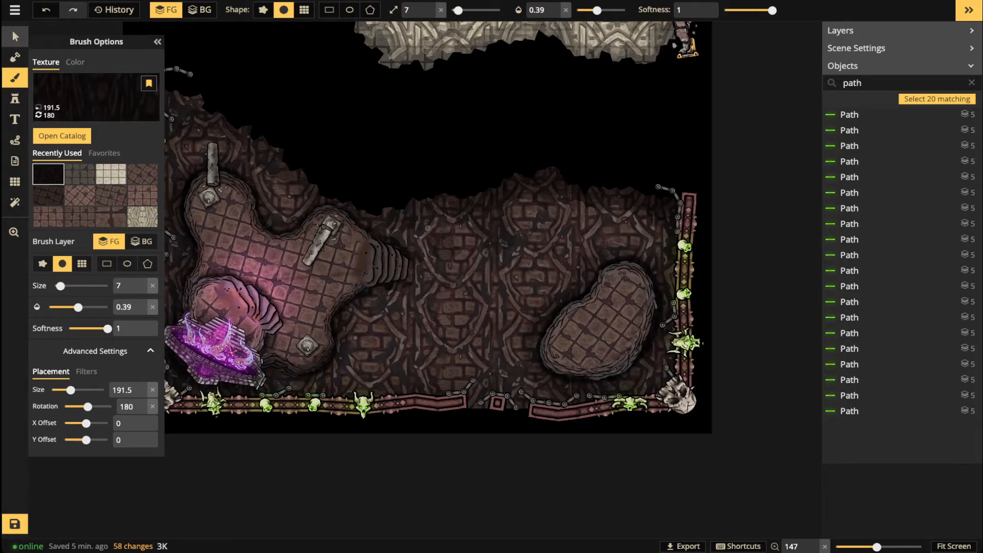
# Step: Undo the faint brush stroke on the left room
pyautogui.click(14, 35)
pyautogui.hotkey('ctrl', 'z')
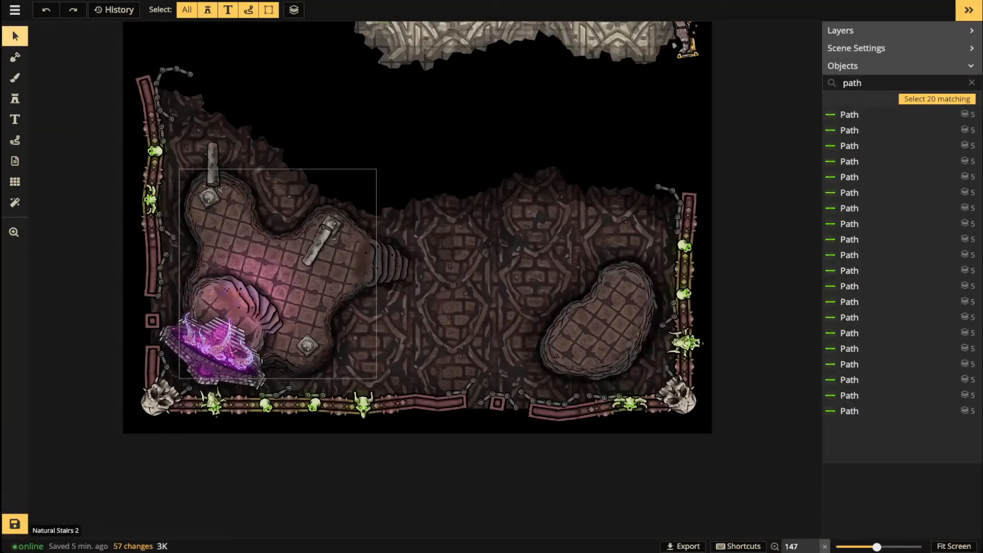
pyautogui.scroll(1, 256, 309)
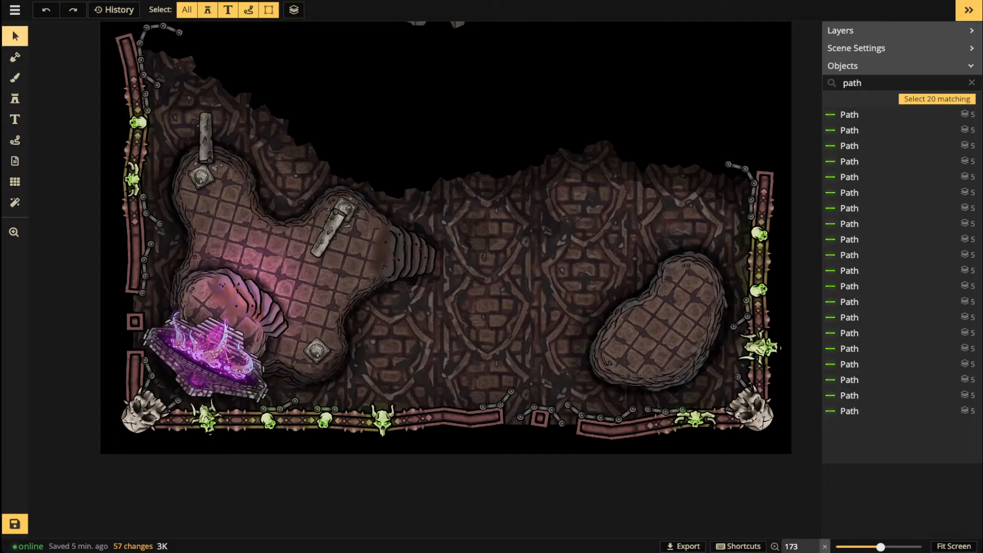
pyautogui.scroll(-2, 302, 149)
# Step: Zoom onto the right chamber and open the Stamp Catalog with the Stamp tool
pyautogui.press('space')
pyautogui.moveTo(535, 287); pyautogui.dragTo(397, 328)
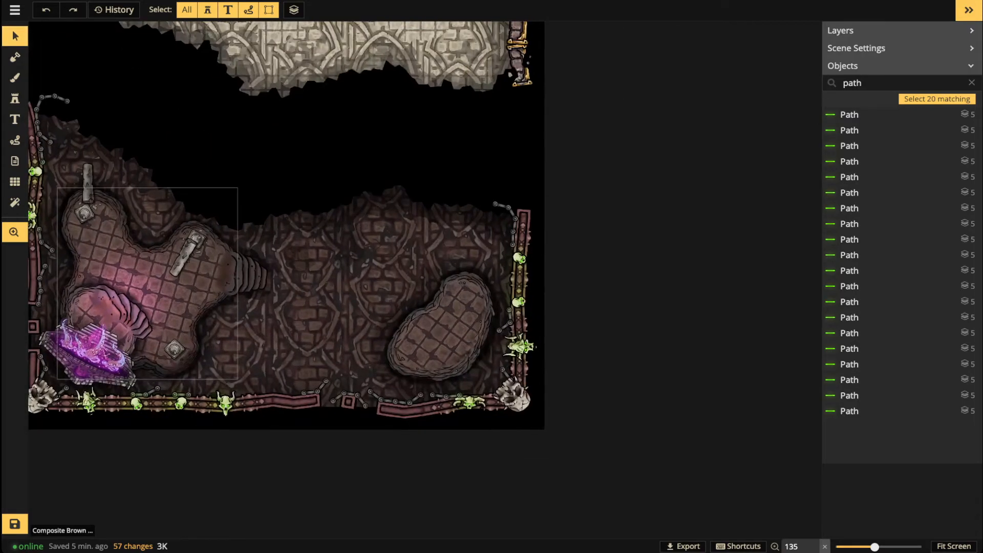
pyautogui.scroll(2, 396, 329)
pyautogui.scroll(4, 494, 387)
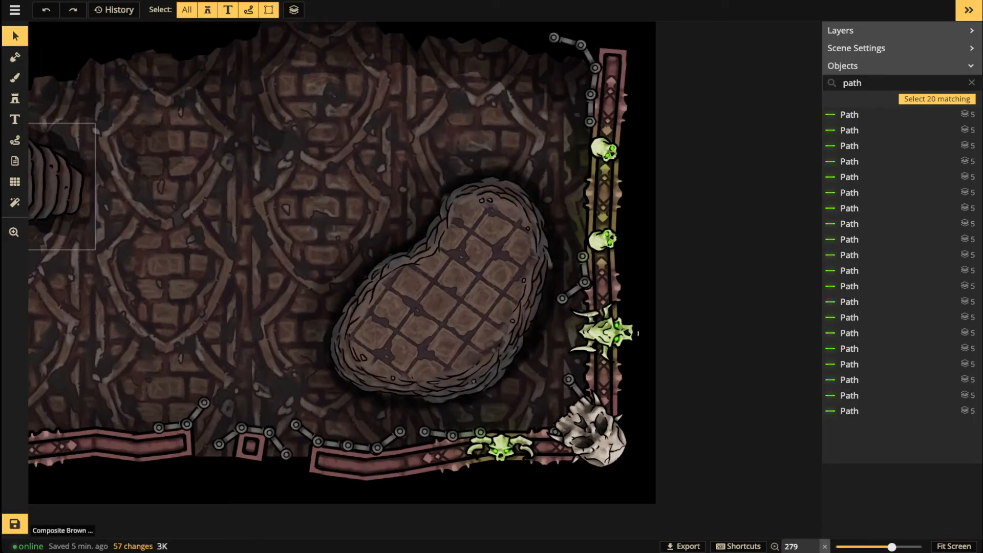
pyautogui.click(15, 98)
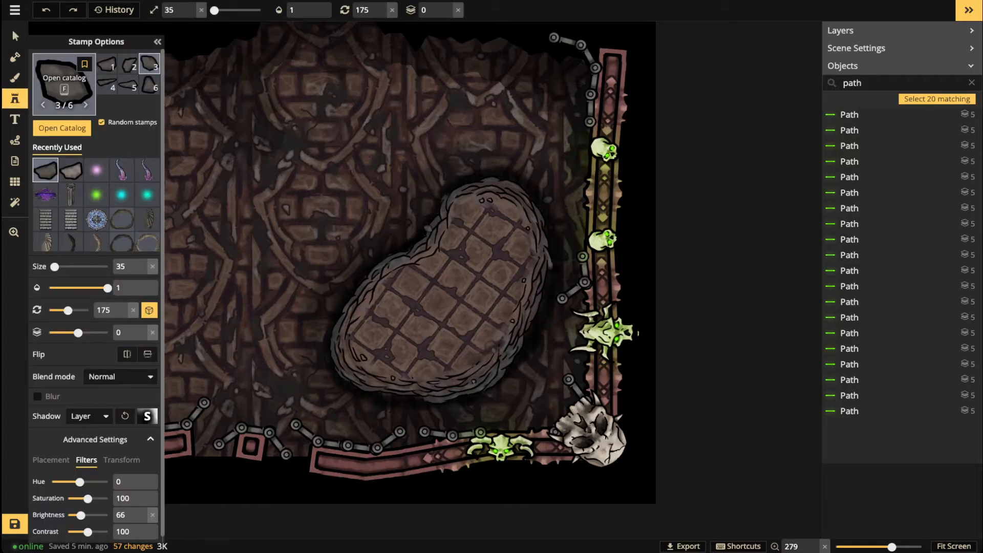
pyautogui.click(64, 85)
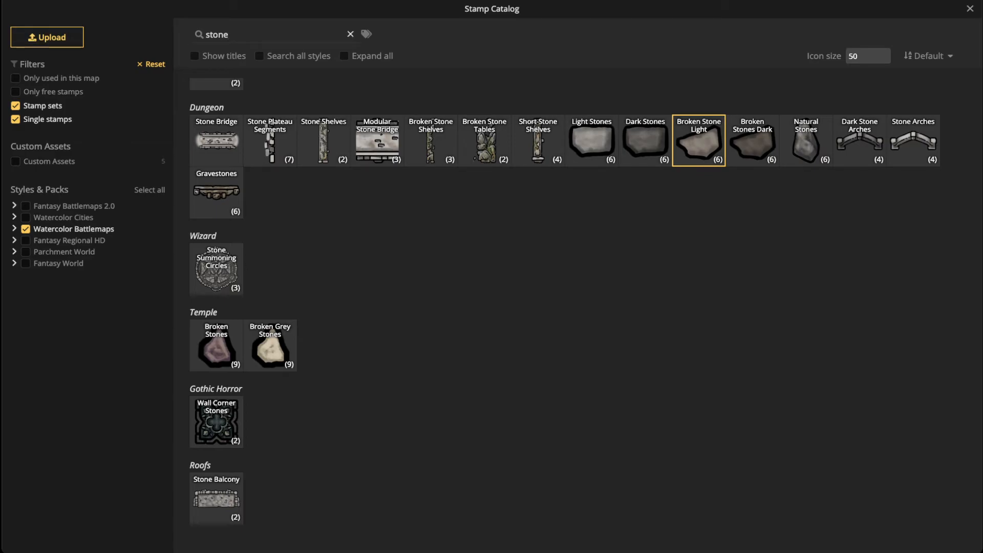
# Step: Clear the 'stone' search and pick the square wooden plank stamp
pyautogui.click(350, 34)
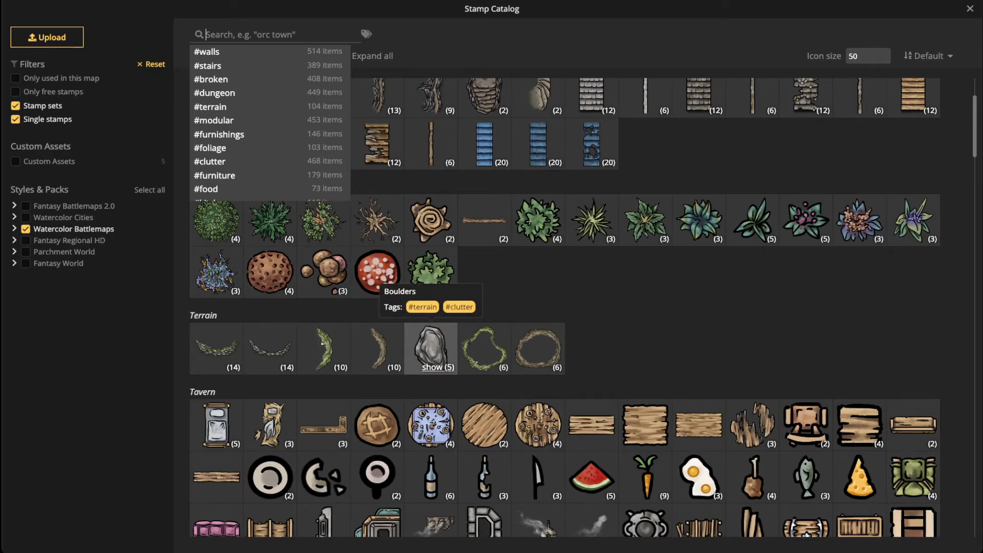
pyautogui.scroll(-2, 538, 271)
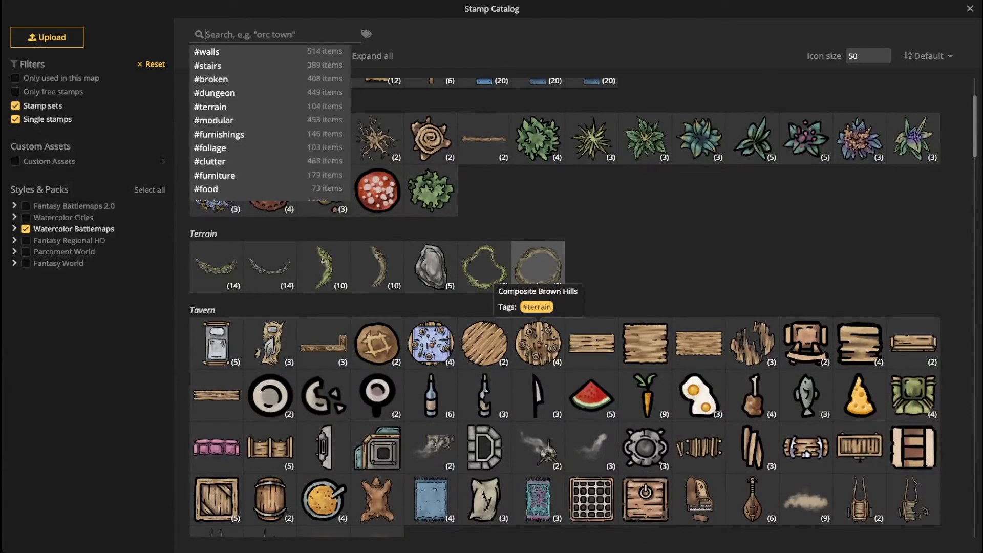
pyautogui.click(645, 343)
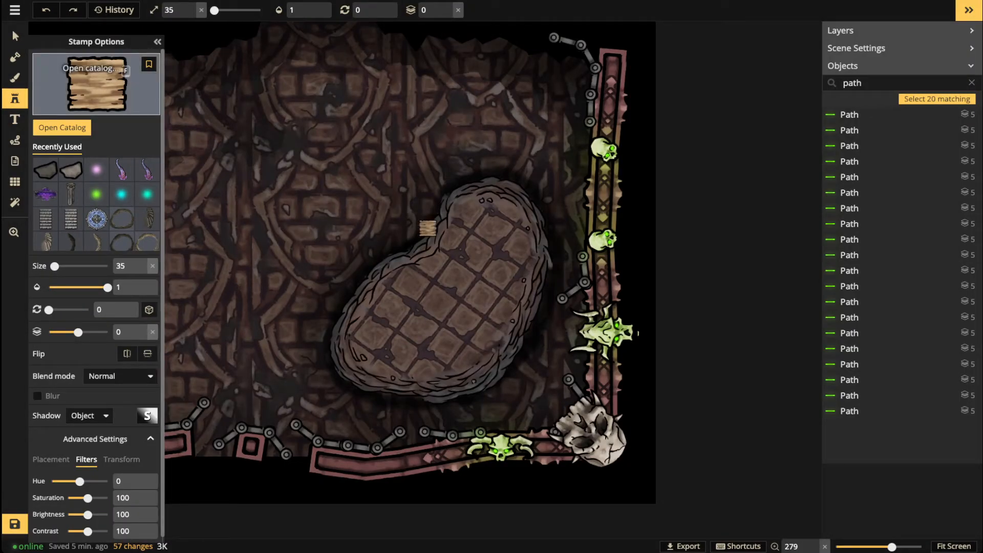
# Step: Reopen the Stamp Catalog and scroll down to the Castle and Dungeon stamps
pyautogui.click(125, 71)
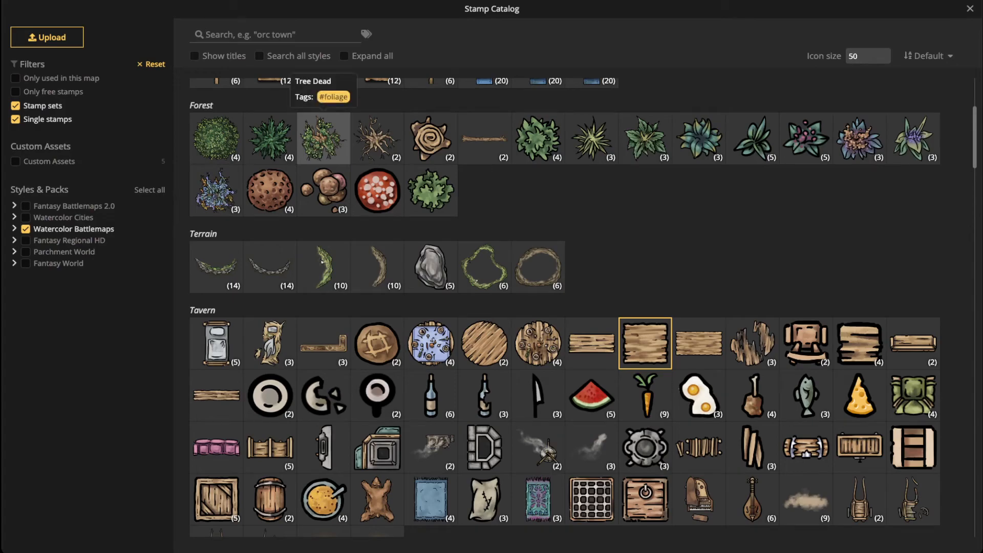
pyautogui.scroll(-2, 540, 489)
pyautogui.scroll(-2, 540, 488)
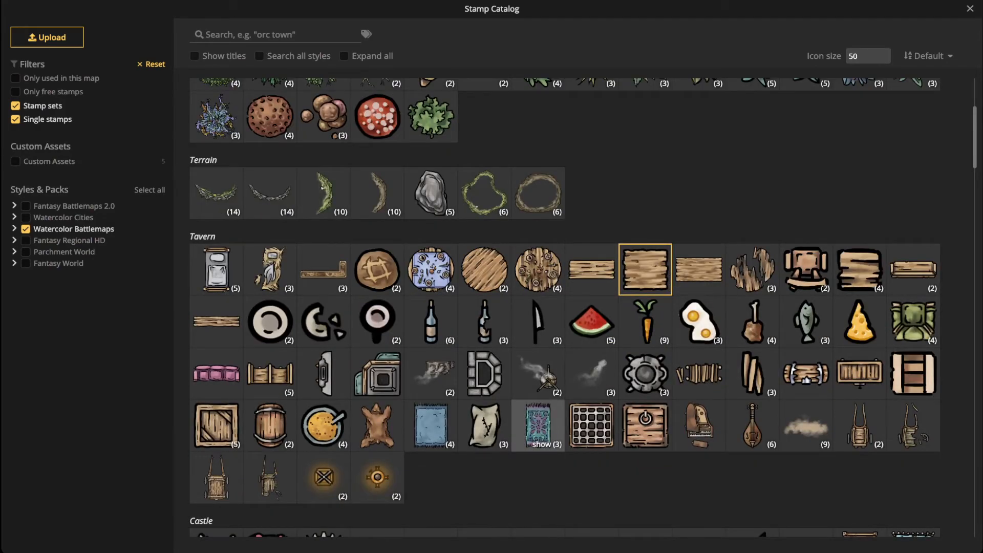
pyautogui.scroll(-1, 537, 425)
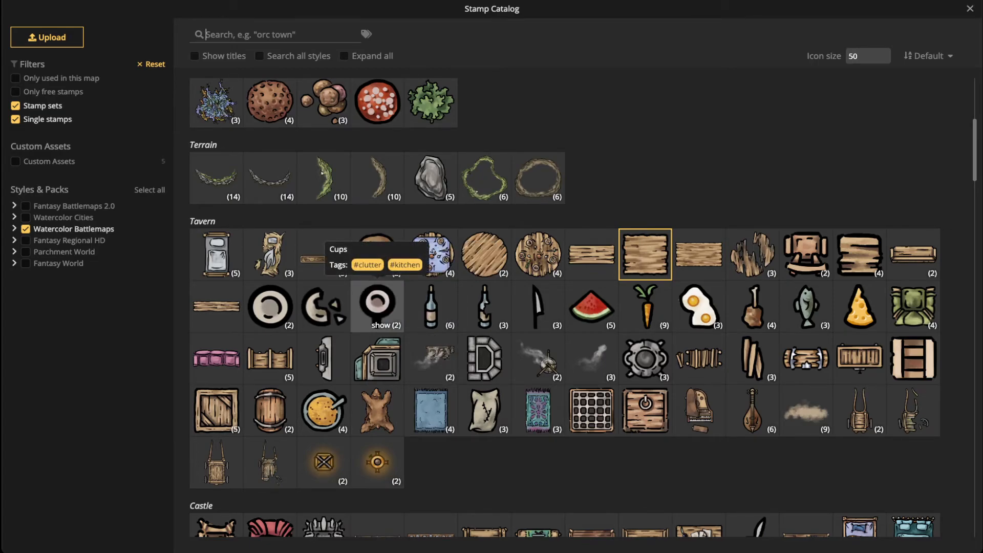
pyautogui.scroll(-3, 461, 307)
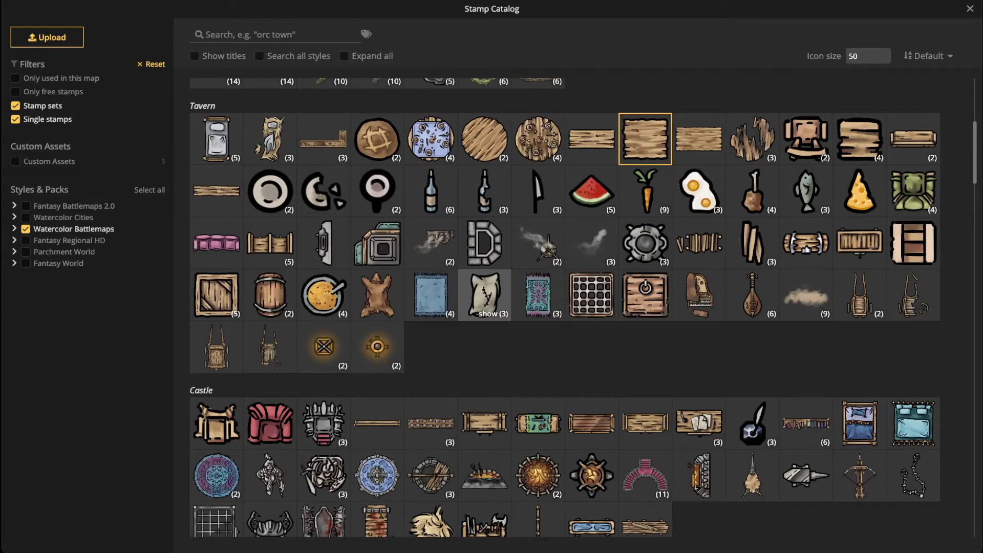
pyautogui.scroll(-2, 485, 295)
pyautogui.scroll(-5, 484, 341)
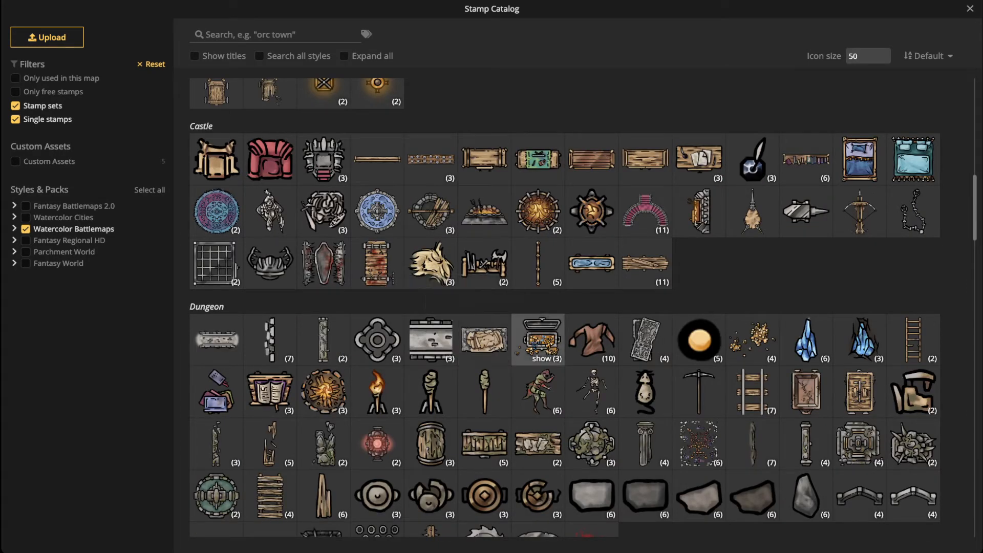
# Step: Place a treasure chest stamp at size 75, rotation 165 on the right chamber's island, on layer 4
pyautogui.click(538, 339)
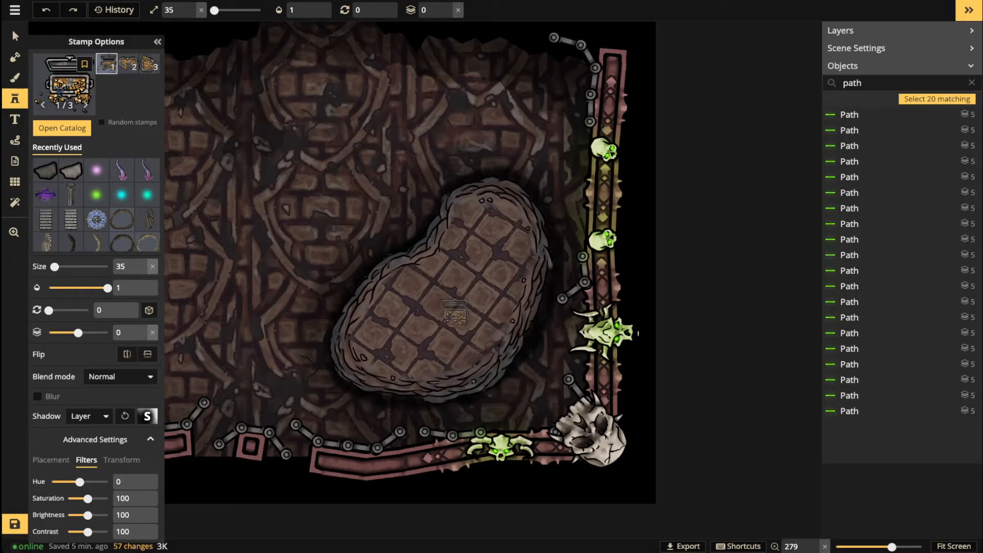
pyautogui.scroll(2, 449, 326)
pyautogui.scroll(1, 451, 326)
pyautogui.scroll(8, 449, 327)
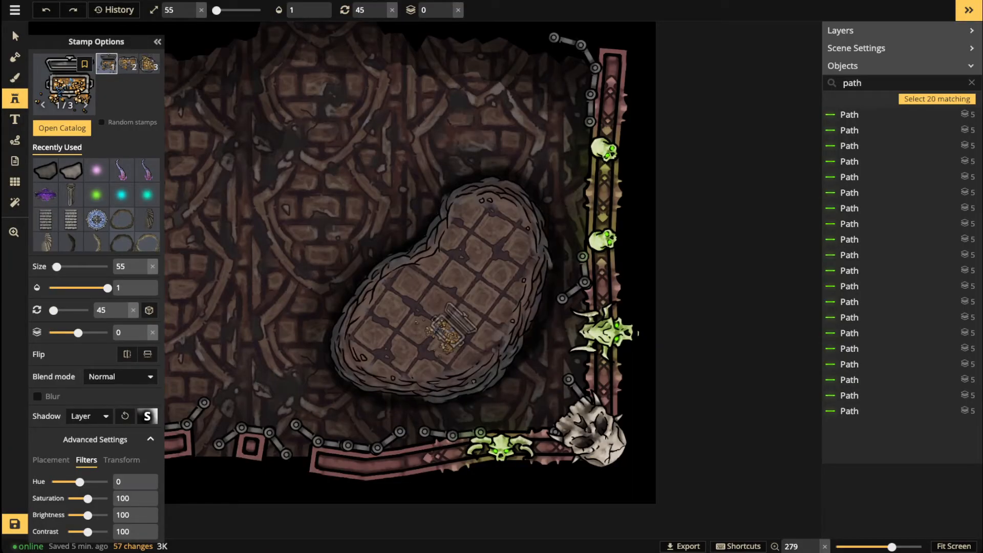
pyautogui.scroll(1, 452, 335)
pyautogui.scroll(2, 442, 342)
pyautogui.scroll(1, 434, 351)
pyautogui.click(432, 352)
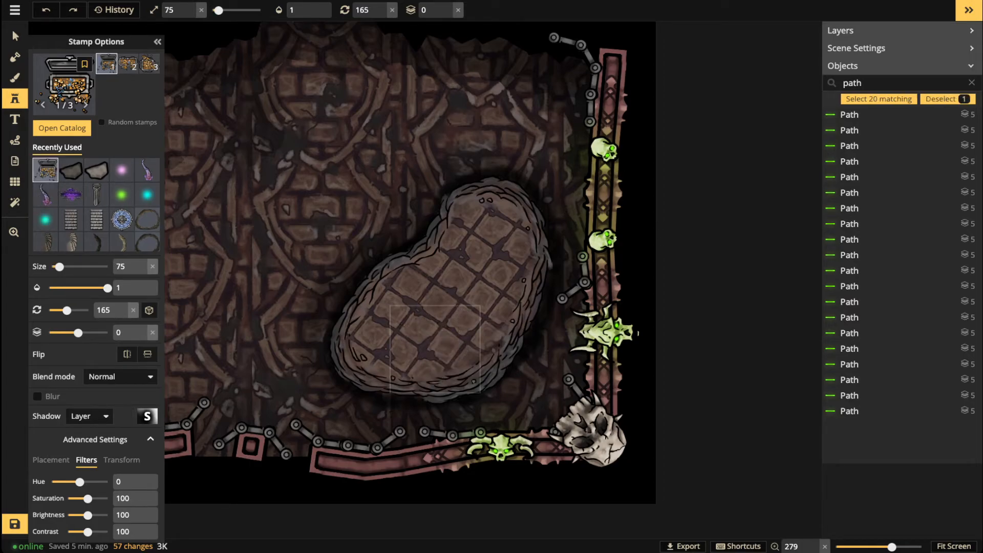
pyautogui.click(447, 7)
pyautogui.click(447, 7)
pyautogui.click(447, 8)
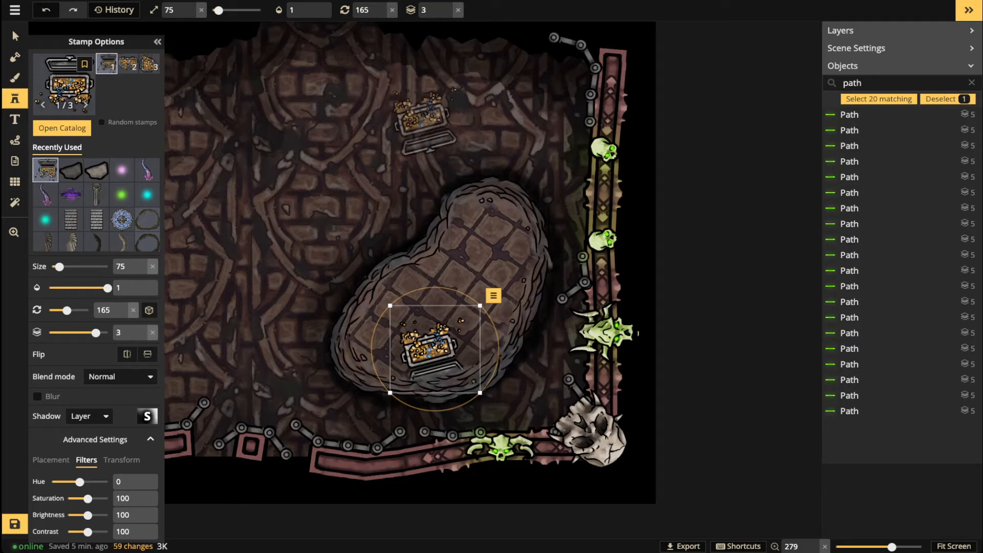
pyautogui.click(447, 6)
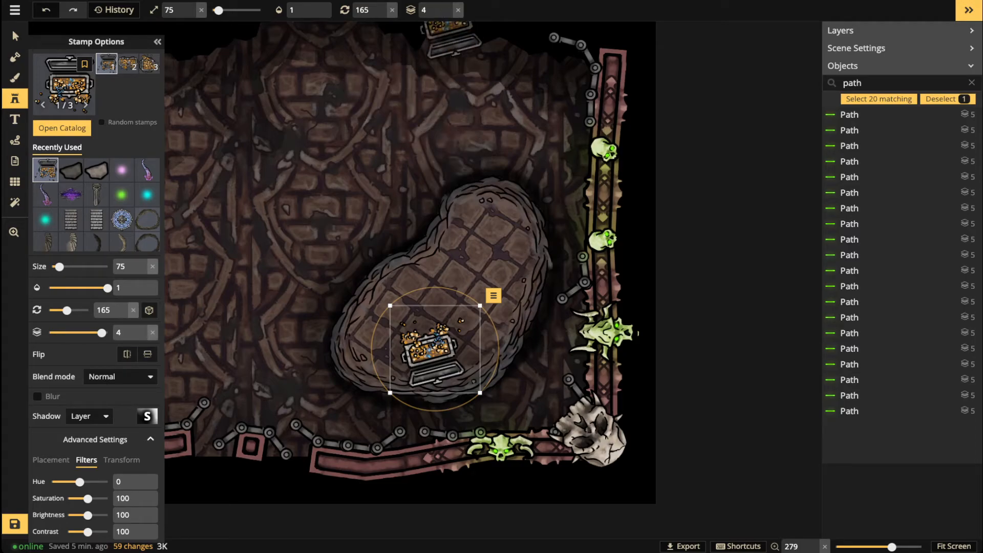
# Step: Delete the placed treasure chest and return to the Stamp tool
pyautogui.click(15, 36)
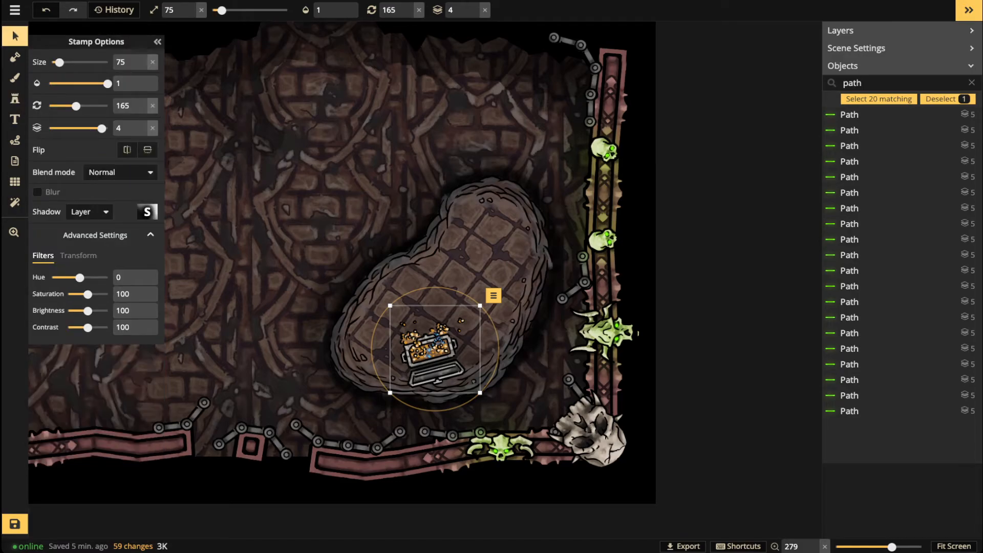
pyautogui.press('Delete')
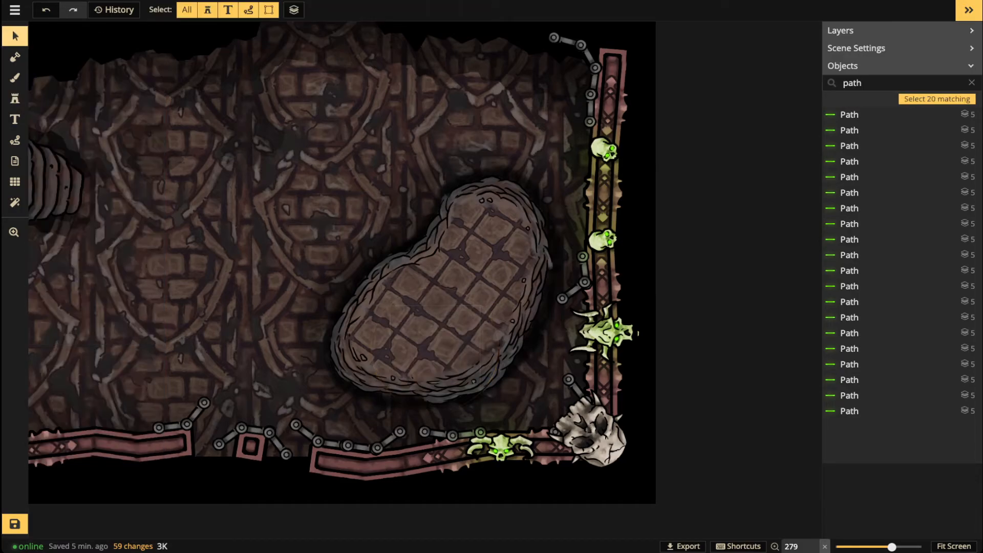
pyautogui.click(15, 99)
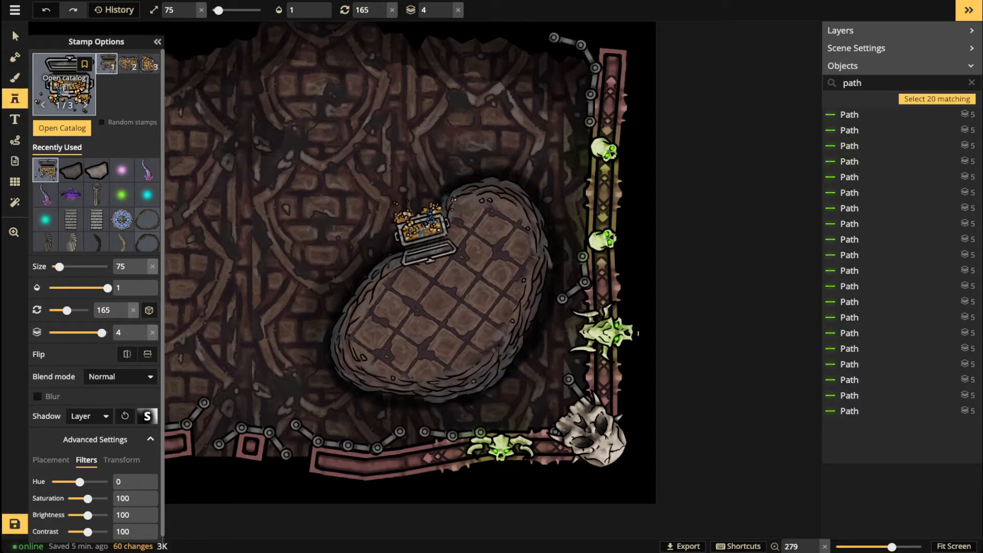
# Step: Place the Dungeon Tomes stamp at the island's centre, then zoom out to show the whole crypt
pyautogui.click(64, 84)
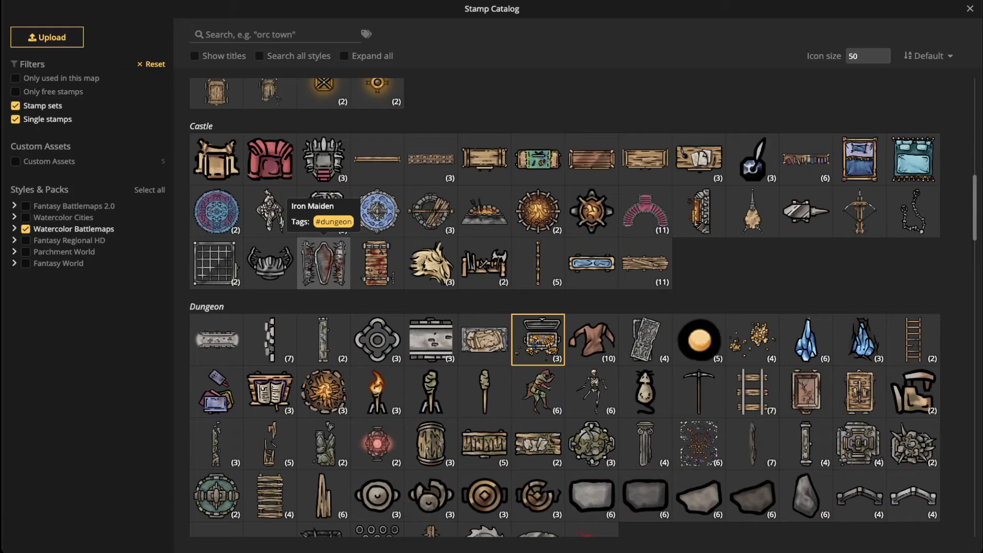
pyautogui.scroll(-1, 323, 263)
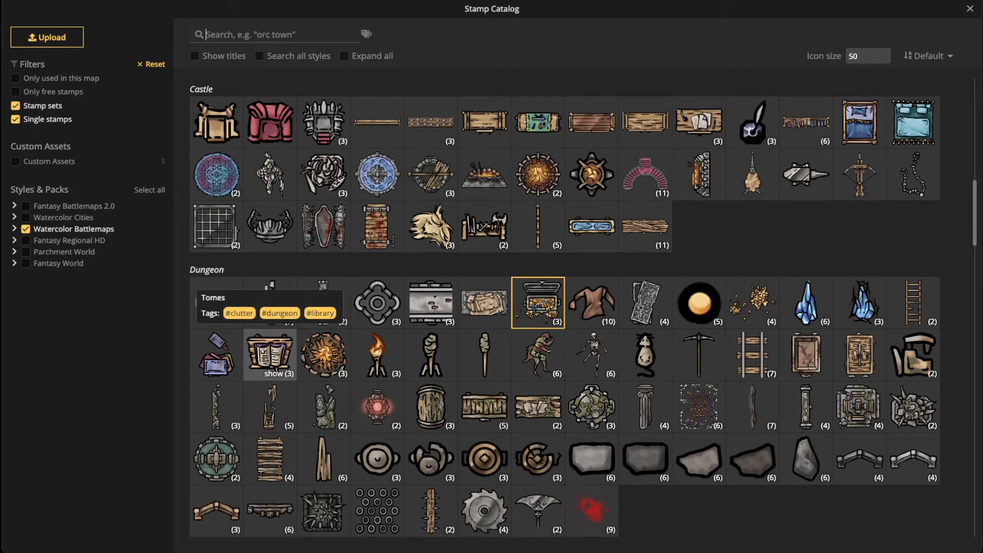
pyautogui.click(269, 353)
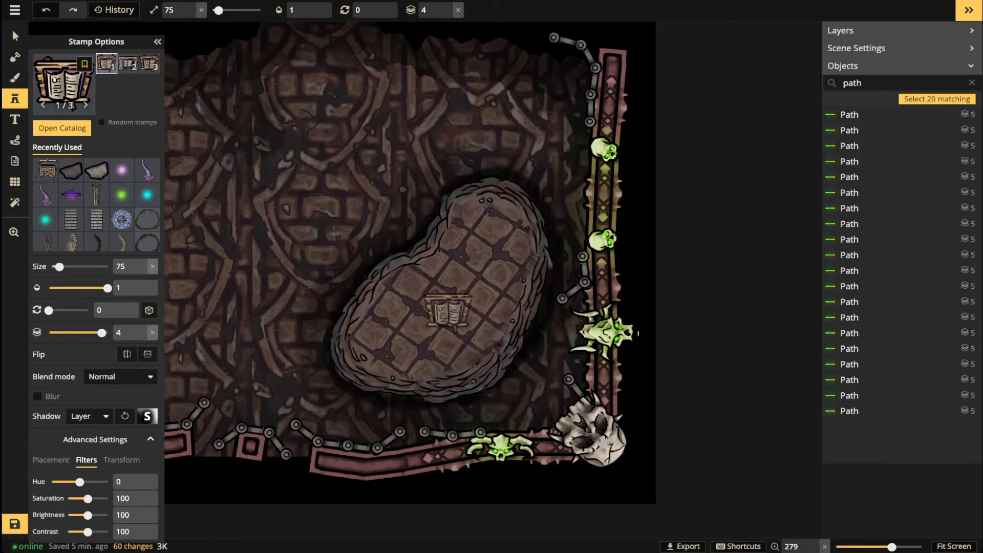
pyautogui.click(447, 311)
pyautogui.press('Escape')
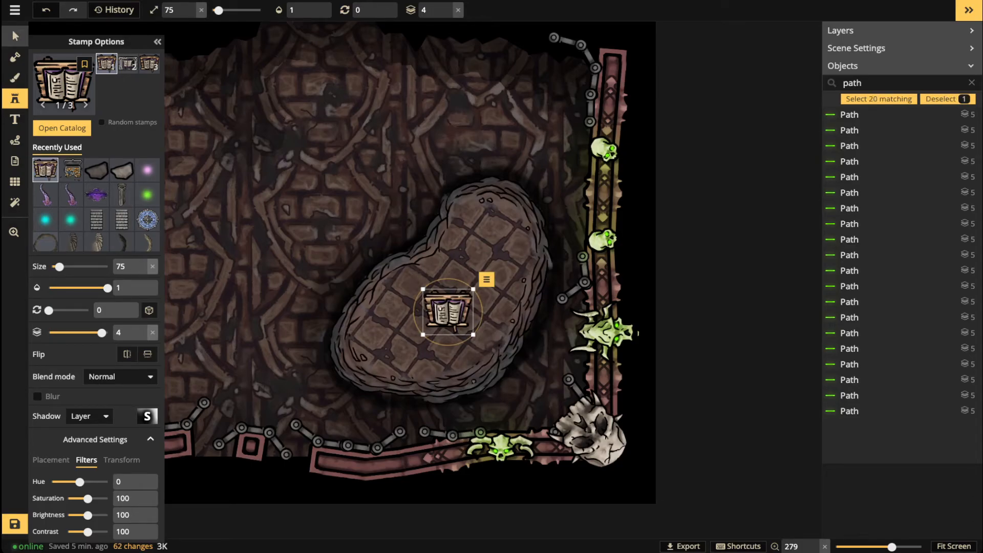
pyautogui.click(14, 36)
pyautogui.scroll(-5, 254, 222)
pyautogui.press('space')
pyautogui.moveTo(255, 222); pyautogui.dragTo(590, 236)
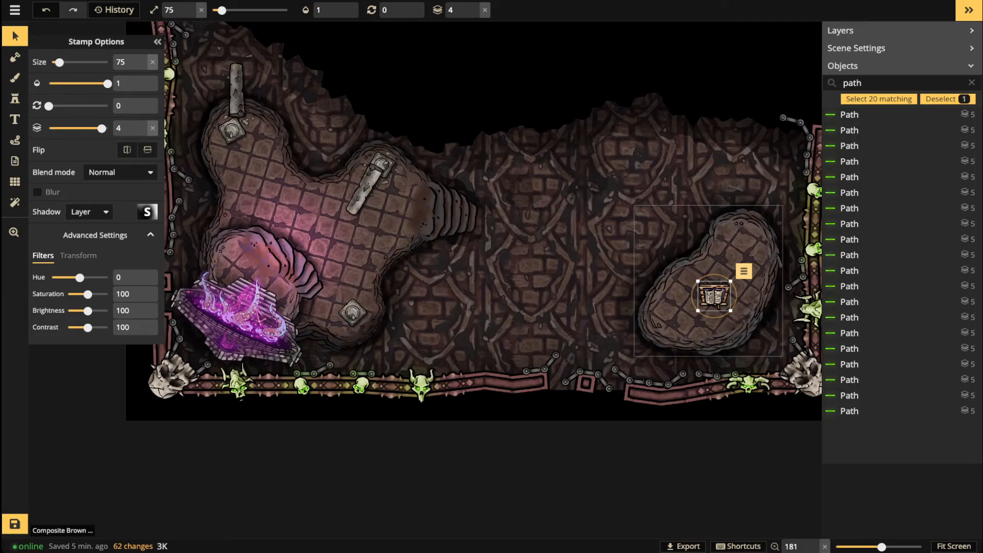
# Step: Nudge the tomes lectern down-left and tint it reddish with hue -41 and saturation 113
pyautogui.scroll(2, 697, 309)
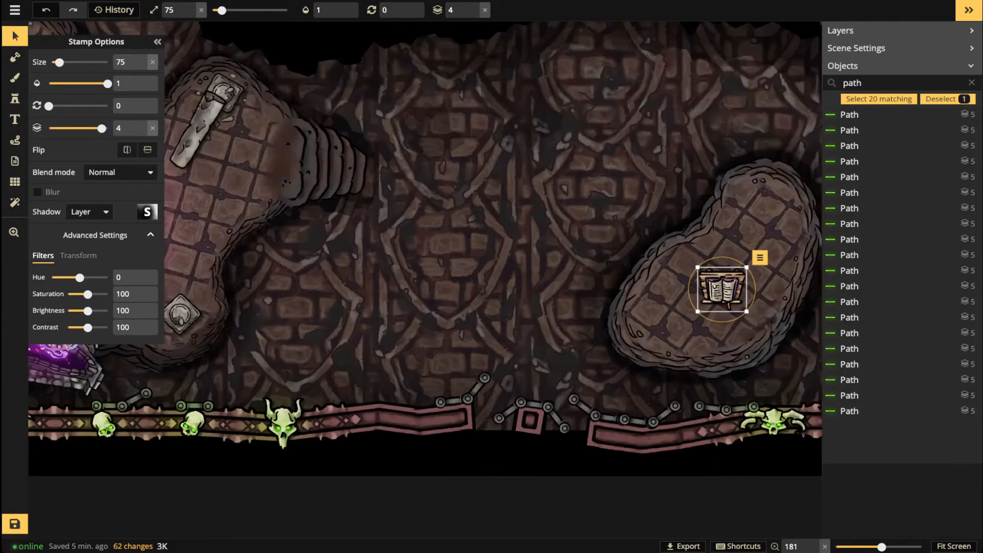
pyautogui.scroll(4, 721, 289)
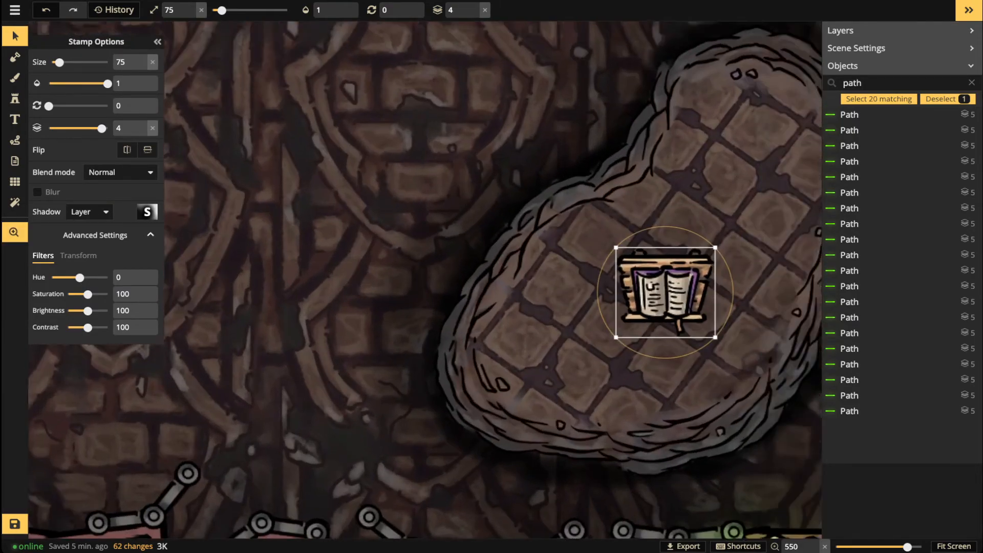
pyautogui.moveTo(665, 295); pyautogui.dragTo(538, 313)
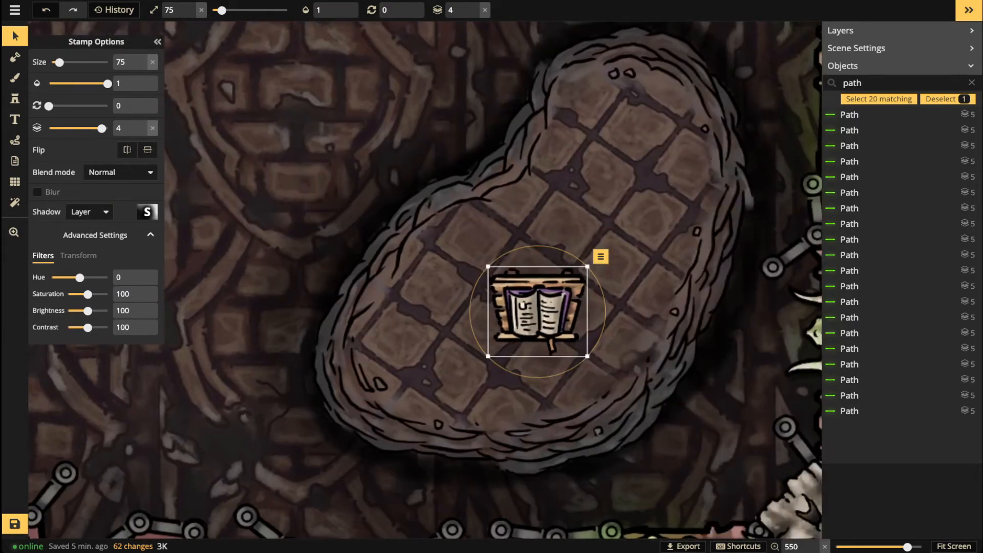
pyautogui.moveTo(80, 277); pyautogui.dragTo(88, 277)
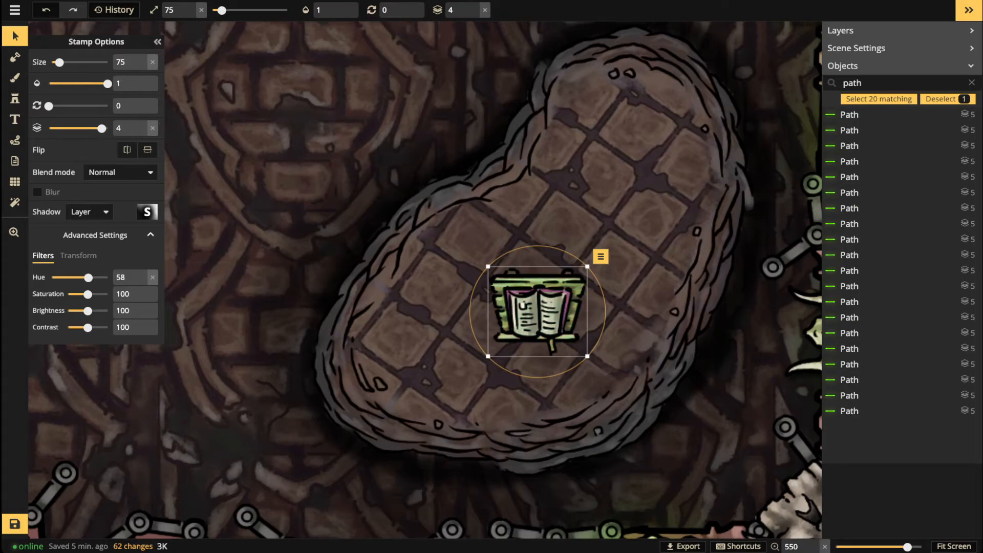
pyautogui.scroll(-13, 211, 366)
pyautogui.moveTo(211, 366); pyautogui.dragTo(537, 360)
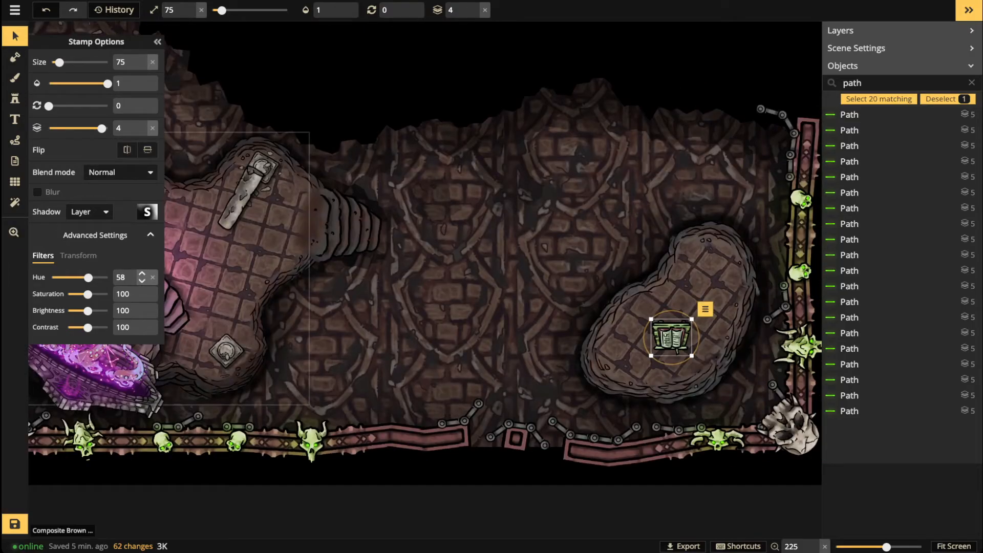
pyautogui.moveTo(88, 277)
pyautogui.mouseDown()
pyautogui.moveTo(72, 277)
pyautogui.moveTo(90, 294)
pyautogui.mouseUp()
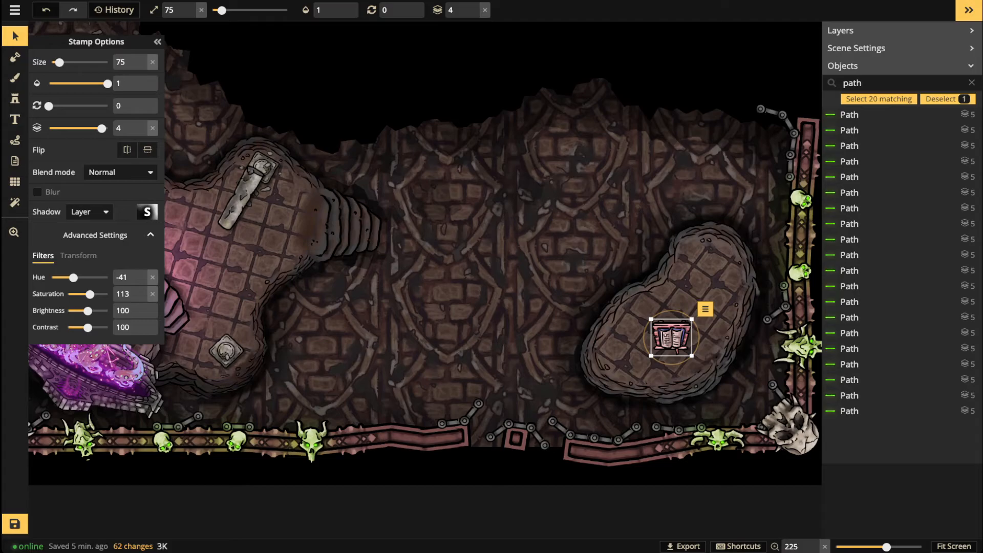
# Step: Move the book within the right chamber and rotate it to 266°
pyautogui.moveTo(671, 337); pyautogui.dragTo(709, 297)
pyautogui.press(',')
pyautogui.press(',')
pyautogui.press('space')
pyautogui.press(',')
pyautogui.press('.')
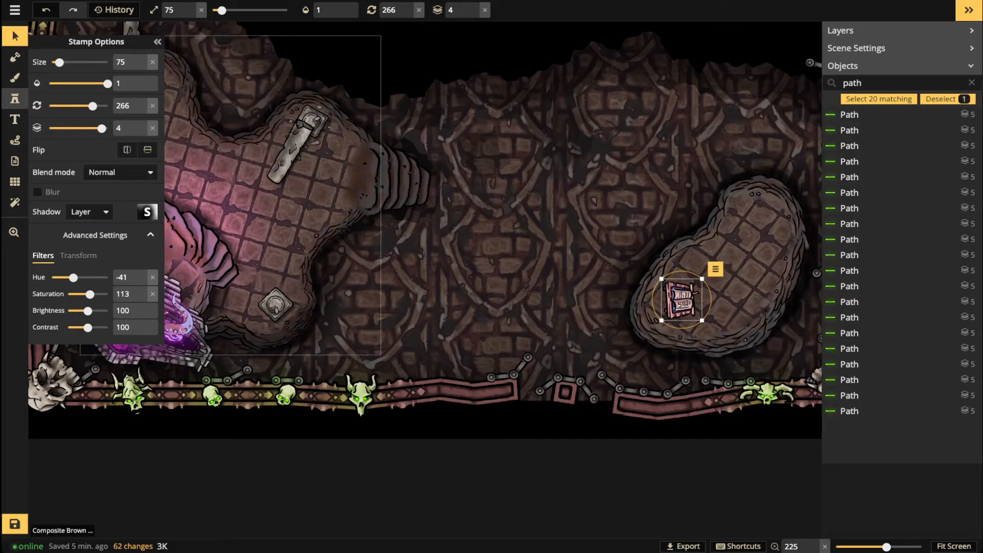
# Step: Search the catalog for 'stair' and place a Natural Stairs stamp on the map
pyautogui.click(15, 99)
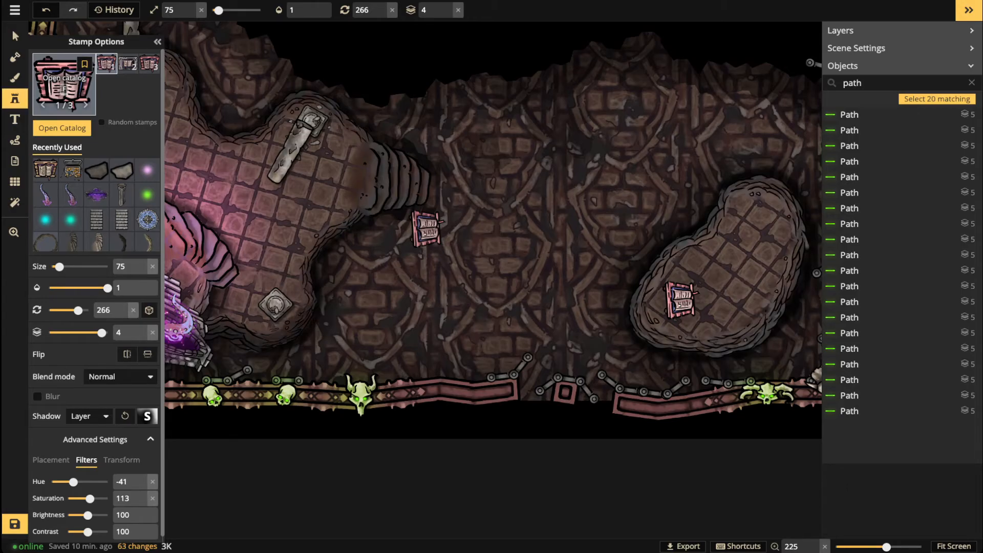
pyautogui.press('f')
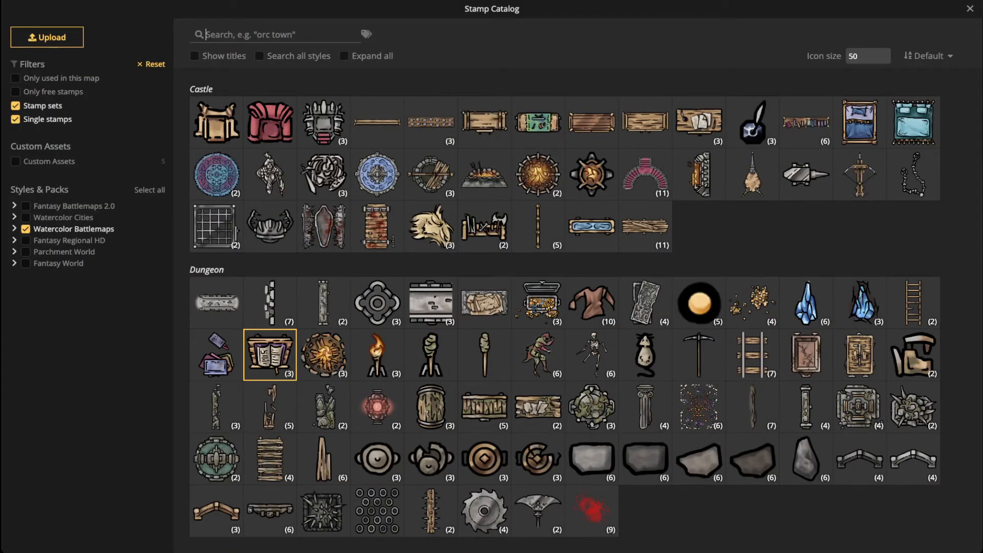
pyautogui.write('stair')
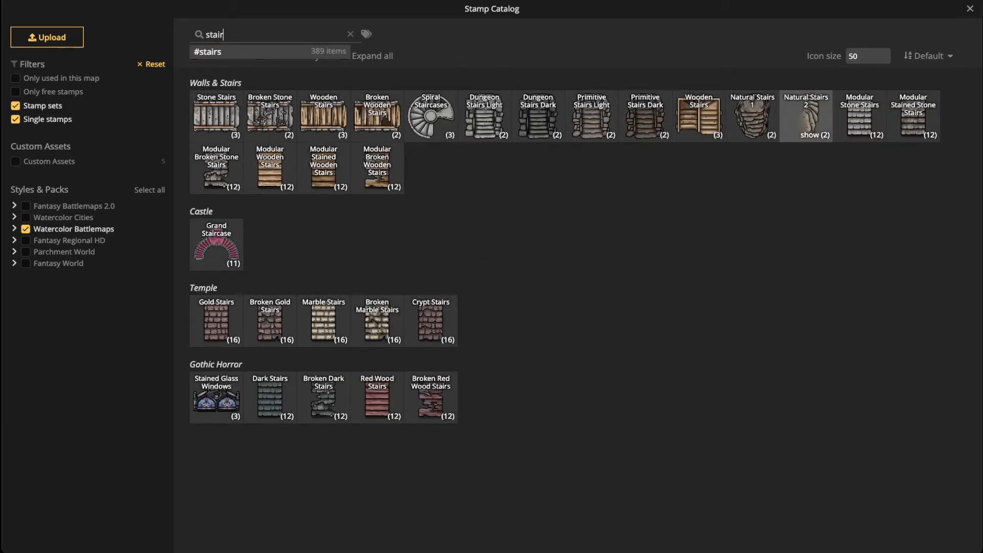
pyautogui.click(753, 118)
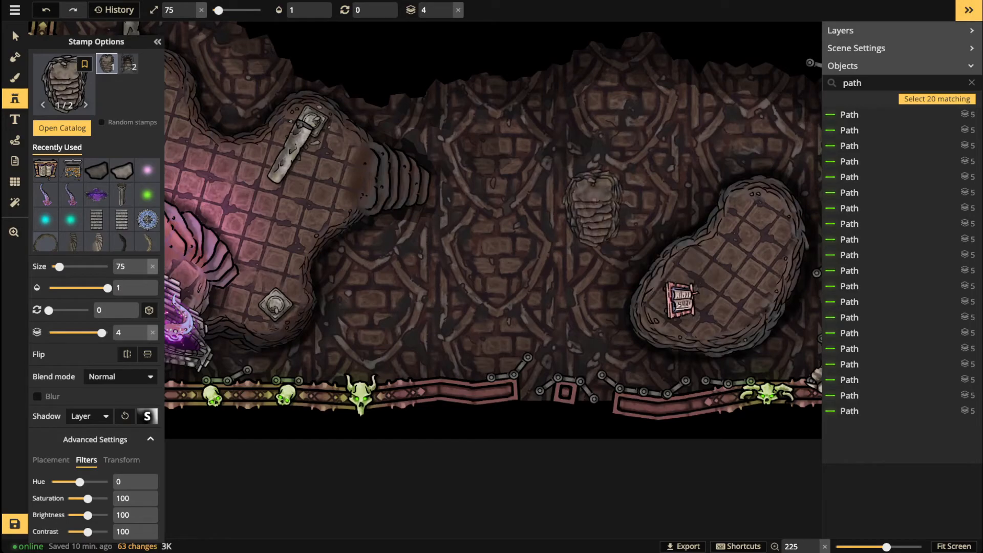
pyautogui.click(593, 207)
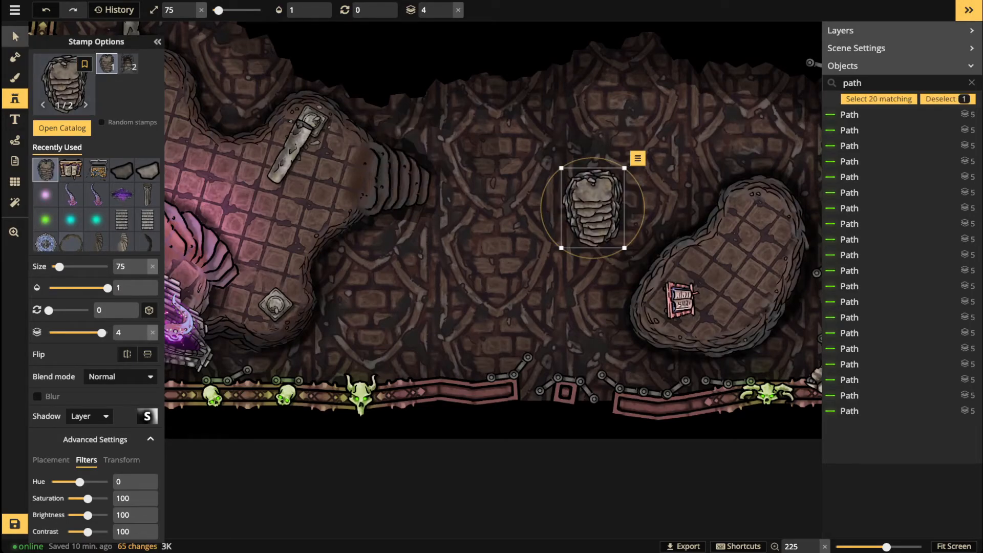
# Step: Give the stairs Luminosity blending and brightness 66, and move them onto the right chamber's ledge
pyautogui.click(15, 36)
pyautogui.scroll(5, 576, 230)
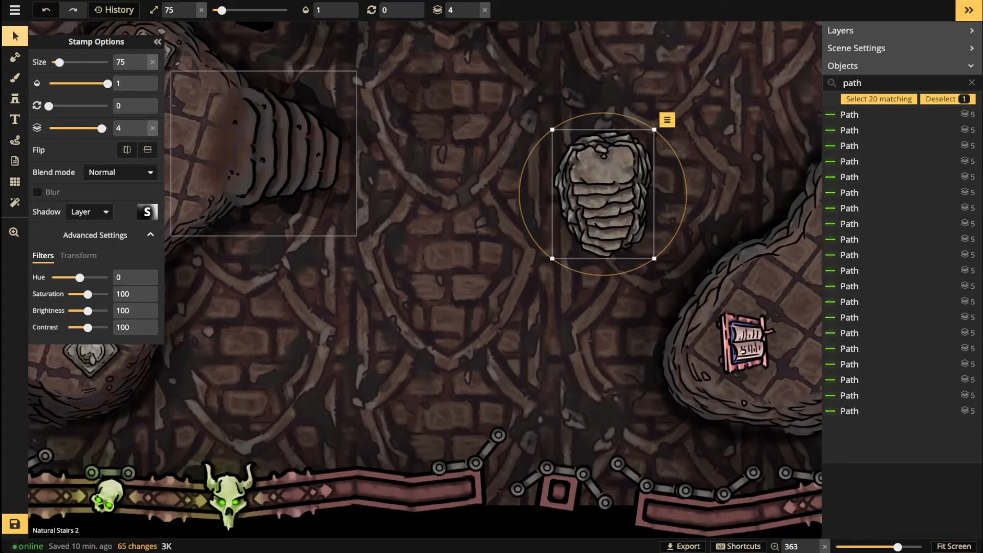
pyautogui.click(121, 172)
pyautogui.scroll(-2, 95, 282)
pyautogui.click(92, 355)
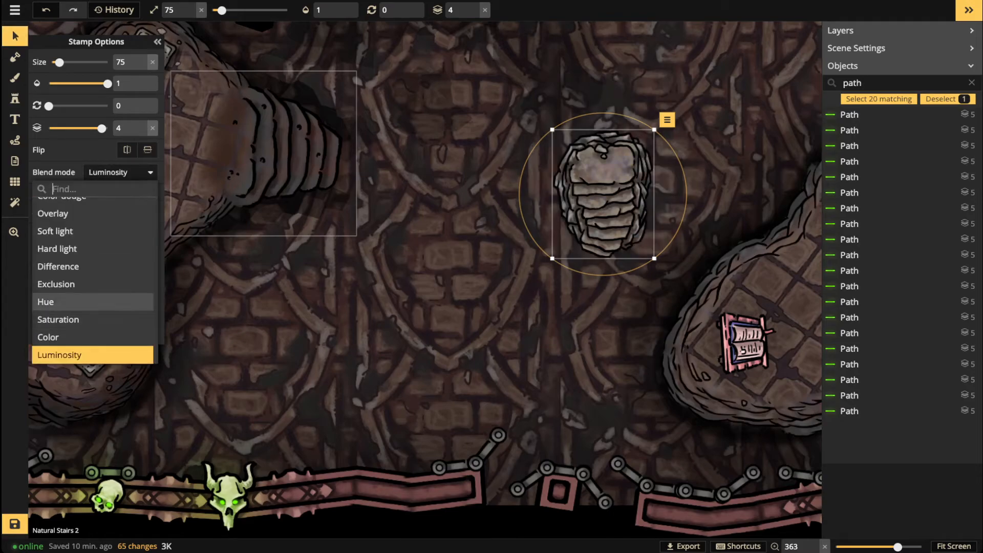
pyautogui.press('Escape')
pyautogui.moveTo(87, 311); pyautogui.dragTo(81, 311)
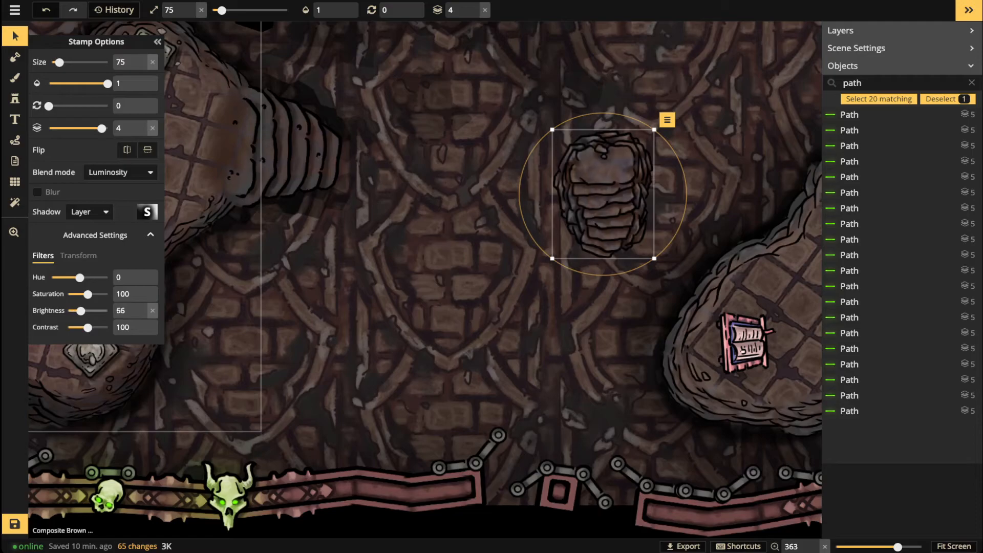
pyautogui.moveTo(603, 194); pyautogui.dragTo(753, 339)
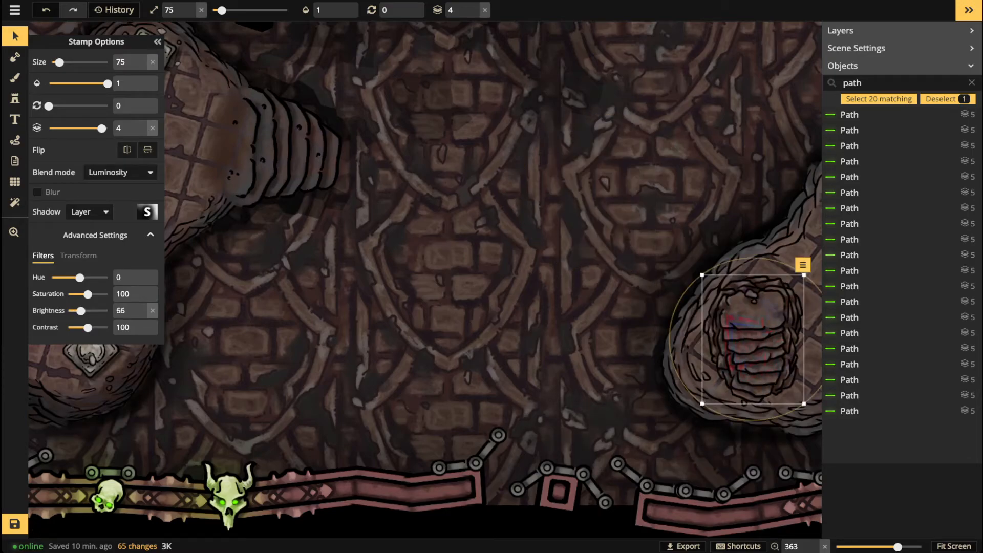
# Step: Nudge the tome lectern down onto the stairs
pyautogui.click(745, 340)
pyautogui.scroll(-1, 753, 347)
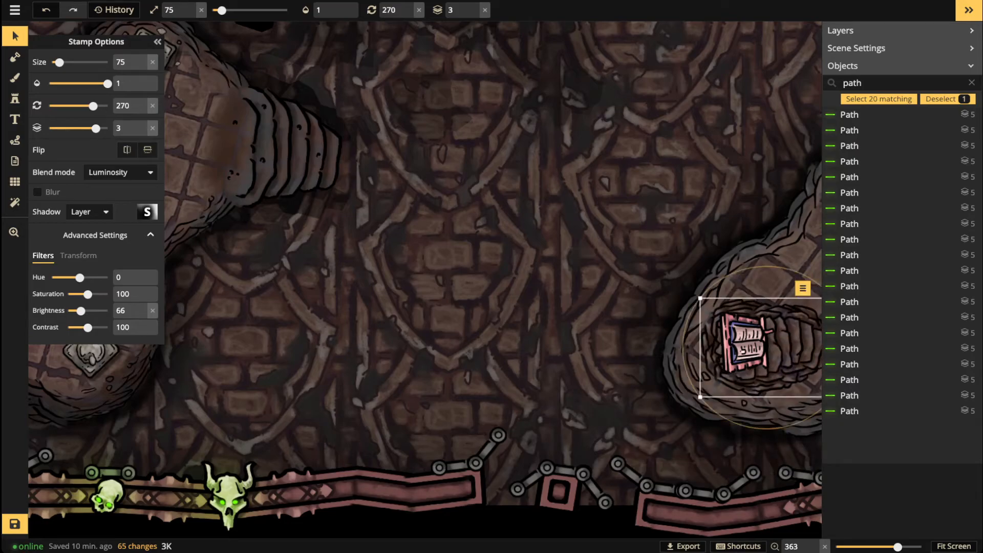
pyautogui.scroll(4, 766, 350)
pyautogui.moveTo(766, 350); pyautogui.dragTo(380, 247)
pyautogui.scroll(2, 355, 256)
pyautogui.scroll(-1, 377, 250)
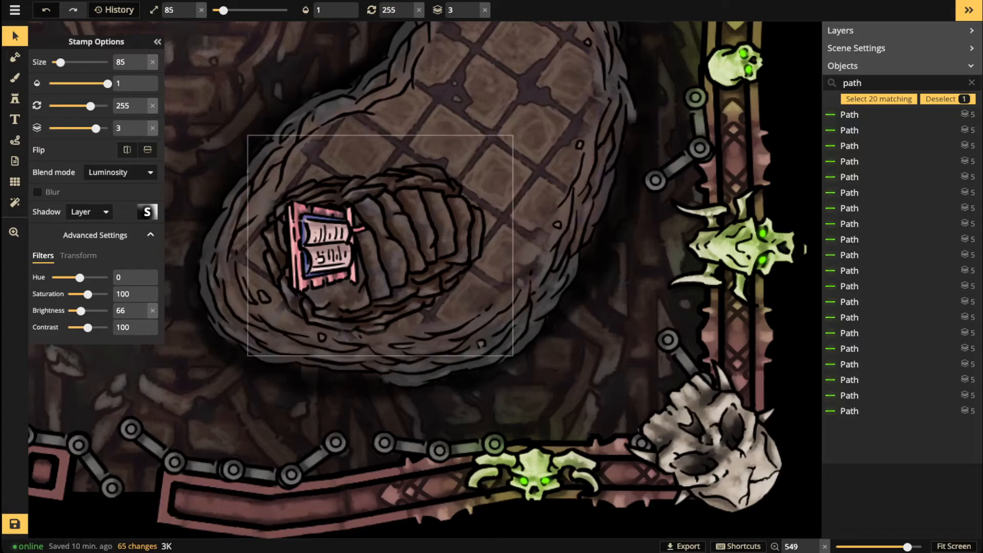
pyautogui.scroll(-1, 381, 248)
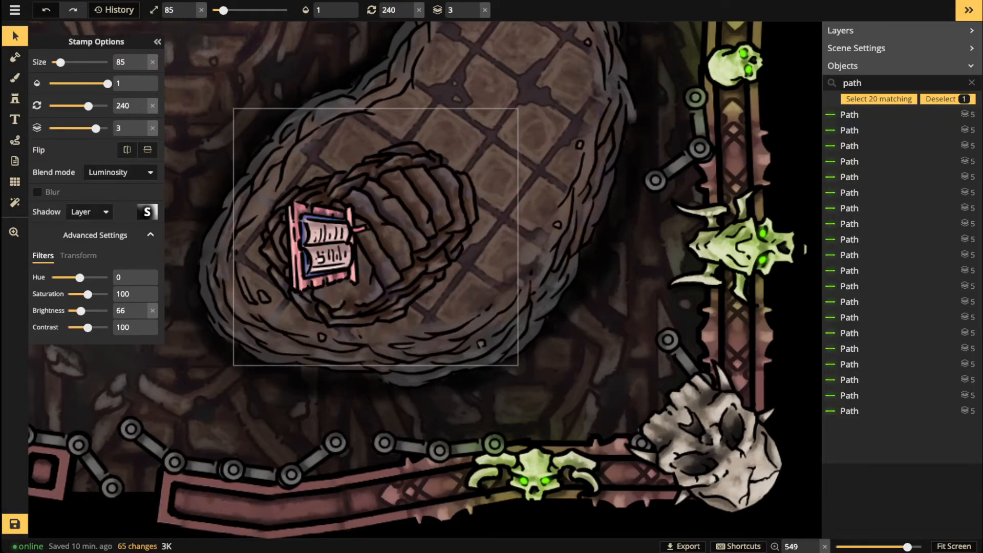
pyautogui.click(326, 246)
pyautogui.scroll(-1, 326, 246)
pyautogui.moveTo(326, 246); pyautogui.dragTo(326, 258)
pyautogui.scroll(-4, 308, 263)
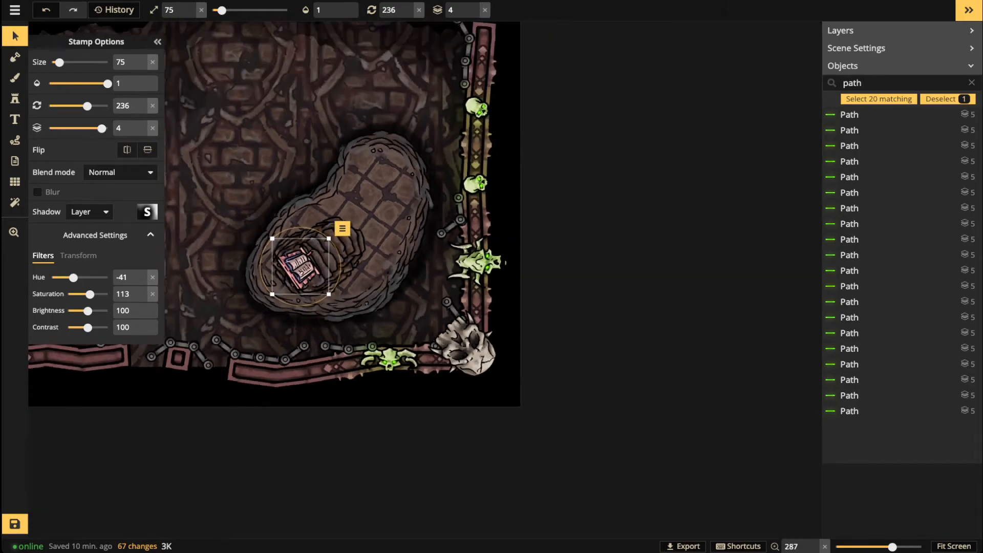
pyautogui.press('Escape')
pyautogui.scroll(-3, 302, 264)
pyautogui.moveTo(307, 266); pyautogui.dragTo(643, 279)
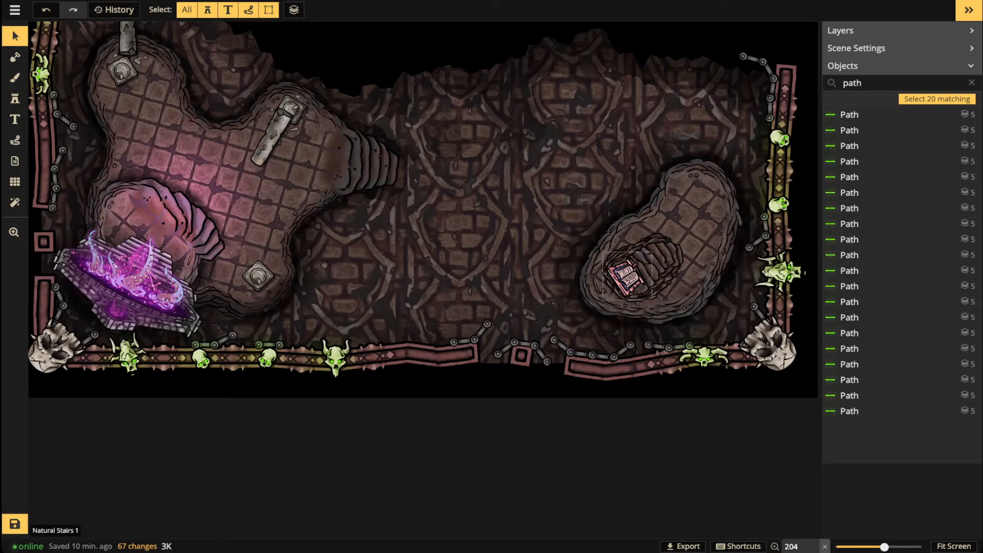
# Step: Rotate the stairs and book together and shift them up-right
pyautogui.click(658, 264)
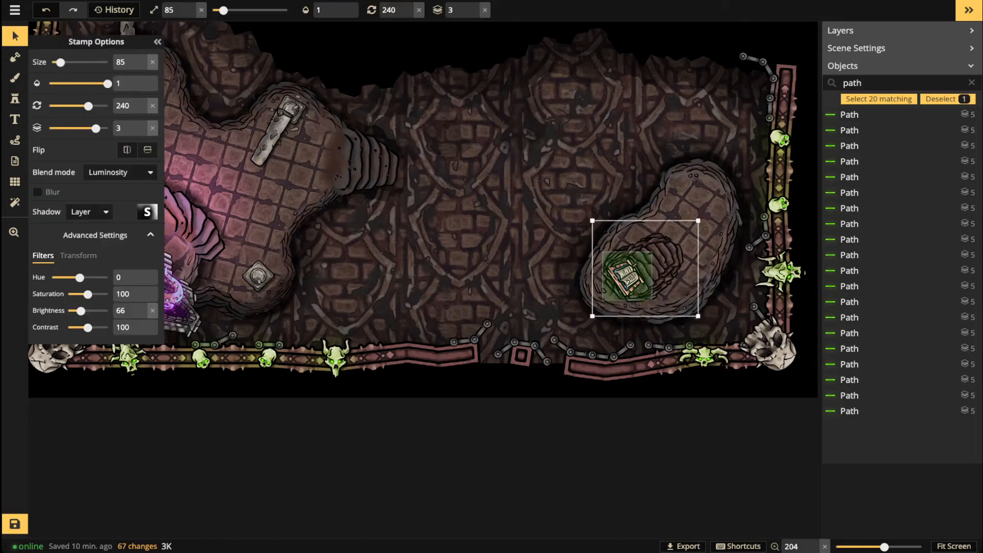
pyautogui.keyDown('shift'); pyautogui.click(626, 277); pyautogui.keyUp('shift')
pyautogui.moveTo(633, 338); pyautogui.dragTo(631, 198)
pyautogui.moveTo(646, 267); pyautogui.dragTo(690, 217)
pyautogui.scroll(-2, 464, 158)
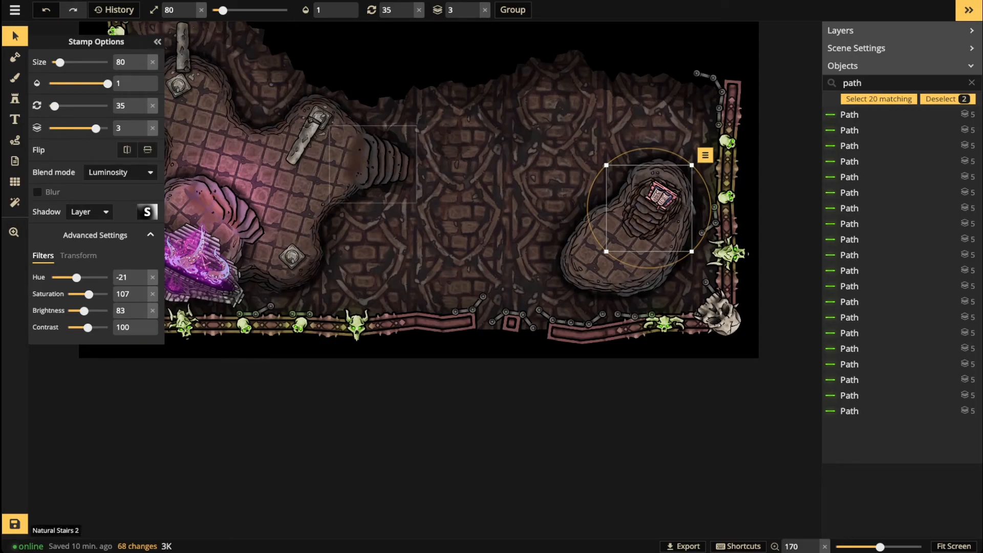
# Step: Flip the stairs horizontally, rotate them slightly, raise their layer, and move them left
pyautogui.click(379, 163)
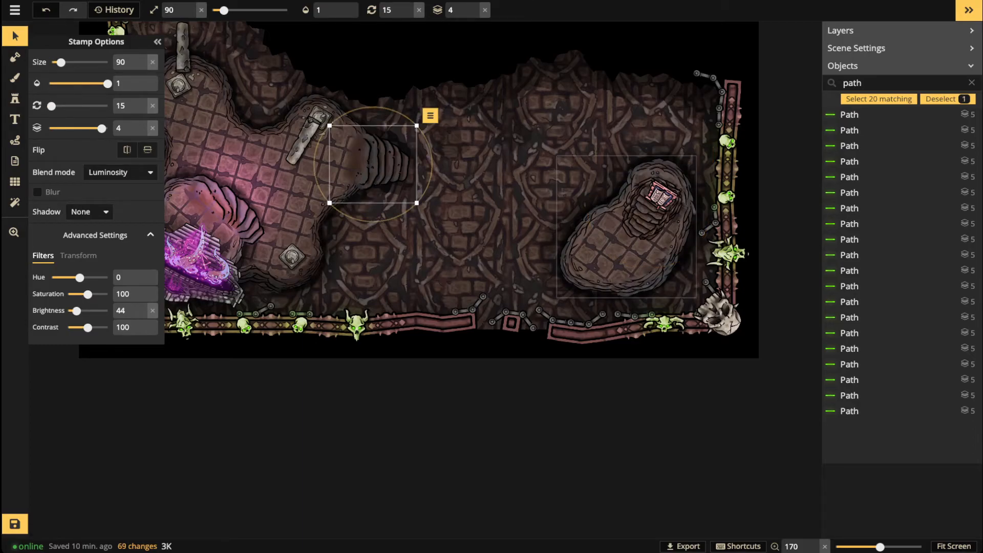
pyautogui.click(635, 232)
pyautogui.click(650, 216)
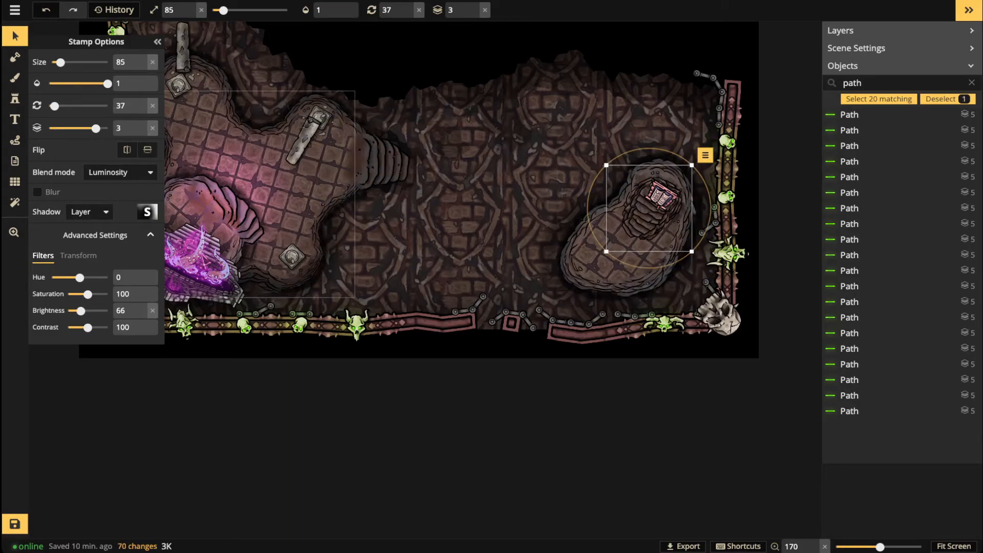
pyautogui.click(127, 150)
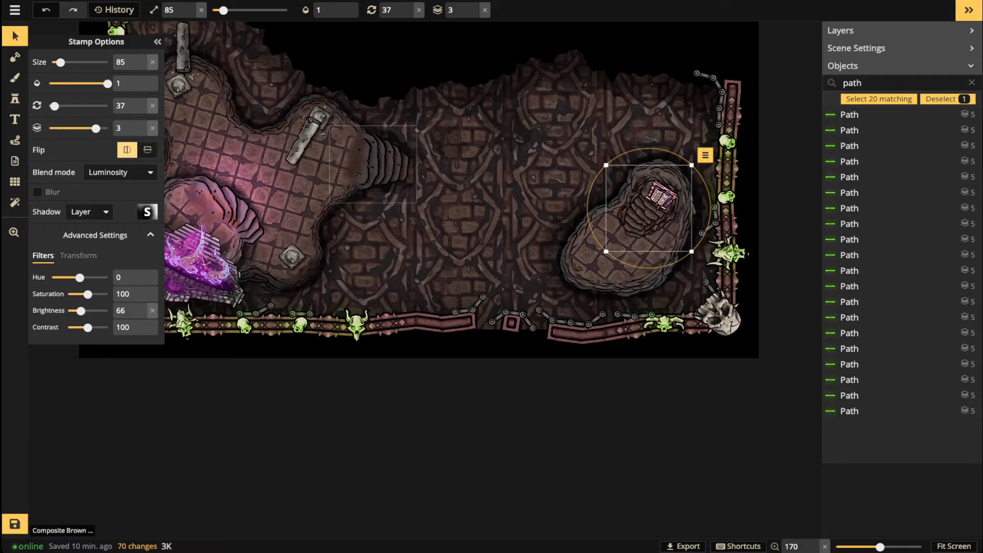
pyautogui.moveTo(648, 219); pyautogui.dragTo(648, 219)
pyautogui.moveTo(646, 269); pyautogui.dragTo(653, 268)
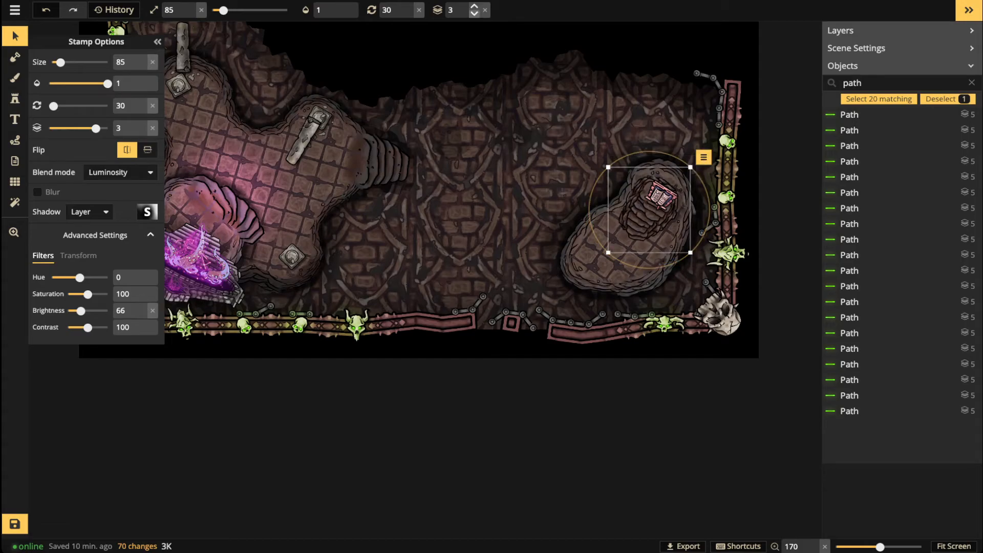
pyautogui.click(474, 7)
pyautogui.moveTo(647, 216); pyautogui.dragTo(574, 206)
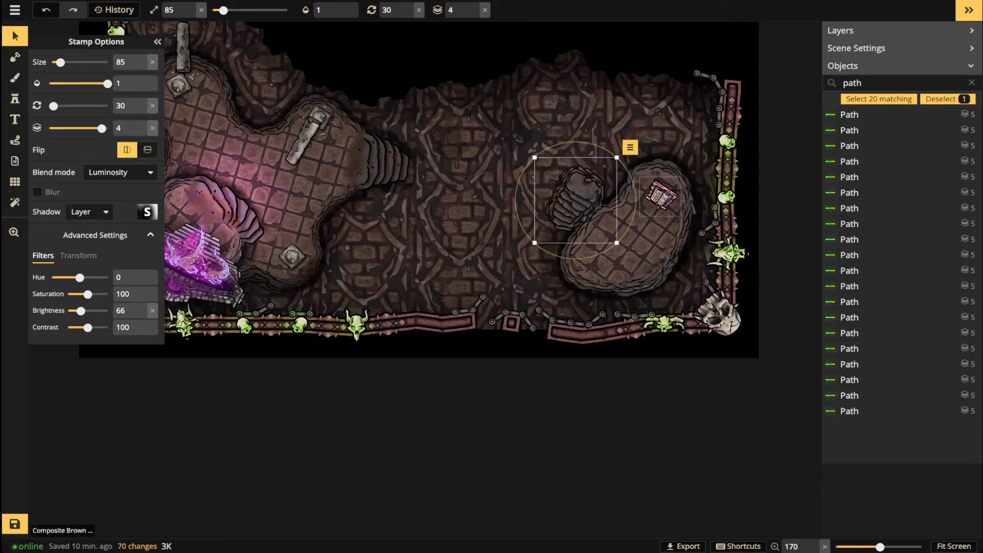
# Step: Raise the book to layer 5 on top of the stairs and rotate both together
pyautogui.click(661, 196)
pyautogui.click(474, 5)
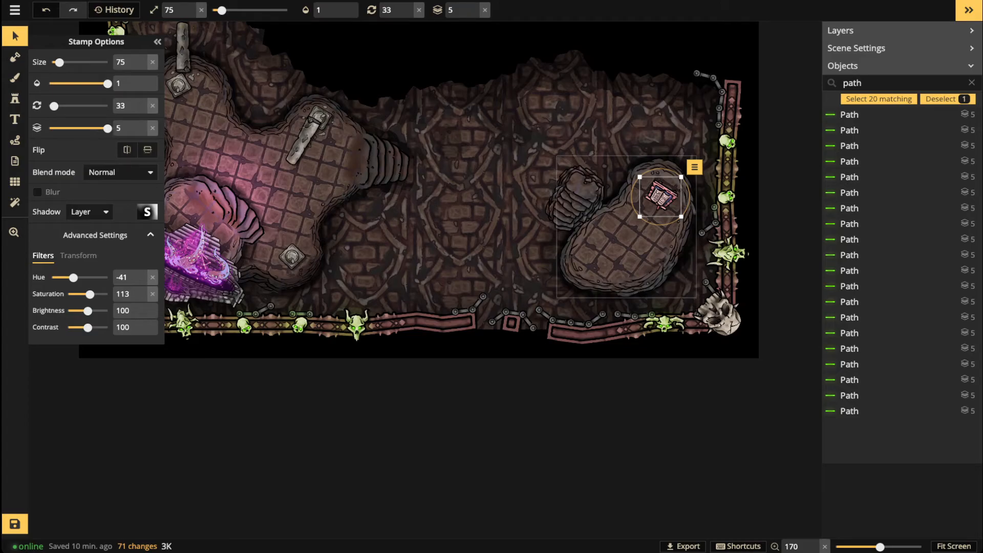
pyautogui.moveTo(661, 196); pyautogui.dragTo(646, 214)
pyautogui.keyDown('shift'); pyautogui.click(569, 209); pyautogui.keyUp('shift')
pyautogui.moveTo(706, 182); pyautogui.dragTo(613, 248)
pyautogui.scroll(-5, 341, 162)
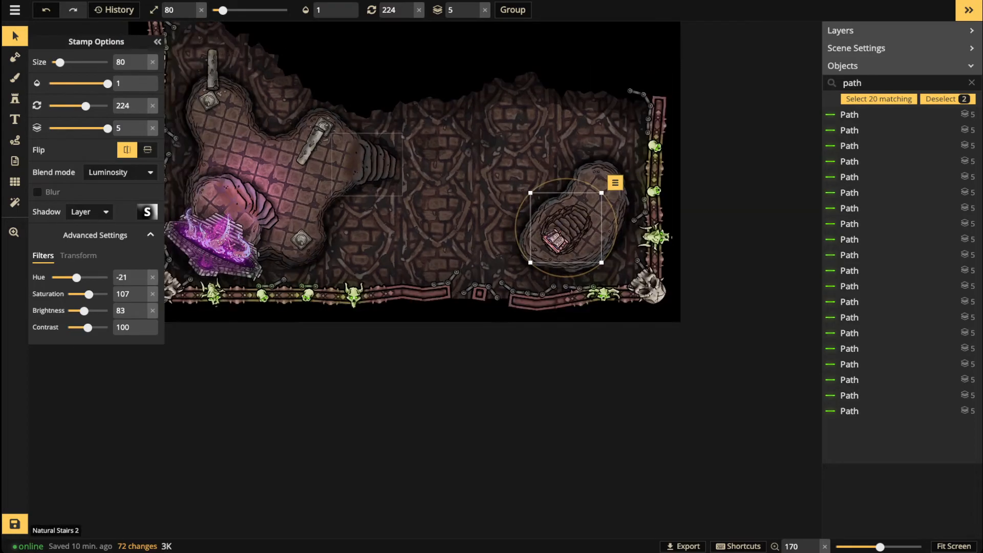
pyautogui.press('Escape')
pyautogui.scroll(-2, 252, 162)
# Step: Undo test green paths and the last stair move, then place the stair-and-tome piece on the right platform
pyautogui.click(15, 140)
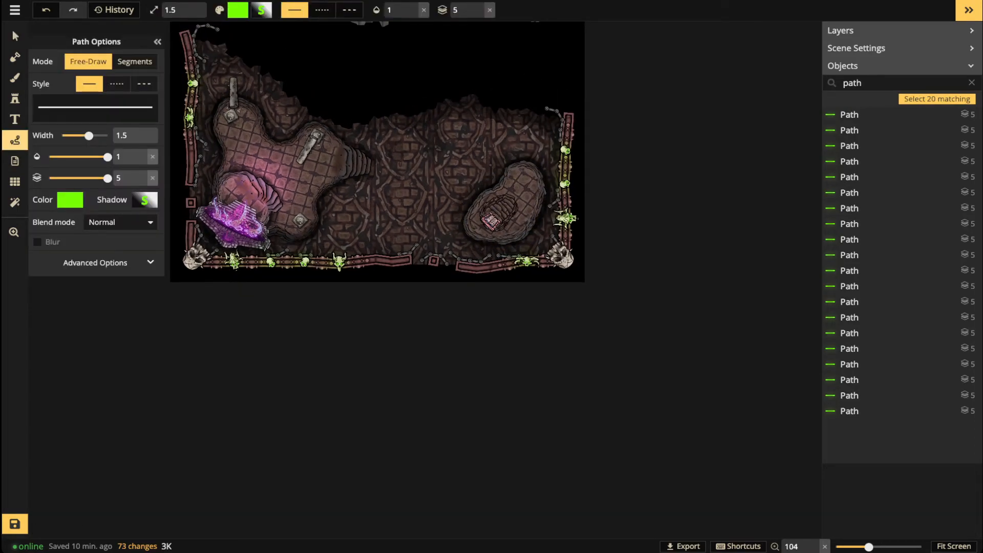
pyautogui.moveTo(194, 200); pyautogui.dragTo(211, 209)
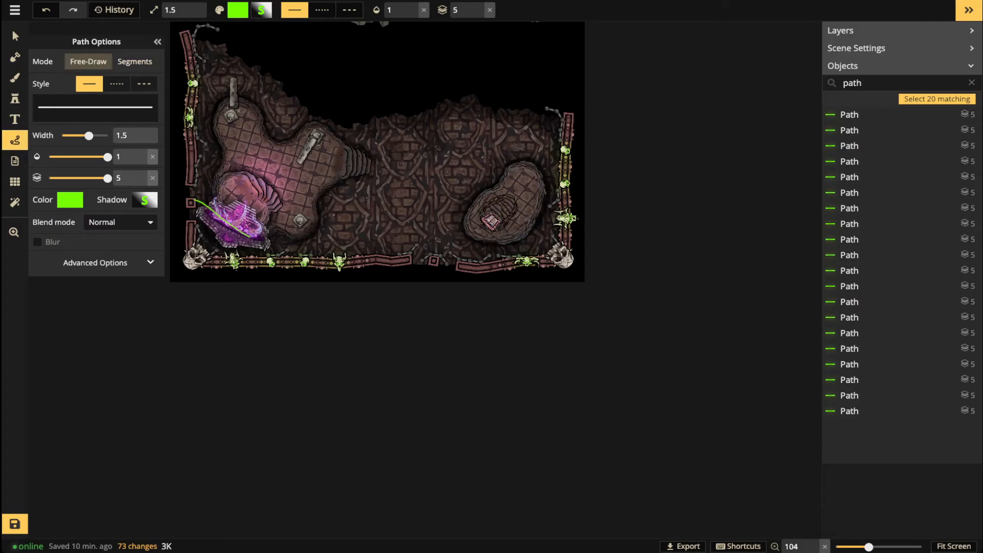
pyautogui.moveTo(250, 237); pyautogui.dragTo(287, 258)
pyautogui.moveTo(458, 209); pyautogui.dragTo(535, 260)
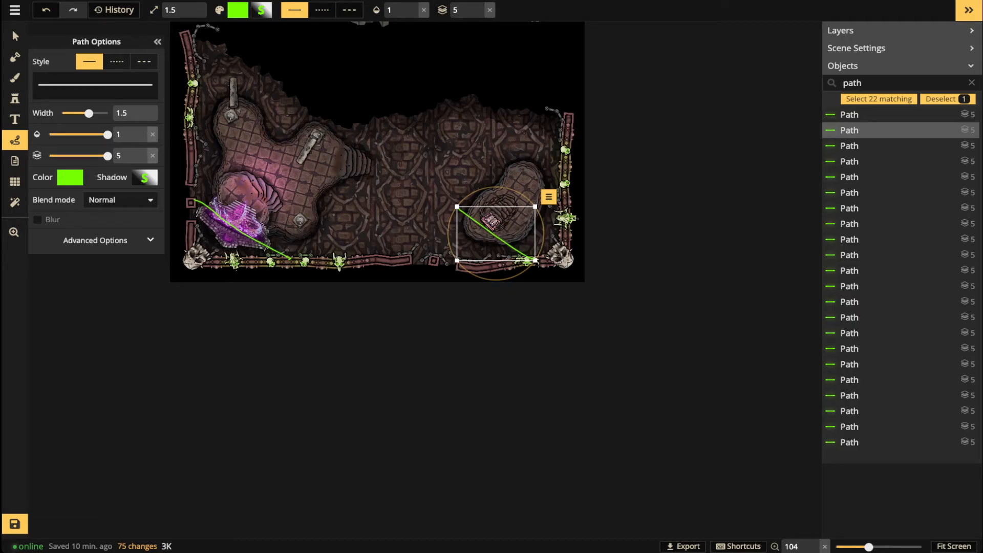
pyautogui.hotkey('ctrl', 'z')
pyautogui.hotkey('ctrl', 'z')
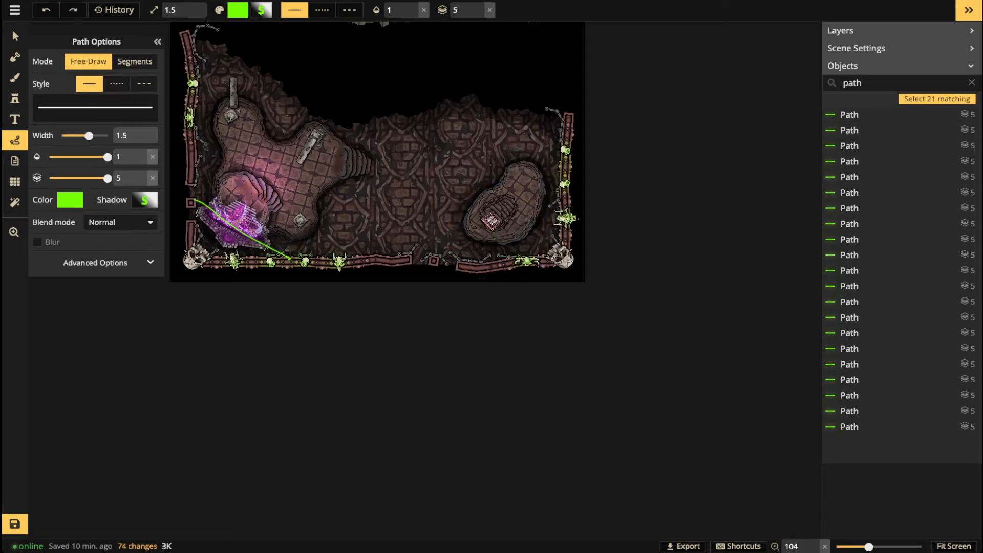
pyautogui.hotkey('ctrl', 'z')
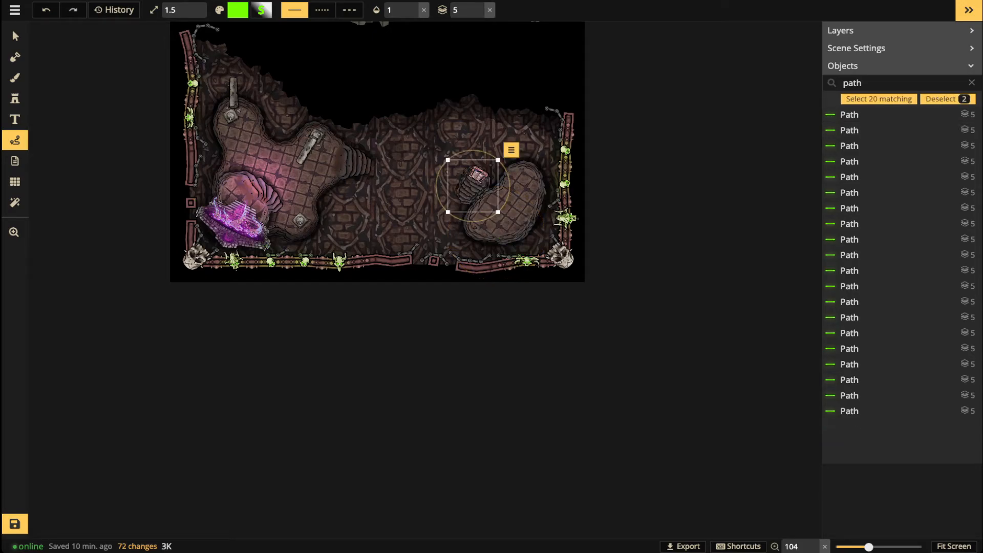
pyautogui.moveTo(472, 185); pyautogui.dragTo(519, 194)
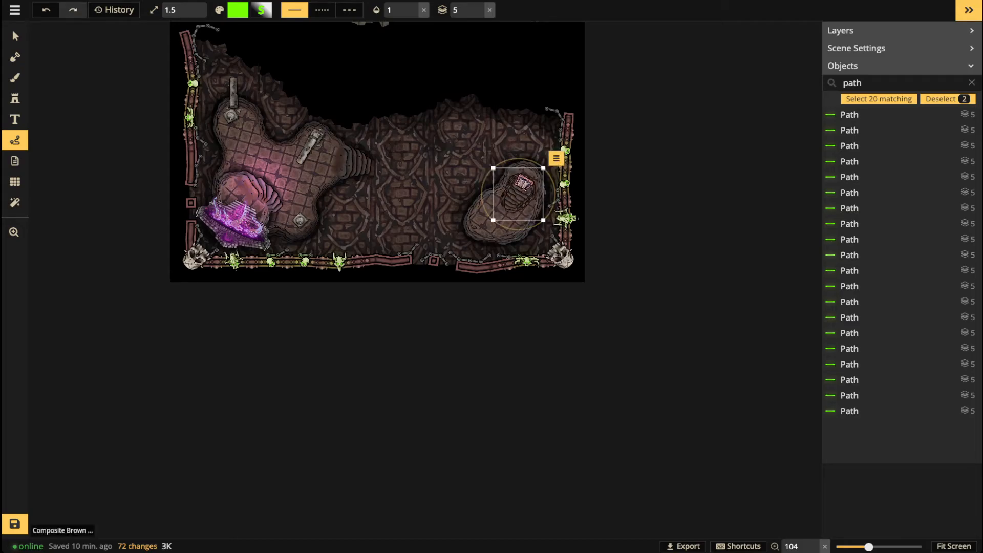
# Step: Draw test paths across the lower left and right room, then remove them
pyautogui.moveTo(210, 234); pyautogui.dragTo(298, 308)
pyautogui.press('Delete')
pyautogui.moveTo(179, 204); pyautogui.dragTo(287, 276)
pyautogui.press('Escape')
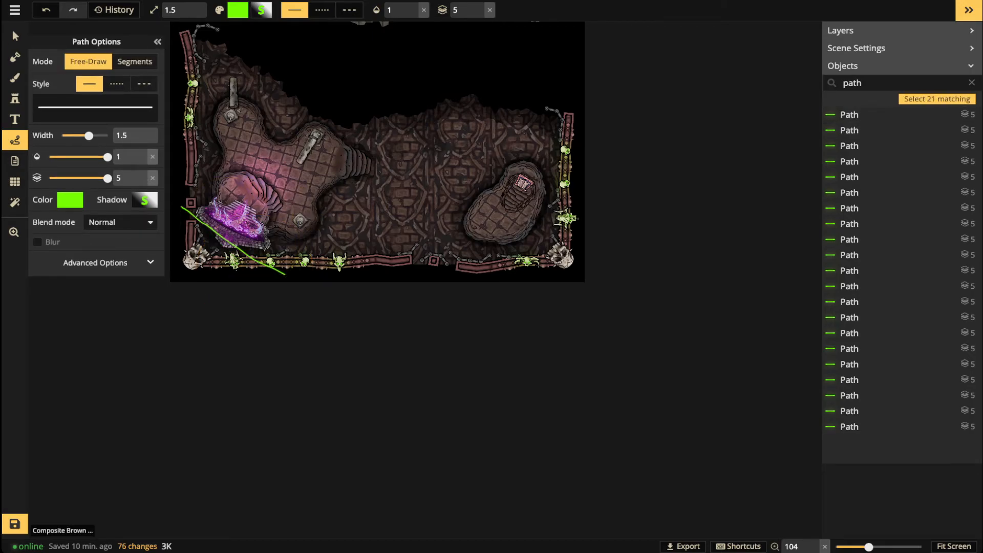
pyautogui.moveTo(496, 156); pyautogui.dragTo(585, 205)
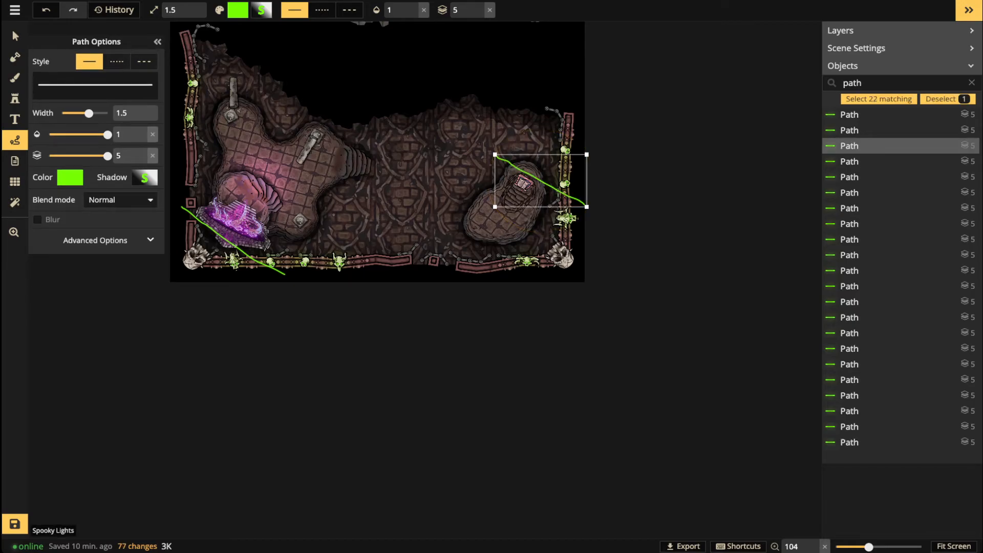
pyautogui.hotkey('ctrl', 'z')
pyautogui.hotkey('ctrl', 'z')
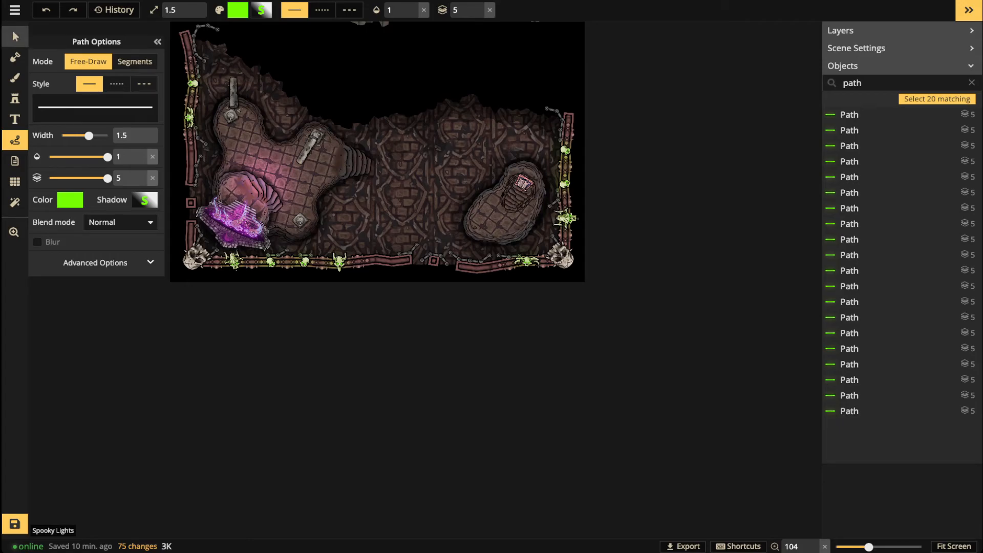
# Step: Select the right room's platform and draw a curving path across the central floor
pyautogui.click(15, 36)
pyautogui.scroll(-3, 257, 228)
pyautogui.moveTo(256, 227); pyautogui.dragTo(348, 291)
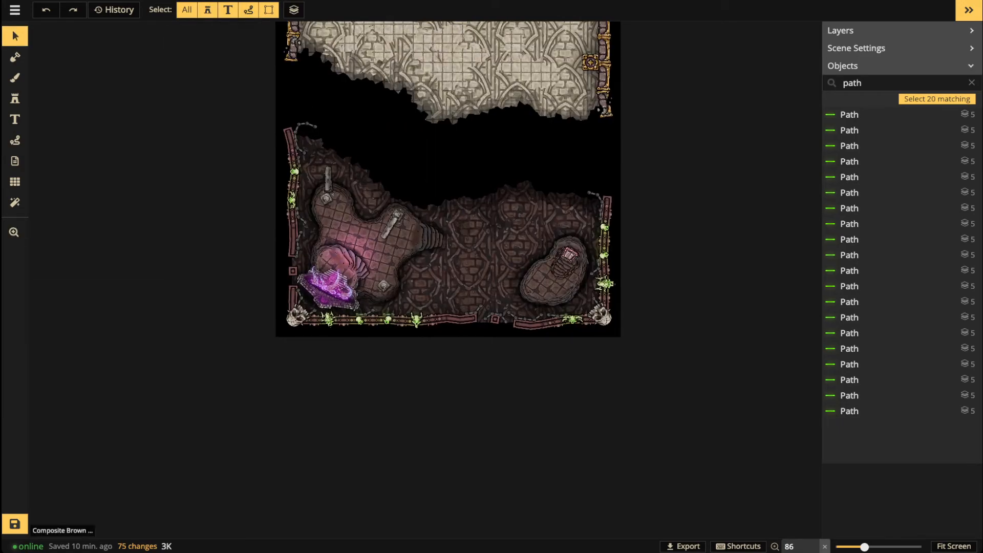
pyautogui.scroll(3, 548, 309)
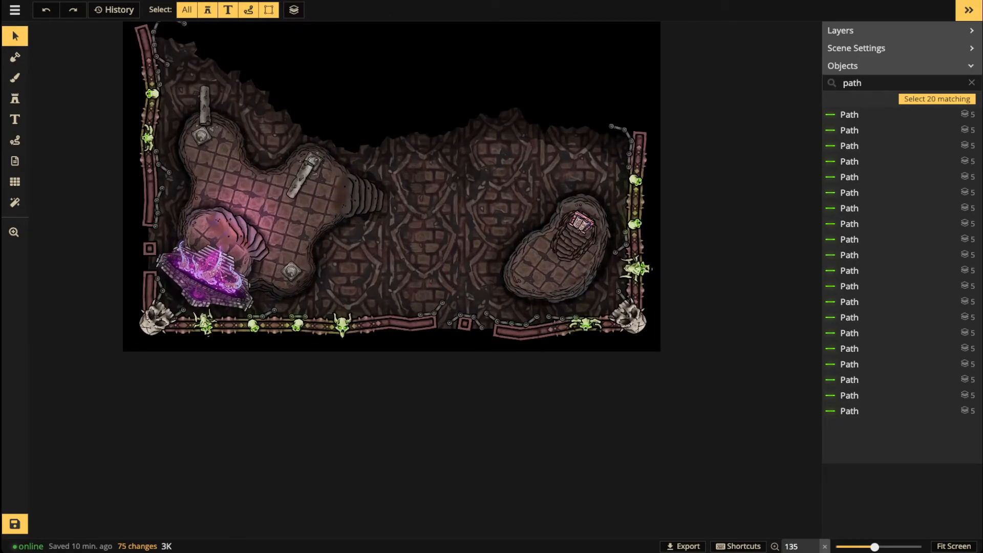
pyautogui.moveTo(508, 164); pyautogui.dragTo(473, 194)
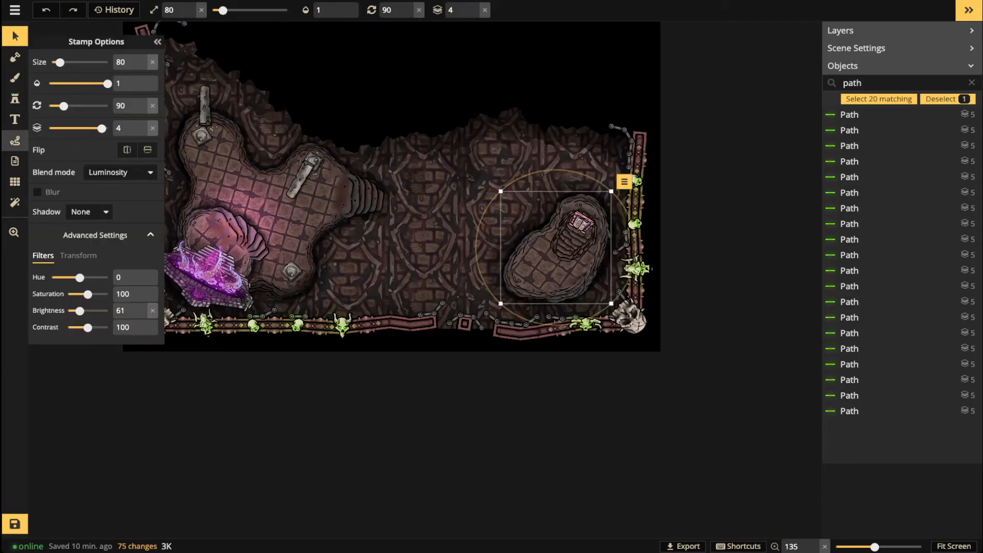
pyautogui.click(15, 140)
pyautogui.moveTo(505, 157)
pyautogui.mouseDown()
pyautogui.moveTo(473, 232)
pyautogui.moveTo(362, 288)
pyautogui.mouseUp()
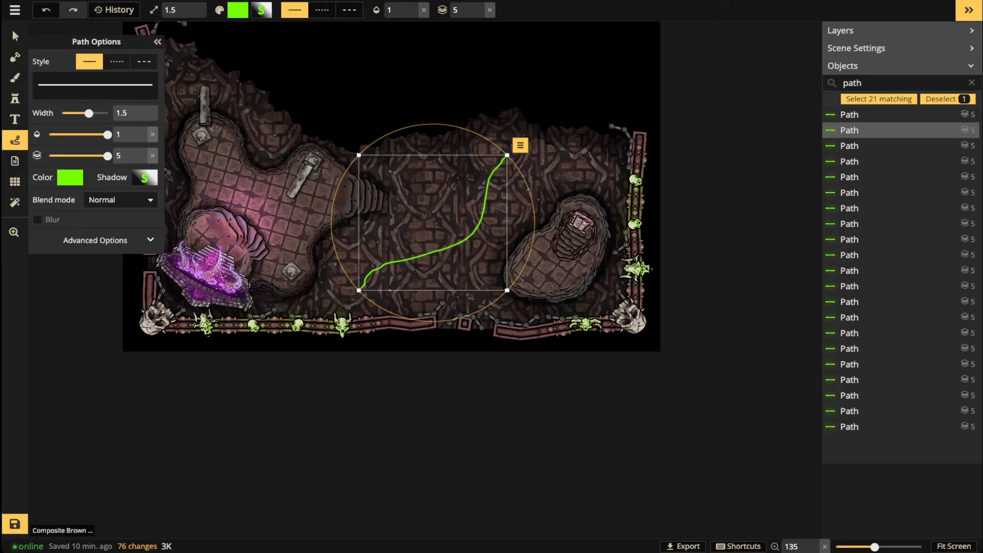
pyautogui.press('Escape')
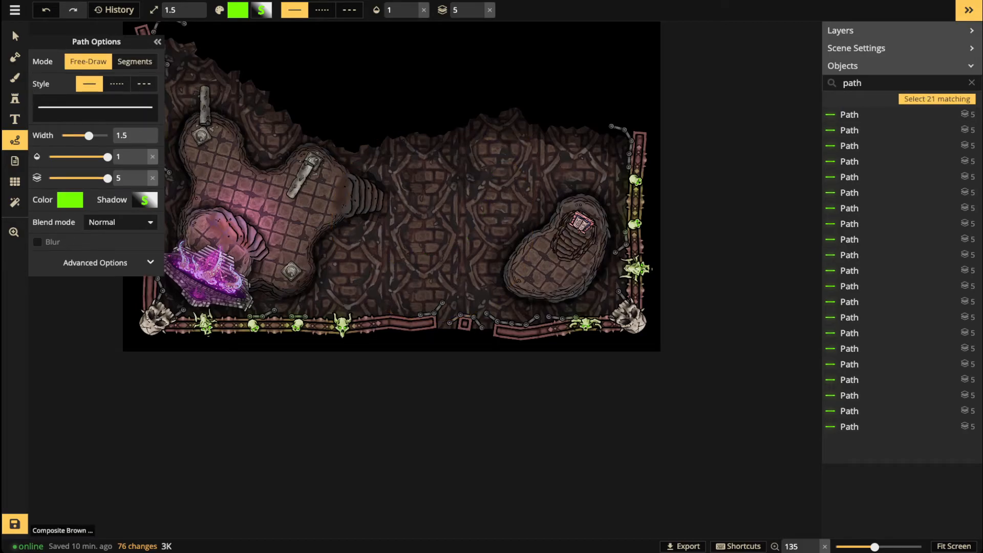
pyautogui.press('b')
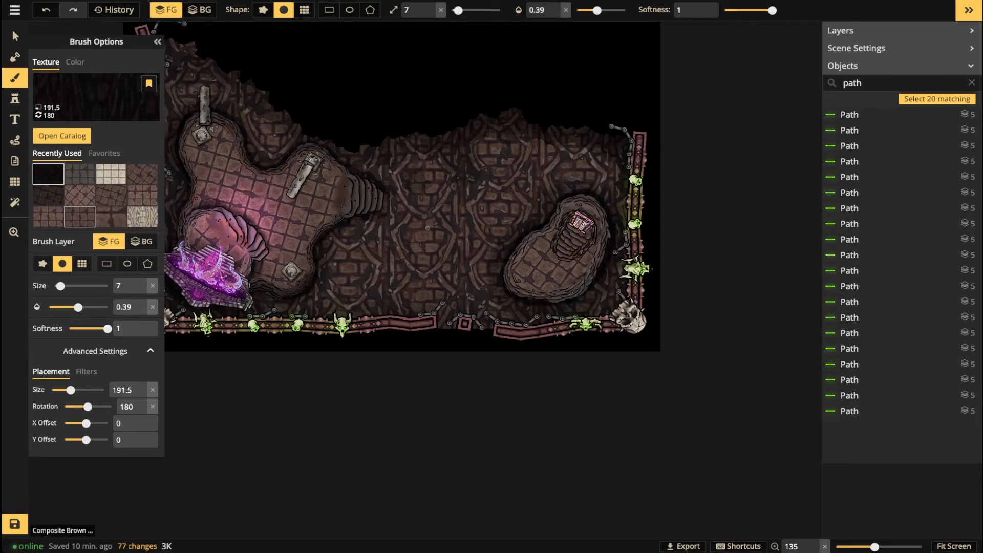
# Step: Set up the brown tile texture brush with brightness 65, a rough-edged shape and size 39
pyautogui.click(80, 216)
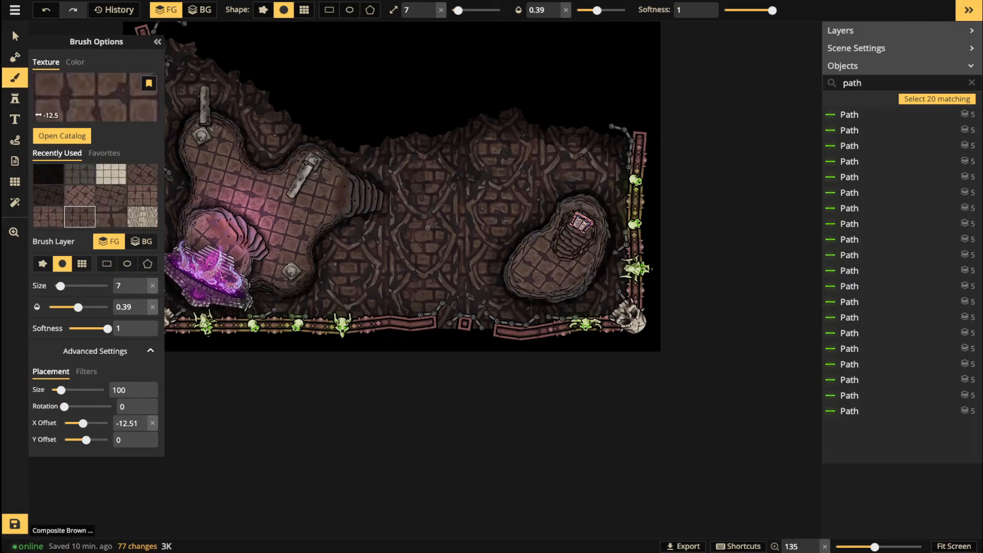
pyautogui.click(86, 372)
pyautogui.moveTo(87, 424); pyautogui.dragTo(80, 423)
pyautogui.click(263, 9)
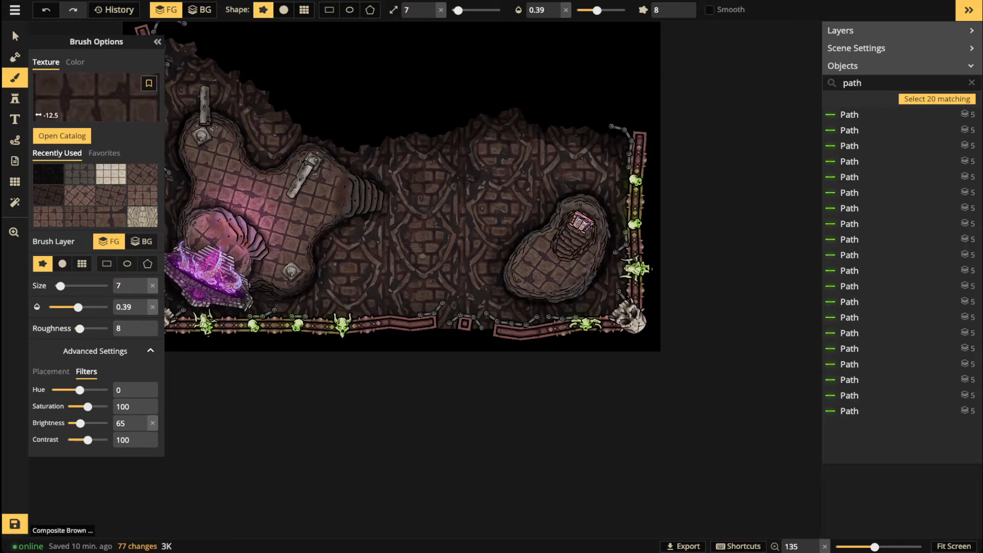
pyautogui.click(474, 10)
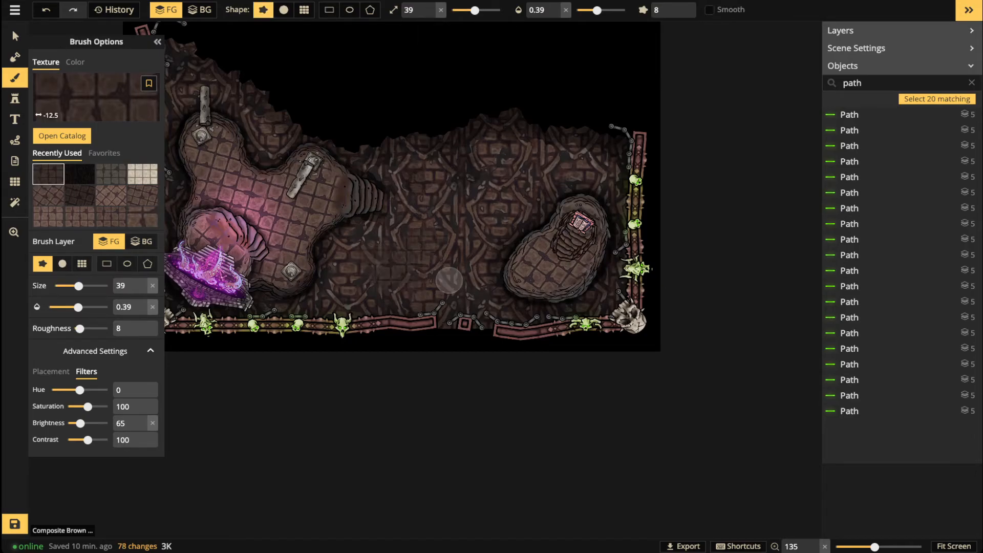
# Step: Paint tile texture across the central floor and around the right platform
pyautogui.moveTo(404, 243)
pyautogui.mouseDown()
pyautogui.moveTo(442, 202)
pyautogui.moveTo(438, 192)
pyautogui.moveTo(485, 202)
pyautogui.moveTo(476, 216)
pyautogui.moveTo(500, 218)
pyautogui.moveTo(452, 276)
pyautogui.mouseUp()
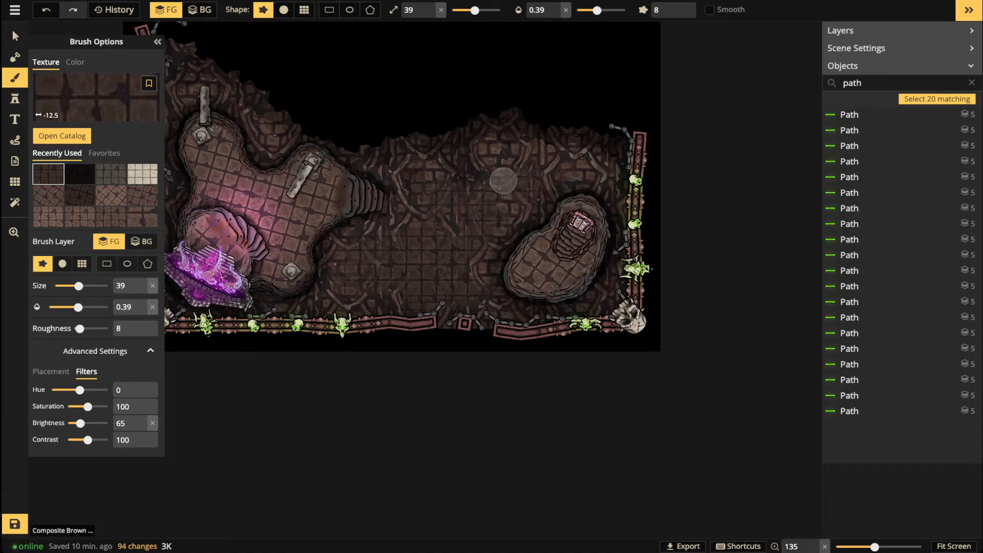
pyautogui.moveTo(504, 181); pyautogui.dragTo(500, 224)
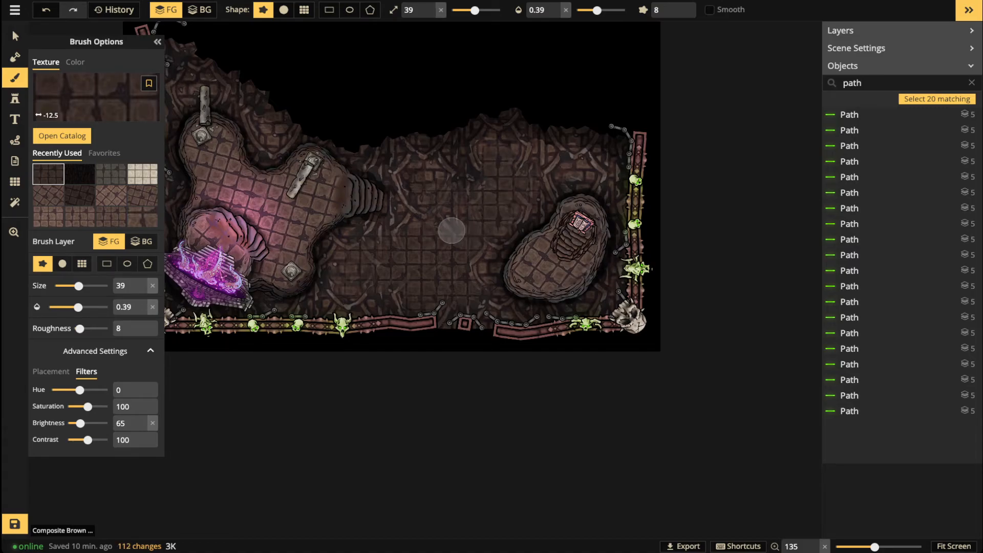
pyautogui.moveTo(426, 189); pyautogui.dragTo(423, 181)
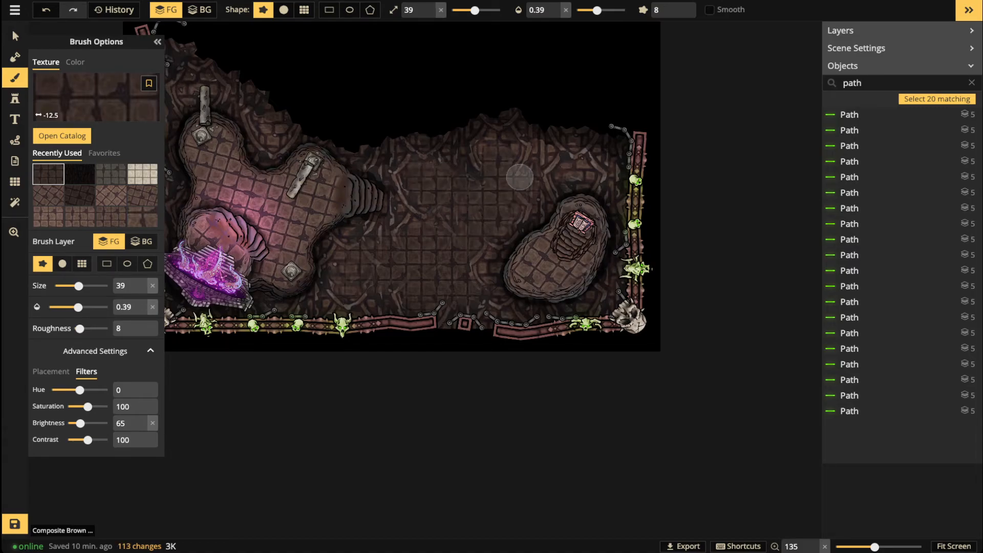
pyautogui.moveTo(564, 185); pyautogui.dragTo(562, 169)
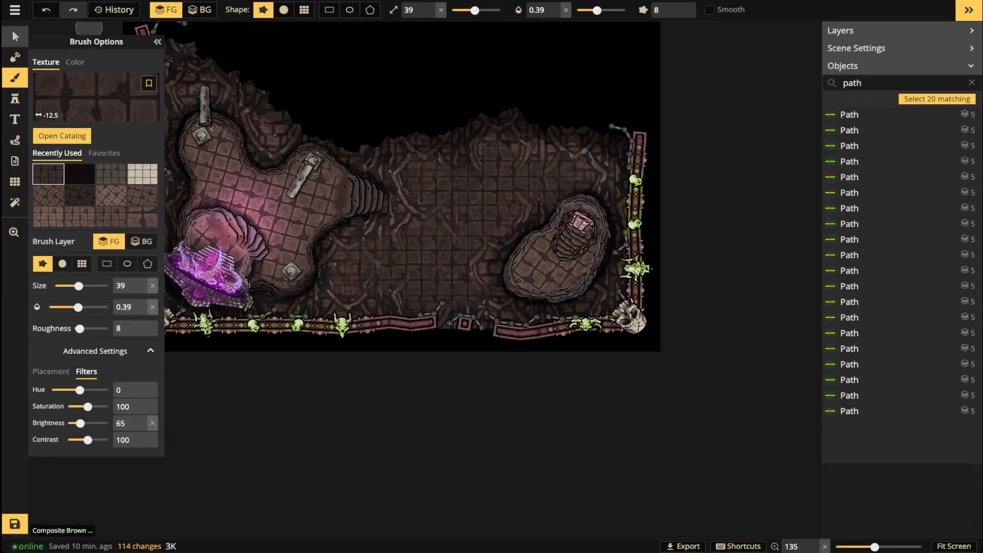
# Step: Pan and zoom around the map to review the painted tile floor
pyautogui.click(14, 36)
pyautogui.scroll(-2, 347, 211)
pyautogui.scroll(-2, 349, 205)
pyautogui.press('space')
pyautogui.moveTo(349, 205); pyautogui.dragTo(414, 232)
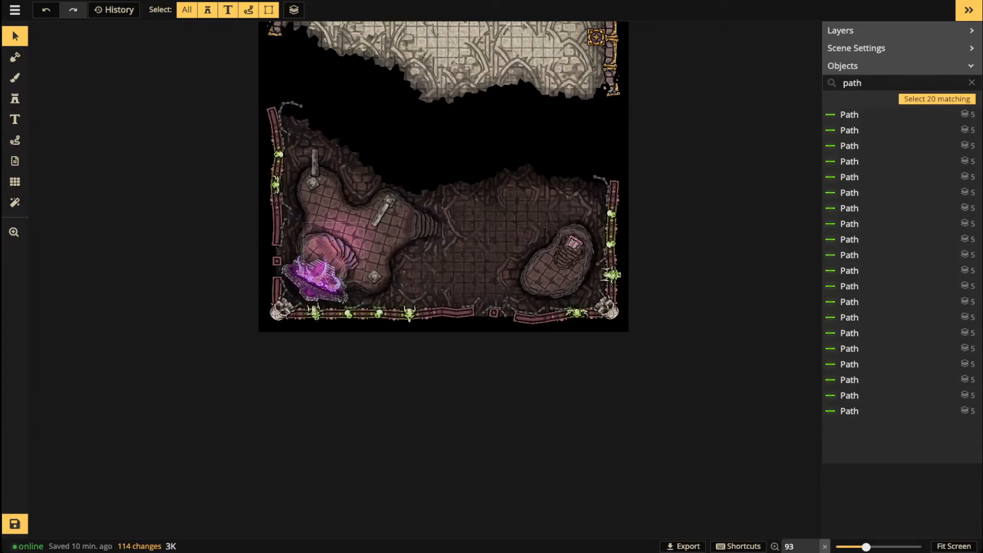
pyautogui.scroll(2, 524, 292)
pyautogui.scroll(4, 508, 260)
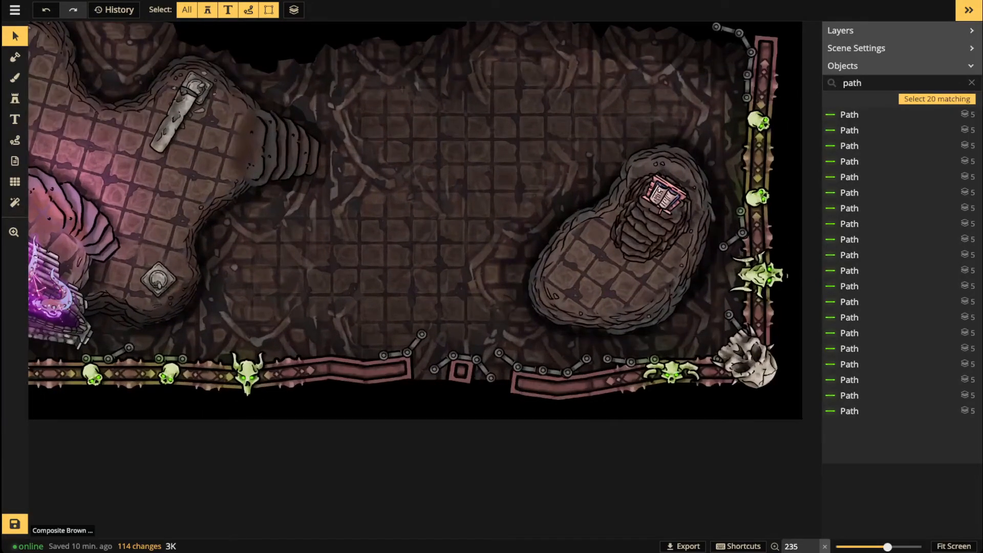
pyautogui.click(15, 78)
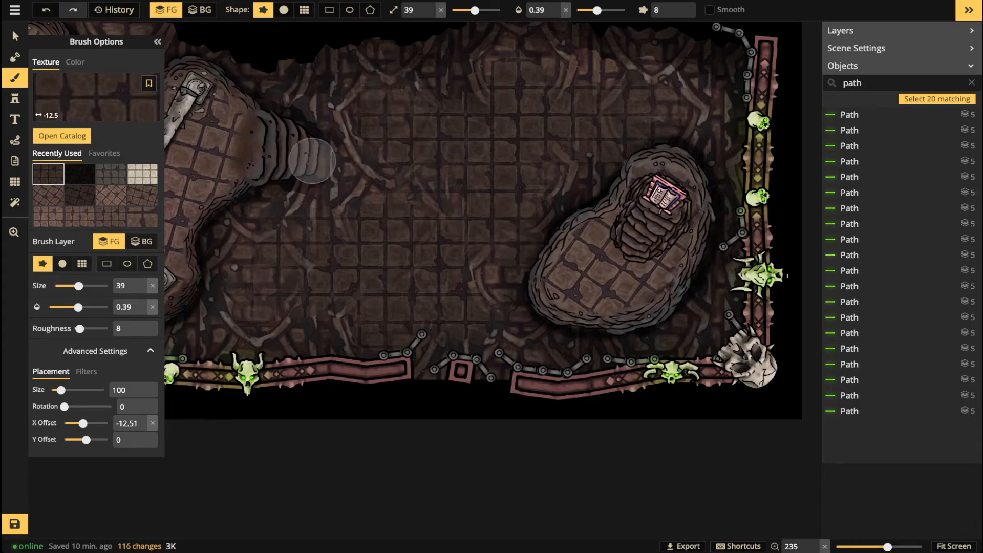
pyautogui.scroll(-1, 354, 184)
pyautogui.scroll(-4, 354, 183)
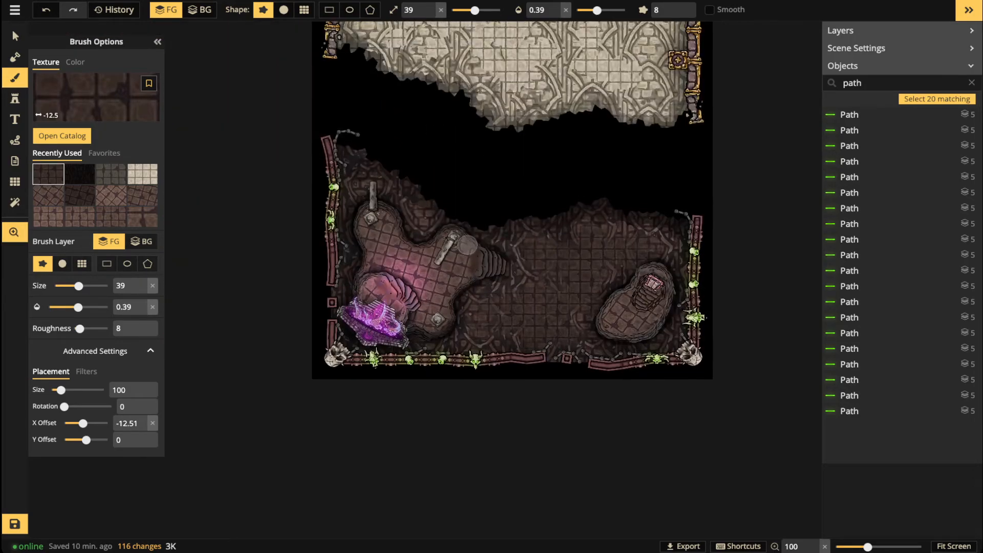
pyautogui.click(15, 36)
pyautogui.scroll(-2, 421, 213)
# Step: Pan to show the whole crypt map and save it with Ctrl+S
pyautogui.press('space')
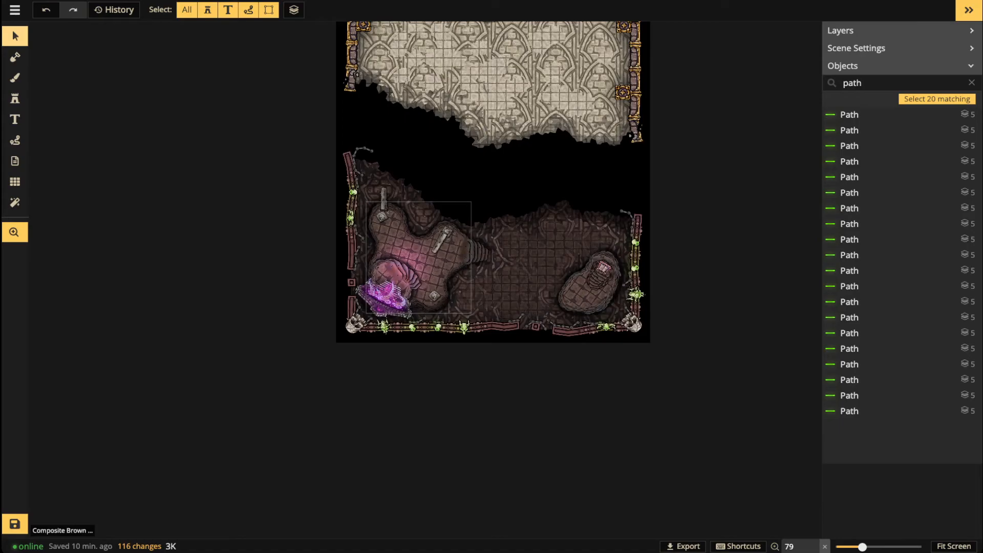
pyautogui.moveTo(419, 213); pyautogui.dragTo(396, 328)
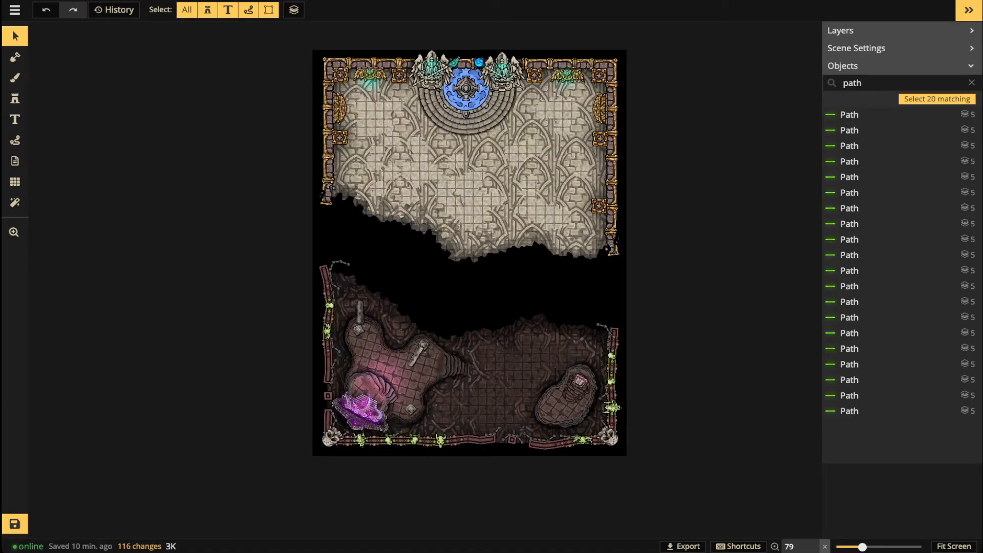
pyautogui.hotkey('ctrl', 's')
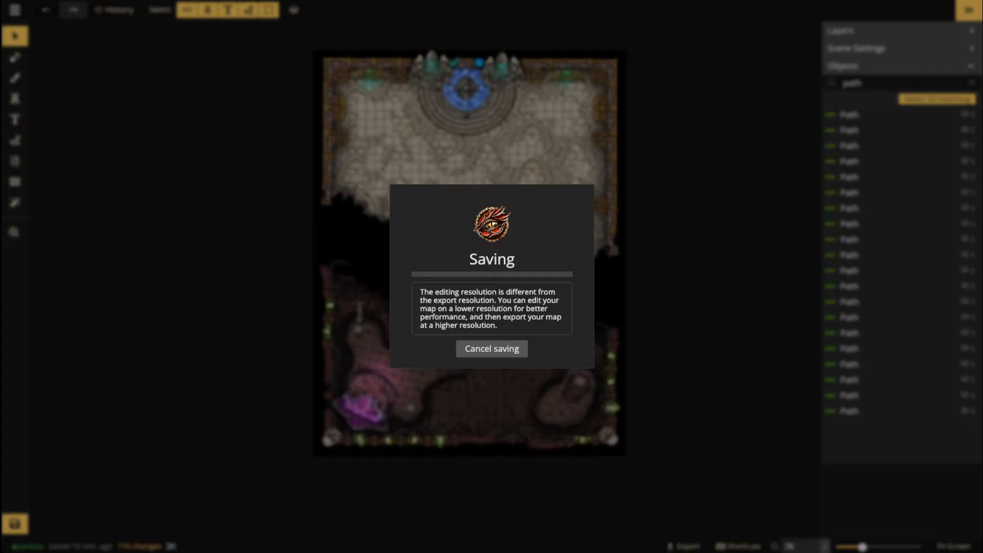
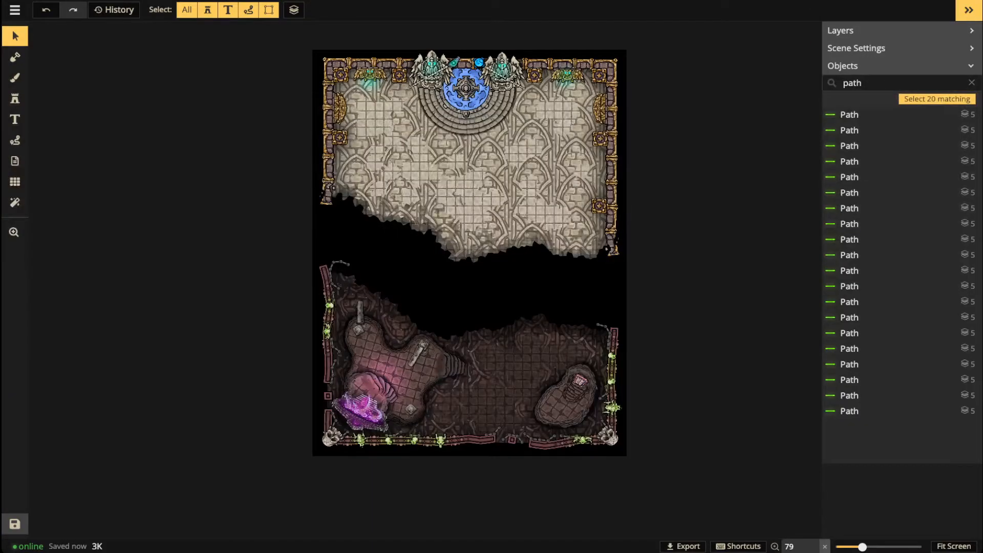
# Step: Duplicate two wall pillars and place the copies in a row below the altar
pyautogui.scroll(3, 402, 76)
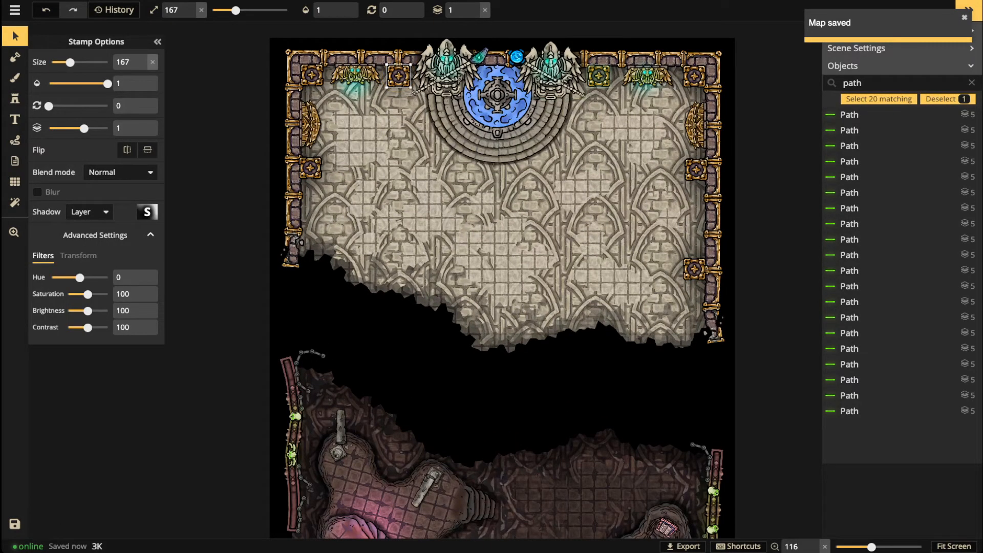
pyautogui.keyDown('shift'); pyautogui.click(598, 76); pyautogui.keyUp('shift')
pyautogui.hotkey('ctrl', 'v')
pyautogui.moveTo(613, 220); pyautogui.dragTo(498, 167)
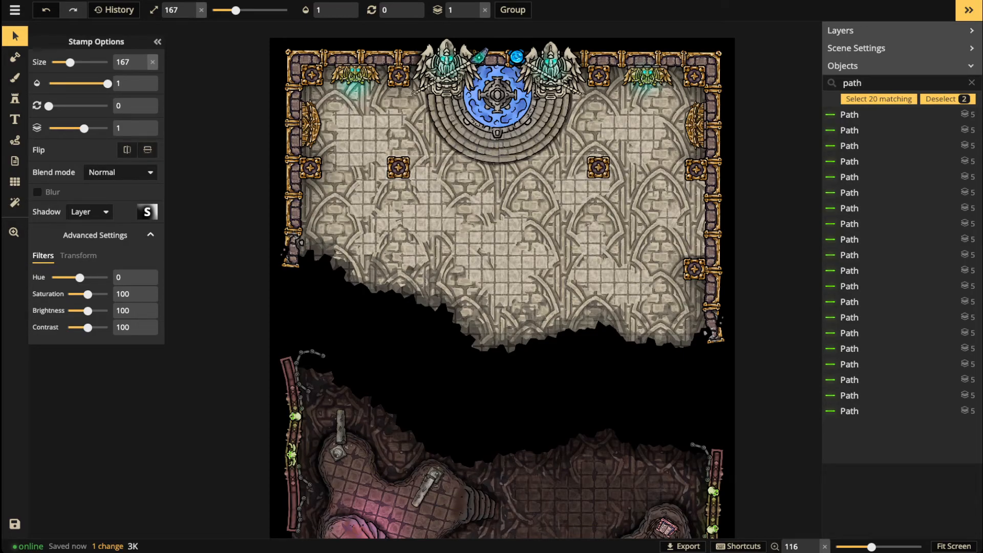
pyautogui.moveTo(498, 167); pyautogui.dragTo(498, 167)
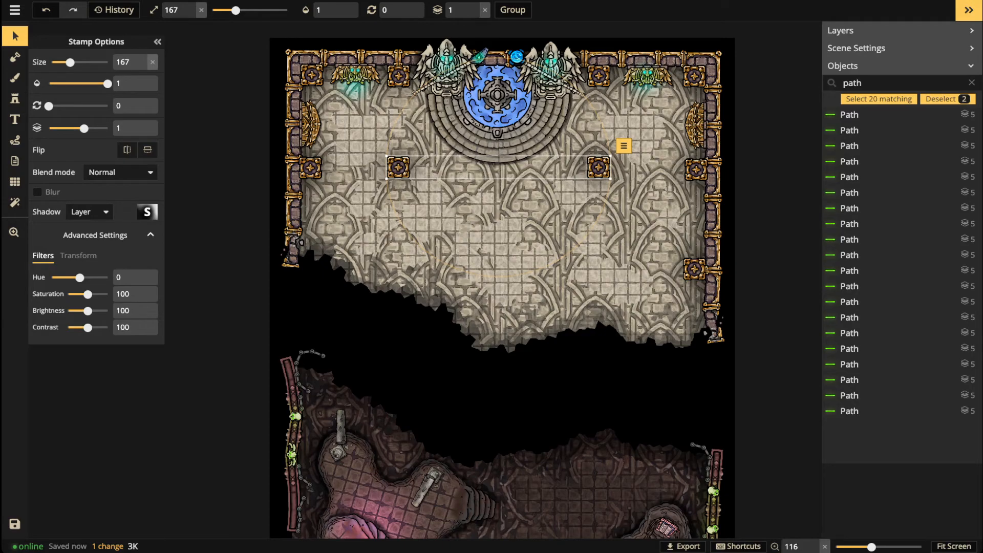
# Step: Copy the right-hand new pillar further down the hall
pyautogui.click(598, 167)
pyautogui.moveTo(624, 145); pyautogui.dragTo(598, 267)
pyautogui.press('Escape')
pyautogui.scroll(-2, 534, 217)
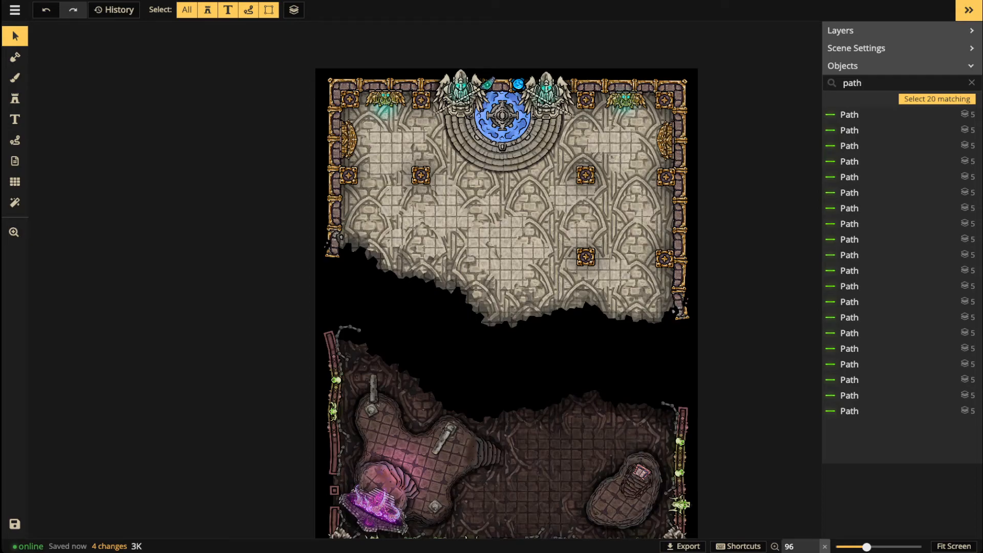
pyautogui.scroll(-1, 207, 444)
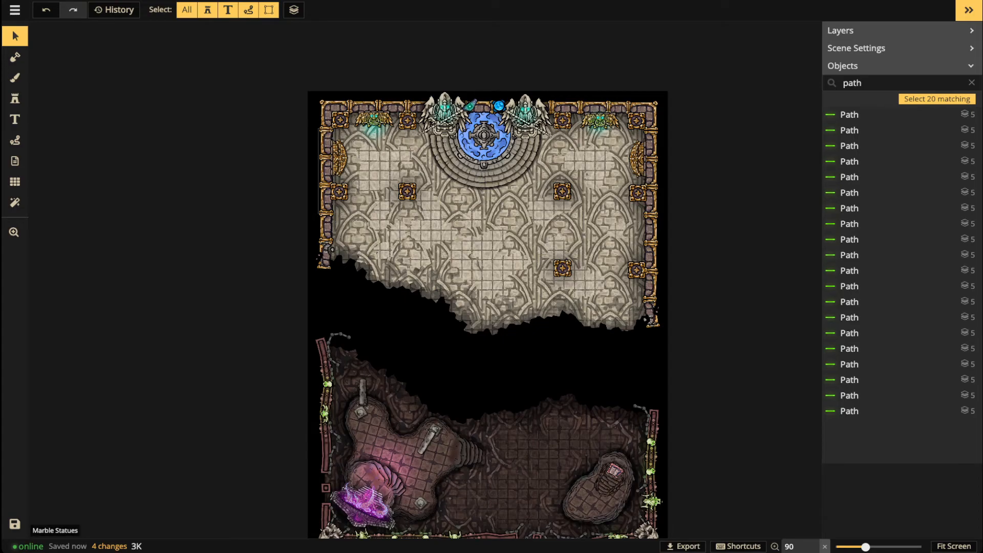
pyautogui.scroll(2, 367, 232)
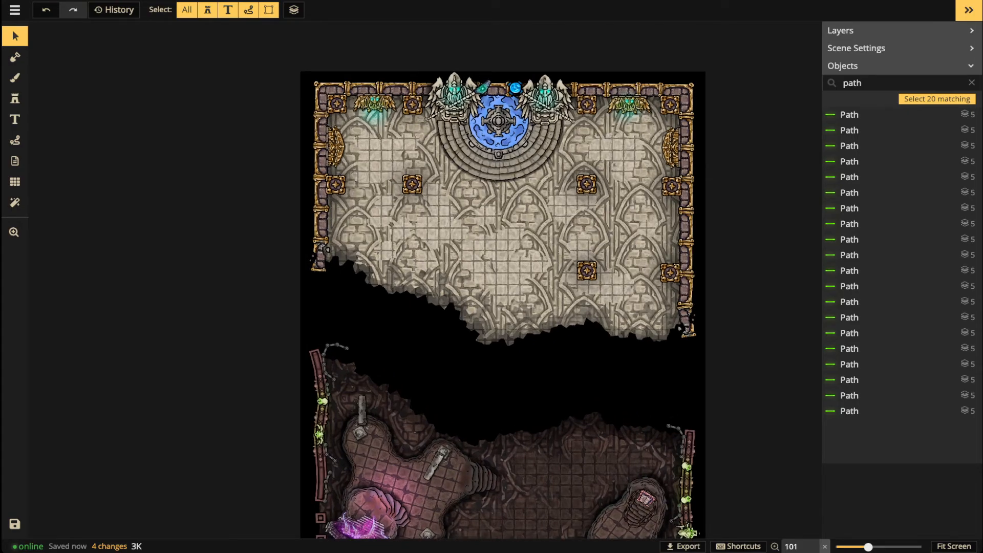
# Step: Set up a round soft black brush with opacity 0.58 and size 15
pyautogui.click(15, 78)
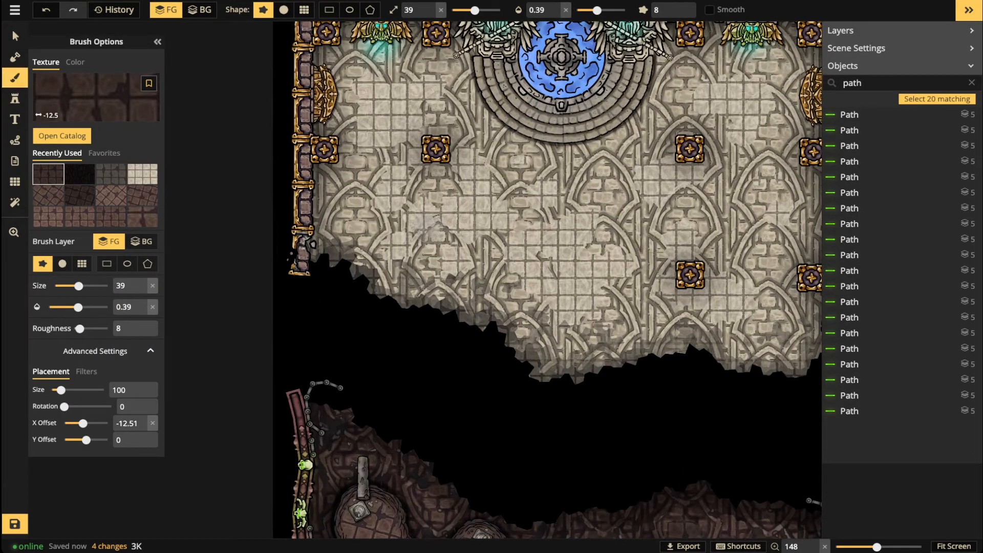
pyautogui.click(75, 62)
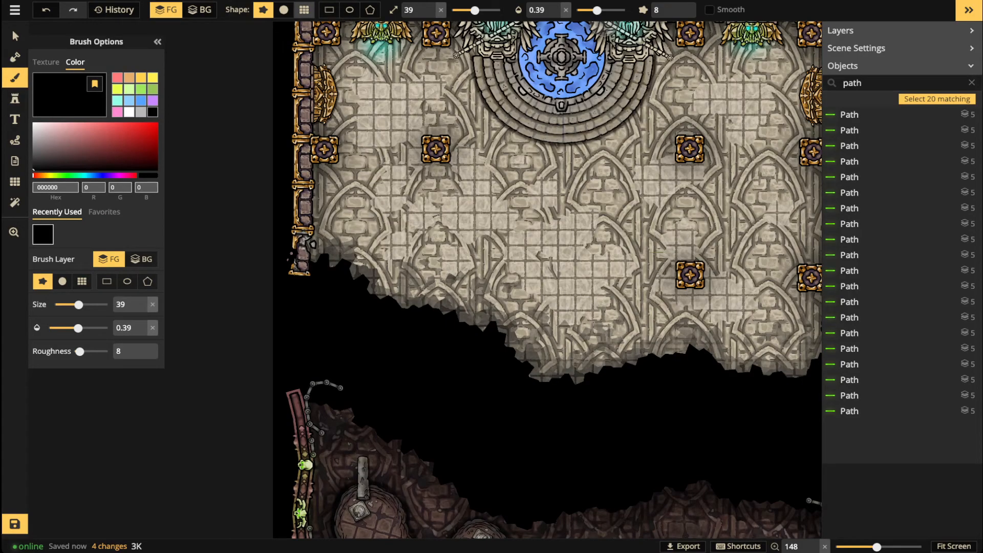
pyautogui.click(284, 9)
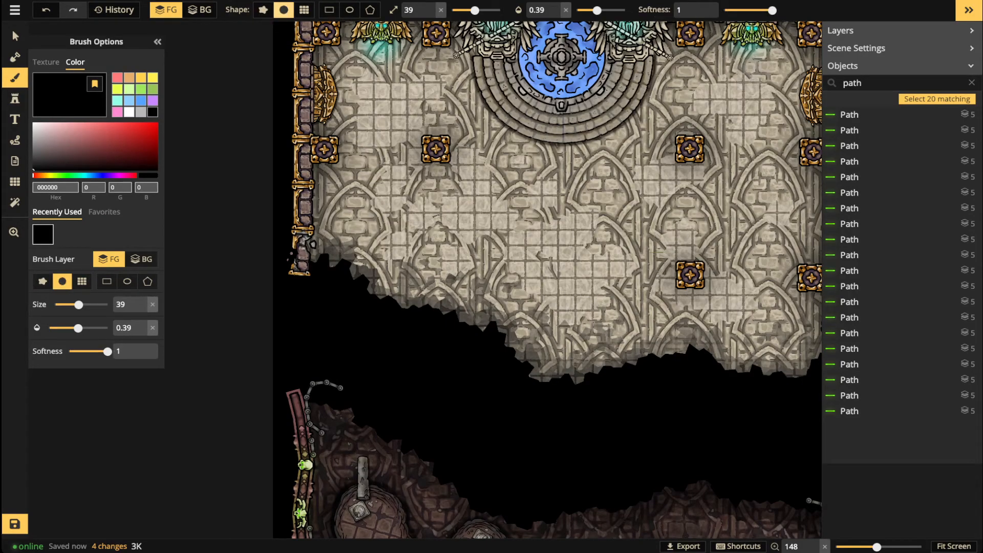
pyautogui.moveTo(597, 10); pyautogui.dragTo(607, 10)
pyautogui.moveTo(474, 10); pyautogui.dragTo(464, 10)
pyautogui.press('space')
pyautogui.moveTo(460, 205); pyautogui.dragTo(459, 240)
pyautogui.scroll(6, 353, 35)
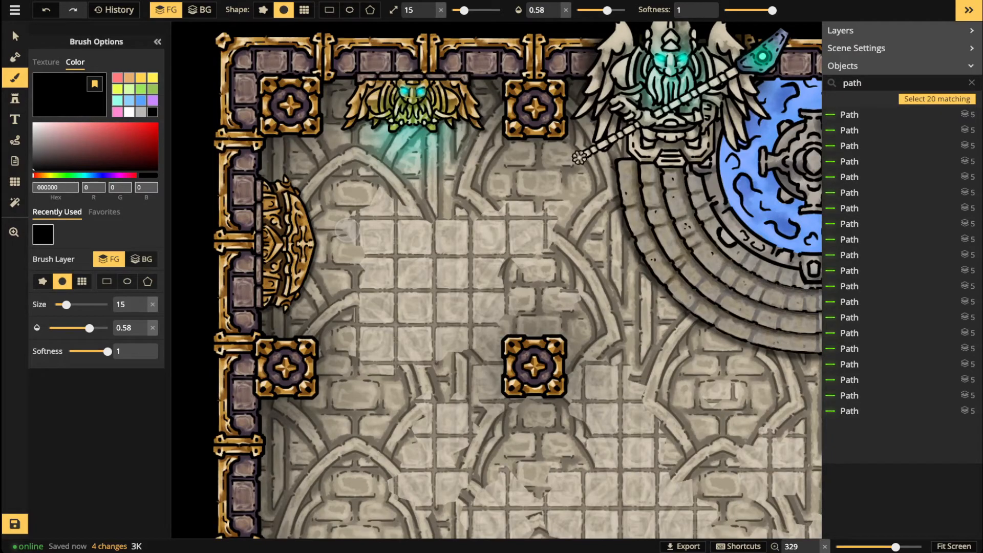
# Step: Paint a soft shadow stroke along the upper-left wall beside the statue
pyautogui.moveTo(593, 86); pyautogui.dragTo(569, 70)
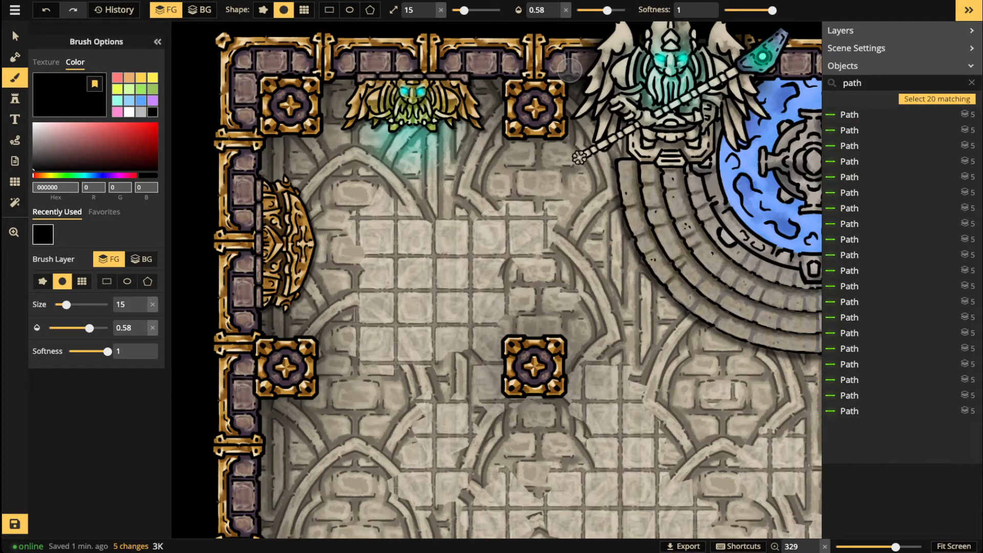
pyautogui.scroll(-3, 569, 70)
pyautogui.scroll(1, 570, 70)
pyautogui.moveTo(595, 92)
pyautogui.mouseDown()
pyautogui.moveTo(567, 86)
pyautogui.moveTo(556, 137)
pyautogui.moveTo(505, 135)
pyautogui.moveTo(507, 86)
pyautogui.moveTo(480, 76)
pyautogui.moveTo(479, 119)
pyautogui.moveTo(435, 76)
pyautogui.moveTo(354, 79)
pyautogui.moveTo(346, 113)
pyautogui.moveTo(330, 87)
pyautogui.moveTo(323, 123)
pyautogui.moveTo(265, 162)
pyautogui.moveTo(306, 210)
pyautogui.moveTo(311, 237)
pyautogui.moveTo(299, 292)
pyautogui.moveTo(264, 308)
pyautogui.moveTo(266, 342)
pyautogui.moveTo(320, 340)
pyautogui.moveTo(274, 338)
pyautogui.moveTo(317, 348)
pyautogui.moveTo(314, 401)
pyautogui.moveTo(249, 393)
pyautogui.mouseUp()
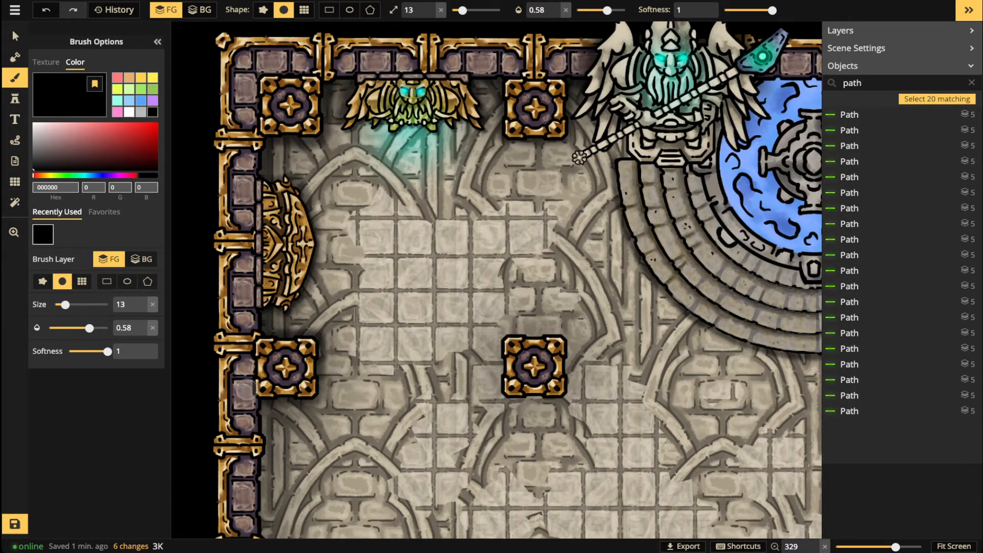
pyautogui.scroll(-10, 256, 359)
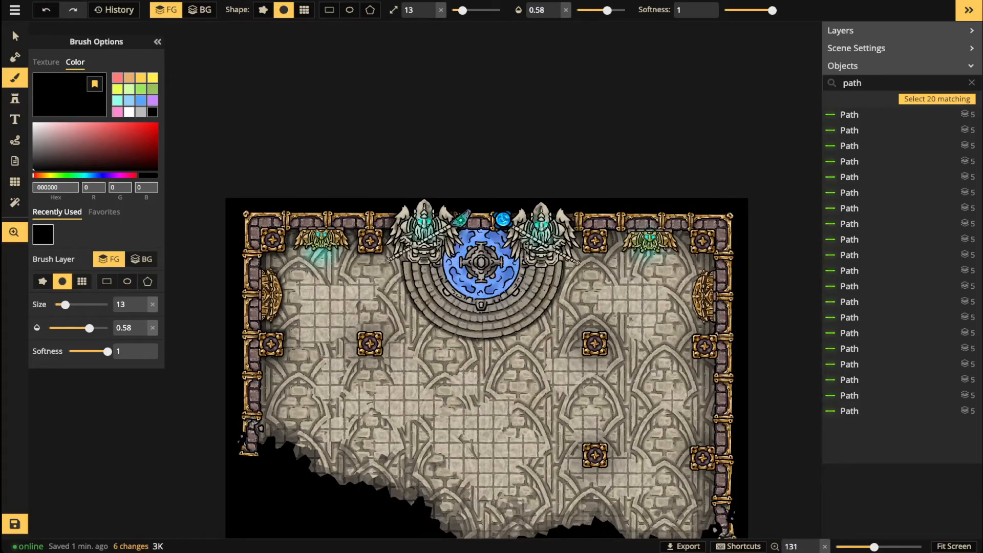
pyautogui.moveTo(260, 330); pyautogui.dragTo(262, 271)
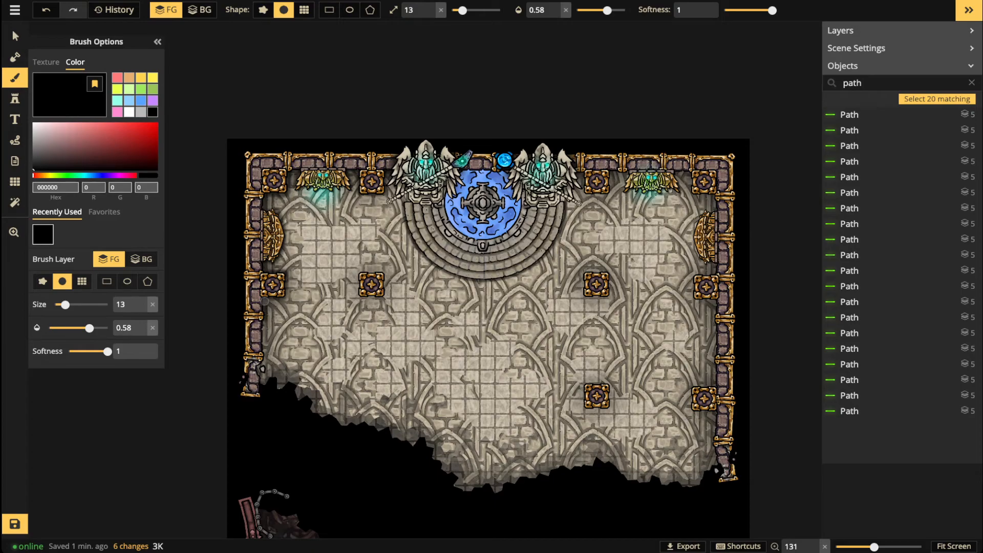
# Step: Dab soft black shadow under the lower-left, top and right walls of the hall
pyautogui.click(257, 371)
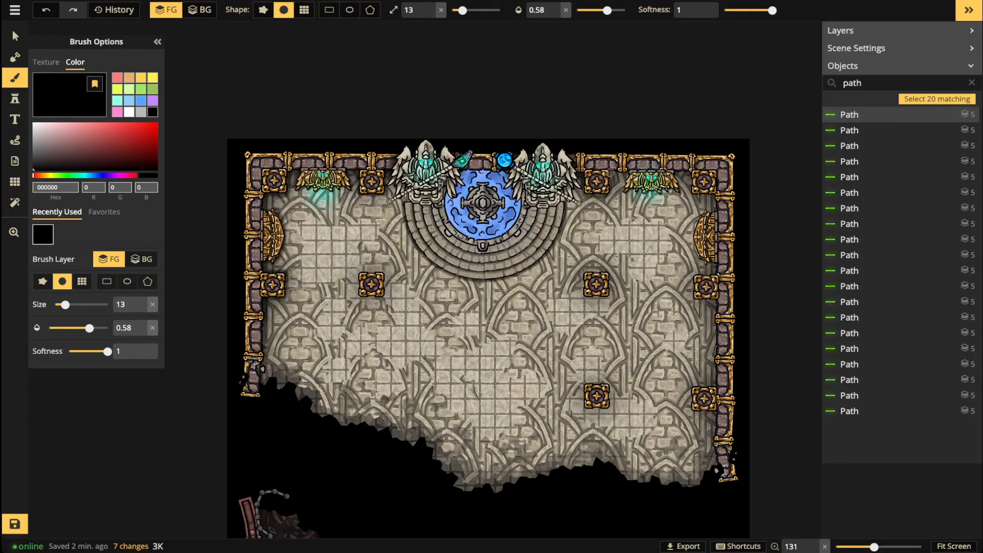
pyautogui.moveTo(611, 167)
pyautogui.mouseDown()
pyautogui.moveTo(647, 166)
pyautogui.moveTo(621, 172)
pyautogui.mouseUp()
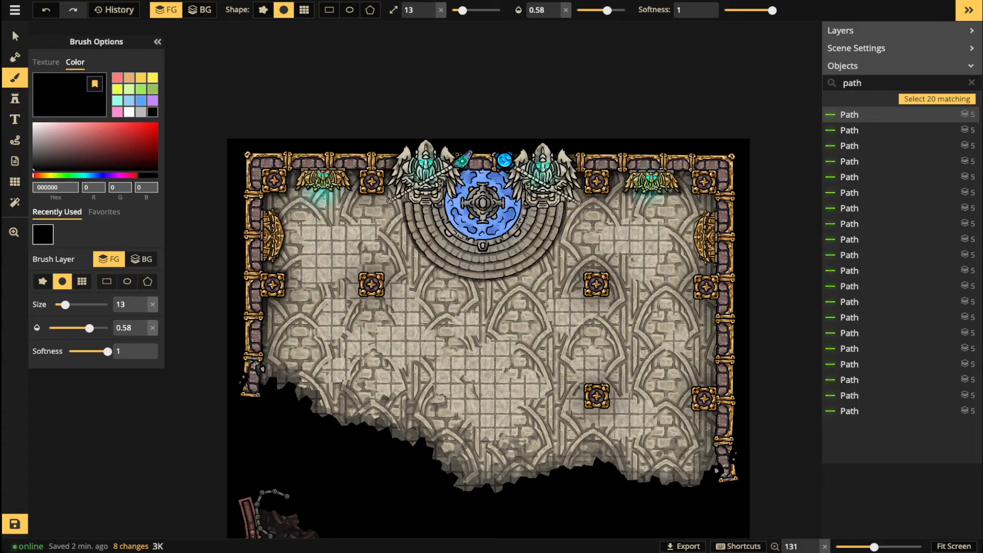
pyautogui.click(684, 164)
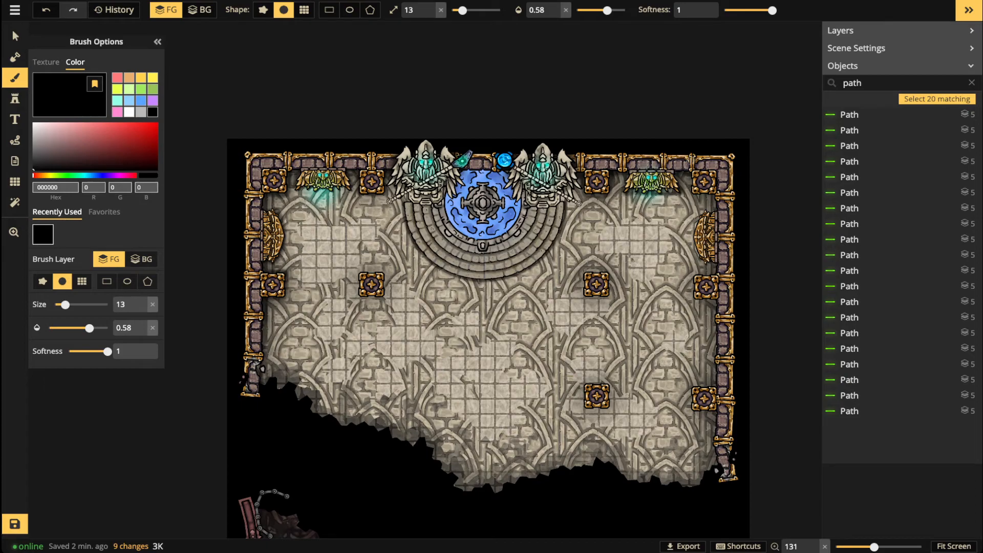
pyautogui.click(691, 175)
pyautogui.click(714, 184)
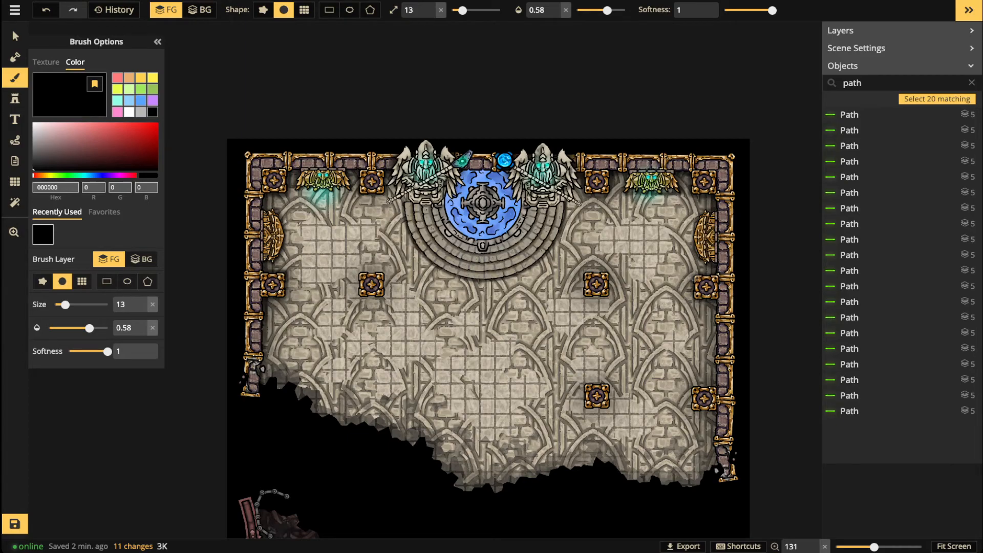
pyautogui.click(716, 303)
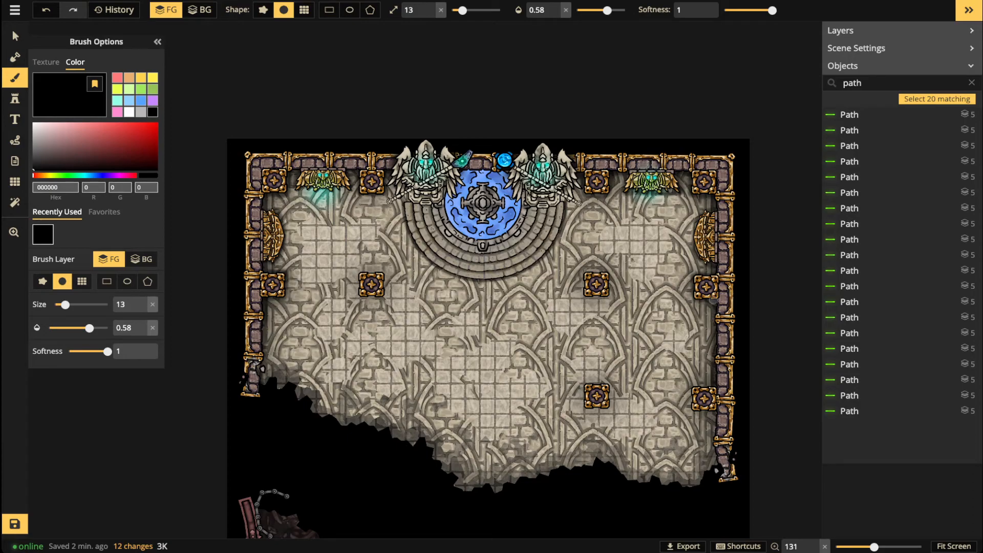
pyautogui.moveTo(695, 299); pyautogui.dragTo(695, 273)
# Step: Shade around the lower-right, middle and far-left pillars
pyautogui.moveTo(693, 390)
pyautogui.mouseDown()
pyautogui.moveTo(707, 410)
pyautogui.moveTo(716, 397)
pyautogui.moveTo(718, 467)
pyautogui.mouseUp()
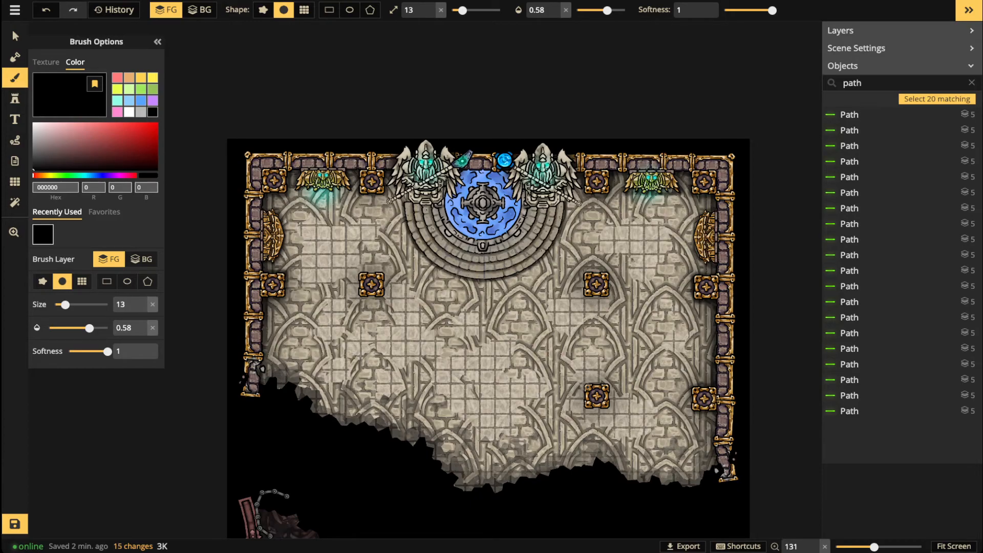
pyautogui.moveTo(584, 389)
pyautogui.mouseDown()
pyautogui.moveTo(584, 405)
pyautogui.moveTo(609, 410)
pyautogui.moveTo(608, 385)
pyautogui.moveTo(585, 385)
pyautogui.mouseUp()
pyautogui.moveTo(585, 280)
pyautogui.mouseDown()
pyautogui.moveTo(585, 296)
pyautogui.moveTo(609, 297)
pyautogui.moveTo(608, 275)
pyautogui.moveTo(586, 270)
pyautogui.mouseUp()
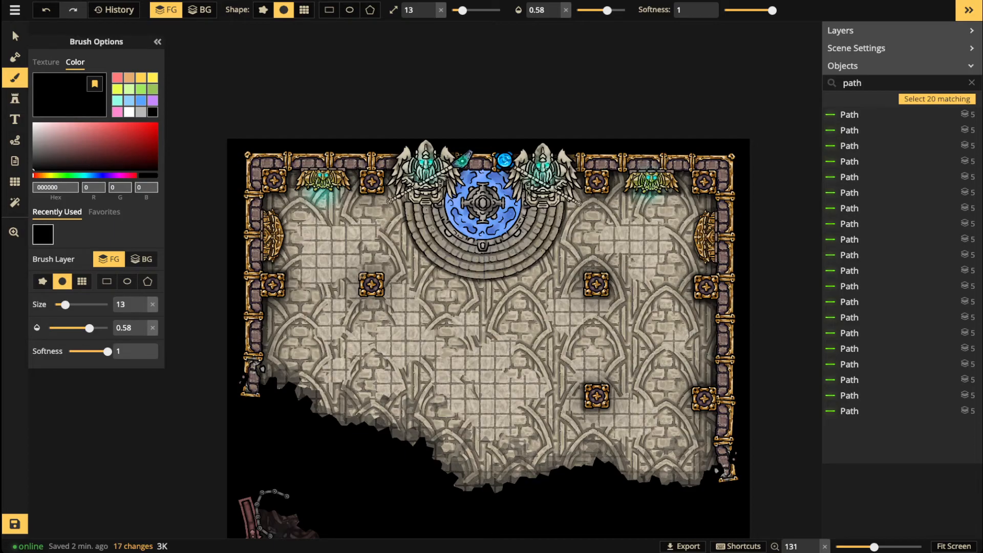
pyautogui.moveTo(362, 295)
pyautogui.mouseDown()
pyautogui.moveTo(380, 296)
pyautogui.moveTo(383, 281)
pyautogui.moveTo(362, 271)
pyautogui.mouseUp()
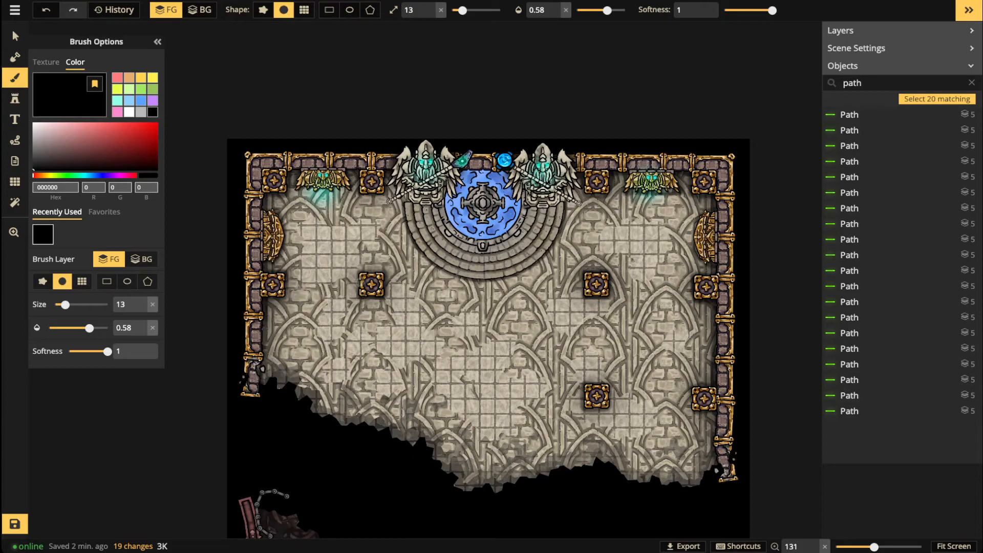
pyautogui.moveTo(364, 274); pyautogui.dragTo(384, 276)
pyautogui.moveTo(283, 264)
pyautogui.mouseDown()
pyautogui.moveTo(285, 298)
pyautogui.moveTo(259, 294)
pyautogui.mouseUp()
# Step: Switch back to the Select tool and move the view up and left
pyautogui.press('v')
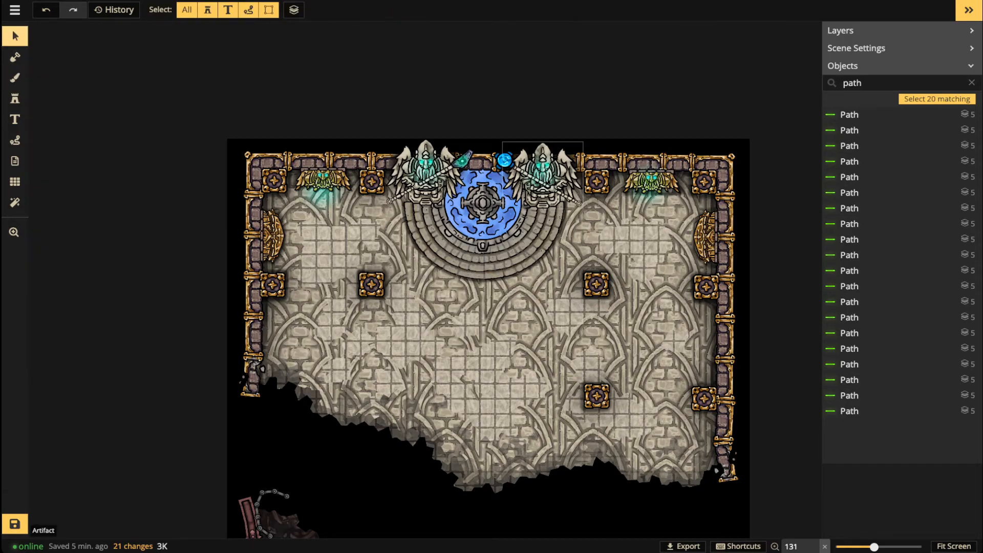
pyautogui.scroll(-5, 543, 260)
pyautogui.press('space')
pyautogui.moveTo(437, 286); pyautogui.dragTo(363, 251)
# Step: Bring the top of the map into view and reactivate the black brush (size 13, opacity 0.58)
pyautogui.scroll(3, 363, 252)
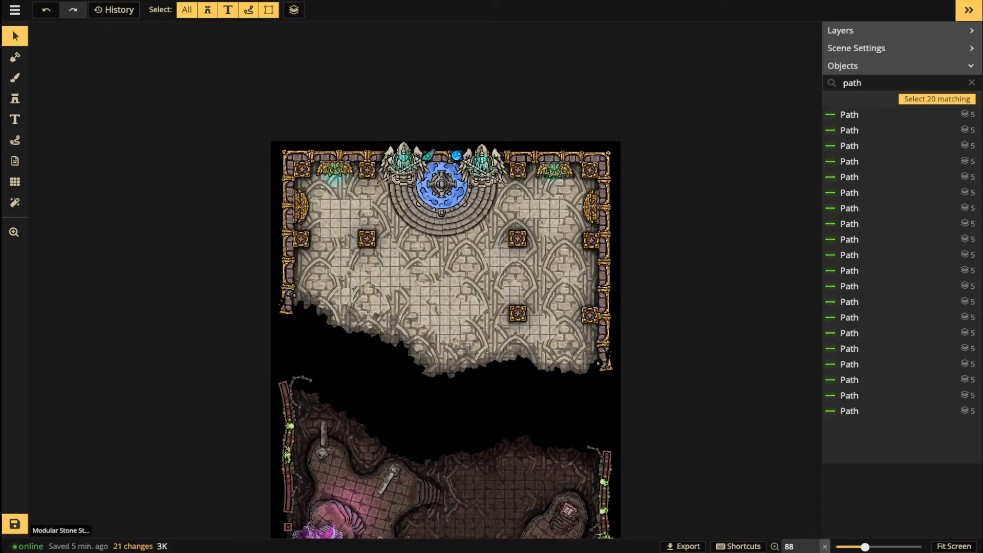
pyautogui.scroll(3, 465, 282)
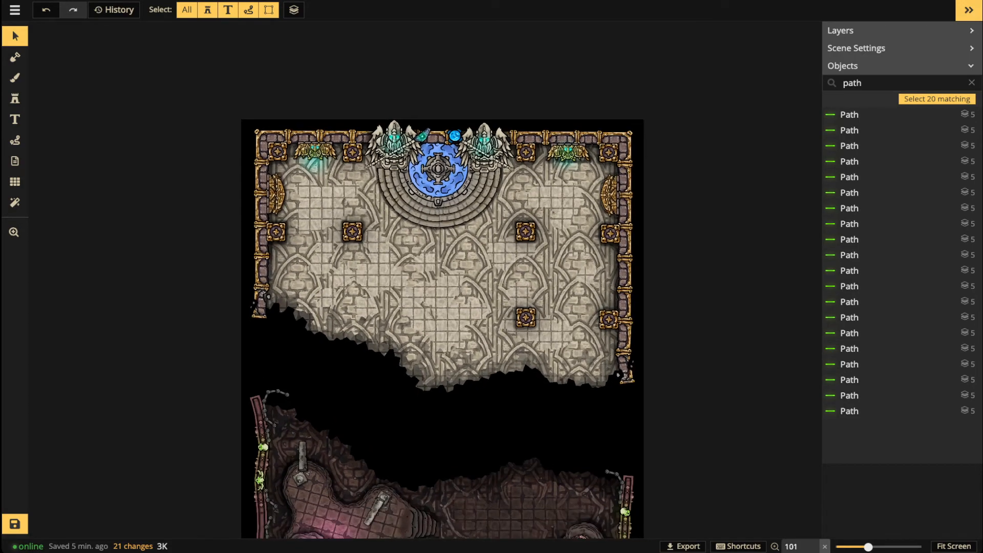
pyautogui.scroll(-2, 442, 271)
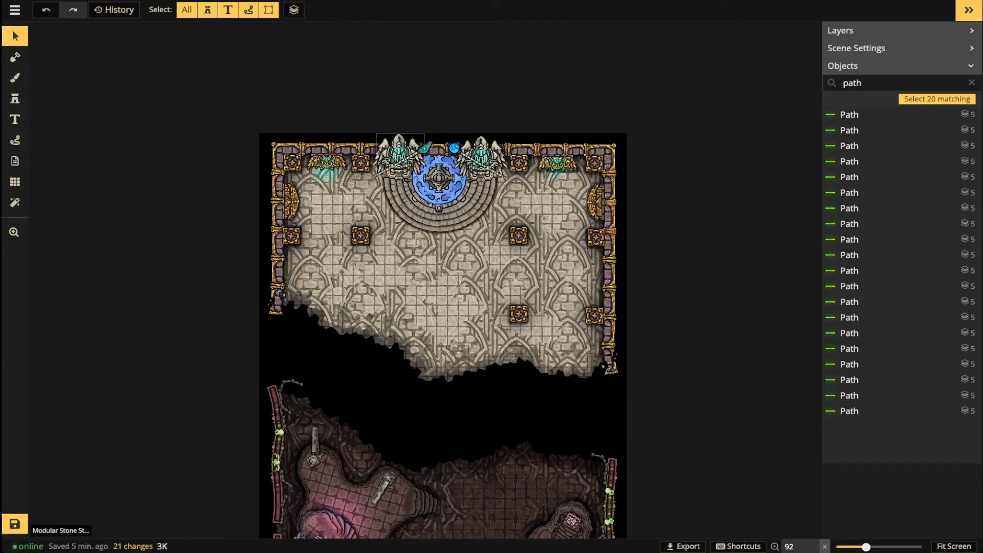
pyautogui.scroll(-3, 451, 286)
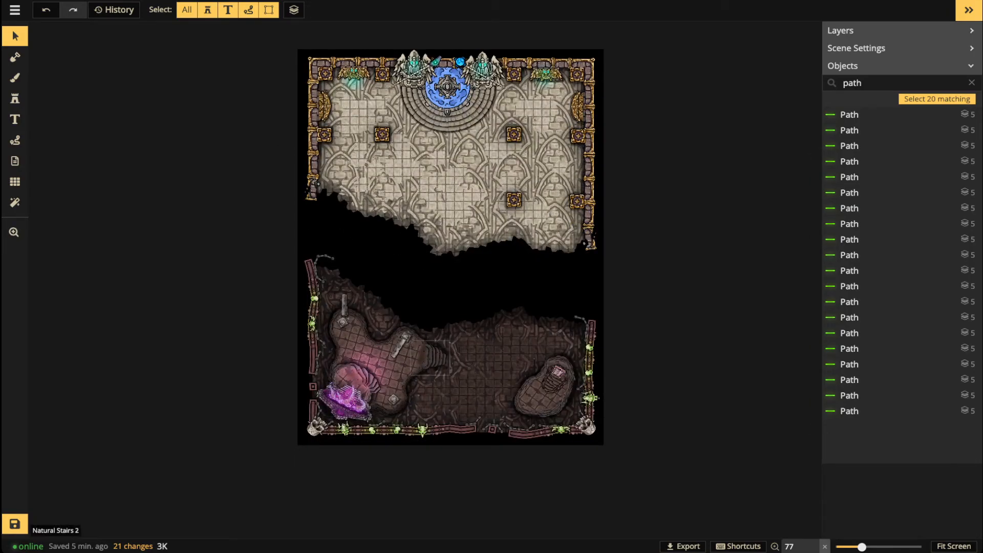
pyautogui.scroll(3, 468, 365)
pyautogui.moveTo(456, 57); pyautogui.dragTo(455, 239)
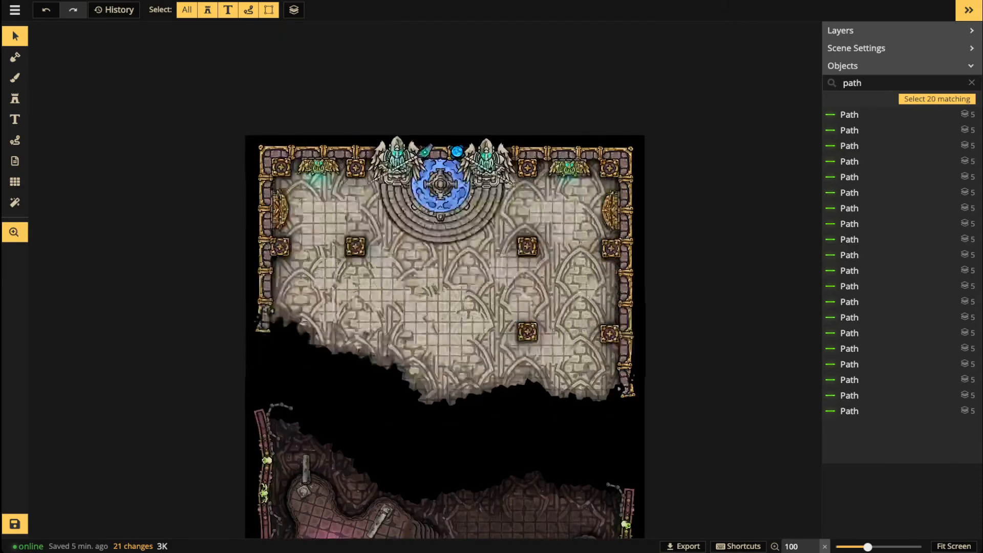
pyautogui.scroll(5, 455, 239)
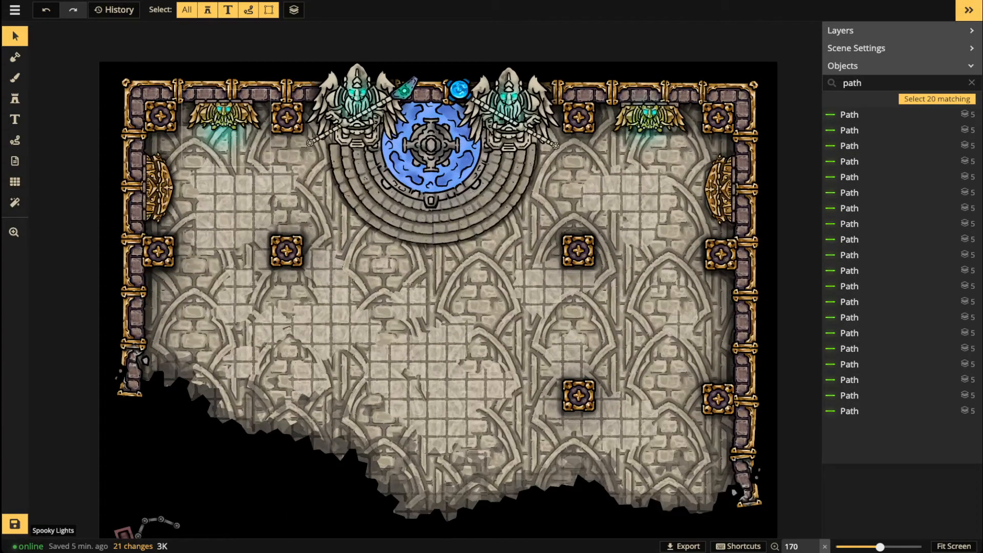
pyautogui.click(226, 134)
pyautogui.click(15, 78)
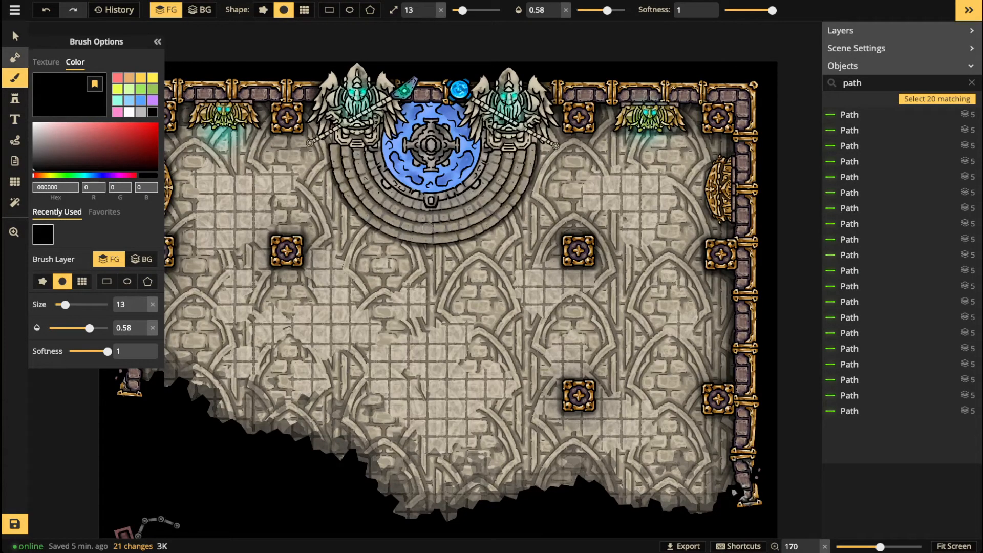
# Step: Set the glow stamp's hue to -10 and stamp it over the pool and stairs
pyautogui.click(15, 58)
pyautogui.click(15, 98)
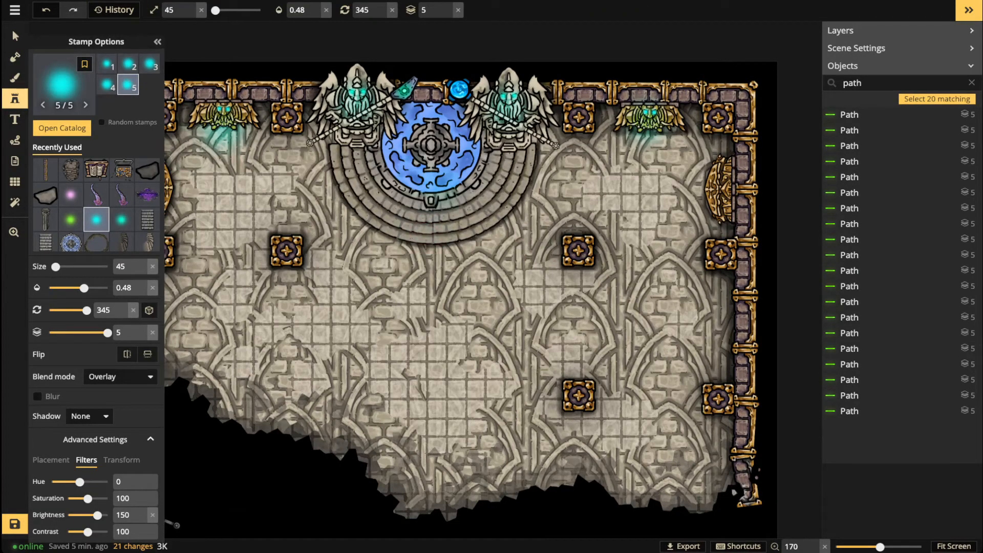
pyautogui.moveTo(79, 482); pyautogui.dragTo(80, 482)
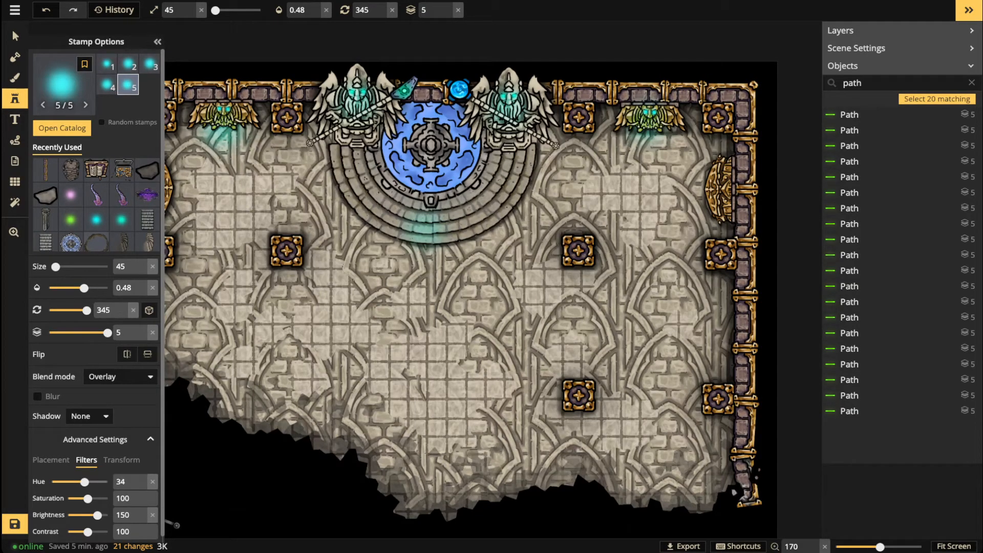
pyautogui.moveTo(88, 481); pyautogui.dragTo(77, 482)
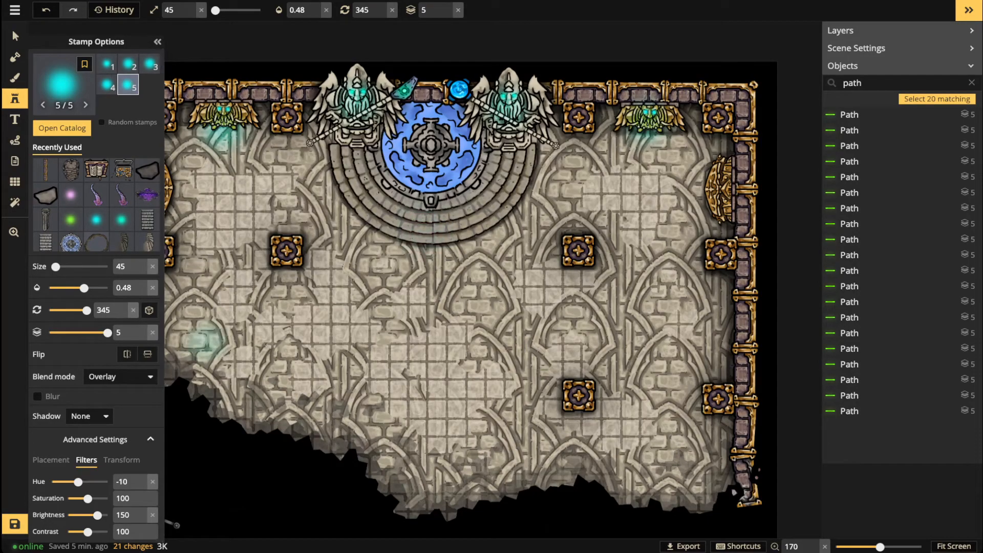
pyautogui.scroll(9, 415, 207)
pyautogui.scroll(2, 417, 205)
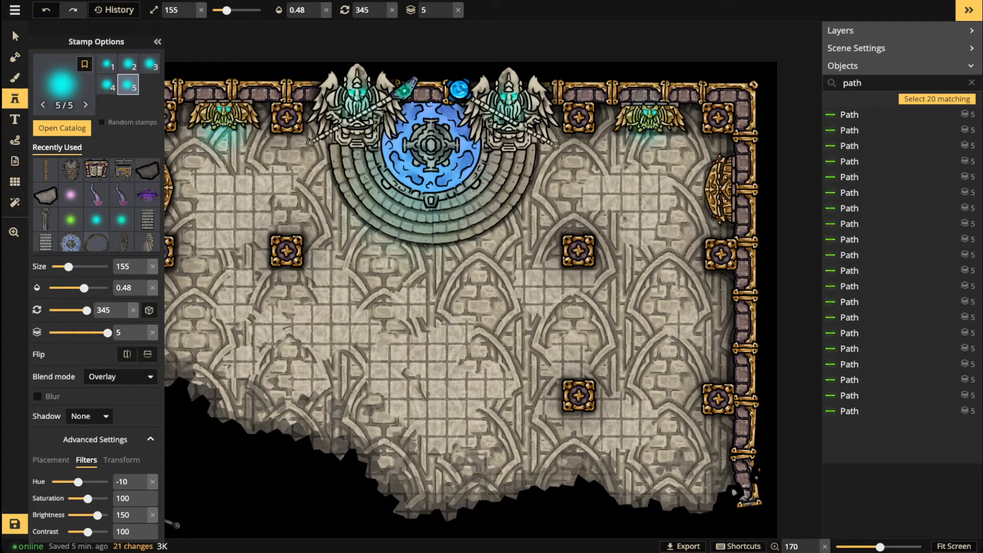
pyautogui.click(419, 200)
pyautogui.click(423, 169)
pyautogui.moveTo(431, 132); pyautogui.dragTo(434, 131)
# Step: Cycle through the glow's blend modes to settle on Color
pyautogui.click(15, 36)
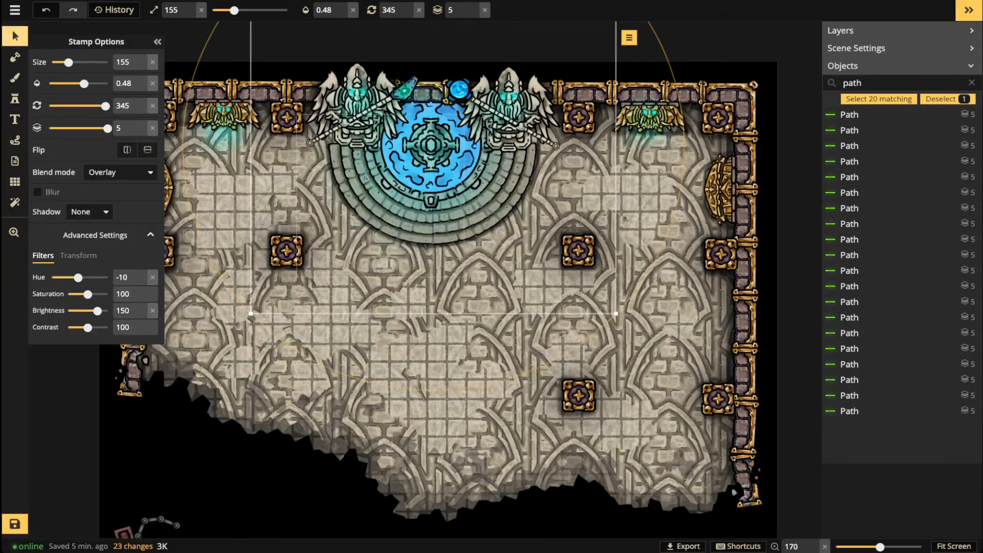
pyautogui.scroll(2, 433, 179)
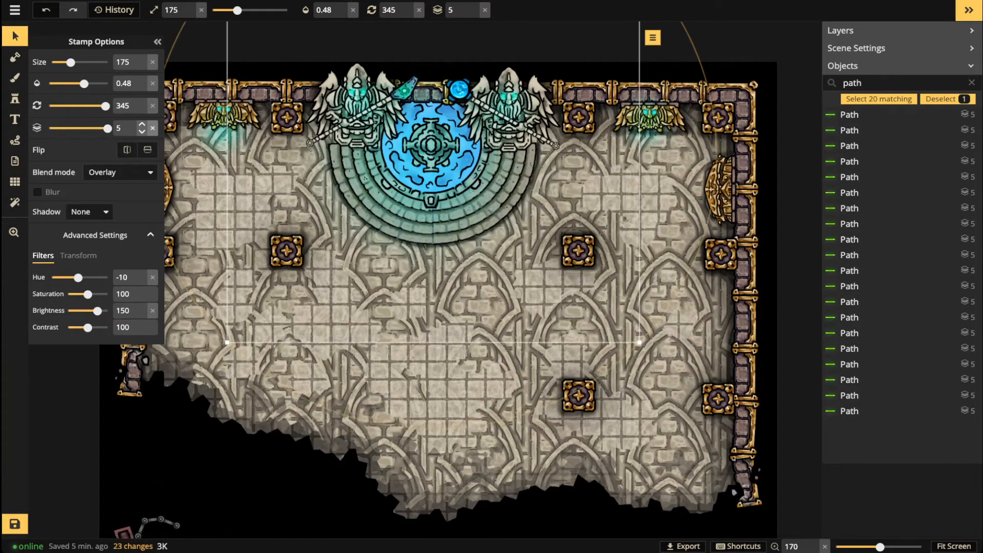
pyautogui.click(121, 173)
pyautogui.click(92, 206)
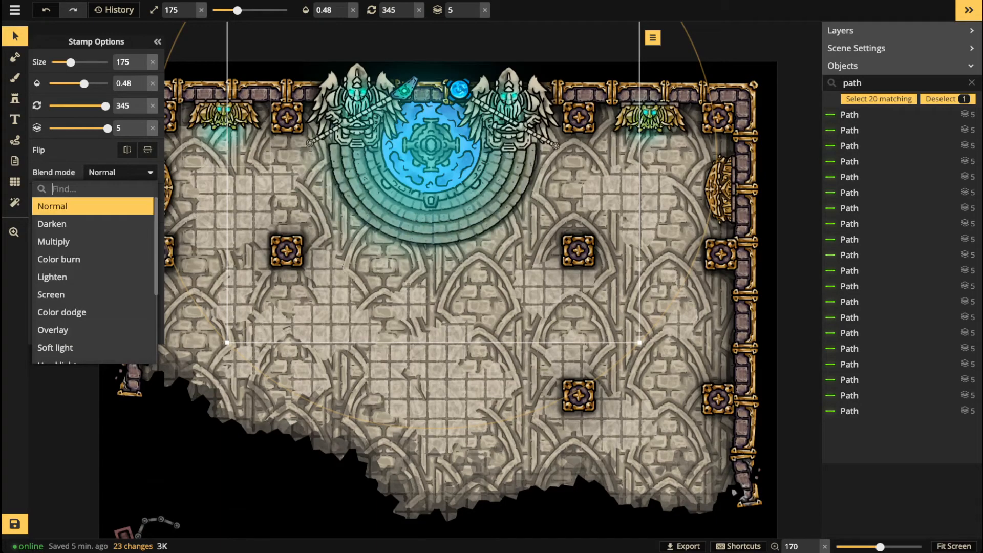
pyautogui.press('Down')
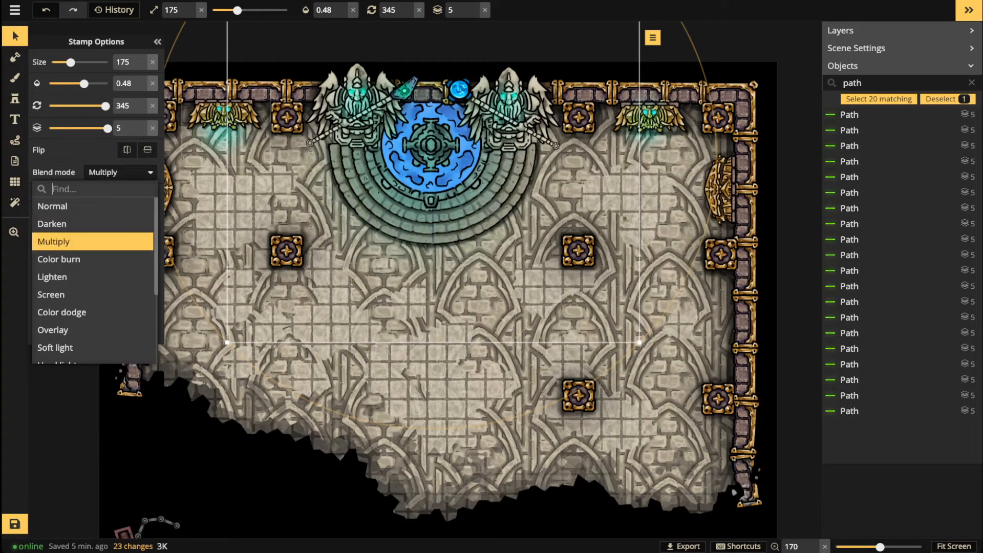
pyautogui.press('Down')
pyautogui.press('Down')
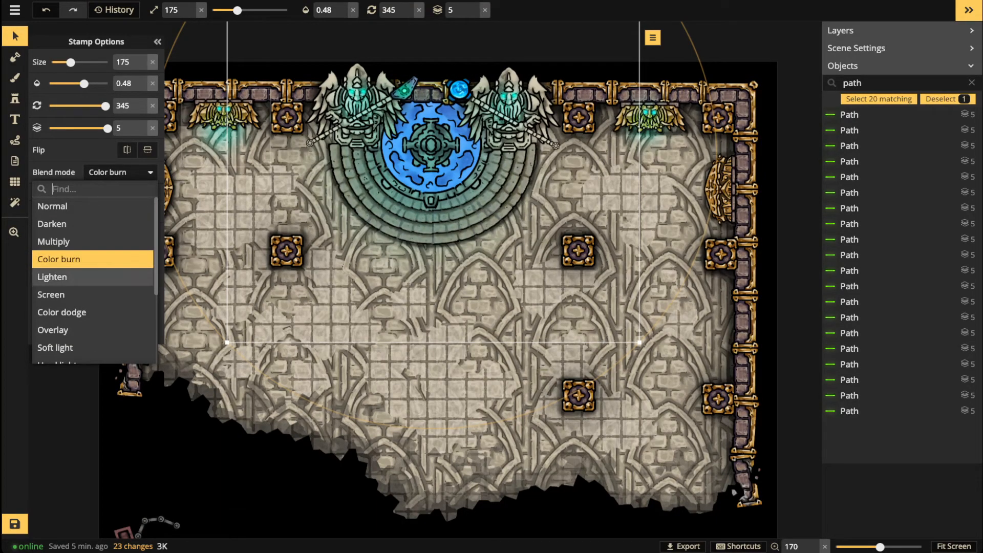
pyautogui.press('Down')
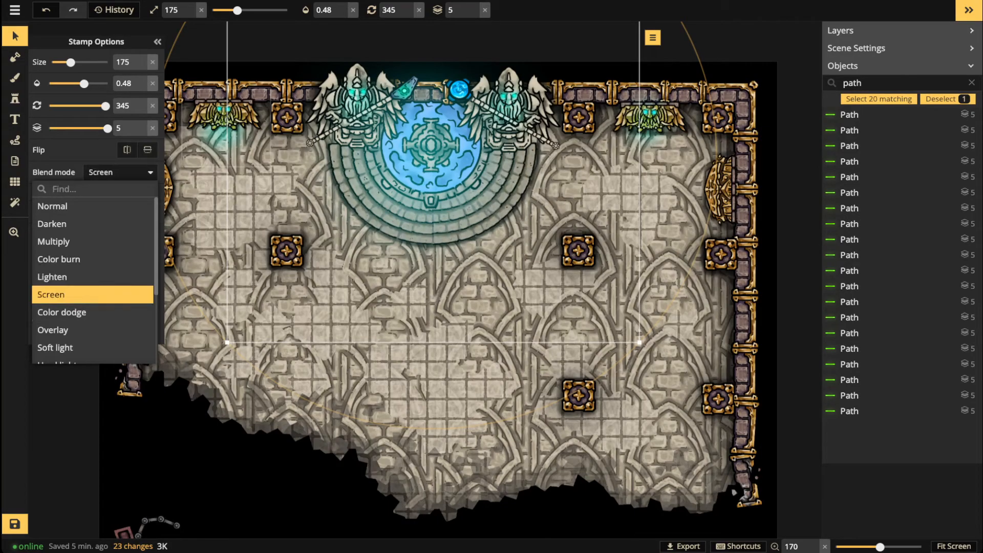
pyautogui.press('Down')
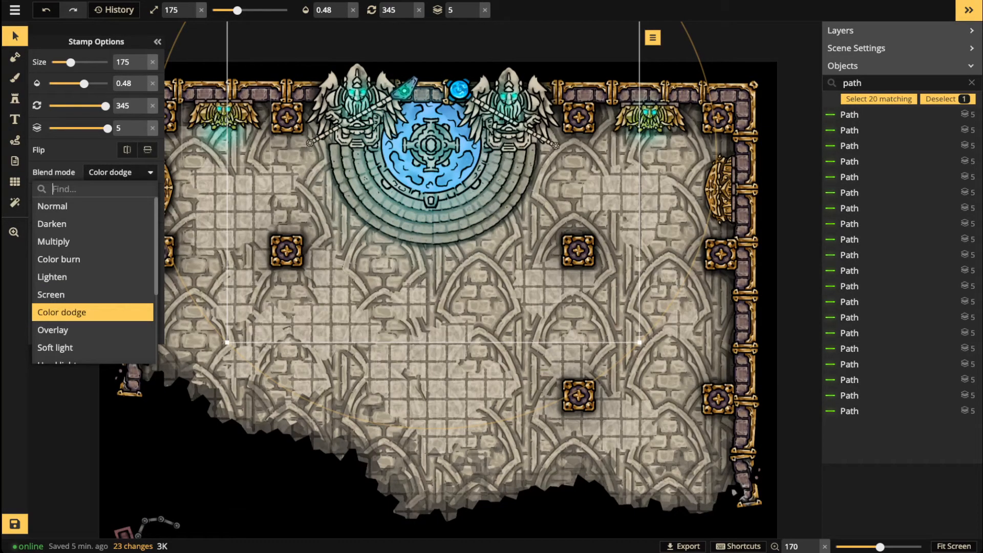
pyautogui.press('Down')
pyautogui.press('Down')
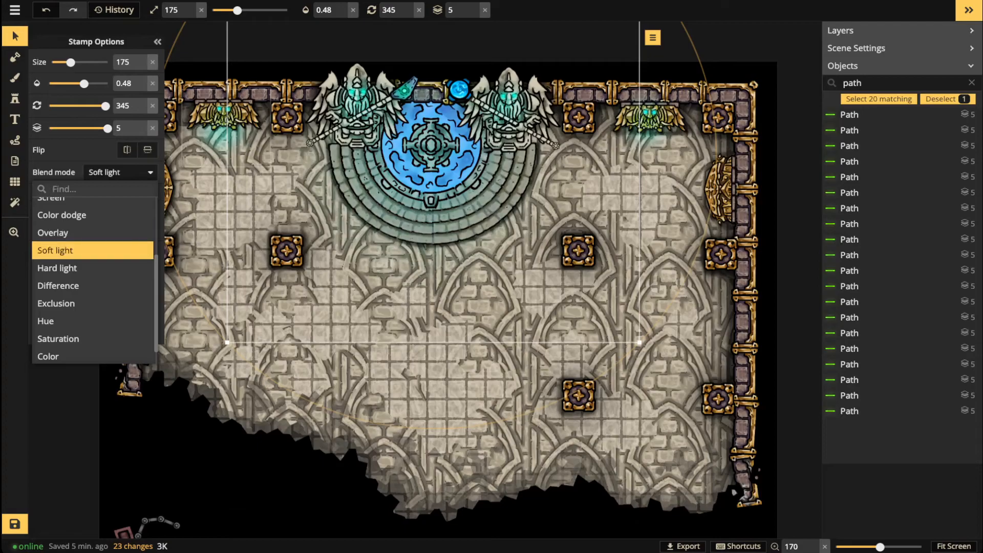
pyautogui.press('Down')
pyautogui.press('Down')
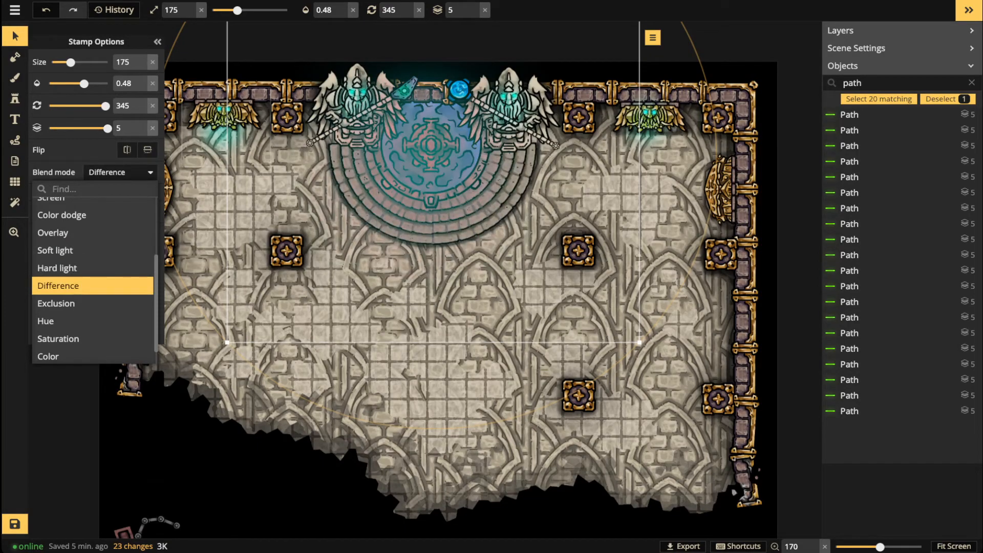
pyautogui.press('Down')
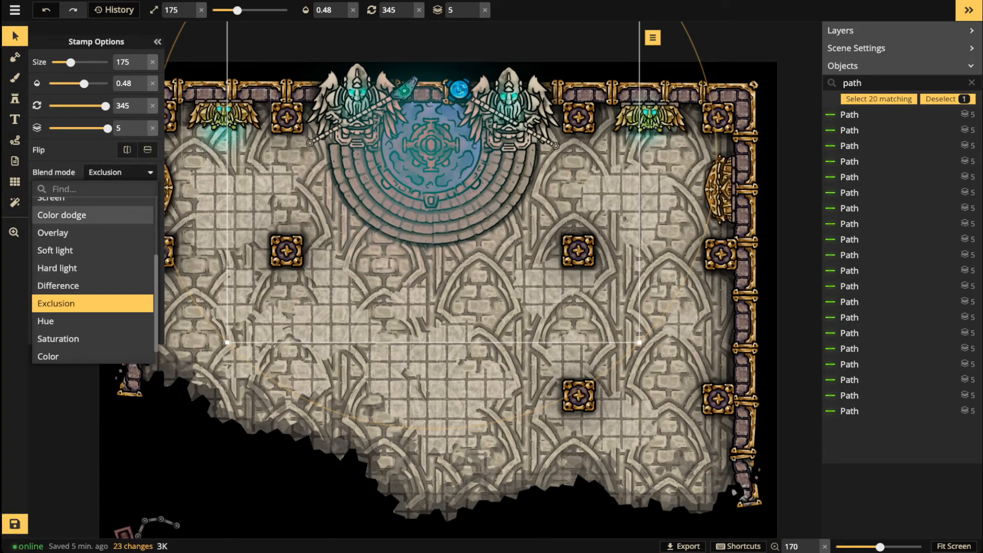
pyautogui.scroll(-1, 92, 249)
pyautogui.press('Down')
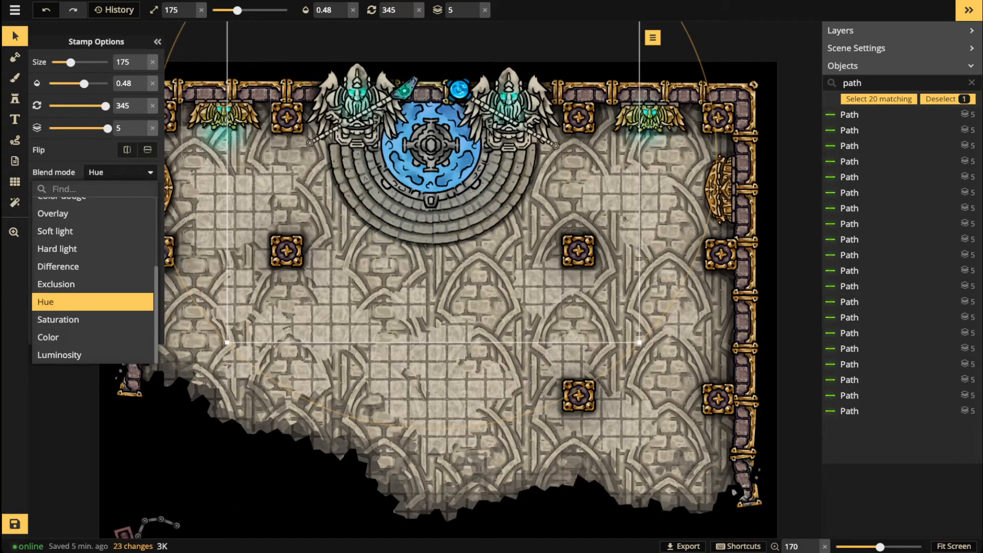
pyautogui.press('Down')
pyautogui.press('Down')
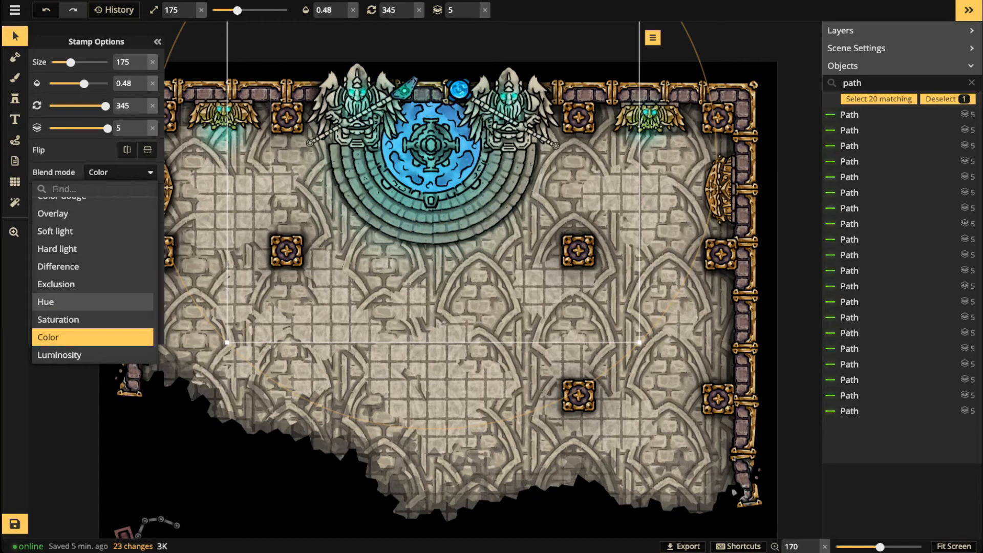
# Step: Enlarge the glow to size 195 and move it over the floor below the stairs
pyautogui.moveTo(227, 343); pyautogui.dragTo(204, 365)
pyautogui.moveTo(307, 286); pyautogui.dragTo(305, 313)
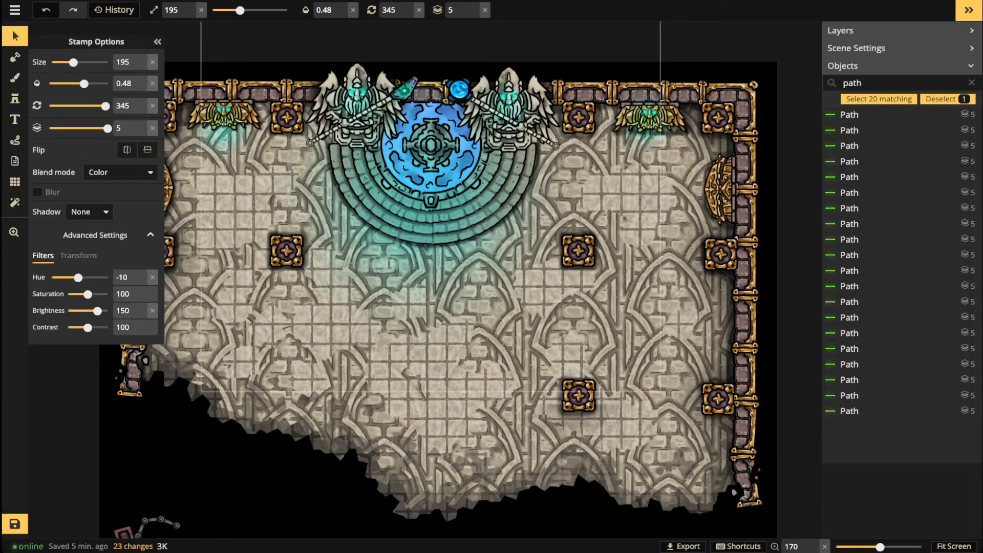
pyautogui.scroll(-3, 363, 169)
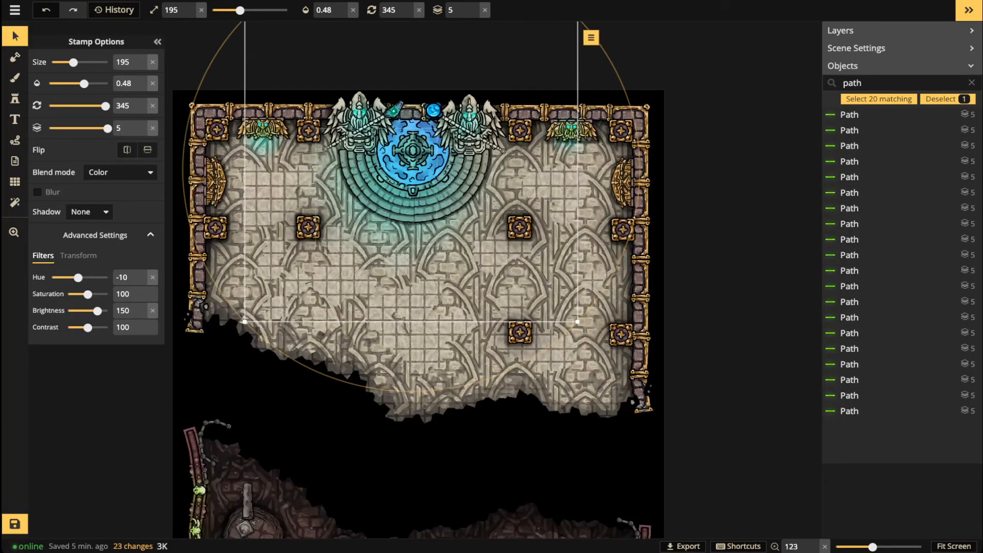
pyautogui.press('Escape')
pyautogui.scroll(-3, 409, 282)
# Step: Delete a stray pasted pillar stamp
pyautogui.scroll(2, 410, 281)
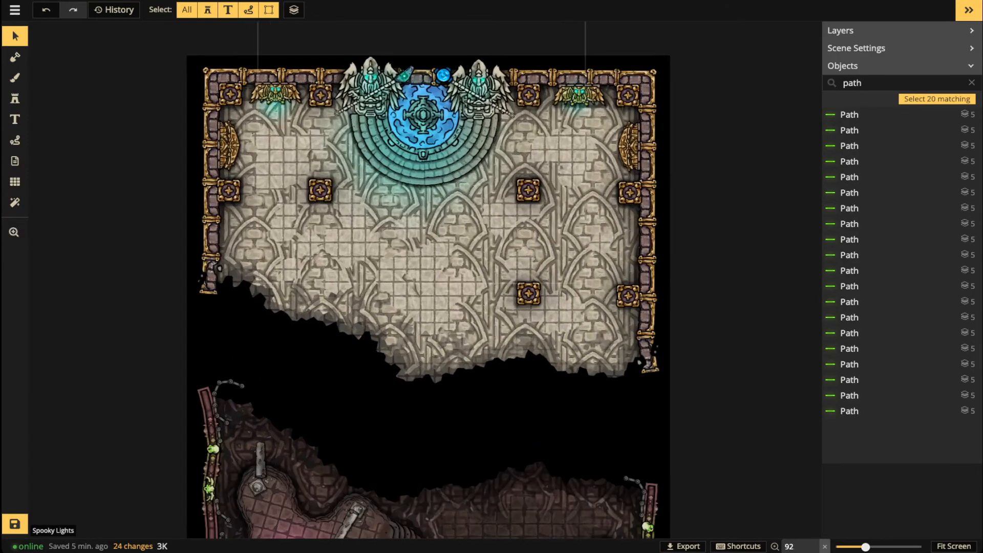
pyautogui.scroll(2, 367, 213)
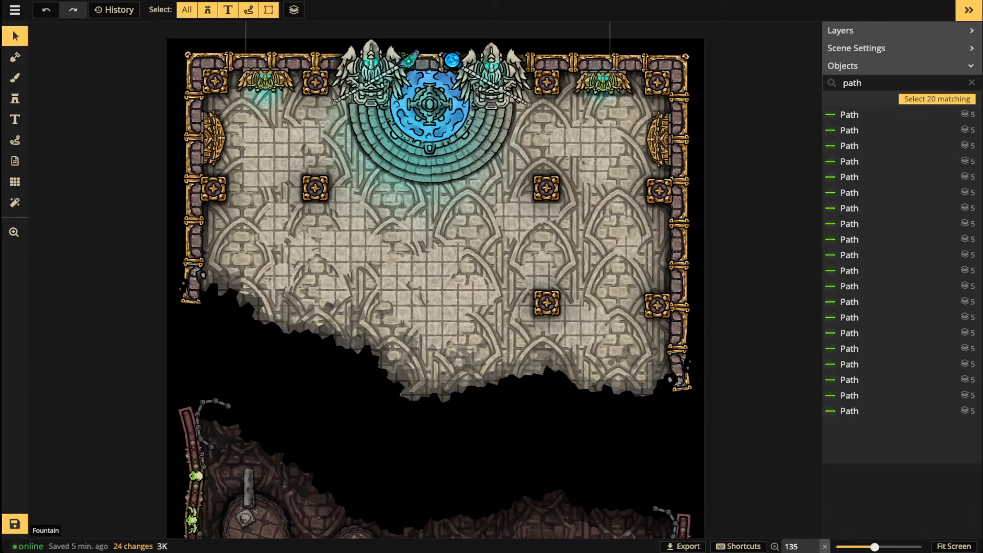
pyautogui.hotkey('ctrl', 'v')
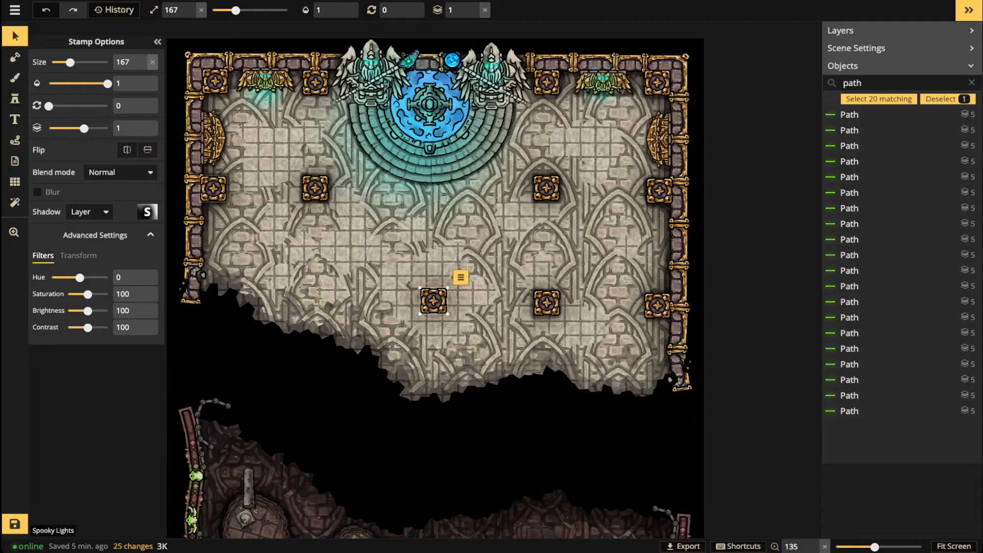
pyautogui.press('Delete')
# Step: Place a cyan glow stamp on the blue portal, shrunk to size 97
pyautogui.click(15, 99)
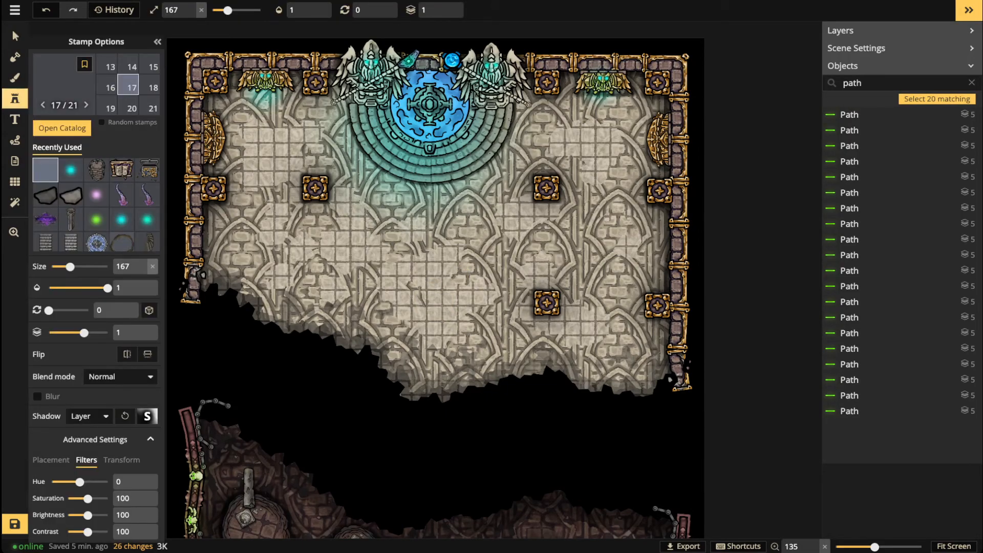
pyautogui.click(71, 170)
pyautogui.scroll(1, 374, 104)
pyautogui.scroll(1, 421, 109)
pyautogui.press('[')
pyautogui.press('[')
pyautogui.press('[')
pyautogui.click(433, 97)
pyautogui.press('[')
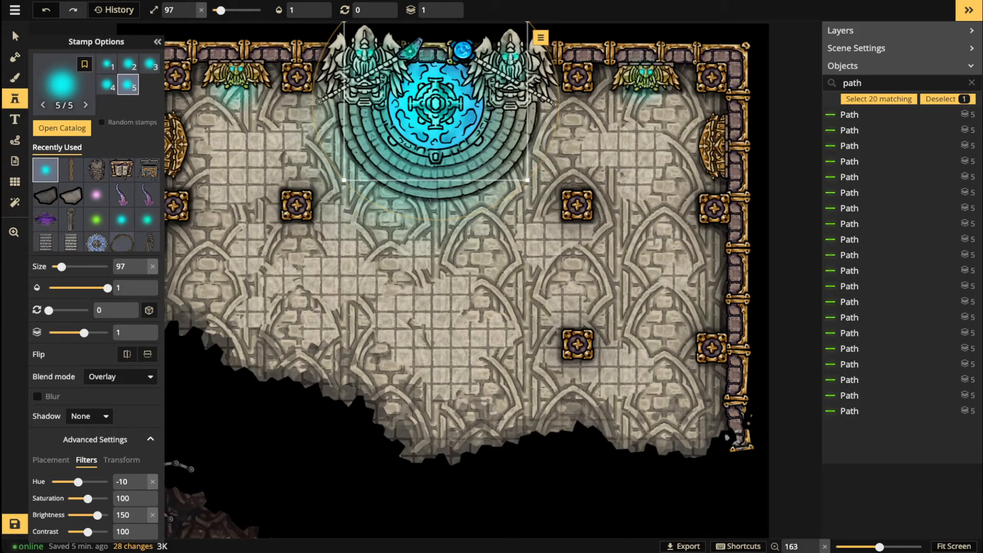
pyautogui.press('Escape')
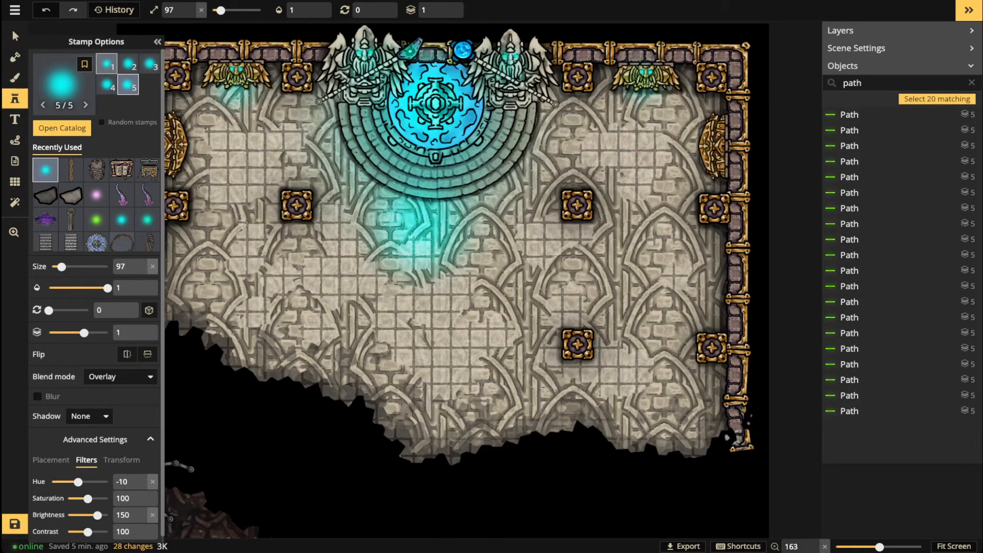
# Step: Pick out the glow stamps over the stairs with the Select tool
pyautogui.click(15, 35)
pyautogui.click(386, 153)
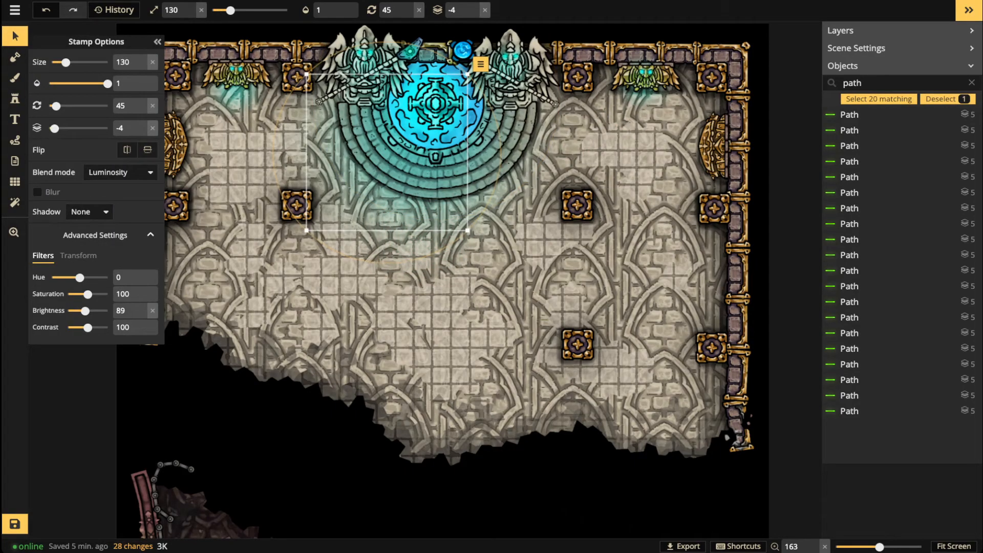
pyautogui.press('Delete')
pyautogui.scroll(-3, 443, 199)
pyautogui.click(439, 177)
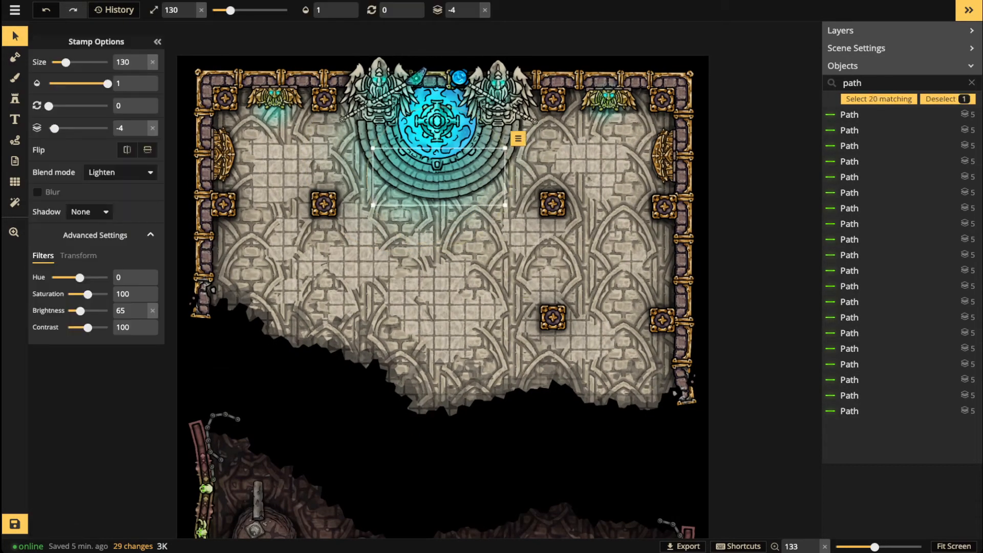
pyautogui.press('Escape')
# Step: Move the size-275 Spooky Lights glow down so it lights more of the floor
pyautogui.click(437, 177)
pyautogui.scroll(3, 437, 177)
pyautogui.moveTo(437, 176); pyautogui.dragTo(440, 229)
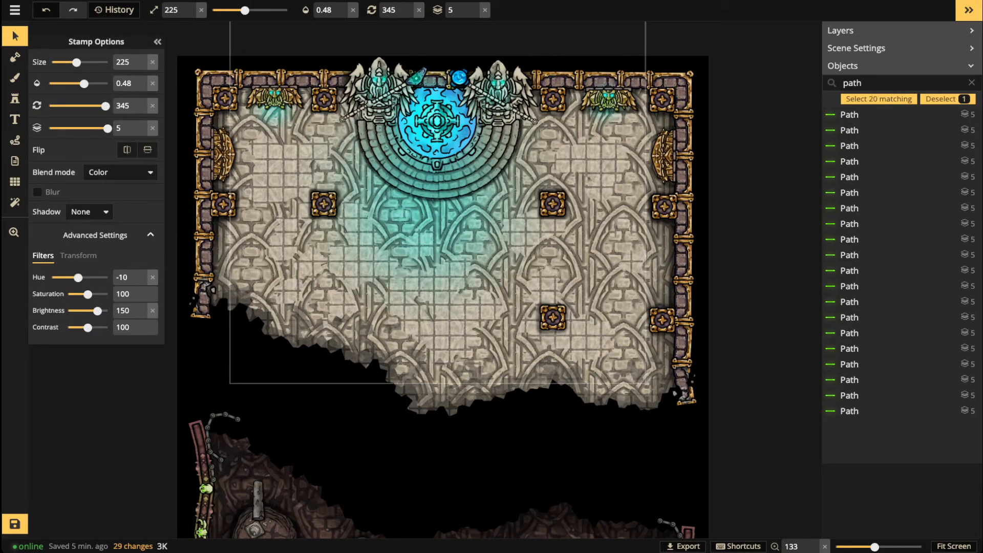
pyautogui.scroll(5, 440, 229)
pyautogui.moveTo(440, 229)
pyautogui.mouseDown()
pyautogui.moveTo(442, 209)
pyautogui.moveTo(447, 215)
pyautogui.mouseUp()
pyautogui.press('Escape')
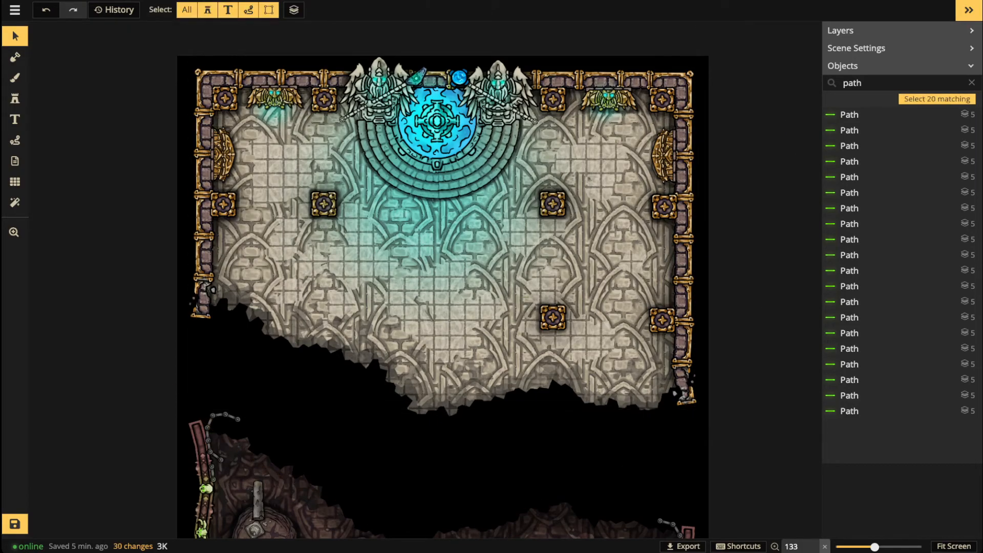
pyautogui.click(15, 99)
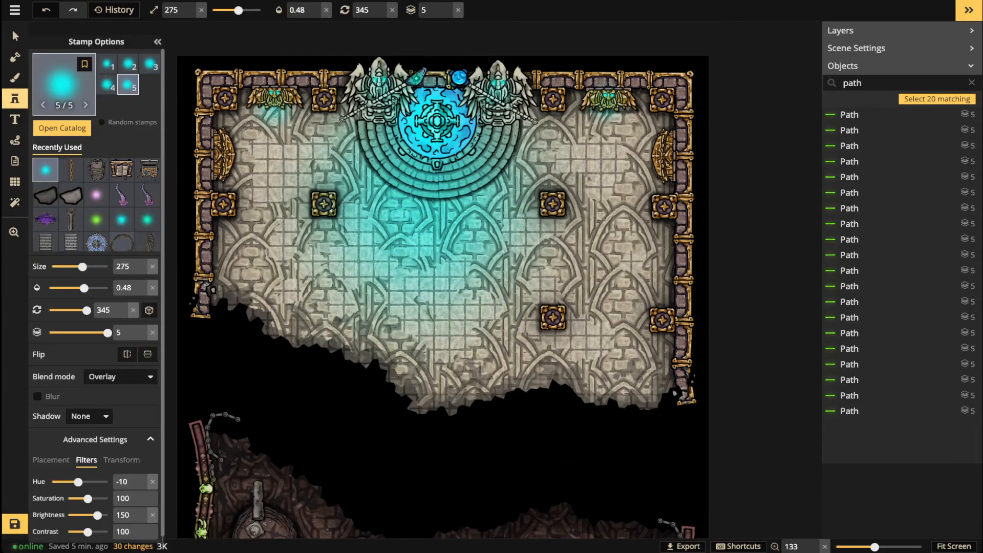
# Step: Pick the Fallen Pillars stamp and set Shadow None, Brightness 0, Blur on, layer 0
pyautogui.click(61, 128)
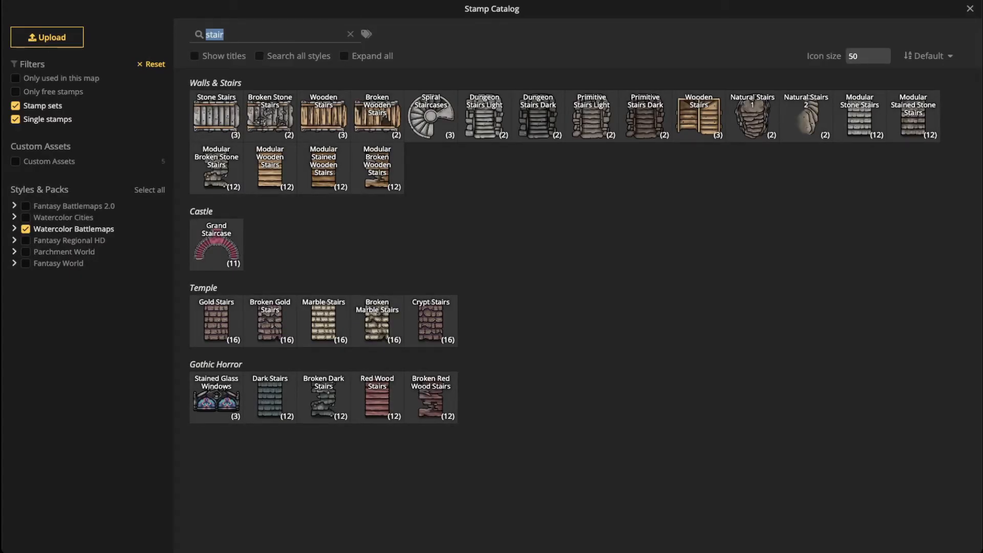
pyautogui.write('pilla')
pyautogui.click(324, 115)
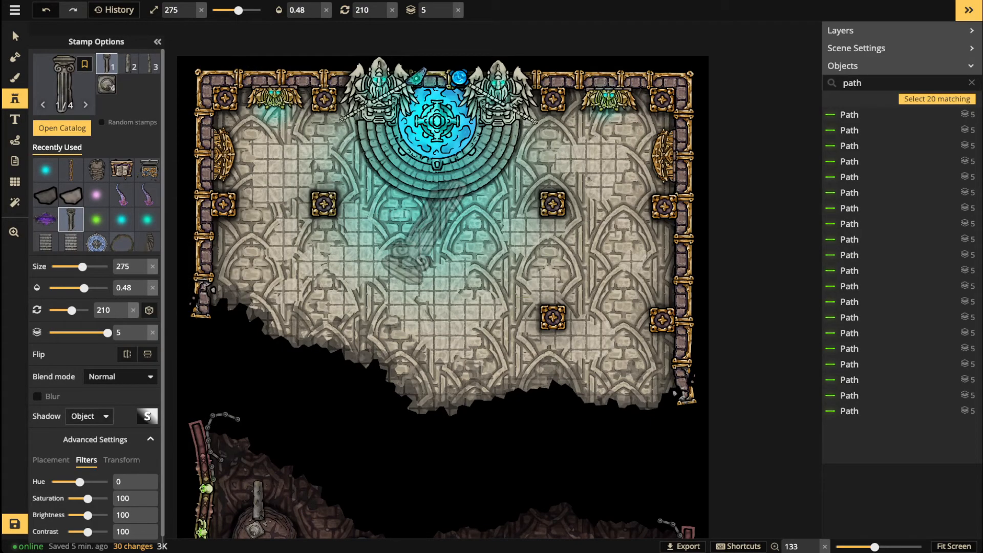
pyautogui.click(89, 416)
pyautogui.click(80, 434)
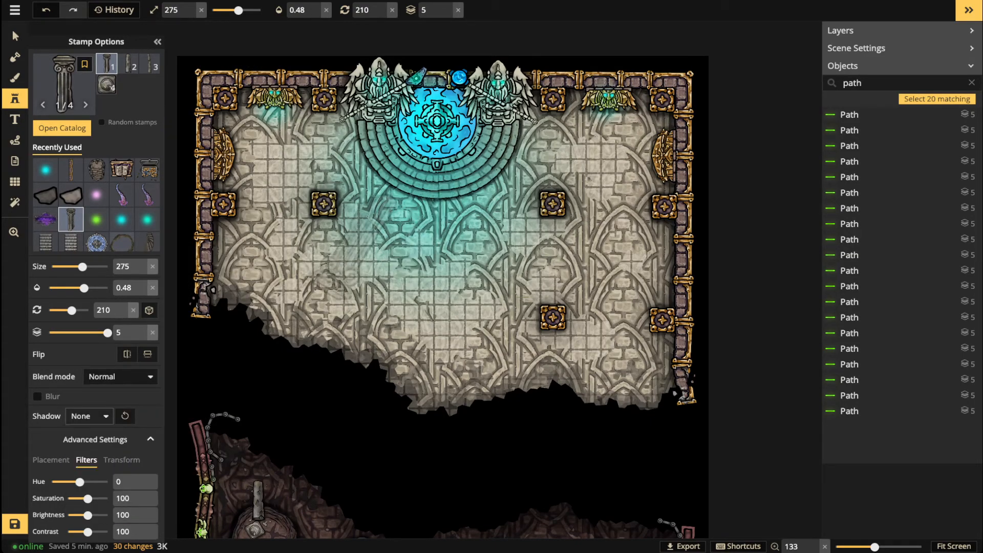
pyautogui.moveTo(87, 515); pyautogui.dragTo(67, 515)
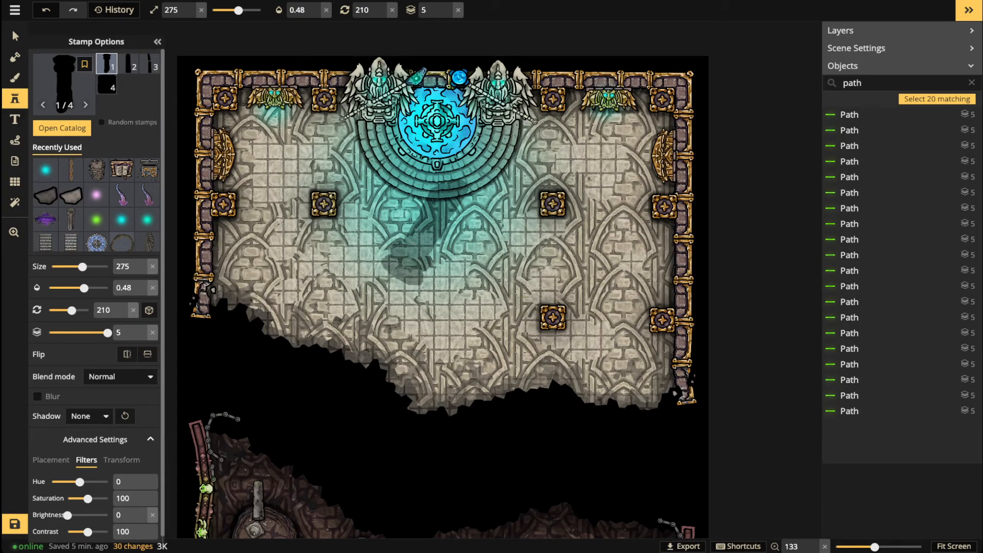
pyautogui.click(38, 396)
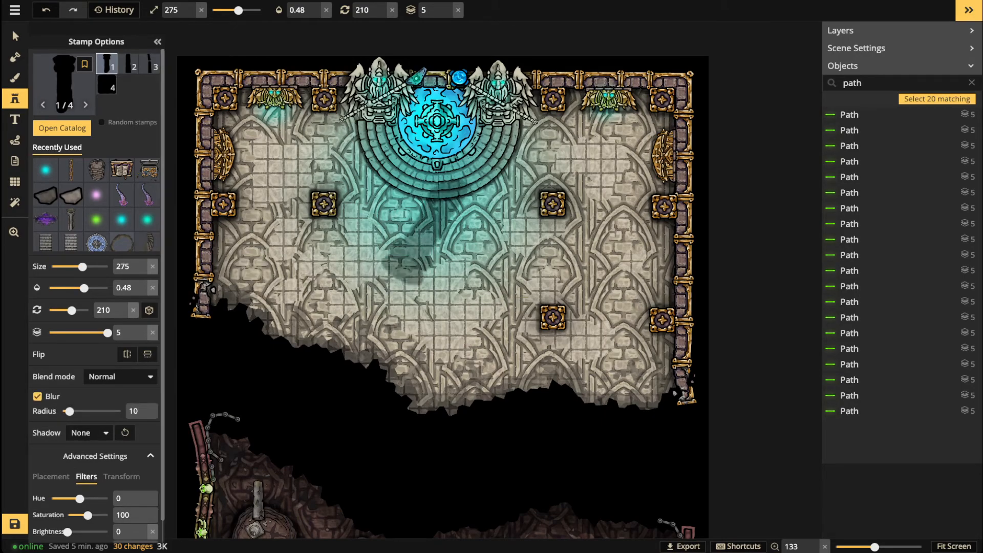
pyautogui.click(152, 332)
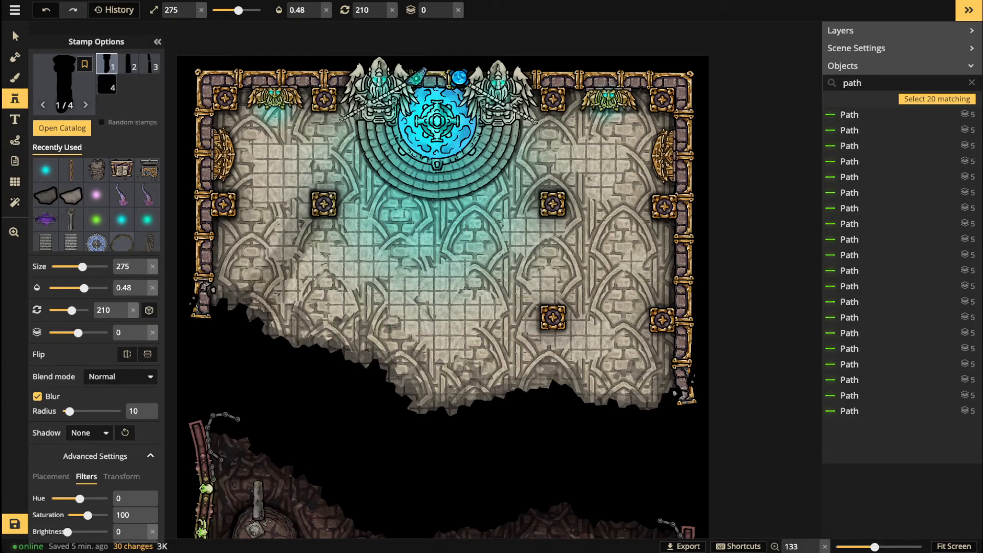
# Step: Stamp the blurred black shadow beside the upper-left central pillar
pyautogui.scroll(2, 291, 258)
pyautogui.scroll(2, 301, 241)
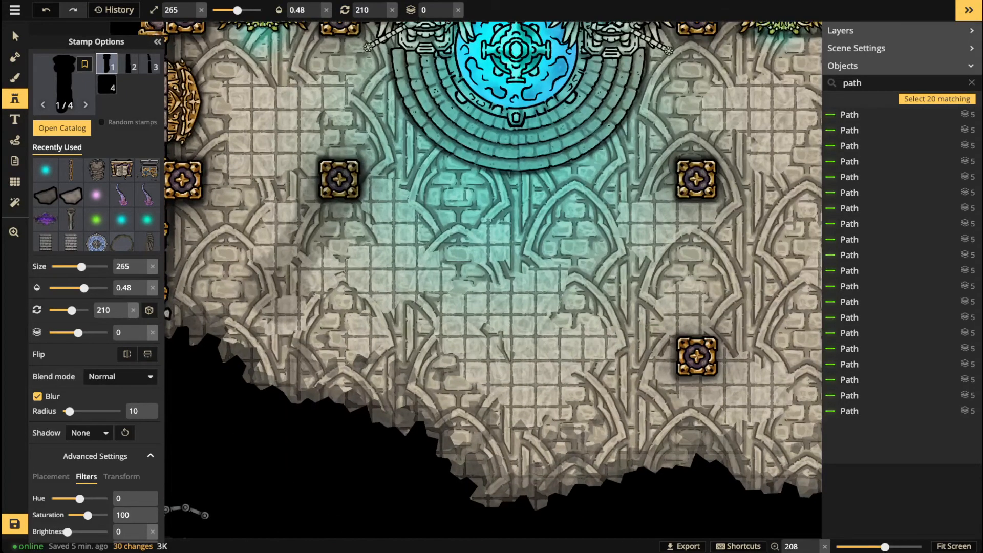
pyautogui.scroll(-1, 309, 234)
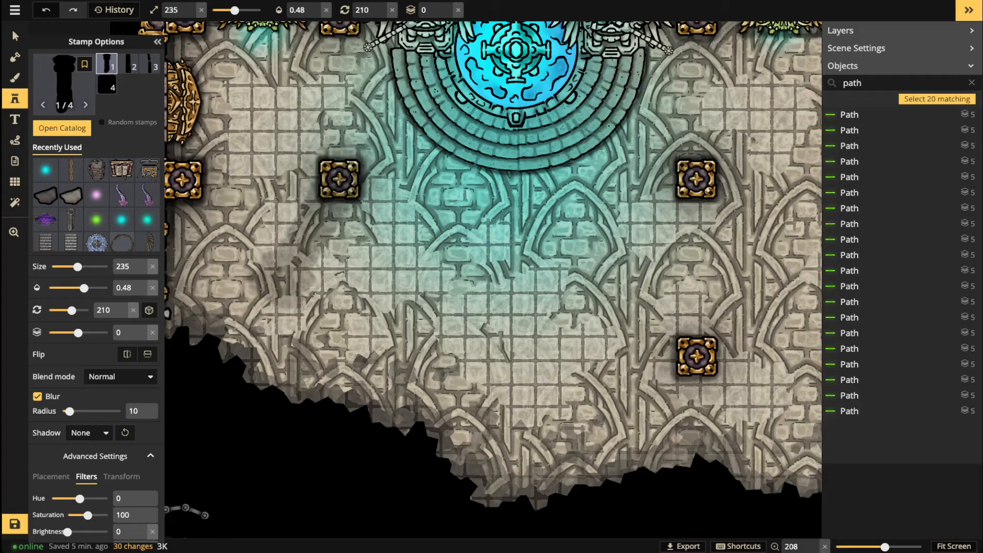
pyautogui.click(310, 234)
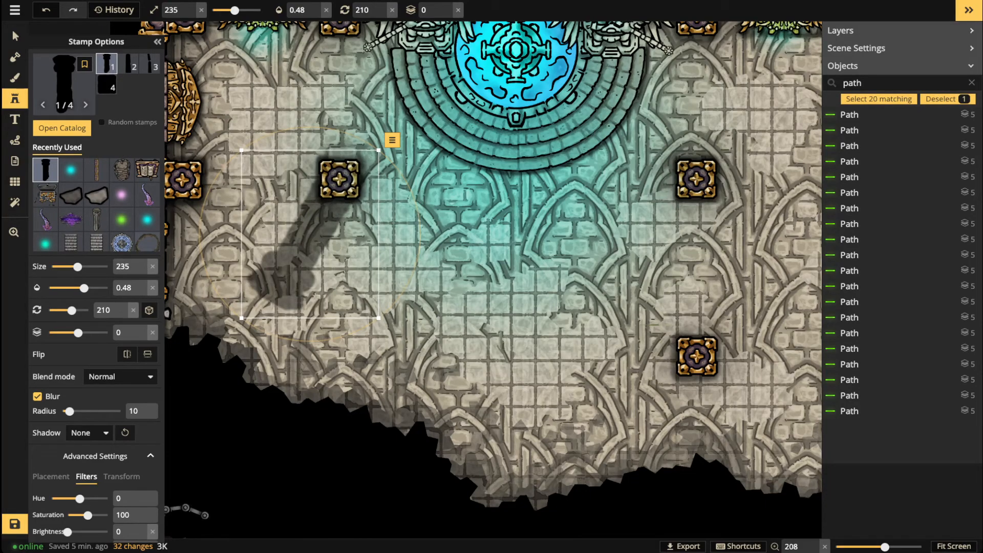
# Step: Nudge the first shadow up-left and stamp shadows from the upper-right and lower-right pillars
pyautogui.scroll(1, 310, 234)
pyautogui.moveTo(309, 234); pyautogui.dragTo(296, 223)
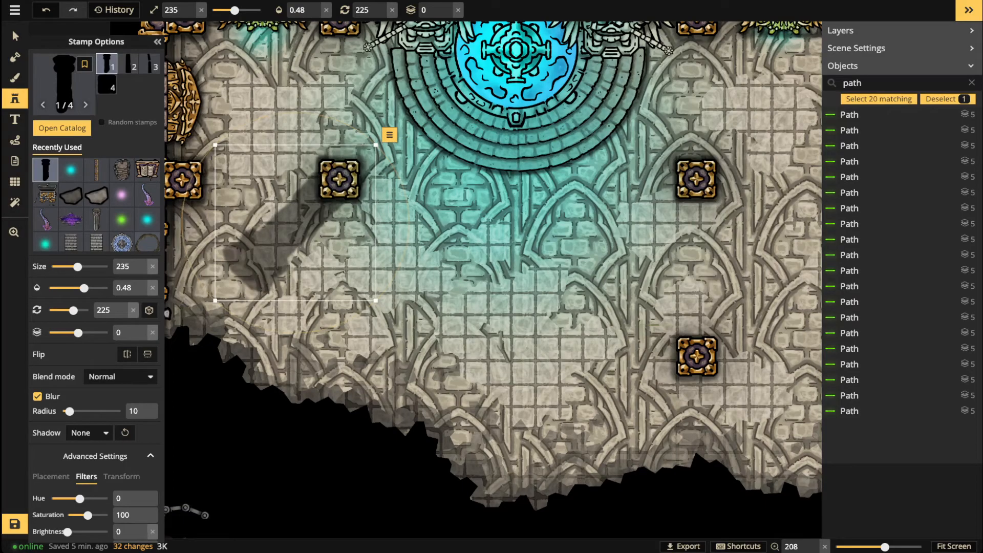
pyautogui.press('Escape')
pyautogui.scroll(-3, 342, 159)
pyautogui.moveTo(342, 160); pyautogui.dragTo(197, 198)
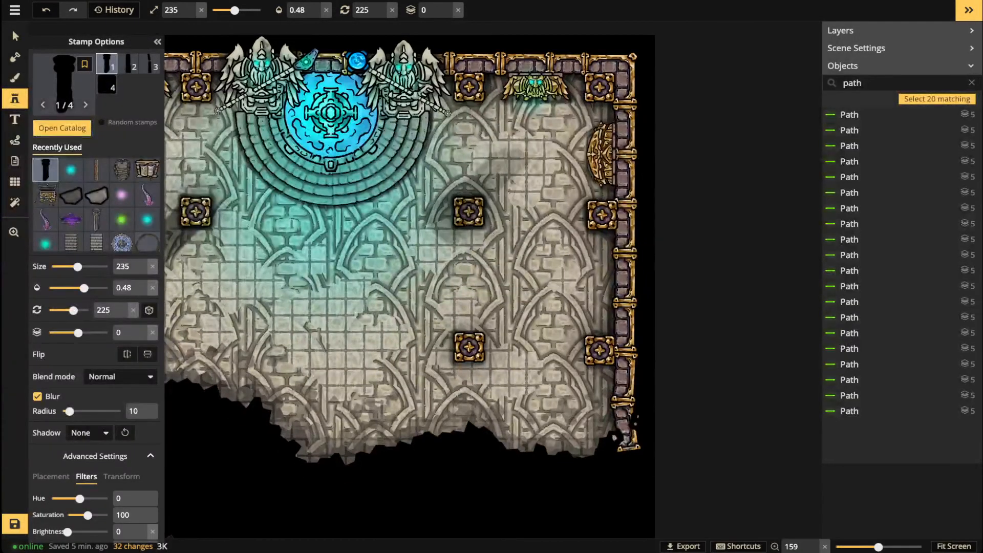
pyautogui.scroll(-7, 486, 230)
pyautogui.scroll(1, 537, 251)
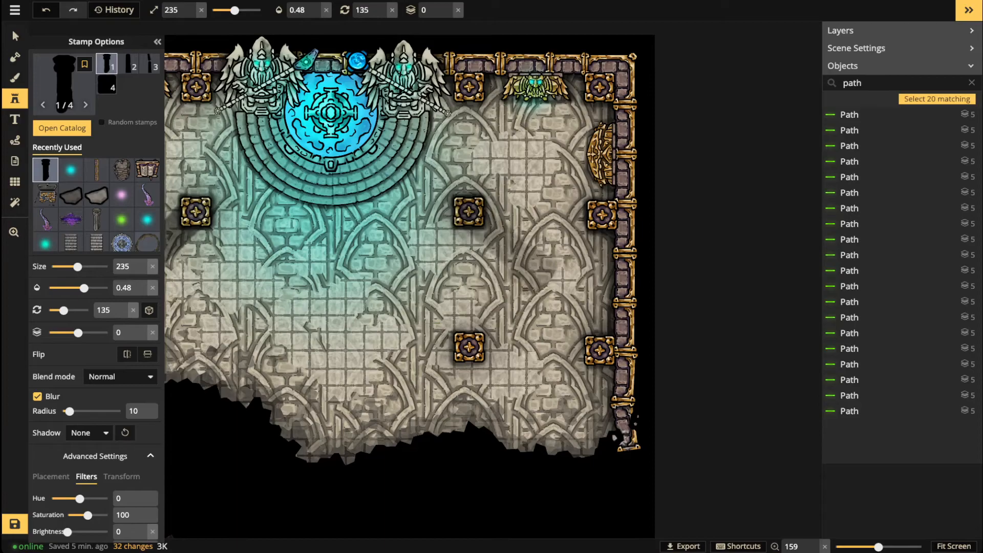
pyautogui.click(500, 242)
pyautogui.press('Escape')
pyautogui.scroll(1, 498, 404)
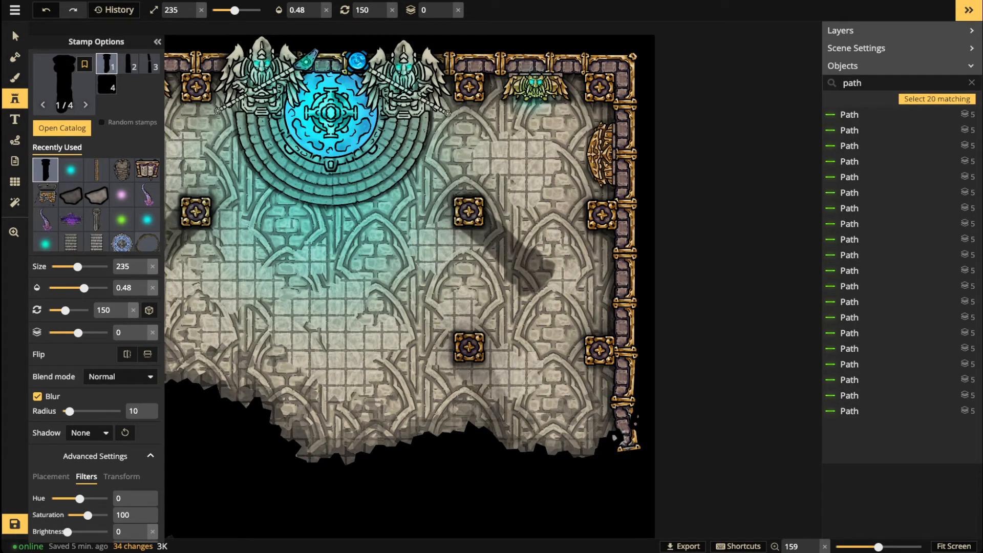
pyautogui.click(495, 391)
# Step: Rotate the lower-right pillar's shadow to 135 and nudge it into place
pyautogui.press('space')
pyautogui.moveTo(279, 195); pyautogui.dragTo(485, 173)
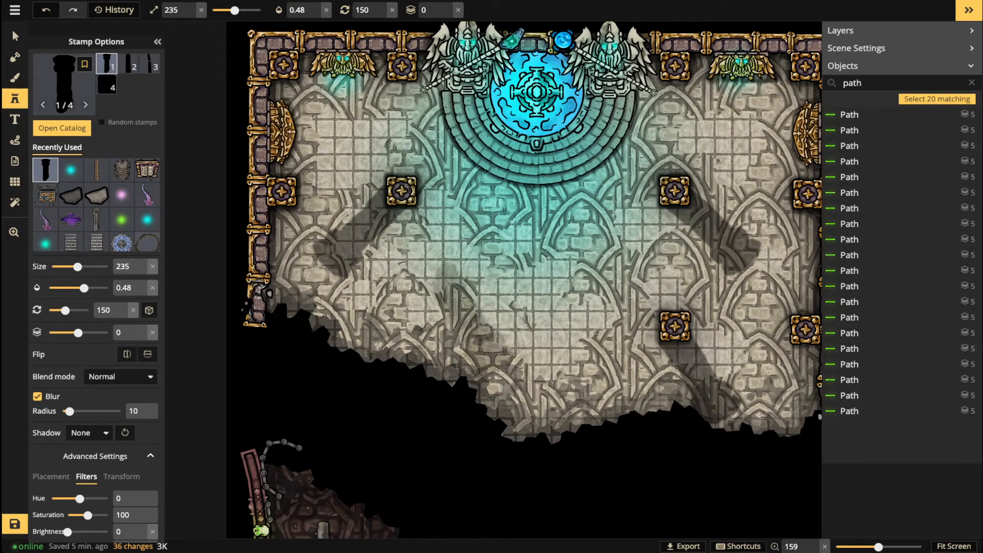
pyautogui.scroll(-2, 432, 276)
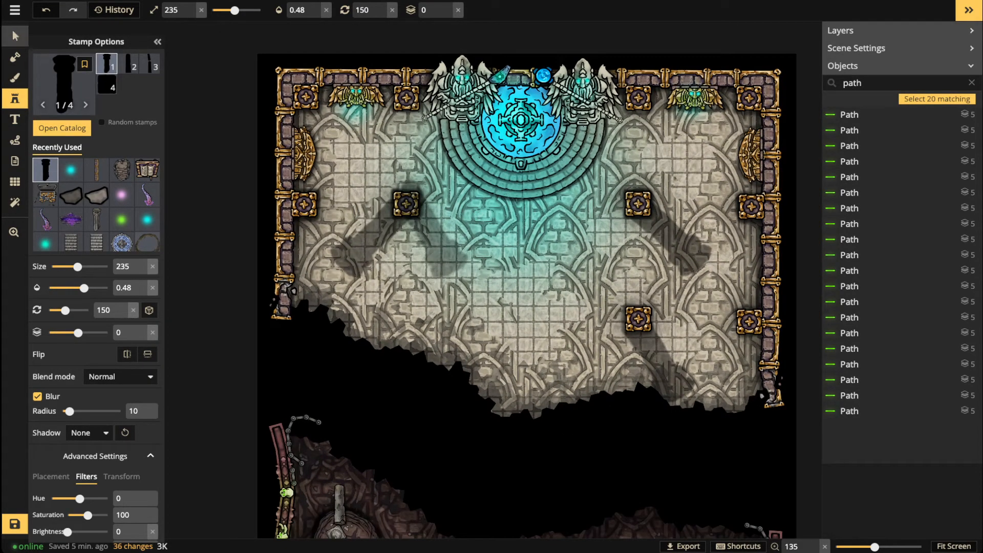
pyautogui.click(15, 36)
pyautogui.moveTo(676, 420); pyautogui.dragTo(669, 421)
pyautogui.moveTo(658, 361); pyautogui.dragTo(656, 363)
pyautogui.moveTo(668, 422); pyautogui.dragTo(664, 423)
# Step: Select the upper-right, left and lower-right pillar shadows in turn, then clear the selection
pyautogui.click(670, 236)
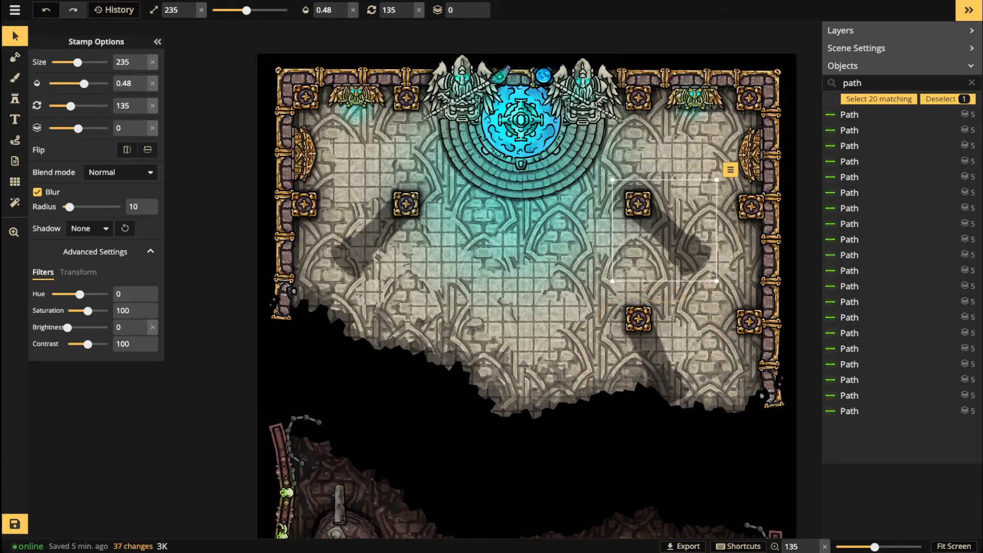
pyautogui.keyDown('shift'); pyautogui.click(375, 233); pyautogui.keyUp('shift')
pyautogui.keyDown('shift'); pyautogui.click(653, 353); pyautogui.keyUp('shift')
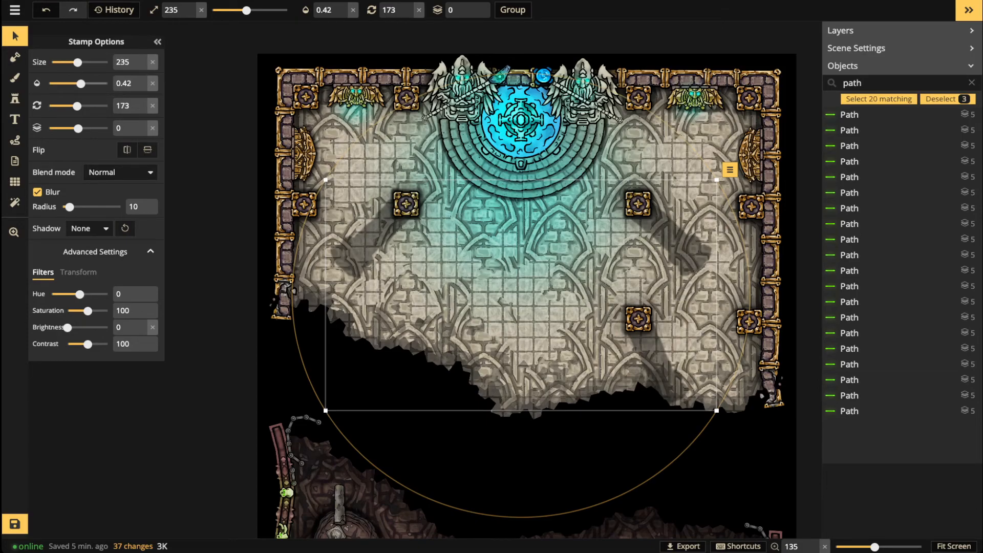
pyautogui.click(675, 238)
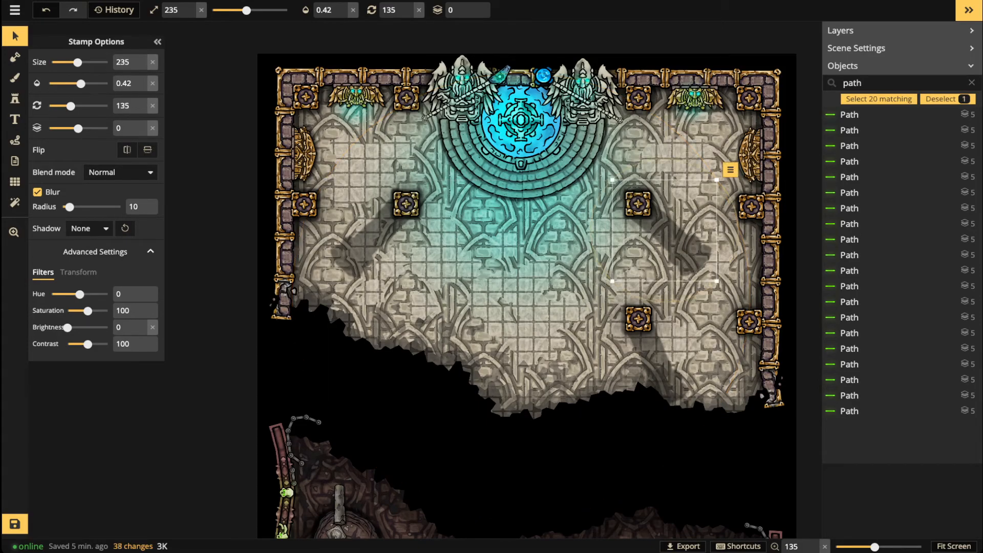
pyautogui.scroll(-5, 333, 232)
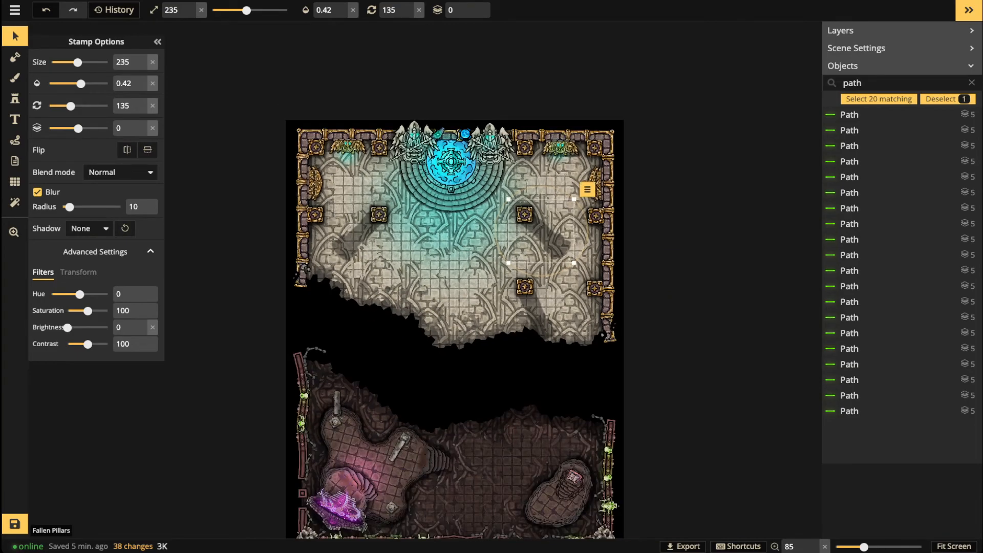
pyautogui.press('Escape')
pyautogui.scroll(-1, 491, 328)
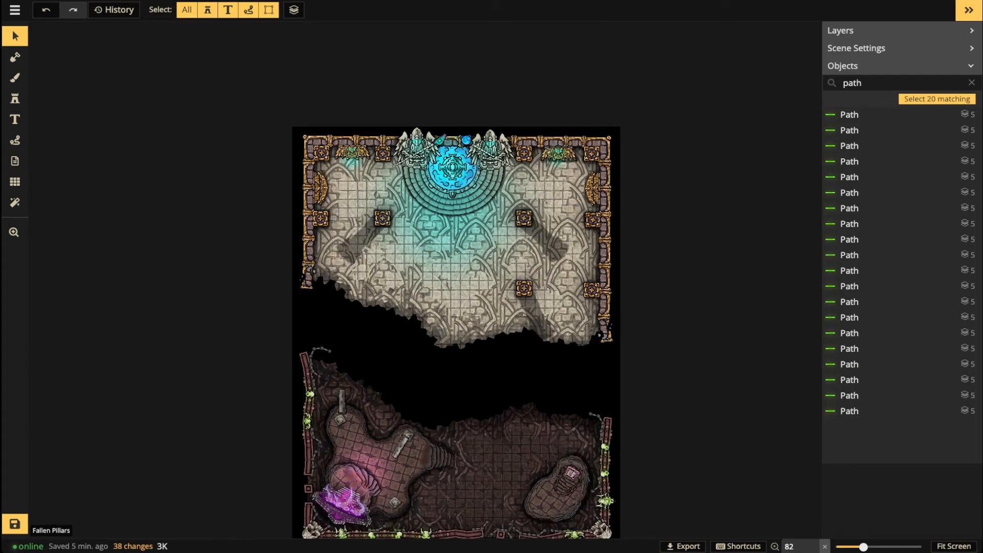
# Step: Try moving the left, upper-right and lower shadows straight under their pillars, then undo to keep the diagonals
pyautogui.click(361, 239)
pyautogui.scroll(-3, 362, 239)
pyautogui.moveTo(362, 238); pyautogui.dragTo(378, 244)
pyautogui.click(545, 239)
pyautogui.scroll(3, 545, 238)
pyautogui.moveTo(544, 238); pyautogui.dragTo(527, 242)
pyautogui.click(535, 316)
pyautogui.scroll(2, 535, 317)
pyautogui.moveTo(535, 317); pyautogui.dragTo(525, 316)
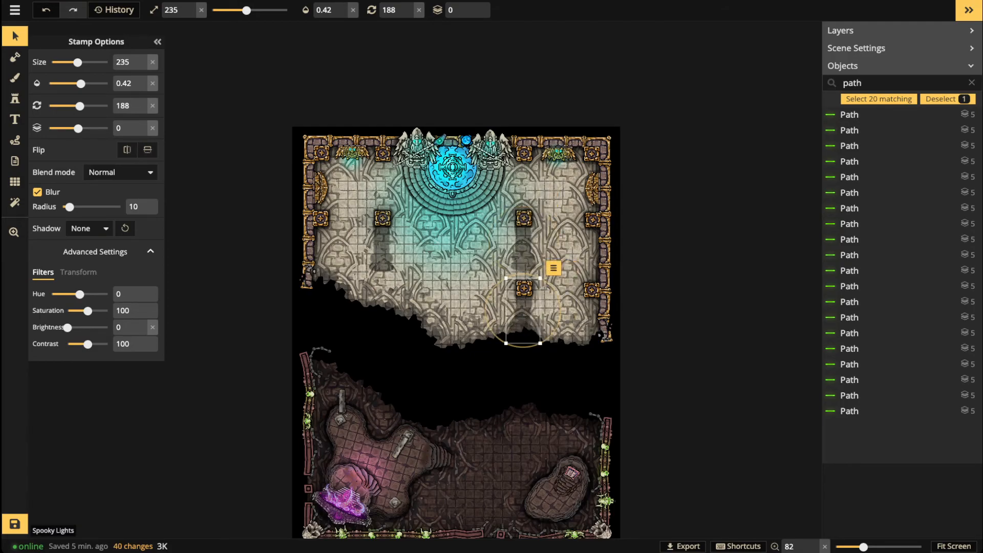
pyautogui.scroll(-1, 522, 311)
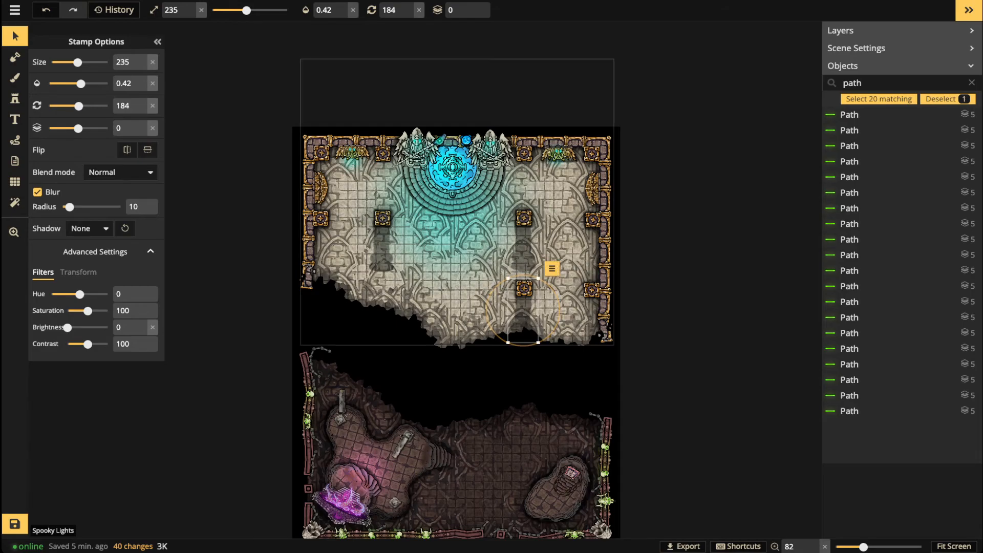
pyautogui.scroll(-6, 522, 311)
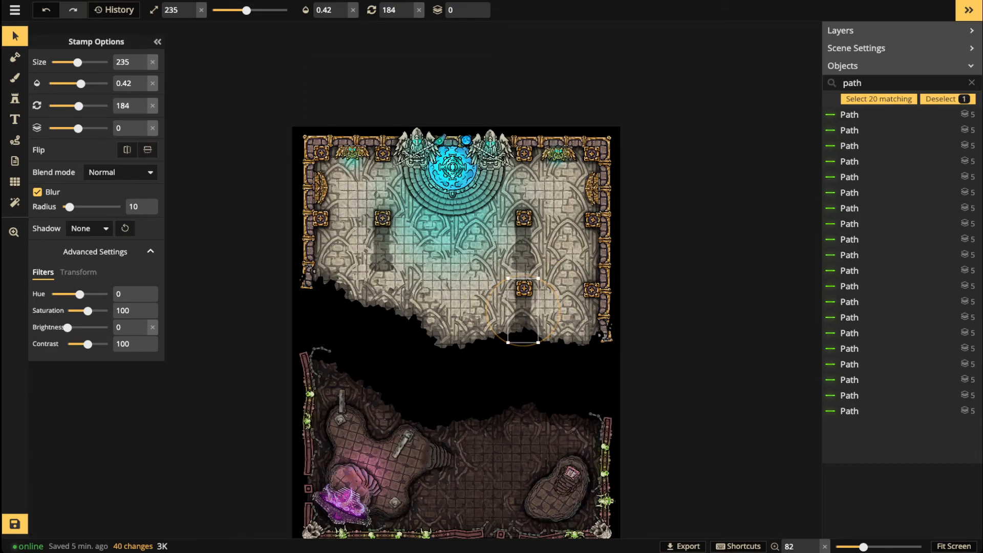
pyautogui.hotkey('ctrl', 'z')
pyautogui.hotkey('ctrl', 'z')
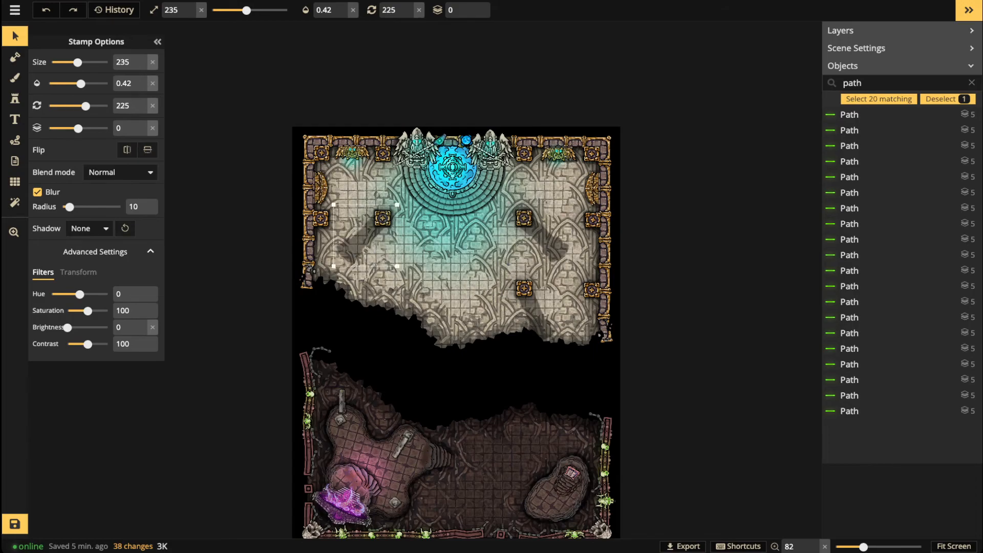
pyautogui.press('Escape')
# Step: Return to the Stamp tool and open the Stamp Catalog
pyautogui.scroll(5, 446, 255)
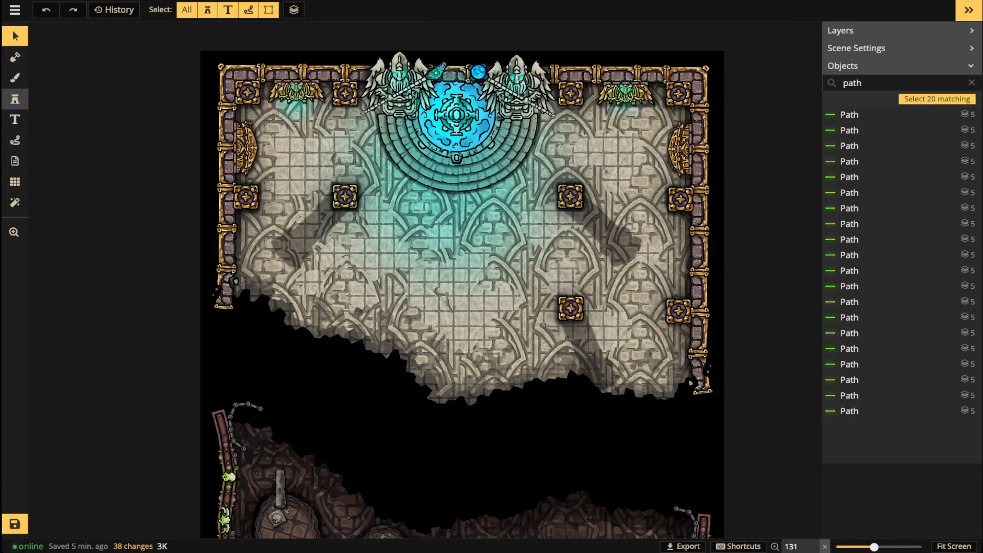
pyautogui.click(15, 98)
pyautogui.click(63, 84)
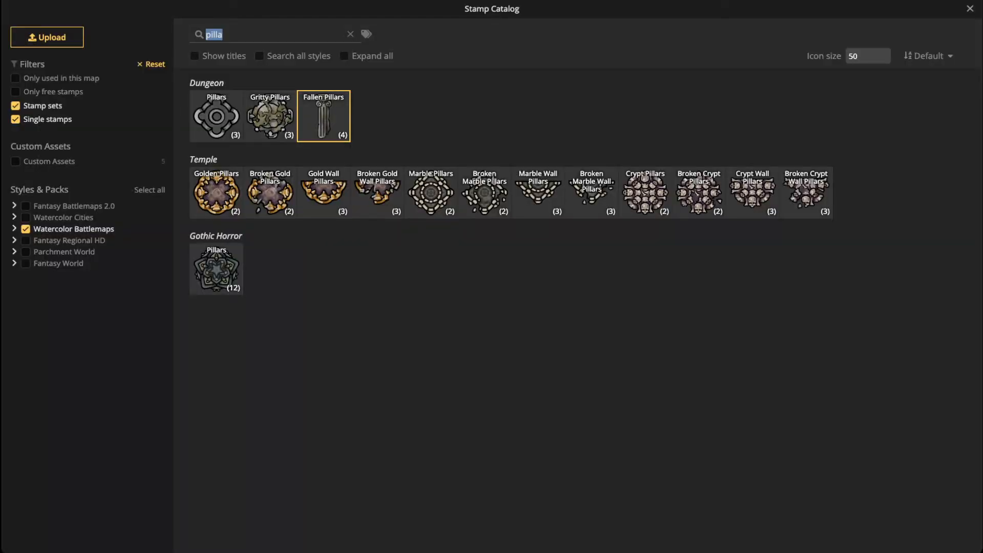
# Step: Search the catalog for 'summon' and stamp a Blue Summoning Circle at the map centre
pyautogui.write('summon')
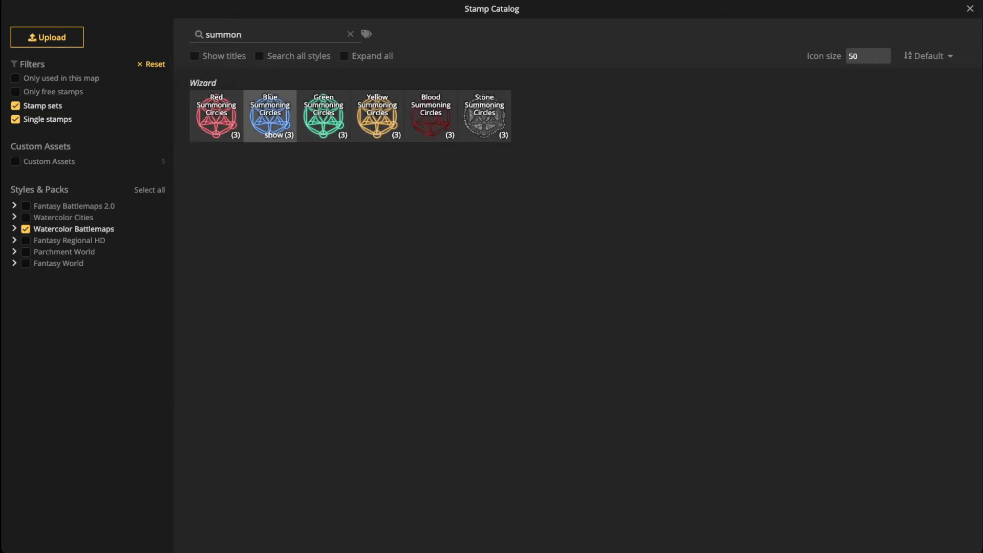
pyautogui.click(270, 116)
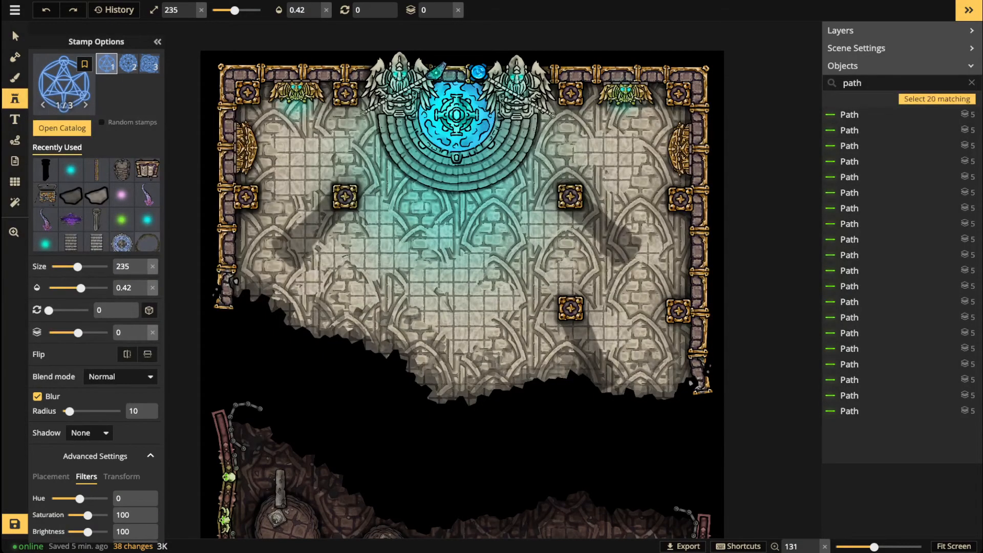
pyautogui.scroll(-4, 453, 285)
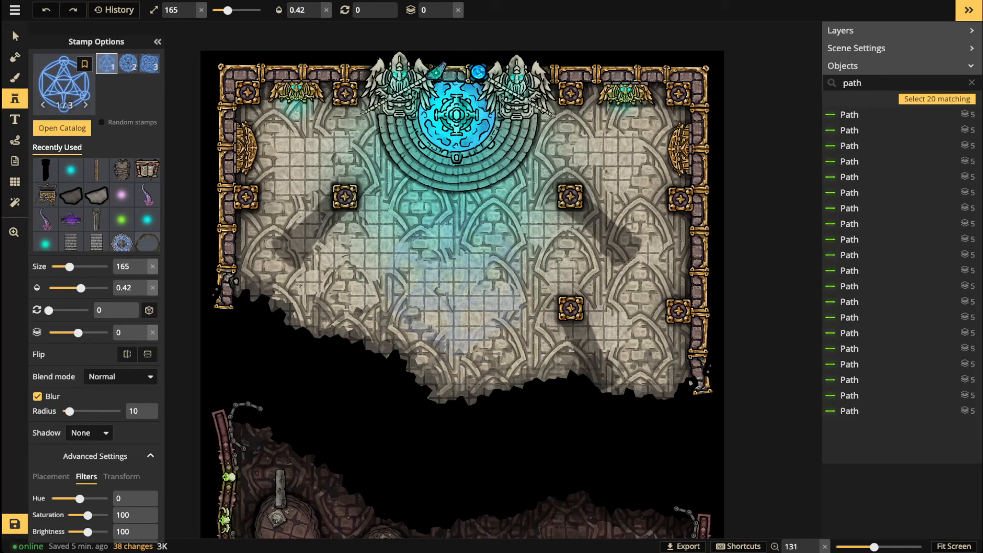
pyautogui.click(455, 283)
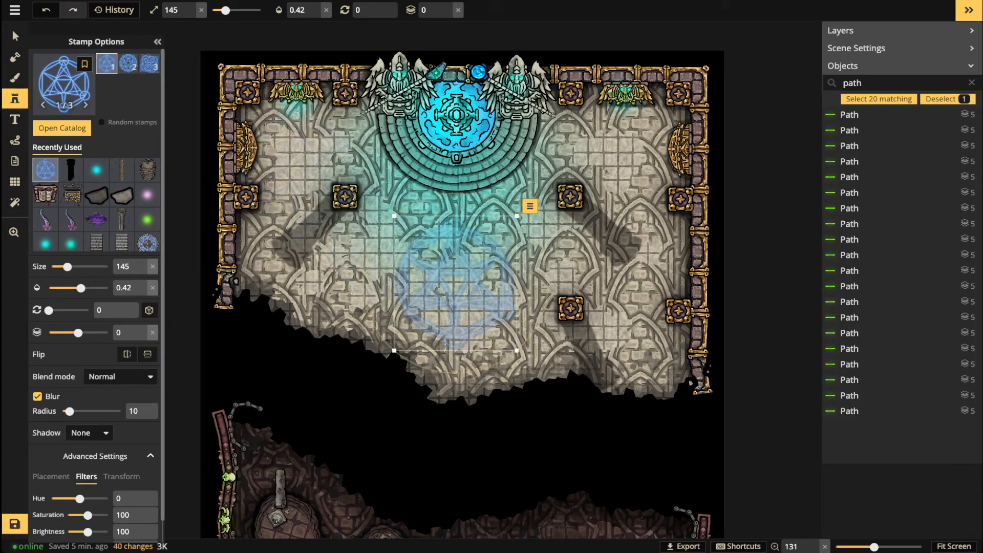
# Step: Give the summoning circle opacity 1, Lighten blend mode and 90° rotation
pyautogui.click(12, 30)
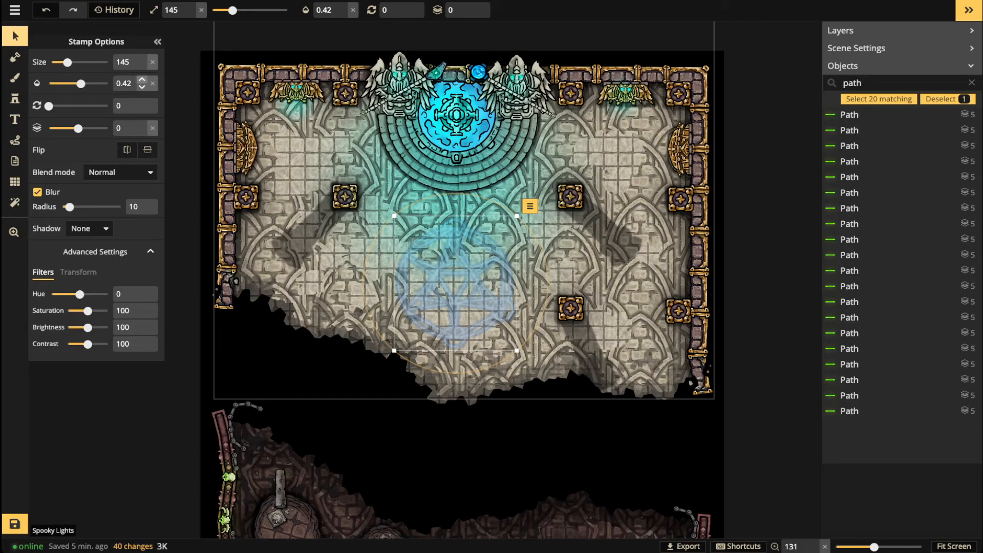
pyautogui.click(152, 83)
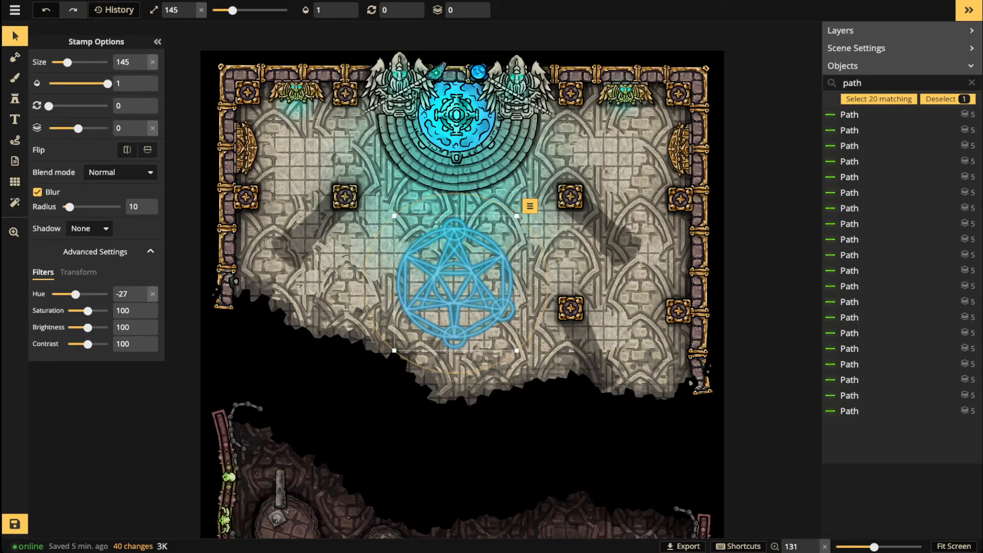
pyautogui.click(120, 173)
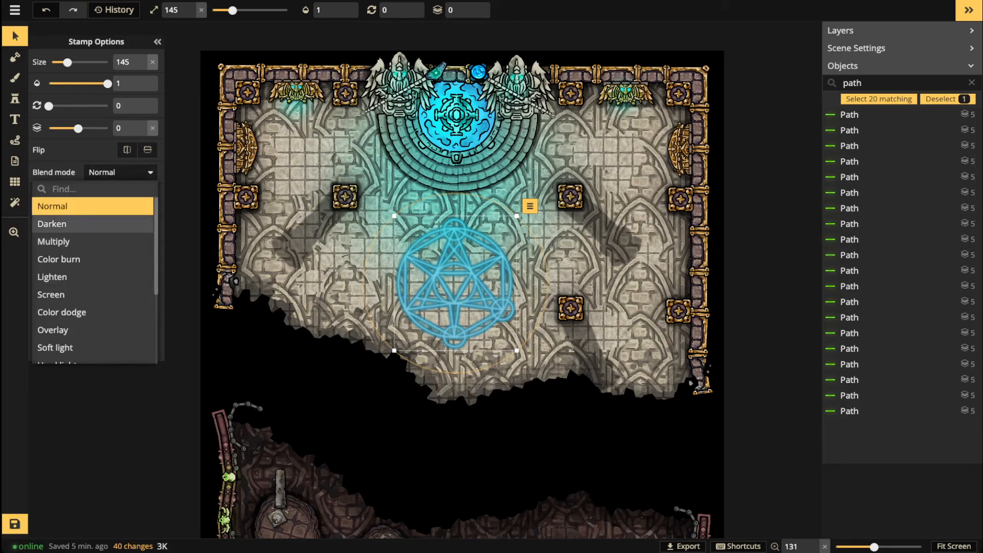
pyautogui.click(92, 226)
pyautogui.press('Down')
pyautogui.press('Down')
pyautogui.press('Down')
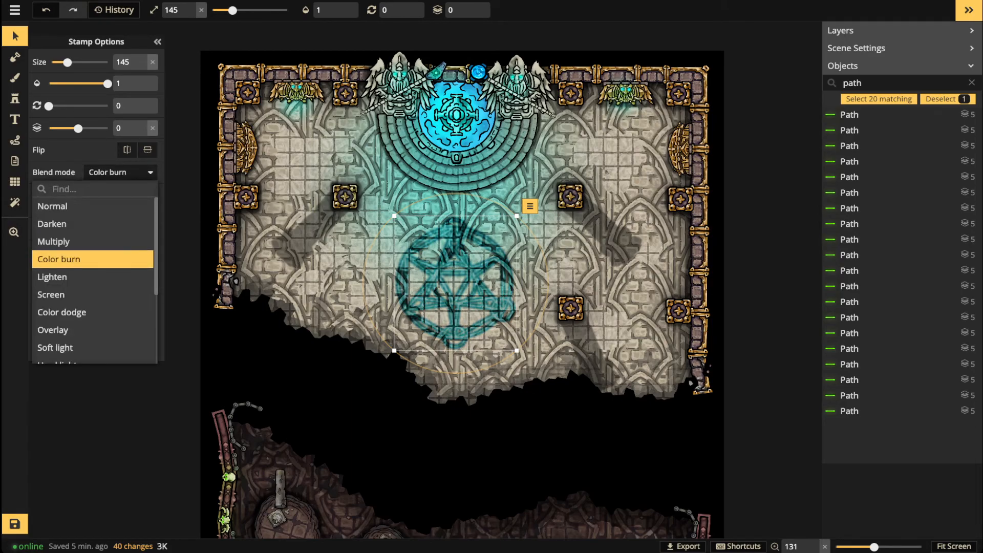
pyautogui.press('Down')
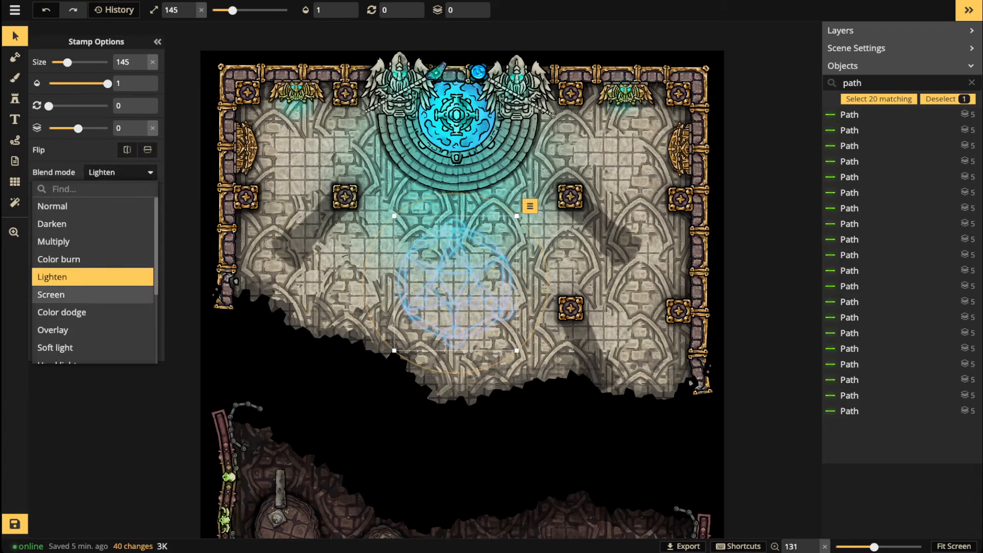
pyautogui.press('Up')
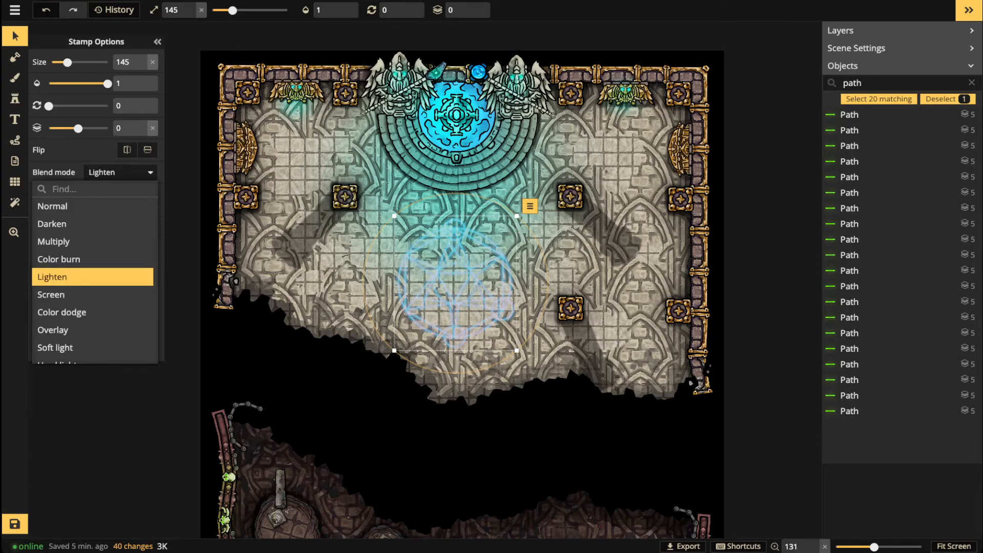
pyautogui.moveTo(49, 106); pyautogui.dragTo(76, 106)
# Step: Nudge the summoning circle to a new spot, deselect it, then select it again
pyautogui.scroll(-3, 445, 260)
pyautogui.moveTo(452, 277); pyautogui.dragTo(423, 200)
pyautogui.press('Escape')
pyautogui.scroll(-4, 350, 245)
pyautogui.click(424, 201)
# Step: Delete the blue summoning circle, then zoom in to inspect the lower crypt chamber and zoom back out
pyautogui.press('Delete')
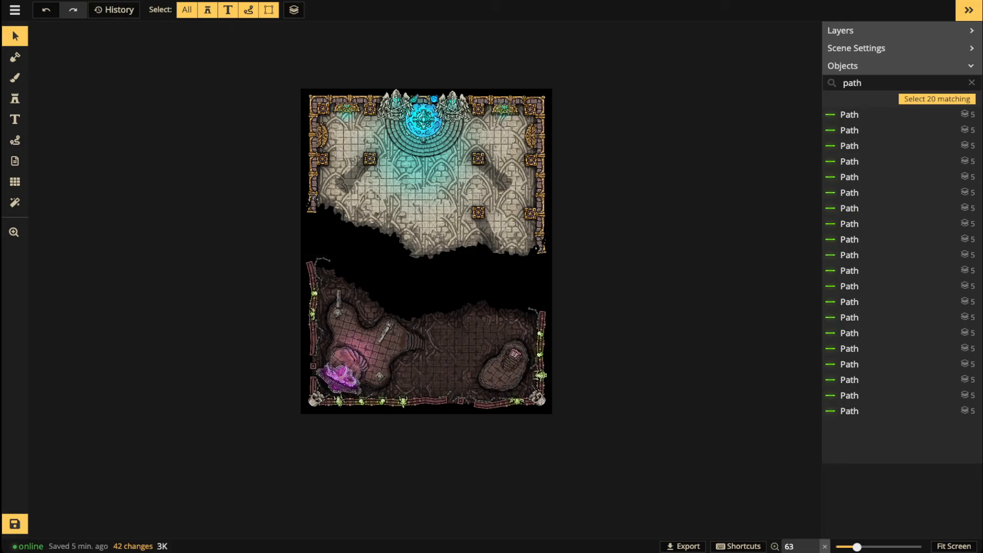
pyautogui.scroll(5, 426, 240)
pyautogui.moveTo(426, 240); pyautogui.dragTo(433, 219)
pyautogui.scroll(1, 427, 280)
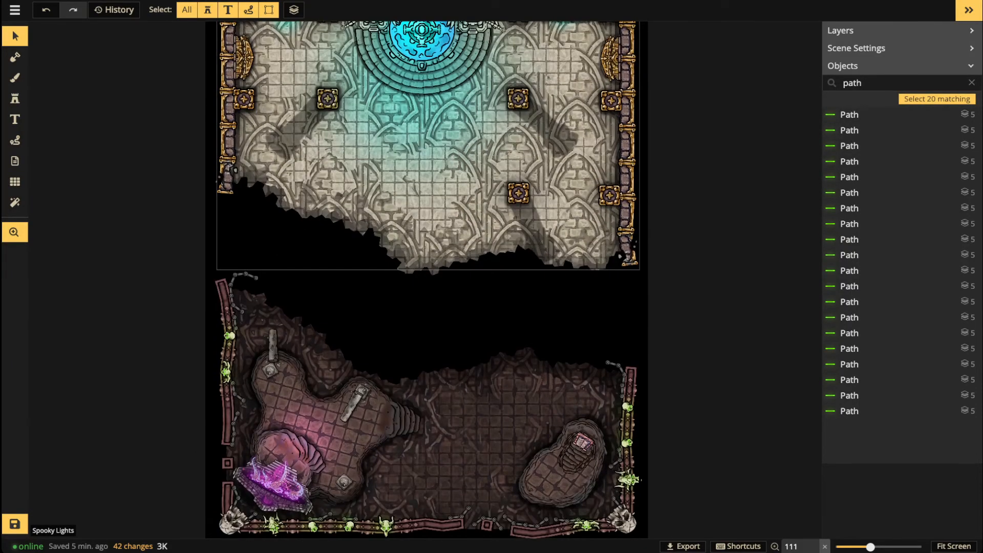
pyautogui.scroll(-2, 425, 276)
pyautogui.press('i')
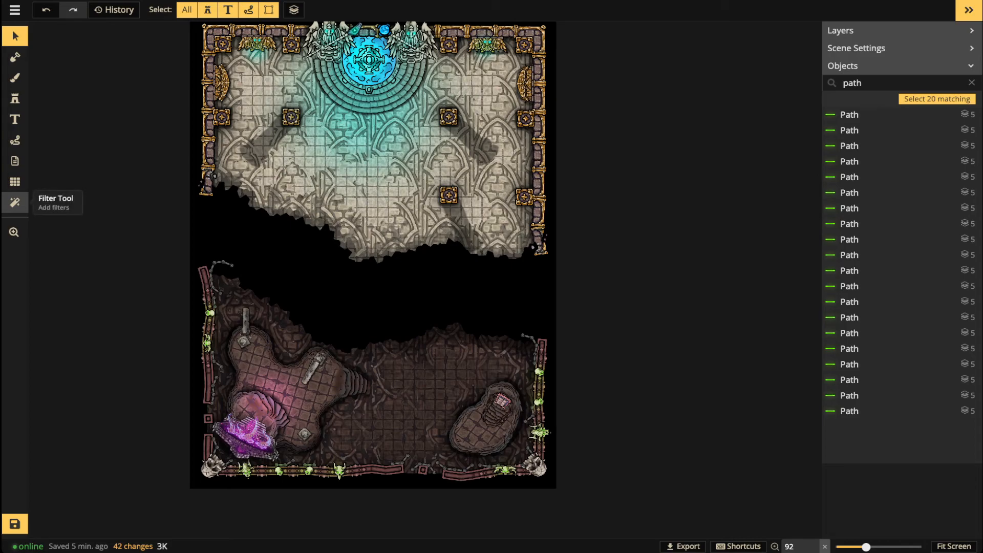
pyautogui.scroll(-4, 501, 260)
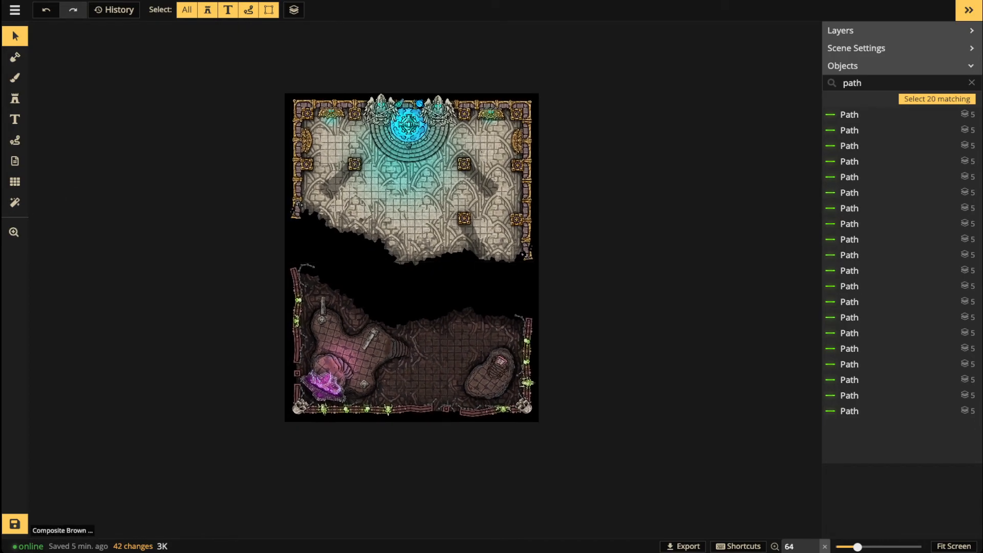
# Step: In the brush Texture Catalog, hide Watercolor Battlemaps textures and show Fantasy Battlemaps 2.0 ones
pyautogui.press('b')
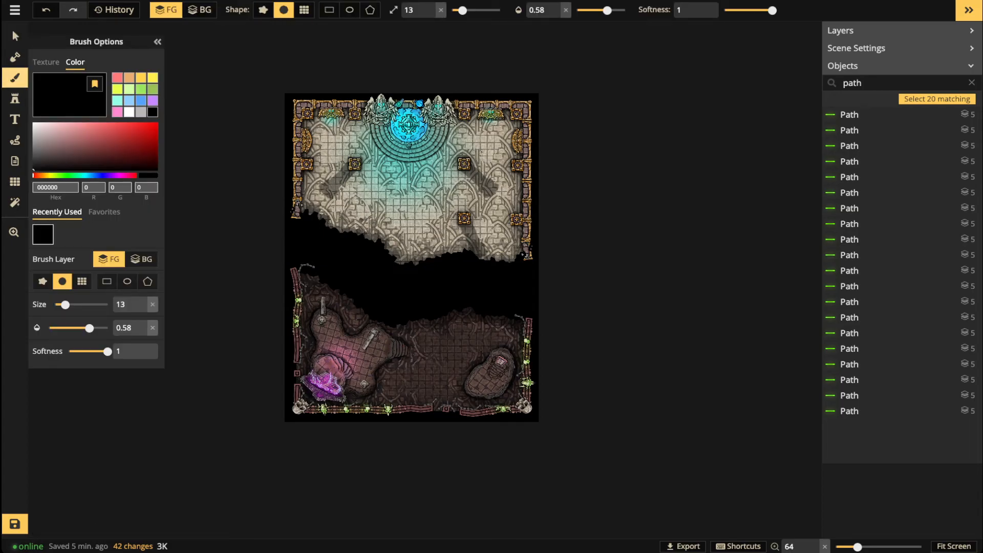
pyautogui.press('b')
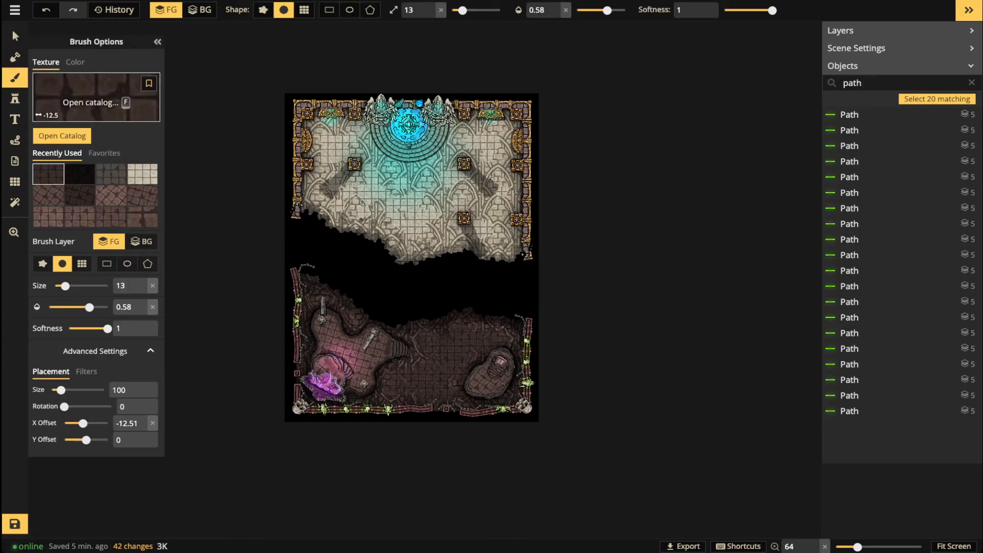
pyautogui.press('f')
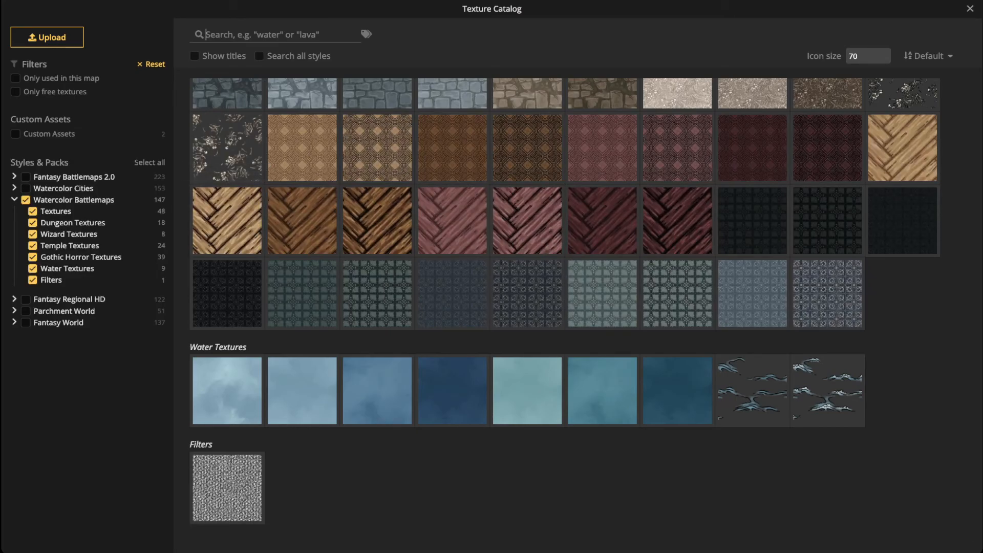
pyautogui.click(15, 200)
pyautogui.click(26, 200)
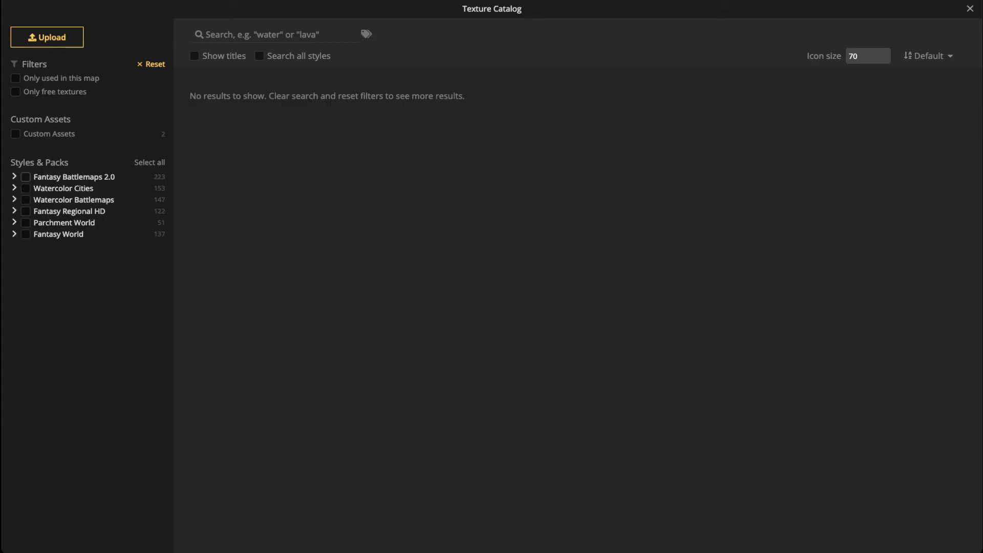
pyautogui.click(26, 177)
pyautogui.scroll(-4, 565, 307)
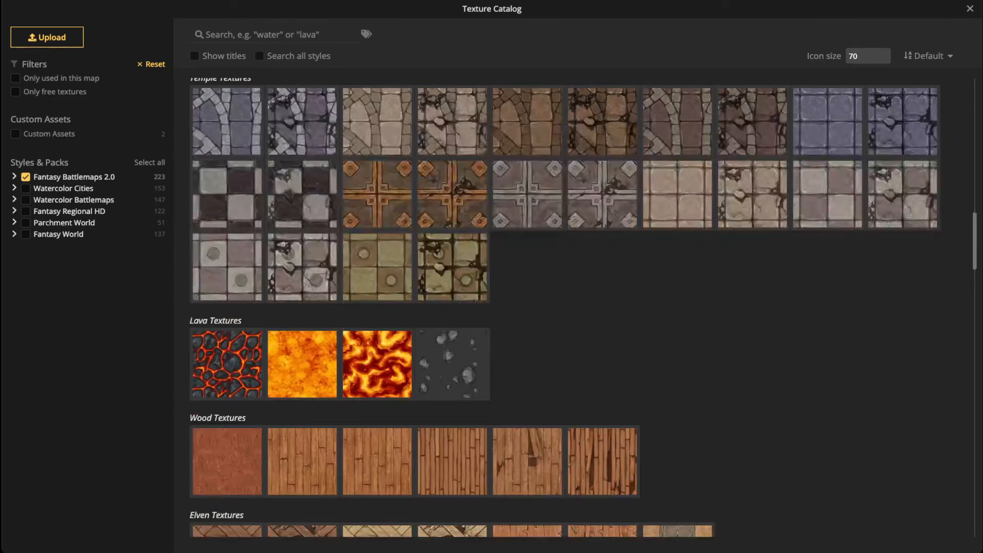
pyautogui.scroll(-10, 377, 382)
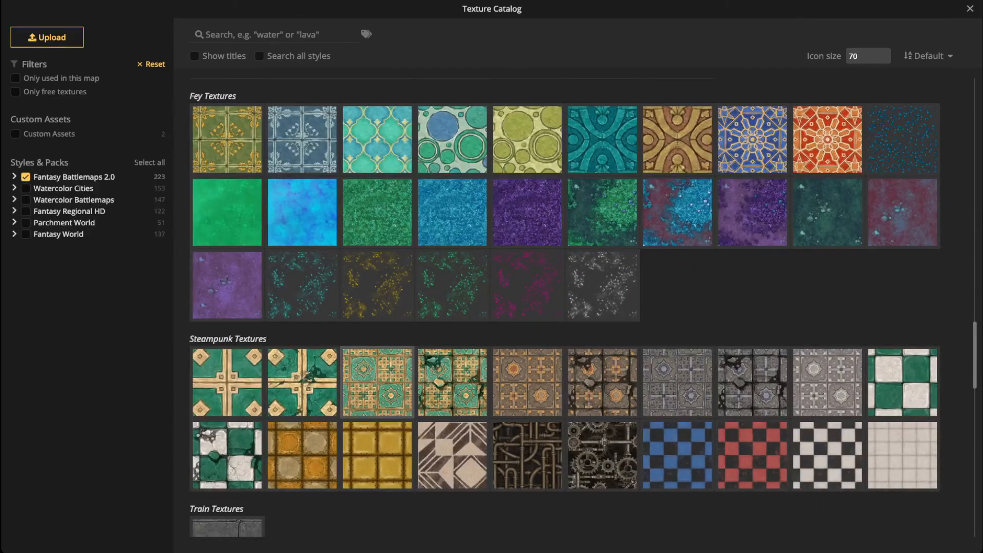
pyautogui.scroll(-2, 377, 382)
pyautogui.scroll(1, 377, 358)
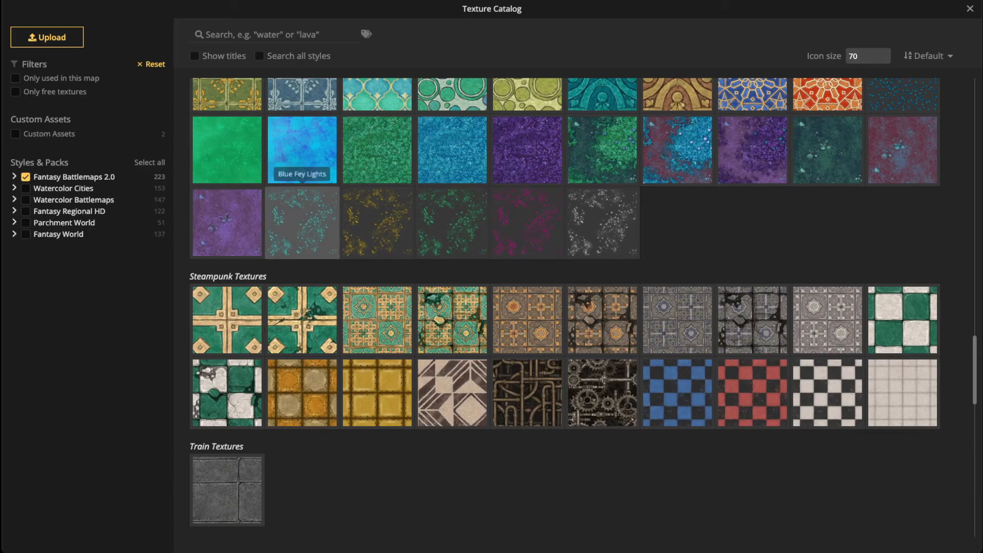
# Step: Paint faint pink Fey speckles over the chasm on the background layer with a size 84 brush
pyautogui.click(527, 222)
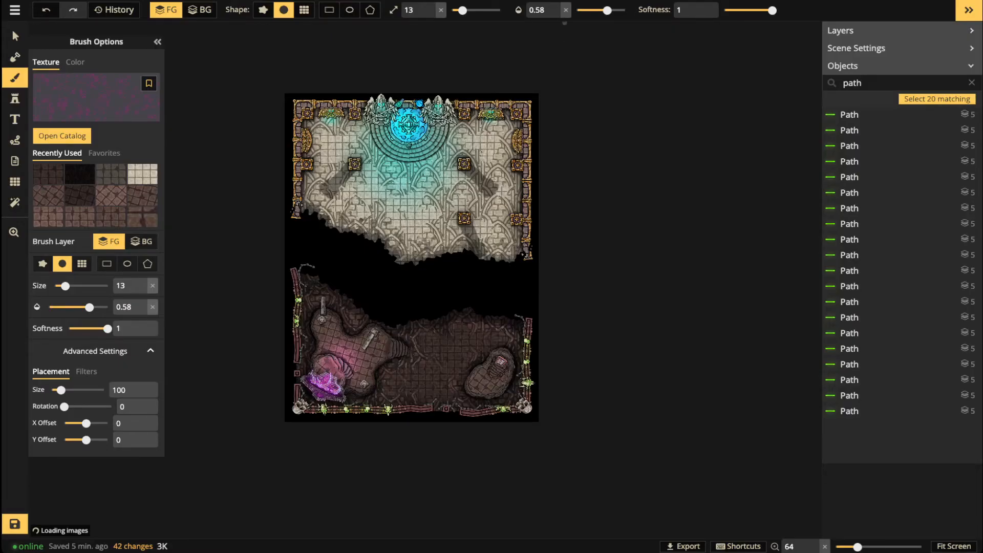
pyautogui.moveTo(462, 10); pyautogui.dragTo(473, 10)
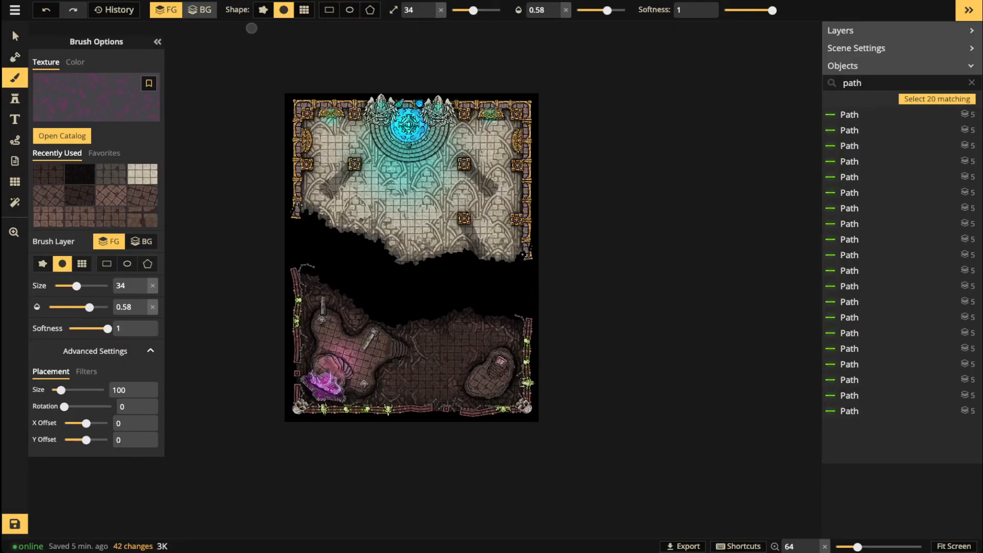
pyautogui.click(200, 10)
pyautogui.press(']')
pyautogui.press(']')
pyautogui.press(']')
pyautogui.press(']')
pyautogui.press(']')
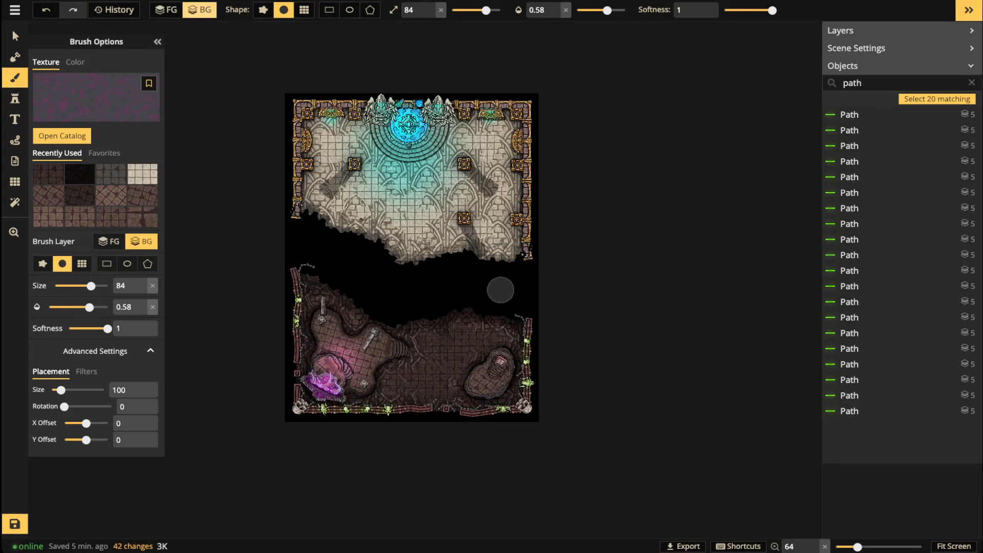
pyautogui.moveTo(462, 276)
pyautogui.mouseDown()
pyautogui.moveTo(523, 284)
pyautogui.moveTo(454, 279)
pyautogui.moveTo(535, 292)
pyautogui.moveTo(485, 292)
pyautogui.moveTo(486, 277)
pyautogui.moveTo(507, 277)
pyautogui.mouseUp()
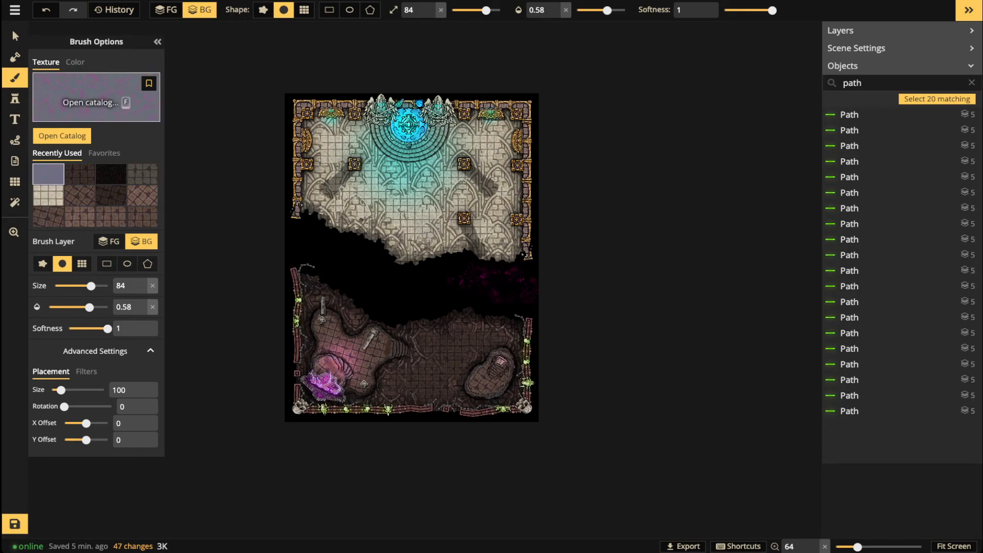
# Step: Paint Green Ivy Lights and then another speckled texture across the chasm
pyautogui.click(96, 100)
pyautogui.click(452, 220)
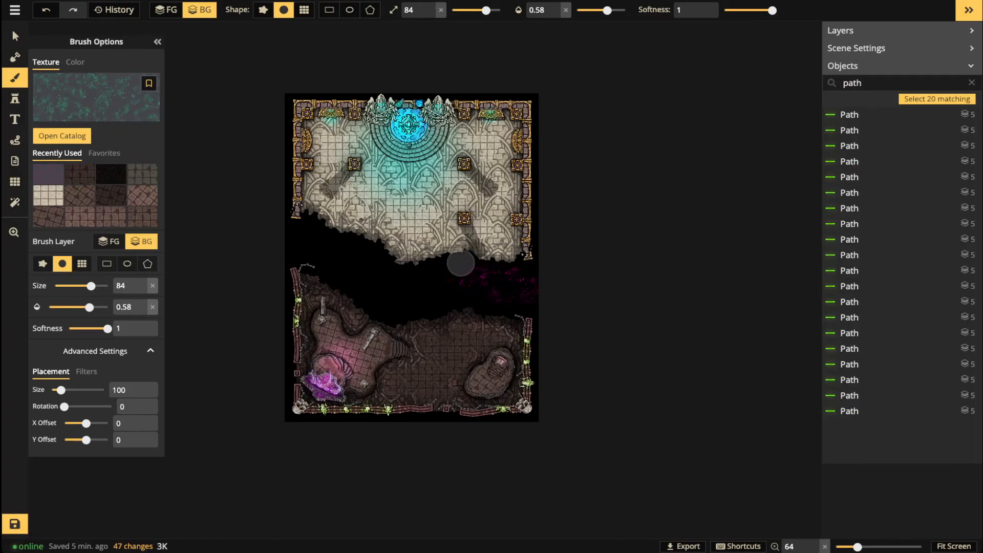
pyautogui.moveTo(459, 264)
pyautogui.mouseDown()
pyautogui.moveTo(430, 281)
pyautogui.moveTo(427, 300)
pyautogui.moveTo(406, 298)
pyautogui.moveTo(444, 274)
pyautogui.moveTo(398, 286)
pyautogui.moveTo(431, 303)
pyautogui.moveTo(452, 272)
pyautogui.mouseUp()
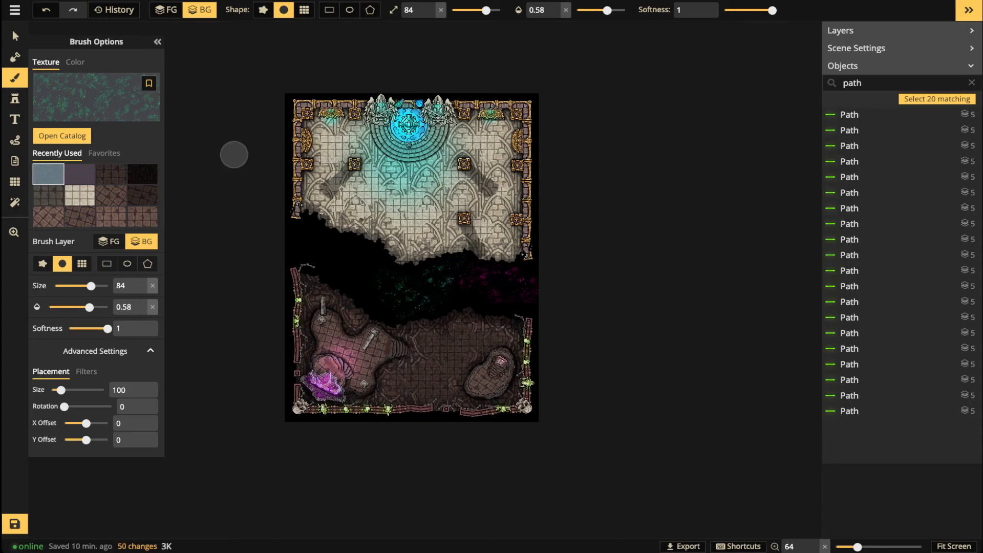
pyautogui.click(97, 100)
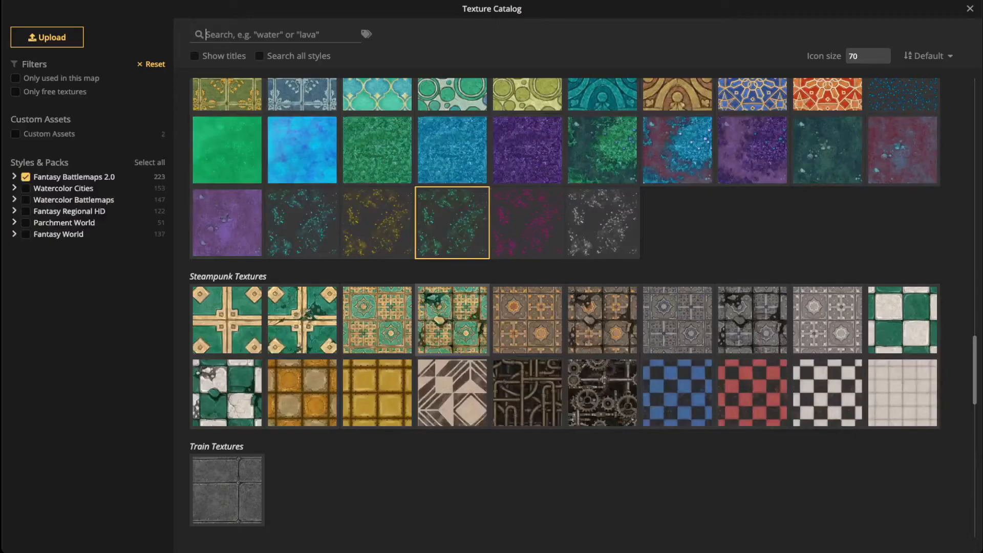
pyautogui.click(377, 222)
pyautogui.moveTo(353, 270)
pyautogui.mouseDown()
pyautogui.moveTo(373, 287)
pyautogui.moveTo(349, 266)
pyautogui.moveTo(379, 292)
pyautogui.moveTo(375, 266)
pyautogui.moveTo(369, 286)
pyautogui.moveTo(360, 262)
pyautogui.mouseUp()
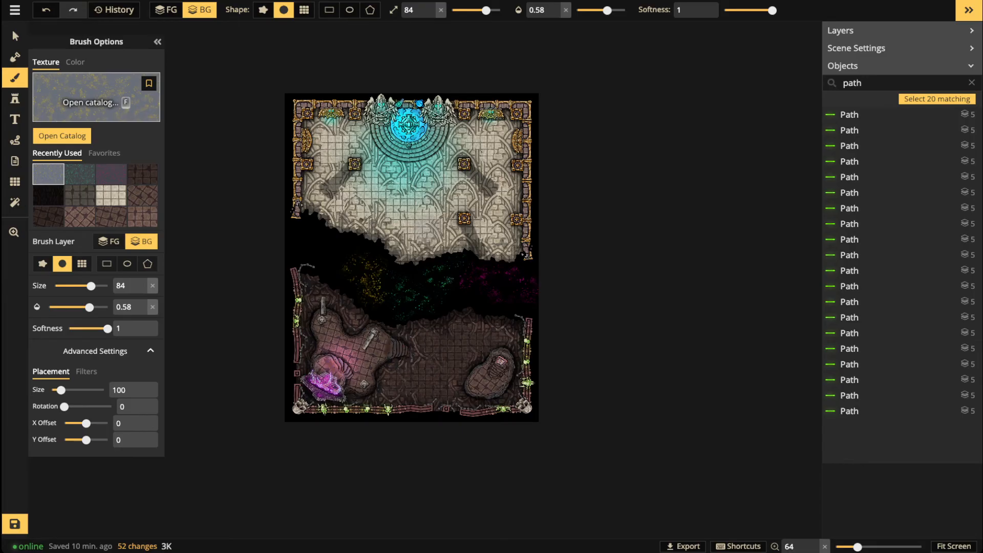
# Step: Paint teal speckles across the gap below the upper room
pyautogui.click(95, 97)
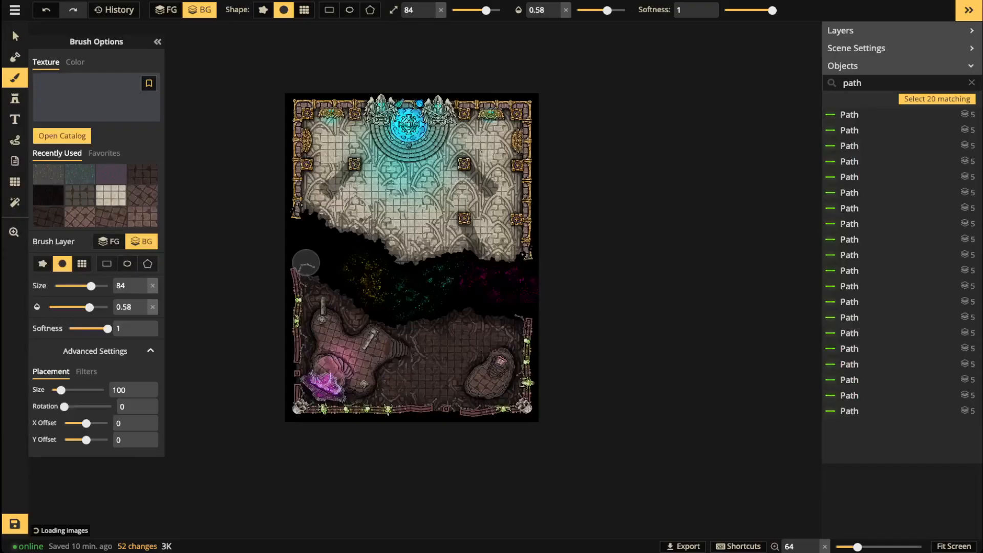
pyautogui.click(302, 223)
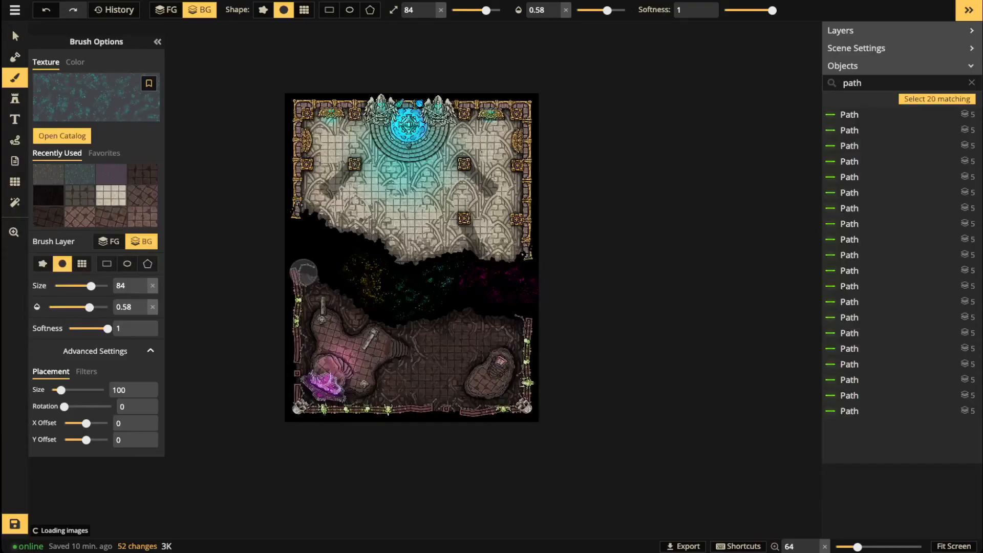
pyautogui.moveTo(326, 230)
pyautogui.mouseDown()
pyautogui.moveTo(326, 241)
pyautogui.moveTo(305, 247)
pyautogui.moveTo(311, 255)
pyautogui.moveTo(334, 248)
pyautogui.moveTo(307, 243)
pyautogui.mouseUp()
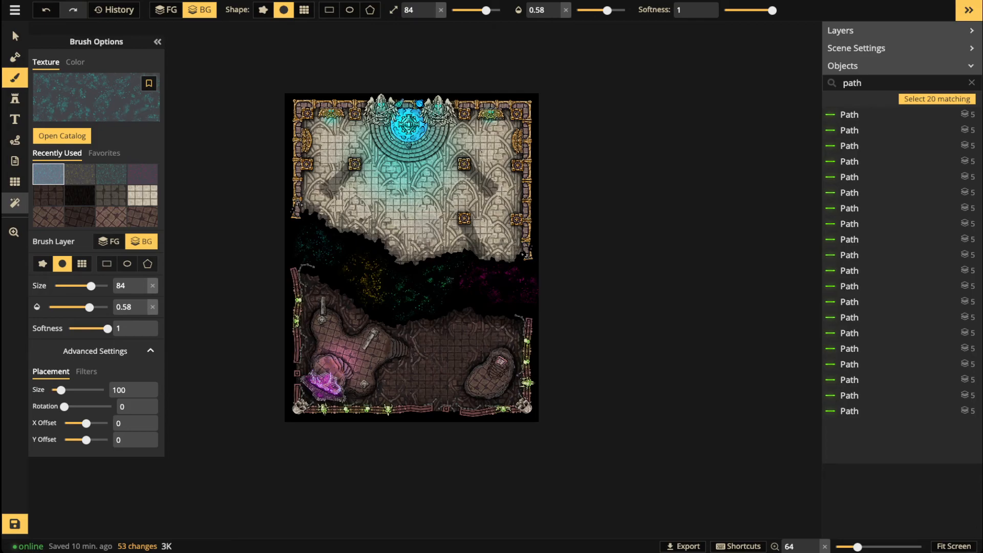
pyautogui.click(15, 203)
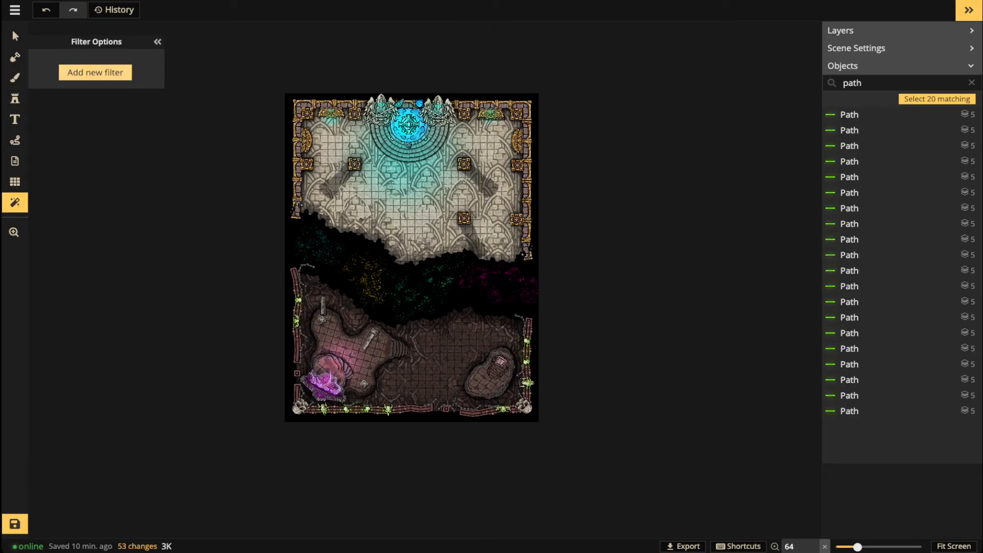
# Step: Add the Watercolor Paper filter and zoom in on the upper room's wall statue
pyautogui.click(95, 73)
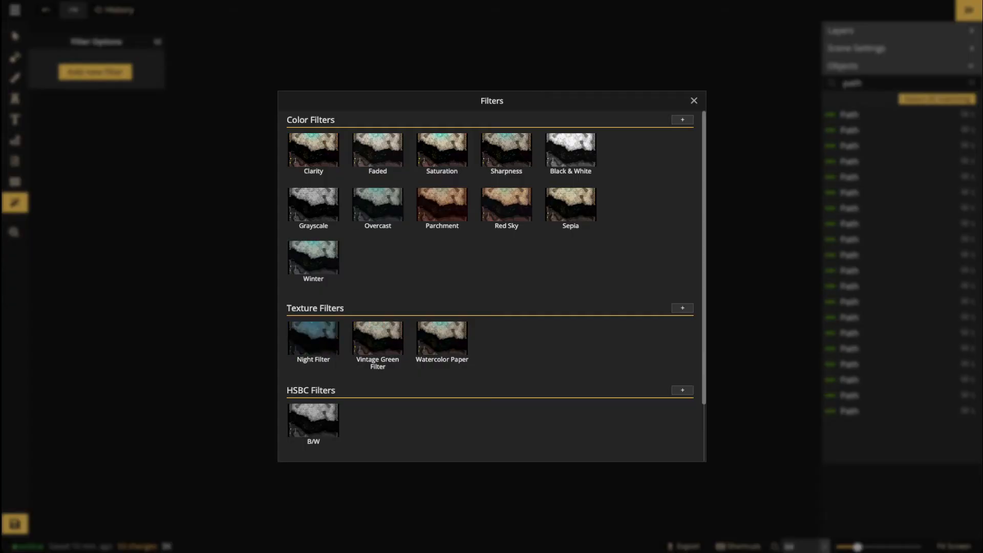
pyautogui.click(441, 337)
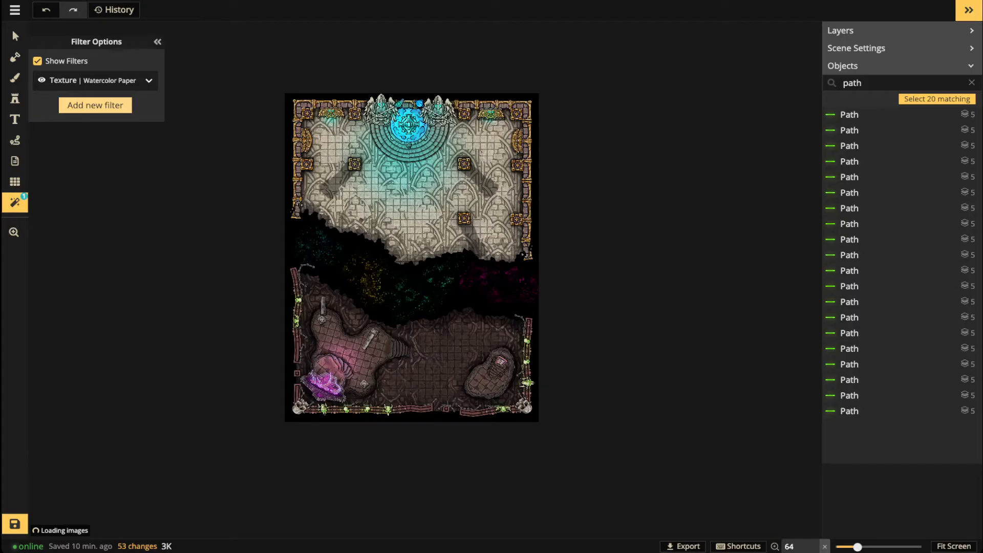
pyautogui.press('Escape')
pyautogui.scroll(10, 322, 234)
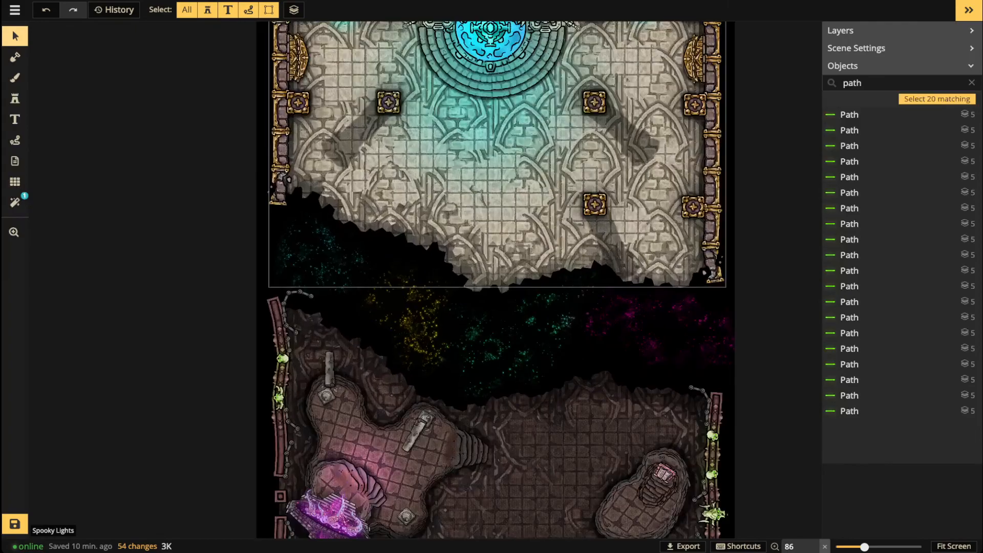
pyautogui.moveTo(322, 234); pyautogui.dragTo(234, 470)
pyautogui.scroll(3, 272, 266)
pyautogui.moveTo(271, 266); pyautogui.dragTo(291, 415)
pyautogui.scroll(5, 191, 287)
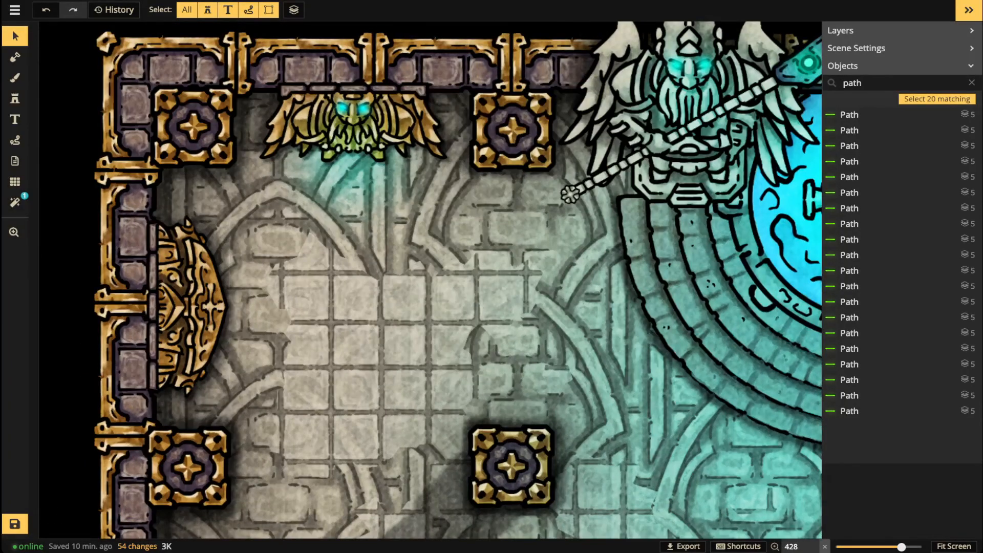
# Step: Reset the Watercolor Paper filter's opacity and set it to 0.86, panning to check the result
pyautogui.click(15, 202)
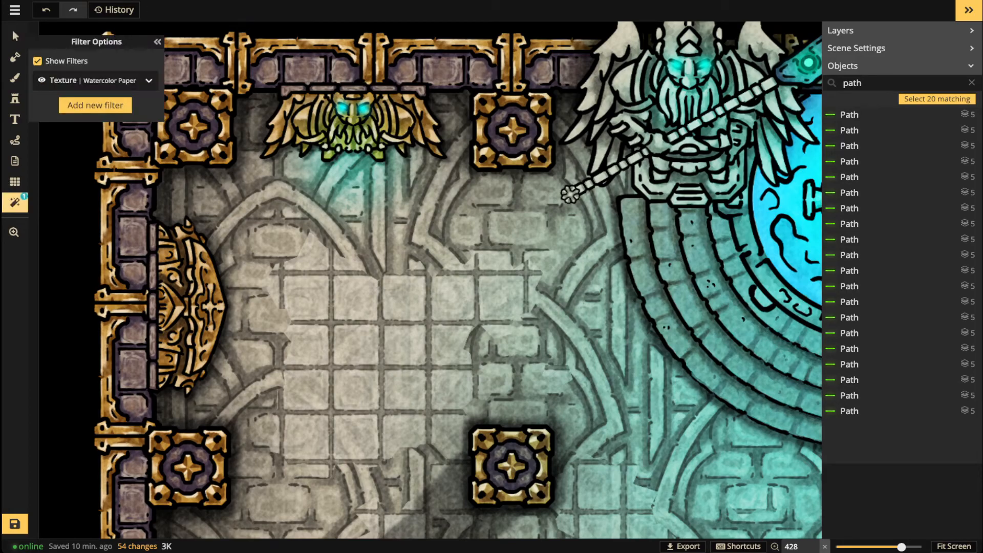
pyautogui.click(149, 80)
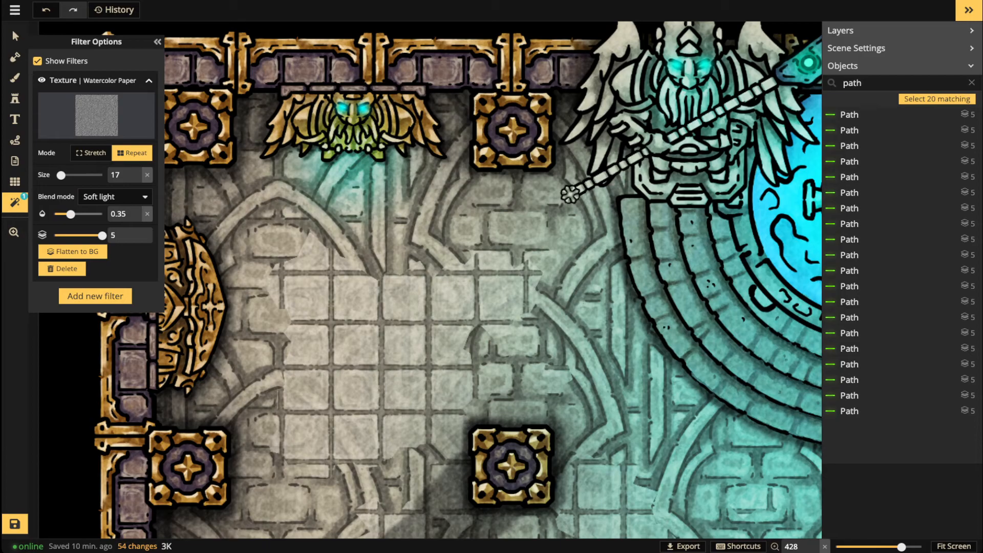
pyautogui.click(147, 214)
pyautogui.moveTo(83, 214); pyautogui.dragTo(96, 214)
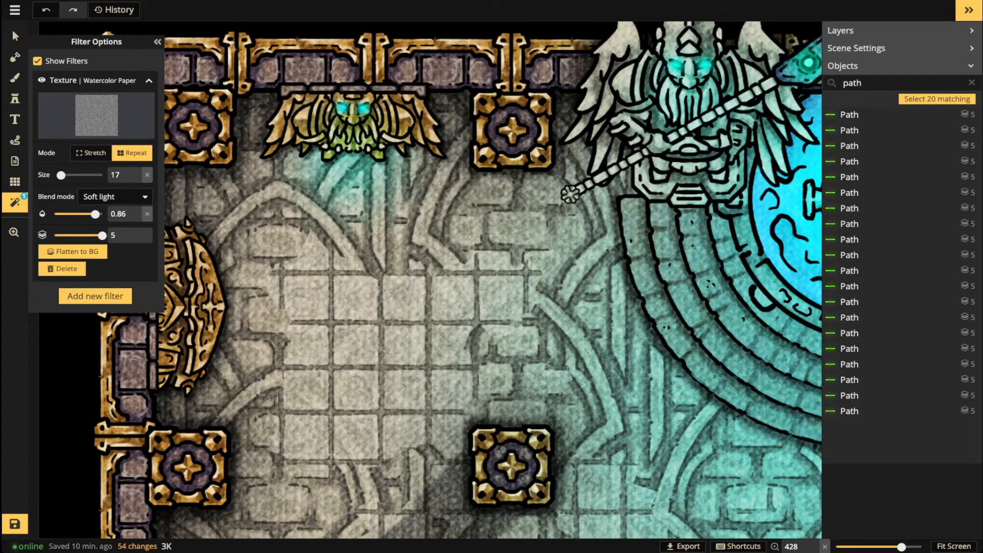
pyautogui.scroll(-8, 319, 282)
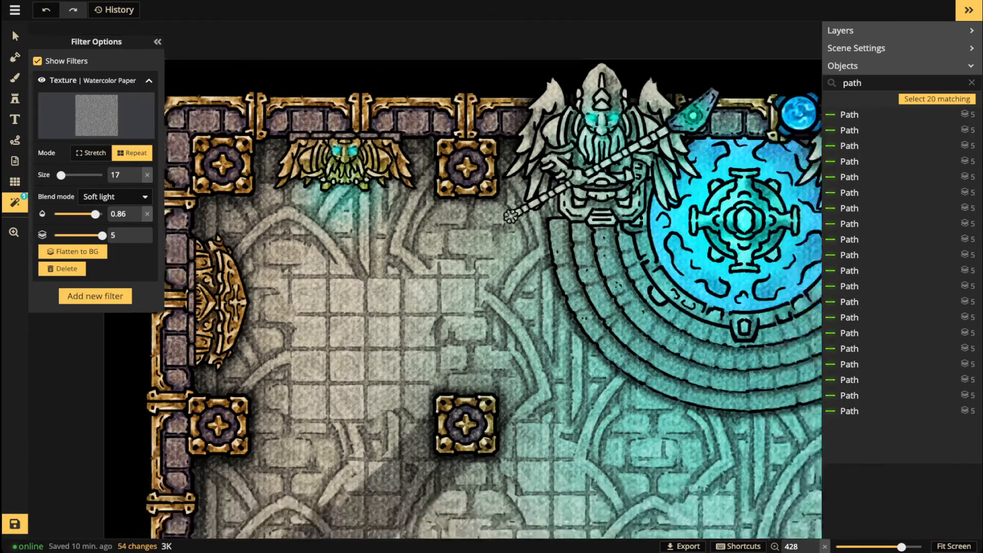
pyautogui.press('space')
pyautogui.moveTo(318, 282); pyautogui.dragTo(290, 143)
pyautogui.moveTo(535, 334); pyautogui.dragTo(547, 393)
pyautogui.scroll(3, 295, 327)
pyautogui.press('space')
pyautogui.scroll(-2, 429, 230)
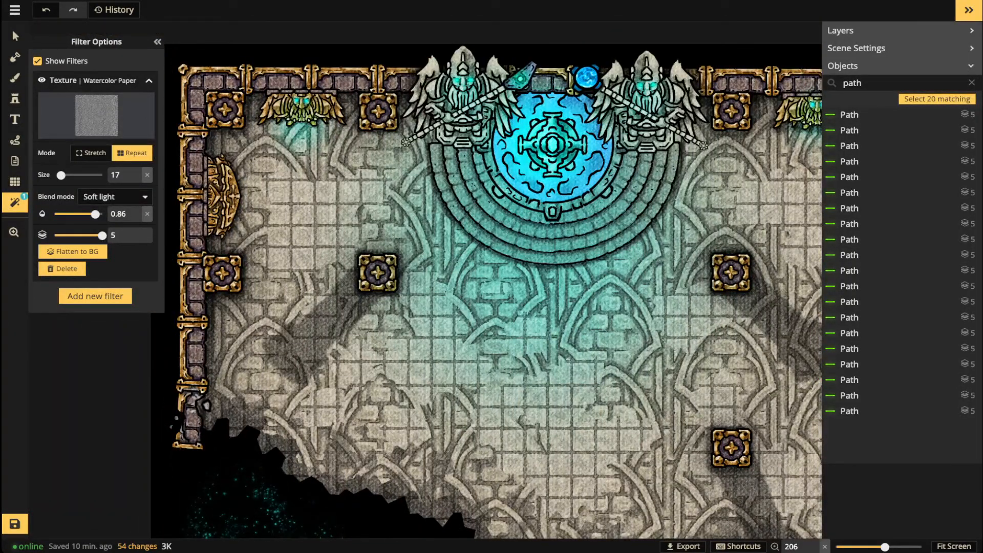
pyautogui.press('space')
pyautogui.scroll(-4, 486, 318)
# Step: Add a Clarity colour filter and toggle its visibility to compare before and after
pyautogui.moveTo(485, 318); pyautogui.dragTo(384, 189)
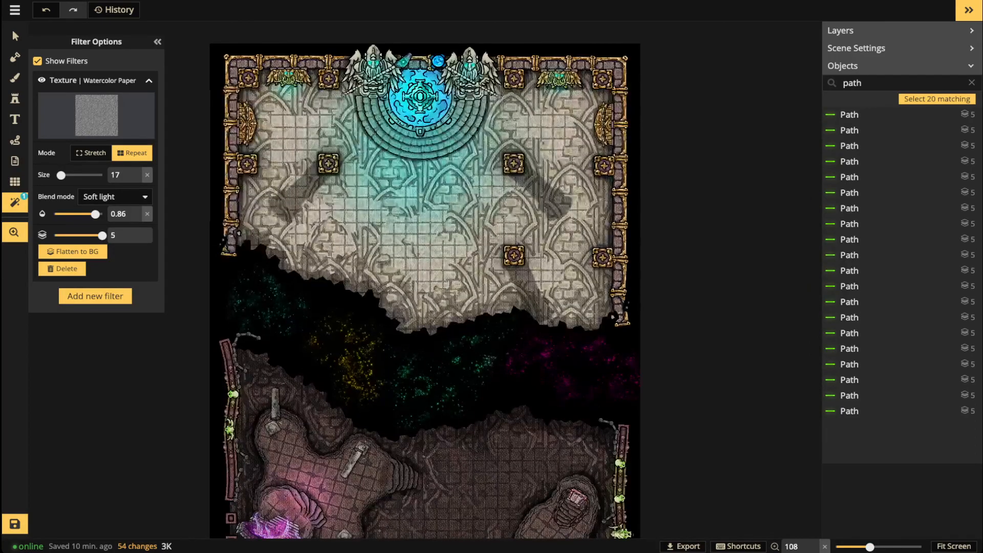
pyautogui.scroll(-1, 306, 88)
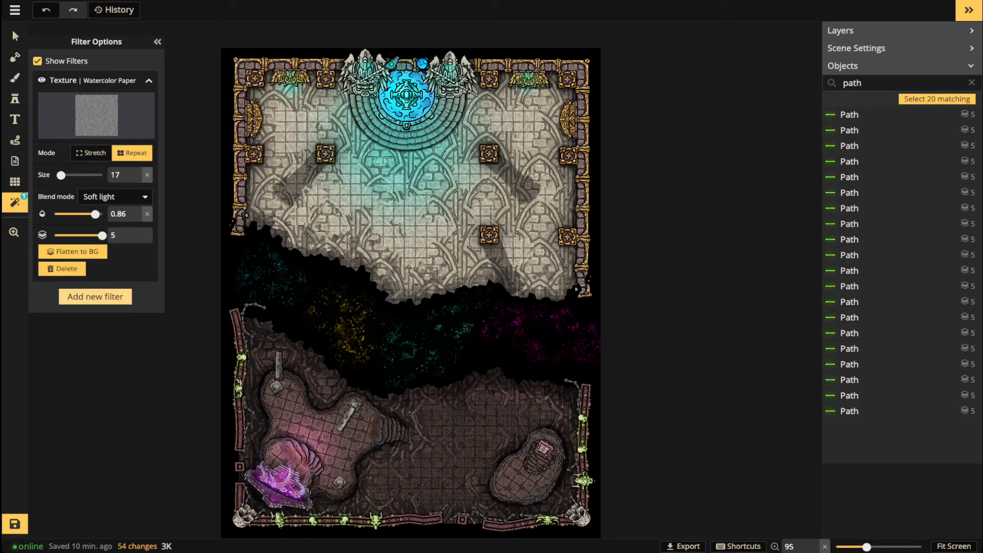
pyautogui.click(96, 297)
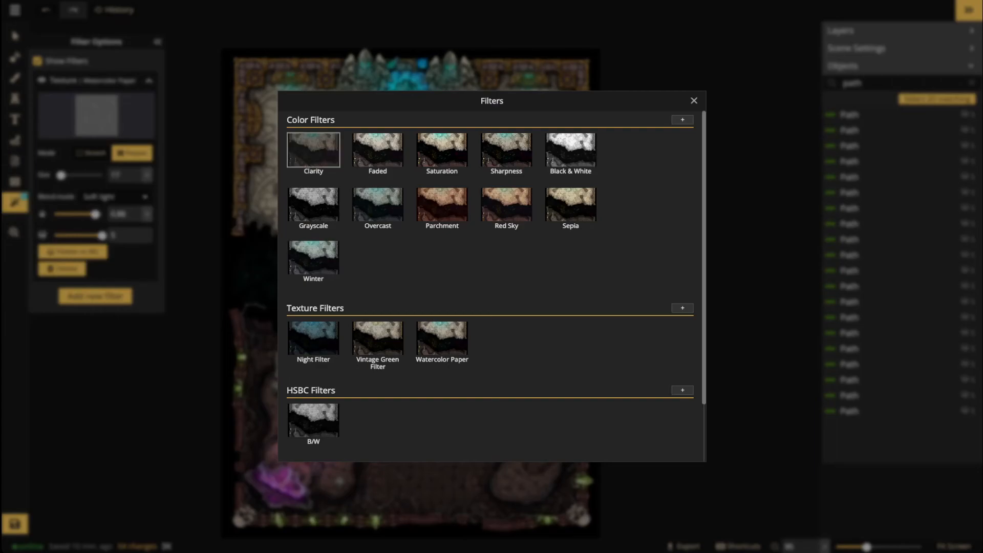
pyautogui.click(313, 150)
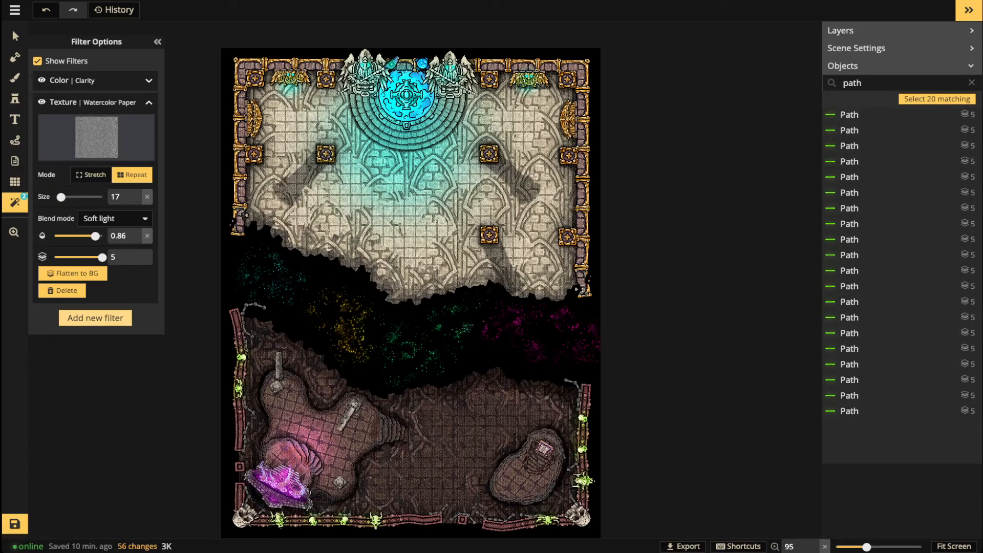
pyautogui.click(41, 80)
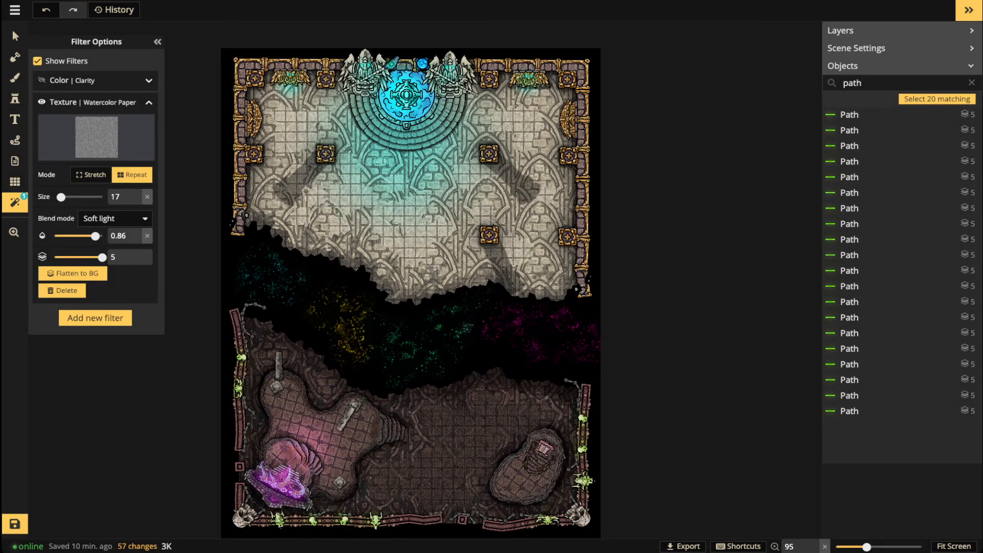
pyautogui.click(42, 80)
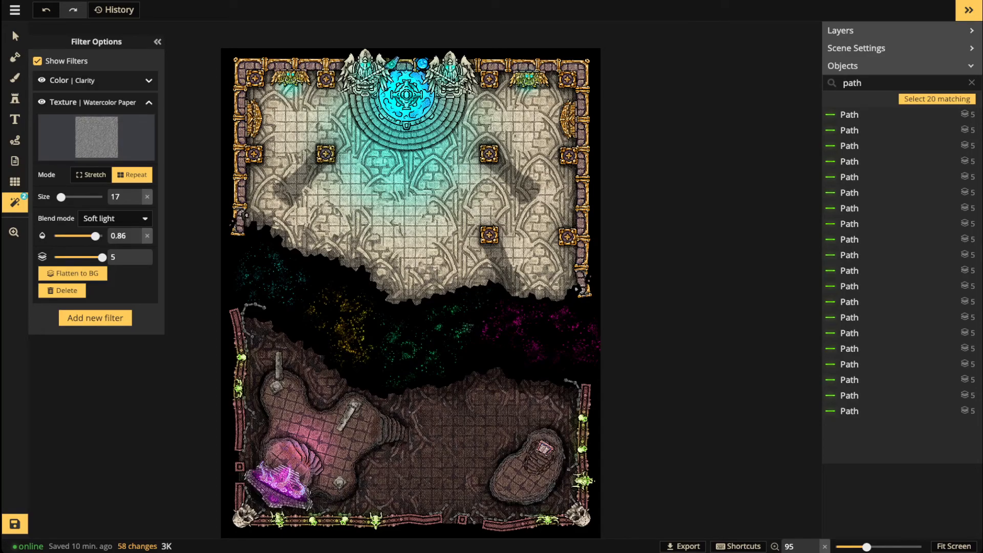
# Step: Set the Clarity filter's intensity to 0.76, then bring up the filter list again
pyautogui.click(149, 81)
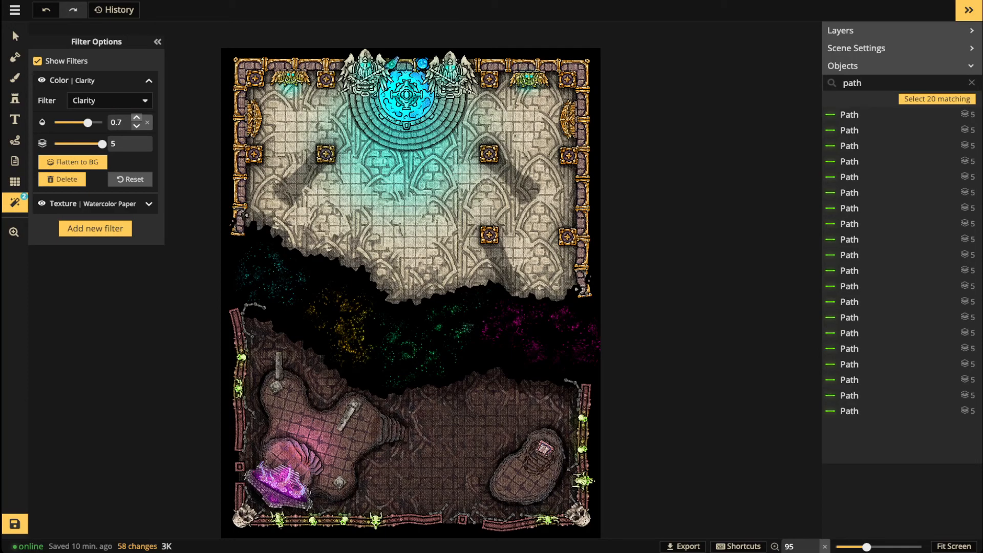
pyautogui.moveTo(87, 123); pyautogui.dragTo(91, 123)
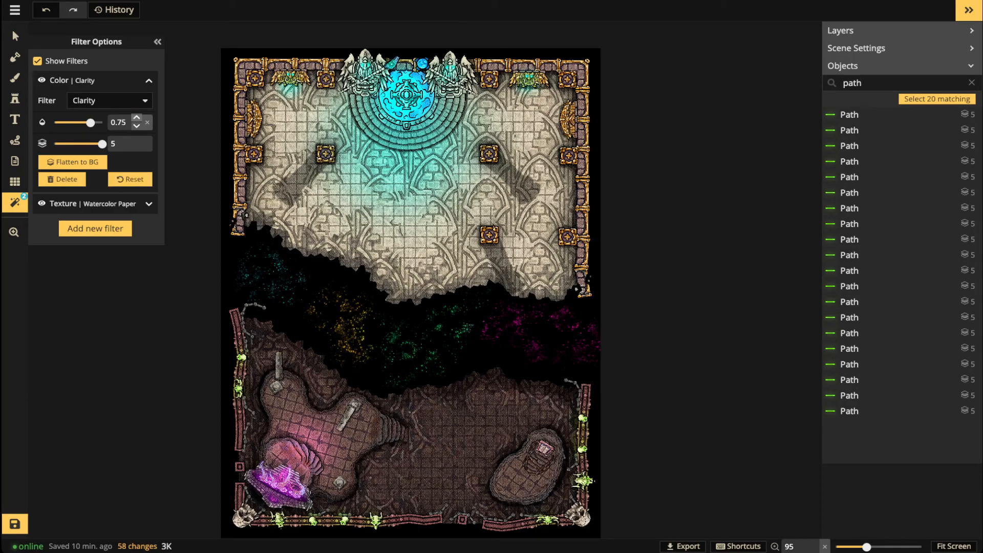
pyautogui.click(137, 118)
pyautogui.scroll(-1, 302, 362)
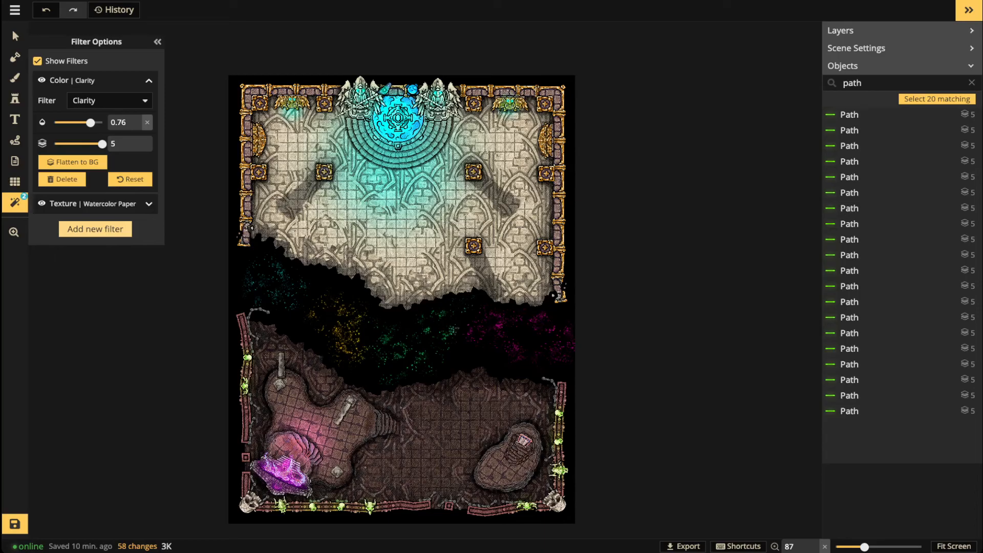
pyautogui.click(95, 229)
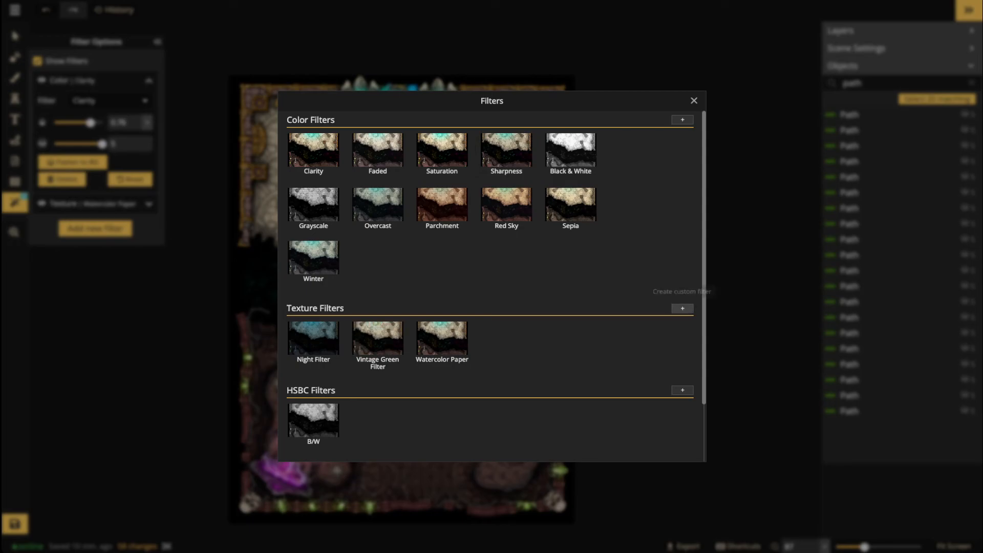
# Step: Add a Custom texture filter using the Fantasy Battlemaps 2.0 dark vignette at 0.85 opacity
pyautogui.click(682, 309)
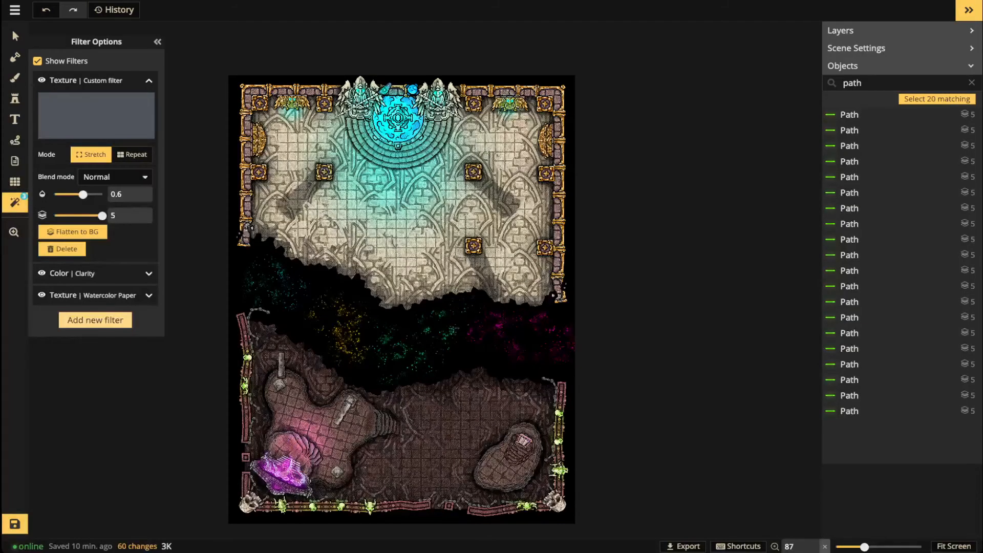
pyautogui.click(96, 115)
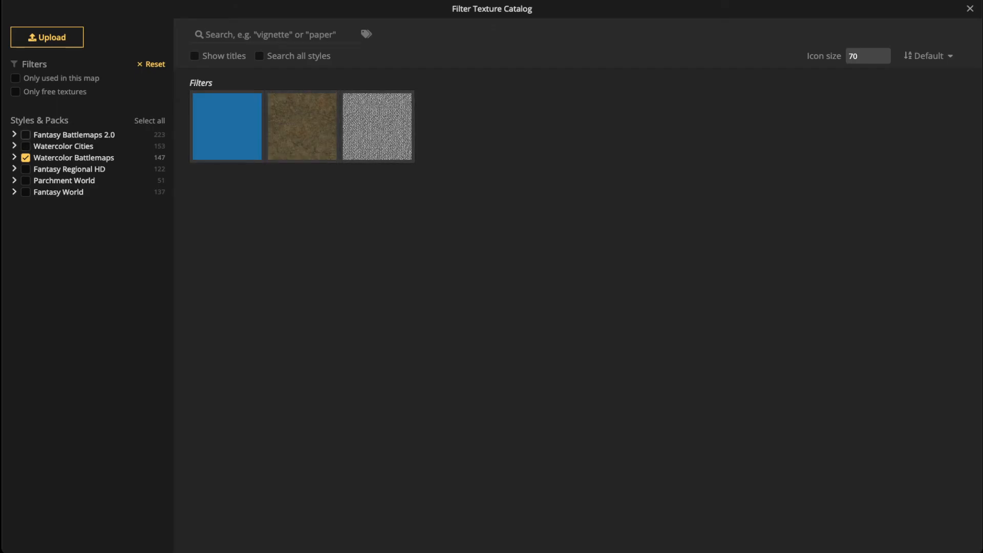
pyautogui.click(26, 135)
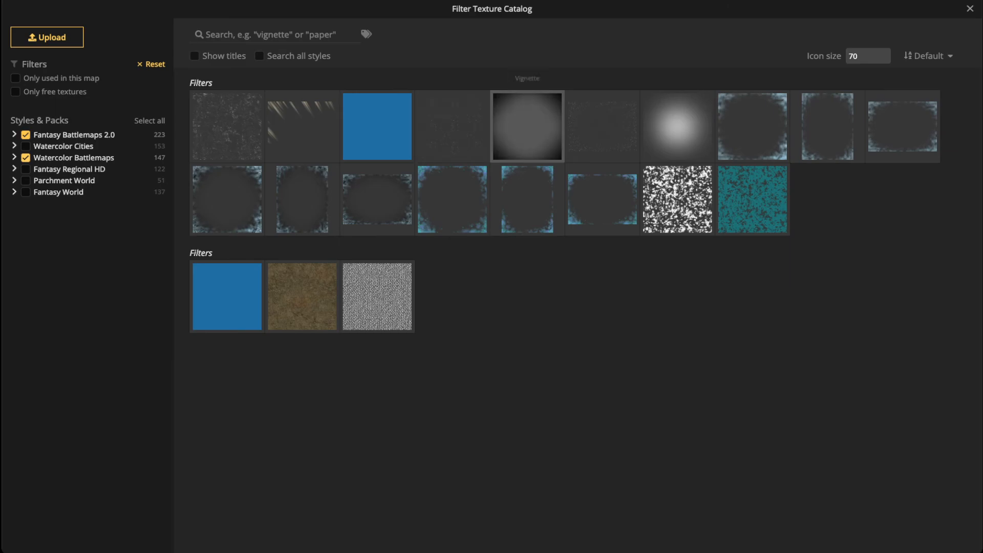
pyautogui.click(527, 126)
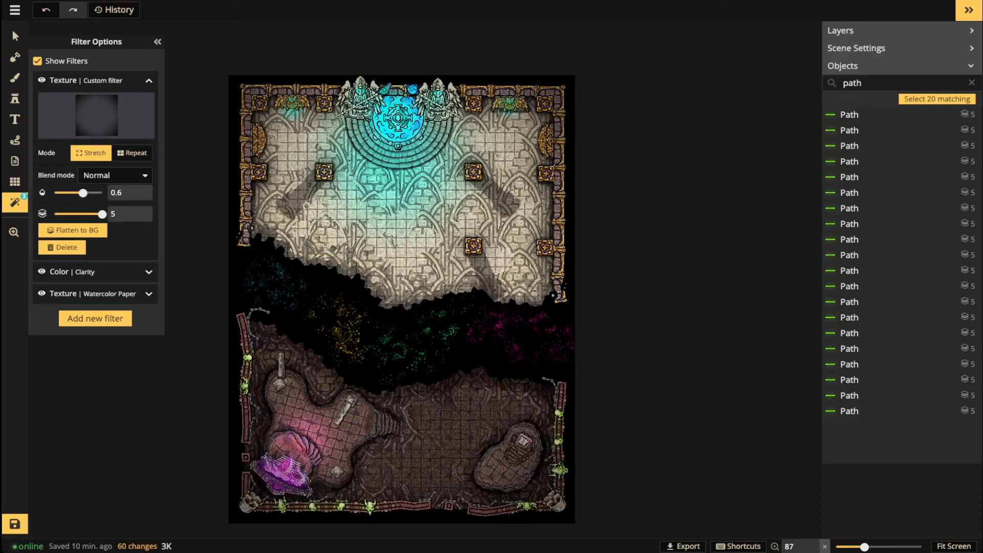
pyautogui.moveTo(83, 193); pyautogui.dragTo(95, 192)
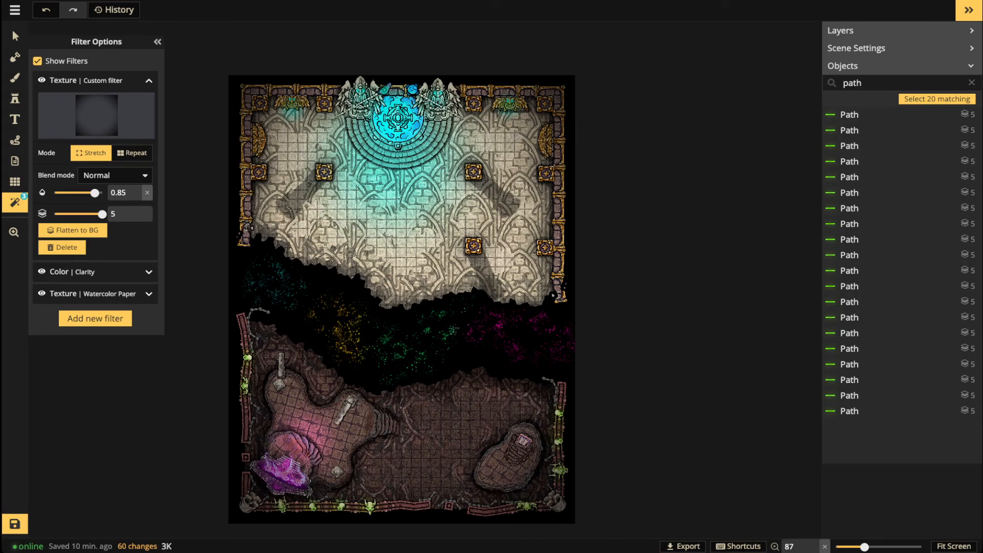
# Step: View the vignetted map, glance at the filter texture catalog without changes, then reopen the filter list
pyautogui.click(15, 36)
pyautogui.scroll(-1, 375, 302)
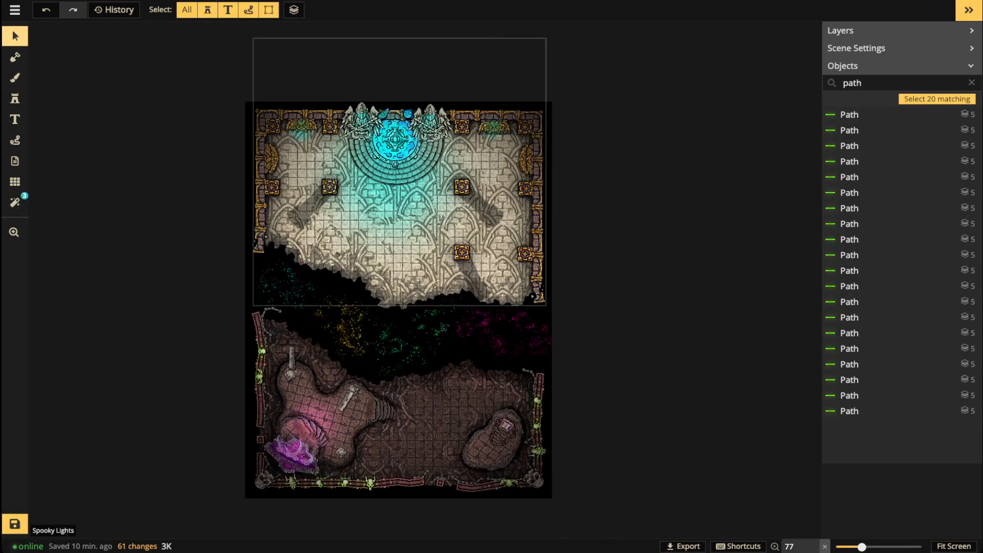
pyautogui.scroll(2, 377, 311)
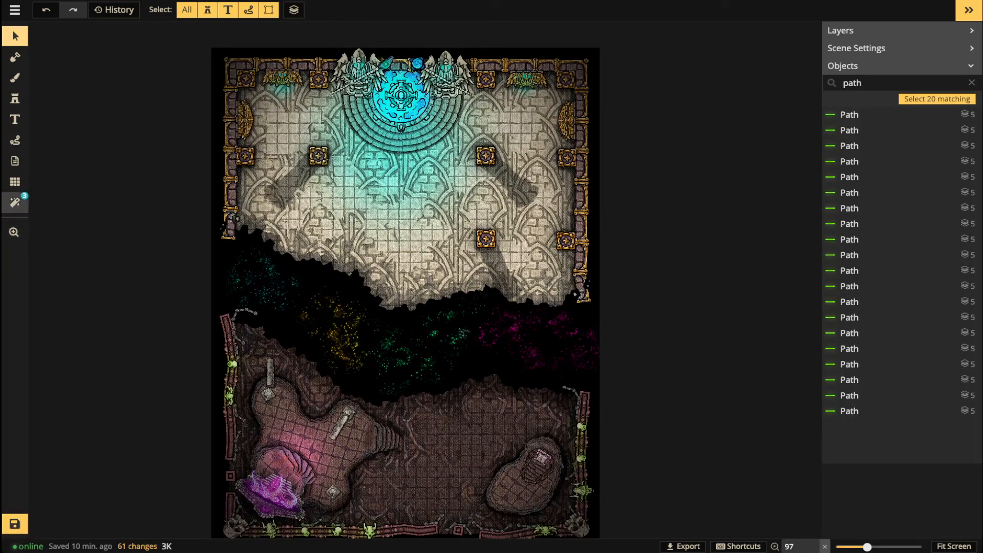
pyautogui.click(15, 202)
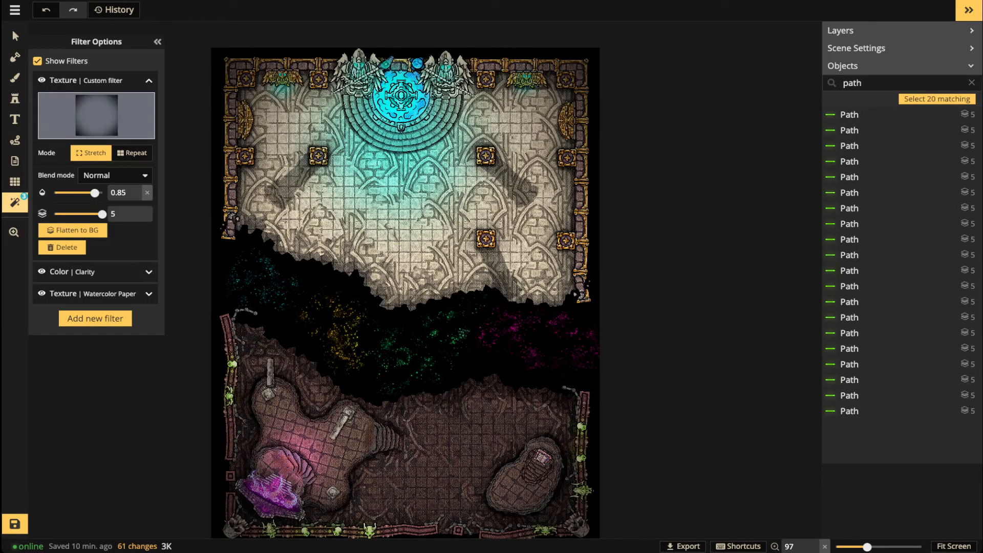
pyautogui.click(96, 116)
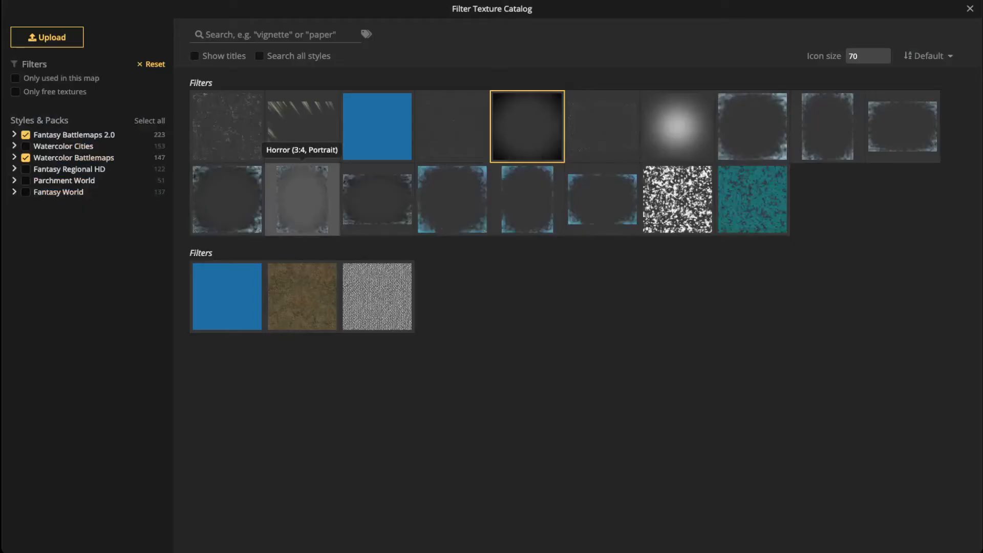
pyautogui.press('Escape')
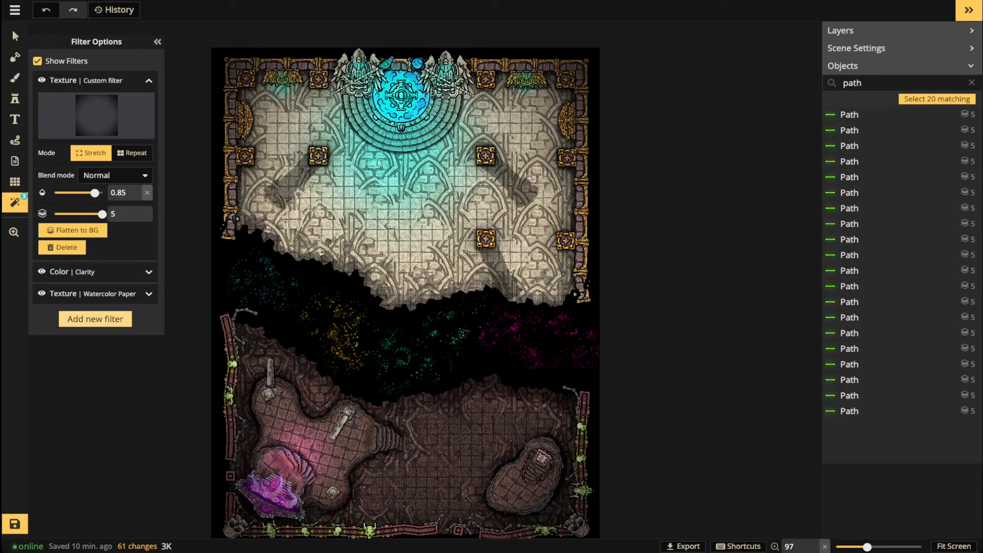
pyautogui.click(95, 319)
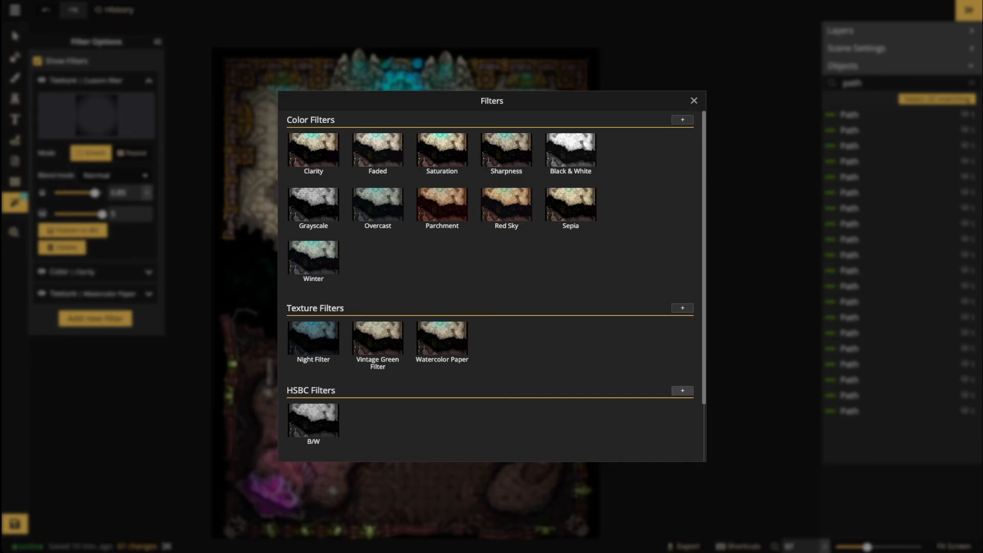
# Step: Add an HSBC filter, centre the map in view, and set the filter to full opacity
pyautogui.click(682, 390)
pyautogui.scroll(-3, 424, 227)
pyautogui.press('space')
pyautogui.moveTo(424, 227); pyautogui.dragTo(556, 227)
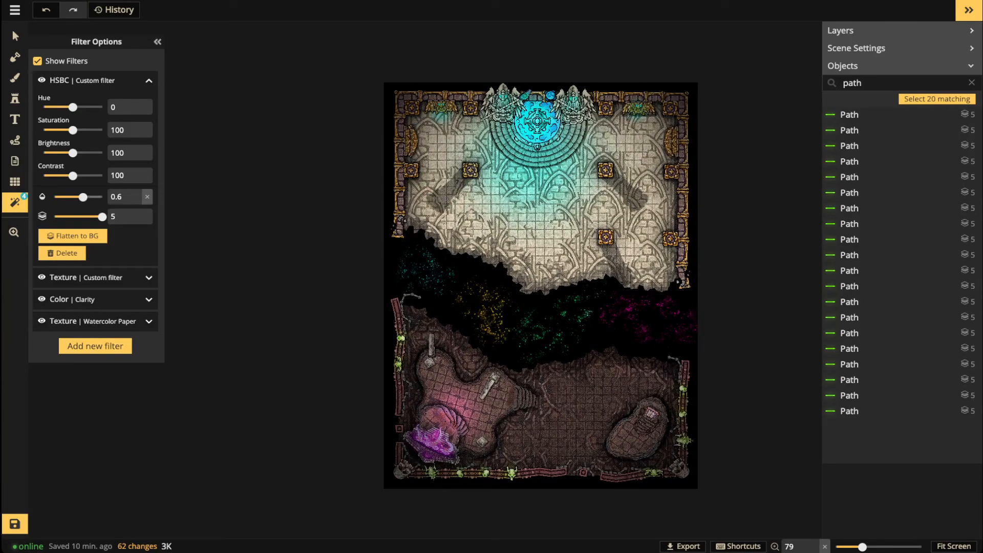
pyautogui.click(148, 197)
# Step: Sweep the HSBC hue through -66, -180, 174 and 36, reset it to 0, and lower saturation to 84
pyautogui.moveTo(72, 107); pyautogui.dragTo(62, 107)
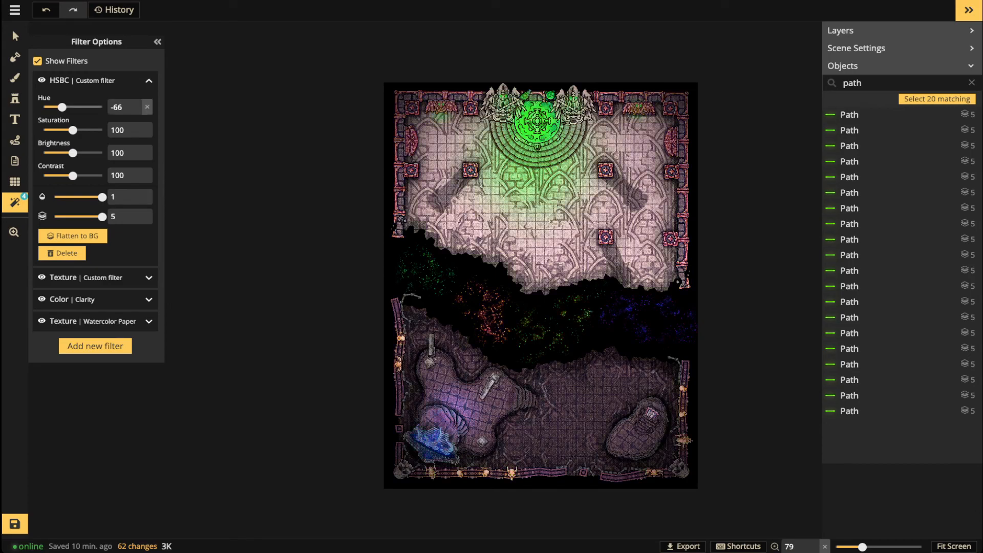
pyautogui.moveTo(62, 107); pyautogui.dragTo(53, 107)
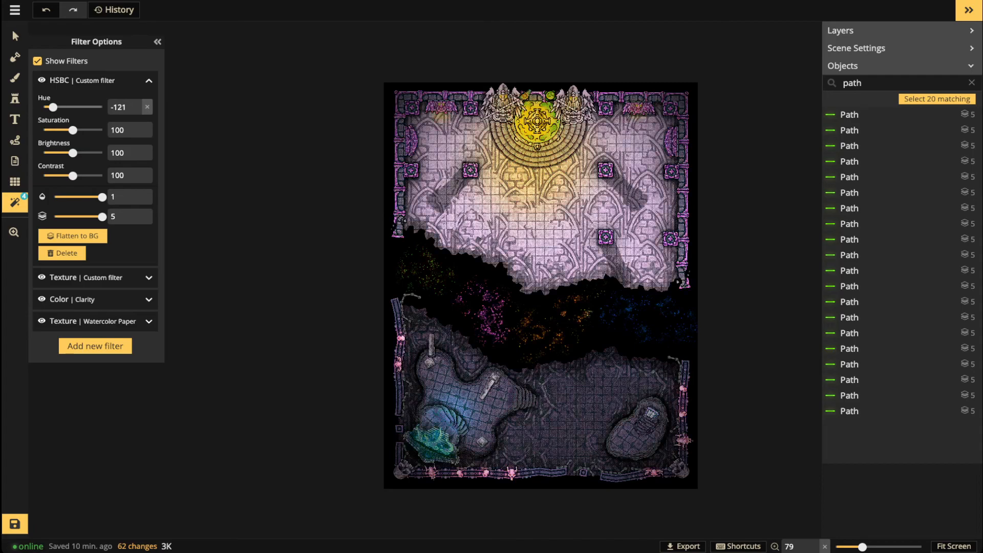
pyautogui.moveTo(52, 107); pyautogui.dragTo(44, 107)
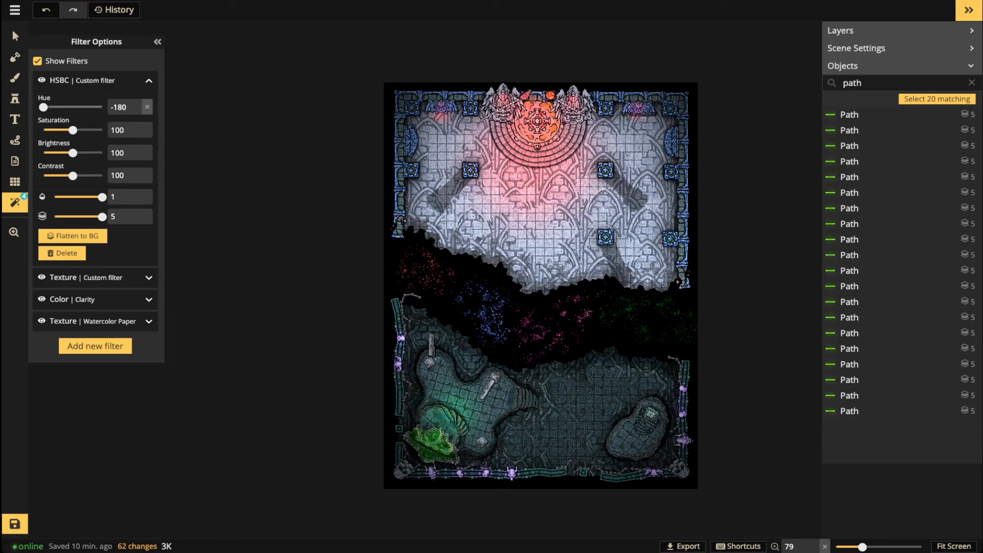
pyautogui.moveTo(44, 107); pyautogui.dragTo(101, 107)
pyautogui.moveTo(101, 107); pyautogui.dragTo(88, 107)
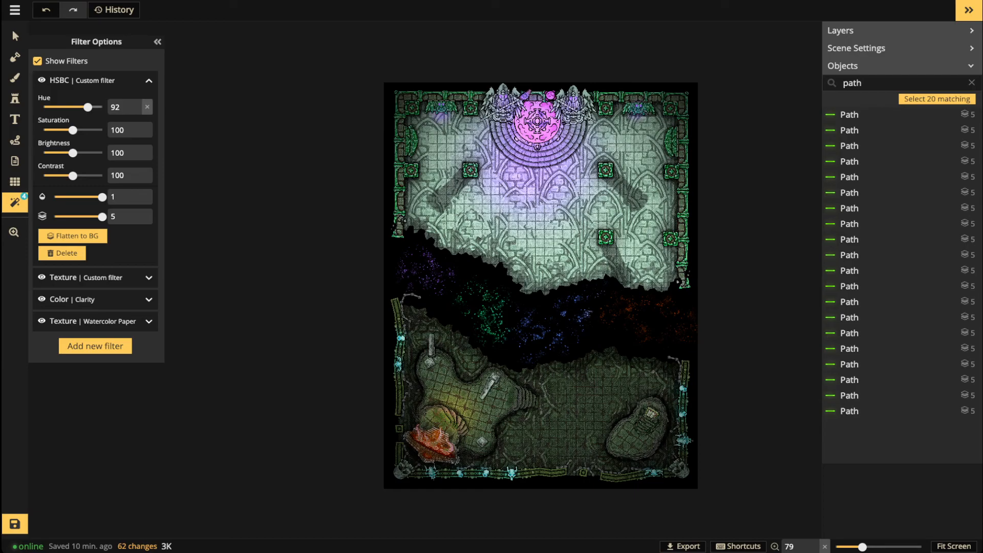
pyautogui.moveTo(87, 107); pyautogui.dragTo(78, 107)
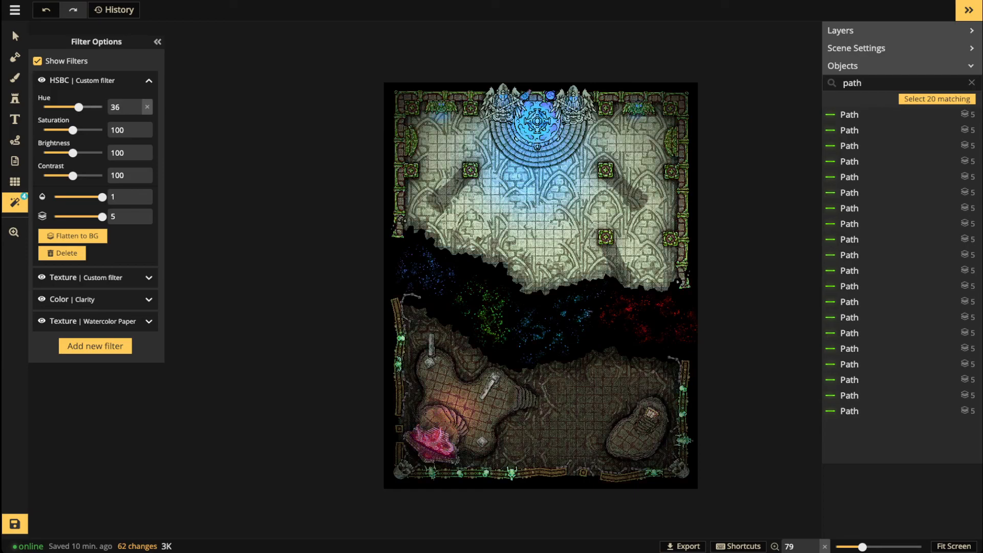
pyautogui.moveTo(79, 107); pyautogui.dragTo(48, 107)
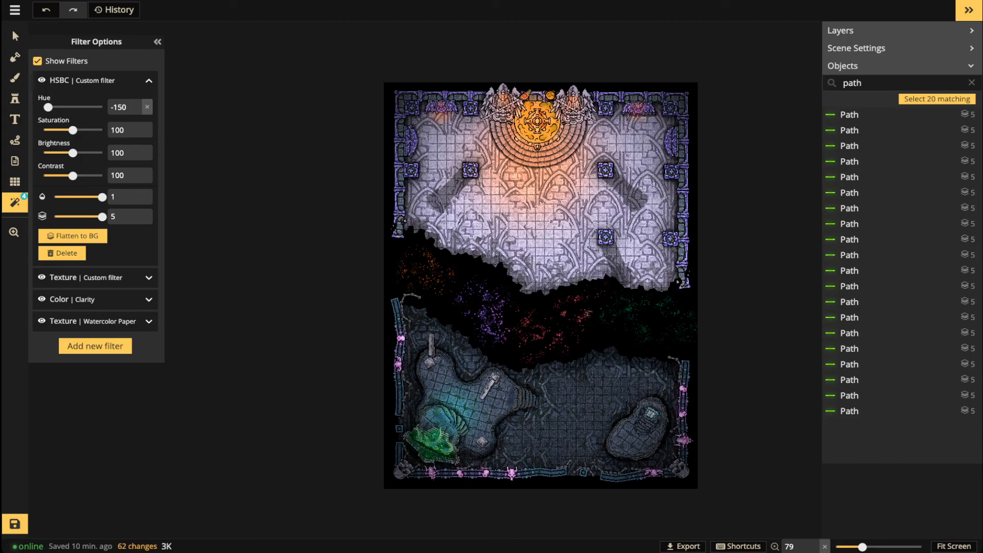
pyautogui.click(147, 107)
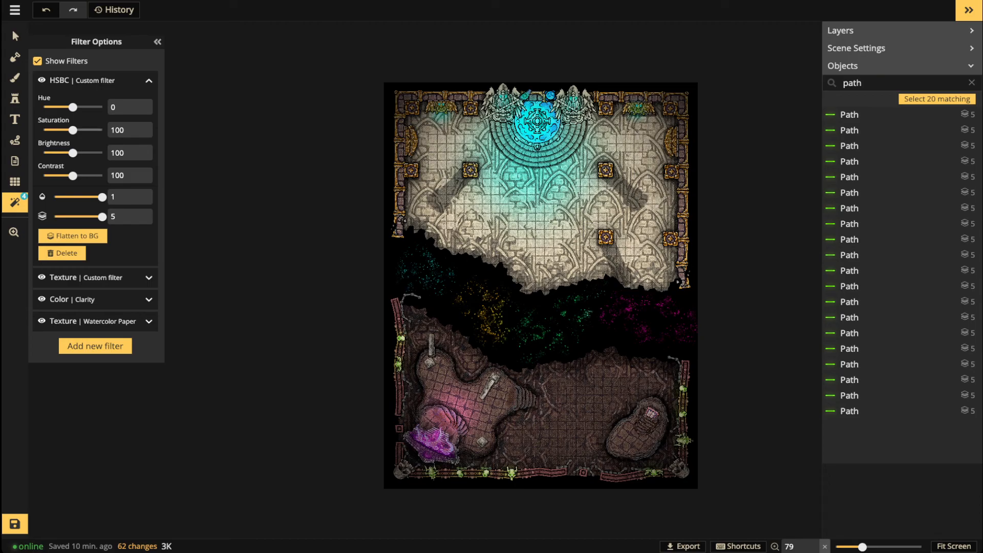
pyautogui.moveTo(73, 130); pyautogui.dragTo(68, 130)
# Step: Trial removing all saturation, contrast 47 and brightness 164, then reset contrast and brightness to 100
pyautogui.click(147, 130)
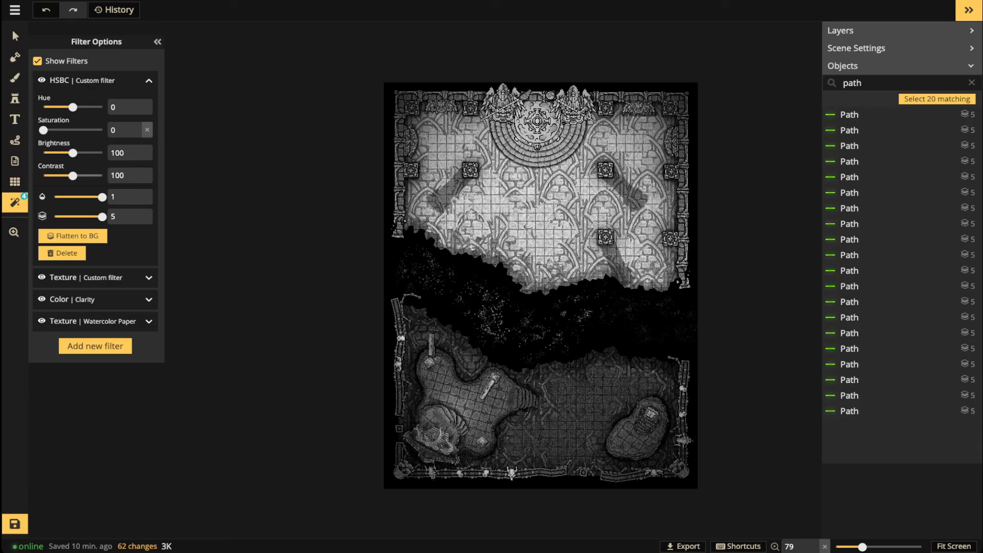
pyautogui.moveTo(72, 176); pyautogui.dragTo(56, 175)
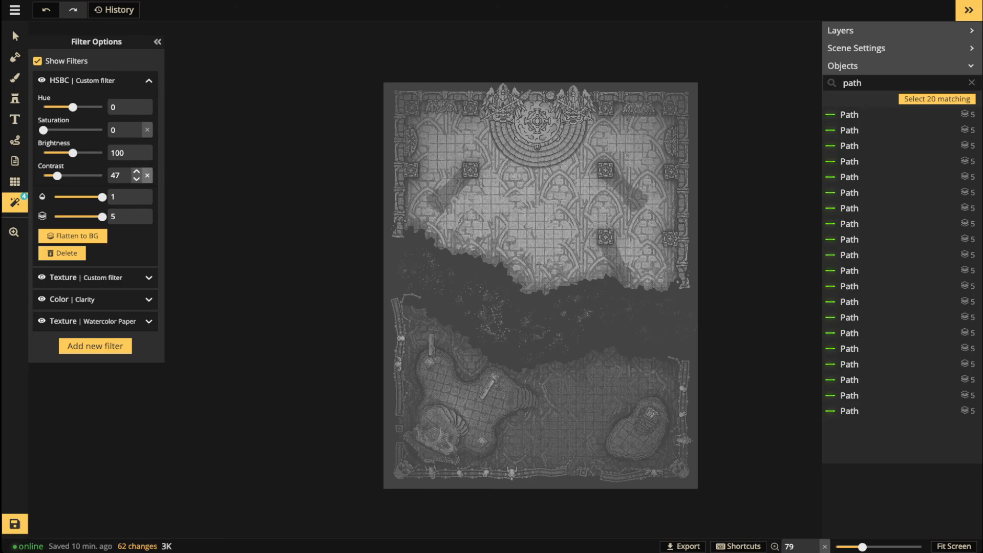
pyautogui.click(147, 175)
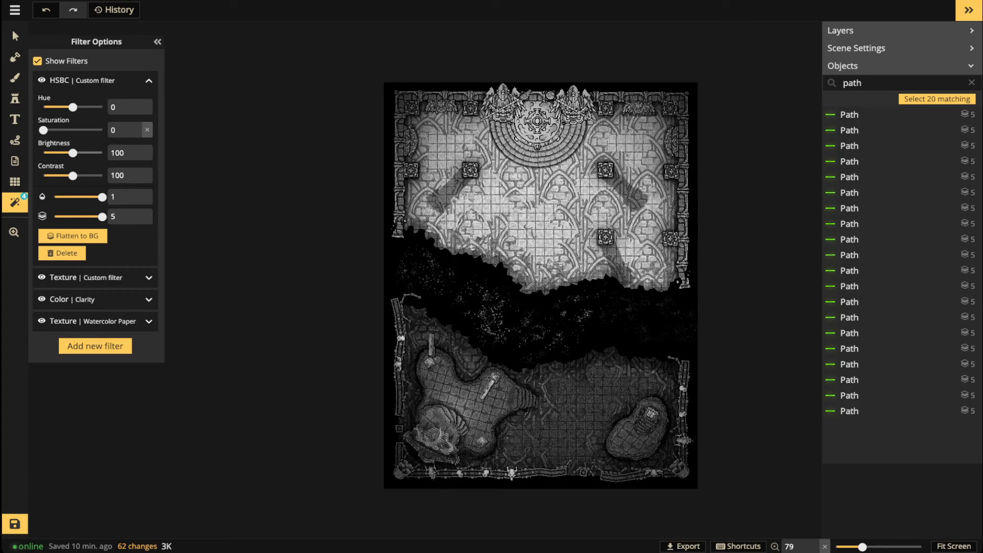
pyautogui.moveTo(72, 153); pyautogui.dragTo(91, 152)
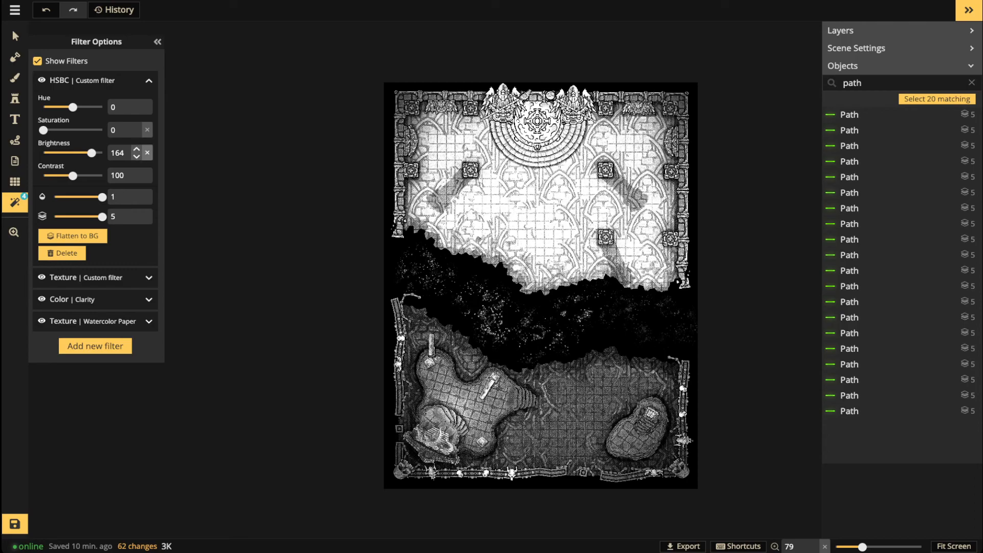
pyautogui.click(147, 152)
# Step: Test boosting saturation toward 200, reset it to 100, and raise contrast to 156
pyautogui.click(147, 129)
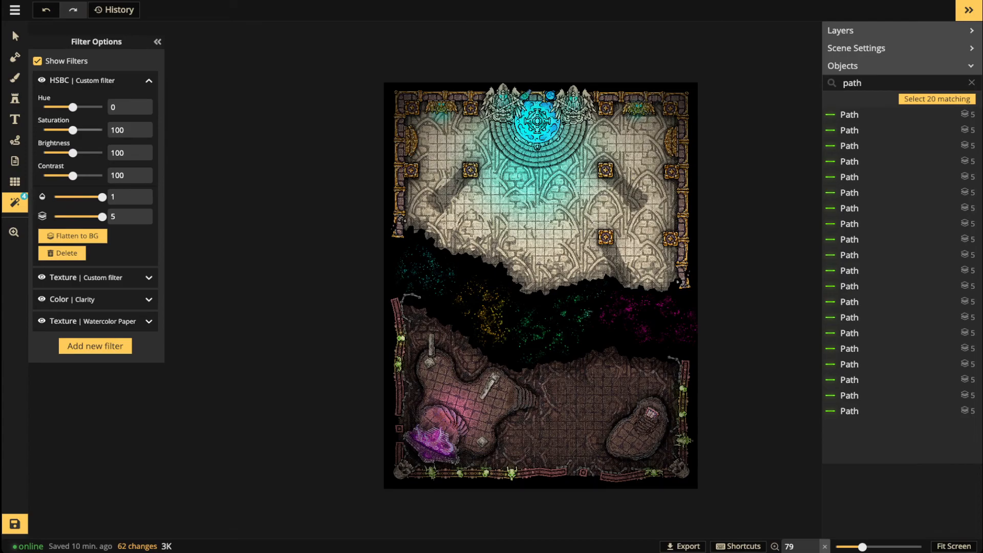
pyautogui.moveTo(73, 130); pyautogui.dragTo(102, 130)
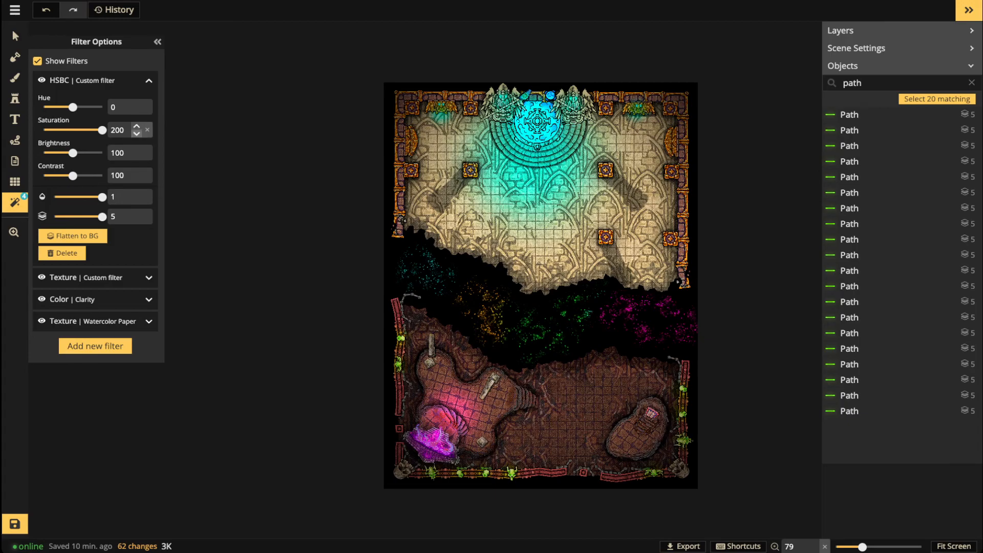
pyautogui.click(136, 134)
pyautogui.click(147, 129)
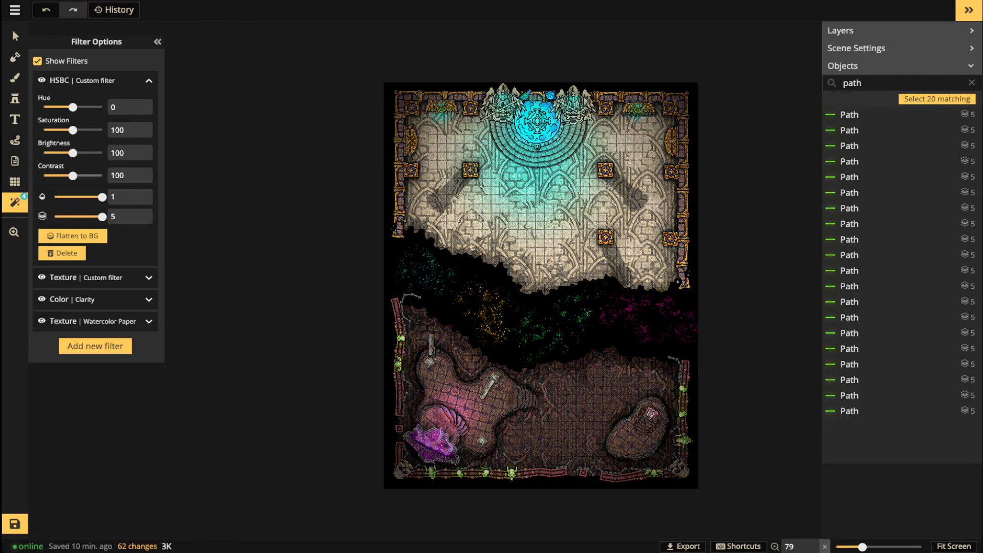
pyautogui.moveTo(72, 176); pyautogui.dragTo(89, 176)
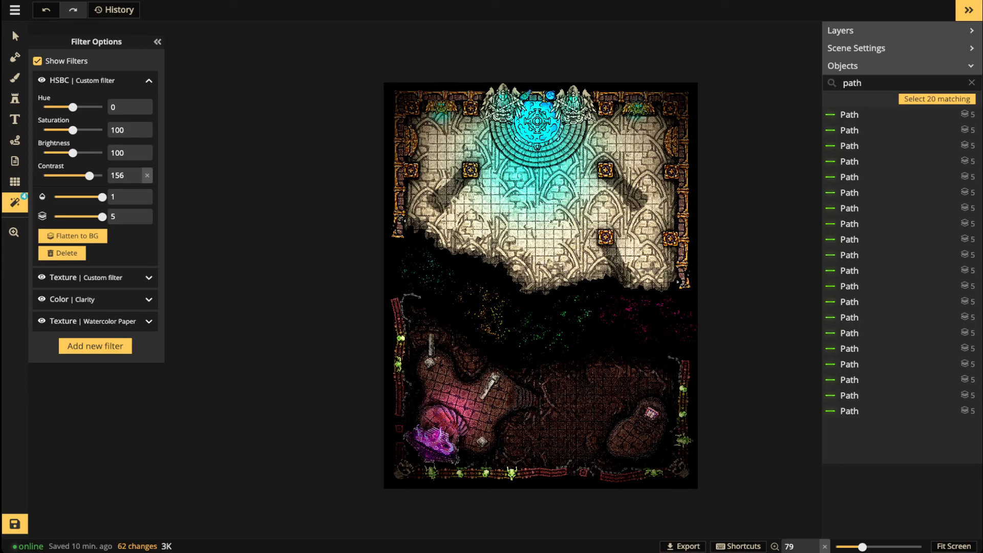
pyautogui.scroll(-1, 699, 344)
pyautogui.scroll(1, 590, 336)
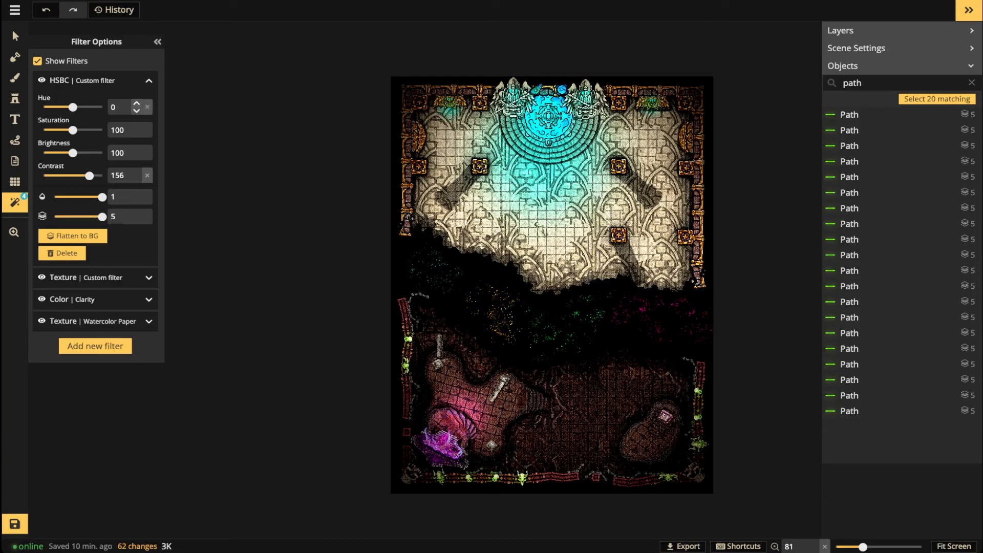
# Step: Reset the HSBC contrast and set it to 125, then save the crypt map
pyautogui.click(147, 175)
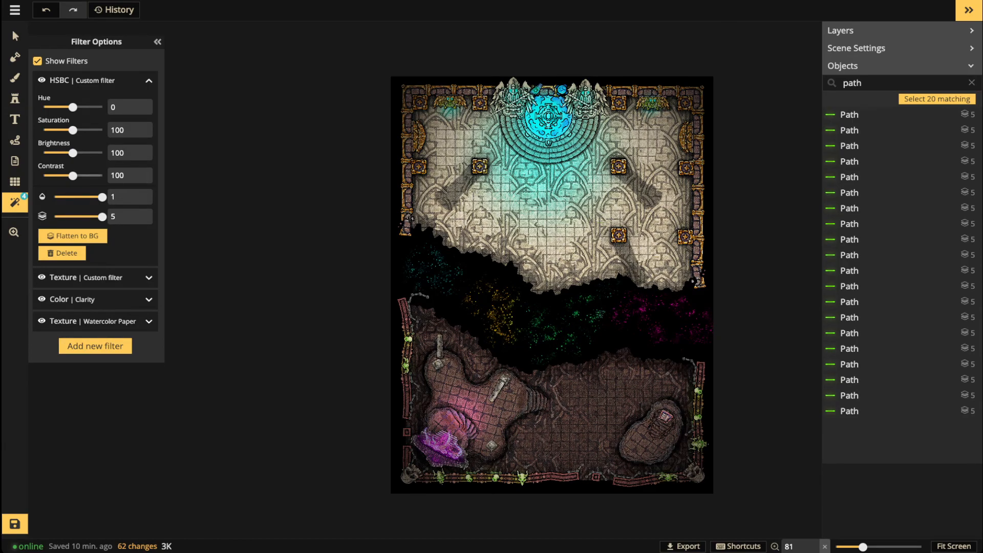
pyautogui.moveTo(73, 176); pyautogui.dragTo(80, 175)
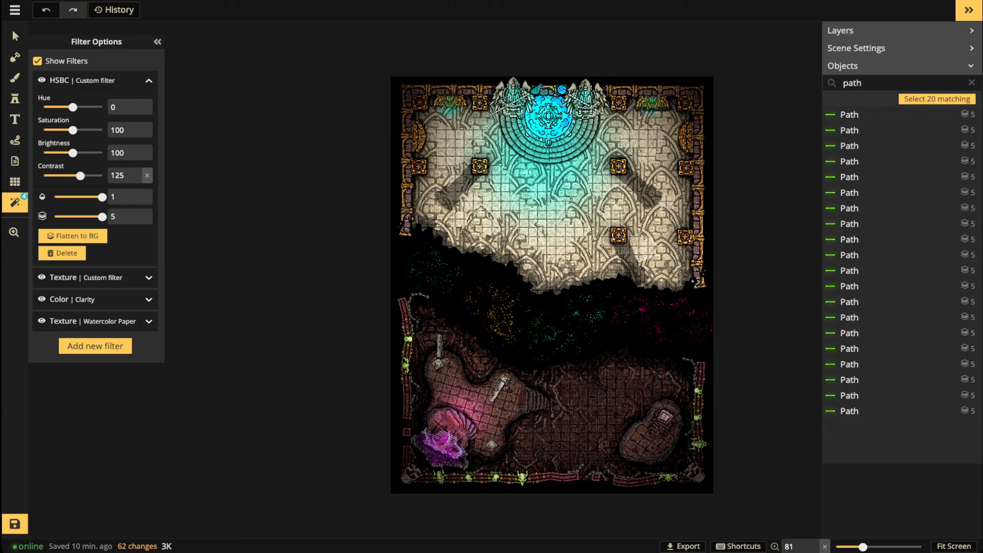
pyautogui.click(14, 525)
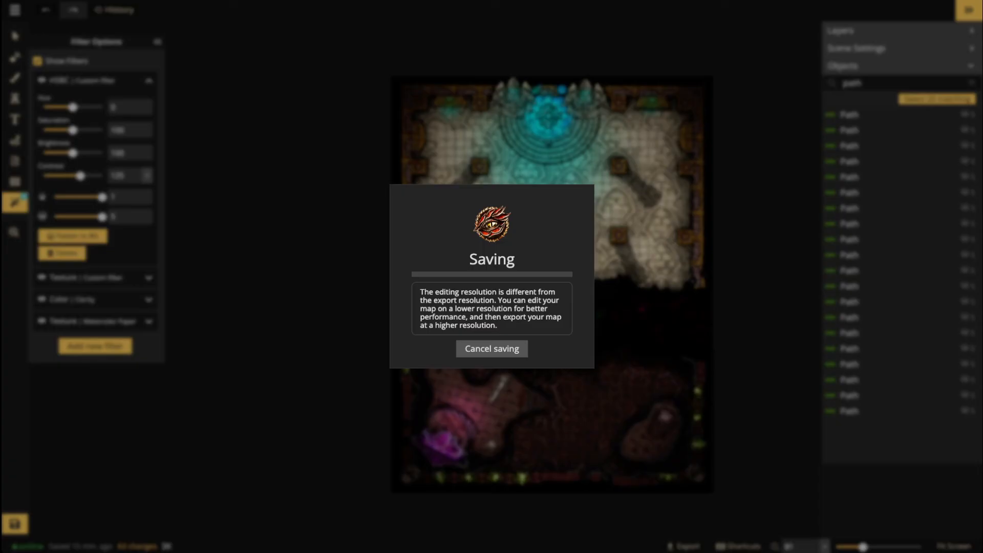